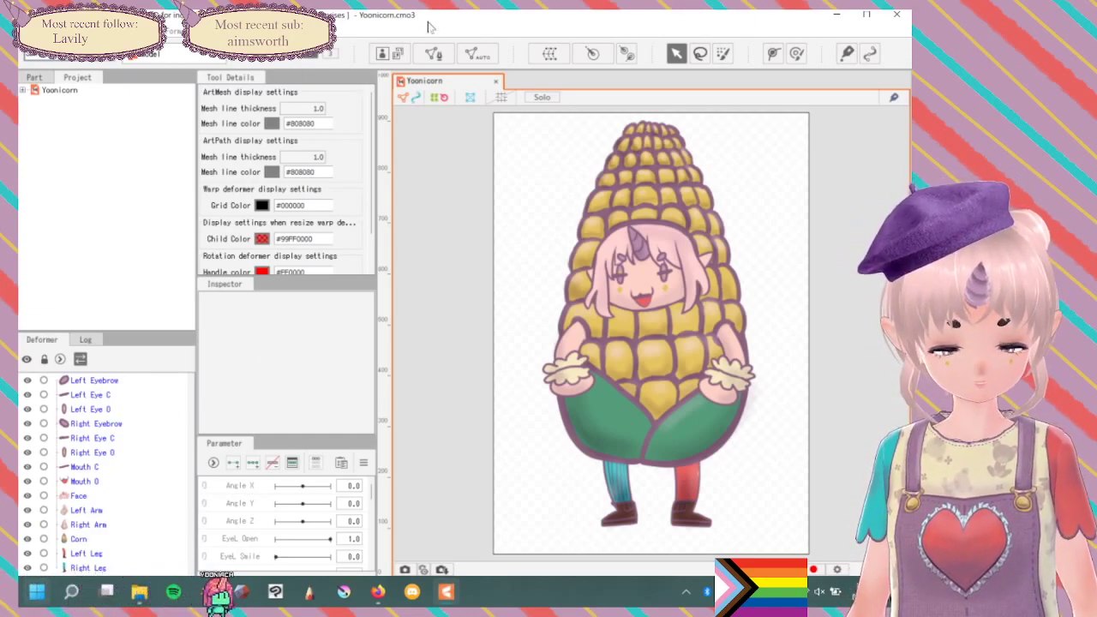
Select the Left Eyebrow mesh and expand the project's Source Image and Model Guide Image folders, including Yoonicorn Components1.
{"action": "left_click", "coordinate": [99, 381]}
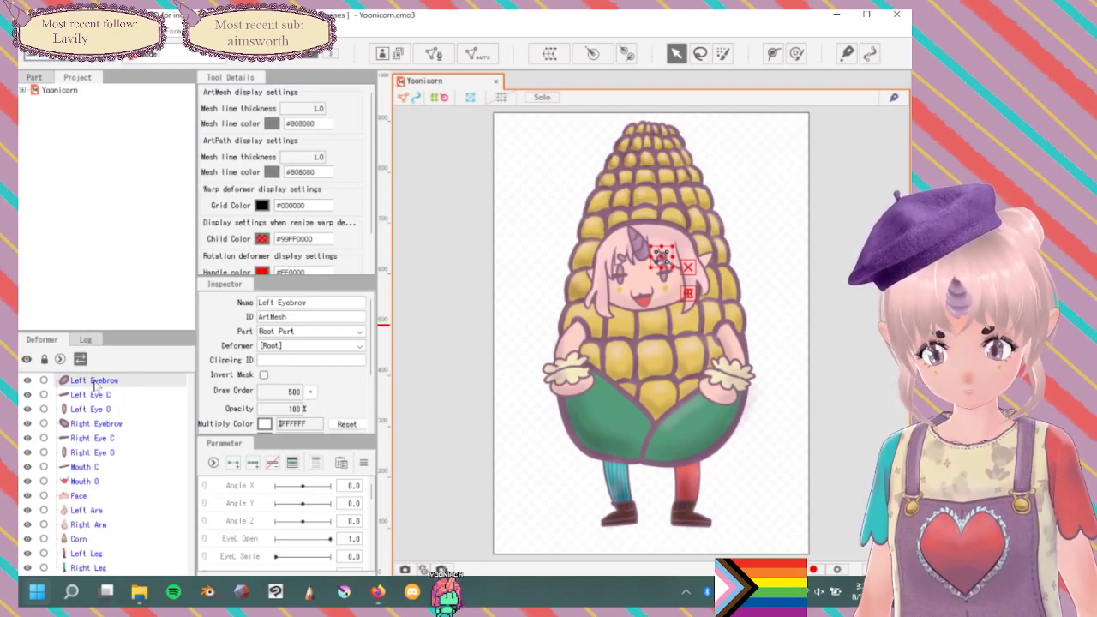
{"action": "left_click", "coordinate": [25, 89]}
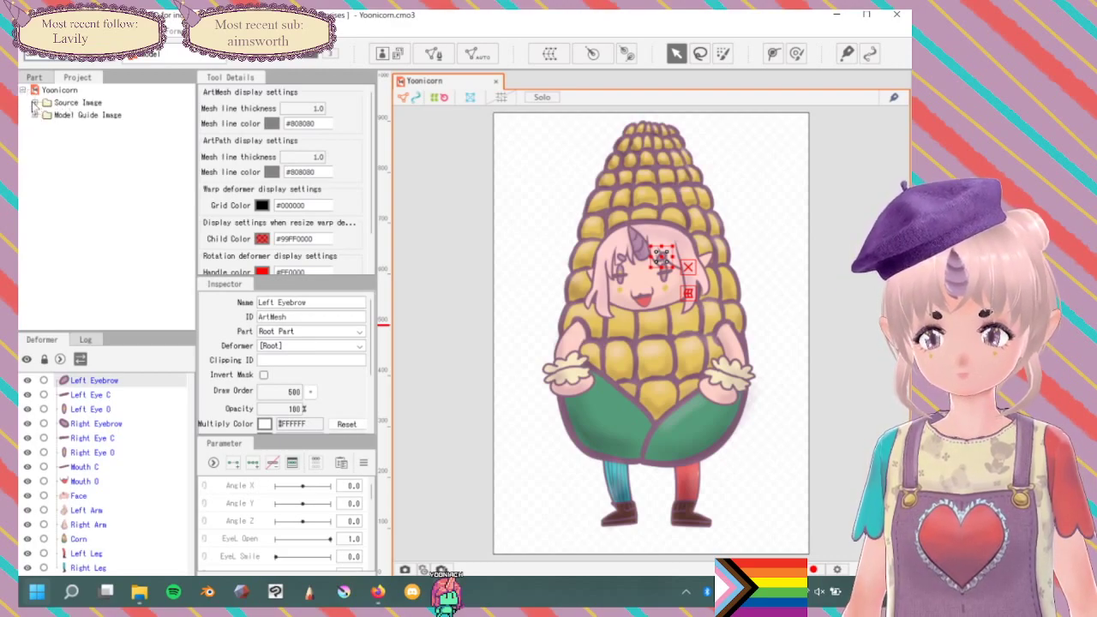
{"action": "left_click", "coordinate": [36, 102]}
{"action": "left_click", "coordinate": [36, 126]}
{"action": "left_click", "coordinate": [49, 141]}
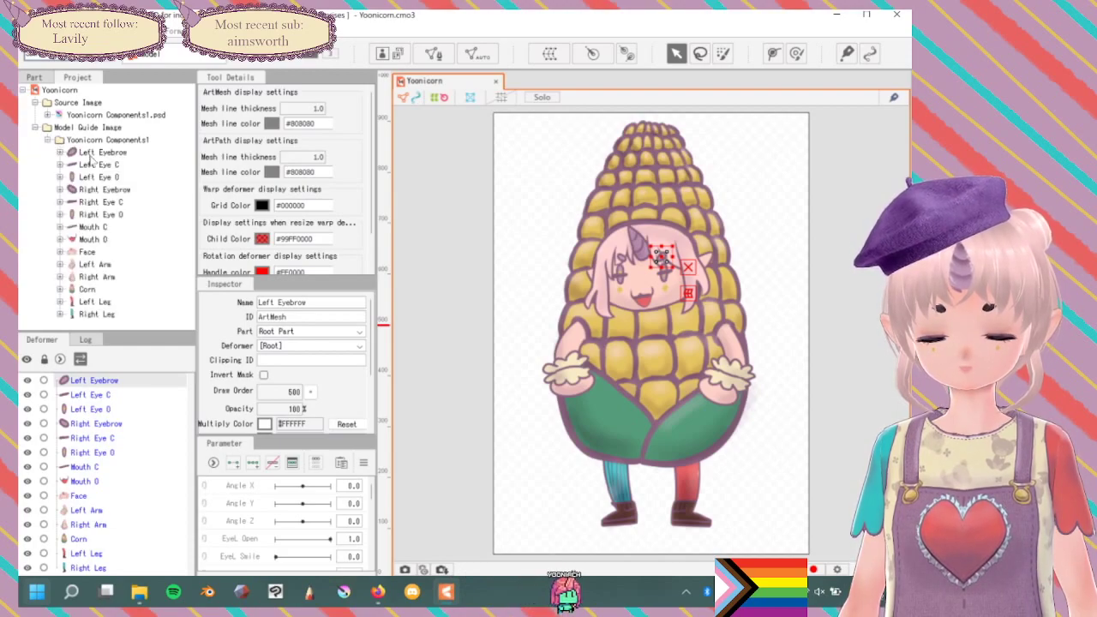
Select the guide images from Left Eyebrow to Mouth O, check which commands they offer, and clear the canvas selection.
{"action": "left_click", "coordinate": [101, 152]}
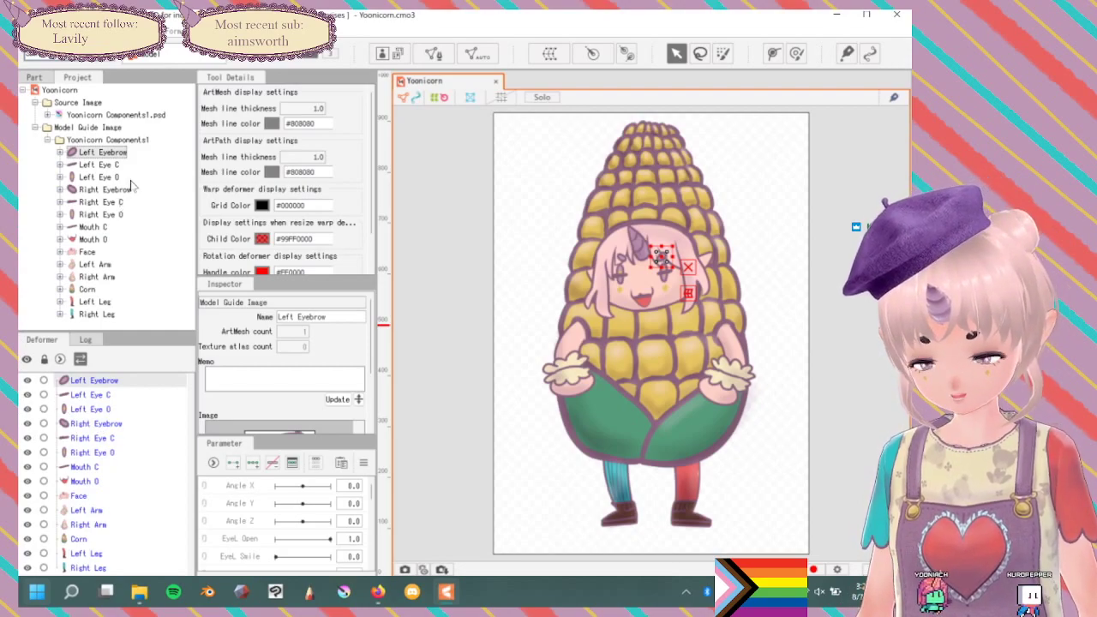
{"action": "left_click", "coordinate": [96, 240], "text": "shift"}
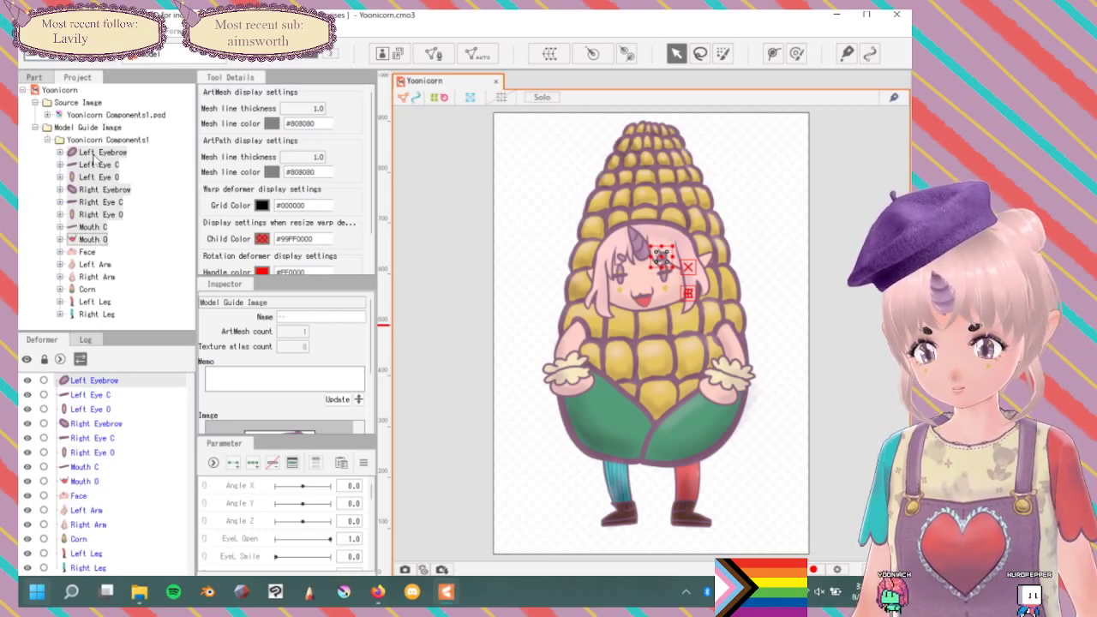
{"action": "right_click", "coordinate": [96, 156]}
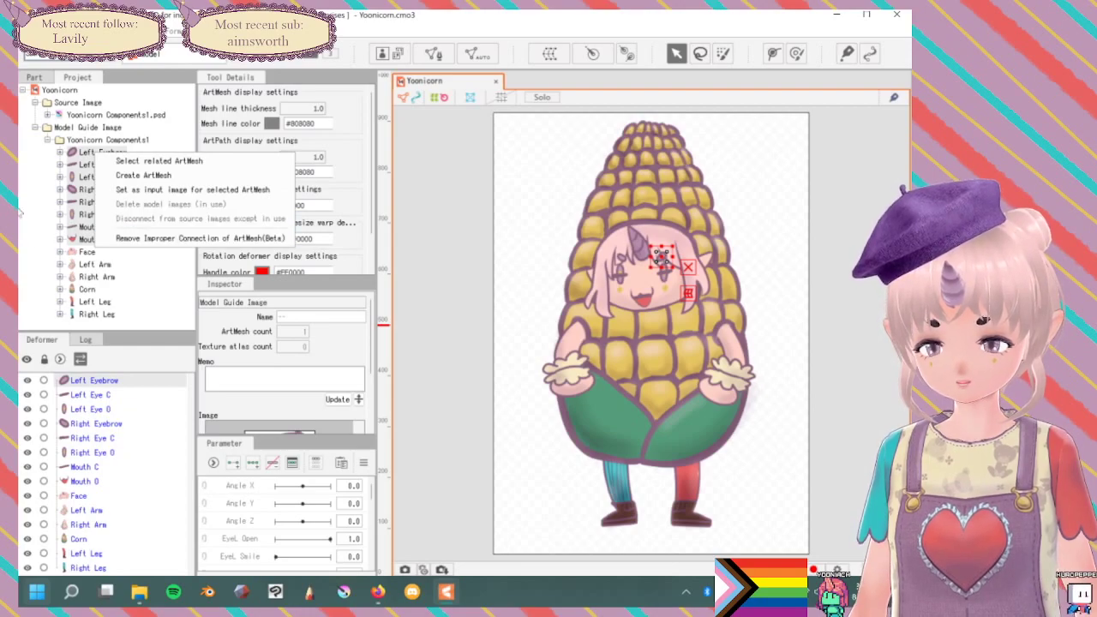
{"action": "left_click", "coordinate": [19, 211]}
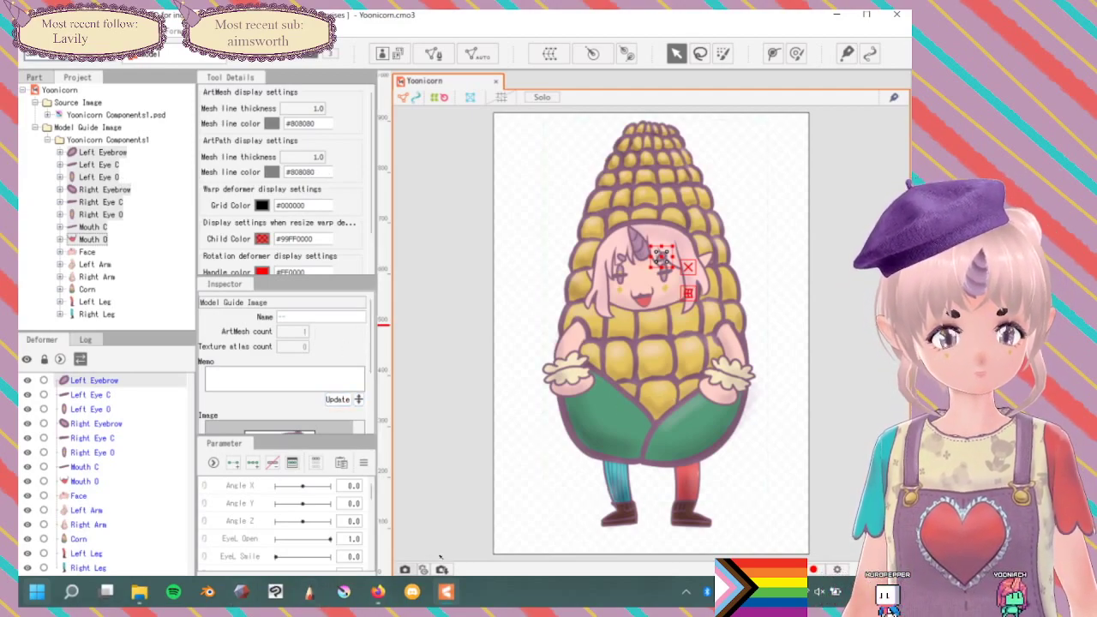
{"action": "left_click", "coordinate": [462, 403]}
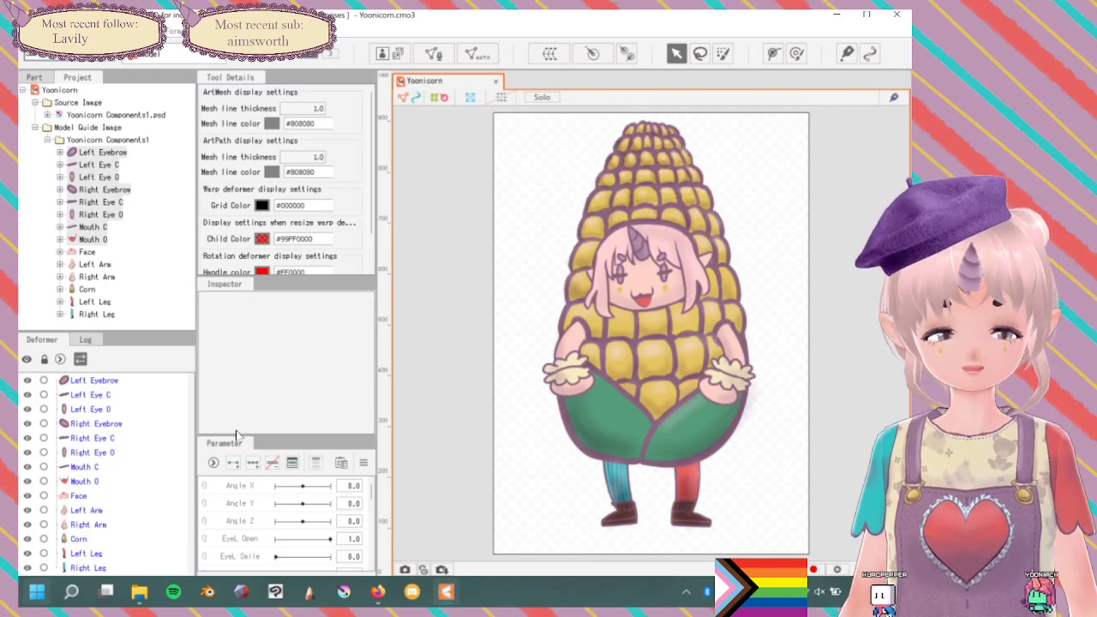
Switch to Krita and open the recent document Yoonicorn Components1.psd.
{"action": "left_click", "coordinate": [343, 591]}
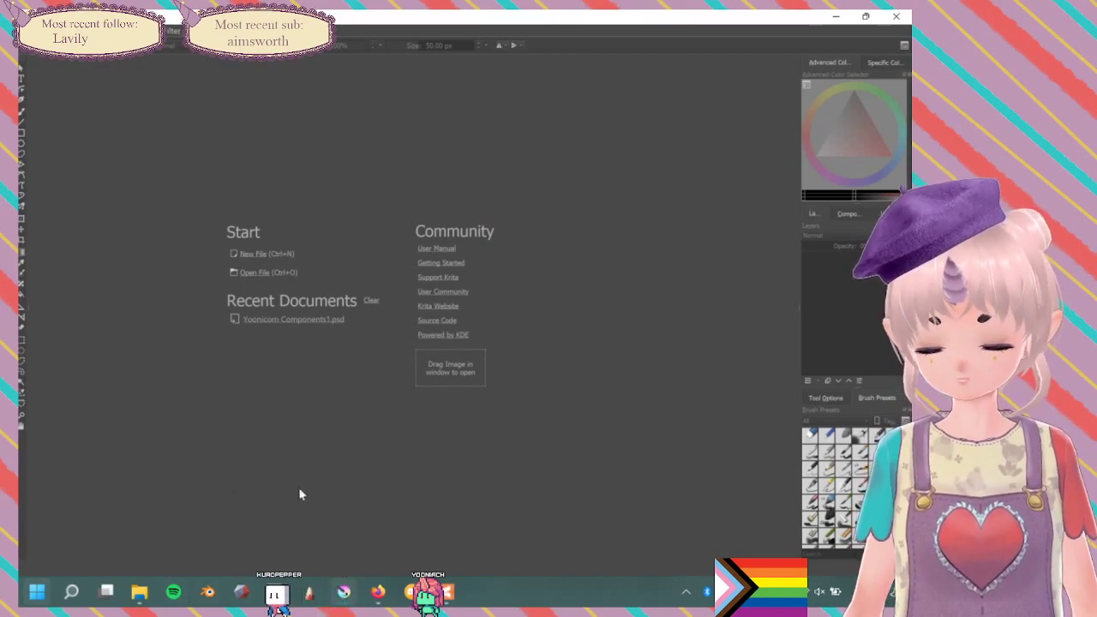
{"action": "left_click", "coordinate": [270, 319]}
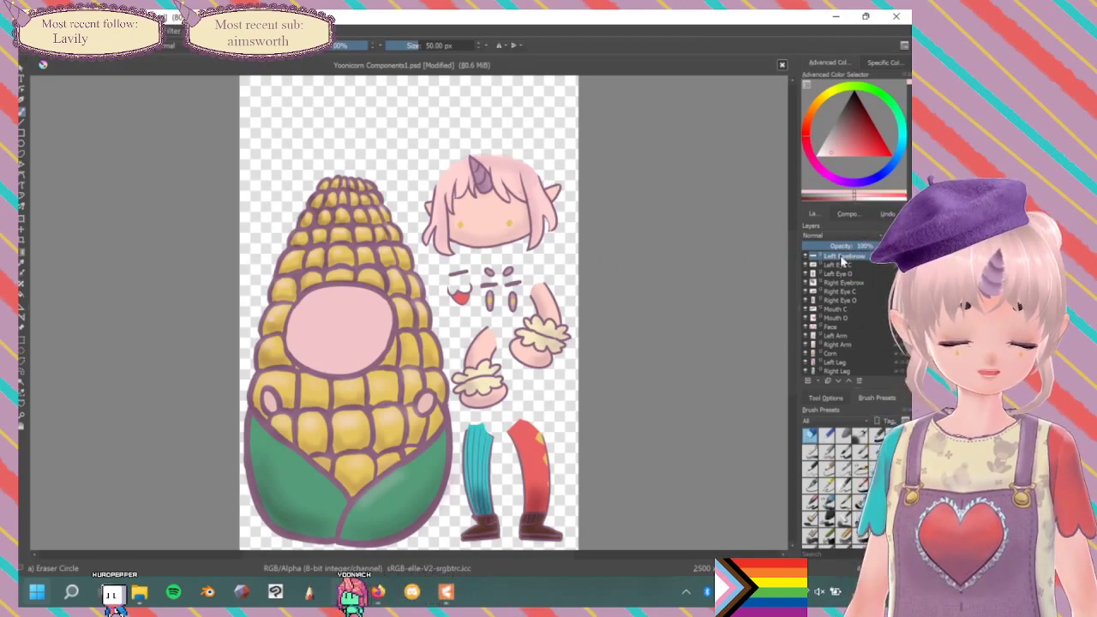
Try to add a group layer above the Left Eyebrow layer, and undo it.
{"action": "left_click", "coordinate": [819, 380]}
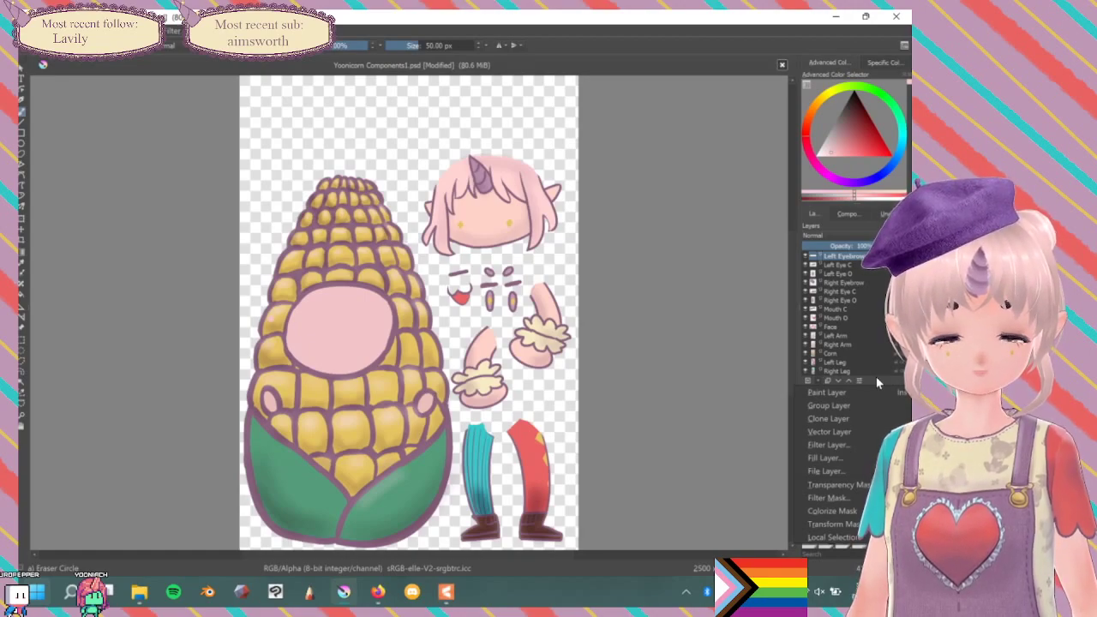
{"action": "left_click", "coordinate": [837, 407]}
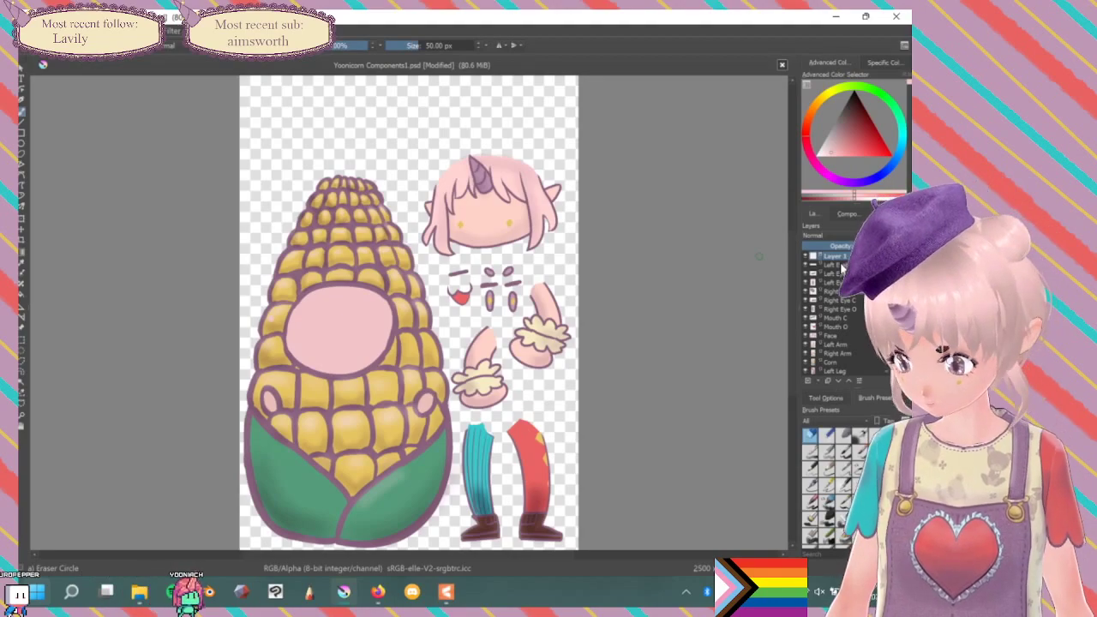
{"action": "key", "text": "ctrl+z"}
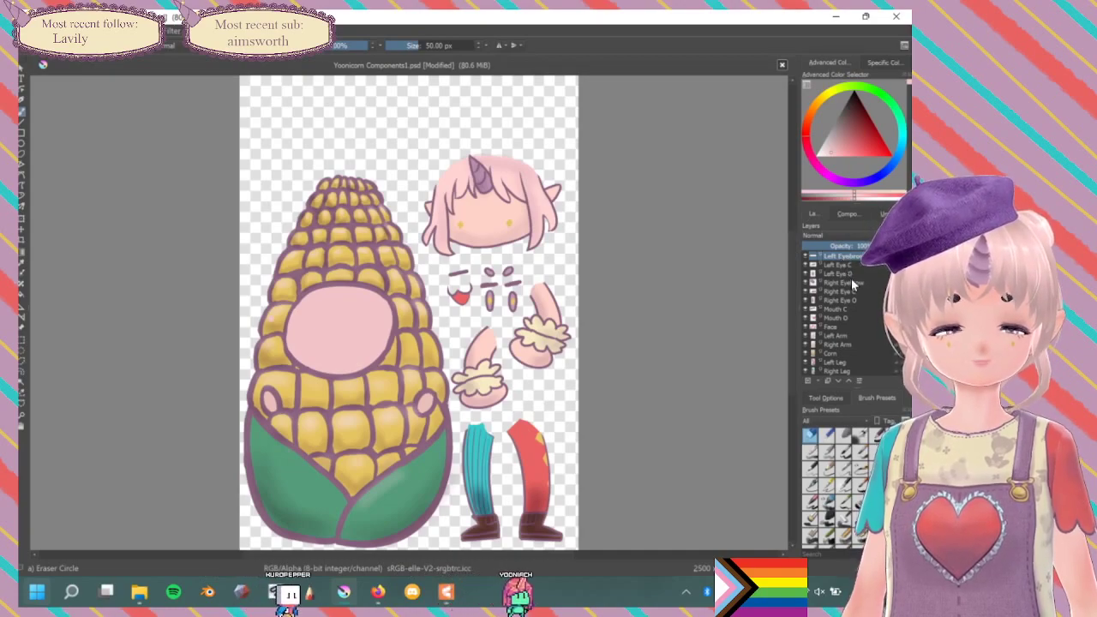
Select the face-feature layers from Left Eyebrow to Mouth O and look through their layer commands.
{"action": "left_click", "coordinate": [831, 292], "text": "shift"}
{"action": "right_click", "coordinate": [831, 294]}
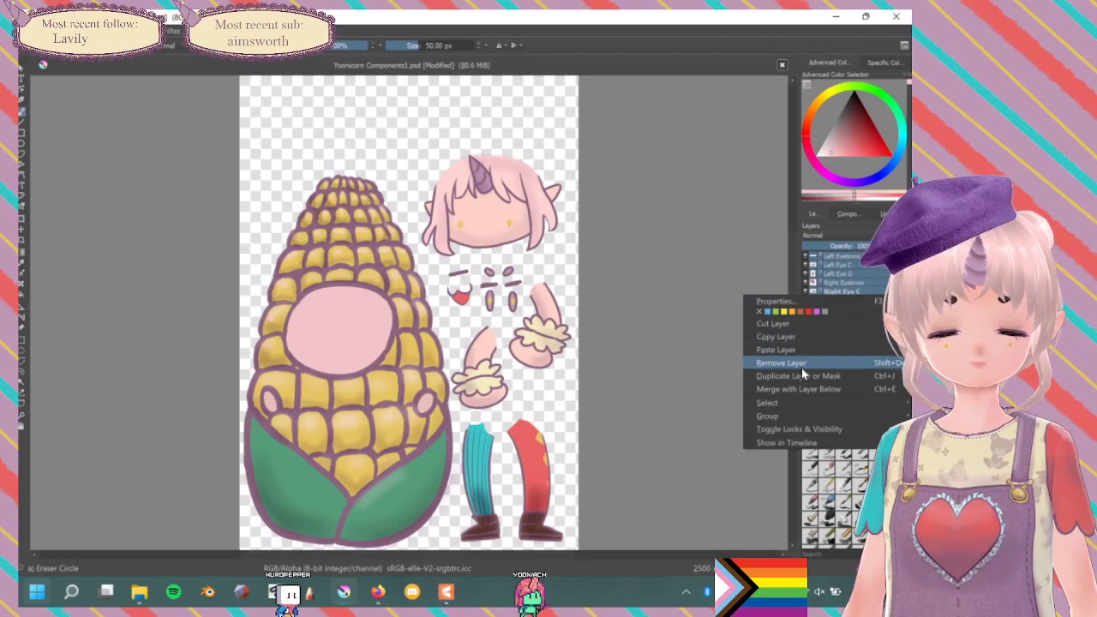
{"action": "mouse_move", "coordinate": [825, 419]}
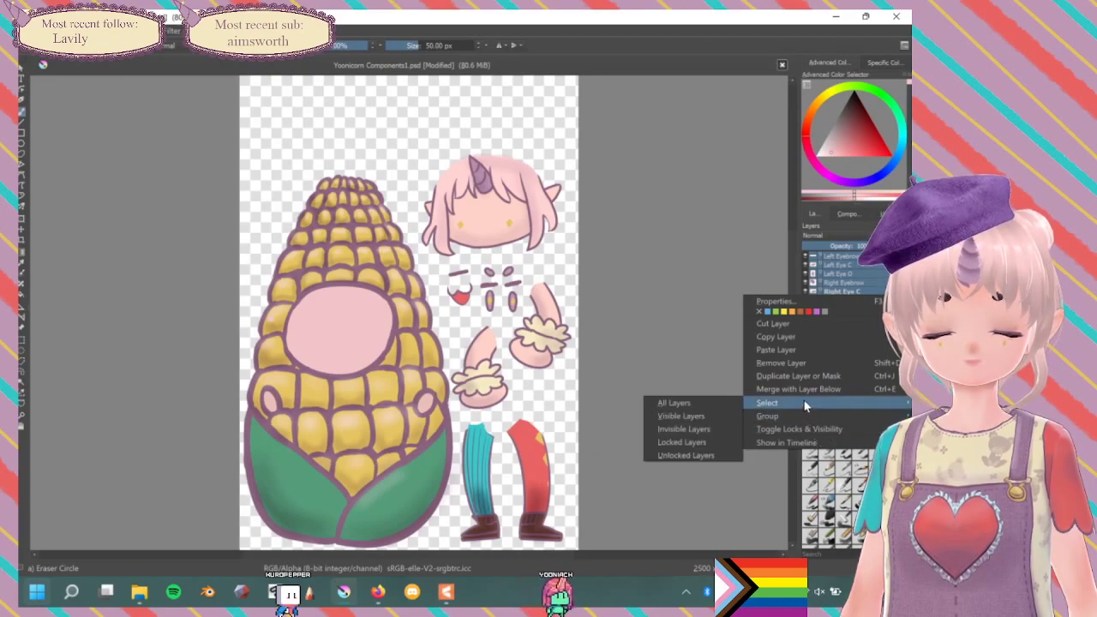
{"action": "left_click", "coordinate": [658, 259]}
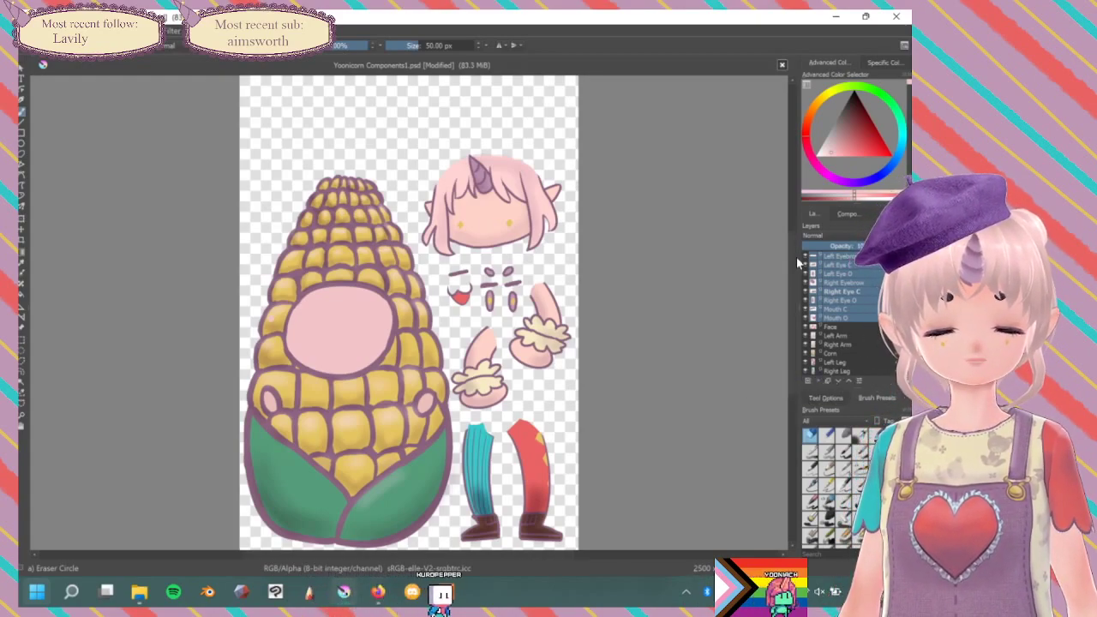
{"action": "left_click", "coordinate": [814, 379]}
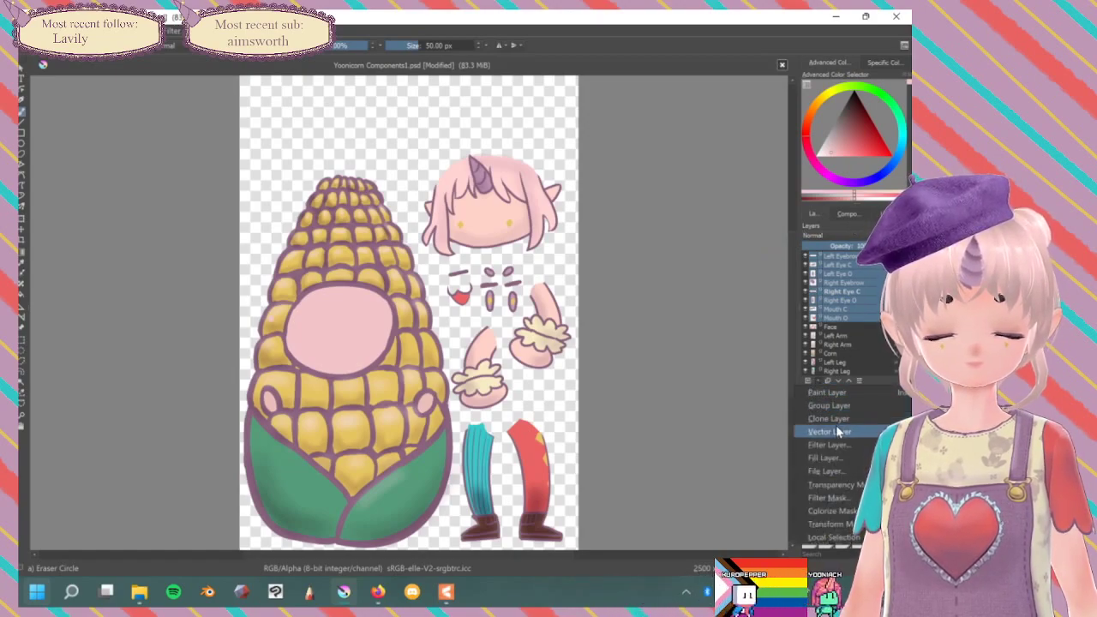
{"action": "left_click", "coordinate": [822, 471]}
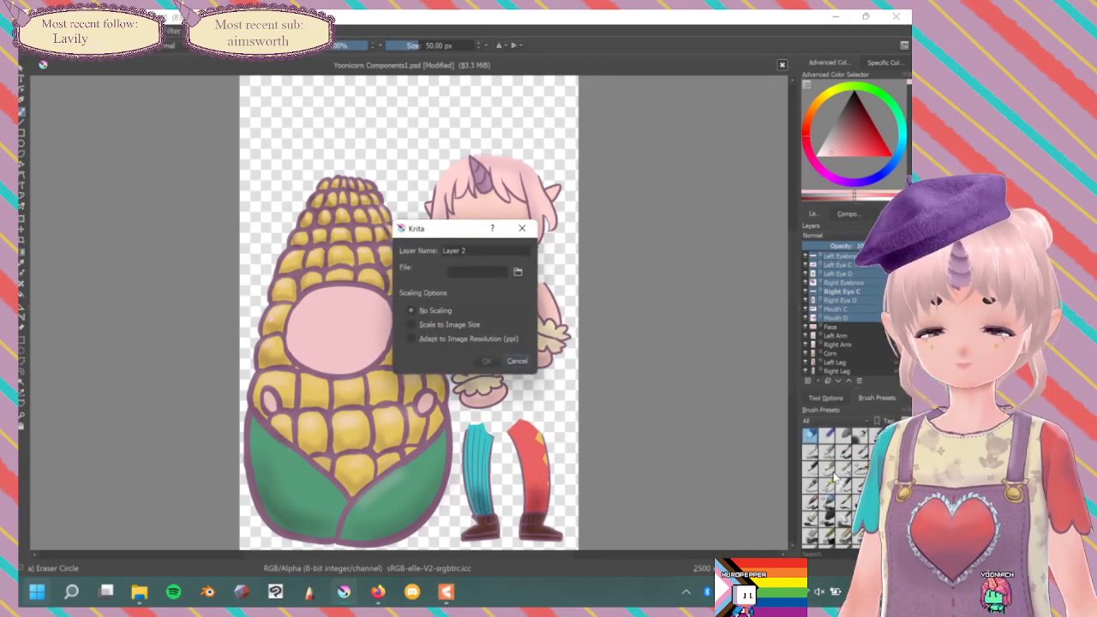
{"action": "left_click_drag", "start_coordinate": [471, 250], "coordinate": [419, 252]}
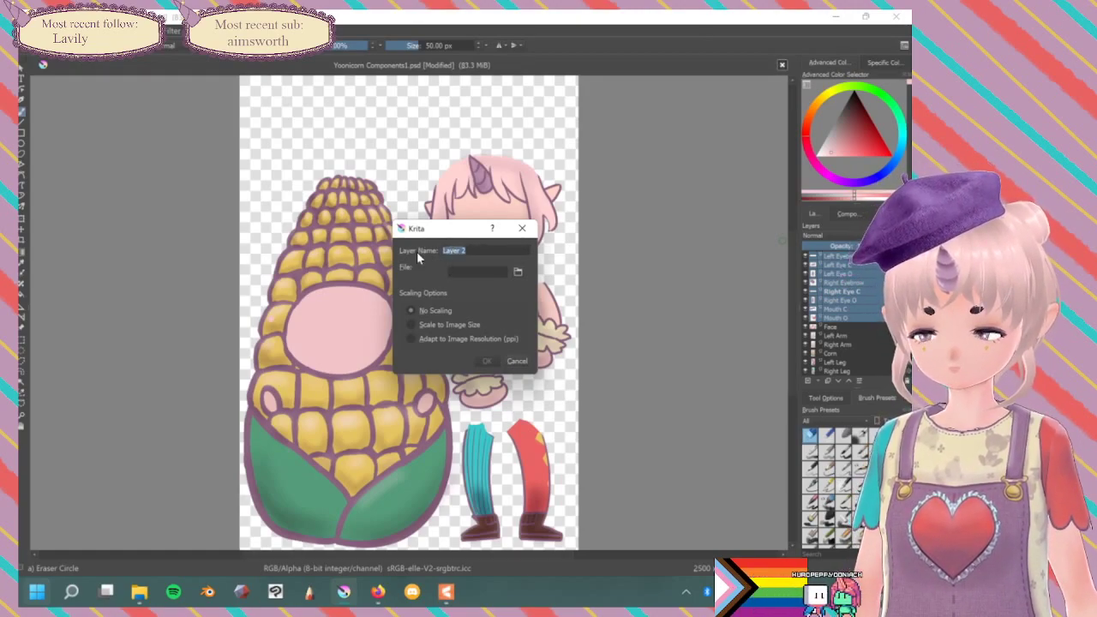
{"action": "type", "text": "Fad"}
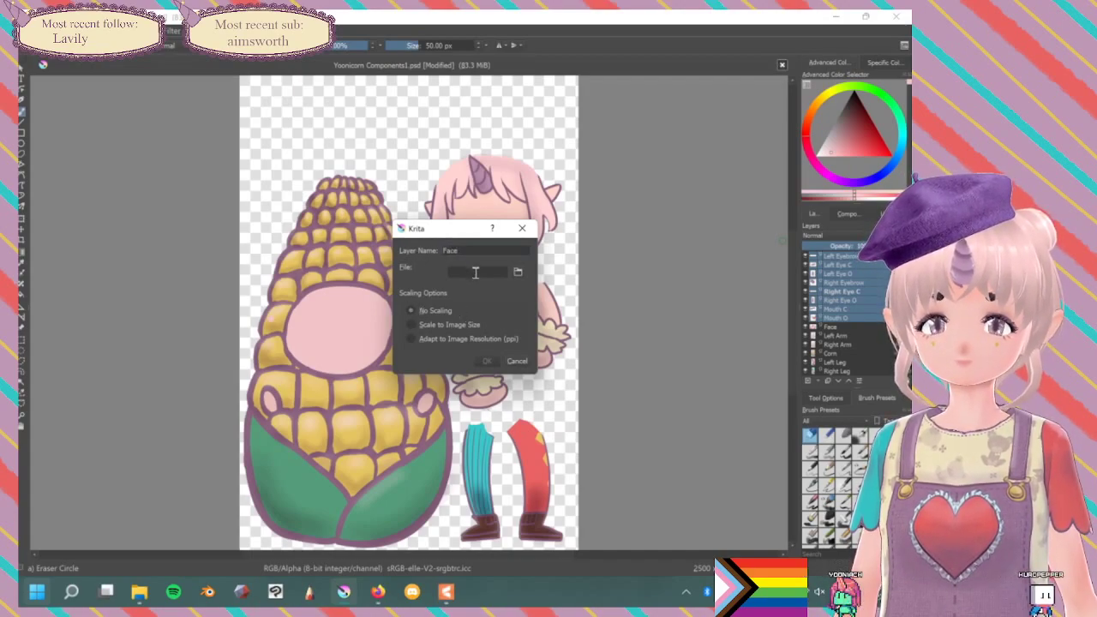
{"action": "left_click", "coordinate": [518, 360]}
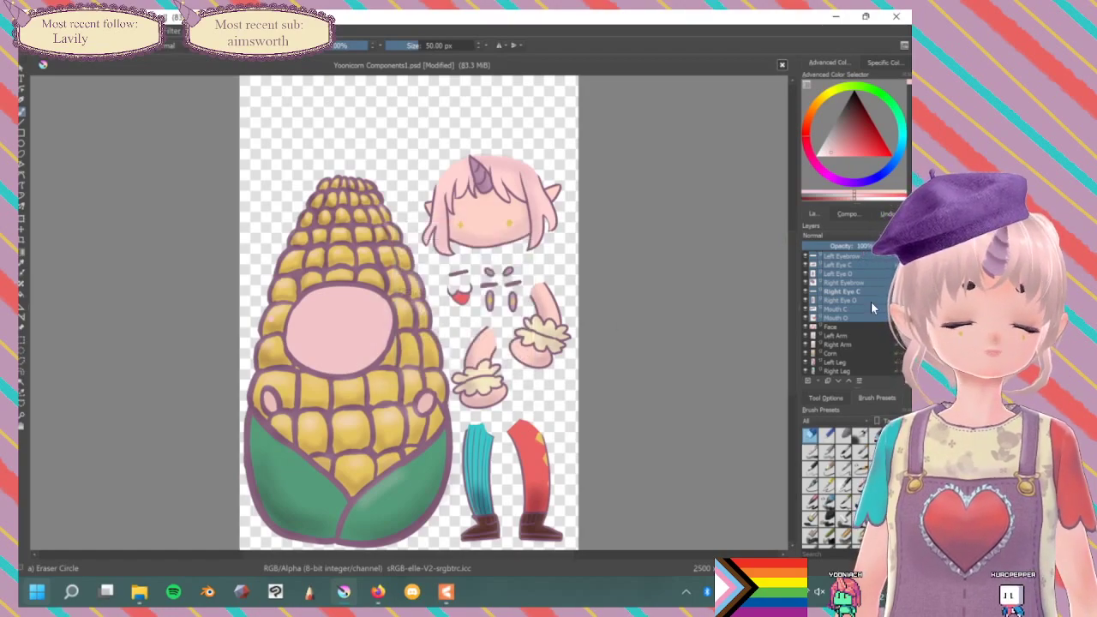
Reduce the layer selection to the Left Eyebrow layer only.
{"action": "left_click", "coordinate": [818, 377]}
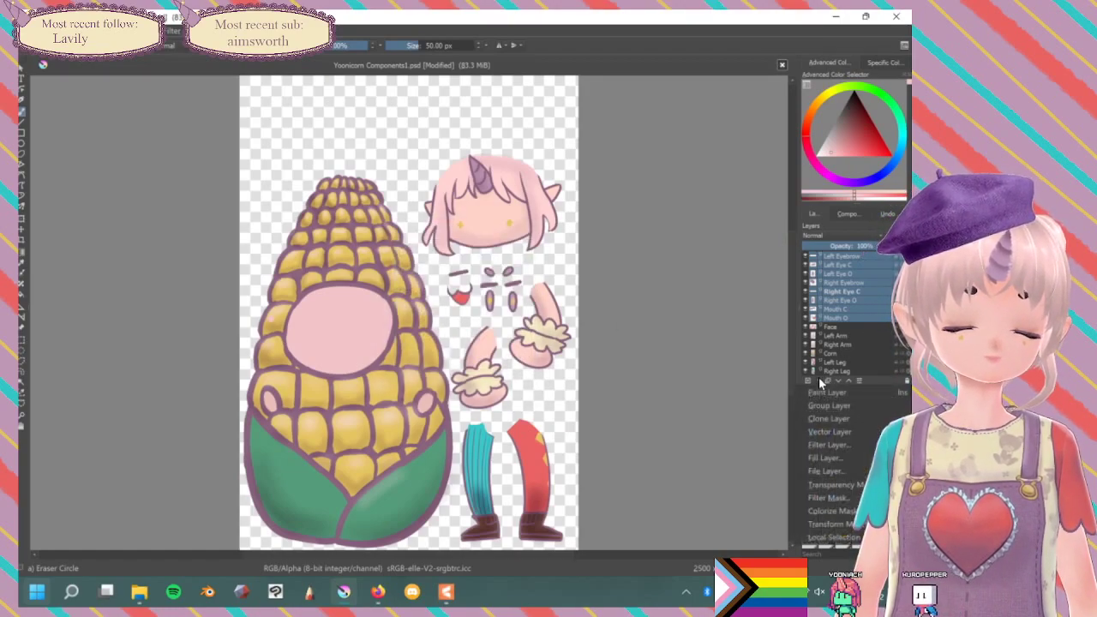
{"action": "left_click", "coordinate": [882, 383]}
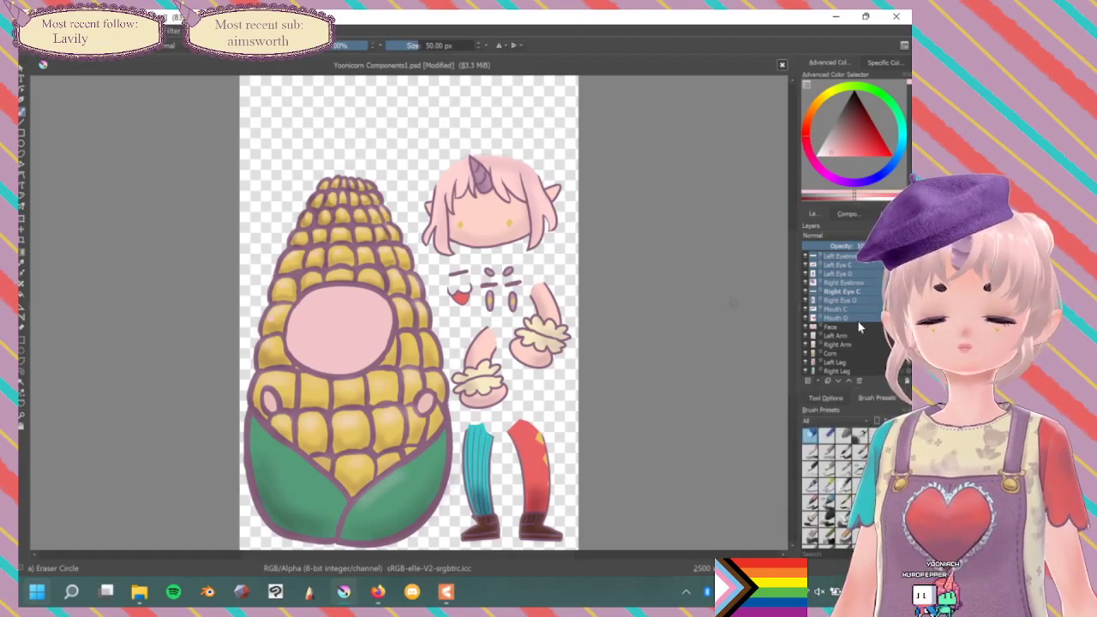
{"action": "left_click", "coordinate": [854, 273]}
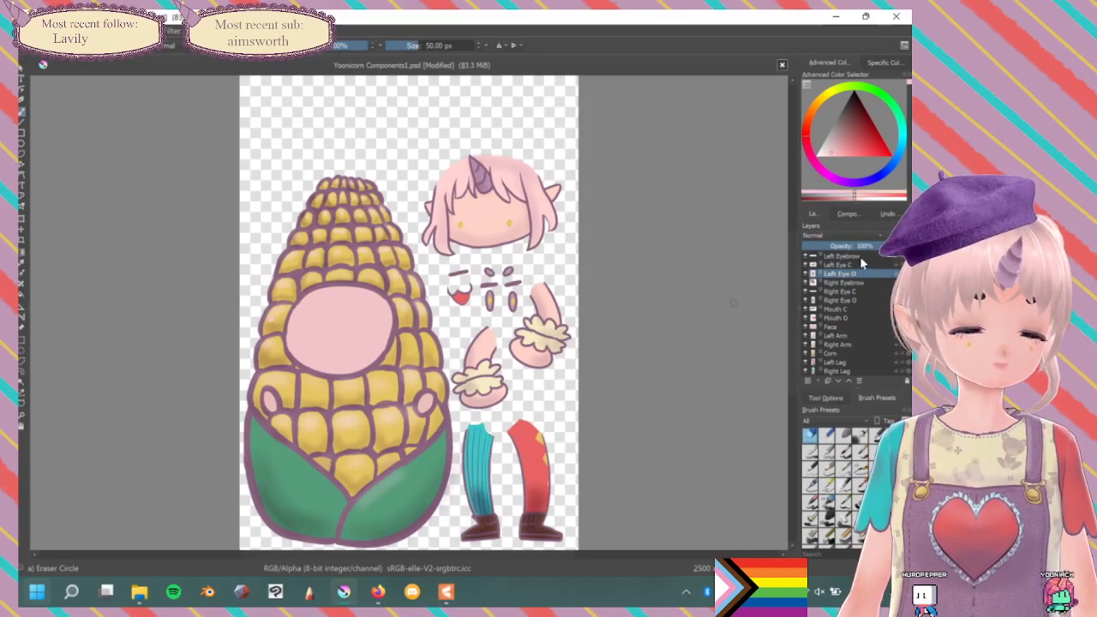
{"action": "left_click", "coordinate": [859, 257]}
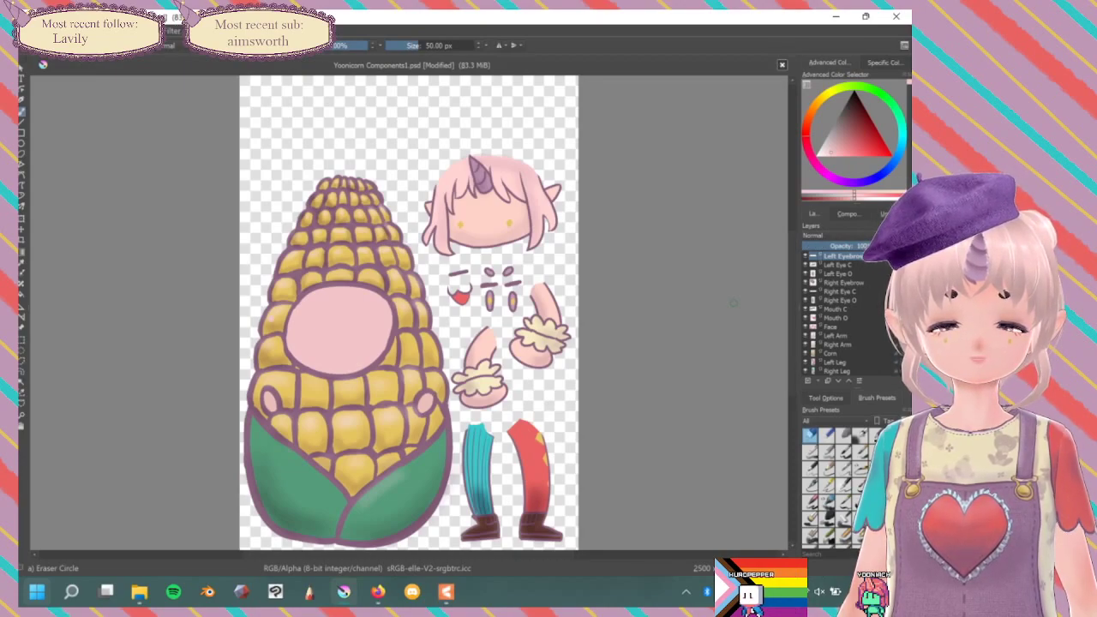
{"action": "double_click", "coordinate": [896, 225]}
{"action": "left_click", "coordinate": [857, 228]}
{"action": "left_click", "coordinate": [885, 214]}
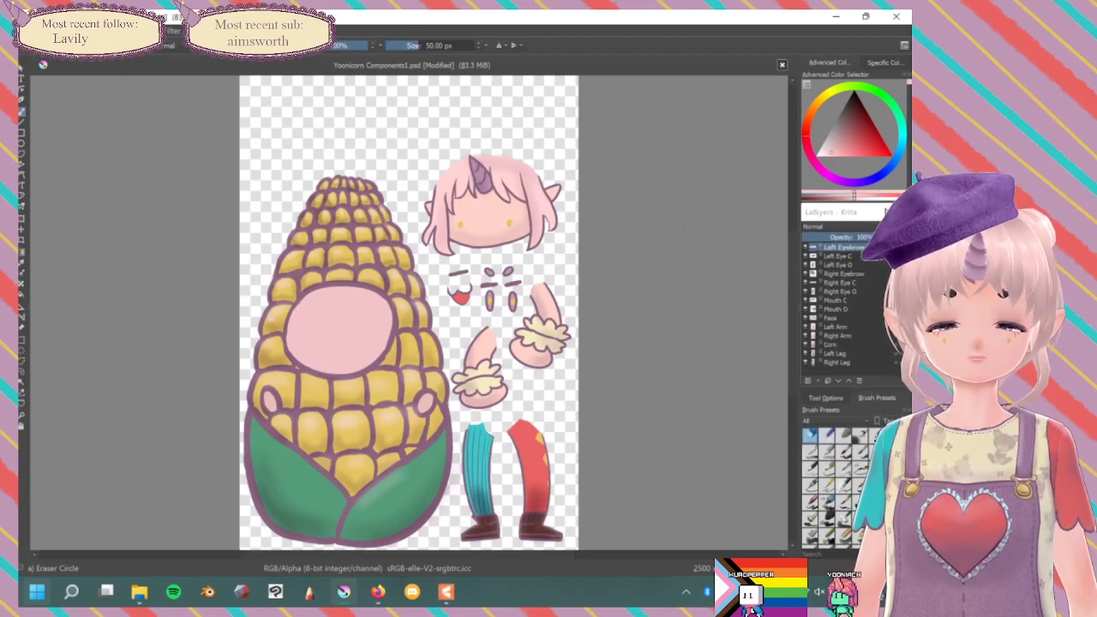
{"action": "left_click_drag", "start_coordinate": [881, 216], "coordinate": [888, 248]}
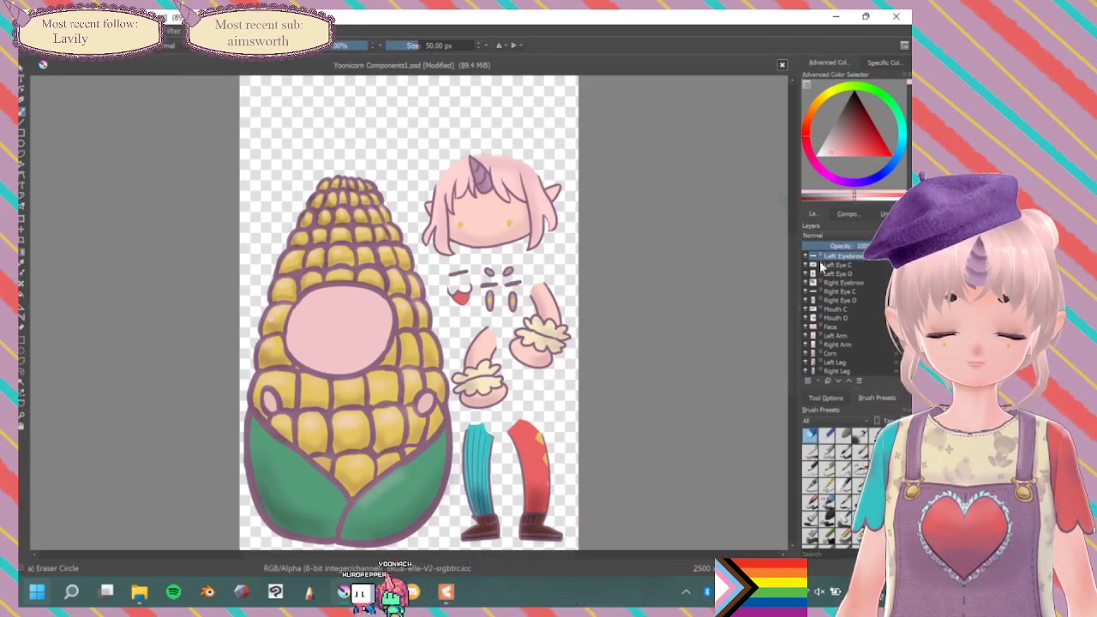
Try to add a new layer above the Left Eyebrow layer, and undo it.
{"action": "left_click", "coordinate": [806, 380]}
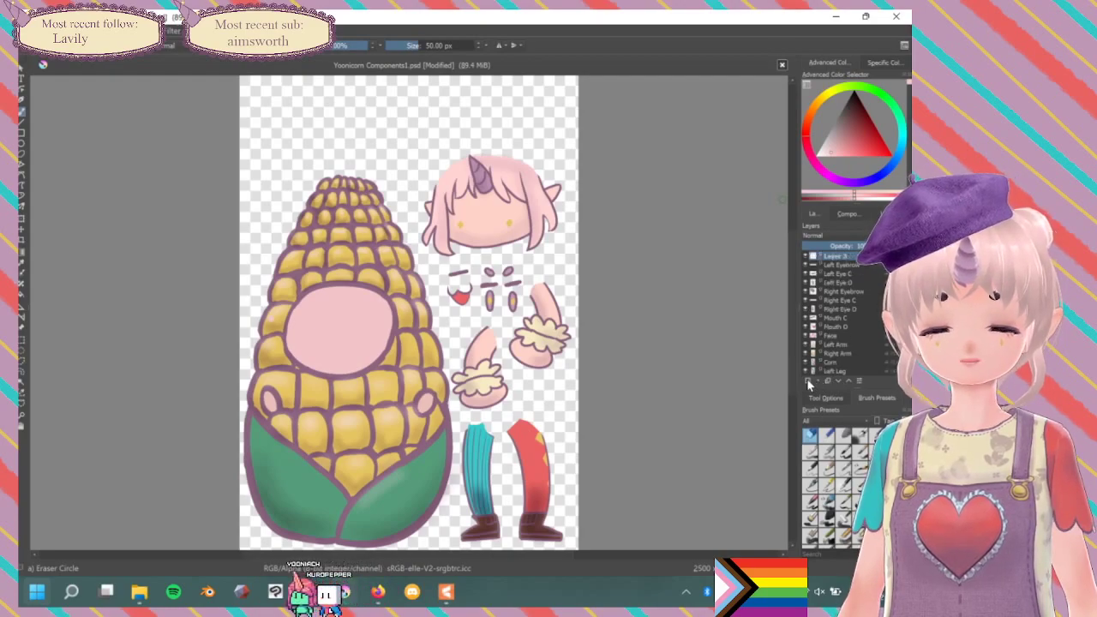
{"action": "key", "text": "ctrl+z"}
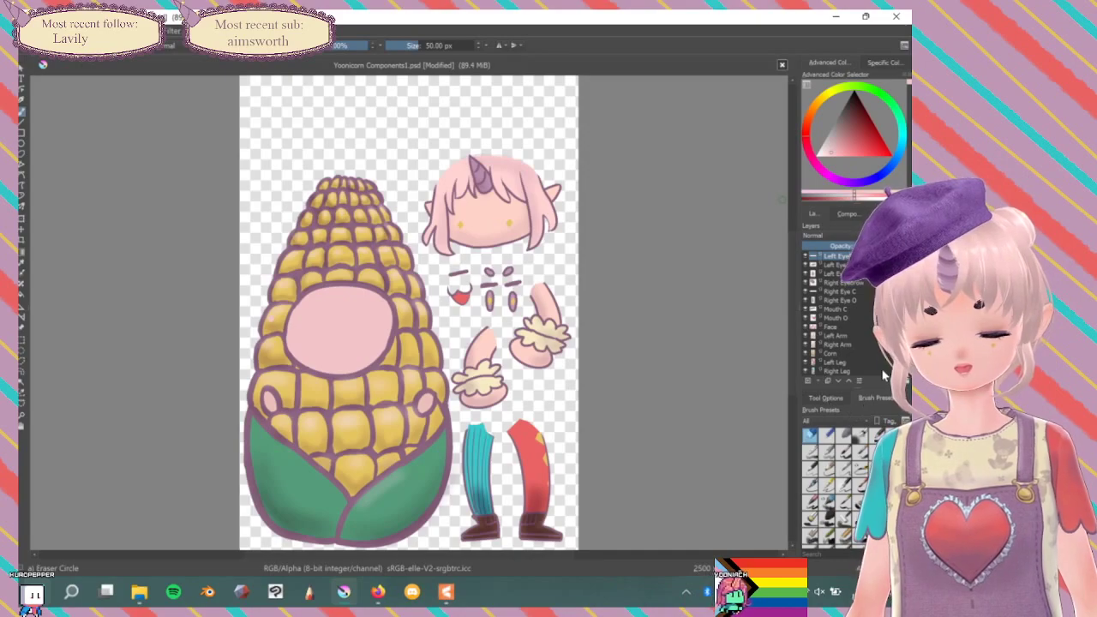
{"action": "left_click", "coordinate": [817, 379]}
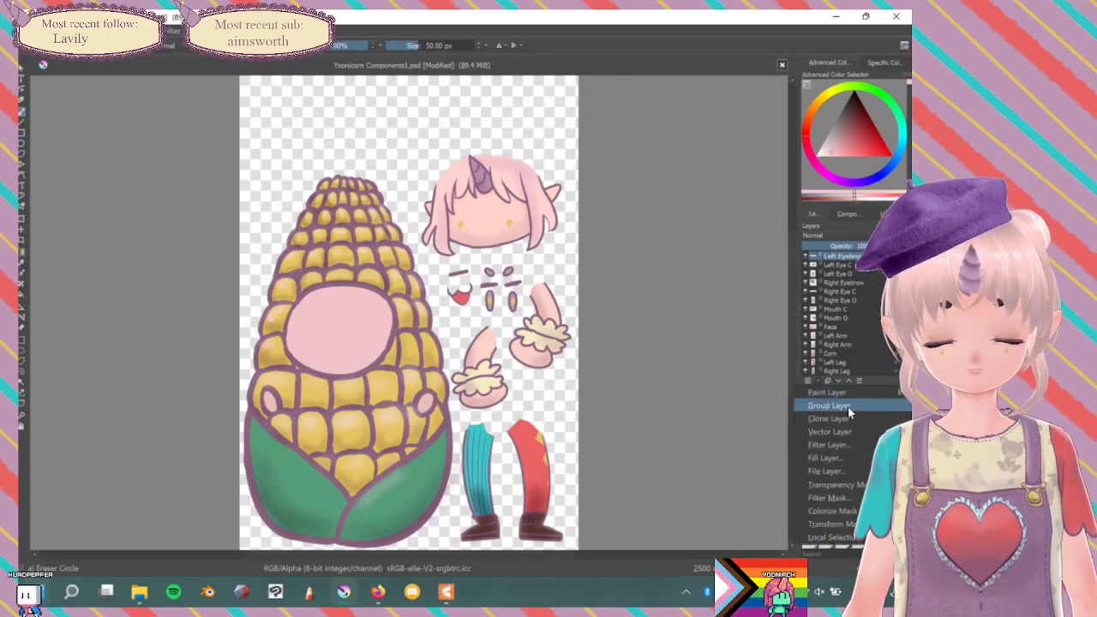
{"action": "left_click", "coordinate": [849, 392]}
{"action": "left_click_drag", "start_coordinate": [836, 265], "coordinate": [847, 259]}
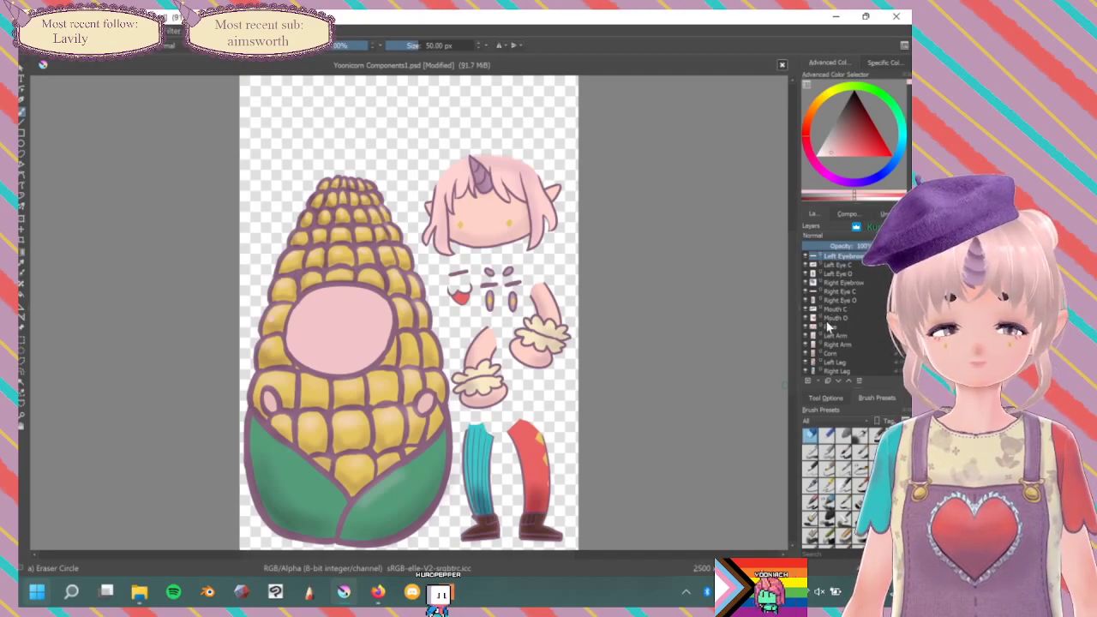
Group the face-feature layers from Left Eyebrow to Mouth O and name the group Face.
{"action": "left_click", "coordinate": [841, 314], "text": "shift"}
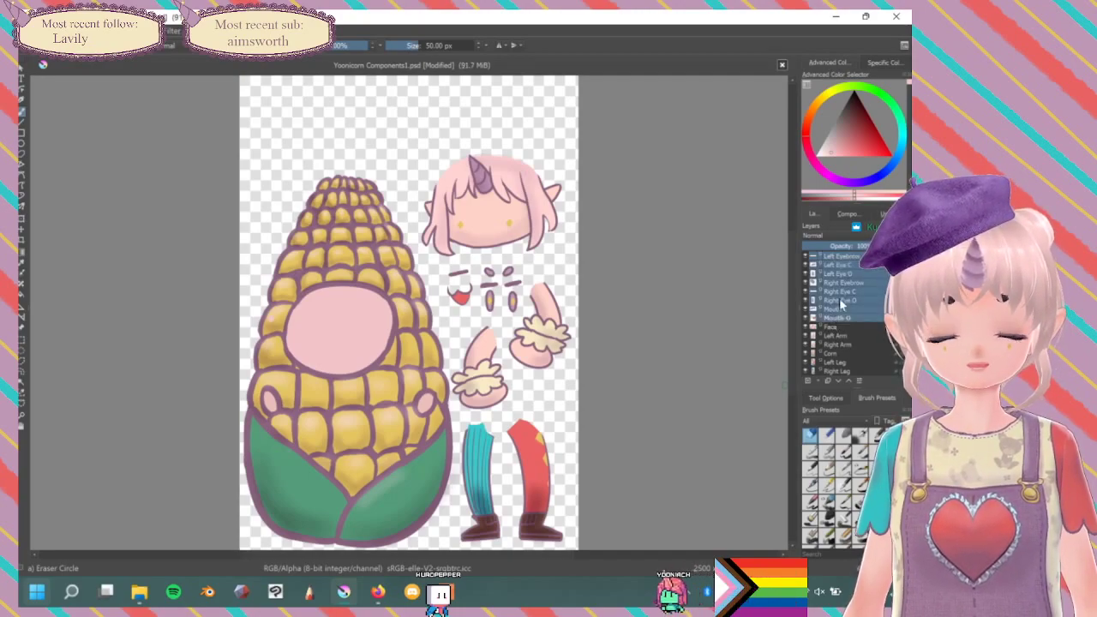
{"action": "right_click", "coordinate": [844, 282]}
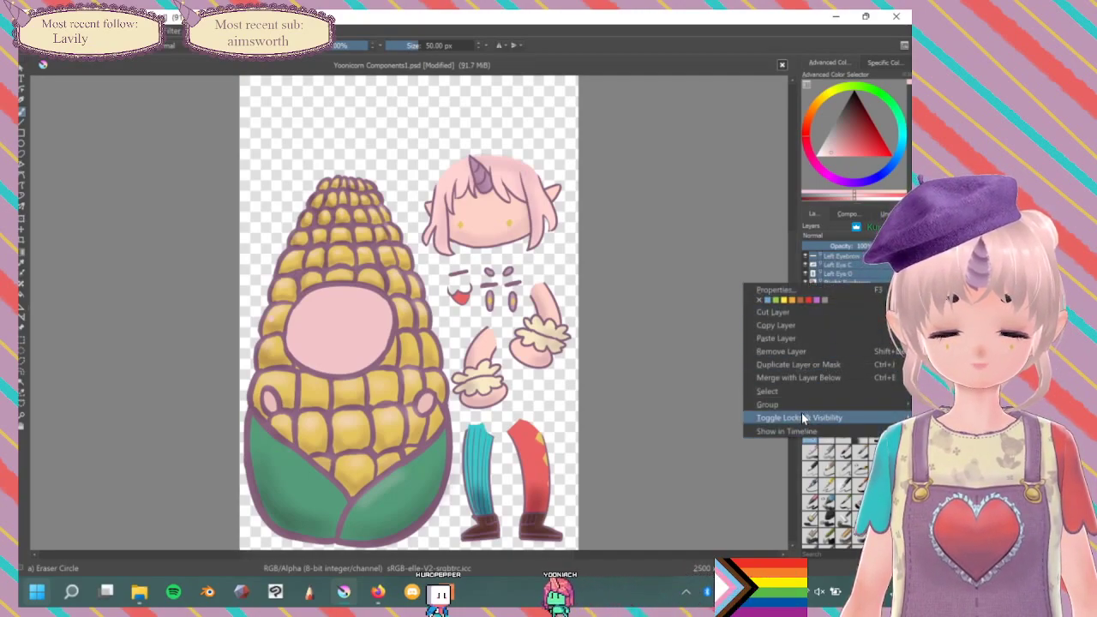
{"action": "mouse_move", "coordinate": [796, 393]}
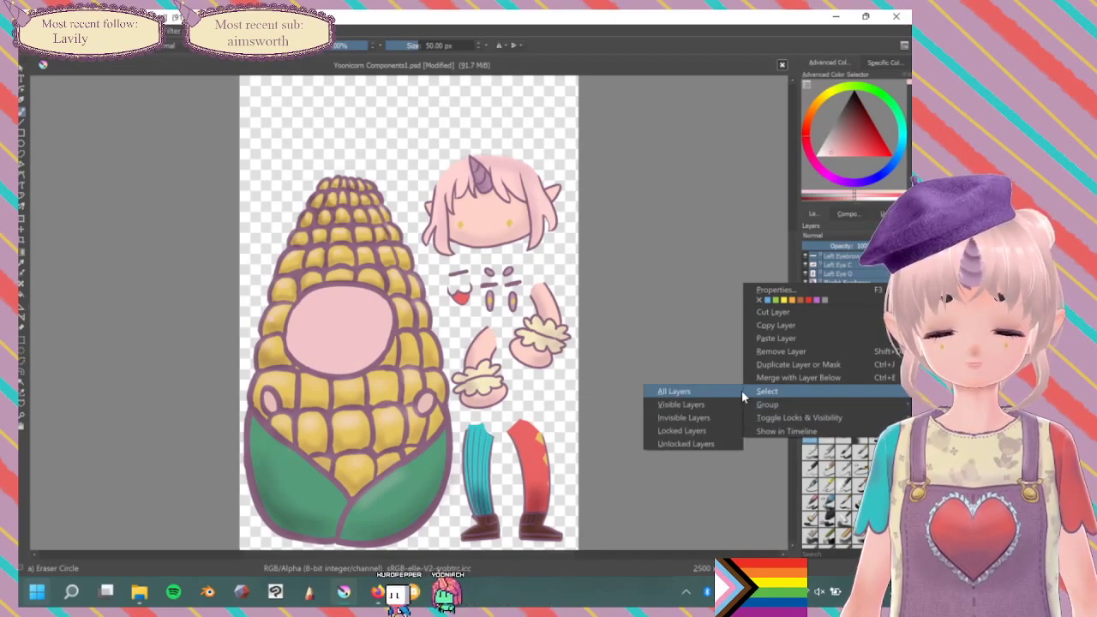
{"action": "mouse_move", "coordinate": [767, 405]}
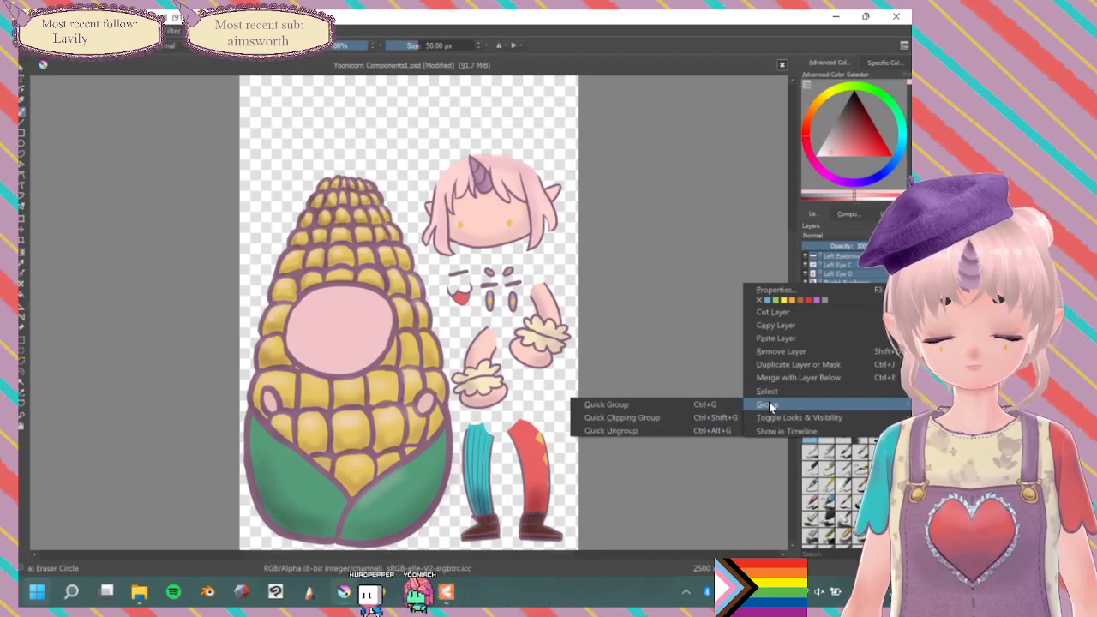
{"action": "left_click", "coordinate": [628, 406]}
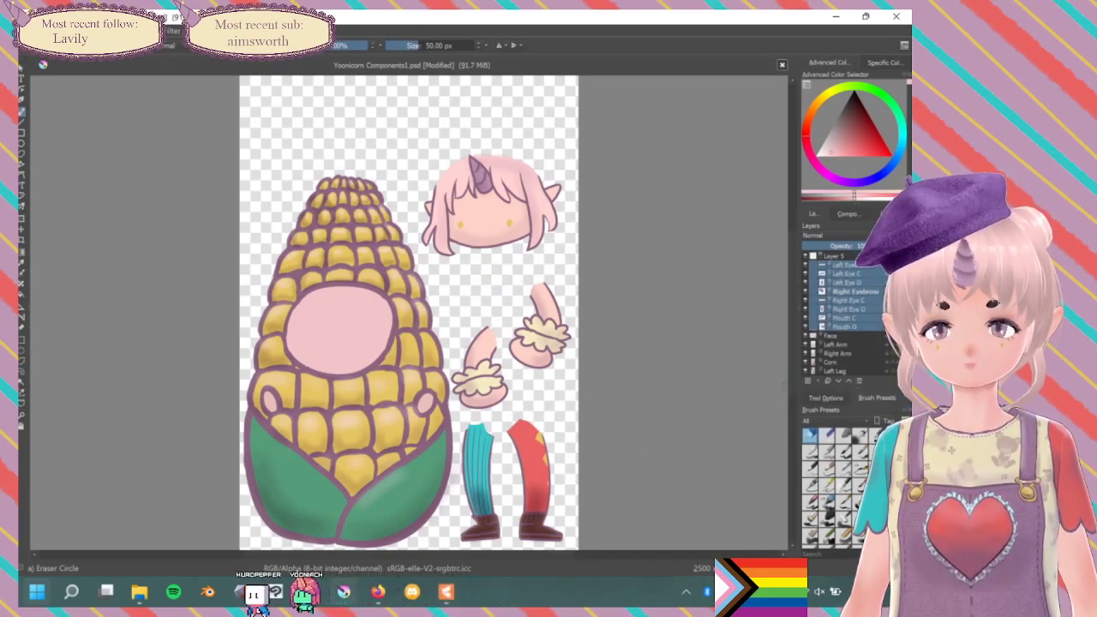
{"action": "left_click", "coordinate": [841, 255]}
{"action": "double_click", "coordinate": [841, 254]}
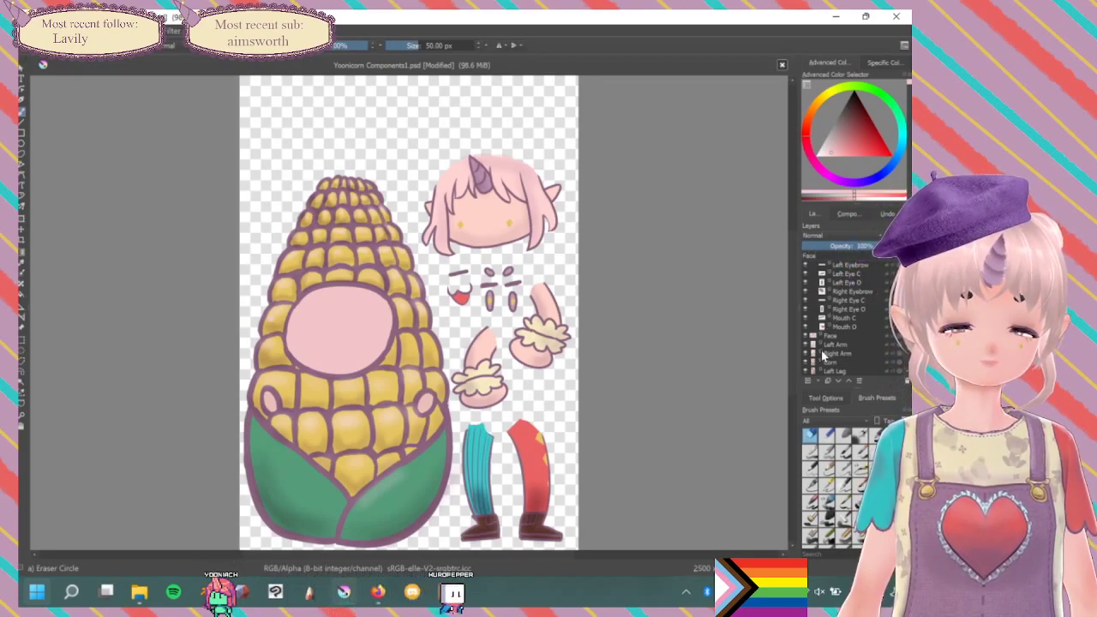
{"action": "left_click", "coordinate": [843, 334]}
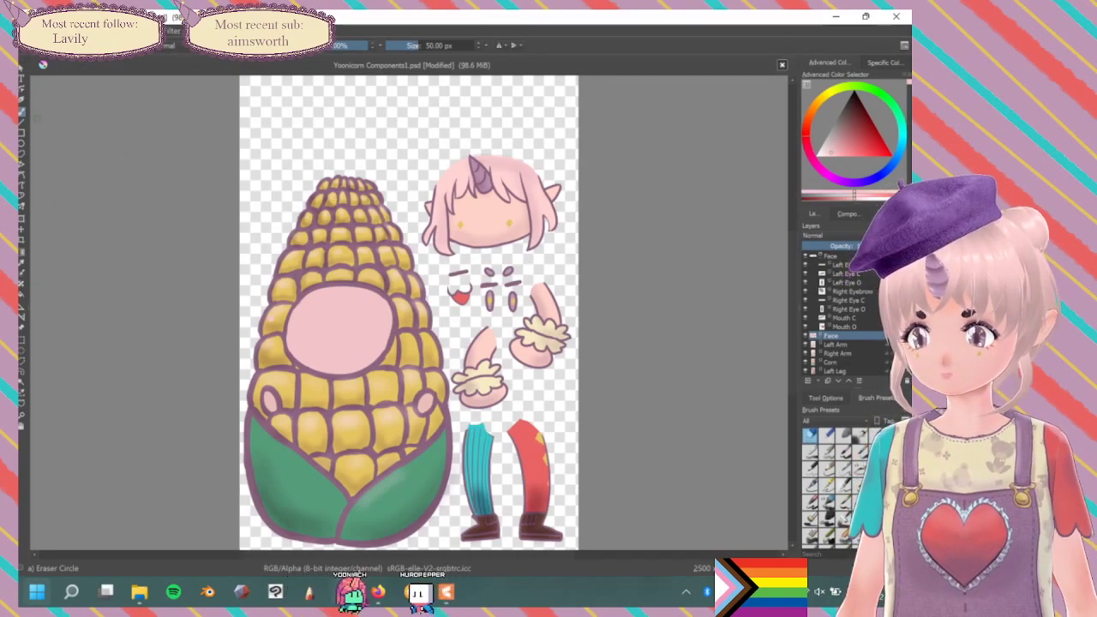
{"action": "key", "text": "F5"}
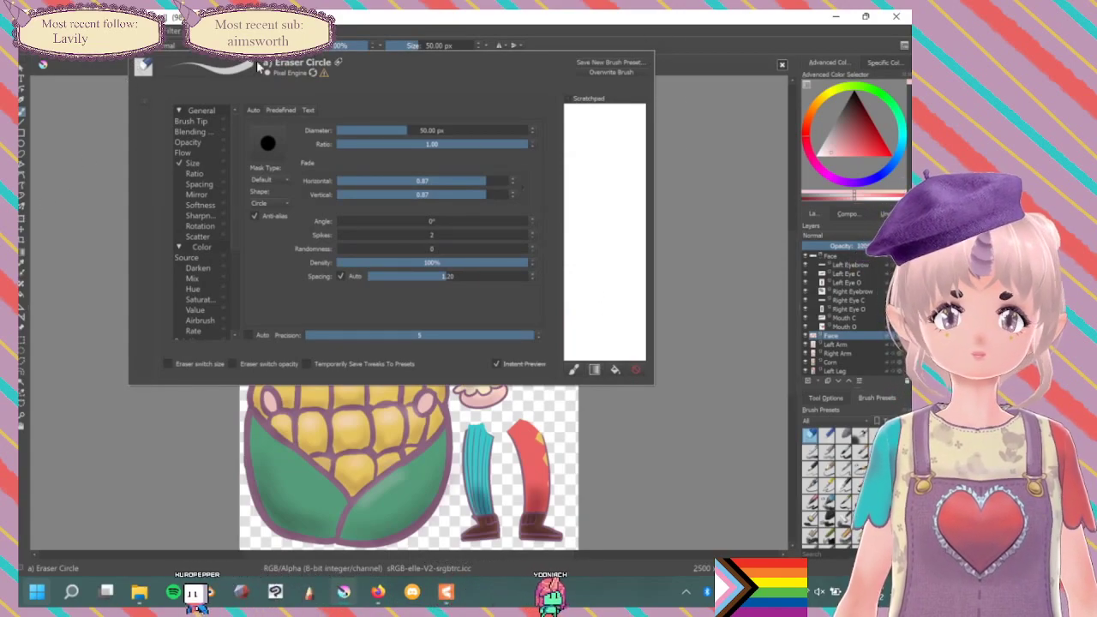
{"action": "key", "text": "F5"}
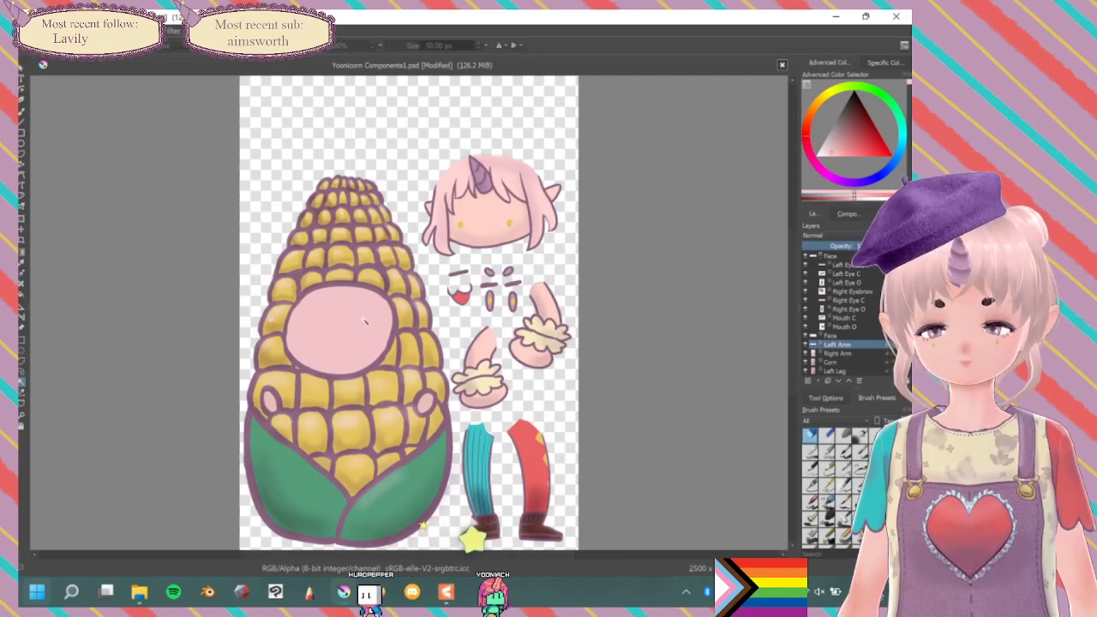
{"action": "scroll", "coordinate": [837, 364], "scroll_direction": "down", "scroll_amount": 1}
{"action": "left_click", "coordinate": [835, 354]}
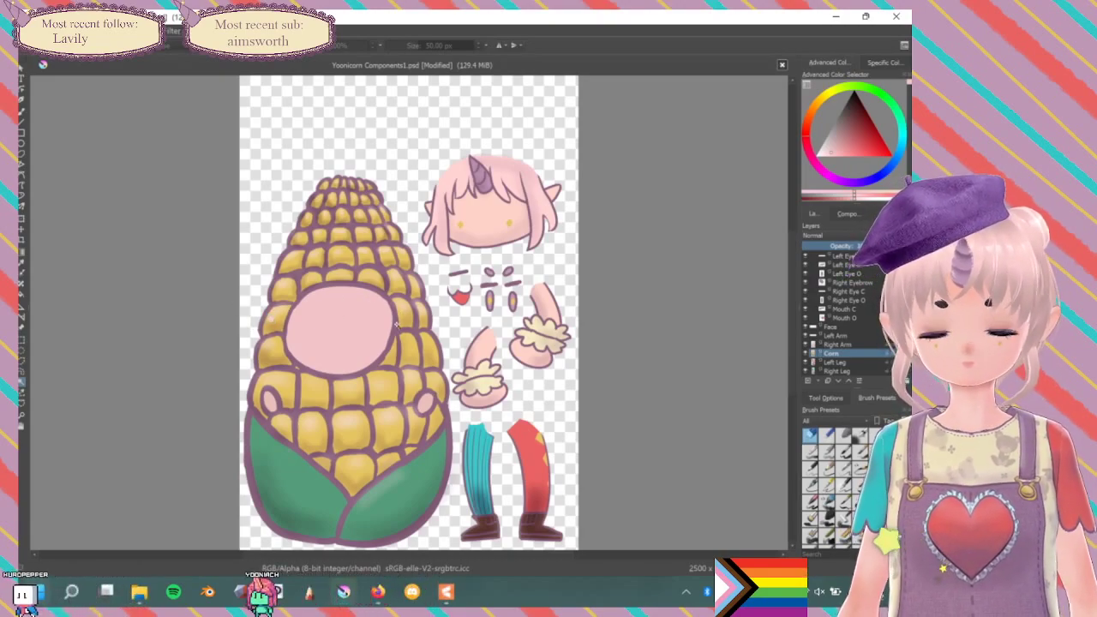
{"action": "scroll", "coordinate": [832, 307], "scroll_direction": "up", "scroll_amount": 1}
{"action": "left_click", "coordinate": [837, 267]}
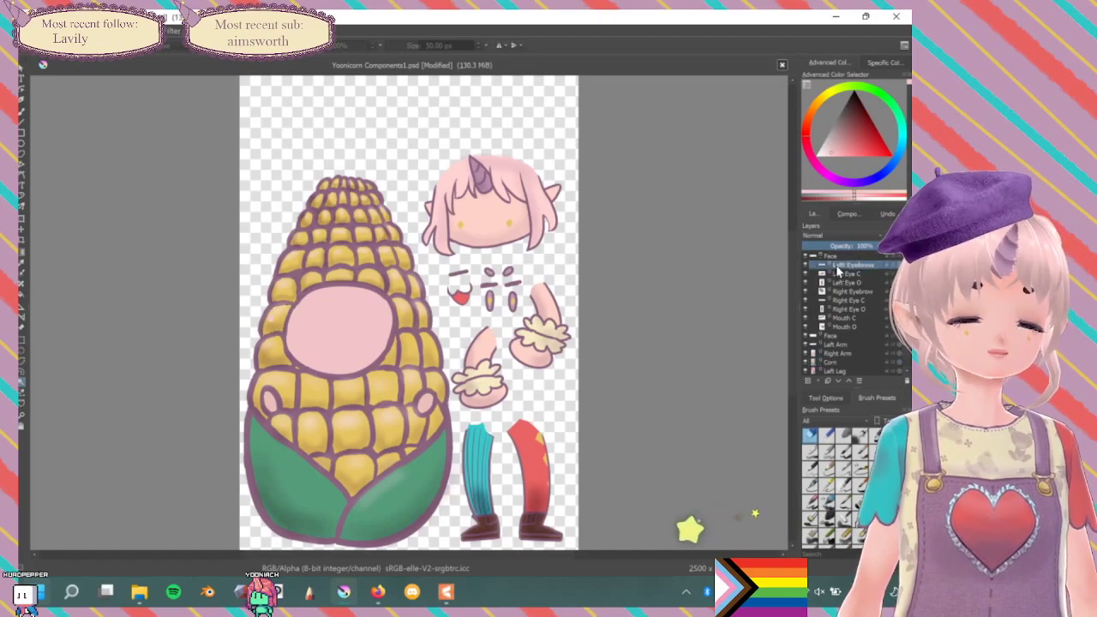
{"action": "left_click", "coordinate": [21, 113]}
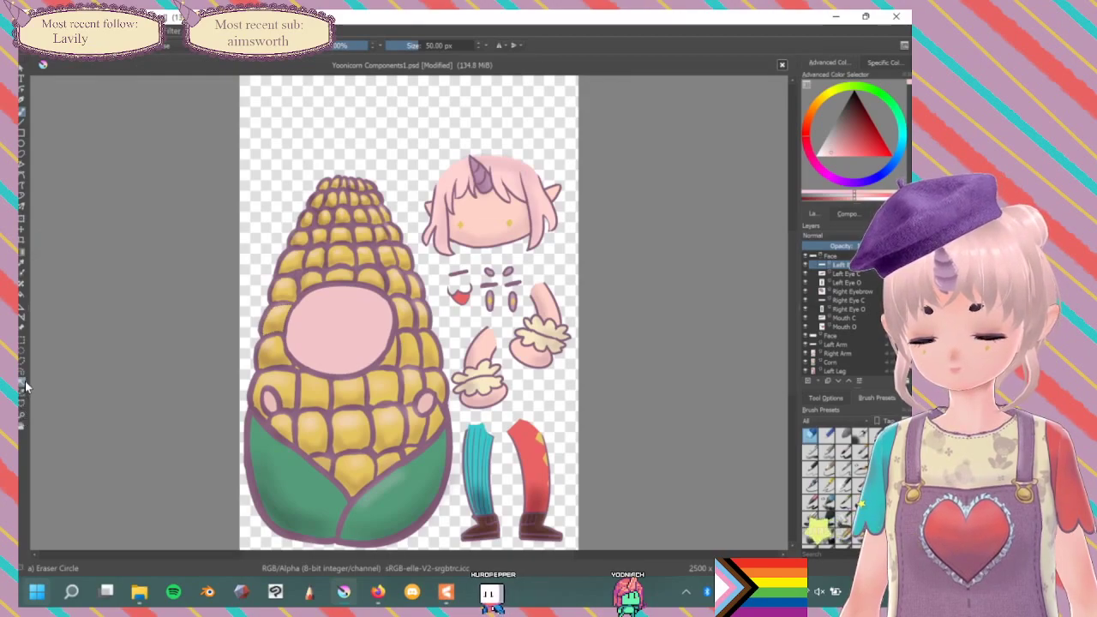
Put the single Face layer below the face-feature group into its own group named Head.
{"action": "left_click", "coordinate": [840, 335]}
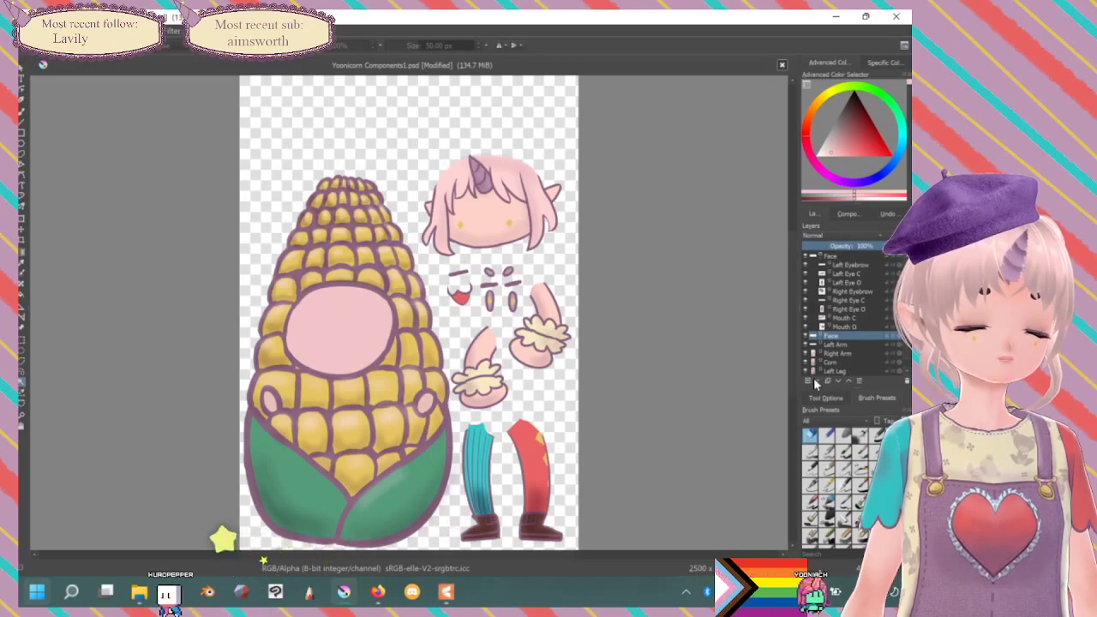
{"action": "right_click", "coordinate": [830, 332]}
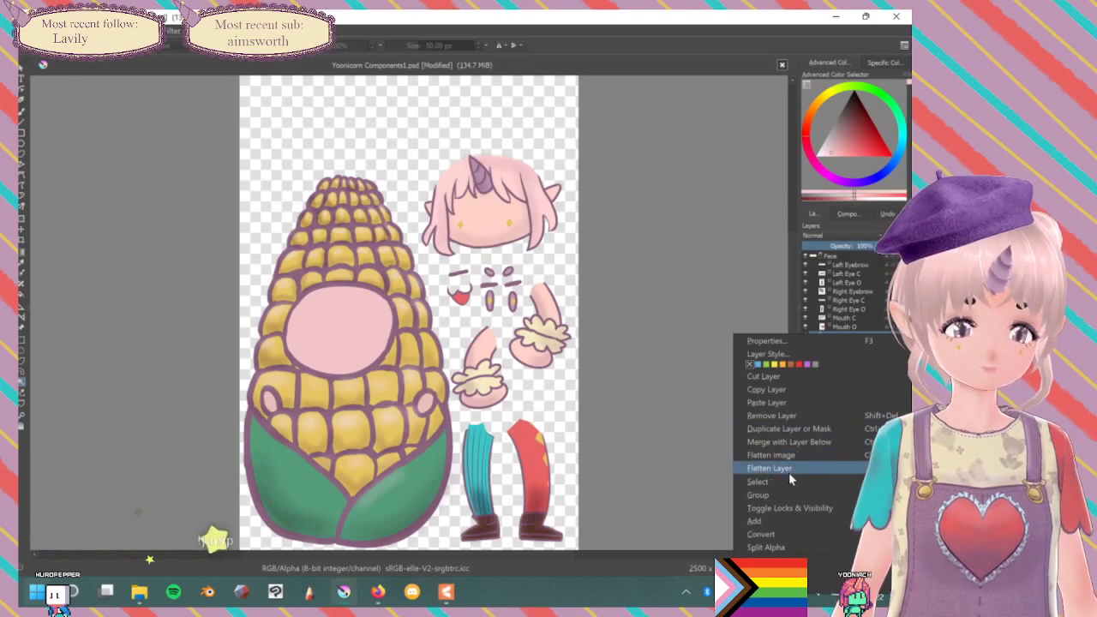
{"action": "mouse_move", "coordinate": [784, 494]}
{"action": "left_click", "coordinate": [711, 509]}
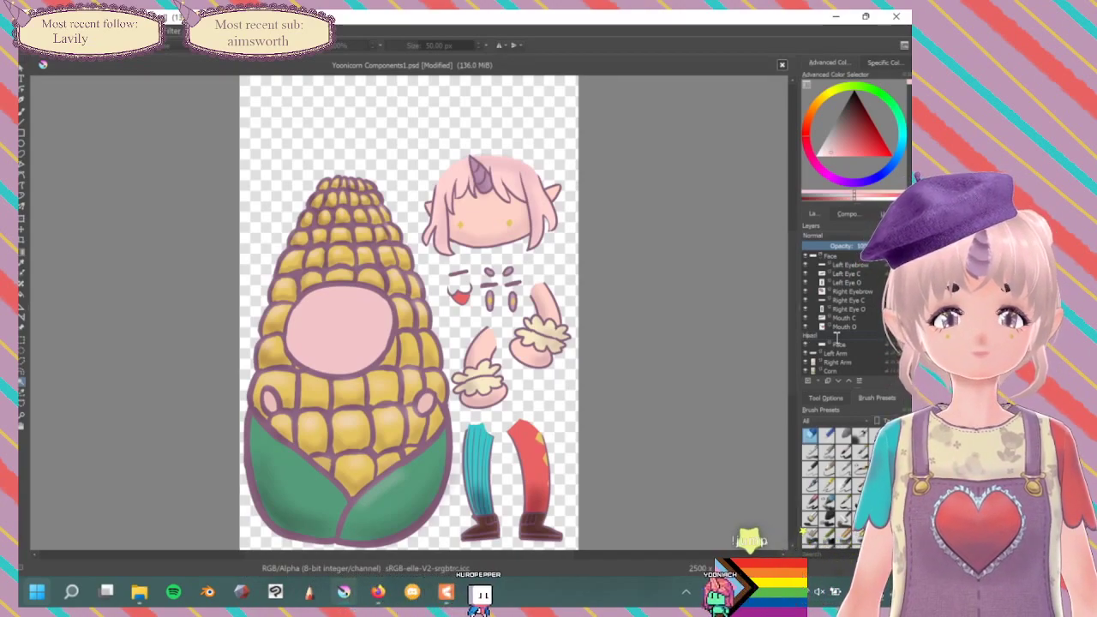
Put the Left Arm layer into its own group and name the group Left Arm.
{"action": "left_click", "coordinate": [838, 354]}
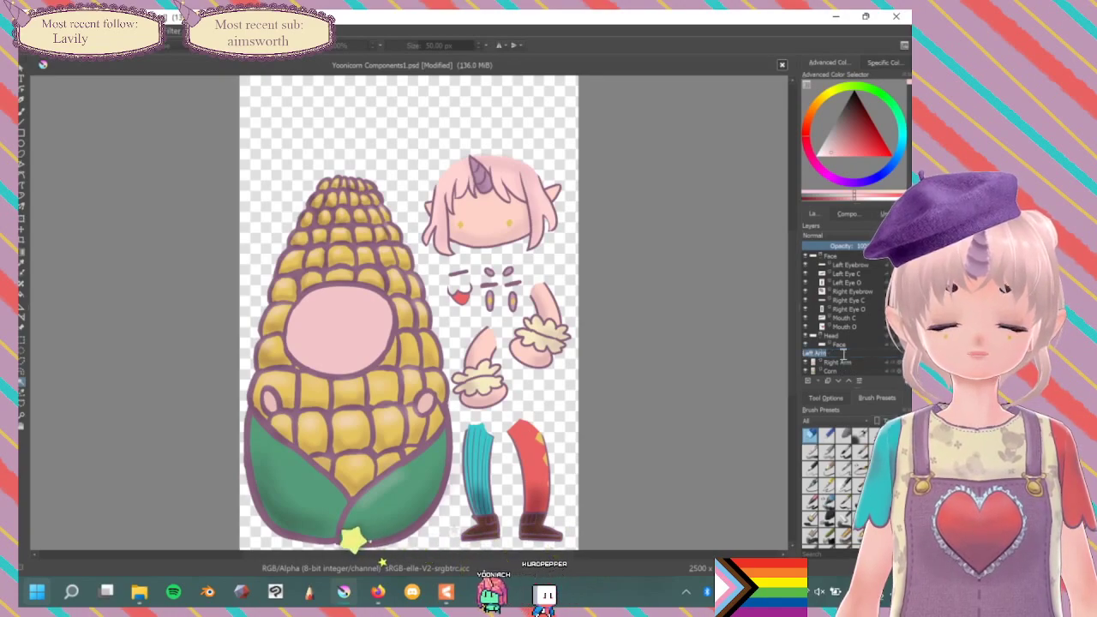
{"action": "left_click", "coordinate": [847, 364]}
{"action": "left_click", "coordinate": [842, 354]}
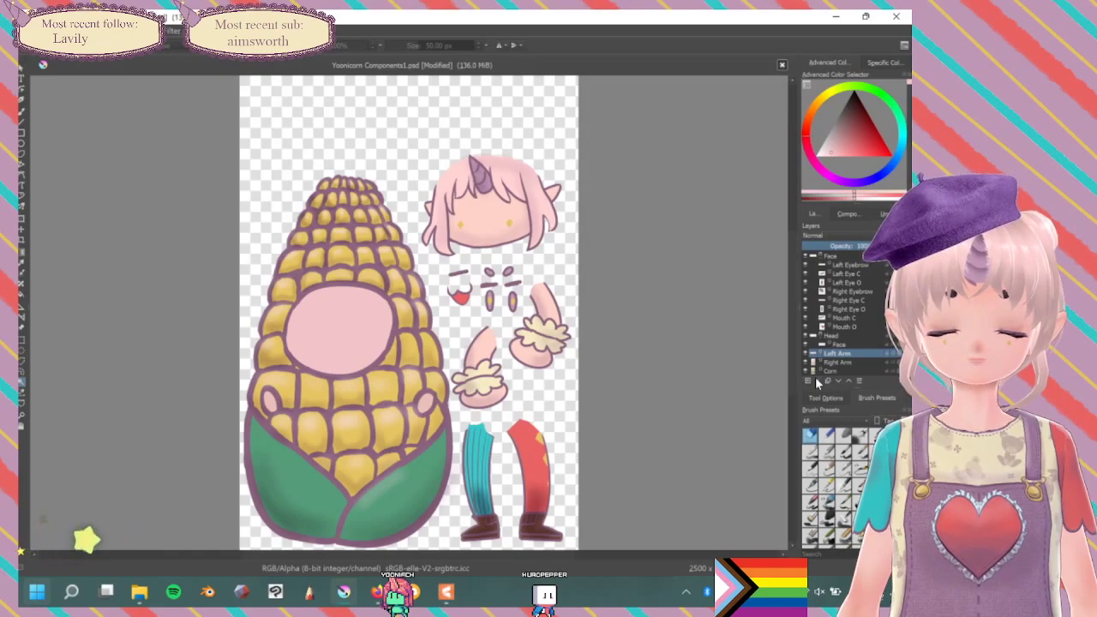
{"action": "right_click", "coordinate": [840, 356]}
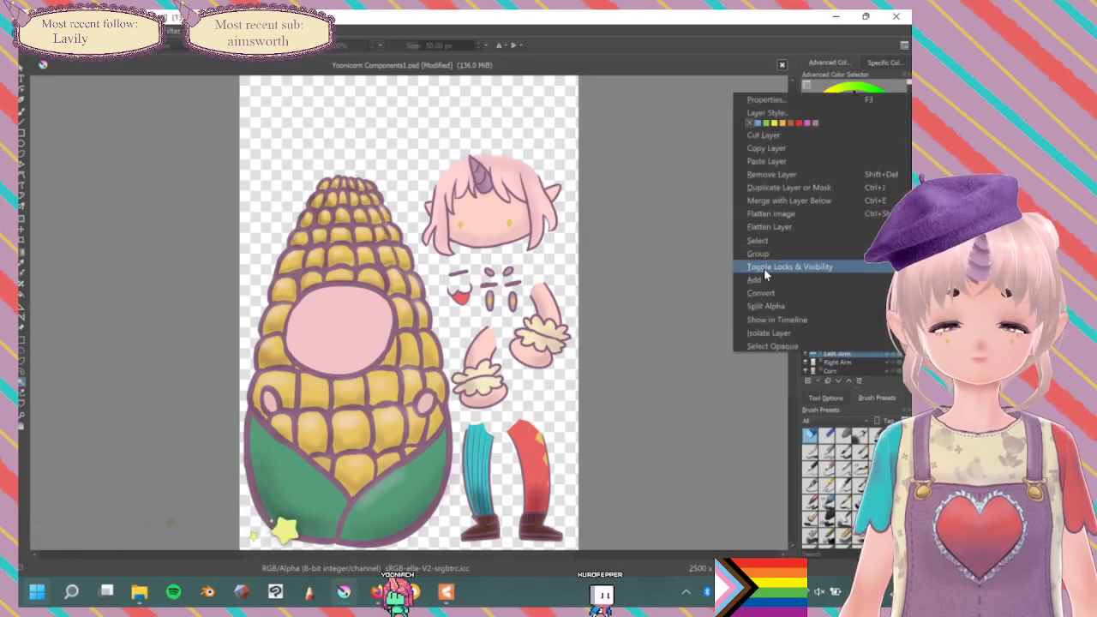
{"action": "mouse_move", "coordinate": [759, 253]}
{"action": "left_click", "coordinate": [633, 252]}
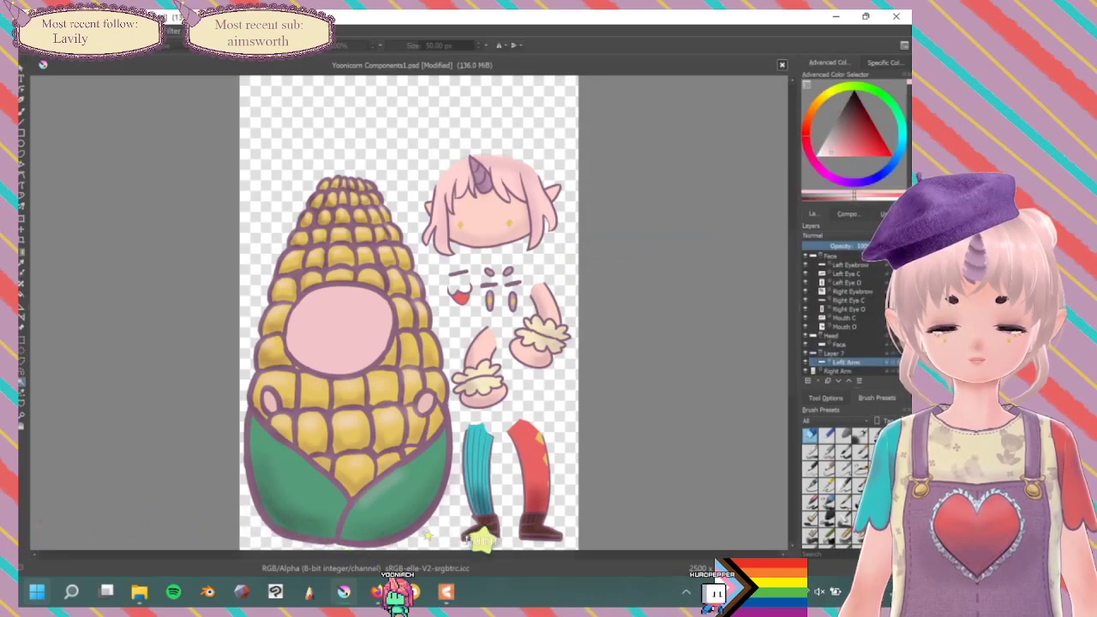
{"action": "double_click", "coordinate": [833, 354]}
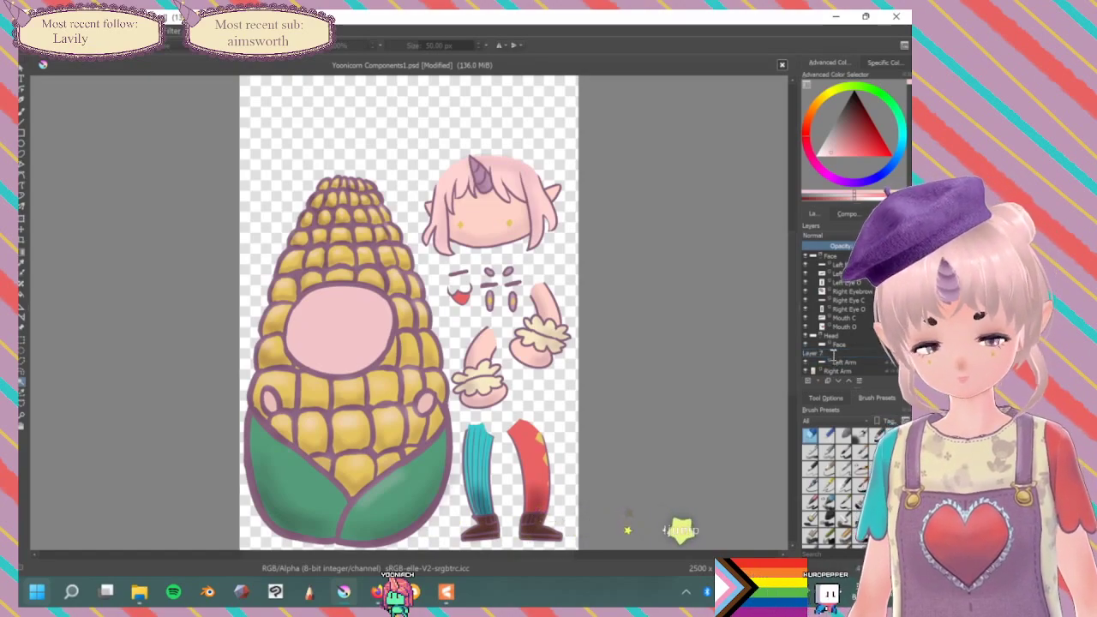
{"action": "type", "text": "Left Arm"}
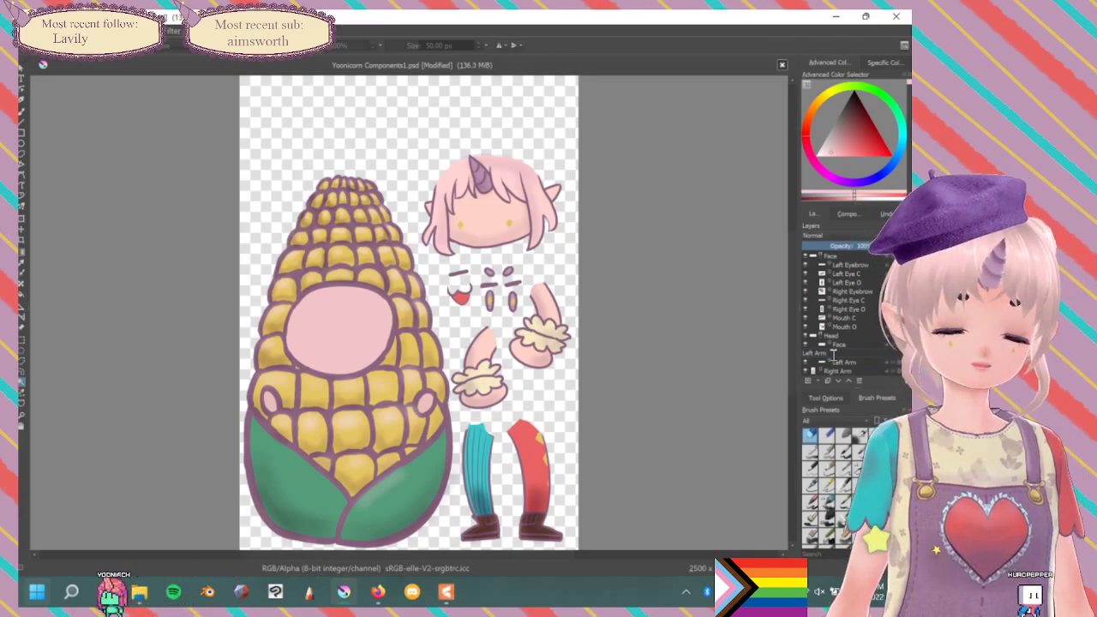
Put the Right Arm layer into its own group and name the group Right Arm.
{"action": "left_click", "coordinate": [838, 371]}
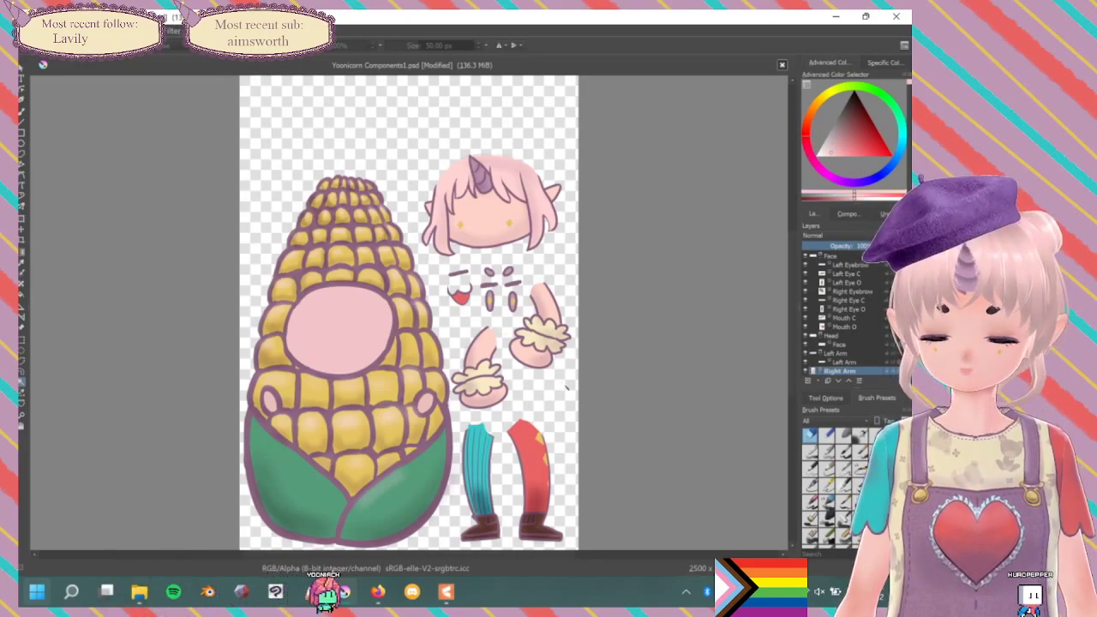
{"action": "scroll", "coordinate": [847, 364], "scroll_direction": "down", "scroll_amount": 1}
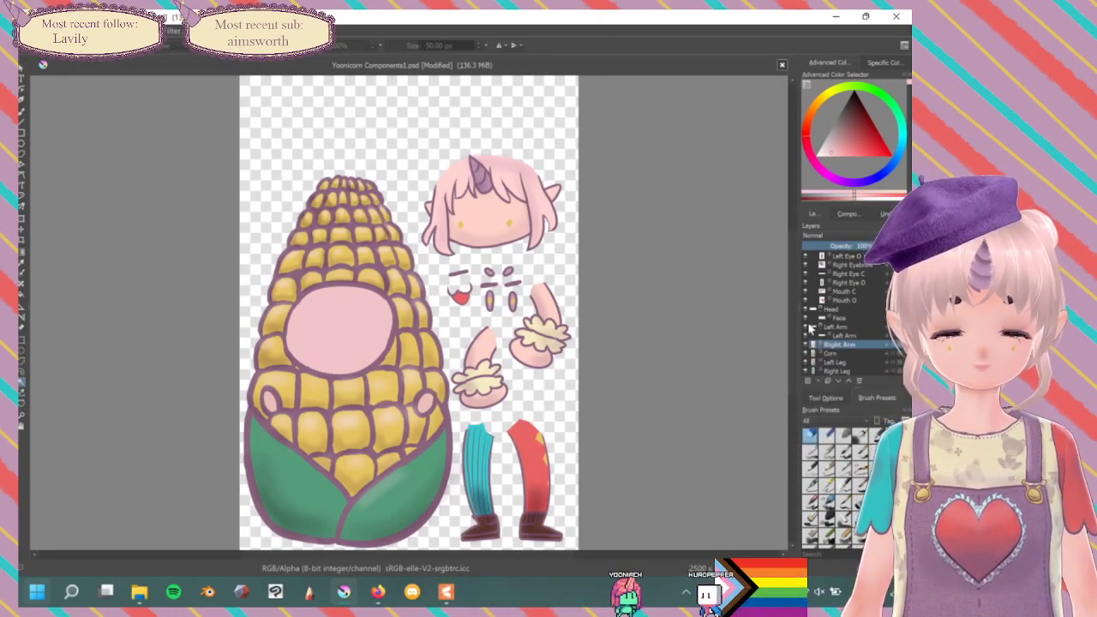
{"action": "right_click", "coordinate": [833, 344]}
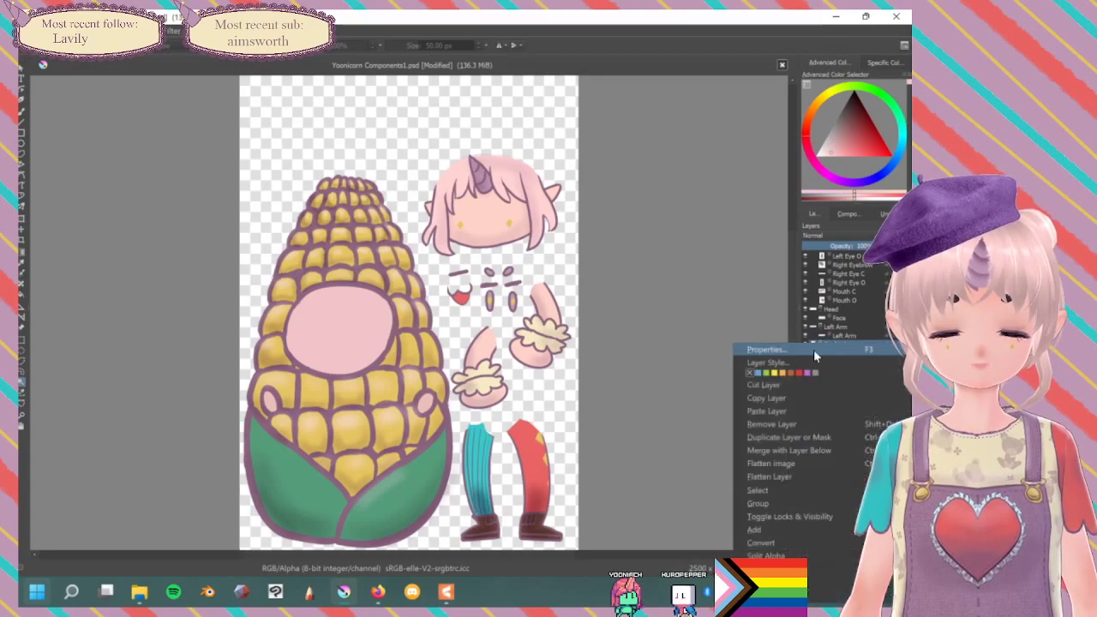
{"action": "left_click", "coordinate": [785, 286]}
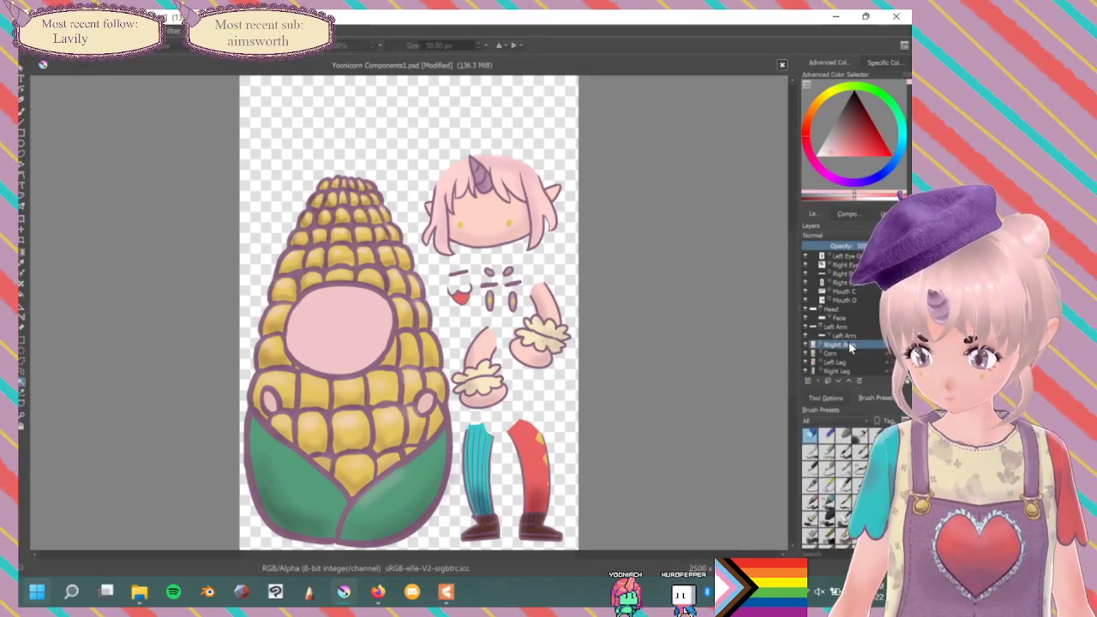
{"action": "key", "text": "ctrl+g"}
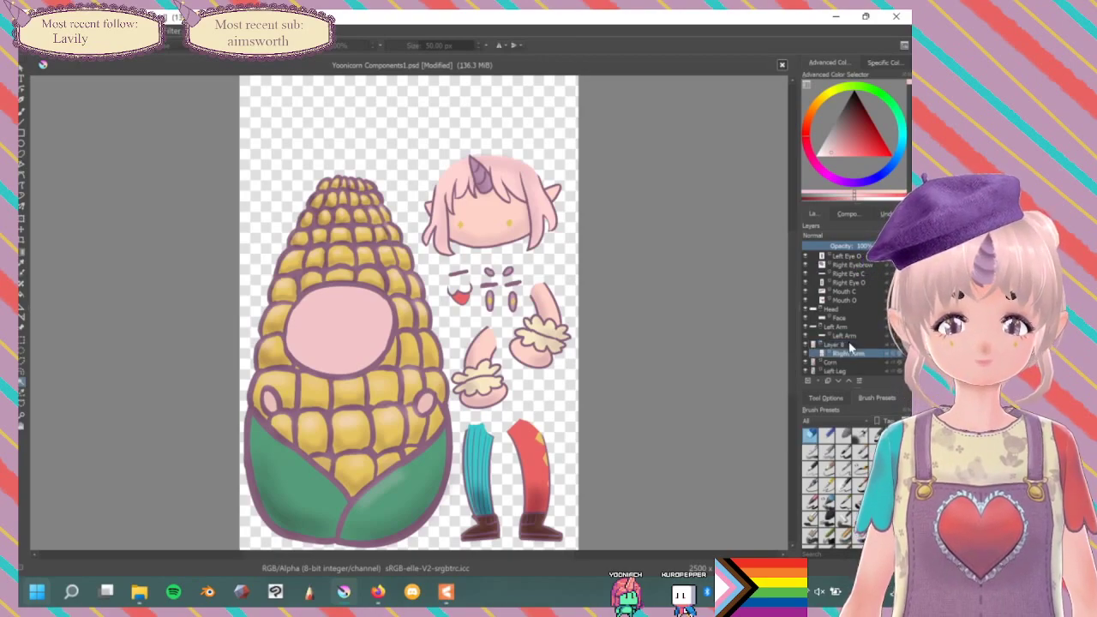
{"action": "left_click", "coordinate": [837, 344]}
{"action": "type", "text": "ht Arm"}
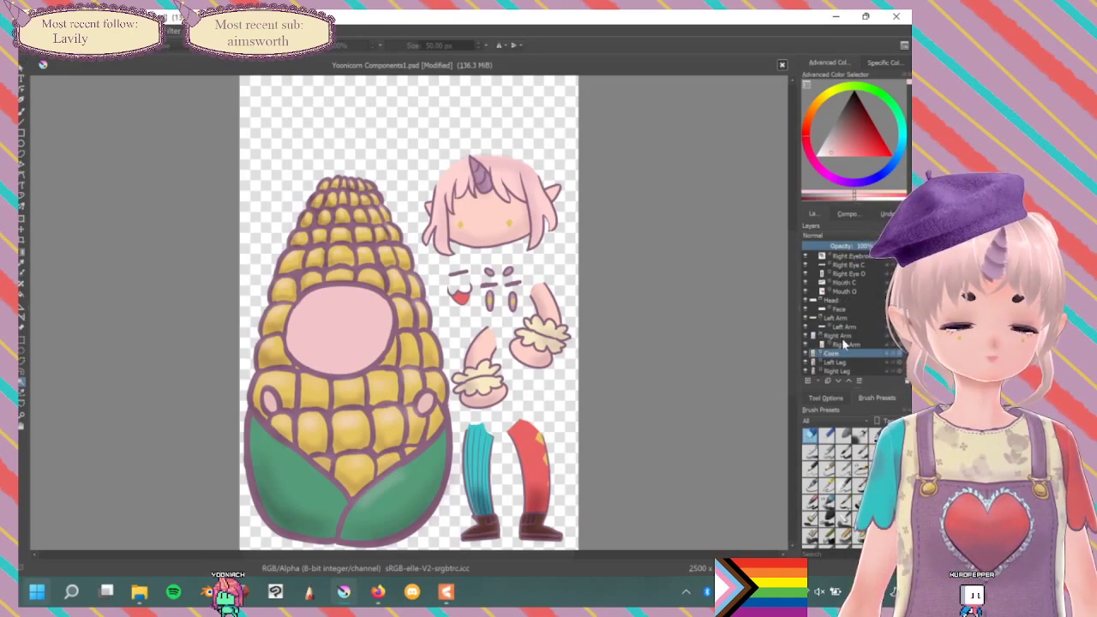
Put the Corn layer into its own group and name the group Corn.
{"action": "mouse_move", "coordinate": [837, 356]}
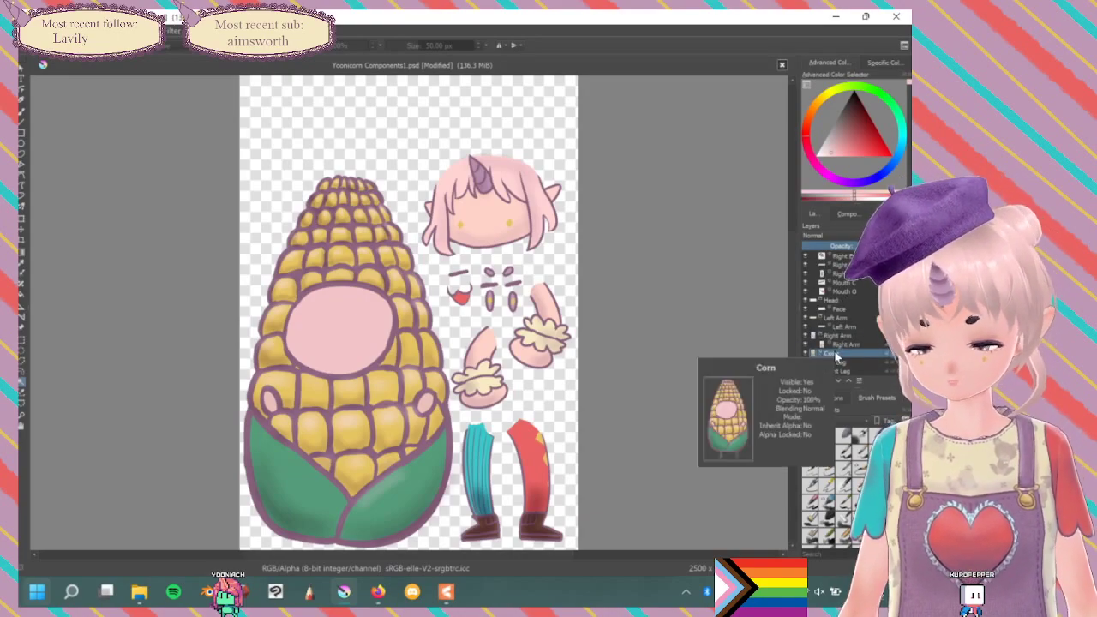
{"action": "key", "text": "ctrl+g"}
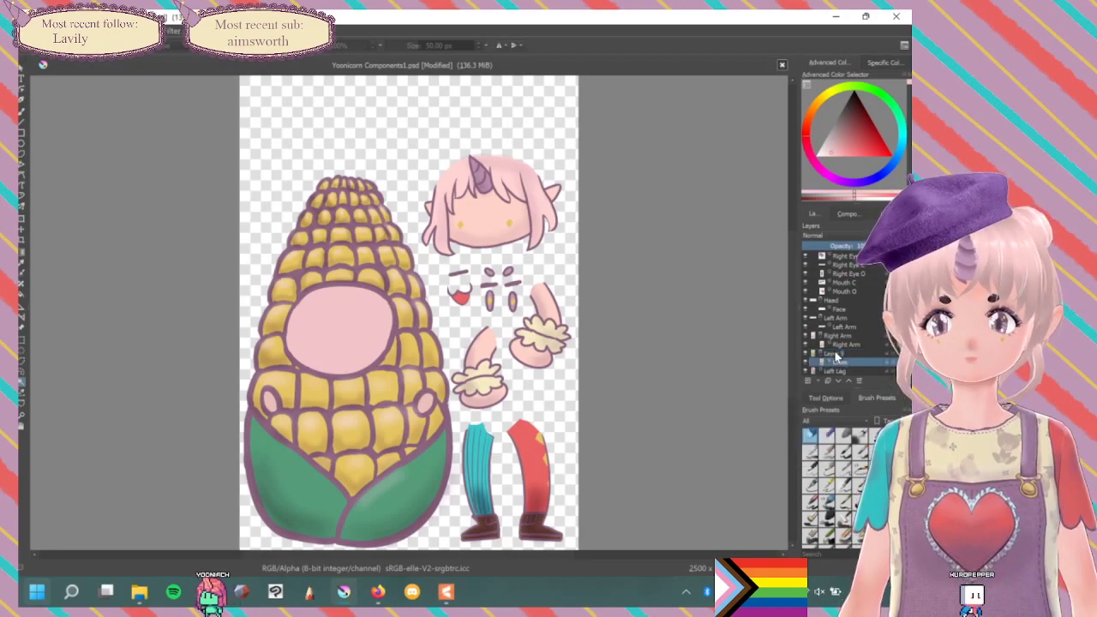
{"action": "double_click", "coordinate": [835, 352]}
{"action": "key", "text": "BackSpace"}
{"action": "type", "text": "Corn"}
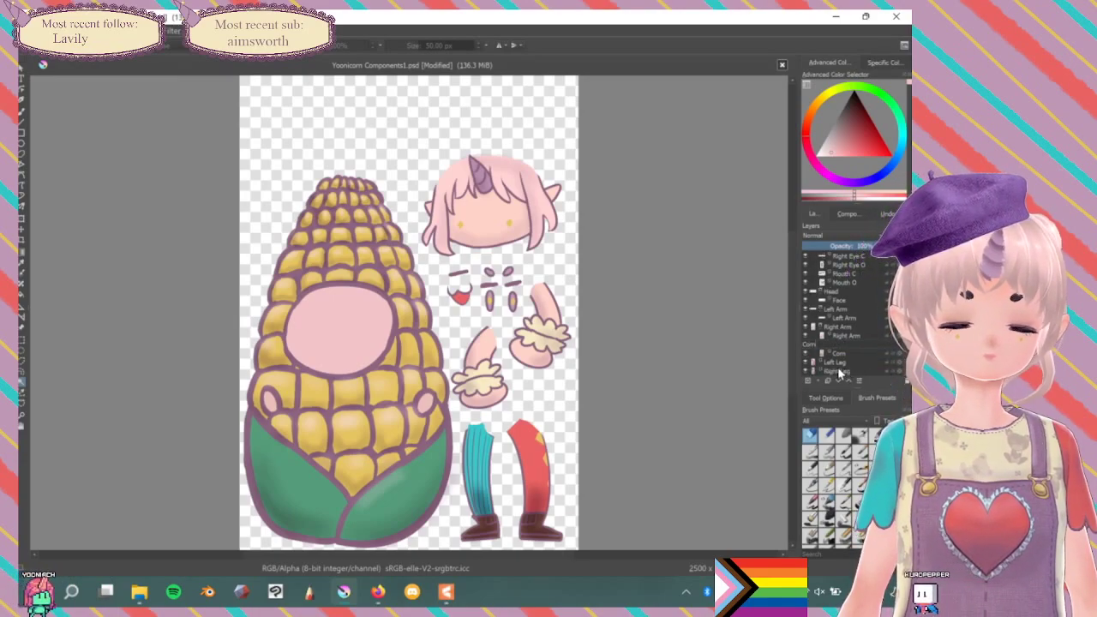
Put the Left Leg layer into its own group and name the group Left Leg.
{"action": "left_click", "coordinate": [842, 363]}
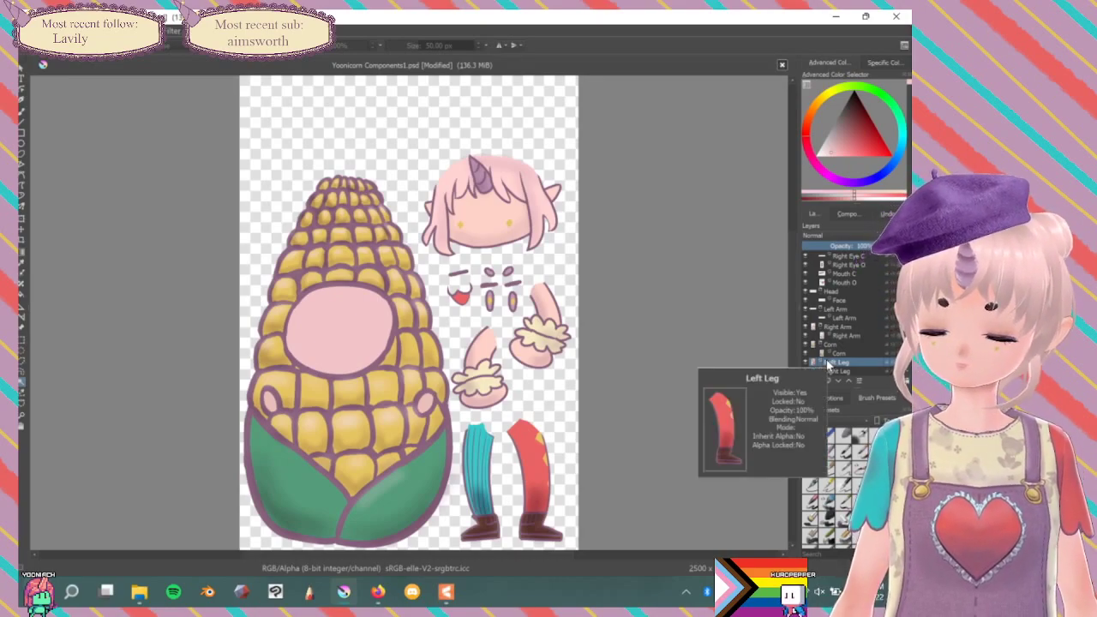
{"action": "key", "text": "Insert"}
{"action": "key", "text": "Page_Down"}
{"action": "key", "text": "g"}
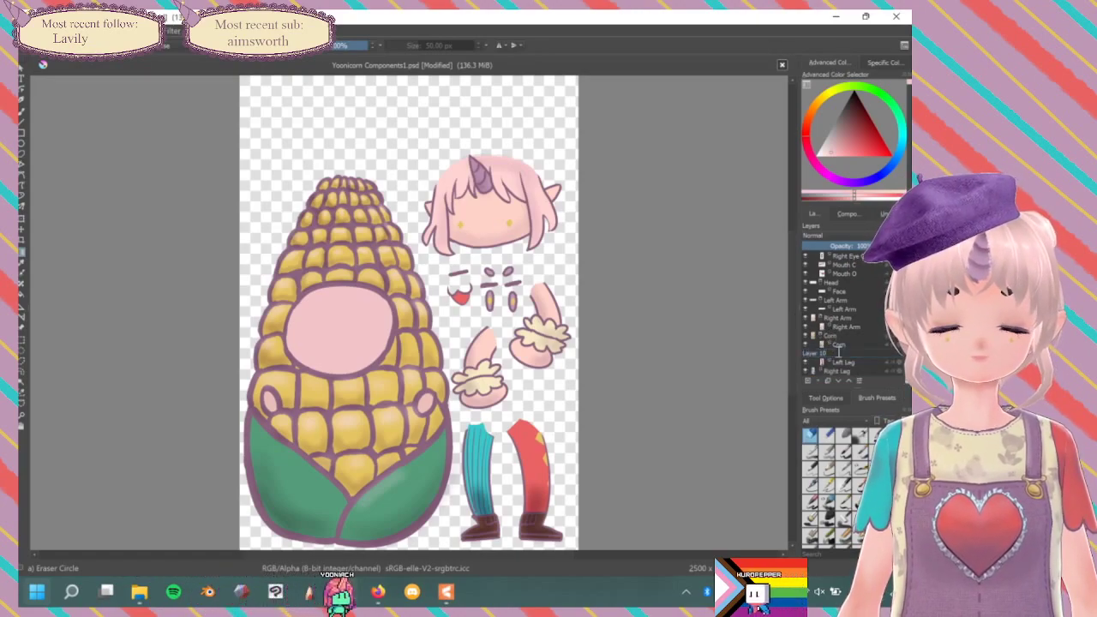
{"action": "mouse_move", "coordinate": [839, 351]}
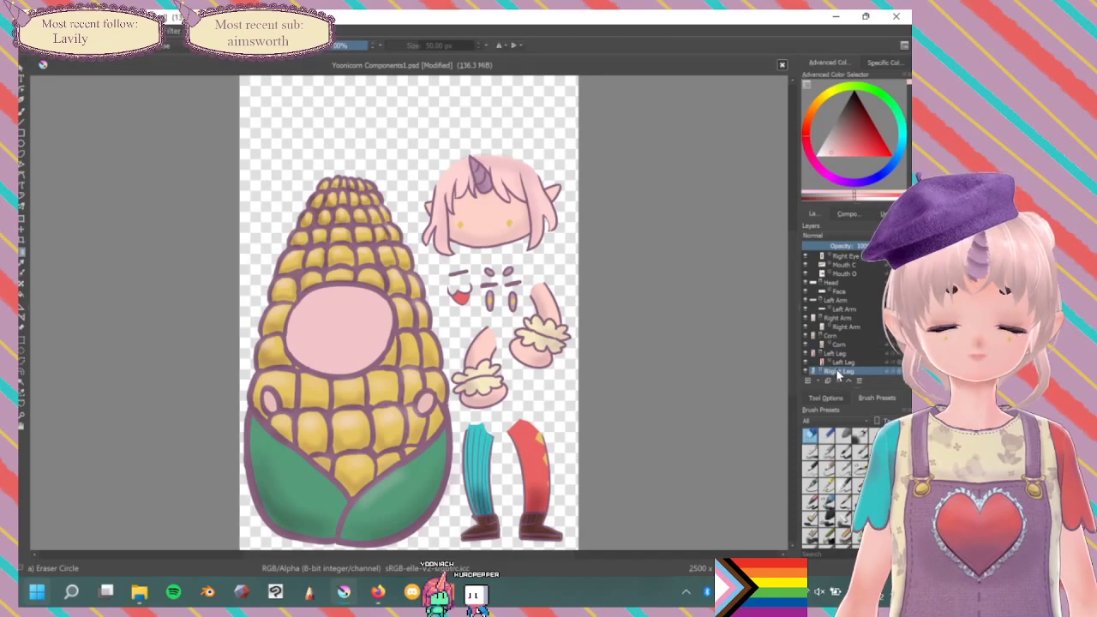
Put the Right Leg layer into its own group and name the group Right Leg.
{"action": "key", "text": "Insert"}
{"action": "left_click", "coordinate": [836, 362]}
{"action": "type", "text": "ght"}
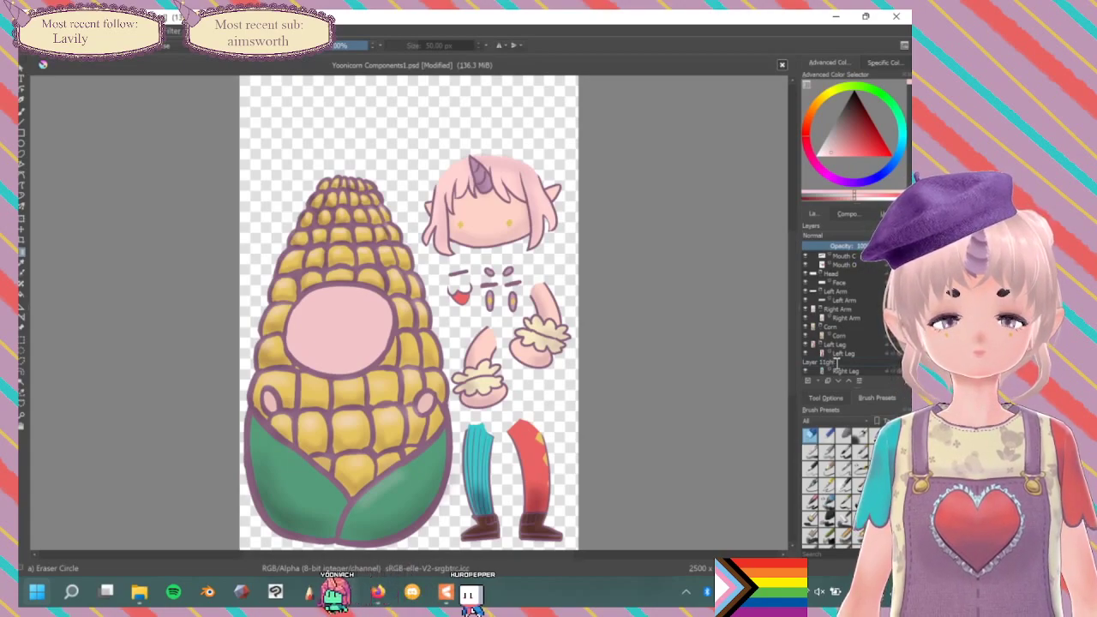
{"action": "type", "text": "Right"}
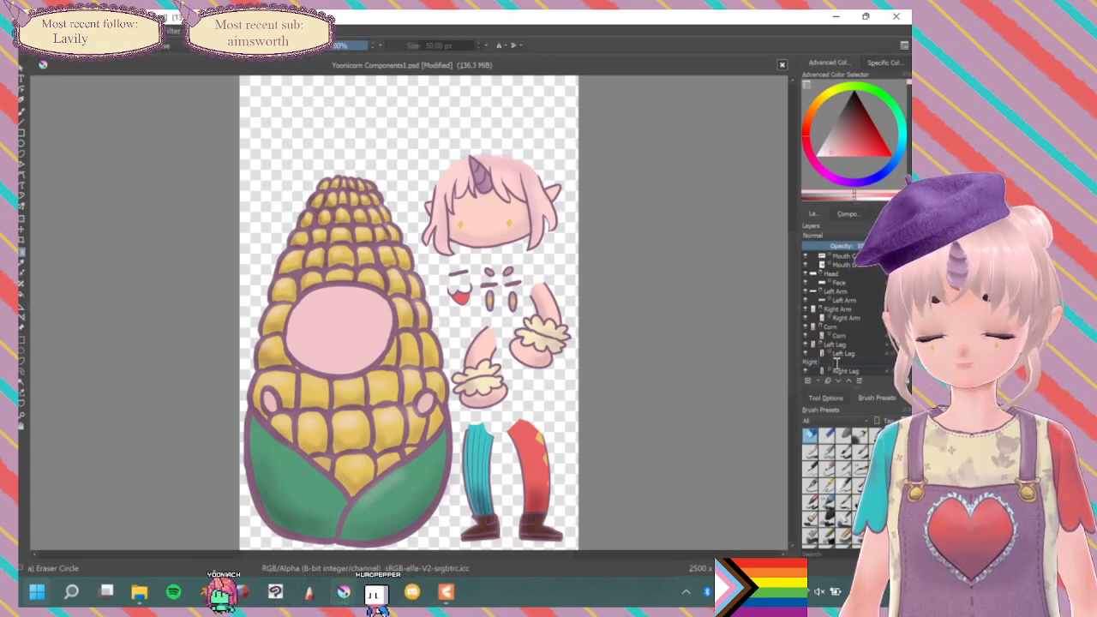
{"action": "type", "text": " Leg"}
Move the Left Leg and Right Leg artwork sideways so both legs sit behind the base of the corn.
{"action": "left_click", "coordinate": [840, 354]}
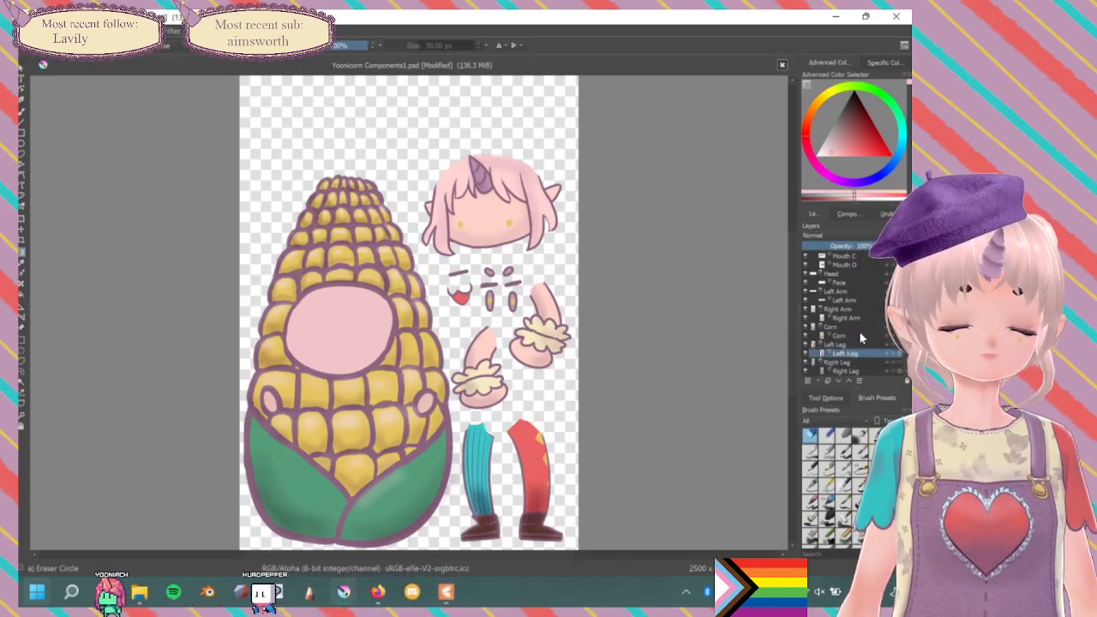
{"action": "scroll", "coordinate": [855, 367], "scroll_direction": "up", "scroll_amount": 3}
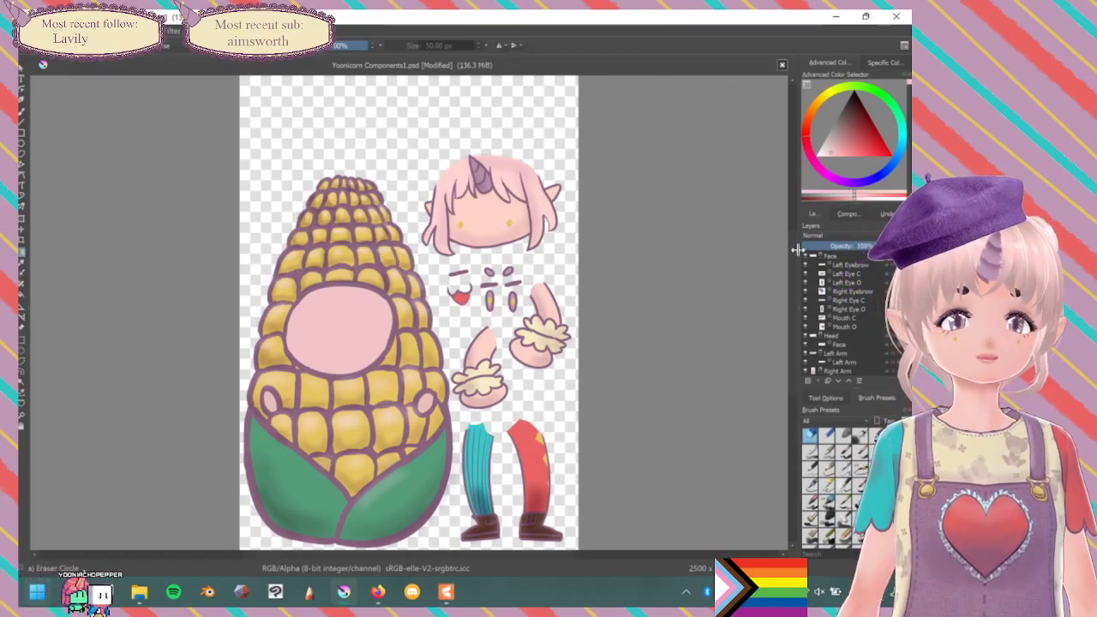
{"action": "left_click", "coordinate": [21, 230]}
{"action": "left_click_drag", "start_coordinate": [325, 329], "coordinate": [218, 331]}
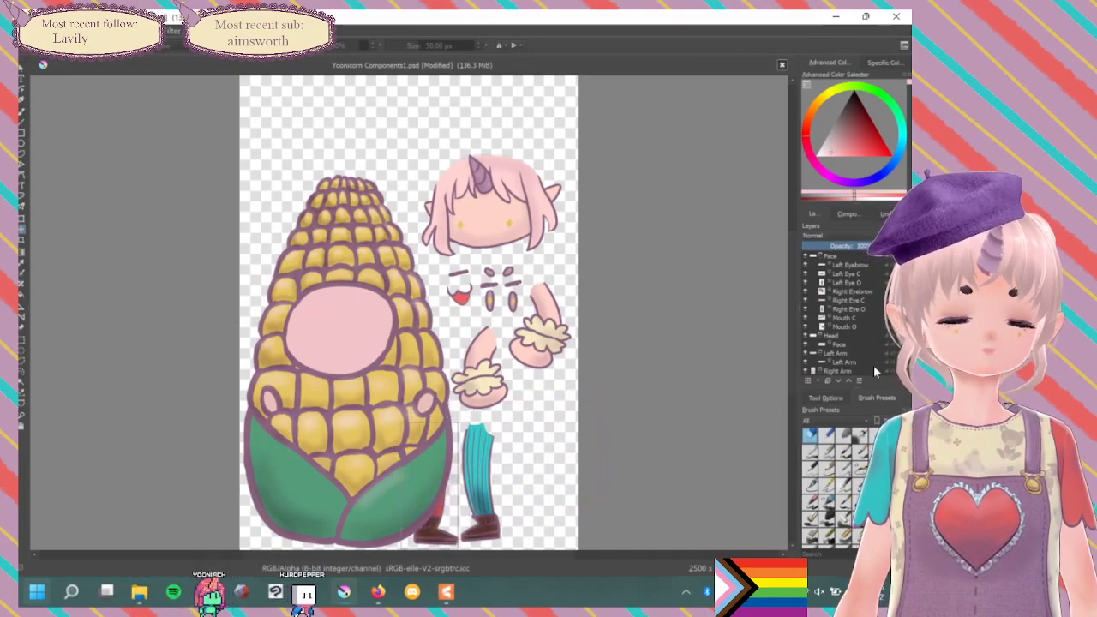
{"action": "scroll", "coordinate": [857, 355], "scroll_direction": "down", "scroll_amount": 3}
{"action": "left_click", "coordinate": [851, 371]}
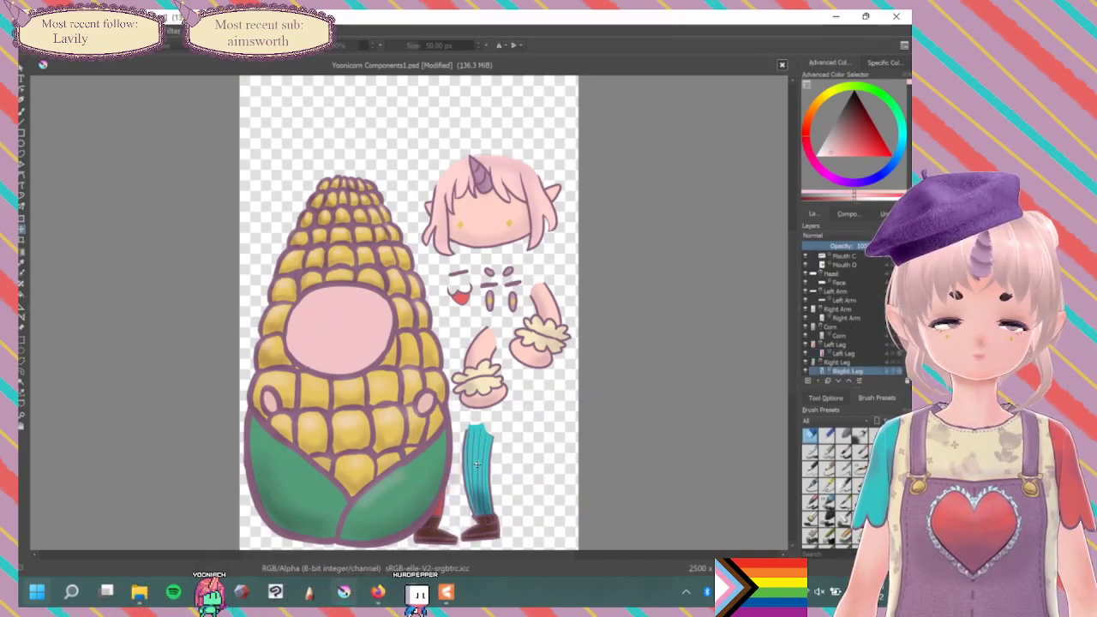
{"action": "left_click_drag", "start_coordinate": [477, 480], "coordinate": [363, 466]}
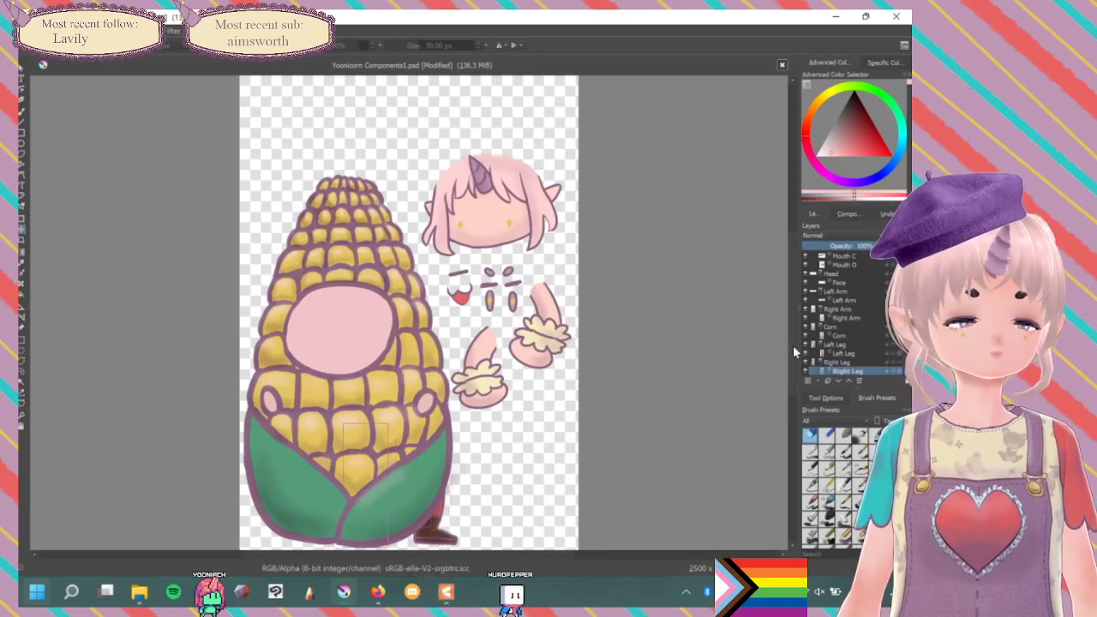
Move the corn body up to the horizontal centre of the canvas, above the two feet.
{"action": "left_click_drag", "start_coordinate": [311, 421], "coordinate": [365, 367]}
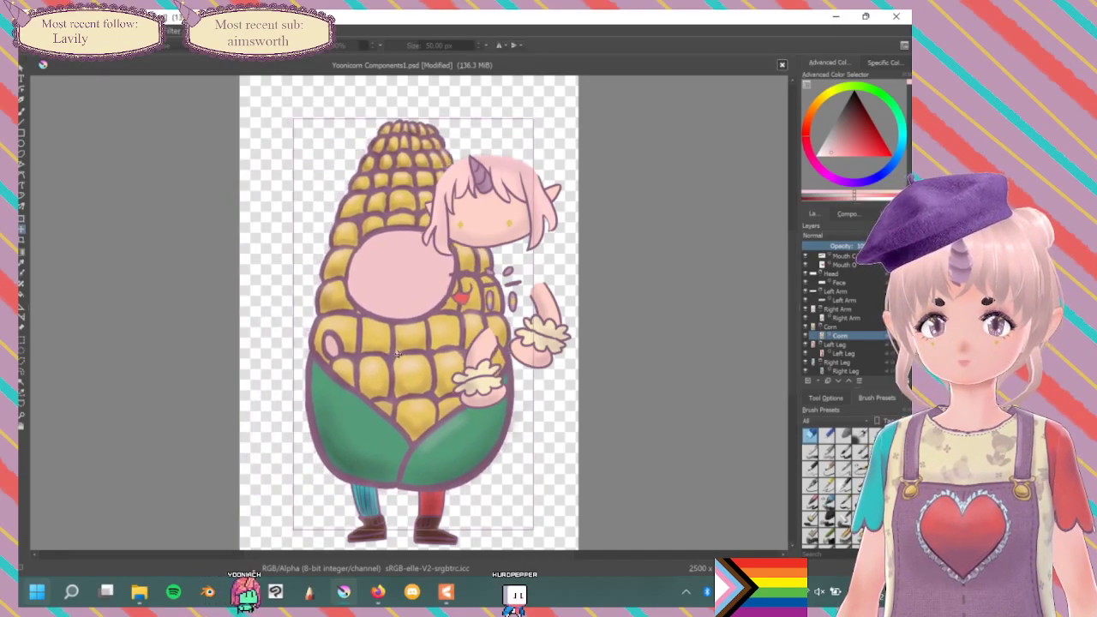
{"action": "scroll", "coordinate": [397, 353], "scroll_direction": "down", "scroll_amount": 3}
{"action": "scroll", "coordinate": [397, 353], "scroll_direction": "up", "scroll_amount": 1}
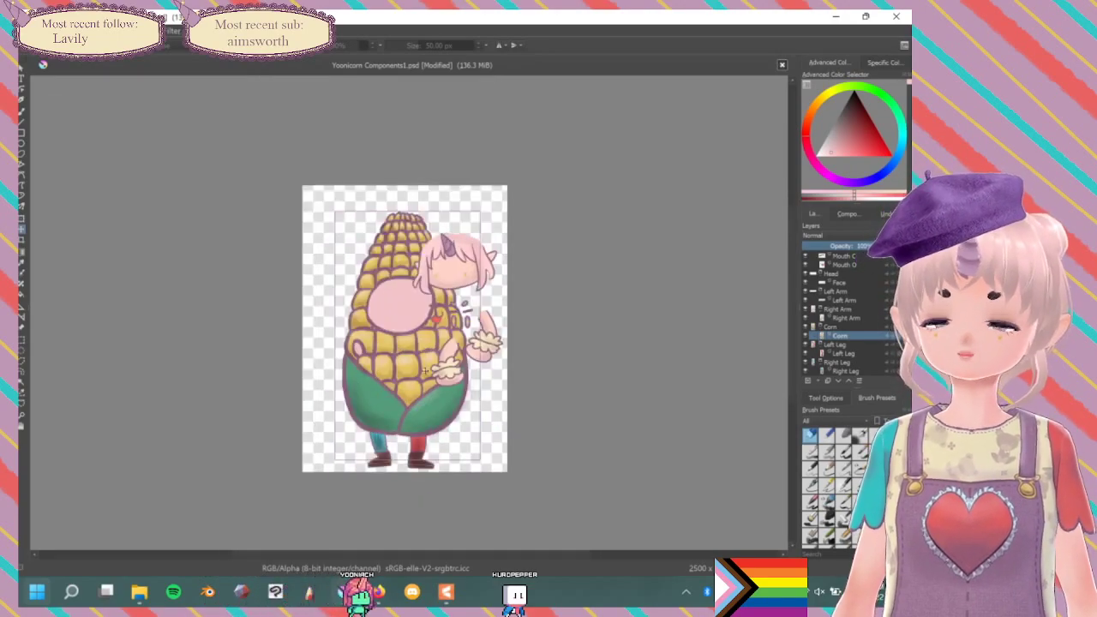
{"action": "mouse_move", "coordinate": [395, 386]}
{"action": "left_mouse_down"}
{"action": "mouse_move", "coordinate": [393, 367]}
{"action": "mouse_move", "coordinate": [375, 364]}
{"action": "mouse_move", "coordinate": [405, 368]}
{"action": "left_mouse_up"}
Reposition the Left Leg and Right Leg layers so the legs stand evenly spaced and level beneath the green husk.
{"action": "left_click", "coordinate": [845, 354]}
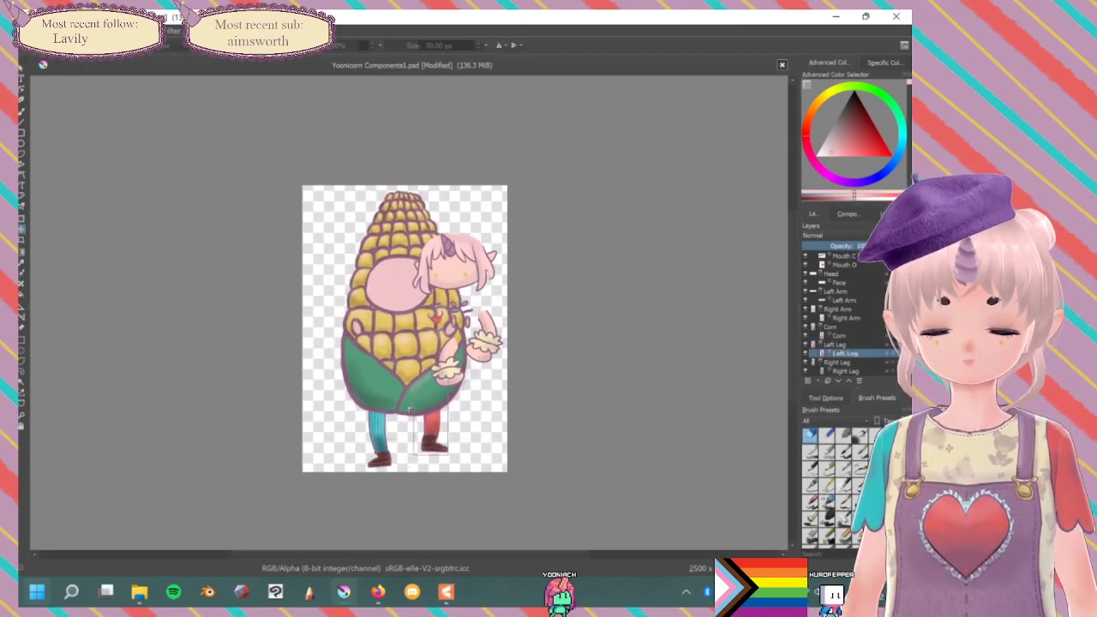
{"action": "left_click", "coordinate": [846, 372]}
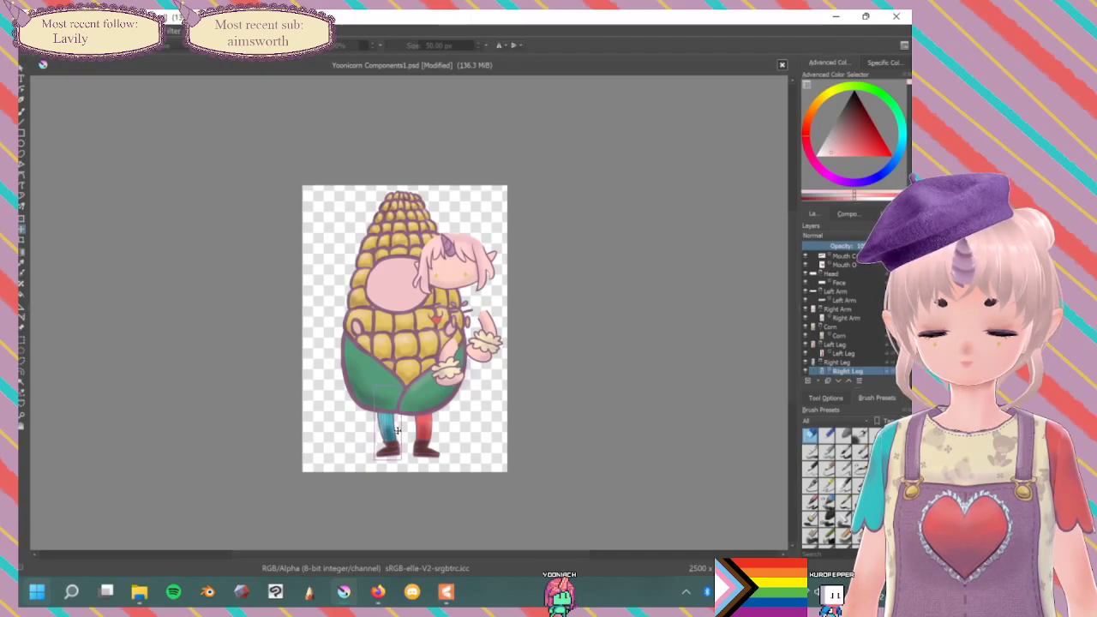
{"action": "left_click", "coordinate": [843, 353]}
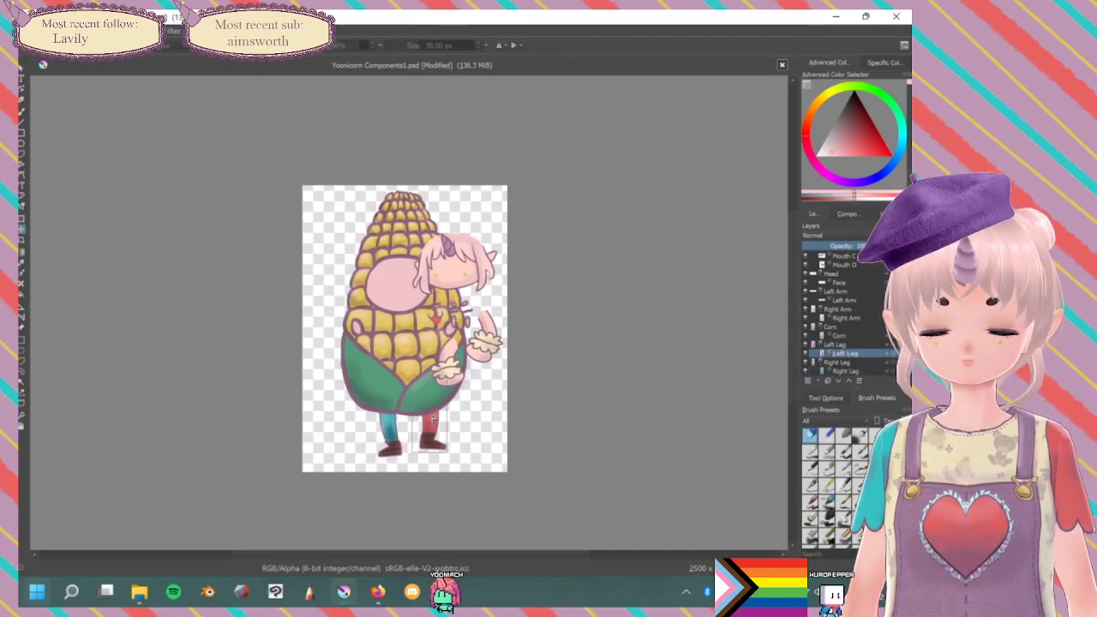
{"action": "left_click", "coordinate": [846, 371]}
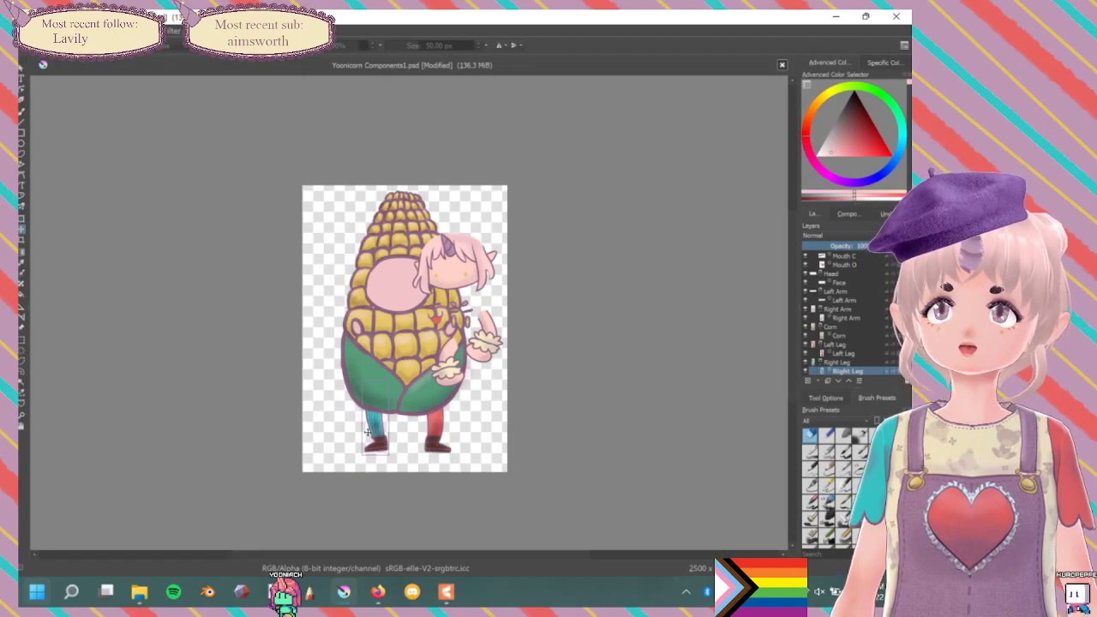
Move the Right Arm layer across the corn onto the arm socket above the blue leg.
{"action": "left_click", "coordinate": [842, 309]}
{"action": "left_click", "coordinate": [844, 317]}
{"action": "left_click_drag", "start_coordinate": [492, 337], "coordinate": [409, 334]}
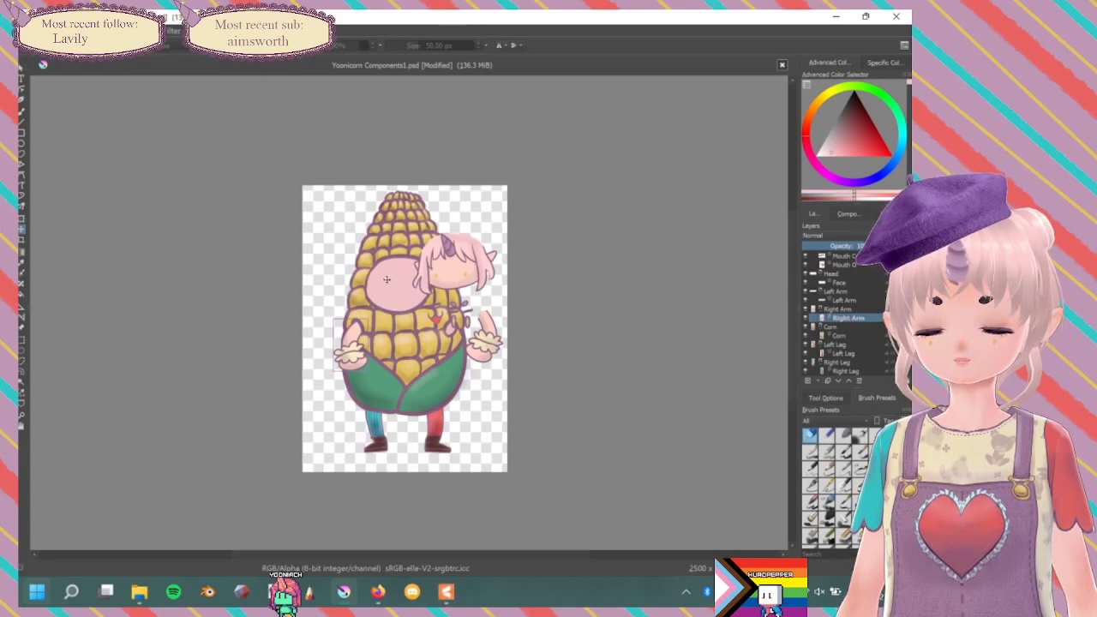
Move the Left Arm layer onto the arm socket above the red leg.
{"action": "scroll", "coordinate": [406, 284], "scroll_direction": "up", "scroll_amount": 3}
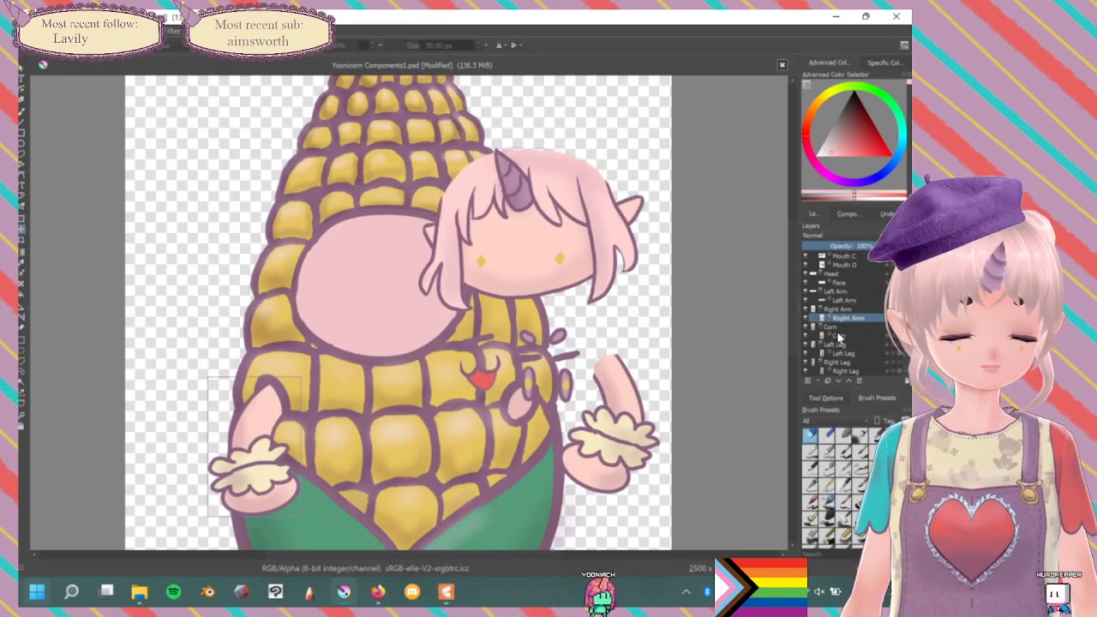
{"action": "left_click", "coordinate": [852, 299]}
{"action": "left_click_drag", "start_coordinate": [584, 386], "coordinate": [560, 436]}
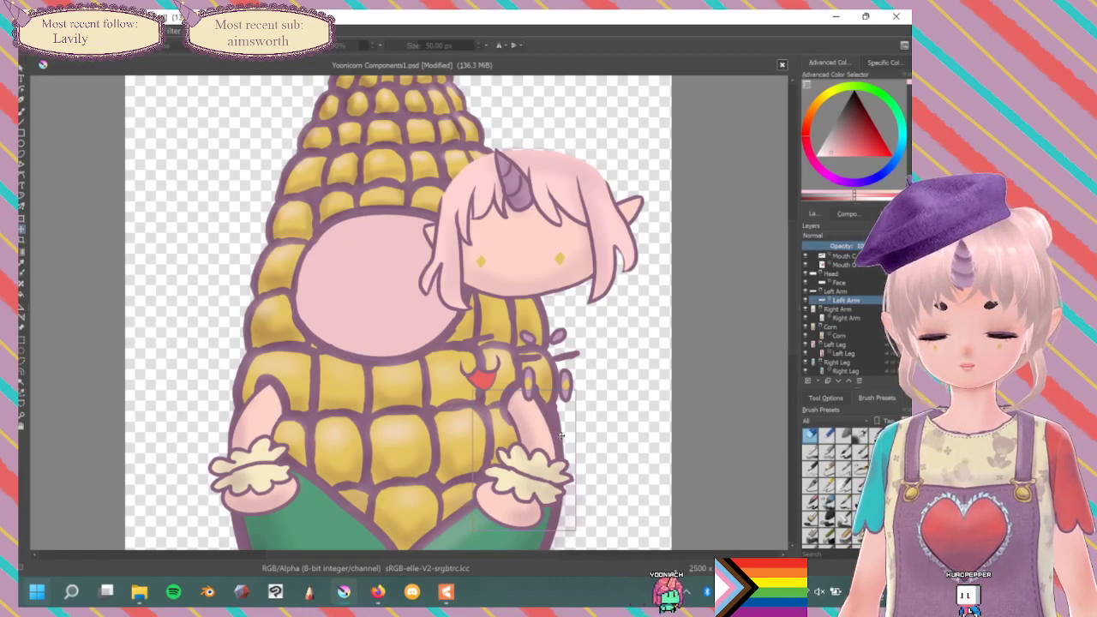
Erase the stray mark on the Face layer in the Head group and move the head into the corn's pink face opening.
{"action": "left_click", "coordinate": [844, 274]}
{"action": "left_click_drag", "start_coordinate": [540, 237], "coordinate": [861, 279]}
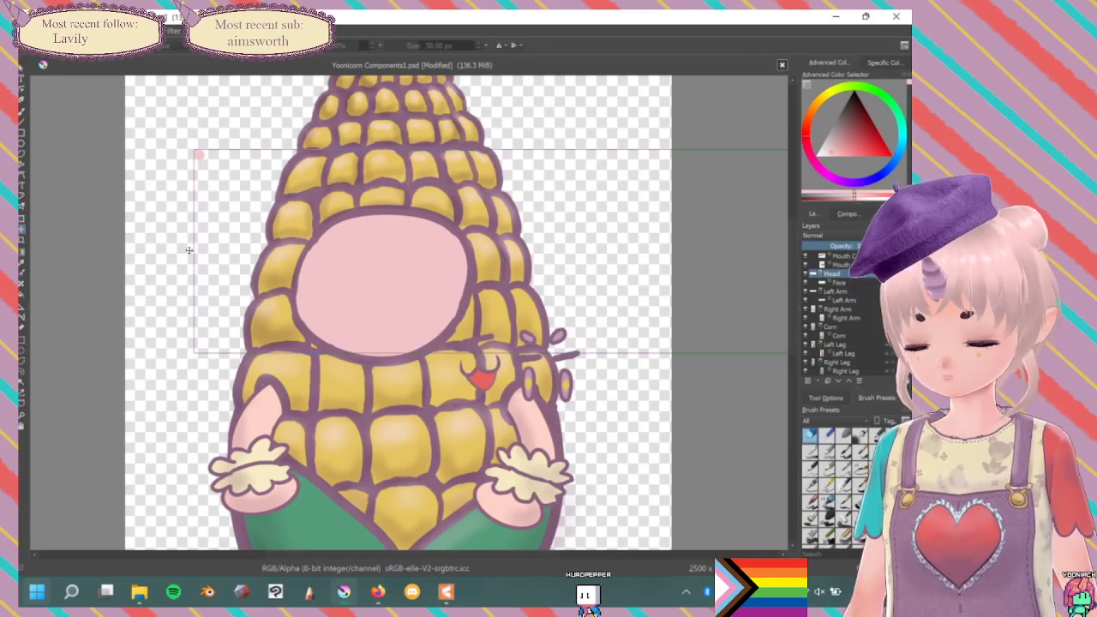
{"action": "left_click", "coordinate": [21, 112]}
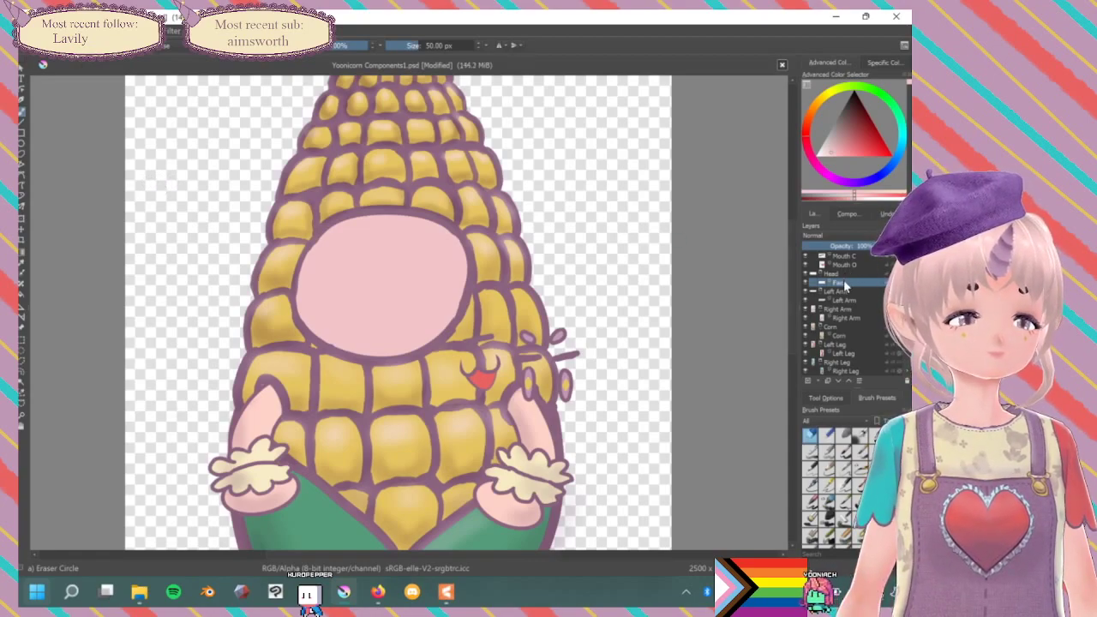
{"action": "left_click", "coordinate": [20, 231]}
{"action": "left_click_drag", "start_coordinate": [497, 278], "coordinate": [66, 276]}
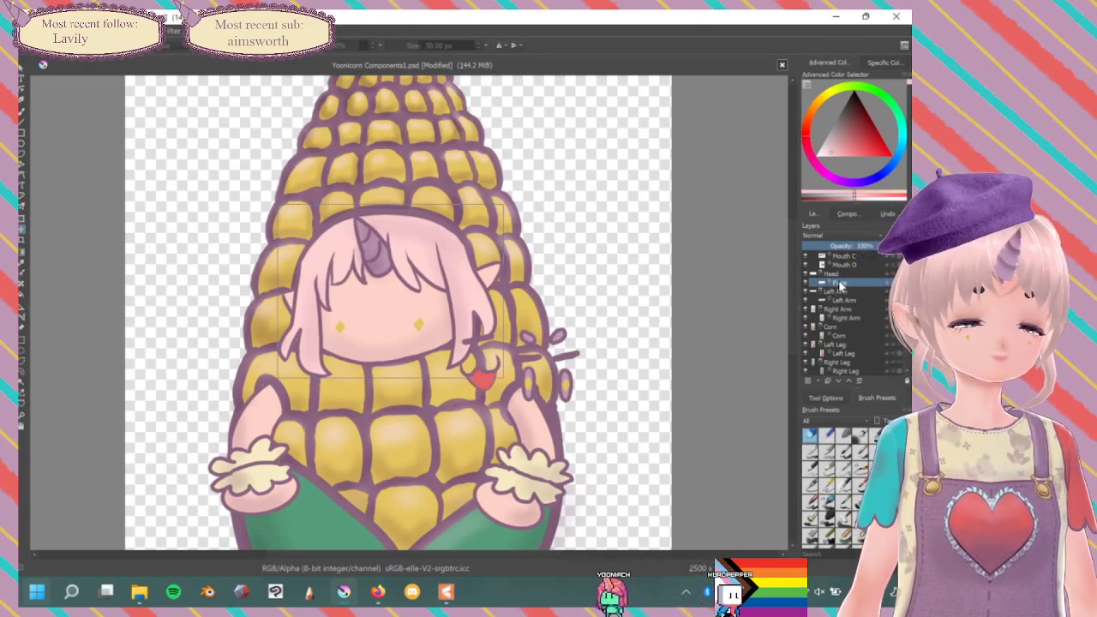
Place the Mouth O and Mouth C layers on the lower middle of the face between the yellow cheek marks.
{"action": "scroll", "coordinate": [867, 326], "scroll_direction": "up", "scroll_amount": 2}
{"action": "scroll", "coordinate": [867, 322], "scroll_direction": "up", "scroll_amount": 1}
{"action": "left_click", "coordinate": [856, 327]}
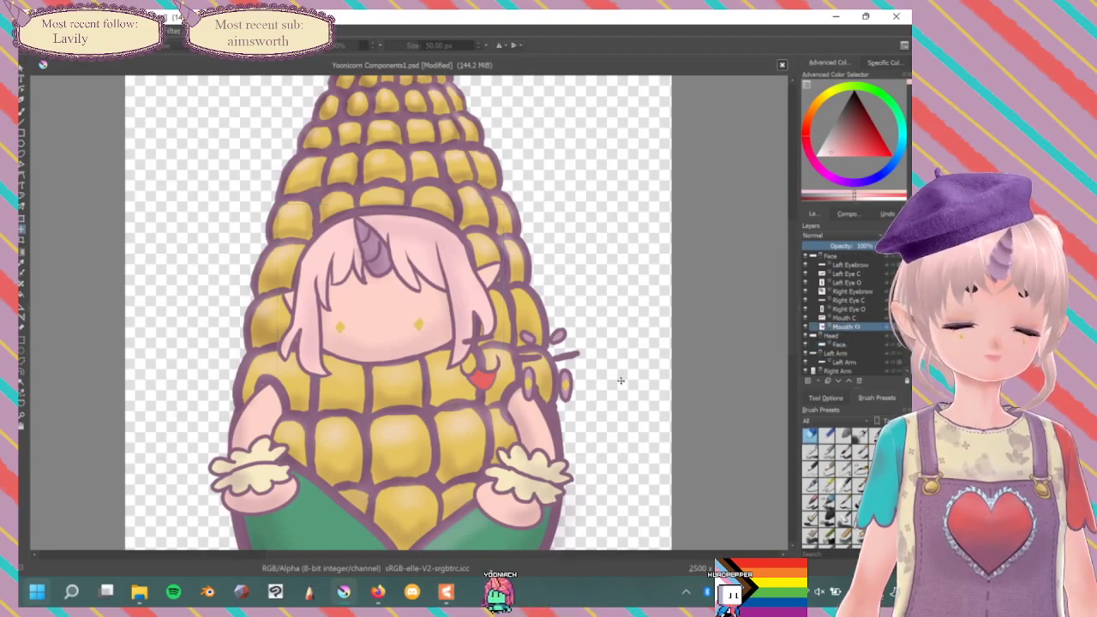
{"action": "left_click_drag", "start_coordinate": [544, 349], "coordinate": [440, 317]}
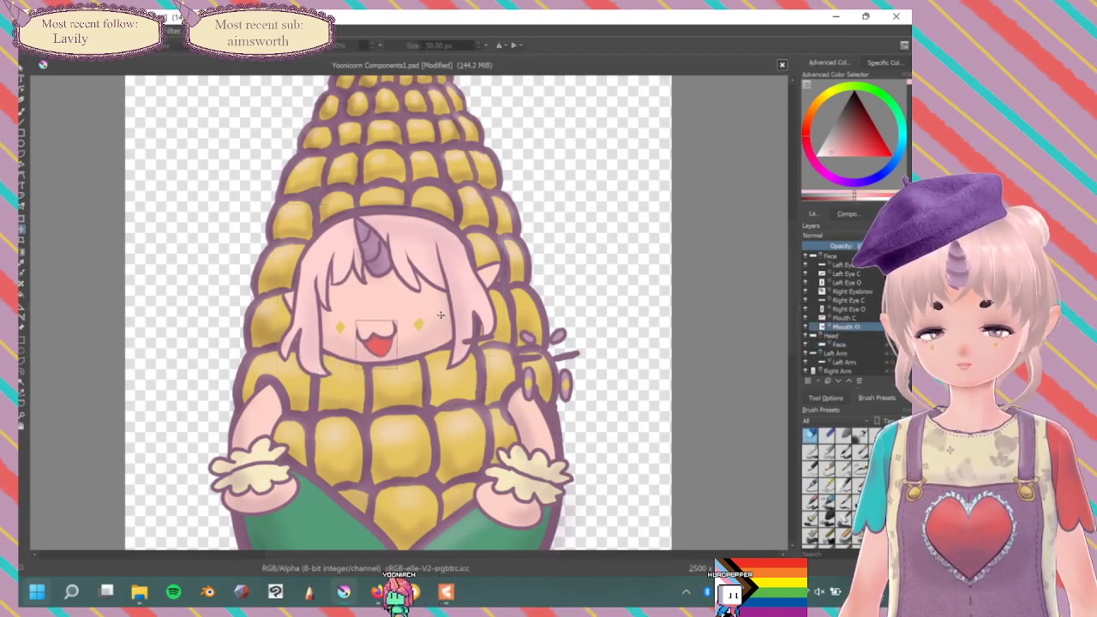
{"action": "left_click", "coordinate": [842, 318]}
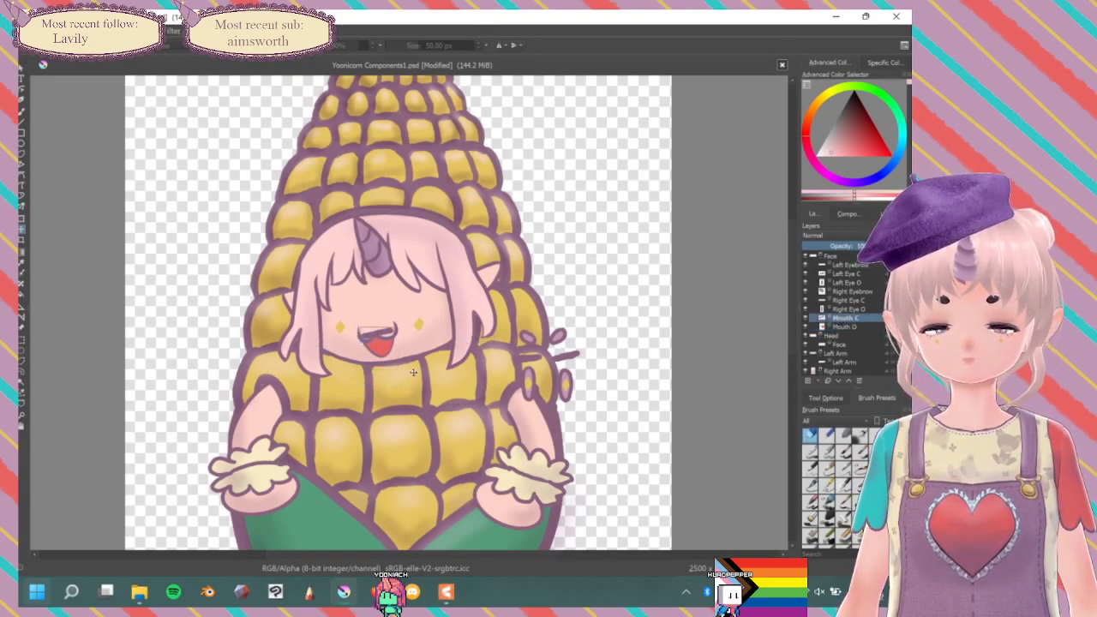
Place the Right Eye O, Right Eye C and Right Eyebrow layers on the face, erasing the stray mark from Right Eye C.
{"action": "left_click_drag", "start_coordinate": [470, 325], "coordinate": [282, 242]}
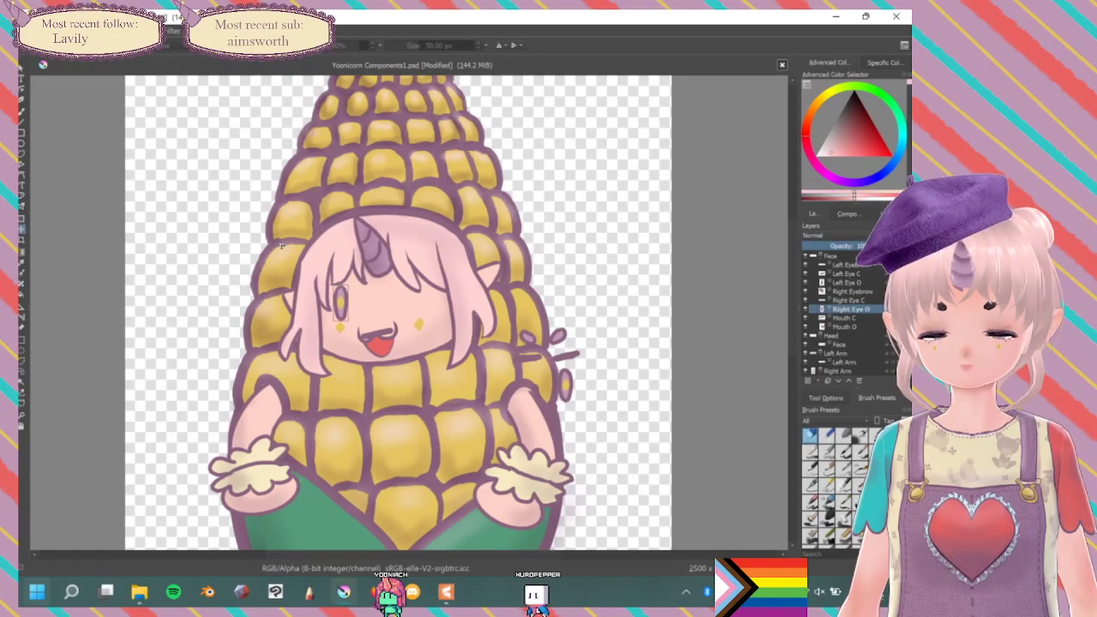
{"action": "left_click", "coordinate": [849, 302]}
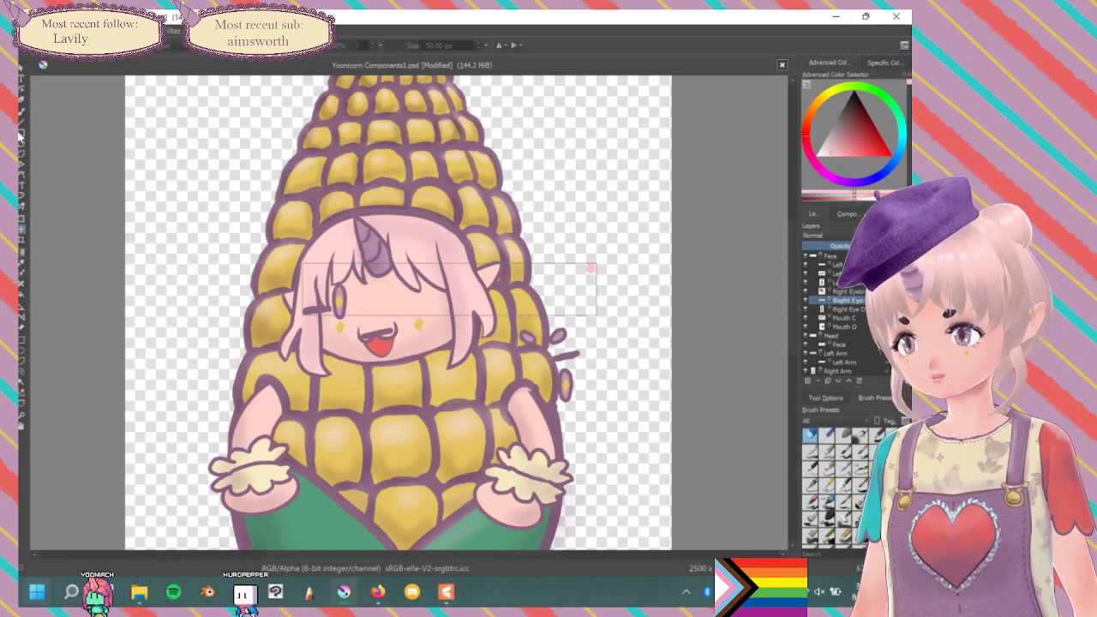
{"action": "left_click", "coordinate": [24, 115]}
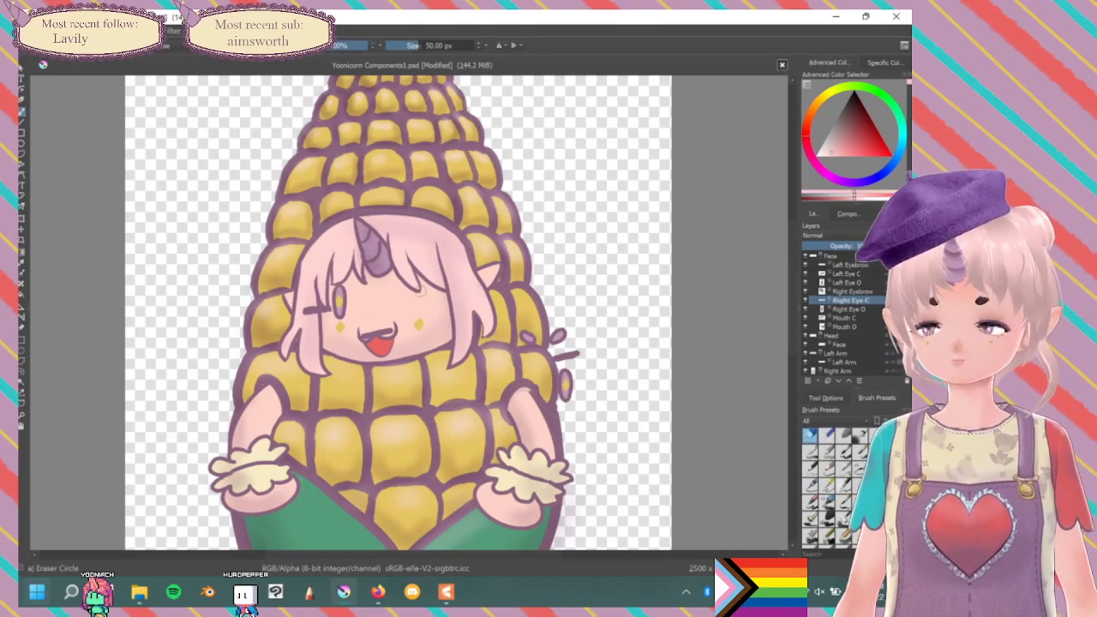
{"action": "left_click", "coordinate": [23, 233]}
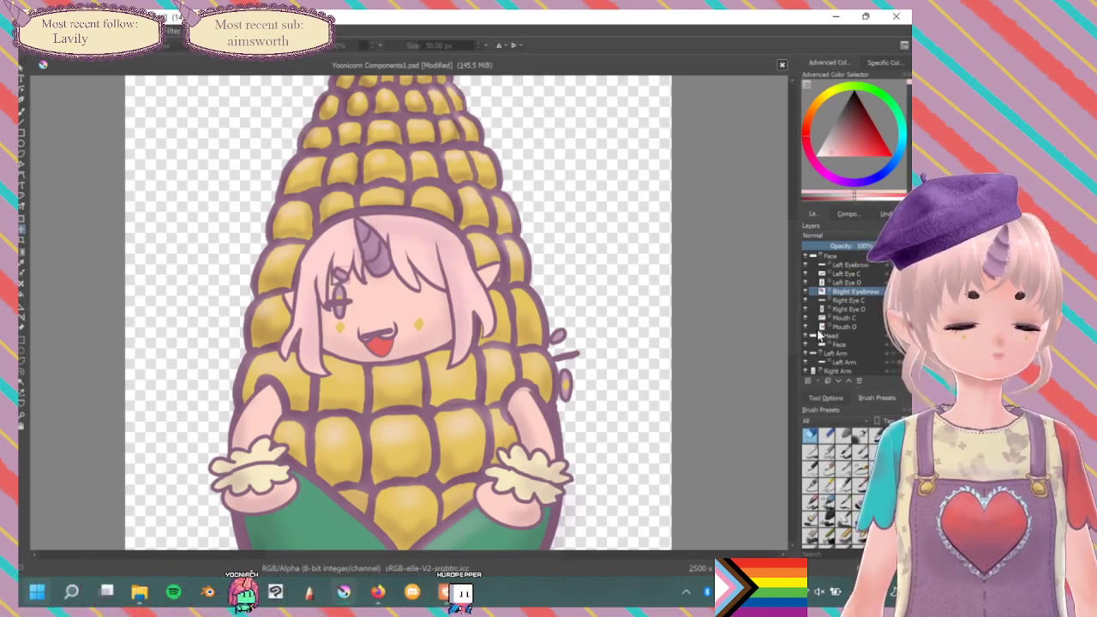
Place the Left Eye O and Left Eye C layers together on the face above the left cheek's yellow mark.
{"action": "left_click", "coordinate": [843, 282]}
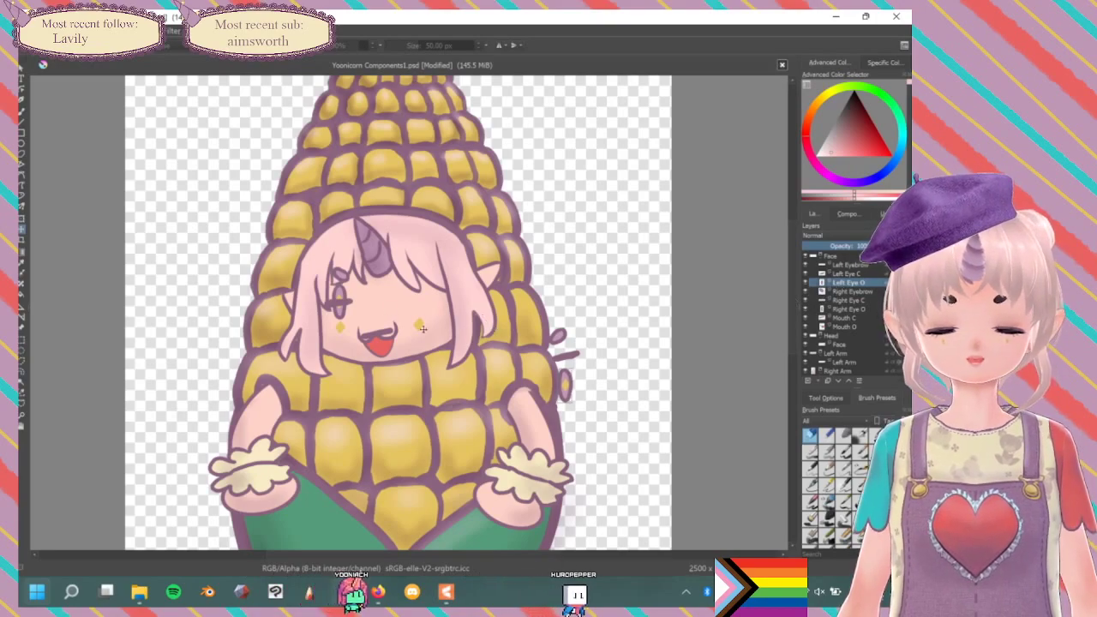
{"action": "left_click_drag", "start_coordinate": [354, 259], "coordinate": [348, 242]}
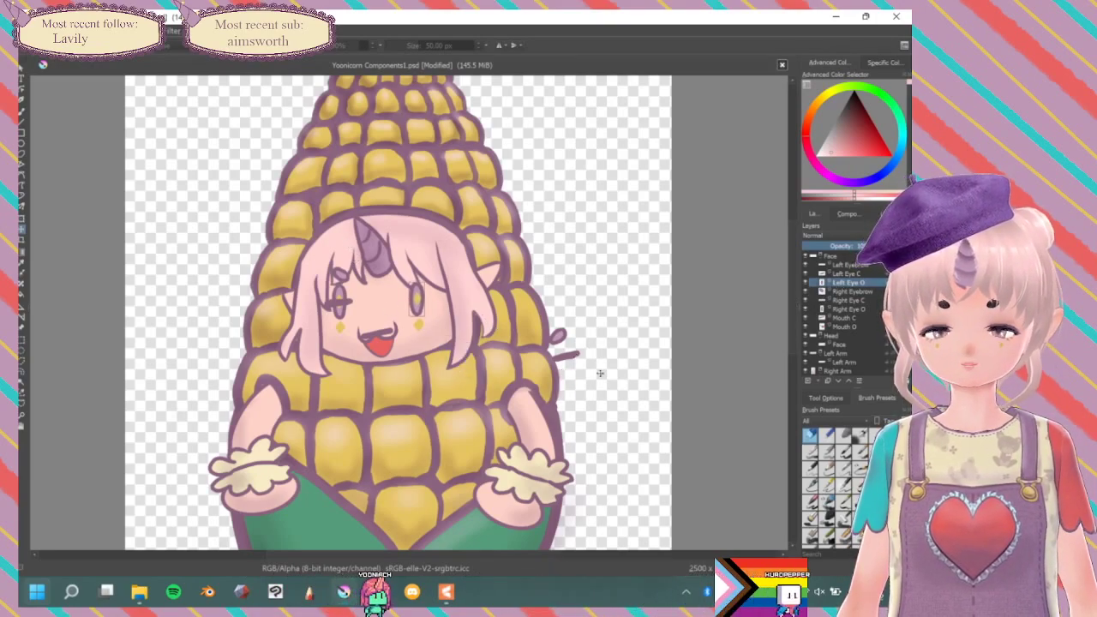
{"action": "left_click", "coordinate": [861, 274]}
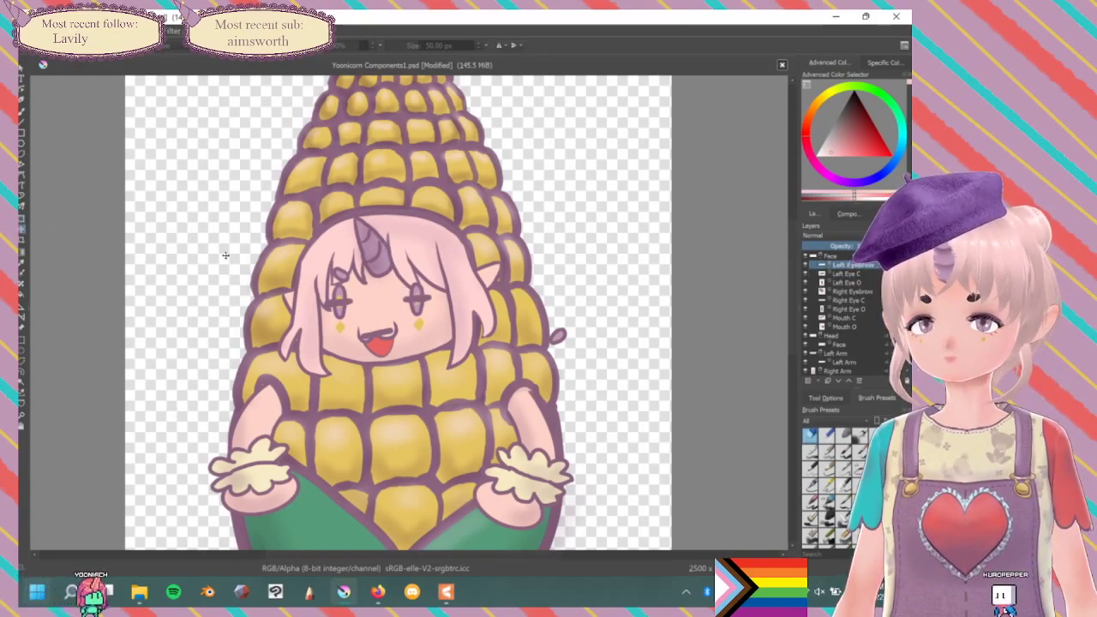
Erase the stray marks on the Left Eyebrow layer and place the eyebrow above the left eye.
{"action": "left_click_drag", "start_coordinate": [563, 315], "coordinate": [514, 282]}
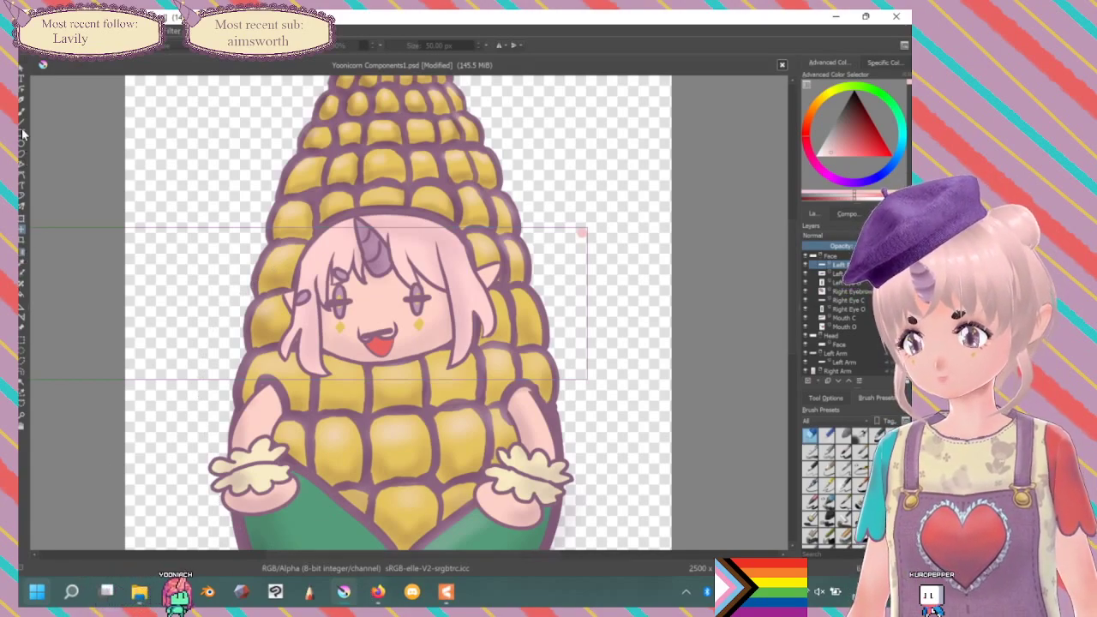
{"action": "key", "text": "b"}
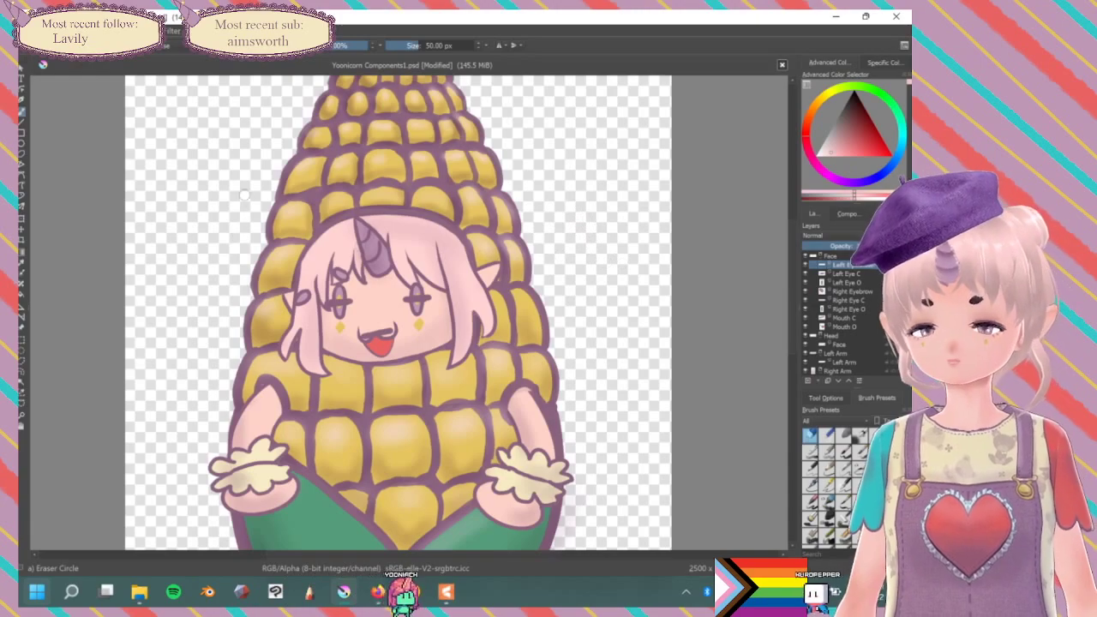
{"action": "left_click", "coordinate": [21, 230]}
{"action": "left_click_drag", "start_coordinate": [459, 250], "coordinate": [653, 195]}
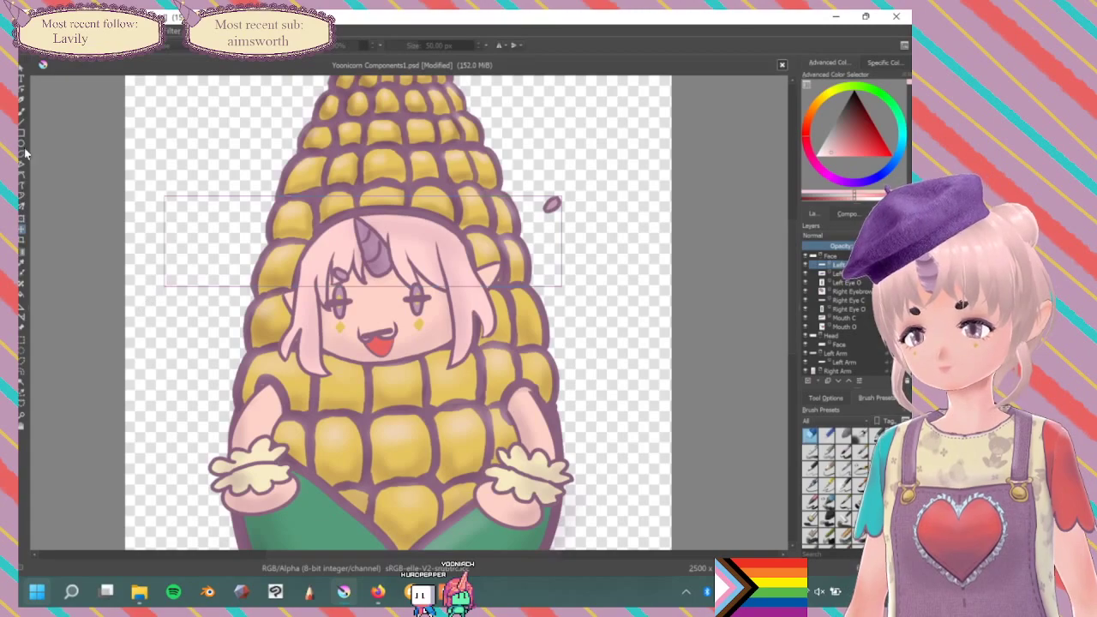
{"action": "left_click", "coordinate": [22, 118]}
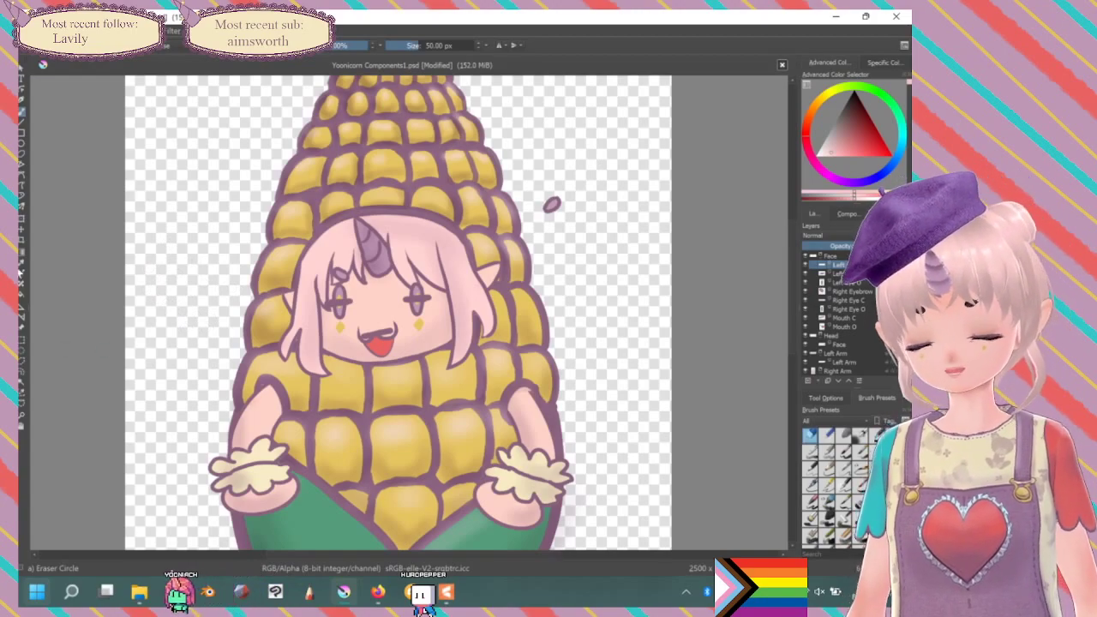
{"action": "left_click", "coordinate": [22, 229]}
{"action": "left_click_drag", "start_coordinate": [614, 378], "coordinate": [428, 387]}
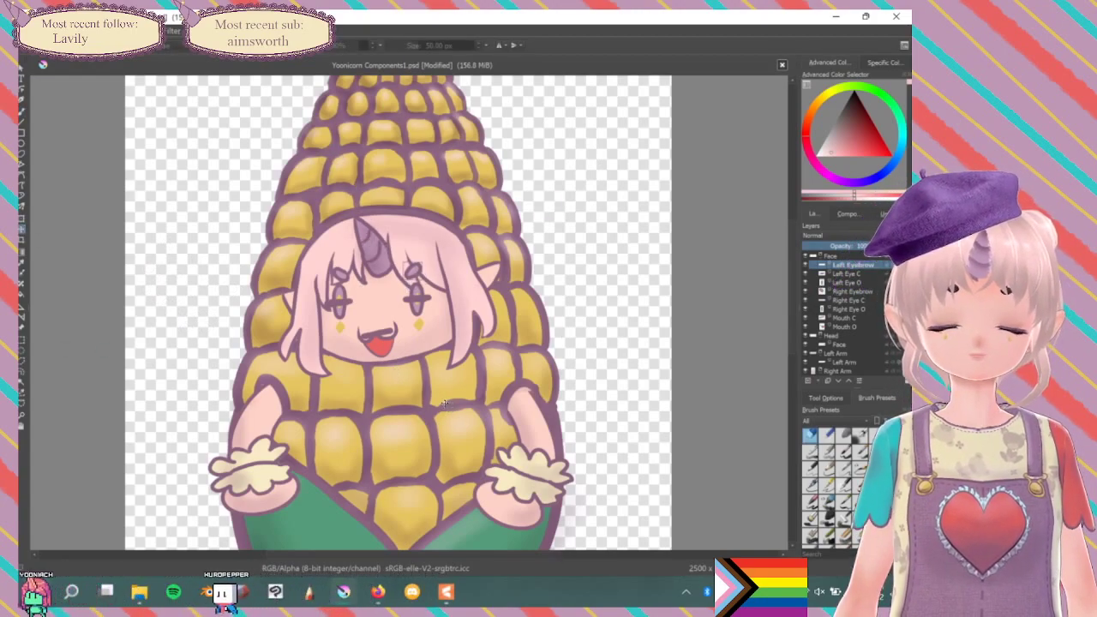
{"action": "scroll", "coordinate": [426, 275], "scroll_direction": "down", "scroll_amount": 3}
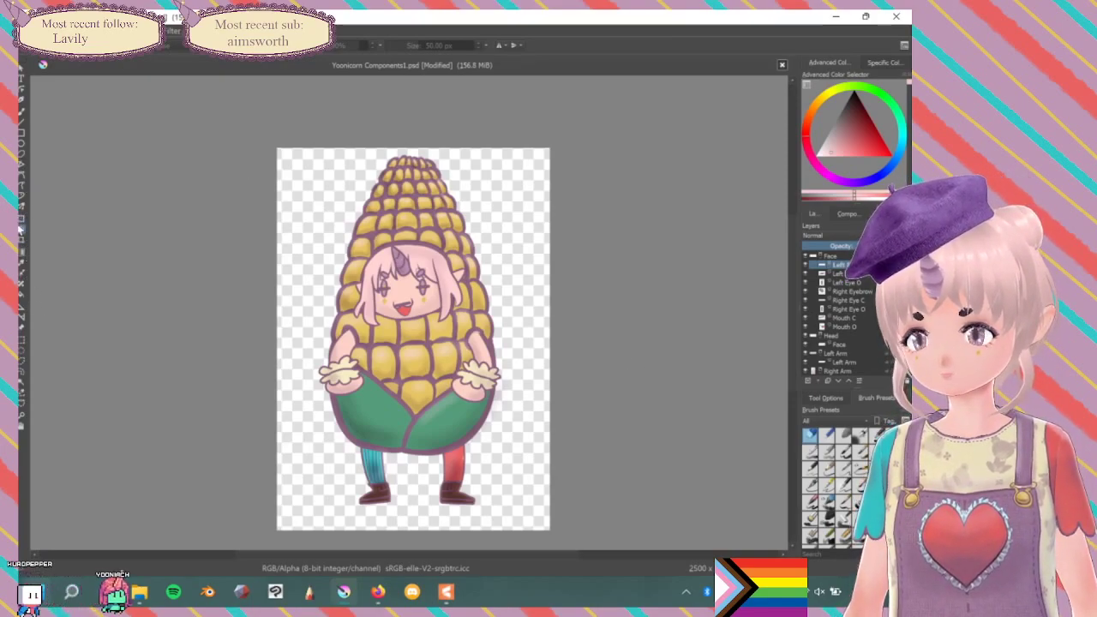
{"action": "left_click", "coordinate": [487, 163]}
{"action": "left_click_drag", "start_coordinate": [530, 147], "coordinate": [308, 516]}
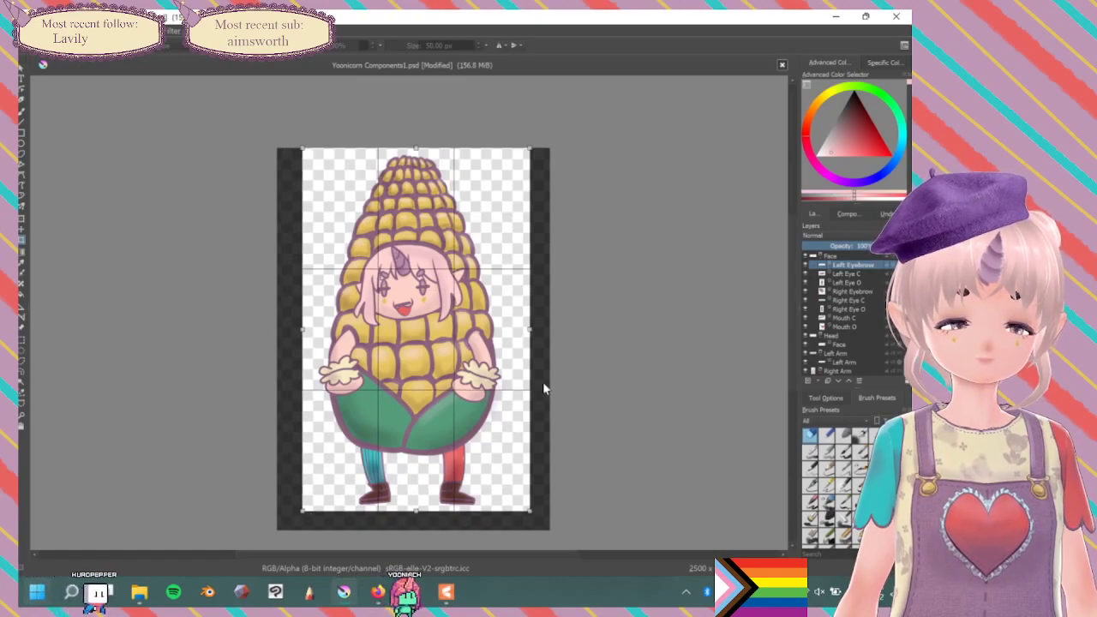
{"action": "left_click_drag", "start_coordinate": [530, 328], "coordinate": [514, 329]}
{"action": "left_click_drag", "start_coordinate": [299, 328], "coordinate": [297, 326]}
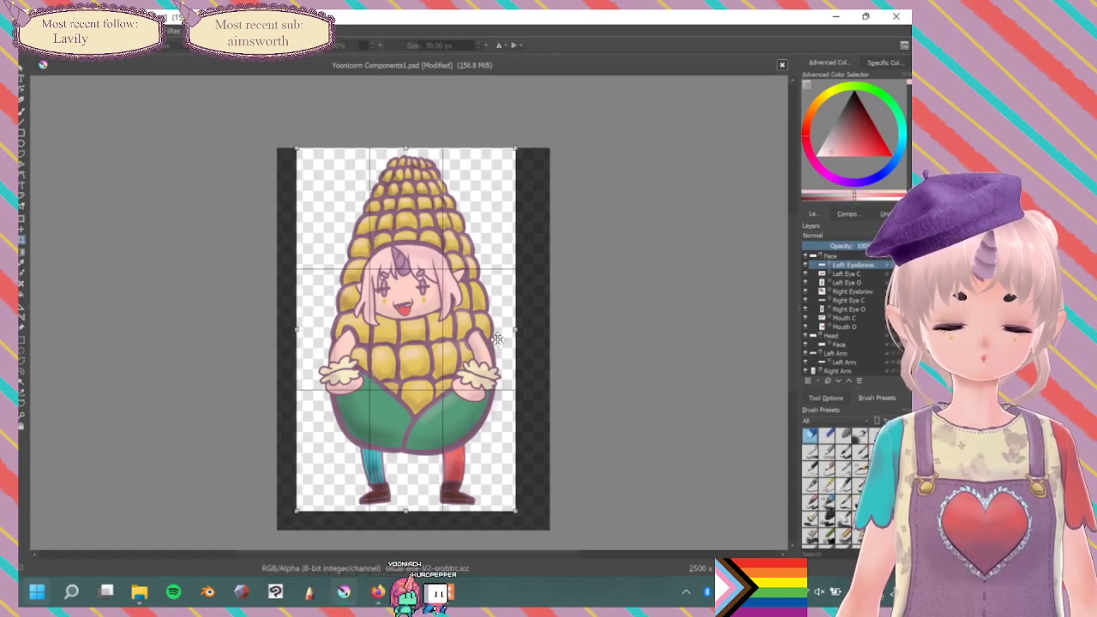
{"action": "left_click_drag", "start_coordinate": [517, 328], "coordinate": [526, 328]}
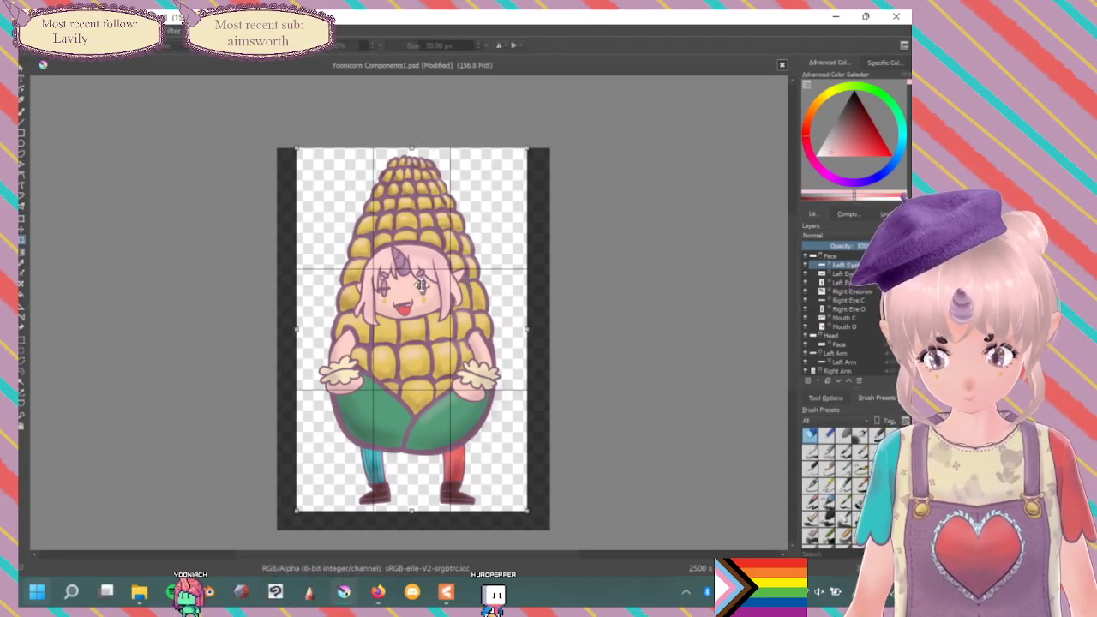
{"action": "left_click", "coordinate": [62, 167]}
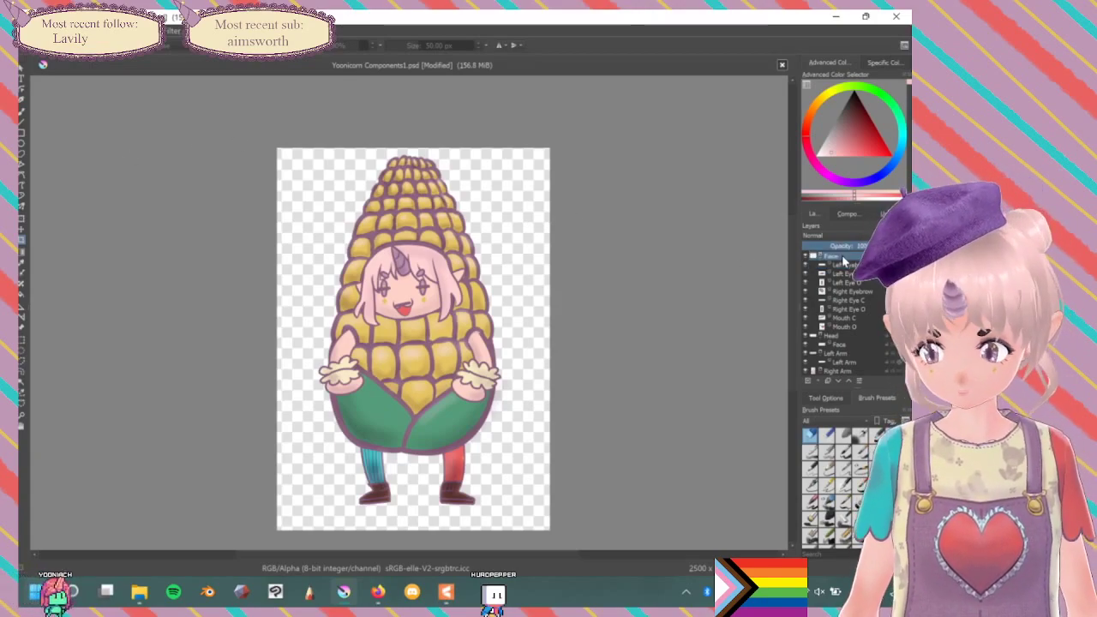
Select all layers from the Face group to Right Leg and move the whole character down until the shoes reach the canvas's bottom edge.
{"action": "scroll", "coordinate": [862, 347], "scroll_direction": "down", "scroll_amount": 3}
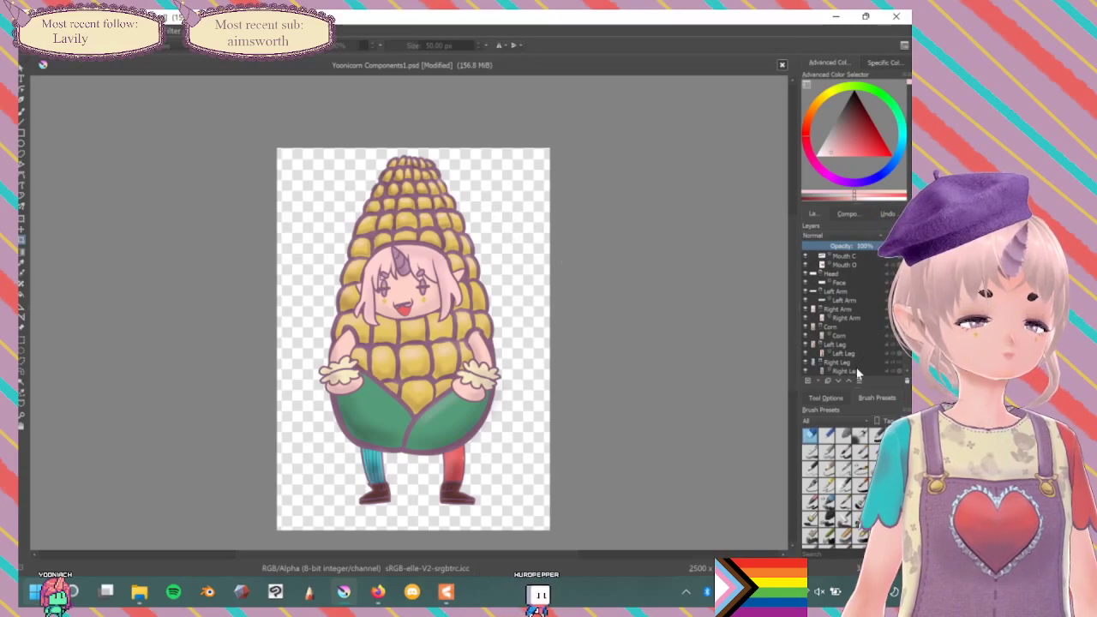
{"action": "left_click", "coordinate": [856, 367], "text": "shift"}
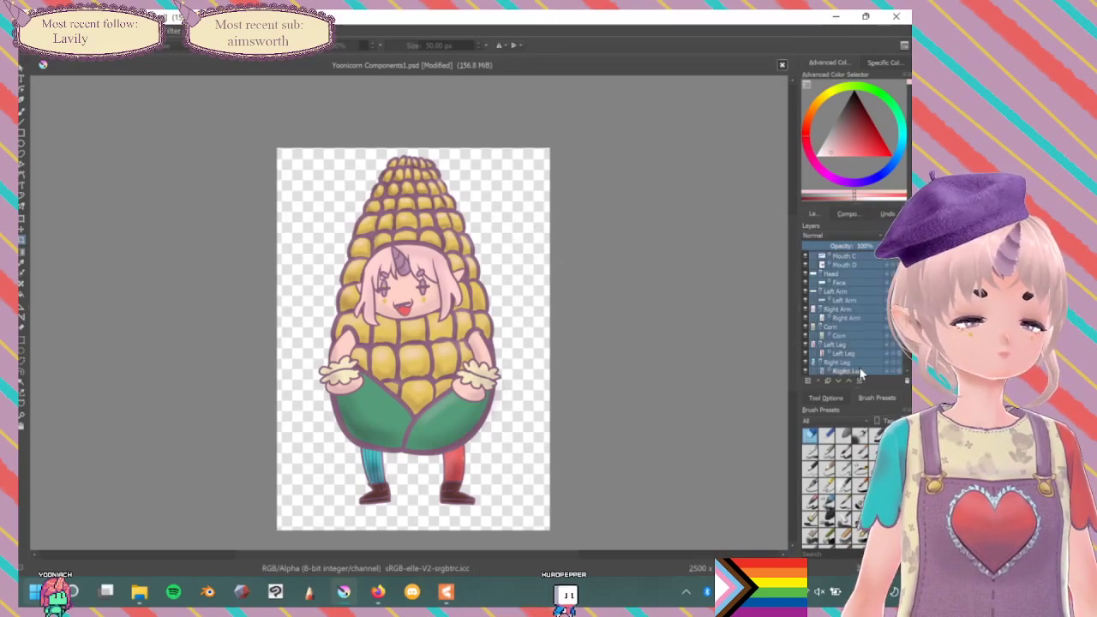
{"action": "left_click", "coordinate": [21, 230]}
{"action": "left_click_drag", "start_coordinate": [407, 281], "coordinate": [411, 302]}
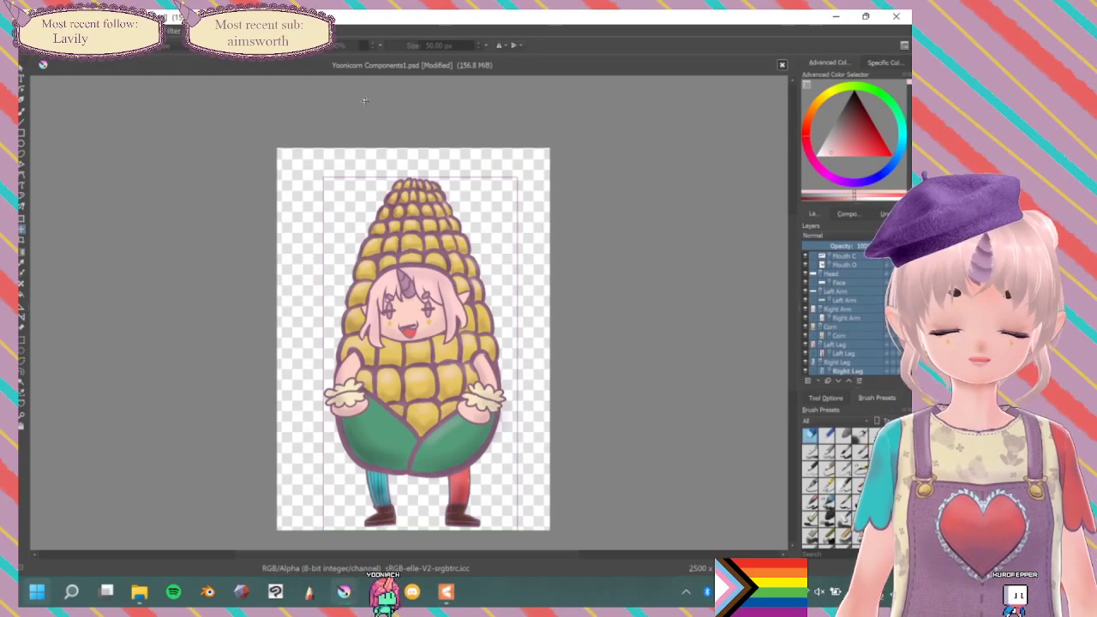
Add a new group layer above Left Eyebrow inside the Face group.
{"action": "left_click", "coordinate": [840, 294]}
{"action": "scroll", "coordinate": [883, 290], "scroll_direction": "up", "scroll_amount": 3}
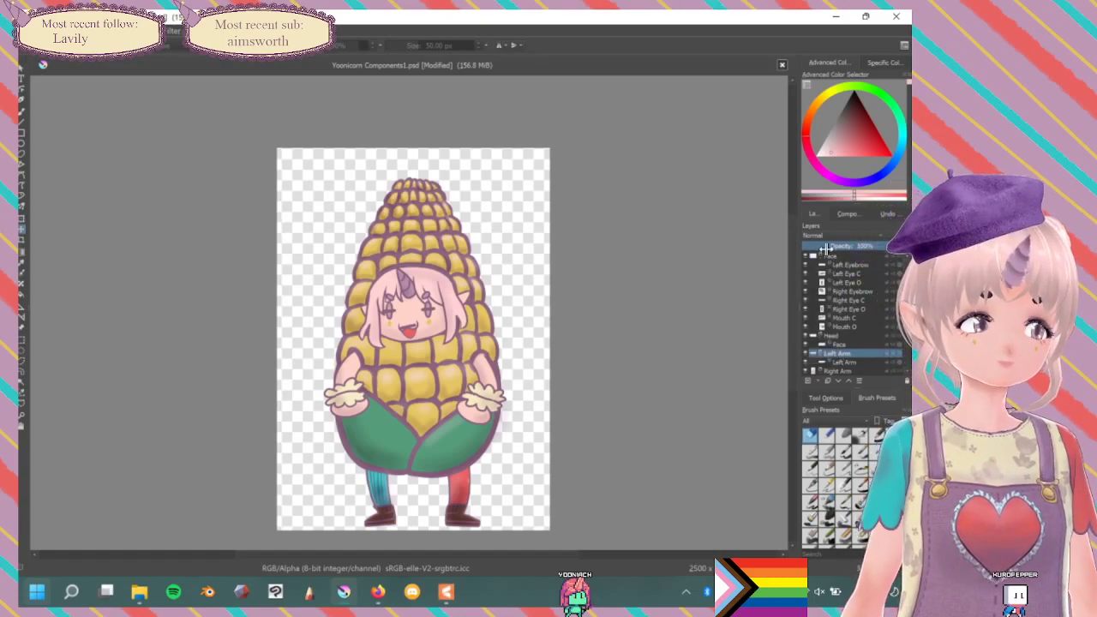
{"action": "left_click", "coordinate": [838, 256]}
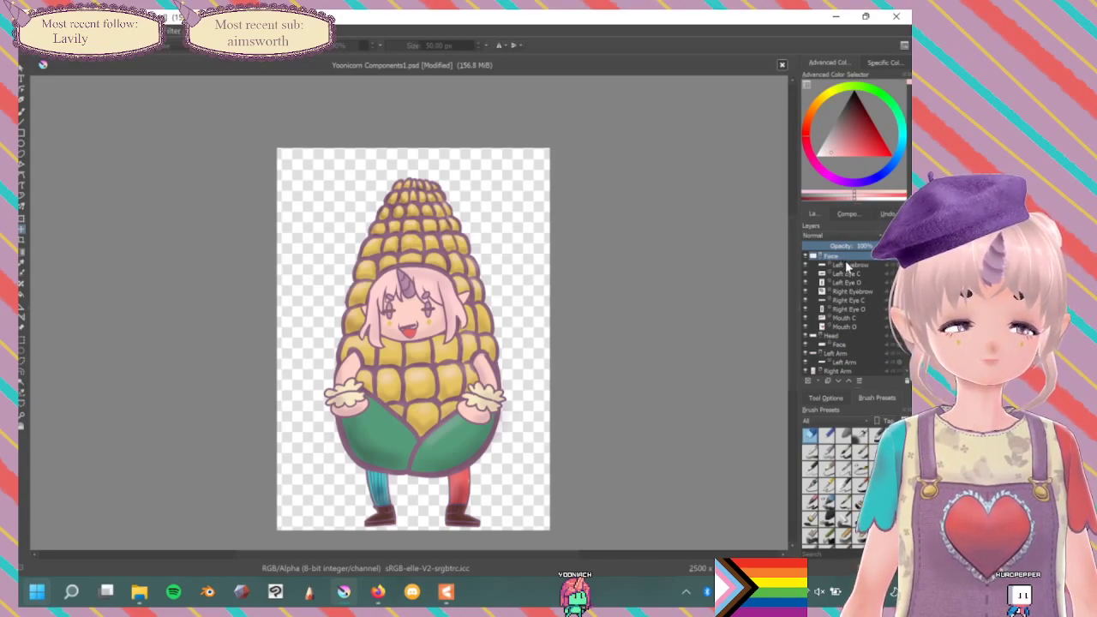
{"action": "left_click", "coordinate": [844, 264]}
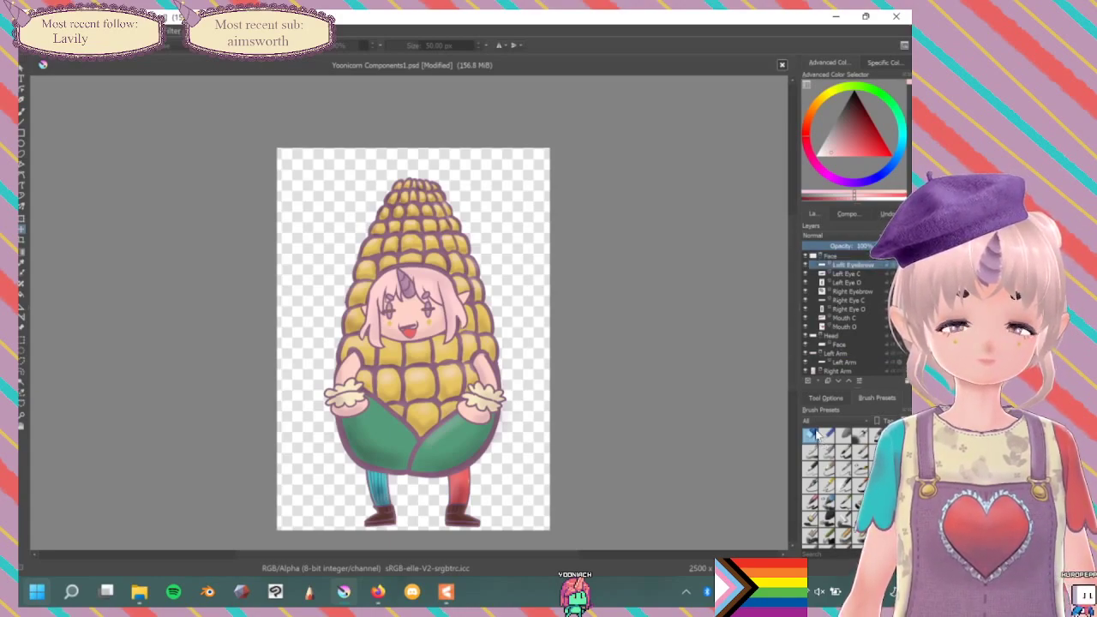
{"action": "left_click", "coordinate": [815, 381]}
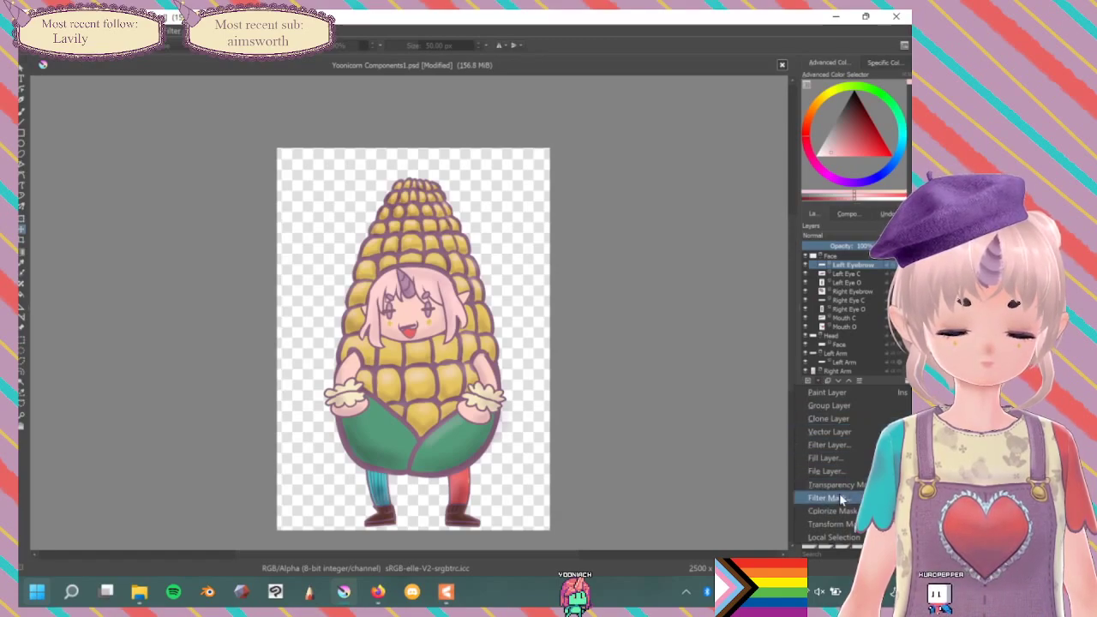
{"action": "left_click", "coordinate": [826, 393]}
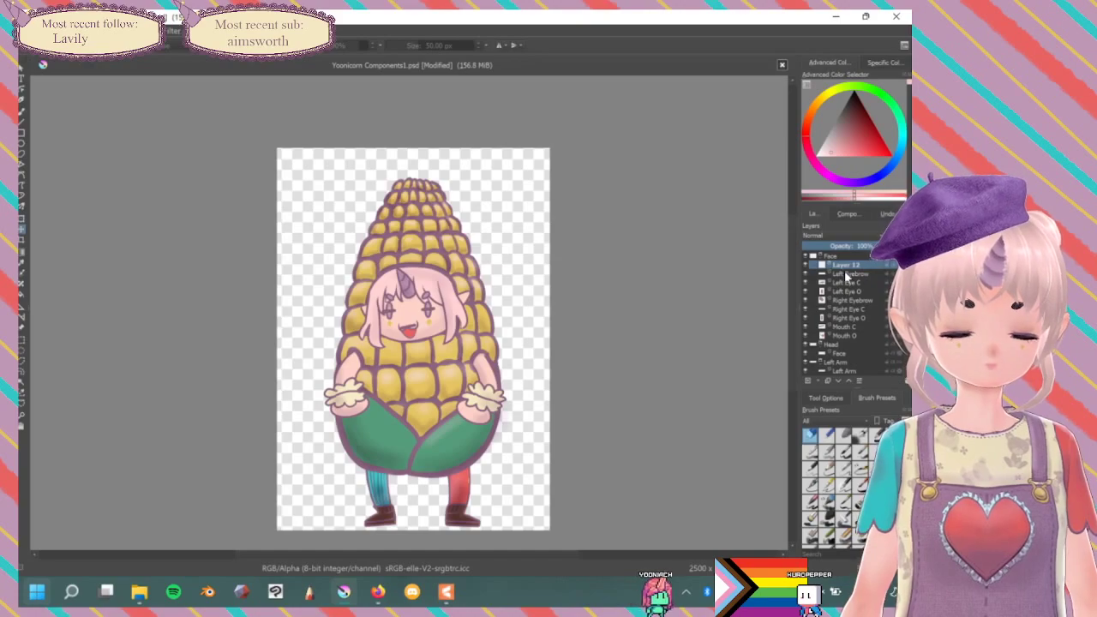
Move the Left Eye O, Left Eye C, Right Eye C and Right Eye O layers into the new group inside Face.
{"action": "left_click_drag", "start_coordinate": [846, 295], "coordinate": [857, 270]}
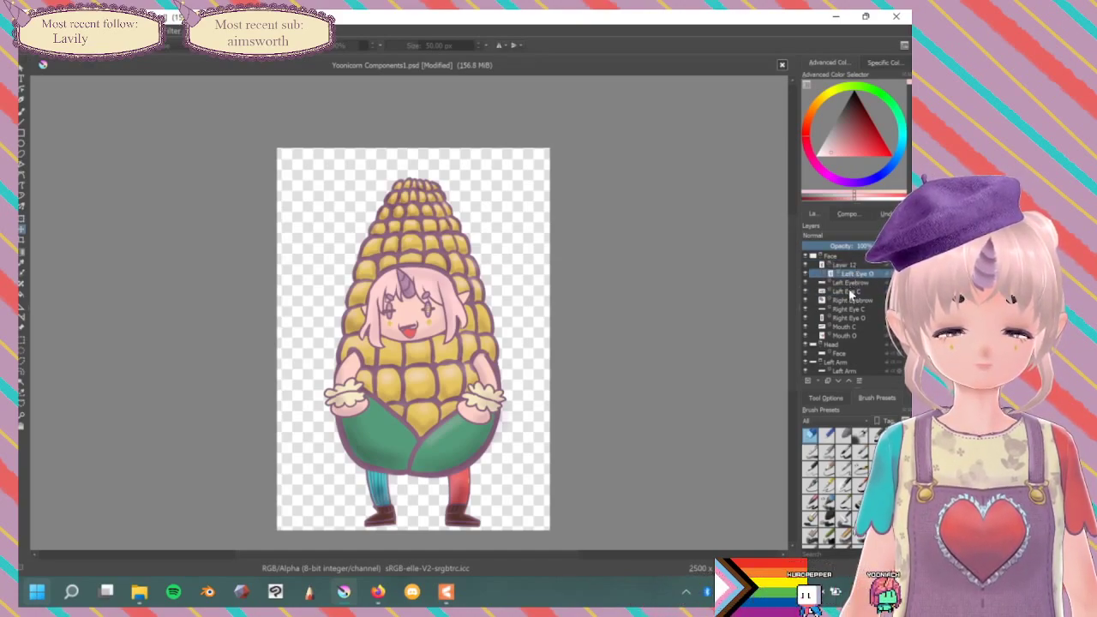
{"action": "left_click_drag", "start_coordinate": [861, 274], "coordinate": [863, 275]}
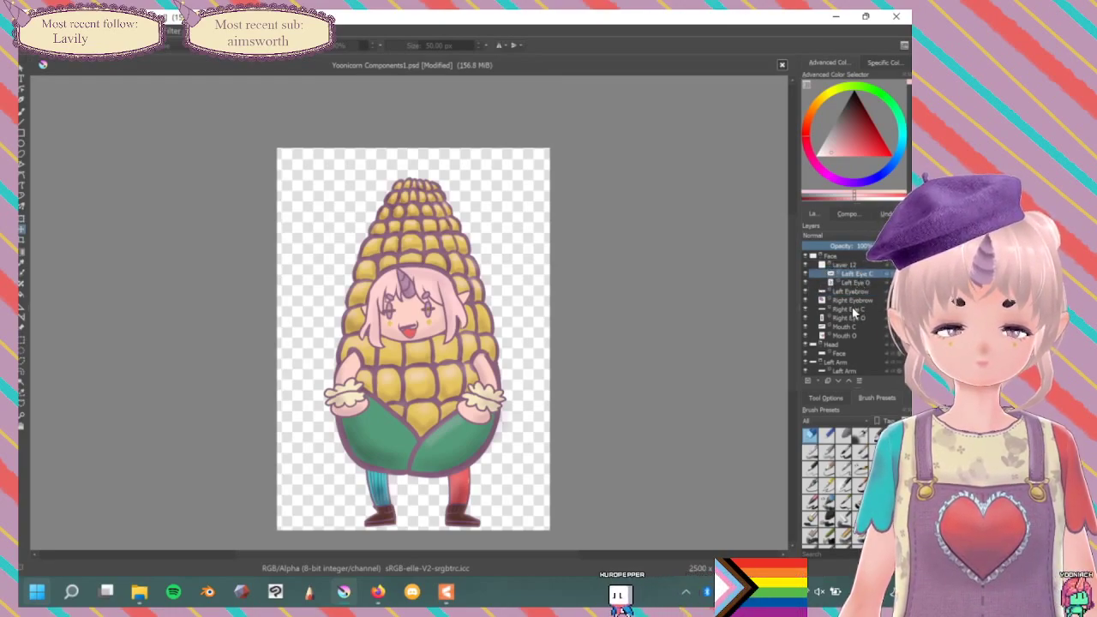
{"action": "left_click_drag", "start_coordinate": [854, 309], "coordinate": [867, 279]}
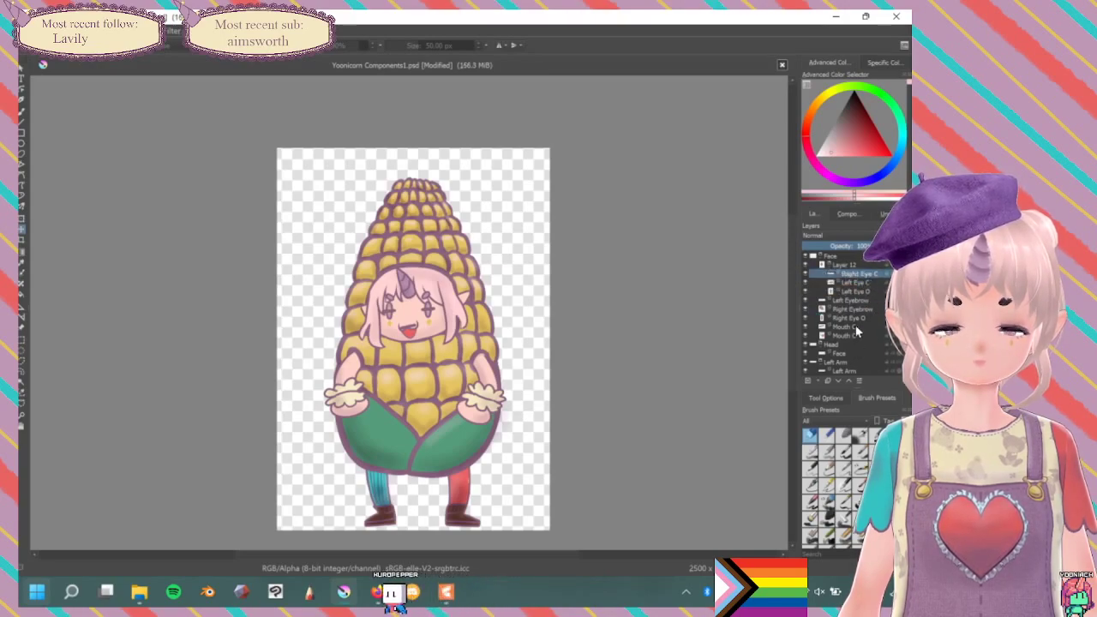
{"action": "left_click_drag", "start_coordinate": [856, 317], "coordinate": [878, 274]}
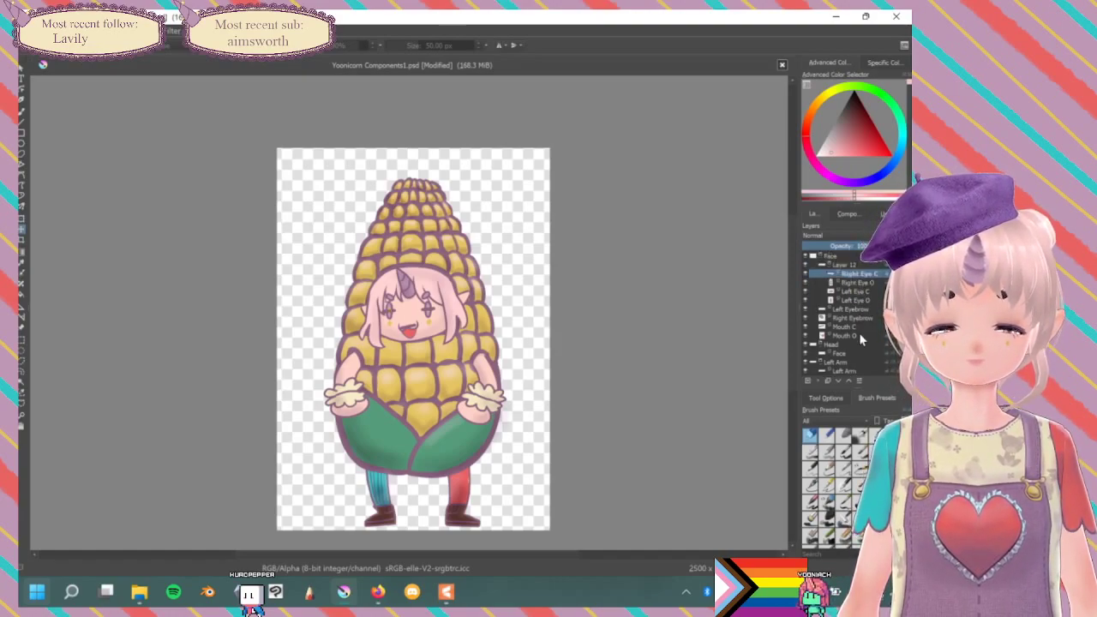
Reorder the eye layers within their group so Left Eye C and Left Eye O sit above Right Eye C and Right Eye O.
{"action": "left_click_drag", "start_coordinate": [855, 296], "coordinate": [859, 276]}
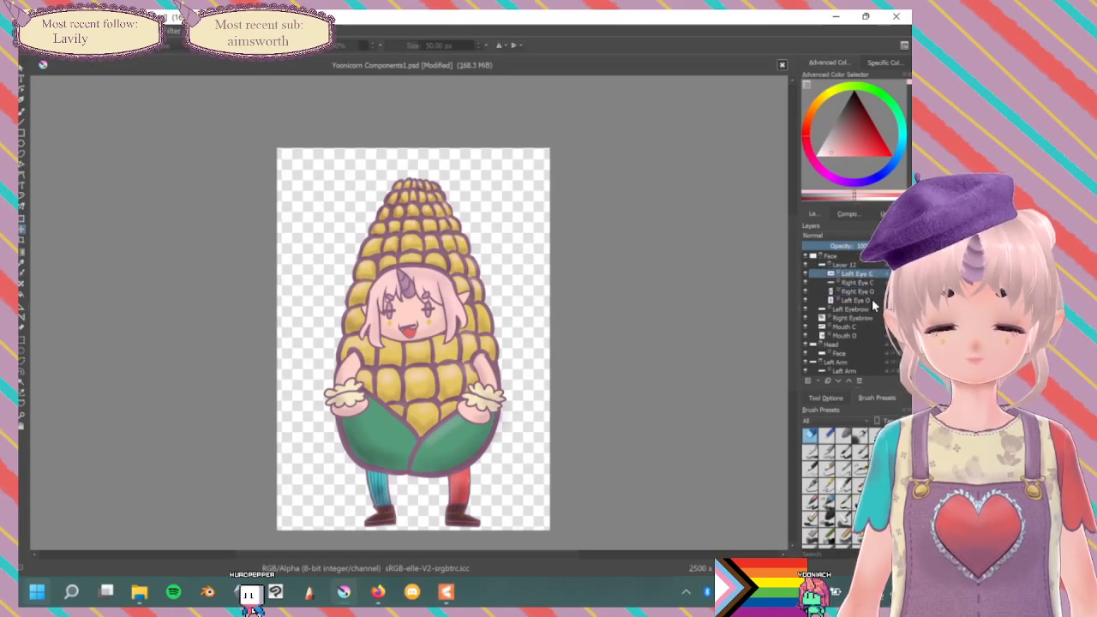
{"action": "left_click_drag", "start_coordinate": [871, 299], "coordinate": [875, 276]}
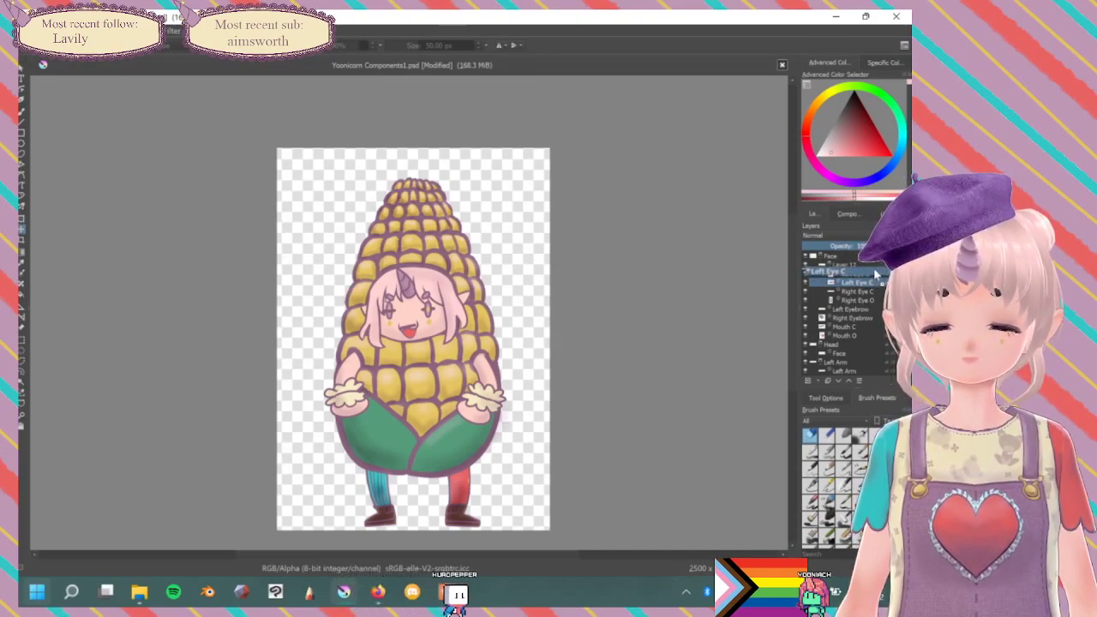
{"action": "left_click_drag", "start_coordinate": [876, 277], "coordinate": [877, 276]}
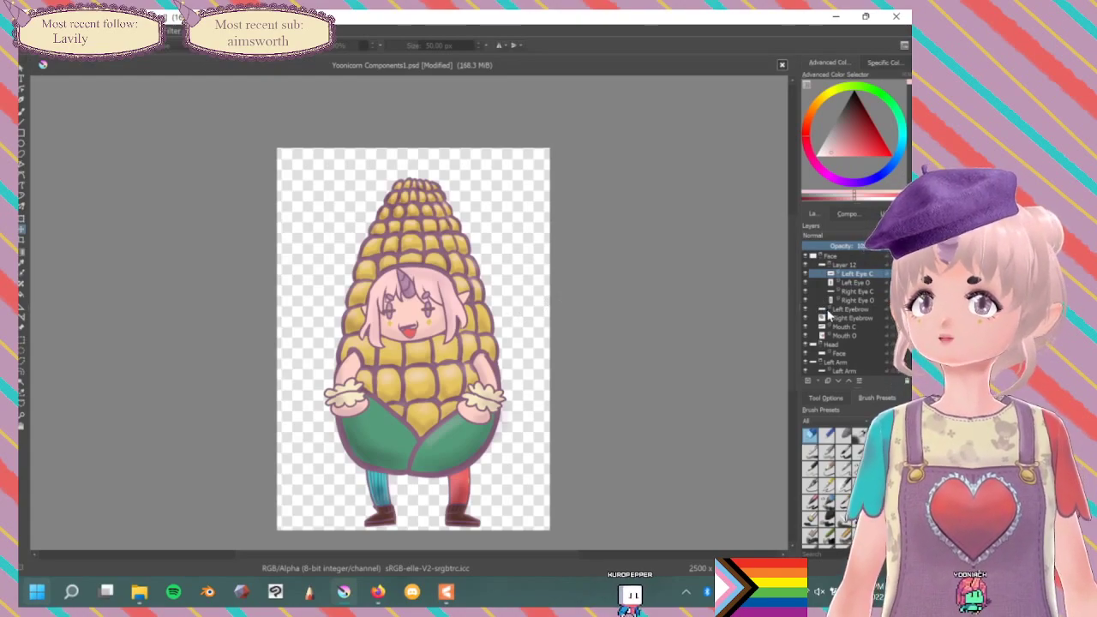
Rename the group holding the four eye layers as Eyes.
{"action": "mouse_move", "coordinate": [828, 316]}
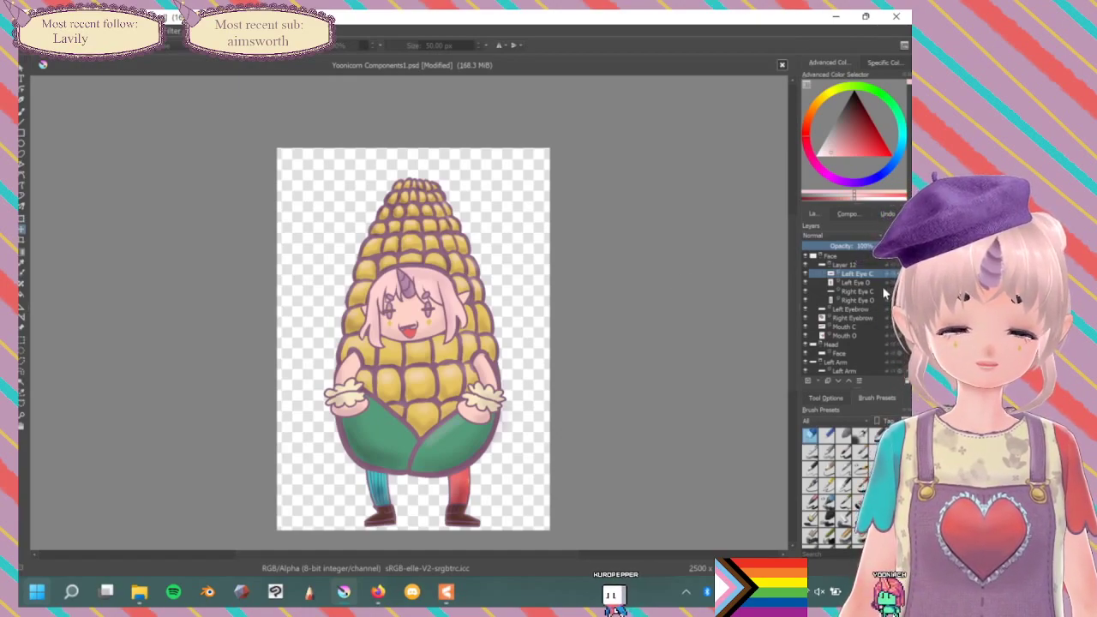
{"action": "left_click", "coordinate": [848, 292]}
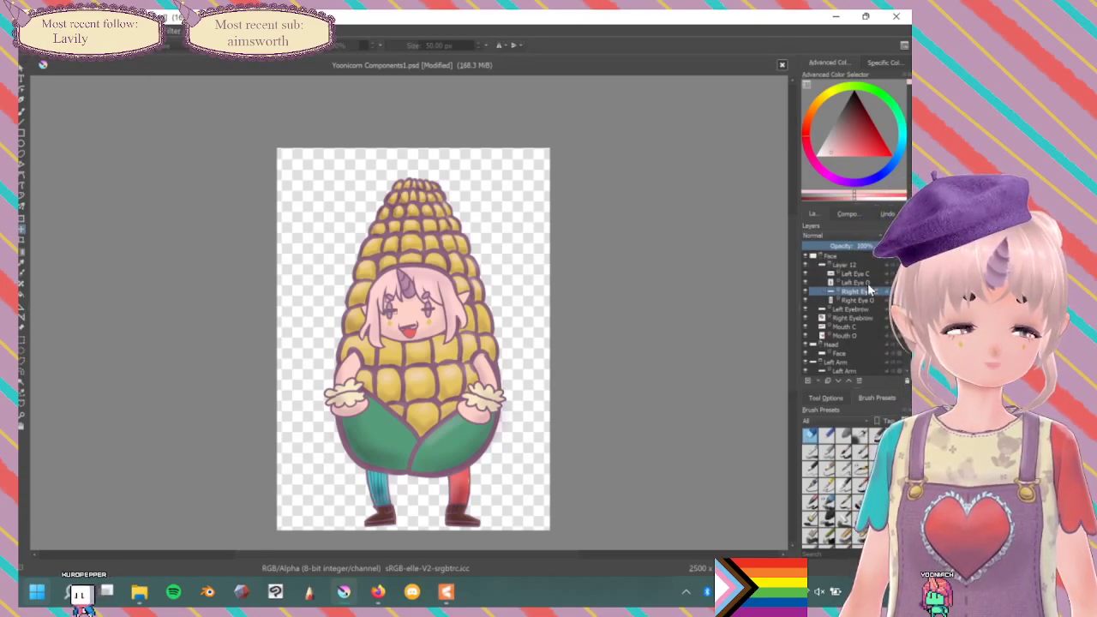
{"action": "double_click", "coordinate": [843, 267]}
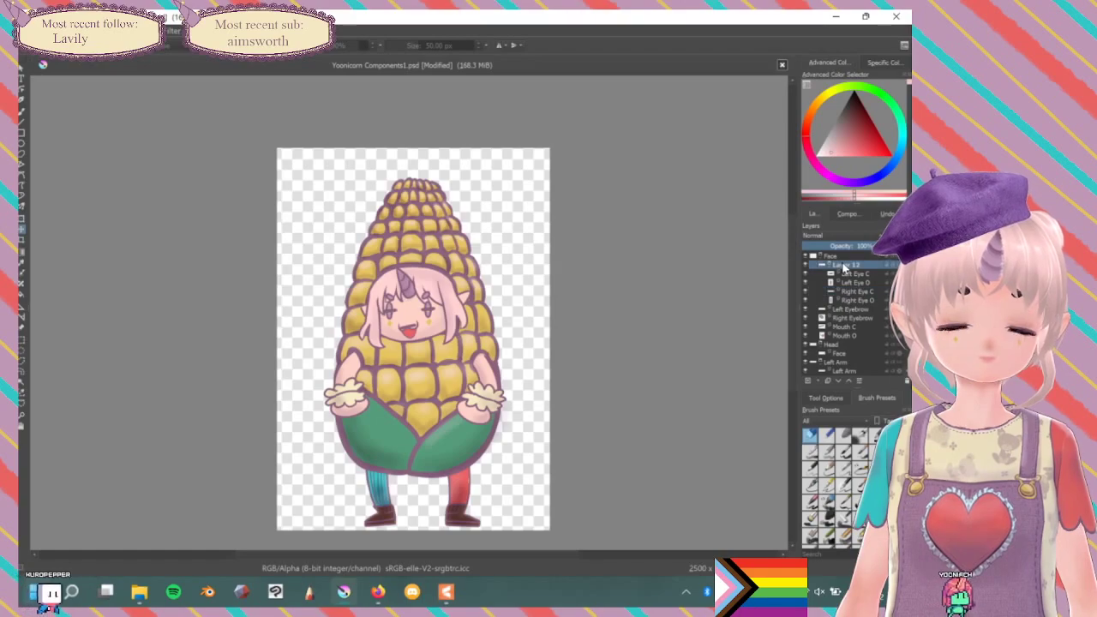
{"action": "type", "text": "Eyes"}
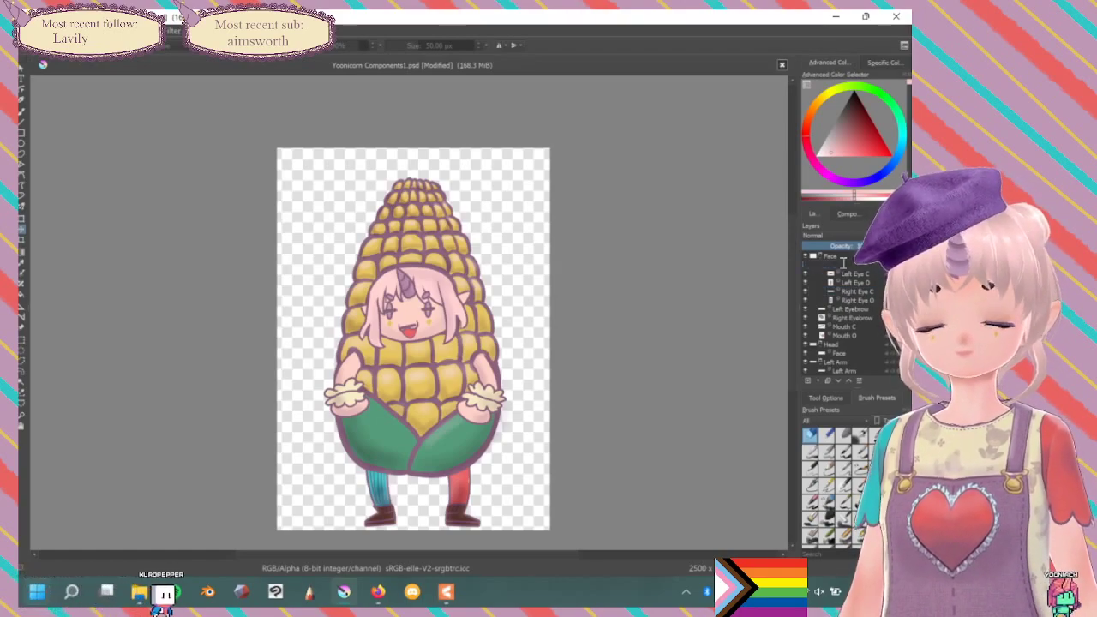
{"action": "key", "text": "Return"}
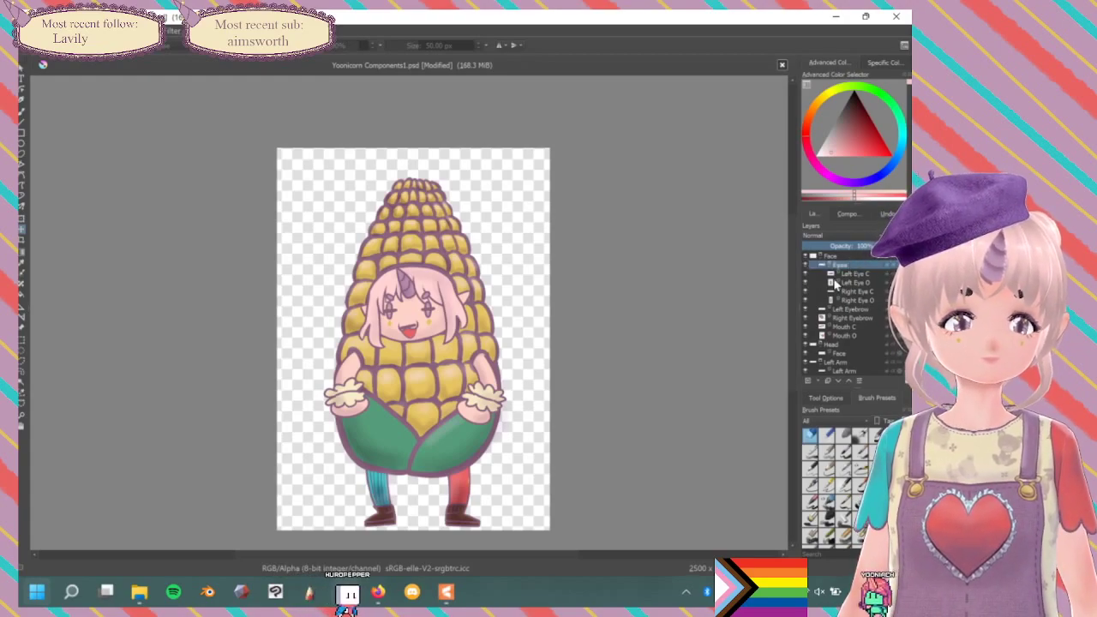
Add another group layer above Eyes in the Face group and name it Eyebrows.
{"action": "left_click", "coordinate": [816, 379]}
{"action": "left_click", "coordinate": [841, 399]}
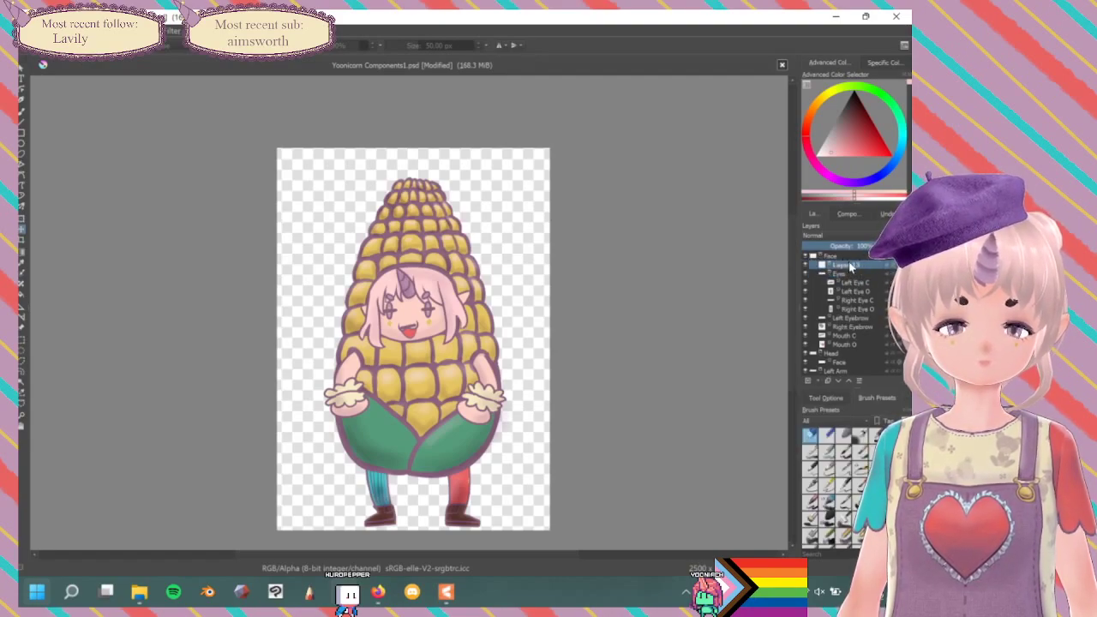
{"action": "type", "text": "Eyebl"}
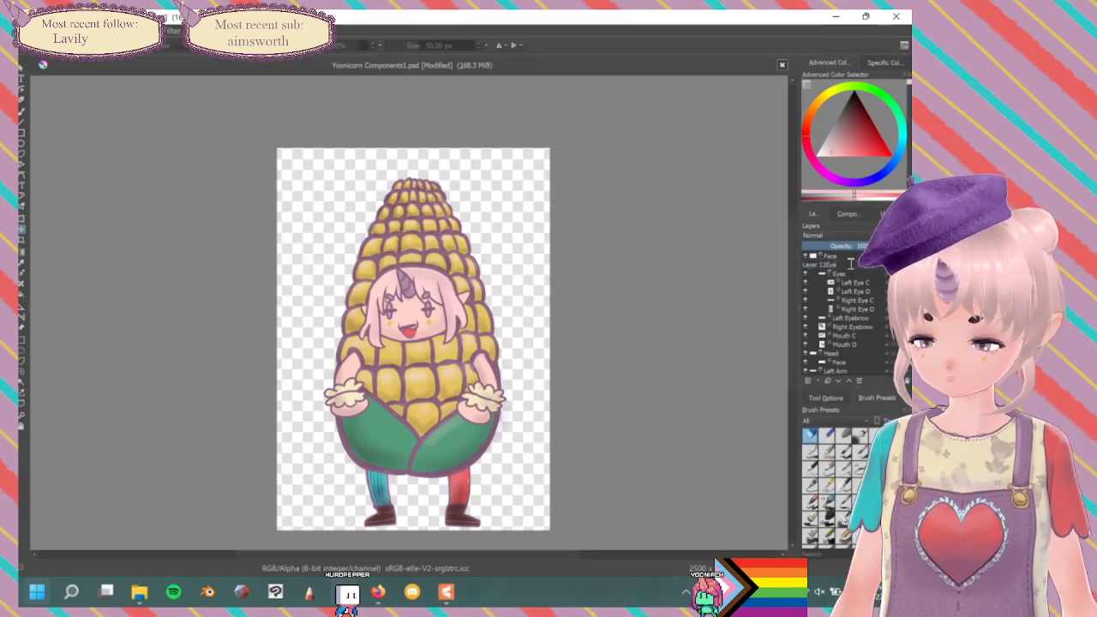
{"action": "key", "text": "BackSpace"}
{"action": "type", "text": "row"}
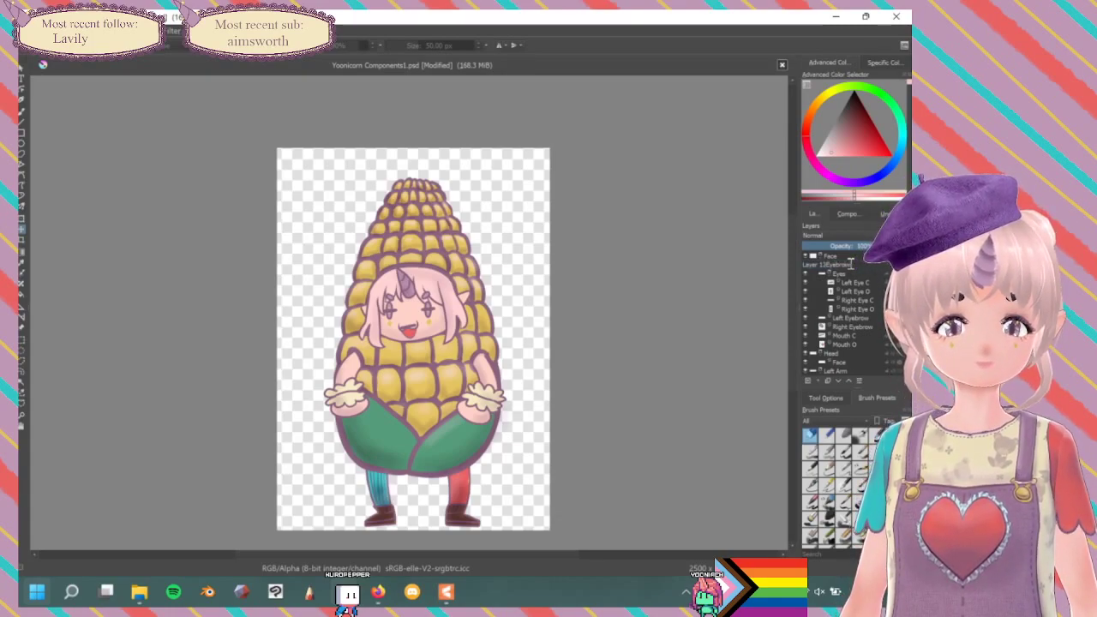
{"action": "type", "text": "s"}
{"action": "key", "text": "Left"}
{"action": "key", "text": "Left"}
{"action": "key", "text": "Left"}
{"action": "key", "text": "Left"}
{"action": "key", "text": "Left"}
{"action": "key", "text": "Left"}
{"action": "key", "text": "Left"}
{"action": "key", "text": "Left"}
{"action": "key", "text": "BackSpace"}
{"action": "key", "text": "BackSpace"}
{"action": "key", "text": "BackSpace"}
{"action": "key", "text": "BackSpace"}
{"action": "key", "text": "BackSpace"}
{"action": "key", "text": "BackSpace"}
{"action": "key", "text": "BackSpace"}
{"action": "key", "text": "BackSpace"}
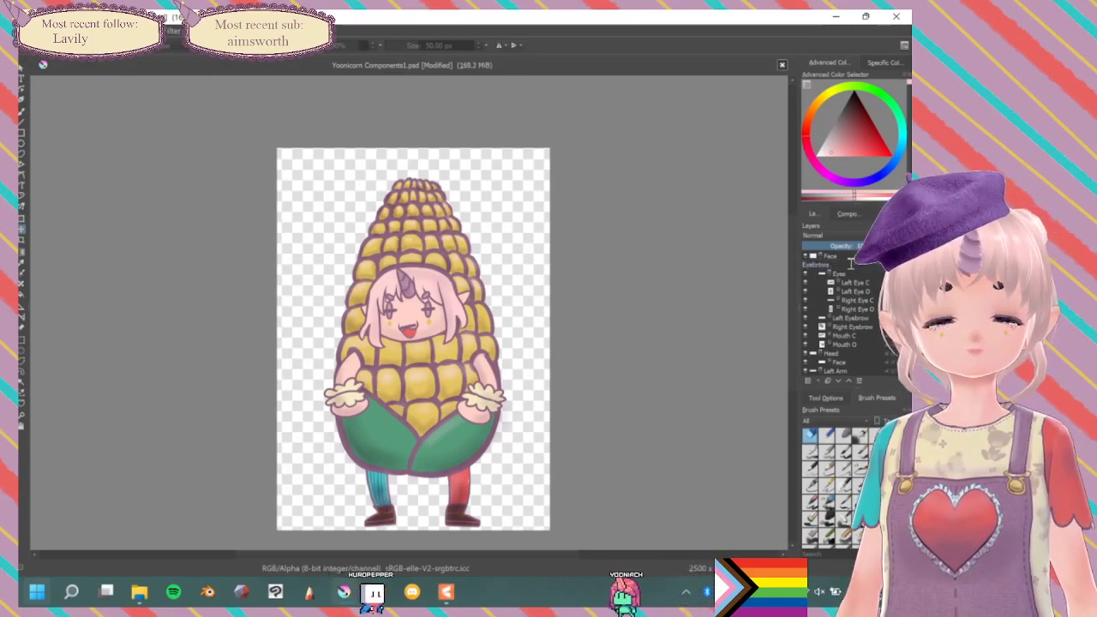
{"action": "key", "text": "Return"}
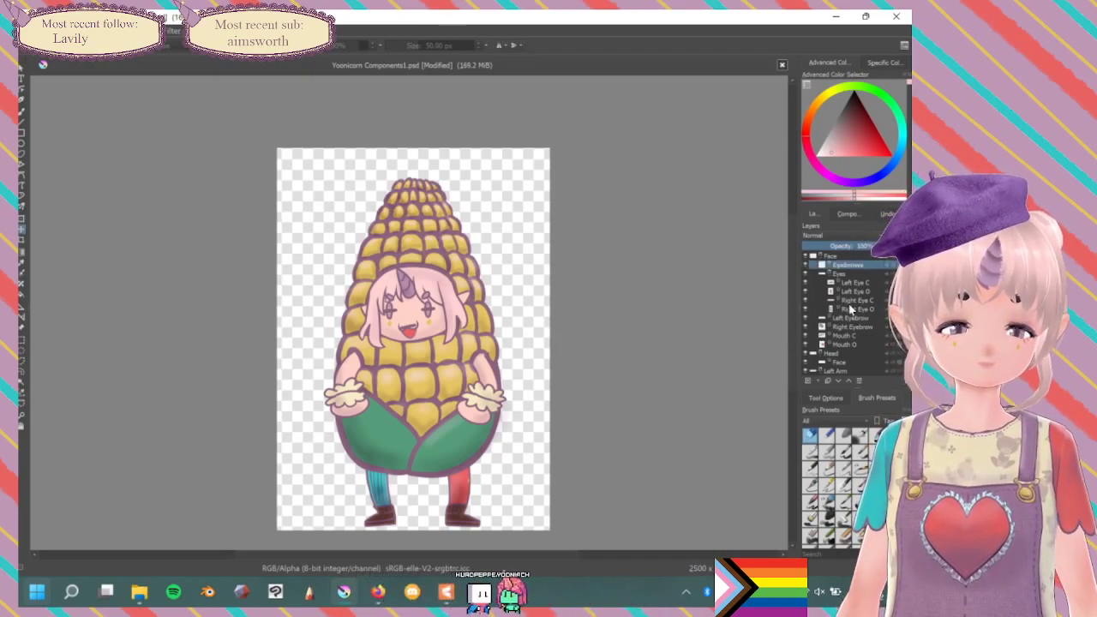
Move Left Eyebrow and Right Eyebrow into the Eyebrows group, with Left Eyebrow above Right Eyebrow.
{"action": "left_click_drag", "start_coordinate": [850, 317], "coordinate": [872, 271]}
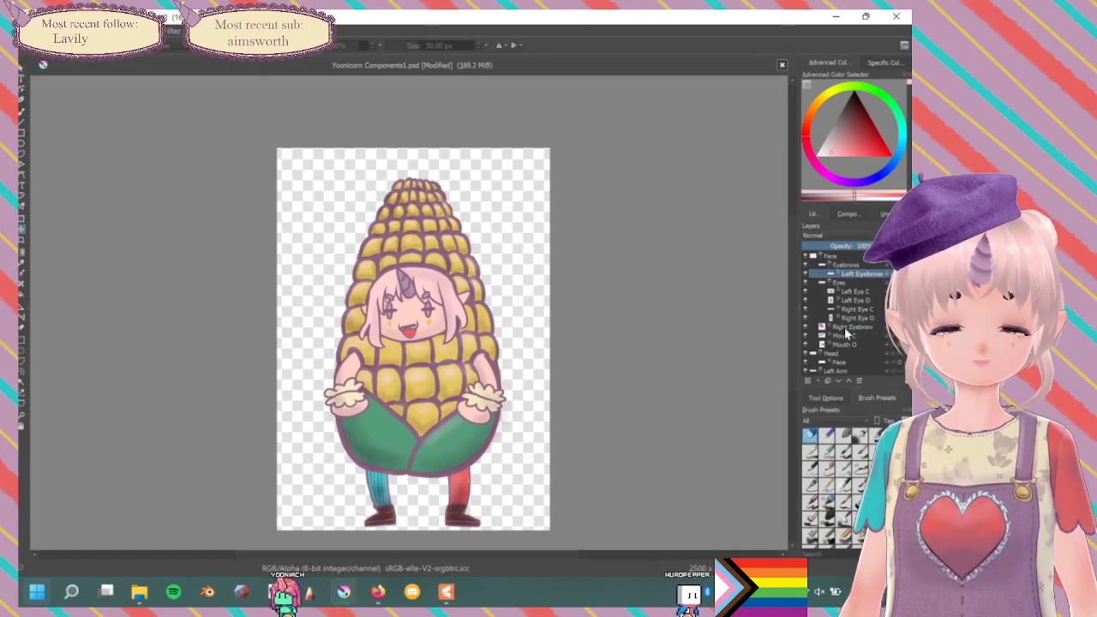
{"action": "left_click_drag", "start_coordinate": [853, 326], "coordinate": [872, 274]}
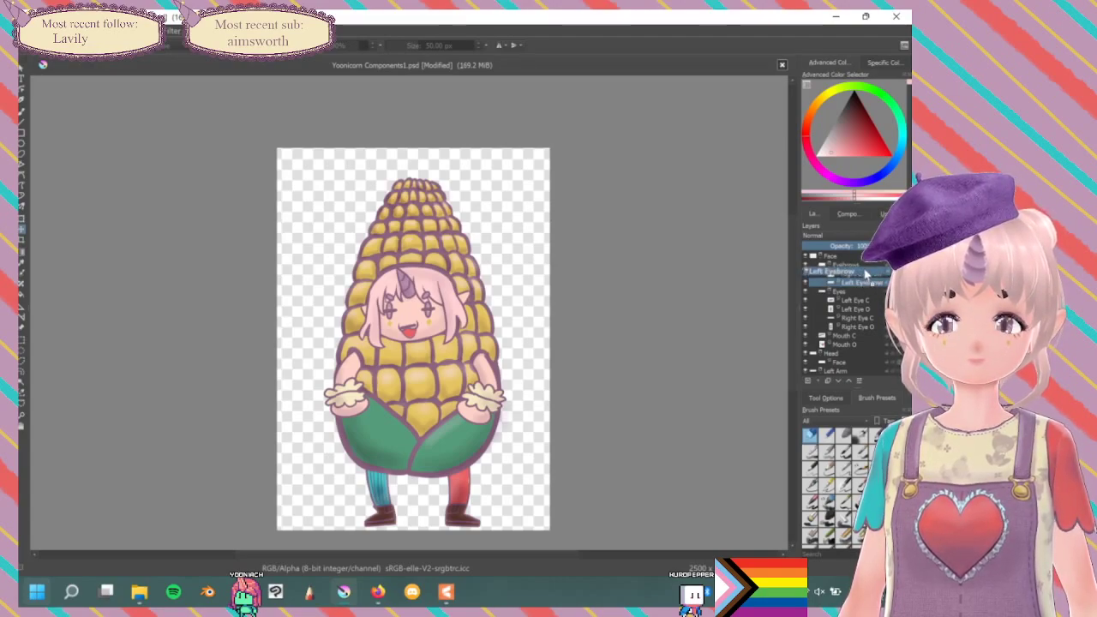
{"action": "left_click_drag", "start_coordinate": [867, 272], "coordinate": [867, 274]}
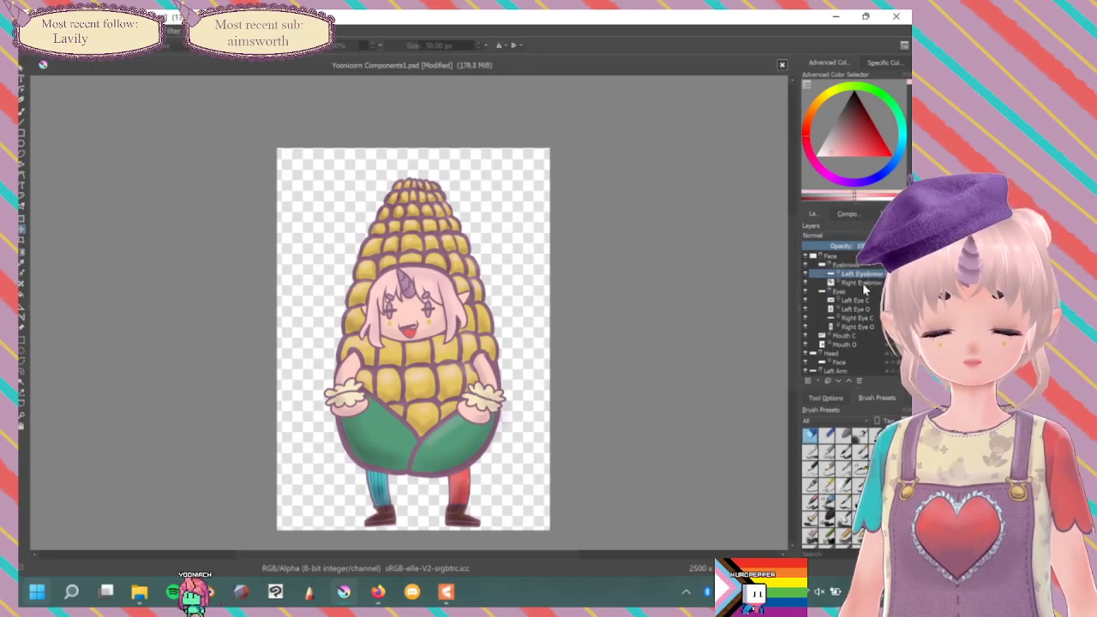
Group the Mouth C and Mouth O layers and name the new group Mouth.
{"action": "scroll", "coordinate": [821, 301], "scroll_direction": "down", "scroll_amount": 1}
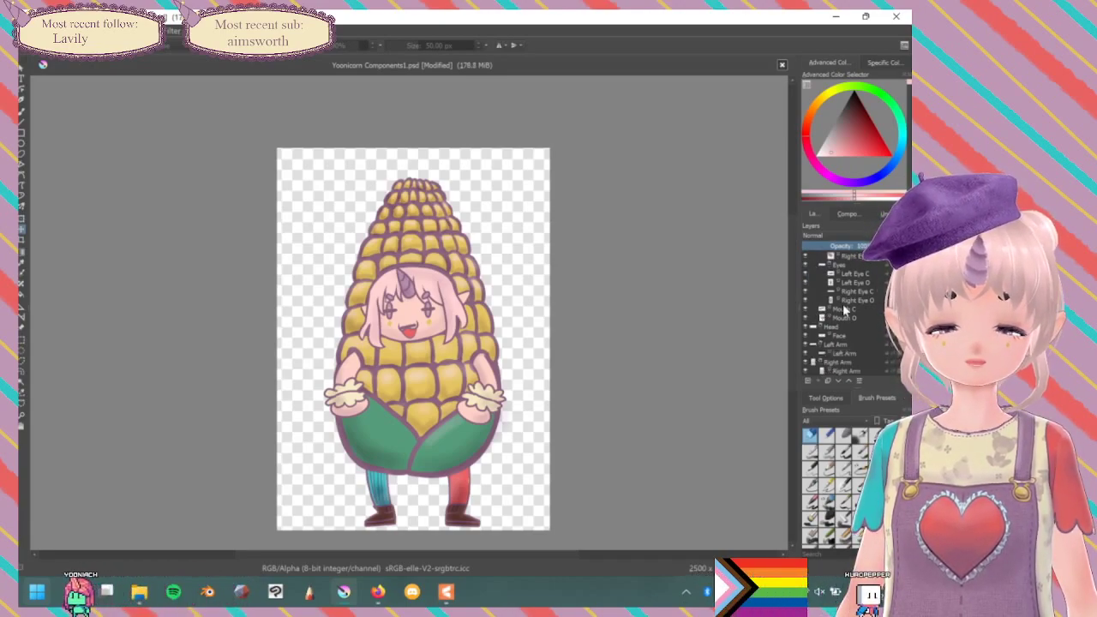
{"action": "left_click", "coordinate": [844, 308]}
{"action": "left_click", "coordinate": [843, 317], "text": "ctrl"}
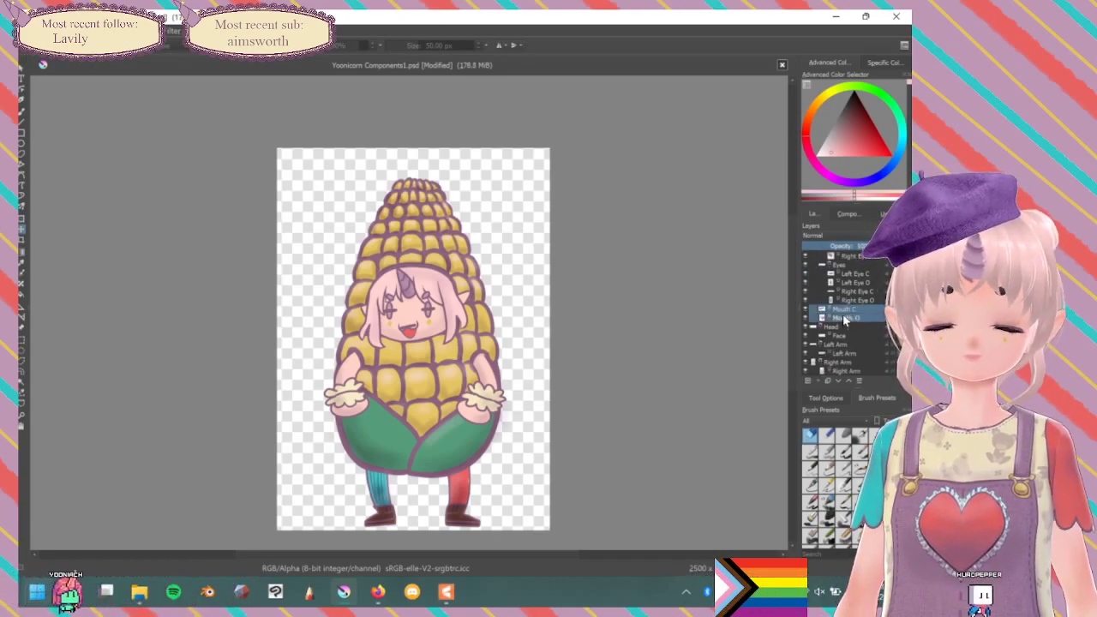
{"action": "right_click", "coordinate": [842, 313]}
{"action": "mouse_move", "coordinate": [783, 430]}
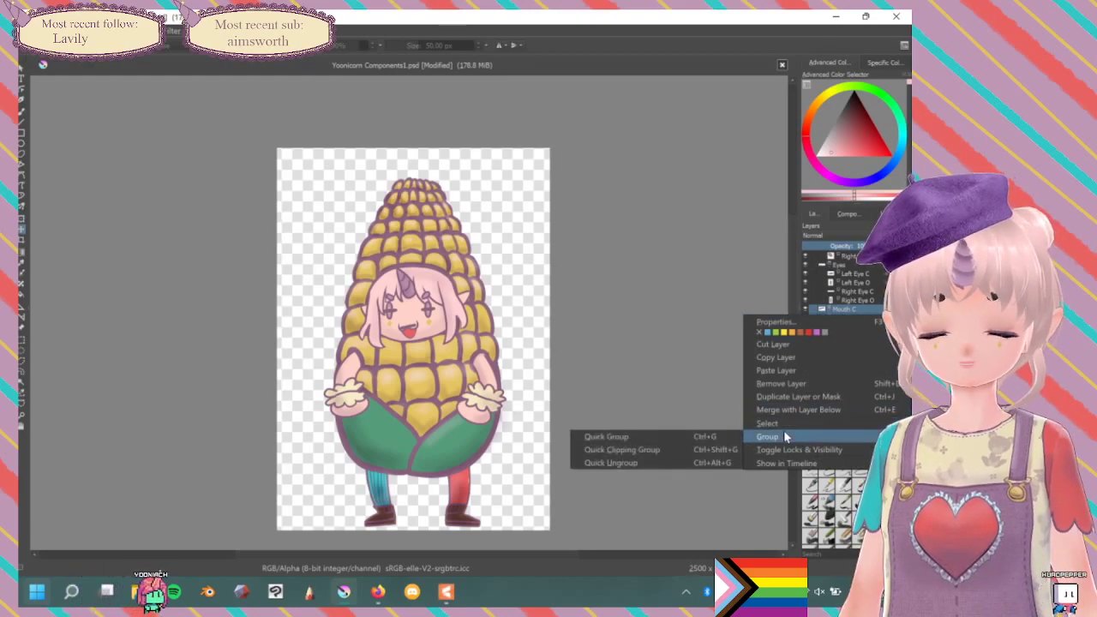
{"action": "left_click", "coordinate": [620, 437]}
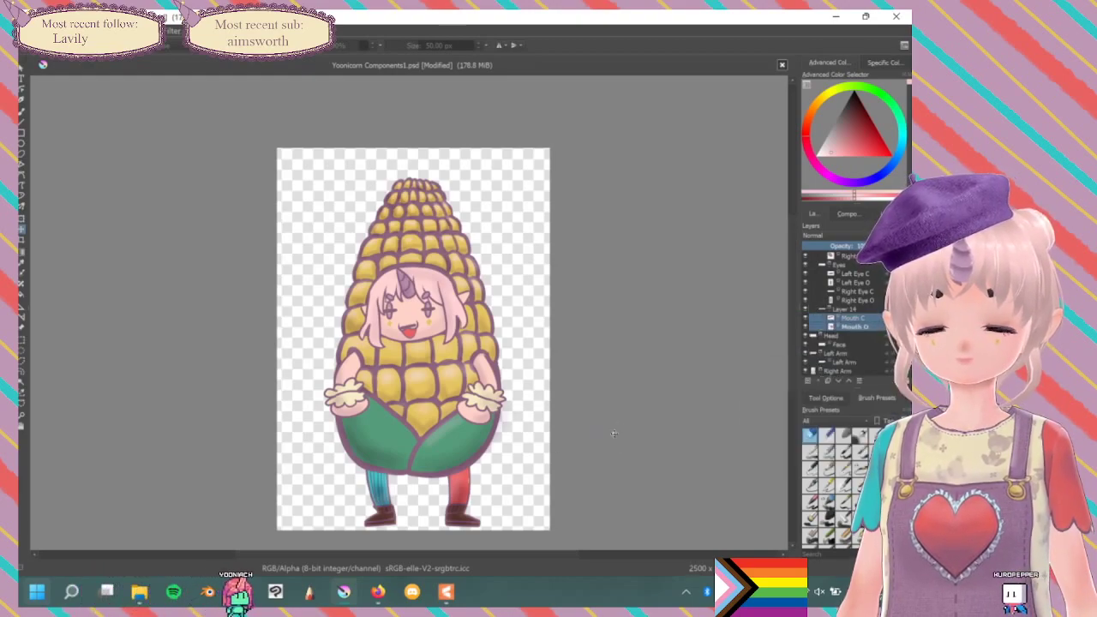
{"action": "double_click", "coordinate": [844, 309]}
{"action": "type", "text": "Mouth"}
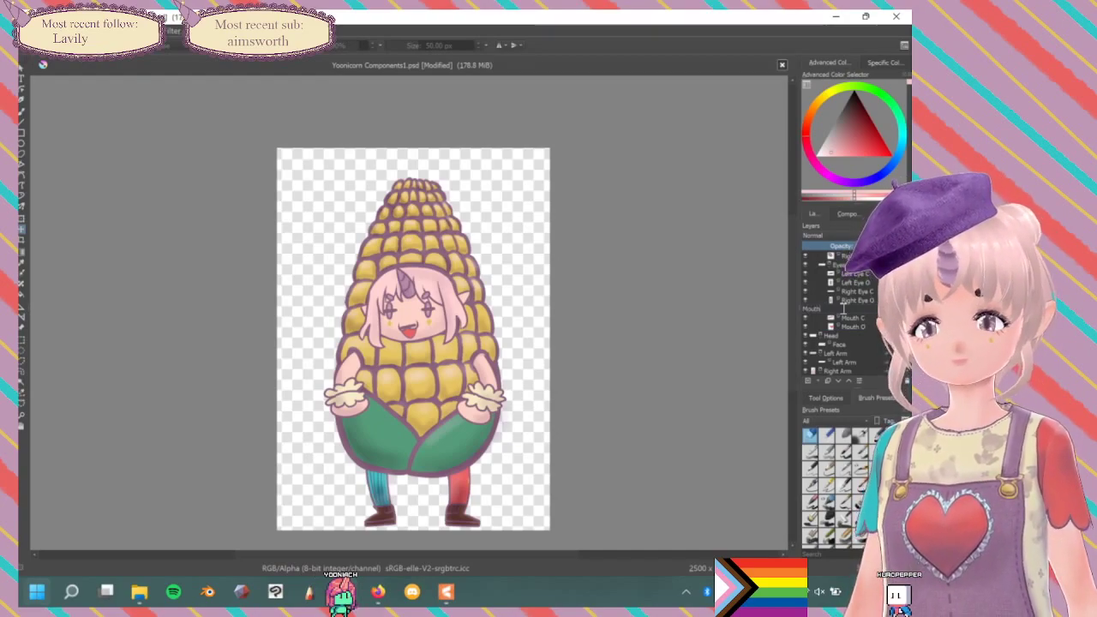
{"action": "key", "text": "Return"}
{"action": "scroll", "coordinate": [844, 313], "scroll_direction": "up", "scroll_amount": 1}
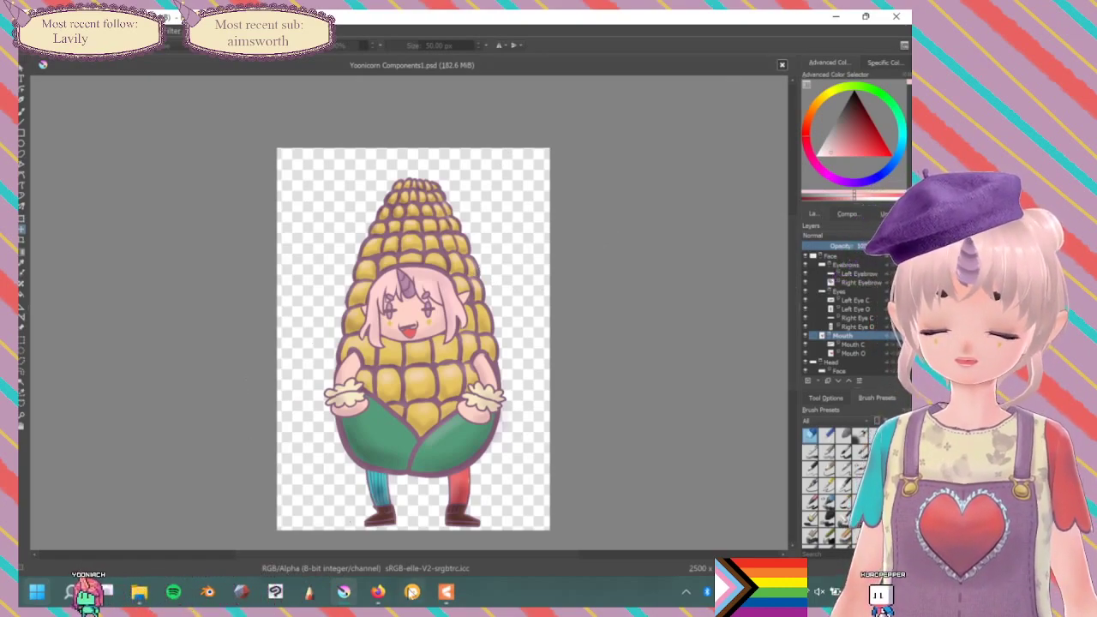
Switch to File Explorer and look through the Models and model layers etc folders in Yoonia stuff for the Yoonicorn PSD.
{"action": "left_click", "coordinate": [447, 593]}
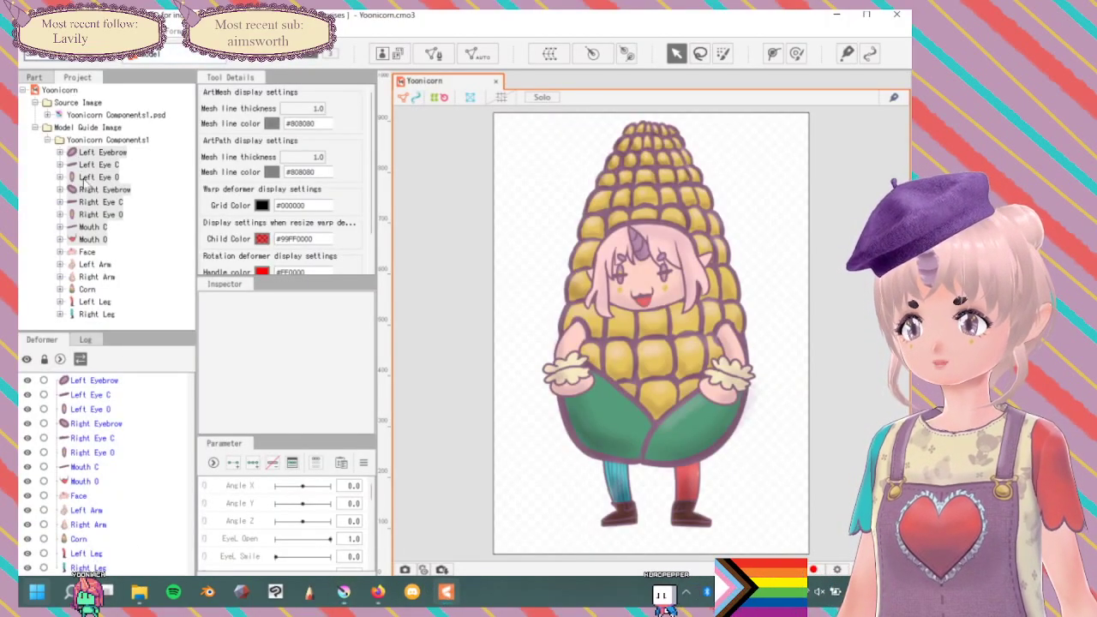
{"action": "left_click", "coordinate": [138, 592]}
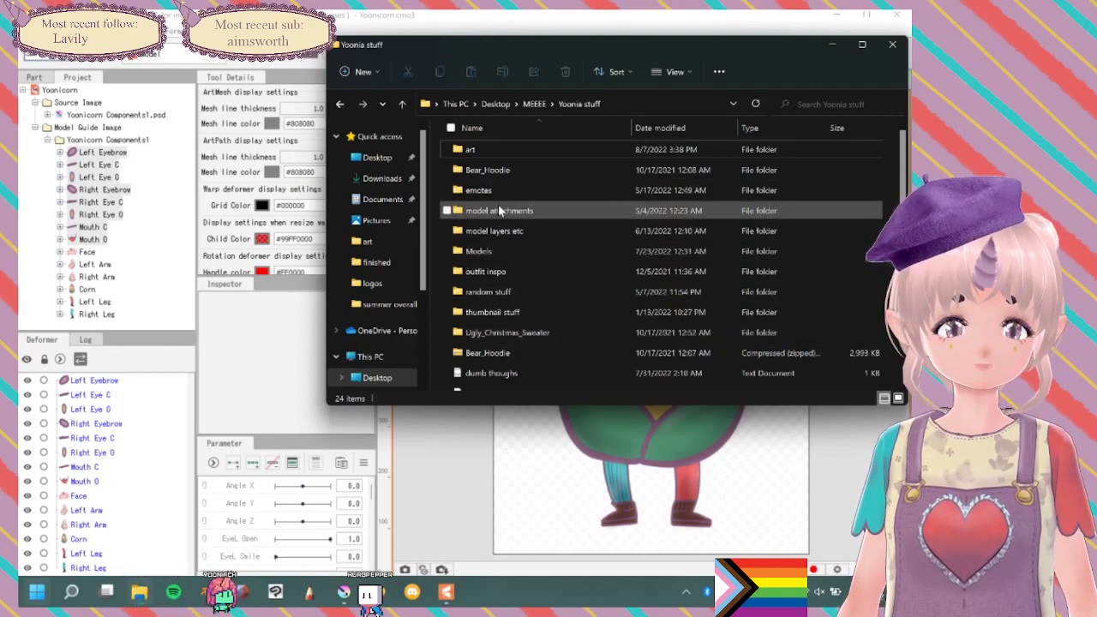
{"action": "double_click", "coordinate": [488, 252]}
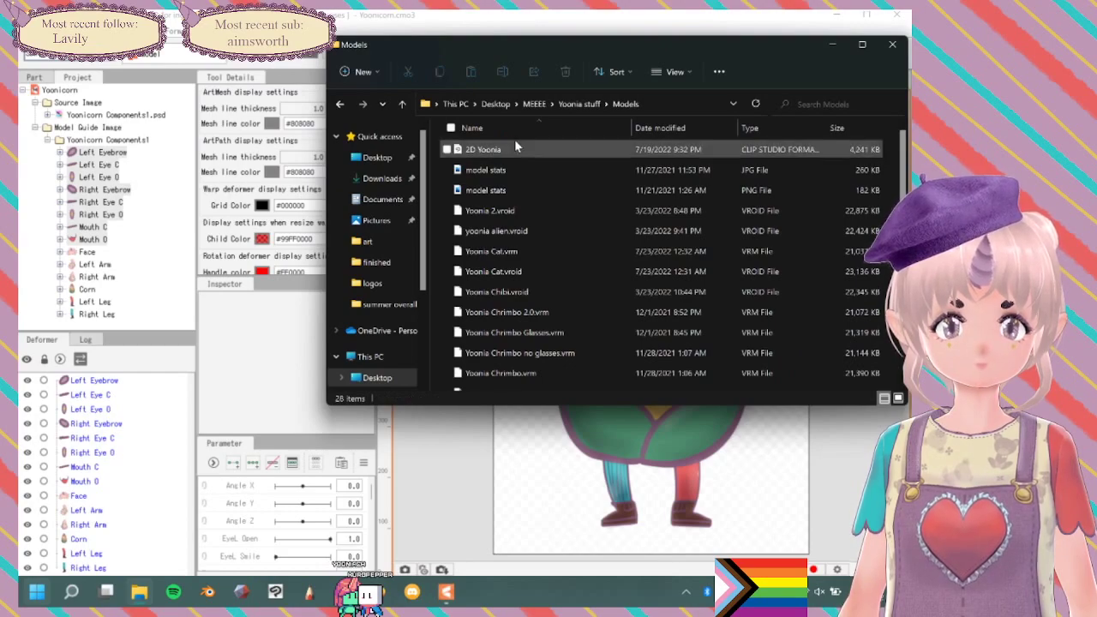
{"action": "scroll", "coordinate": [480, 236], "scroll_direction": "down", "scroll_amount": 5}
{"action": "scroll", "coordinate": [505, 212], "scroll_direction": "up", "scroll_amount": 3}
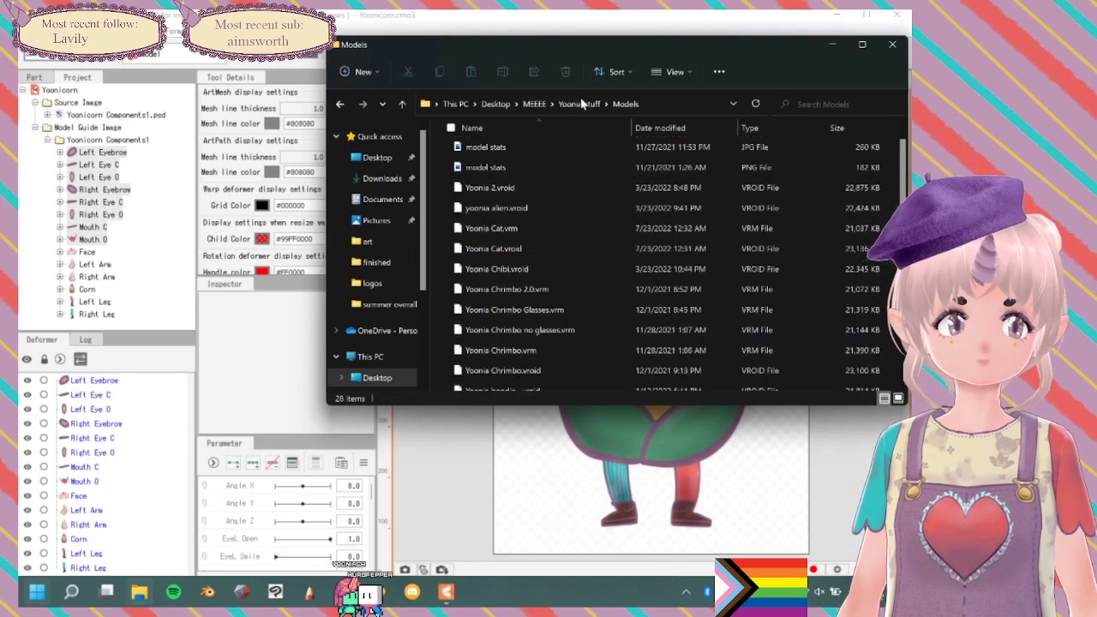
{"action": "left_click", "coordinate": [579, 104]}
{"action": "double_click", "coordinate": [506, 234]}
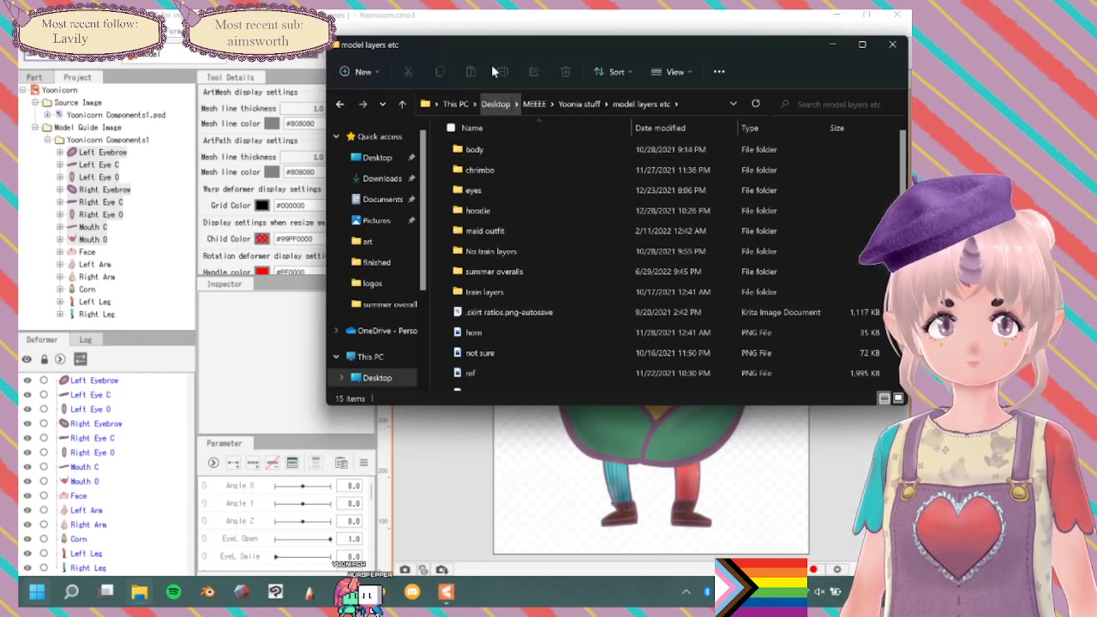
{"action": "left_click", "coordinate": [574, 104]}
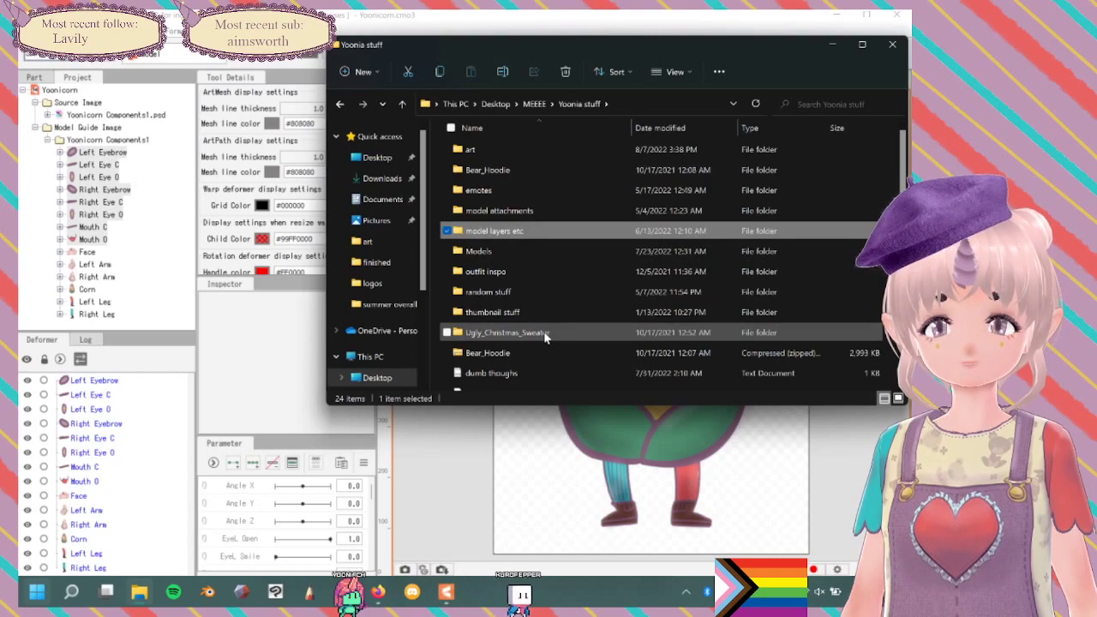
Open the 2d bitz folder inside the art folder of Yoonia stuff.
{"action": "left_click", "coordinate": [500, 151]}
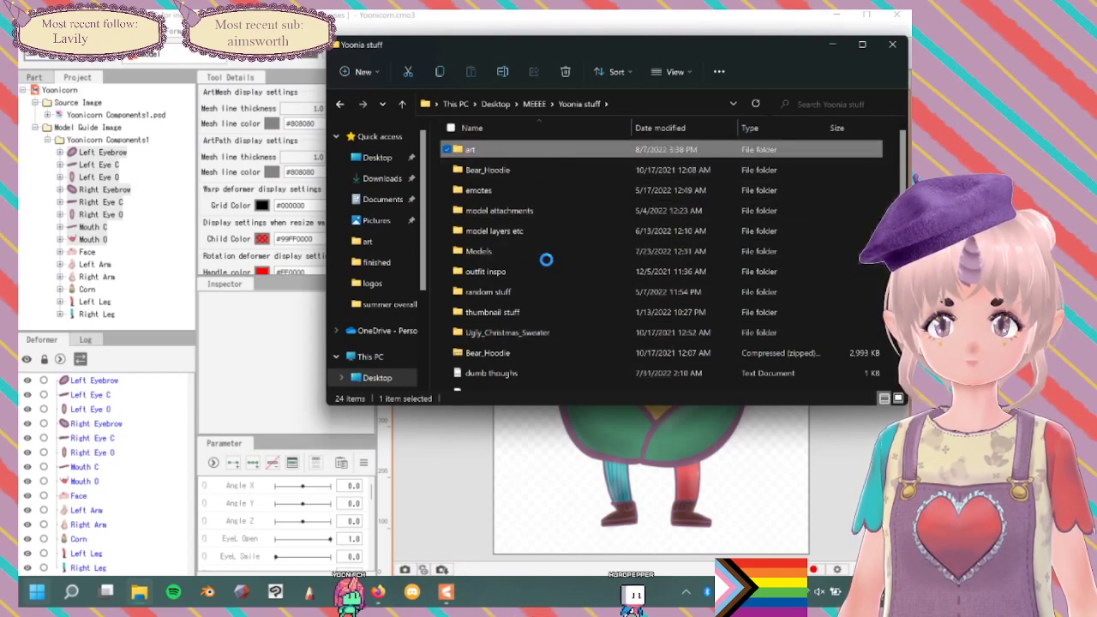
{"action": "key", "text": "Return"}
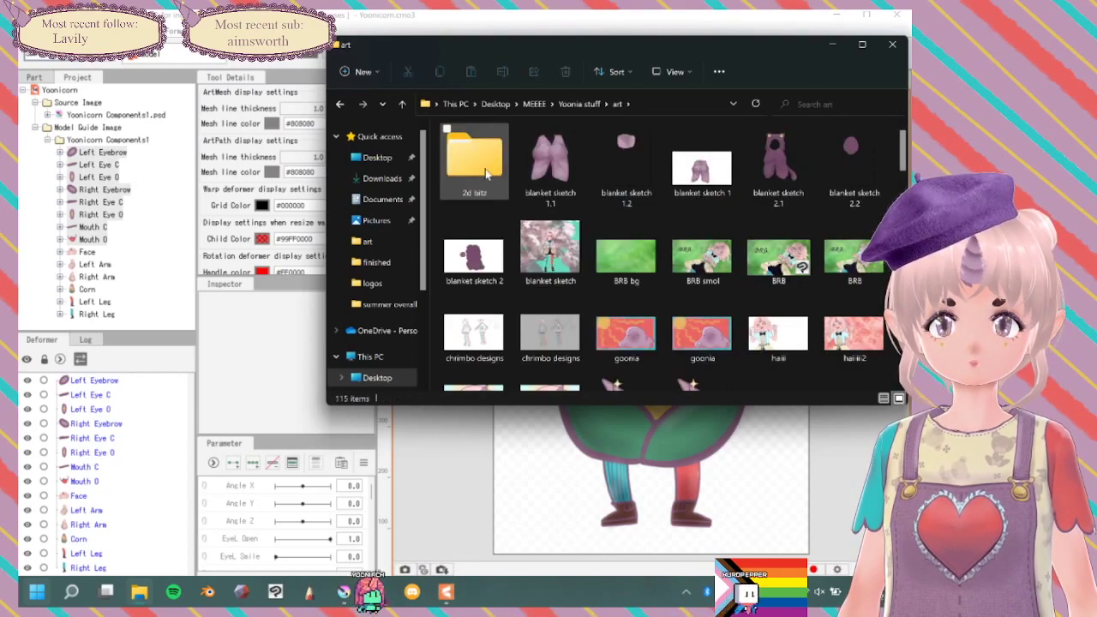
{"action": "key", "text": "Return"}
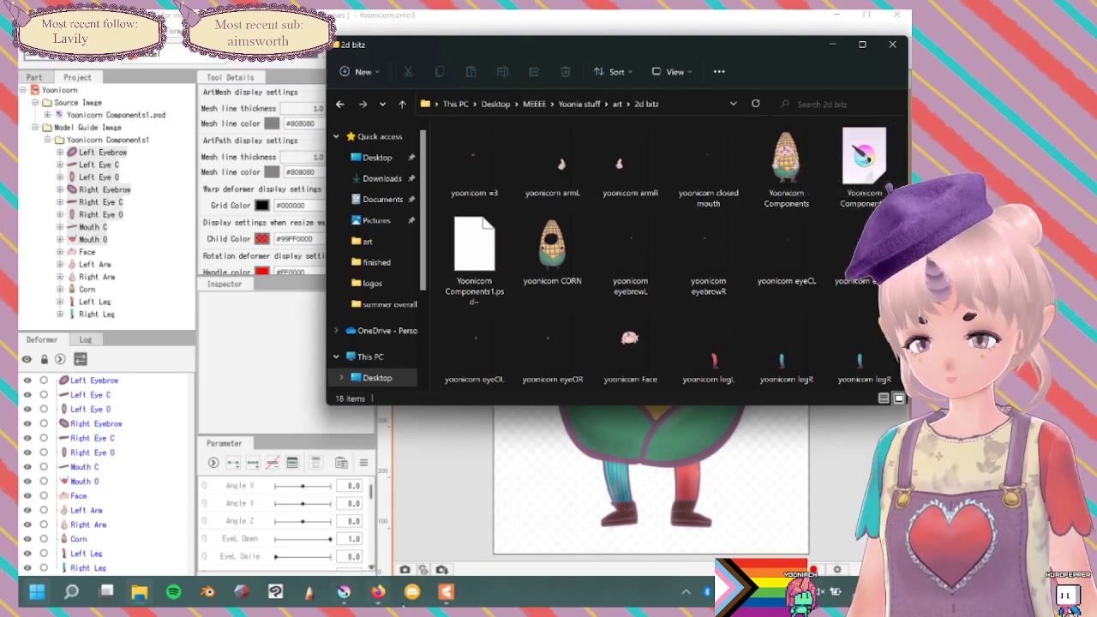
Switch to Krita and export the document as the Photoshop image Yoonicorn Components1, replacing the existing file.
{"action": "left_click", "coordinate": [345, 600]}
{"action": "left_click", "coordinate": [30, 31]}
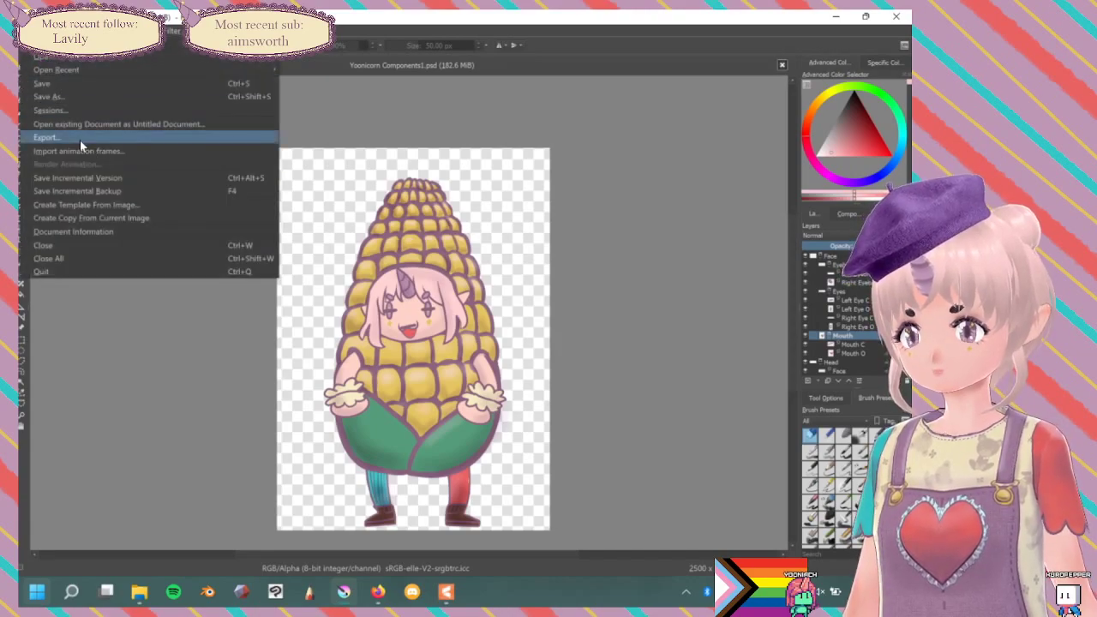
{"action": "left_click", "coordinate": [80, 142]}
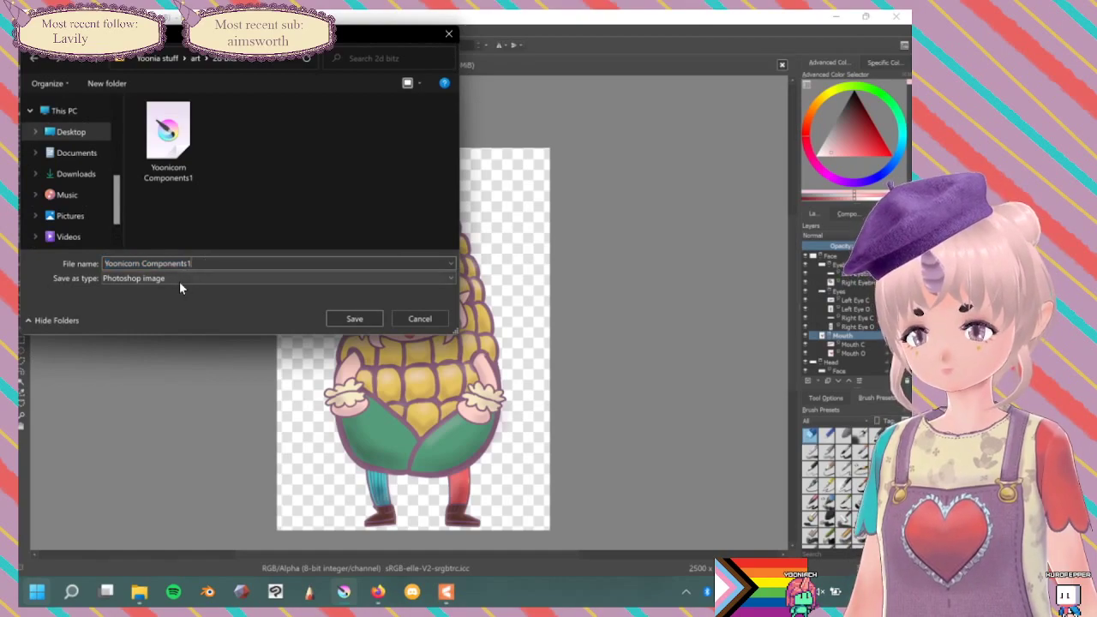
{"action": "left_click", "coordinate": [349, 318]}
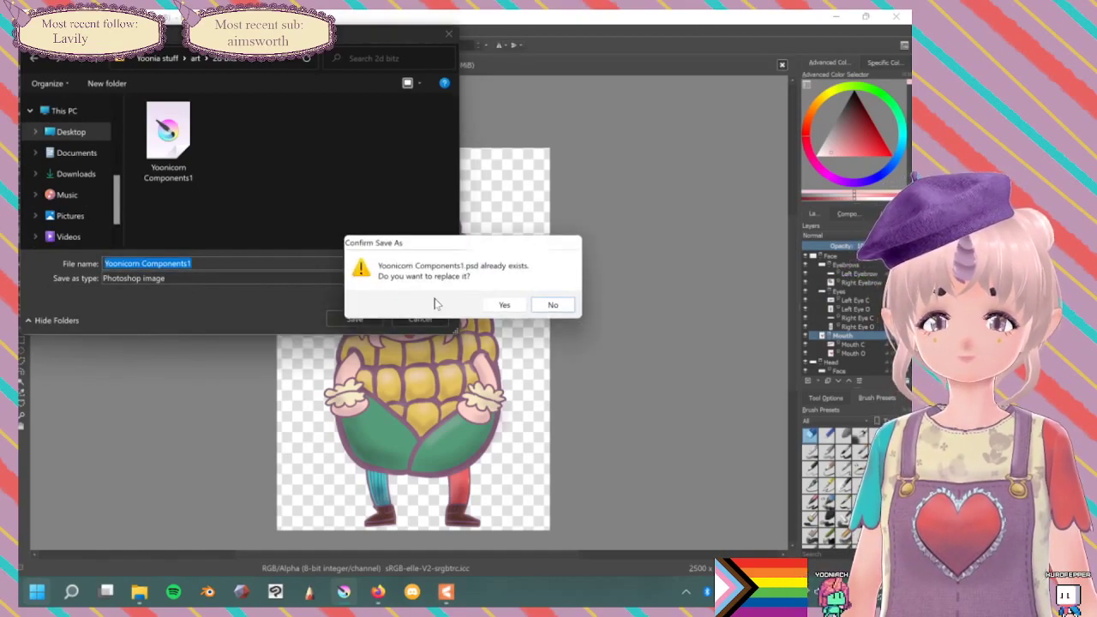
{"action": "left_click", "coordinate": [506, 306]}
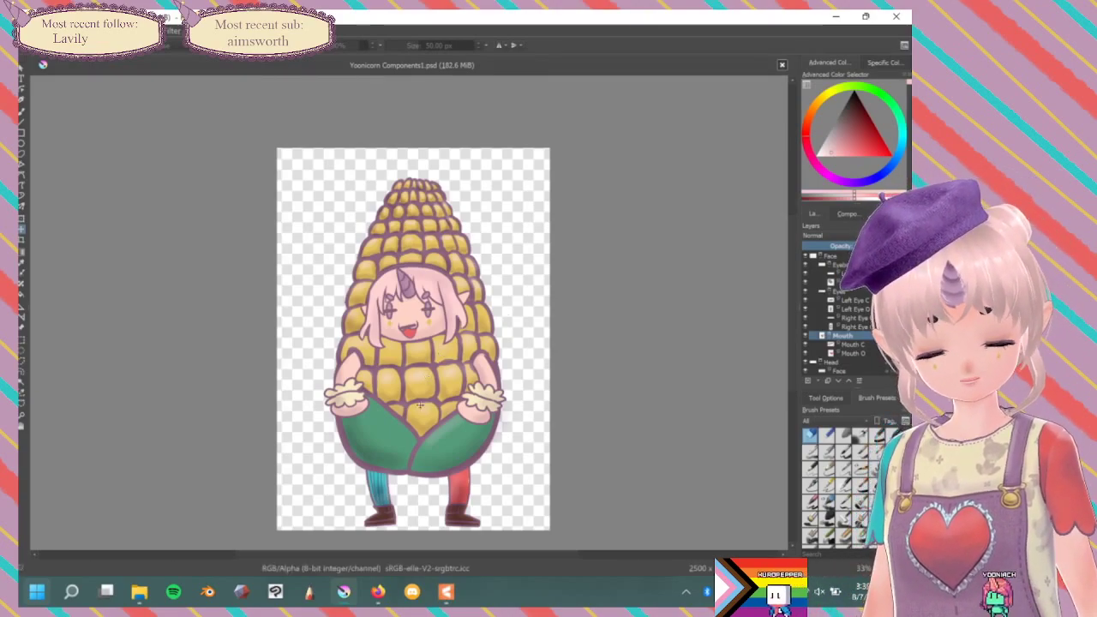
Bring the Yoonicorn Components1 PSD from File Explorer into Live2D Cubism Editor and create a new model with it.
{"action": "left_click", "coordinate": [139, 592]}
{"action": "left_click", "coordinate": [447, 592]}
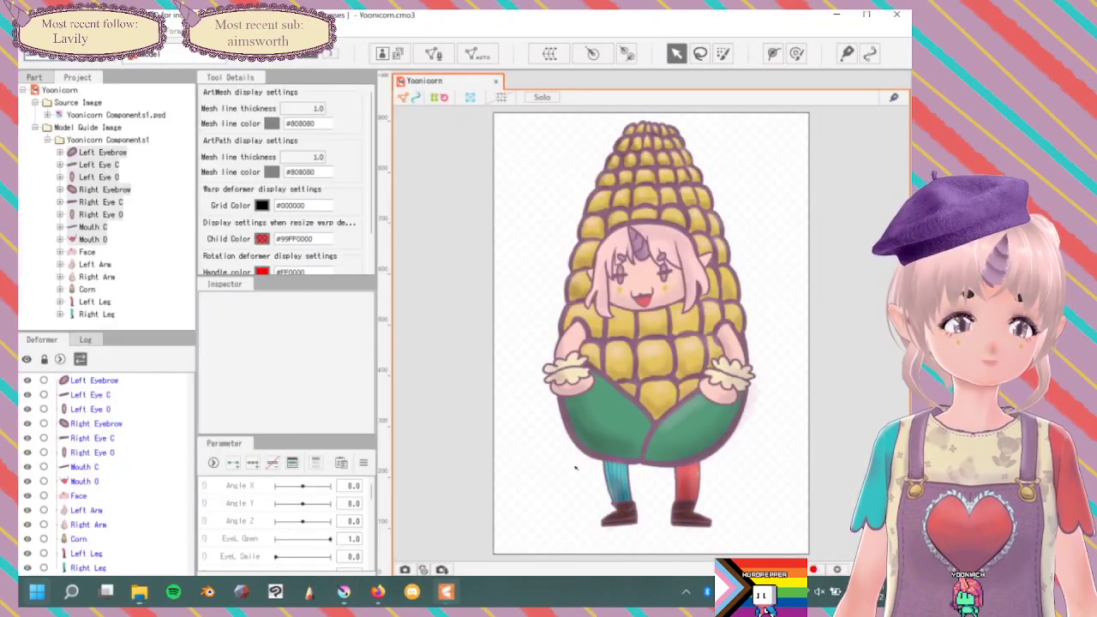
{"action": "left_click", "coordinate": [139, 592]}
{"action": "left_click_drag", "start_coordinate": [863, 165], "coordinate": [545, 517]}
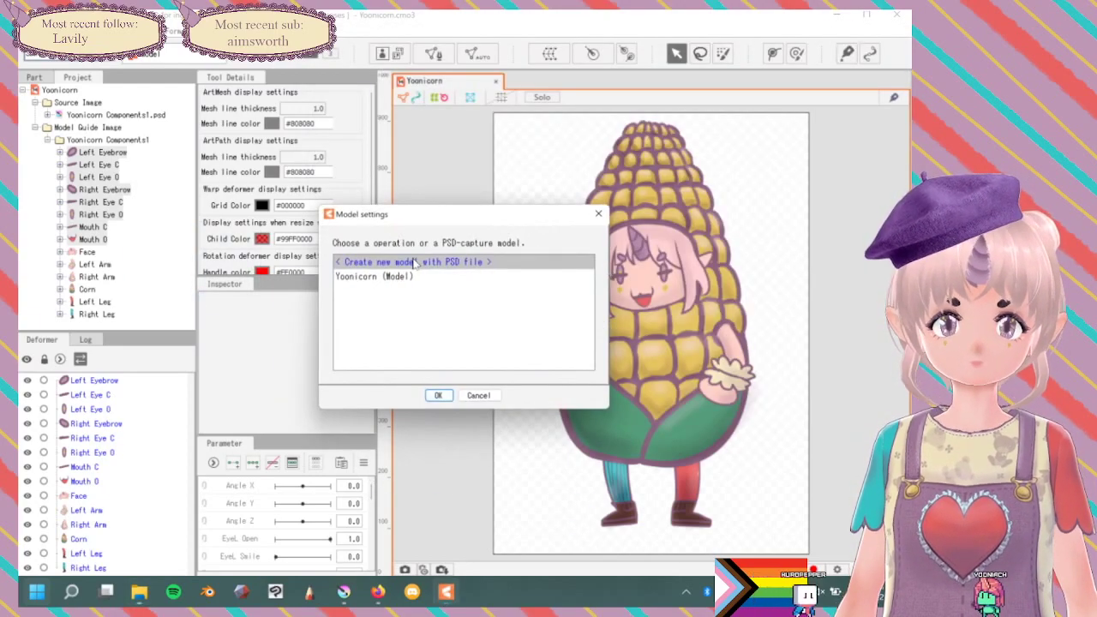
{"action": "left_click", "coordinate": [435, 395]}
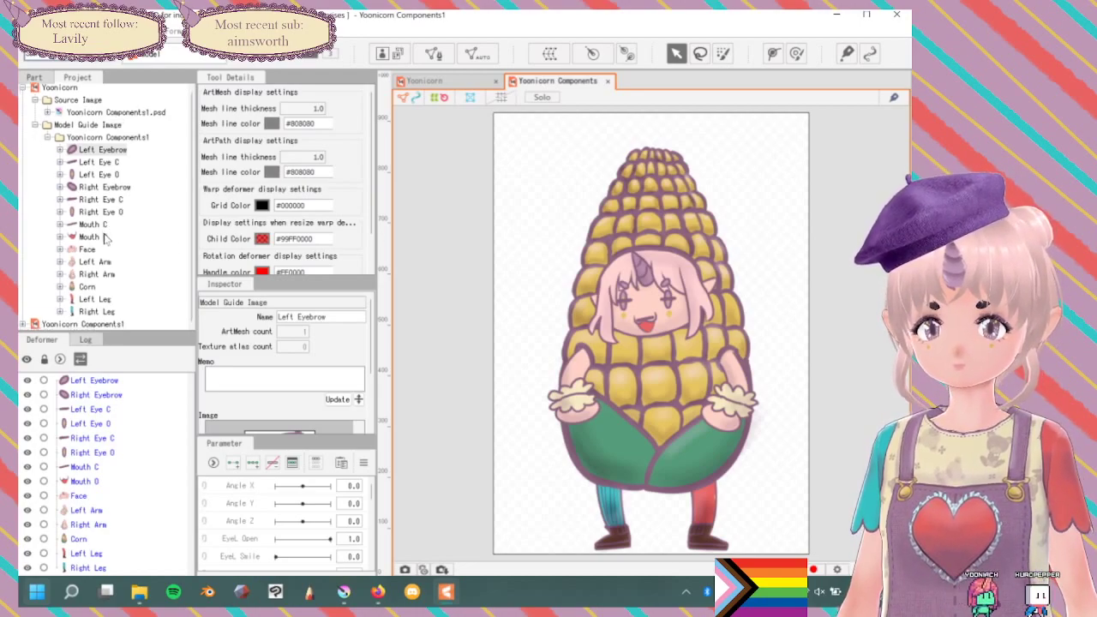
Collapse the source and guide image folders of the Yoonicorn model and expand those of Yoonicorn Components1.
{"action": "scroll", "coordinate": [105, 234], "scroll_direction": "down", "scroll_amount": 1}
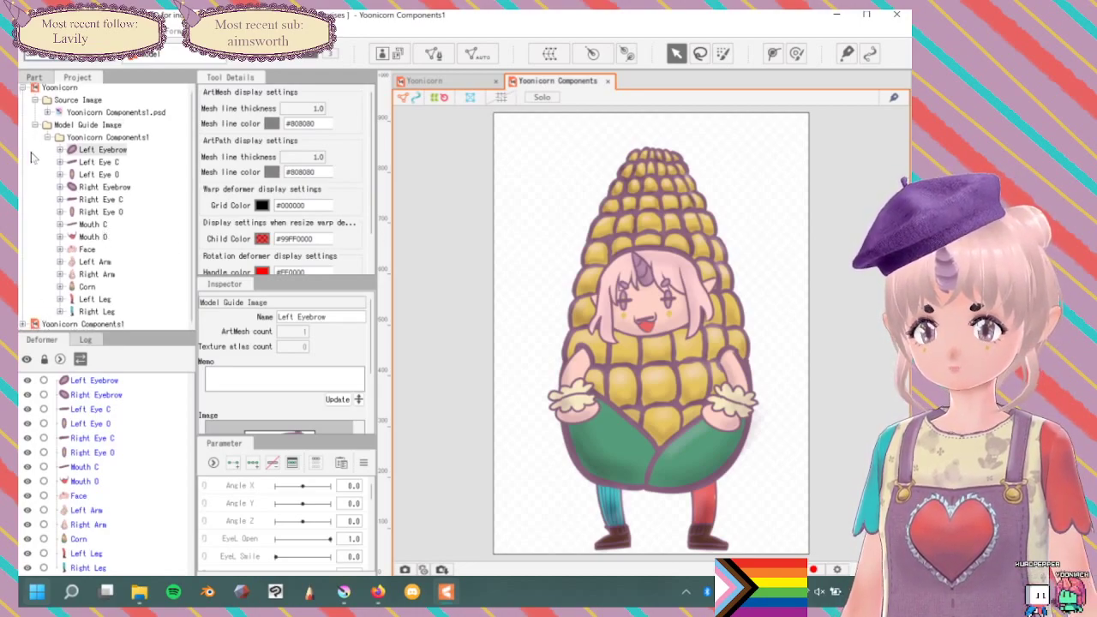
{"action": "left_click", "coordinate": [35, 101]}
{"action": "left_click", "coordinate": [36, 114]}
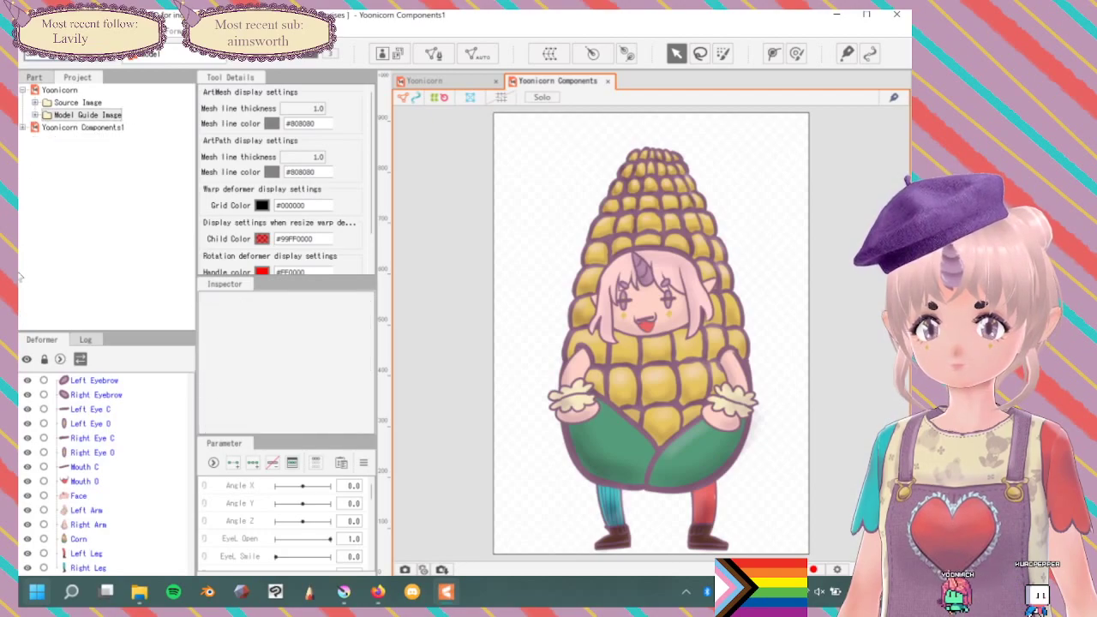
{"action": "left_click", "coordinate": [67, 139]}
{"action": "left_click", "coordinate": [74, 154]}
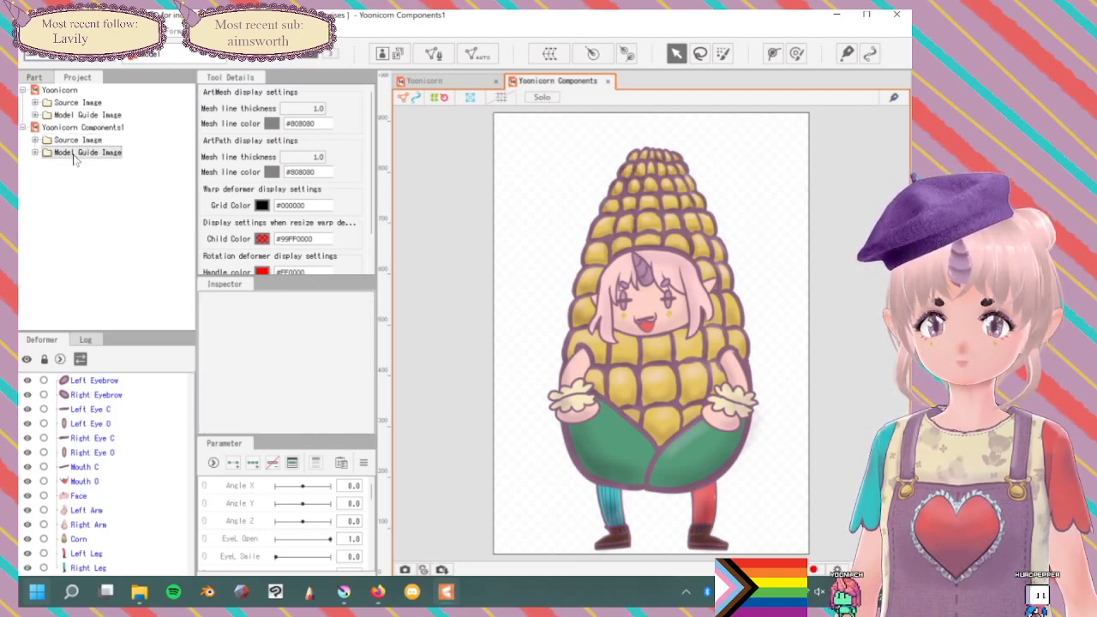
{"action": "left_click", "coordinate": [35, 140]}
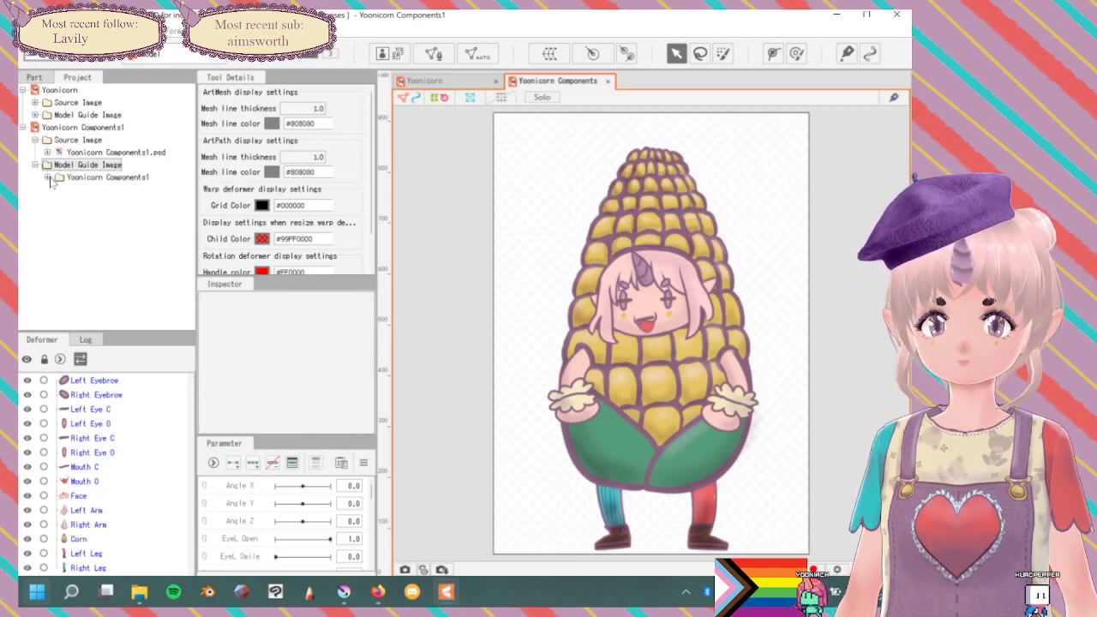
{"action": "left_click", "coordinate": [47, 178]}
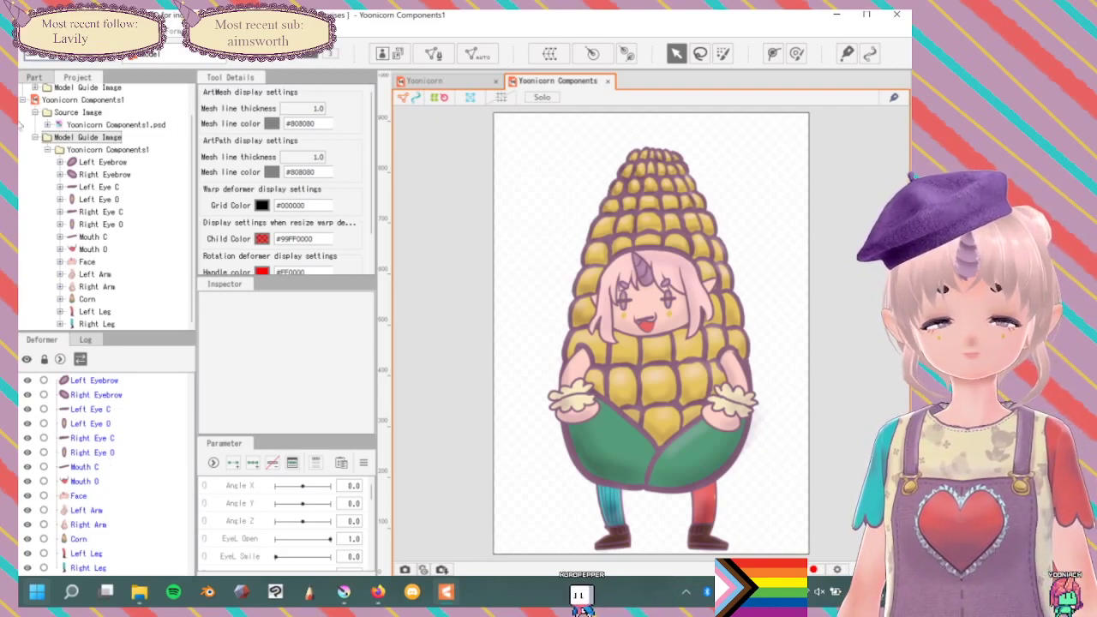
Expand the Yoonicorn model's guide images and compare their layer order with that of Yoonicorn Components1.
{"action": "scroll", "coordinate": [68, 129], "scroll_direction": "up", "scroll_amount": 1}
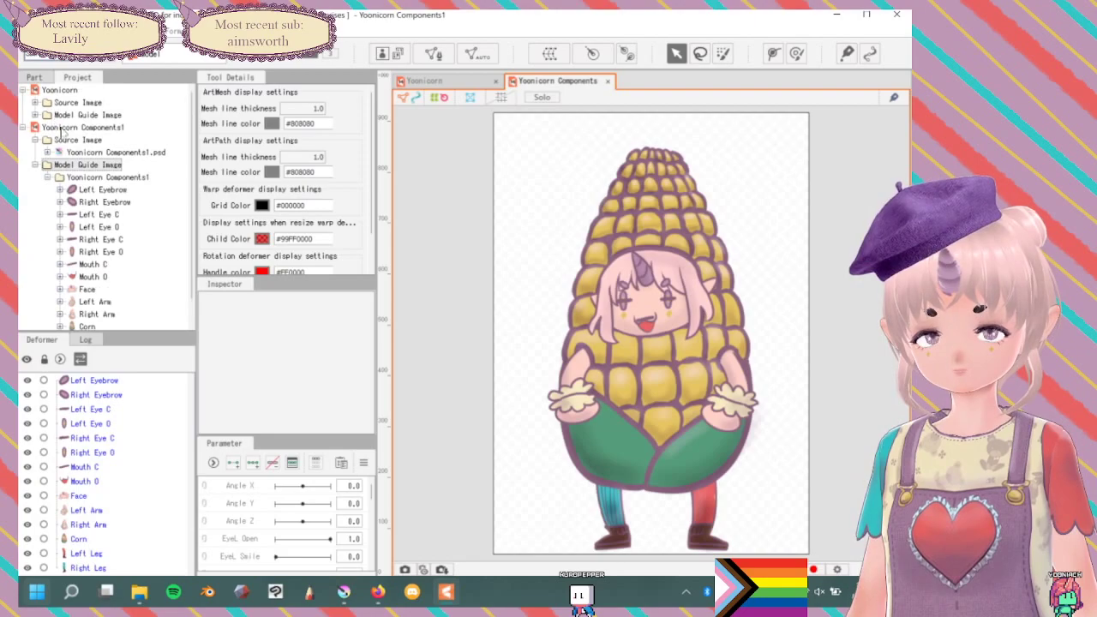
{"action": "left_click", "coordinate": [83, 127]}
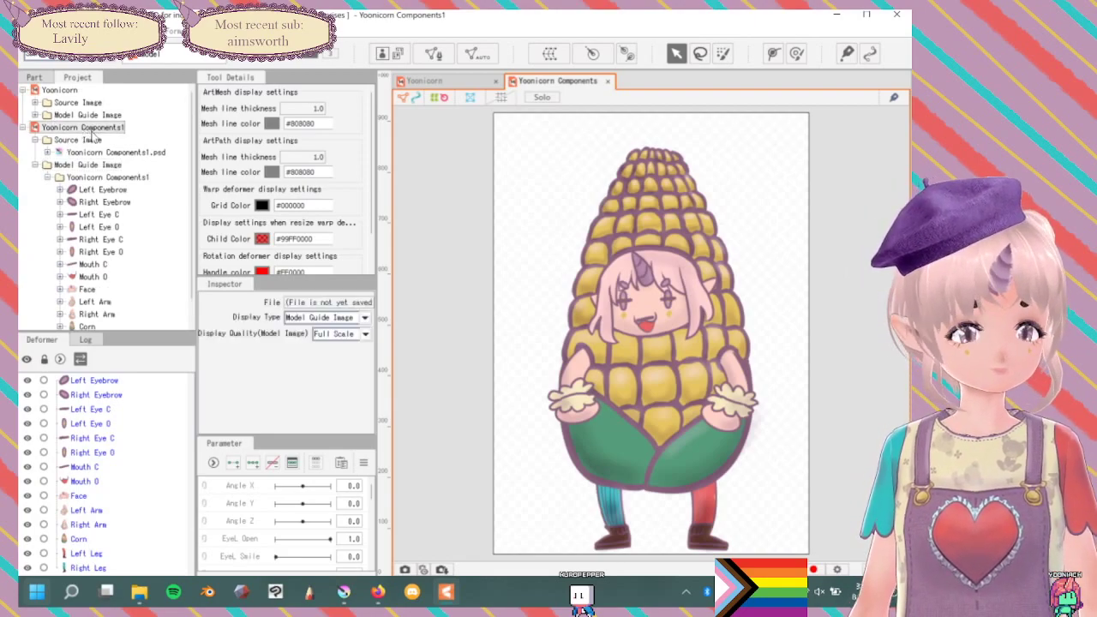
{"action": "left_click", "coordinate": [91, 132]}
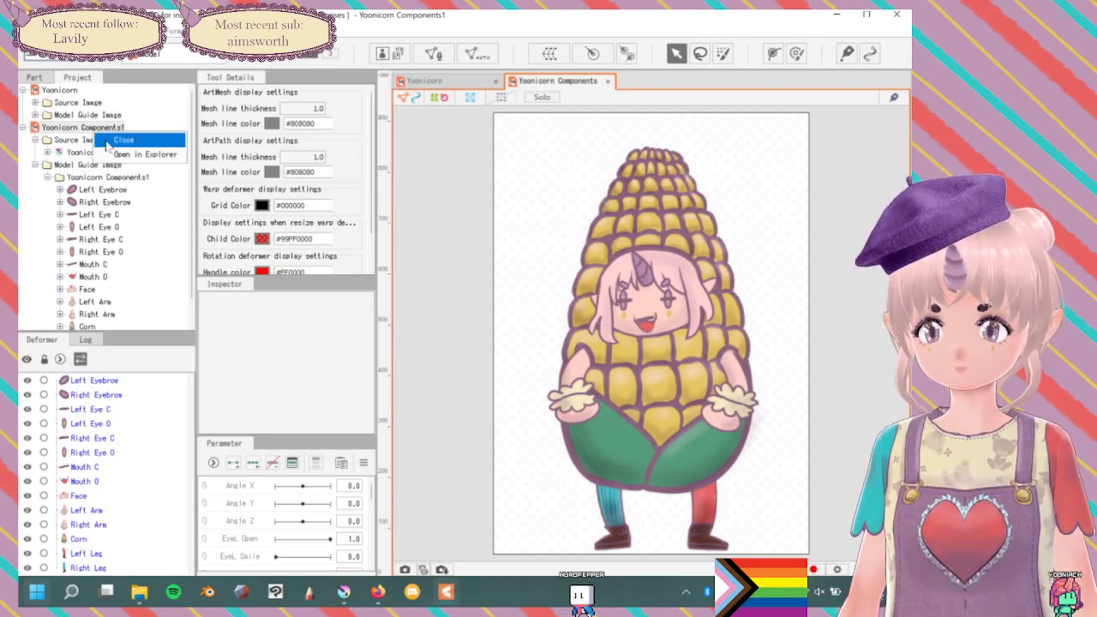
{"action": "left_click", "coordinate": [63, 91]}
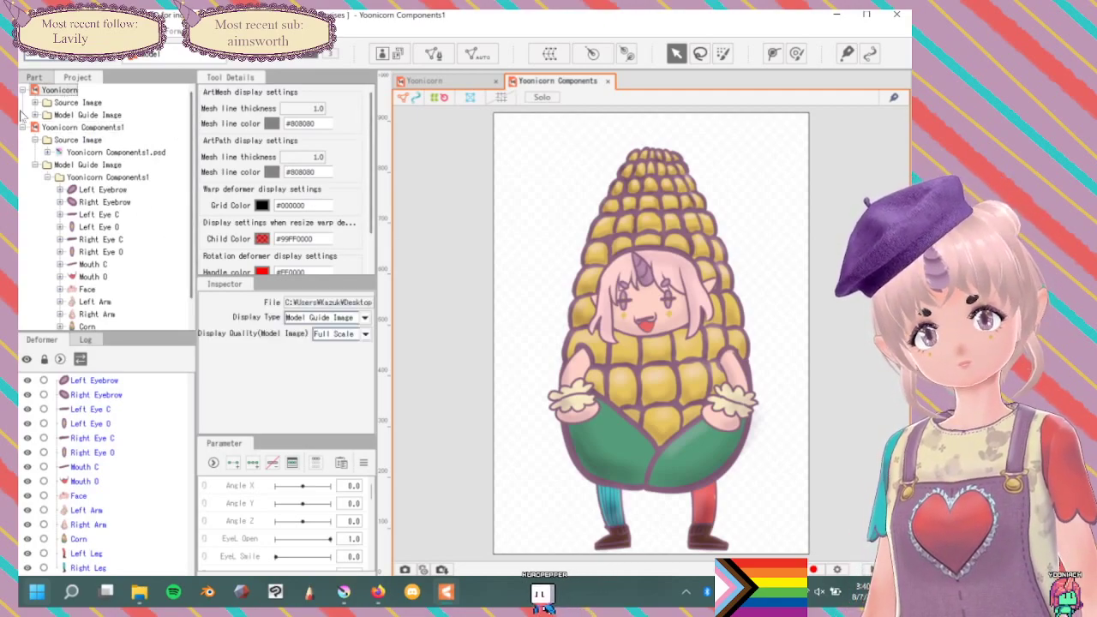
{"action": "left_click", "coordinate": [73, 115]}
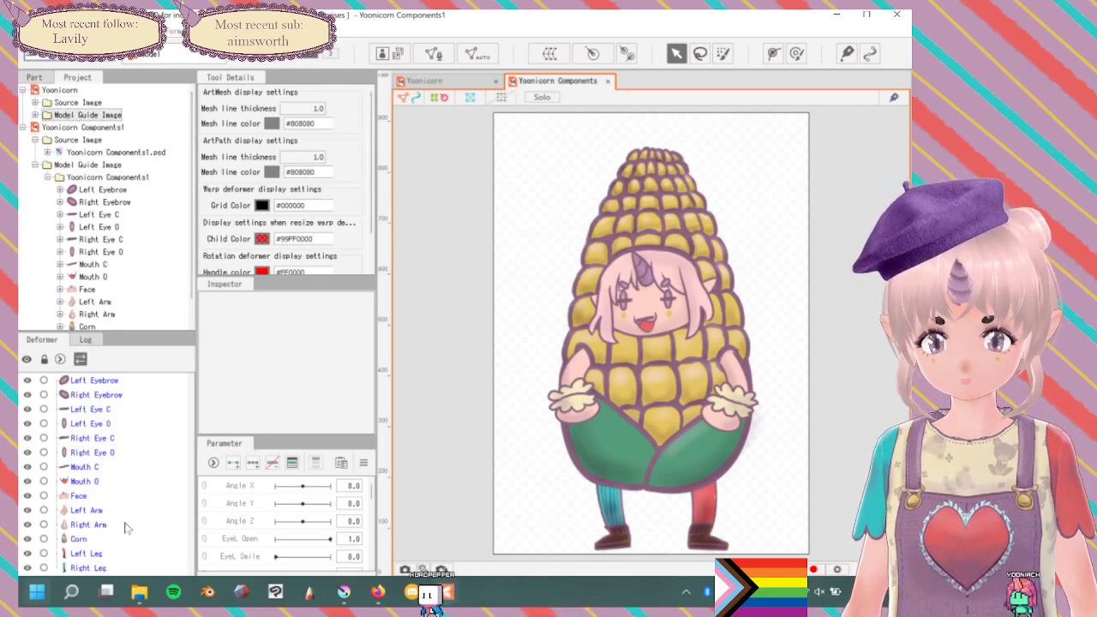
{"action": "left_click", "coordinate": [36, 115]}
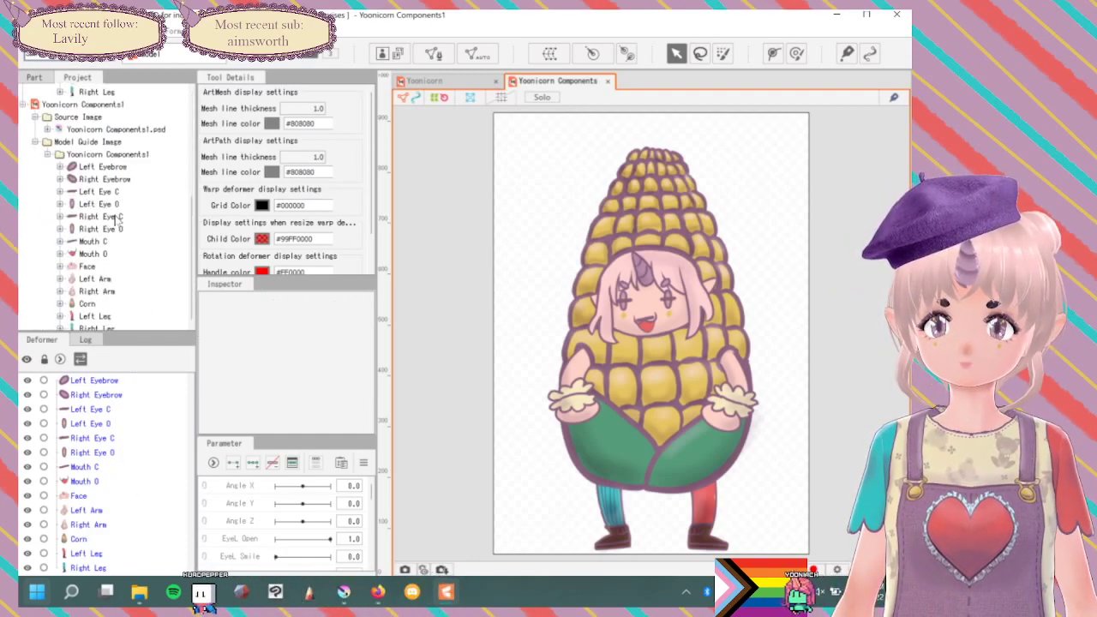
{"action": "scroll", "coordinate": [114, 225], "scroll_direction": "down", "scroll_amount": 3}
{"action": "scroll", "coordinate": [114, 225], "scroll_direction": "up", "scroll_amount": 3}
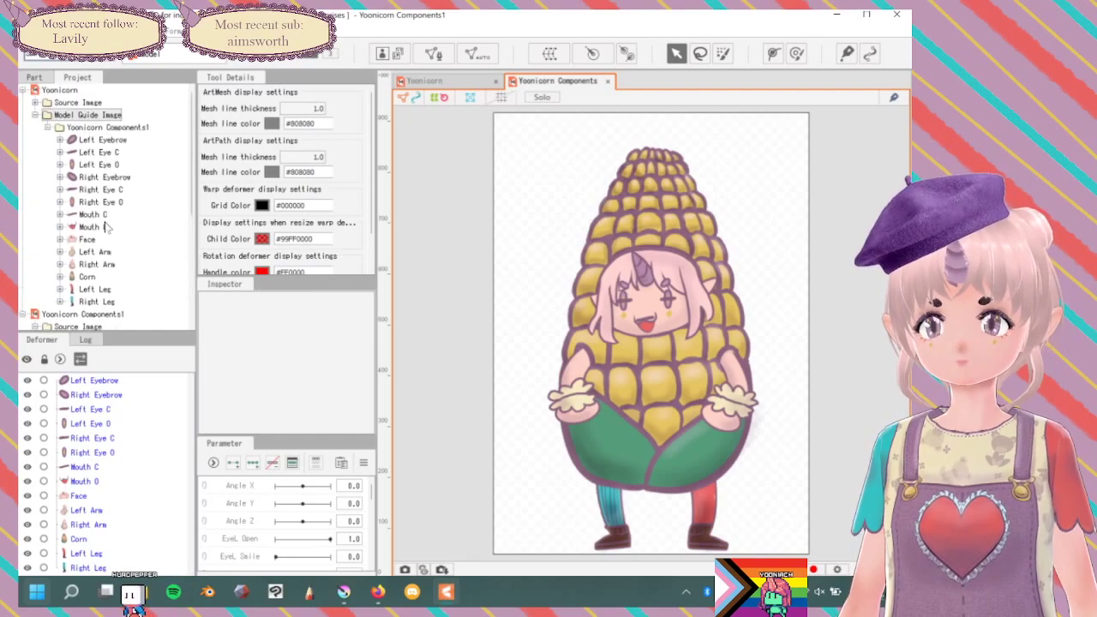
Display the part hierarchy of the Yoonicorn Components1 model in place of the project tree.
{"action": "left_click", "coordinate": [39, 78]}
{"action": "left_click", "coordinate": [75, 78]}
{"action": "left_click", "coordinate": [32, 79]}
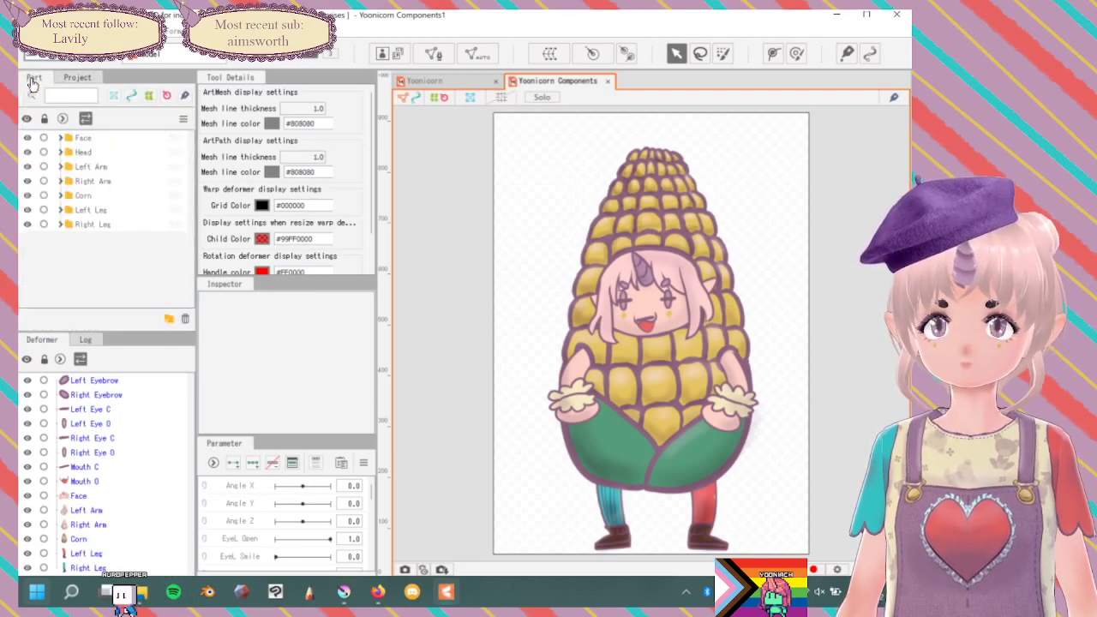
Expand the Face group in the part hierarchy, then browse the project tree with both Yoonicorn models.
{"action": "left_click", "coordinate": [61, 138]}
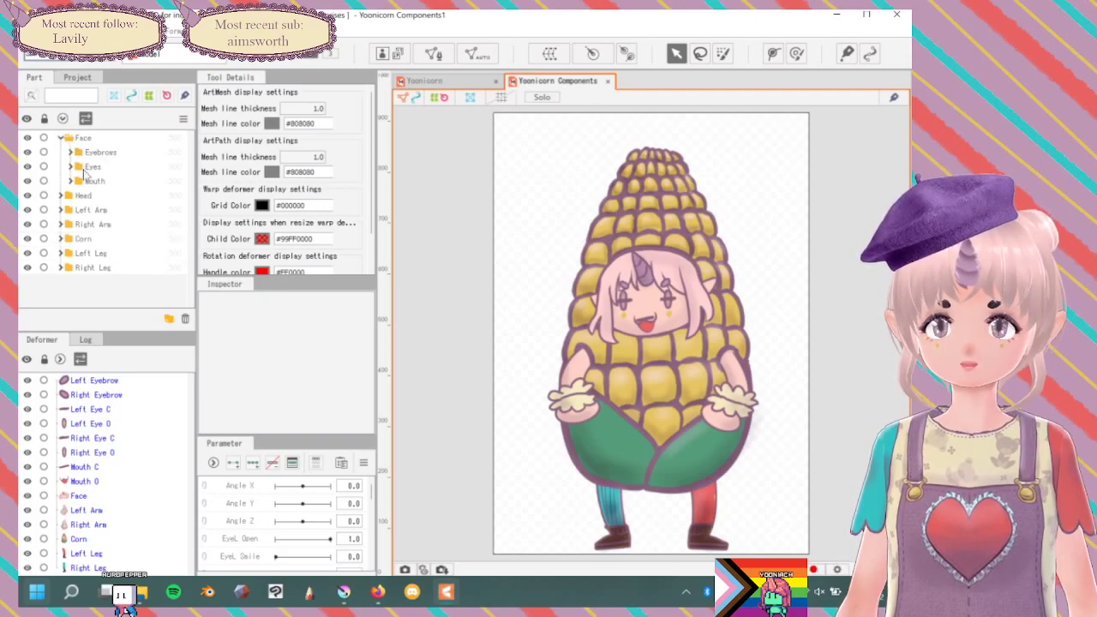
{"action": "left_click", "coordinate": [77, 79]}
{"action": "scroll", "coordinate": [89, 158], "scroll_direction": "down", "scroll_amount": 3}
{"action": "scroll", "coordinate": [90, 159], "scroll_direction": "up", "scroll_amount": 3}
{"action": "scroll", "coordinate": [89, 159], "scroll_direction": "down", "scroll_amount": 3}
{"action": "scroll", "coordinate": [89, 158], "scroll_direction": "up", "scroll_amount": 3}
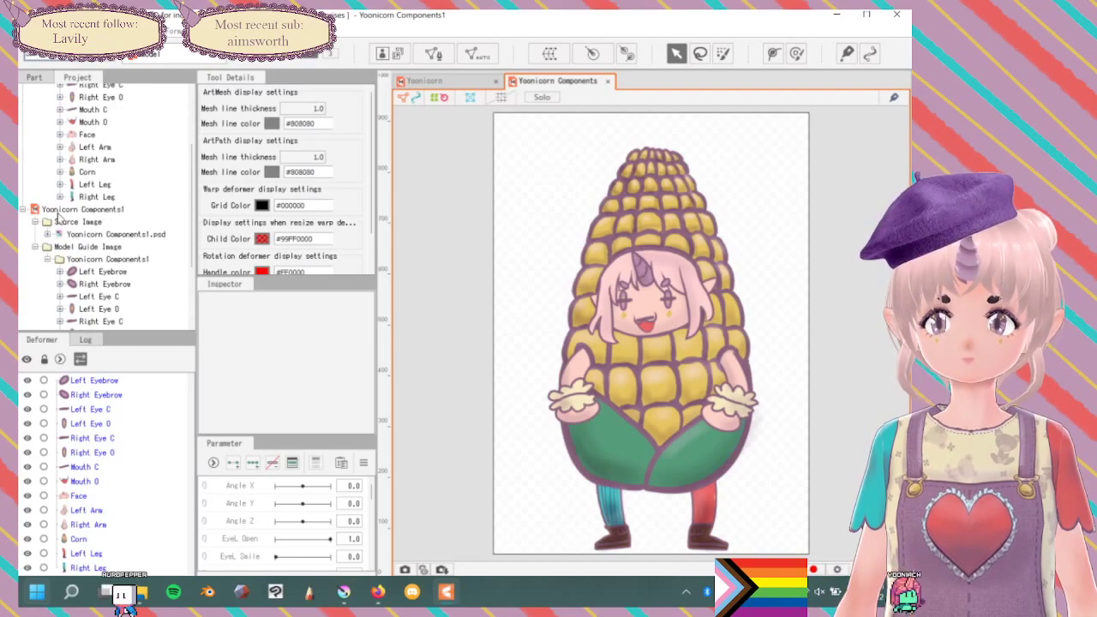
Save the Yoonicorn Components1 model as Yoonicorn.cmo3 in the Models folder, overwriting the existing file.
{"action": "left_click", "coordinate": [63, 210]}
{"action": "scroll", "coordinate": [72, 231], "scroll_direction": "up", "scroll_amount": 3}
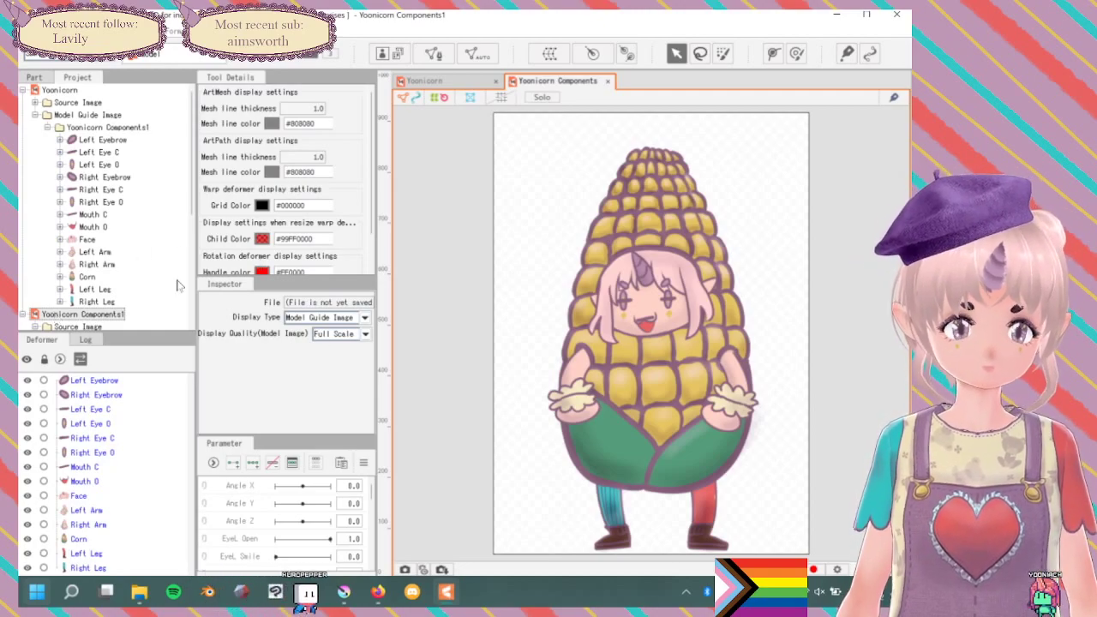
{"action": "left_click", "coordinate": [31, 31]}
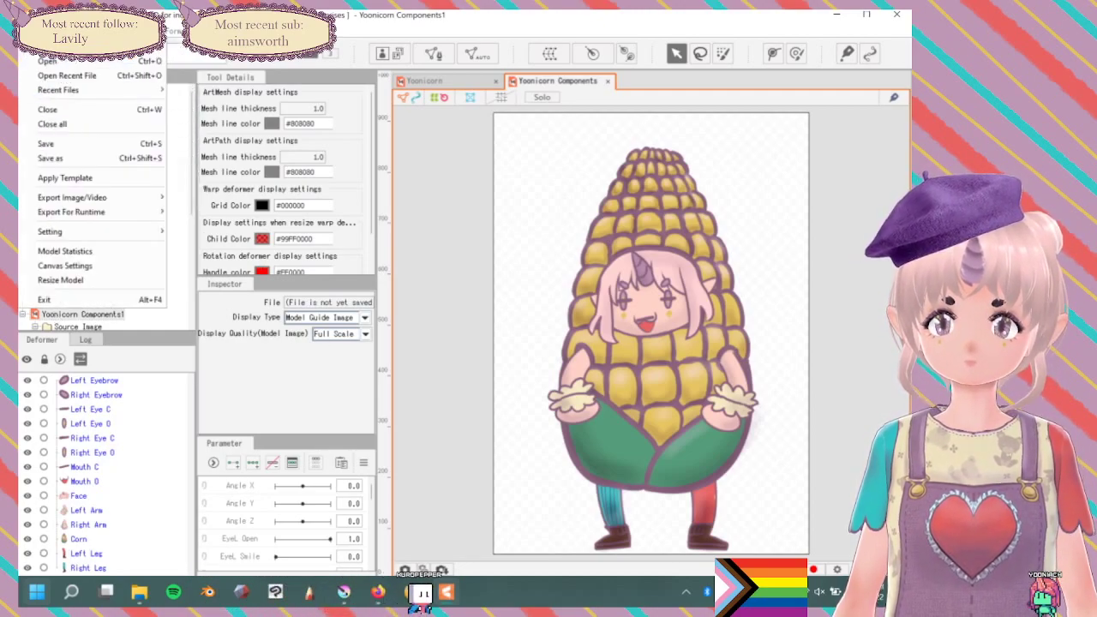
{"action": "left_click", "coordinate": [51, 158]}
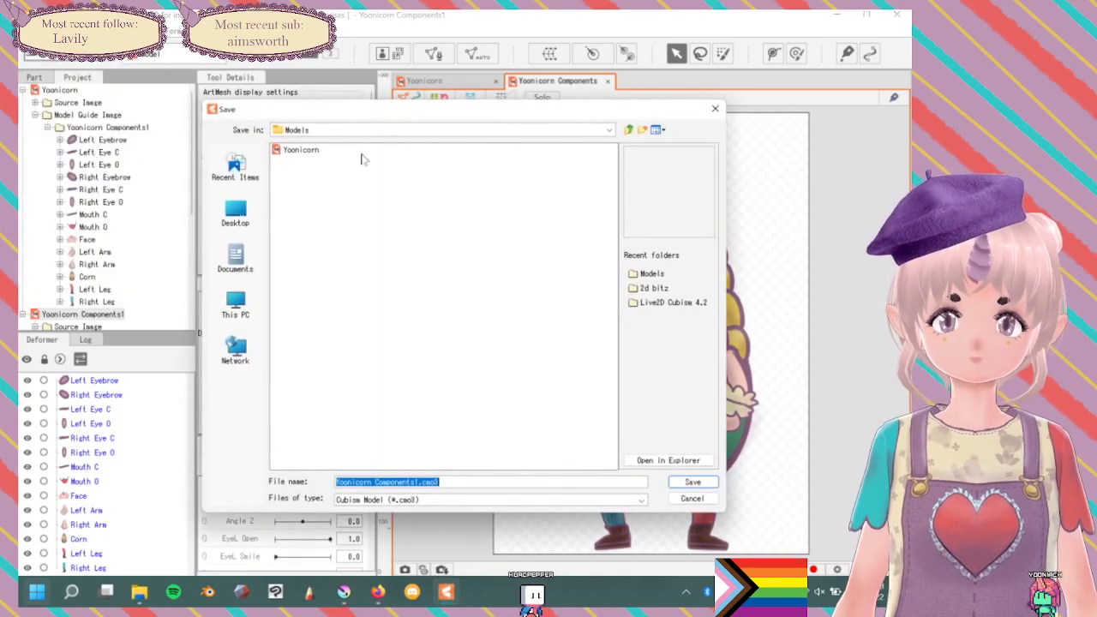
{"action": "left_click", "coordinate": [457, 481]}
{"action": "left_click_drag", "start_coordinate": [457, 481], "coordinate": [370, 482]}
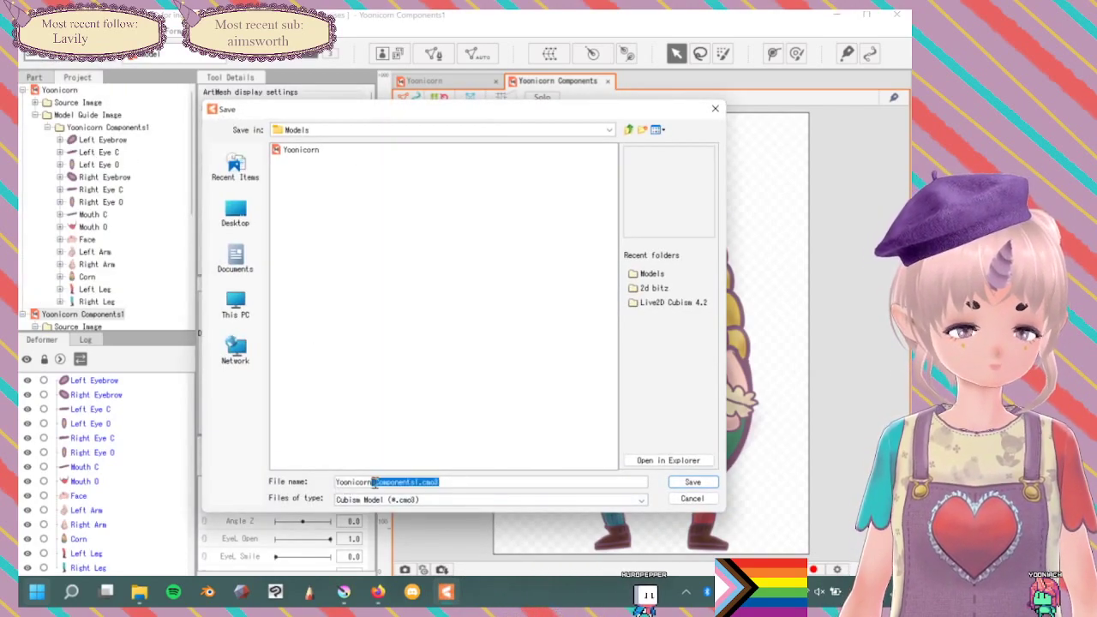
{"action": "key", "text": "BackSpace"}
{"action": "key", "text": "Return"}
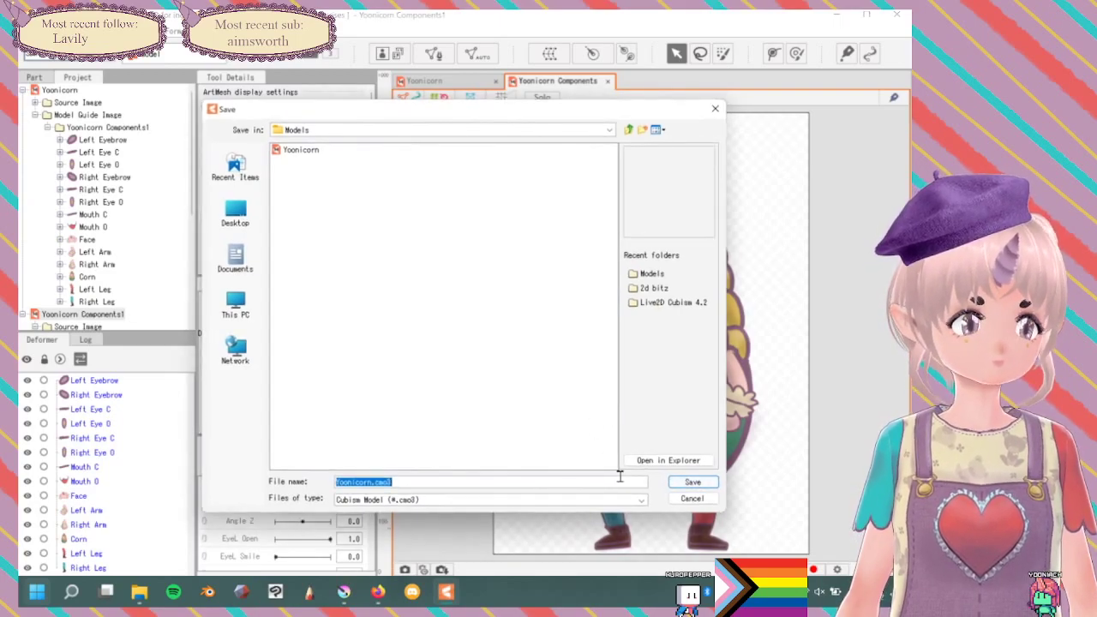
{"action": "left_click", "coordinate": [690, 483]}
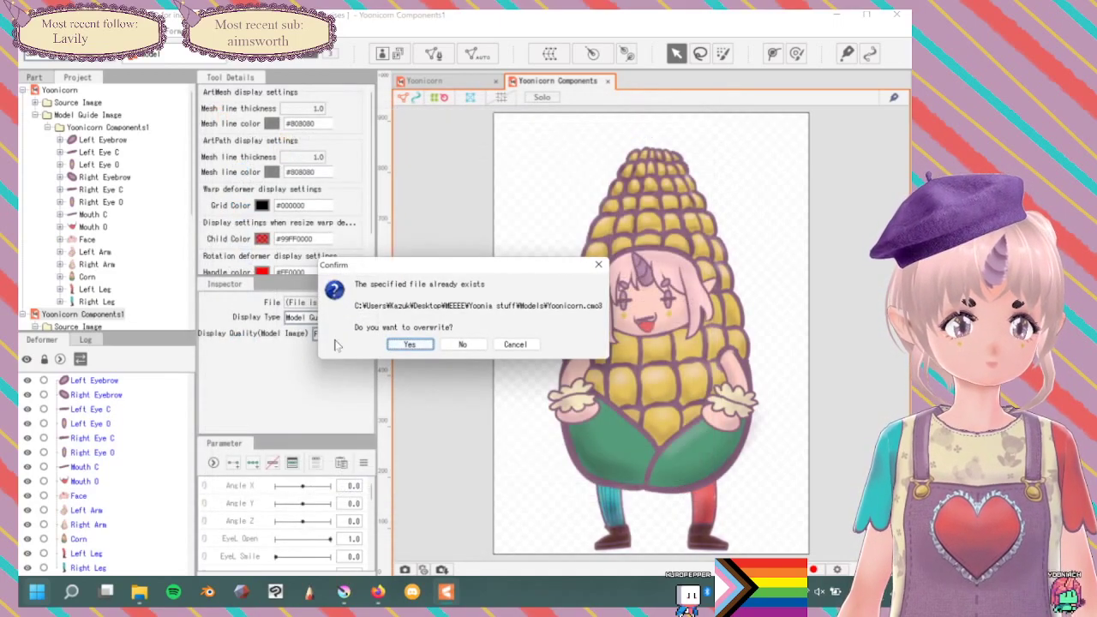
{"action": "left_click", "coordinate": [411, 345]}
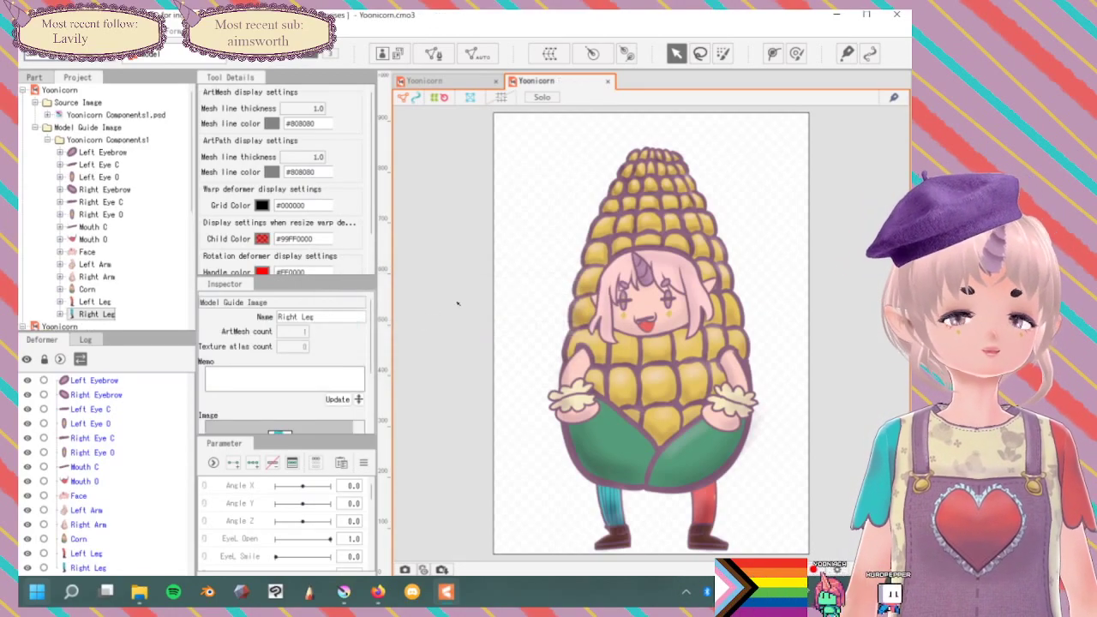
Close the older Yoonicorn model, the first one in the project tree.
{"action": "scroll", "coordinate": [81, 230], "scroll_direction": "down", "scroll_amount": 5}
{"action": "scroll", "coordinate": [90, 231], "scroll_direction": "up", "scroll_amount": 5}
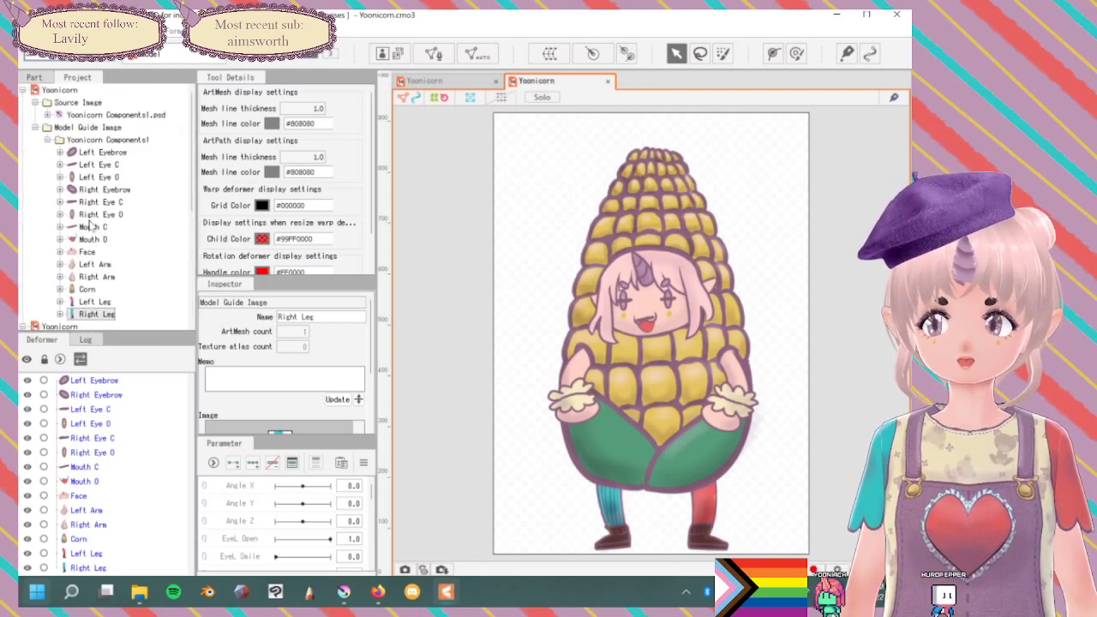
{"action": "left_click", "coordinate": [60, 95]}
{"action": "right_click", "coordinate": [62, 94]}
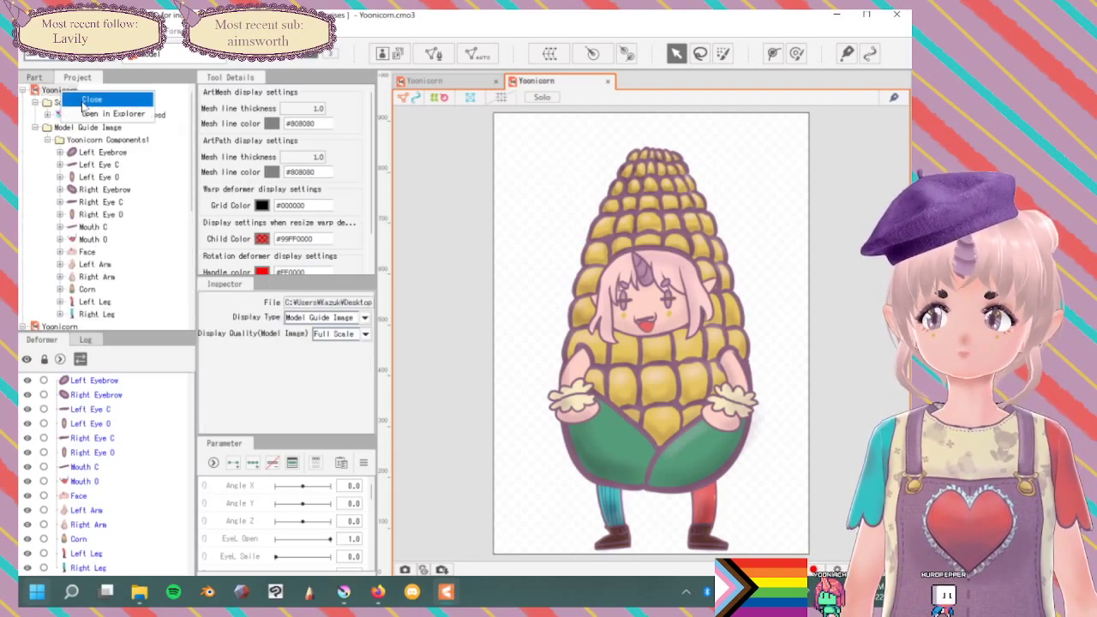
{"action": "key", "text": "Return"}
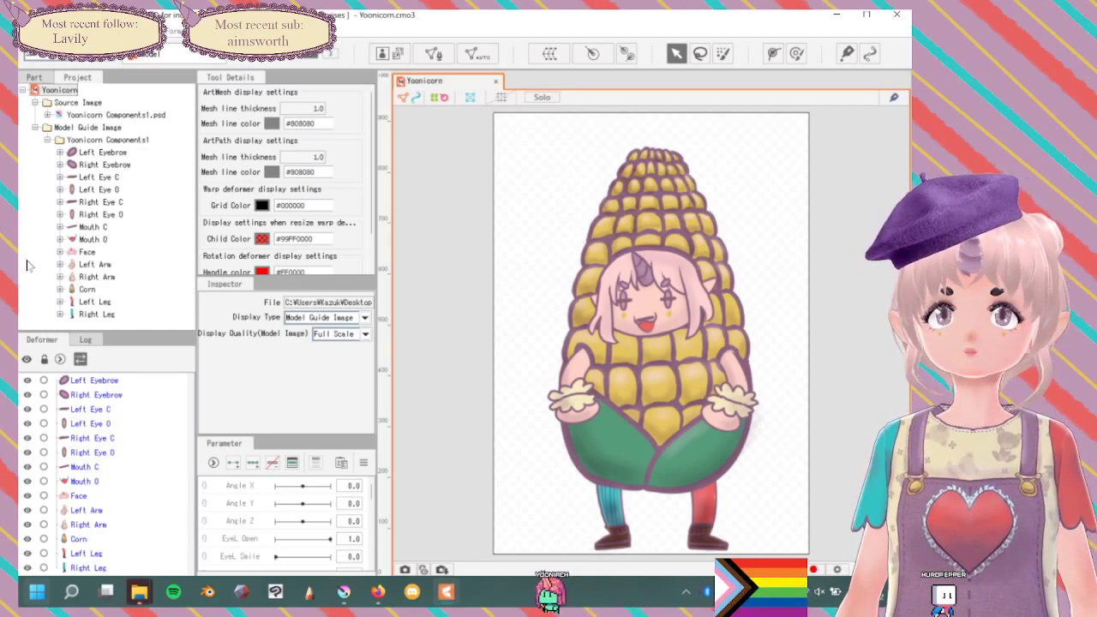
Select all of the model's ArtMeshes in the deformer list, from Left Eyebrow through Right Leg.
{"action": "left_click", "coordinate": [92, 382]}
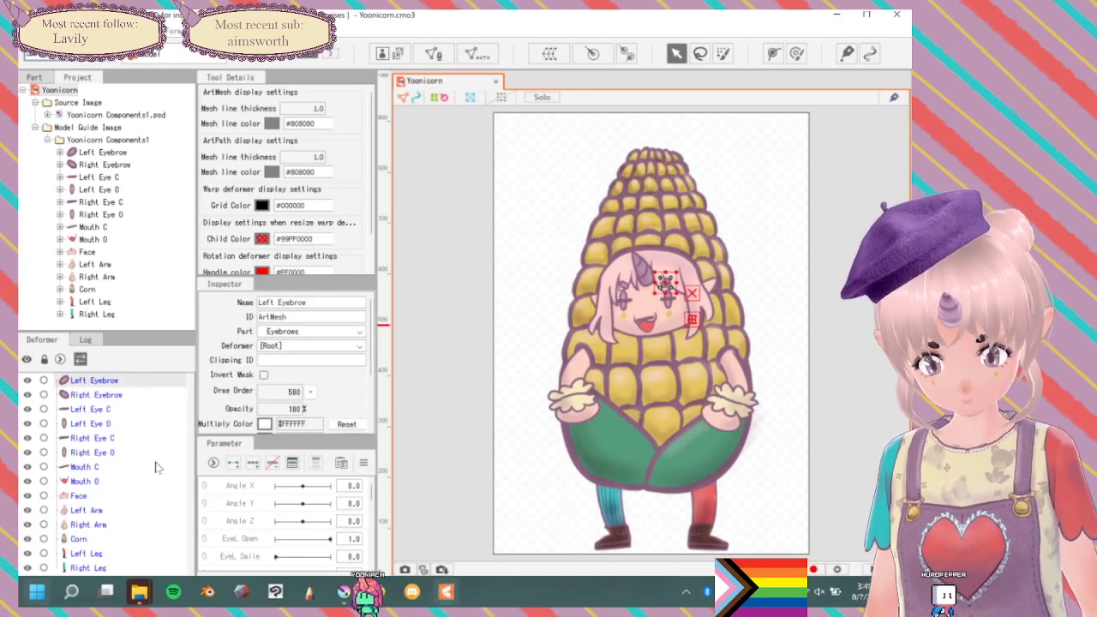
{"action": "left_click", "coordinate": [84, 572], "text": "shift"}
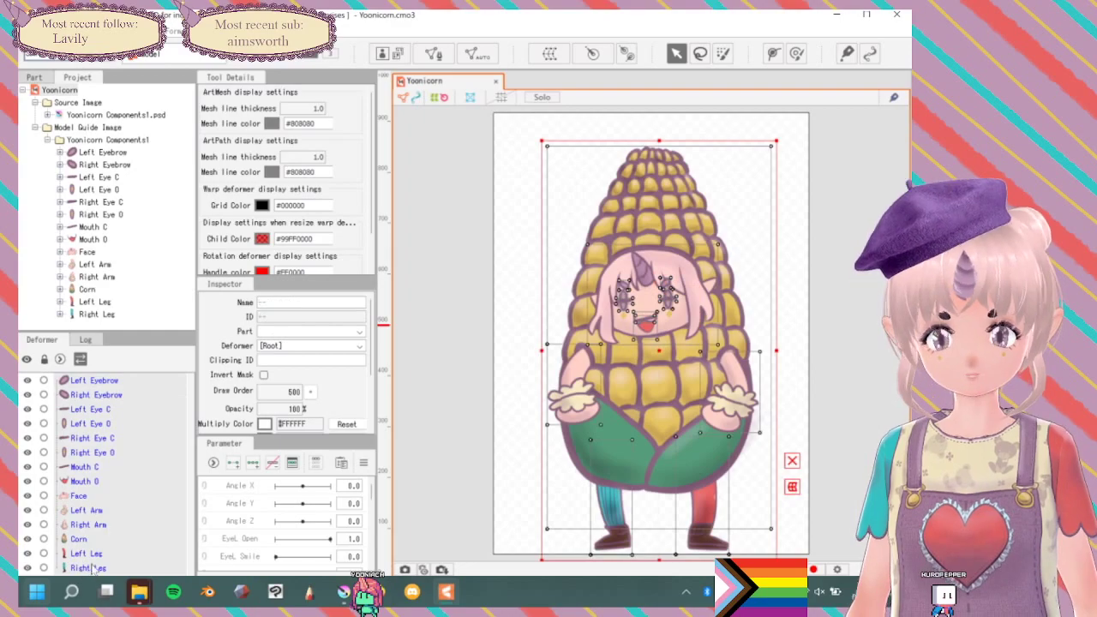
Create a 1024 × 1024 px texture atlas named UniCORN from the selected ArtMeshes.
{"action": "left_click", "coordinate": [394, 54]}
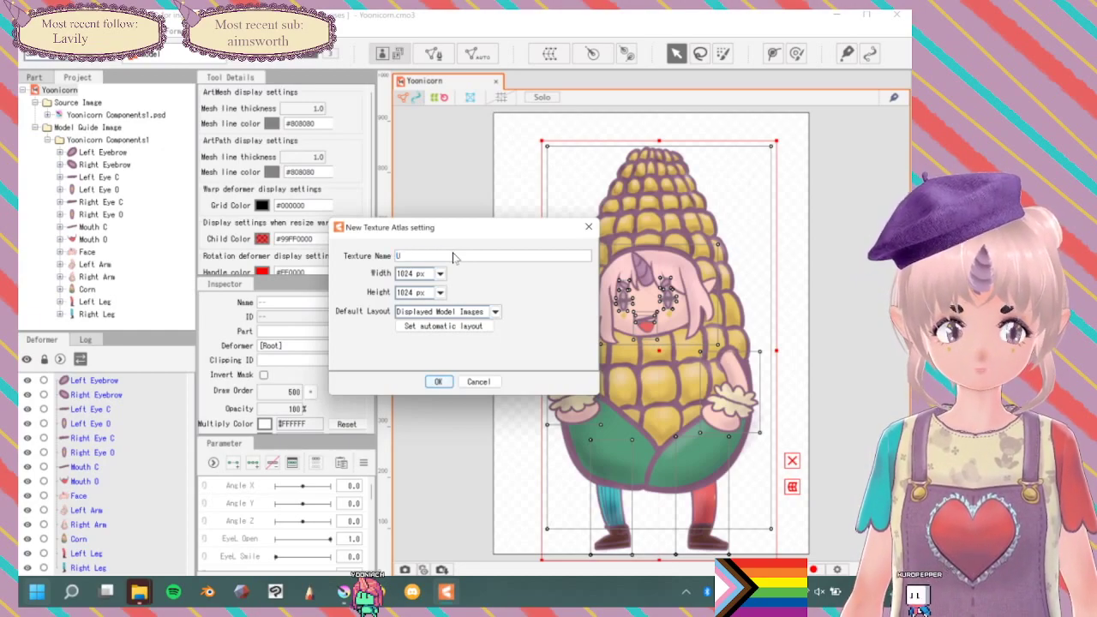
{"action": "type", "text": "UniCORN"}
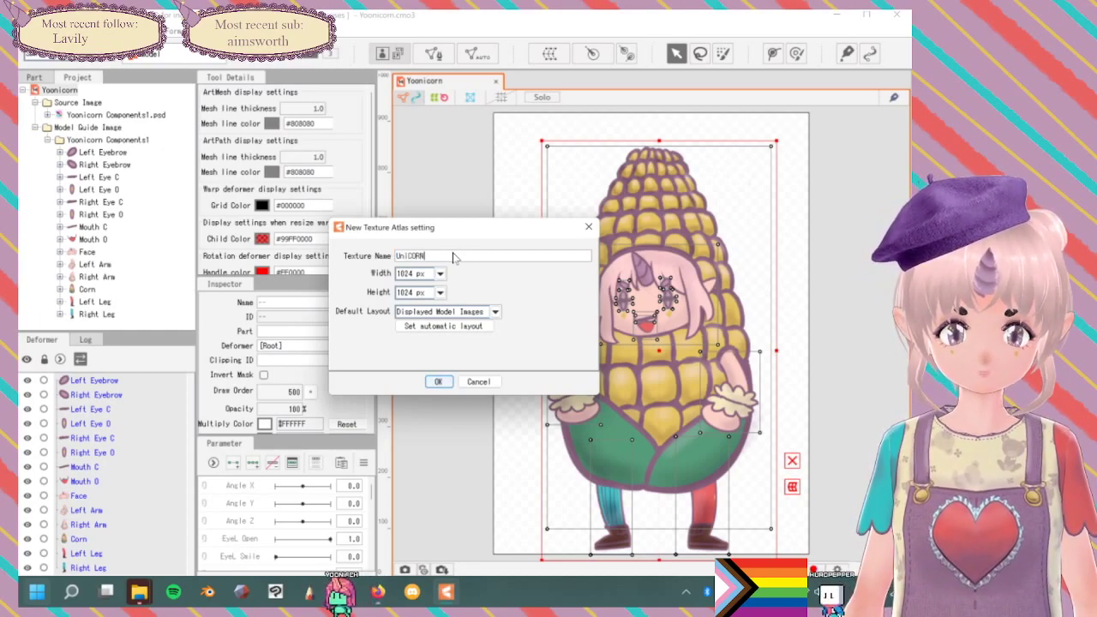
{"action": "left_click", "coordinate": [438, 382]}
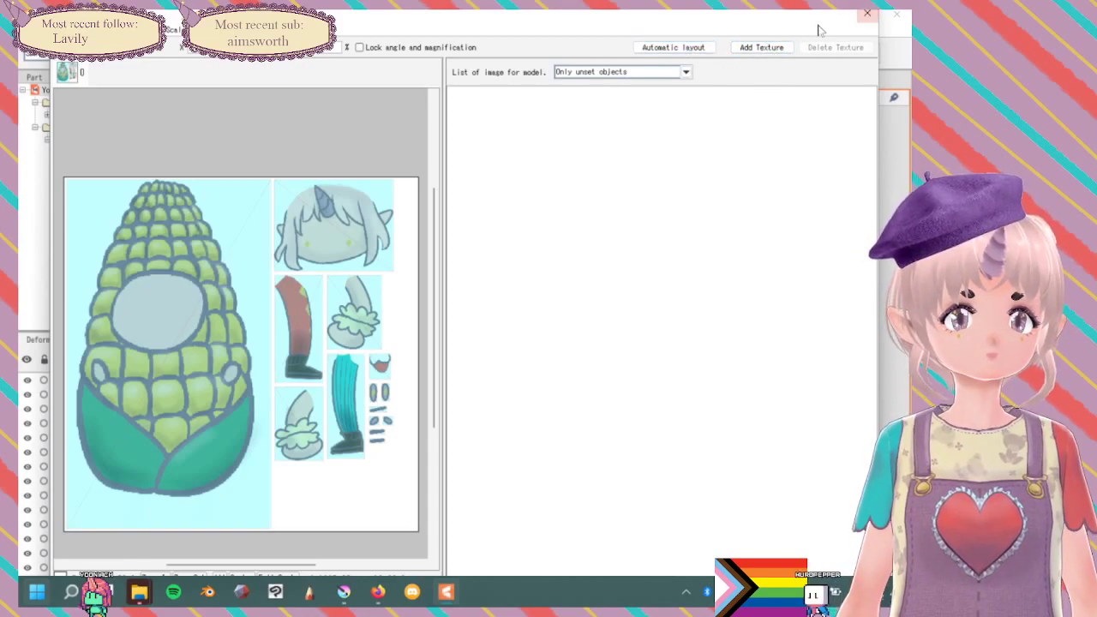
{"action": "left_click", "coordinate": [761, 47]}
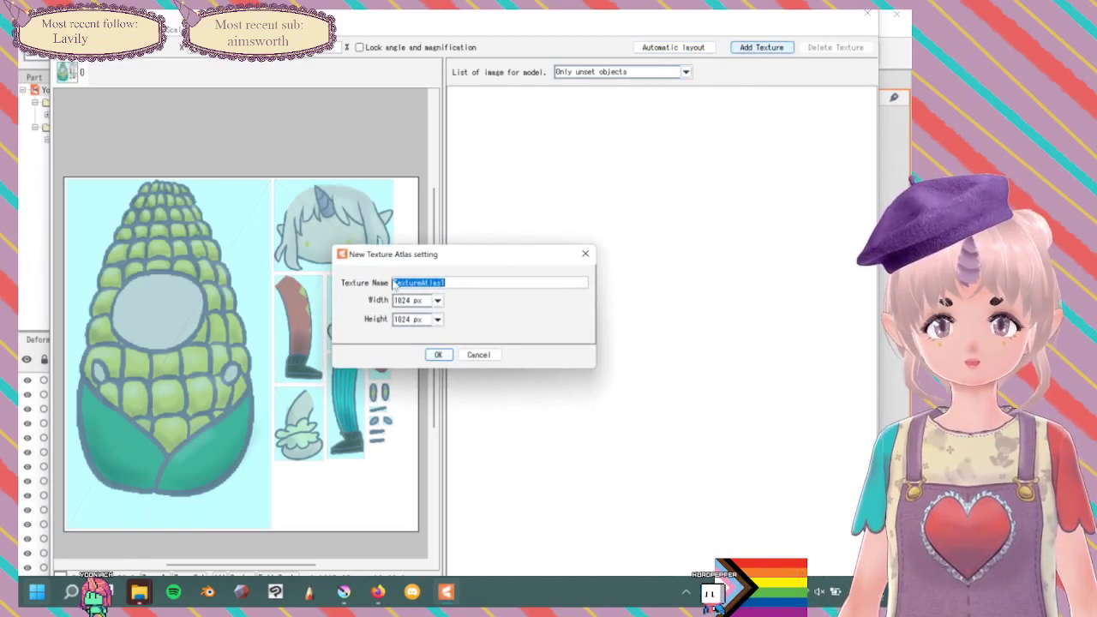
{"action": "type", "text": "Unicorn"}
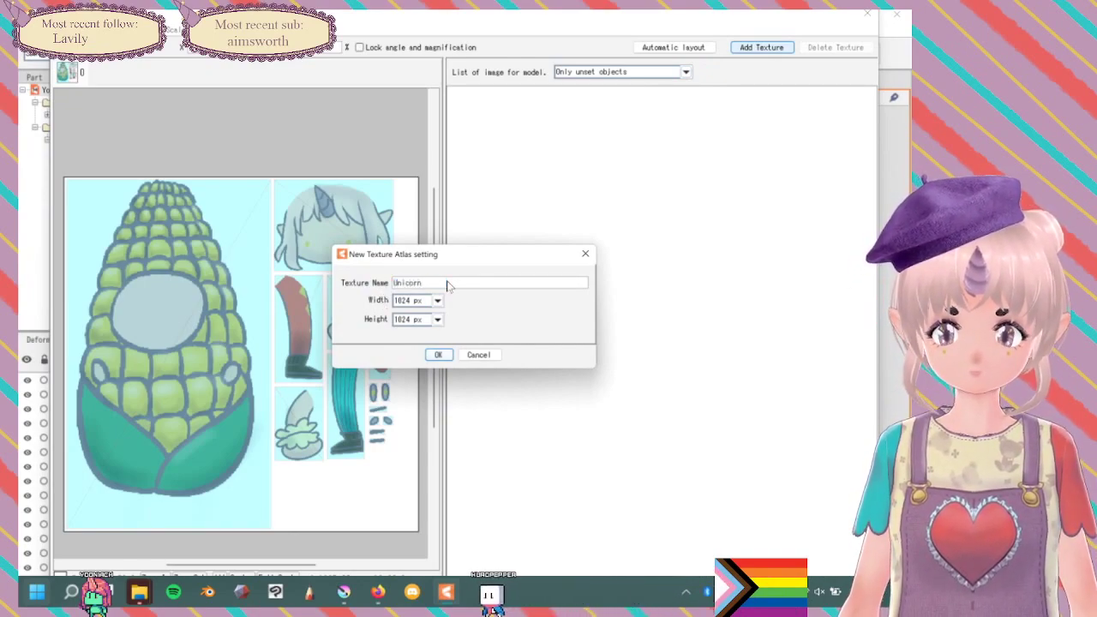
{"action": "left_click", "coordinate": [438, 356]}
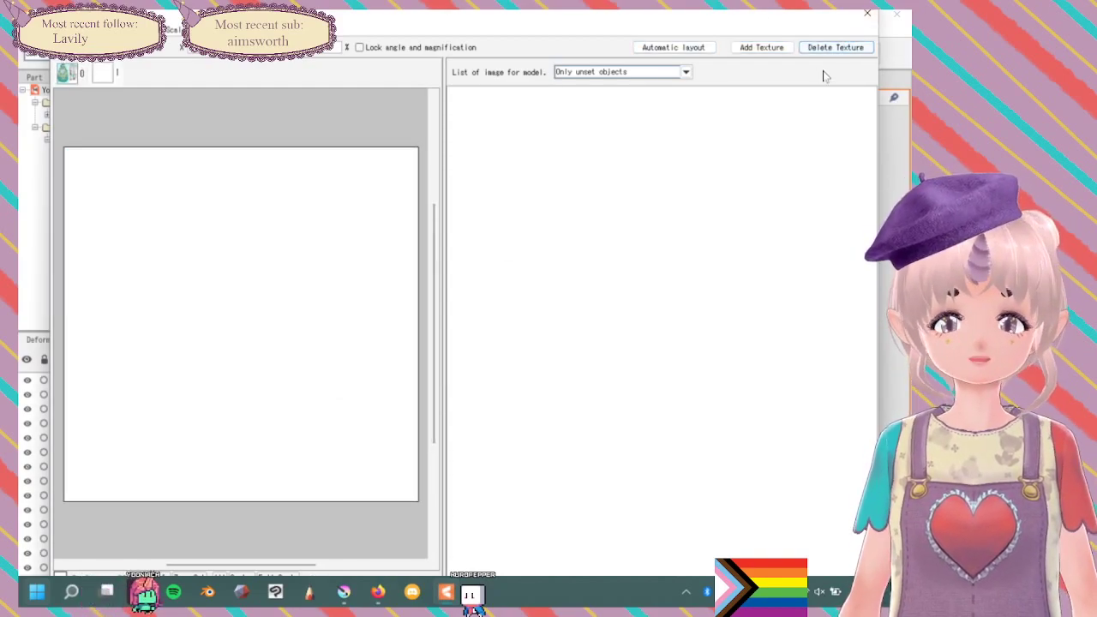
{"action": "left_click", "coordinate": [836, 47]}
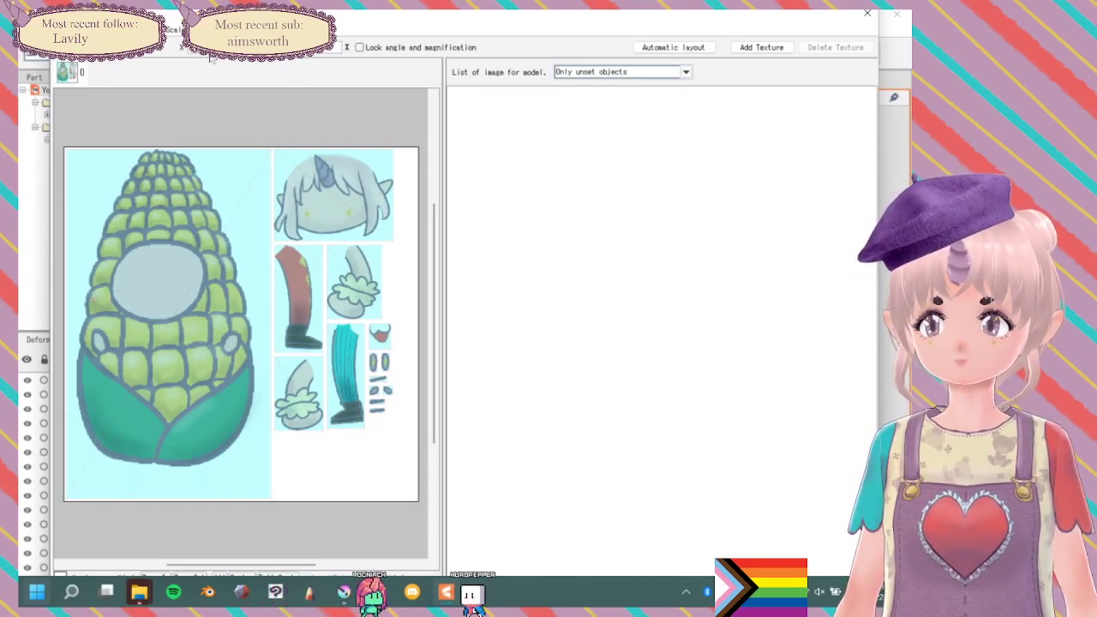
{"action": "left_click", "coordinate": [868, 14]}
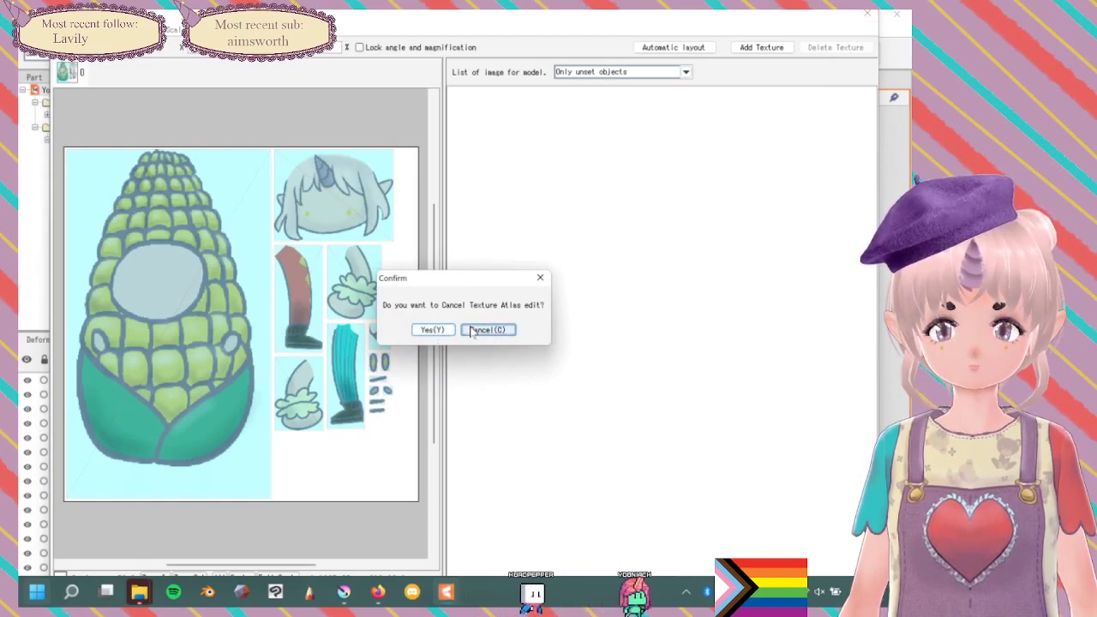
{"action": "left_click", "coordinate": [433, 330]}
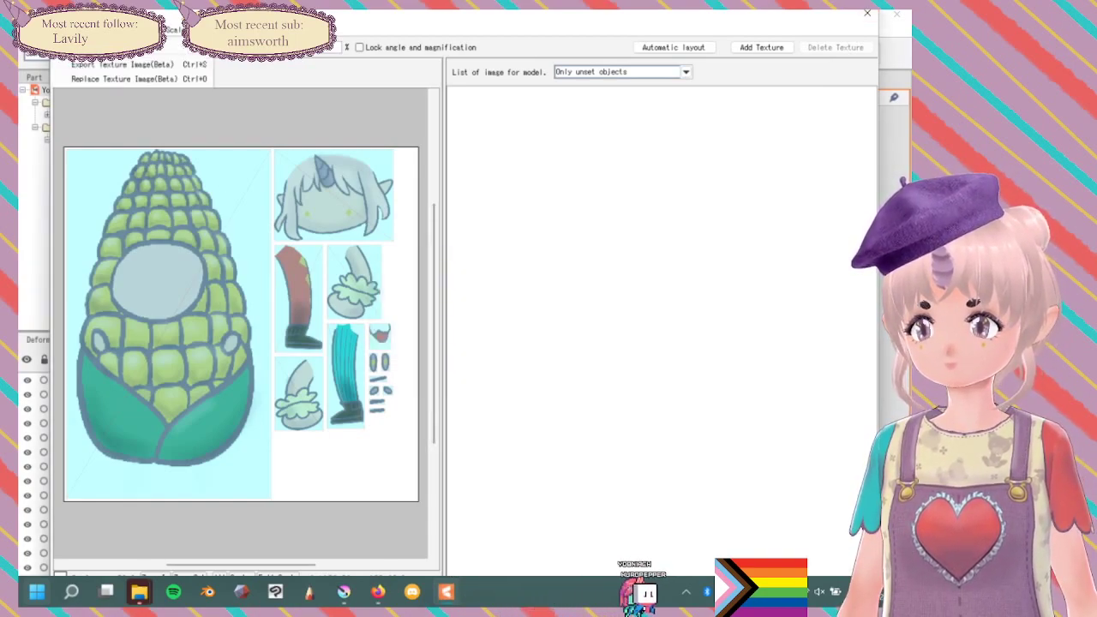
{"action": "key", "text": "Escape"}
{"action": "left_click", "coordinate": [120, 43]}
{"action": "left_click", "coordinate": [632, 243]}
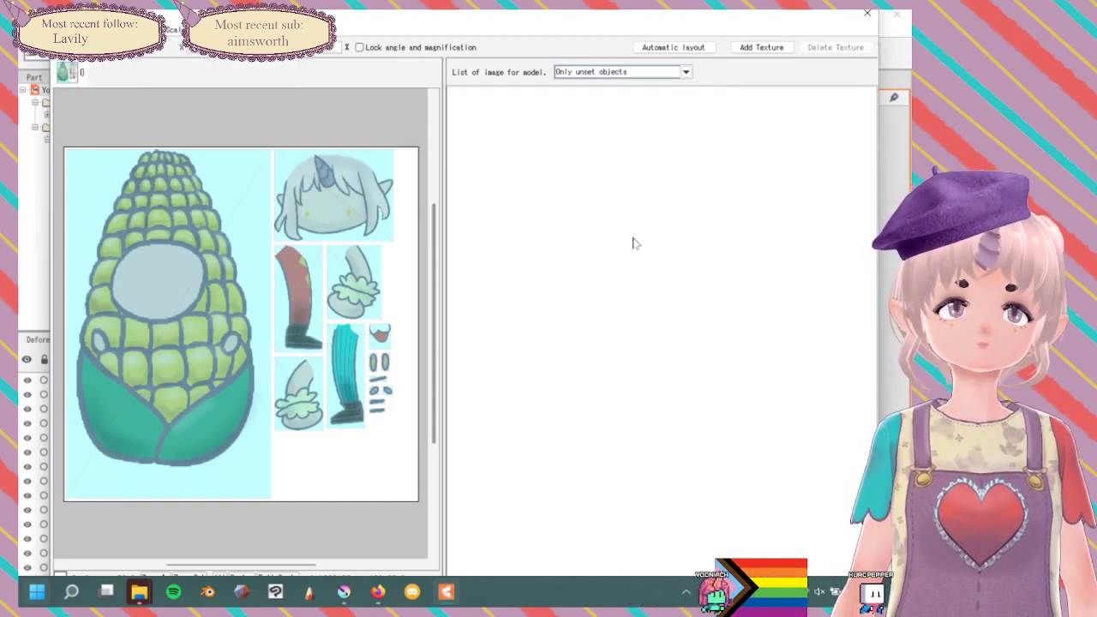
Close the texture atlas editor and discard the atlas edit.
{"action": "left_click", "coordinate": [673, 48]}
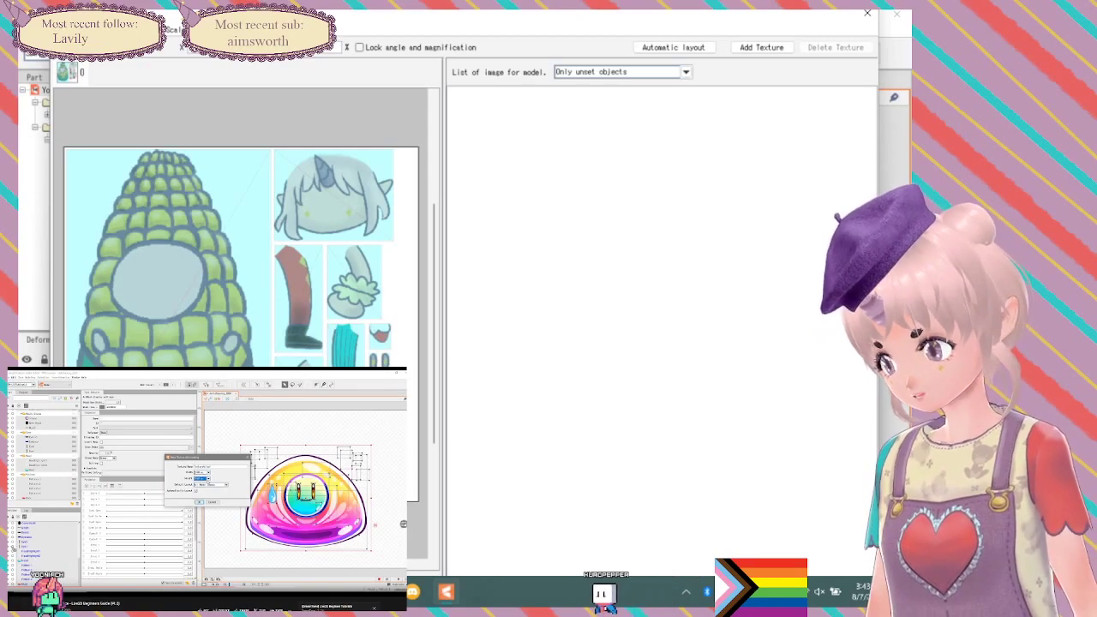
{"action": "left_click", "coordinate": [867, 12]}
{"action": "left_click", "coordinate": [432, 329]}
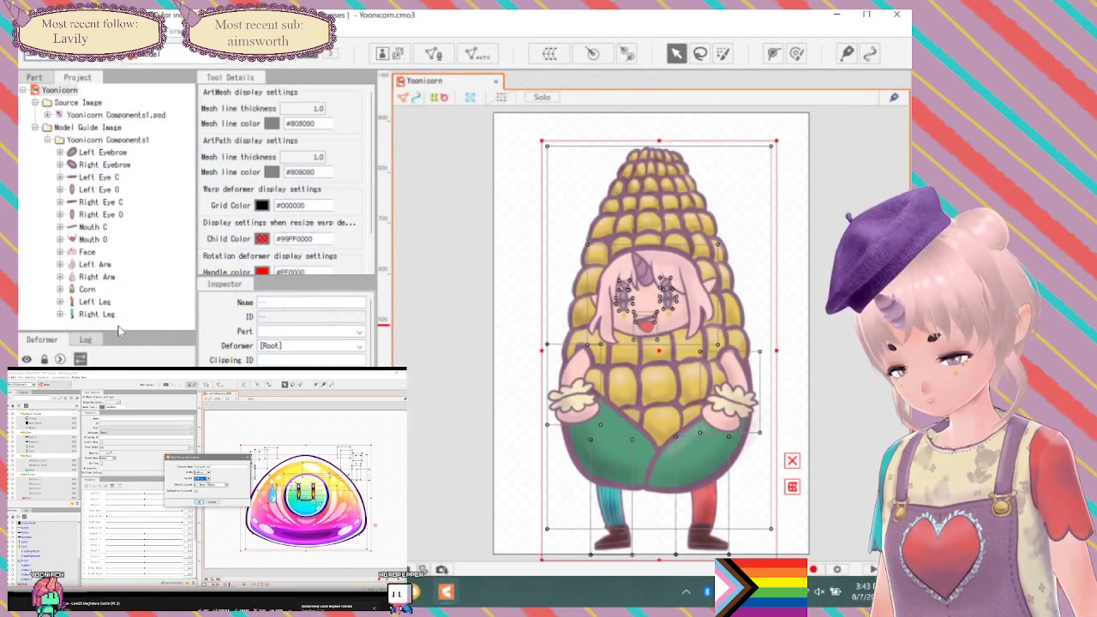
Review the Yoonicorn model's part hierarchy and the log, ending with the deformer list displayed.
{"action": "left_click", "coordinate": [36, 78]}
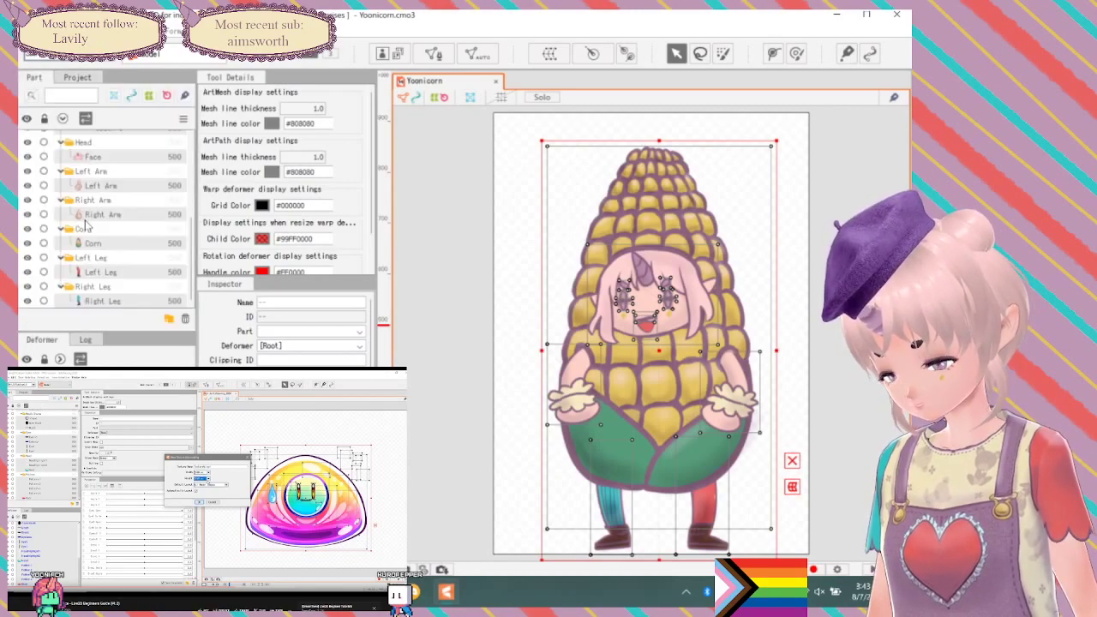
{"action": "scroll", "coordinate": [109, 192], "scroll_direction": "down", "scroll_amount": 5}
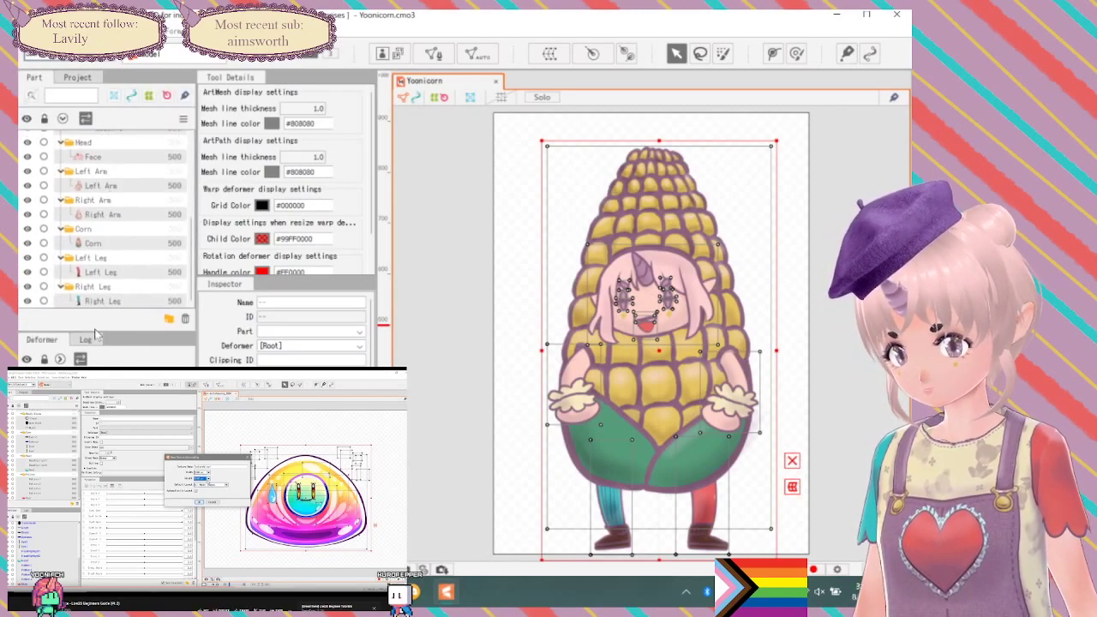
{"action": "left_click", "coordinate": [86, 340]}
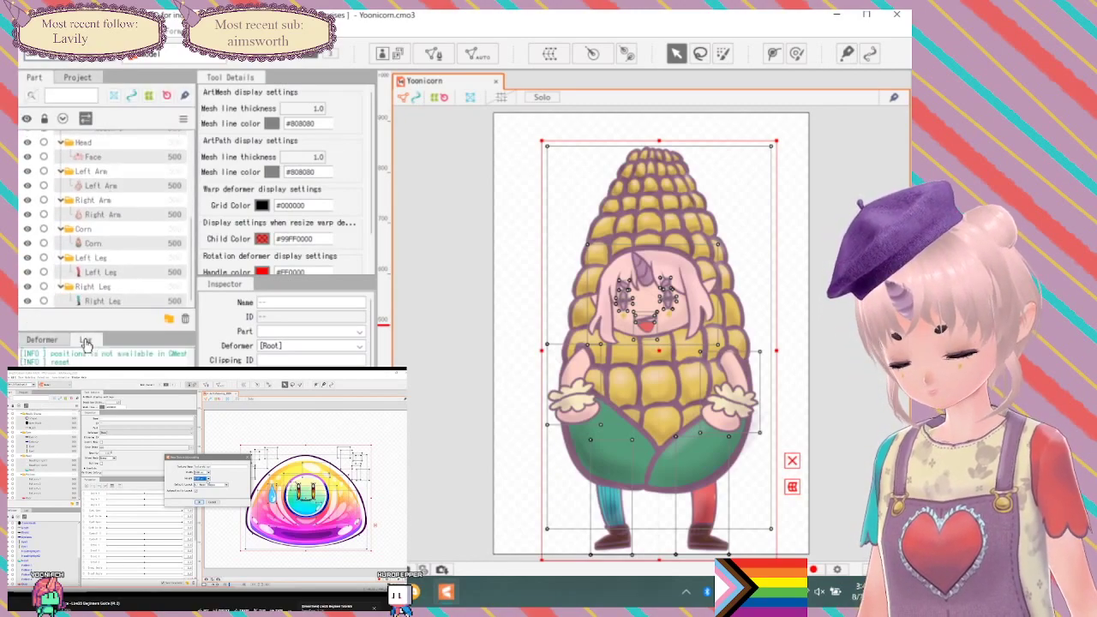
{"action": "left_click", "coordinate": [42, 340]}
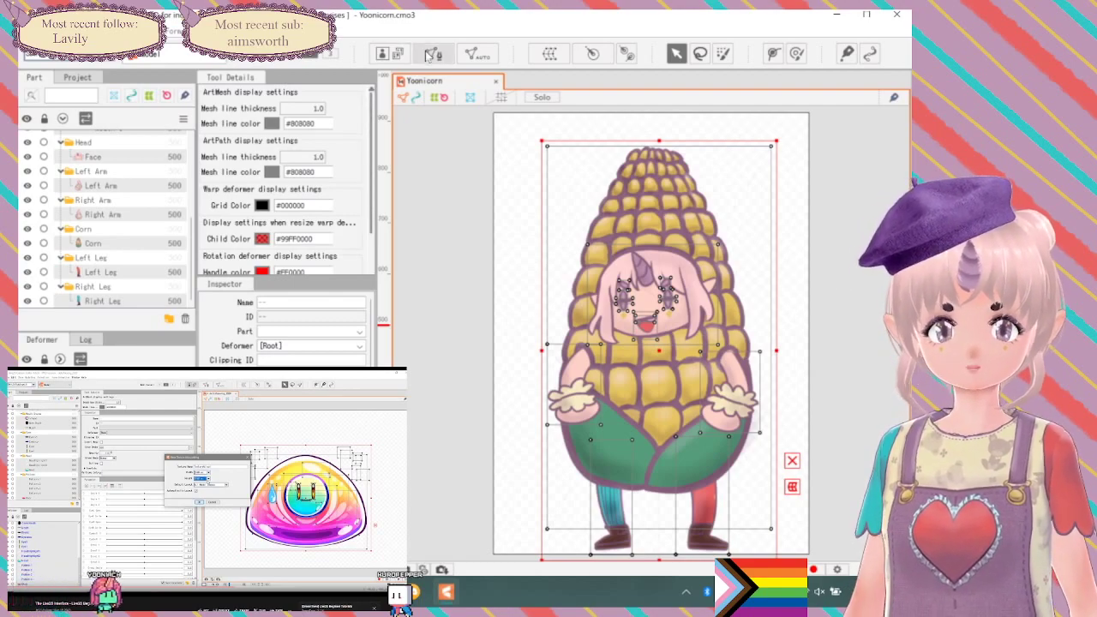
Create a new texture atlas named UniCORN, 2048 px wide and 1024 px high, and reposition its editor window to show all controls.
{"action": "left_click", "coordinate": [396, 55]}
{"action": "left_click", "coordinate": [439, 273]}
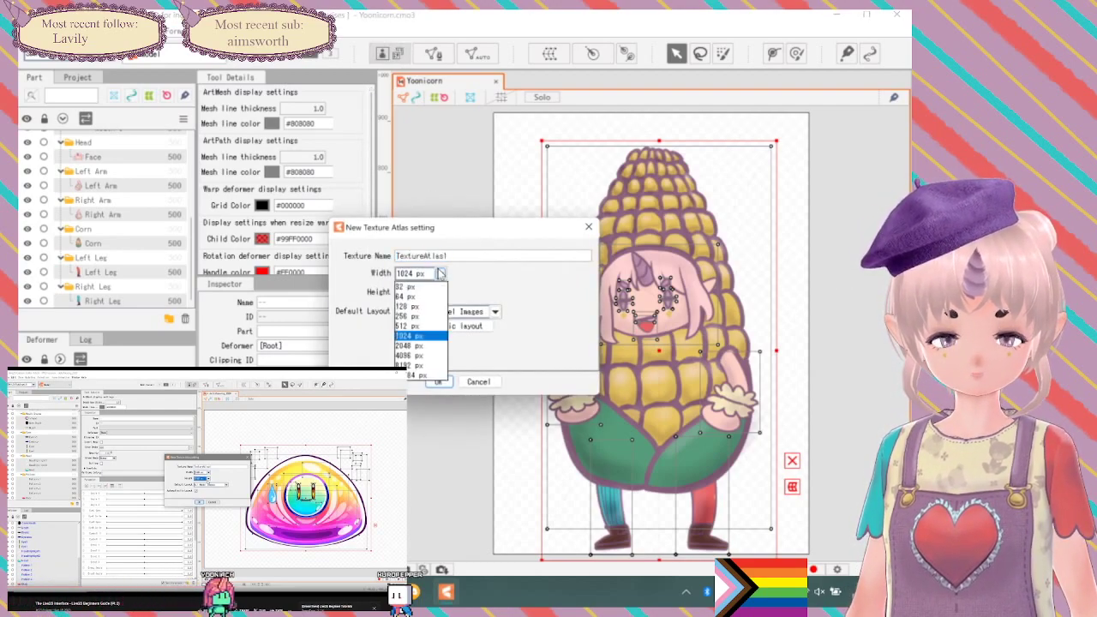
{"action": "left_click", "coordinate": [408, 345]}
{"action": "double_click", "coordinate": [465, 255]}
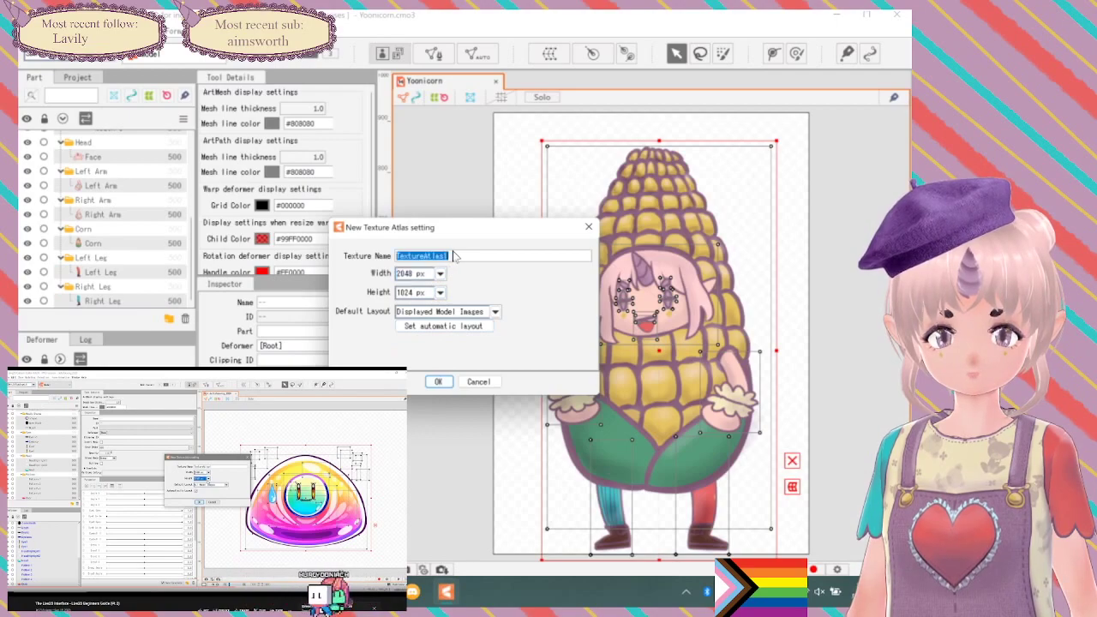
{"action": "type", "text": "UniCORN"}
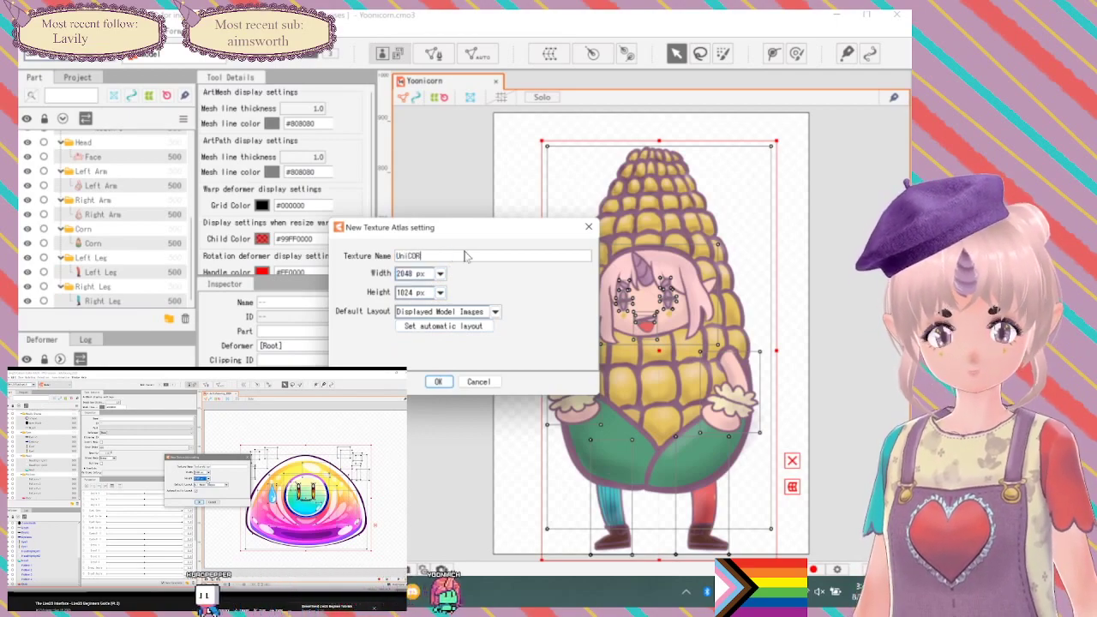
{"action": "left_click", "coordinate": [439, 383]}
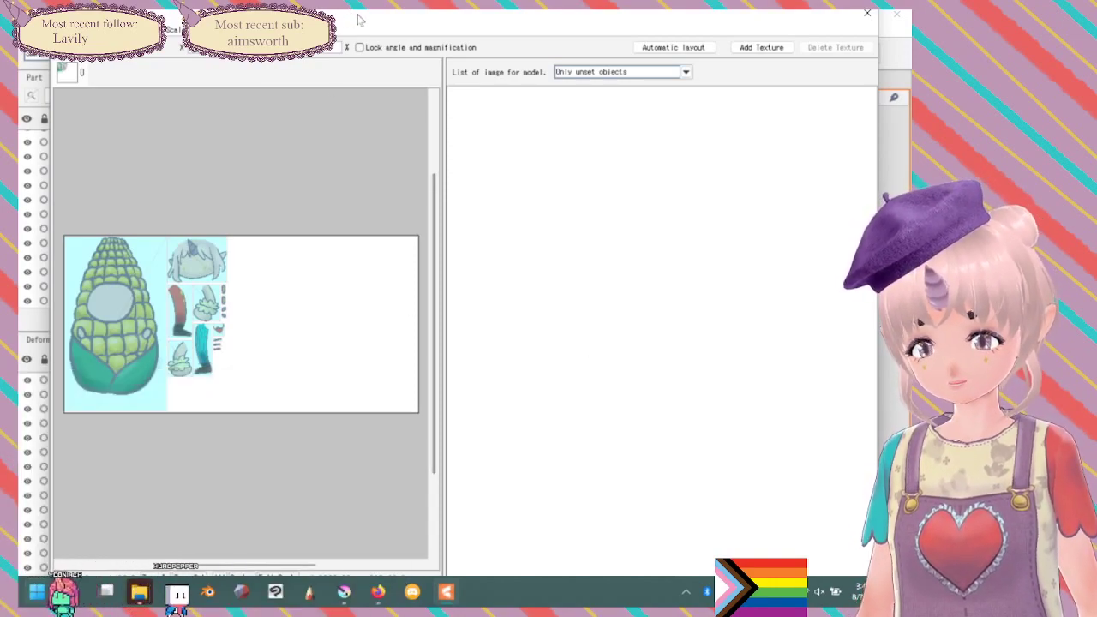
{"action": "left_click_drag", "start_coordinate": [366, 15], "coordinate": [375, 57]}
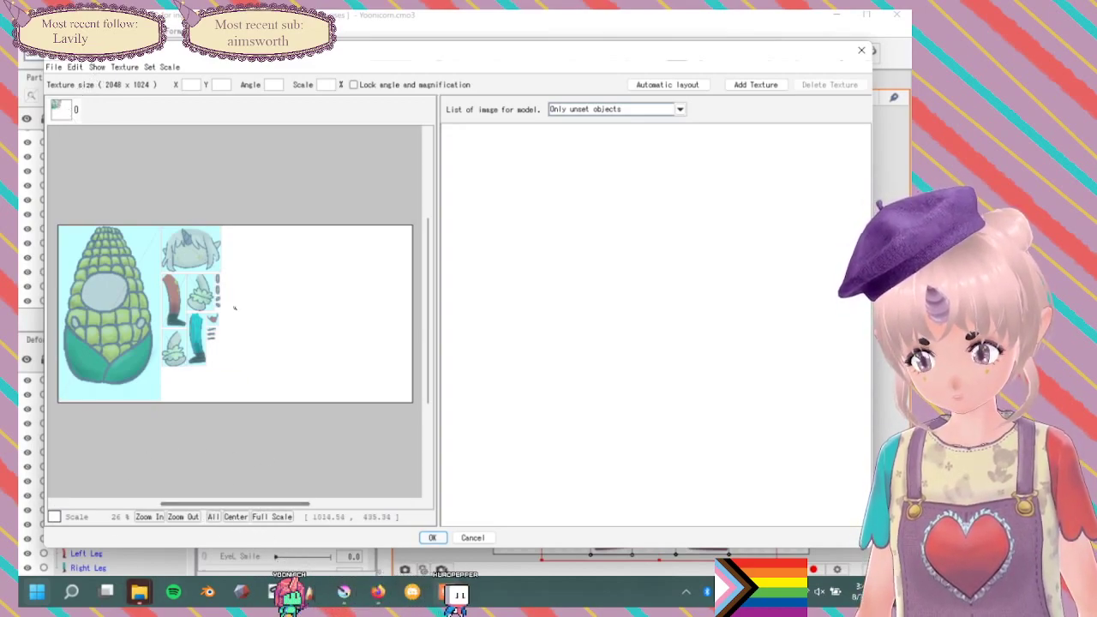
Center the view of the 2048 × 1024 texture atlas and accept its current layout.
{"action": "left_click", "coordinate": [234, 518]}
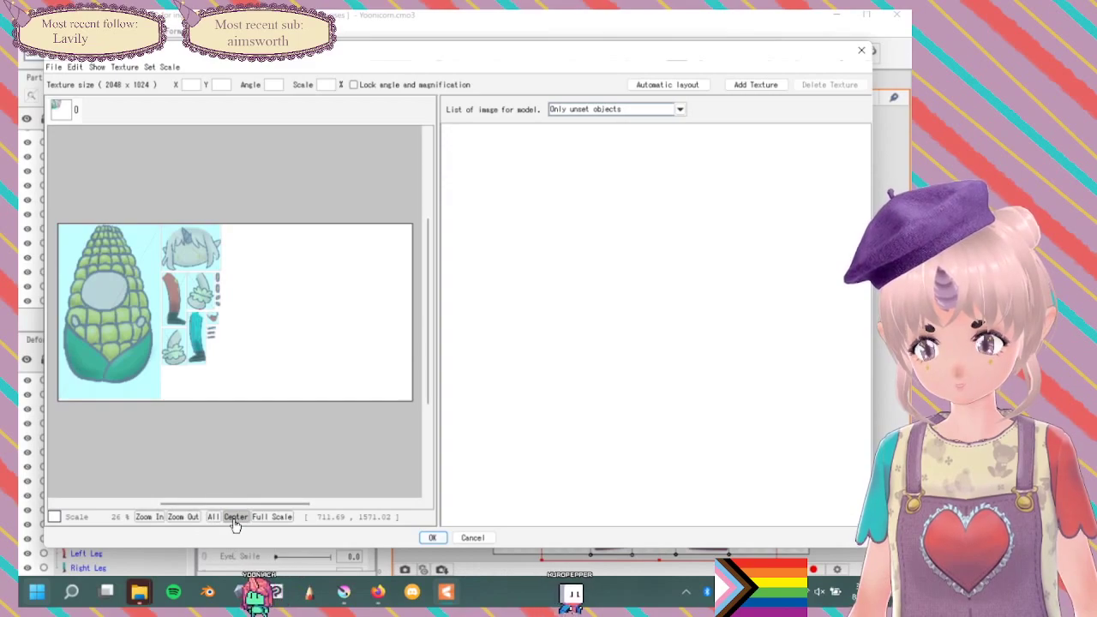
{"action": "left_click", "coordinate": [431, 540]}
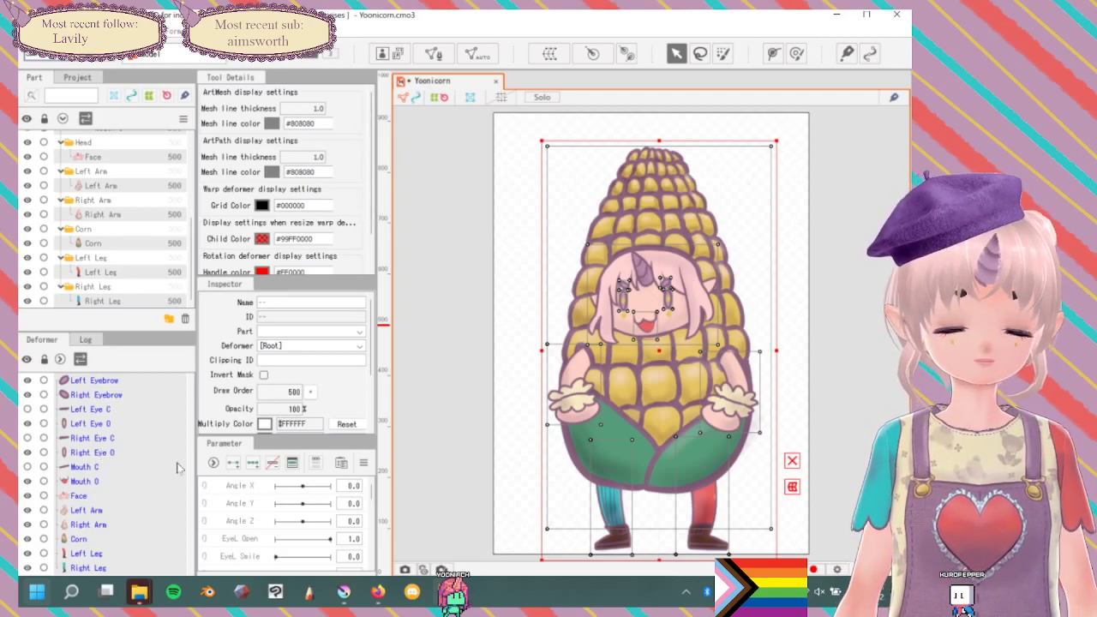
{"action": "left_click", "coordinate": [550, 57]}
{"action": "left_click", "coordinate": [654, 358]}
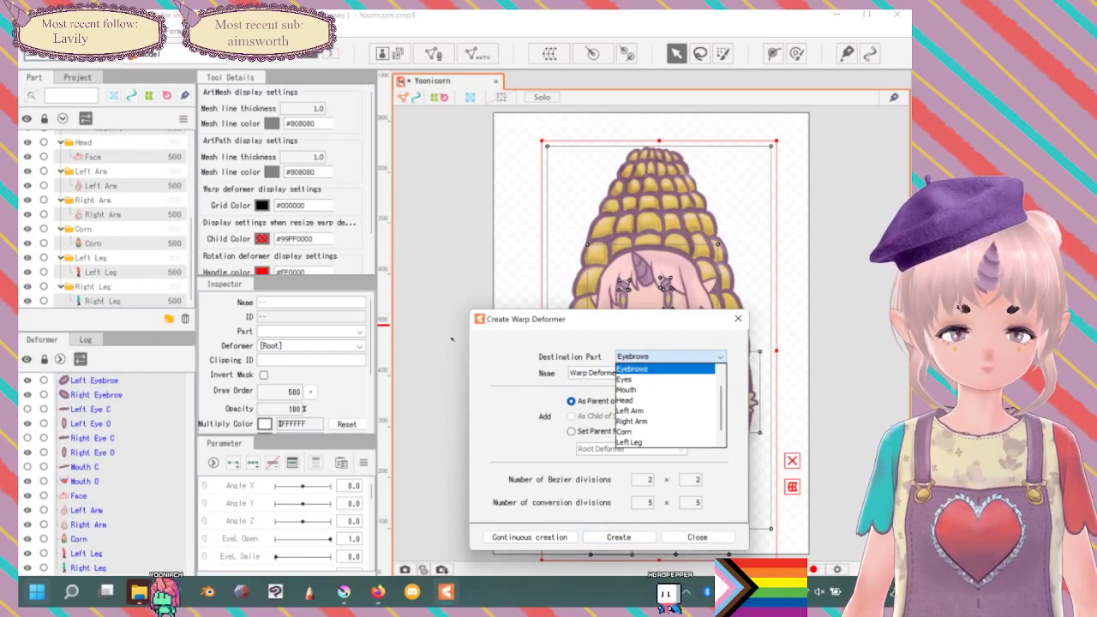
{"action": "scroll", "coordinate": [651, 424], "scroll_direction": "down", "scroll_amount": 1}
{"action": "key", "text": "Escape"}
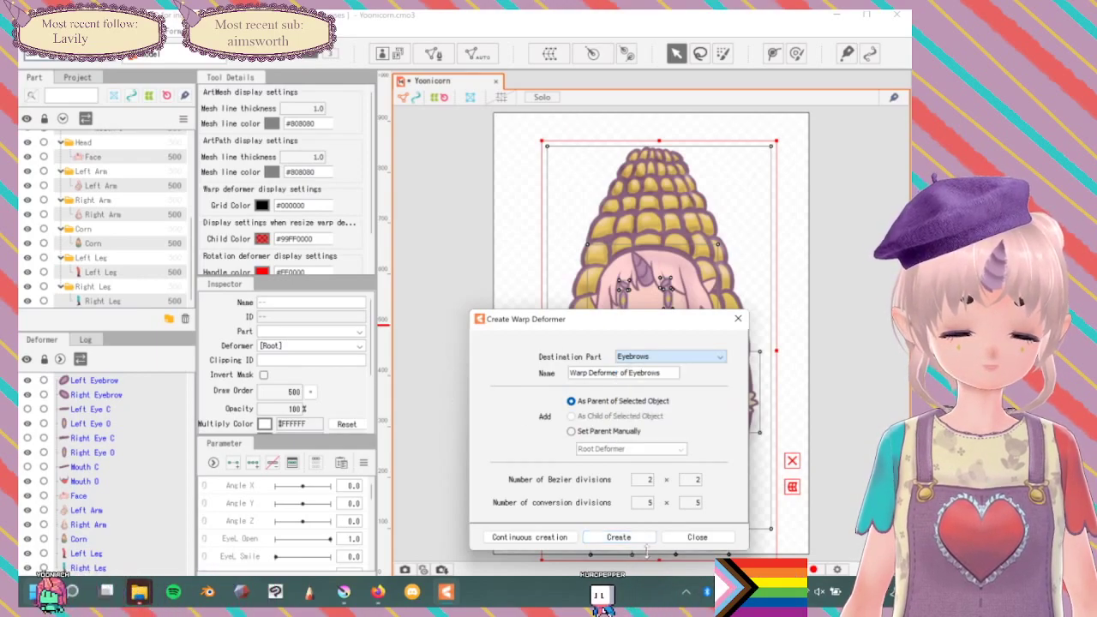
{"action": "left_click", "coordinate": [696, 537]}
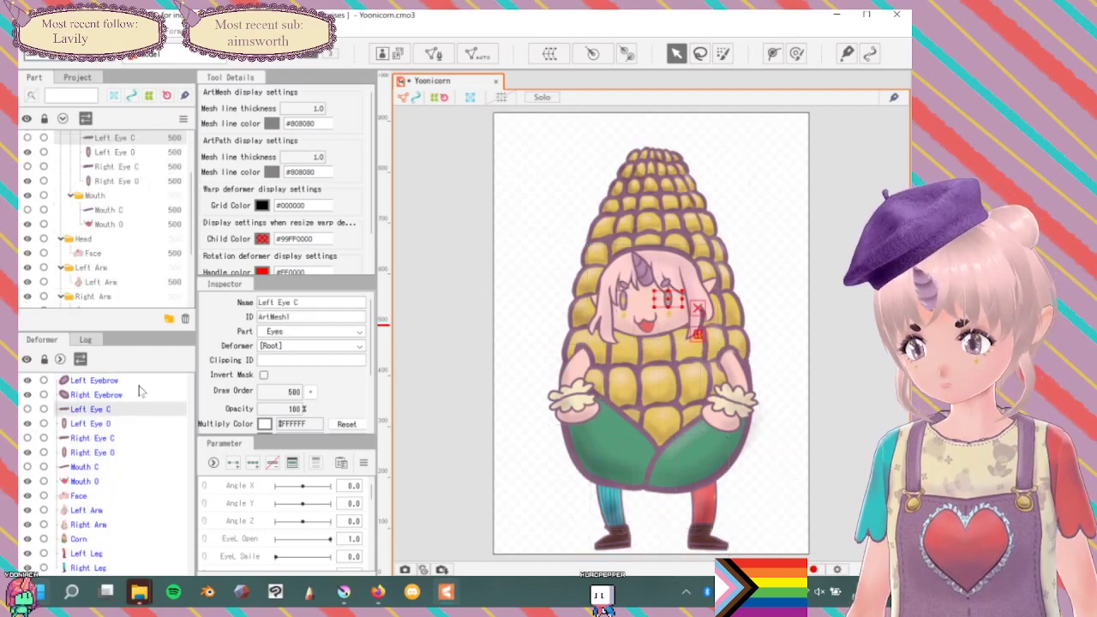
{"action": "left_click", "coordinate": [143, 383]}
{"action": "left_click", "coordinate": [112, 567], "text": "shift"}
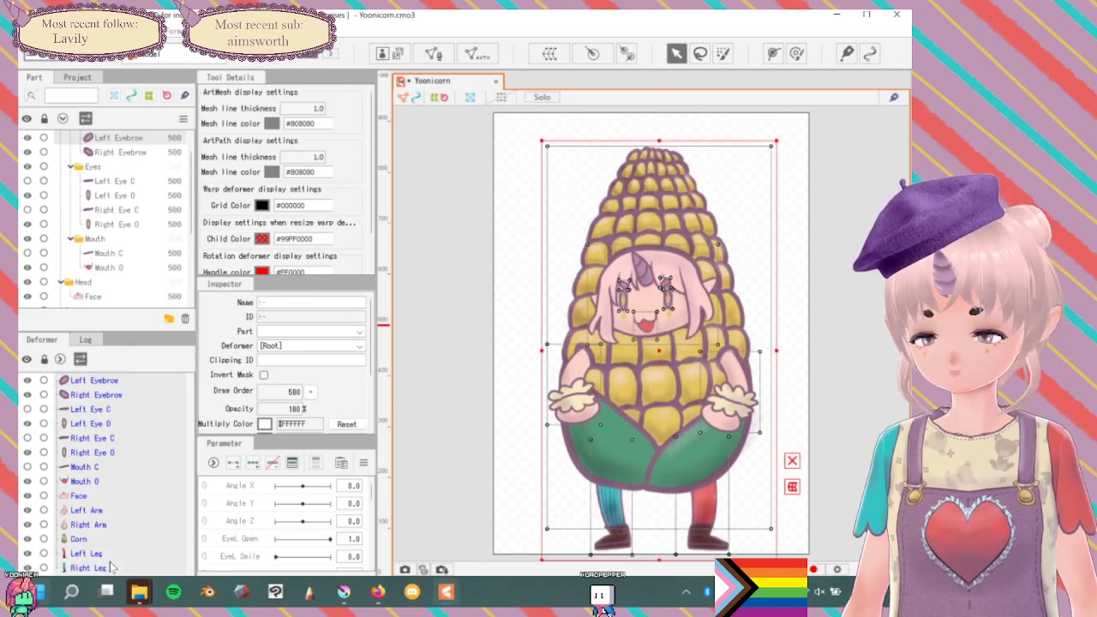
{"action": "left_click", "coordinate": [549, 54]}
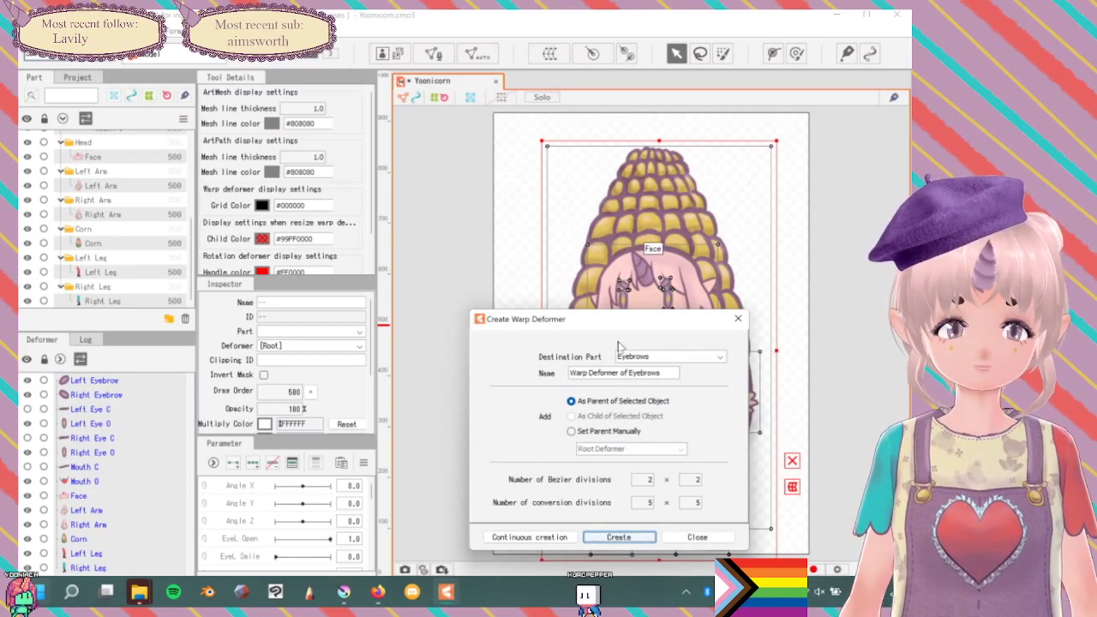
{"action": "left_click", "coordinate": [738, 318]}
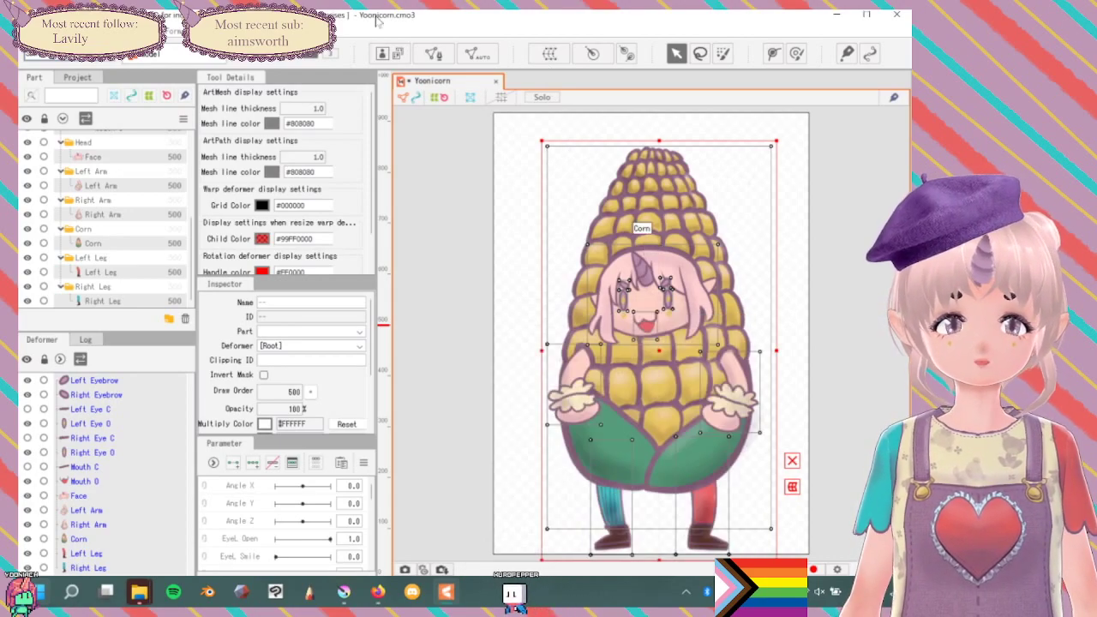
Generate meshes automatically for all selected ArtMeshes with the Standard preset, moving the generator window clear of the character.
{"action": "left_click", "coordinate": [477, 56]}
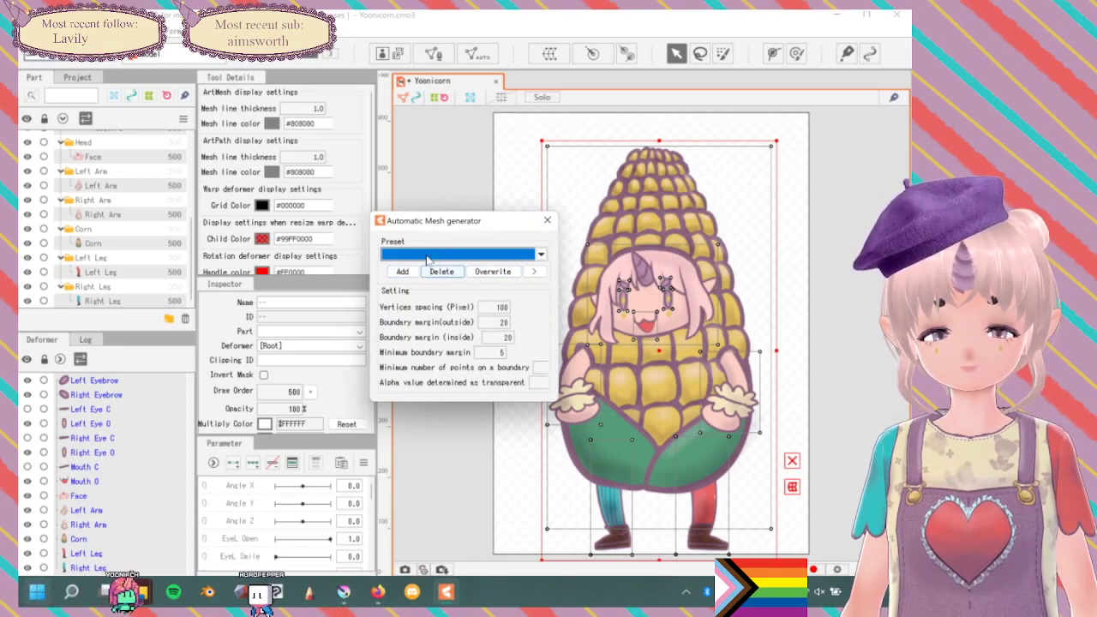
{"action": "left_click", "coordinate": [400, 273]}
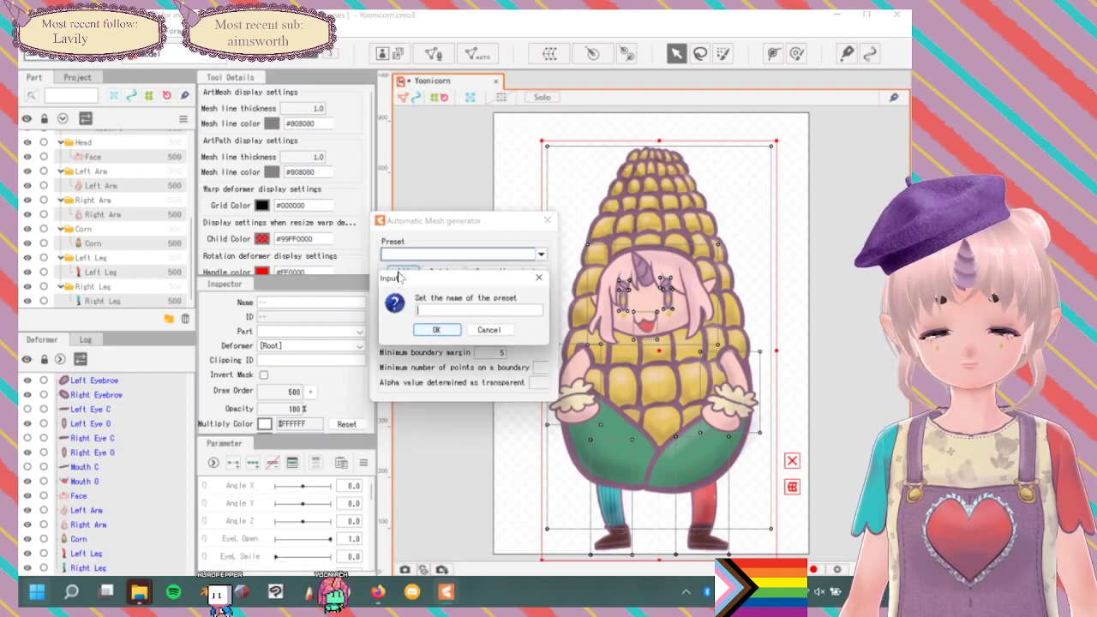
{"action": "left_click", "coordinate": [484, 327]}
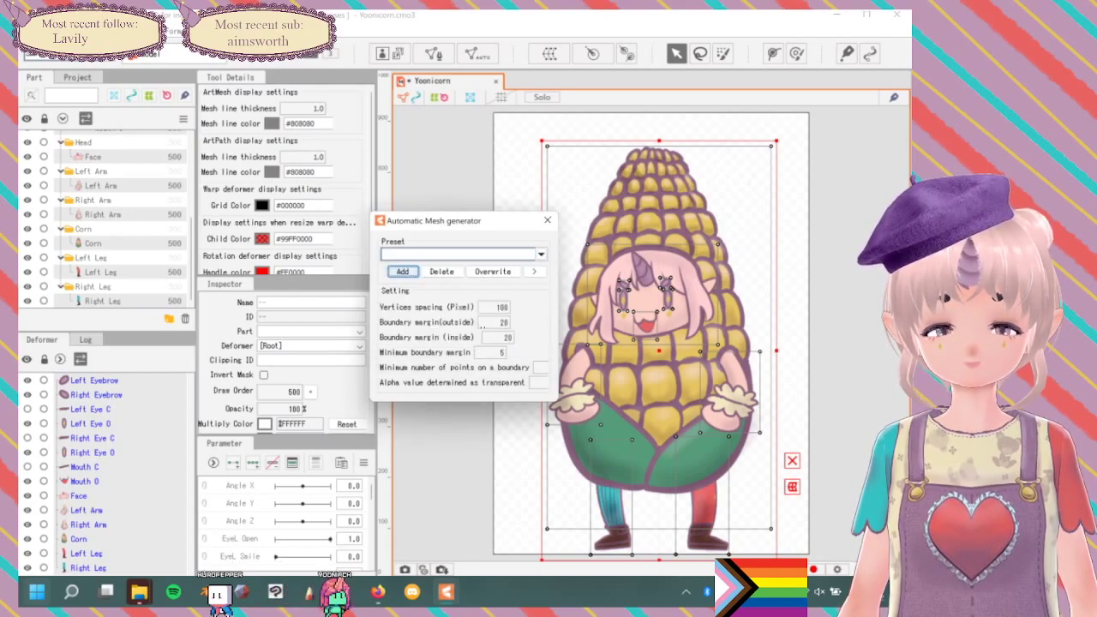
{"action": "left_click", "coordinate": [541, 256]}
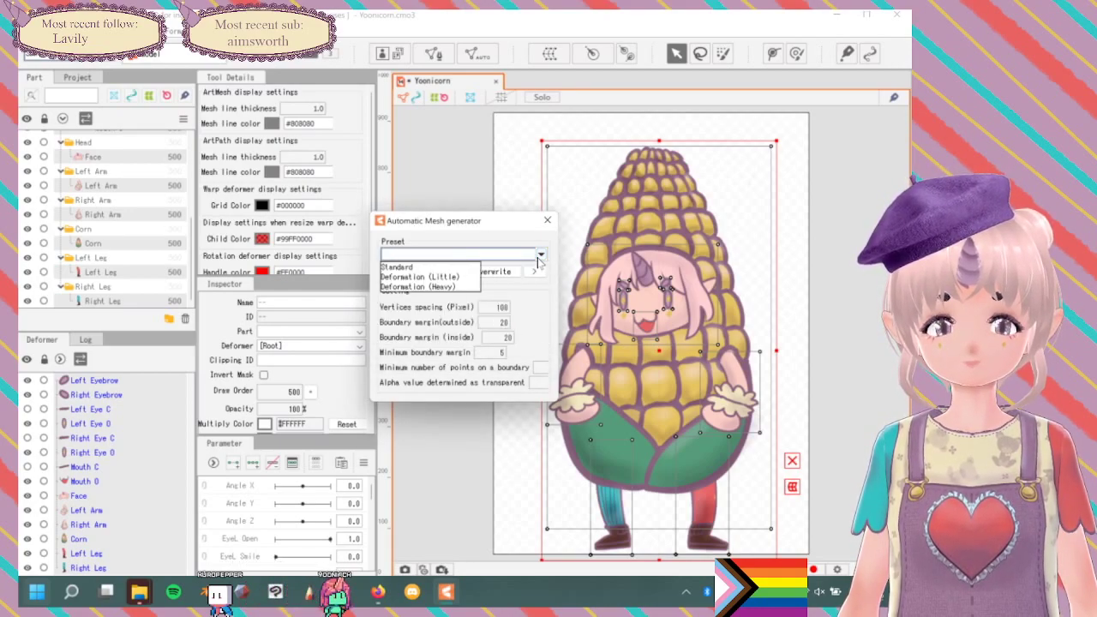
{"action": "left_click", "coordinate": [418, 269]}
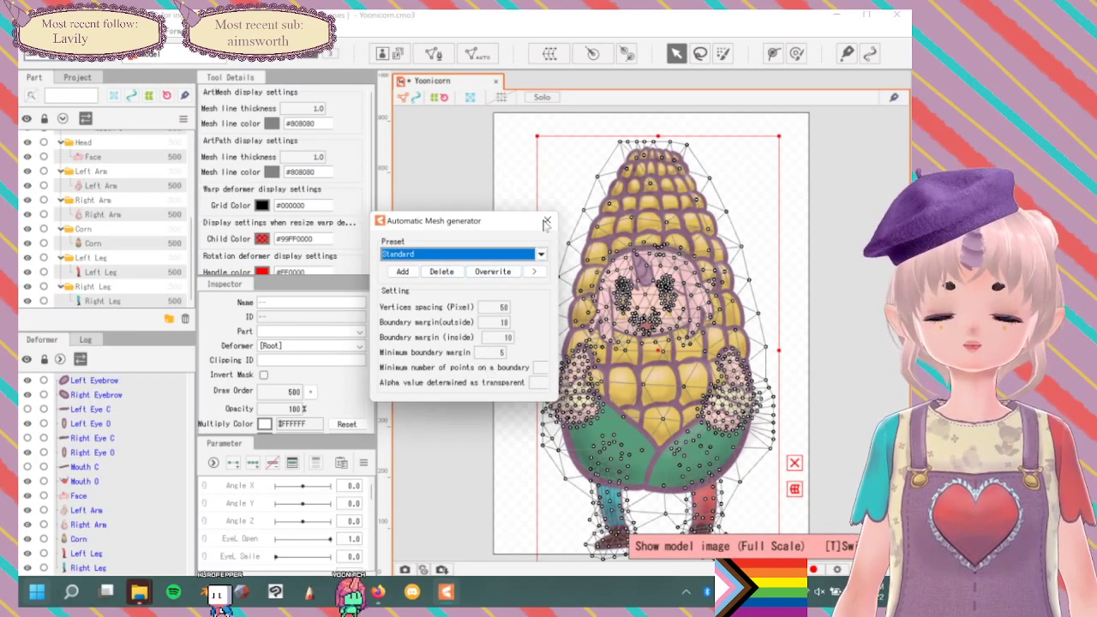
{"action": "left_click_drag", "start_coordinate": [498, 223], "coordinate": [448, 168]}
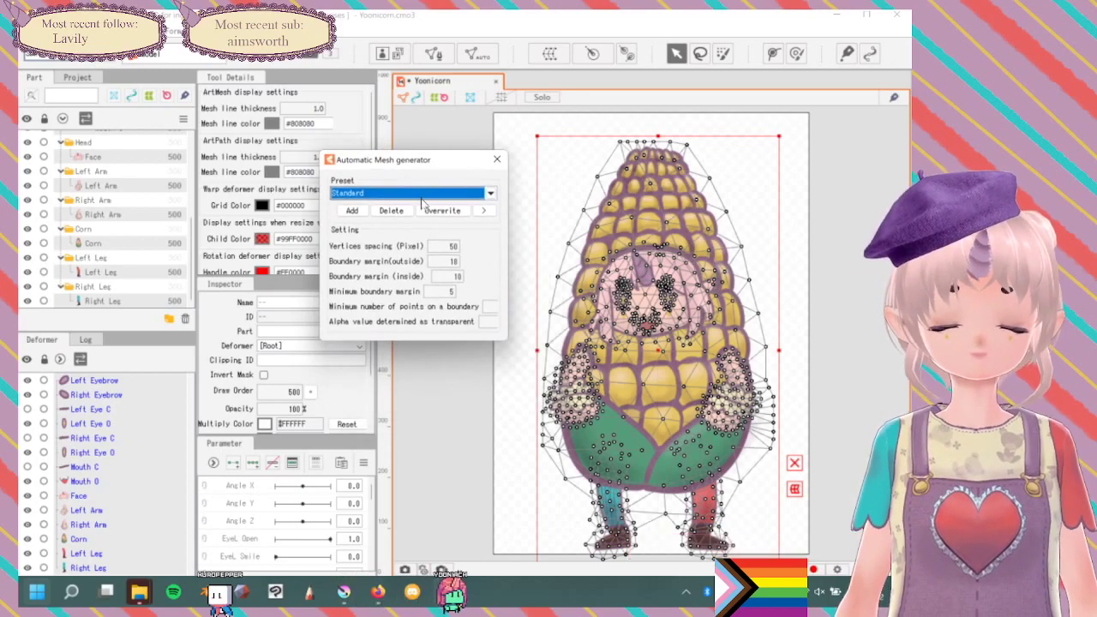
Try the Deformation (Little) mesh preset on the selected ArtMeshes and switch back to the Standard preset.
{"action": "left_click", "coordinate": [425, 195]}
{"action": "left_click", "coordinate": [368, 216]}
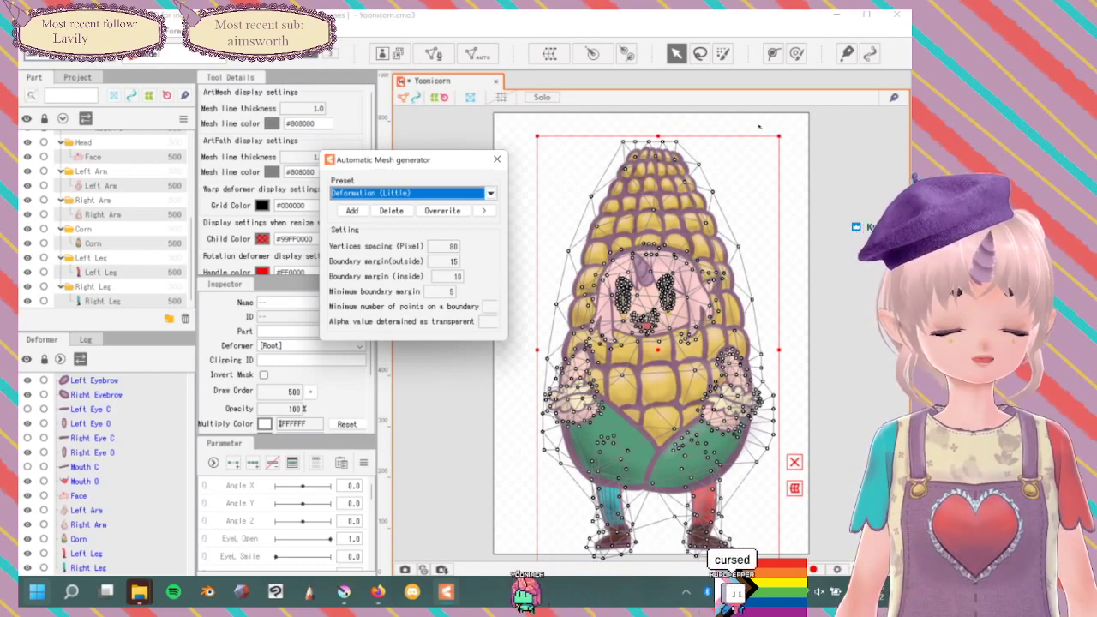
{"action": "left_click", "coordinate": [390, 194]}
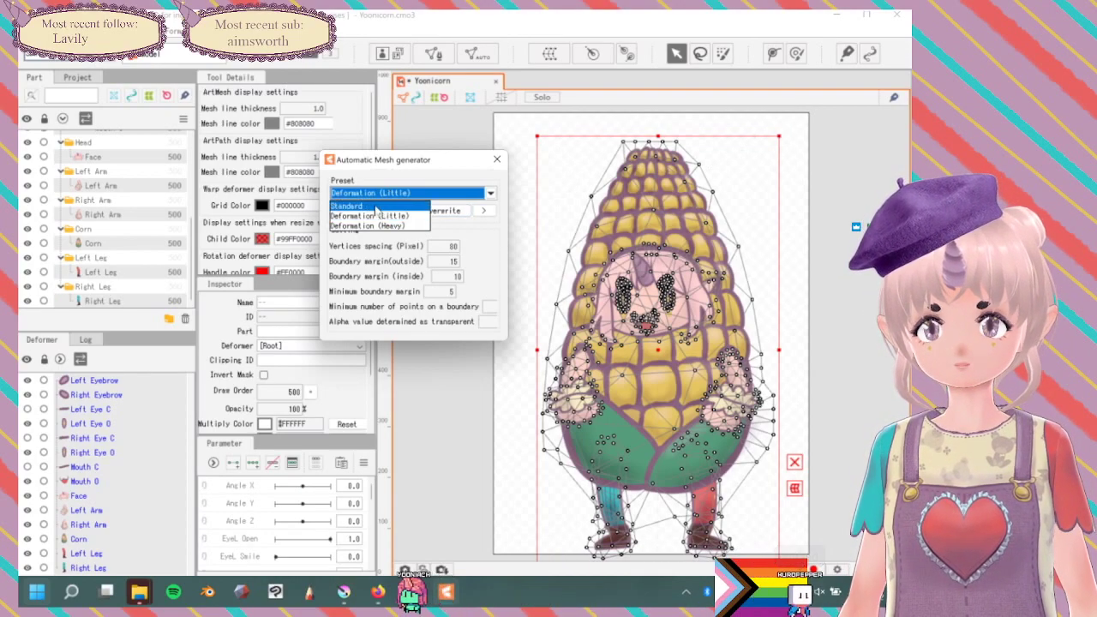
{"action": "left_click", "coordinate": [373, 206]}
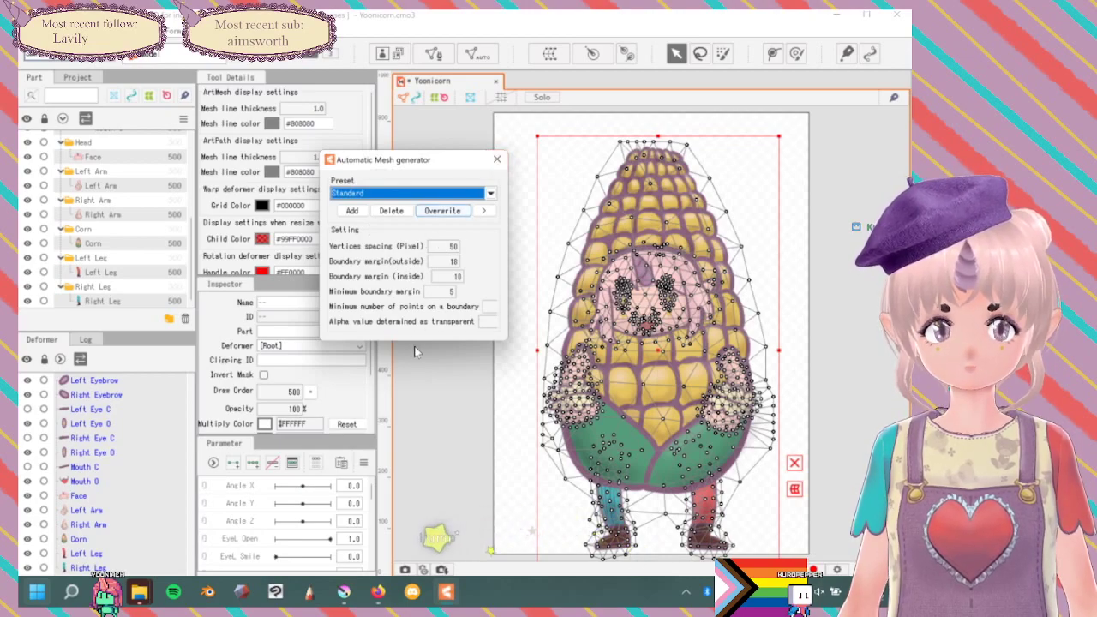
Widen the mesh generator window to view all of the Standard preset's settings, and close it without adding a preset.
{"action": "left_click", "coordinate": [485, 215]}
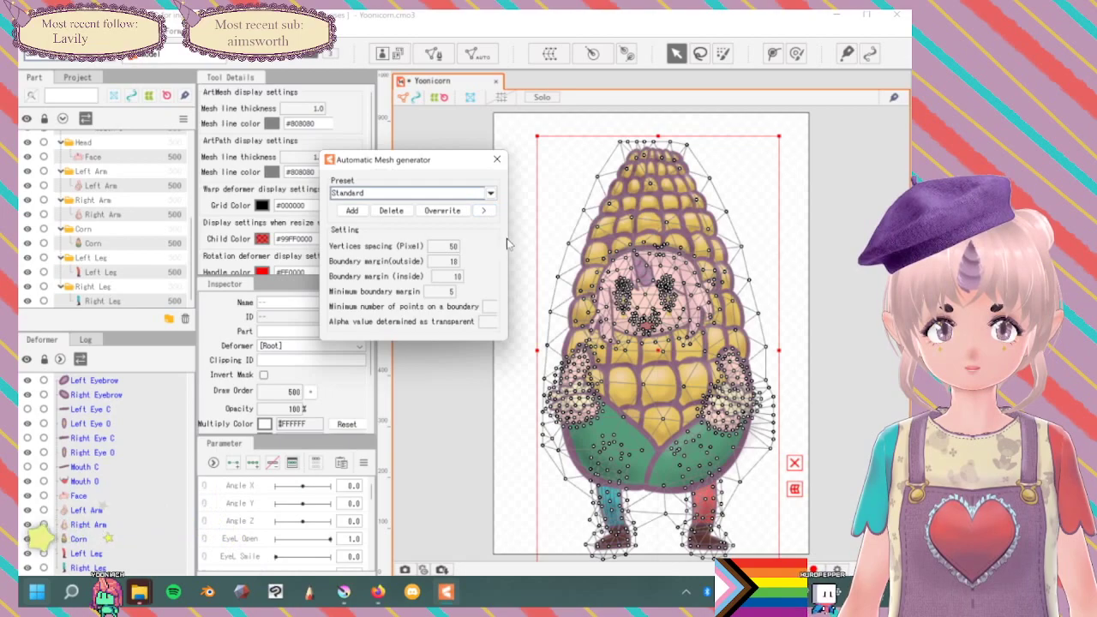
{"action": "left_click_drag", "start_coordinate": [508, 244], "coordinate": [587, 240]}
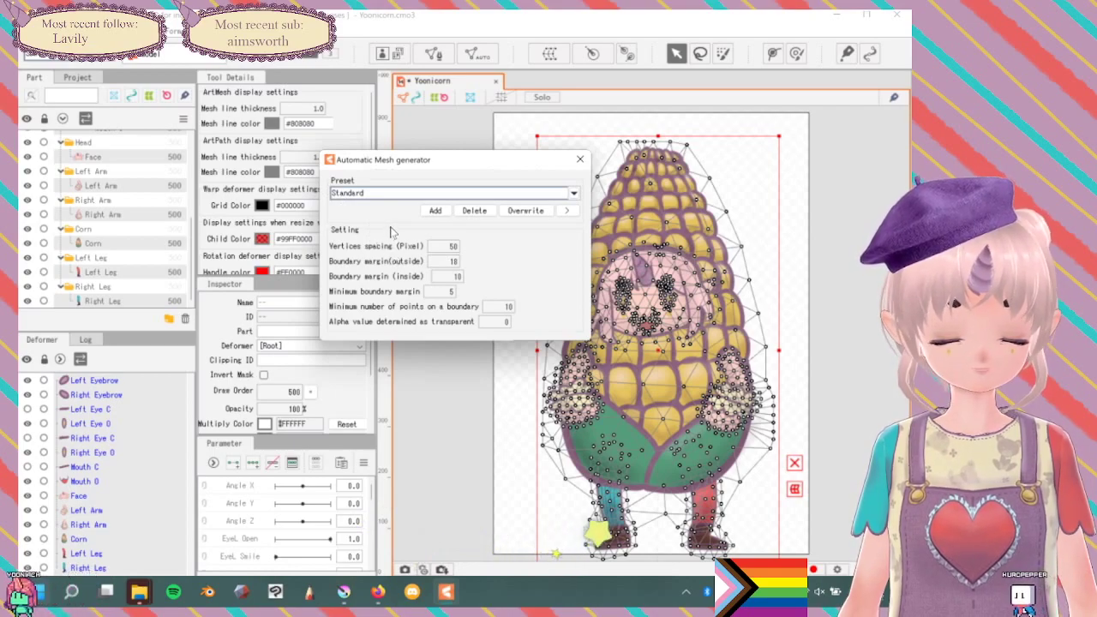
{"action": "left_click", "coordinate": [436, 210]}
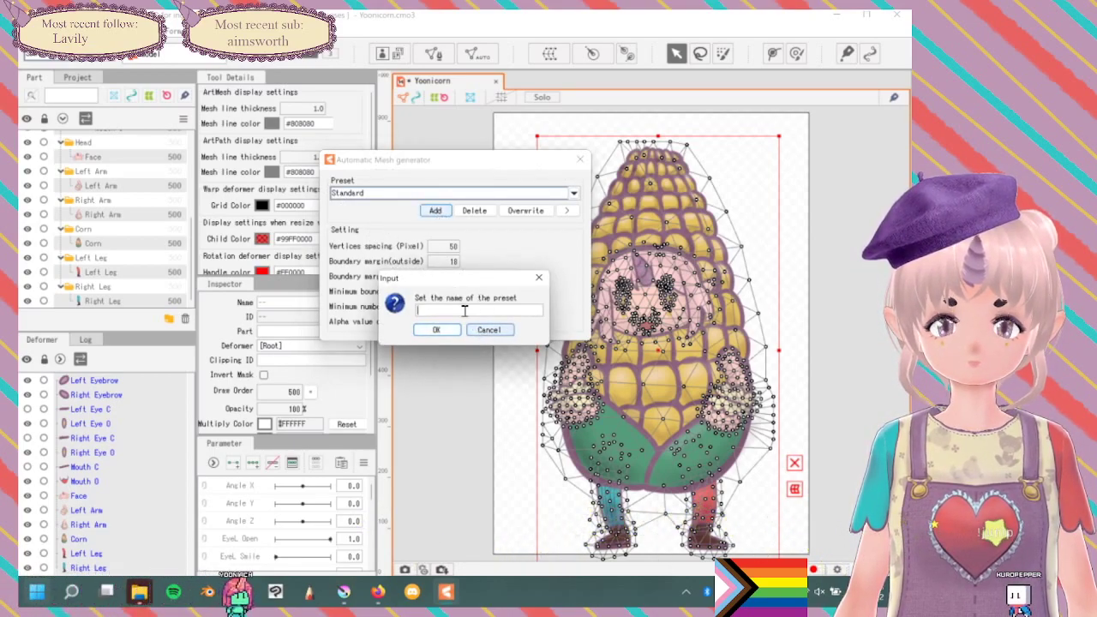
{"action": "left_click", "coordinate": [488, 329]}
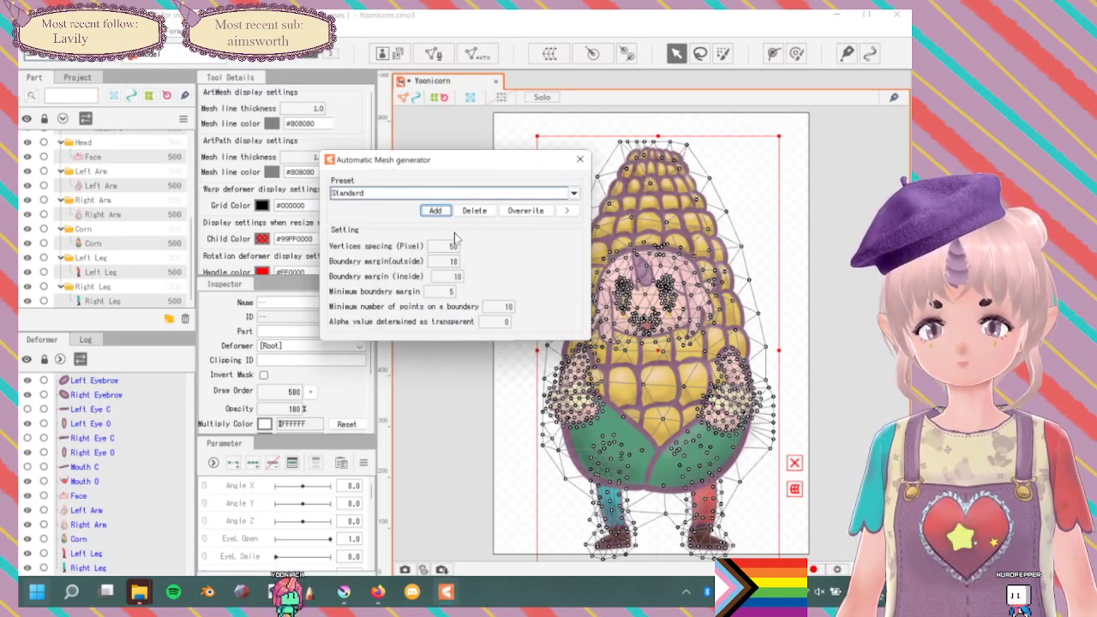
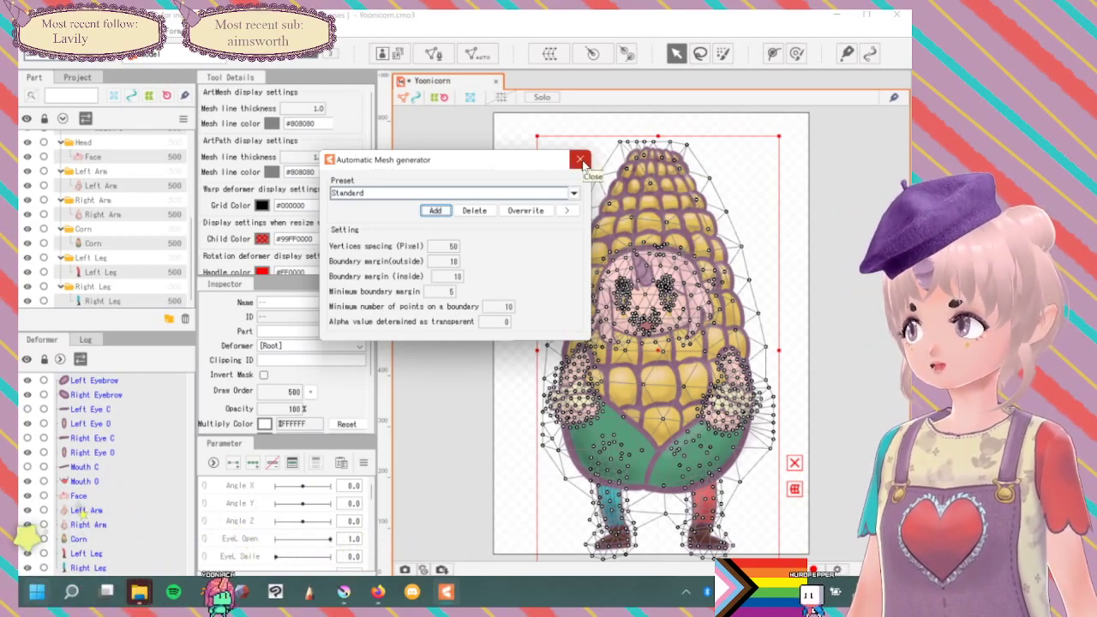
{"action": "left_click", "coordinate": [582, 161]}
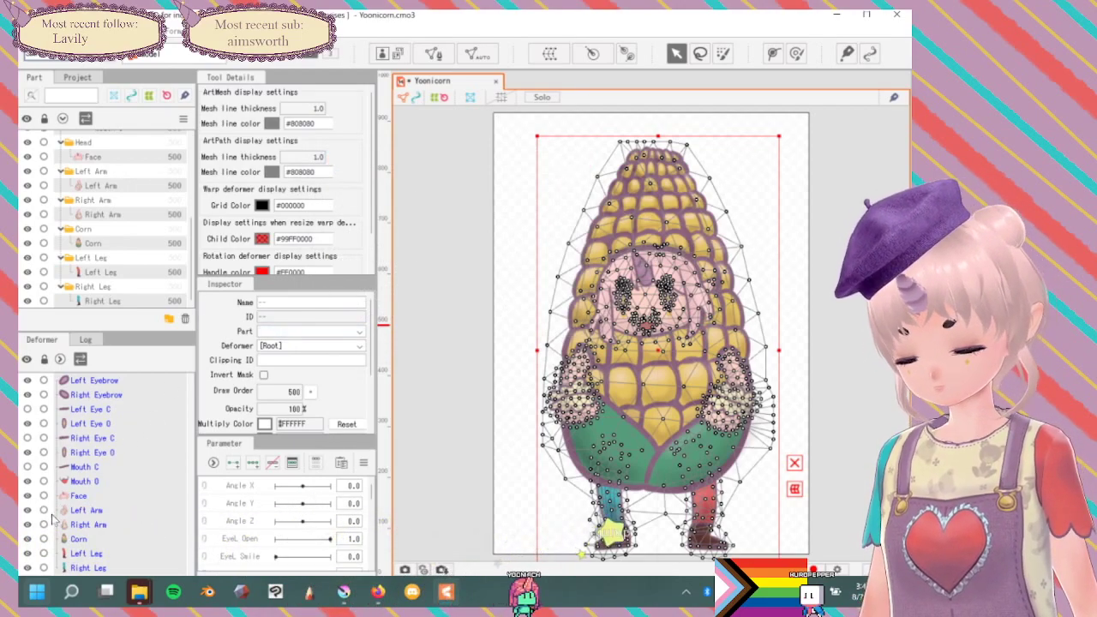
Create a warp deformer named "Warp Deformer of ALL" in the Eyebrows part as parent of all selected objects, with 2 × 2 Bezier divisions.
{"action": "left_click", "coordinate": [549, 54]}
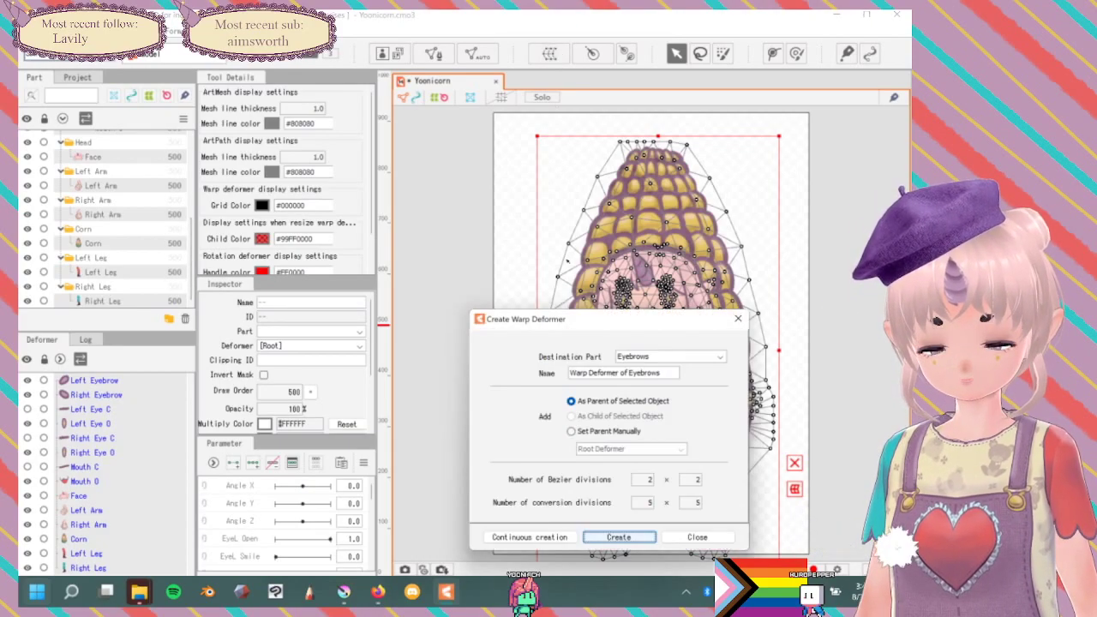
{"action": "left_click", "coordinate": [653, 358]}
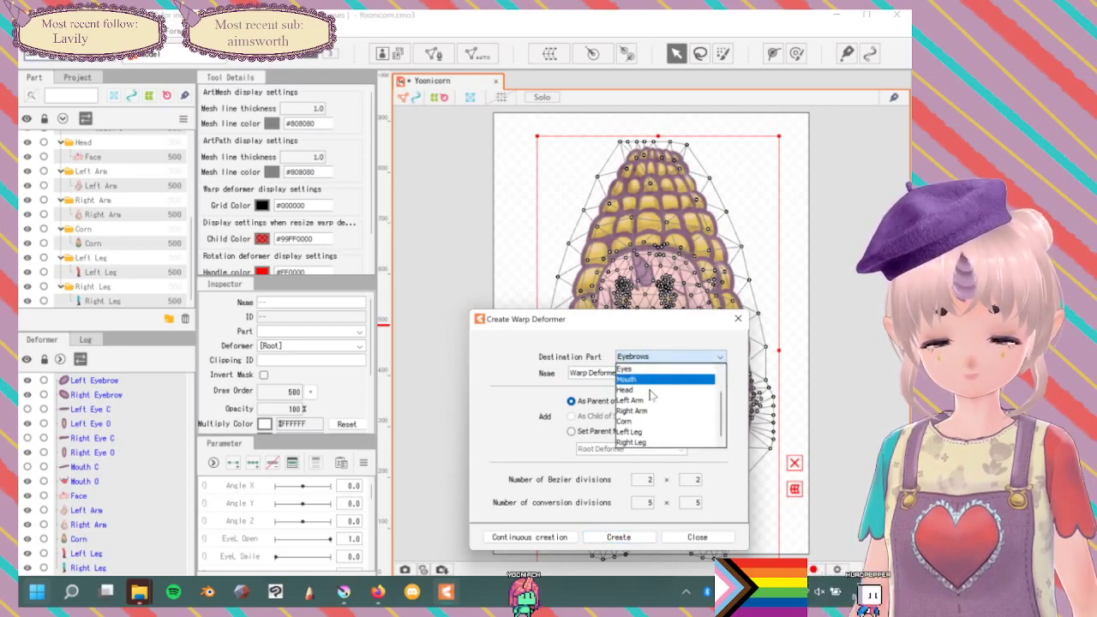
{"action": "left_click", "coordinate": [515, 347]}
{"action": "left_click", "coordinate": [664, 374]}
{"action": "double_click", "coordinate": [634, 374]}
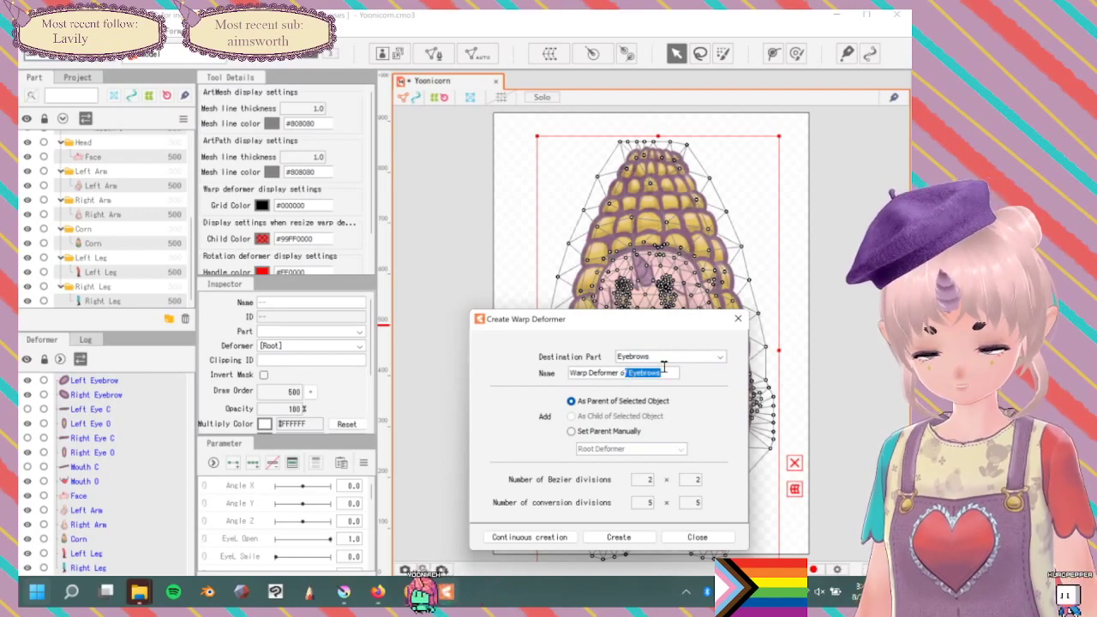
{"action": "left_click", "coordinate": [664, 367]}
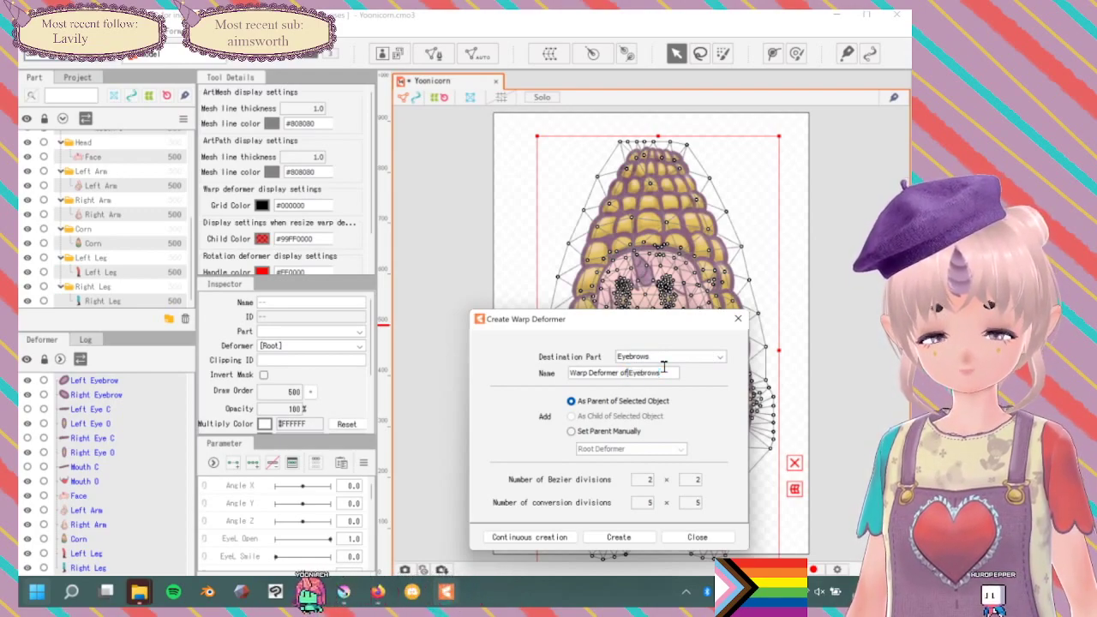
{"action": "key", "text": "shift+Right"}
{"action": "key", "text": "shift+Right"}
{"action": "key", "text": "shift+Right"}
{"action": "key", "text": "shift+Right"}
{"action": "key", "text": "shift+Right"}
{"action": "key", "text": "shift+Right"}
{"action": "key", "text": "shift+Right"}
{"action": "key", "text": "shift+Right"}
{"action": "type", "text": "ALL"}
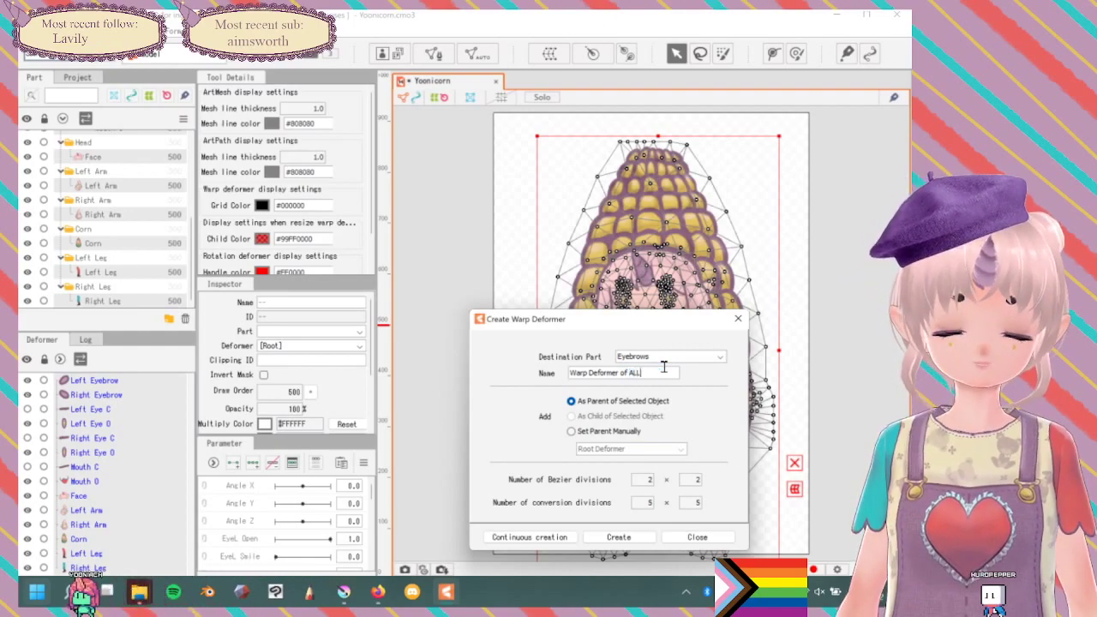
{"action": "left_click", "coordinate": [619, 538]}
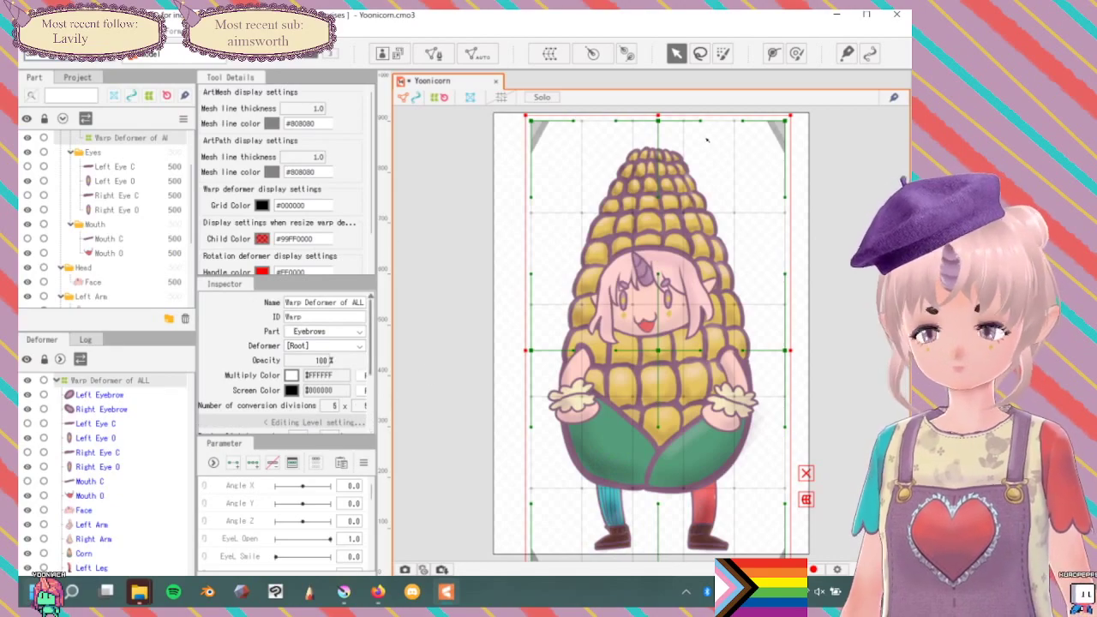
{"action": "mouse_move", "coordinate": [786, 122]}
{"action": "left_mouse_down"}
{"action": "mouse_move", "coordinate": [658, 120]}
{"action": "mouse_move", "coordinate": [787, 122]}
{"action": "left_mouse_up"}
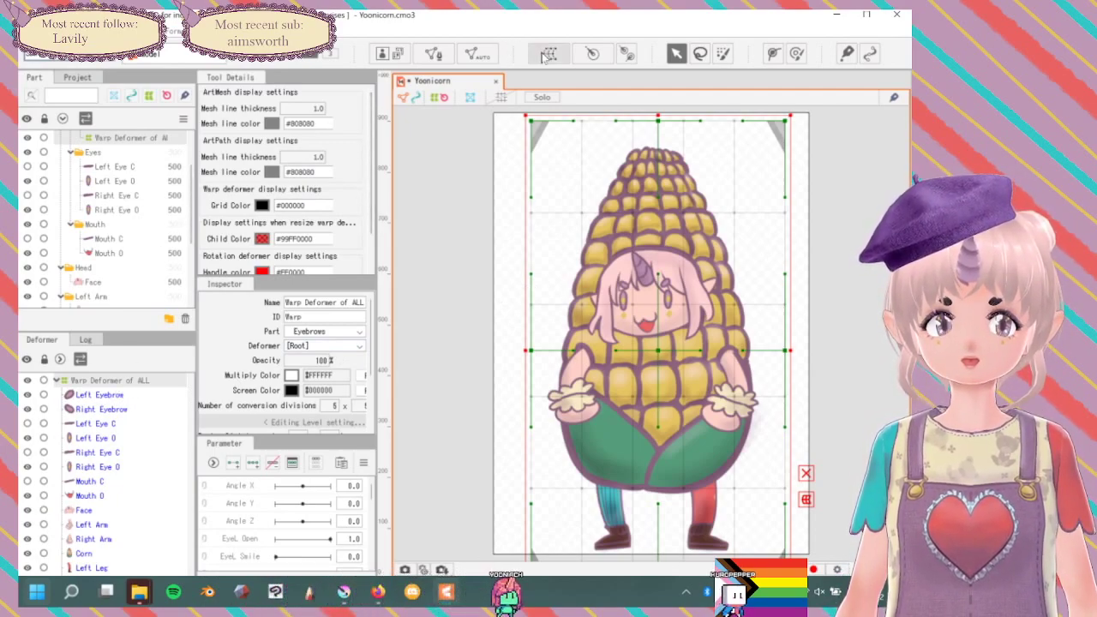
Create a warp deformer named "Warp Deformer of Eyes" in the Eyes part as parent of the four open and closed eye ArtMeshes.
{"action": "left_click", "coordinate": [93, 424]}
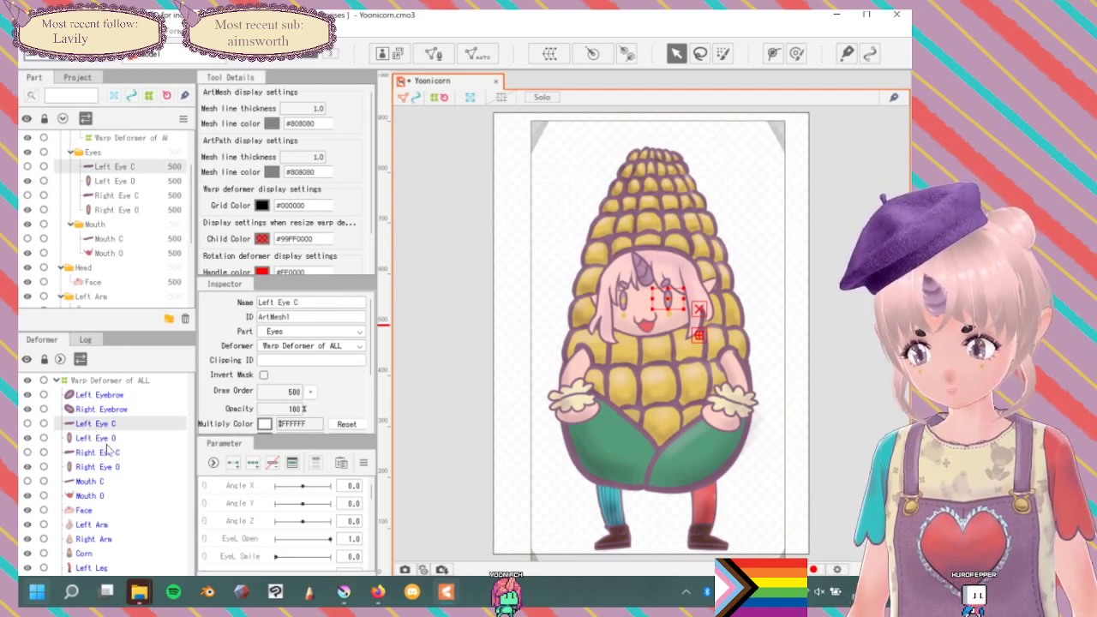
{"action": "left_click", "coordinate": [101, 469], "text": "shift"}
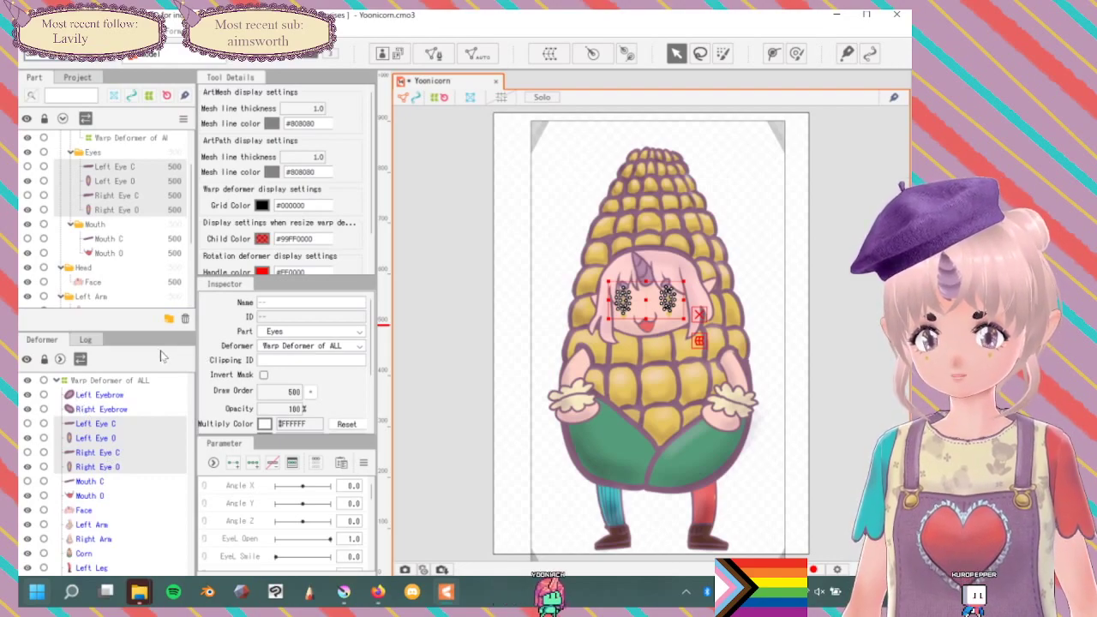
{"action": "left_click", "coordinate": [551, 54]}
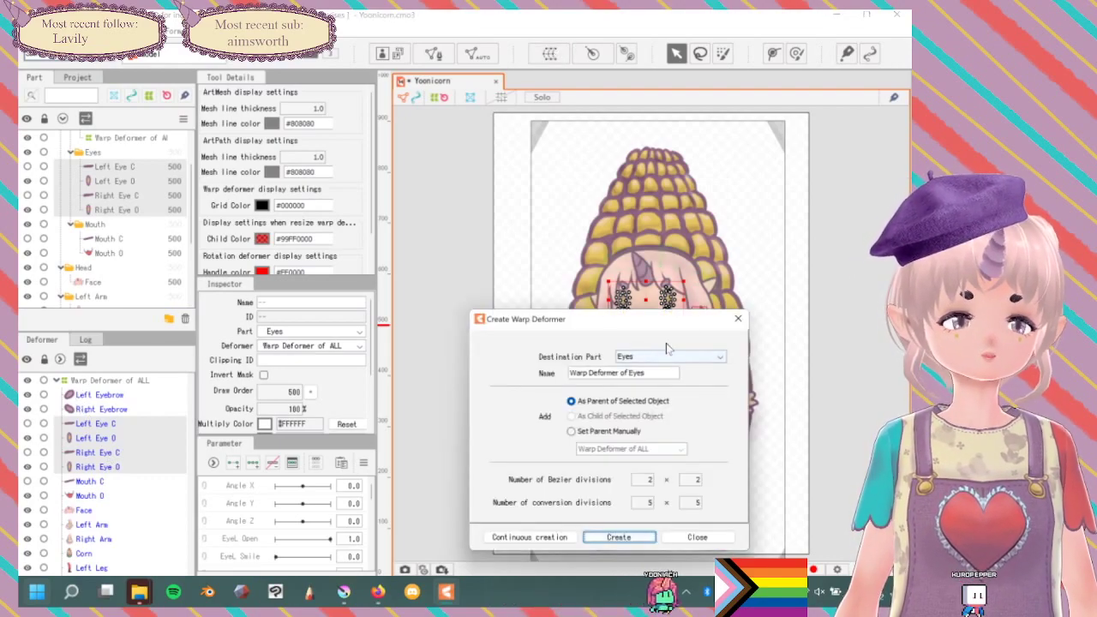
{"action": "left_click", "coordinate": [617, 537]}
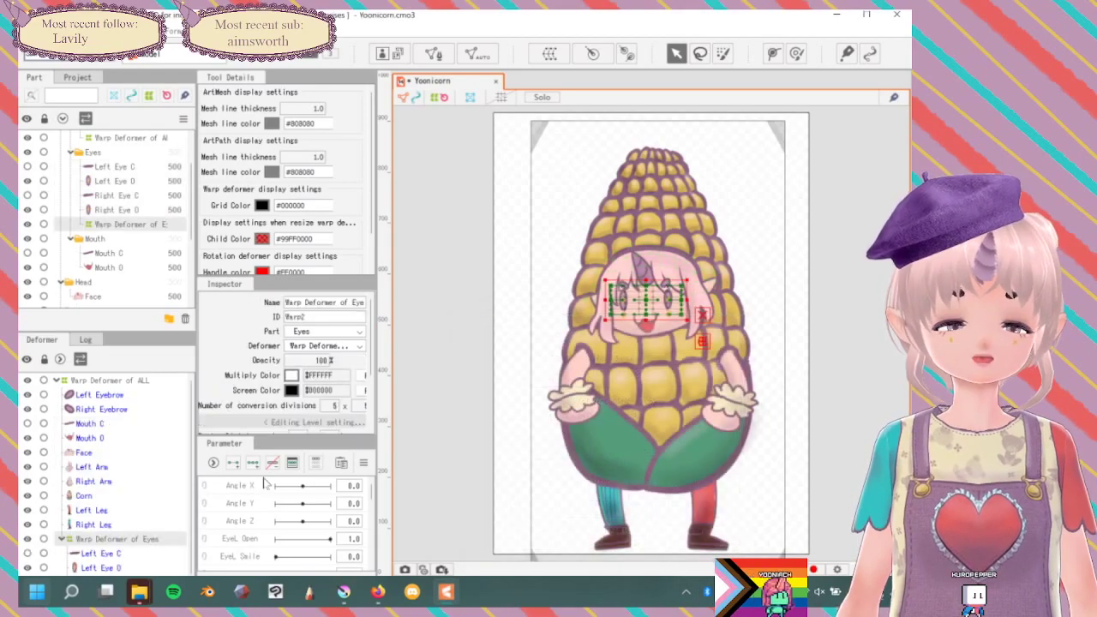
{"action": "scroll", "coordinate": [95, 462], "scroll_direction": "down", "scroll_amount": 1}
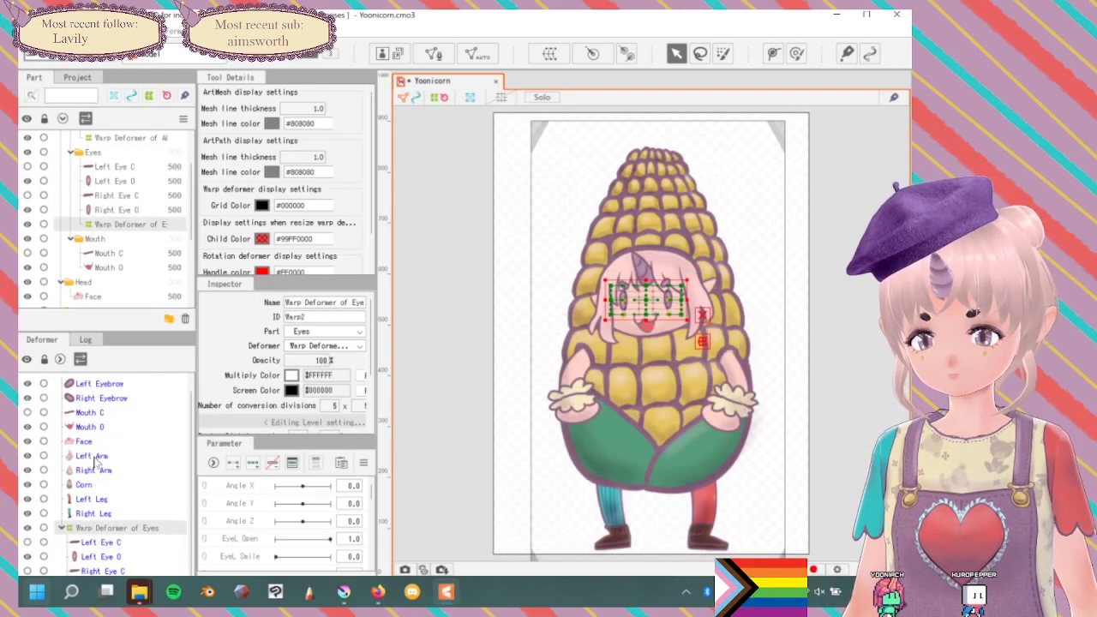
Create a warp deformer named "Warp Deformer of Eyebrows" in the Eyebrows part as parent of the left and right eyebrow ArtMeshes.
{"action": "scroll", "coordinate": [98, 454], "scroll_direction": "up", "scroll_amount": 1}
{"action": "left_click", "coordinate": [97, 395]}
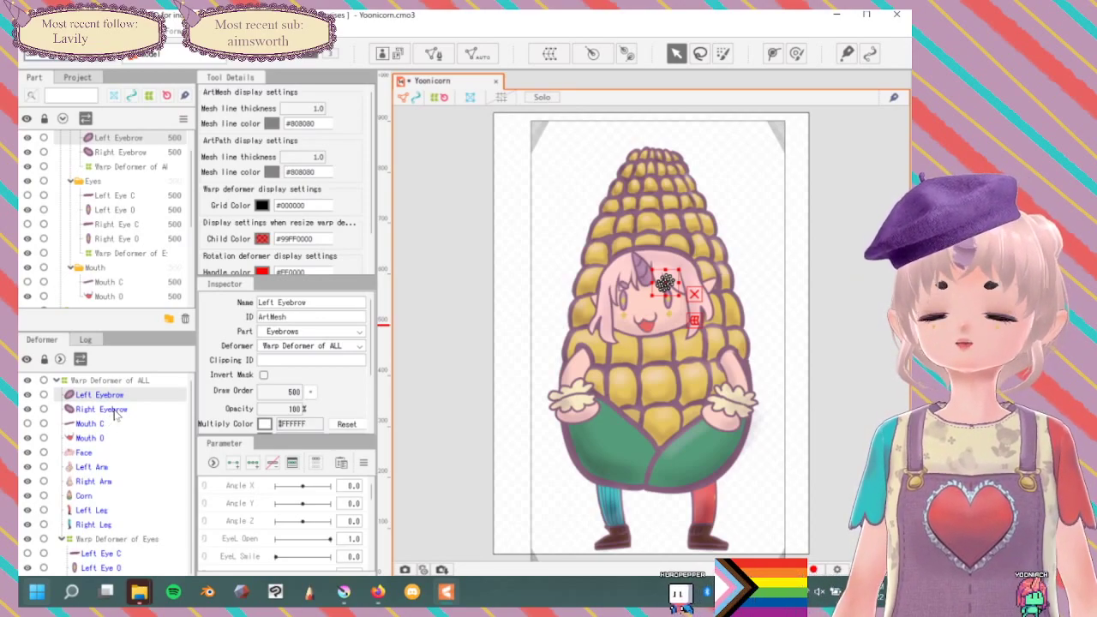
{"action": "left_click", "coordinate": [109, 410], "text": "ctrl"}
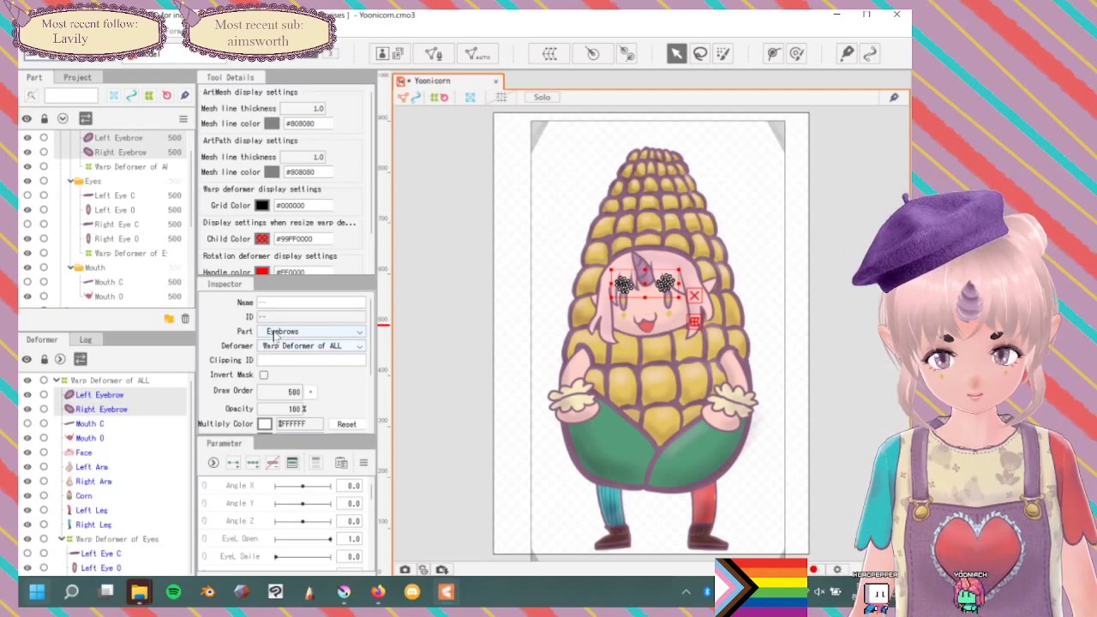
{"action": "left_click", "coordinate": [549, 51]}
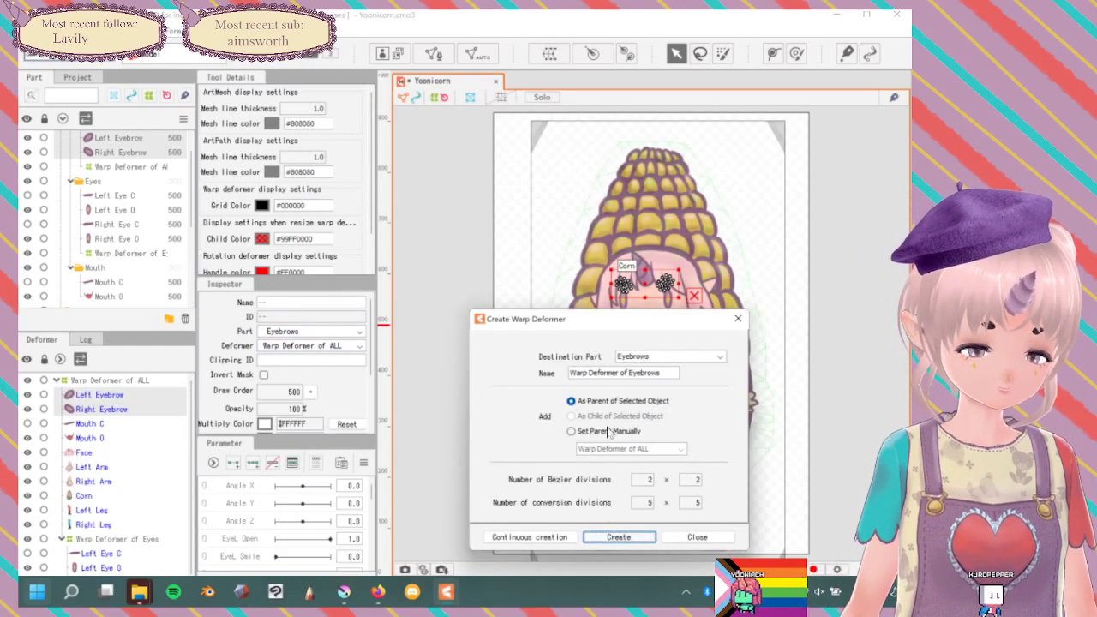
{"action": "left_click", "coordinate": [618, 536]}
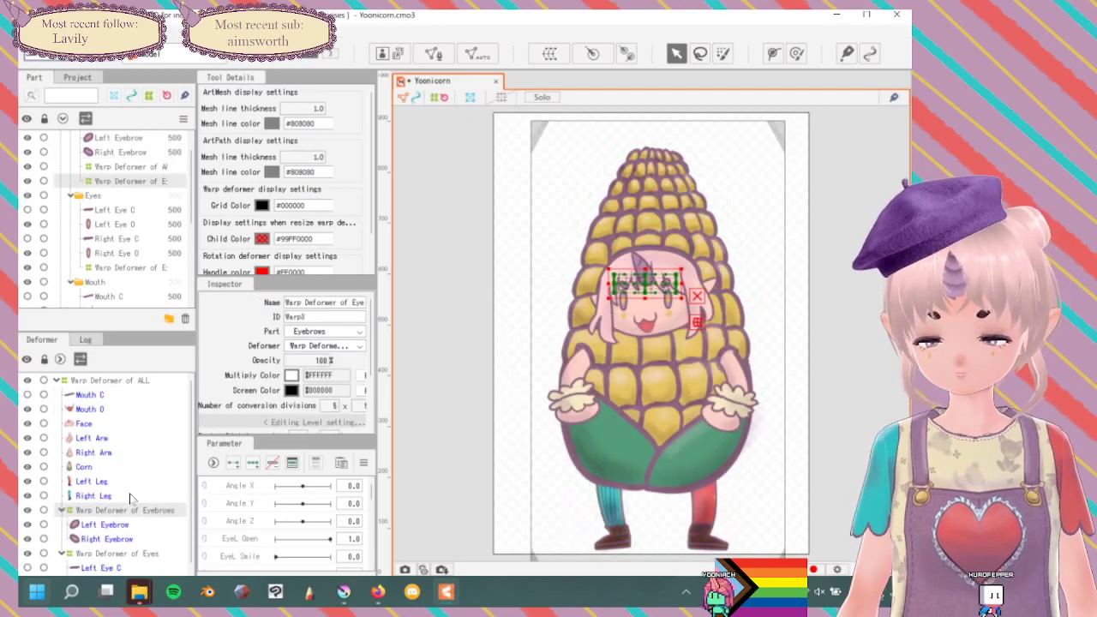
Create a warp deformer named "Warp Deformer of Mouth" in the Mouth part as parent of Mouth C and Mouth O.
{"action": "left_click", "coordinate": [94, 481]}
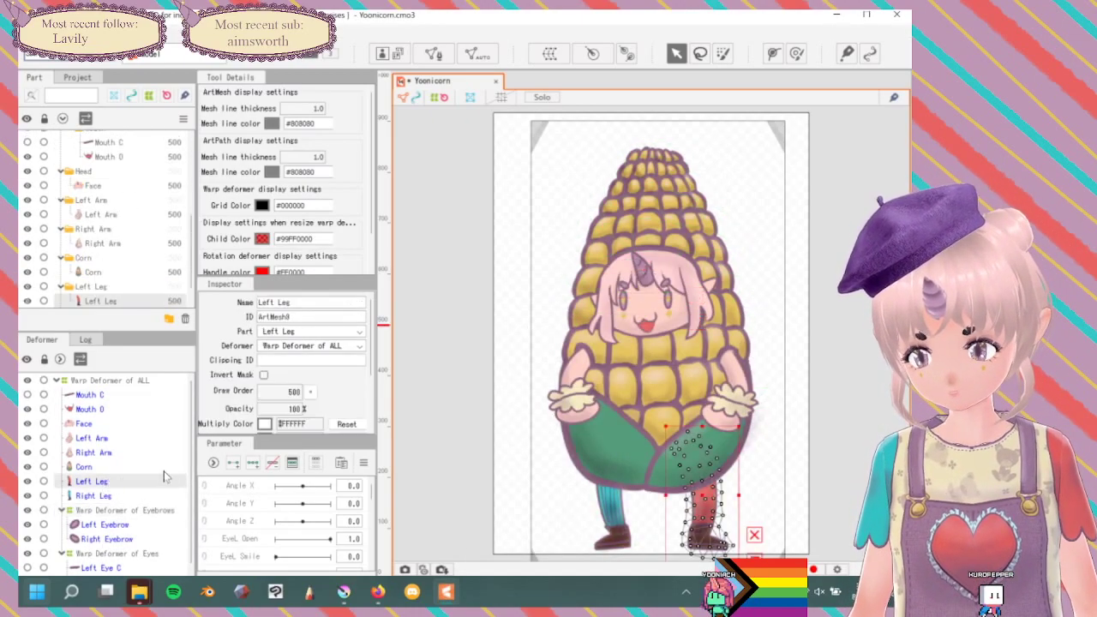
{"action": "left_click", "coordinate": [84, 467]}
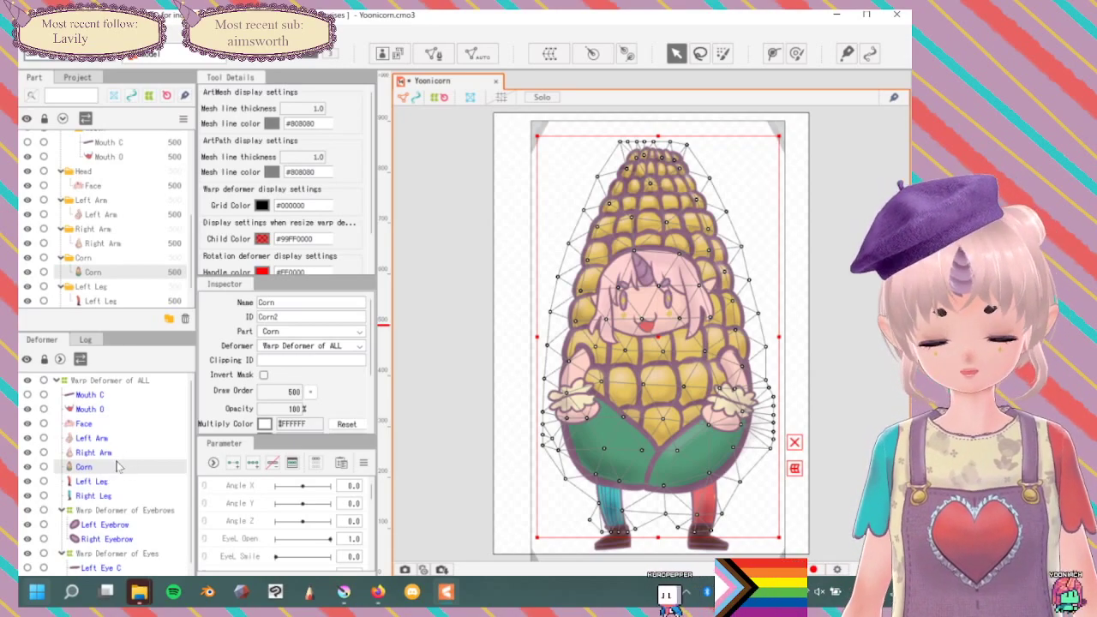
{"action": "left_click", "coordinate": [89, 395]}
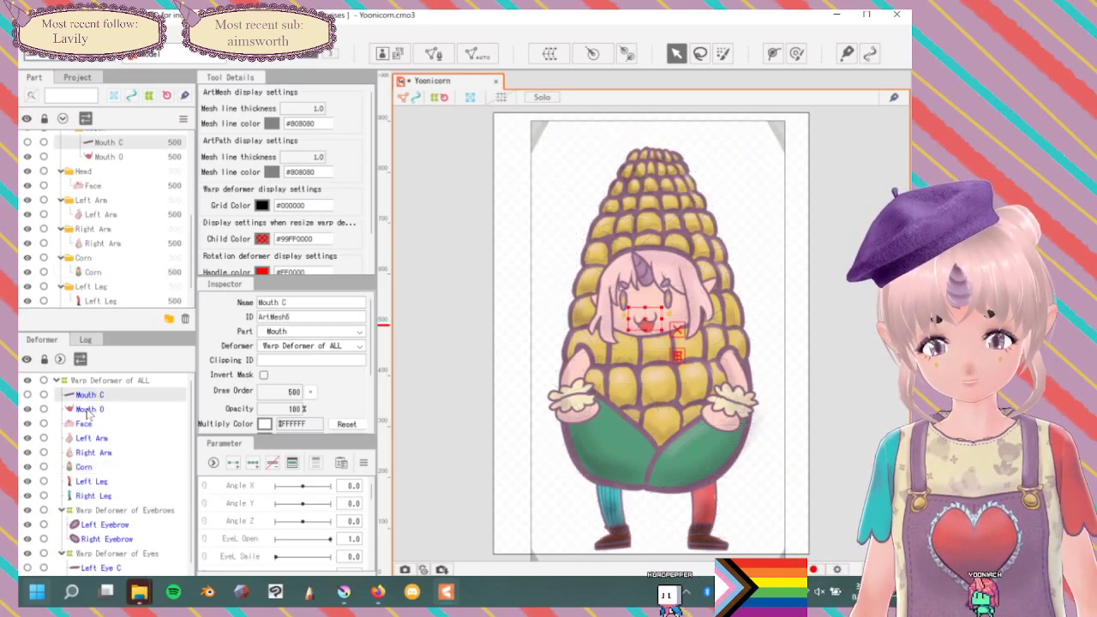
{"action": "left_click", "coordinate": [89, 410], "text": "ctrl"}
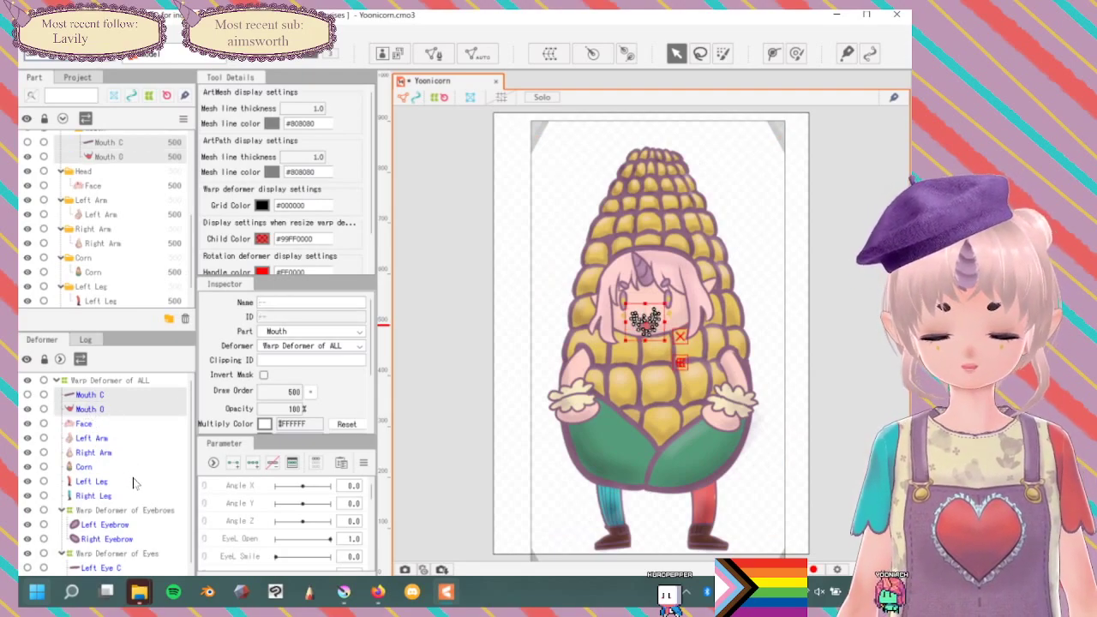
{"action": "scroll", "coordinate": [133, 483], "scroll_direction": "down", "scroll_amount": 1}
{"action": "scroll", "coordinate": [123, 451], "scroll_direction": "up", "scroll_amount": 1}
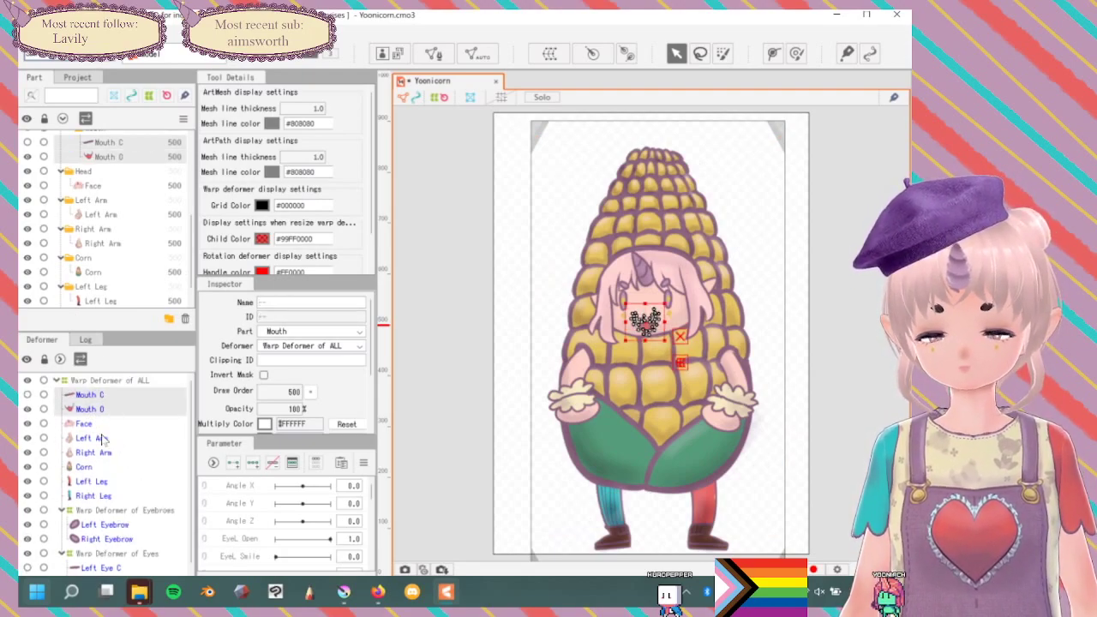
{"action": "left_click", "coordinate": [549, 55]}
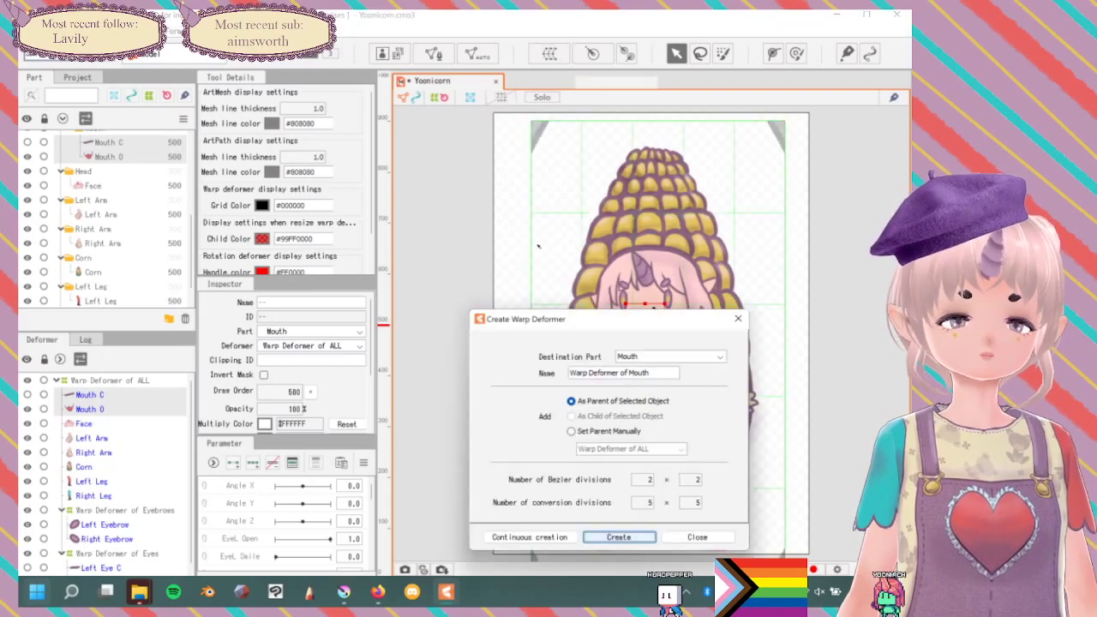
{"action": "left_click", "coordinate": [618, 538]}
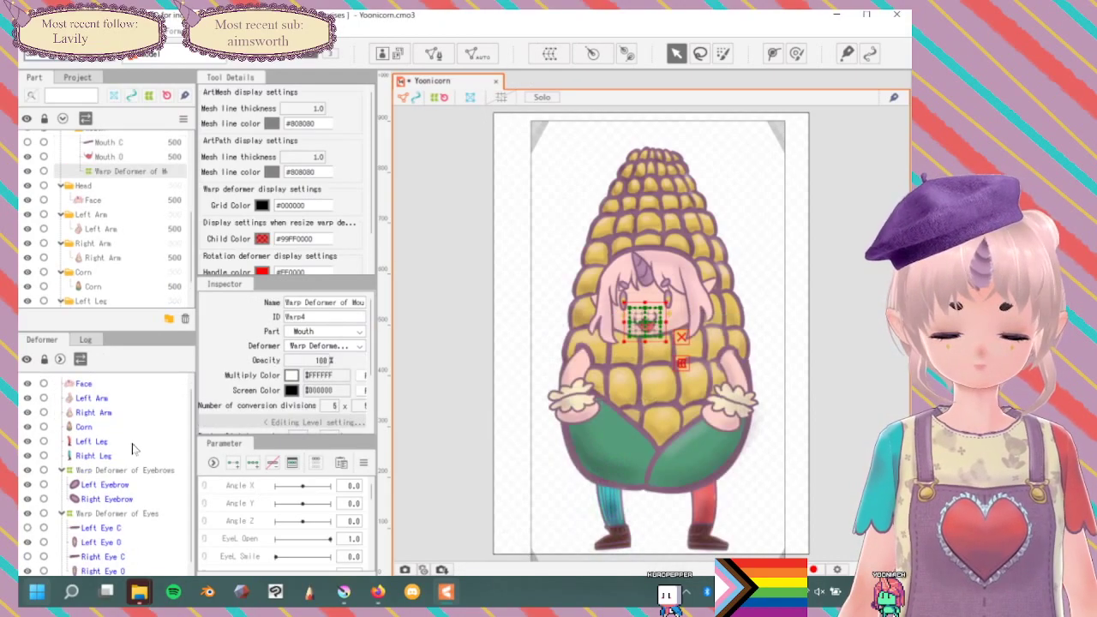
Refit the editor window so that the lower ends of the deformer and parameter lists are fully in view.
{"action": "scroll", "coordinate": [127, 538], "scroll_direction": "down", "scroll_amount": 1}
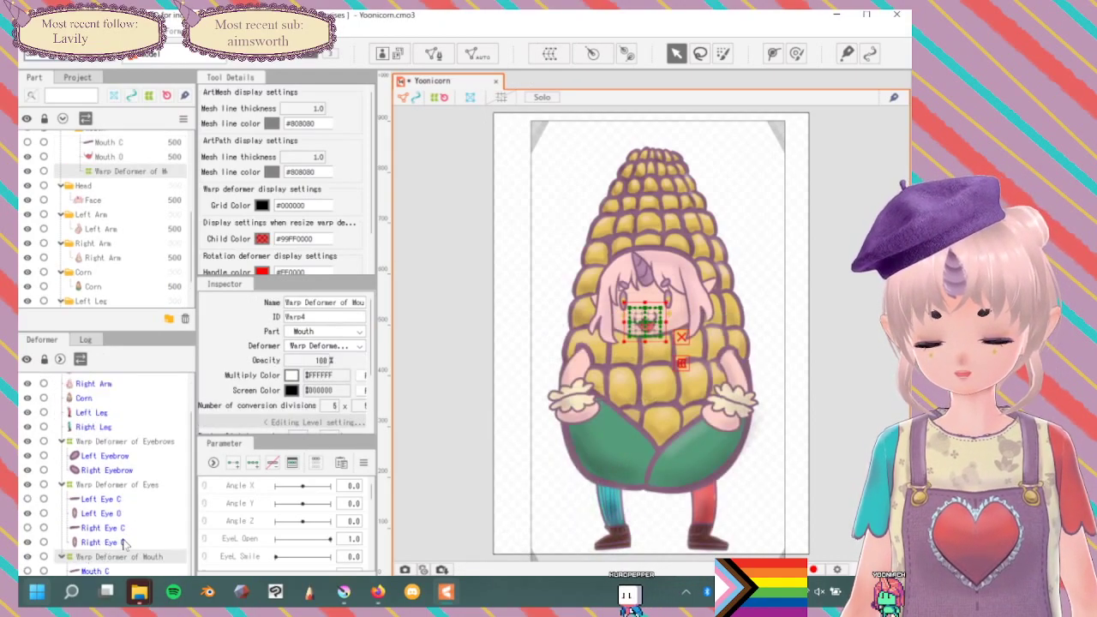
{"action": "scroll", "coordinate": [103, 467], "scroll_direction": "up", "scroll_amount": 2}
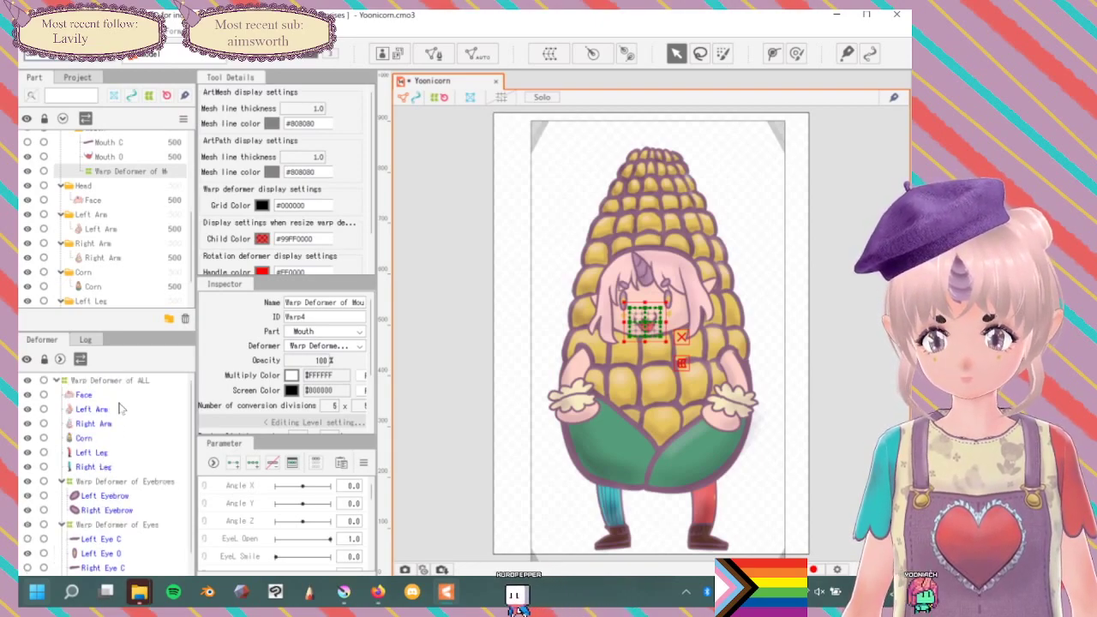
{"action": "scroll", "coordinate": [120, 408], "scroll_direction": "down", "scroll_amount": 1}
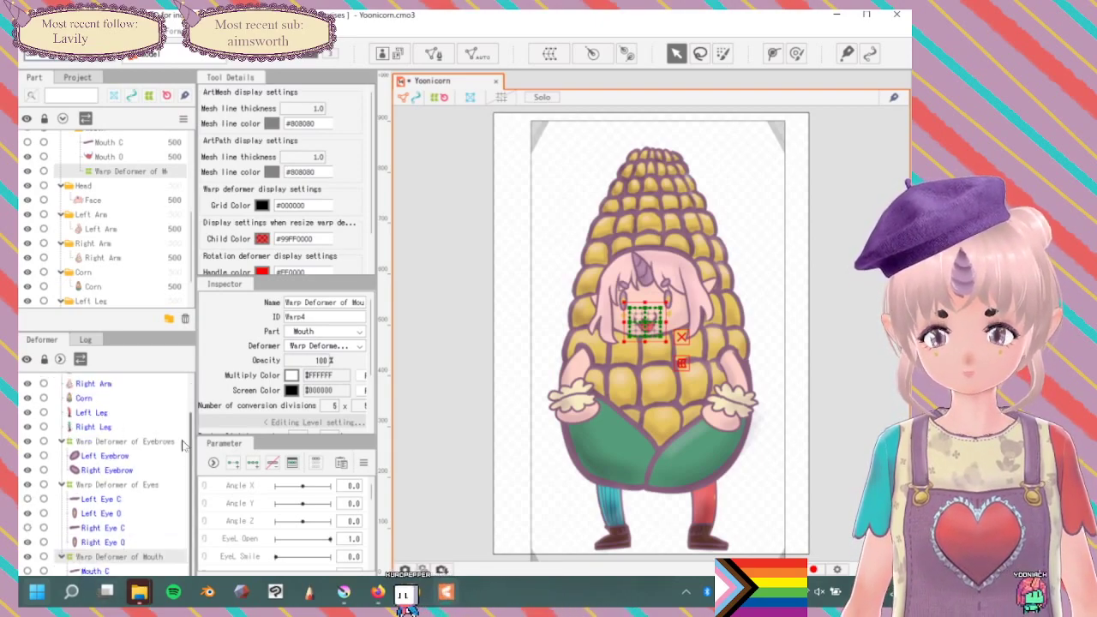
{"action": "left_click_drag", "start_coordinate": [623, 22], "coordinate": [619, 42]}
{"action": "left_click", "coordinate": [864, 54]}
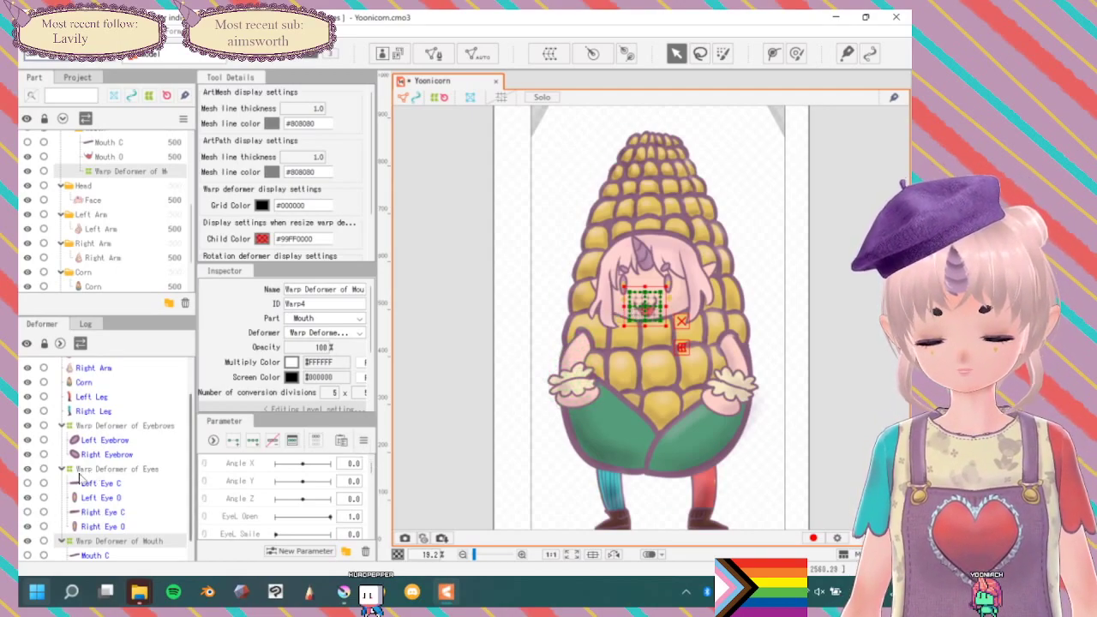
Create a warp deformer named "Warp Deformer of Head" in the Head part as parent of the Face ArtMesh, with 2 × 2 Bezier divisions.
{"action": "scroll", "coordinate": [80, 477], "scroll_direction": "down", "scroll_amount": 1}
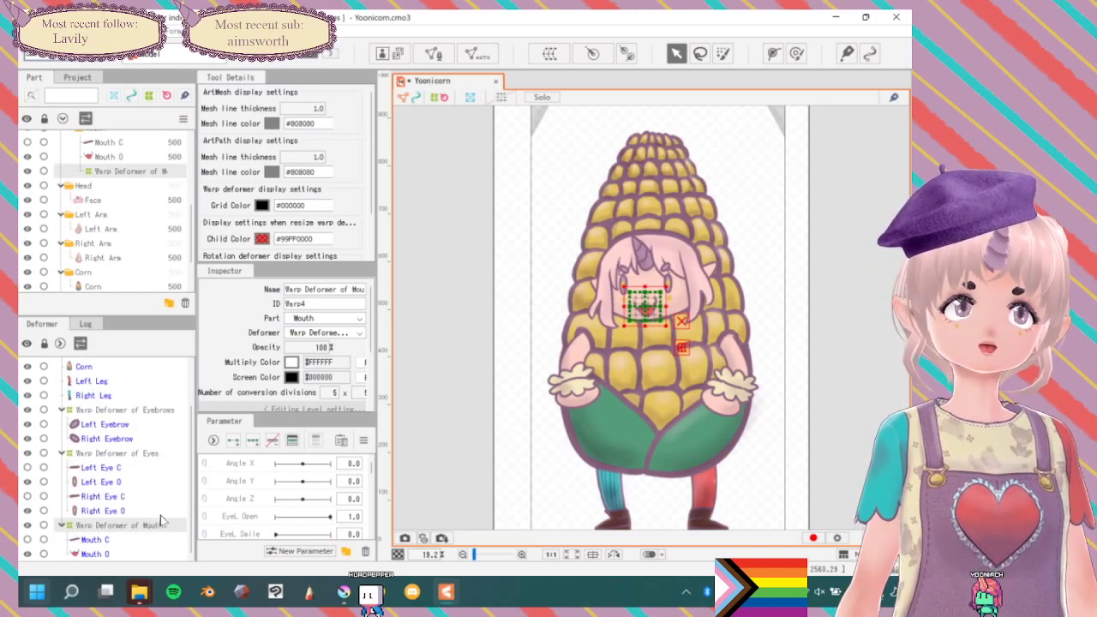
{"action": "scroll", "coordinate": [137, 428], "scroll_direction": "up", "scroll_amount": 4}
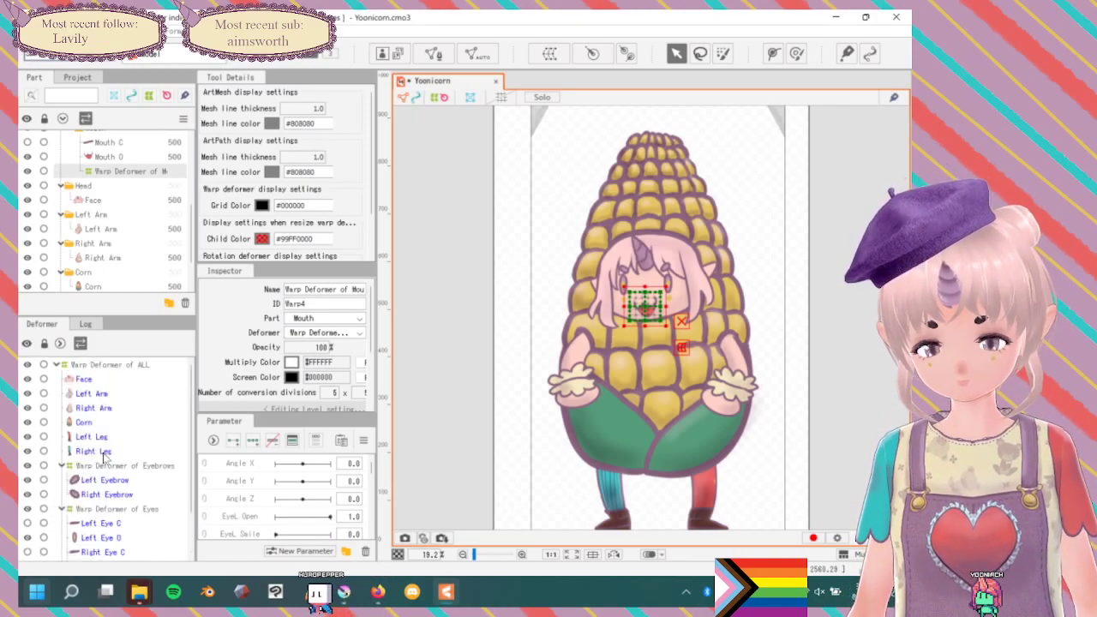
{"action": "left_click", "coordinate": [92, 378]}
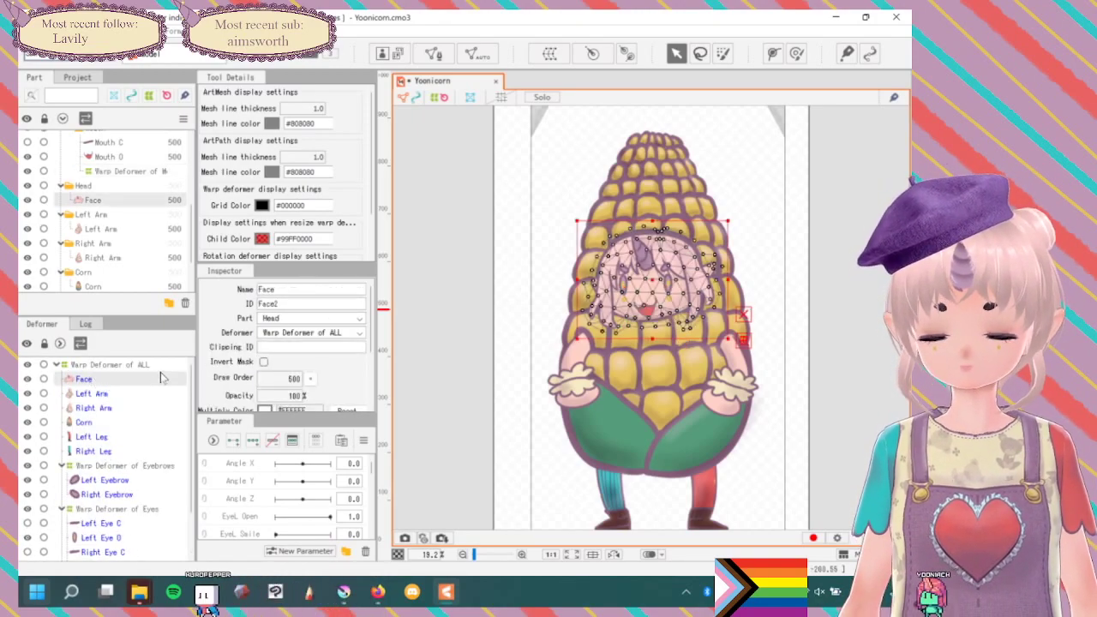
{"action": "left_click", "coordinate": [549, 53]}
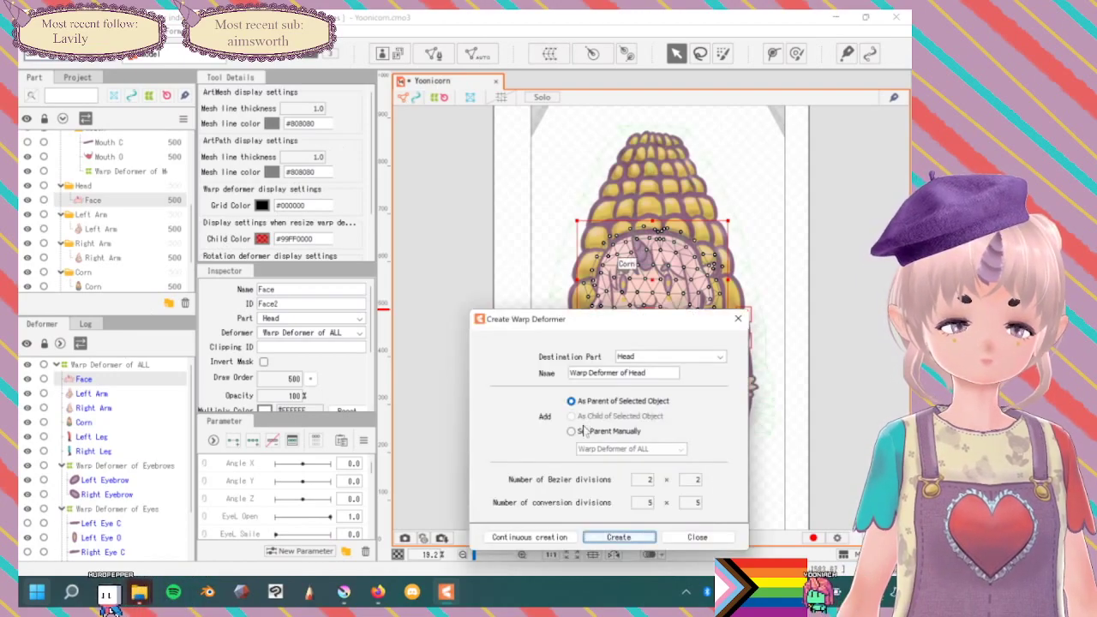
{"action": "double_click", "coordinate": [636, 372]}
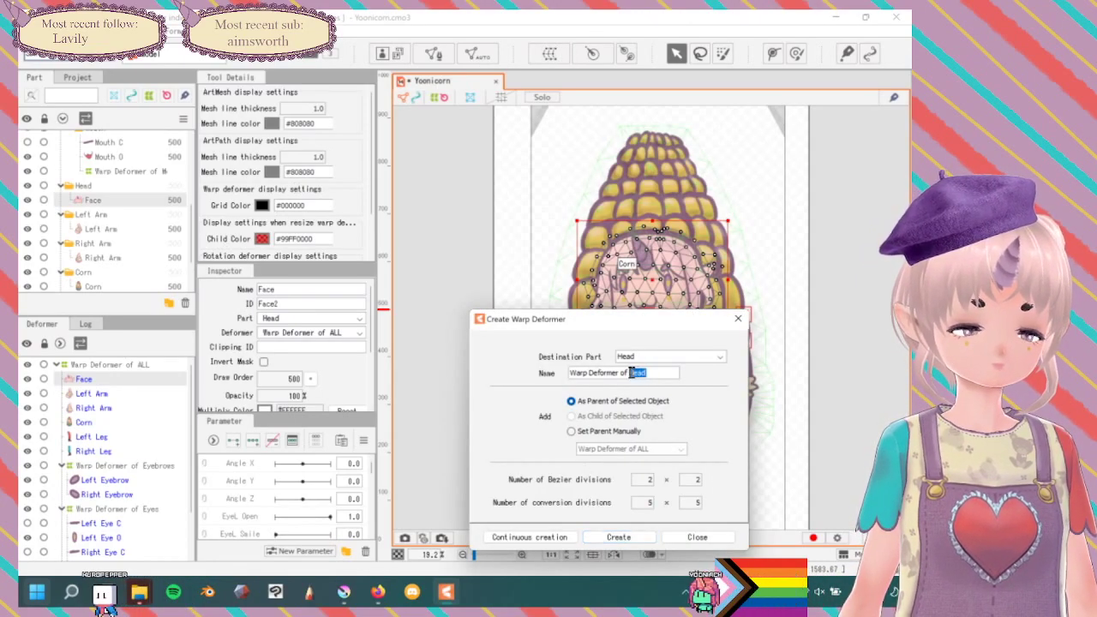
{"action": "left_click", "coordinate": [619, 537]}
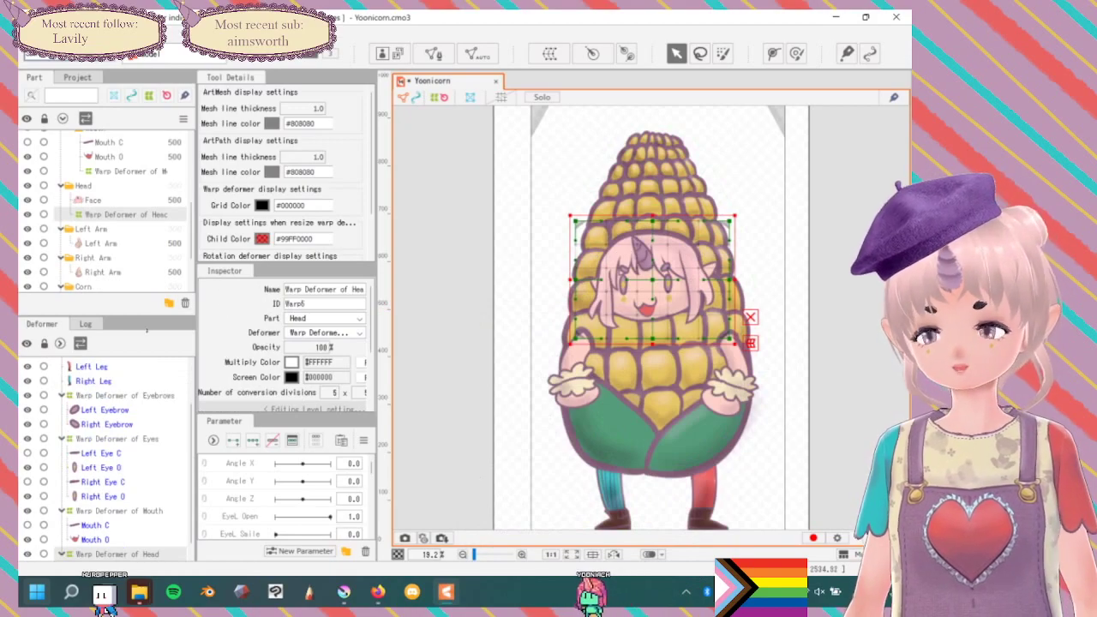
Try to move the Head warp deformer above the Eyebrows warp deformer in the deformer hierarchy.
{"action": "scroll", "coordinate": [130, 559], "scroll_direction": "down", "scroll_amount": 1}
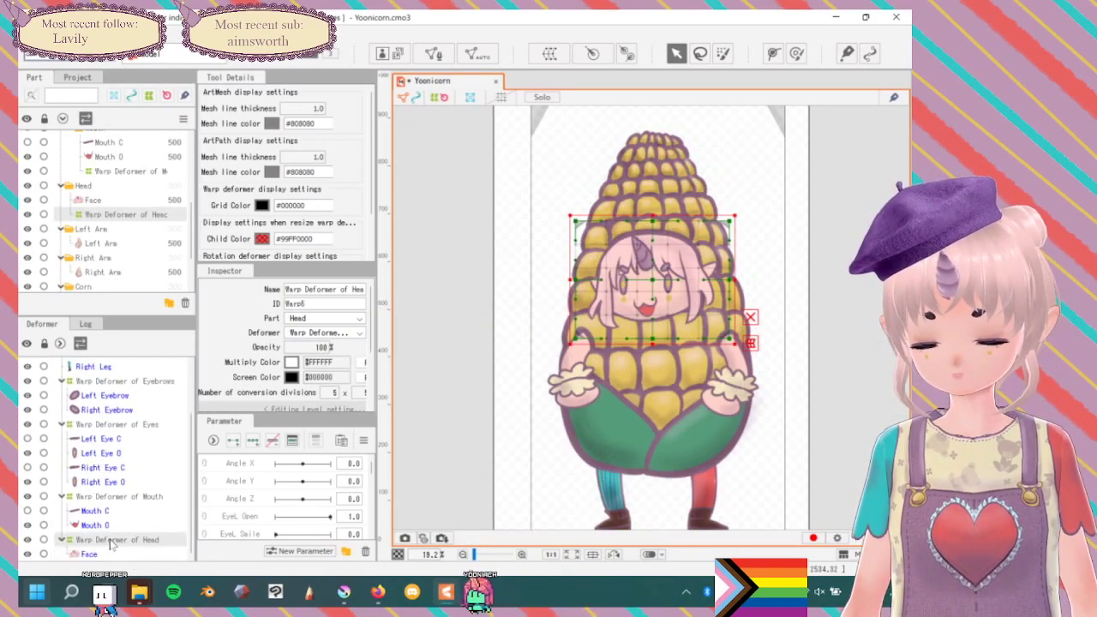
{"action": "left_click_drag", "start_coordinate": [144, 531], "coordinate": [138, 403]}
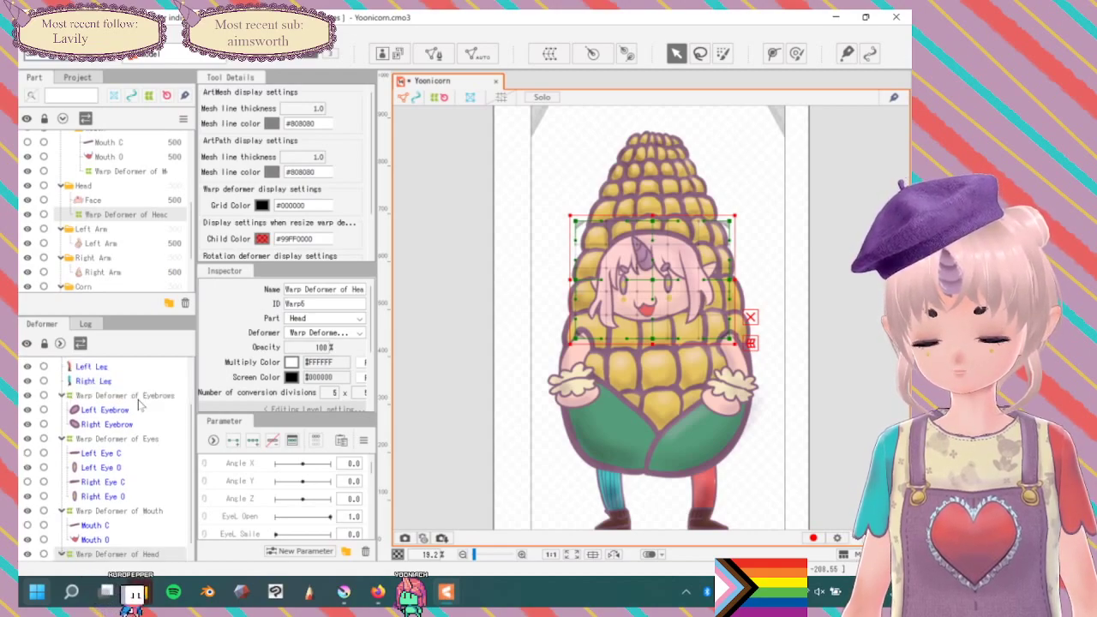
{"action": "scroll", "coordinate": [101, 528], "scroll_direction": "up", "scroll_amount": 3}
{"action": "scroll", "coordinate": [97, 418], "scroll_direction": "down", "scroll_amount": 3}
{"action": "scroll", "coordinate": [97, 421], "scroll_direction": "down", "scroll_amount": 1}
{"action": "left_click_drag", "start_coordinate": [114, 540], "coordinate": [137, 386]}
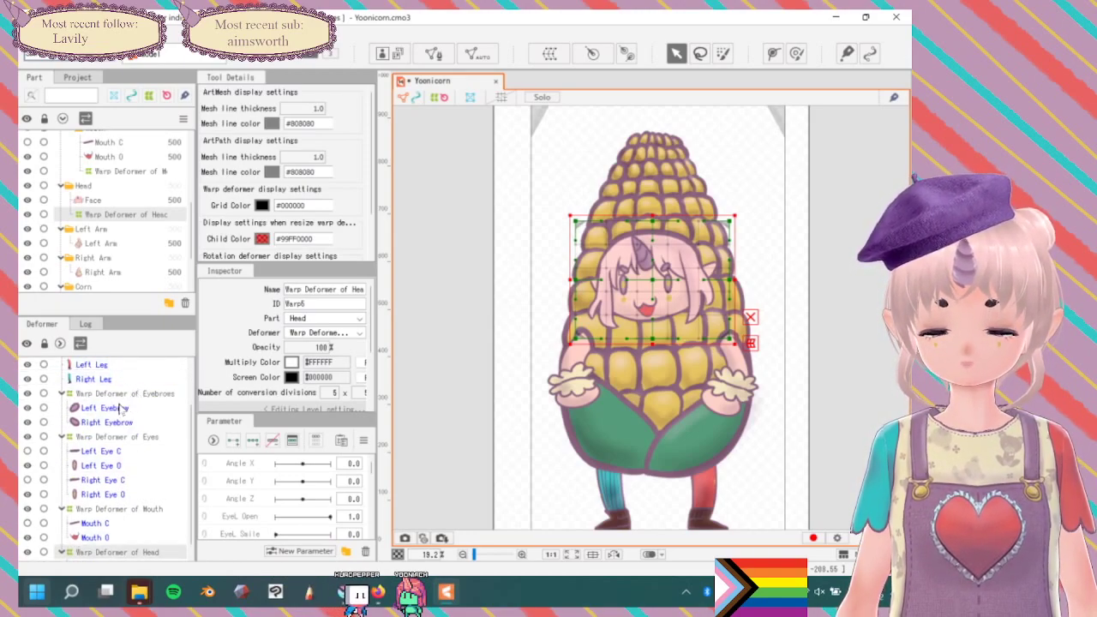
{"action": "scroll", "coordinate": [117, 445], "scroll_direction": "down", "scroll_amount": 1}
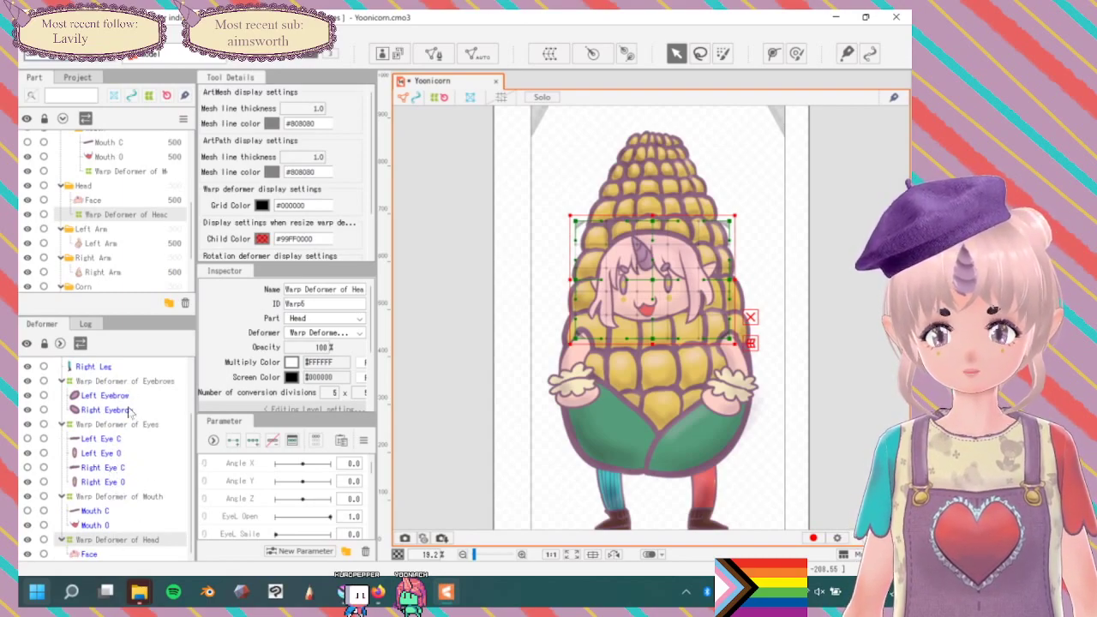
Nest the Eyes, Eyebrows and Mouth warp deformers under the Head warp deformer, and select the Head deformer.
{"action": "left_click", "coordinate": [124, 425]}
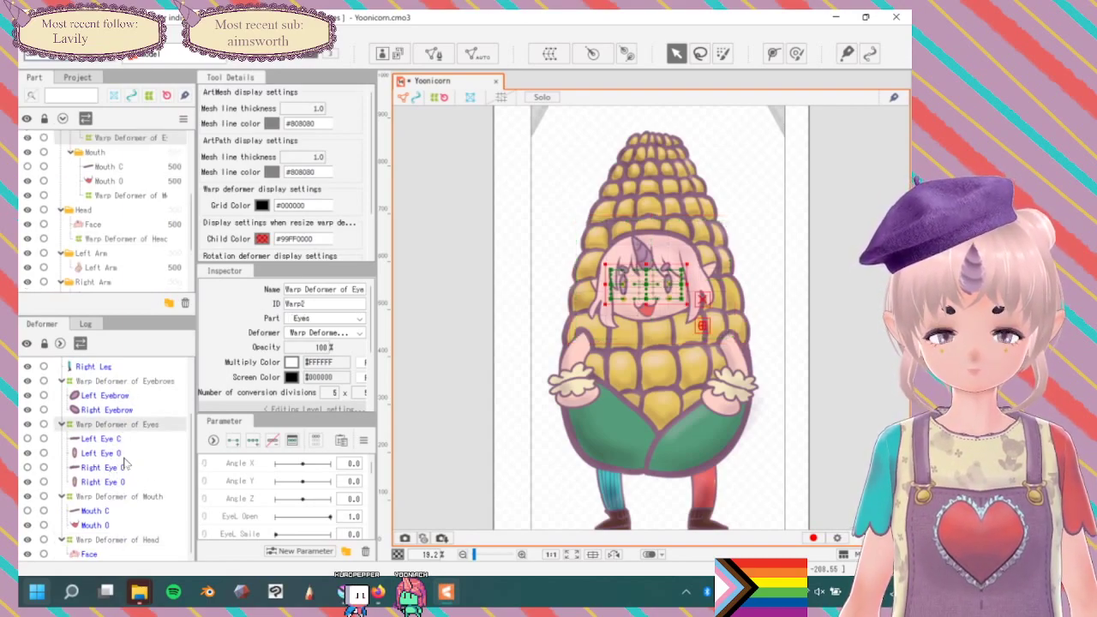
{"action": "left_click", "coordinate": [62, 425]}
{"action": "left_click_drag", "start_coordinate": [117, 483], "coordinate": [133, 542]}
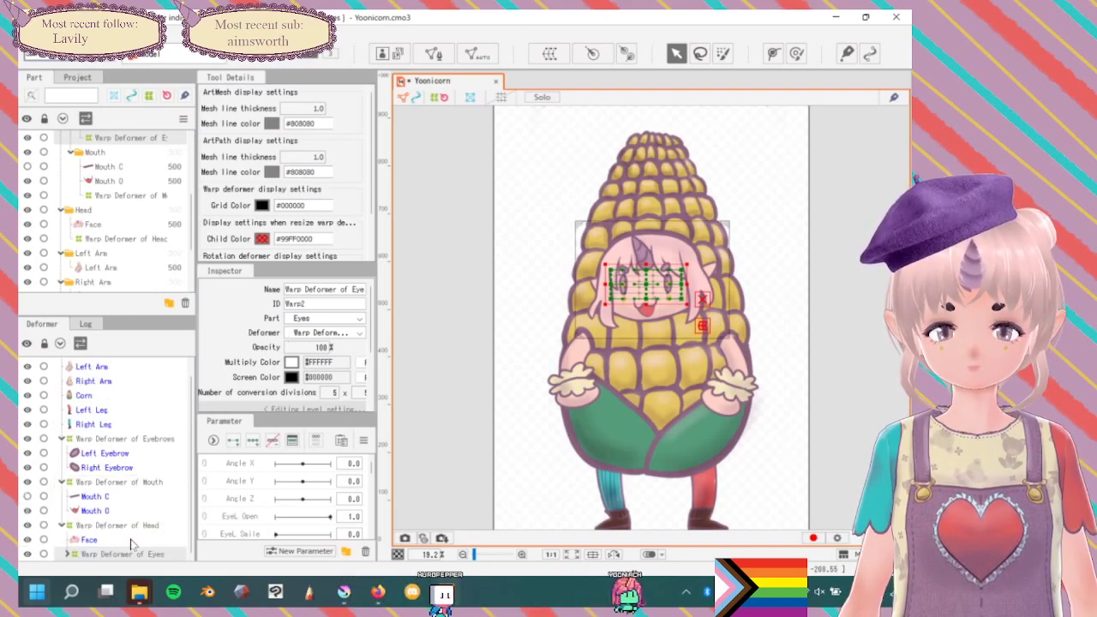
{"action": "left_click_drag", "start_coordinate": [109, 438], "coordinate": [137, 533]}
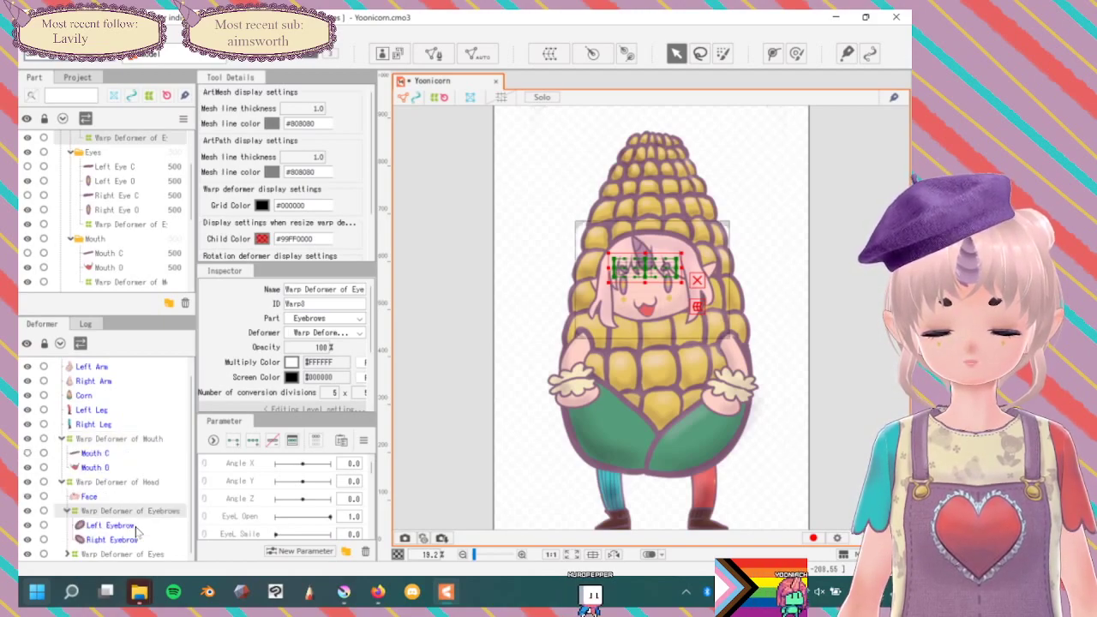
{"action": "left_click", "coordinate": [115, 439]}
{"action": "left_click_drag", "start_coordinate": [119, 460], "coordinate": [124, 485]}
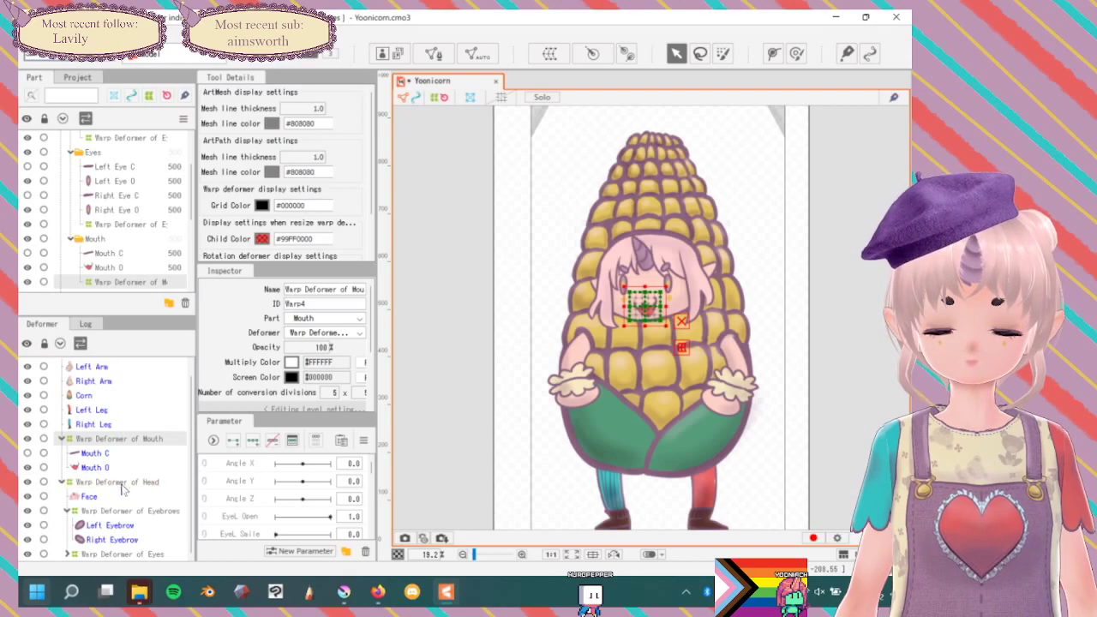
{"action": "left_click_drag", "start_coordinate": [111, 442], "coordinate": [111, 487]}
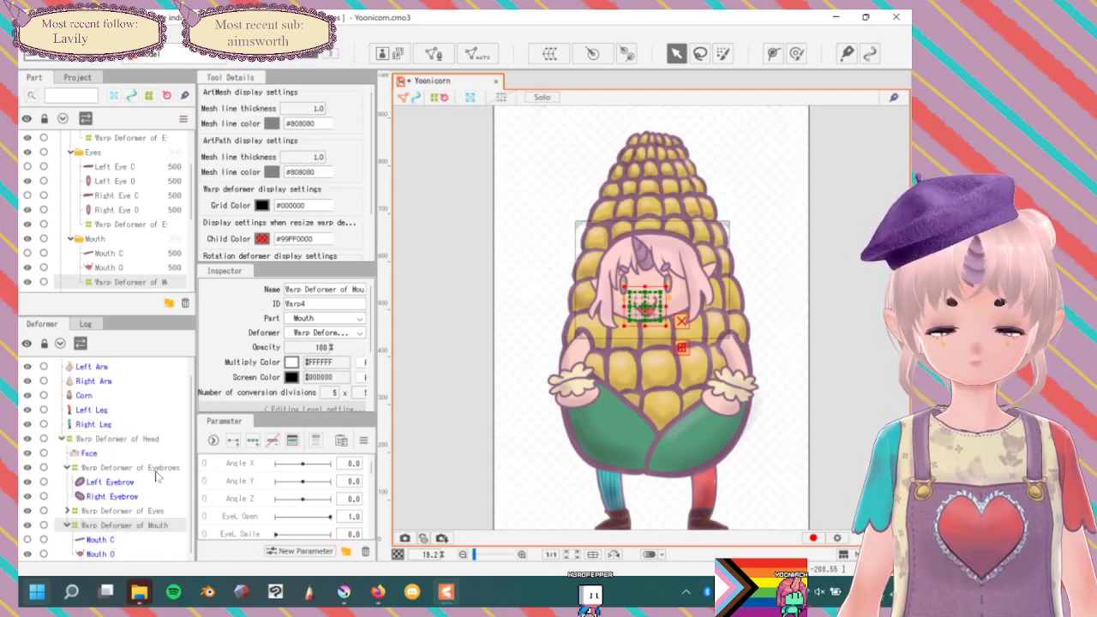
{"action": "left_click", "coordinate": [124, 440]}
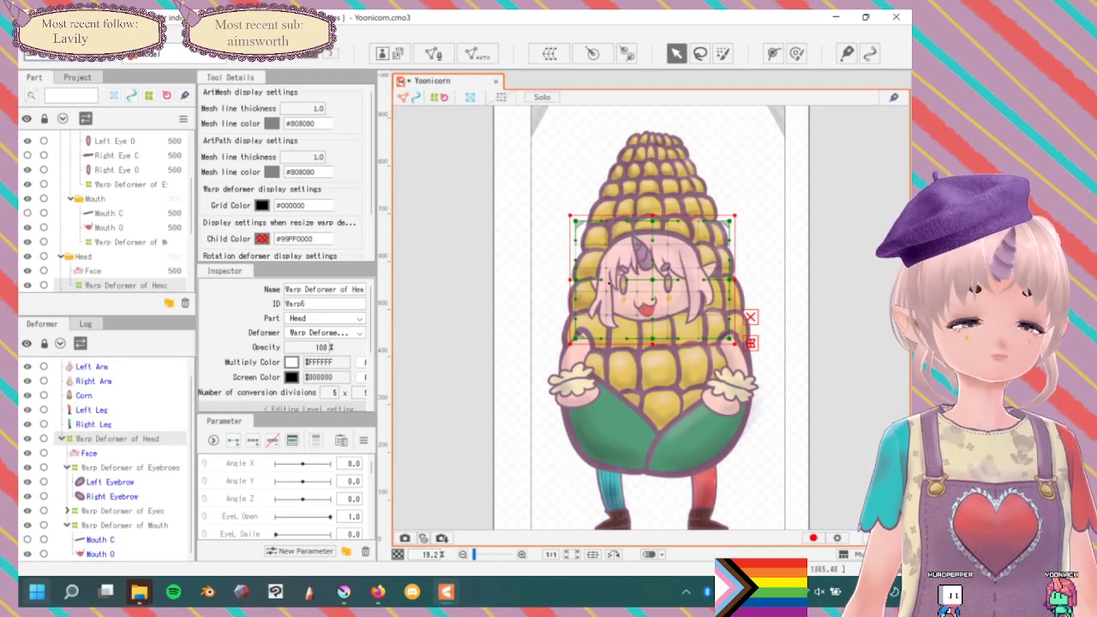
{"action": "mouse_move", "coordinate": [633, 352]}
{"action": "left_mouse_down"}
{"action": "mouse_move", "coordinate": [632, 320]}
{"action": "mouse_move", "coordinate": [632, 339]}
{"action": "mouse_move", "coordinate": [651, 335]}
{"action": "mouse_move", "coordinate": [626, 349]}
{"action": "left_mouse_up"}
Create a warp deformer named "Warp Deformer of Left Arm" in the Left Arm part as parent of the Left Arm ArtMesh.
{"action": "scroll", "coordinate": [79, 489], "scroll_direction": "up", "scroll_amount": 1}
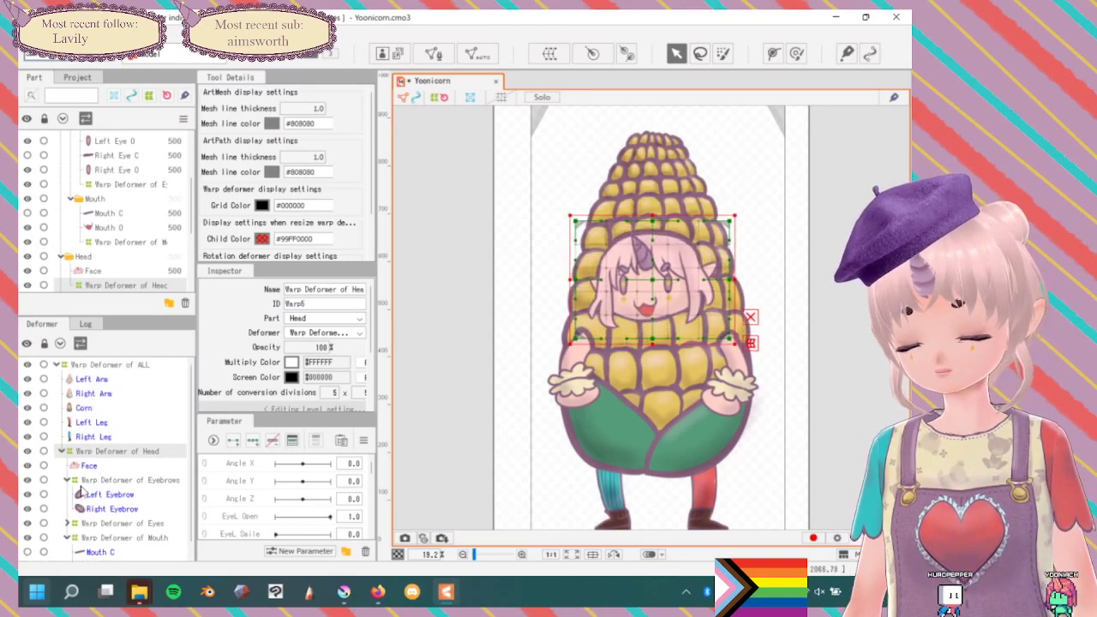
{"action": "left_click", "coordinate": [92, 379]}
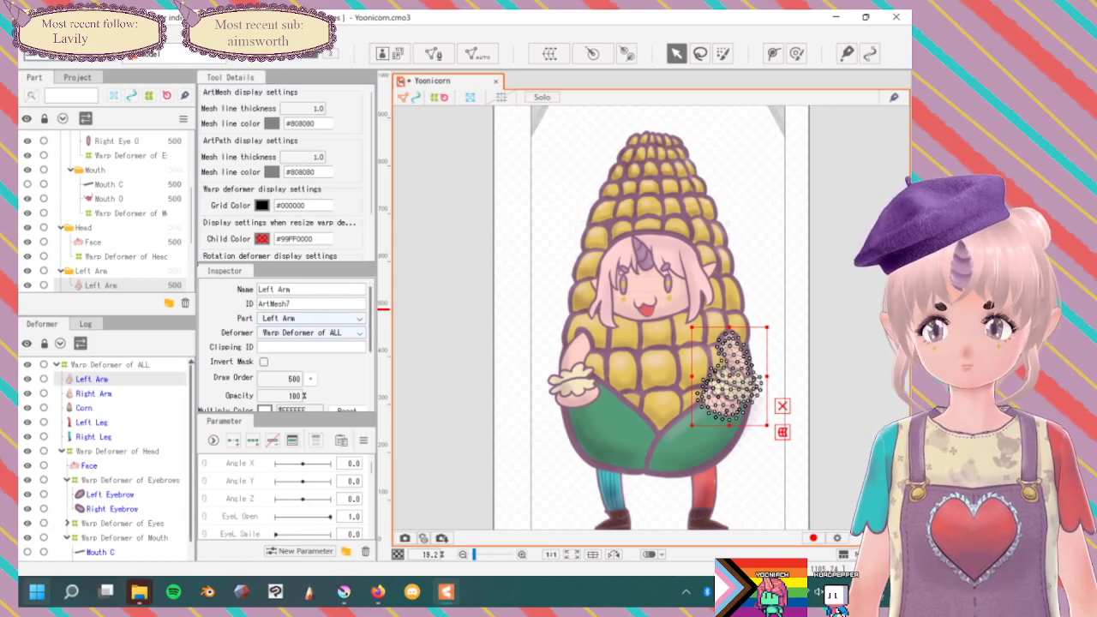
{"action": "left_click", "coordinate": [549, 53]}
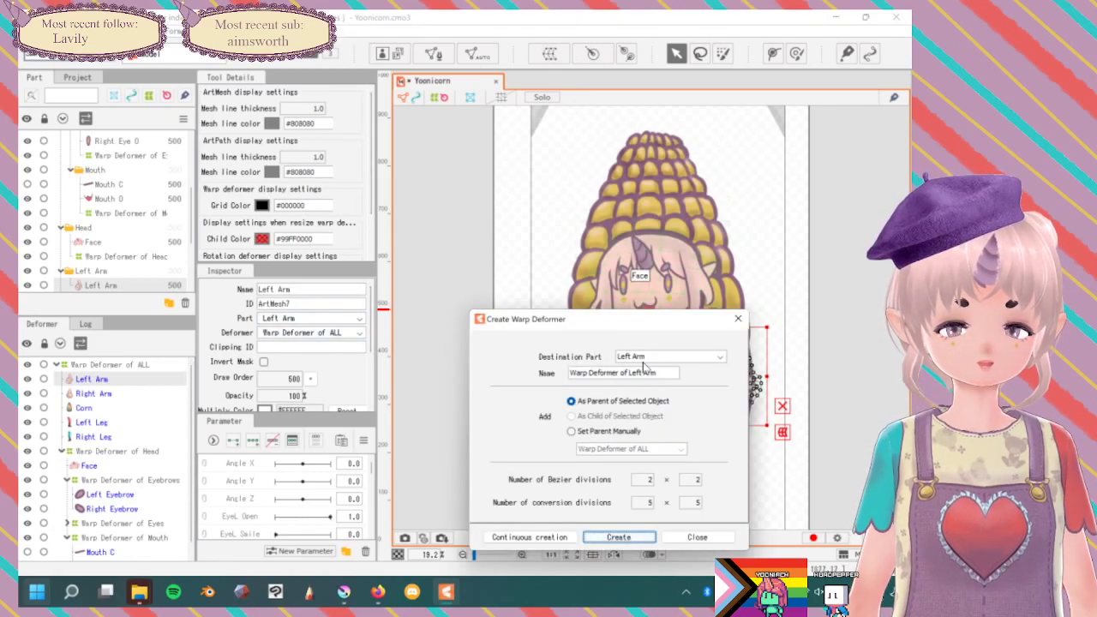
{"action": "left_click", "coordinate": [619, 538]}
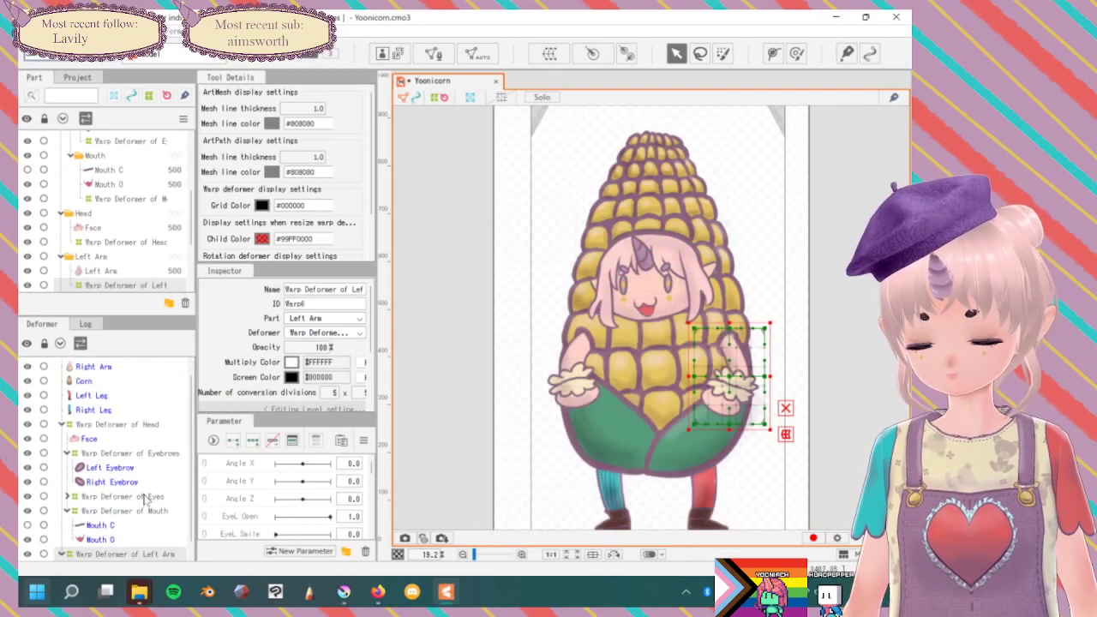
Create a warp deformer named "Warp Deformer of Right Arm" in the Right Arm part as parent of the Right Arm ArtMesh.
{"action": "scroll", "coordinate": [145, 500], "scroll_direction": "up", "scroll_amount": 1}
{"action": "scroll", "coordinate": [145, 500], "scroll_direction": "down", "scroll_amount": 1}
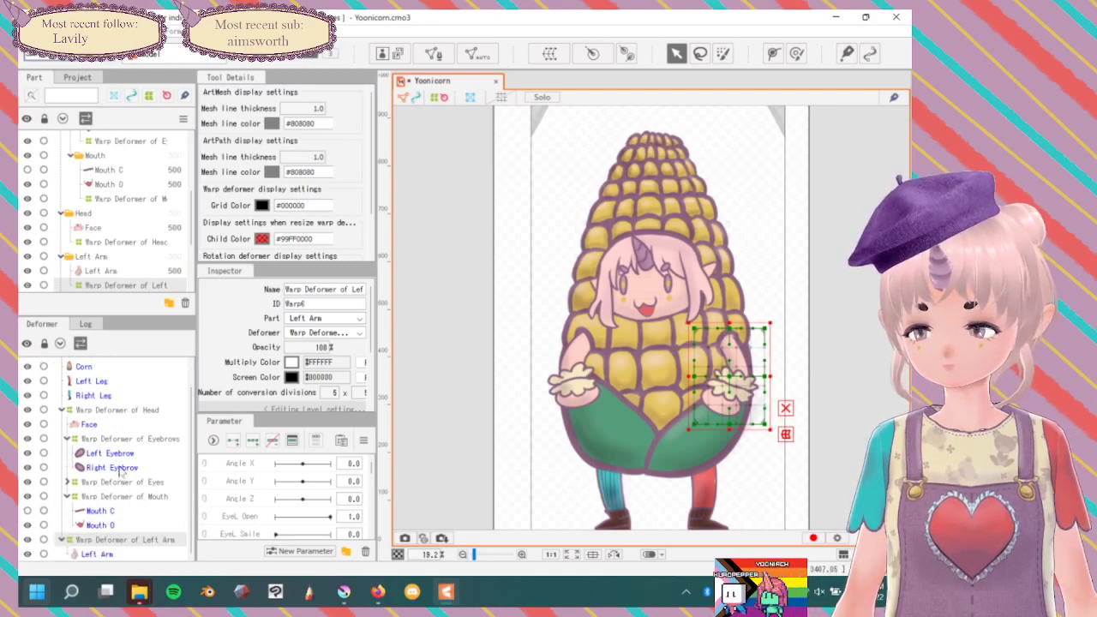
{"action": "scroll", "coordinate": [121, 475], "scroll_direction": "up", "scroll_amount": 1}
{"action": "left_click", "coordinate": [93, 379]}
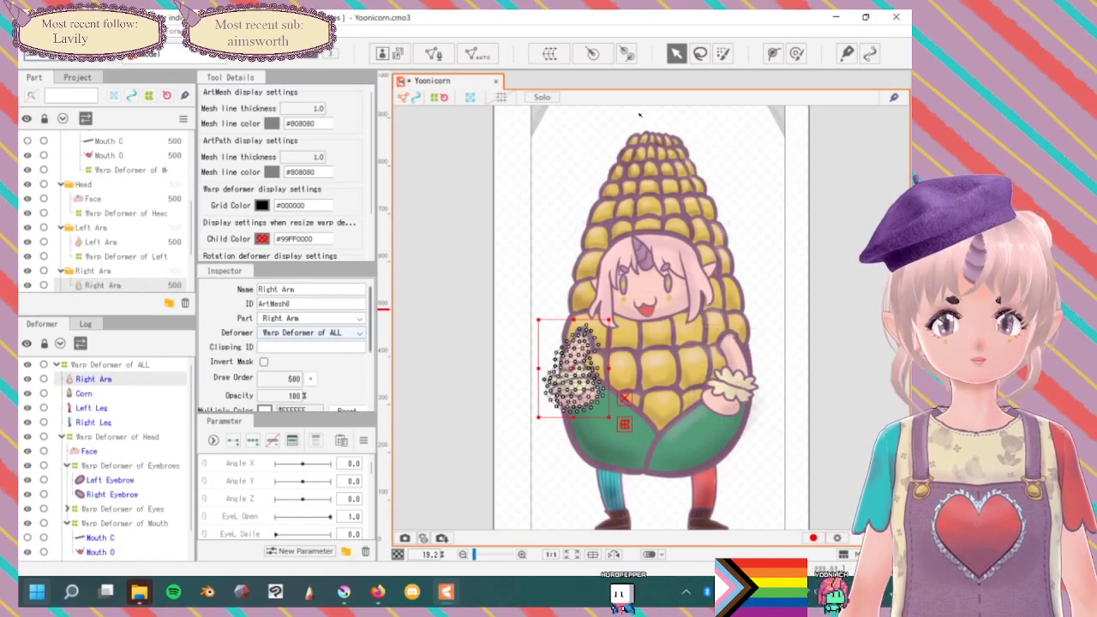
{"action": "left_click", "coordinate": [549, 53]}
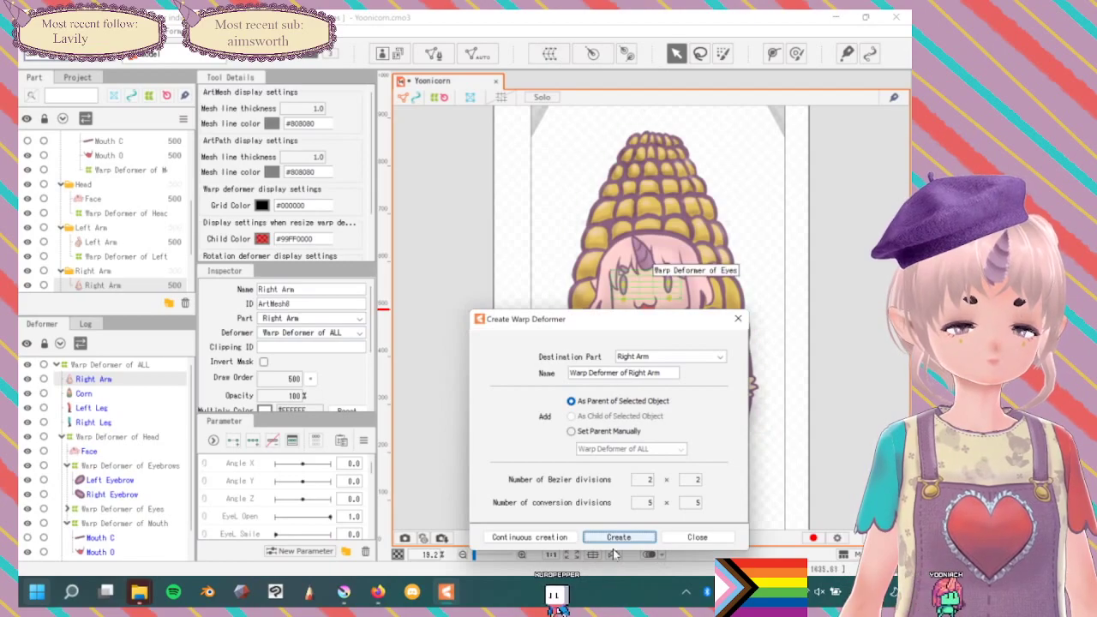
{"action": "left_click", "coordinate": [619, 537]}
{"action": "scroll", "coordinate": [109, 474], "scroll_direction": "down", "scroll_amount": 1}
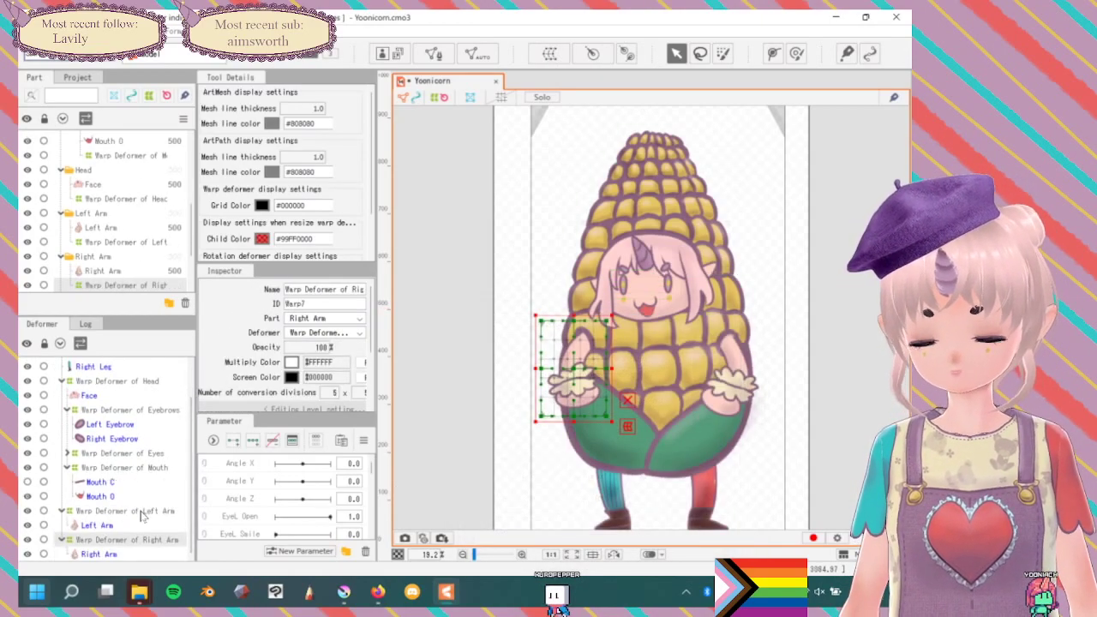
Create a warp deformer named "Warp Deformer of Corn" in the Corn part as parent of the Corn ArtMesh, with 2 × 2 Bezier divisions.
{"action": "scroll", "coordinate": [129, 490], "scroll_direction": "up", "scroll_amount": 3}
{"action": "left_click", "coordinate": [83, 379]}
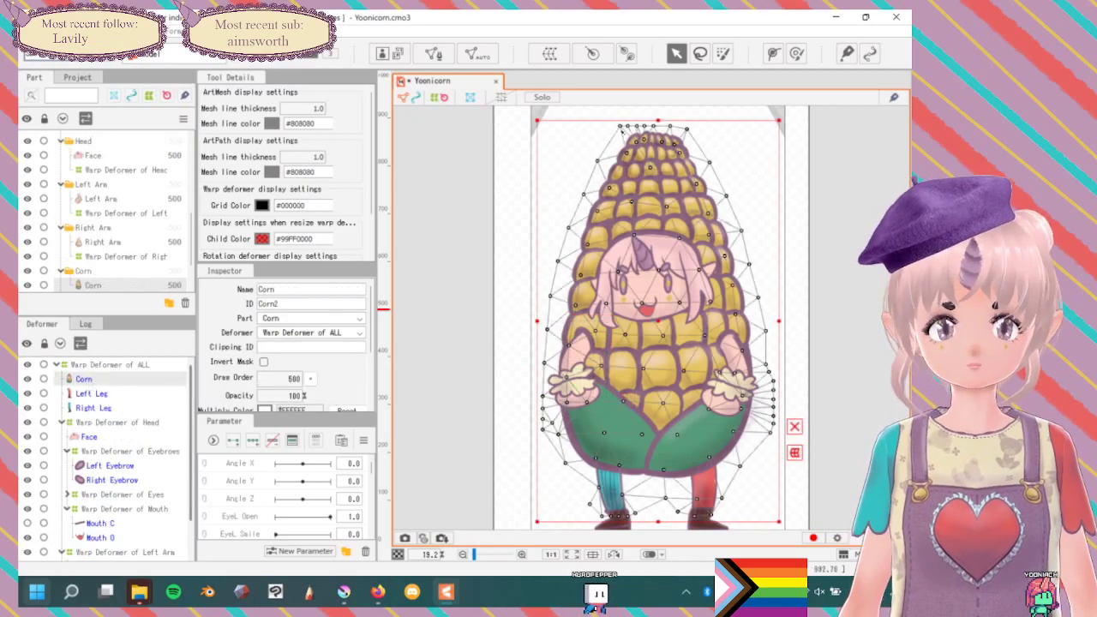
{"action": "left_click", "coordinate": [550, 54]}
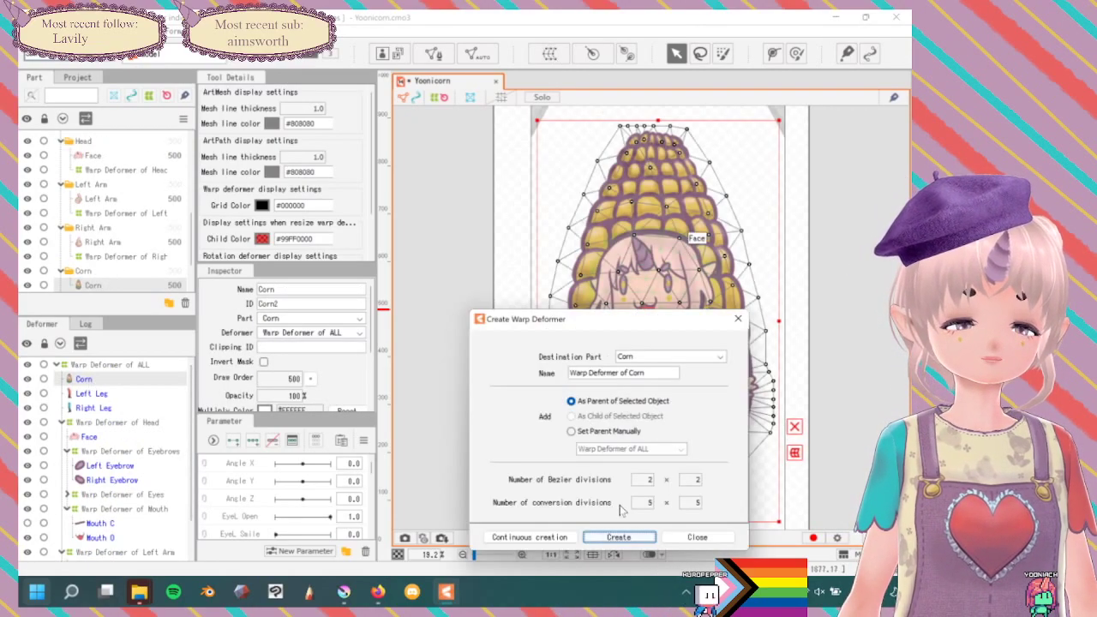
{"action": "left_click", "coordinate": [619, 538]}
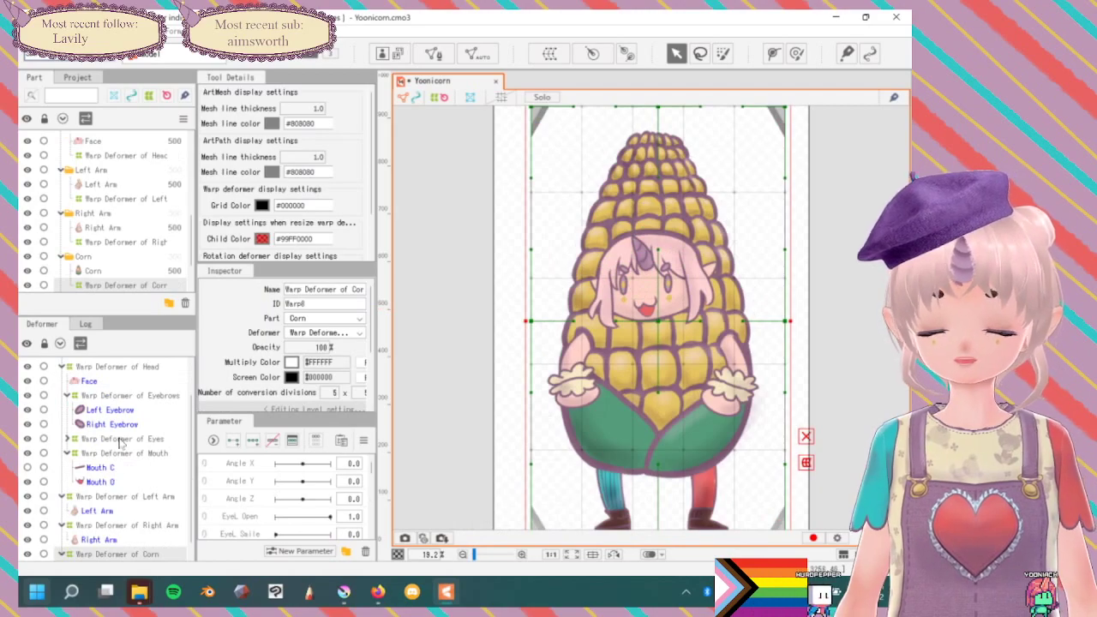
Create a warp deformer in the Left Leg part as parent of the Left Leg ArtMesh.
{"action": "left_click", "coordinate": [86, 379]}
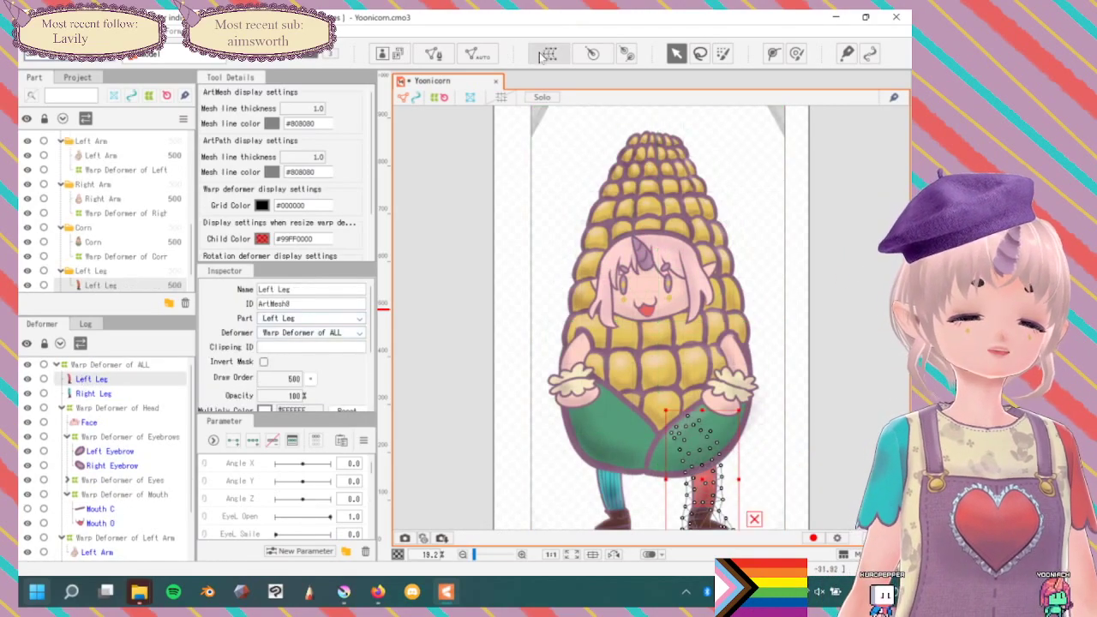
{"action": "left_click", "coordinate": [545, 54]}
{"action": "left_click", "coordinate": [615, 538]}
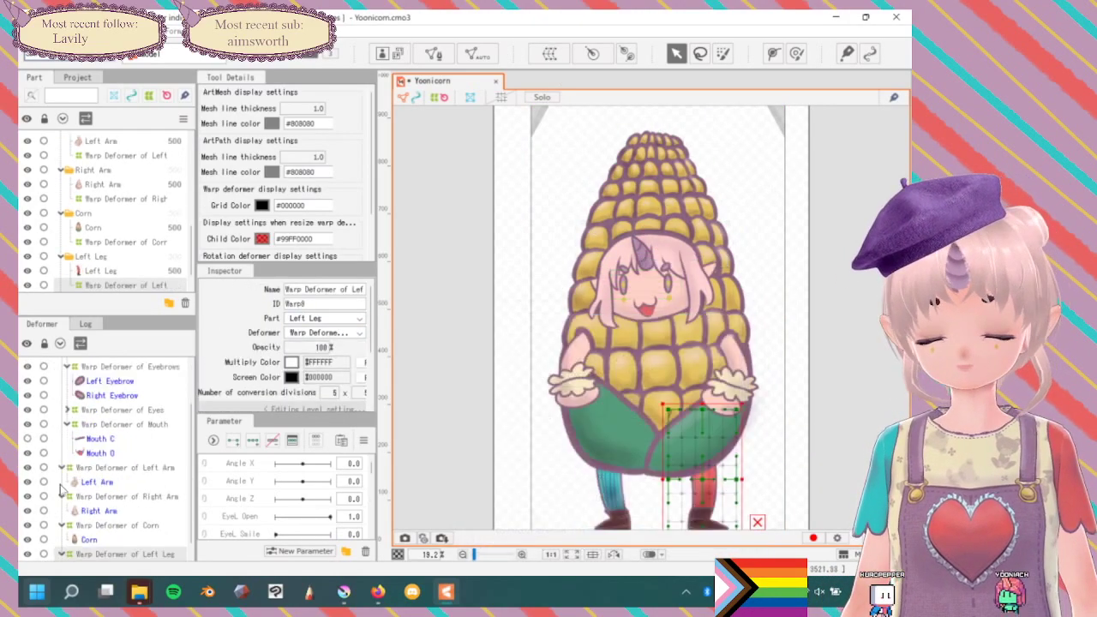
Create a warp deformer in the Right Leg part as parent of the Right Leg ArtMesh.
{"action": "scroll", "coordinate": [133, 475], "scroll_direction": "up", "scroll_amount": 2}
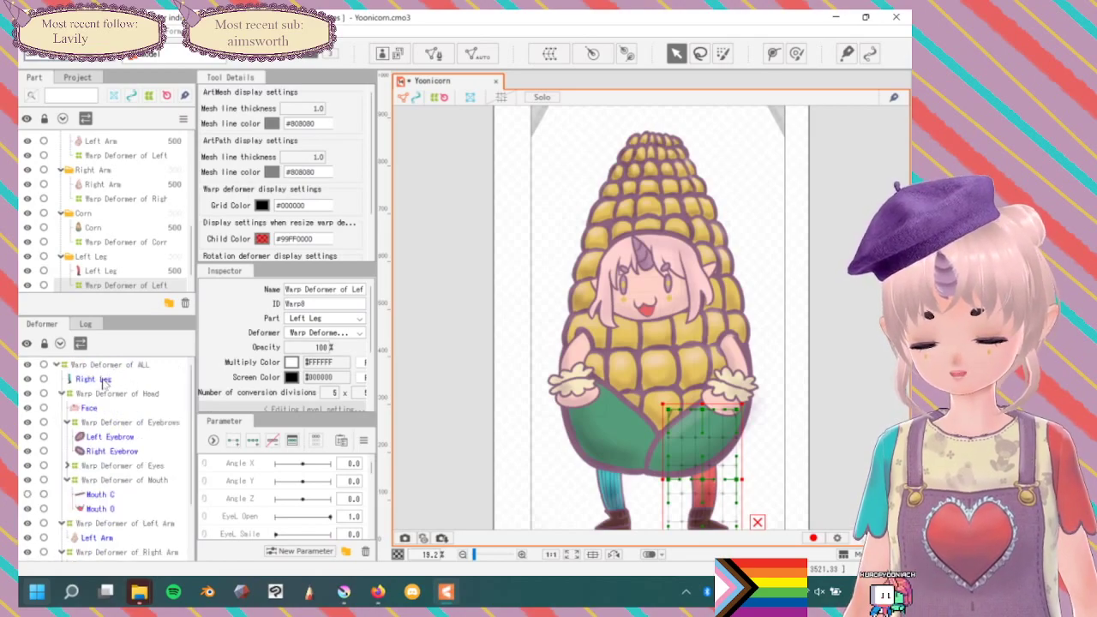
{"action": "left_click", "coordinate": [101, 379]}
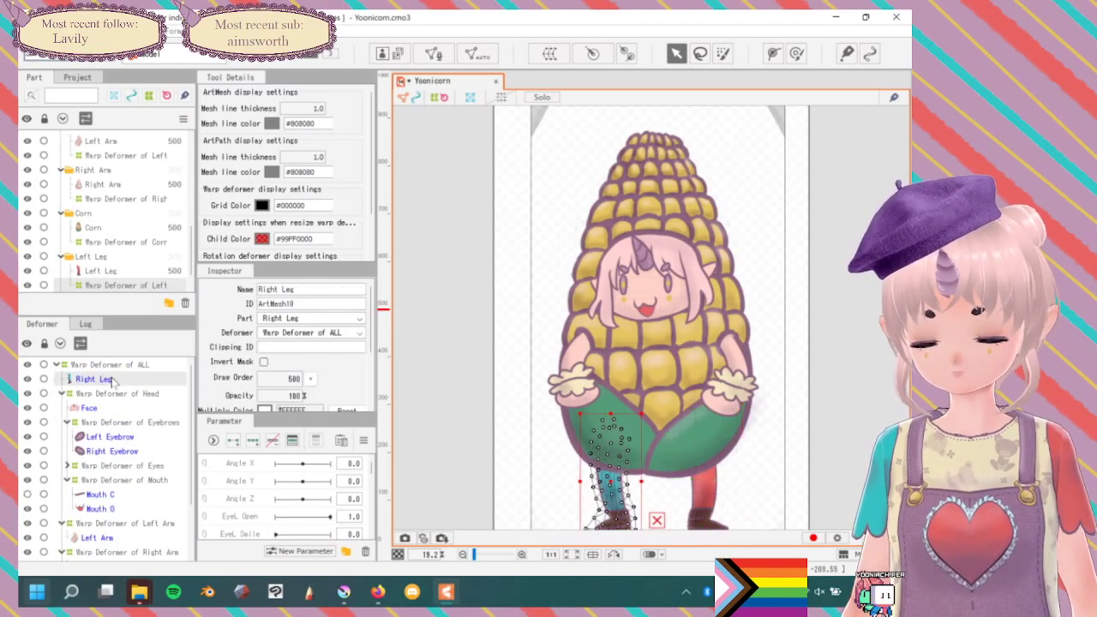
{"action": "left_click", "coordinate": [550, 53]}
{"action": "left_click", "coordinate": [618, 535]}
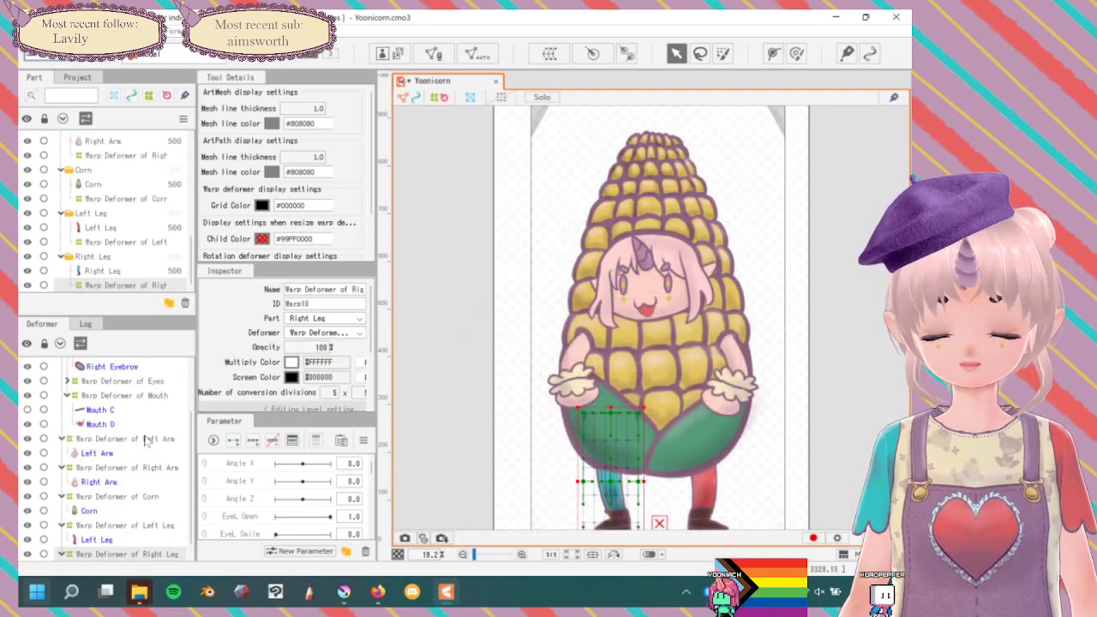
Examine the deformer hierarchy under the ALL warp deformer and the full corn character with nothing selected.
{"action": "scroll", "coordinate": [224, 460], "scroll_direction": "down", "scroll_amount": 3}
{"action": "scroll", "coordinate": [279, 509], "scroll_direction": "up", "scroll_amount": 3}
{"action": "scroll", "coordinate": [97, 464], "scroll_direction": "up", "scroll_amount": 2}
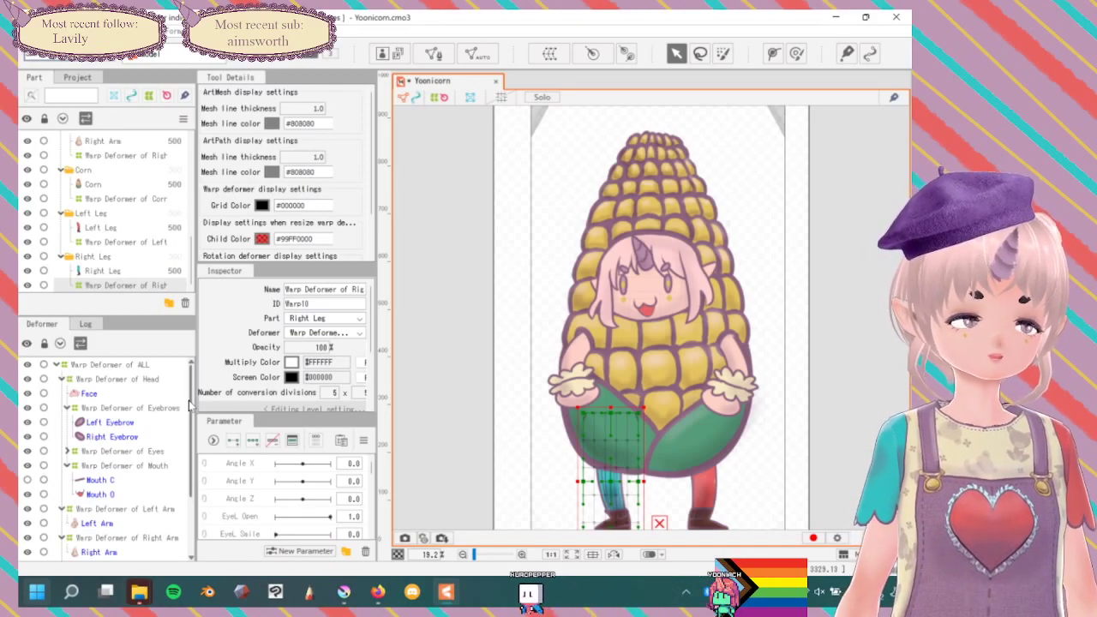
{"action": "scroll", "coordinate": [556, 435], "scroll_direction": "down", "scroll_amount": 1}
{"action": "scroll", "coordinate": [557, 436], "scroll_direction": "up", "scroll_amount": 1}
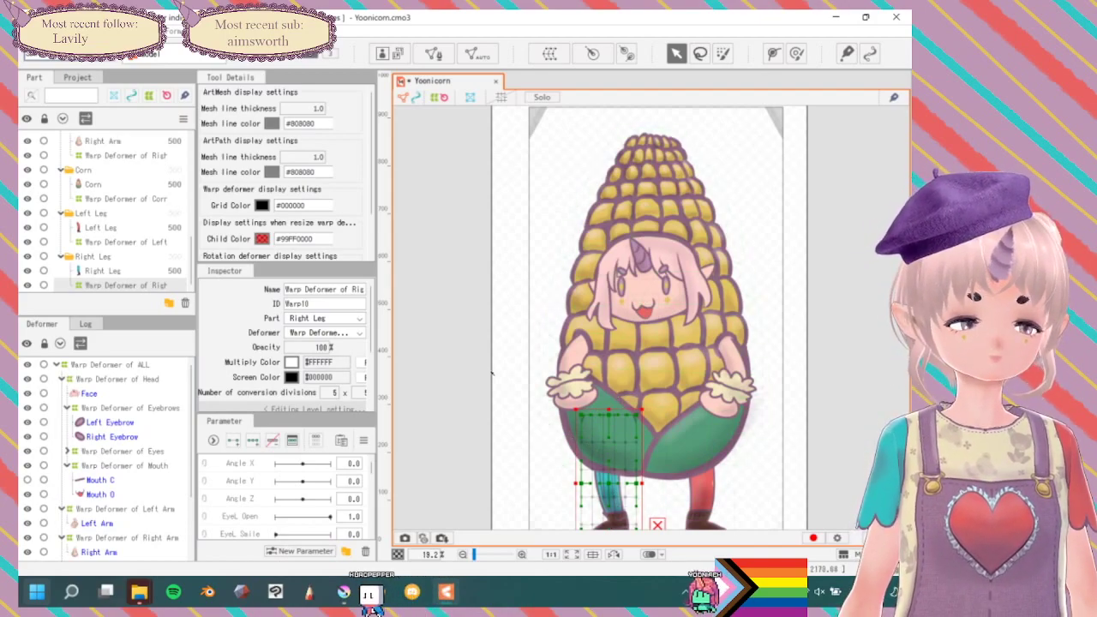
{"action": "left_click_drag", "start_coordinate": [468, 359], "coordinate": [464, 313]}
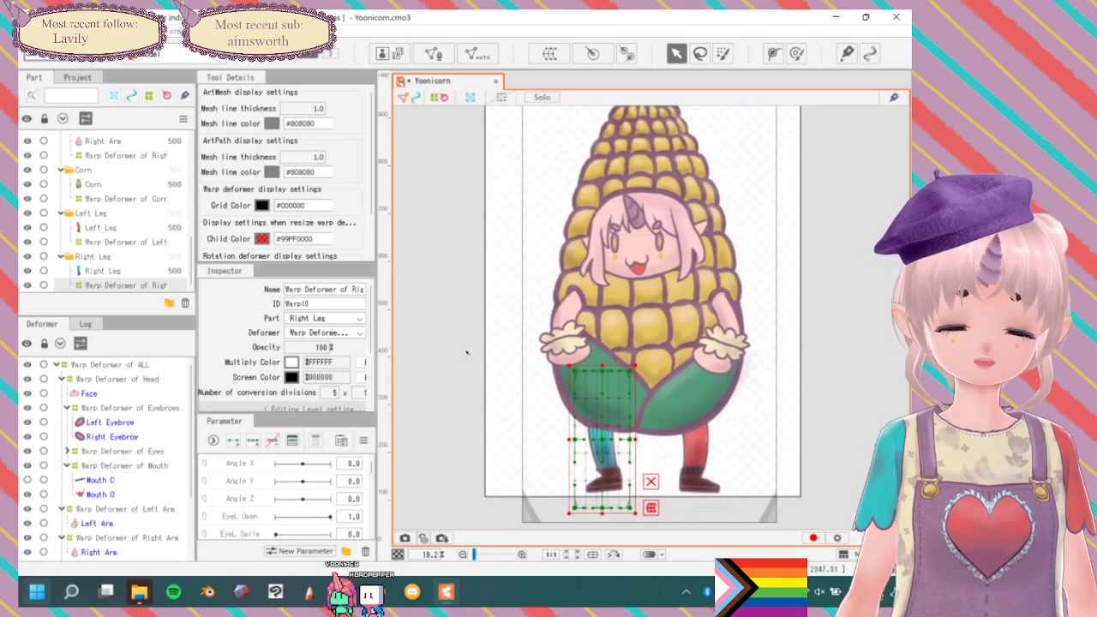
{"action": "left_click", "coordinate": [466, 351]}
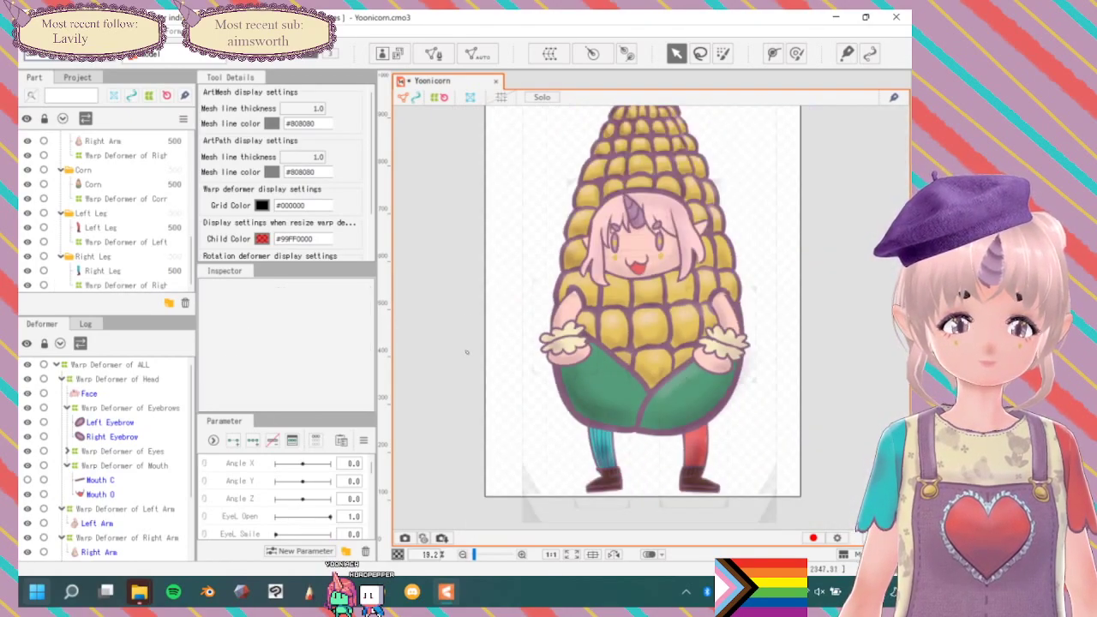
{"action": "left_click_drag", "start_coordinate": [844, 247], "coordinate": [834, 280]}
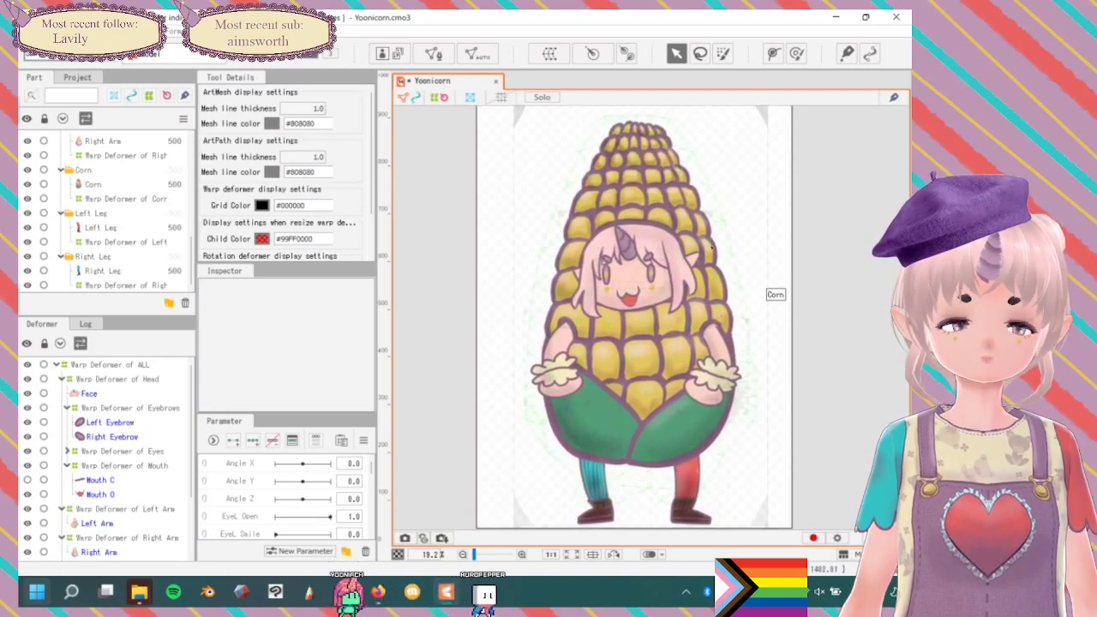
Test the ALL warp deformer by pulling its lower-left corner point up and outward, and undo the deformation.
{"action": "left_click", "coordinate": [118, 366]}
{"action": "scroll", "coordinate": [431, 462], "scroll_direction": "down", "scroll_amount": 2}
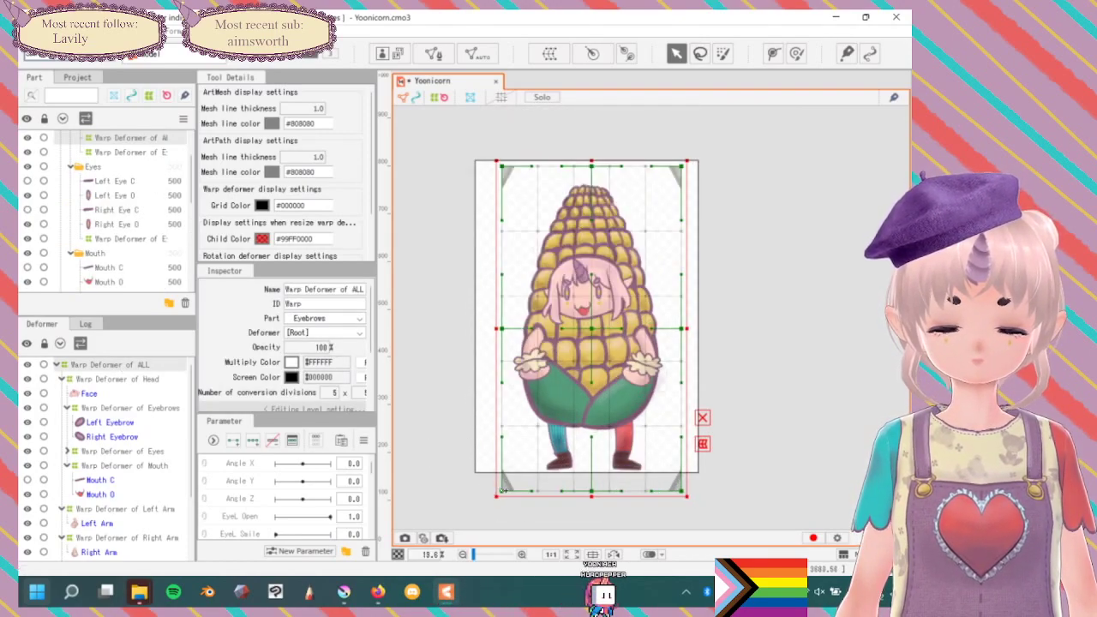
{"action": "left_click_drag", "start_coordinate": [505, 492], "coordinate": [486, 432]}
{"action": "key", "text": "ctrl+z"}
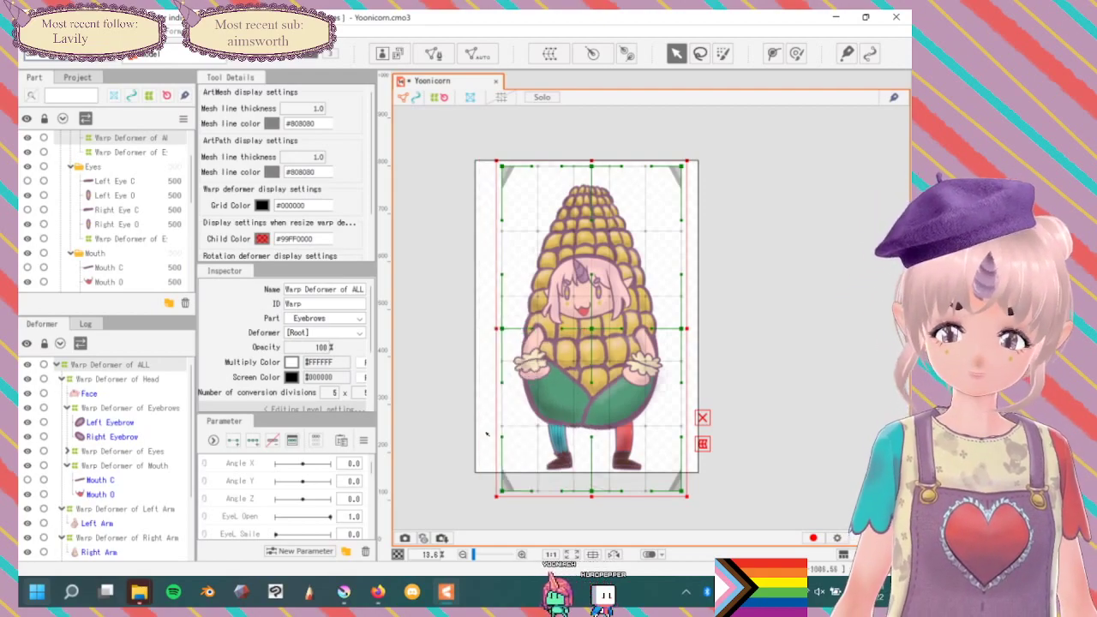
Test the Head warp deformer by pulling the Bezier handle beside its centre point up and to the left, and return it.
{"action": "left_click", "coordinate": [109, 395]}
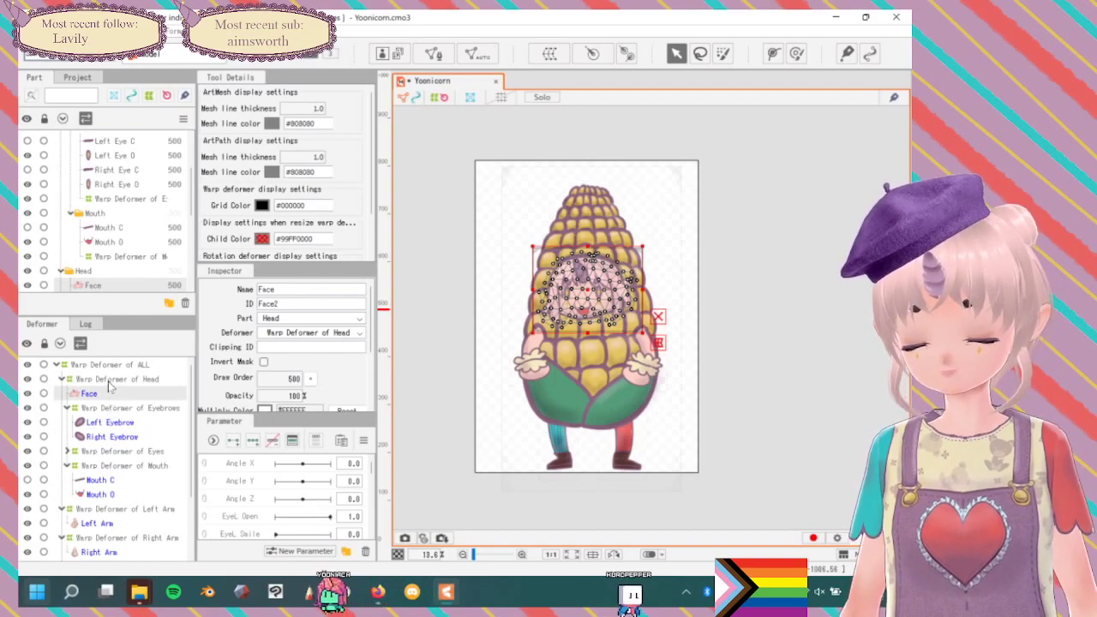
{"action": "left_click", "coordinate": [116, 379]}
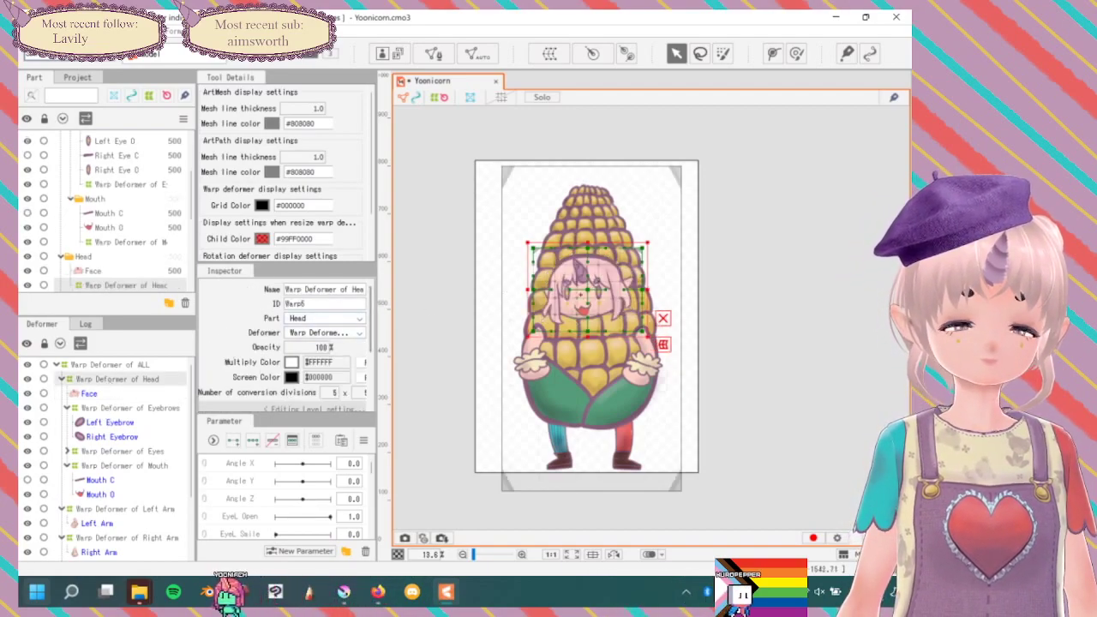
{"action": "mouse_move", "coordinate": [589, 292]}
{"action": "left_mouse_down"}
{"action": "mouse_move", "coordinate": [565, 304]}
{"action": "mouse_move", "coordinate": [590, 292]}
{"action": "left_mouse_up"}
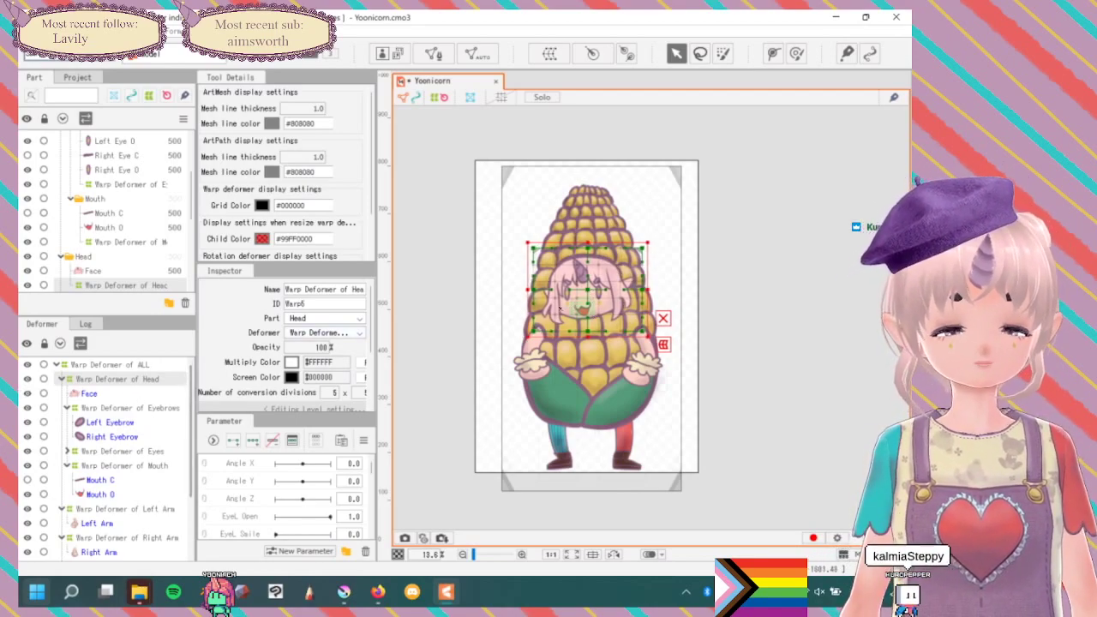
{"action": "left_click_drag", "start_coordinate": [571, 290], "coordinate": [476, 216]}
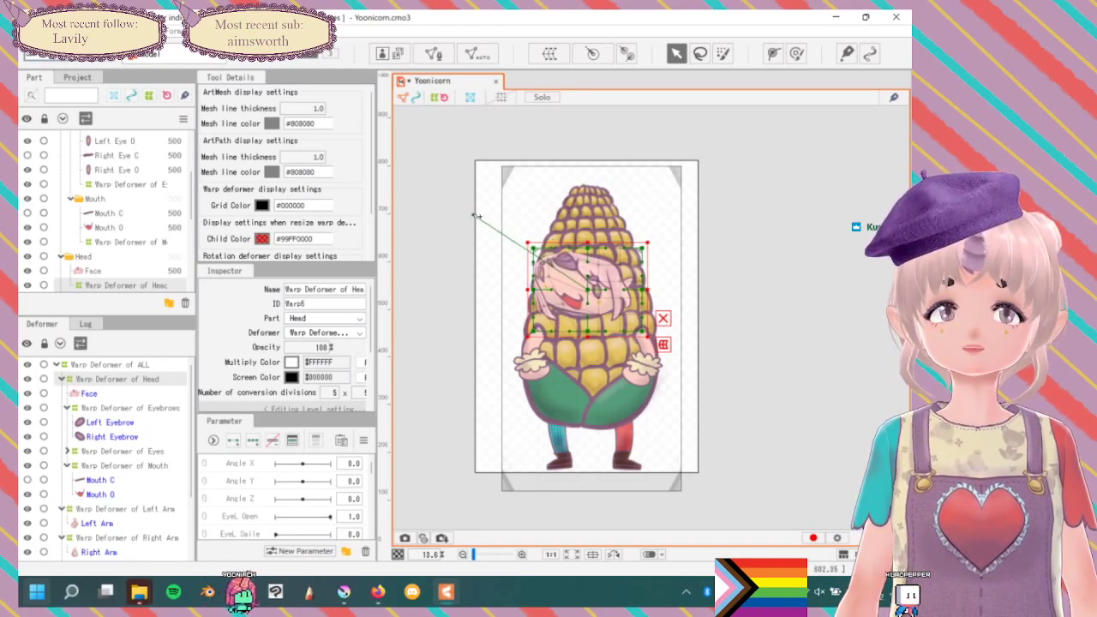
{"action": "left_click_drag", "start_coordinate": [476, 216], "coordinate": [567, 289]}
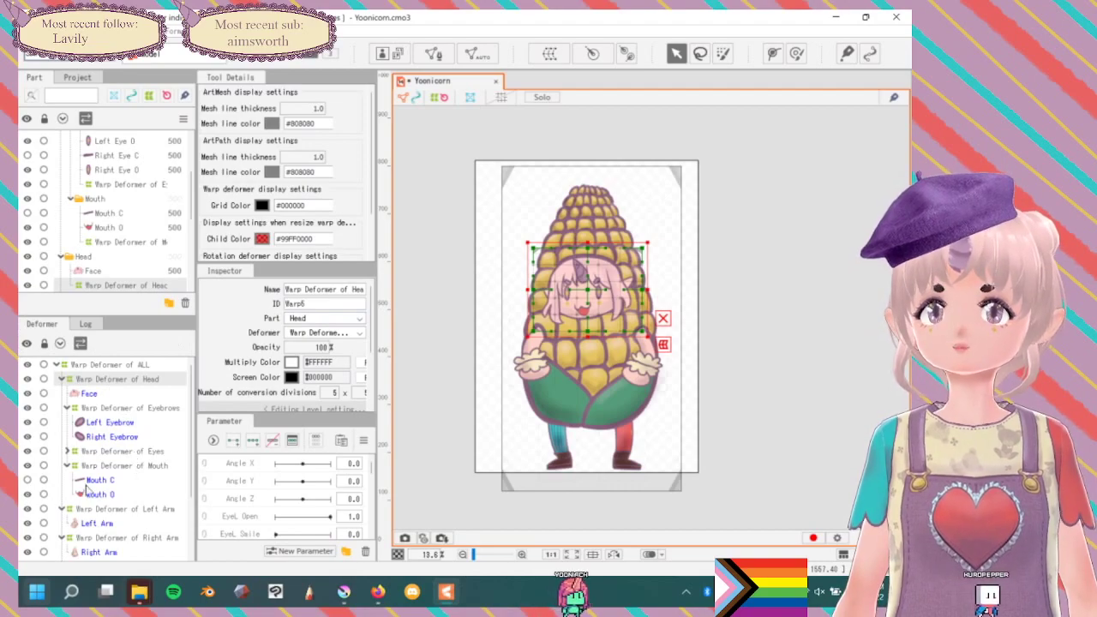
Create a rotation deformer named "Head Rotation" in the Head part as parent of the Head warp deformer.
{"action": "scroll", "coordinate": [80, 482], "scroll_direction": "down", "scroll_amount": 2}
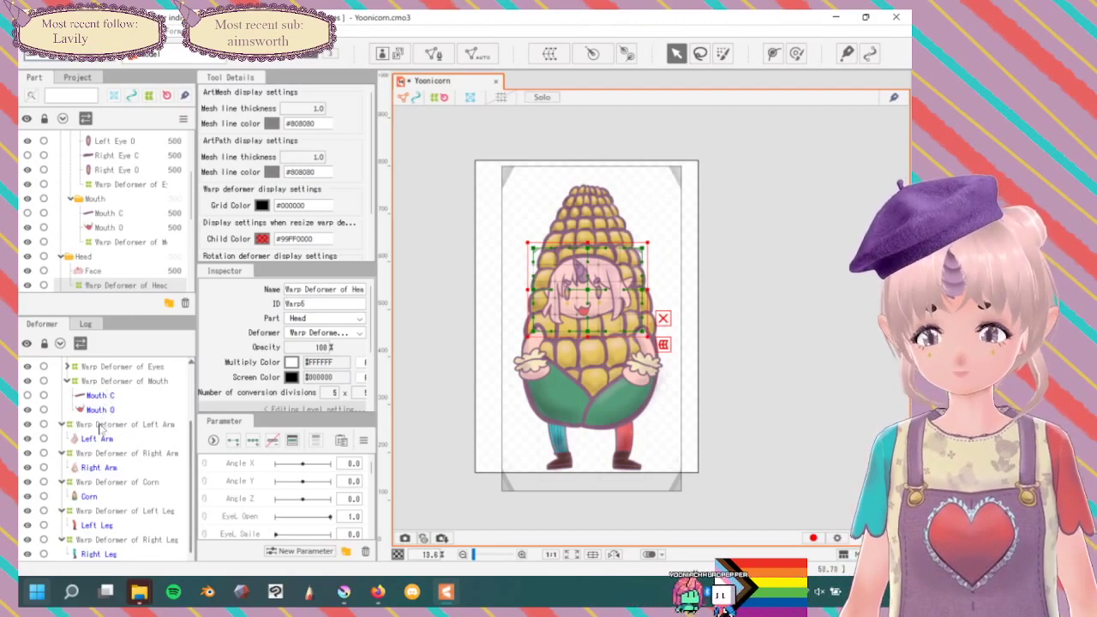
{"action": "left_click", "coordinate": [100, 426]}
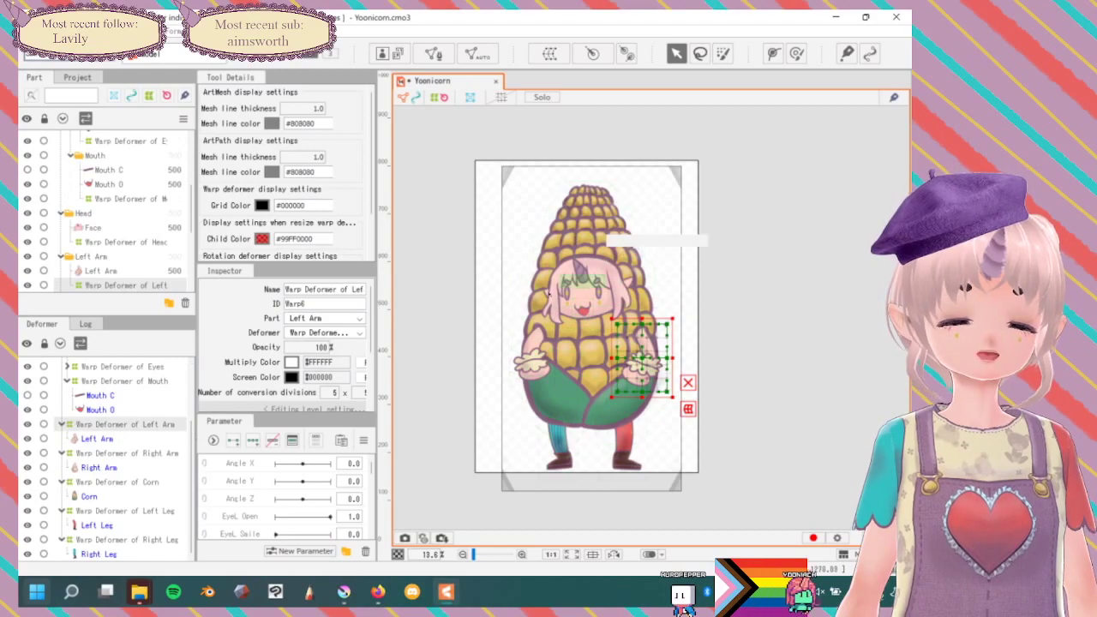
{"action": "scroll", "coordinate": [86, 407], "scroll_direction": "up", "scroll_amount": 2}
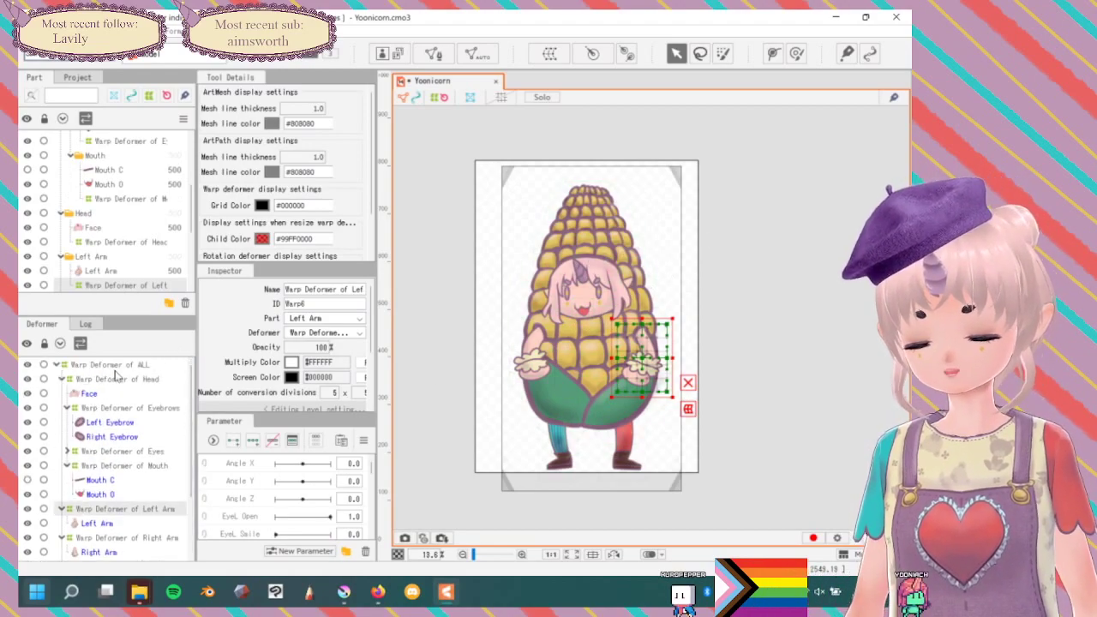
{"action": "left_click", "coordinate": [126, 378]}
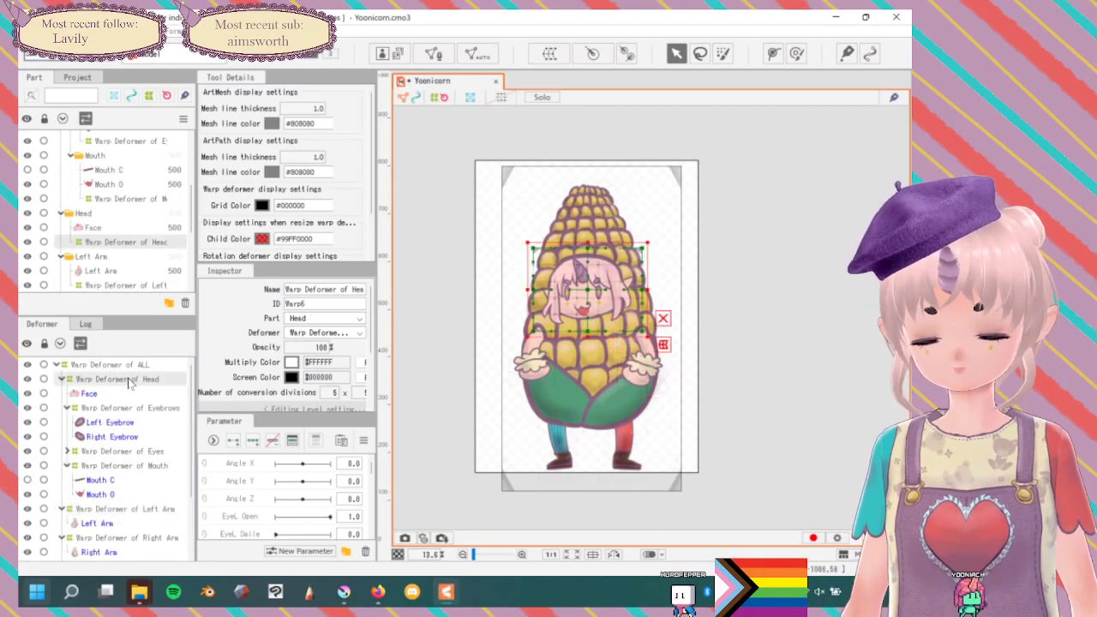
{"action": "left_click", "coordinate": [591, 54]}
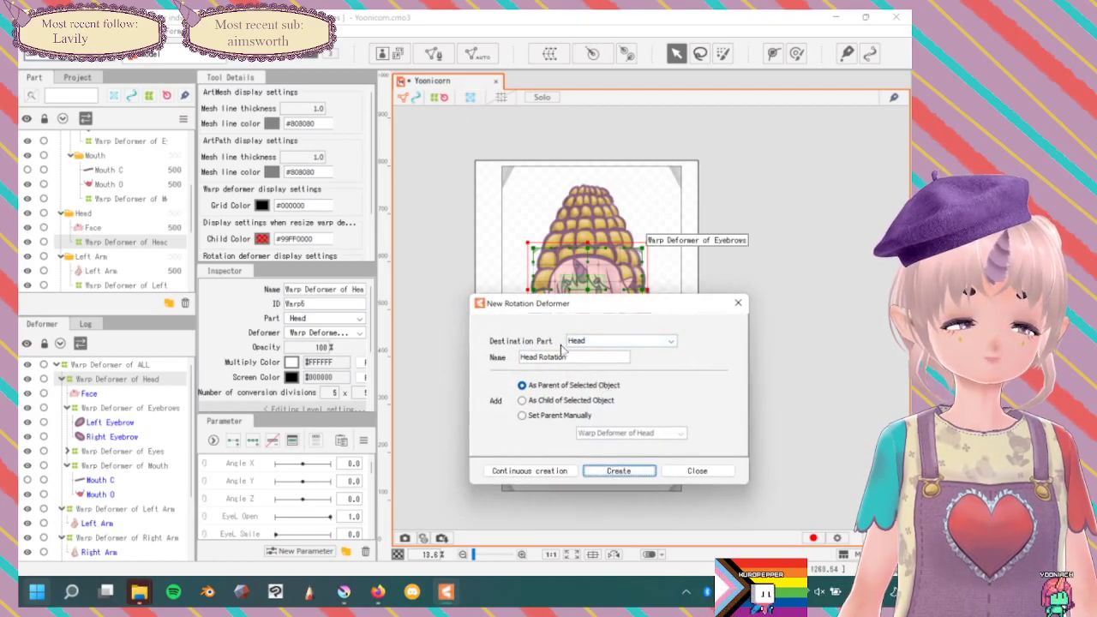
{"action": "left_click", "coordinate": [618, 471]}
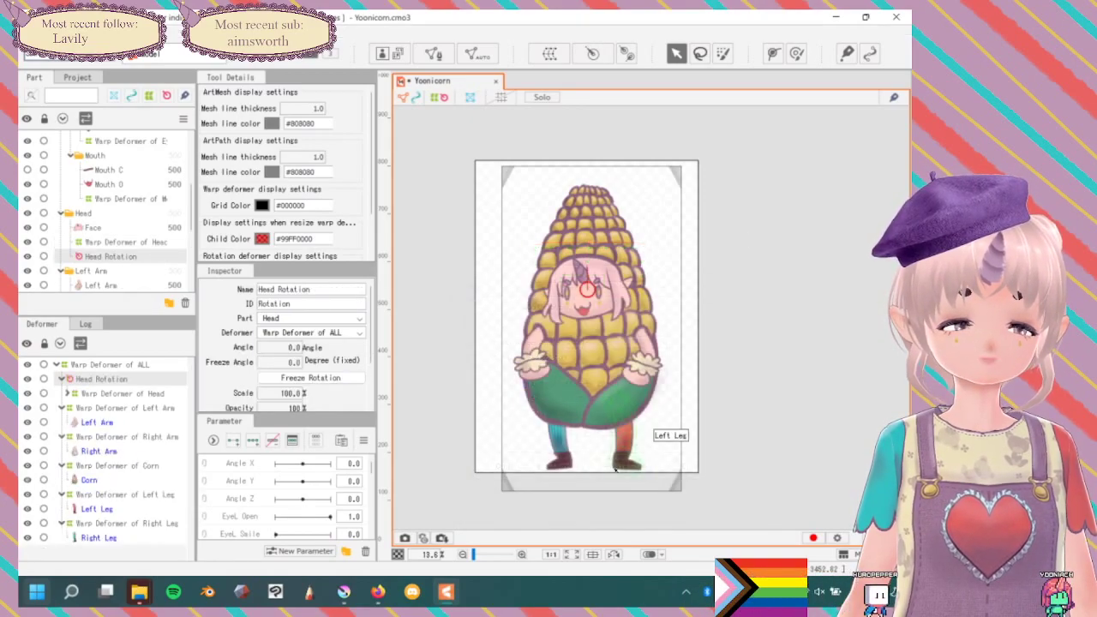
Try shifting the Head Rotation deformer slightly within the face, and undo the moves.
{"action": "mouse_move", "coordinate": [587, 290]}
{"action": "left_mouse_down"}
{"action": "mouse_move", "coordinate": [582, 304]}
{"action": "mouse_move", "coordinate": [591, 289]}
{"action": "left_mouse_up"}
{"action": "scroll", "coordinate": [585, 299], "scroll_direction": "up", "scroll_amount": 2}
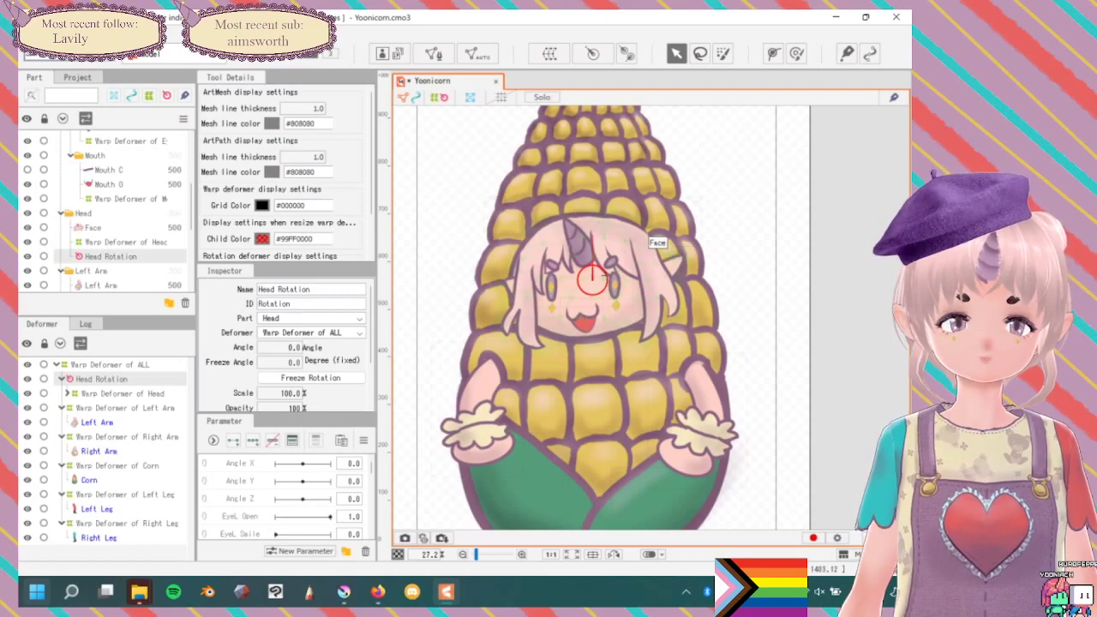
{"action": "left_click_drag", "start_coordinate": [603, 269], "coordinate": [591, 274]}
{"action": "key", "text": "ctrl+z"}
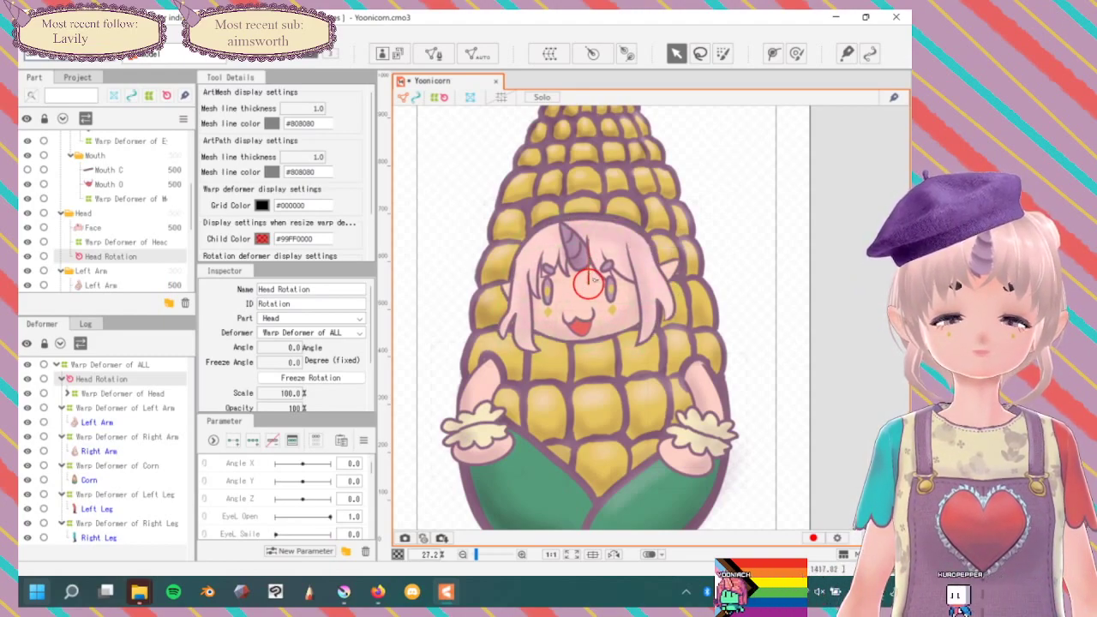
{"action": "scroll", "coordinate": [591, 257], "scroll_direction": "up", "scroll_amount": 2}
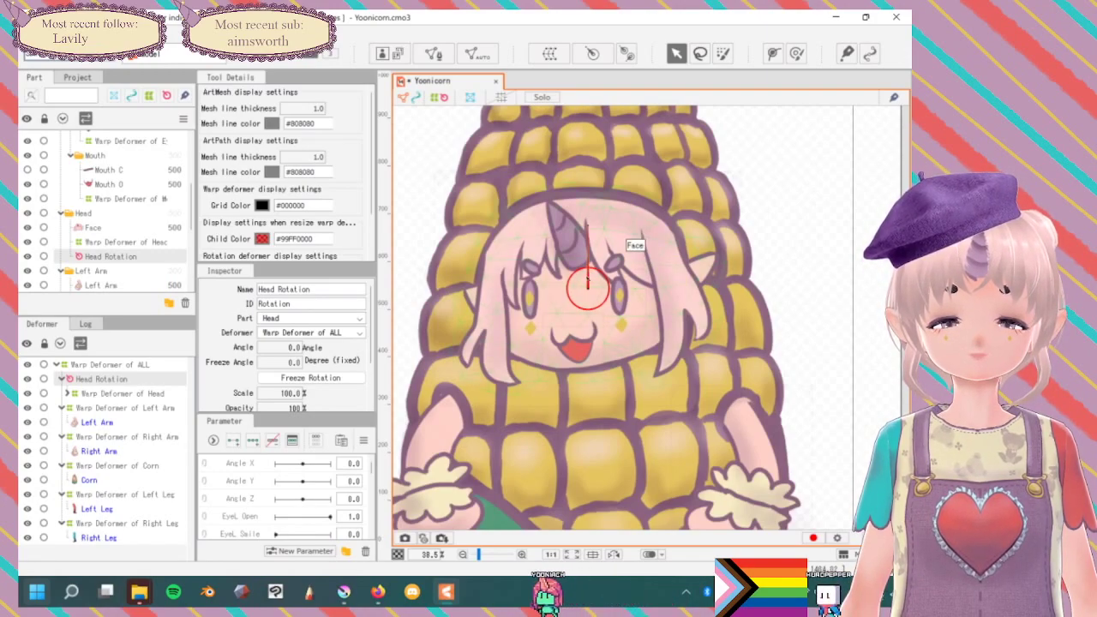
{"action": "left_click_drag", "start_coordinate": [603, 273], "coordinate": [599, 276]}
{"action": "key", "text": "ctrl+z"}
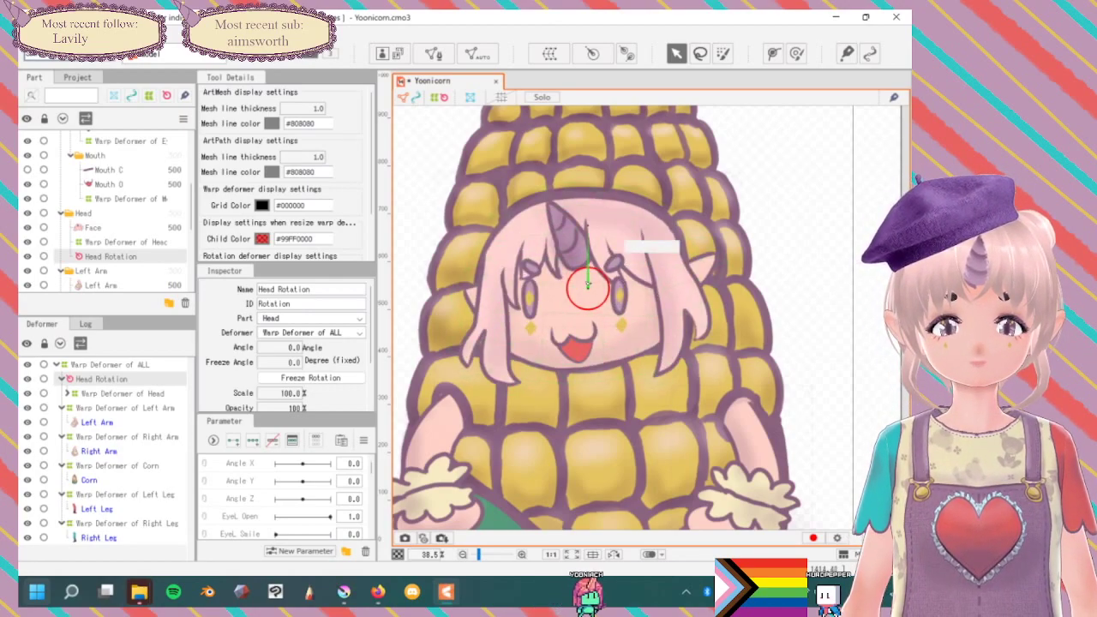
Move the pivot of the Head Rotation deformer down to just above the mouth, leaving the face artwork in place.
{"action": "mouse_move", "coordinate": [589, 288]}
{"action": "left_mouse_down"}
{"action": "mouse_move", "coordinate": [575, 294]}
{"action": "mouse_move", "coordinate": [589, 296]}
{"action": "left_mouse_up"}
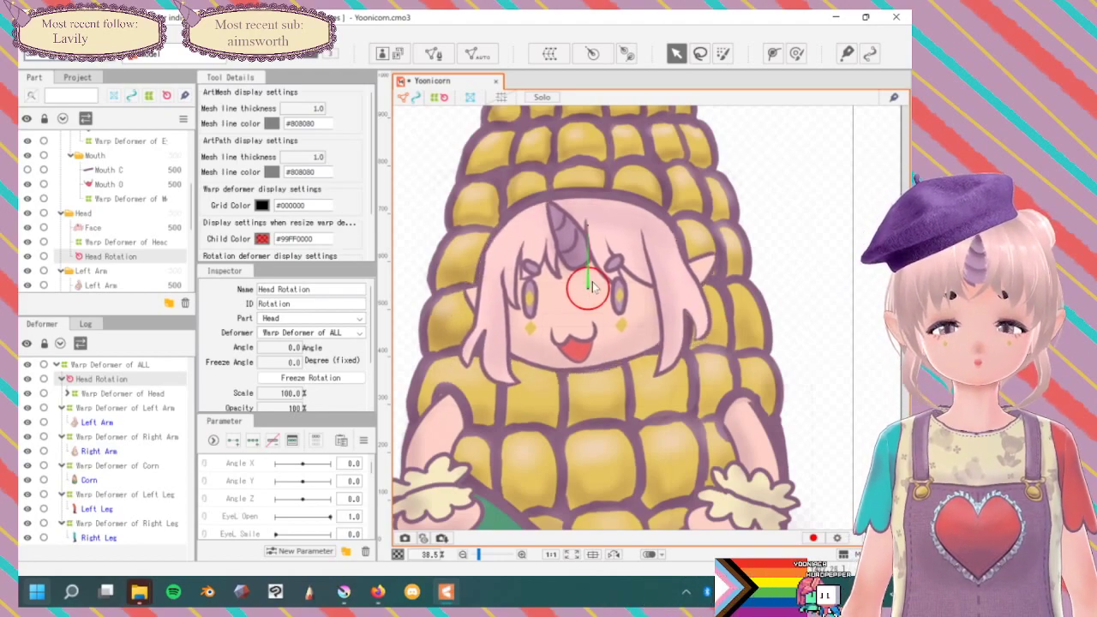
{"action": "right_click", "coordinate": [581, 301]}
{"action": "left_click", "coordinate": [626, 250]}
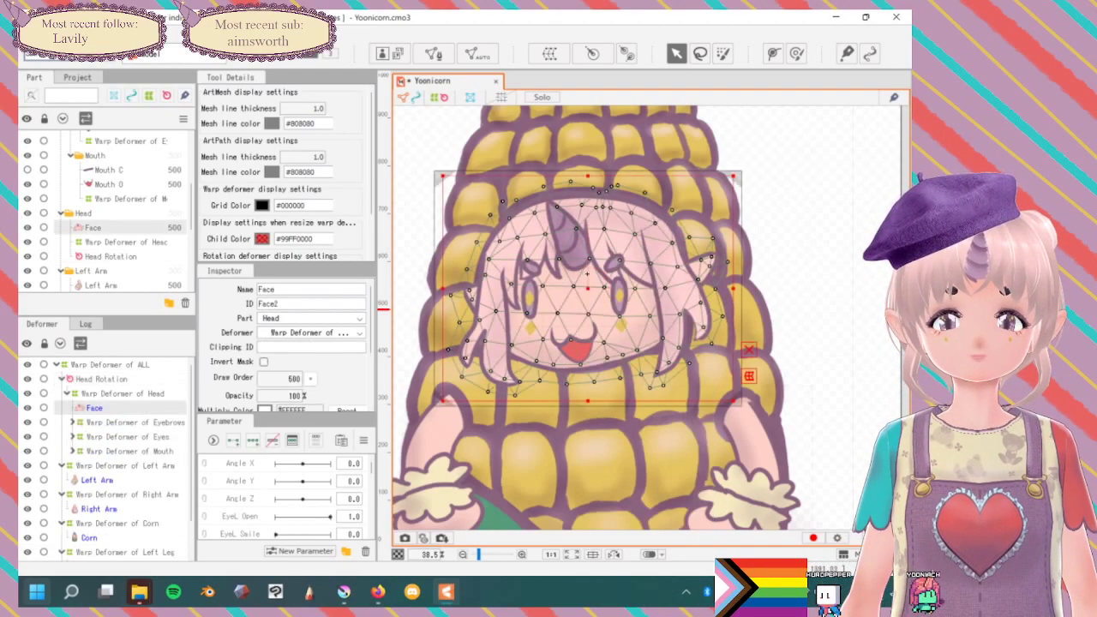
{"action": "left_click", "coordinate": [101, 378]}
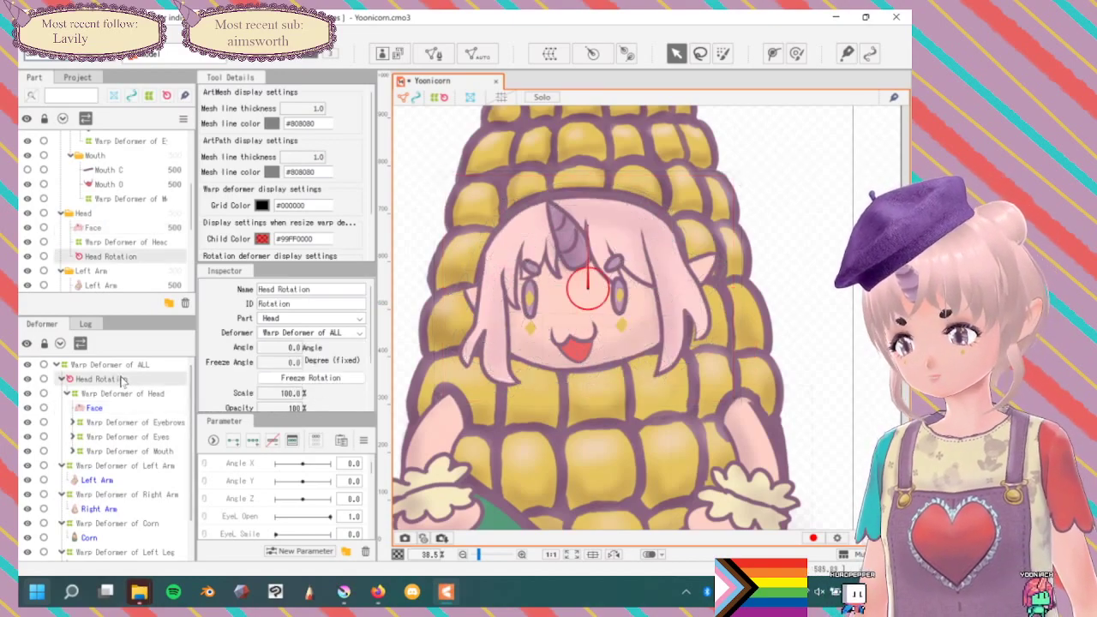
{"action": "left_click_drag", "start_coordinate": [579, 308], "coordinate": [561, 321]}
{"action": "key", "text": "ctrl+z"}
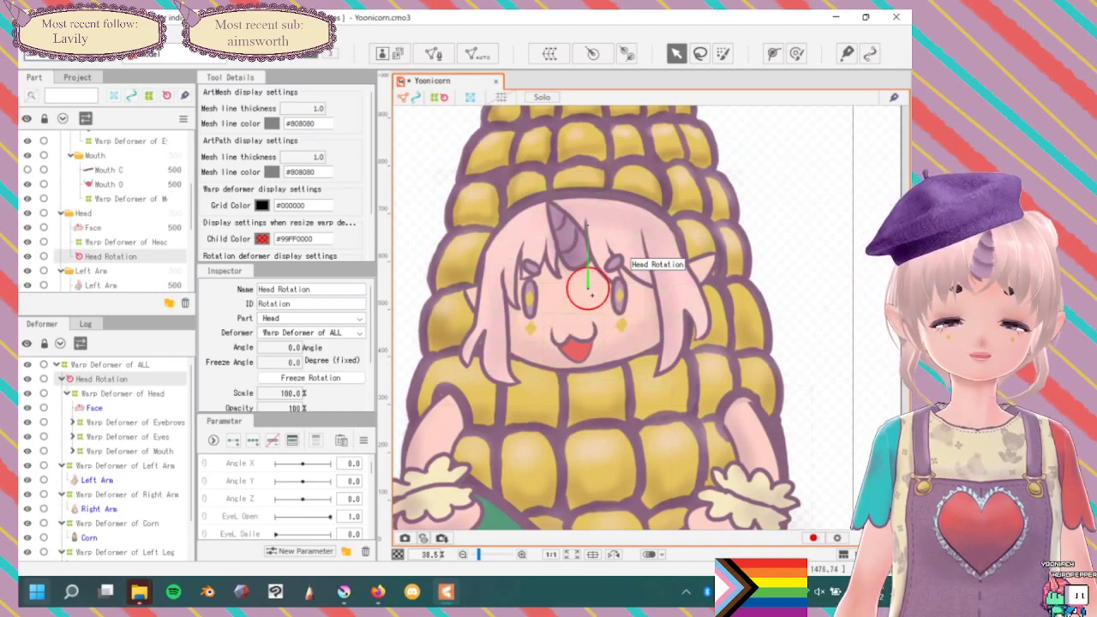
{"action": "mouse_move", "coordinate": [595, 294]}
{"action": "left_mouse_down"}
{"action": "mouse_move", "coordinate": [585, 301]}
{"action": "mouse_move", "coordinate": [594, 297]}
{"action": "left_mouse_up"}
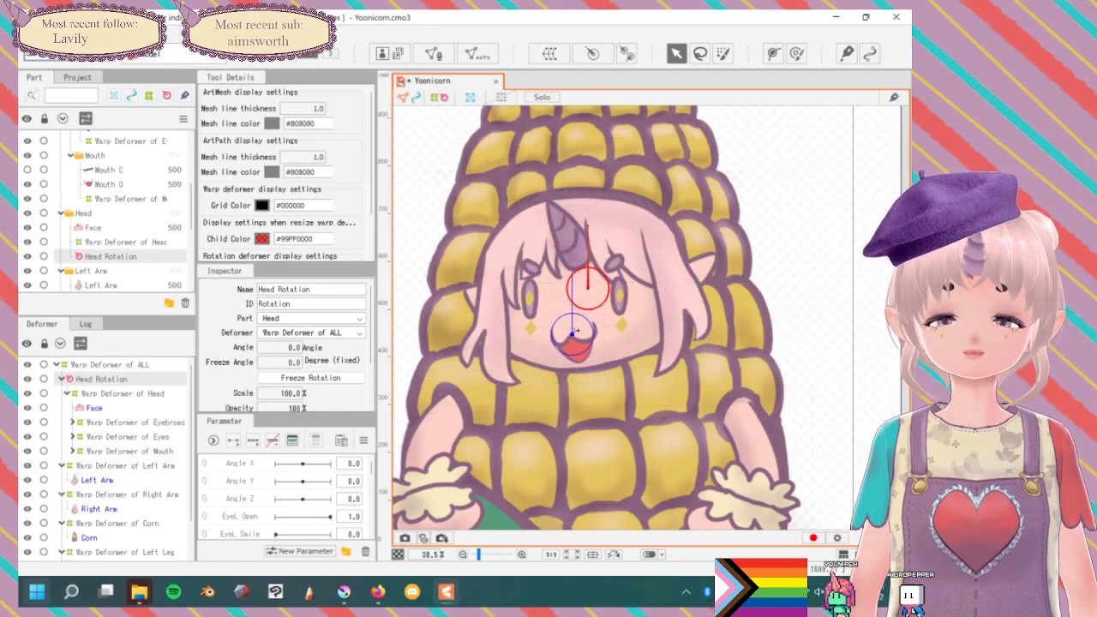
{"action": "left_click_drag", "start_coordinate": [572, 329], "coordinate": [571, 321]}
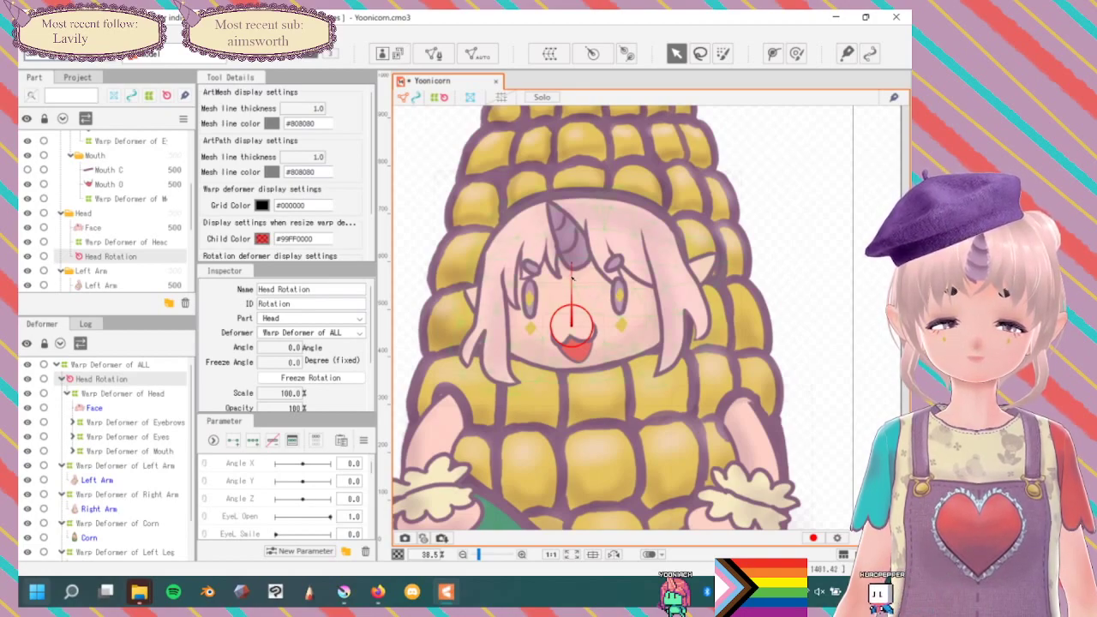
Try tilting the Head Rotation deformer's direction handle toward the eyebrow at the viewer's left, undo it, and keep the deformer selected.
{"action": "left_click_drag", "start_coordinate": [570, 261], "coordinate": [516, 255]}
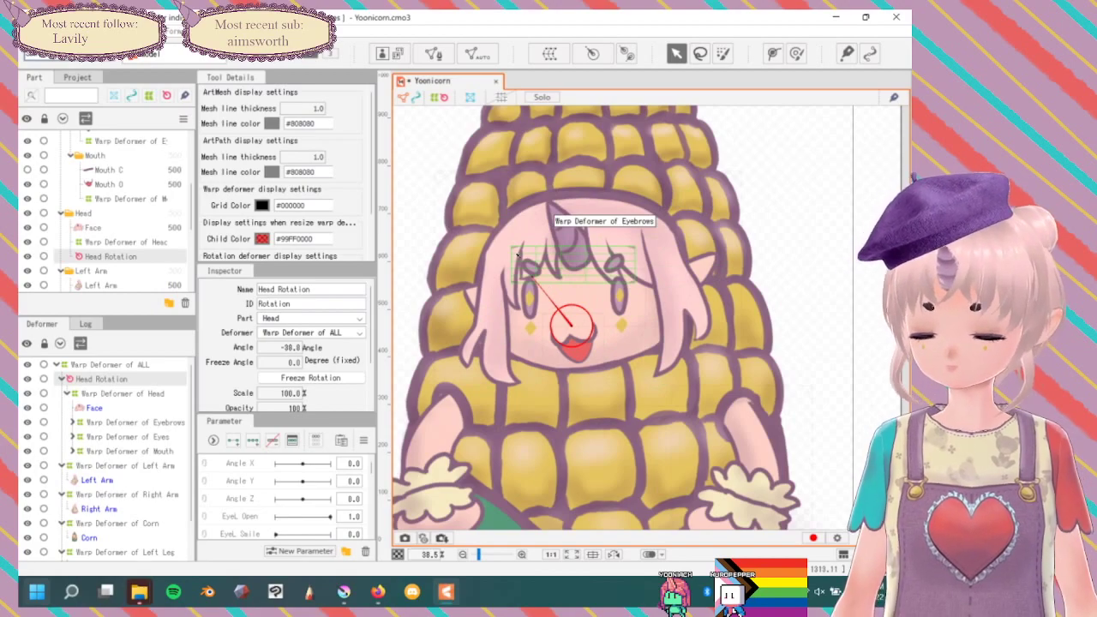
{"action": "key", "text": "ctrl+z"}
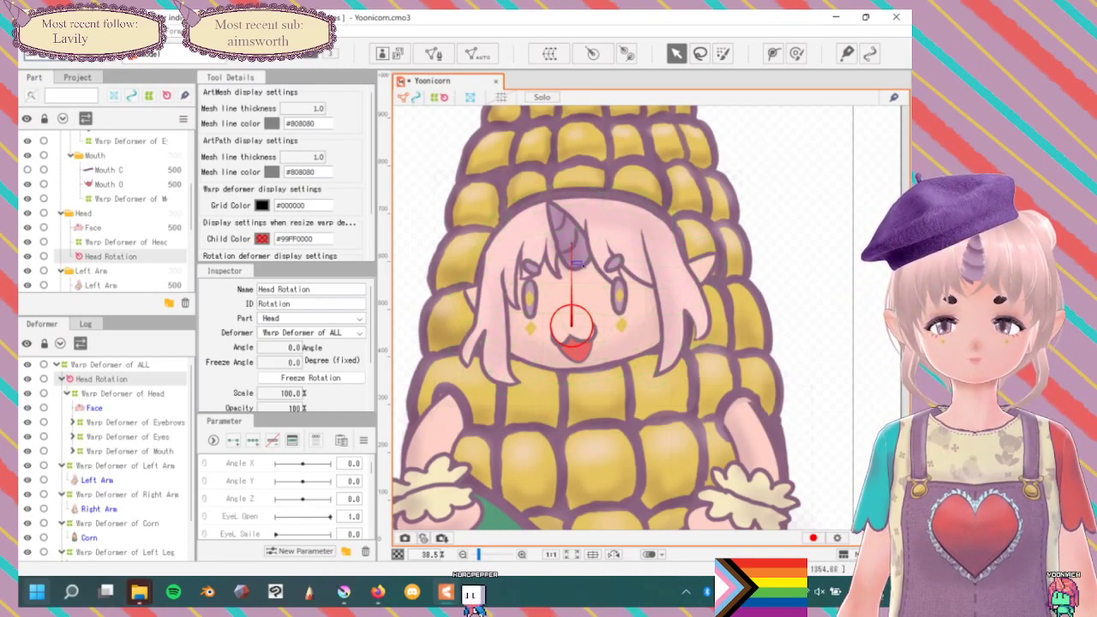
{"action": "mouse_move", "coordinate": [579, 262]}
{"action": "left_mouse_down"}
{"action": "mouse_move", "coordinate": [620, 262]}
{"action": "mouse_move", "coordinate": [597, 260]}
{"action": "left_mouse_up"}
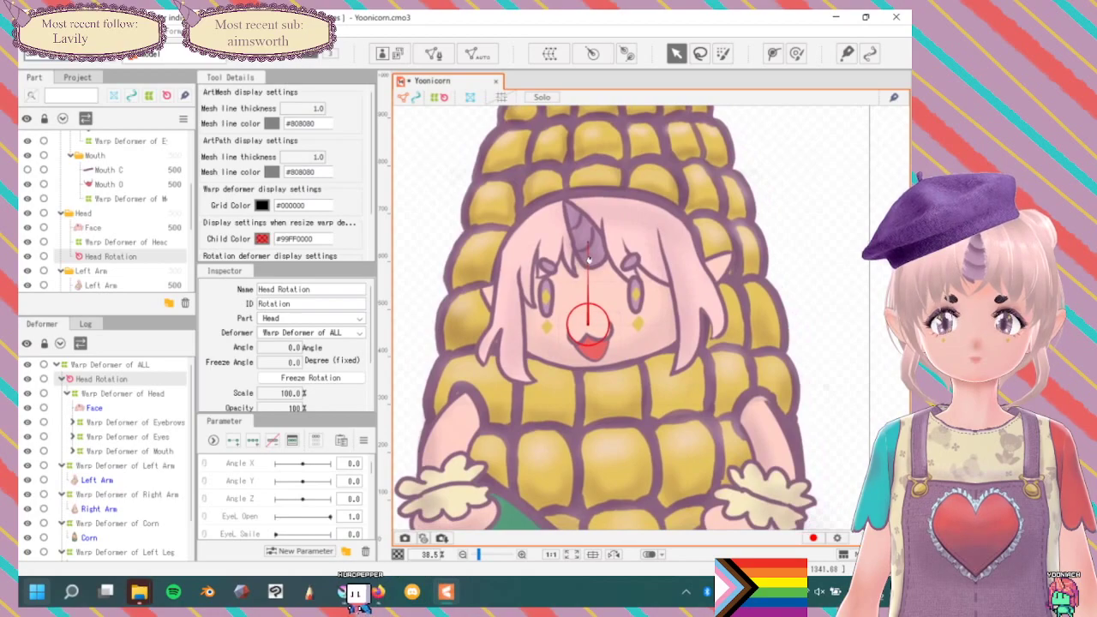
{"action": "right_click", "coordinate": [597, 266]}
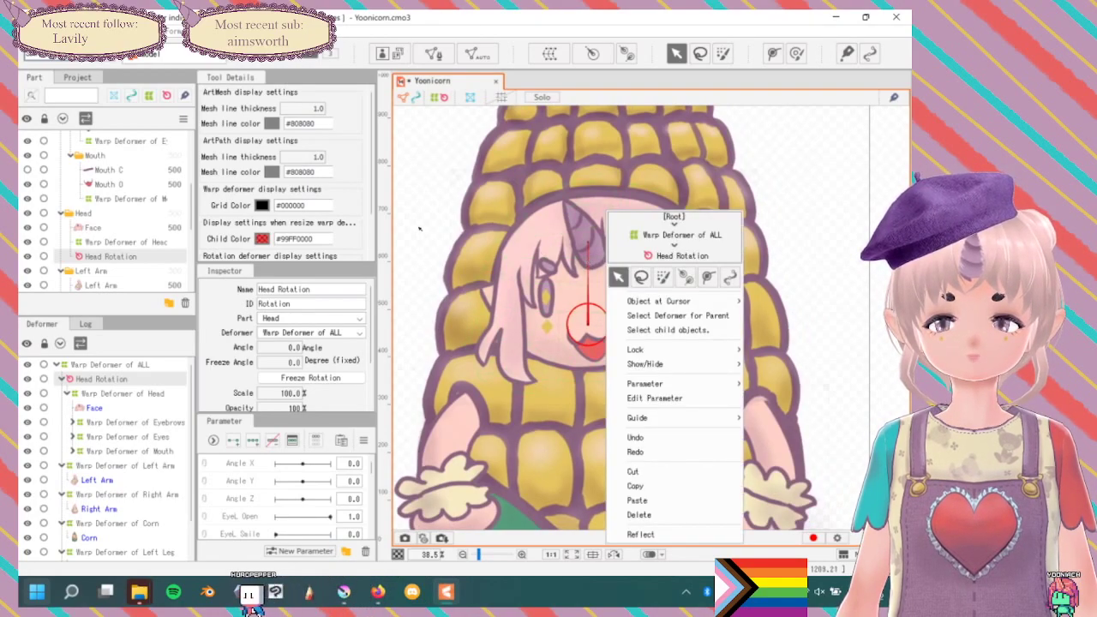
{"action": "left_click", "coordinate": [459, 305]}
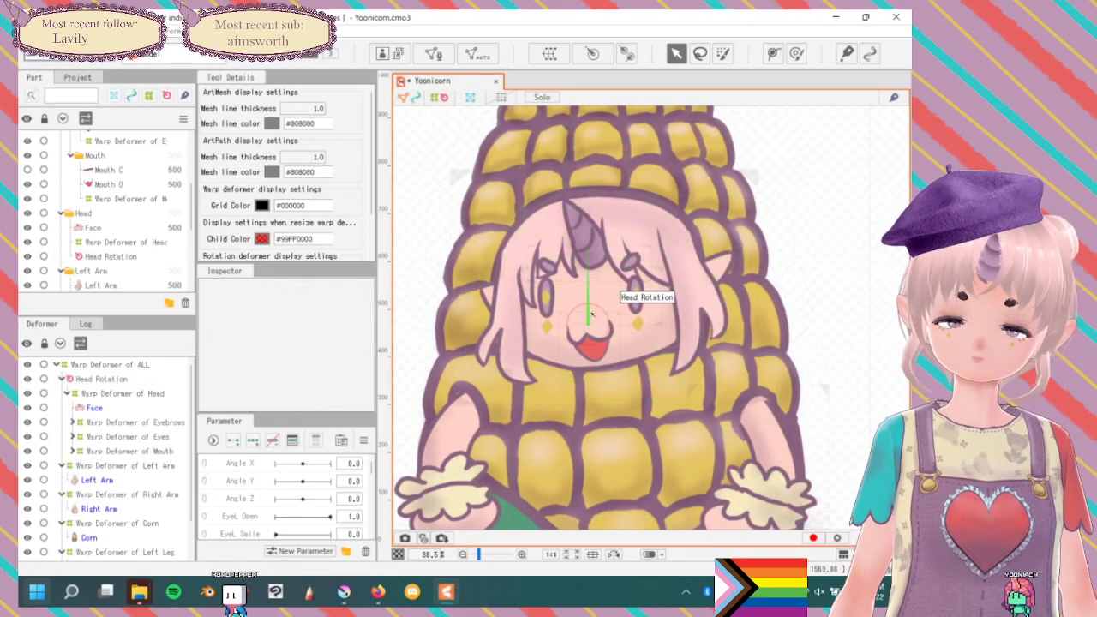
{"action": "left_click", "coordinate": [106, 378]}
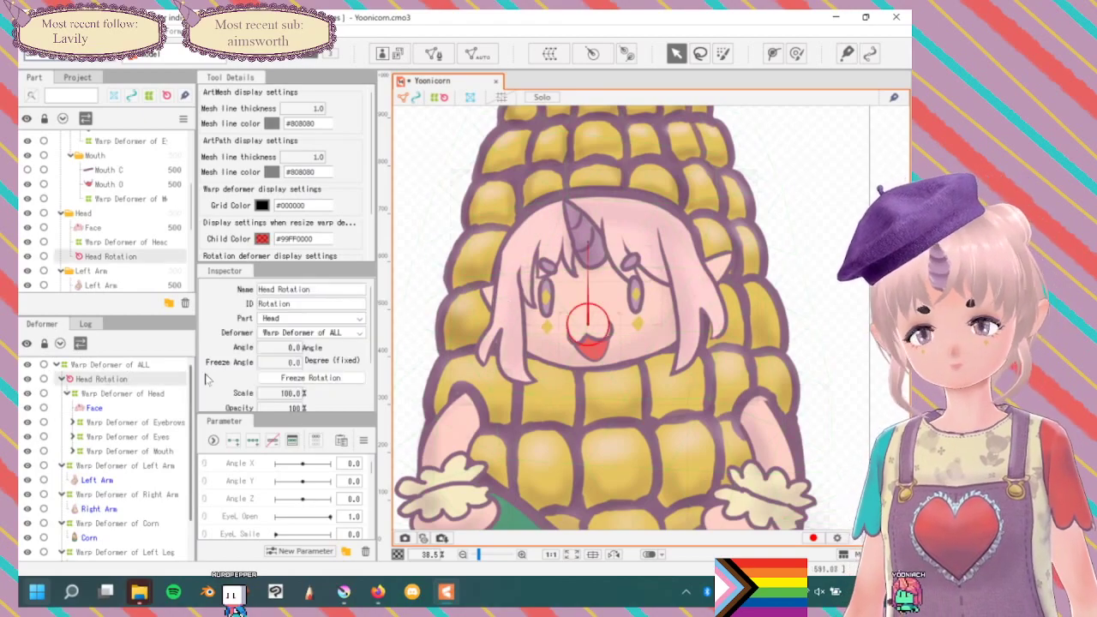
{"action": "mouse_move", "coordinate": [587, 240]}
{"action": "left_mouse_down"}
{"action": "mouse_move", "coordinate": [651, 241]}
{"action": "mouse_move", "coordinate": [450, 193]}
{"action": "mouse_move", "coordinate": [519, 202]}
{"action": "mouse_move", "coordinate": [653, 276]}
{"action": "mouse_move", "coordinate": [484, 197]}
{"action": "mouse_move", "coordinate": [599, 224]}
{"action": "mouse_move", "coordinate": [610, 248]}
{"action": "mouse_move", "coordinate": [527, 243]}
{"action": "mouse_move", "coordinate": [617, 242]}
{"action": "mouse_move", "coordinate": [732, 408]}
{"action": "mouse_move", "coordinate": [617, 407]}
{"action": "mouse_move", "coordinate": [493, 374]}
{"action": "mouse_move", "coordinate": [644, 339]}
{"action": "mouse_move", "coordinate": [639, 369]}
{"action": "mouse_move", "coordinate": [655, 248]}
{"action": "mouse_move", "coordinate": [500, 230]}
{"action": "mouse_move", "coordinate": [500, 360]}
{"action": "mouse_move", "coordinate": [703, 403]}
{"action": "mouse_move", "coordinate": [578, 176]}
{"action": "mouse_move", "coordinate": [555, 182]}
{"action": "mouse_move", "coordinate": [587, 242]}
{"action": "left_mouse_up"}
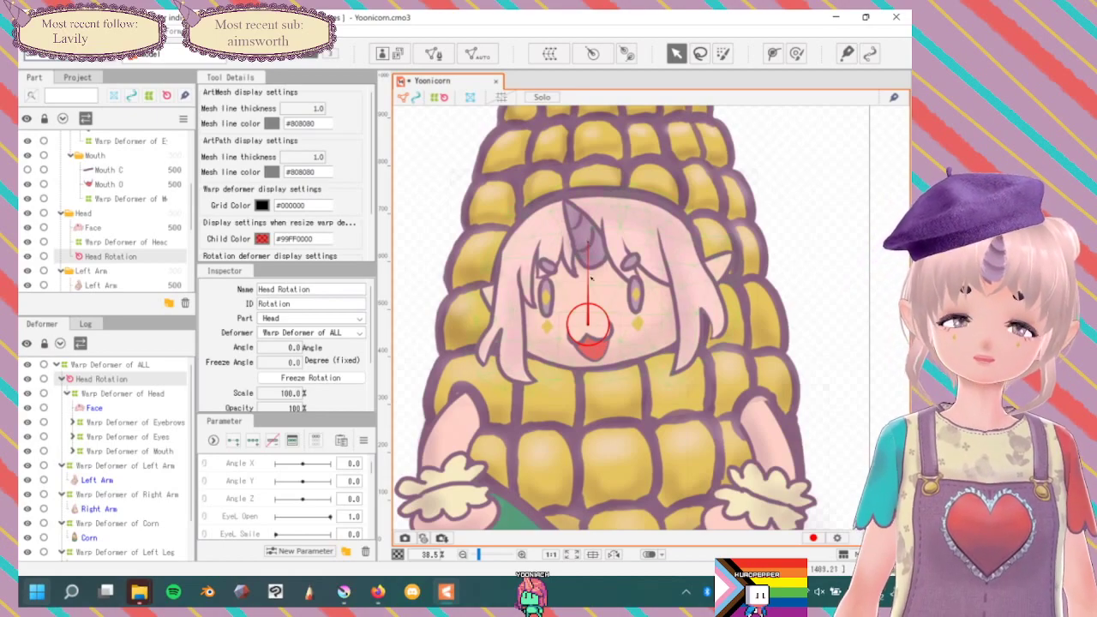
{"action": "scroll", "coordinate": [104, 417], "scroll_direction": "down", "scroll_amount": 1}
{"action": "scroll", "coordinate": [104, 417], "scroll_direction": "up", "scroll_amount": 1}
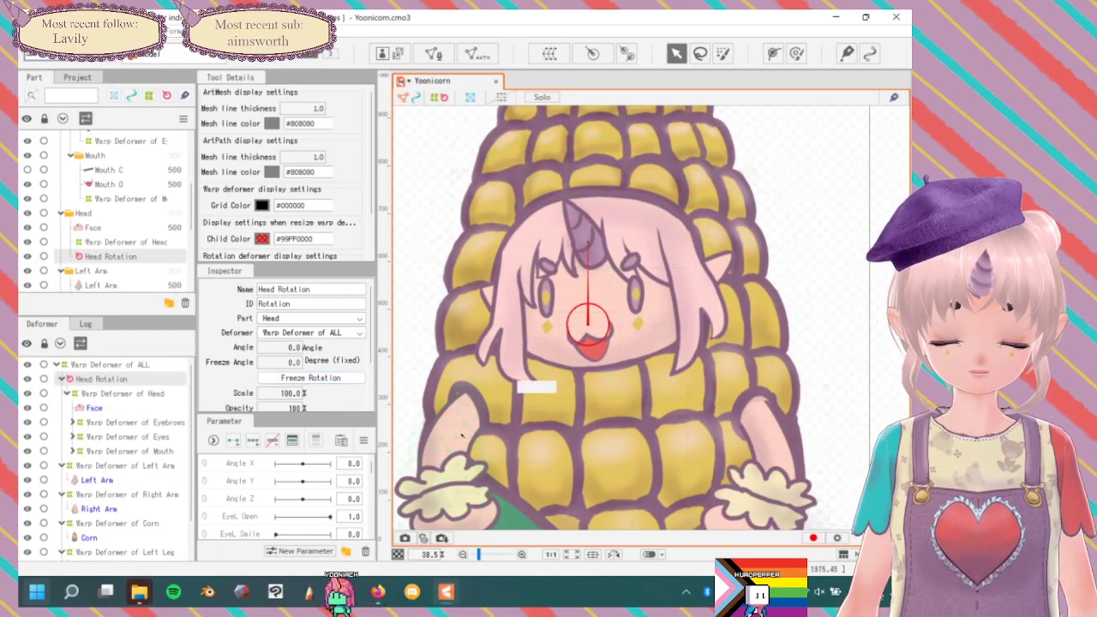
Create a rotation deformer named "Right Arm Rotation" in the Right Arm part as parent of the Right Arm warp deformer, with its pivot at the shoulder.
{"action": "left_click", "coordinate": [112, 495]}
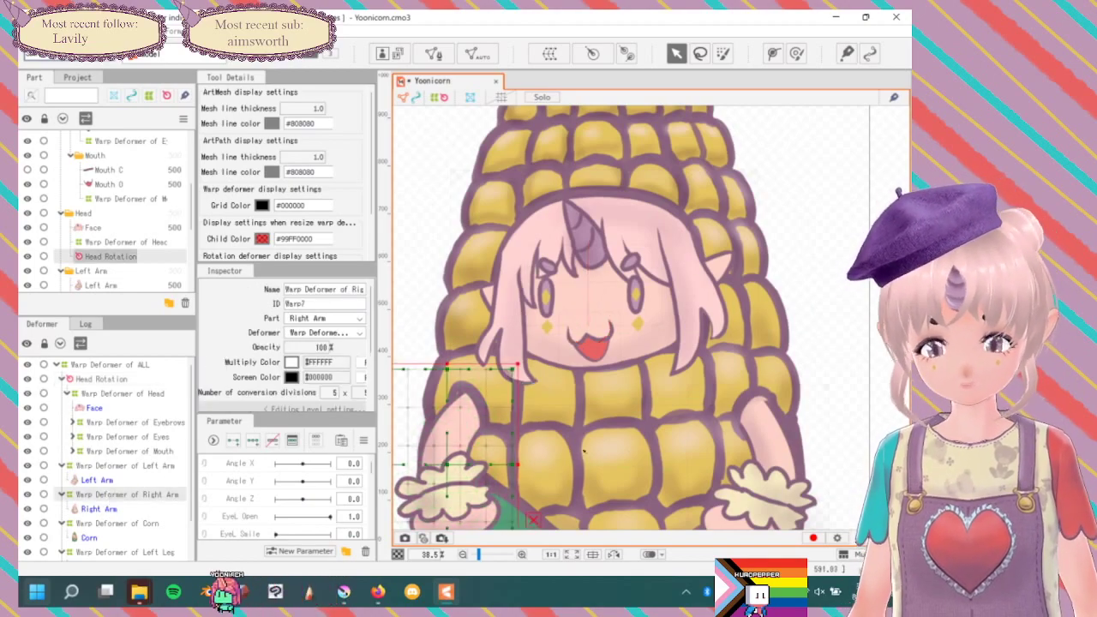
{"action": "scroll", "coordinate": [497, 341], "scroll_direction": "down", "scroll_amount": 2}
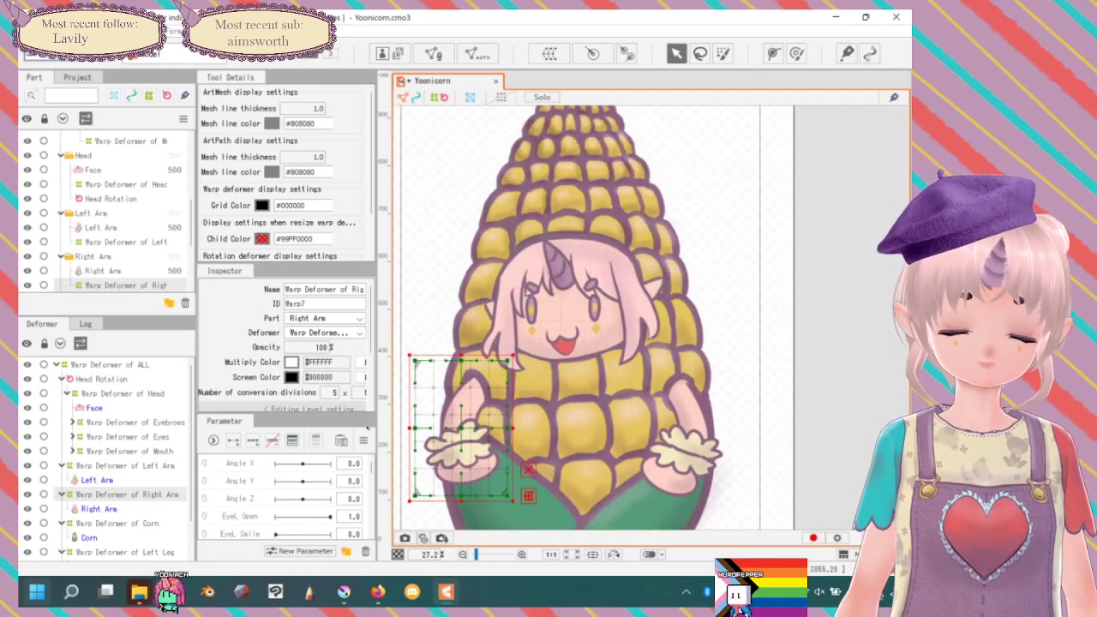
{"action": "left_click", "coordinate": [592, 53]}
{"action": "left_click", "coordinate": [618, 470]}
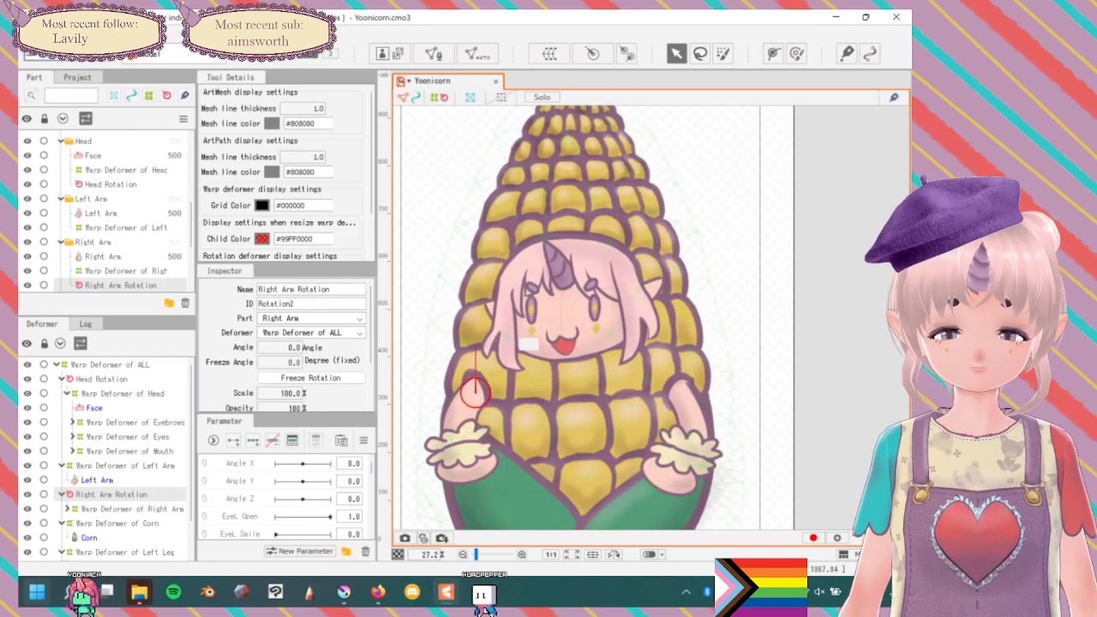
Point the Right Arm Rotation handle down along the arm at -160.5 degrees and test swinging the arm inward to -174.2 degrees.
{"action": "left_click_drag", "start_coordinate": [477, 348], "coordinate": [456, 428]}
{"action": "mouse_move", "coordinate": [500, 363]}
{"action": "left_mouse_down"}
{"action": "mouse_move", "coordinate": [486, 412]}
{"action": "mouse_move", "coordinate": [501, 382]}
{"action": "left_mouse_up"}
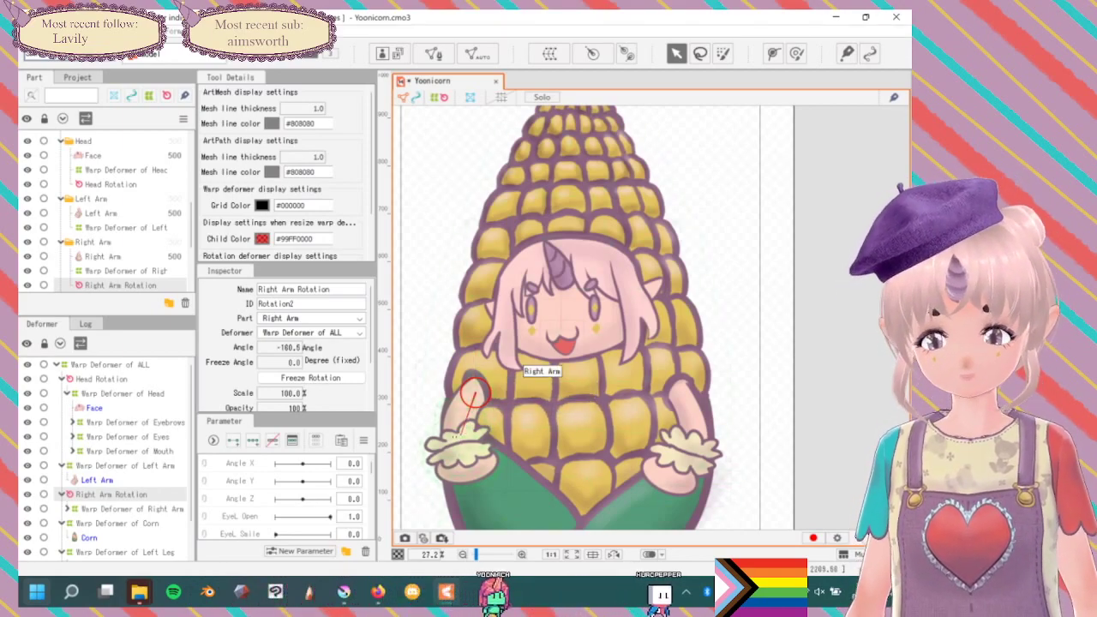
{"action": "left_click_drag", "start_coordinate": [511, 363], "coordinate": [467, 424]}
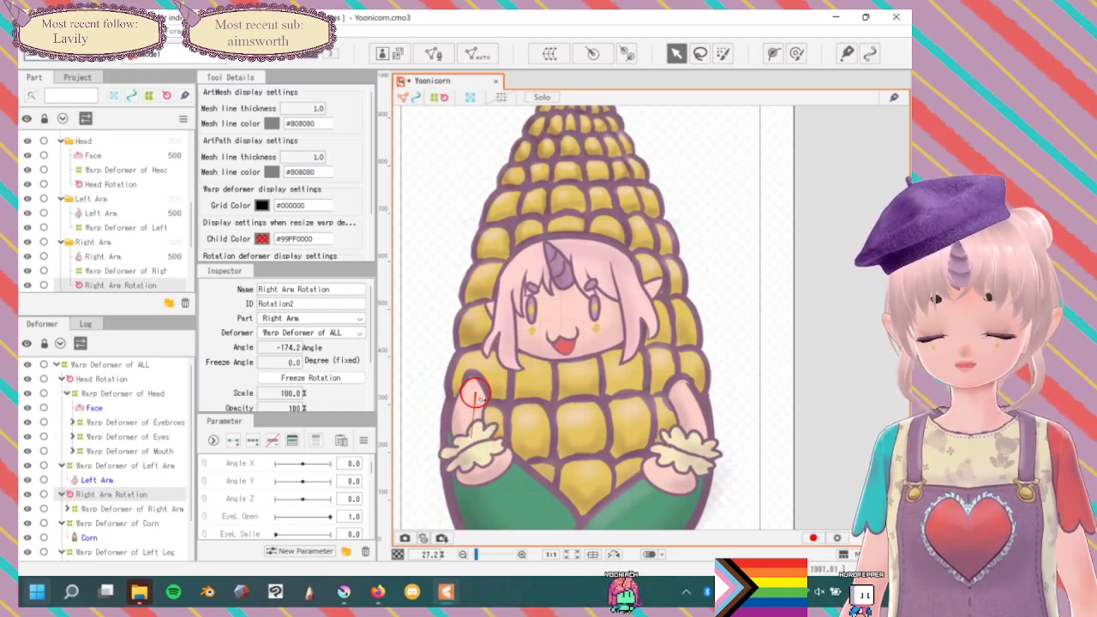
Expand the Right Arm warp deformer and check how the Right Arm mesh sits inside it with the rotation applied.
{"action": "left_click", "coordinate": [67, 509]}
{"action": "left_click", "coordinate": [105, 523]}
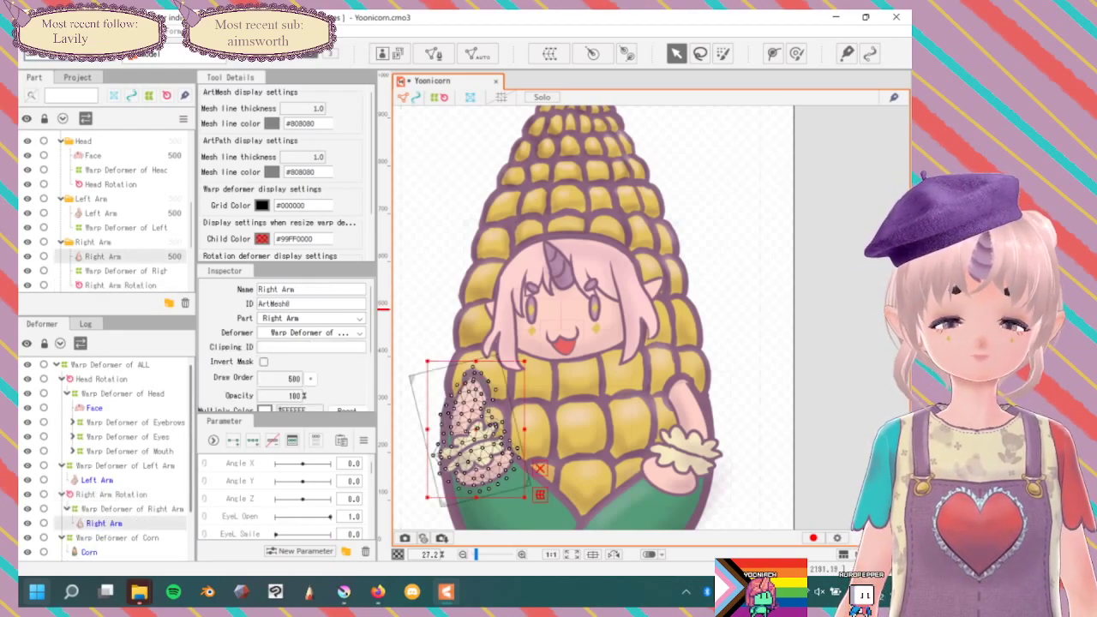
{"action": "left_click_drag", "start_coordinate": [471, 426], "coordinate": [473, 427]}
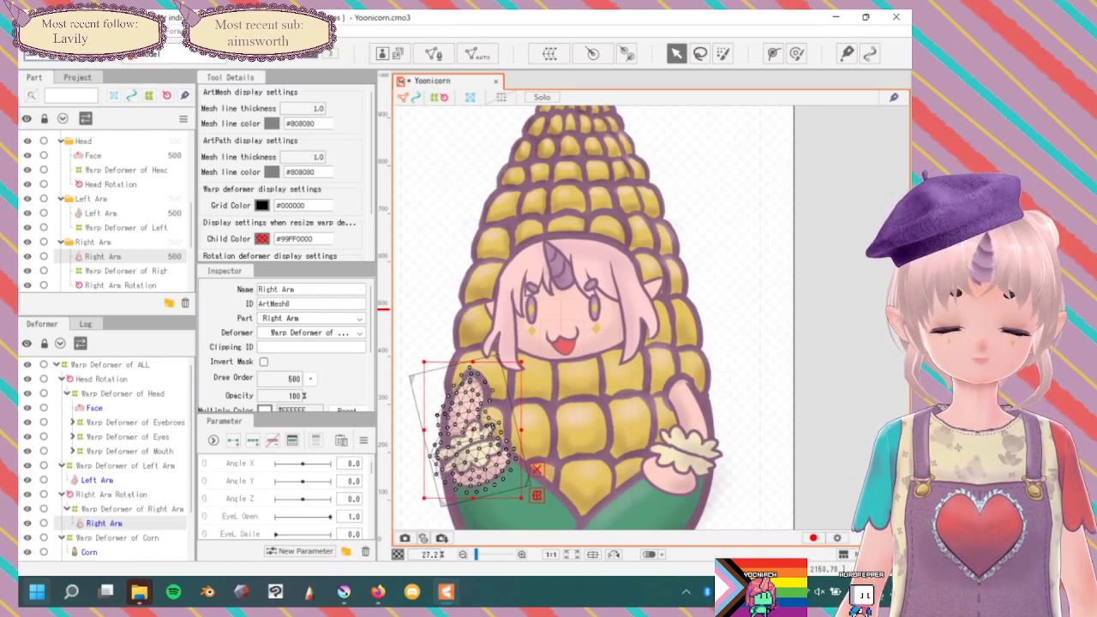
{"action": "left_click", "coordinate": [110, 495]}
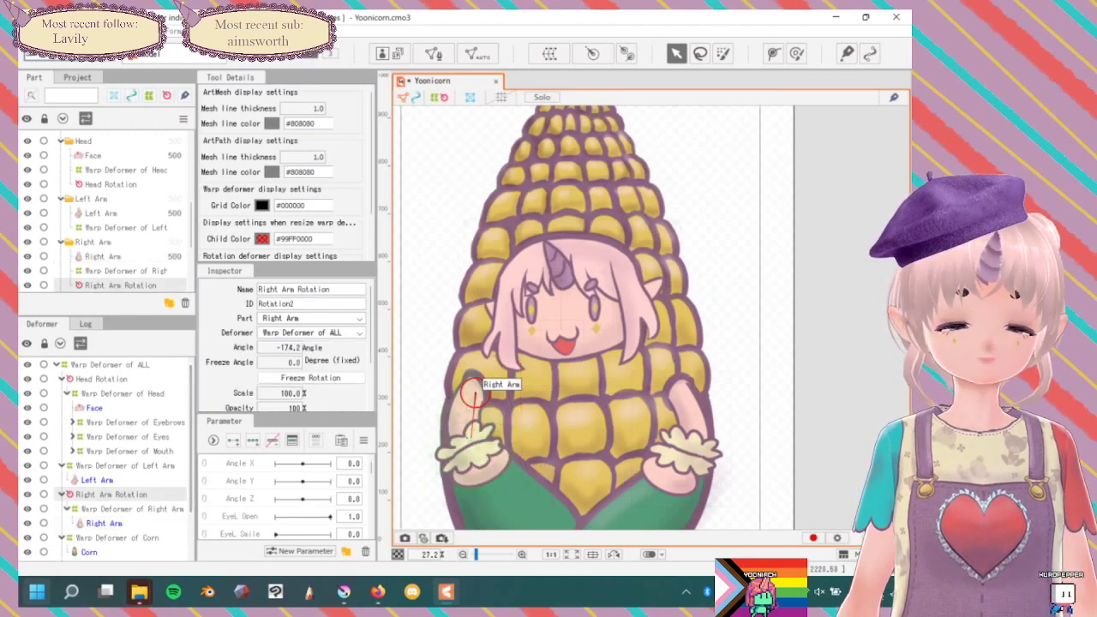
Test the Right Arm Rotation deformer by swinging the arm around its pivot and outward to about -153 degrees, and undo the swing.
{"action": "left_click_drag", "start_coordinate": [477, 379], "coordinate": [593, 420]}
{"action": "left_click_drag", "start_coordinate": [558, 479], "coordinate": [681, 428]}
{"action": "left_click_drag", "start_coordinate": [690, 370], "coordinate": [463, 429]}
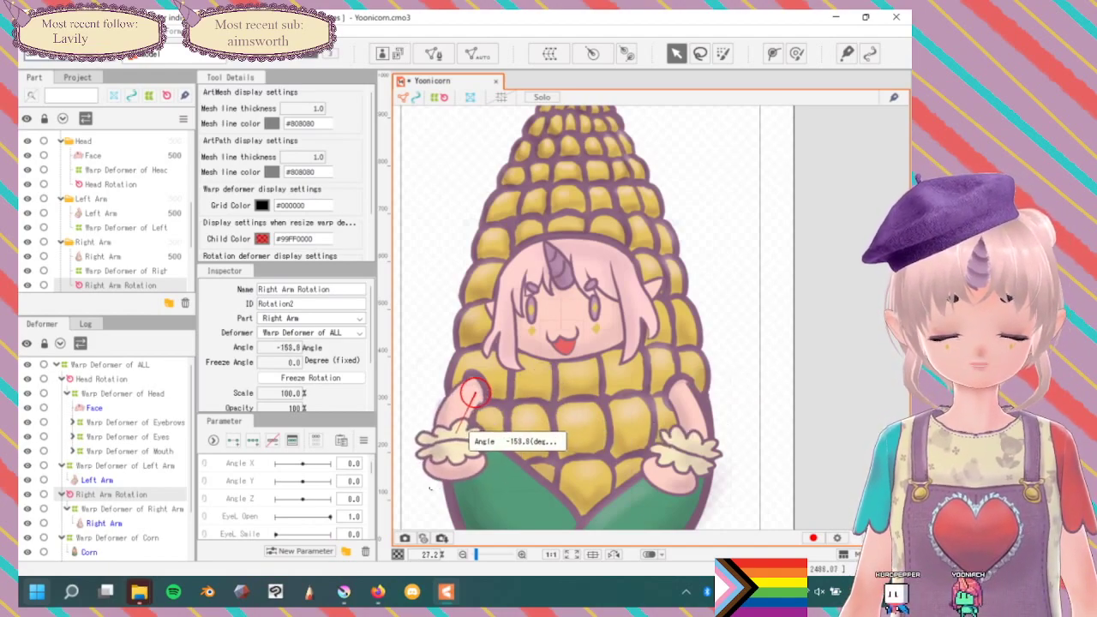
{"action": "left_click", "coordinate": [96, 524]}
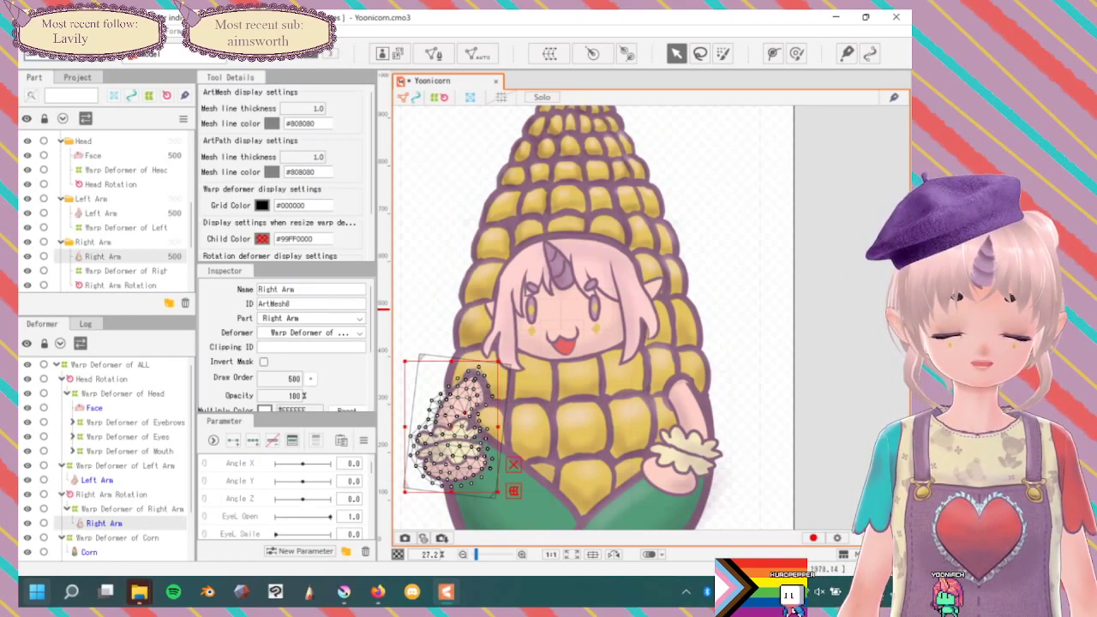
{"action": "left_click", "coordinate": [431, 390]}
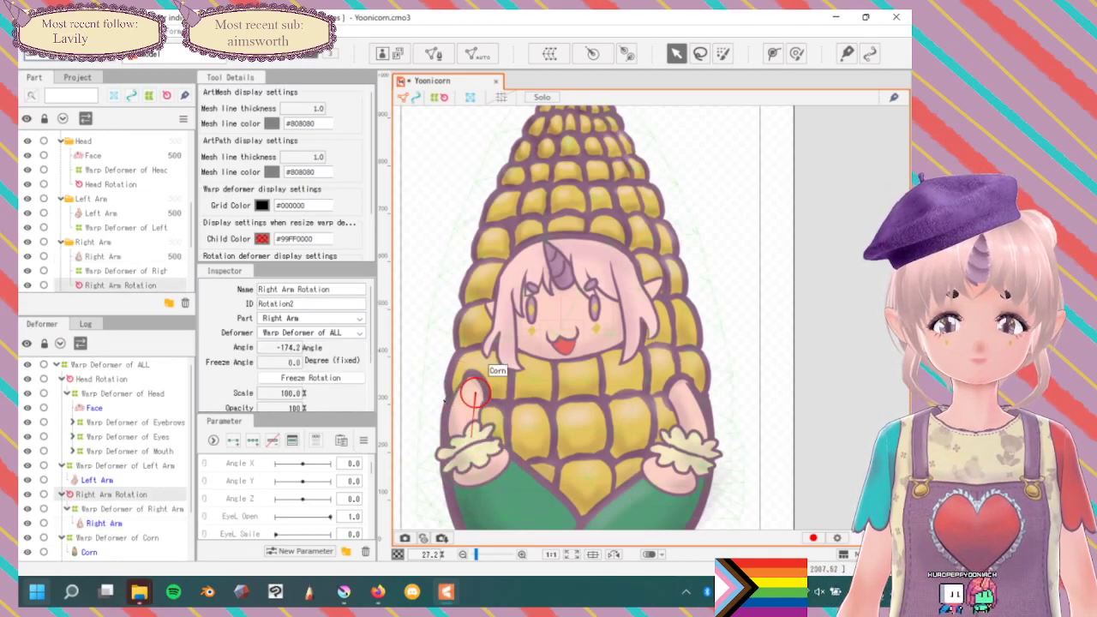
Undo the remaining arm rotation and the handle's redirection on the Right Arm Rotation deformer, checking the Right Arm mesh along the way.
{"action": "left_click", "coordinate": [98, 523]}
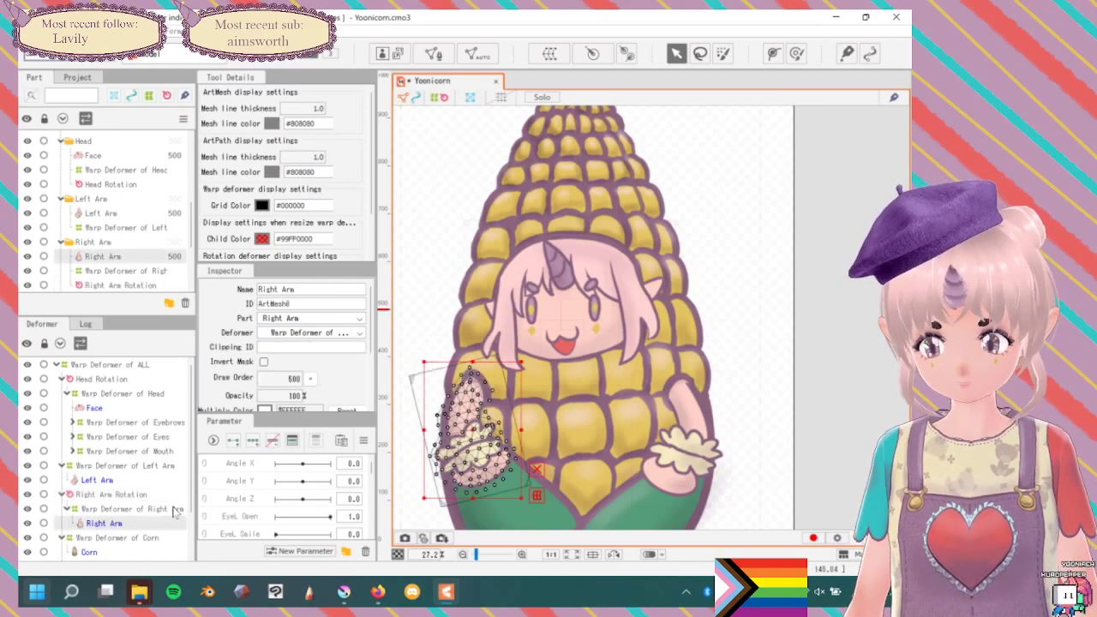
{"action": "left_click", "coordinate": [163, 494]}
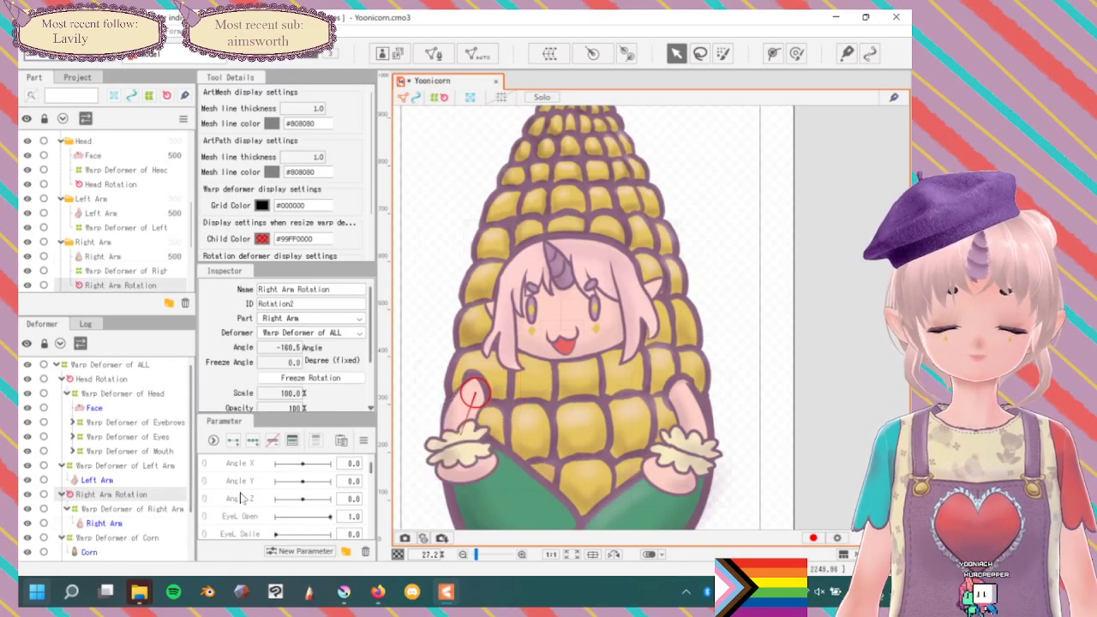
{"action": "left_click", "coordinate": [103, 523]}
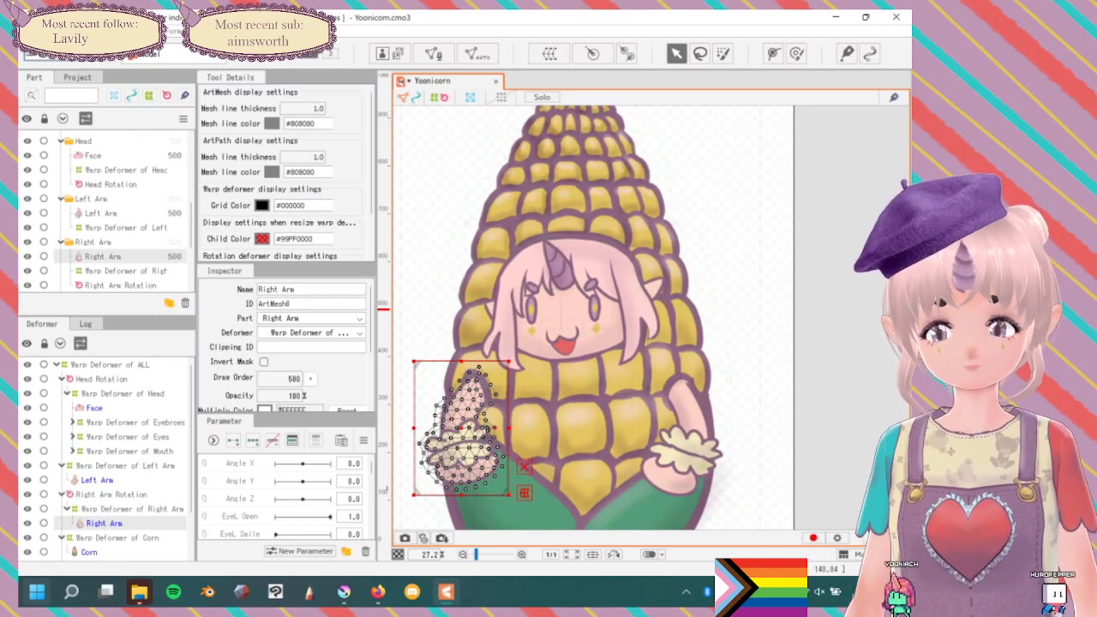
{"action": "left_click", "coordinate": [120, 284]}
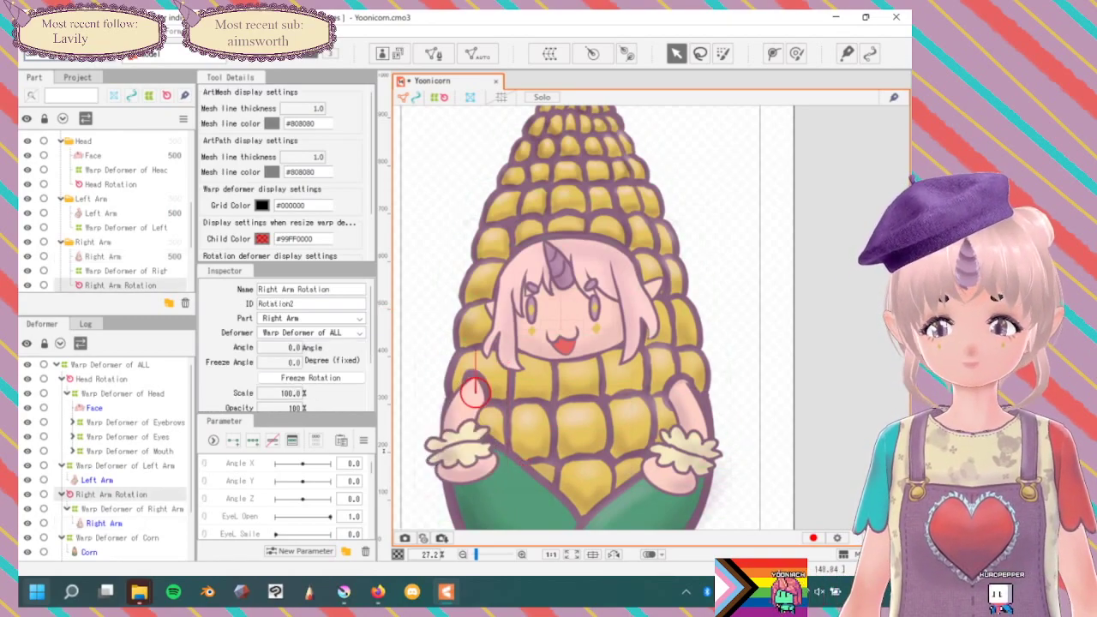
{"action": "left_click", "coordinate": [104, 523]}
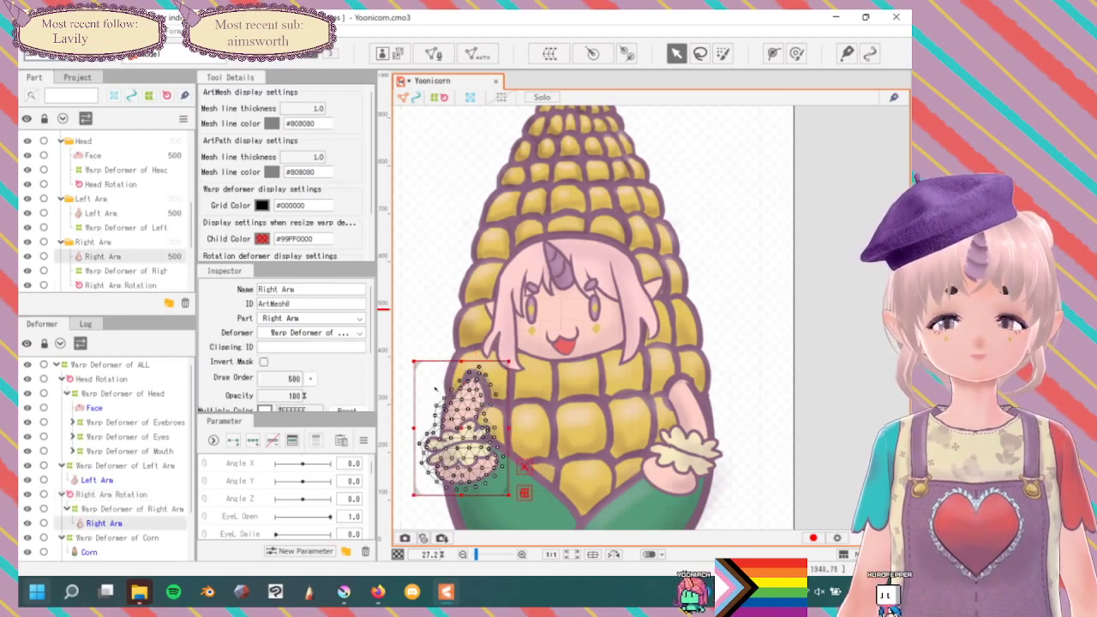
{"action": "right_click", "coordinate": [424, 358]}
{"action": "left_click", "coordinate": [405, 342]}
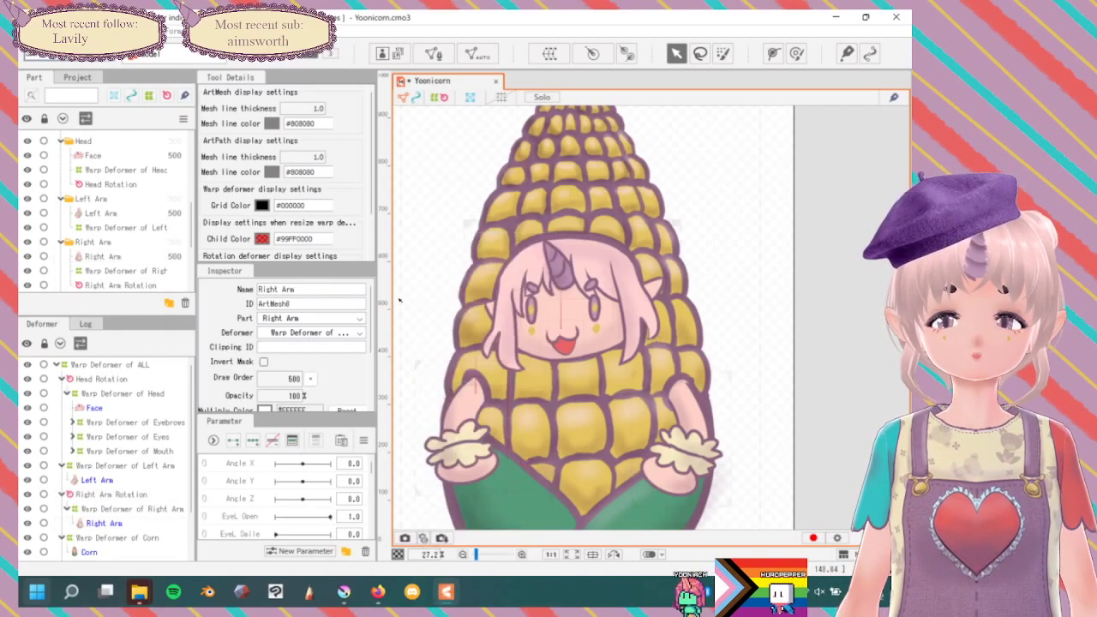
{"action": "left_click", "coordinate": [93, 524]}
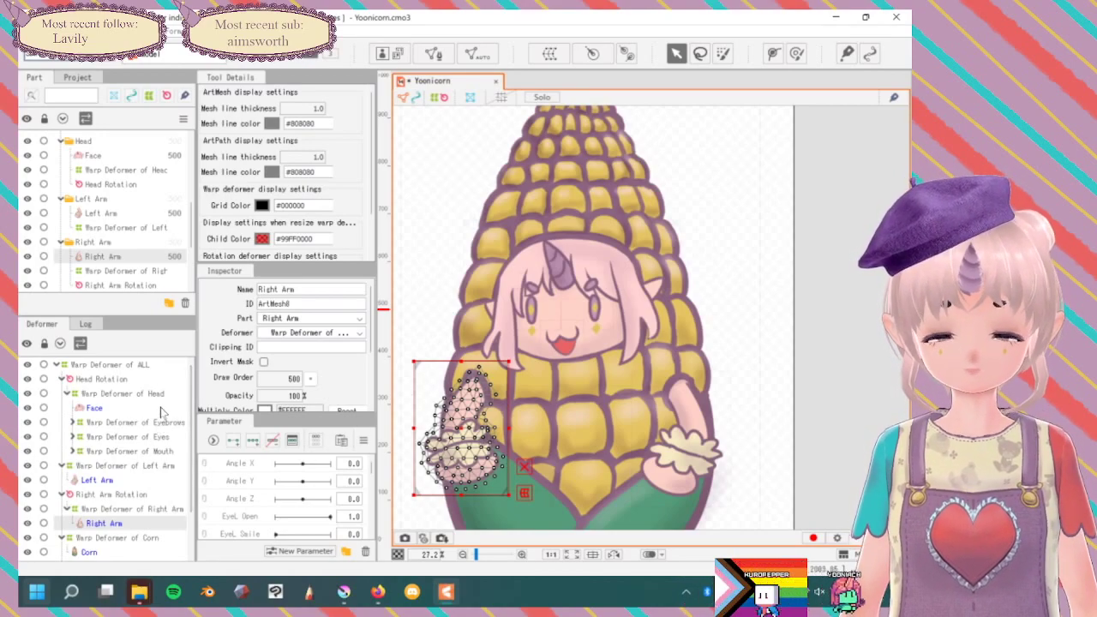
Create the rotation deformer Left Arm Rotation as parent of the left arm's warp deformer and place its pivot at the shoulder.
{"action": "left_click", "coordinate": [103, 467]}
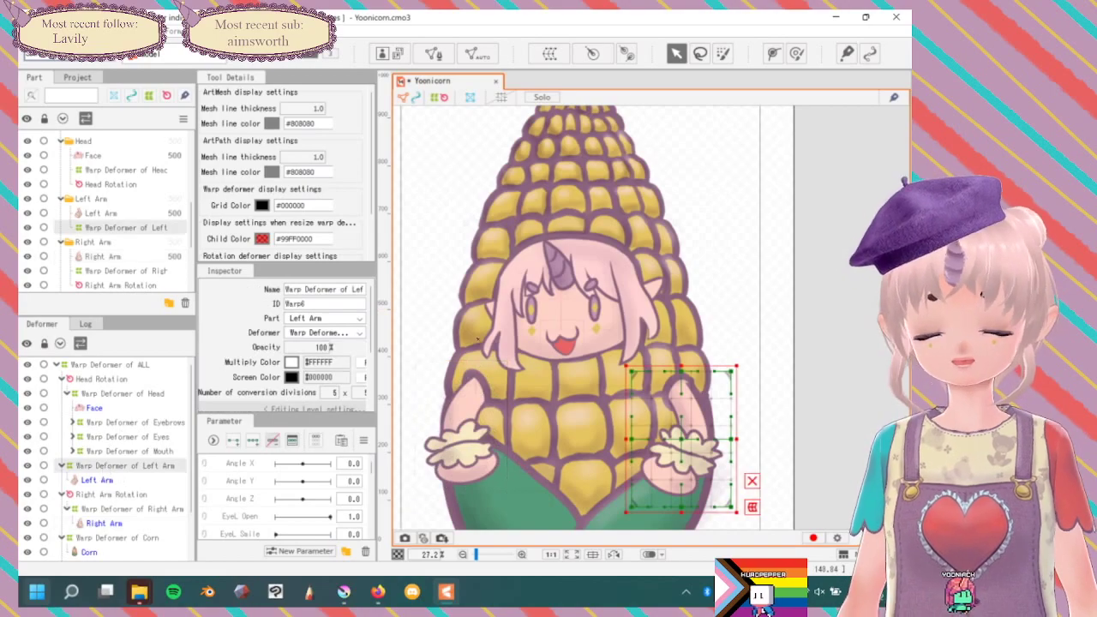
{"action": "left_click", "coordinate": [592, 53]}
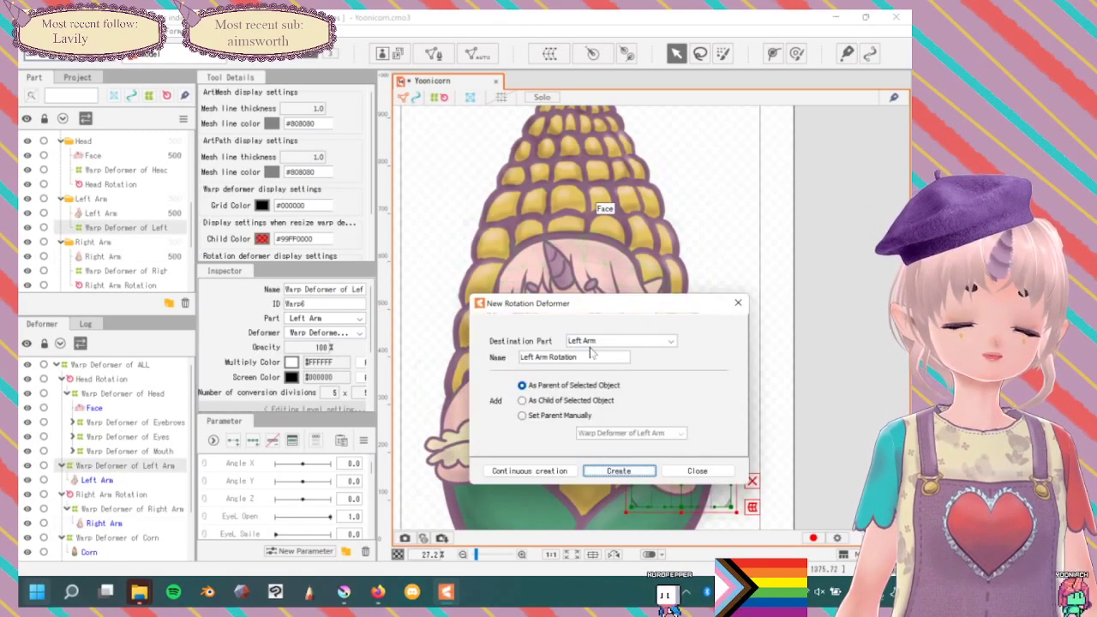
{"action": "left_click", "coordinate": [618, 470]}
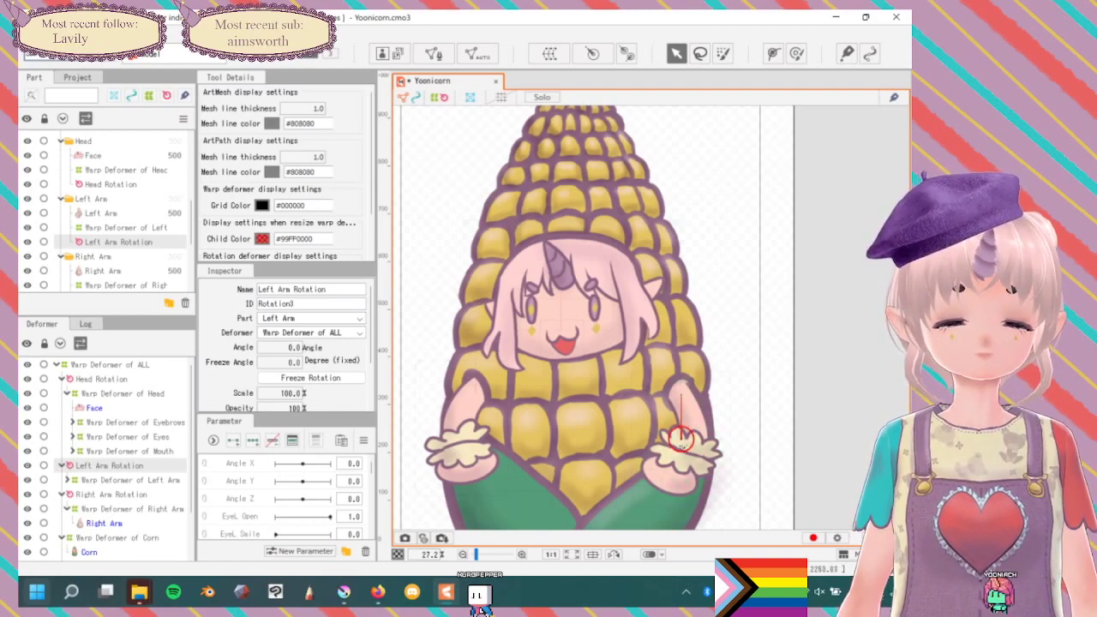
{"action": "left_click_drag", "start_coordinate": [683, 404], "coordinate": [684, 405]}
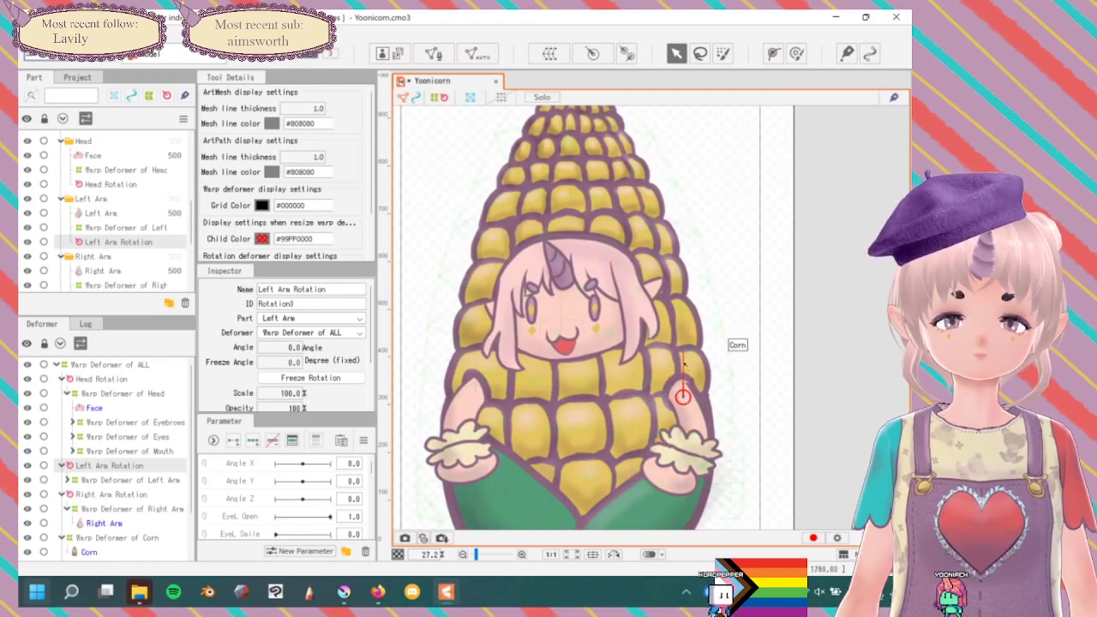
Try rotating the Left Arm Rotation deformer to about 169° so its handle points down the arm, and undo the rotation.
{"action": "left_click_drag", "start_coordinate": [682, 357], "coordinate": [686, 438]}
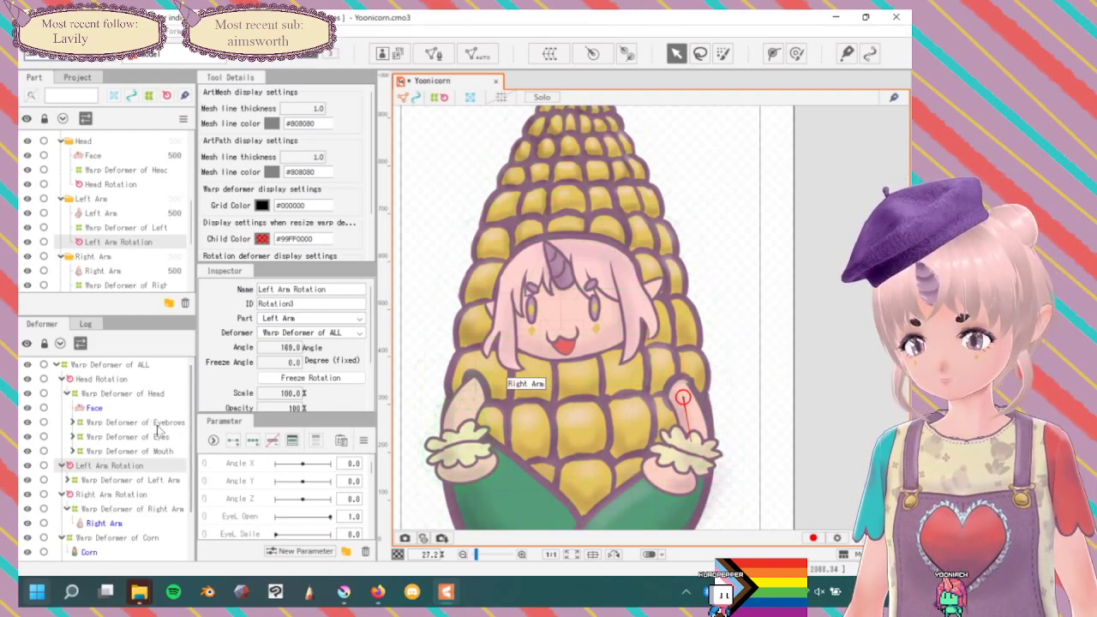
{"action": "left_click_drag", "start_coordinate": [690, 427], "coordinate": [720, 434]}
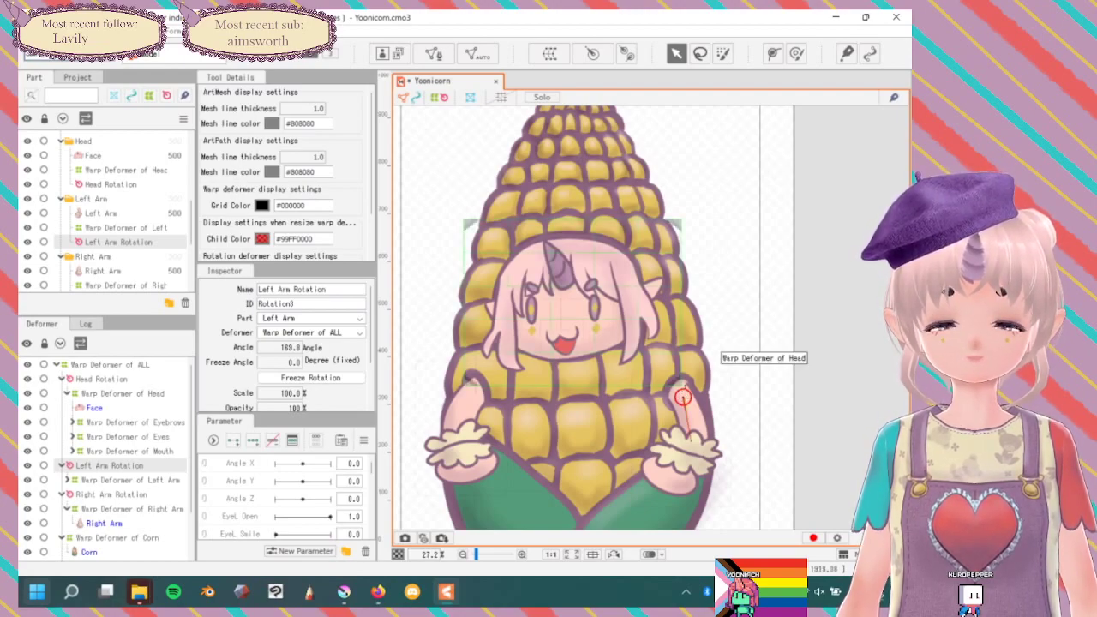
{"action": "left_click_drag", "start_coordinate": [684, 396], "coordinate": [692, 395]}
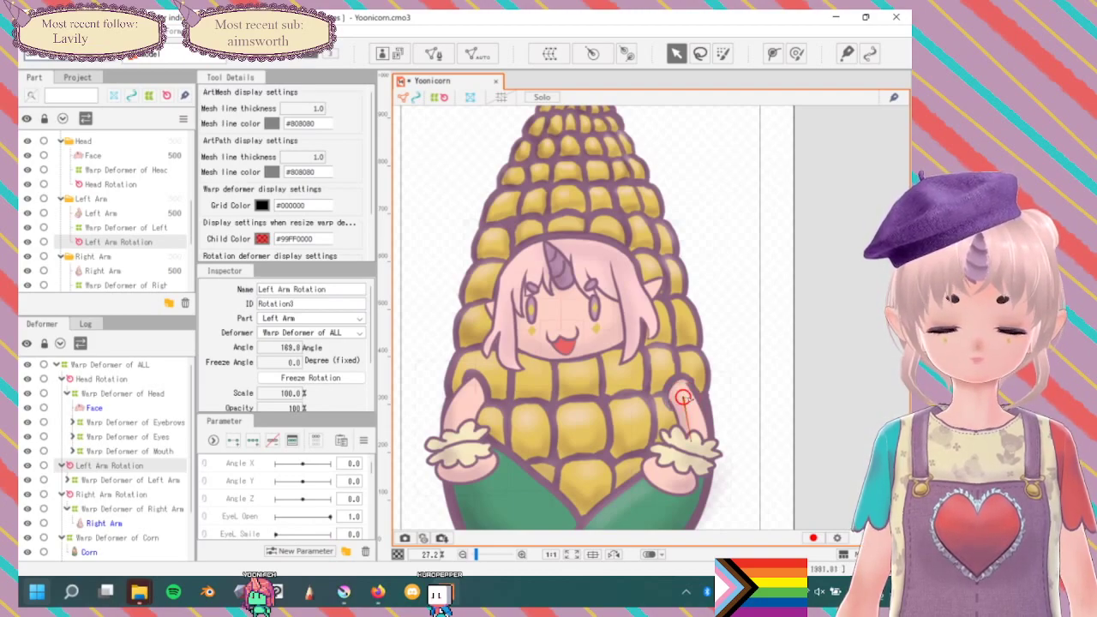
{"action": "scroll", "coordinate": [683, 397], "scroll_direction": "up", "scroll_amount": 8}
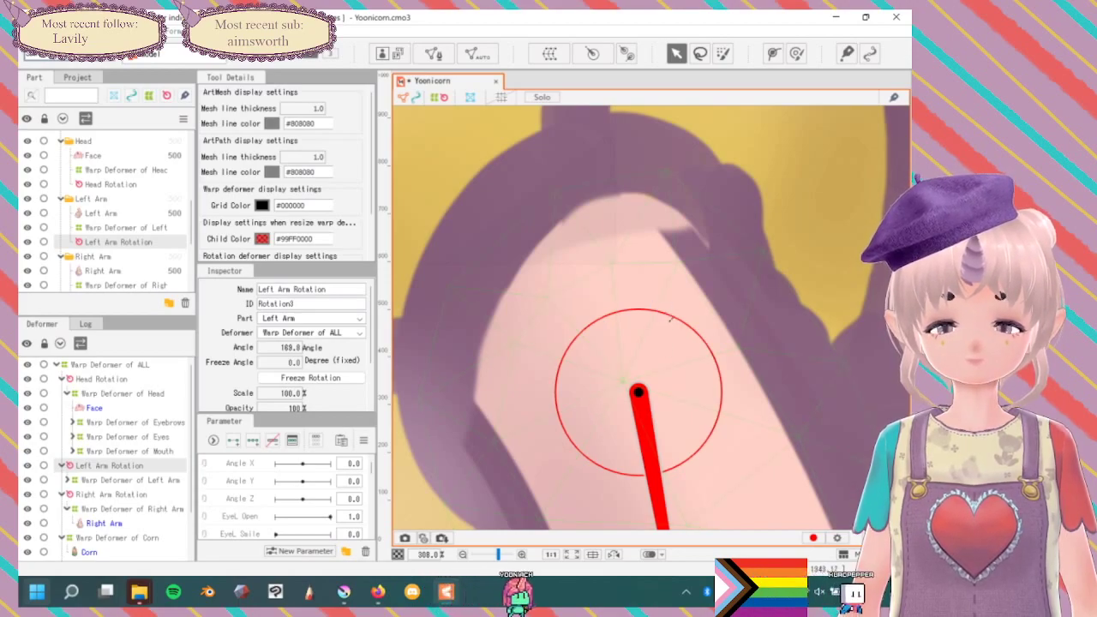
{"action": "left_click_drag", "start_coordinate": [689, 317], "coordinate": [666, 260]}
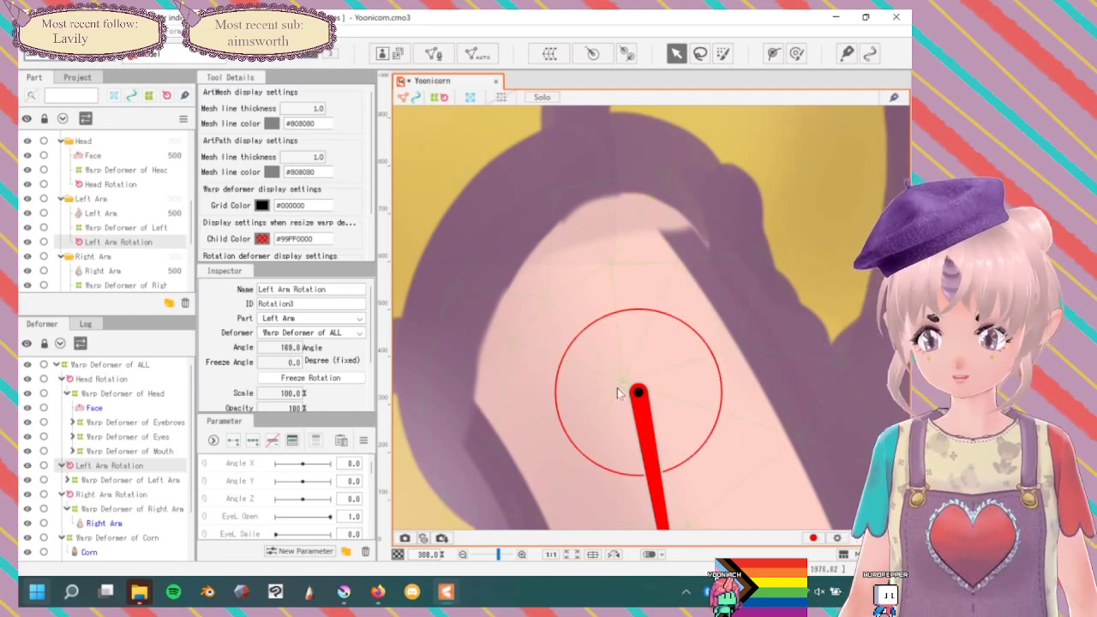
{"action": "scroll", "coordinate": [619, 389], "scroll_direction": "down", "scroll_amount": 5}
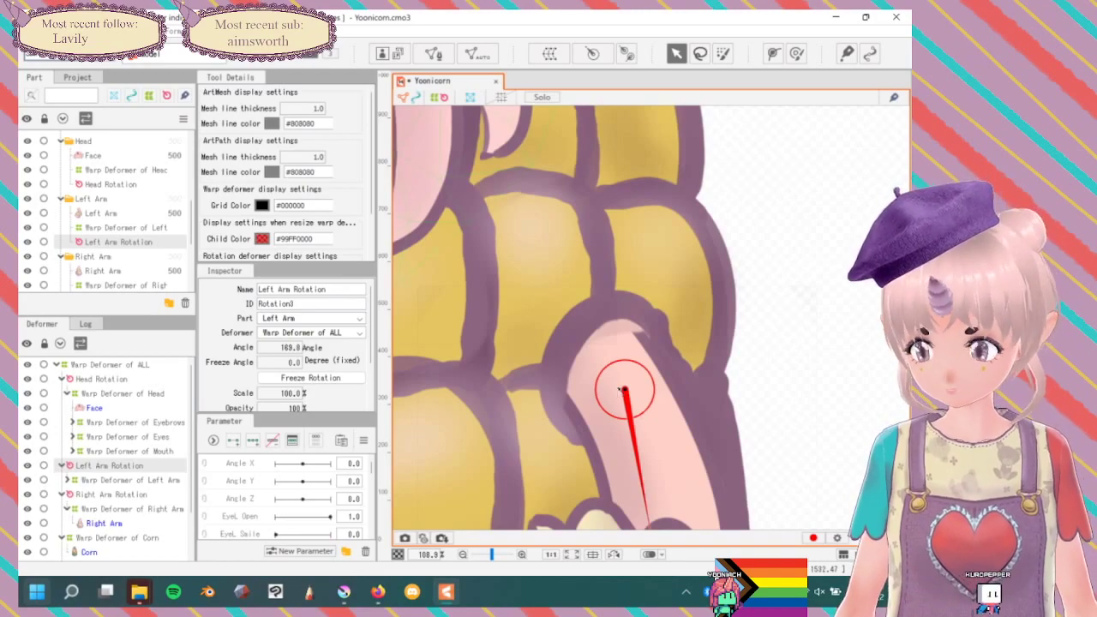
{"action": "key", "text": "ctrl+z"}
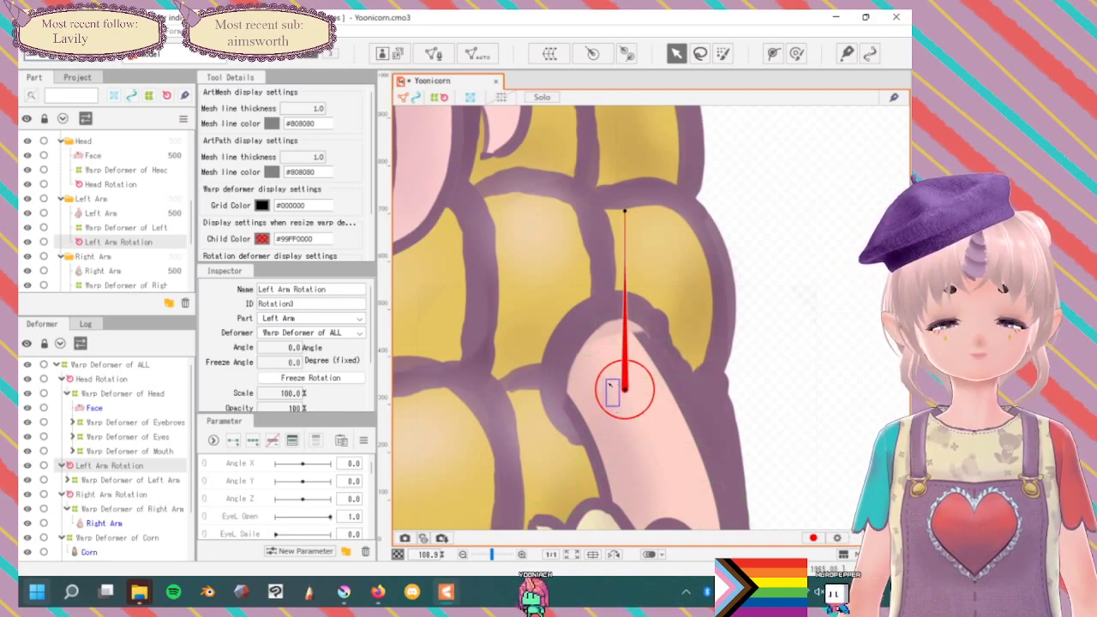
Try shrinking the Left Arm Rotation deformer's handle circle, and undo the accidental change to its scale.
{"action": "mouse_move", "coordinate": [605, 378]}
{"action": "left_mouse_down"}
{"action": "mouse_move", "coordinate": [604, 363]}
{"action": "mouse_move", "coordinate": [613, 374]}
{"action": "left_mouse_up"}
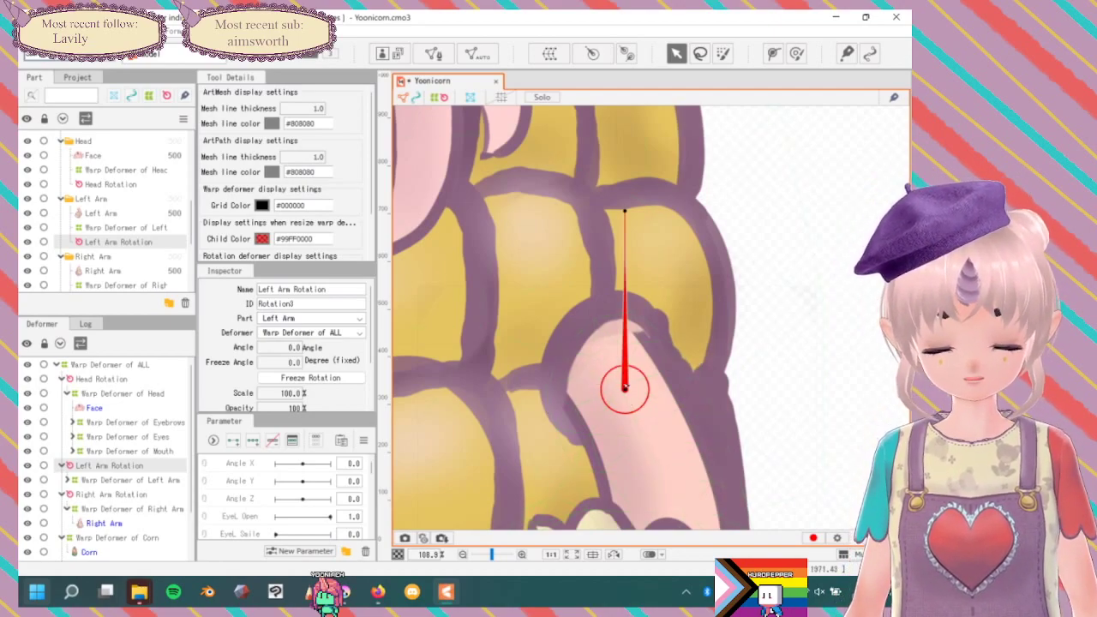
{"action": "mouse_move", "coordinate": [624, 390]}
{"action": "left_mouse_down"}
{"action": "mouse_move", "coordinate": [629, 379]}
{"action": "mouse_move", "coordinate": [624, 388]}
{"action": "left_mouse_up"}
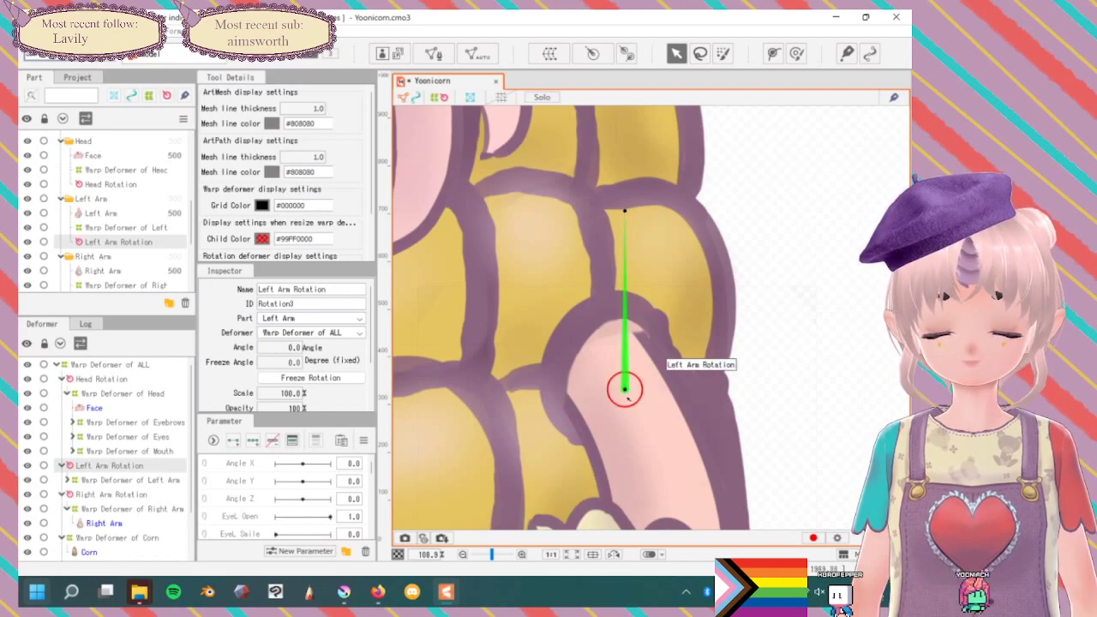
{"action": "scroll", "coordinate": [624, 388], "scroll_direction": "down", "scroll_amount": 2}
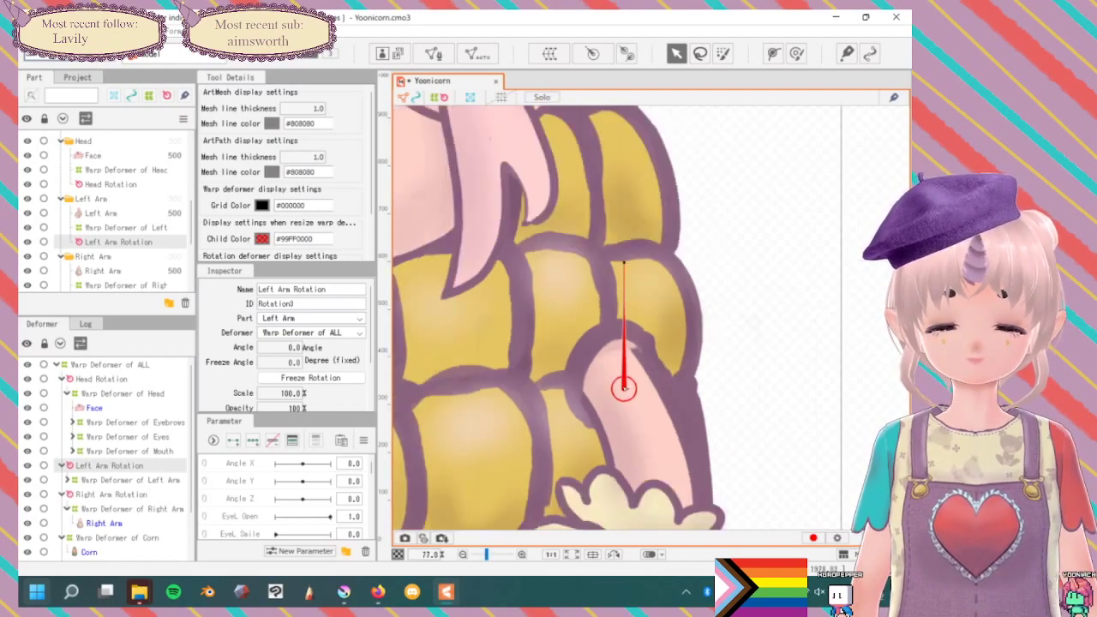
{"action": "right_click", "coordinate": [624, 388]}
{"action": "key", "text": "Escape"}
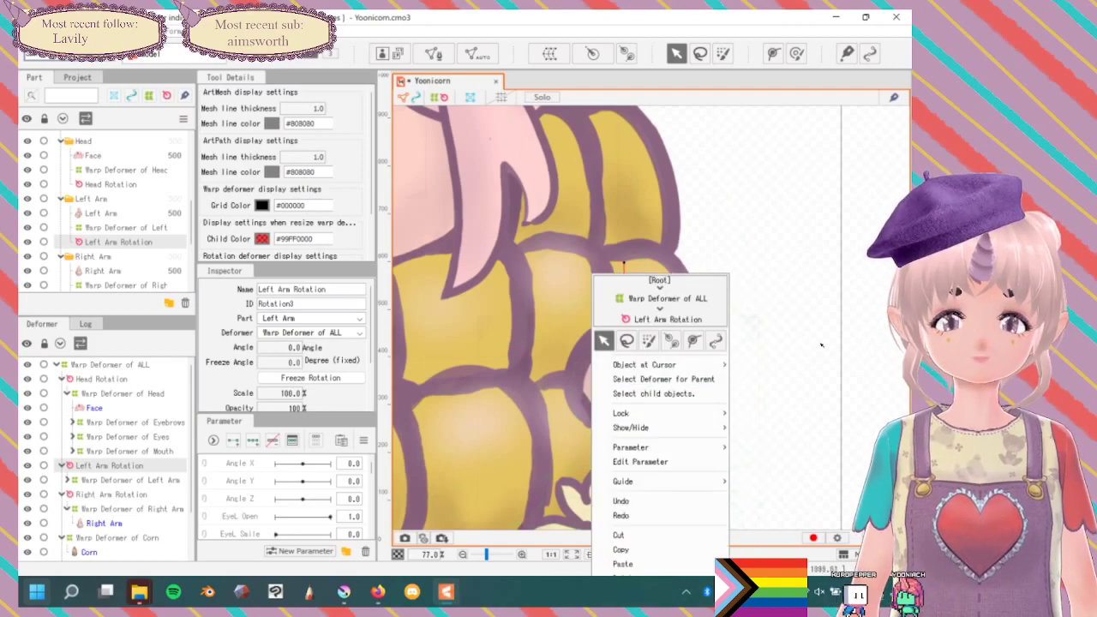
{"action": "left_click", "coordinate": [827, 346]}
{"action": "left_click", "coordinate": [626, 365]}
{"action": "mouse_move", "coordinate": [634, 386]}
{"action": "left_mouse_down"}
{"action": "mouse_move", "coordinate": [646, 385]}
{"action": "mouse_move", "coordinate": [632, 385]}
{"action": "left_mouse_up"}
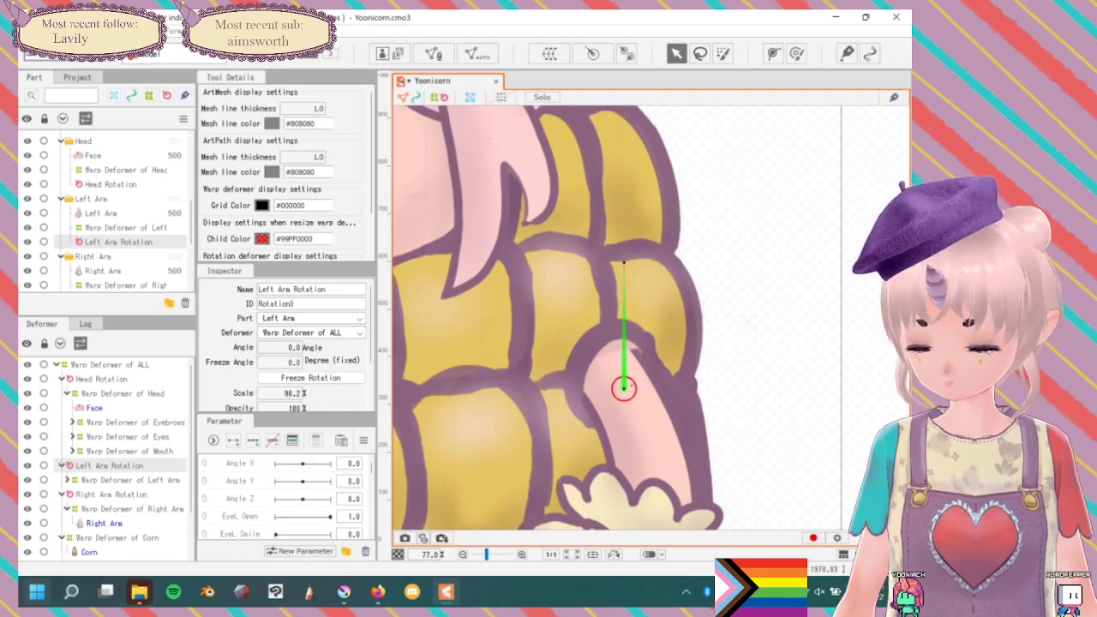
{"action": "key", "text": "ctrl+z"}
{"action": "scroll", "coordinate": [648, 392], "scroll_direction": "down", "scroll_amount": 5}
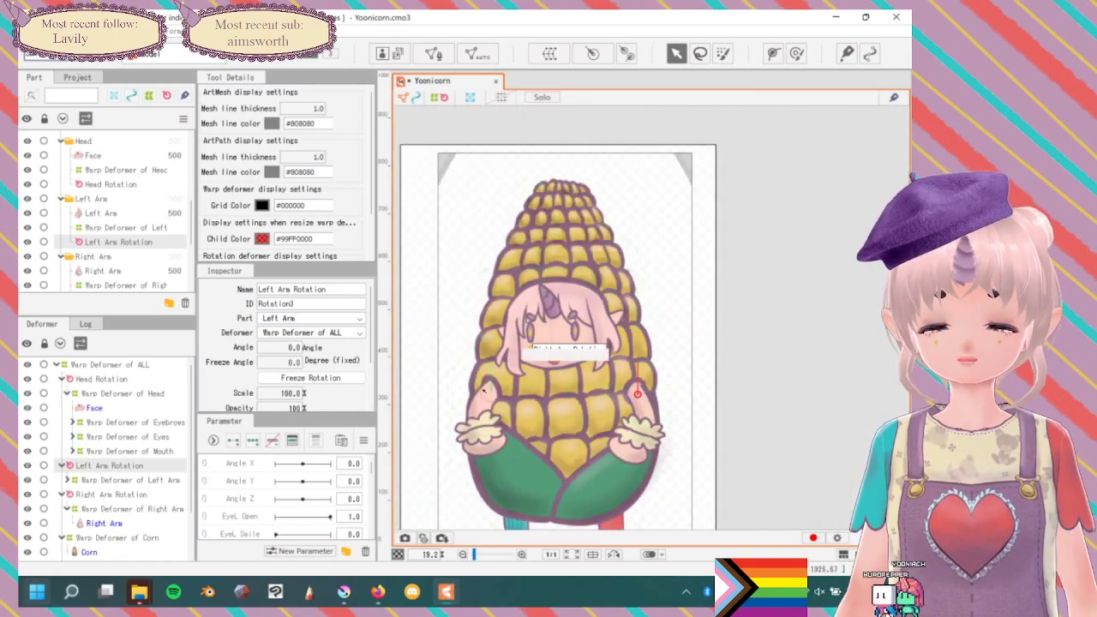
Shrink the handle circle of the Right Arm Rotation deformer, undoing the accidental scaling of the arm.
{"action": "left_click", "coordinate": [524, 341]}
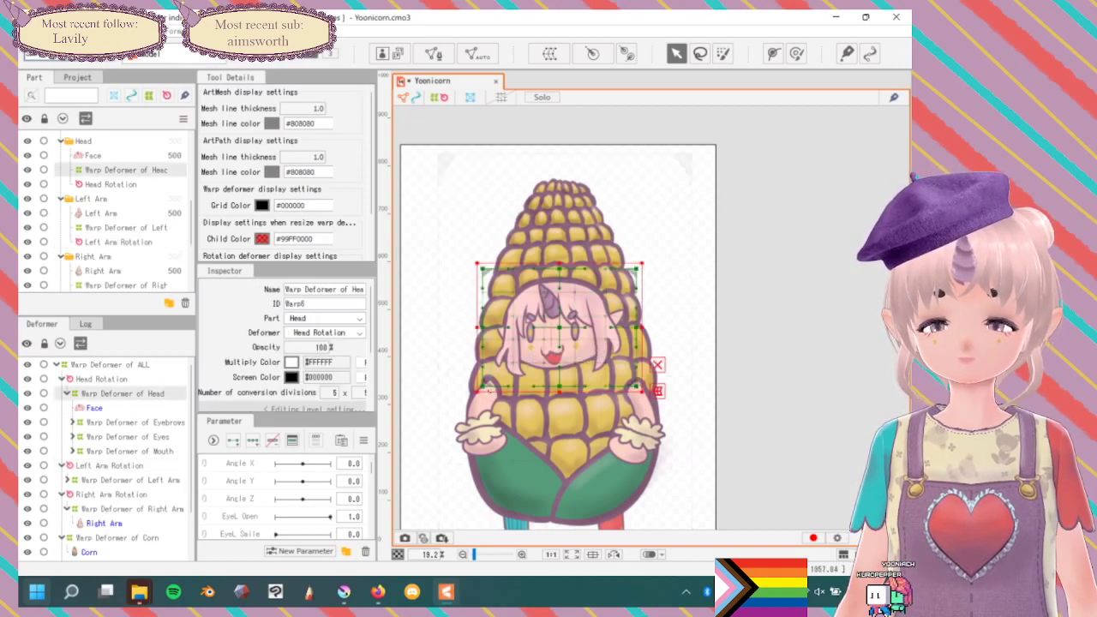
{"action": "left_click", "coordinate": [129, 466]}
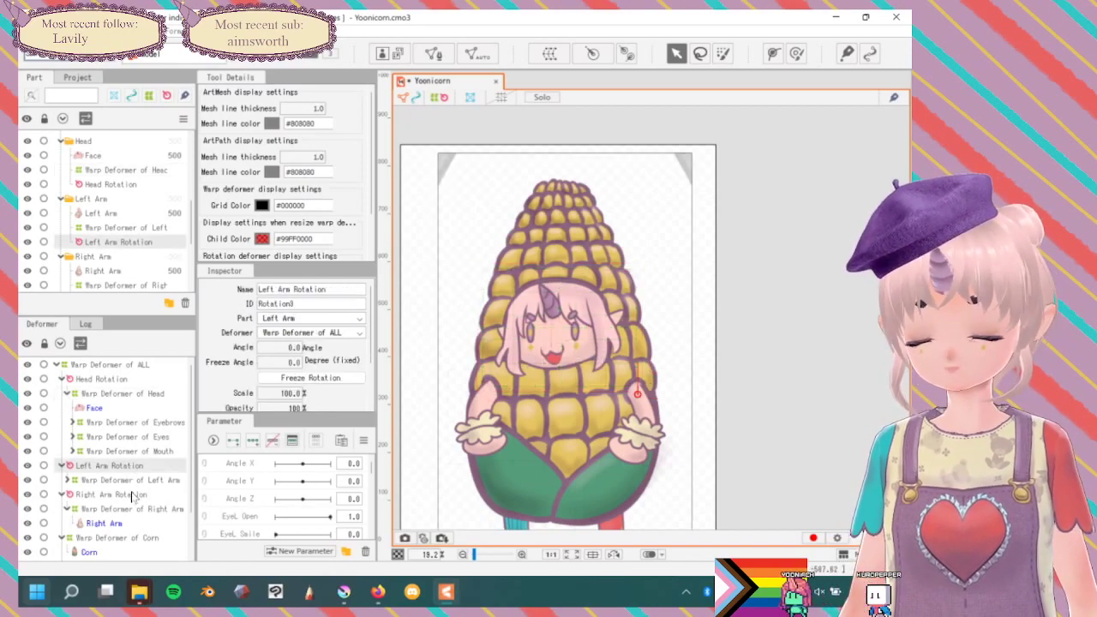
{"action": "left_click", "coordinate": [112, 494]}
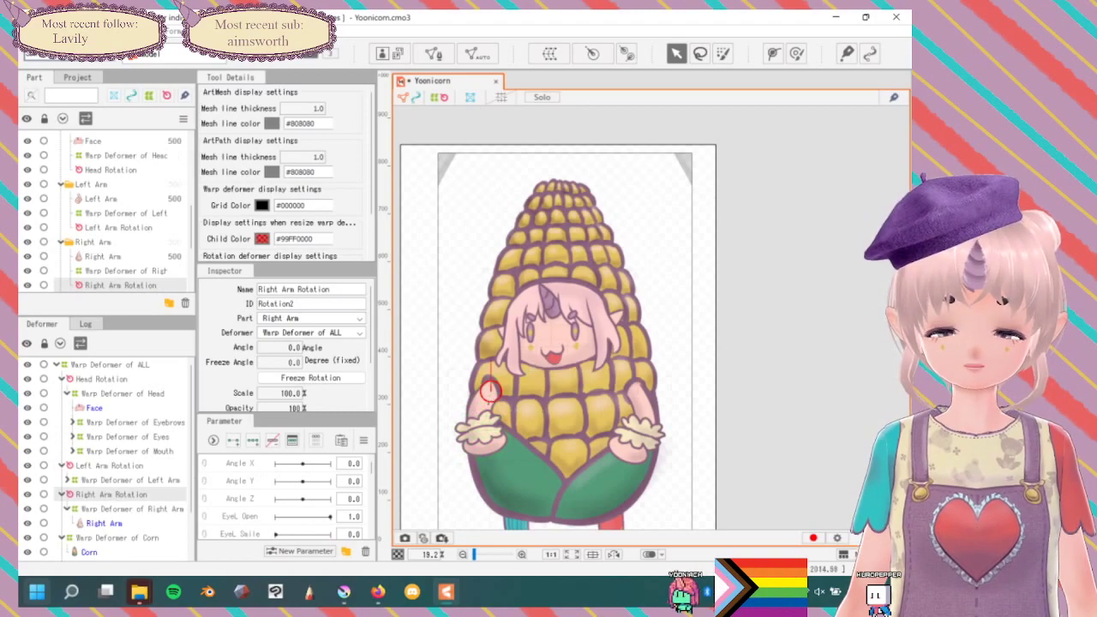
{"action": "left_click_drag", "start_coordinate": [490, 402], "coordinate": [490, 400]}
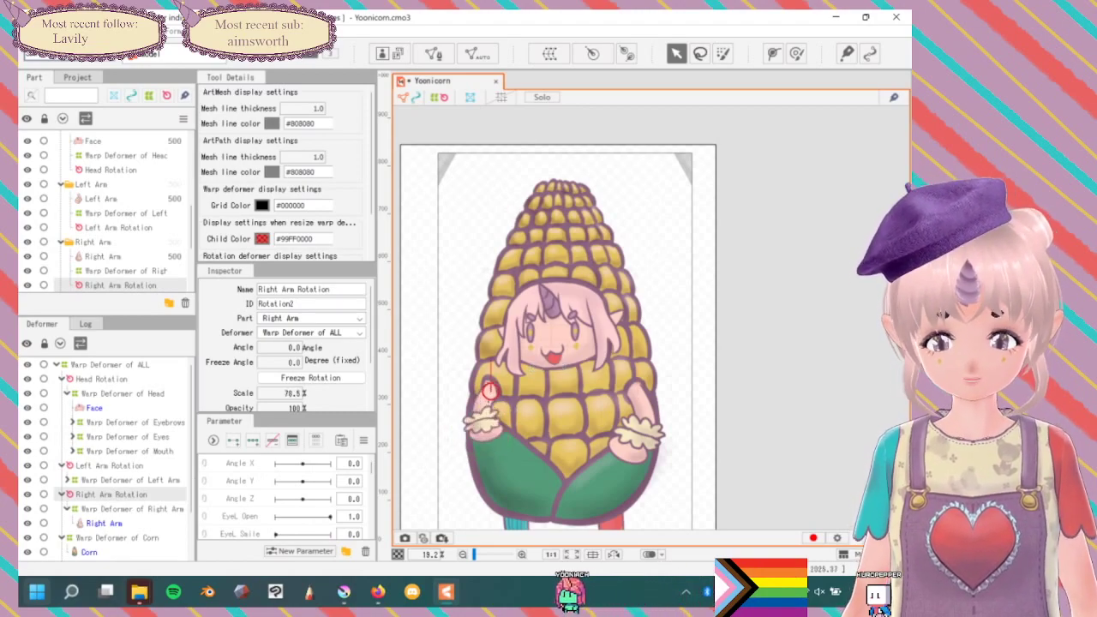
{"action": "key", "text": "ctrl+z"}
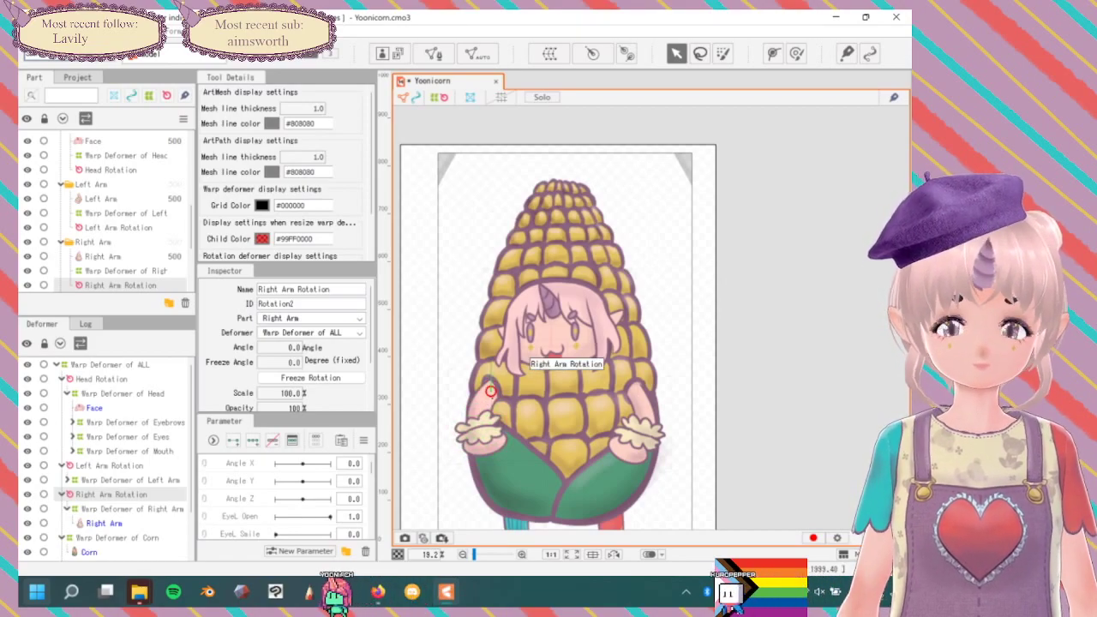
{"action": "left_click", "coordinate": [491, 393]}
{"action": "left_click", "coordinate": [493, 396]}
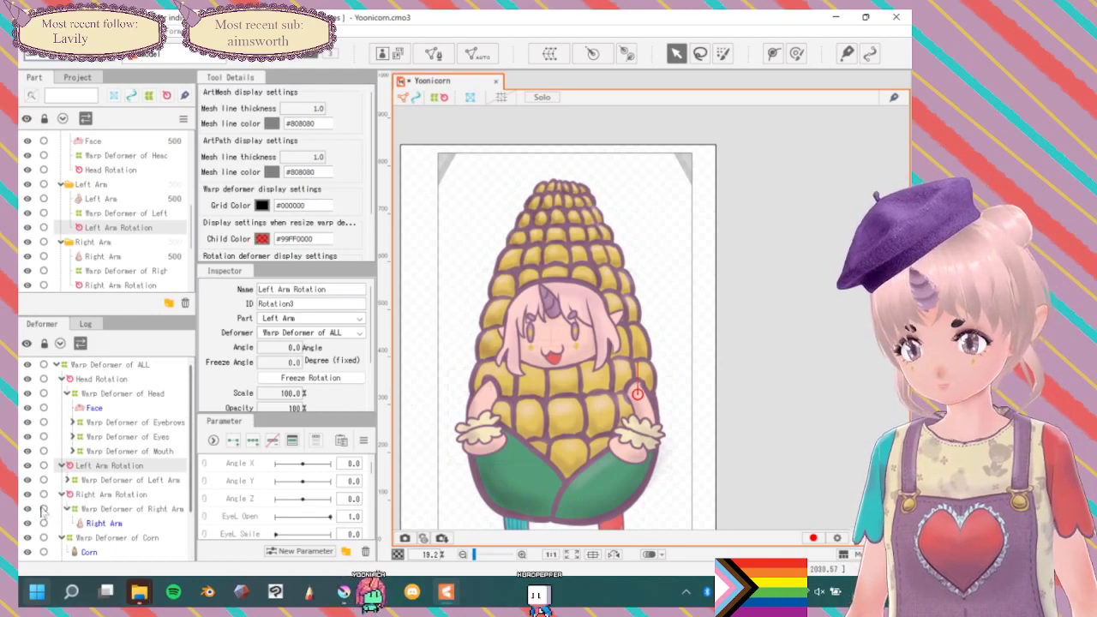
{"action": "left_click", "coordinate": [103, 495]}
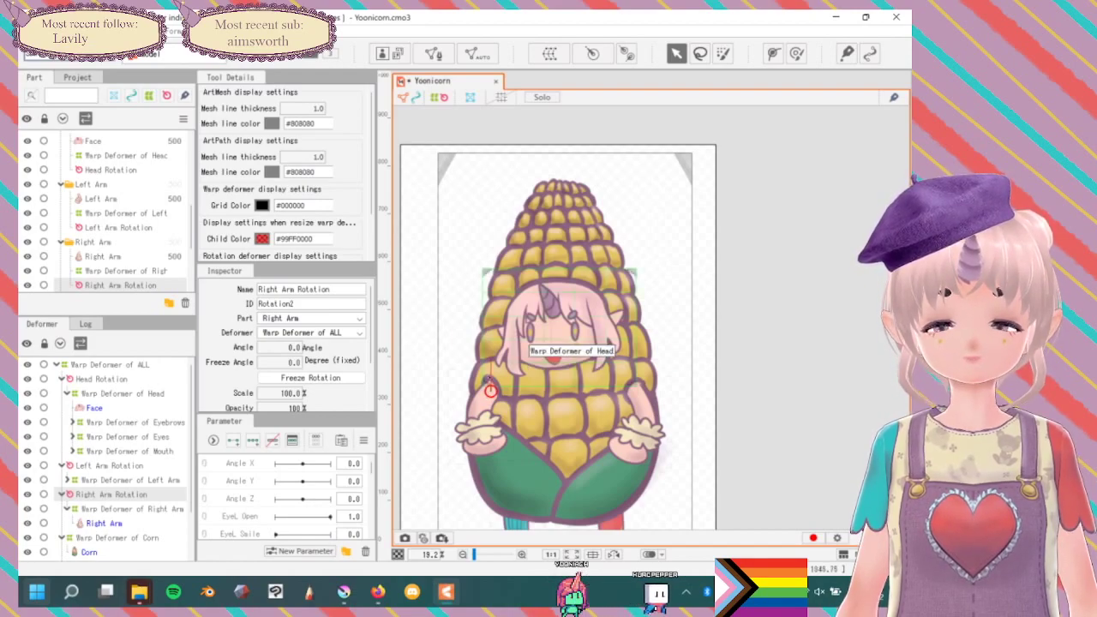
{"action": "mouse_move", "coordinate": [490, 364]}
{"action": "left_mouse_down"}
{"action": "mouse_move", "coordinate": [419, 374]}
{"action": "mouse_move", "coordinate": [485, 365]}
{"action": "left_mouse_up"}
{"action": "key", "text": "ctrl+z"}
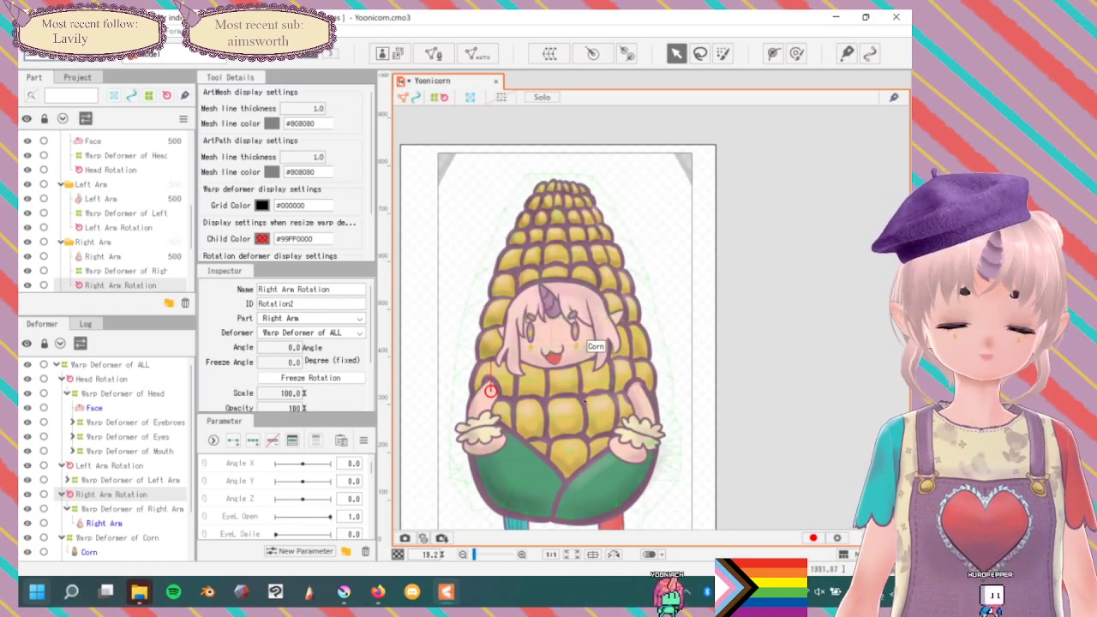
Resize the Left Arm Rotation deformer's handle circle to about the width of the upper arm, keeping its scale at 100%.
{"action": "left_click", "coordinate": [641, 420]}
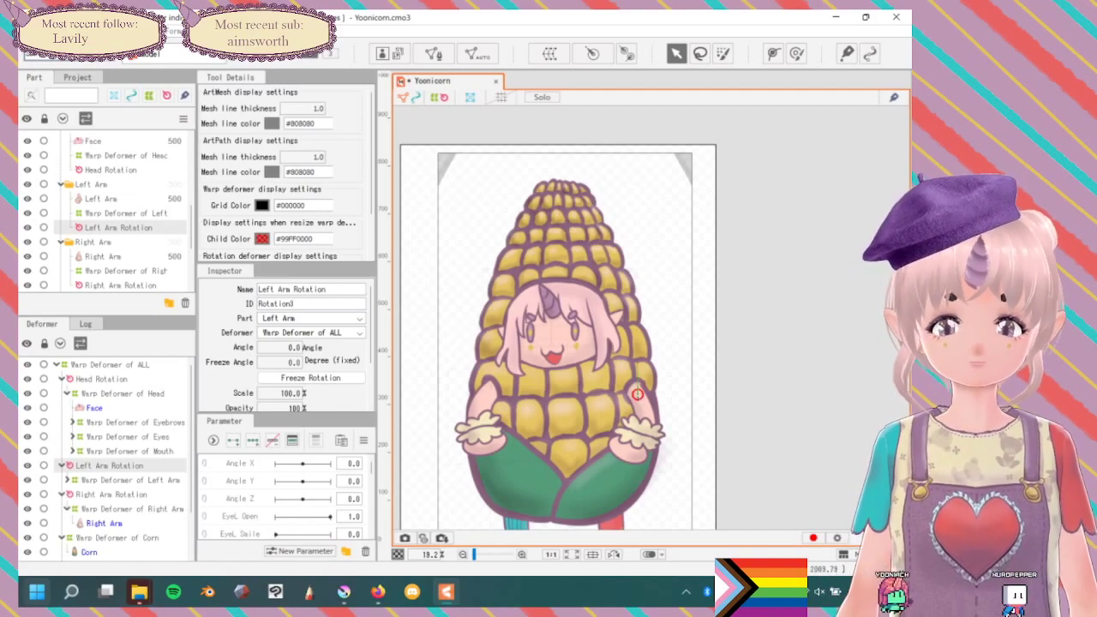
{"action": "left_click_drag", "start_coordinate": [639, 399], "coordinate": [639, 409]}
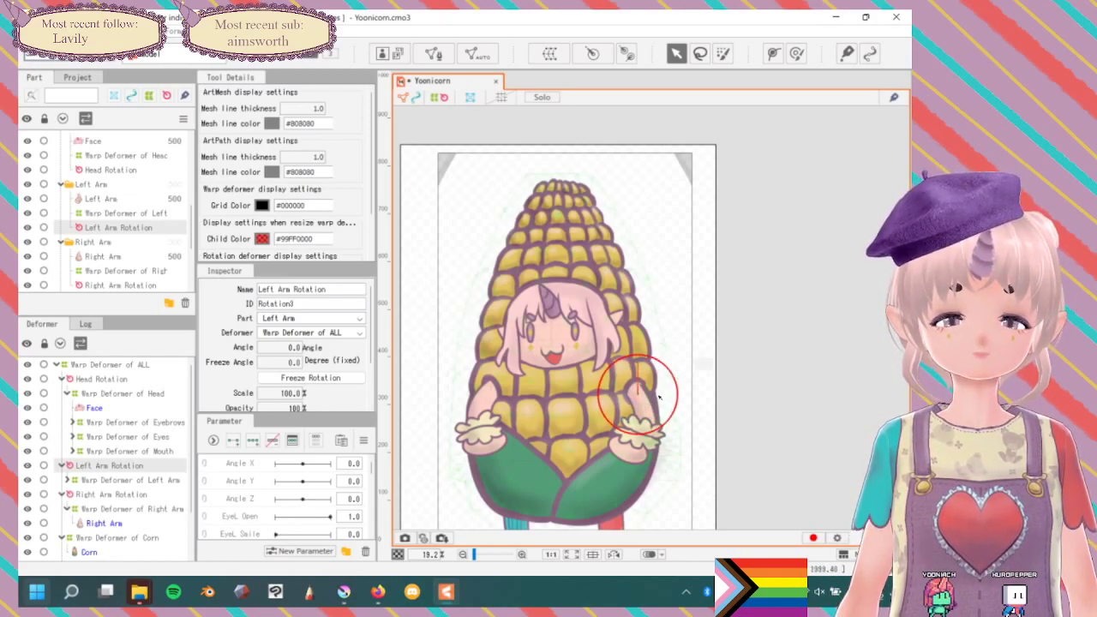
{"action": "left_click_drag", "start_coordinate": [639, 426], "coordinate": [639, 411]}
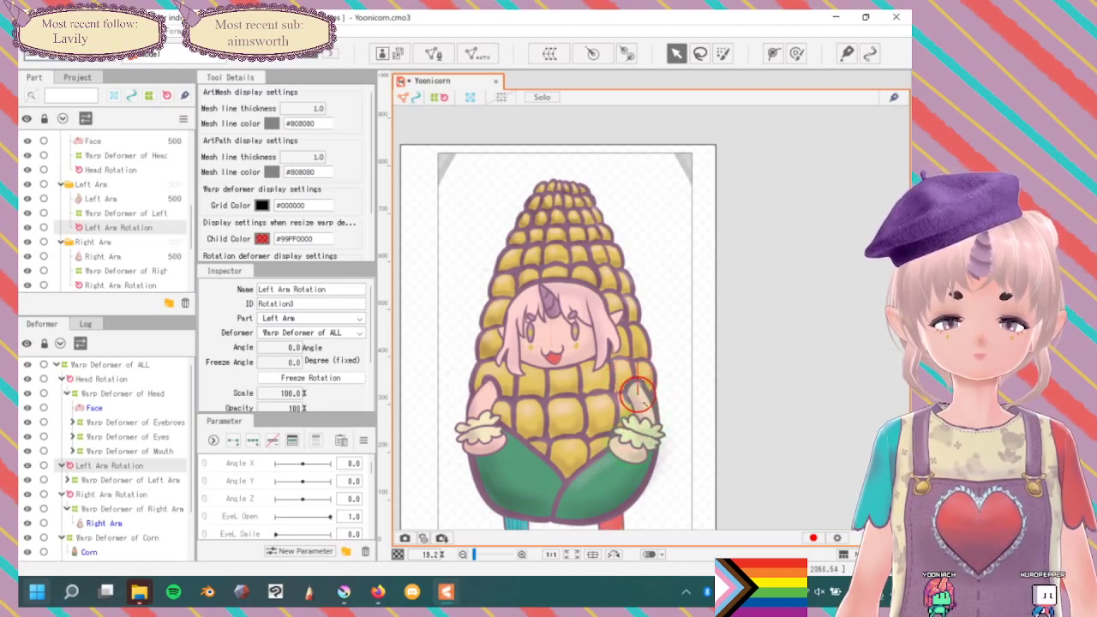
{"action": "scroll", "coordinate": [638, 396], "scroll_direction": "up", "scroll_amount": 10}
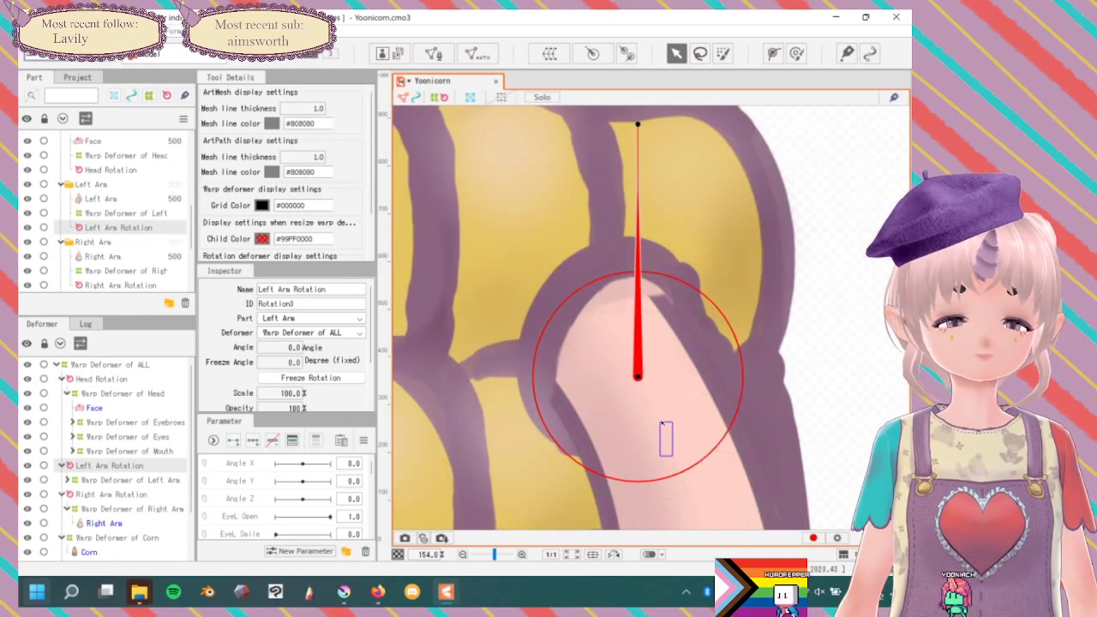
{"action": "left_click_drag", "start_coordinate": [707, 453], "coordinate": [681, 420]}
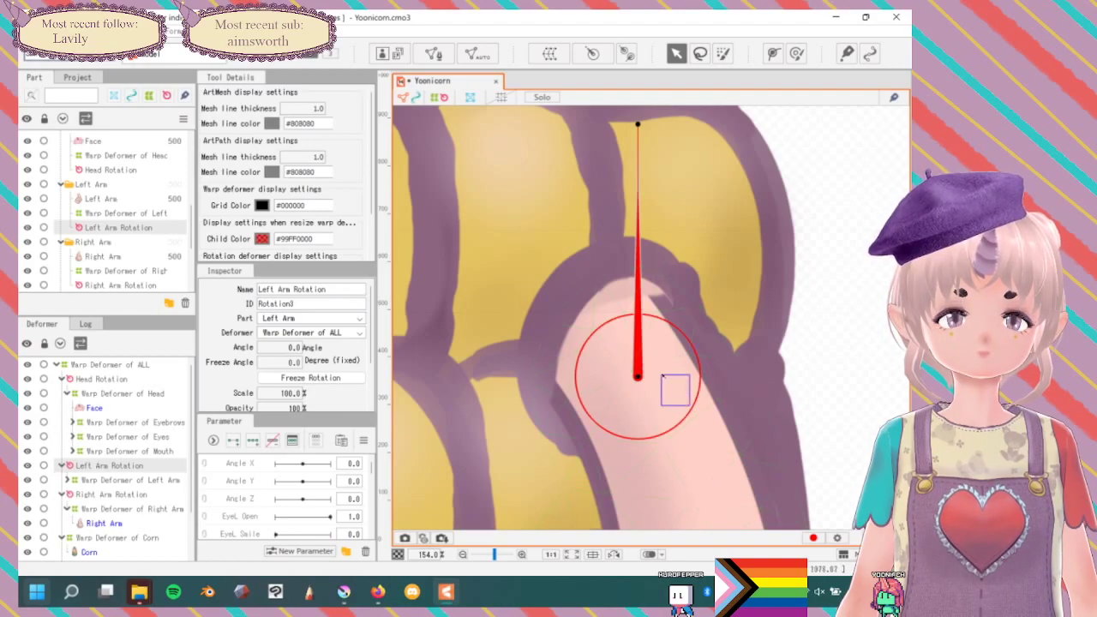
{"action": "left_click_drag", "start_coordinate": [698, 374], "coordinate": [694, 363]}
{"action": "key", "text": "ctrl+z"}
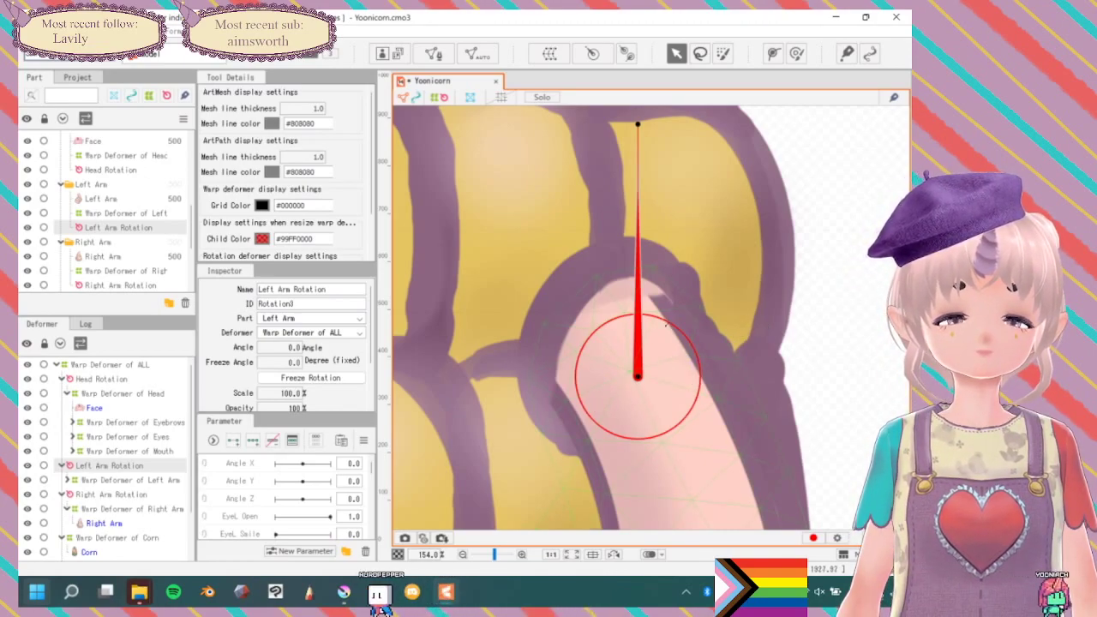
{"action": "double_click", "coordinate": [649, 330]}
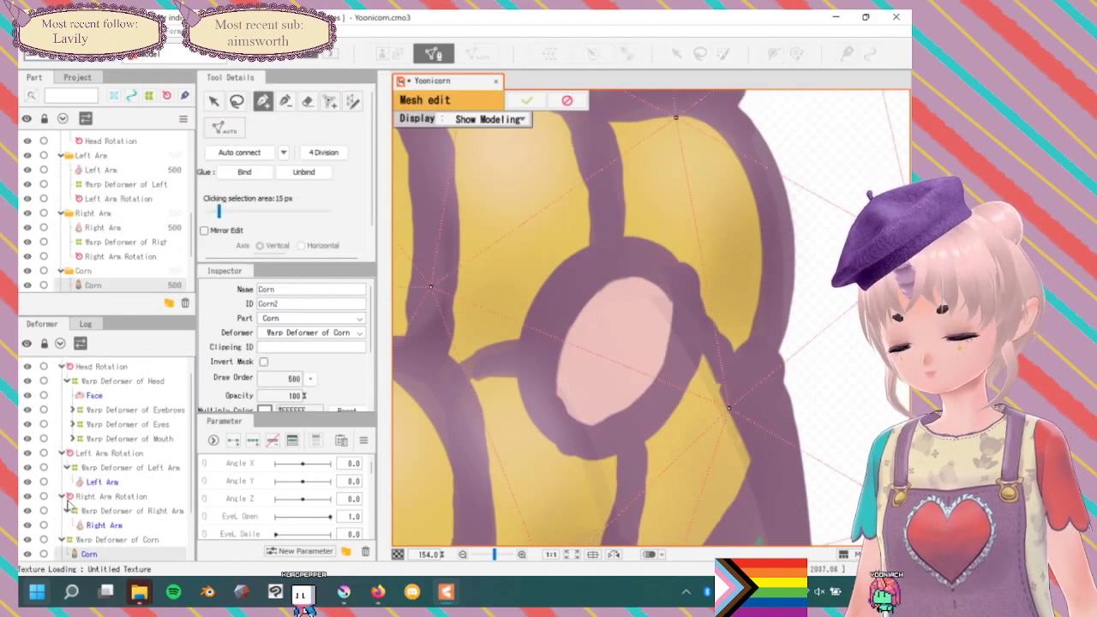
{"action": "scroll", "coordinate": [130, 509], "scroll_direction": "down", "scroll_amount": 2}
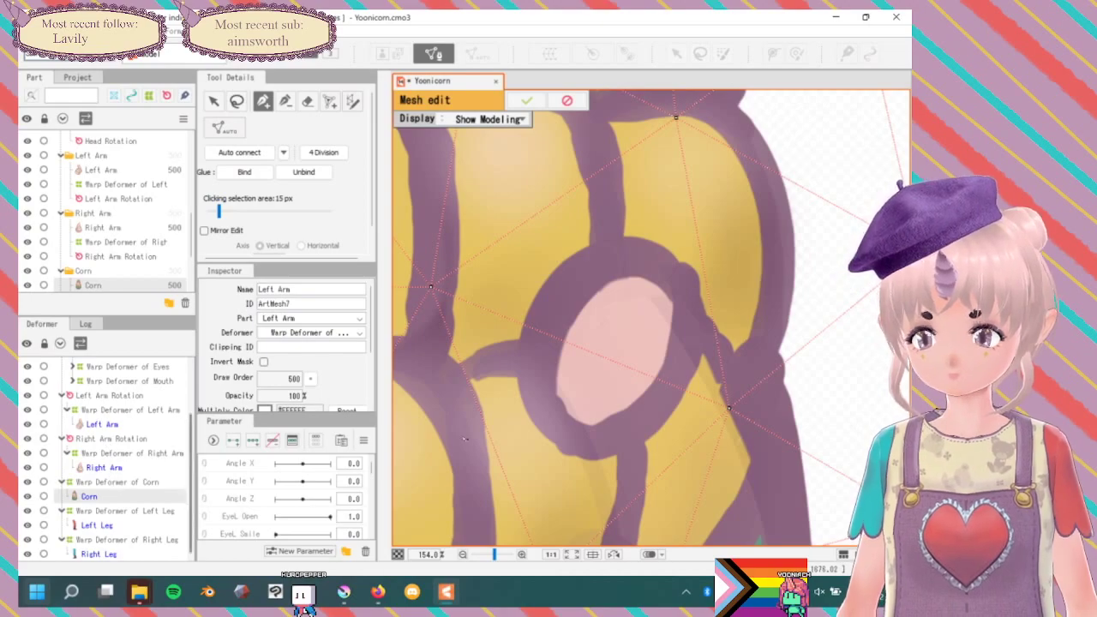
{"action": "scroll", "coordinate": [414, 444], "scroll_direction": "down", "scroll_amount": 6}
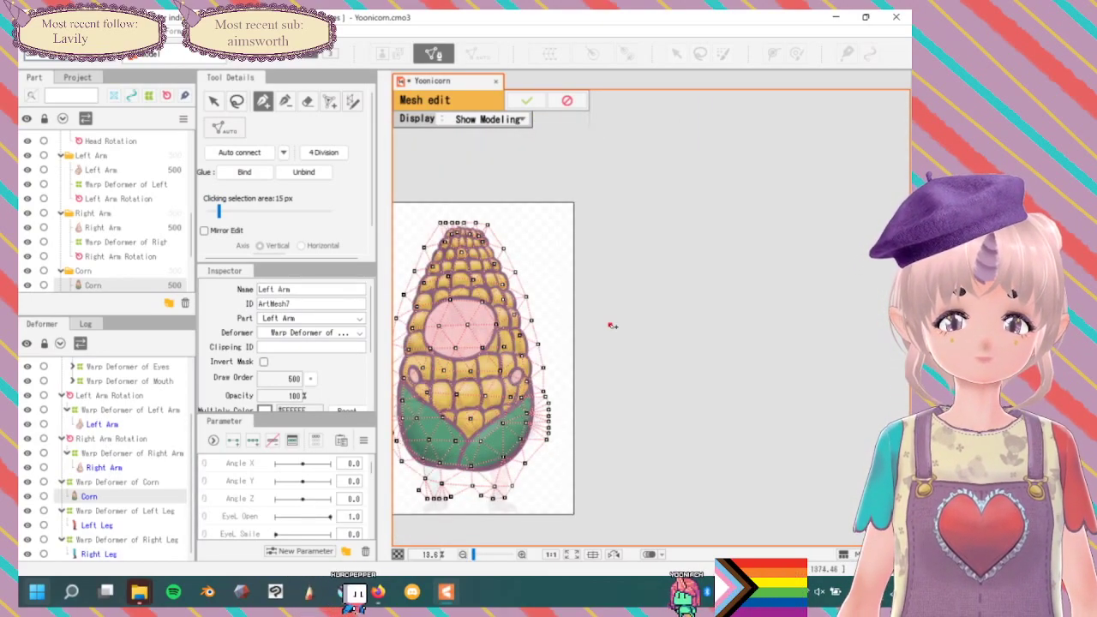
{"action": "left_click", "coordinate": [599, 402]}
{"action": "key", "text": "ctrl+z"}
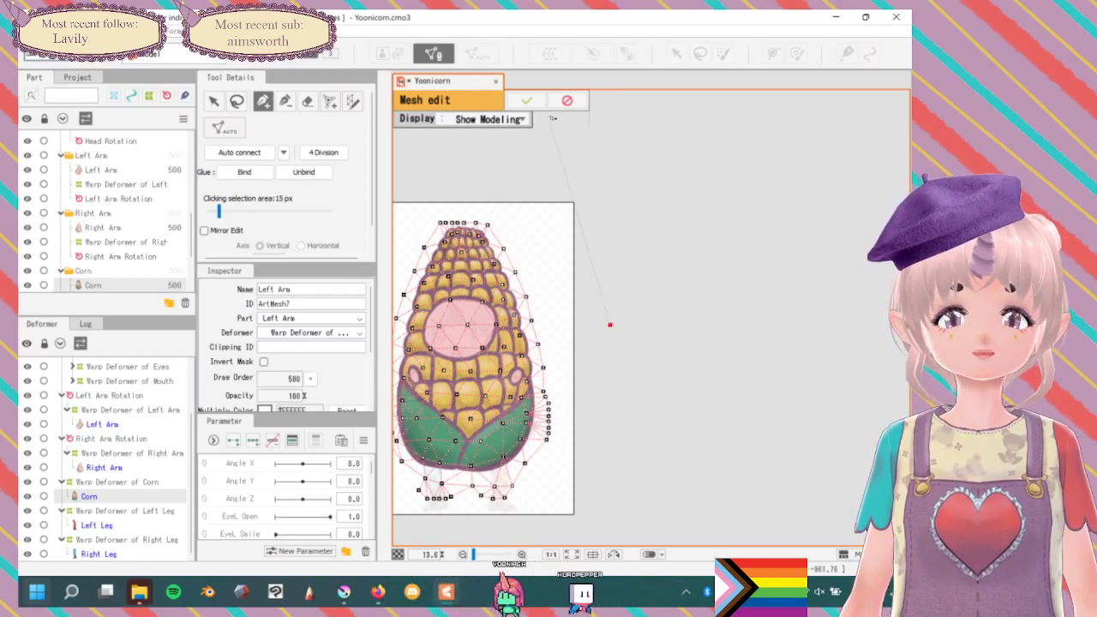
{"action": "left_click", "coordinate": [566, 101]}
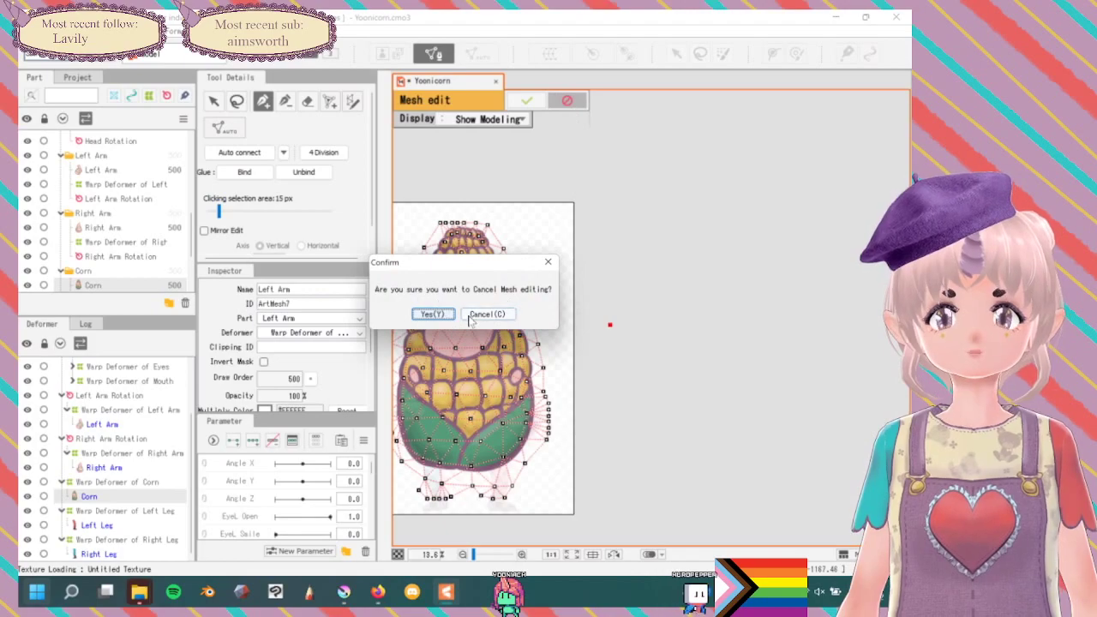
{"action": "left_click", "coordinate": [433, 313]}
Try rotating the Left Arm Rotation deformer to about 11.6°, and undo the rotation.
{"action": "scroll", "coordinate": [492, 408], "scroll_direction": "up", "scroll_amount": 4}
{"action": "left_click", "coordinate": [642, 385]}
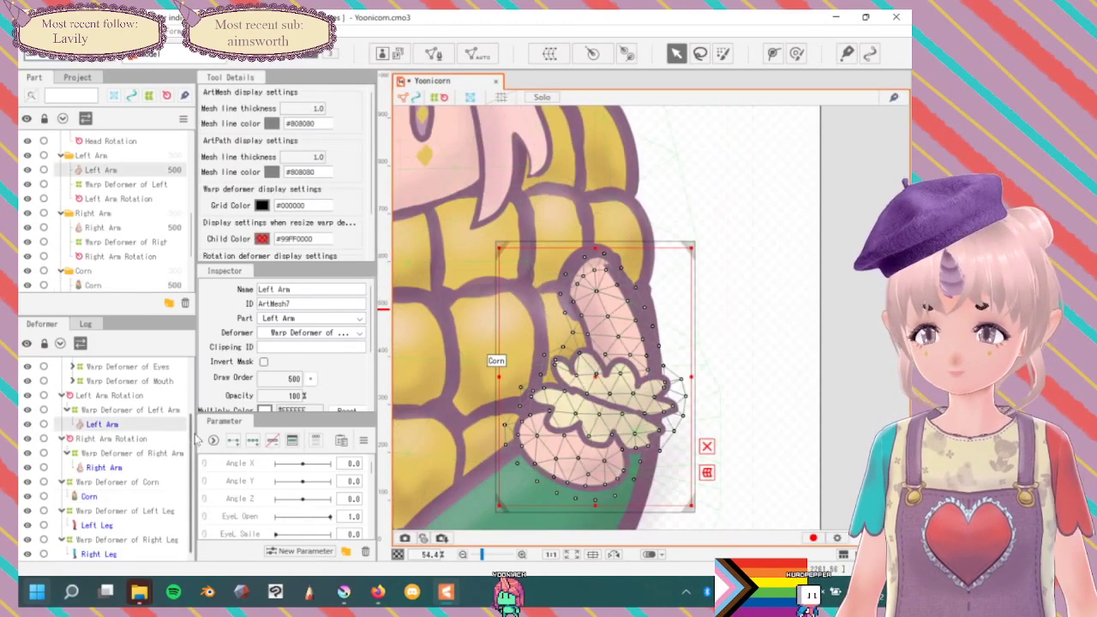
{"action": "left_click", "coordinate": [120, 396]}
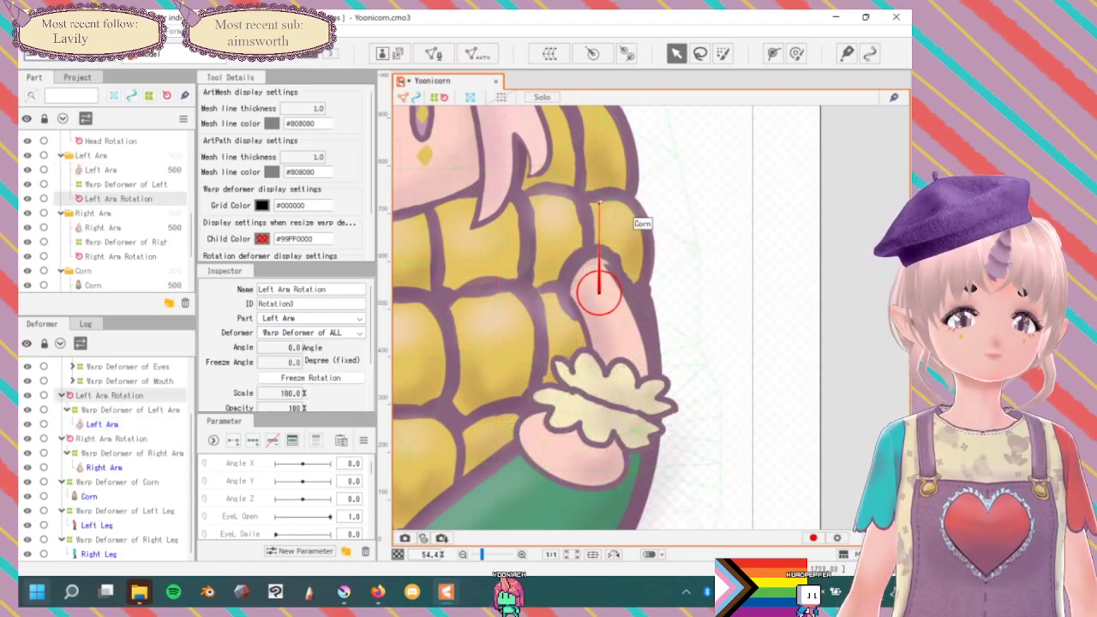
{"action": "left_click_drag", "start_coordinate": [597, 204], "coordinate": [623, 200]}
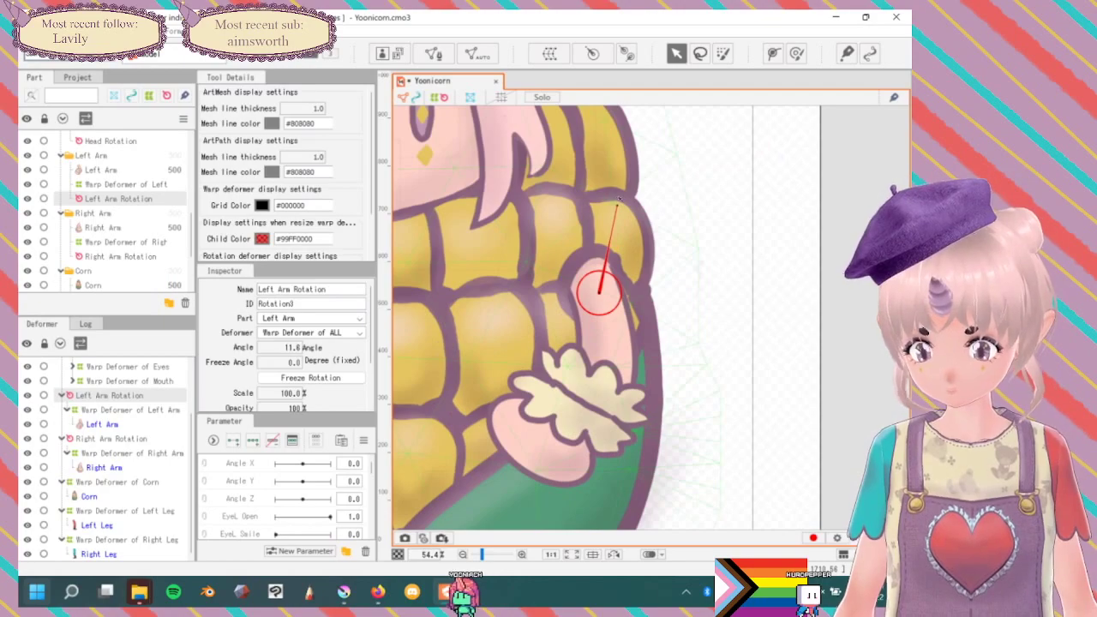
{"action": "key", "text": "ctrl+z"}
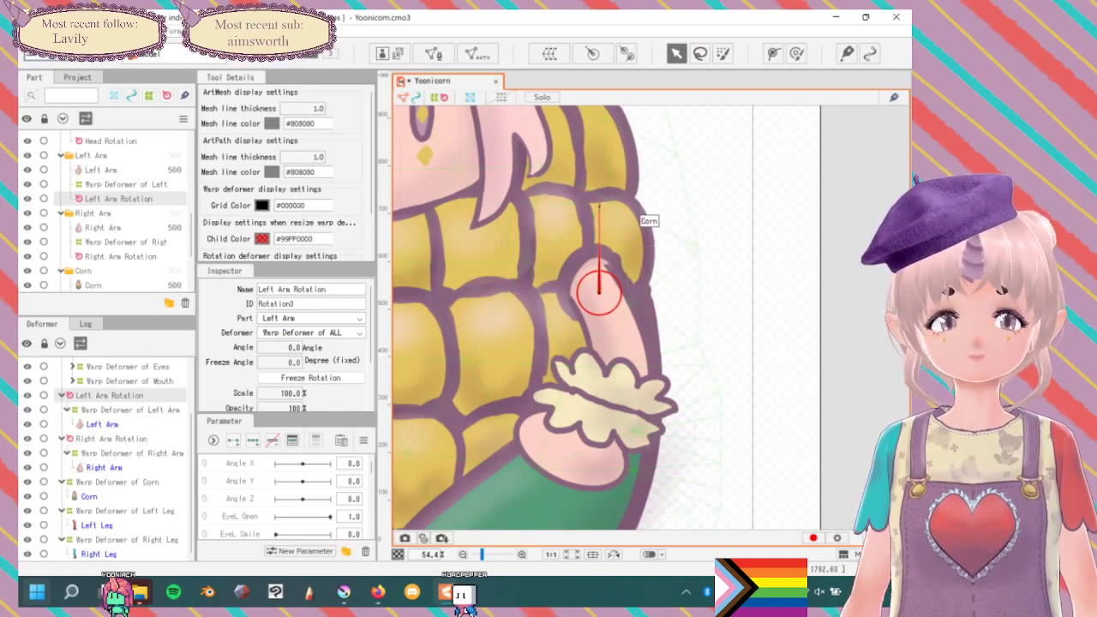
Delete the Left Arm Rotation deformer while keeping the left arm's warp deformer and art mesh.
{"action": "right_click", "coordinate": [114, 399]}
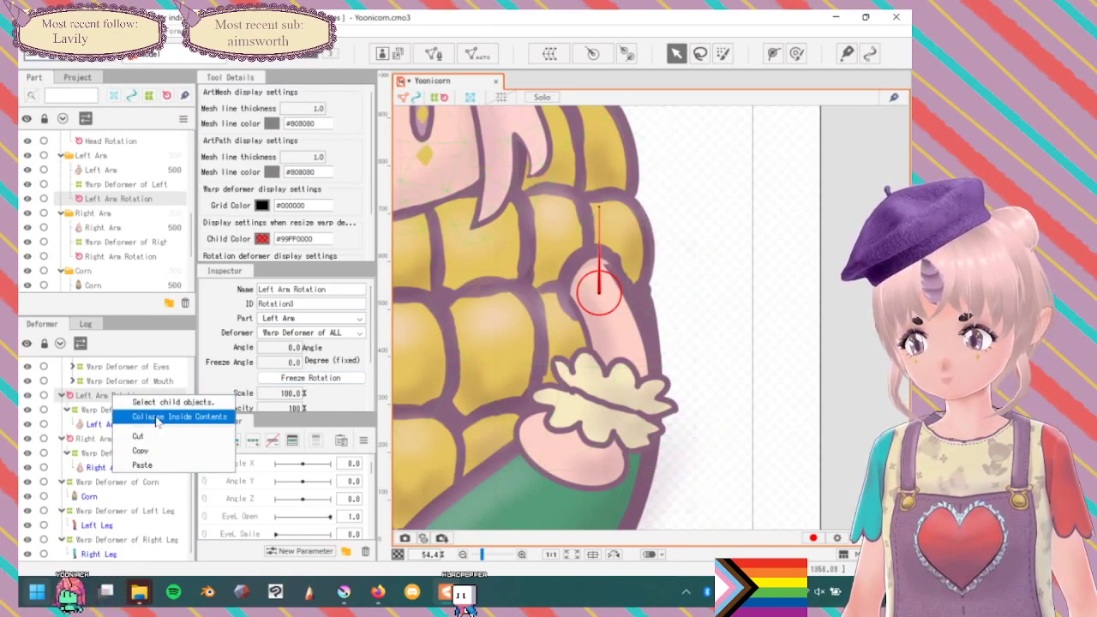
{"action": "left_click", "coordinate": [98, 396]}
{"action": "key", "text": "Delete"}
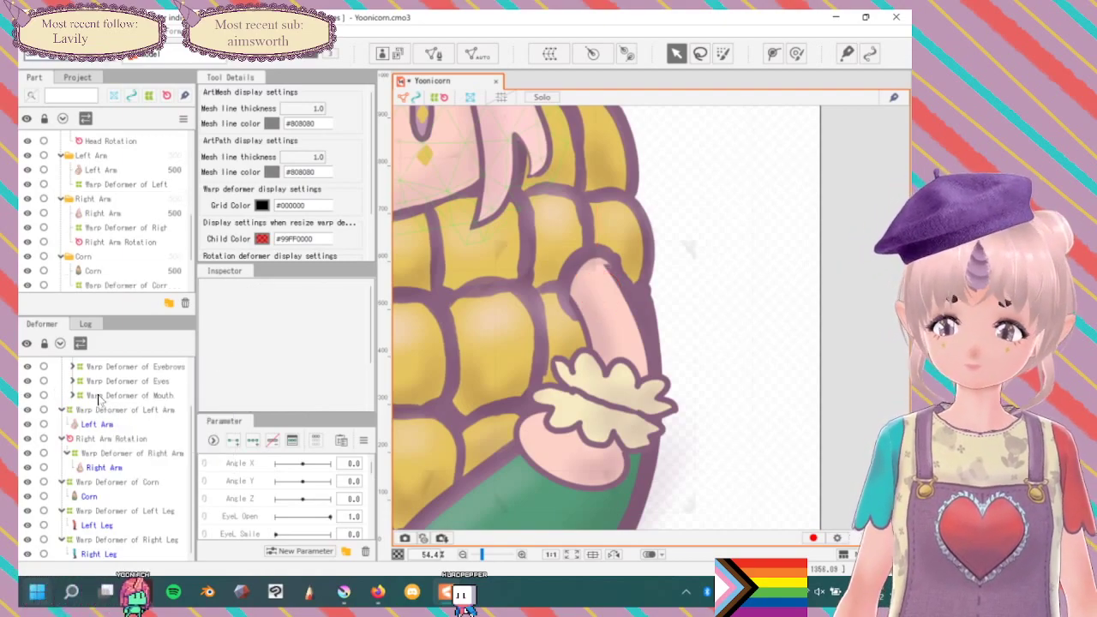
Create a Left Arm Rotation deformer as parent of the left arm's warp deformer and place its pivot at the shoulder.
{"action": "left_click", "coordinate": [96, 424]}
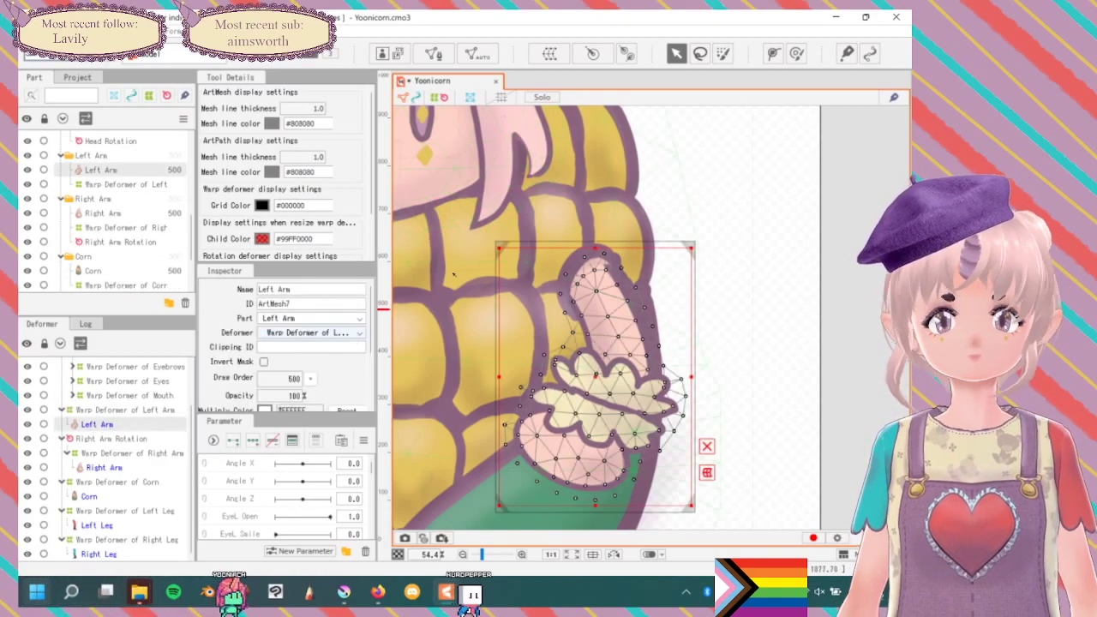
{"action": "left_click", "coordinate": [97, 411]}
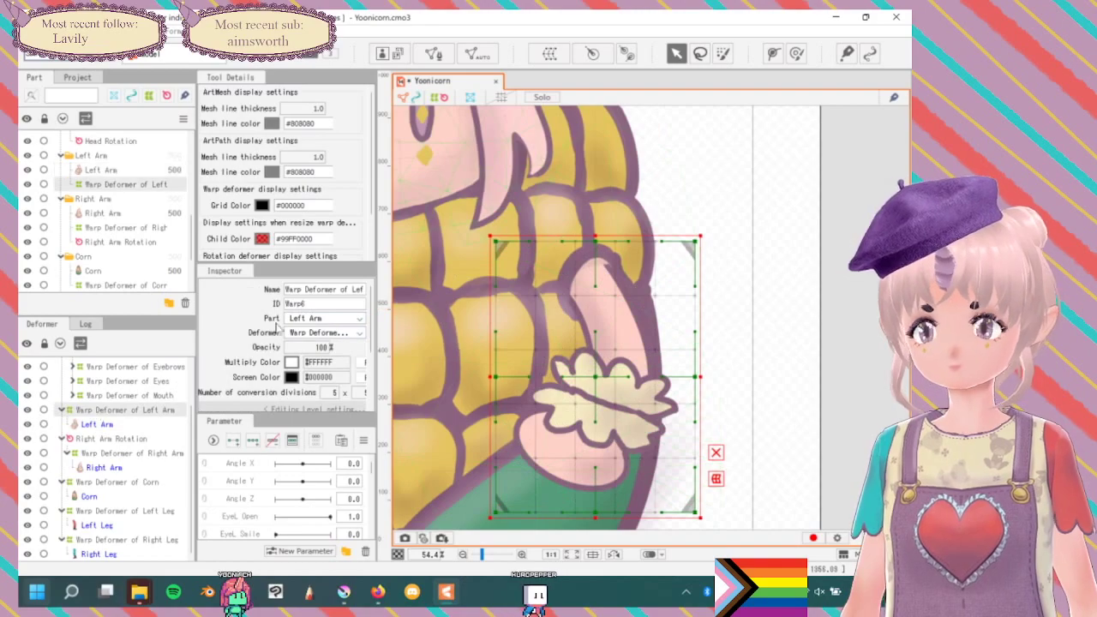
{"action": "left_click", "coordinate": [592, 54]}
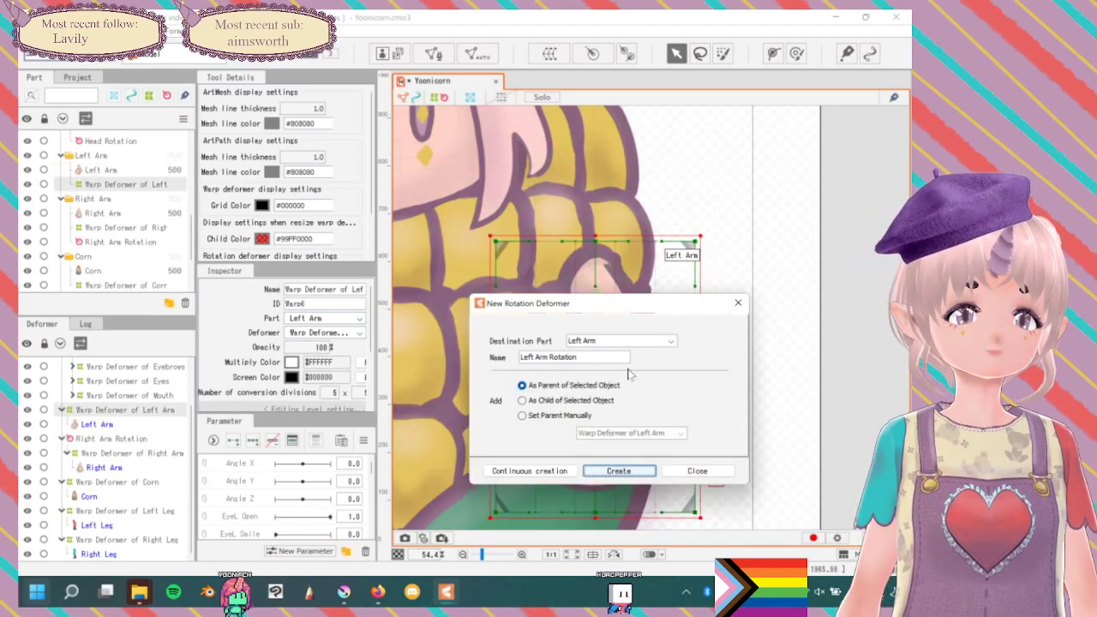
{"action": "left_click", "coordinate": [618, 470]}
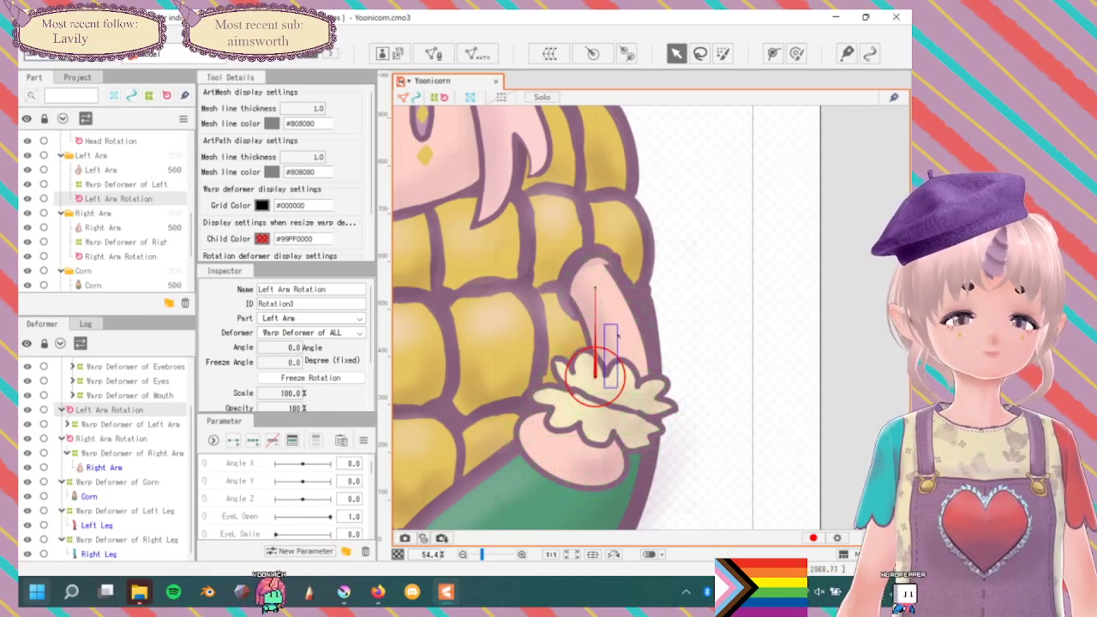
{"action": "left_click", "coordinate": [620, 333]}
{"action": "left_click", "coordinate": [620, 333]}
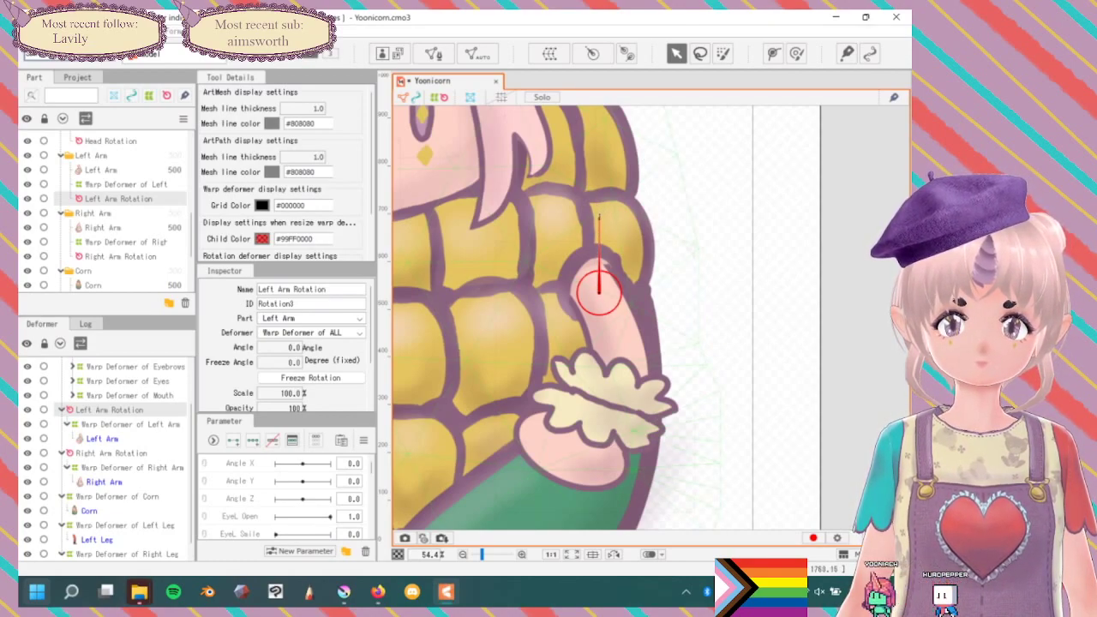
Shorten the Left Arm Rotation deformer's handle so its tip ends just above the shoulder outline.
{"action": "scroll", "coordinate": [600, 222], "scroll_direction": "up", "scroll_amount": 10}
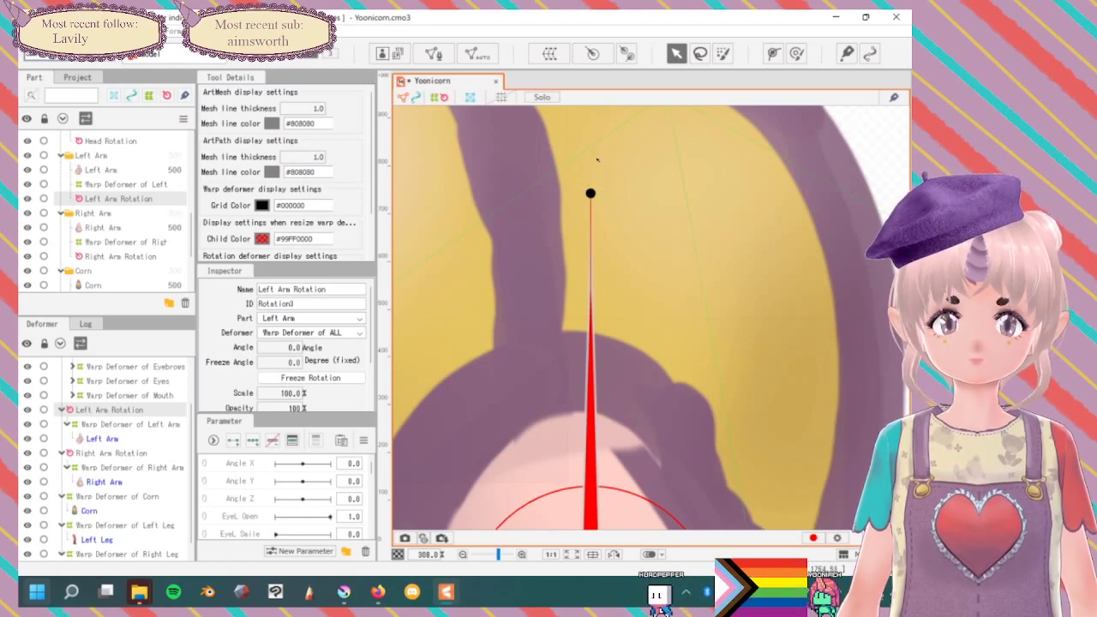
{"action": "scroll", "coordinate": [591, 180], "scroll_direction": "down", "scroll_amount": 5}
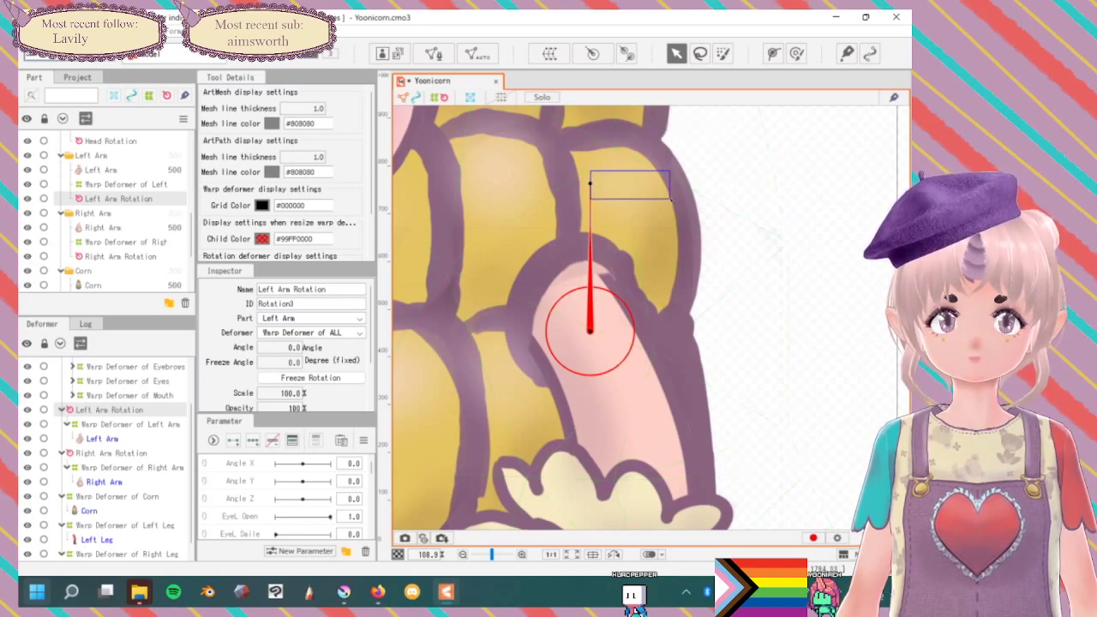
{"action": "left_click_drag", "start_coordinate": [589, 182], "coordinate": [590, 219]}
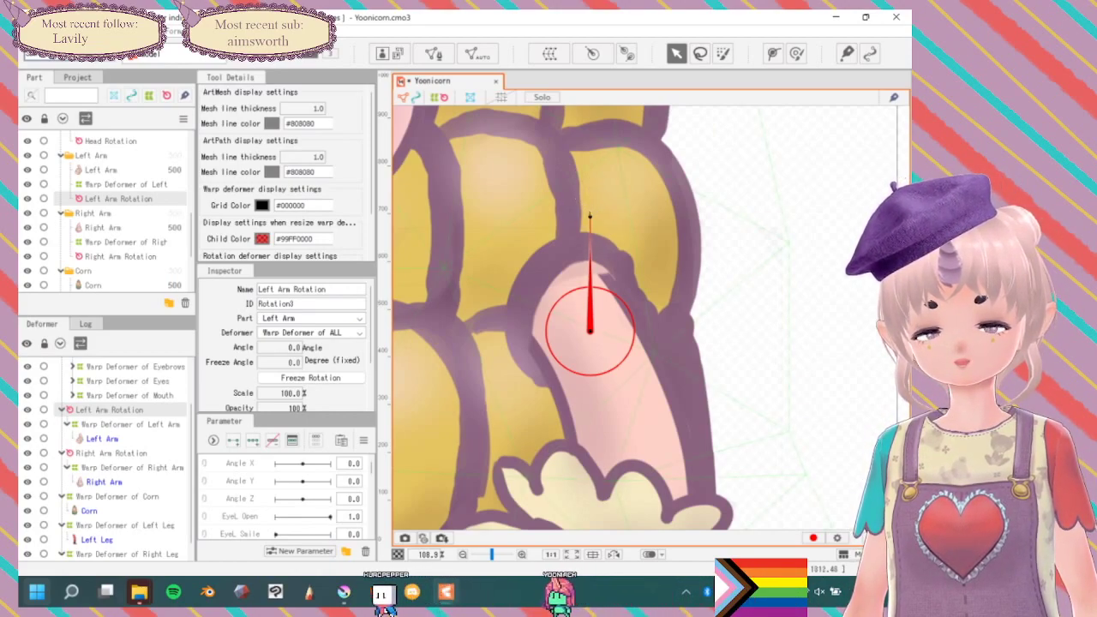
Try rotating the Left Arm Rotation deformer to about 18.3° and its handle to about 194.3°, and undo both changes.
{"action": "scroll", "coordinate": [594, 266], "scroll_direction": "down", "scroll_amount": 6}
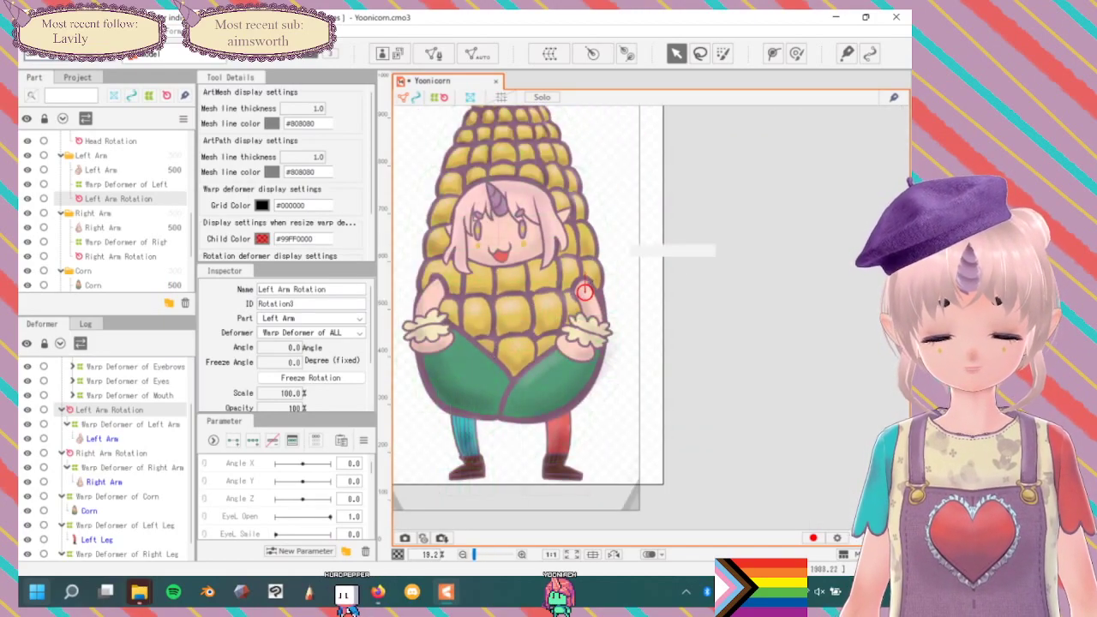
{"action": "left_click_drag", "start_coordinate": [619, 249], "coordinate": [624, 214]}
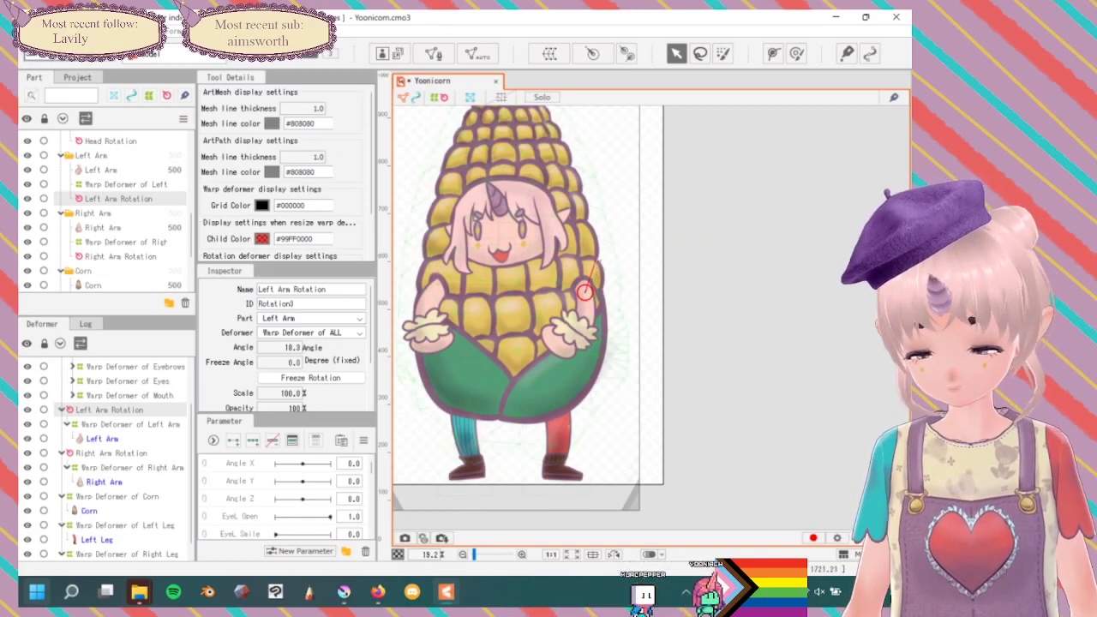
{"action": "left_click_drag", "start_coordinate": [600, 256], "coordinate": [583, 292]}
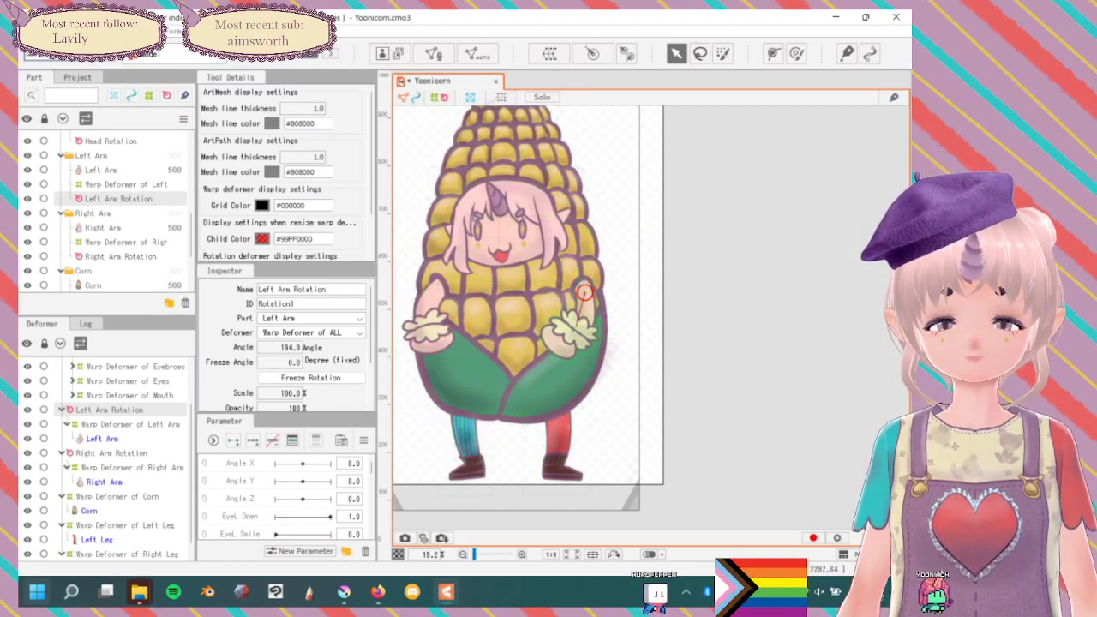
{"action": "key", "text": "ctrl+z"}
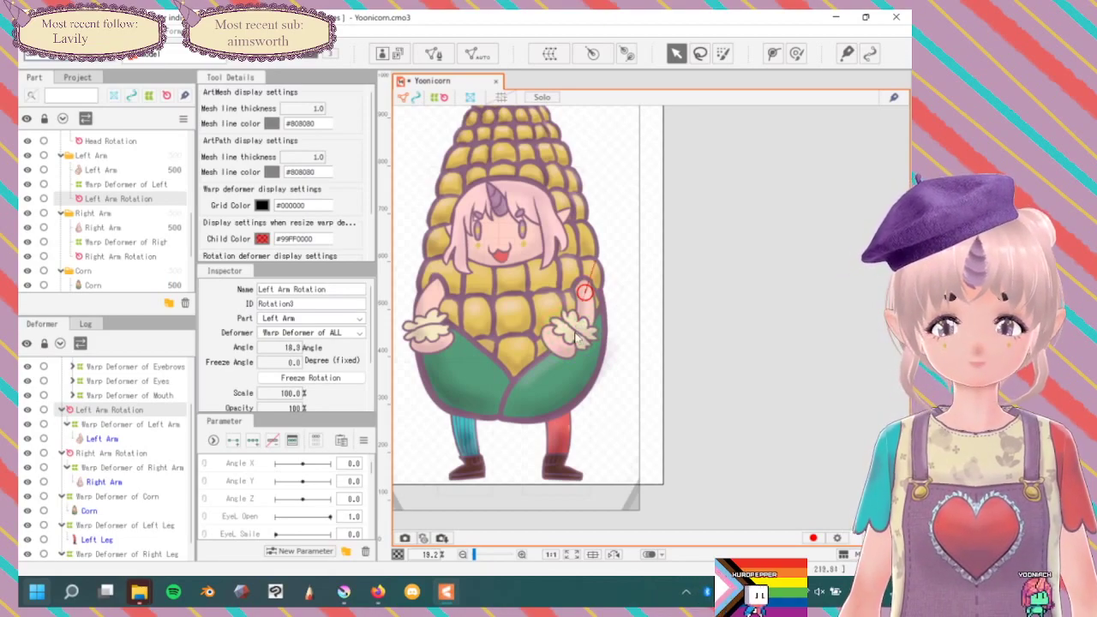
{"action": "key", "text": "ctrl+z"}
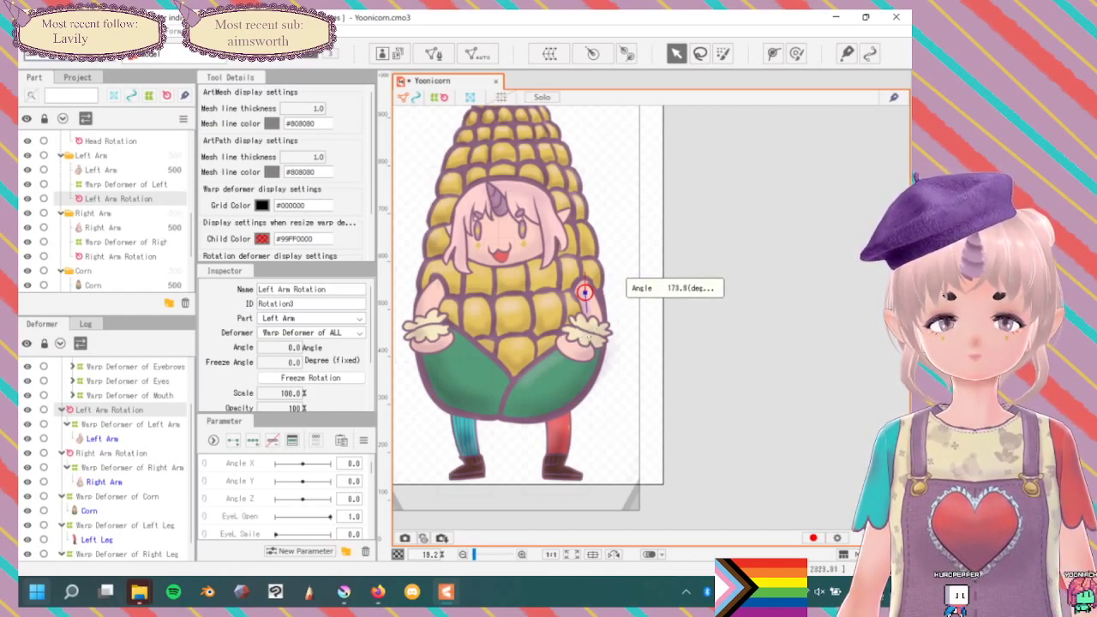
Point the handles down the arms without moving the artwork: Left Arm Rotation at about 168.5°, Right Arm Rotation at about -156.1°.
{"action": "left_click_drag", "start_coordinate": [583, 292], "coordinate": [584, 293]}
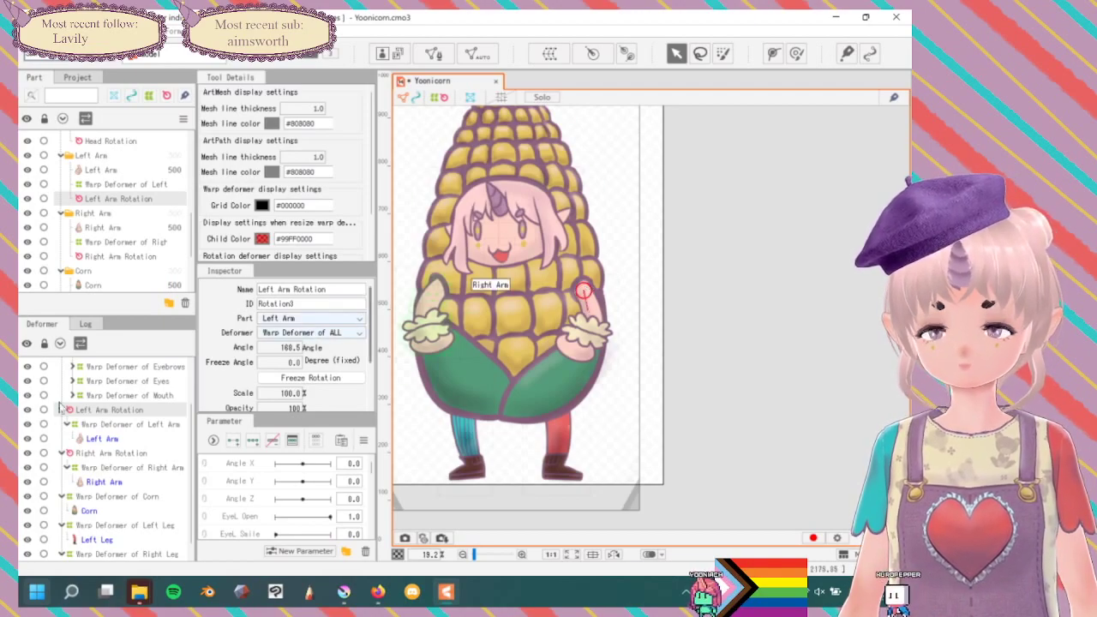
{"action": "left_click", "coordinate": [102, 453]}
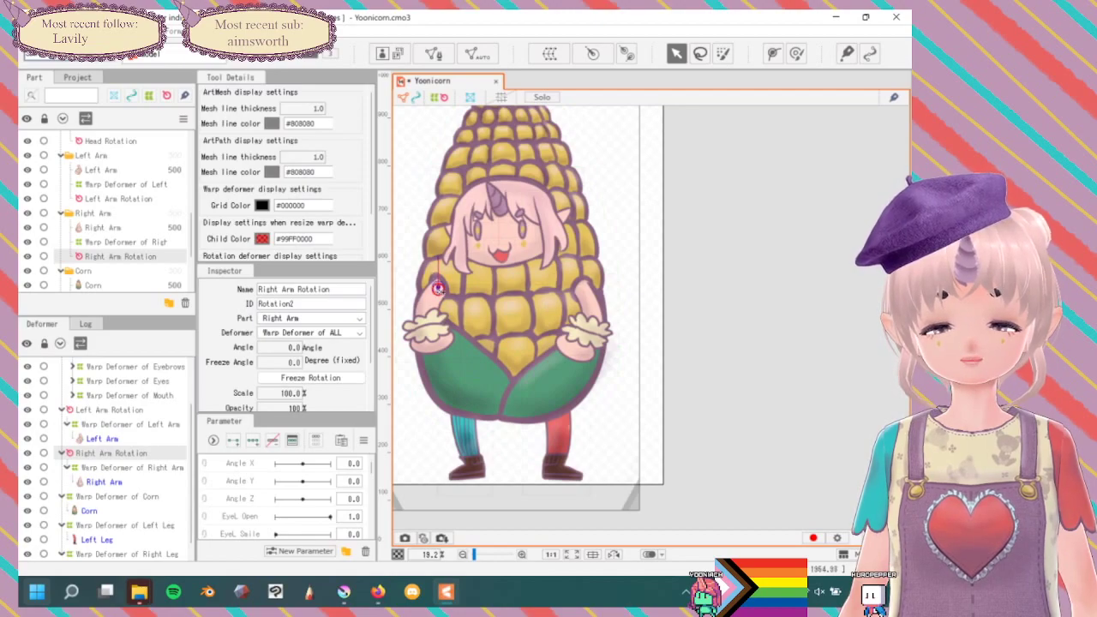
{"action": "left_click_drag", "start_coordinate": [438, 256], "coordinate": [438, 286]}
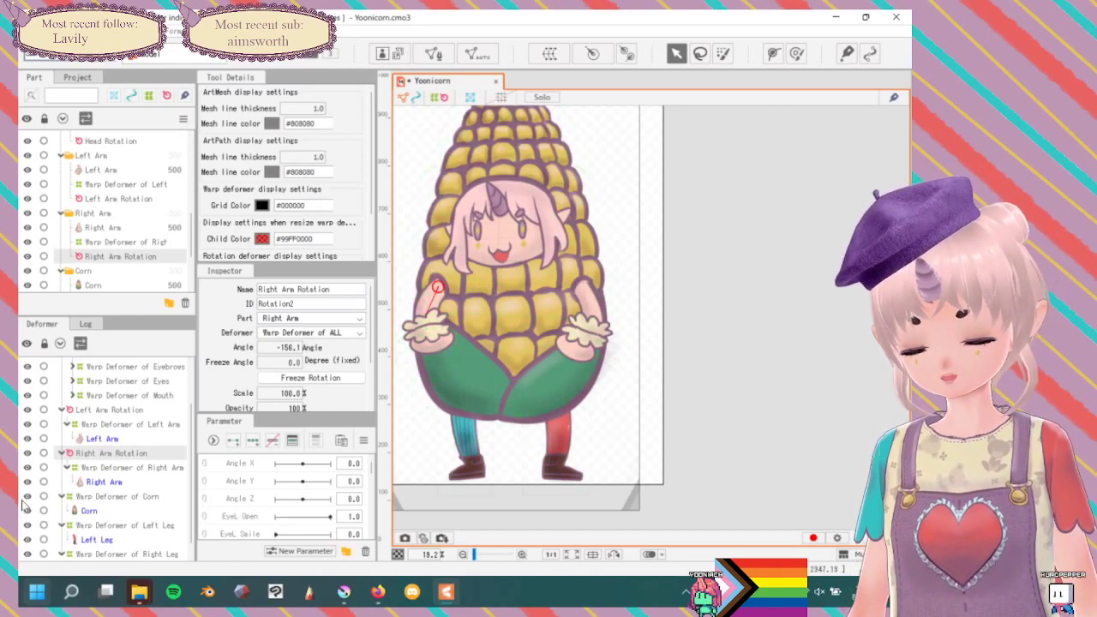
Create a Left Leg Rotation deformer as parent of the left leg's warp deformer, its pivot above the leg and handle down at about -177.2°.
{"action": "scroll", "coordinate": [98, 526], "scroll_direction": "down", "scroll_amount": 1}
{"action": "left_click", "coordinate": [115, 512]}
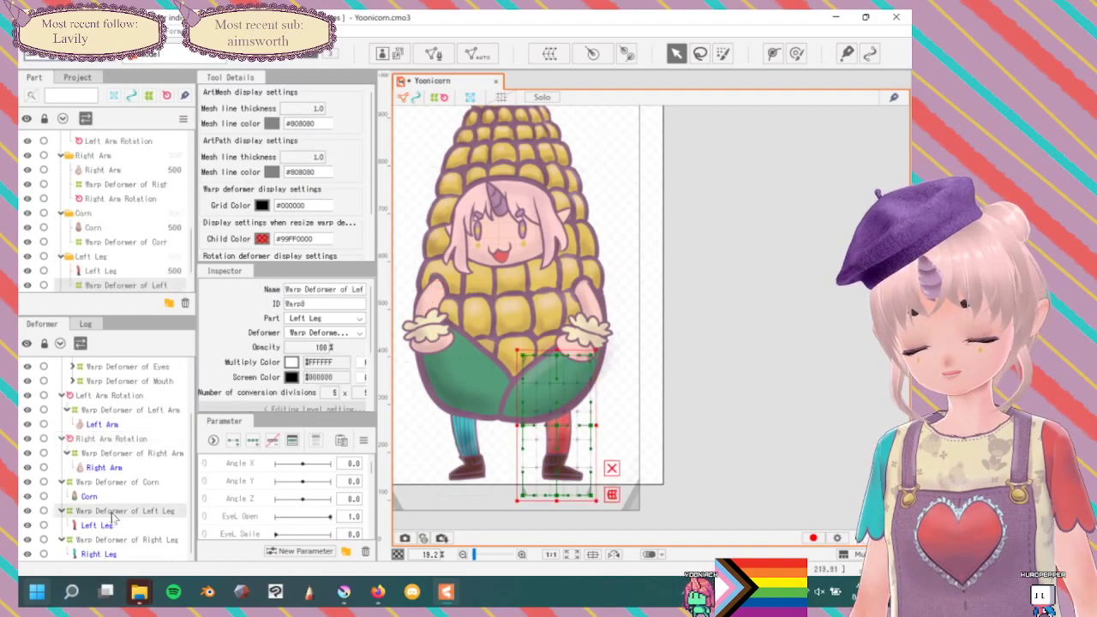
{"action": "left_click", "coordinate": [592, 54]}
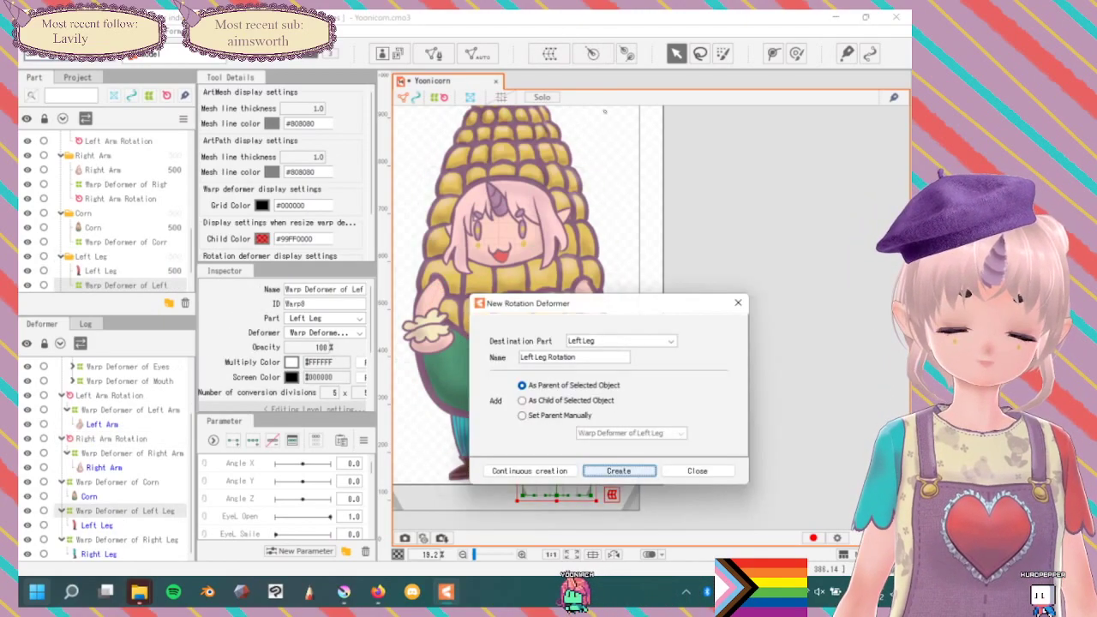
{"action": "left_click", "coordinate": [618, 471]}
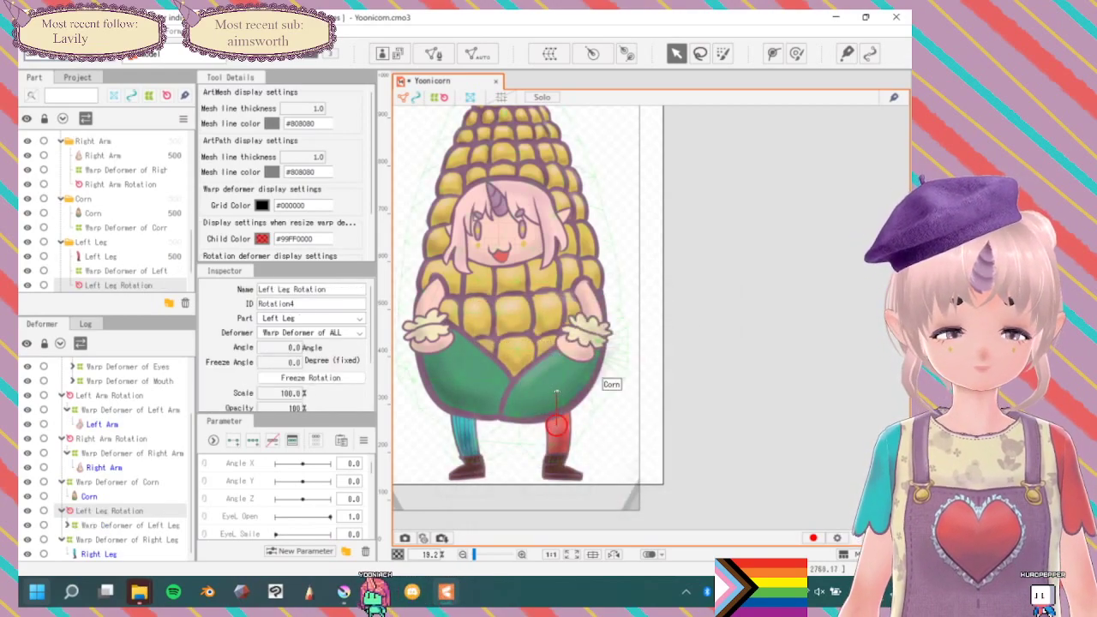
{"action": "left_click_drag", "start_coordinate": [553, 470], "coordinate": [554, 461]}
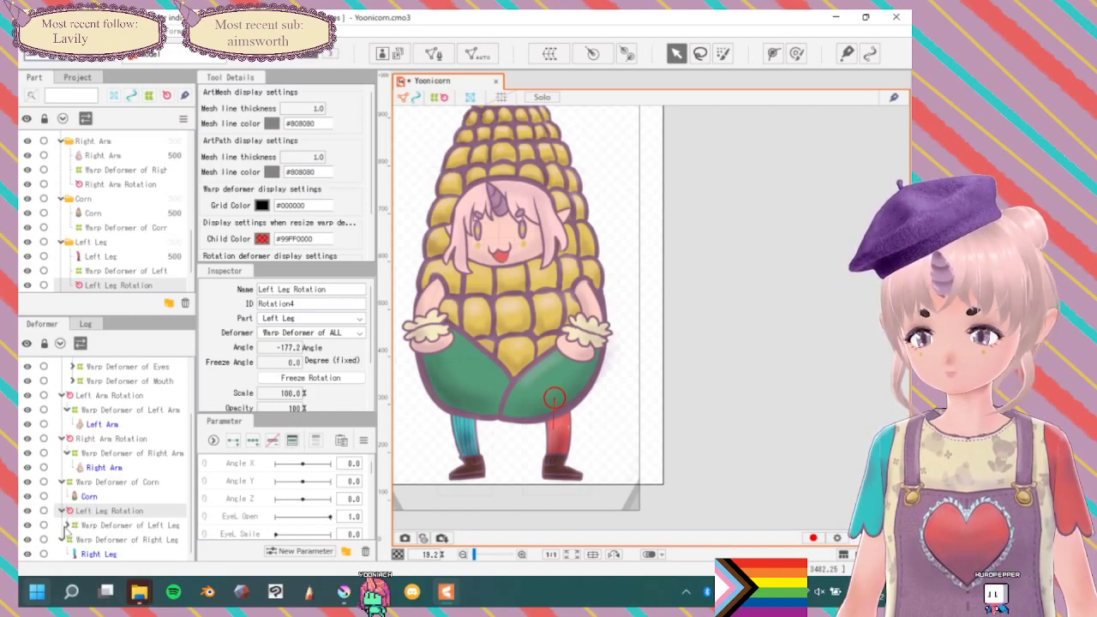
Move the Left Leg Rotation deformer's pivot slightly up and inward at the hip, with its handle along the leg at about -193.2°.
{"action": "scroll", "coordinate": [92, 526], "scroll_direction": "down", "scroll_amount": 1}
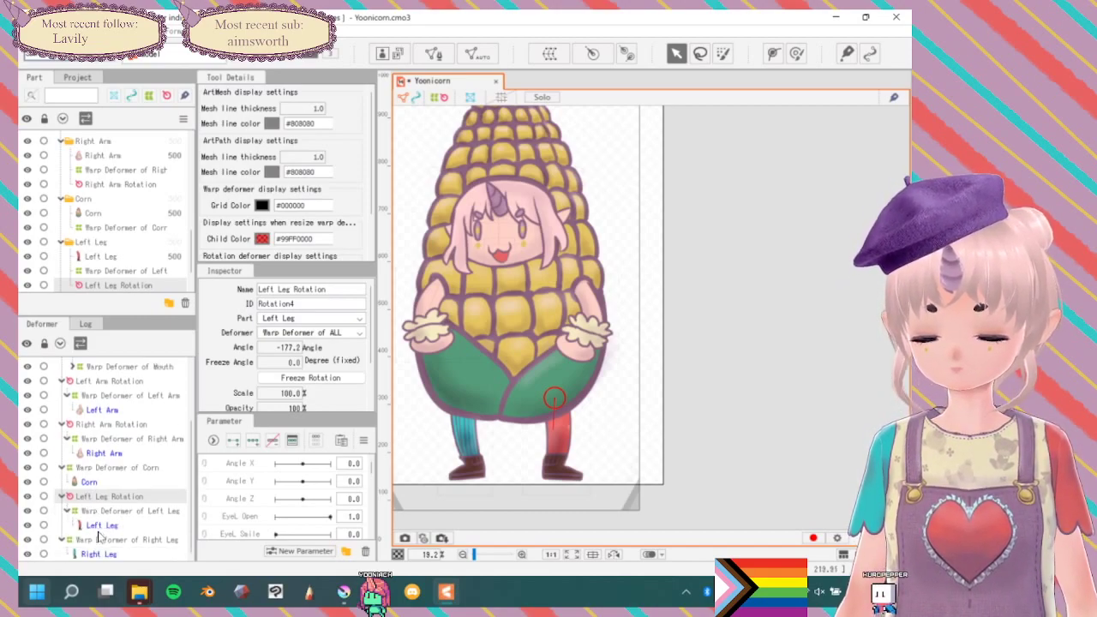
{"action": "left_click", "coordinate": [100, 525]}
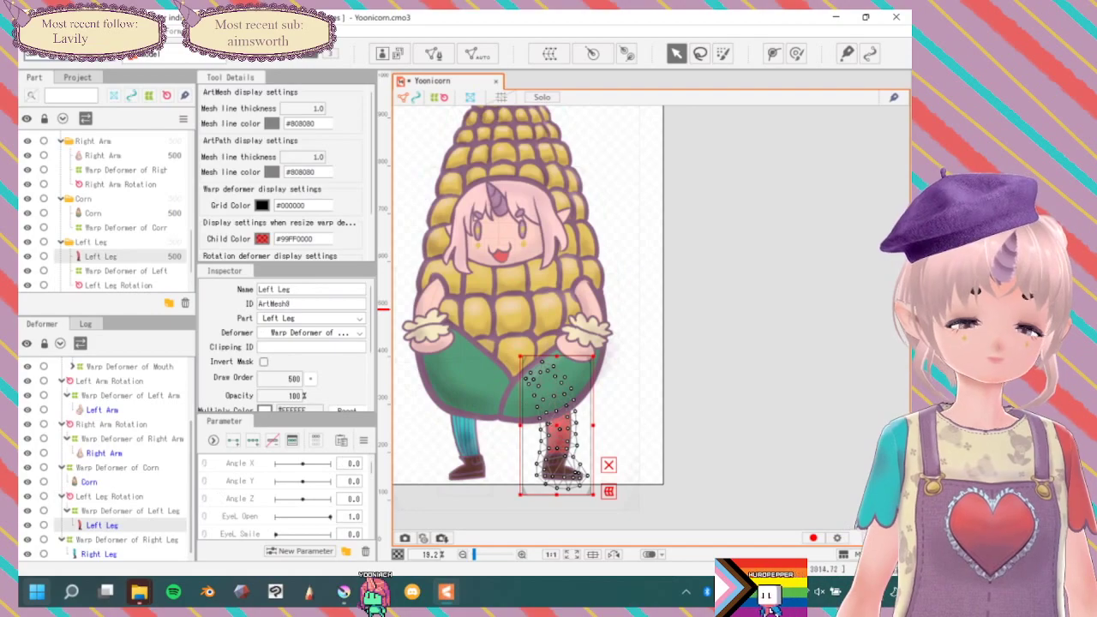
{"action": "left_click", "coordinate": [101, 496]}
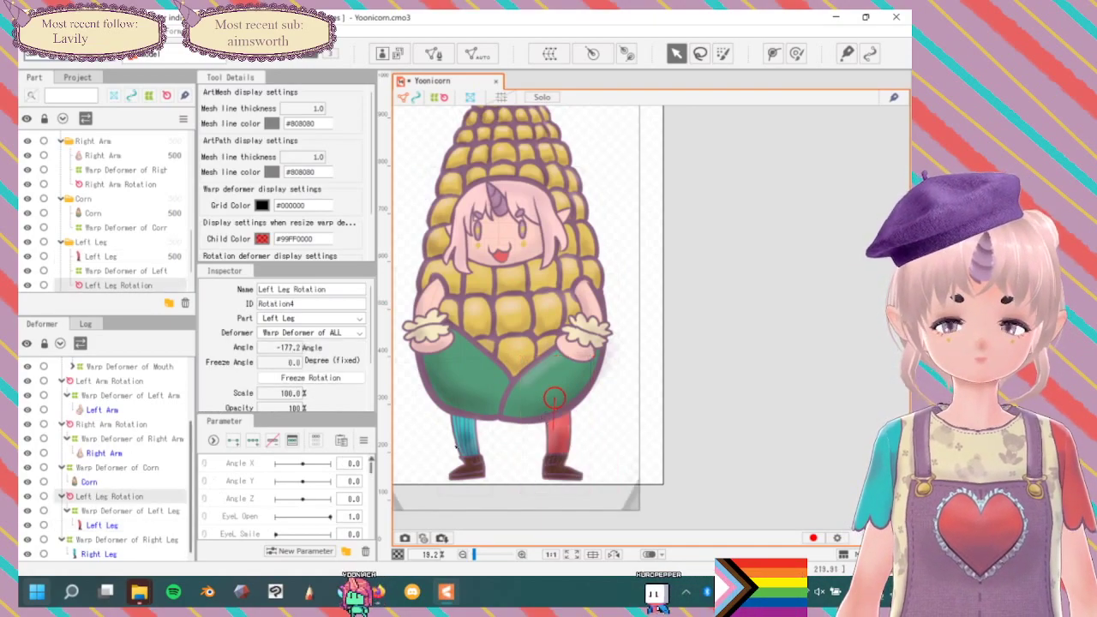
{"action": "left_click_drag", "start_coordinate": [555, 399], "coordinate": [551, 467]}
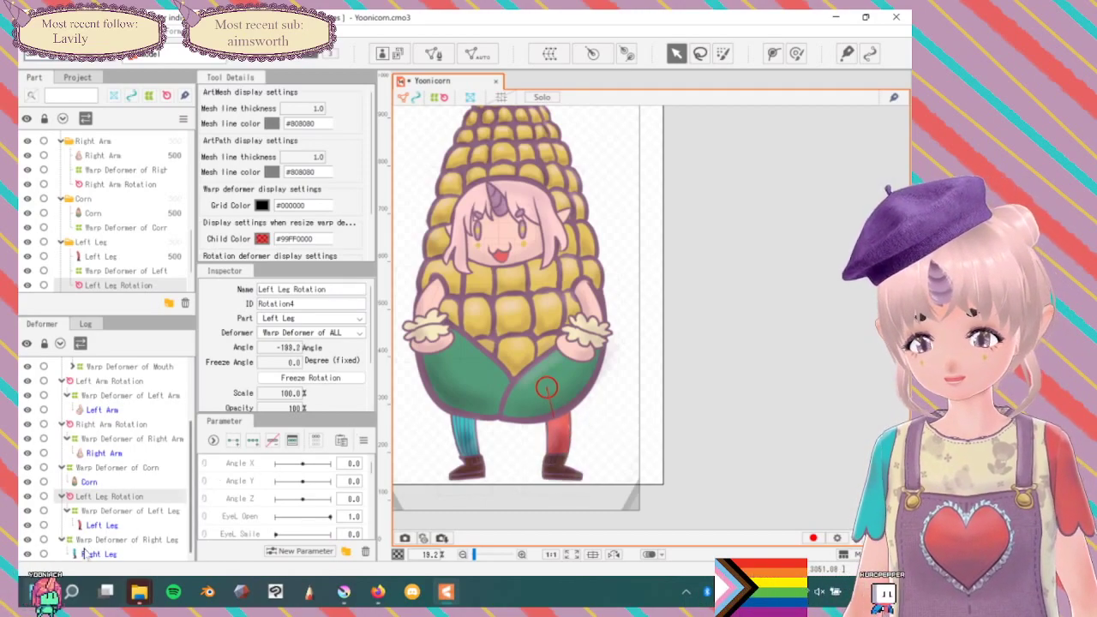
Create a Right Leg Rotation deformer as parent of the right leg's warp deformer and check the leg's hierarchy beneath it.
{"action": "left_click", "coordinate": [120, 539]}
{"action": "left_click", "coordinate": [592, 53]}
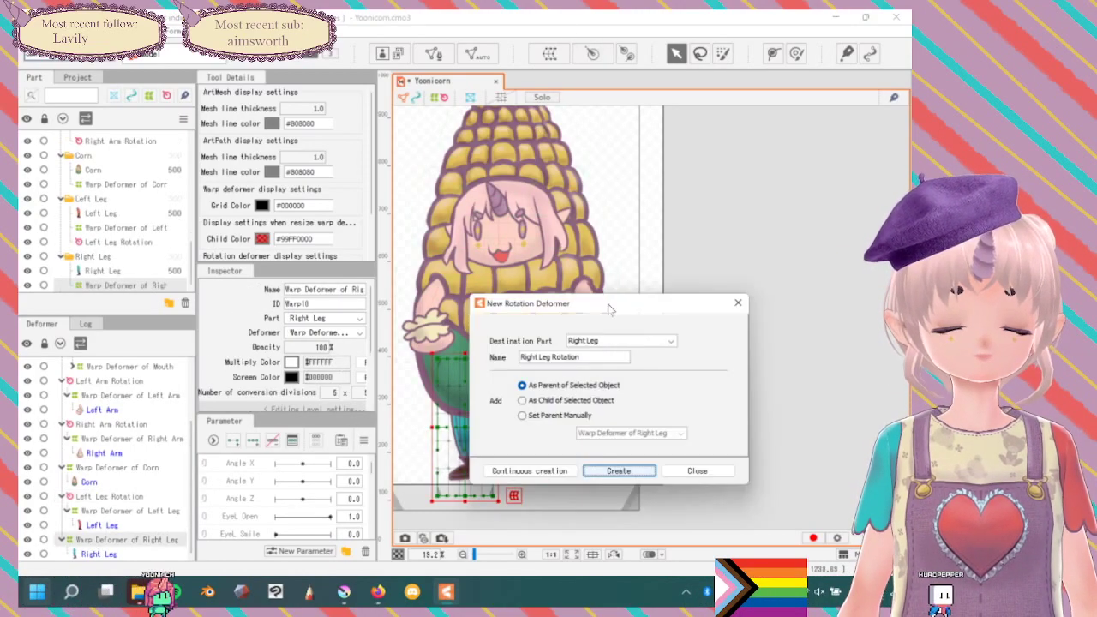
{"action": "left_click", "coordinate": [618, 471]}
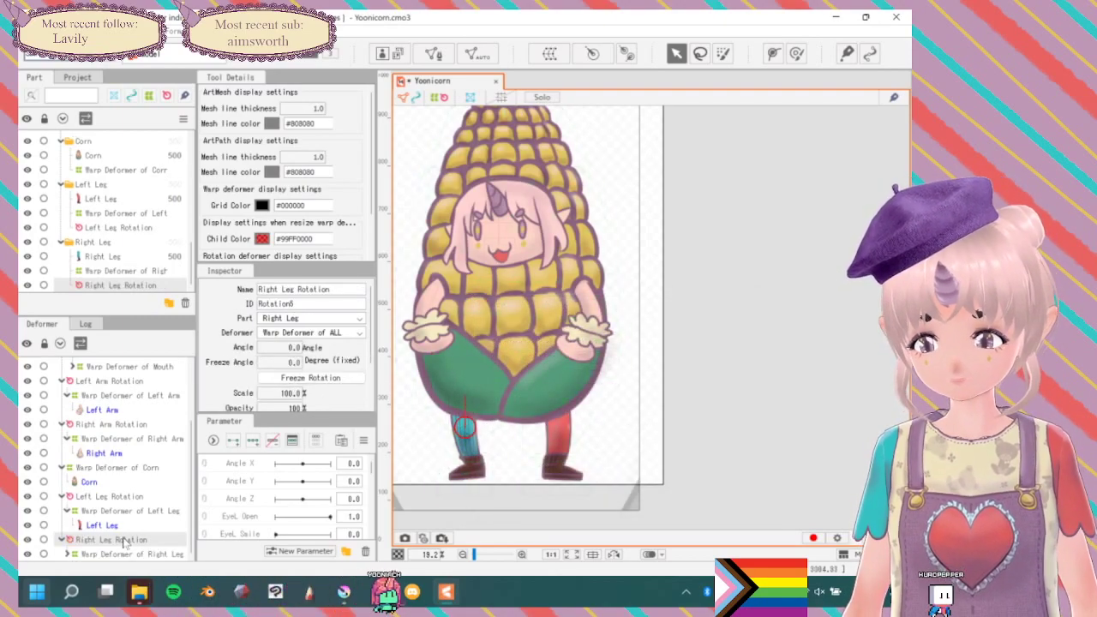
{"action": "left_click", "coordinate": [70, 555]}
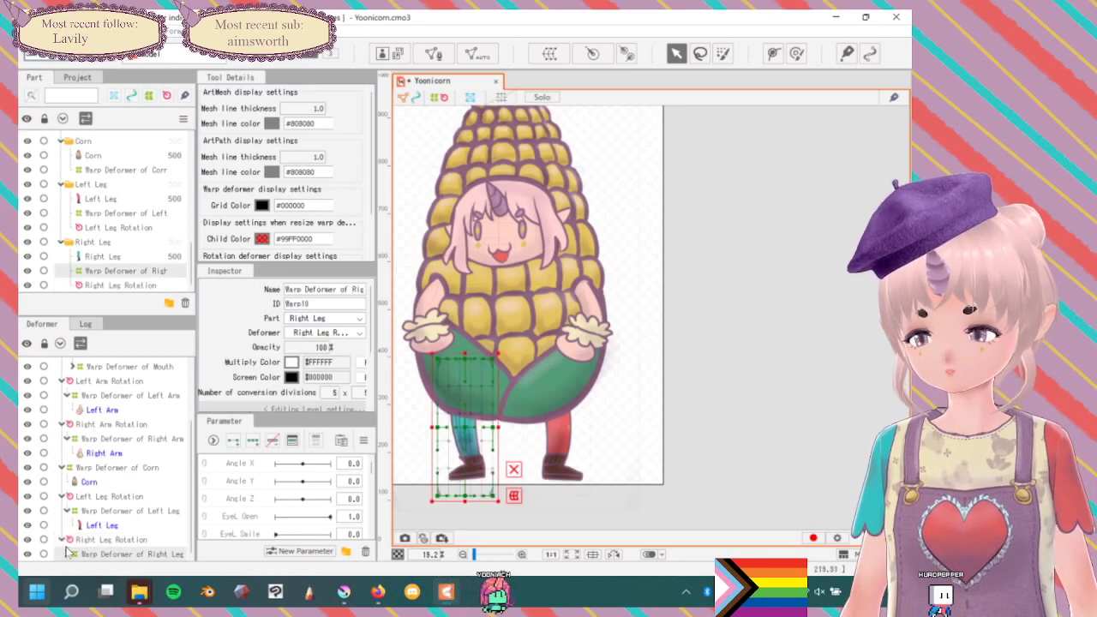
{"action": "scroll", "coordinate": [130, 552], "scroll_direction": "down", "scroll_amount": 1}
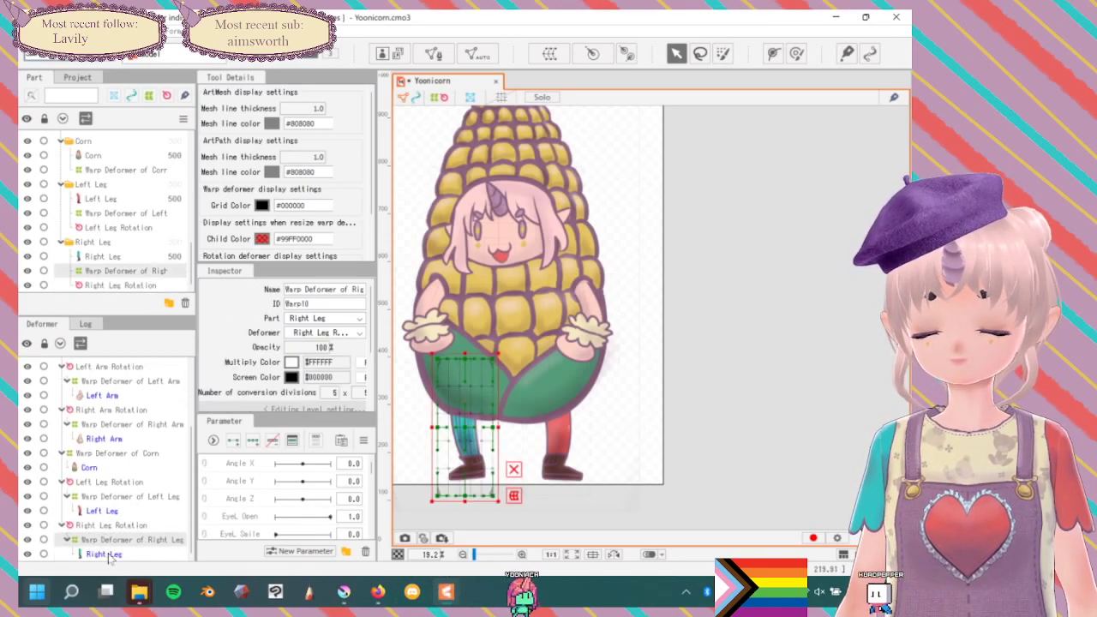
{"action": "left_click", "coordinate": [104, 554]}
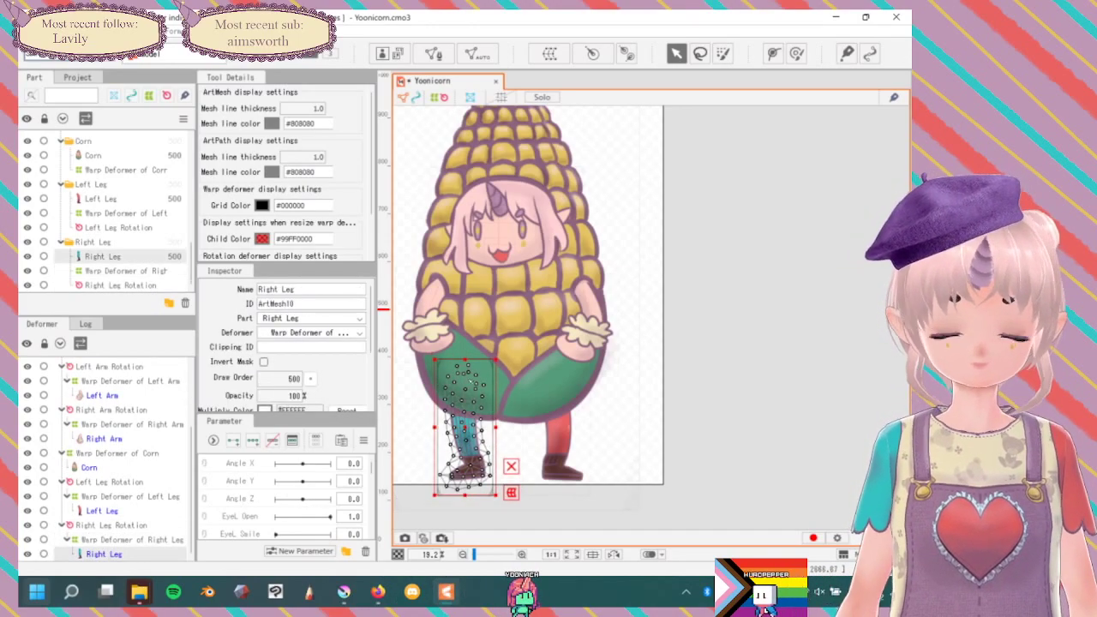
Move the Right Leg Rotation deformer's pivot up to the hip and point its handle down the leg at about 178.2°, without moving the artwork.
{"action": "left_click", "coordinate": [120, 525]}
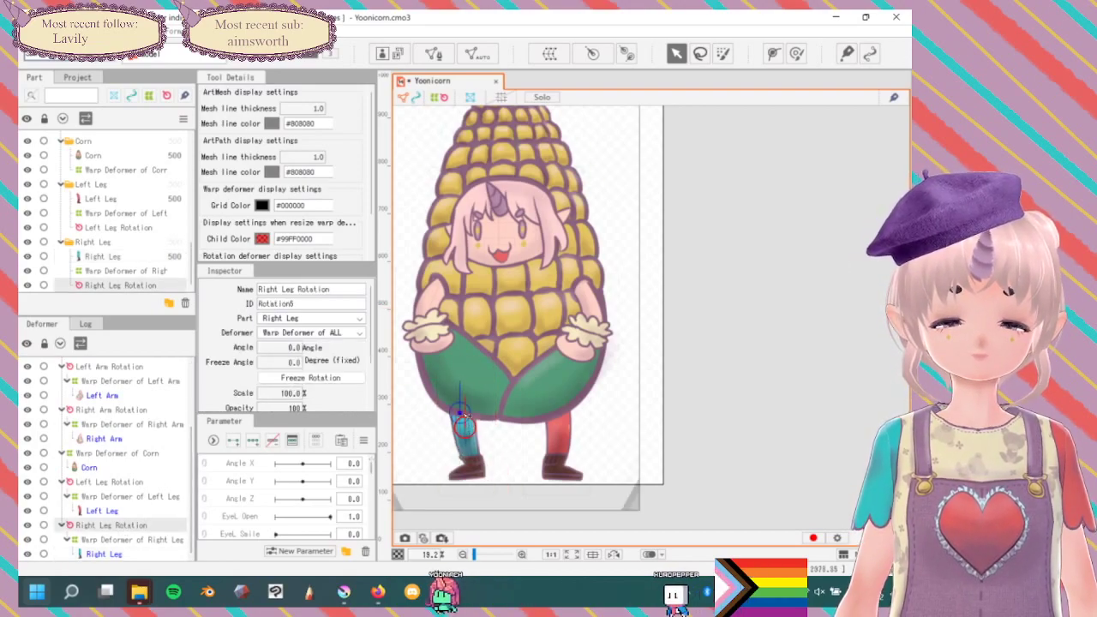
{"action": "left_click_drag", "start_coordinate": [467, 400], "coordinate": [465, 395]}
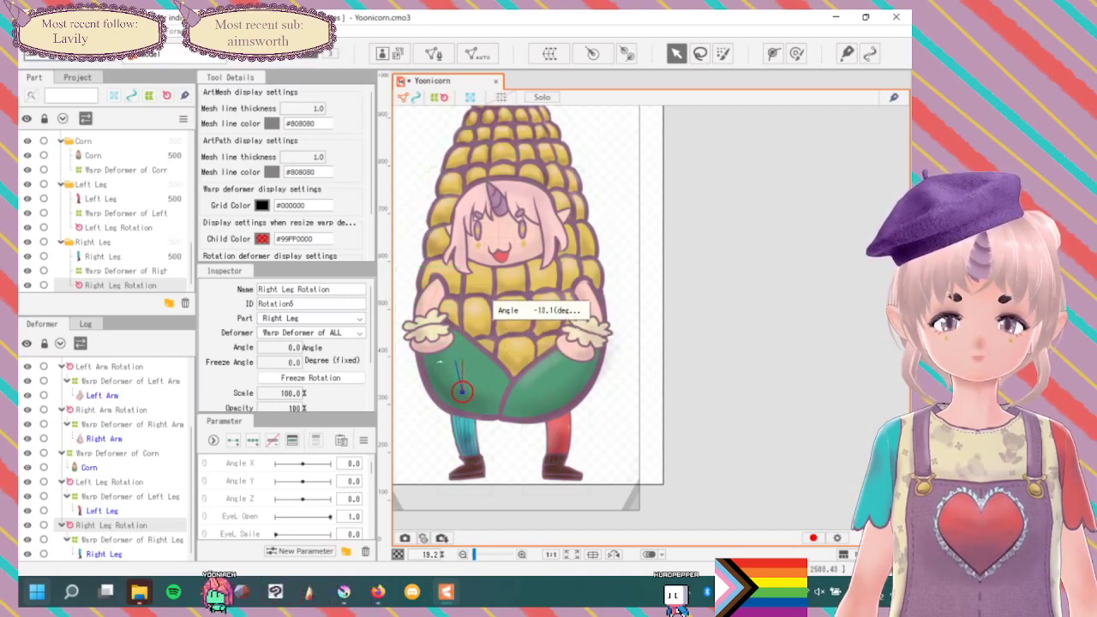
{"action": "left_click_drag", "start_coordinate": [461, 391], "coordinate": [463, 392]}
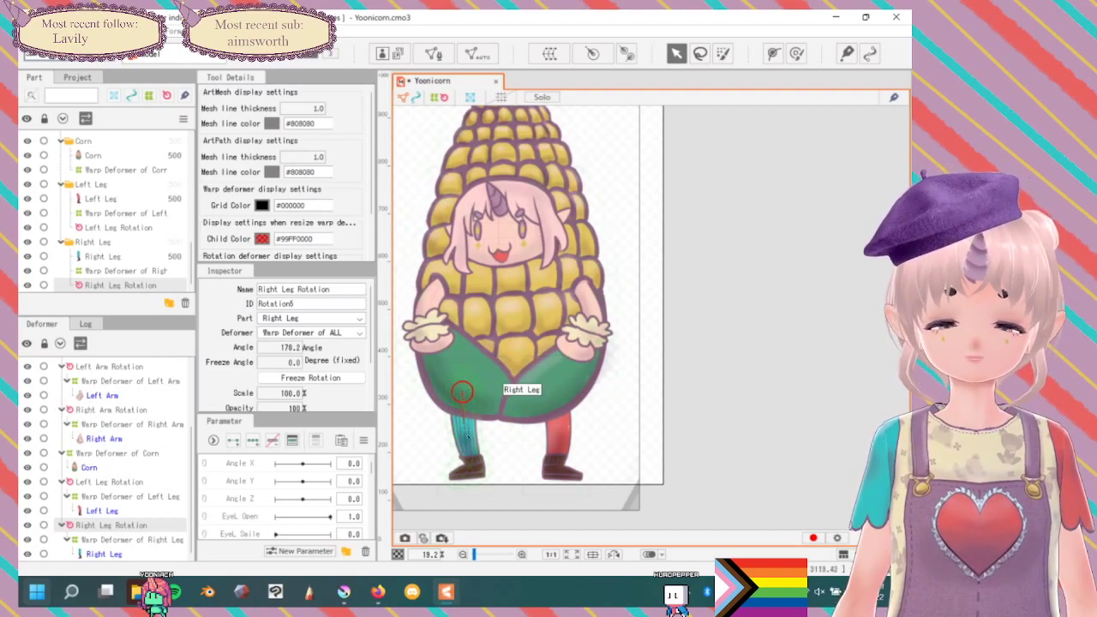
Try rotating the right leg with the Right Leg Rotation deformer and undo the change.
{"action": "left_click_drag", "start_coordinate": [462, 392], "coordinate": [420, 413]}
{"action": "left_click_drag", "start_coordinate": [457, 459], "coordinate": [463, 461]}
{"action": "key", "text": "ctrl+z"}
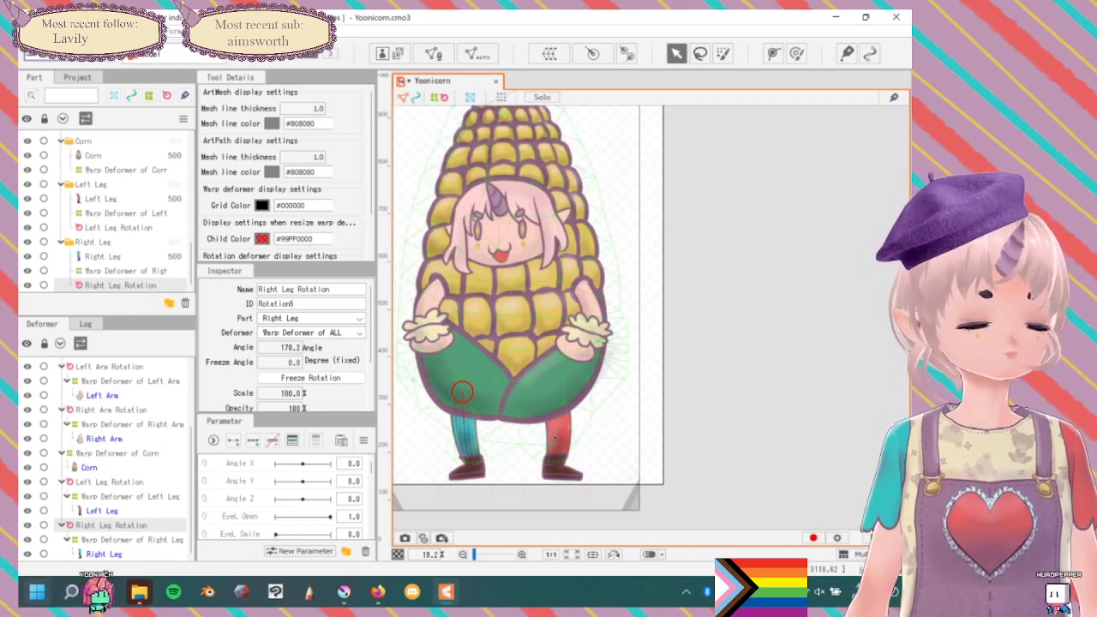
Create a warp deformer named Warp Deformer of Face as parent of the eyebrows, eyes and mouth warp deformers, with 2 × 2 Bezier and 5 × 5 conversion divisions.
{"action": "left_click_drag", "start_coordinate": [527, 318], "coordinate": [618, 351]}
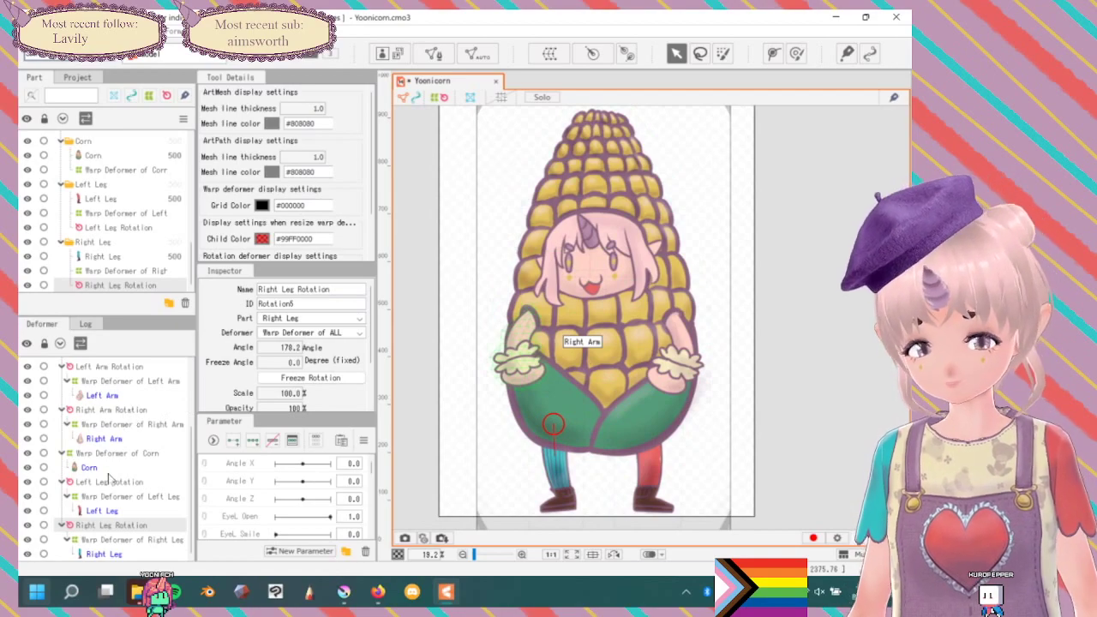
{"action": "scroll", "coordinate": [105, 473], "scroll_direction": "up", "scroll_amount": 3}
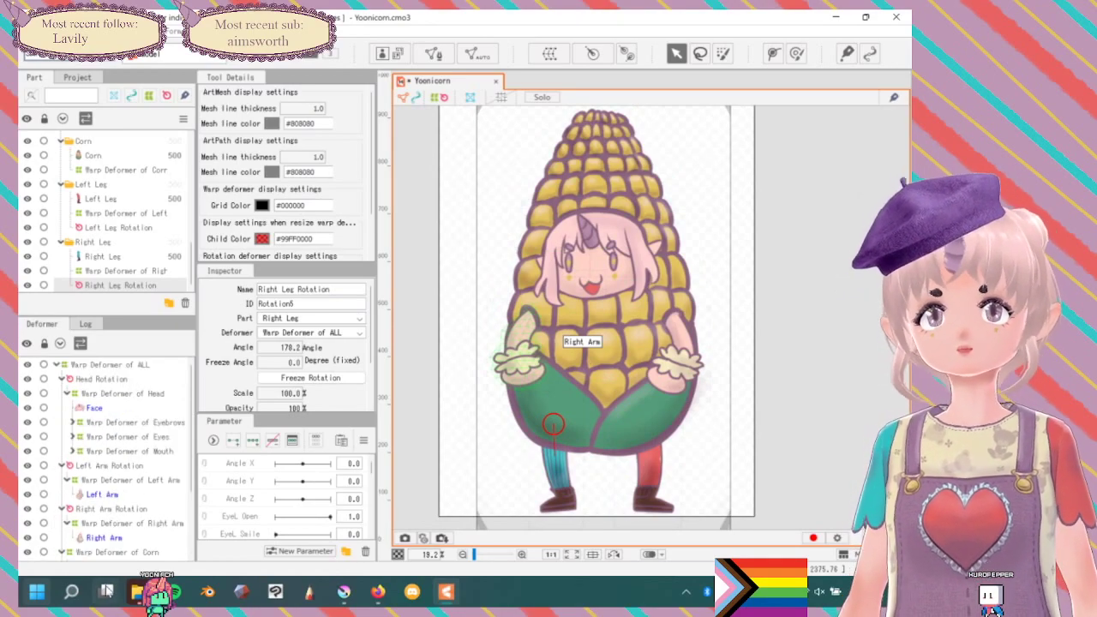
{"action": "mouse_move", "coordinate": [106, 591]}
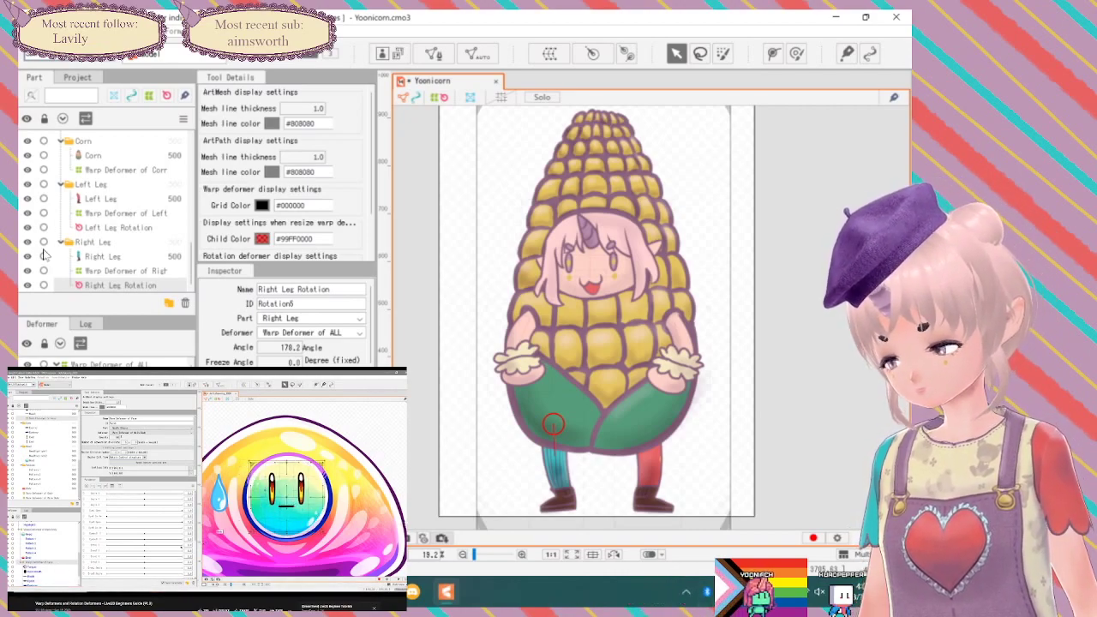
{"action": "left_click", "coordinate": [597, 257]}
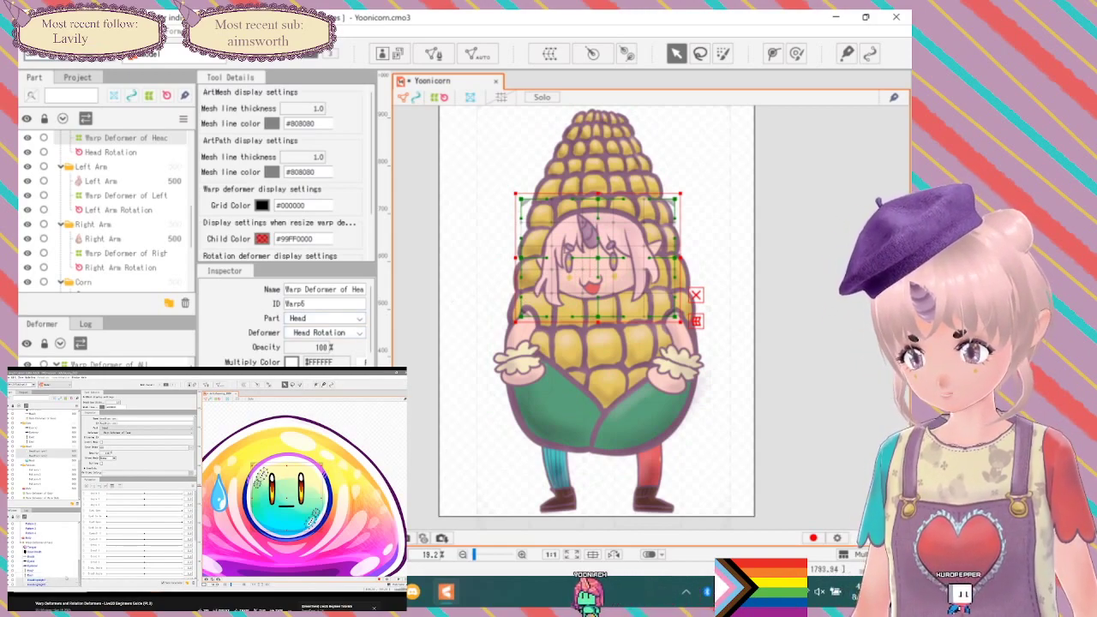
{"action": "left_click", "coordinate": [589, 246]}
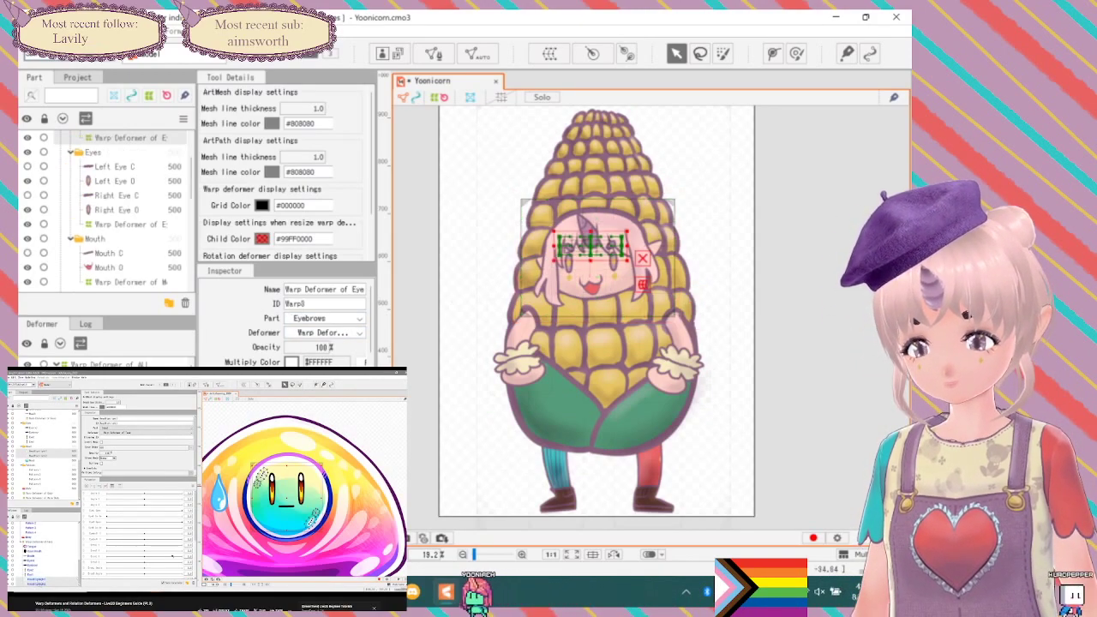
{"action": "left_click", "coordinate": [127, 282], "text": "shift"}
{"action": "left_click", "coordinate": [550, 53]}
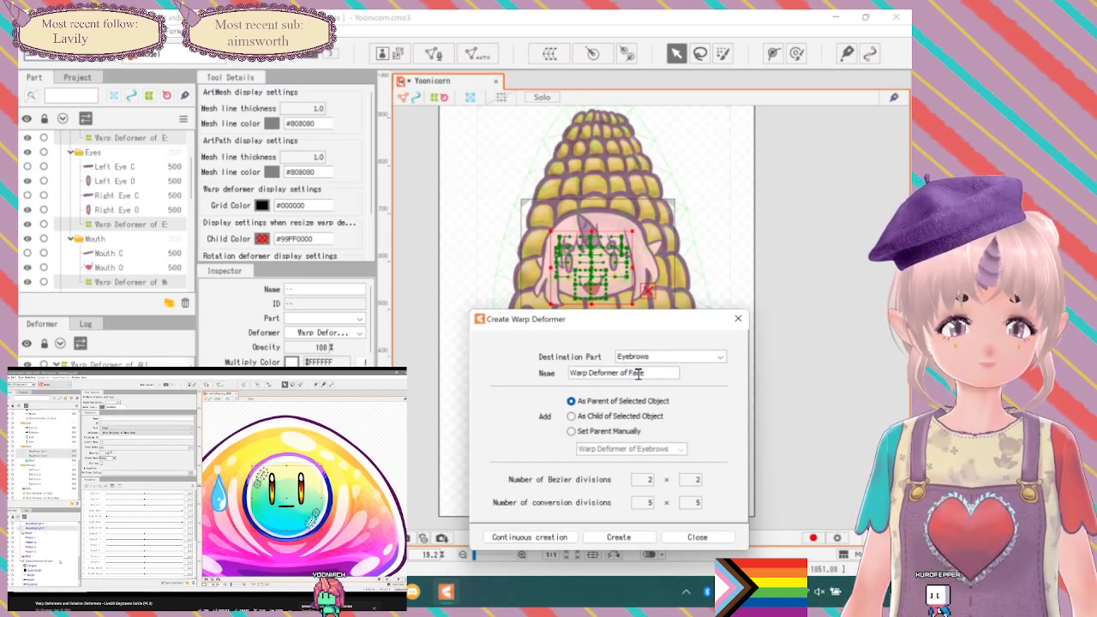
{"action": "left_click", "coordinate": [617, 537]}
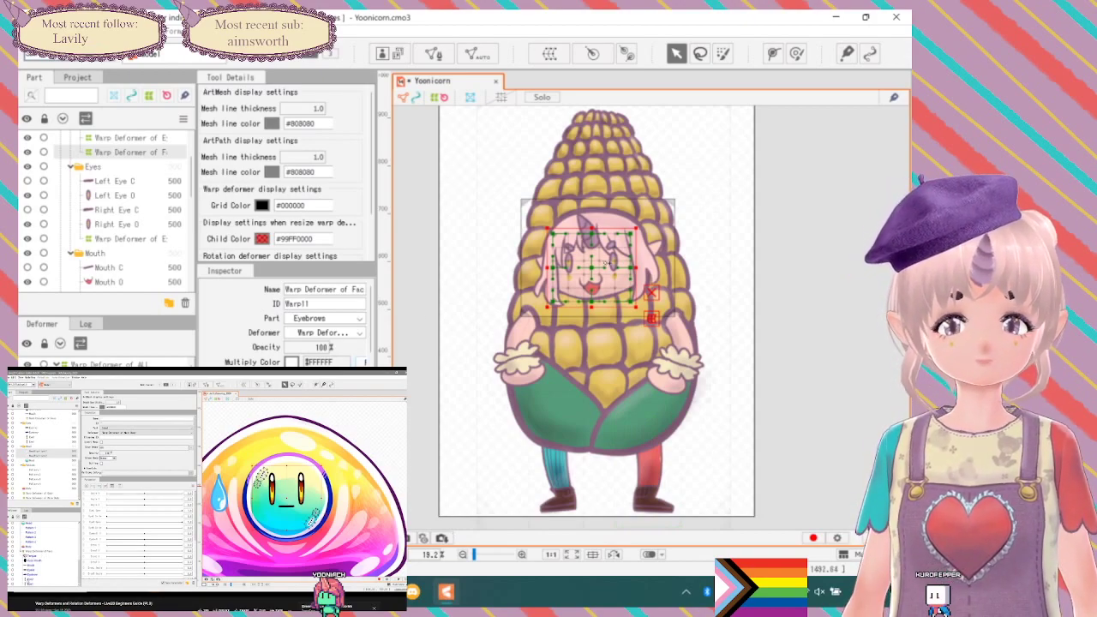
{"action": "mouse_move", "coordinate": [592, 267]}
{"action": "left_mouse_down"}
{"action": "mouse_move", "coordinate": [582, 263]}
{"action": "mouse_move", "coordinate": [591, 274]}
{"action": "mouse_move", "coordinate": [593, 265]}
{"action": "left_mouse_up"}
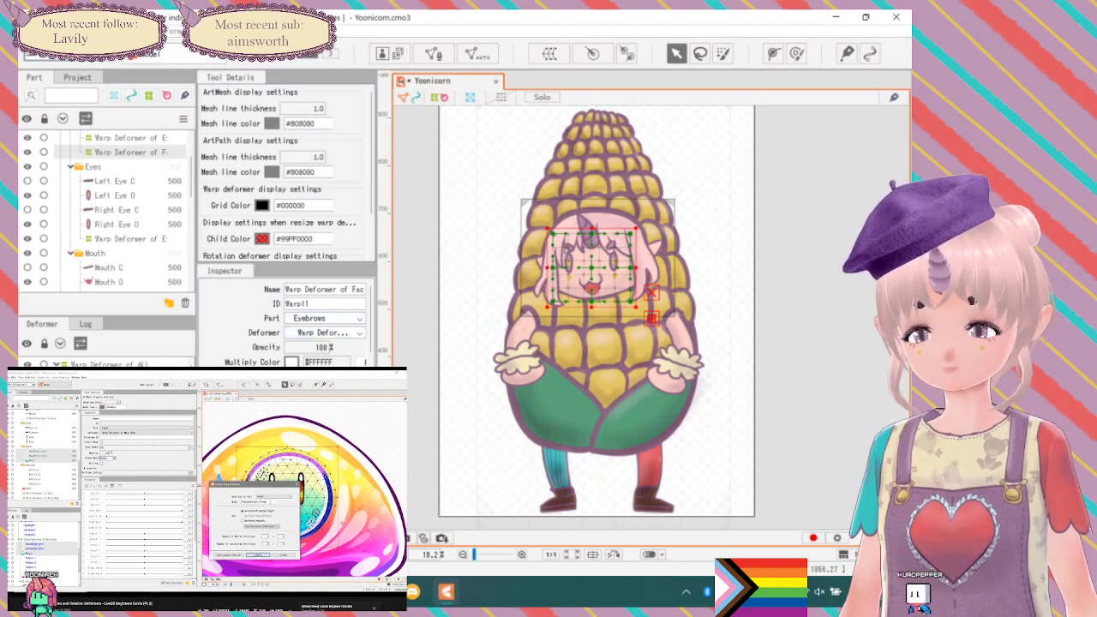
Shift the Head Rotation deformer's pivot slightly down and set its handle at about -6.4° without moving the artwork, undoing the test rotations.
{"action": "left_click", "coordinate": [521, 258]}
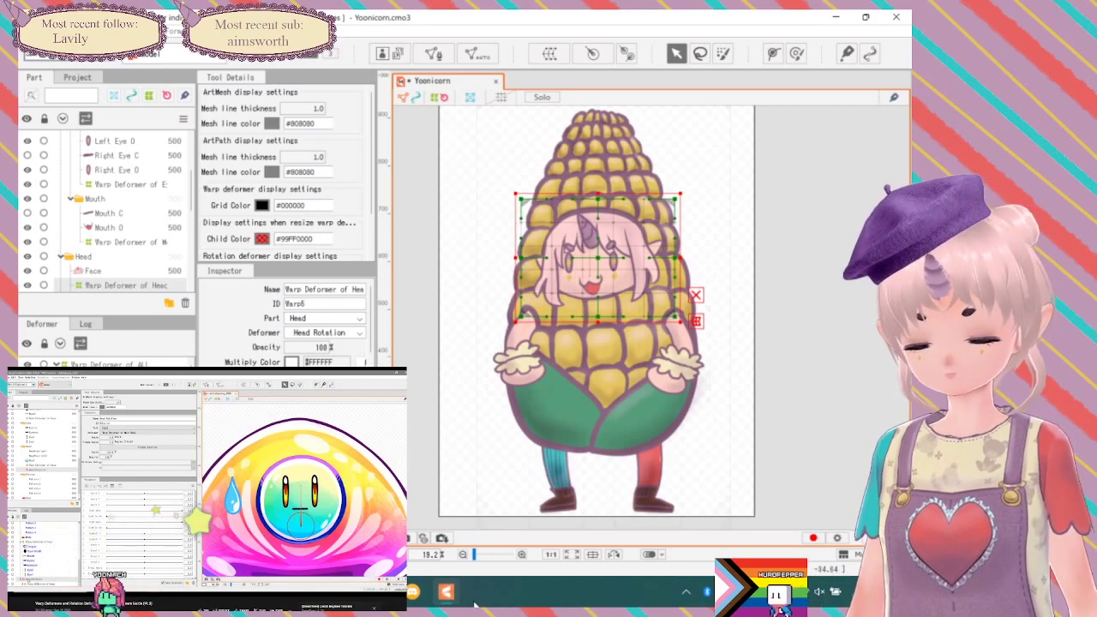
{"action": "left_click", "coordinate": [110, 293]}
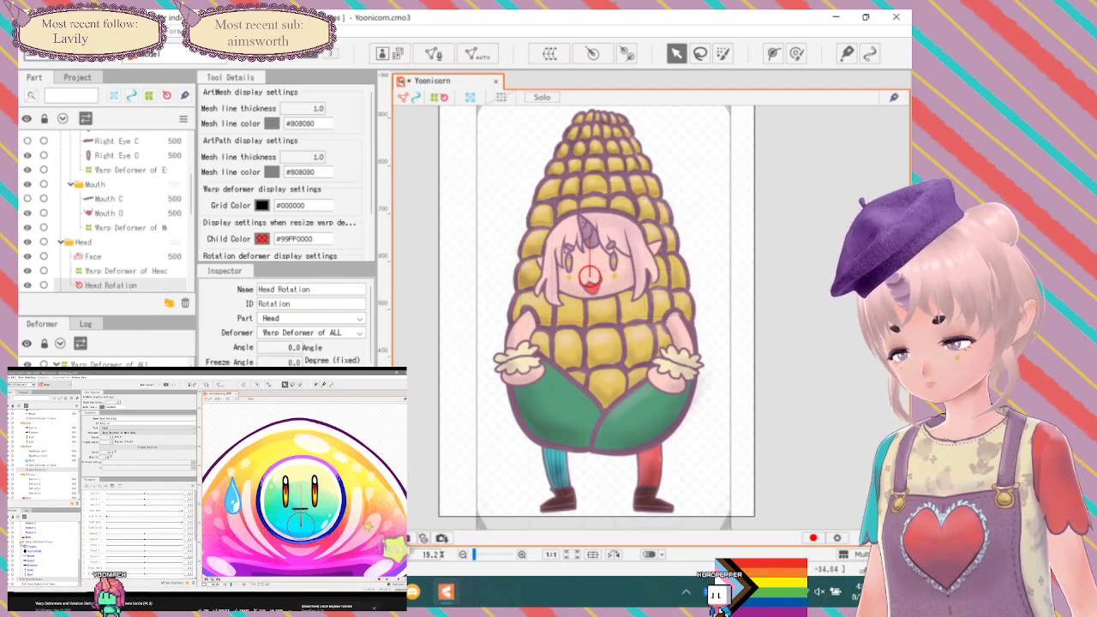
{"action": "mouse_move", "coordinate": [641, 180]}
{"action": "left_mouse_down"}
{"action": "mouse_move", "coordinate": [575, 182]}
{"action": "mouse_move", "coordinate": [627, 181]}
{"action": "left_mouse_up"}
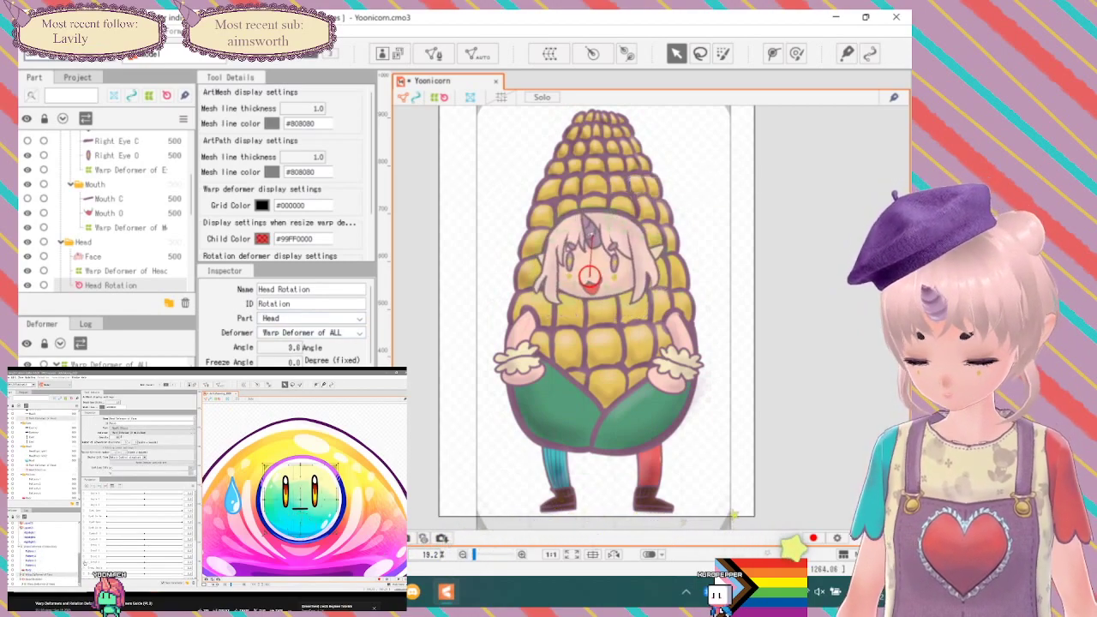
{"action": "key", "text": "ctrl+z"}
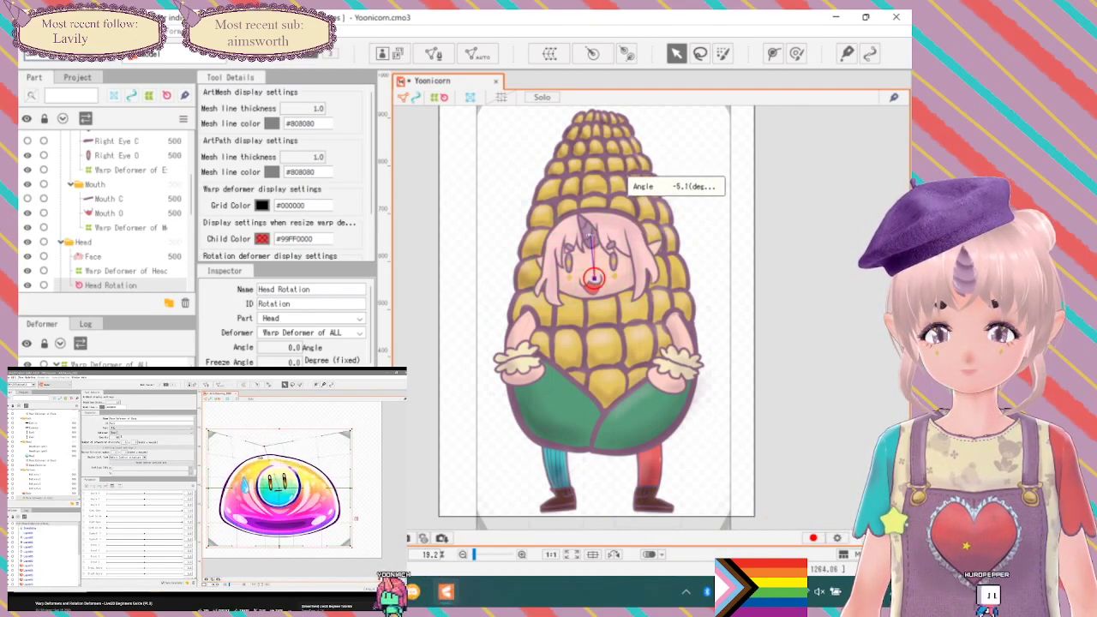
{"action": "left_click_drag", "start_coordinate": [588, 234], "coordinate": [589, 236]}
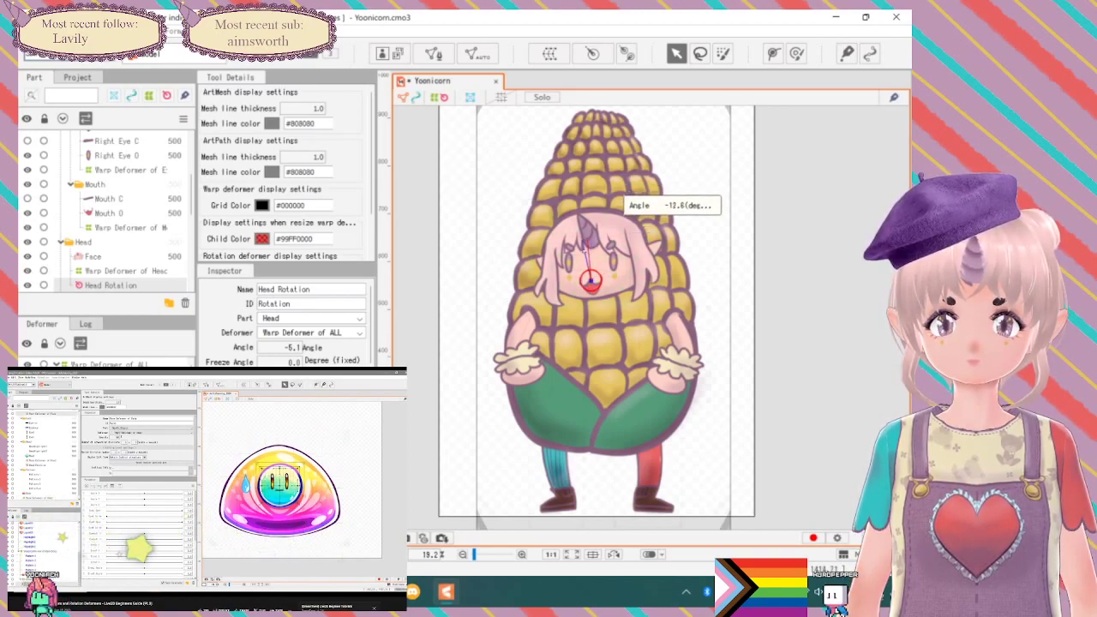
{"action": "left_click_drag", "start_coordinate": [588, 244], "coordinate": [590, 249]}
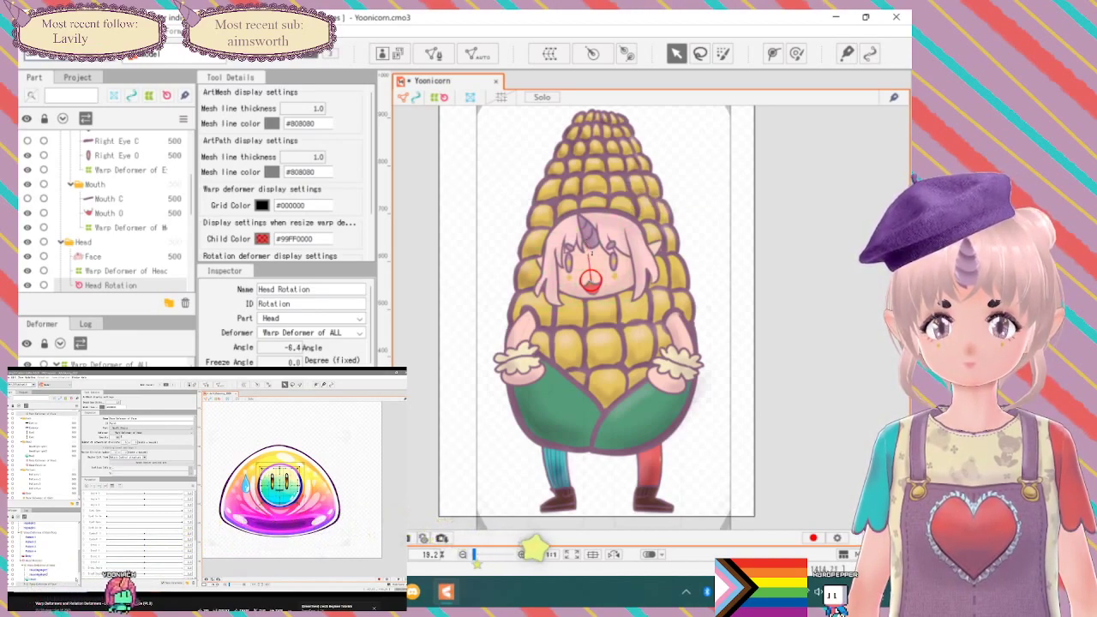
{"action": "left_click_drag", "start_coordinate": [589, 250], "coordinate": [665, 195]}
{"action": "key", "text": "ctrl+z"}
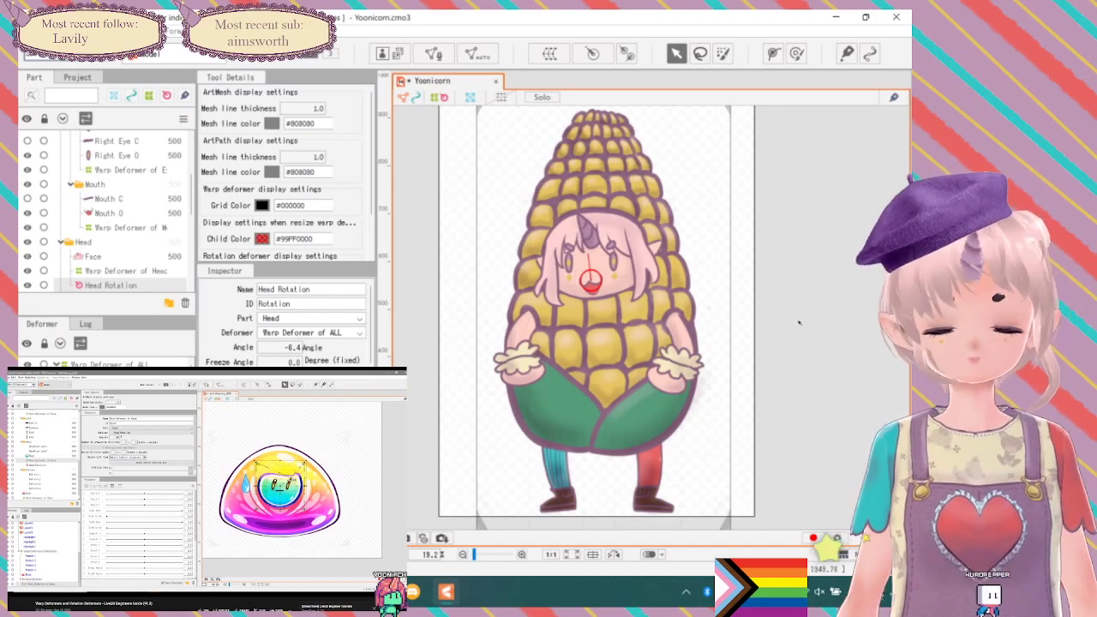
Examine the head's warp deformer and the face's warp deformer by selecting each in turn.
{"action": "left_click", "coordinate": [120, 270]}
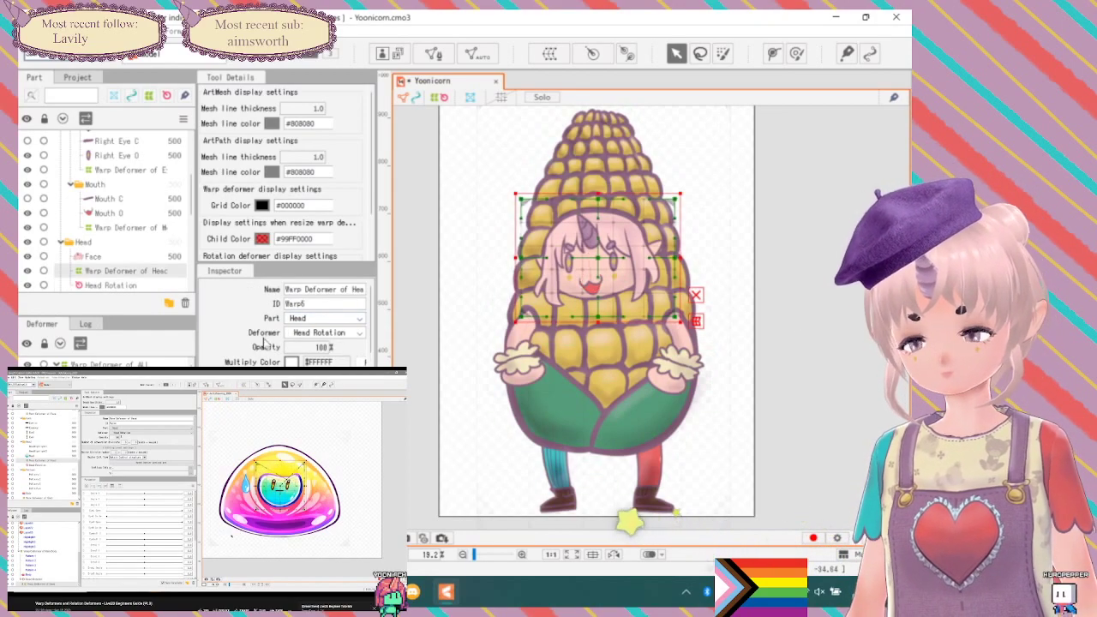
{"action": "left_click_drag", "start_coordinate": [630, 257], "coordinate": [600, 255]}
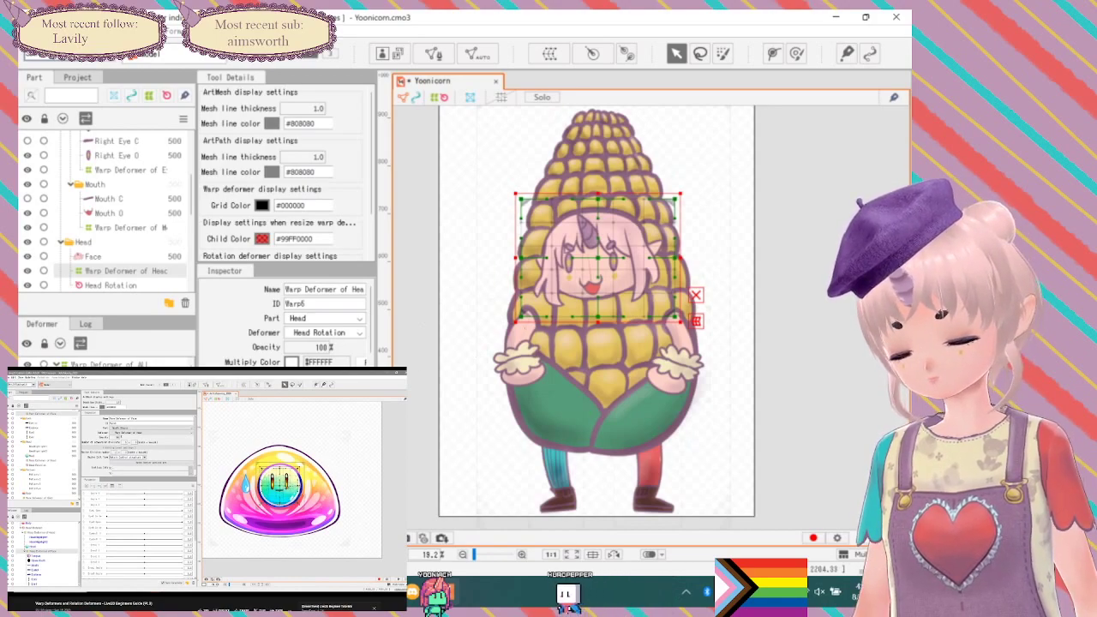
{"action": "left_click", "coordinate": [591, 268]}
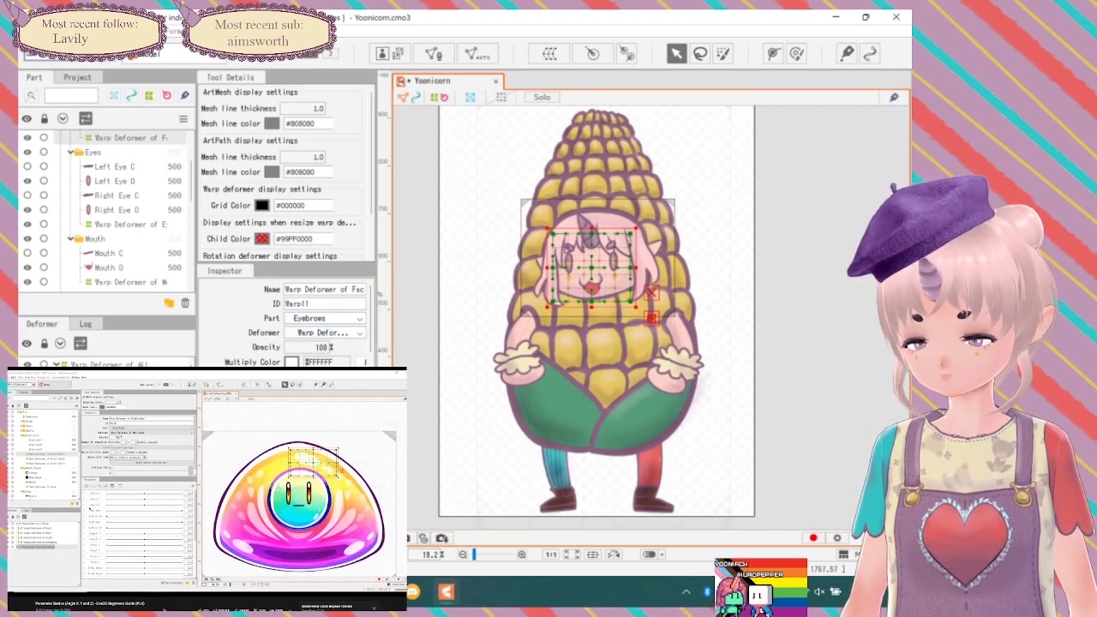
Enlarge the model's parameter list by widening its column and shrinking the tool details and inspector areas, with the whole character kept in view.
{"action": "left_click_drag", "start_coordinate": [375, 291], "coordinate": [454, 291]}
{"action": "left_click_drag", "start_coordinate": [573, 363], "coordinate": [658, 371]}
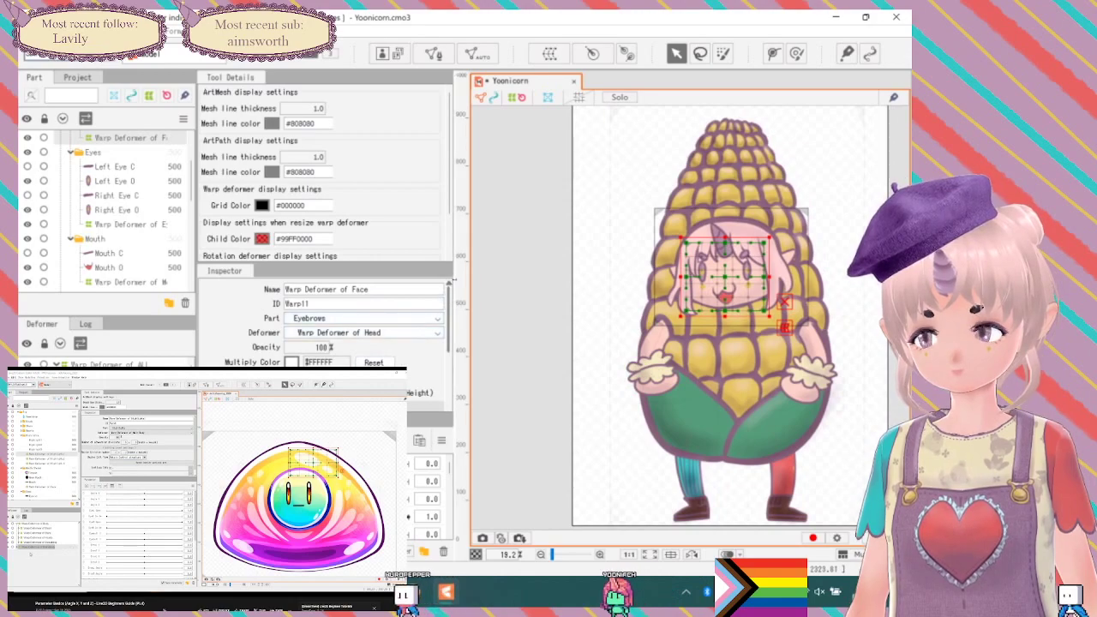
{"action": "left_click_drag", "start_coordinate": [455, 253], "coordinate": [573, 247]}
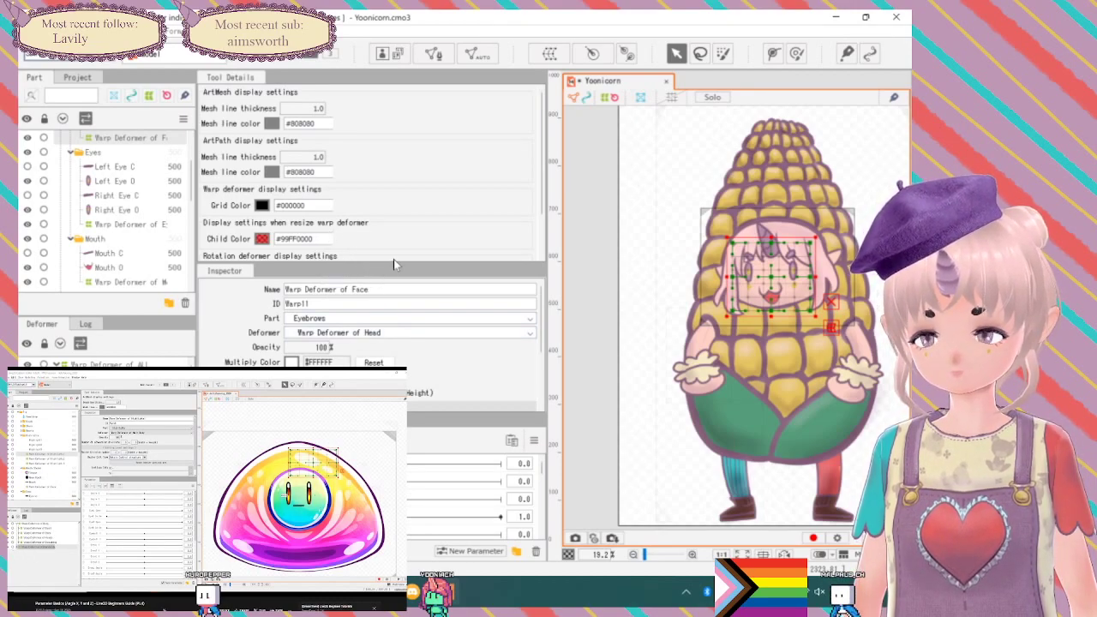
{"action": "left_click_drag", "start_coordinate": [390, 263], "coordinate": [384, 159]}
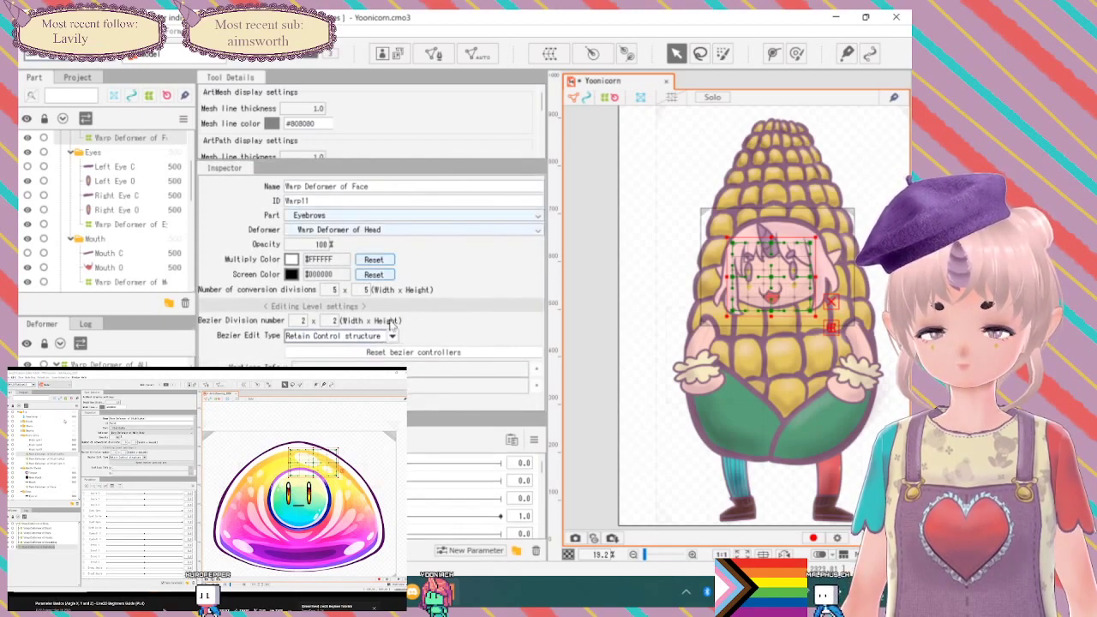
{"action": "left_click_drag", "start_coordinate": [384, 413], "coordinate": [384, 234]}
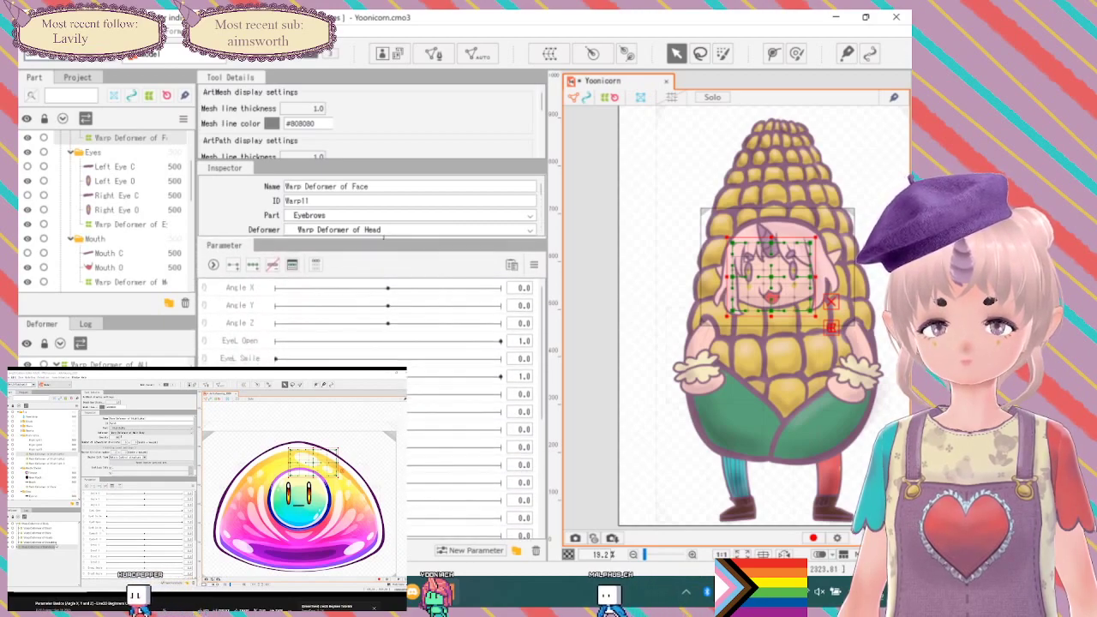
{"action": "scroll", "coordinate": [385, 403], "scroll_direction": "down", "scroll_amount": 1}
{"action": "scroll", "coordinate": [385, 325], "scroll_direction": "up", "scroll_amount": 1}
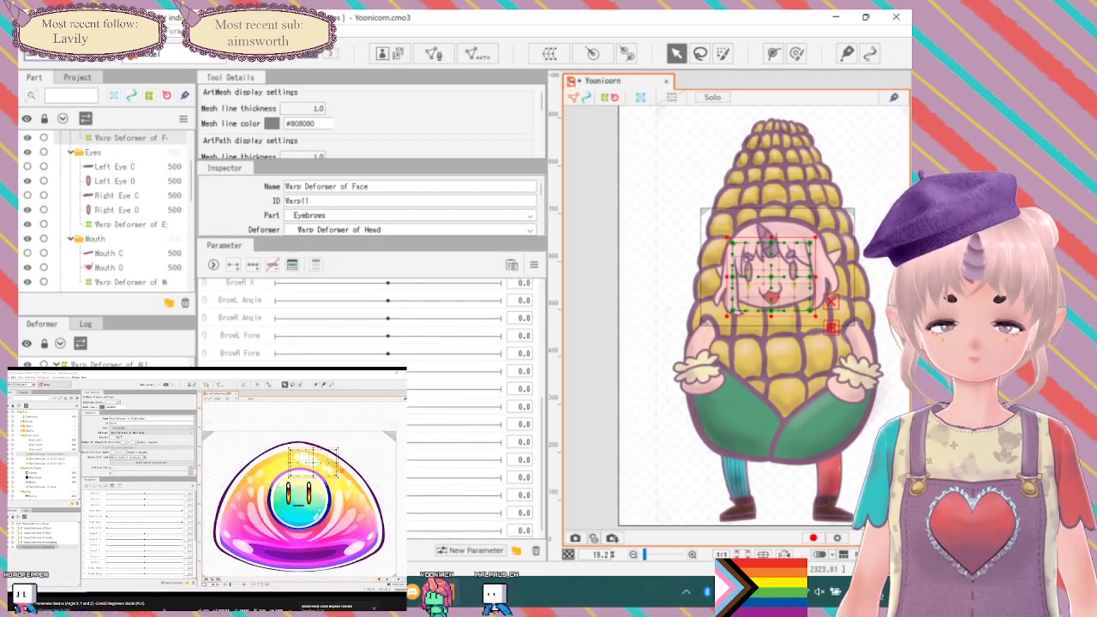
{"action": "left_click_drag", "start_coordinate": [668, 351], "coordinate": [627, 349]}
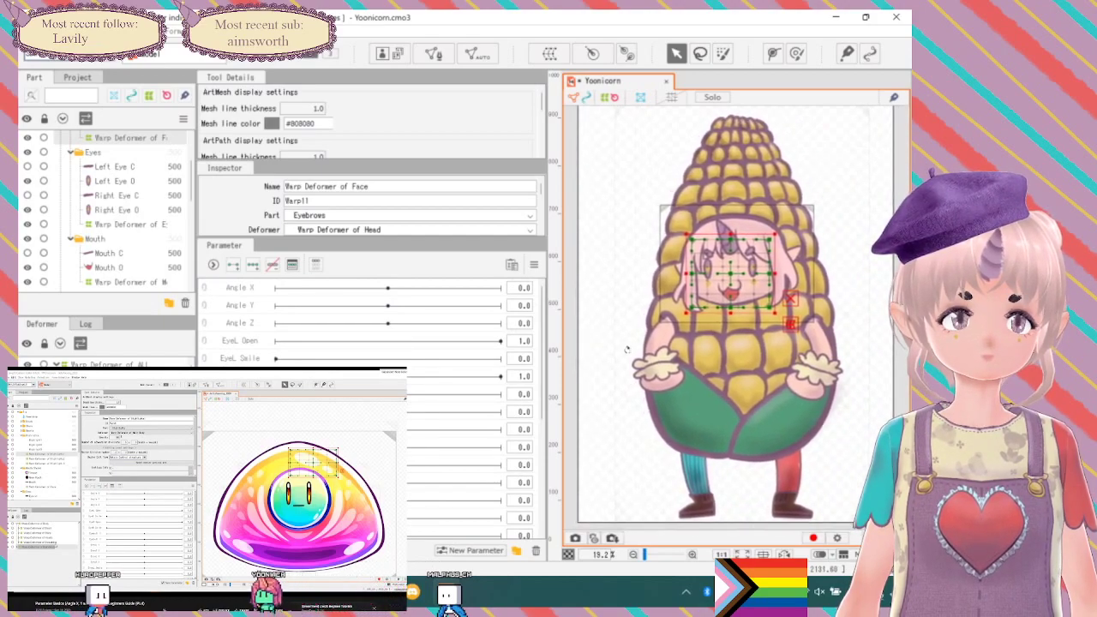
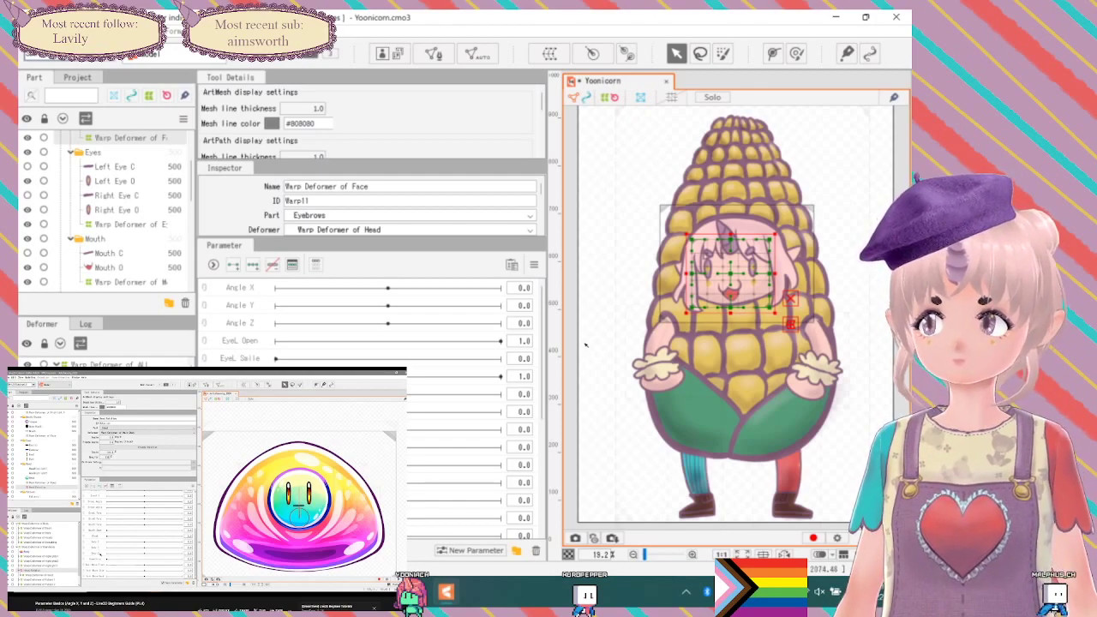
{"action": "scroll", "coordinate": [368, 343], "scroll_direction": "down", "scroll_amount": 5}
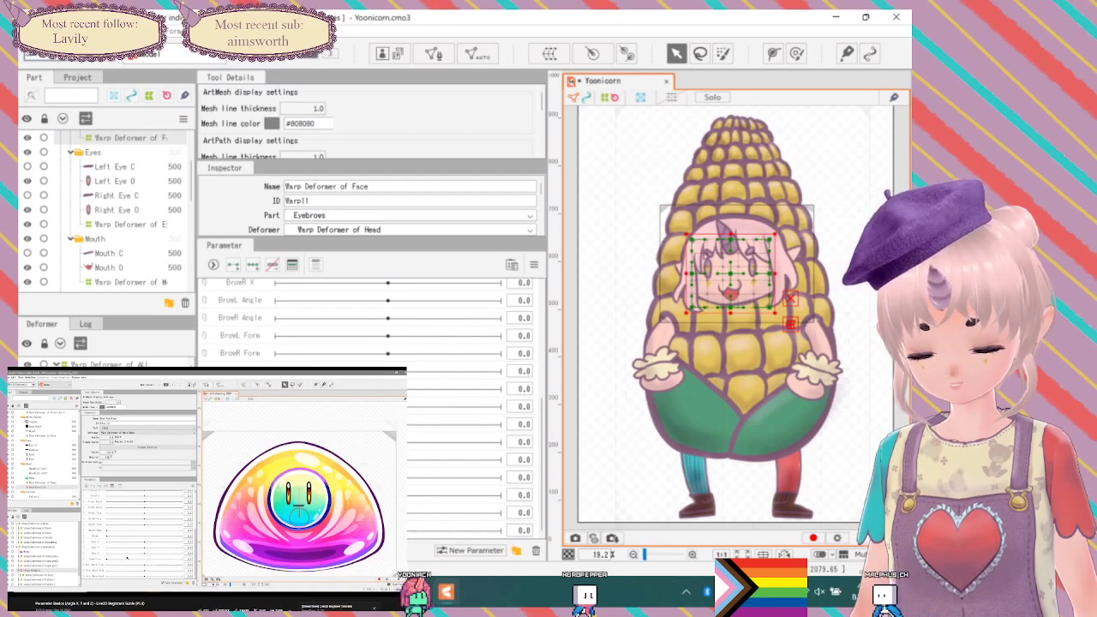
Link the Angle X and Angle Y parameters and add three keyforms on both for the head's warp deformer.
{"action": "scroll", "coordinate": [424, 435], "scroll_direction": "up", "scroll_amount": 5}
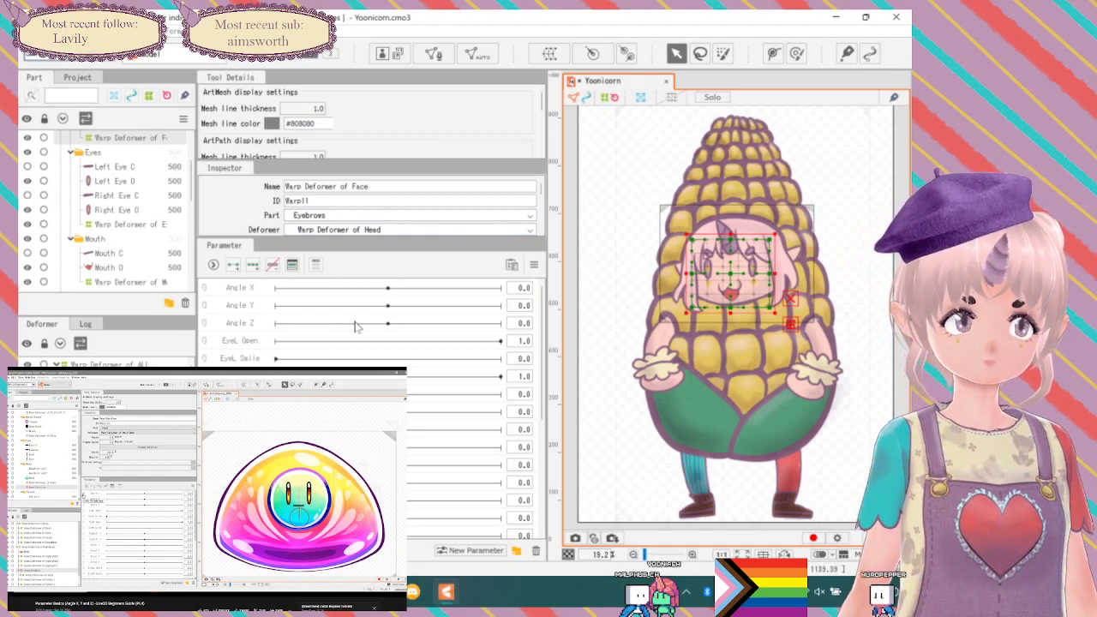
{"action": "left_click", "coordinate": [205, 293]}
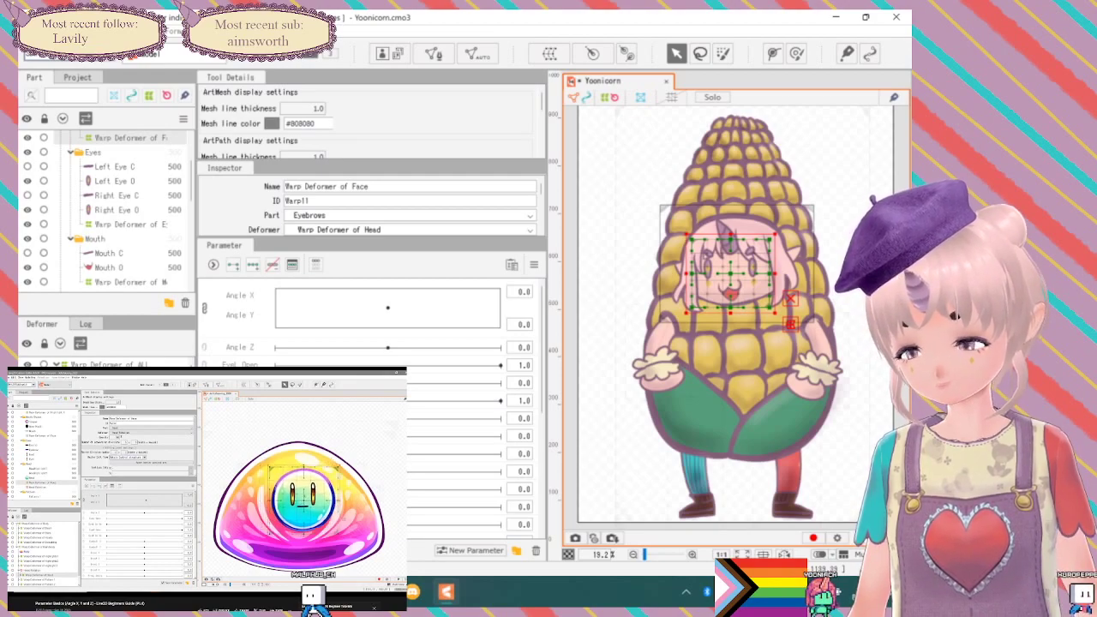
{"action": "left_click", "coordinate": [737, 205]}
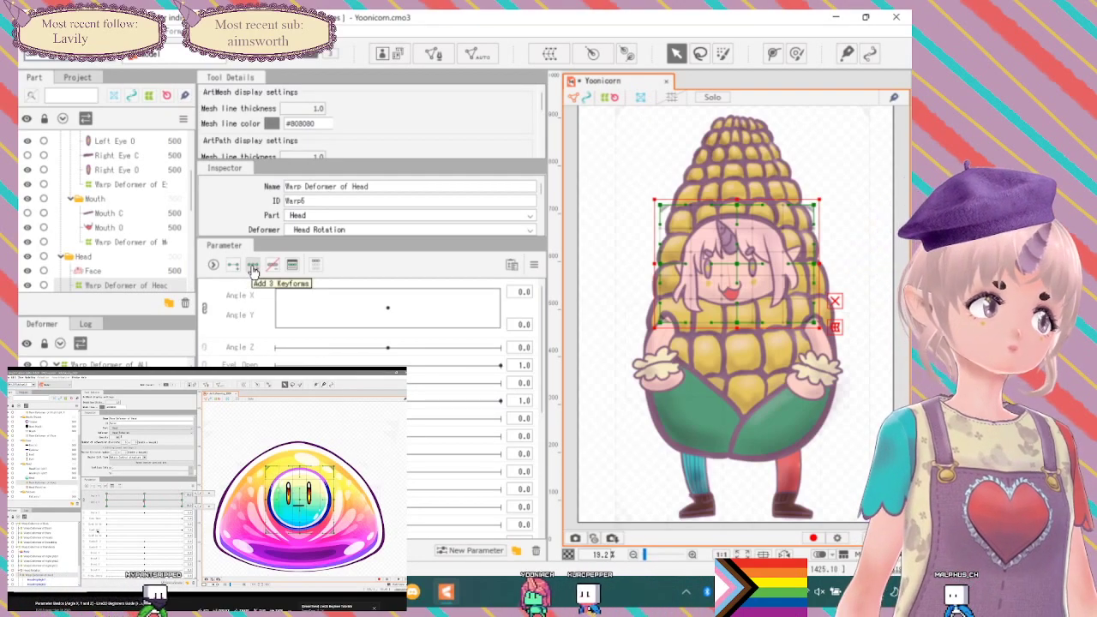
{"action": "left_click", "coordinate": [235, 330]}
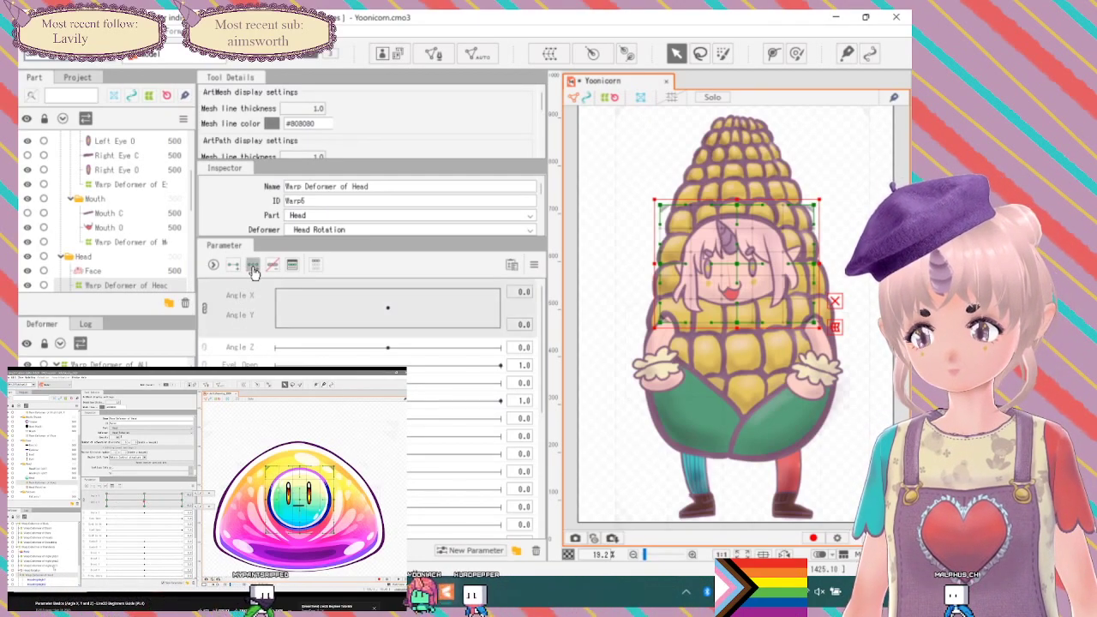
{"action": "mouse_move", "coordinate": [388, 307]}
{"action": "left_mouse_down"}
{"action": "mouse_move", "coordinate": [512, 278]}
{"action": "mouse_move", "coordinate": [387, 309]}
{"action": "left_mouse_up"}
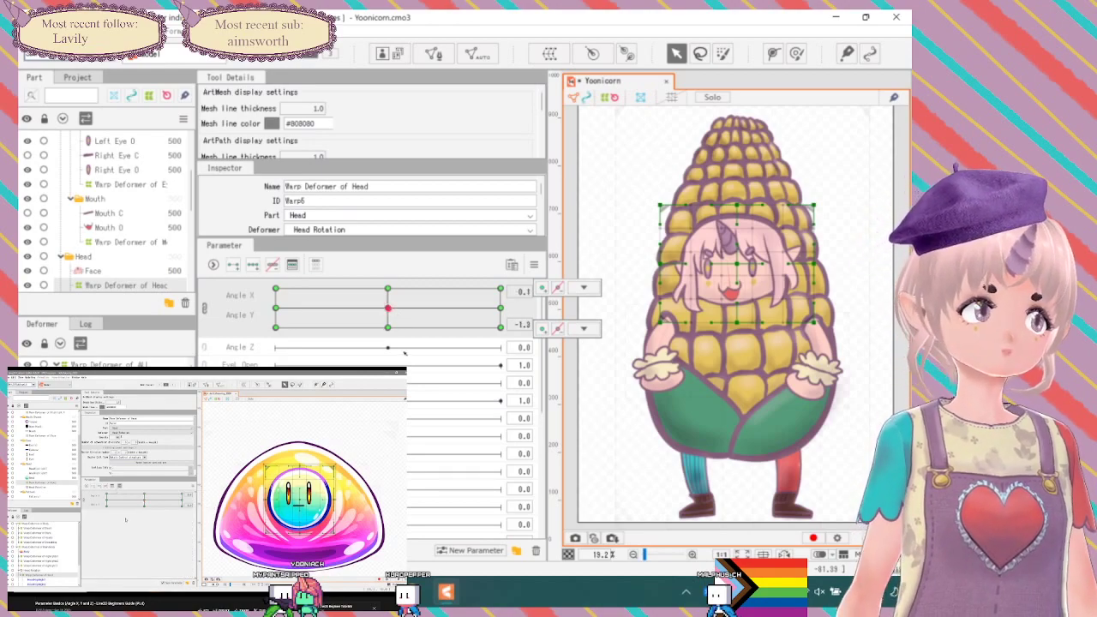
Filter the parameter list to only the parameters keyed on the head's warp deformer.
{"action": "left_click", "coordinate": [534, 265]}
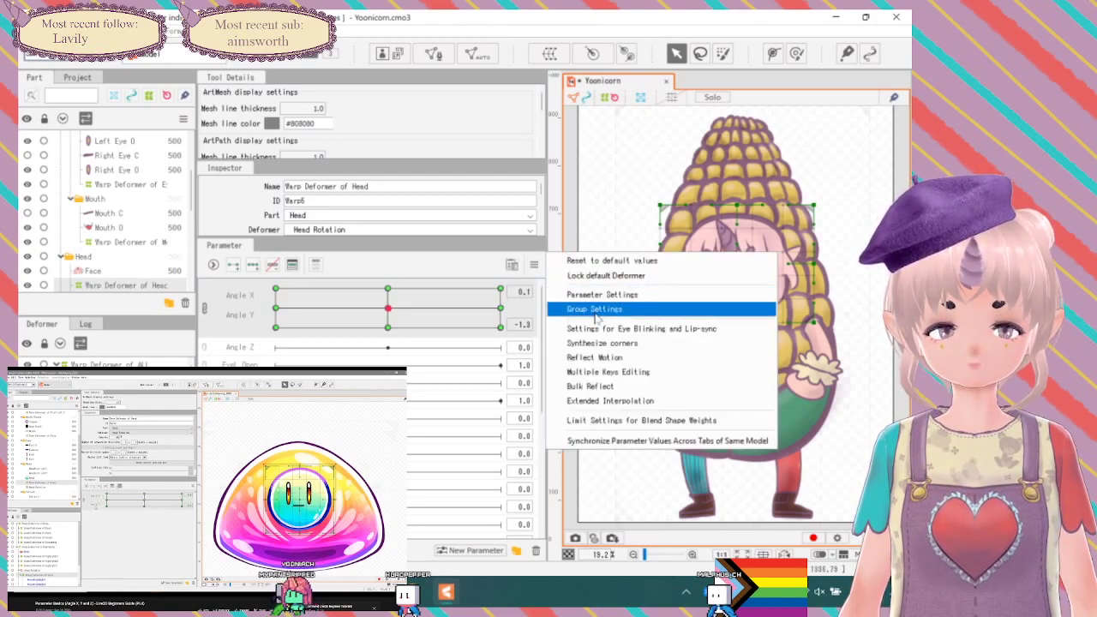
{"action": "left_click", "coordinate": [421, 271]}
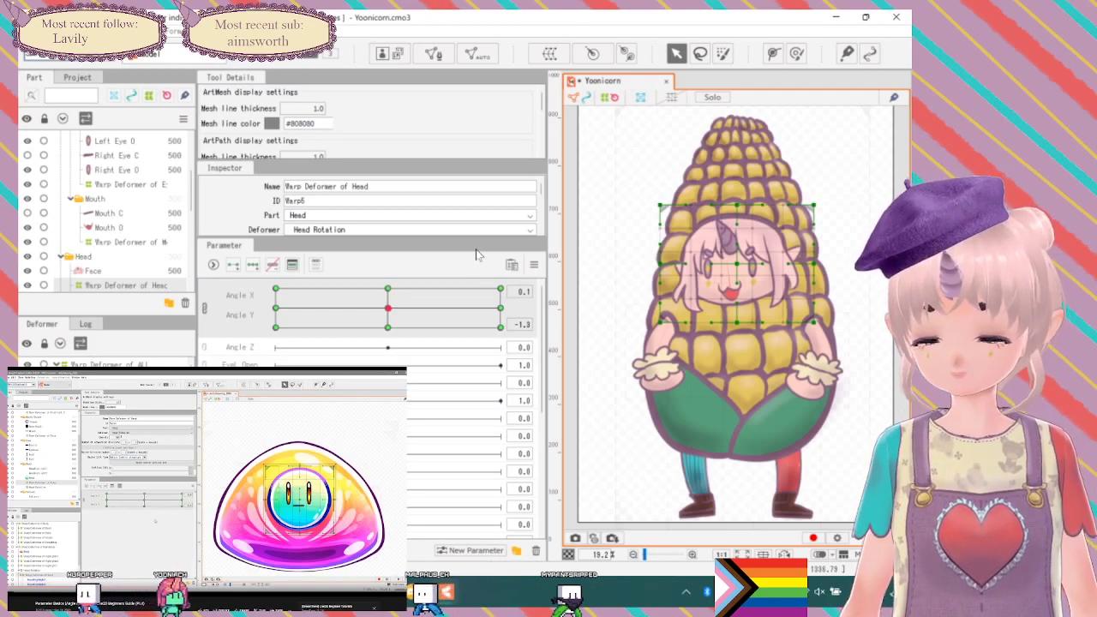
{"action": "left_click", "coordinate": [315, 264]}
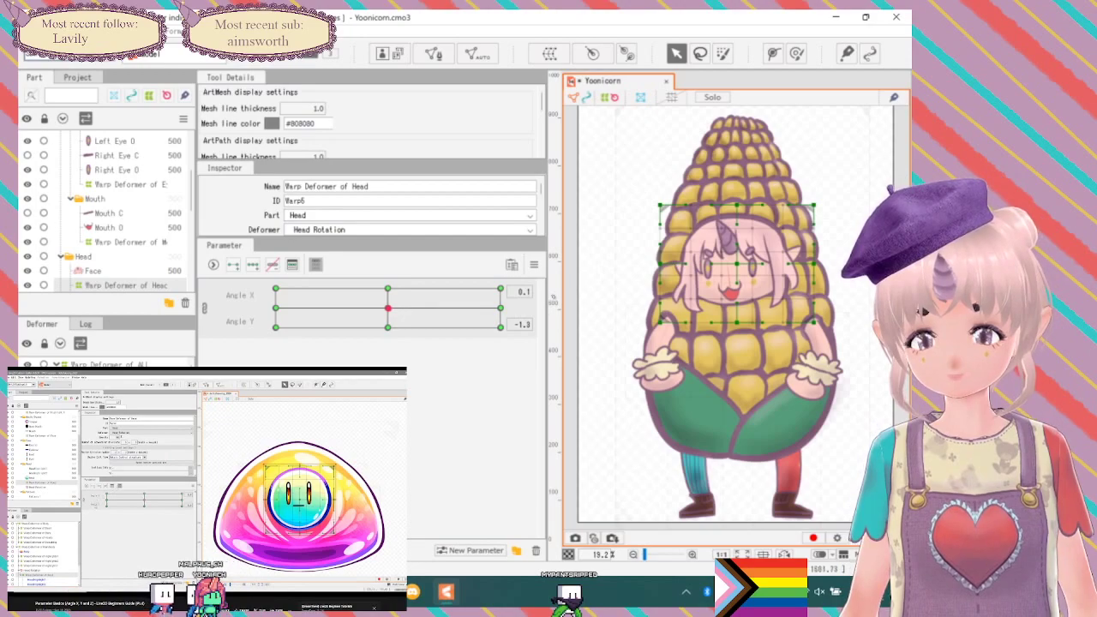
Set both Angle X and Angle Y to 0 for the head's warp deformer.
{"action": "left_click", "coordinate": [524, 293]}
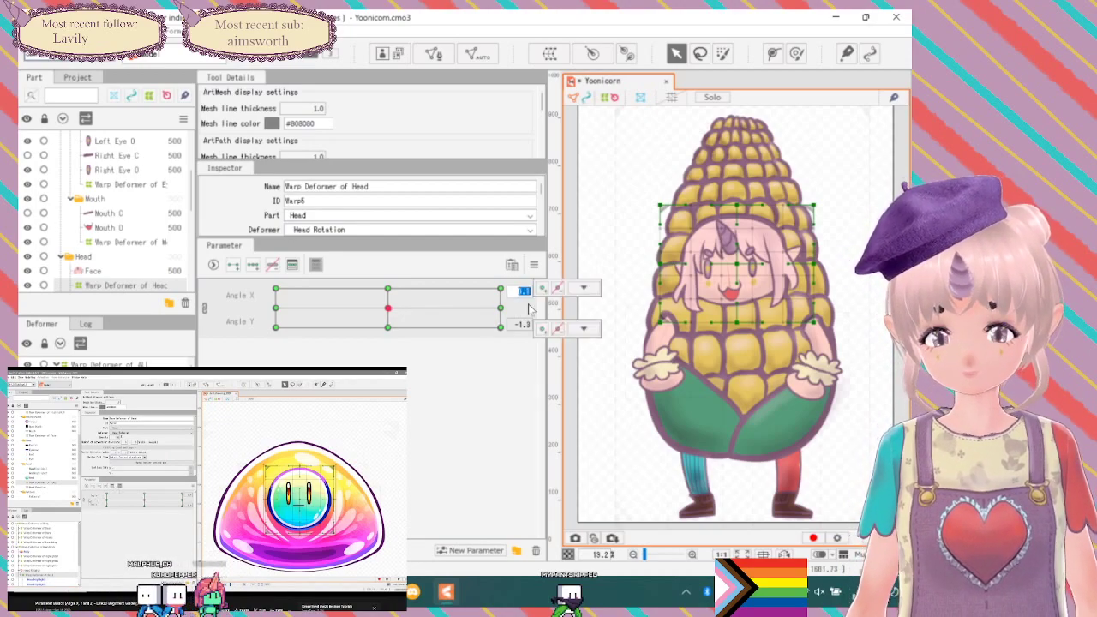
{"action": "left_click", "coordinate": [519, 324]}
{"action": "type", "text": "0"}
{"action": "key", "text": "Return"}
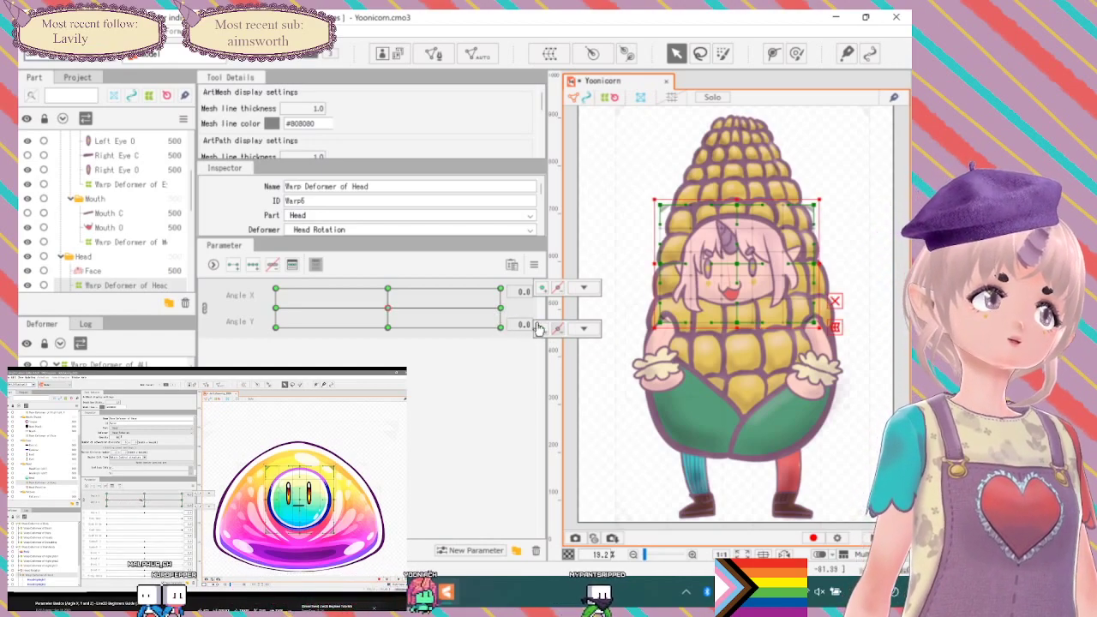
{"action": "left_click", "coordinate": [584, 328]}
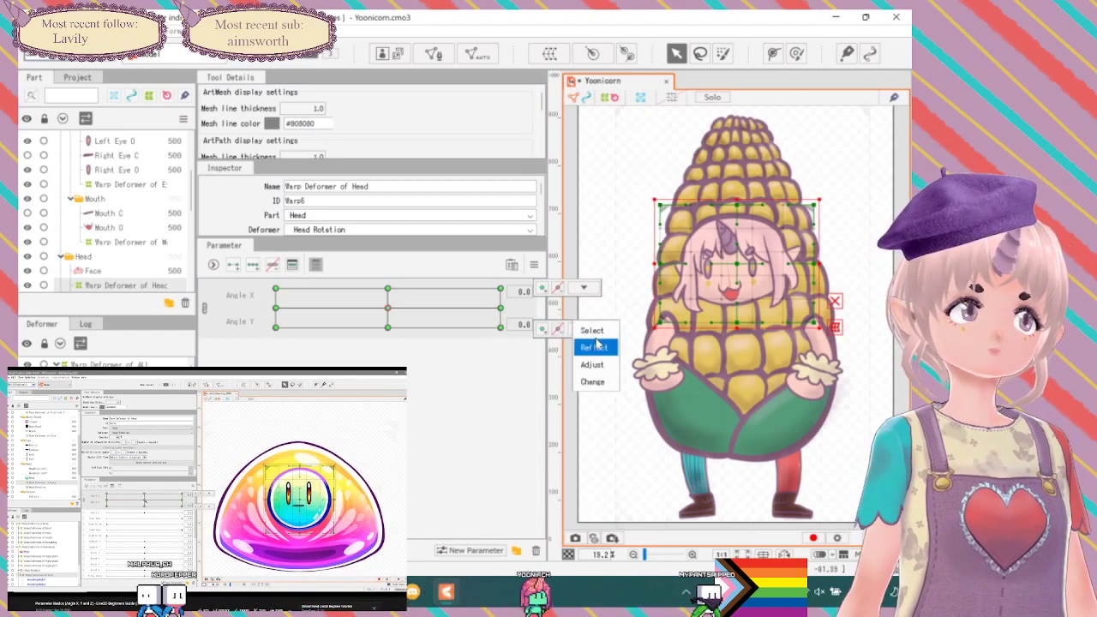
{"action": "left_click", "coordinate": [583, 288]}
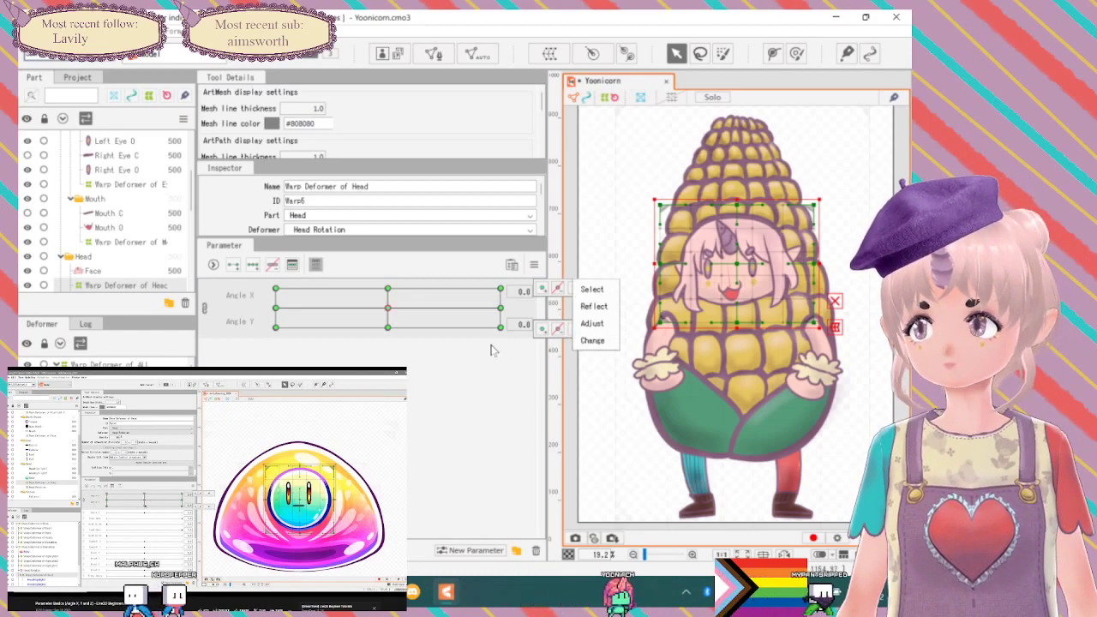
{"action": "left_click", "coordinate": [434, 413]}
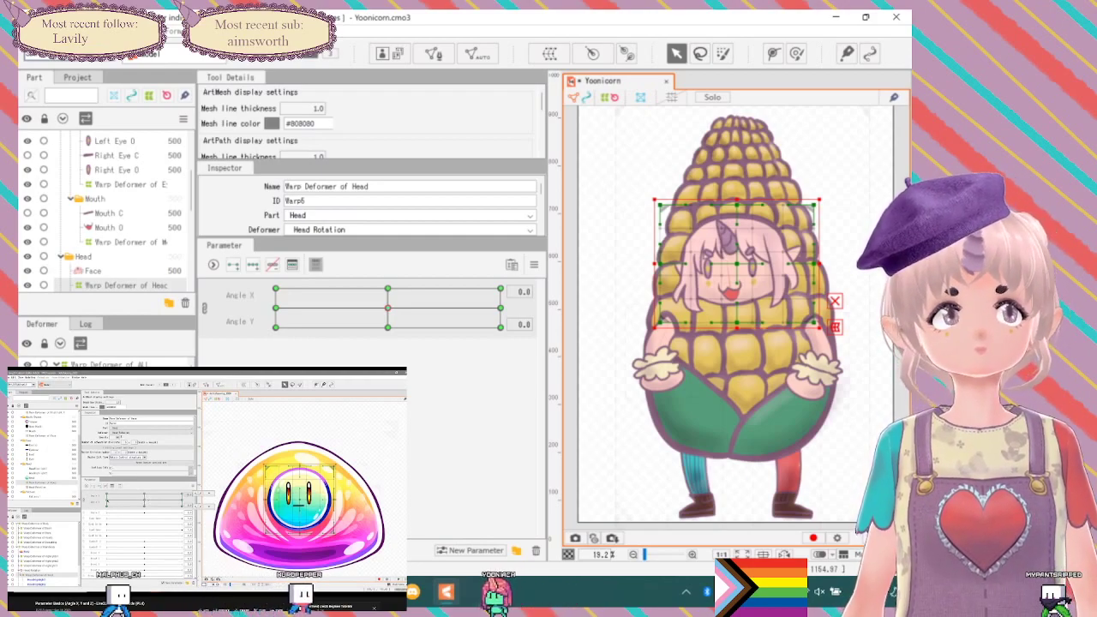
Test the head at Angle X -30 and move the combined angle control back near its centre.
{"action": "left_click_drag", "start_coordinate": [387, 308], "coordinate": [307, 309]}
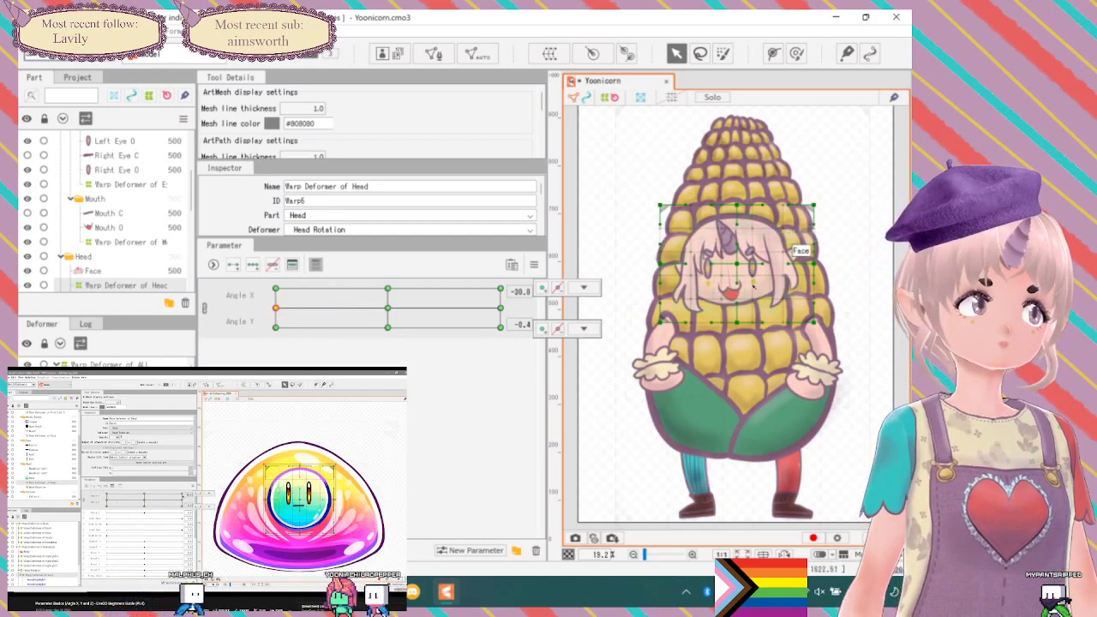
{"action": "left_click", "coordinate": [389, 310]}
{"action": "left_click_drag", "start_coordinate": [389, 310], "coordinate": [388, 307]}
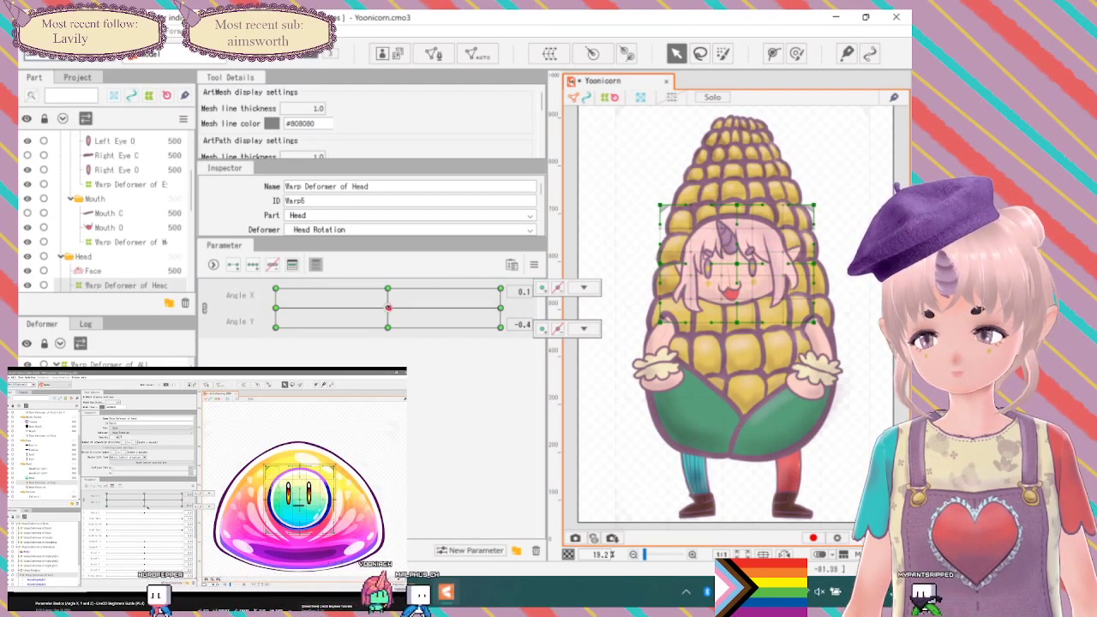
{"action": "left_click_drag", "start_coordinate": [388, 308], "coordinate": [390, 309]}
{"action": "left_click", "coordinate": [583, 328]}
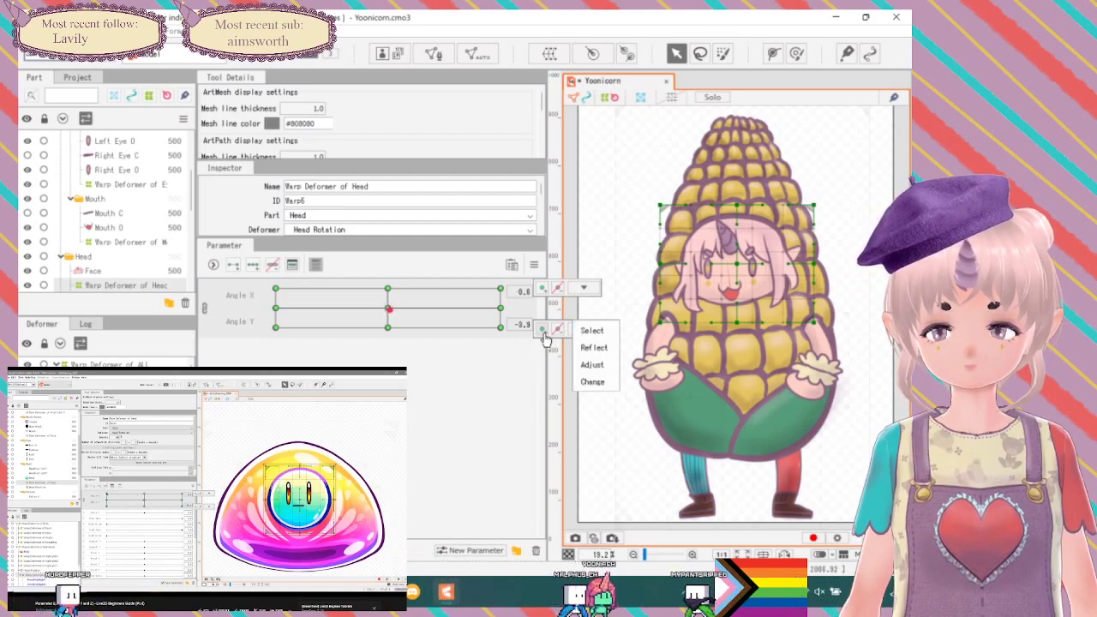
Reset Angle X and Angle Y to exactly 0 at the centre keyform.
{"action": "left_click", "coordinate": [523, 291]}
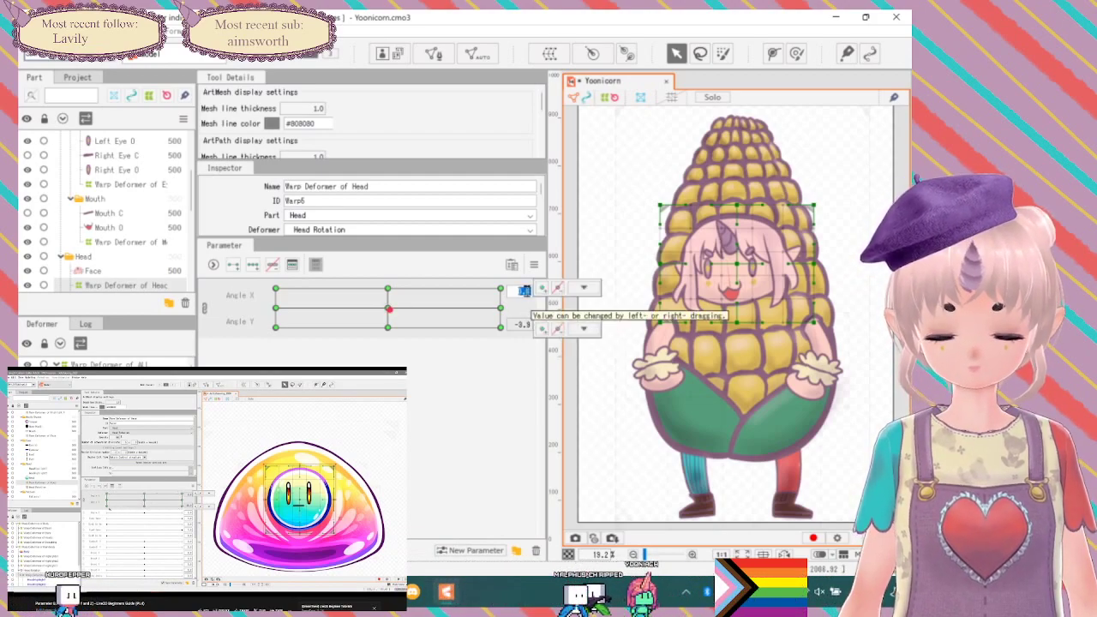
{"action": "scroll", "coordinate": [568, 315], "scroll_direction": "up", "scroll_amount": 2}
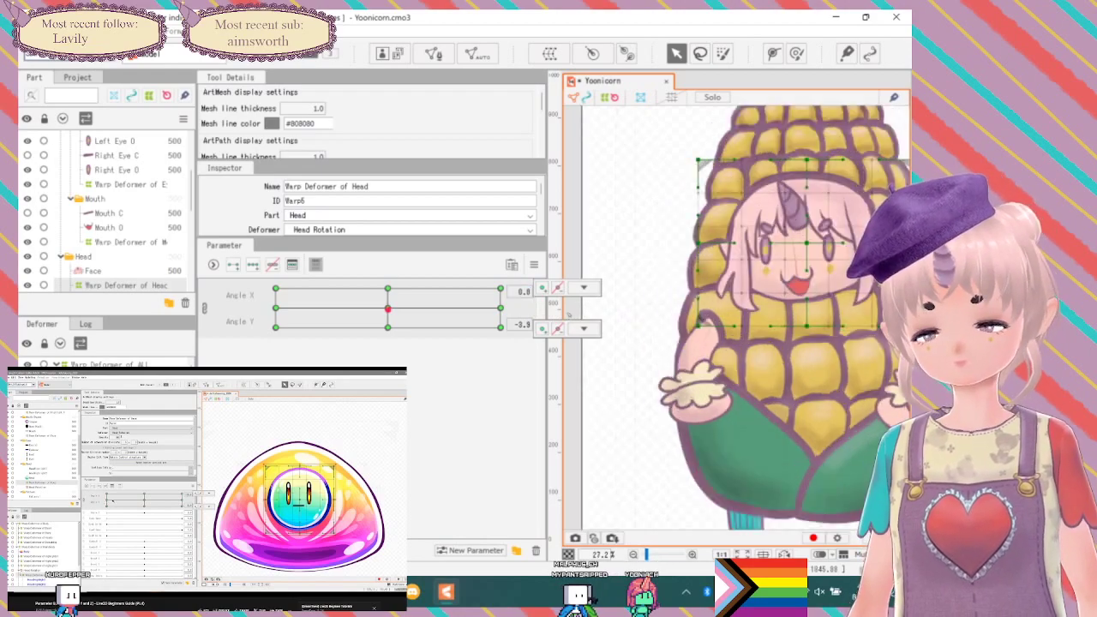
{"action": "scroll", "coordinate": [568, 316], "scroll_direction": "up", "scroll_amount": 2}
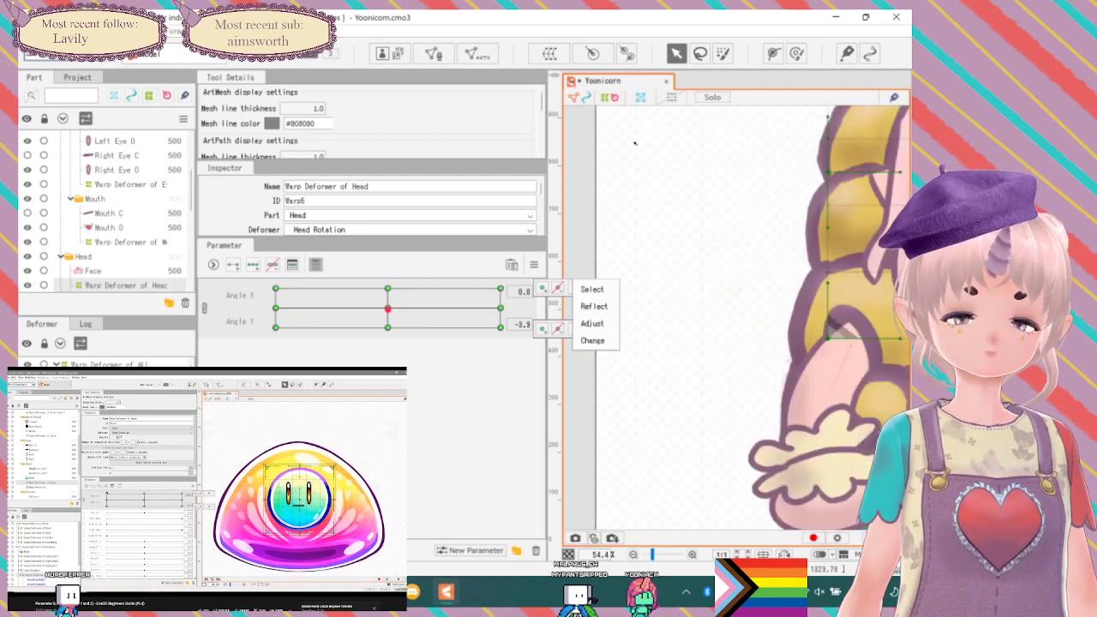
{"action": "scroll", "coordinate": [817, 320], "scroll_direction": "down", "scroll_amount": 3}
{"action": "scroll", "coordinate": [770, 280], "scroll_direction": "up", "scroll_amount": 2}
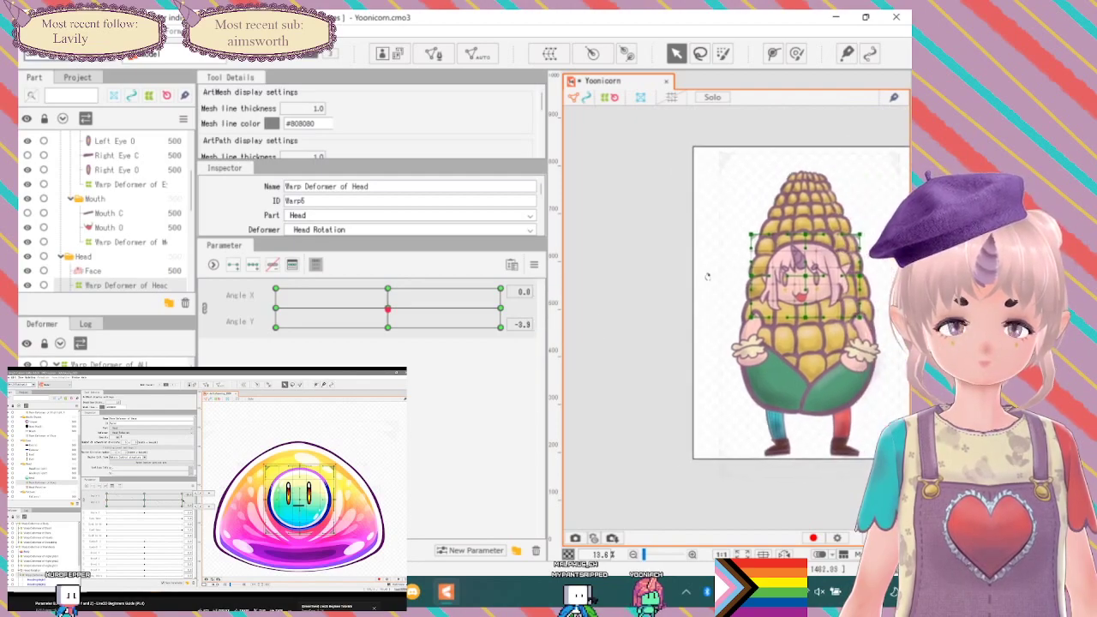
{"action": "scroll", "coordinate": [704, 272], "scroll_direction": "up", "scroll_amount": 2}
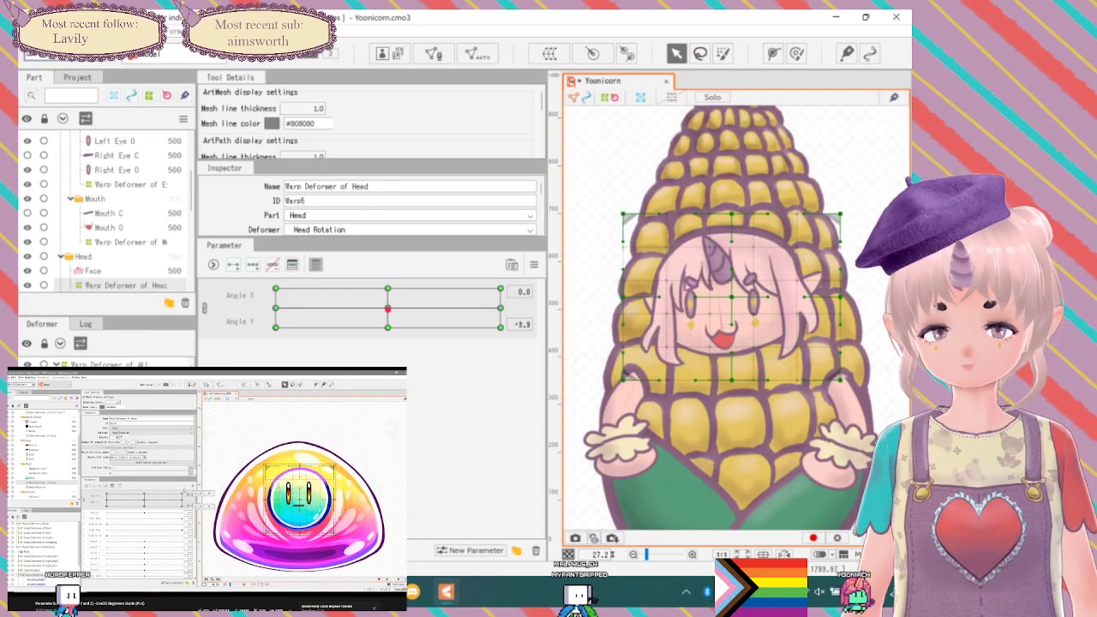
{"action": "left_click", "coordinate": [519, 324]}
{"action": "type", "text": "0"}
{"action": "key", "text": "Return"}
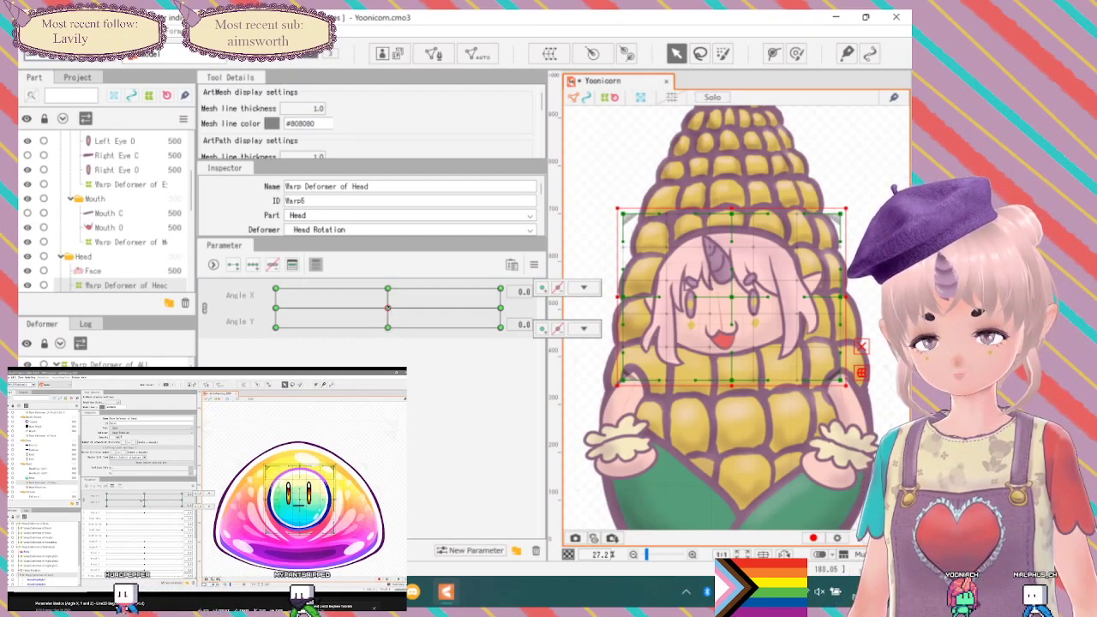
Shift the head's warp deformer slightly left at Angle X -30 and slightly right at Angle X 30, with Angle Y at 0.
{"action": "left_click", "coordinate": [500, 288]}
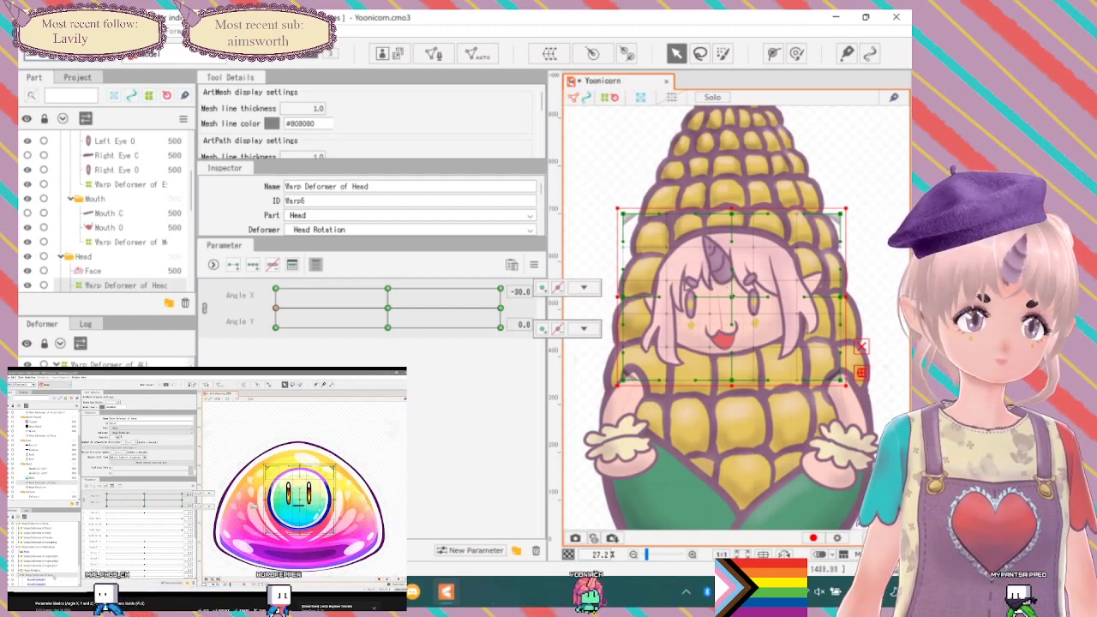
{"action": "left_click", "coordinate": [583, 328]}
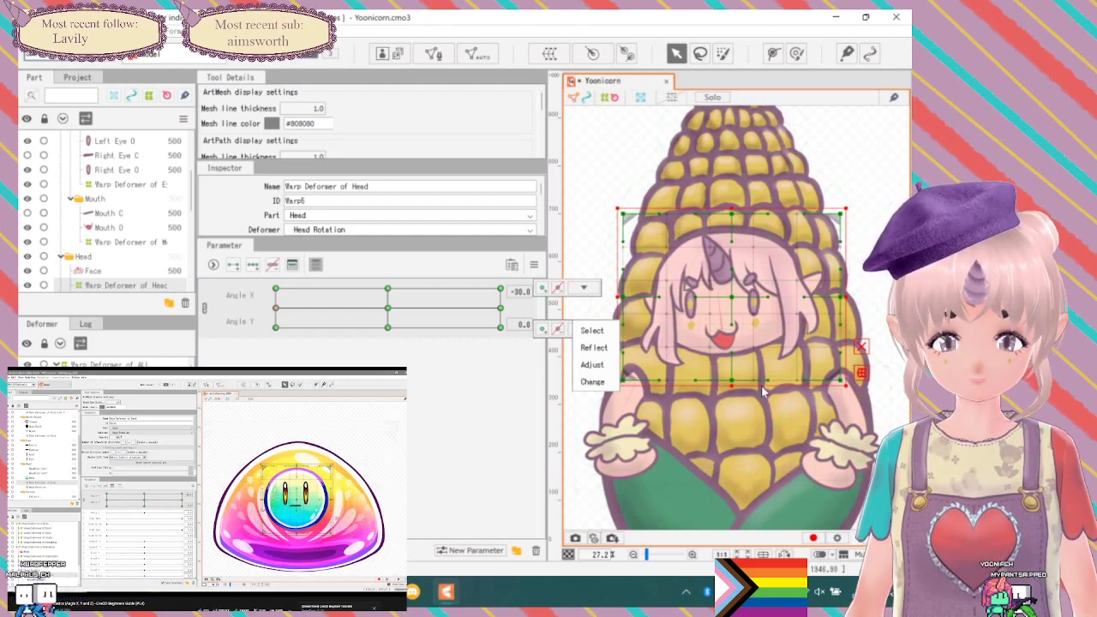
{"action": "key", "text": "Escape"}
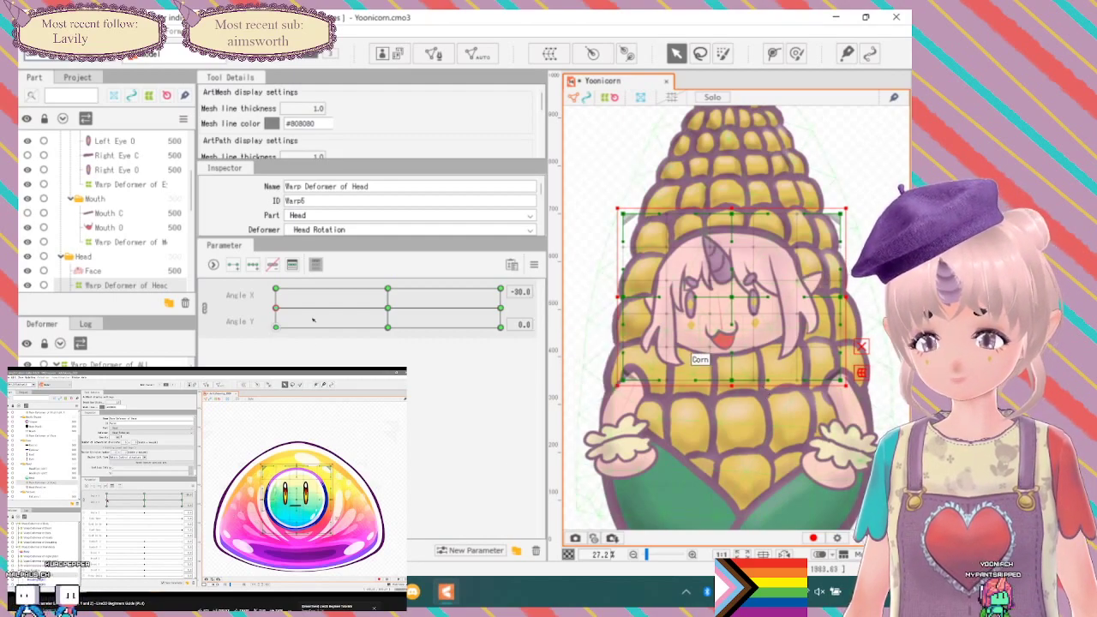
{"action": "mouse_move", "coordinate": [312, 354]}
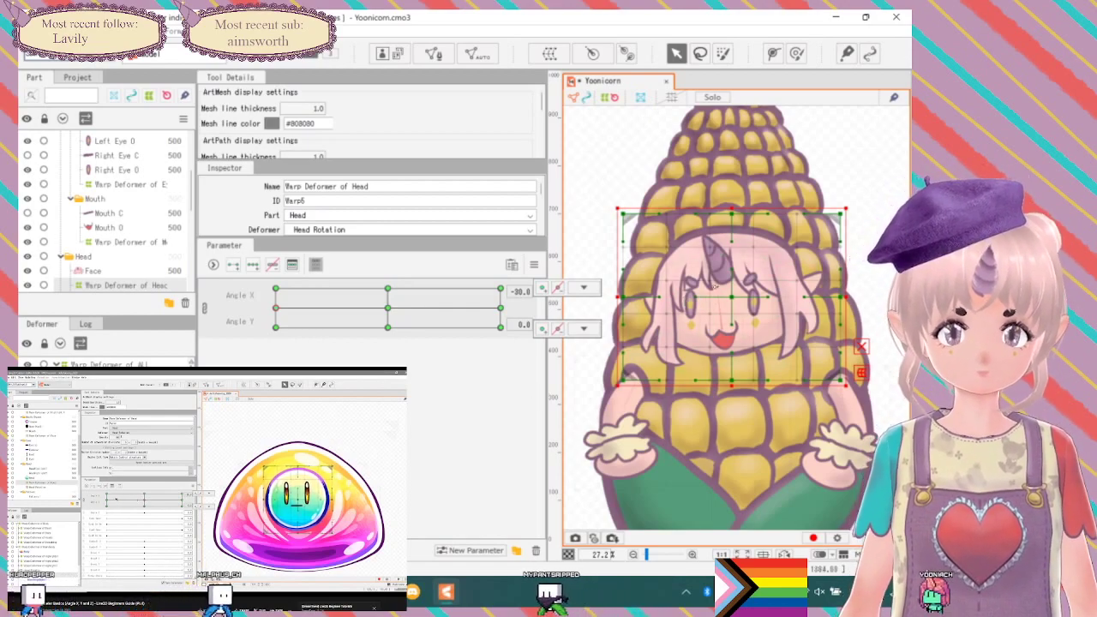
{"action": "left_click", "coordinate": [584, 328]}
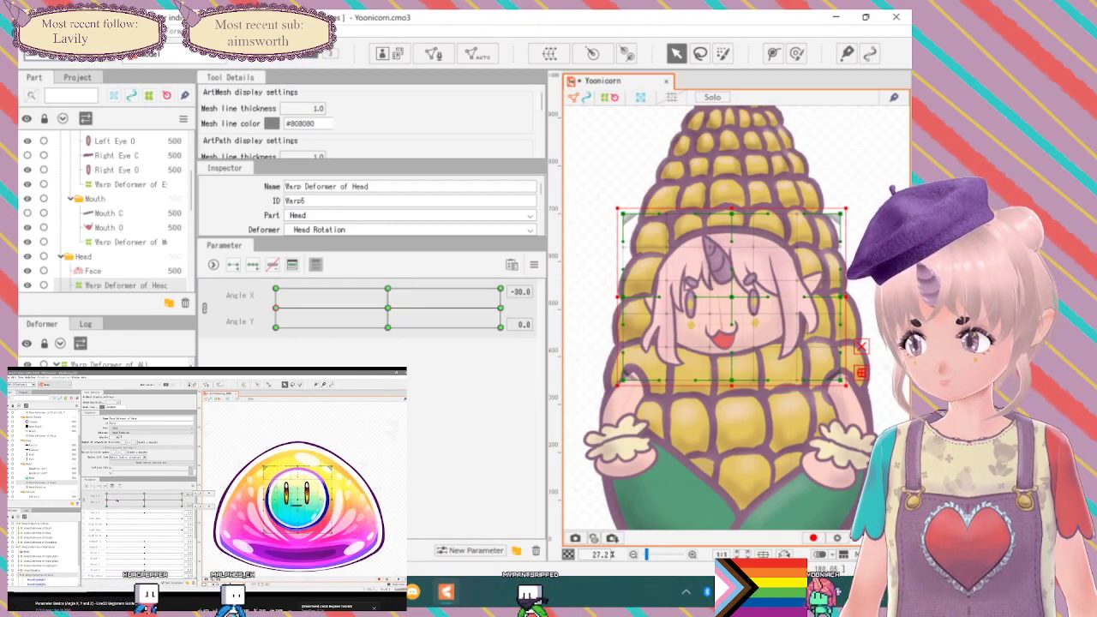
{"action": "key", "text": "Left"}
{"action": "key", "text": "Left"}
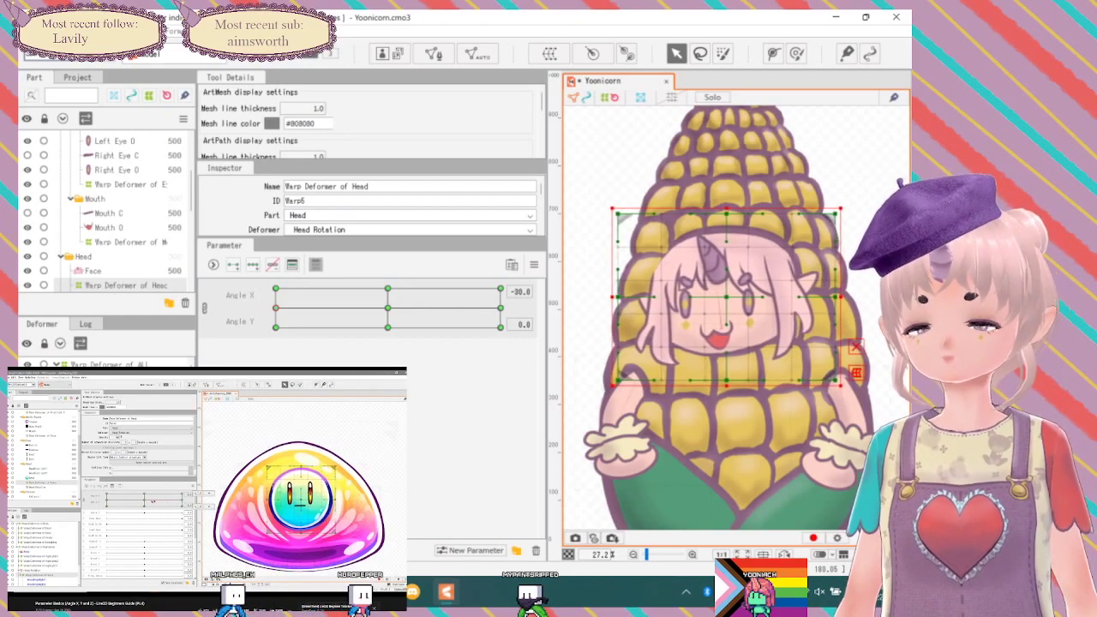
{"action": "left_click", "coordinate": [502, 308]}
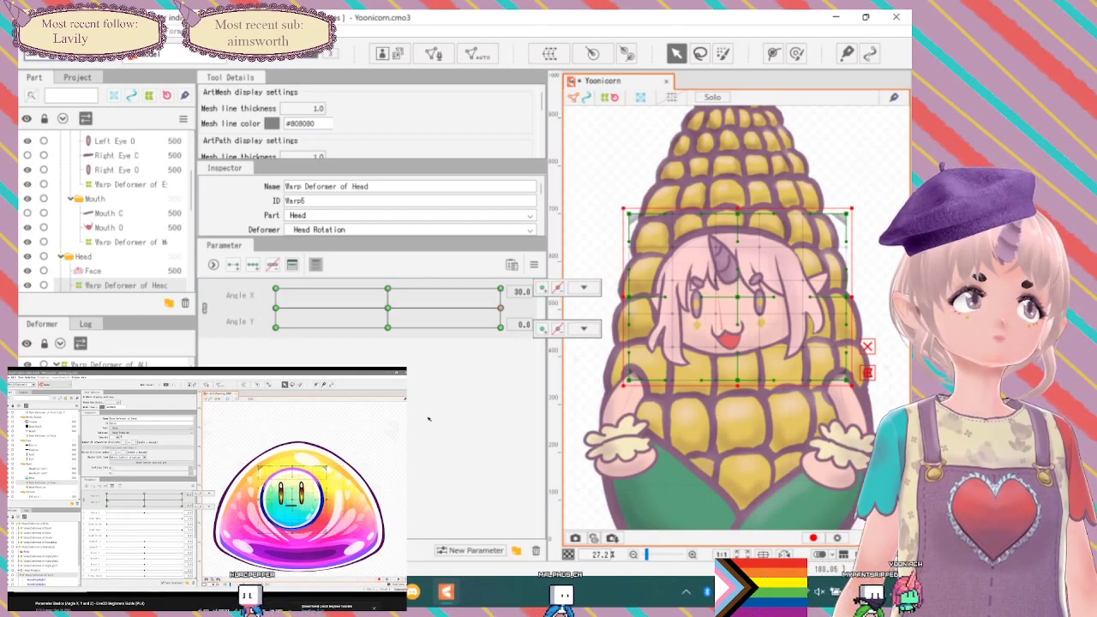
Shift the head's warp deformer slightly up at Angle Y 30 and slightly down at Angle Y -30, with Angle X at 0.
{"action": "left_click_drag", "start_coordinate": [434, 312], "coordinate": [387, 290]}
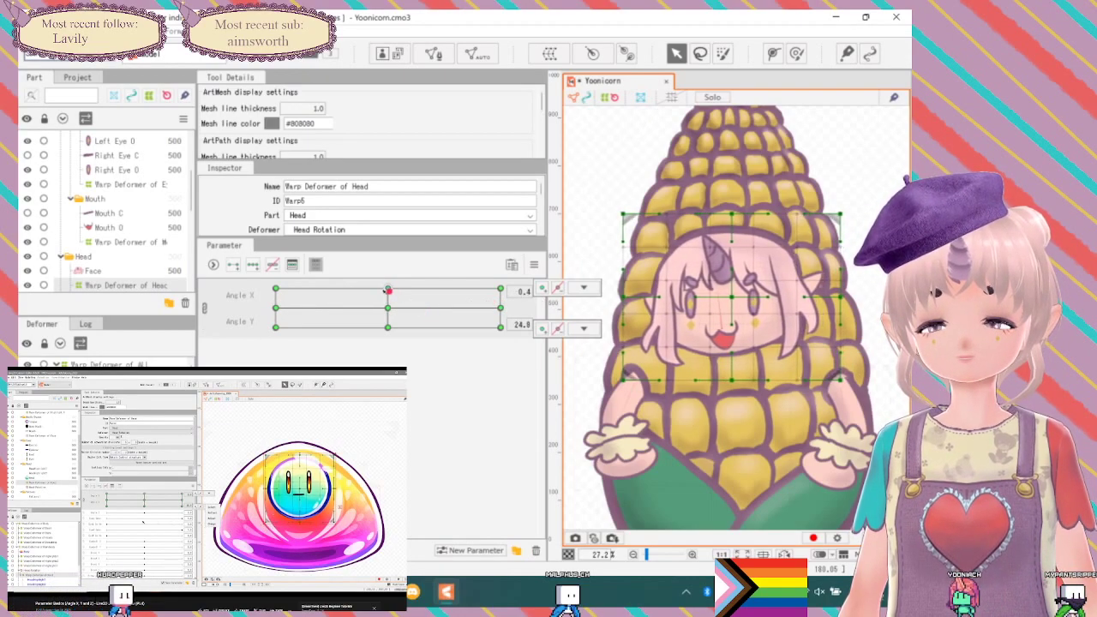
{"action": "left_click", "coordinate": [583, 287]}
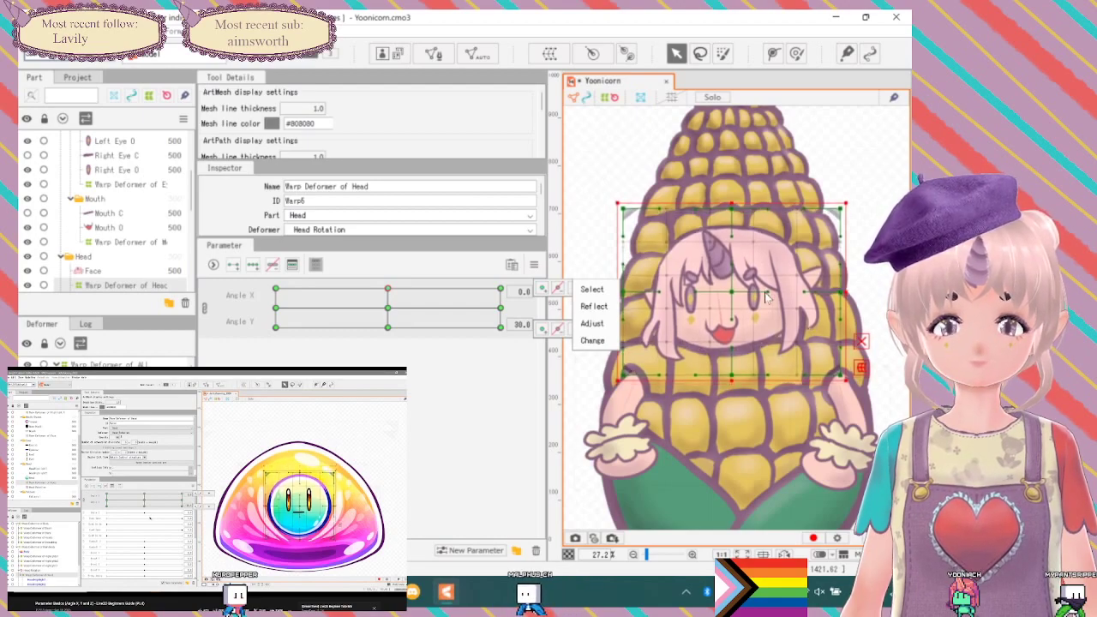
{"action": "left_click", "coordinate": [390, 293]}
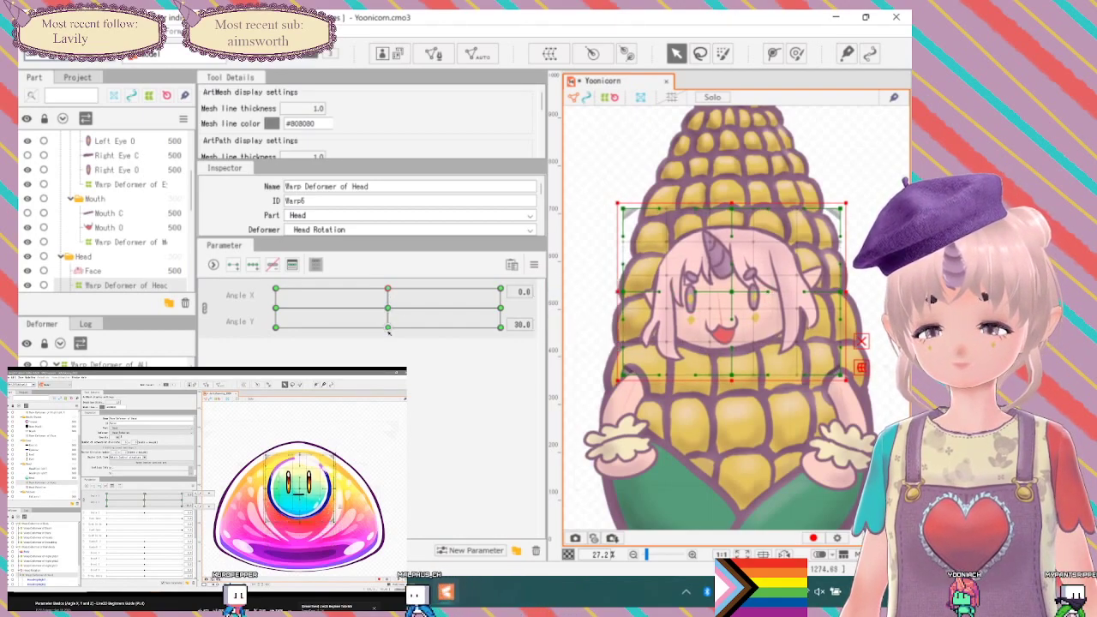
{"action": "left_click", "coordinate": [388, 327]}
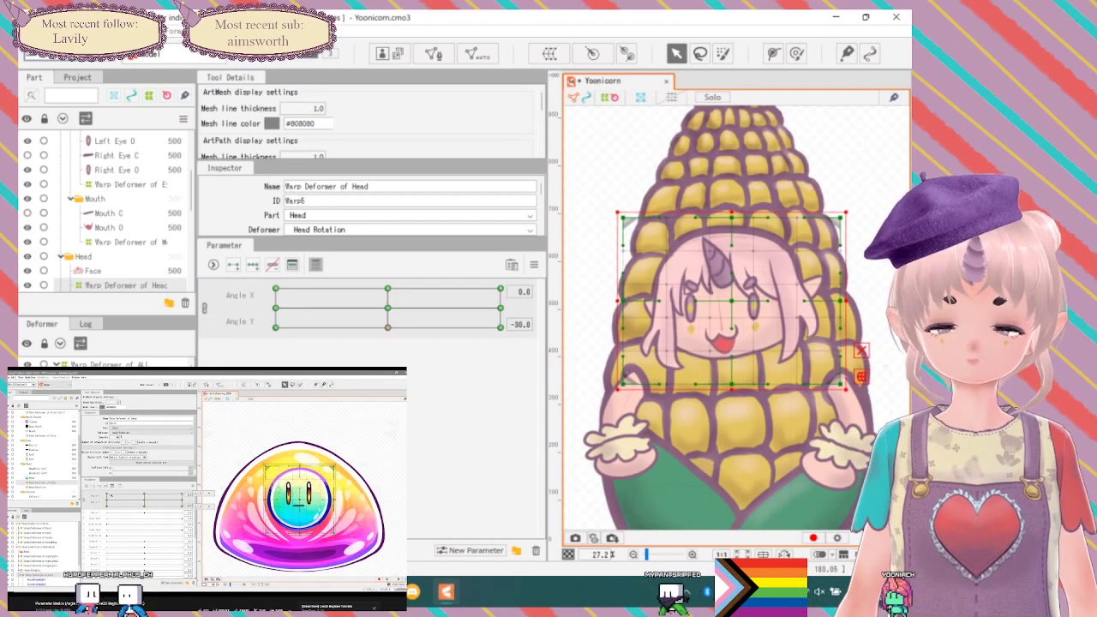
Synthesize all four corner keyforms of the head's warp deformer from Angle X and Angle Y, with both angles back at 0.
{"action": "mouse_move", "coordinate": [386, 326]}
{"action": "left_mouse_down"}
{"action": "mouse_move", "coordinate": [289, 289]}
{"action": "mouse_move", "coordinate": [480, 310]}
{"action": "mouse_move", "coordinate": [373, 200]}
{"action": "mouse_move", "coordinate": [571, 289]}
{"action": "mouse_move", "coordinate": [382, 343]}
{"action": "mouse_move", "coordinate": [504, 292]}
{"action": "mouse_move", "coordinate": [391, 291]}
{"action": "mouse_move", "coordinate": [404, 317]}
{"action": "mouse_move", "coordinate": [289, 348]}
{"action": "mouse_move", "coordinate": [290, 308]}
{"action": "mouse_move", "coordinate": [311, 326]}
{"action": "mouse_move", "coordinate": [387, 308]}
{"action": "left_mouse_up"}
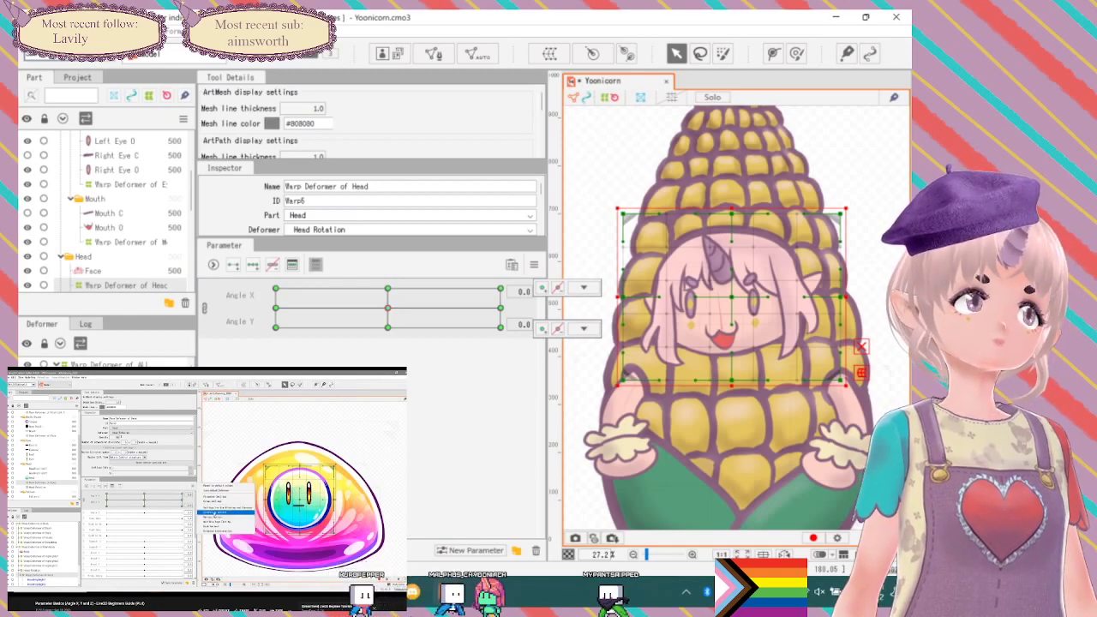
{"action": "left_click", "coordinate": [533, 264]}
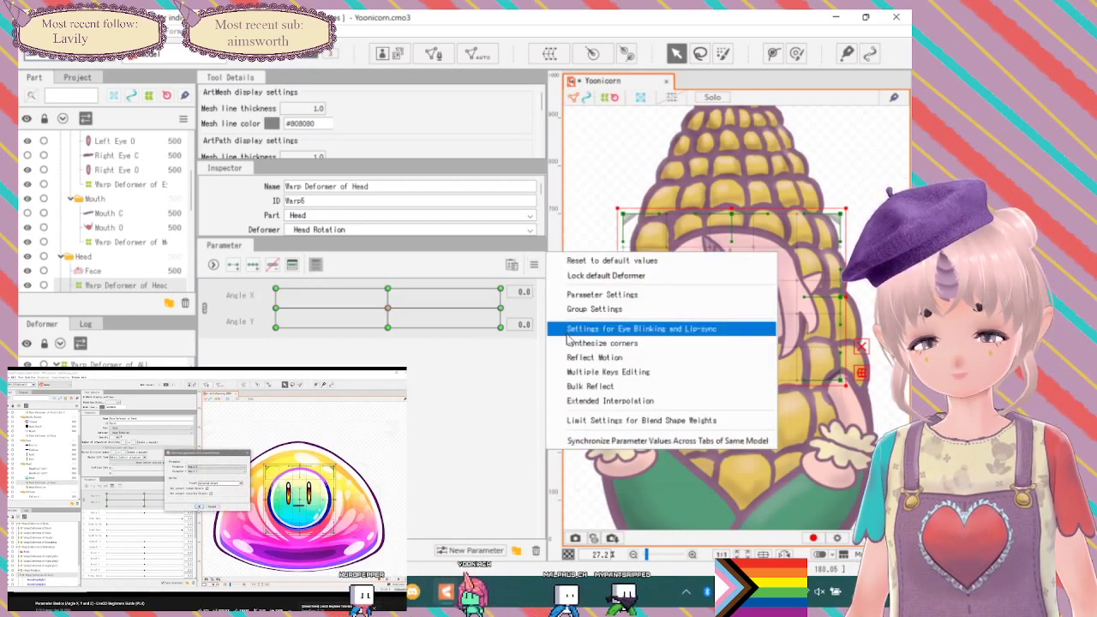
{"action": "left_click", "coordinate": [599, 343]}
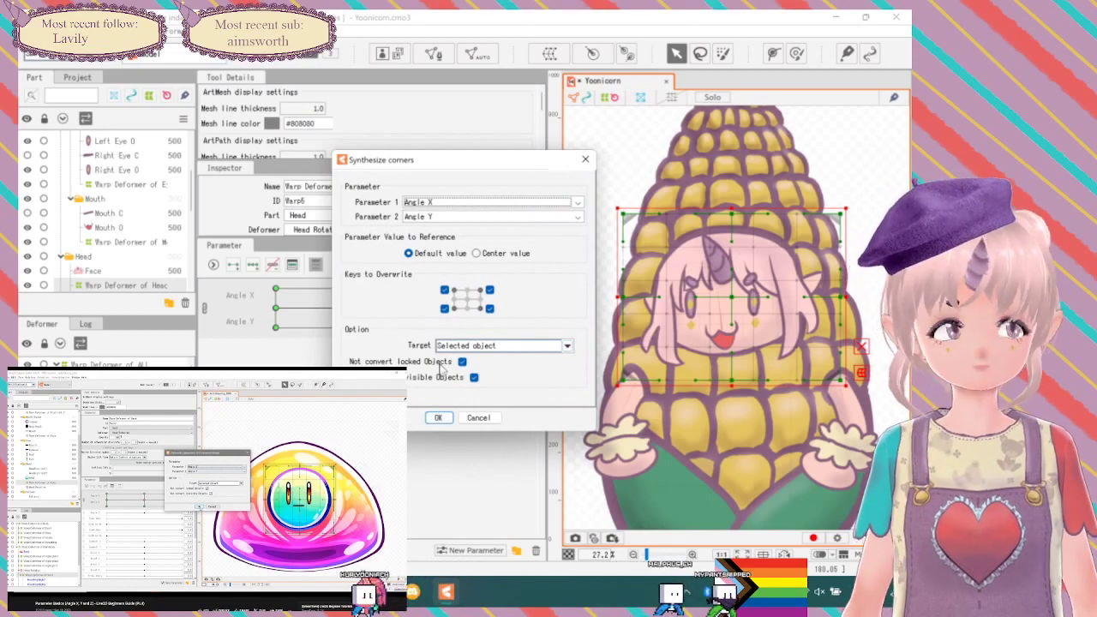
{"action": "left_click", "coordinate": [433, 417]}
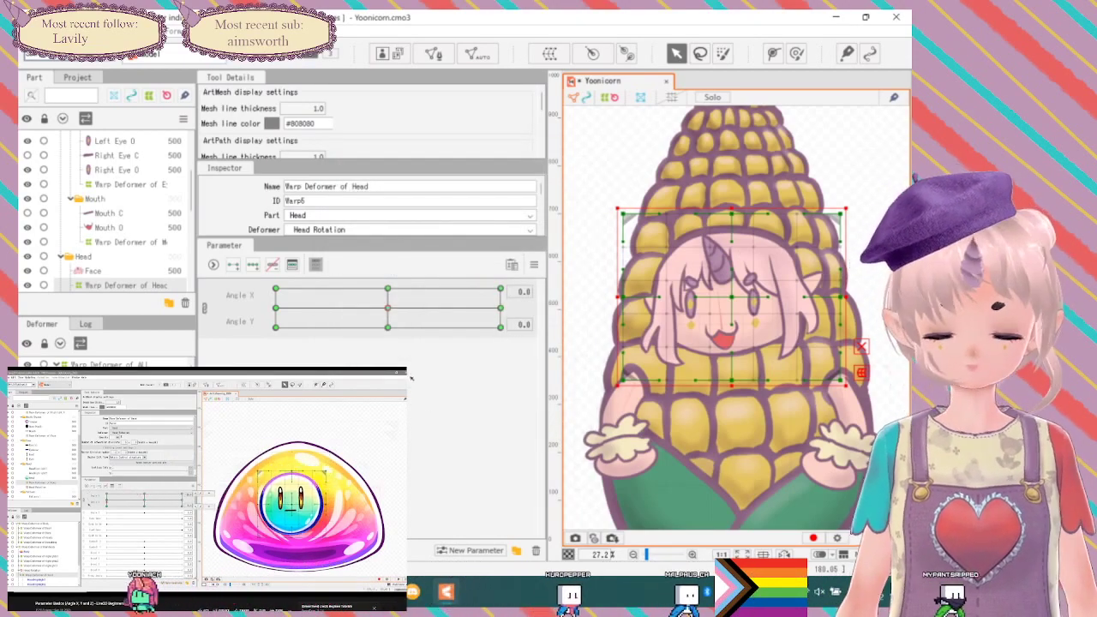
{"action": "mouse_move", "coordinate": [388, 309]}
{"action": "left_mouse_down"}
{"action": "mouse_move", "coordinate": [501, 327]}
{"action": "mouse_move", "coordinate": [468, 214]}
{"action": "mouse_move", "coordinate": [166, 346]}
{"action": "mouse_move", "coordinate": [506, 314]}
{"action": "mouse_move", "coordinate": [244, 281]}
{"action": "mouse_move", "coordinate": [592, 234]}
{"action": "mouse_move", "coordinate": [416, 404]}
{"action": "mouse_move", "coordinate": [276, 327]}
{"action": "mouse_move", "coordinate": [276, 317]}
{"action": "mouse_move", "coordinate": [454, 350]}
{"action": "mouse_move", "coordinate": [426, 270]}
{"action": "mouse_move", "coordinate": [512, 239]}
{"action": "mouse_move", "coordinate": [414, 299]}
{"action": "mouse_move", "coordinate": [493, 300]}
{"action": "mouse_move", "coordinate": [342, 297]}
{"action": "mouse_move", "coordinate": [387, 307]}
{"action": "left_mouse_up"}
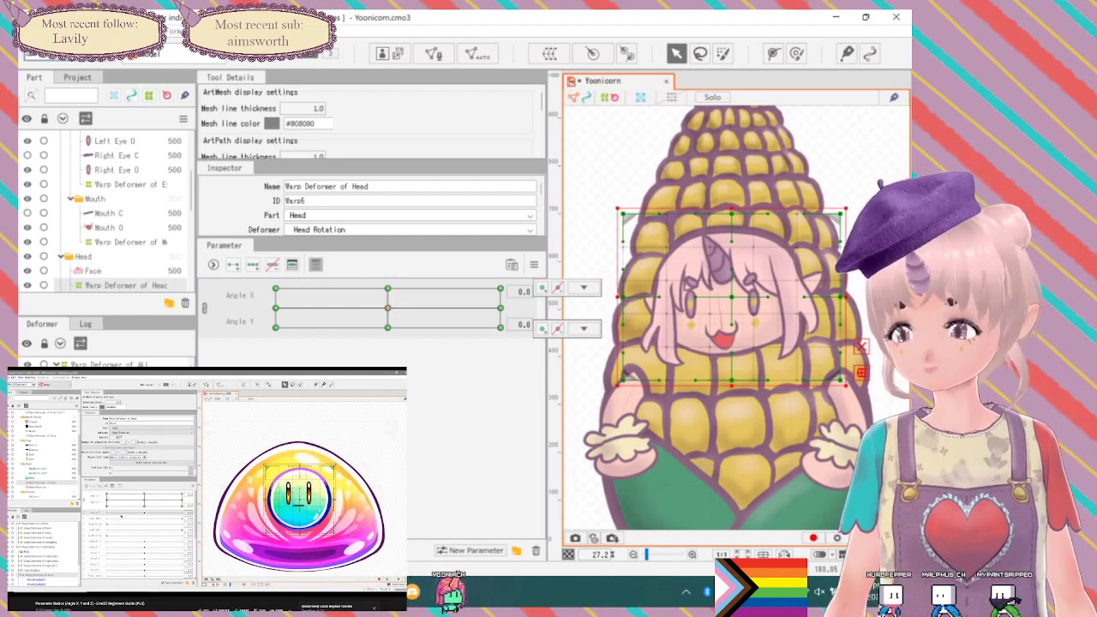
Show all parameters and try to tilt the Head Rotation deformer clockwise with Angle Z at 30.
{"action": "left_click", "coordinate": [316, 264]}
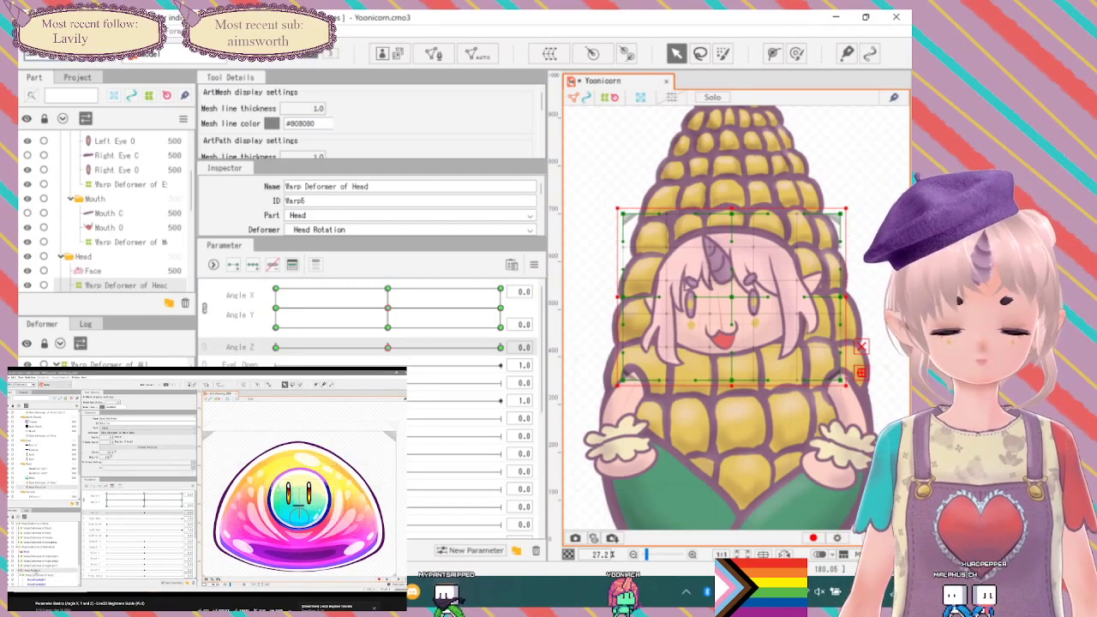
{"action": "left_click", "coordinate": [111, 291]}
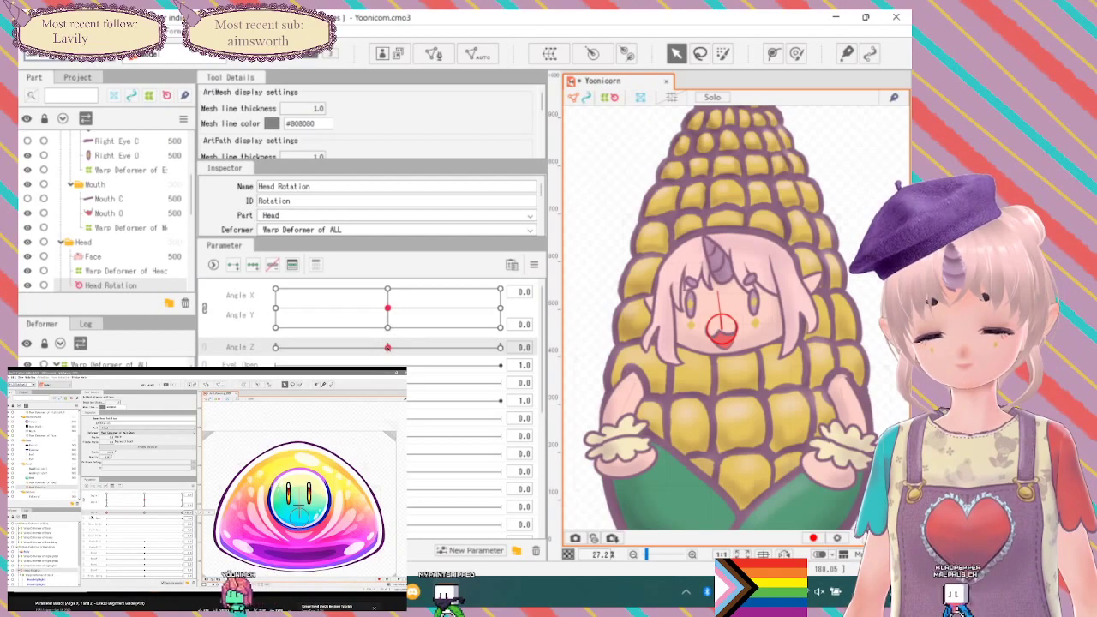
{"action": "left_click_drag", "start_coordinate": [387, 347], "coordinate": [261, 346]}
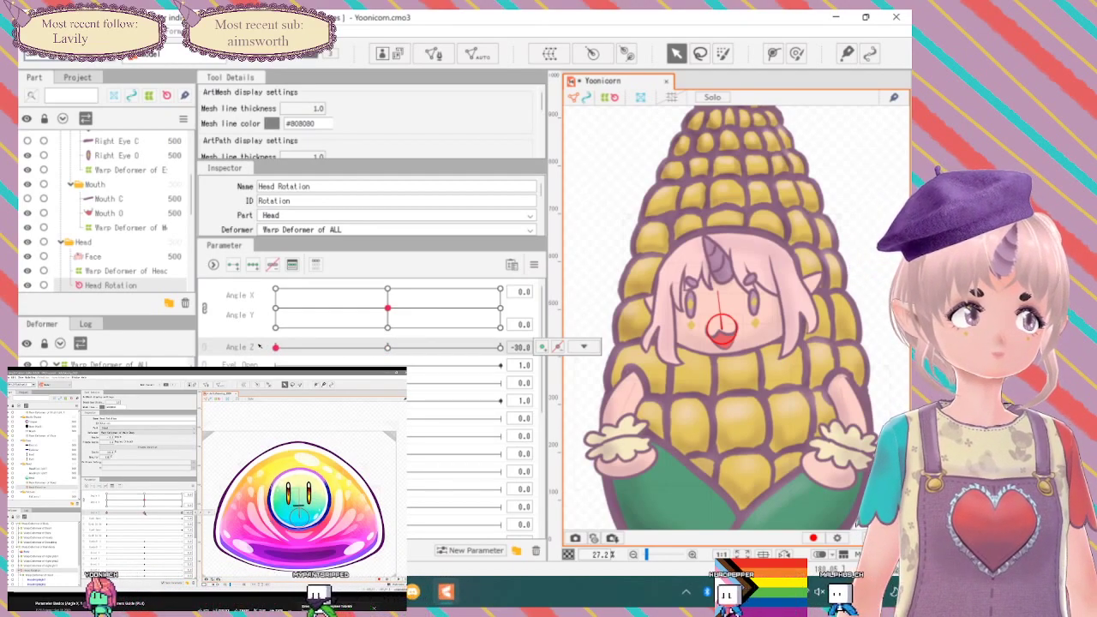
{"action": "left_click", "coordinate": [501, 347]}
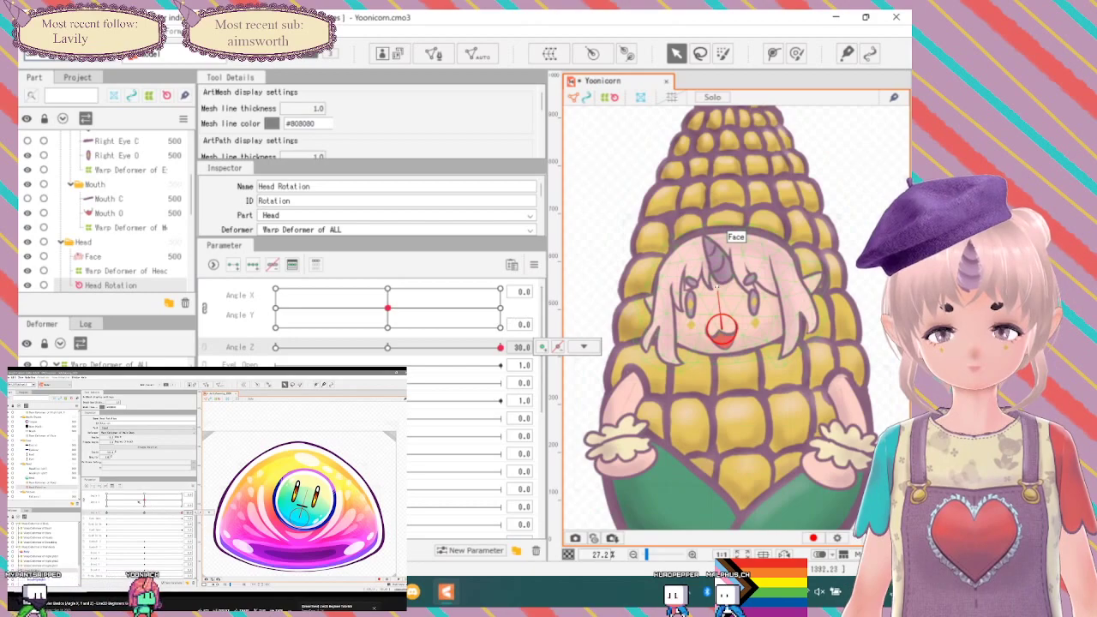
{"action": "left_click_drag", "start_coordinate": [728, 233], "coordinate": [759, 231]}
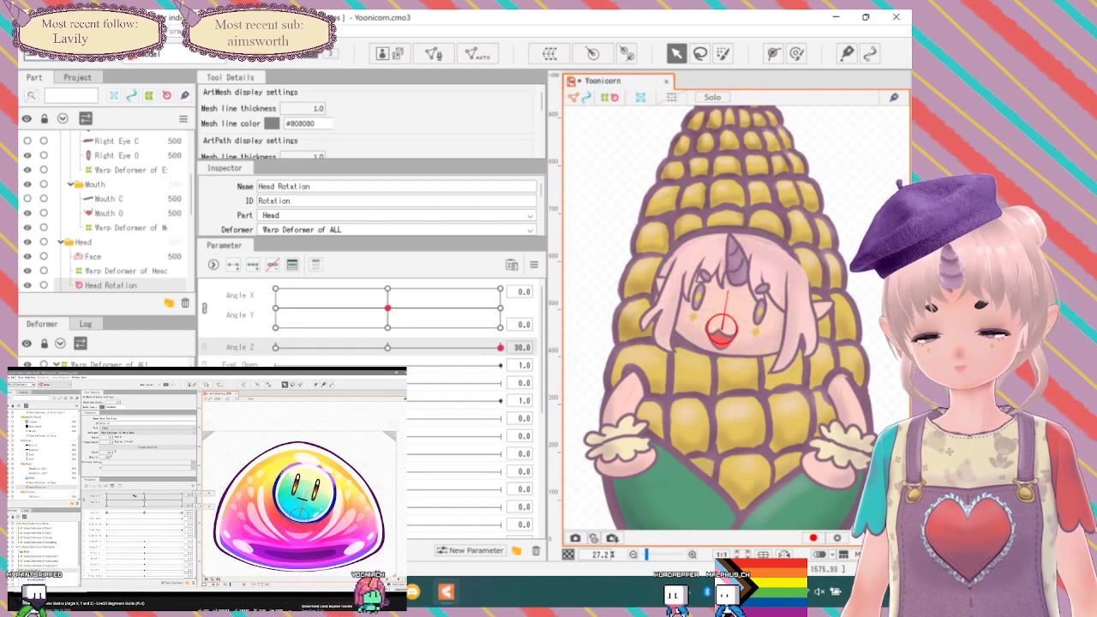
Compare the head's tilt with Angle Z at -30, 0 and 30, and undo the head rotation.
{"action": "left_click", "coordinate": [275, 347]}
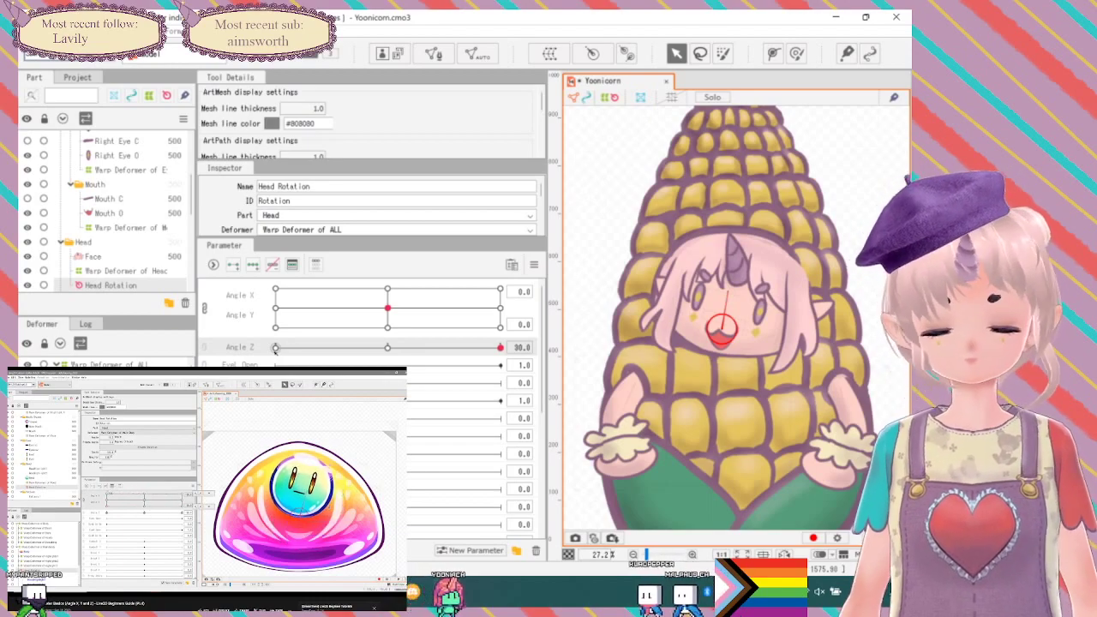
{"action": "left_click_drag", "start_coordinate": [275, 350], "coordinate": [269, 350]}
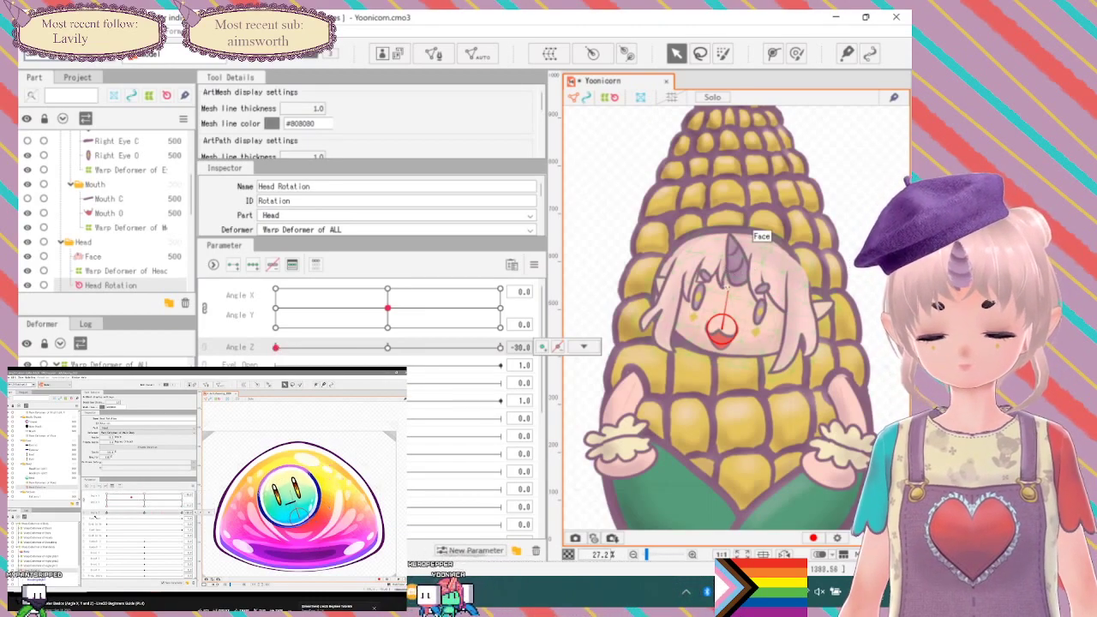
{"action": "left_click", "coordinate": [499, 347]}
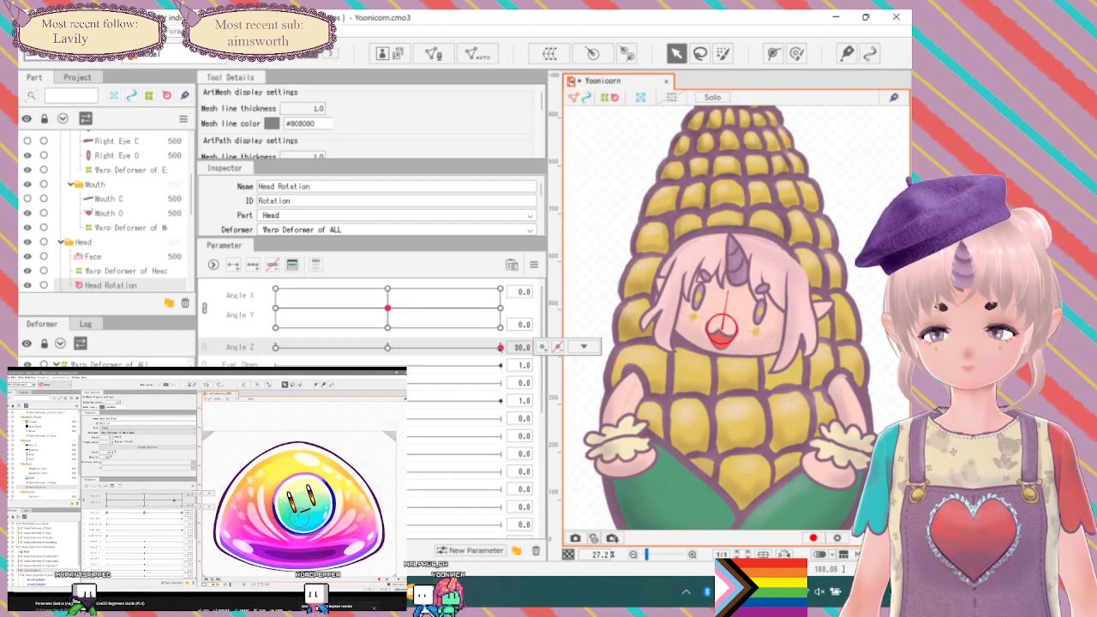
{"action": "left_click", "coordinate": [387, 347]}
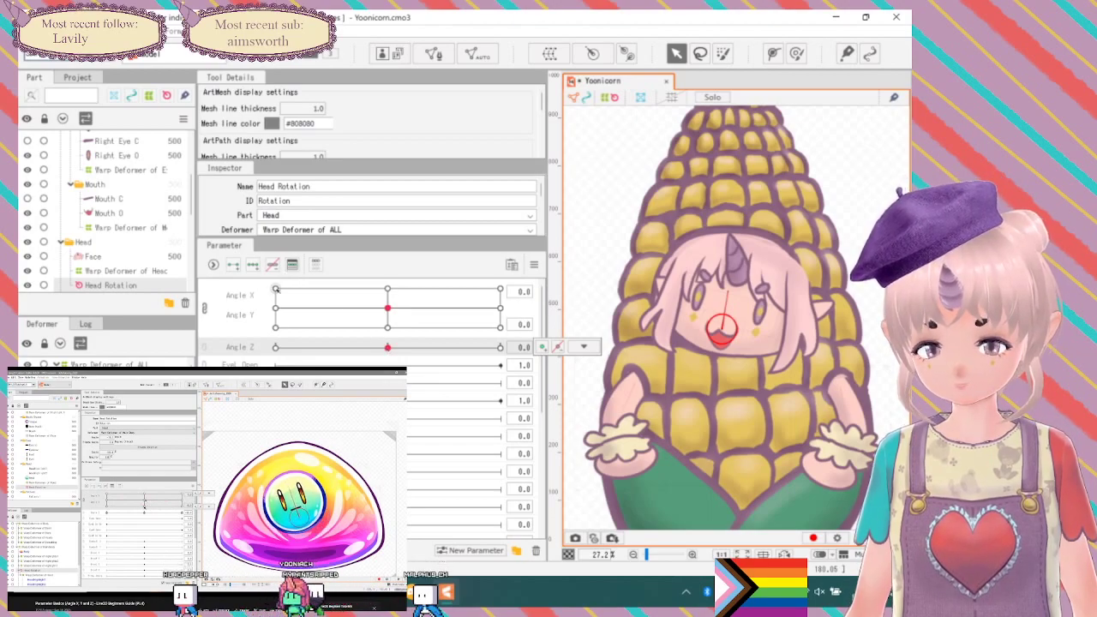
{"action": "left_click", "coordinate": [277, 347]}
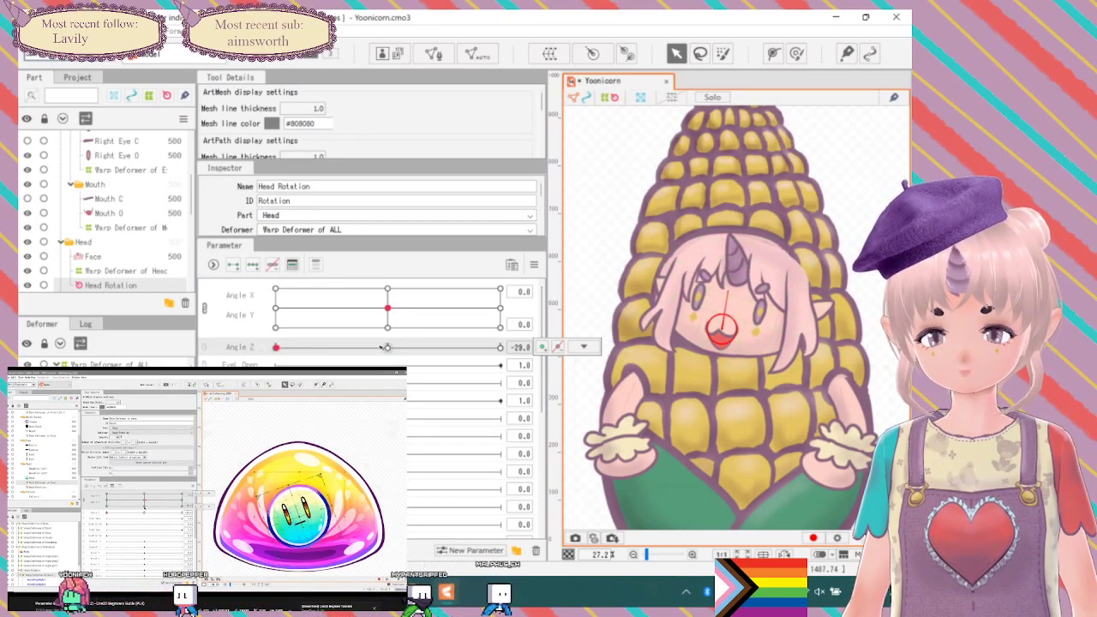
{"action": "left_click", "coordinate": [500, 347]}
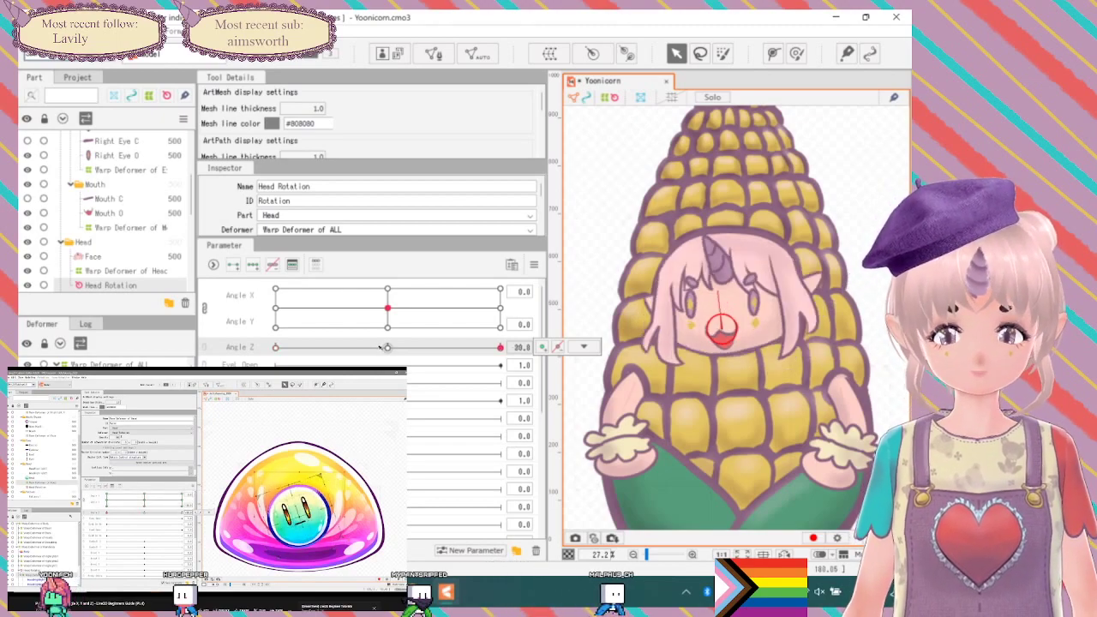
Try to tilt the Head Rotation deformer clockwise at Angle Z 30 and counter-clockwise at Angle Z -30.
{"action": "left_click", "coordinate": [584, 346]}
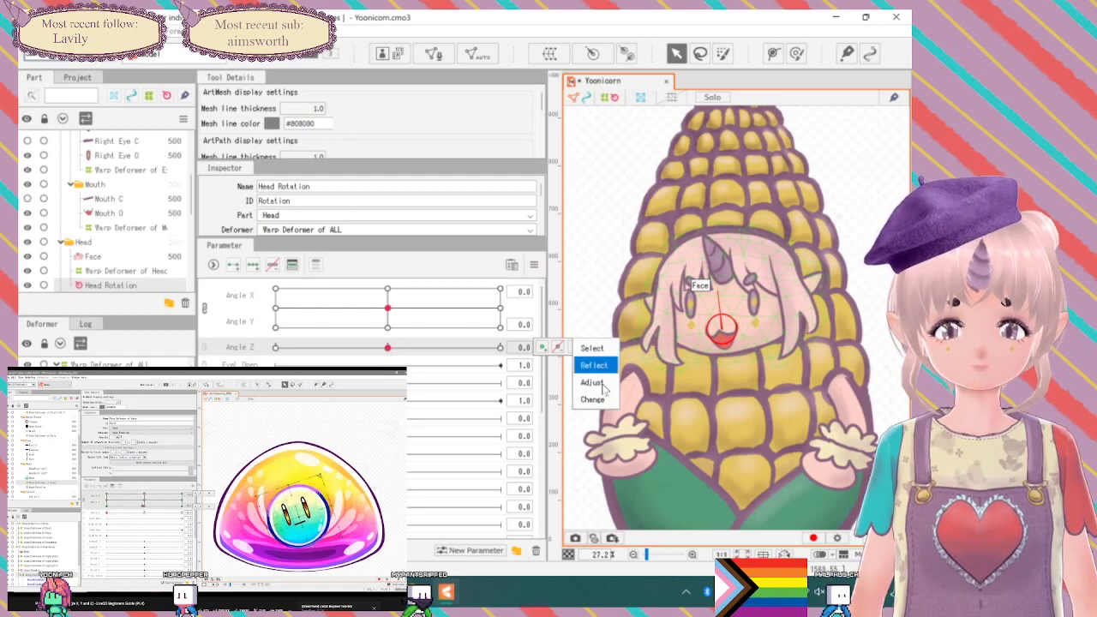
{"action": "left_click", "coordinate": [716, 239]}
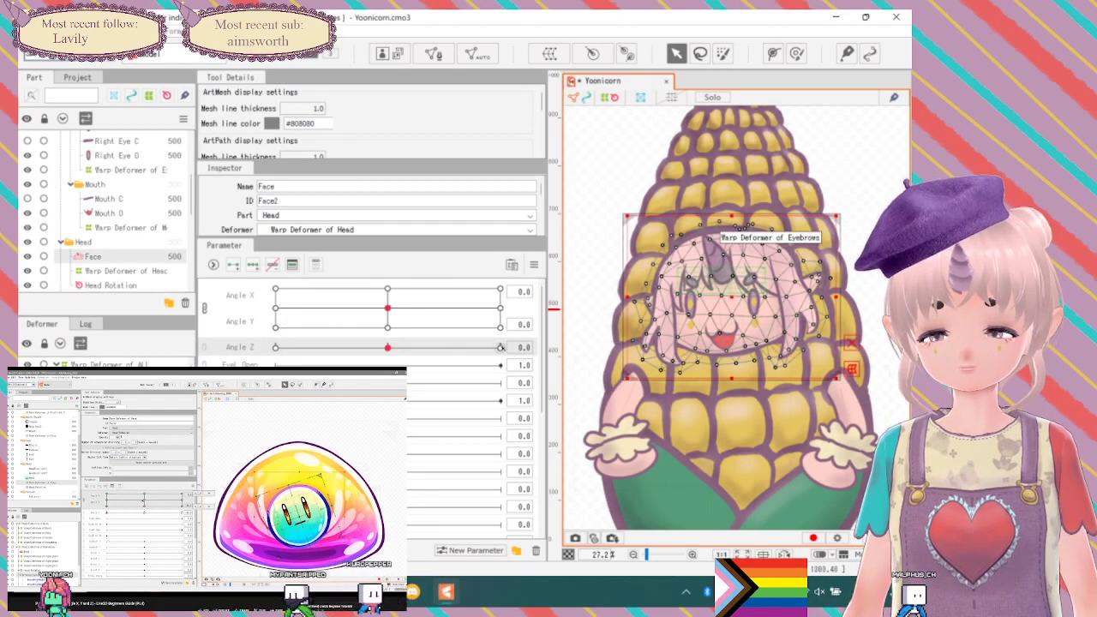
{"action": "left_click", "coordinate": [501, 347]}
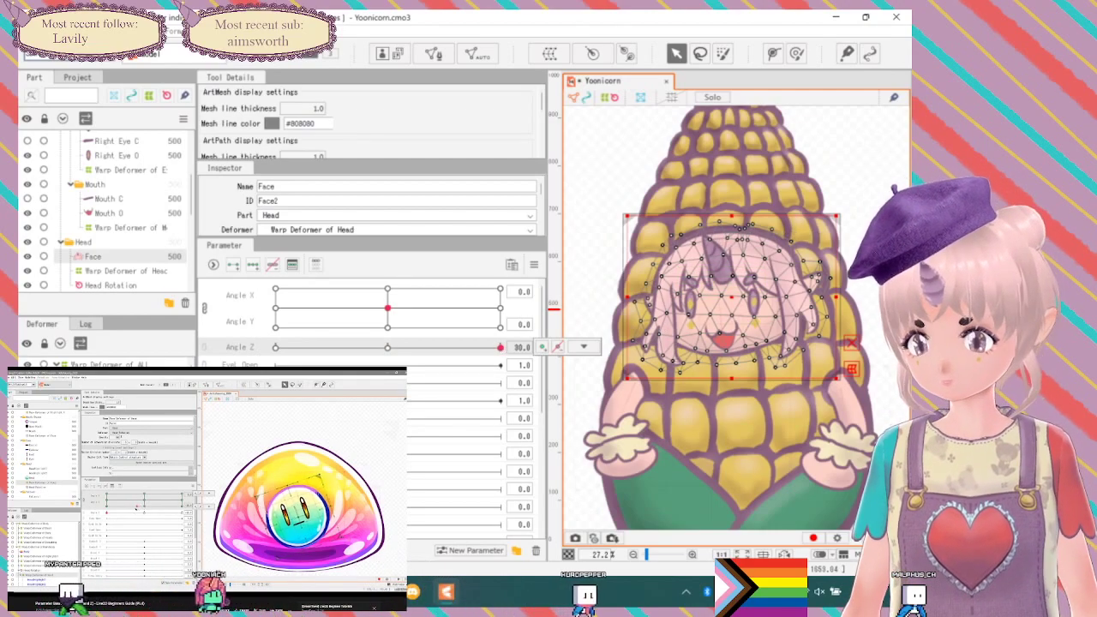
{"action": "left_click", "coordinate": [110, 284]}
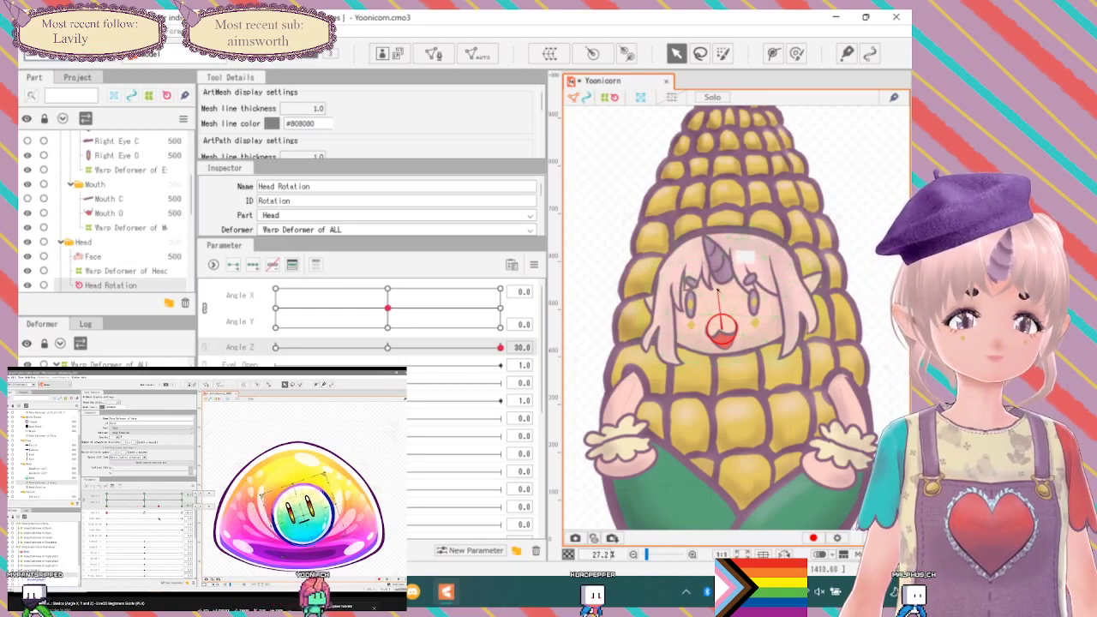
{"action": "left_click_drag", "start_coordinate": [728, 250], "coordinate": [672, 321]}
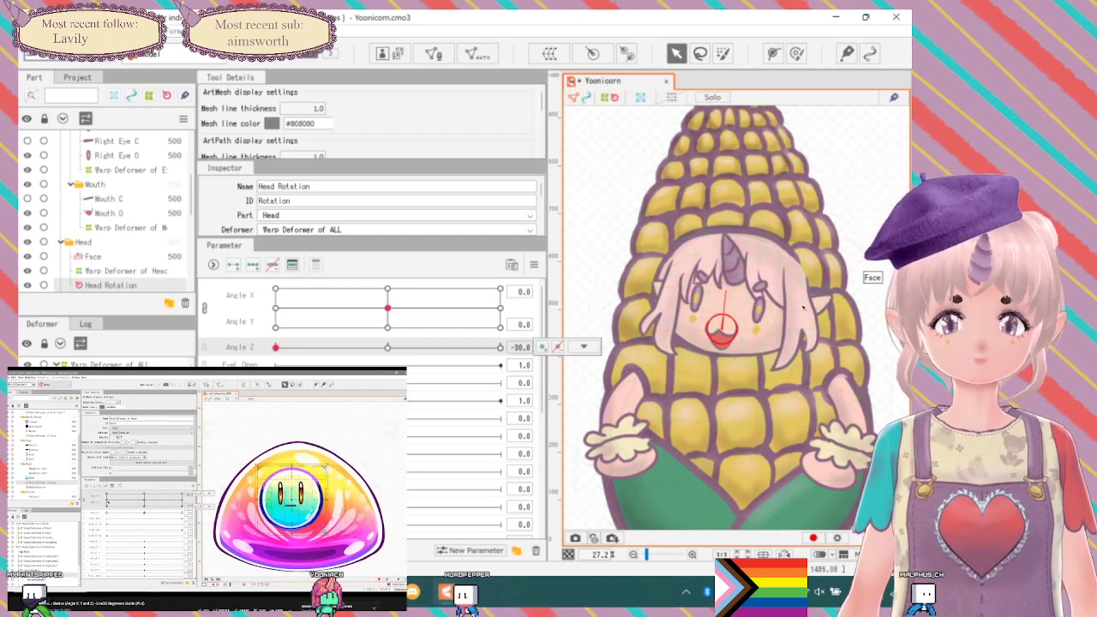
{"action": "left_click_drag", "start_coordinate": [765, 279], "coordinate": [745, 229]}
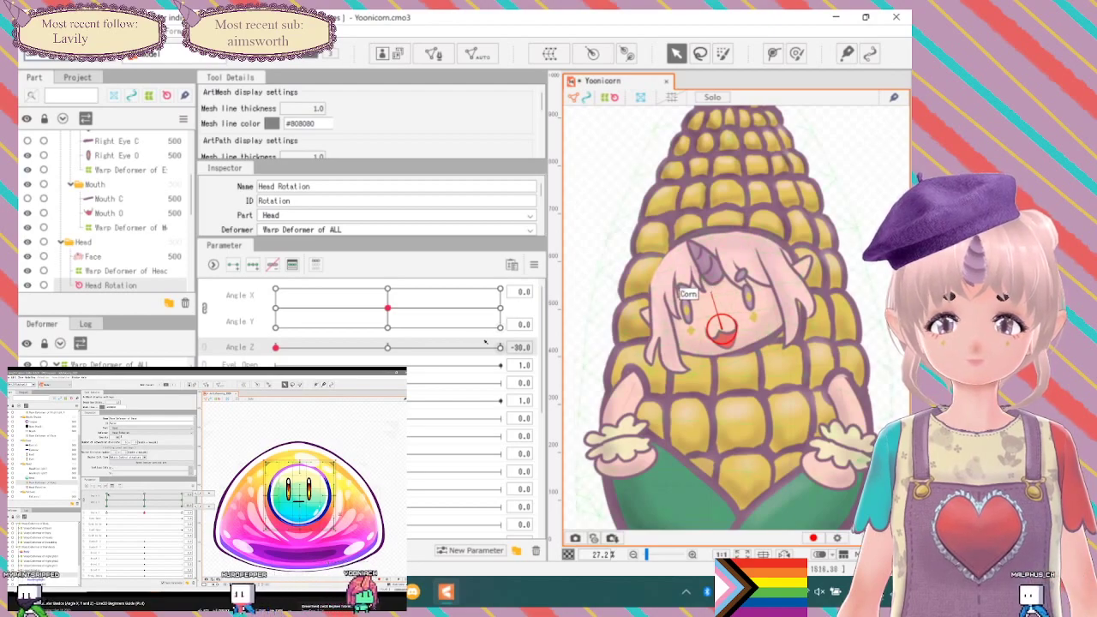
{"action": "left_click_drag", "start_coordinate": [276, 347], "coordinate": [233, 323]}
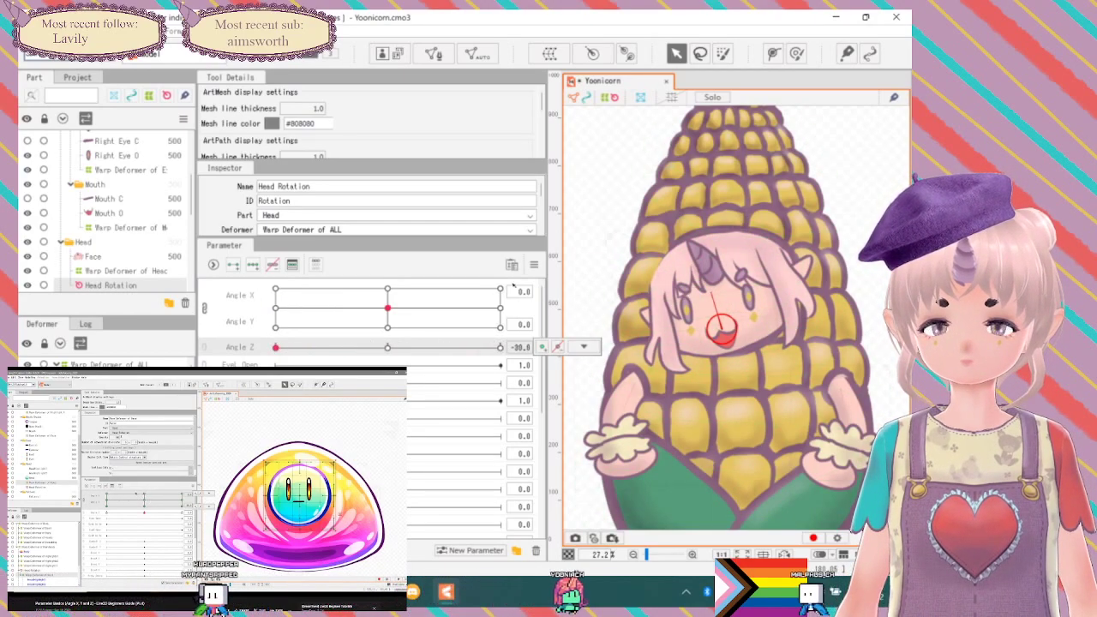
Check which parameters have keyforms for the Head Rotation deformer, and look into the Angle Z keyform editing.
{"action": "left_click", "coordinate": [315, 265]}
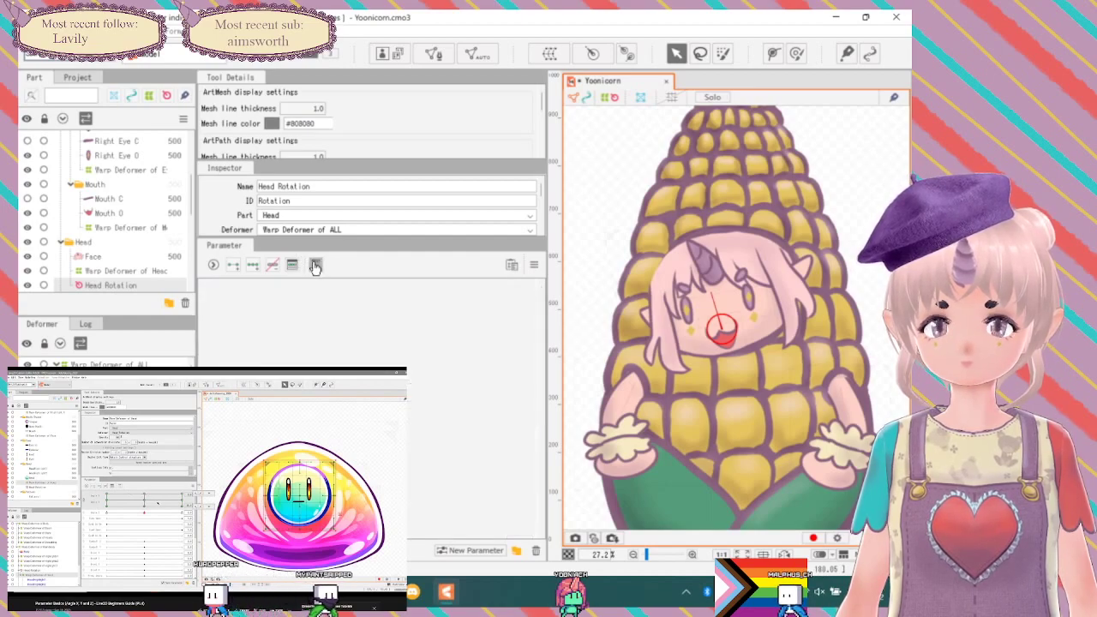
{"action": "left_click", "coordinate": [293, 266]}
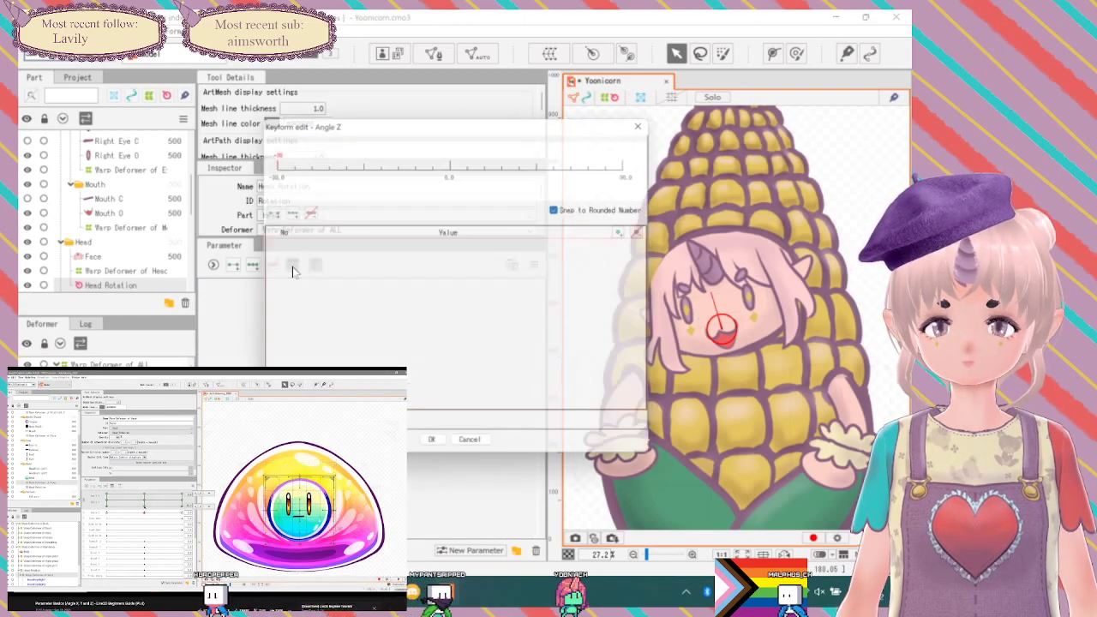
{"action": "left_click", "coordinate": [478, 456]}
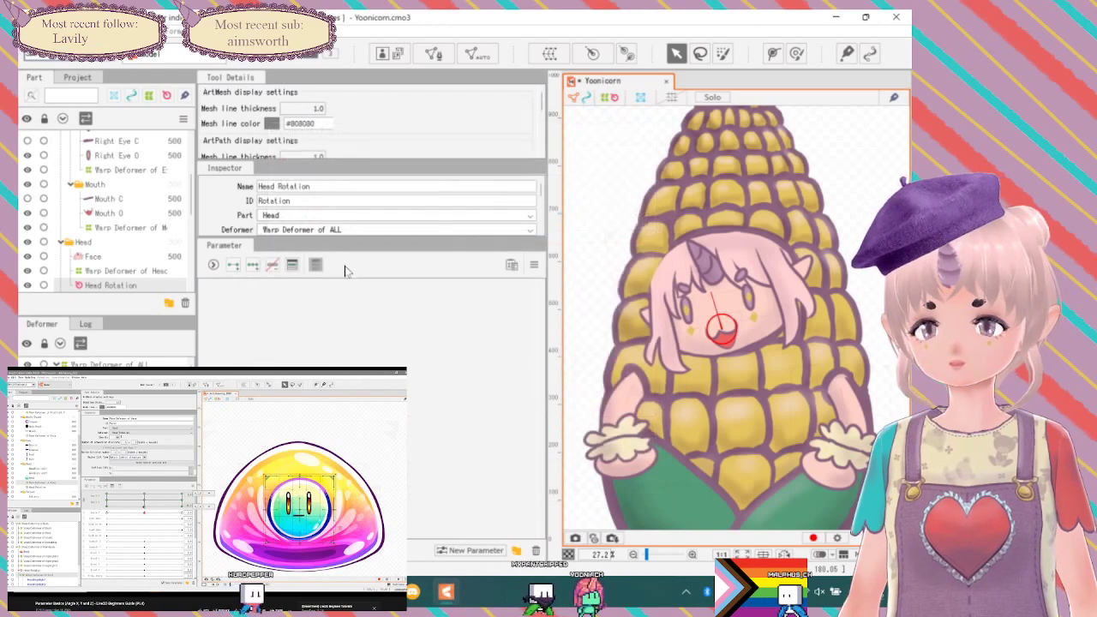
{"action": "left_click", "coordinate": [315, 265]}
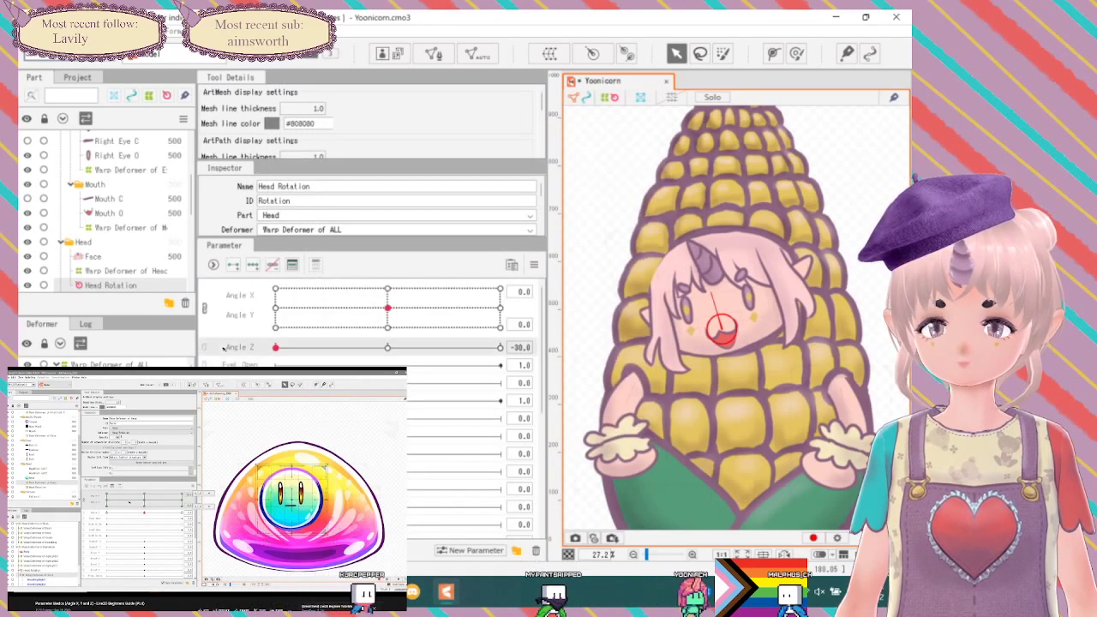
Undo the head tilts and compare the keyforms on the head's warp deformer with those on the Head Rotation deformer.
{"action": "left_click", "coordinate": [387, 347]}
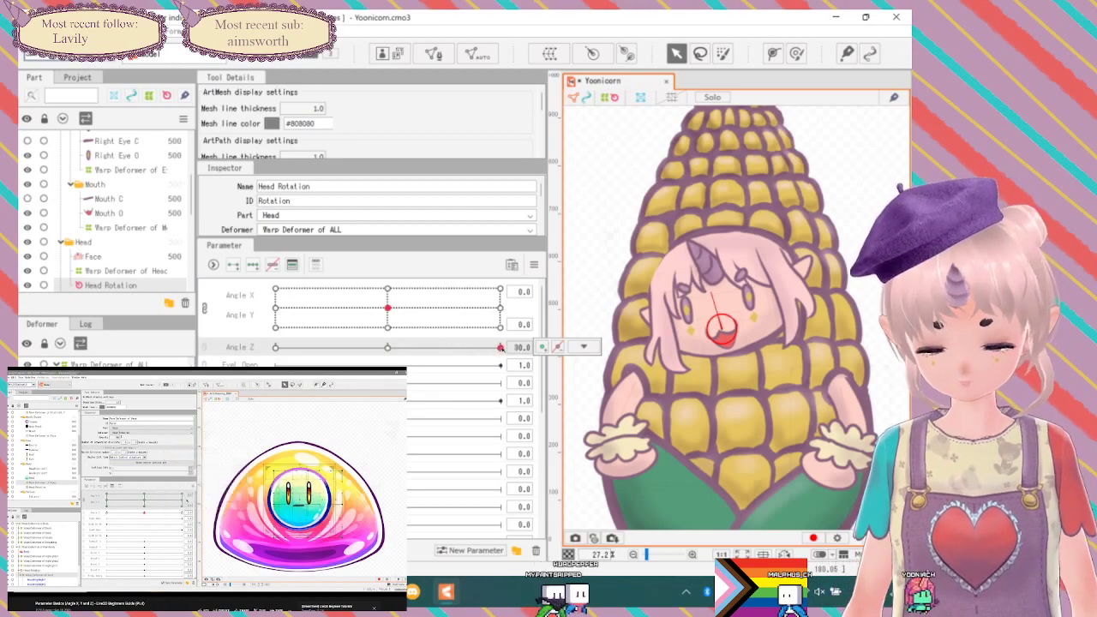
{"action": "mouse_move", "coordinate": [502, 347]}
{"action": "left_mouse_down"}
{"action": "mouse_move", "coordinate": [275, 347]}
{"action": "mouse_move", "coordinate": [502, 347]}
{"action": "left_mouse_up"}
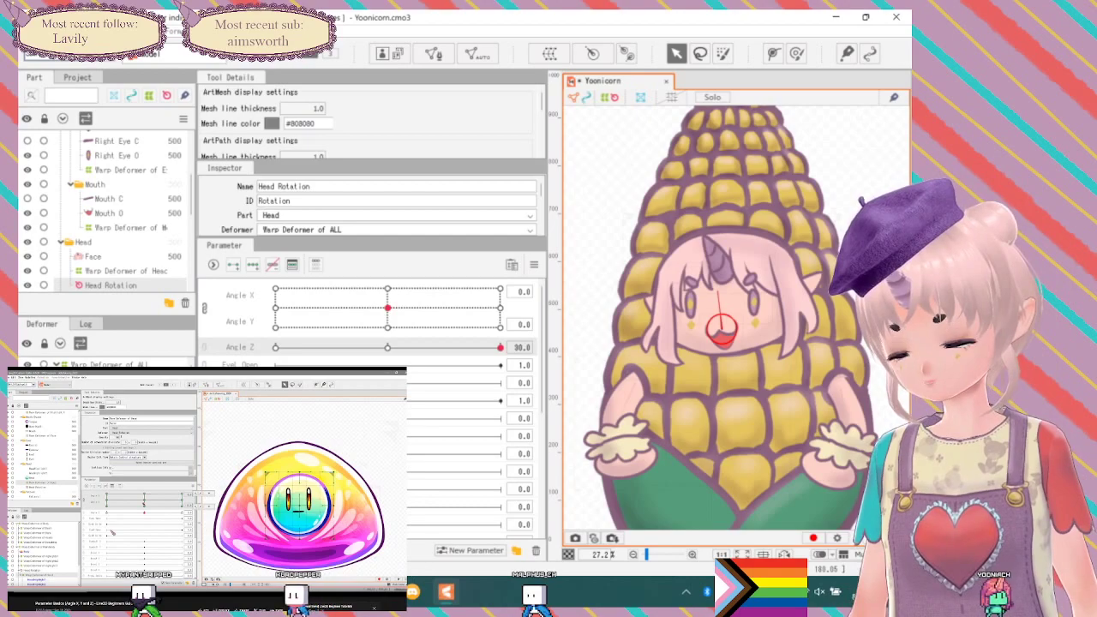
{"action": "left_click", "coordinate": [126, 271]}
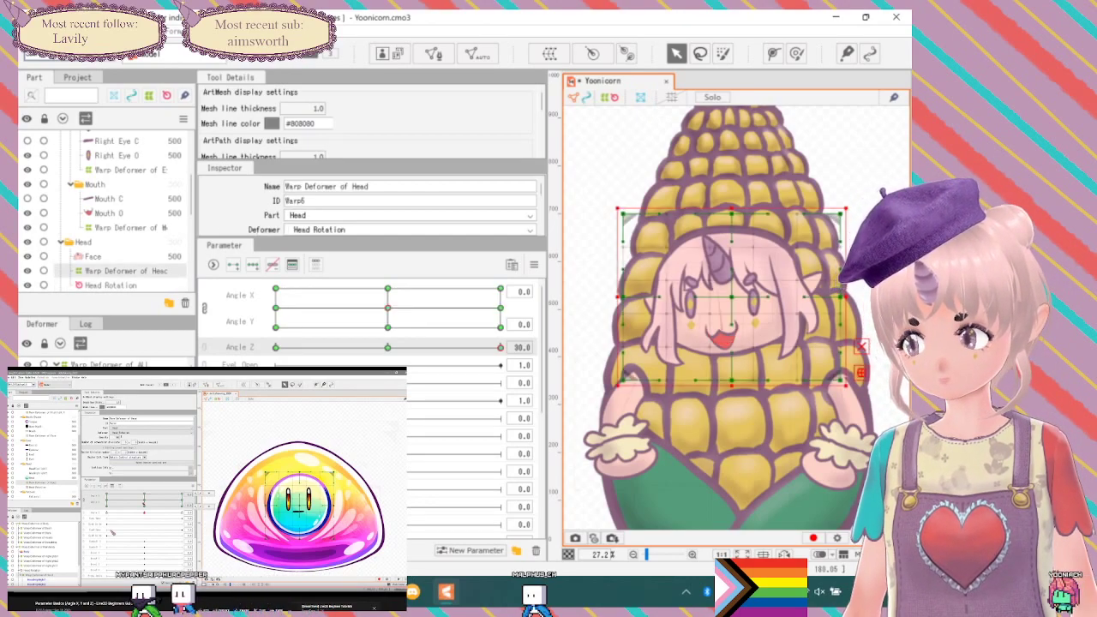
{"action": "left_click", "coordinate": [126, 285]}
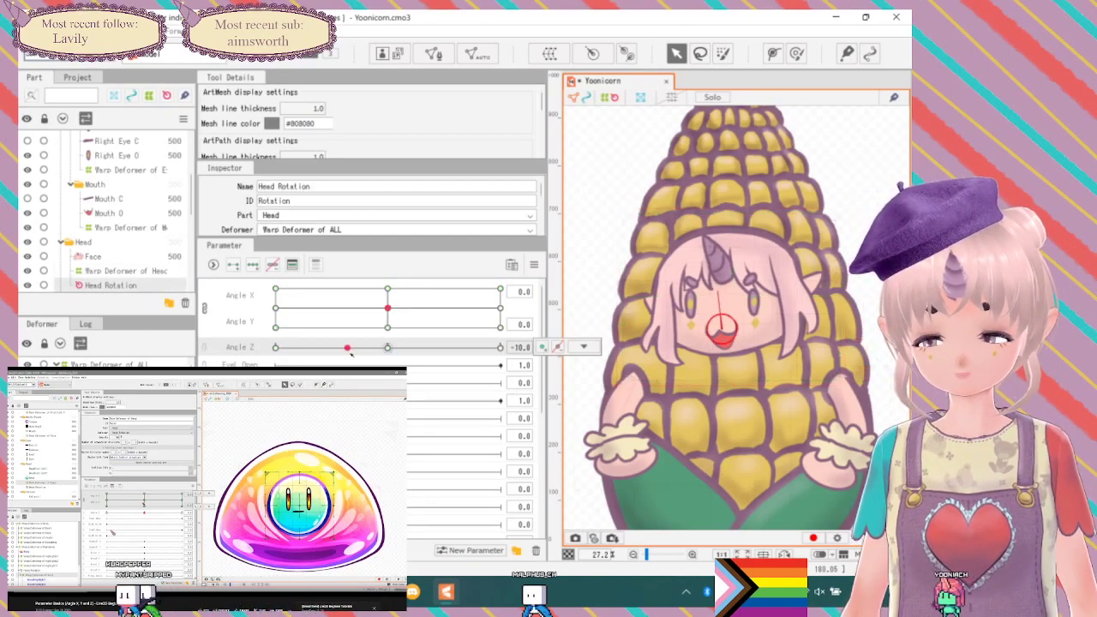
Try to tilt the Head Rotation deformer clockwise by about 10 degrees at Angle Z 30.
{"action": "left_click", "coordinate": [583, 346]}
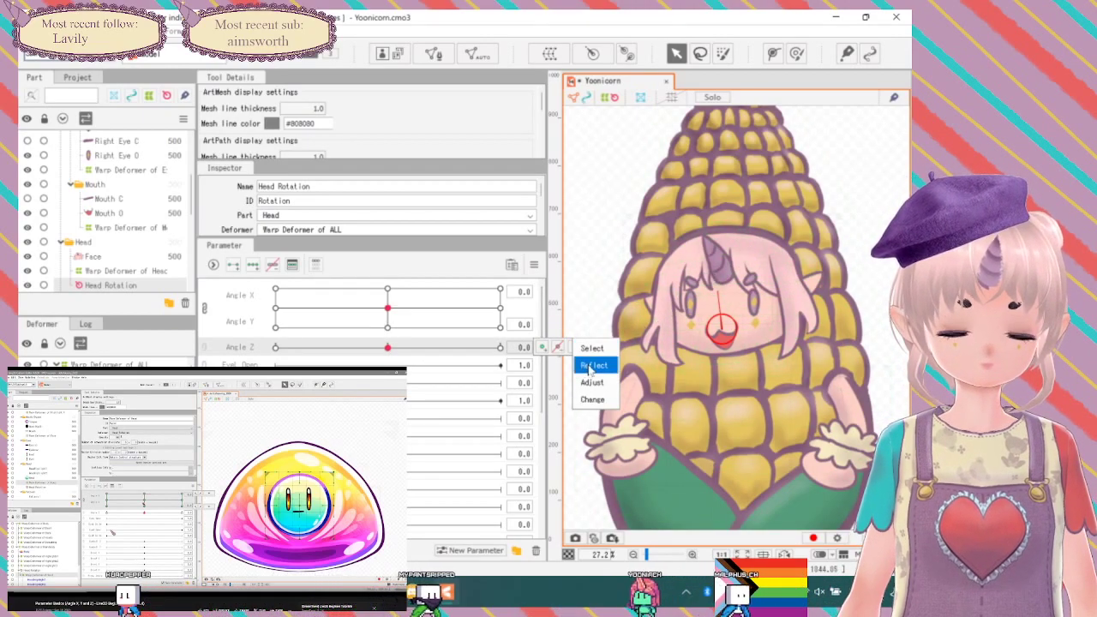
{"action": "left_click", "coordinate": [586, 286]}
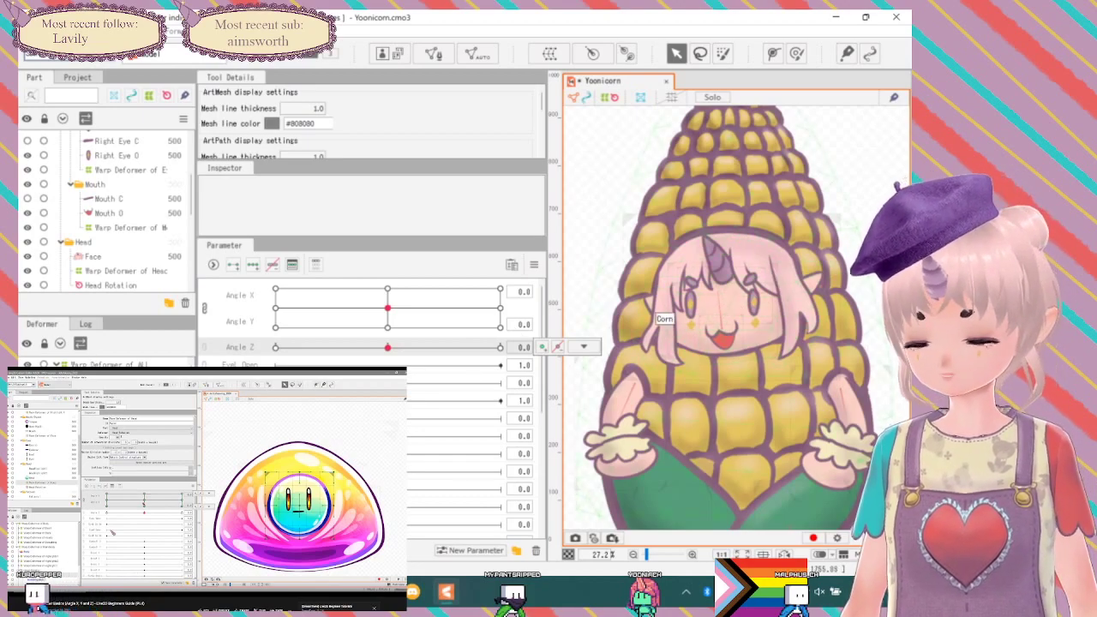
{"action": "left_click", "coordinate": [110, 285]}
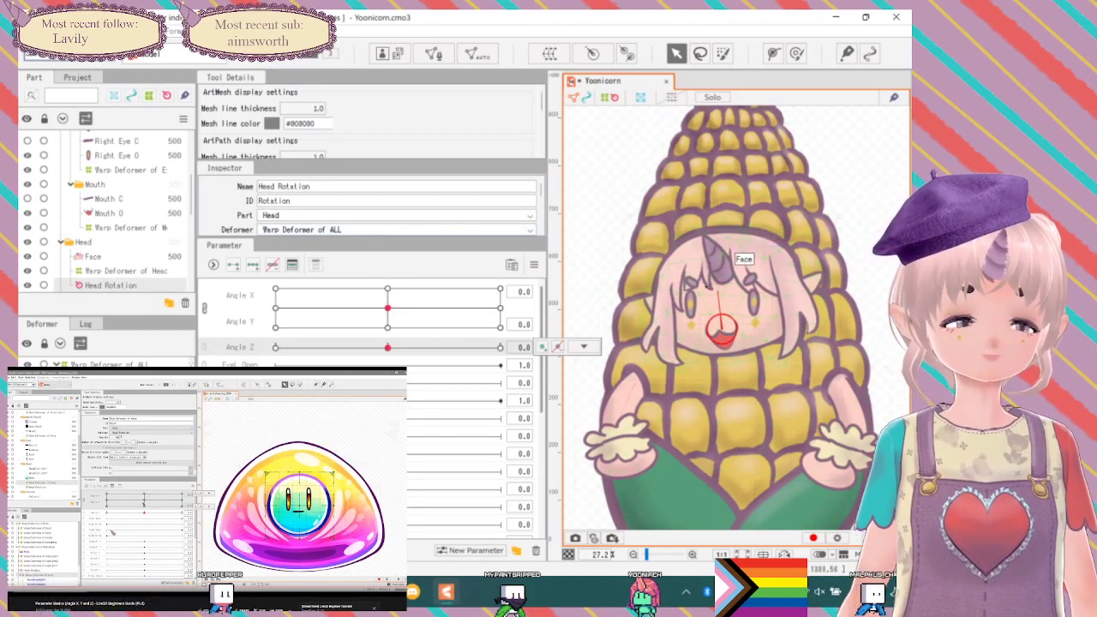
{"action": "left_click_drag", "start_coordinate": [715, 283], "coordinate": [715, 284]}
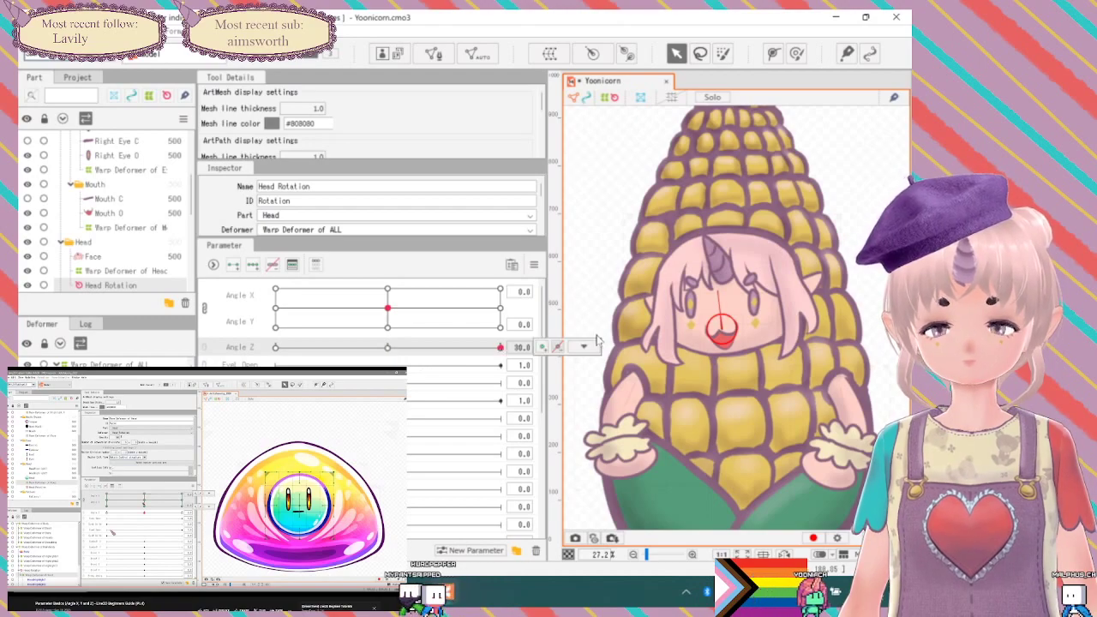
{"action": "left_click", "coordinate": [569, 347]}
{"action": "left_click_drag", "start_coordinate": [718, 287], "coordinate": [728, 287]}
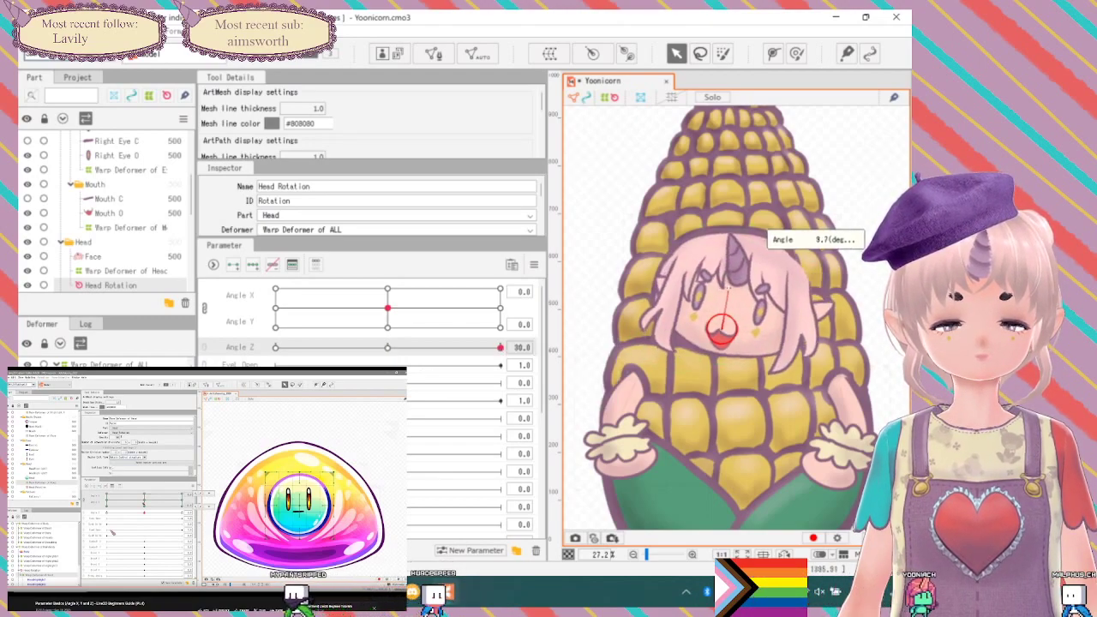
{"action": "left_click_drag", "start_coordinate": [769, 241], "coordinate": [764, 241]}
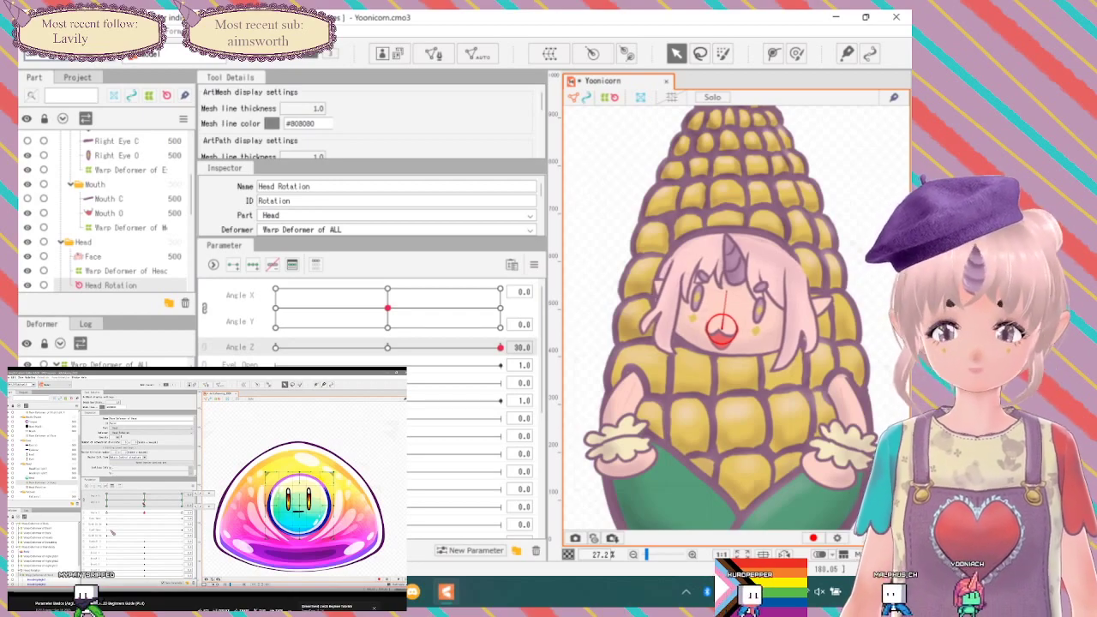
Add three keyforms on Angle Z to the Head Rotation deformer and return Angle Z to 0.
{"action": "left_click", "coordinate": [387, 347]}
{"action": "left_click", "coordinate": [125, 271]}
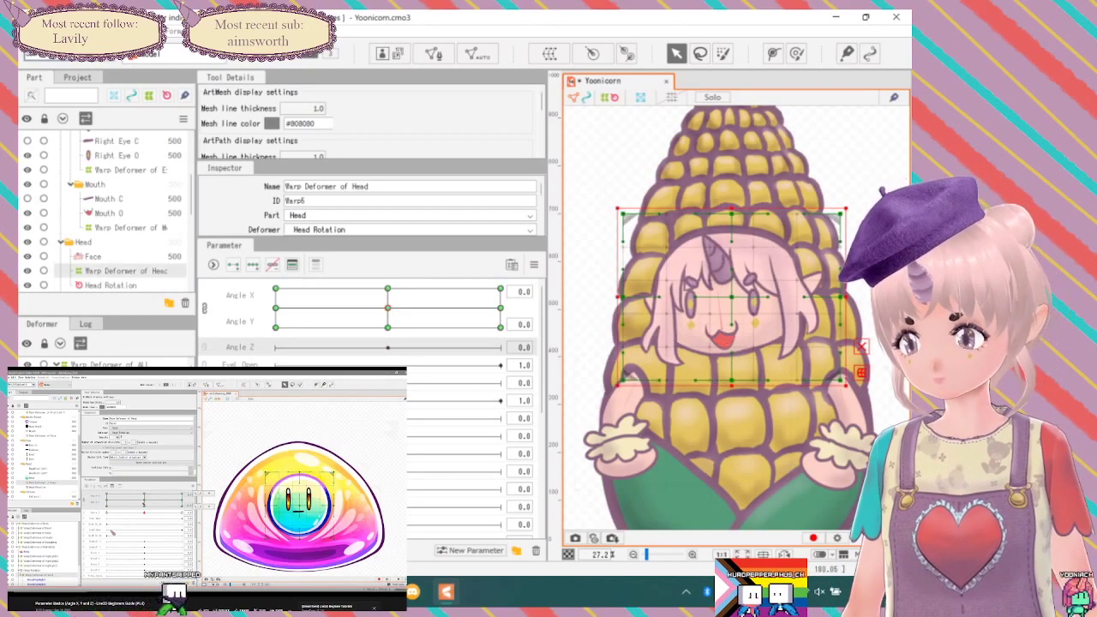
{"action": "left_click", "coordinate": [110, 284]}
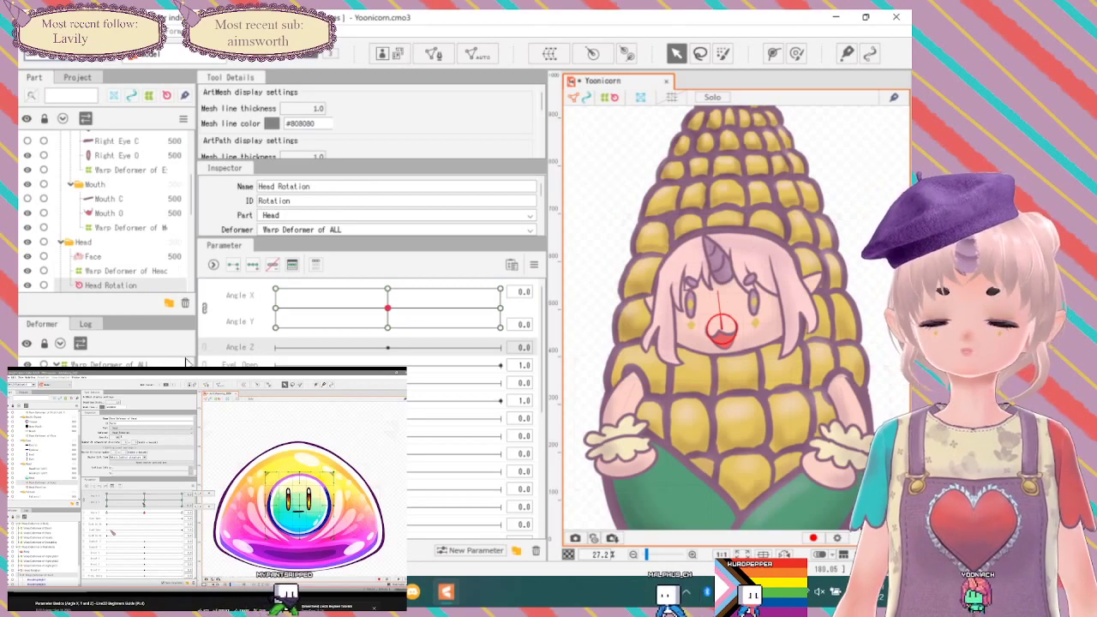
{"action": "mouse_move", "coordinate": [387, 347]}
{"action": "left_mouse_down"}
{"action": "mouse_move", "coordinate": [412, 348]}
{"action": "mouse_move", "coordinate": [392, 347]}
{"action": "left_mouse_up"}
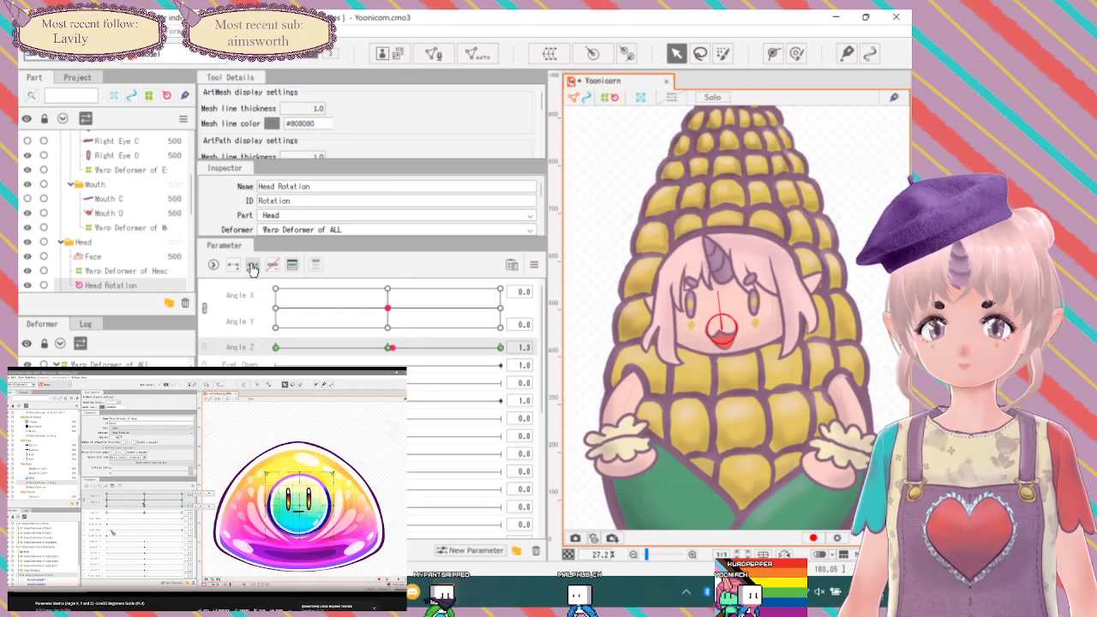
{"action": "left_click_drag", "start_coordinate": [403, 352], "coordinate": [400, 346]}
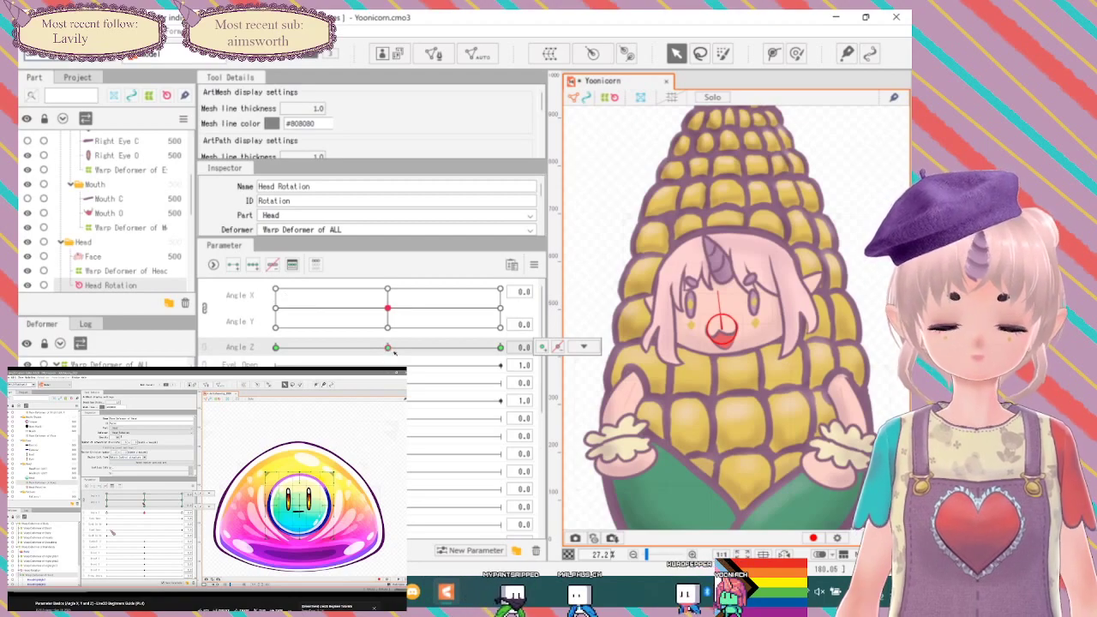
Compare the head at Angle Z 30 and 0, and look into the keyform editing options for the Head Rotation deformer.
{"action": "left_click", "coordinate": [583, 346]}
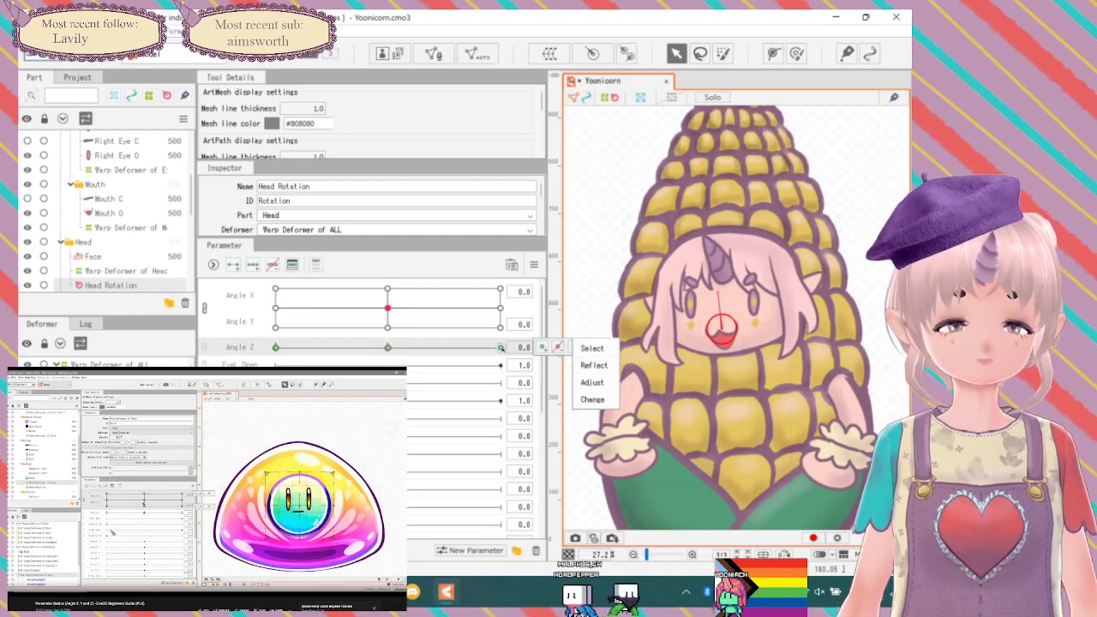
{"action": "left_click", "coordinate": [502, 348]}
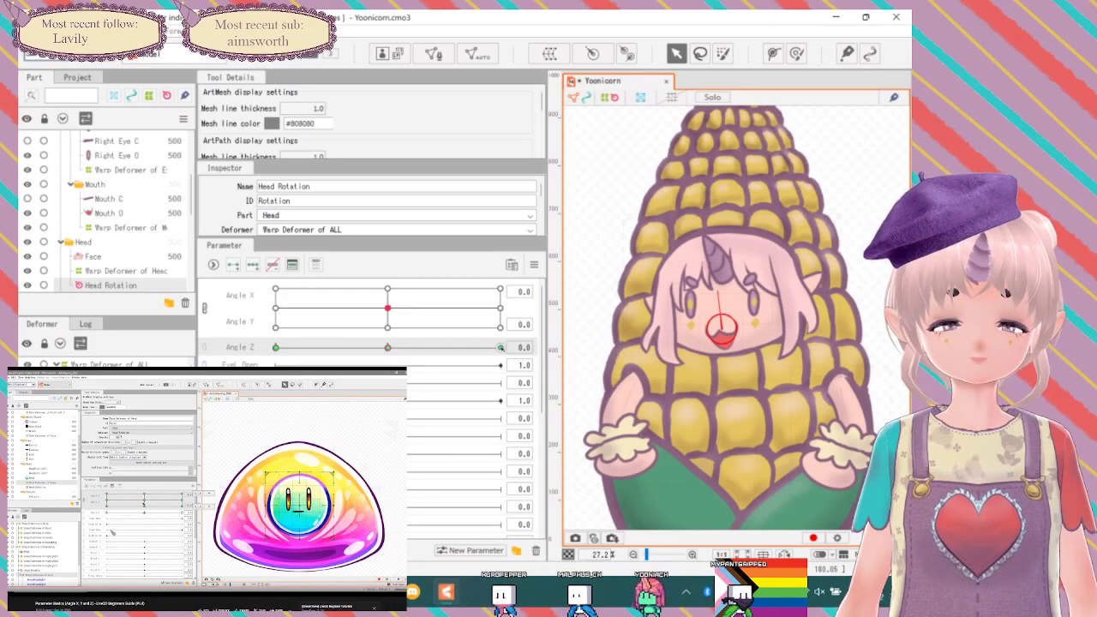
{"action": "left_click", "coordinate": [561, 352]}
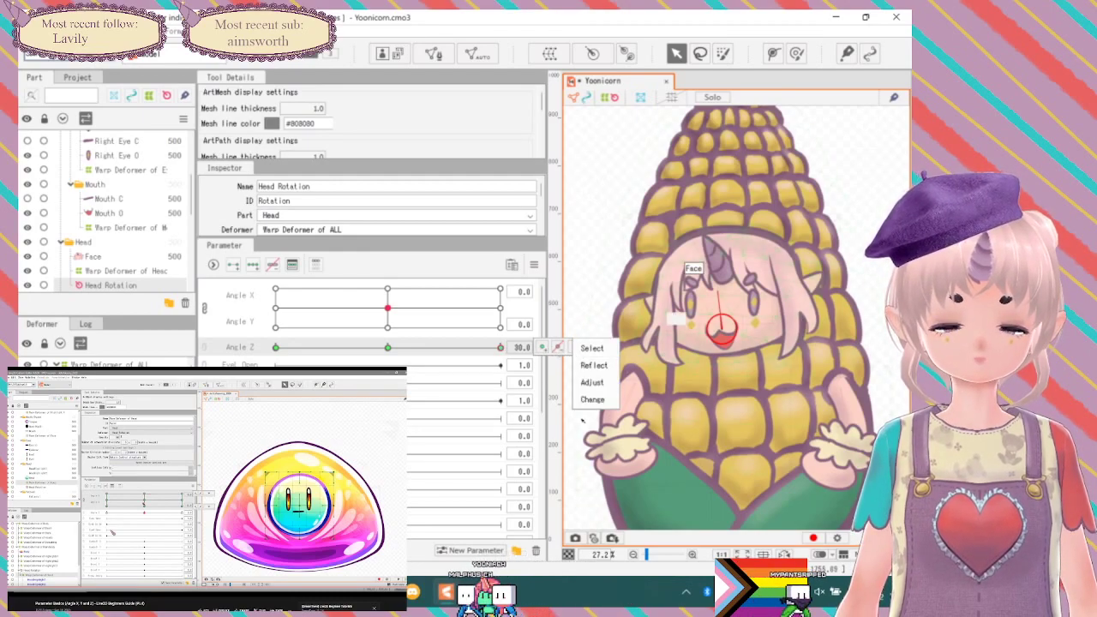
{"action": "left_click", "coordinate": [388, 347]}
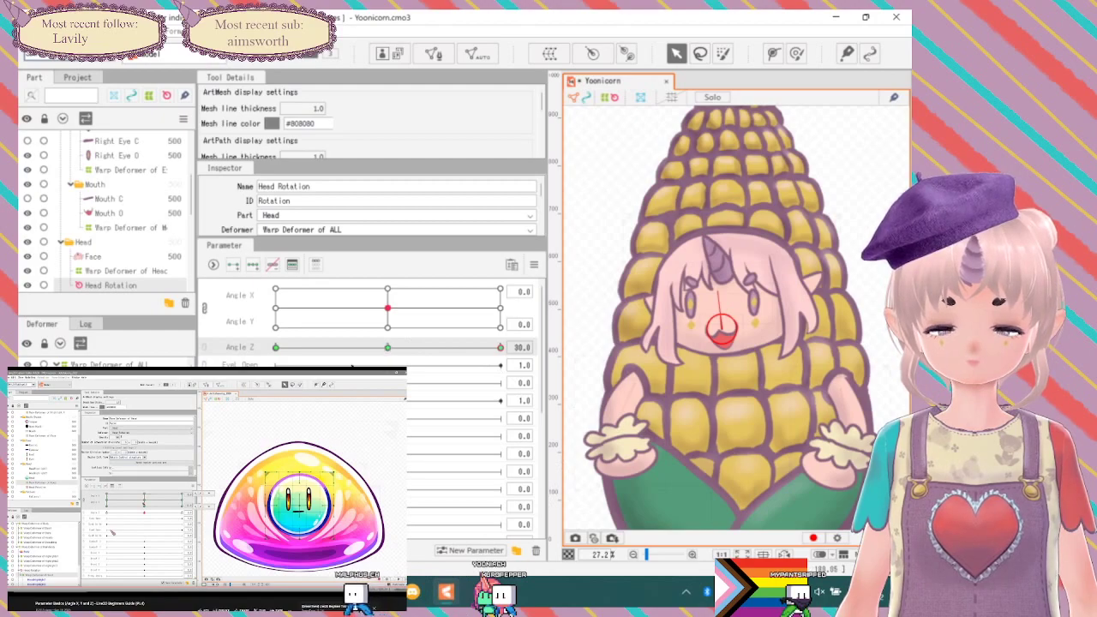
{"action": "left_click", "coordinate": [387, 347]}
{"action": "left_click", "coordinate": [576, 347]}
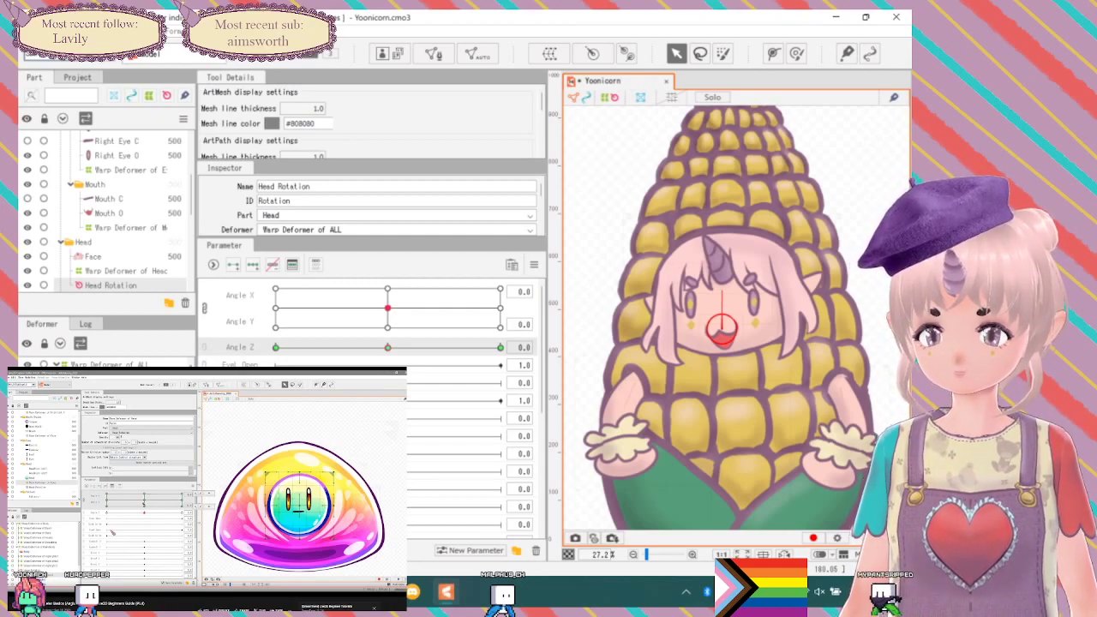
Align the handle of the Head Rotation deformer to point straight up.
{"action": "scroll", "coordinate": [725, 304], "scroll_direction": "up", "scroll_amount": 10}
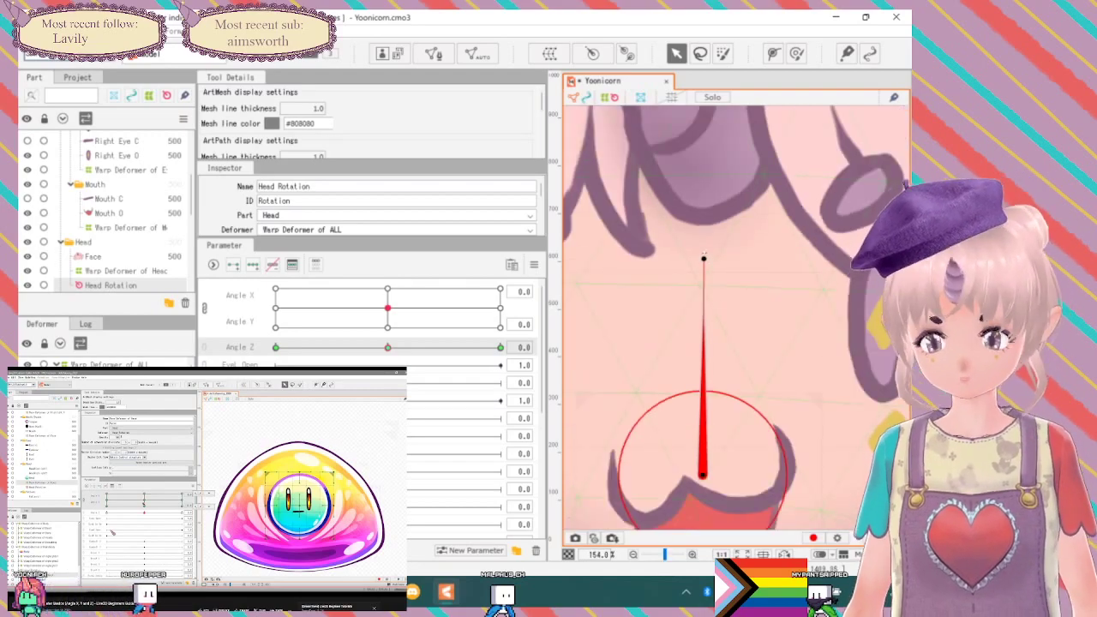
{"action": "left_click_drag", "start_coordinate": [703, 257], "coordinate": [703, 257]}
{"action": "scroll", "coordinate": [702, 257], "scroll_direction": "down", "scroll_amount": 8}
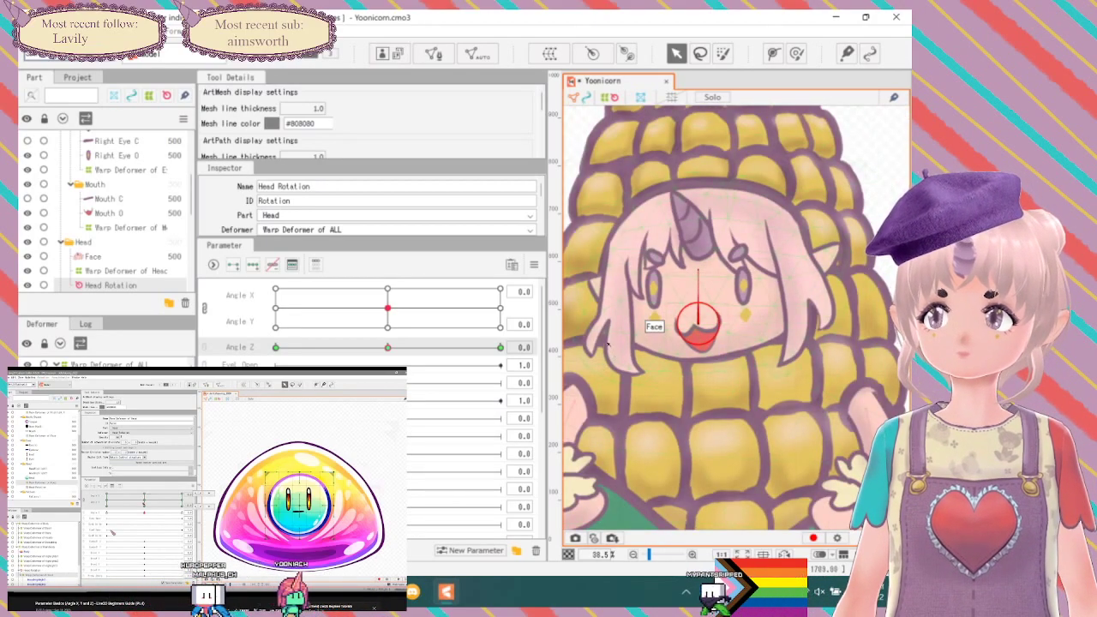
Turn only the handle of the Left Arm Rotation deformer so that it points straight up from the shoulder.
{"action": "left_click", "coordinate": [863, 410]}
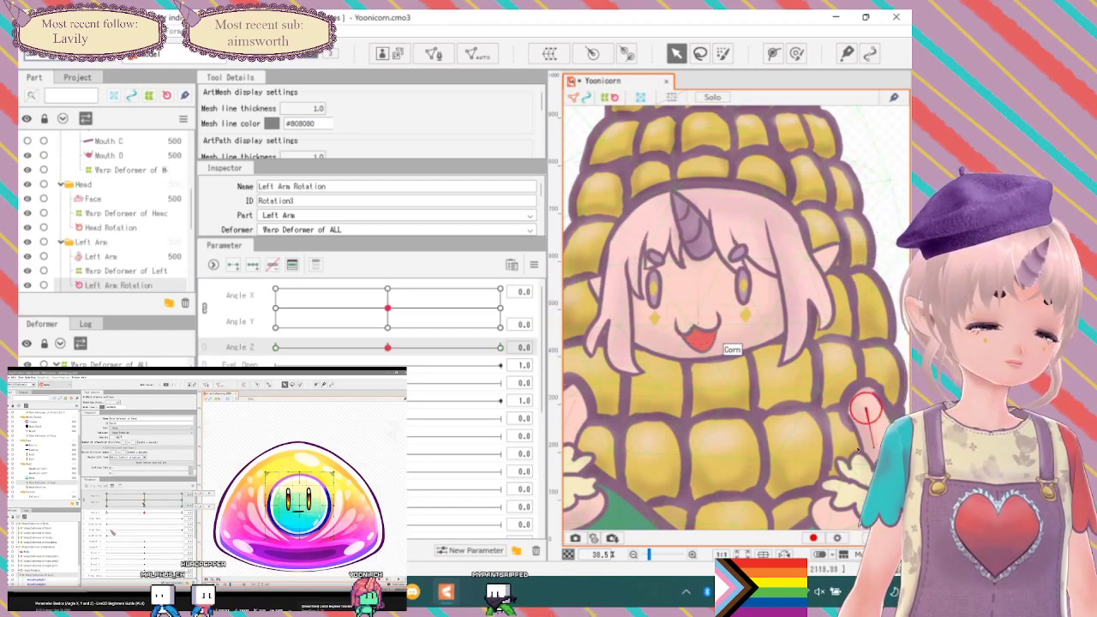
{"action": "left_click_drag", "start_coordinate": [873, 448], "coordinate": [866, 367]}
{"action": "scroll", "coordinate": [864, 368], "scroll_direction": "up", "scroll_amount": 3}
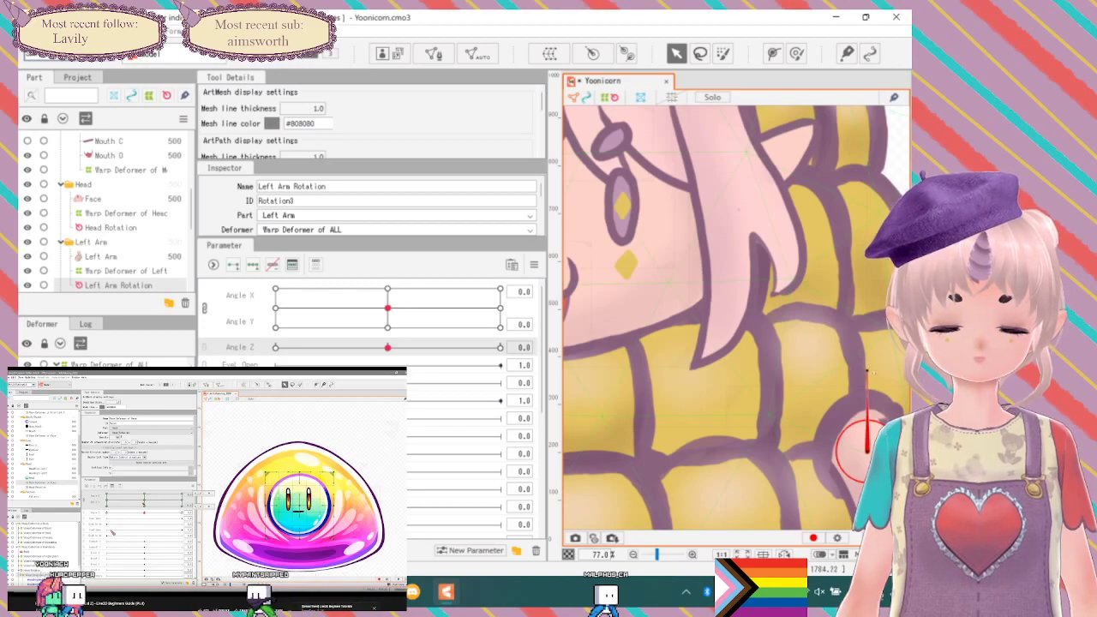
{"action": "scroll", "coordinate": [848, 351], "scroll_direction": "up", "scroll_amount": 4}
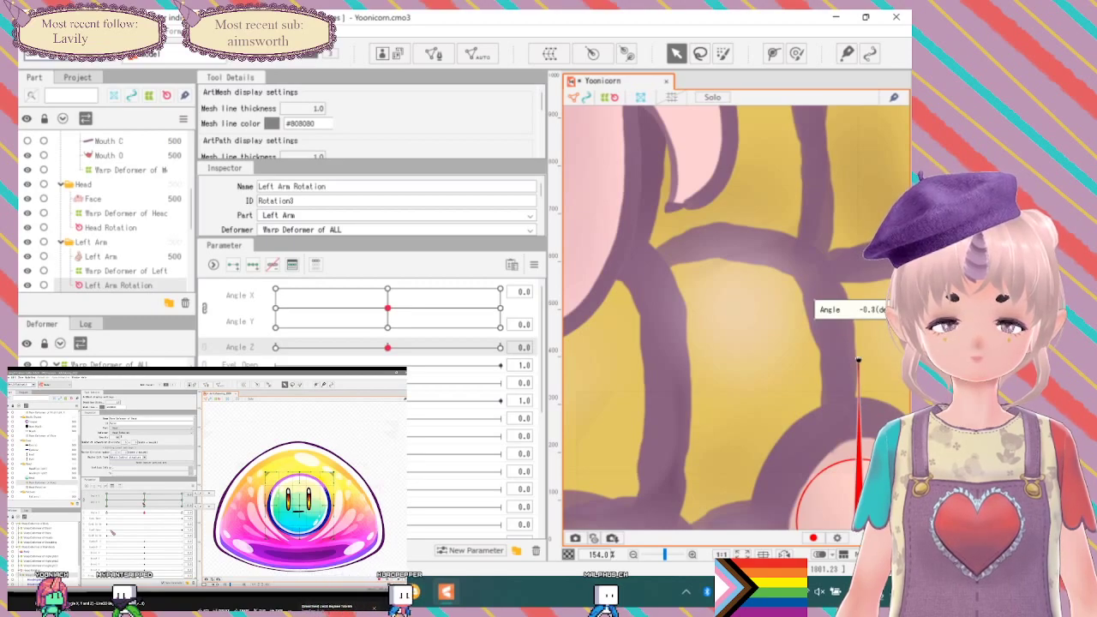
{"action": "scroll", "coordinate": [858, 359], "scroll_direction": "up", "scroll_amount": 4}
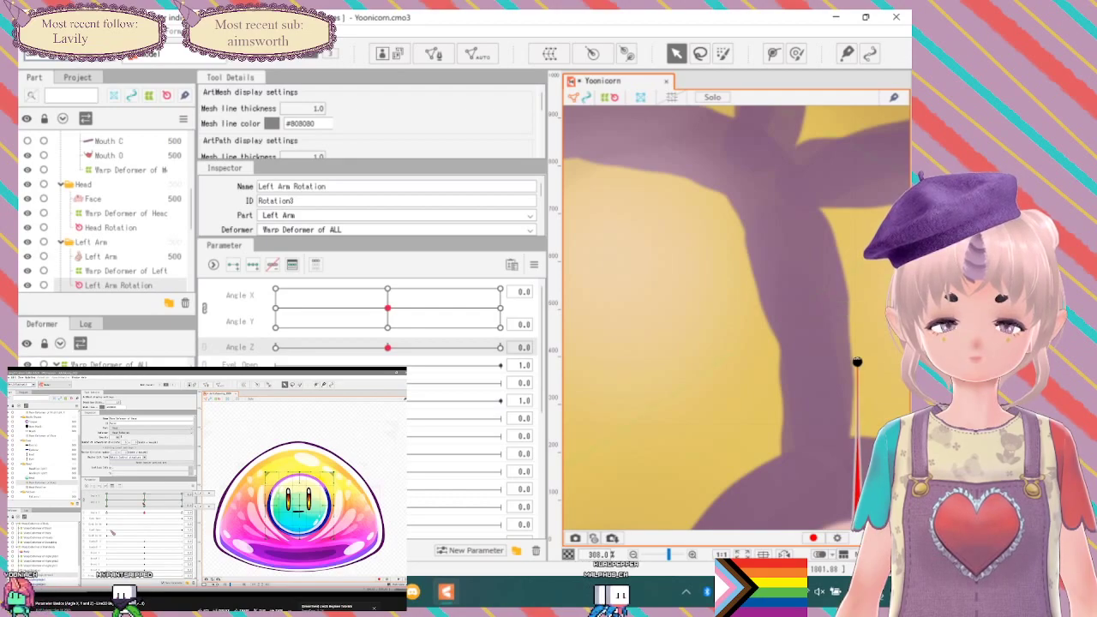
{"action": "scroll", "coordinate": [655, 366], "scroll_direction": "down", "scroll_amount": 4}
{"action": "scroll", "coordinate": [654, 365], "scroll_direction": "down", "scroll_amount": 3}
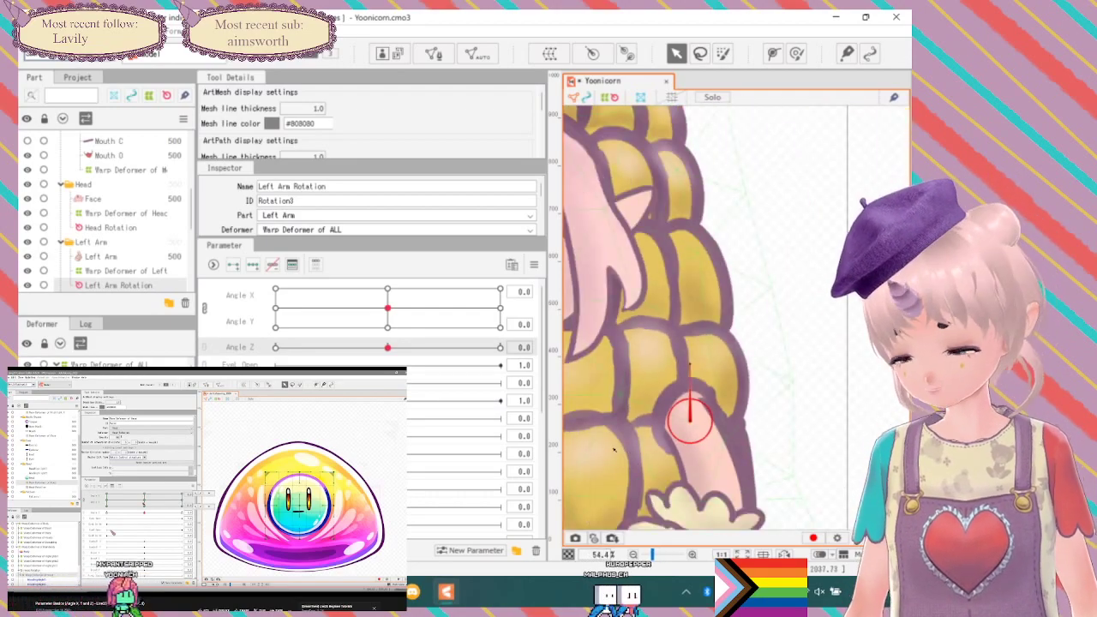
Turn only the handle of the Right Arm Rotation deformer straight up, to an angle of 0 degrees.
{"action": "left_click_drag", "start_coordinate": [601, 387], "coordinate": [906, 319]}
{"action": "left_click", "coordinate": [597, 274]}
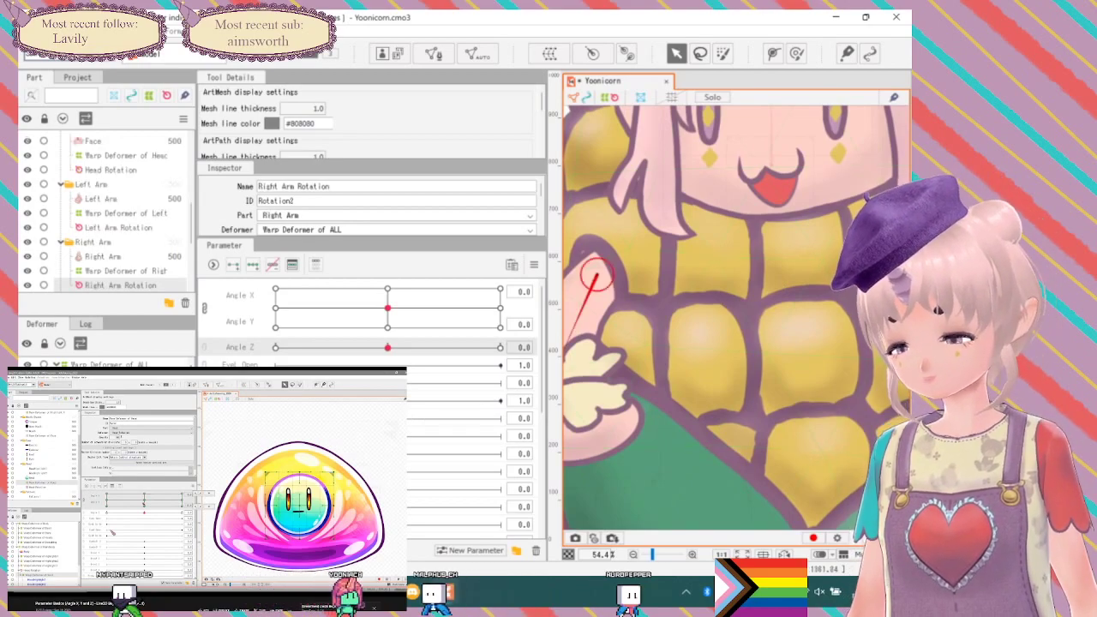
{"action": "left_click_drag", "start_coordinate": [623, 256], "coordinate": [682, 291]}
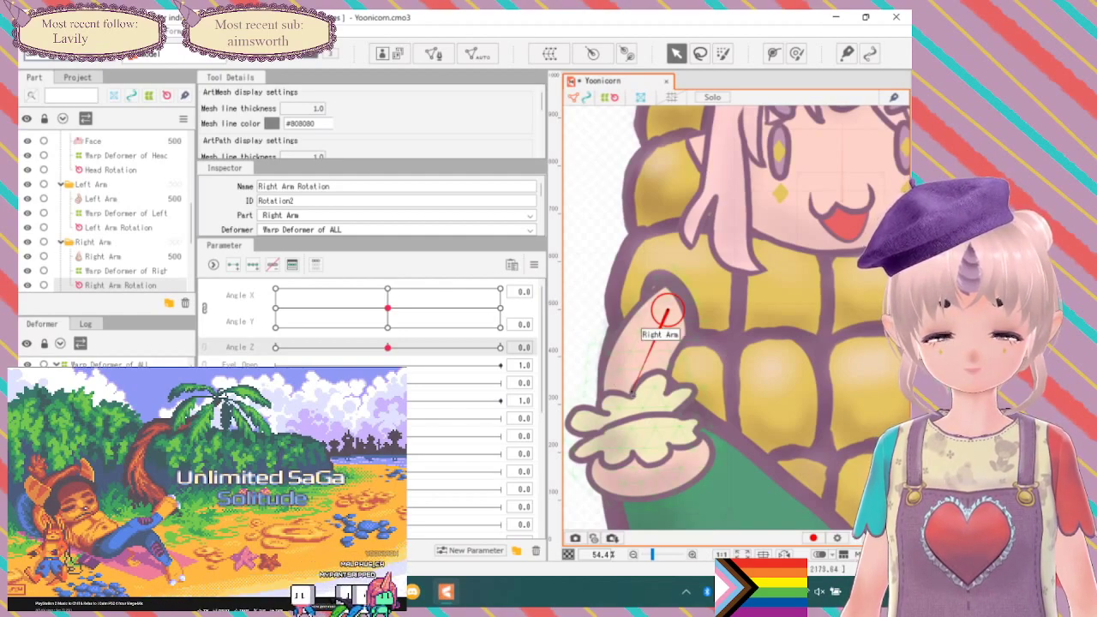
{"action": "left_click_drag", "start_coordinate": [665, 334], "coordinate": [698, 246]}
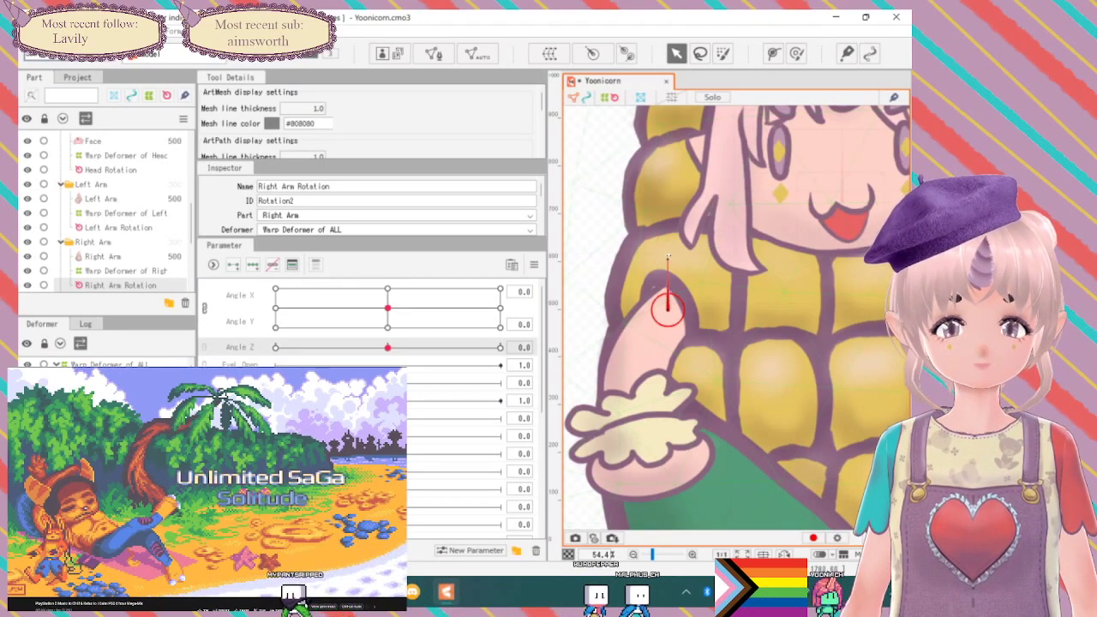
{"action": "scroll", "coordinate": [665, 258], "scroll_direction": "up", "scroll_amount": 8}
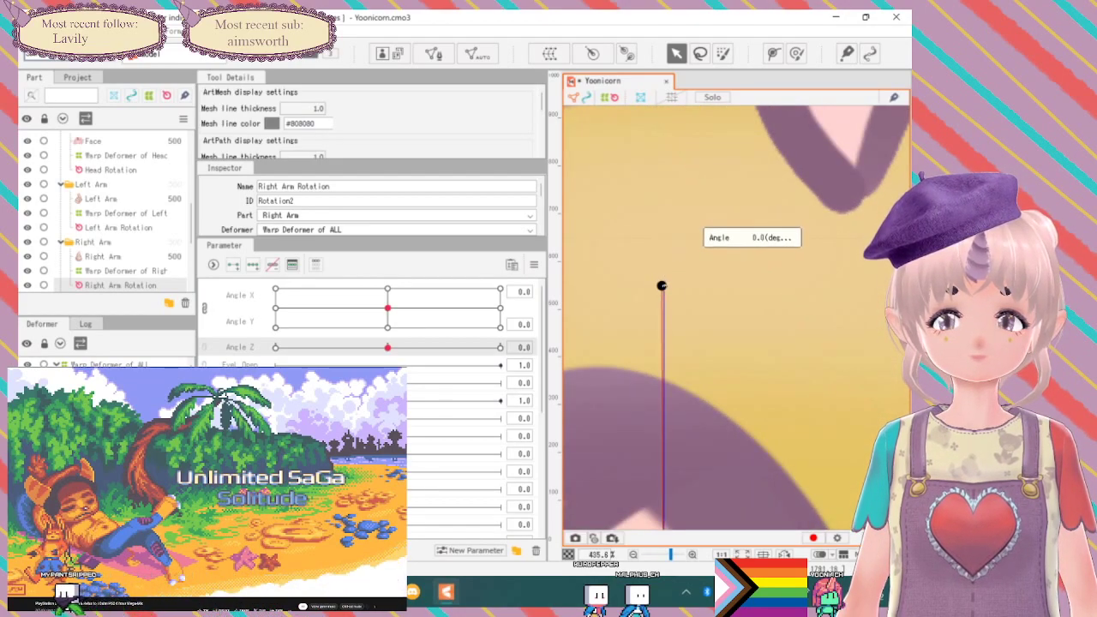
{"action": "scroll", "coordinate": [664, 287], "scroll_direction": "down", "scroll_amount": 7}
{"action": "scroll", "coordinate": [664, 287], "scroll_direction": "down", "scroll_amount": 9}
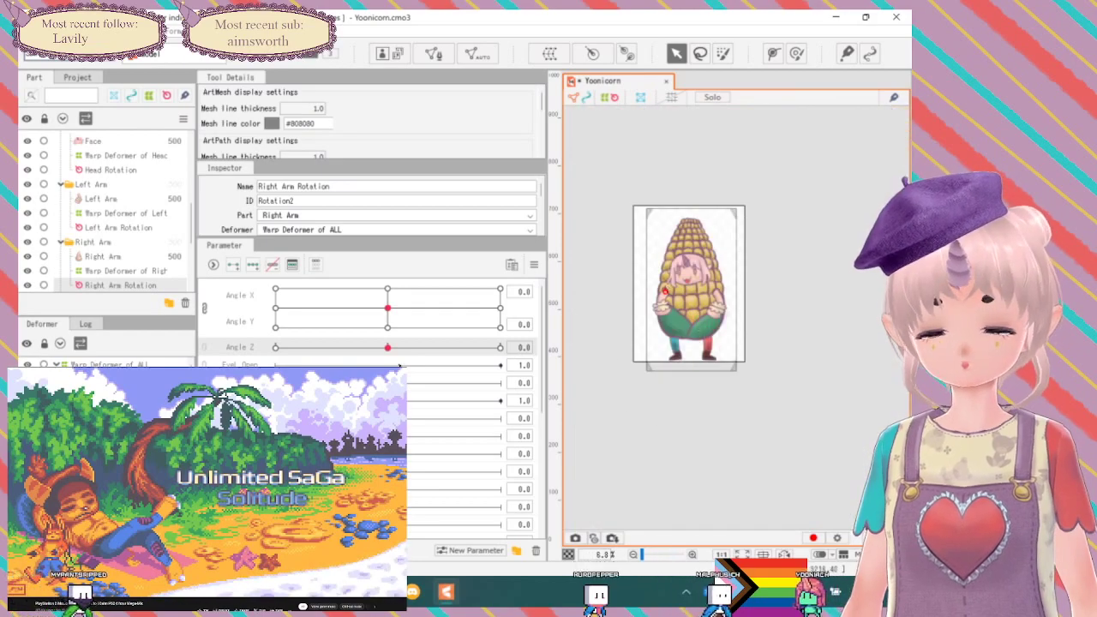
Turn only the handle of the Left Leg Rotation deformer straight up and fine-tune it to vertical.
{"action": "left_click", "coordinate": [703, 331]}
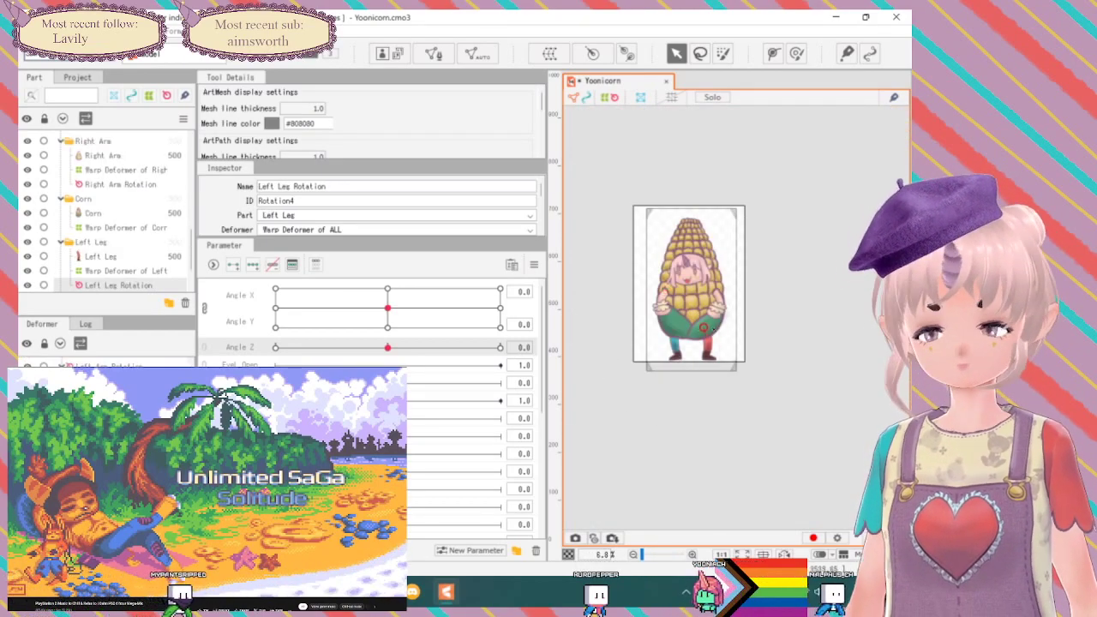
{"action": "scroll", "coordinate": [768, 328], "scroll_direction": "up", "scroll_amount": 9}
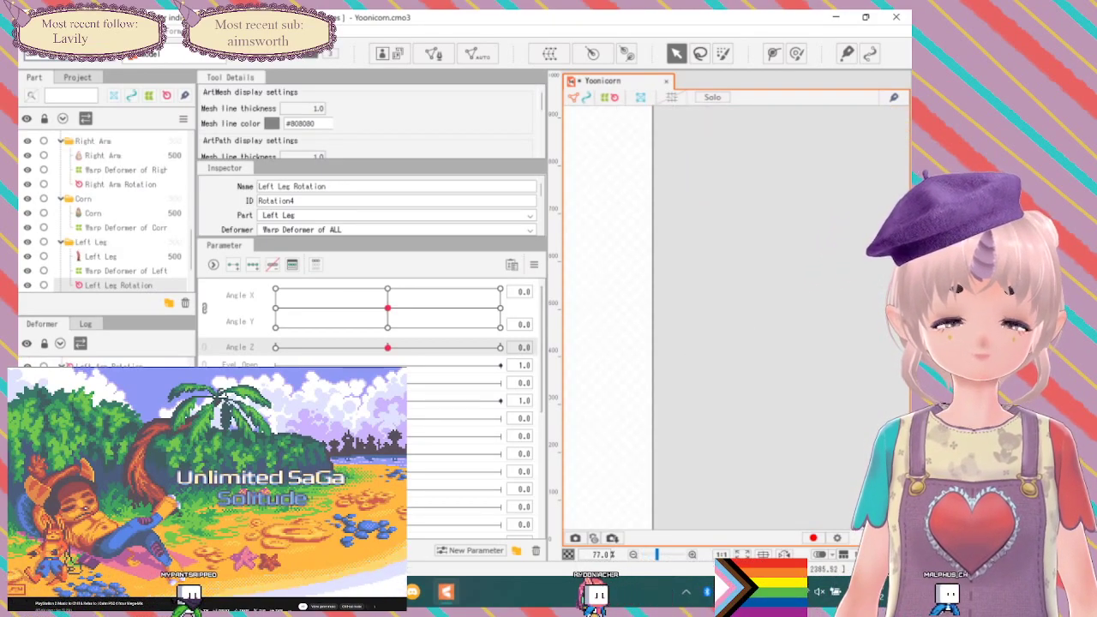
{"action": "left_click_drag", "start_coordinate": [590, 360], "coordinate": [883, 235]}
{"action": "left_click_drag", "start_coordinate": [629, 382], "coordinate": [815, 238]}
{"action": "left_click_drag", "start_coordinate": [726, 279], "coordinate": [691, 215]}
{"action": "scroll", "coordinate": [690, 215], "scroll_direction": "up", "scroll_amount": 3}
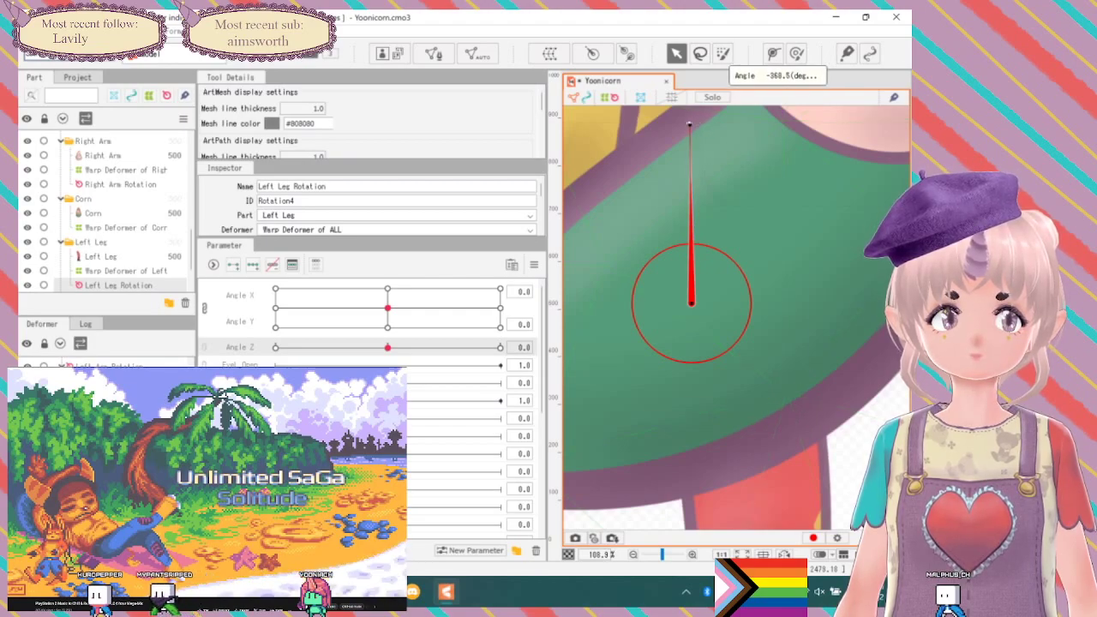
{"action": "left_click_drag", "start_coordinate": [690, 126], "coordinate": [698, 244]}
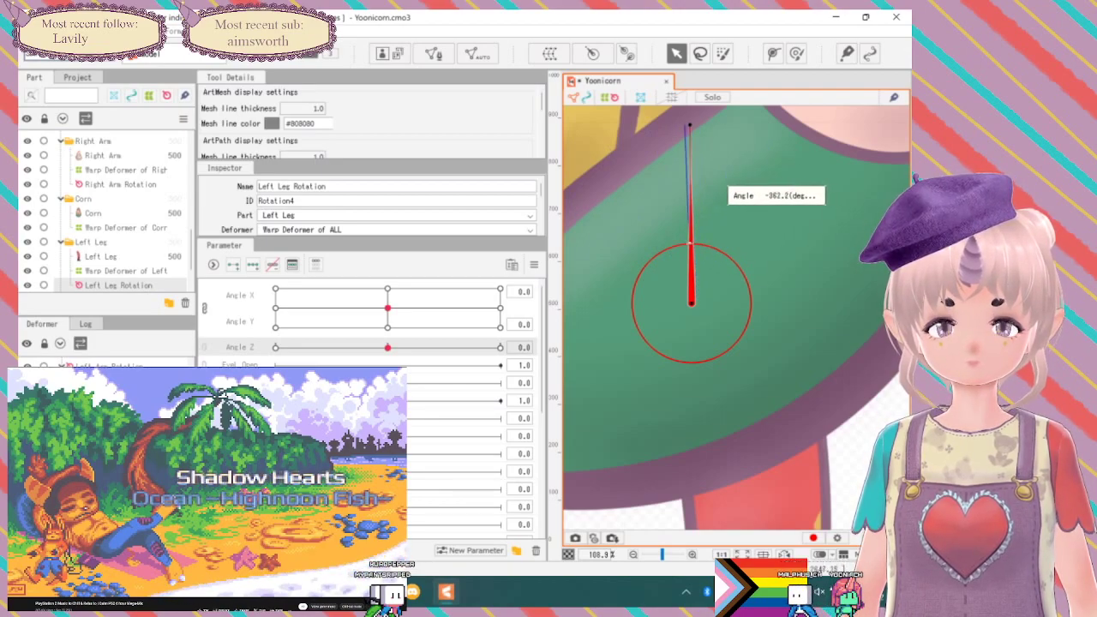
{"action": "left_click_drag", "start_coordinate": [690, 247], "coordinate": [691, 247]}
{"action": "scroll", "coordinate": [698, 216], "scroll_direction": "up", "scroll_amount": 3}
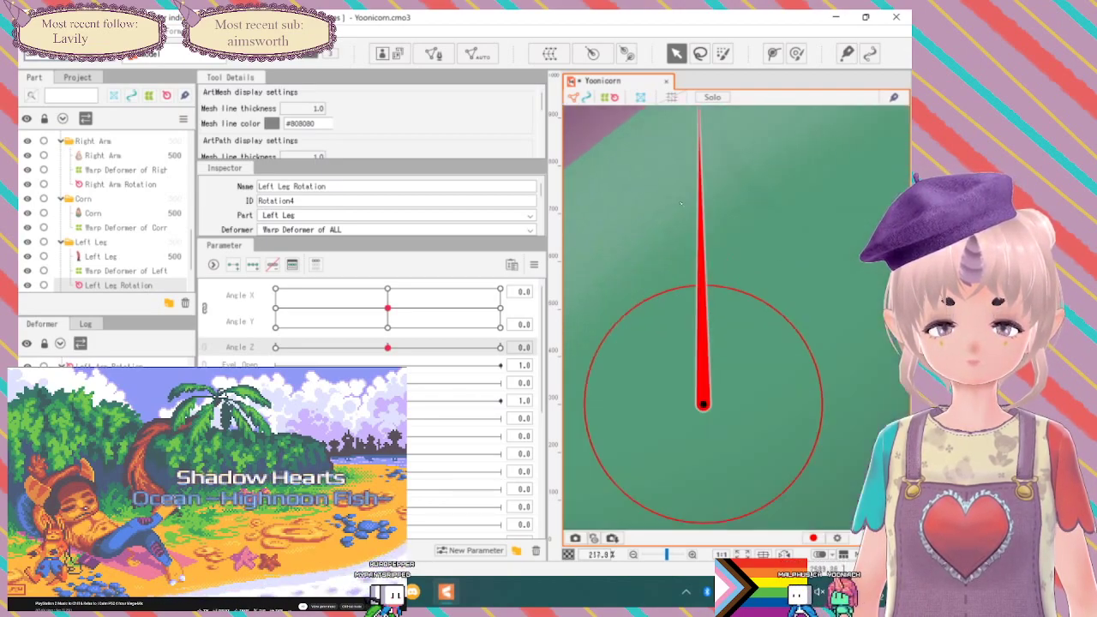
{"action": "left_click_drag", "start_coordinate": [709, 193], "coordinate": [734, 345]}
{"action": "left_click_drag", "start_coordinate": [727, 198], "coordinate": [733, 199]}
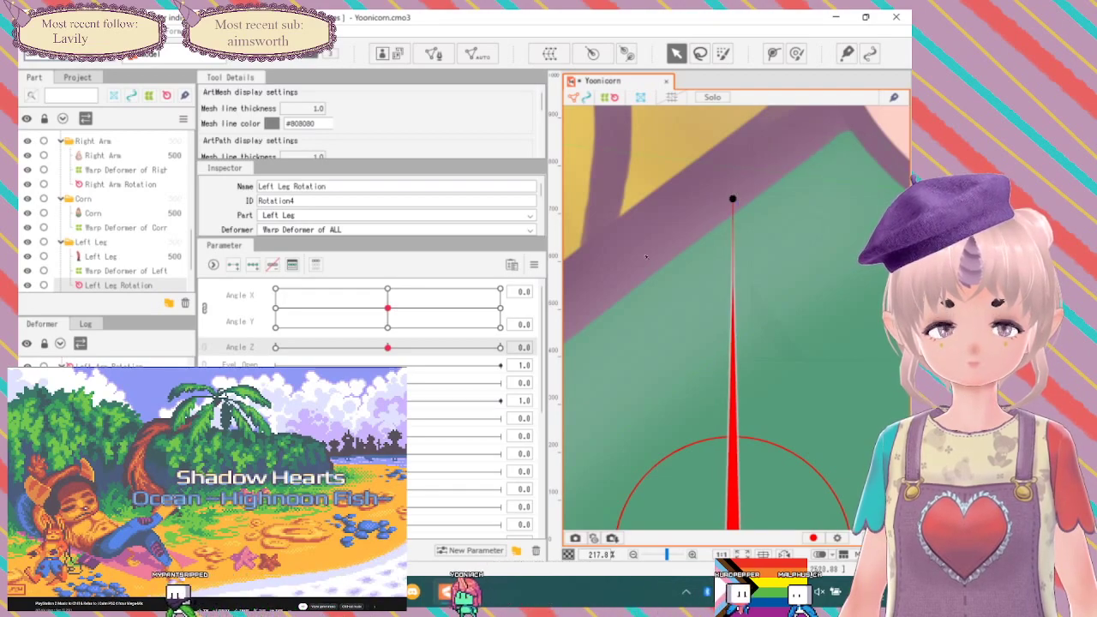
{"action": "scroll", "coordinate": [646, 256], "scroll_direction": "down", "scroll_amount": 8}
{"action": "scroll", "coordinate": [794, 306], "scroll_direction": "up", "scroll_amount": 2}
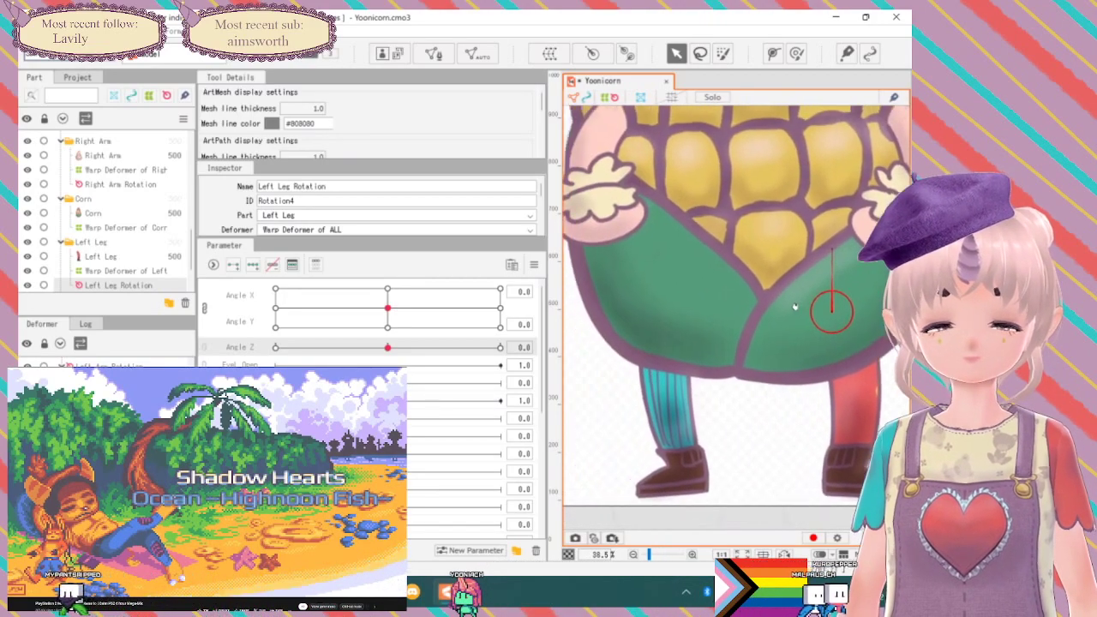
Turn only the handle of the Right Leg Rotation deformer to point straight up and fine-tune it to vertical.
{"action": "left_click", "coordinate": [589, 433]}
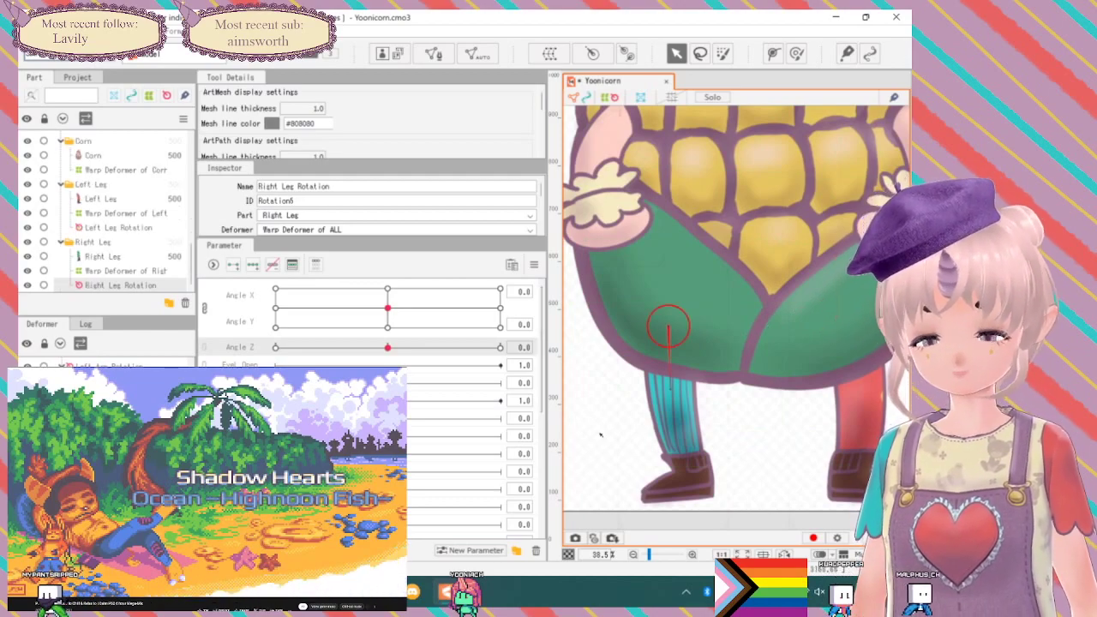
{"action": "left_click_drag", "start_coordinate": [673, 382], "coordinate": [648, 272]}
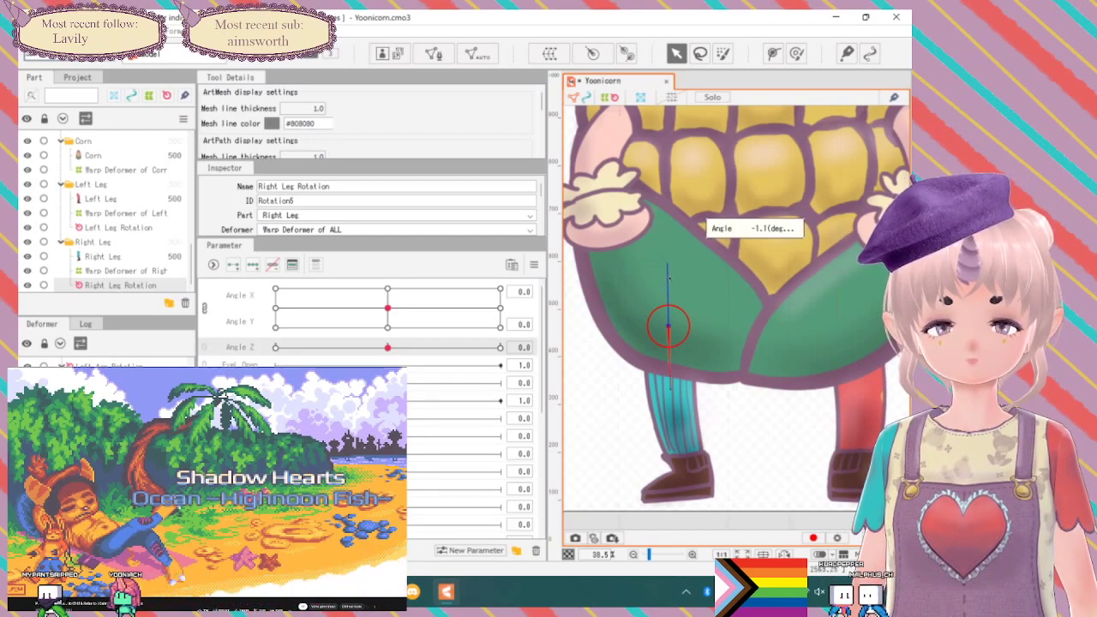
{"action": "scroll", "coordinate": [667, 272], "scroll_direction": "up", "scroll_amount": 3}
{"action": "left_click_drag", "start_coordinate": [667, 252], "coordinate": [668, 252]}
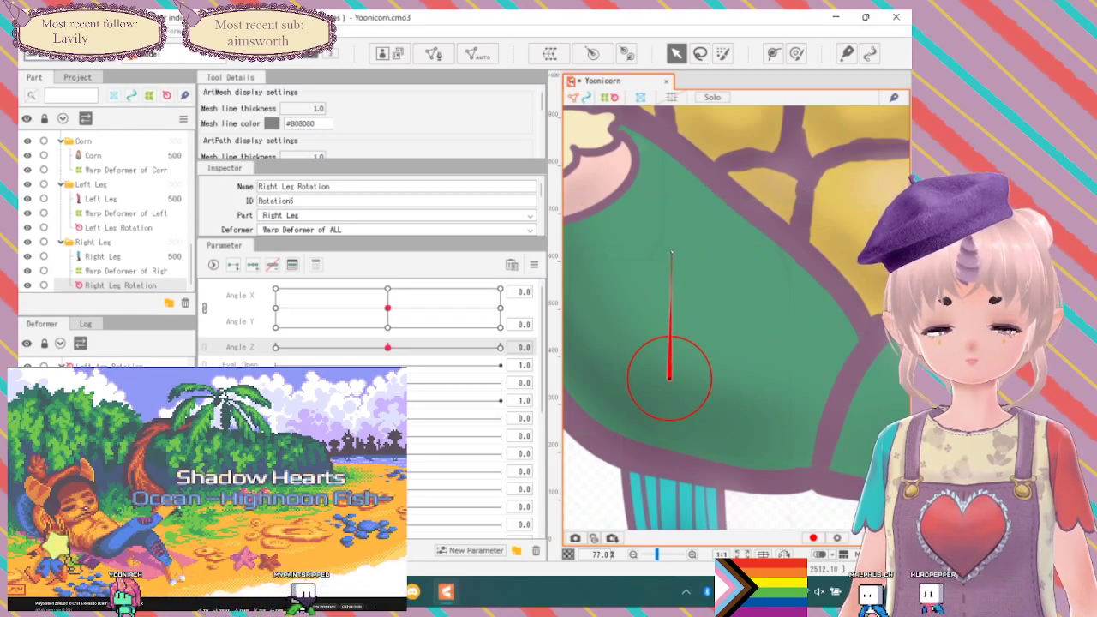
{"action": "scroll", "coordinate": [669, 252], "scroll_direction": "up", "scroll_amount": 4}
{"action": "left_click_drag", "start_coordinate": [668, 256], "coordinate": [666, 257]}
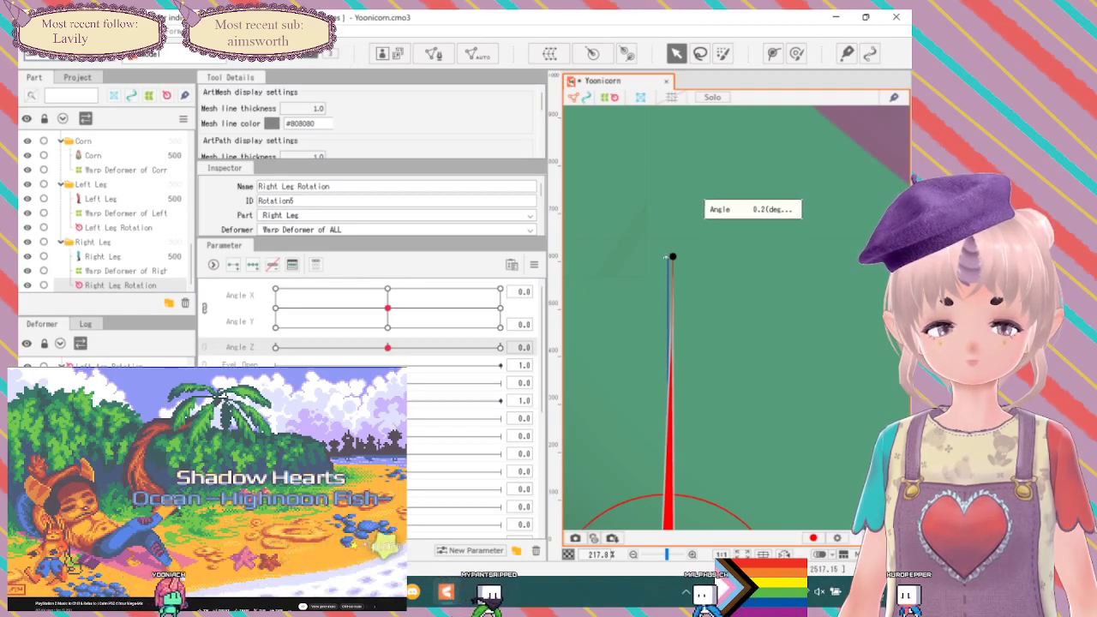
{"action": "scroll", "coordinate": [666, 256], "scroll_direction": "up", "scroll_amount": 6}
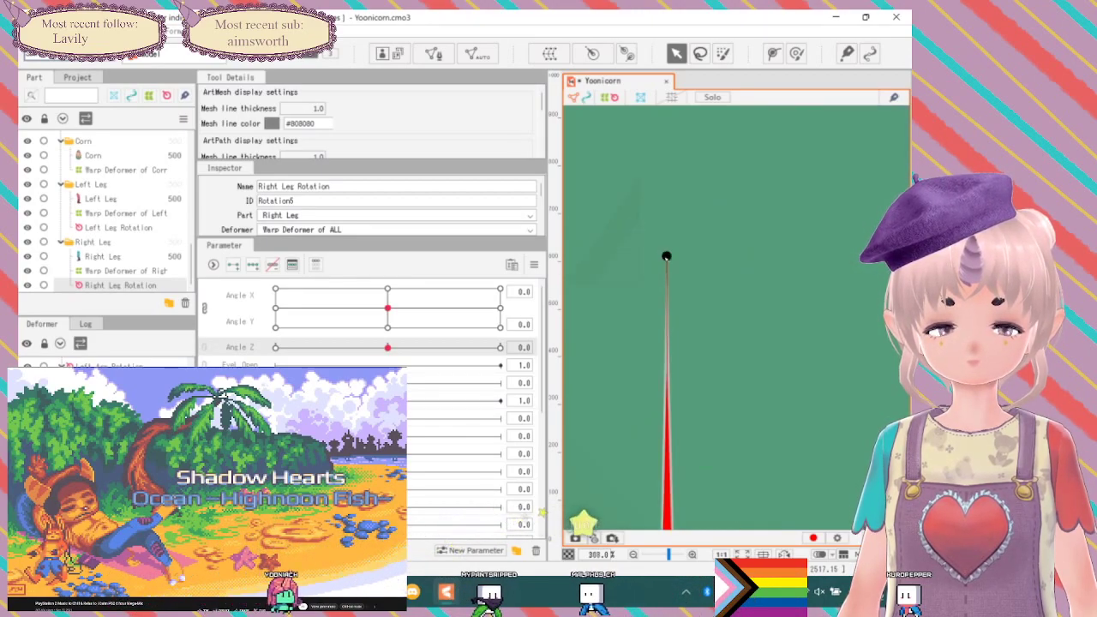
{"action": "left_click_drag", "start_coordinate": [672, 252], "coordinate": [676, 252]}
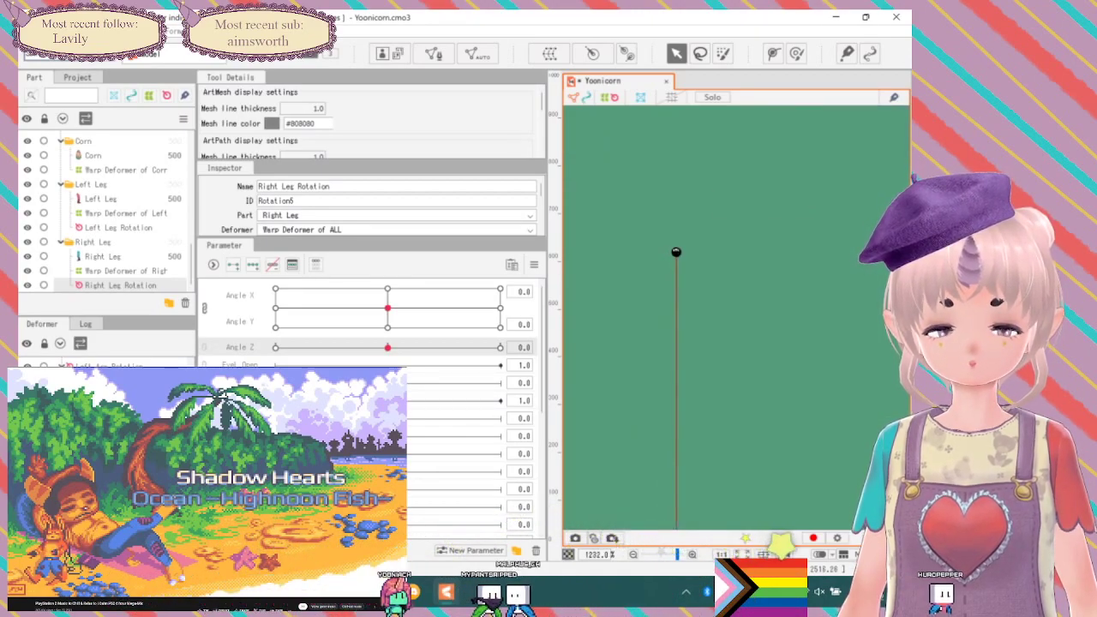
{"action": "scroll", "coordinate": [675, 251], "scroll_direction": "down", "scroll_amount": 10}
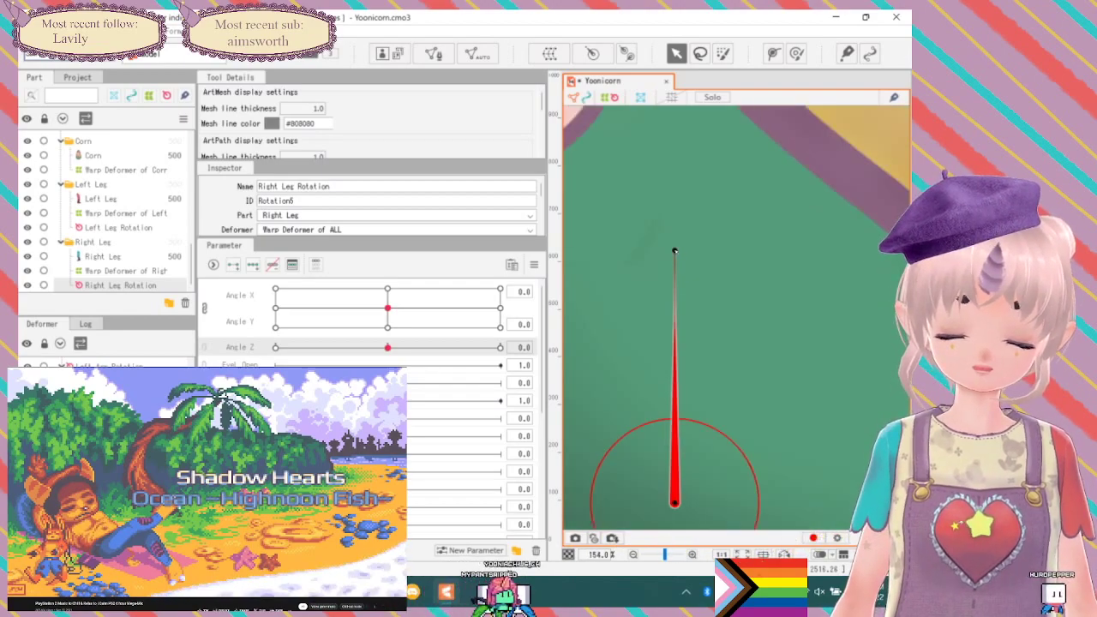
{"action": "left_click_drag", "start_coordinate": [698, 237], "coordinate": [718, 360]}
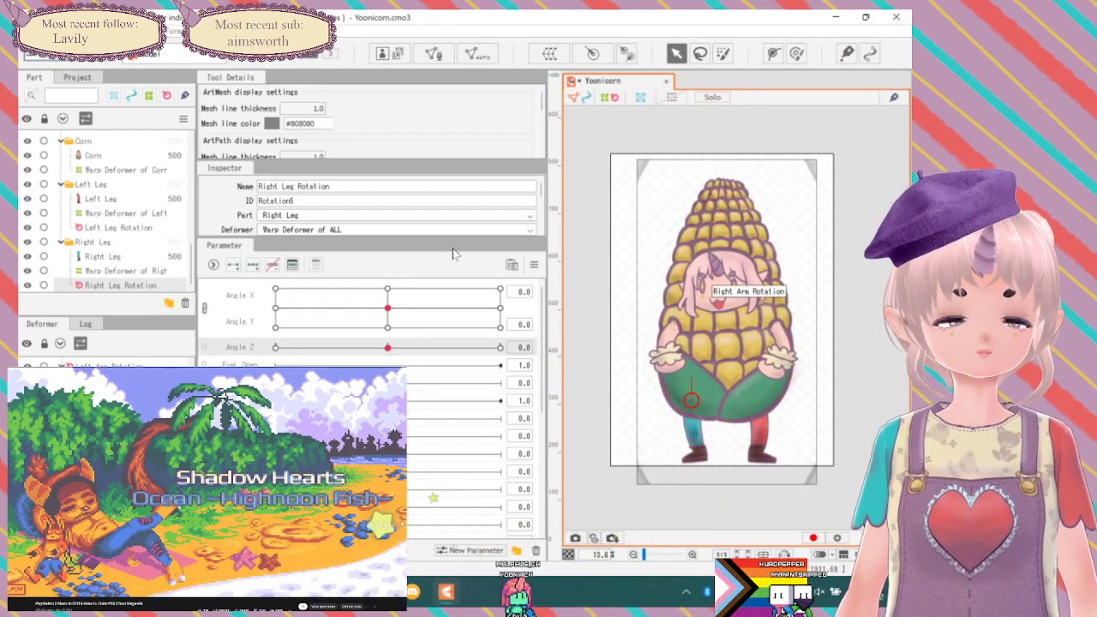
Select the Head Rotation deformer and check the head's tilt at the Angle Z keyforms -30 and 30.
{"action": "left_click", "coordinate": [777, 328]}
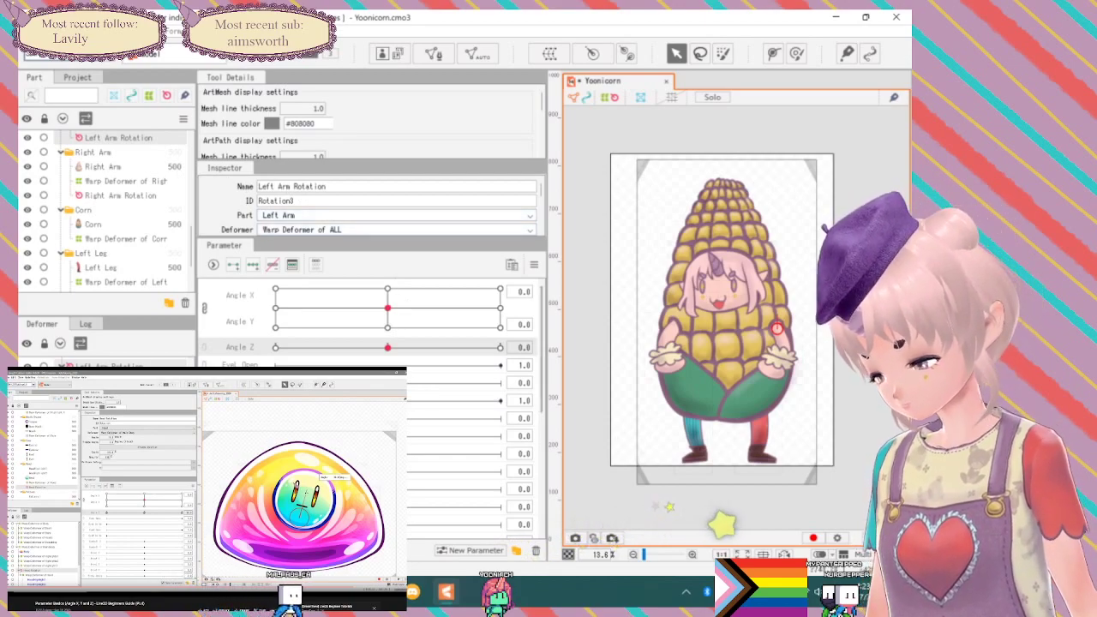
{"action": "left_click", "coordinate": [717, 299]}
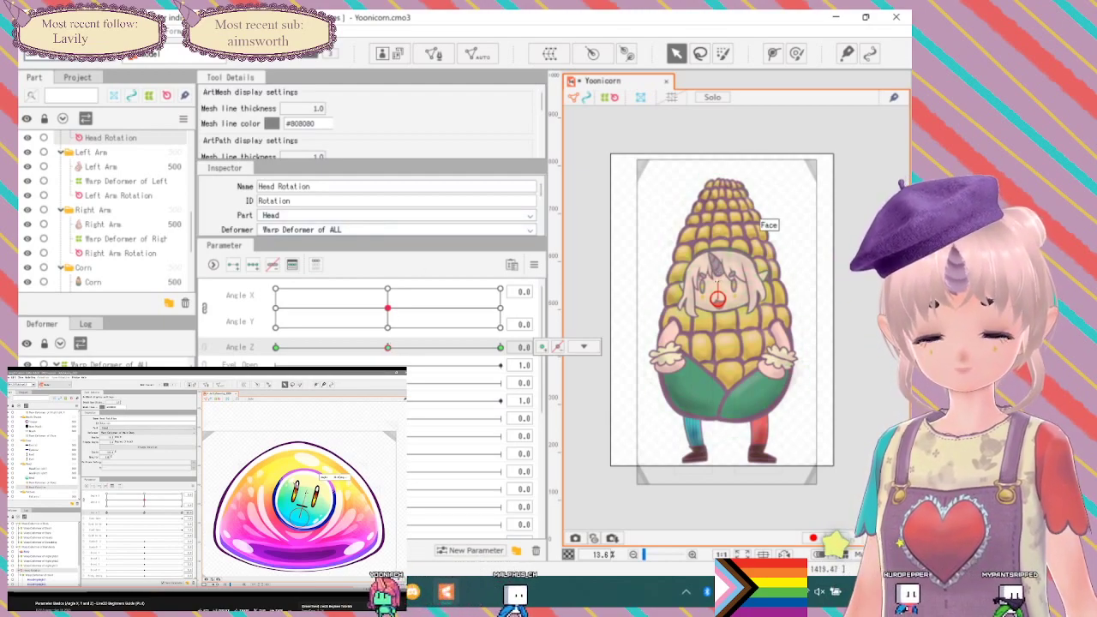
{"action": "left_click", "coordinate": [275, 347]}
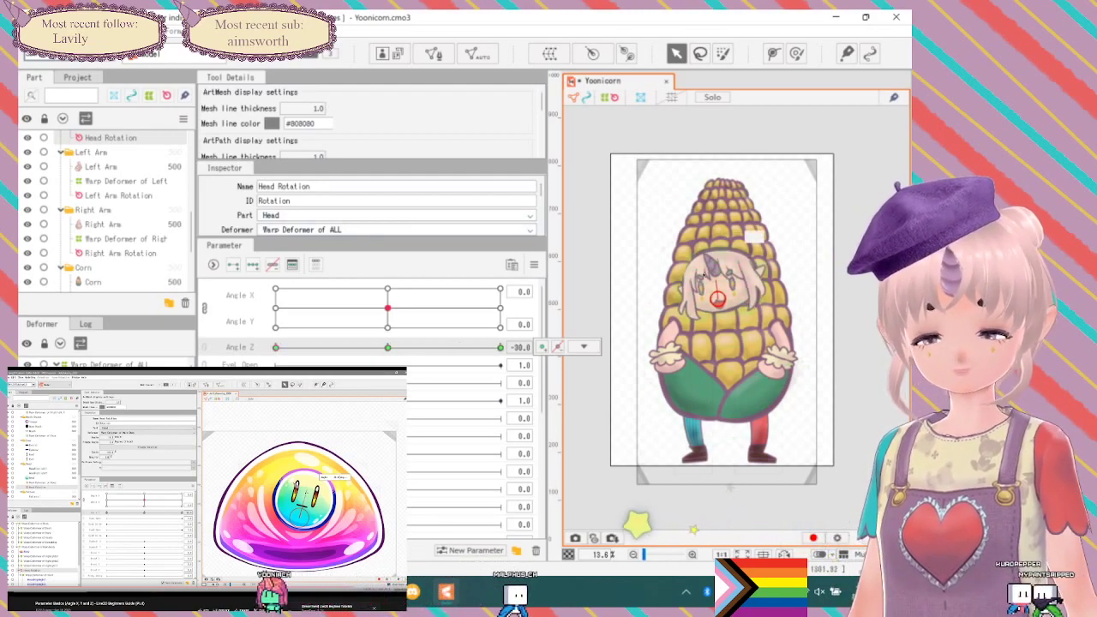
{"action": "left_click", "coordinate": [500, 347]}
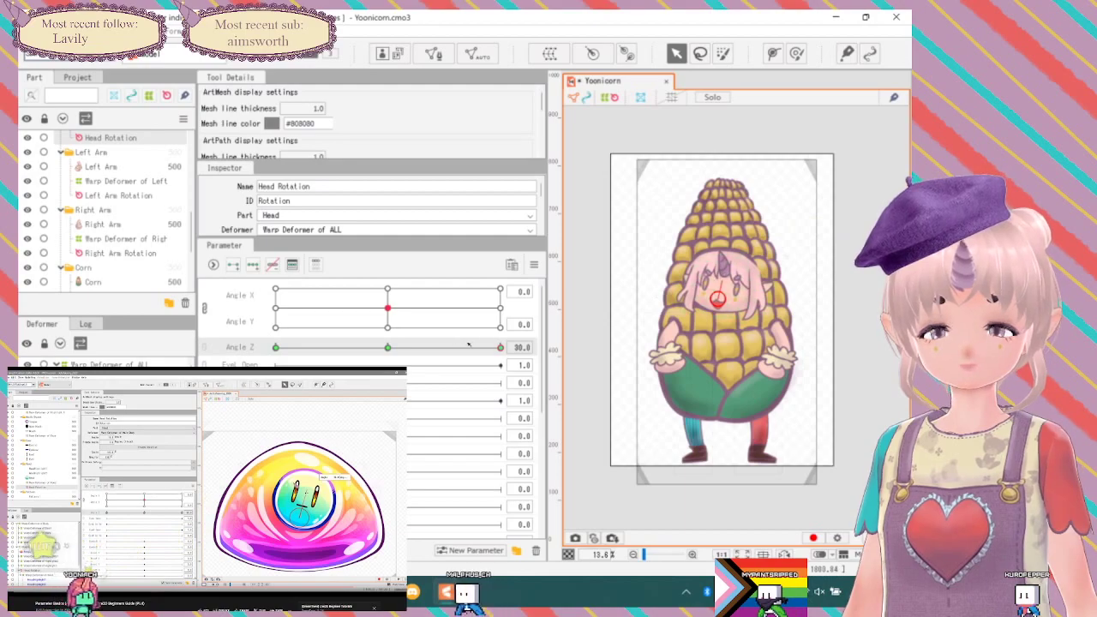
{"action": "left_click_drag", "start_coordinate": [479, 350], "coordinate": [618, 325]}
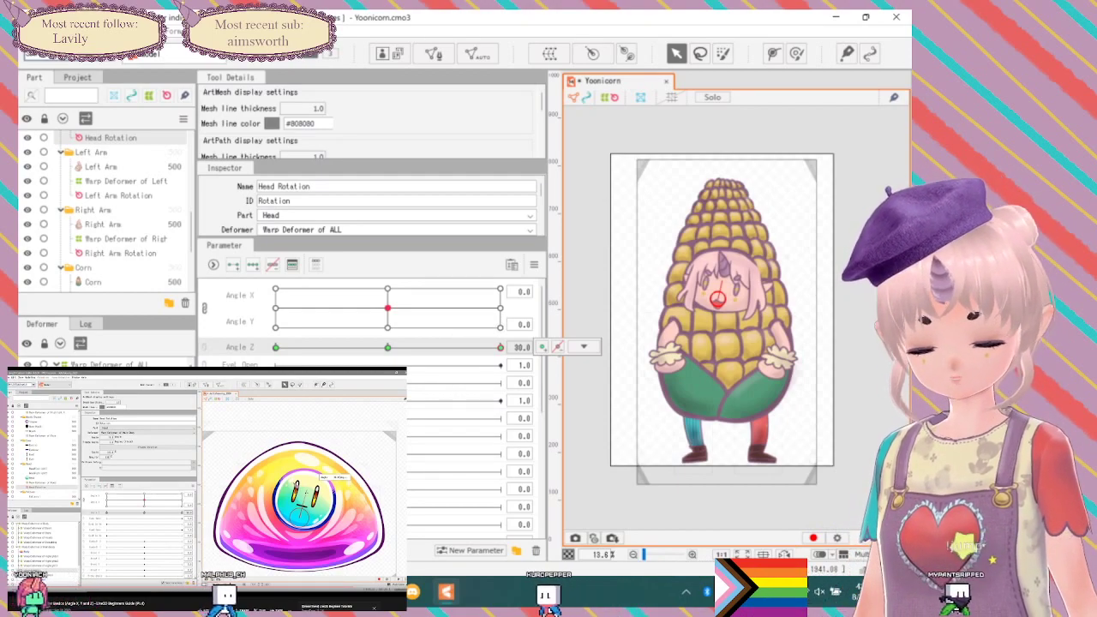
{"action": "scroll", "coordinate": [368, 360], "scroll_direction": "down", "scroll_amount": 1}
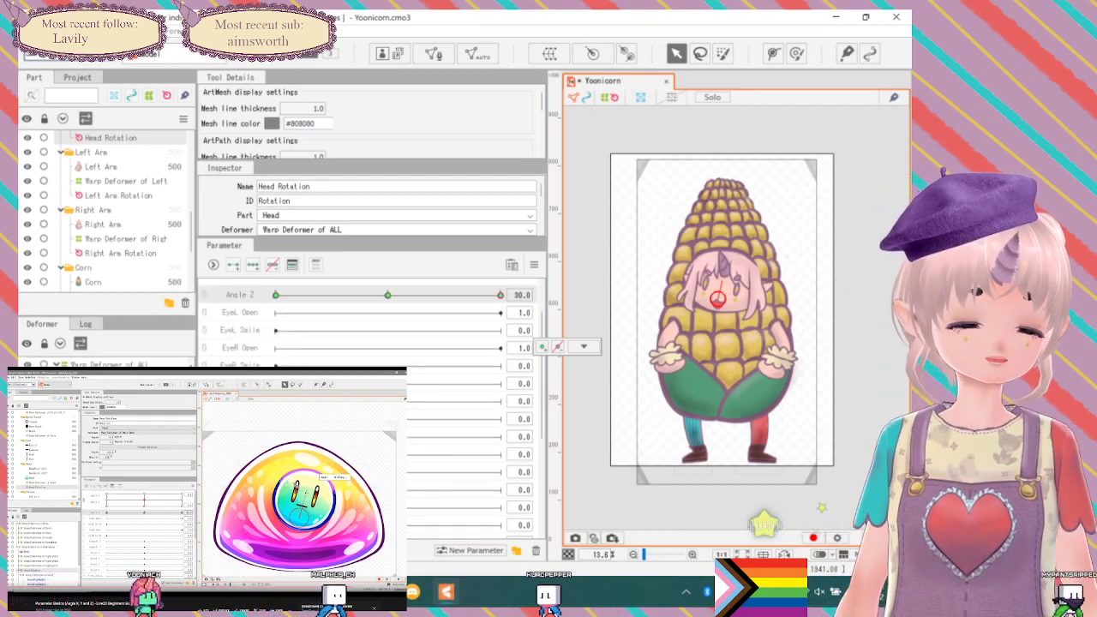
{"action": "scroll", "coordinate": [375, 319], "scroll_direction": "up", "scroll_amount": 1}
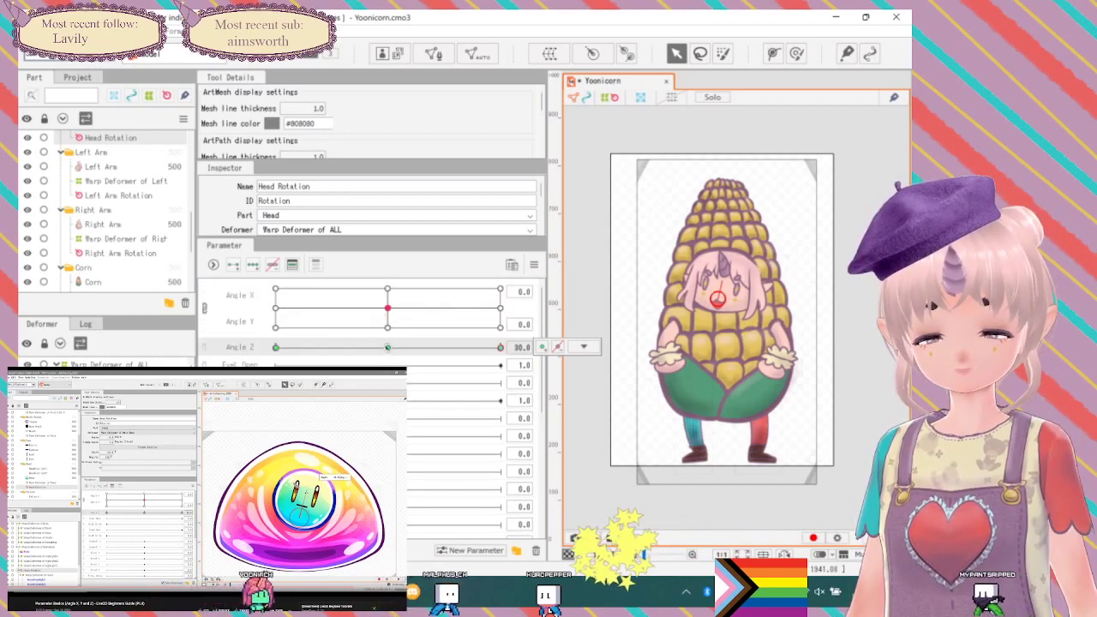
Preview the head's movement along Angle X, Angle Y and Angle Z, and reset all three angles to 0.
{"action": "left_click", "coordinate": [583, 346]}
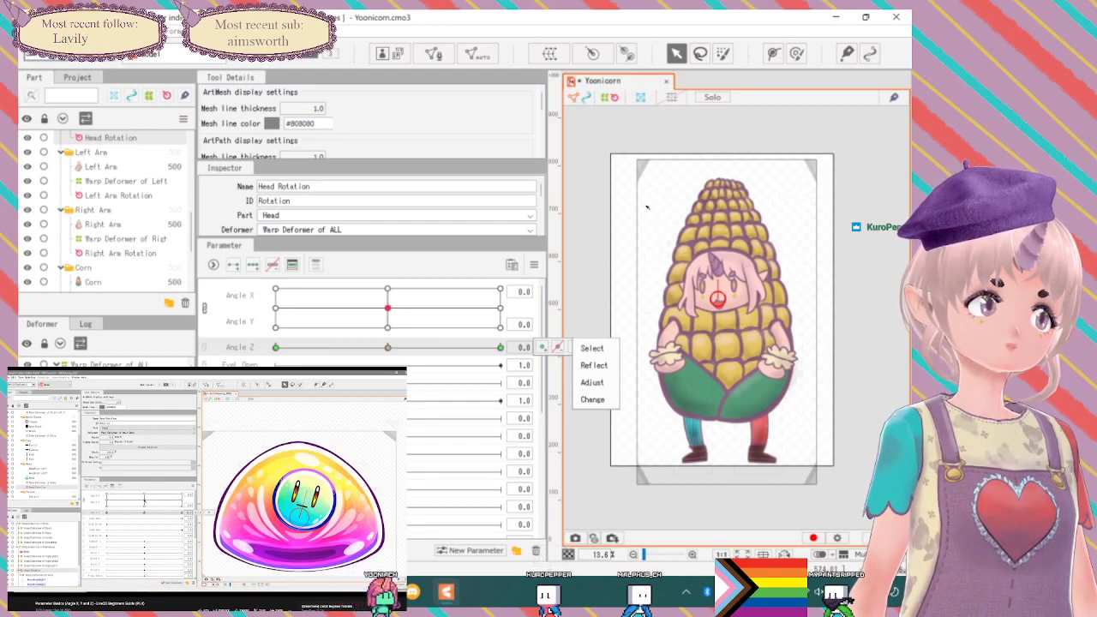
{"action": "left_click", "coordinate": [469, 350]}
{"action": "left_click", "coordinate": [468, 349]}
{"action": "left_click_drag", "start_coordinate": [390, 309], "coordinate": [520, 277]}
{"action": "left_click", "coordinate": [388, 309]}
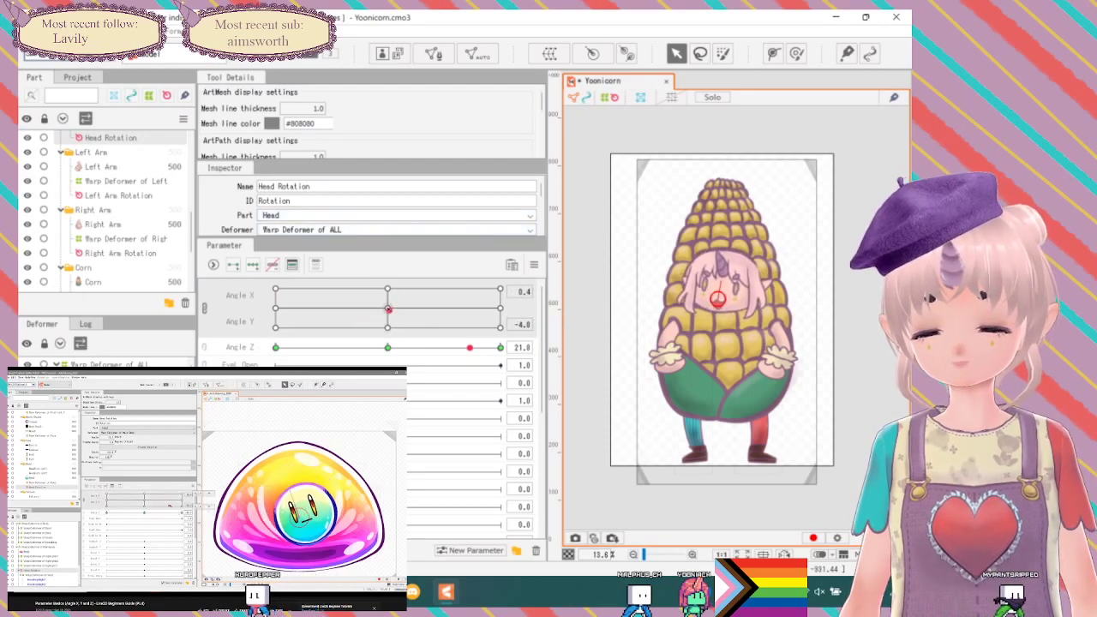
{"action": "right_click", "coordinate": [474, 348]}
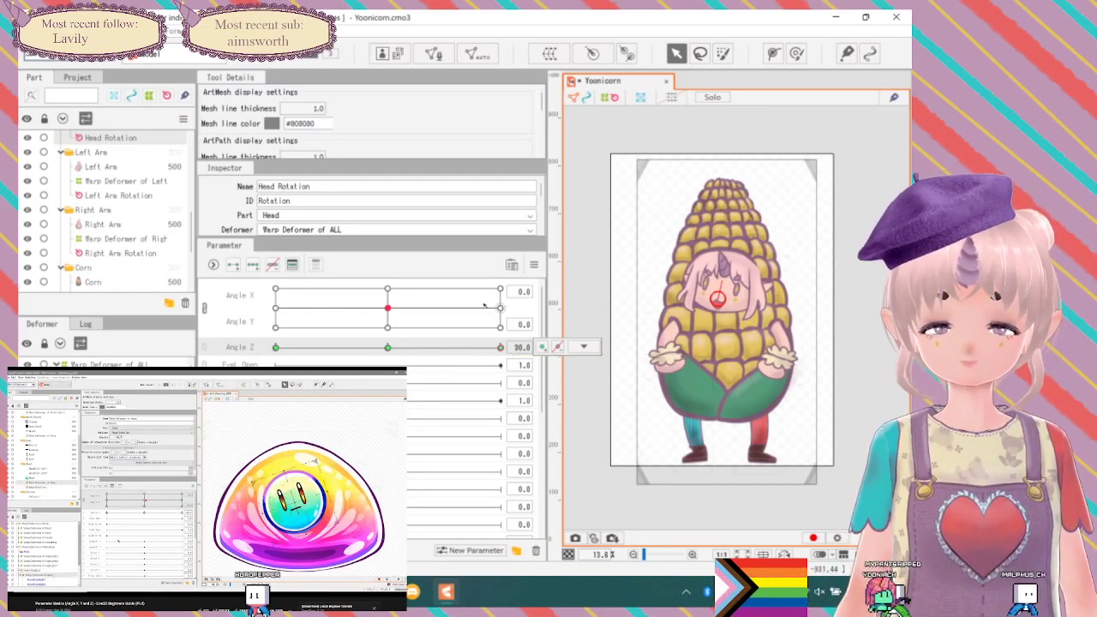
{"action": "scroll", "coordinate": [631, 295], "scroll_direction": "up", "scroll_amount": 3}
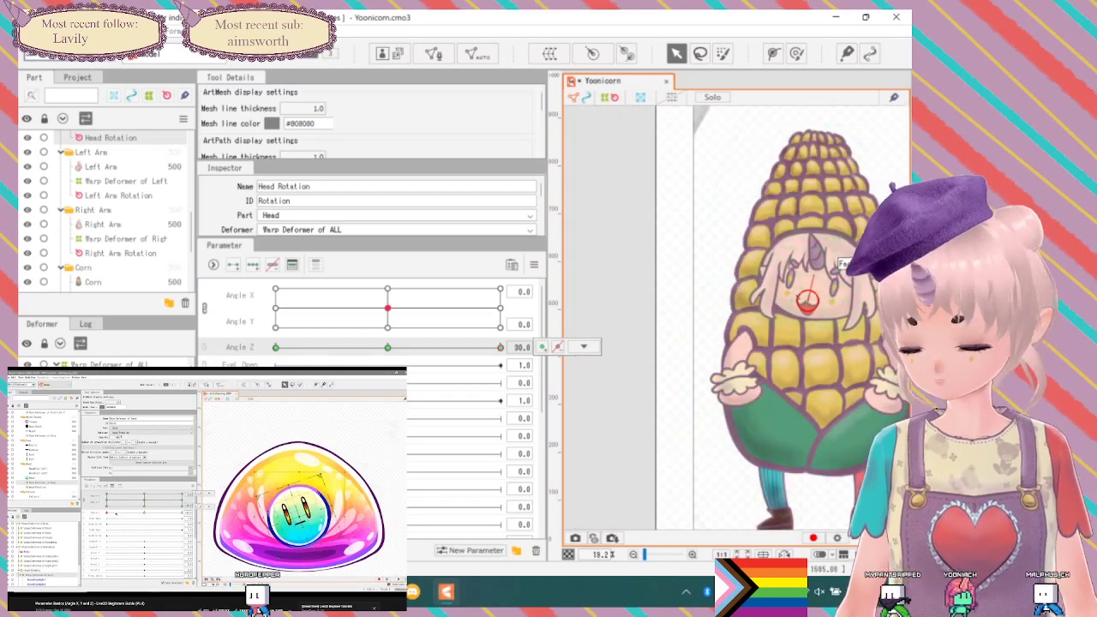
{"action": "left_click_drag", "start_coordinate": [796, 296], "coordinate": [698, 304]}
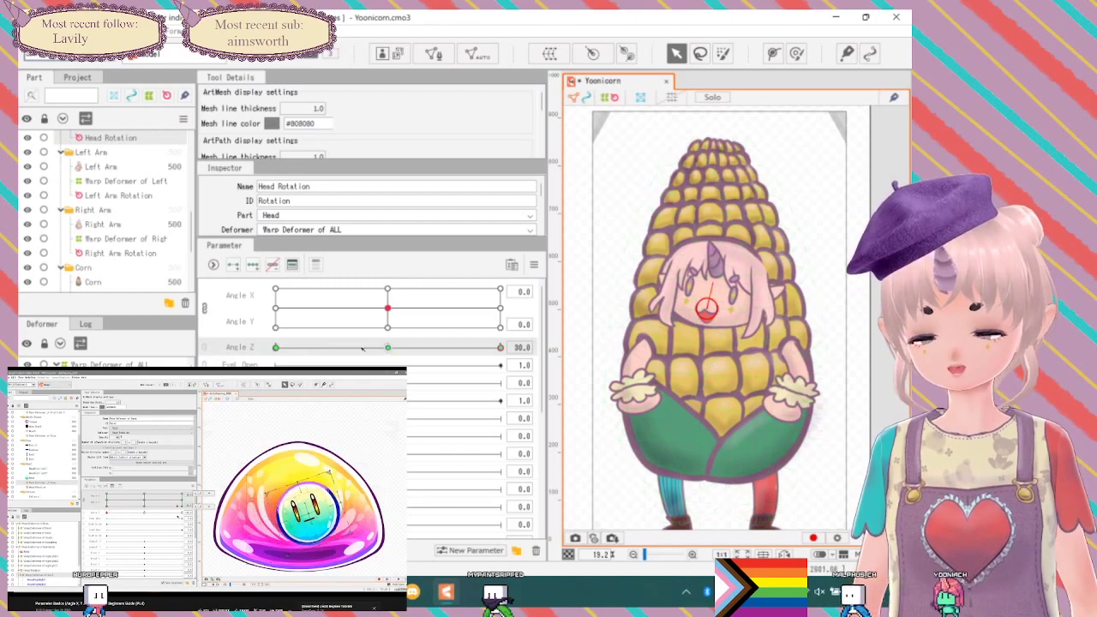
{"action": "left_click", "coordinate": [388, 348]}
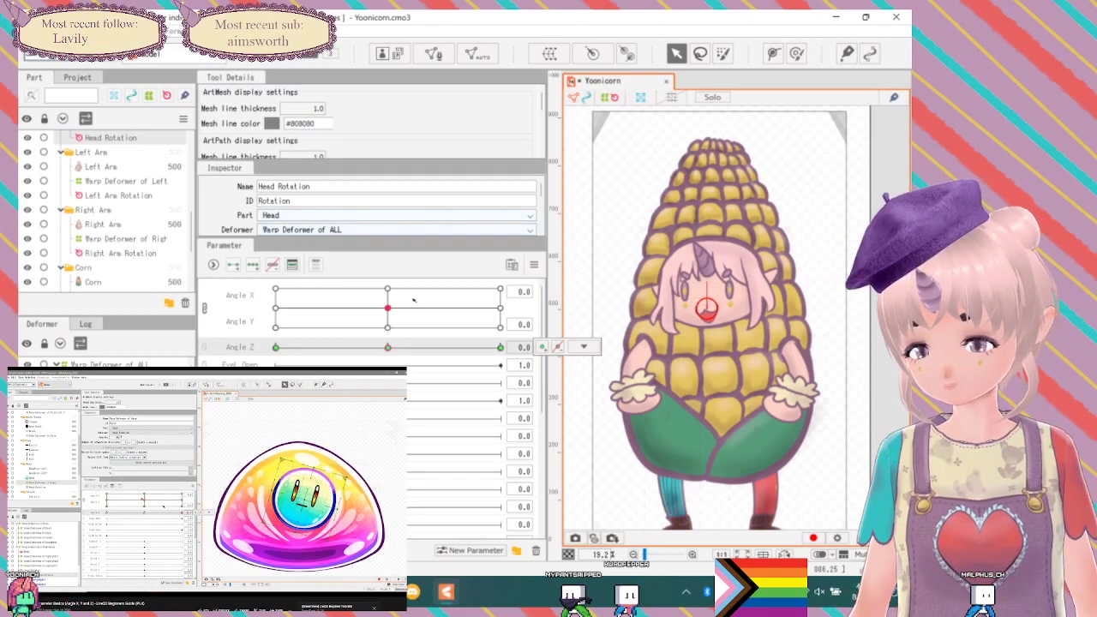
{"action": "left_click_drag", "start_coordinate": [387, 308], "coordinate": [500, 310]}
{"action": "left_click_drag", "start_coordinate": [619, 260], "coordinate": [387, 308]}
{"action": "left_click", "coordinate": [584, 288]}
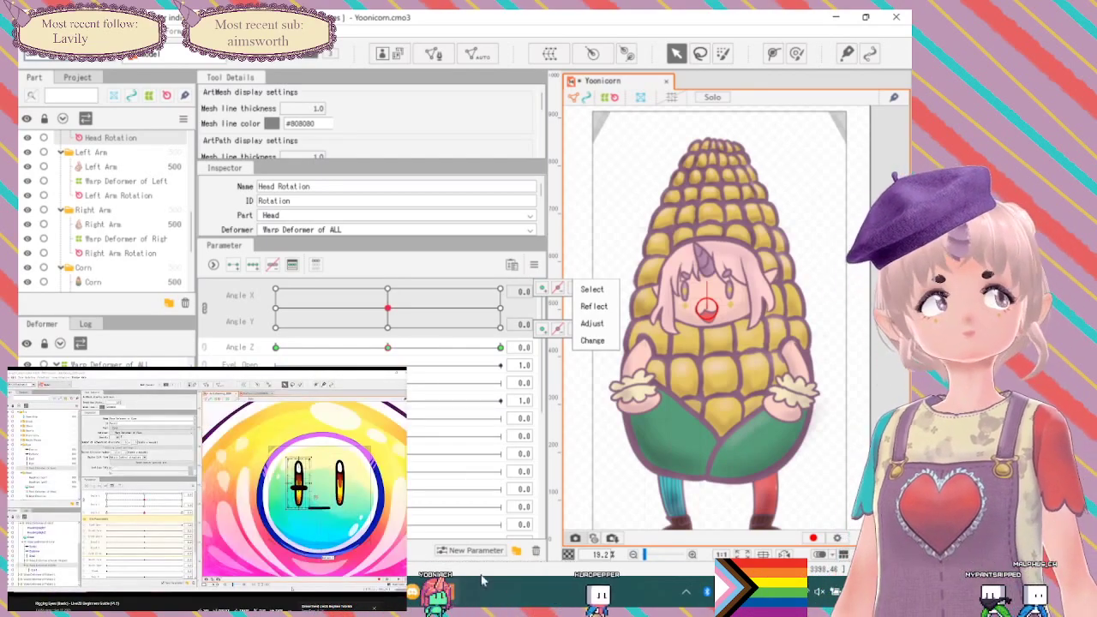
{"action": "left_click", "coordinate": [707, 290]}
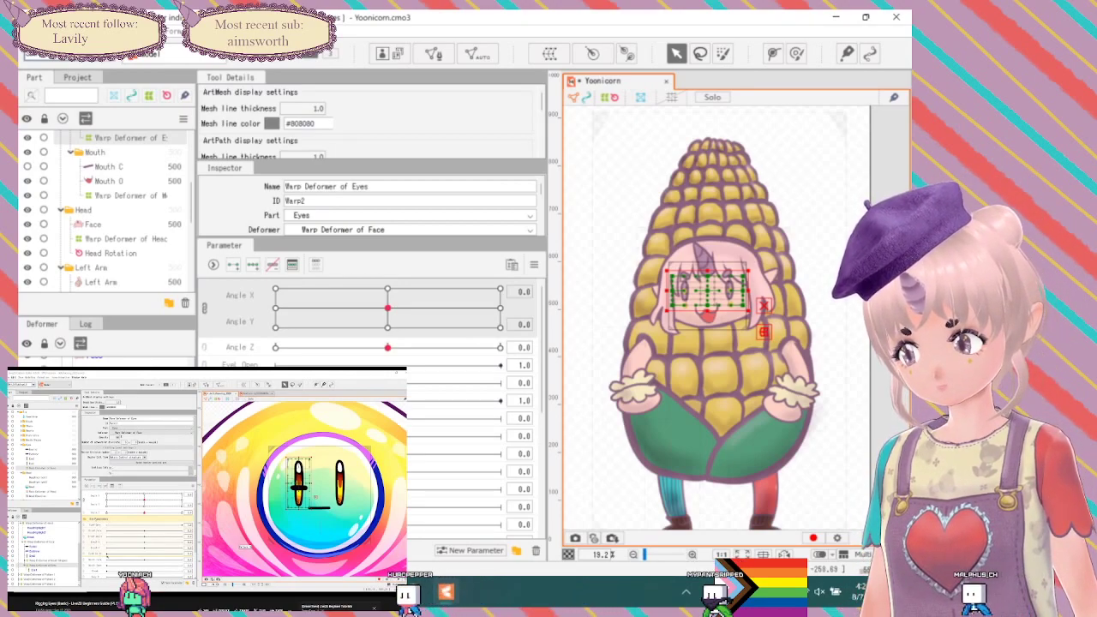
{"action": "left_click", "coordinate": [454, 365]}
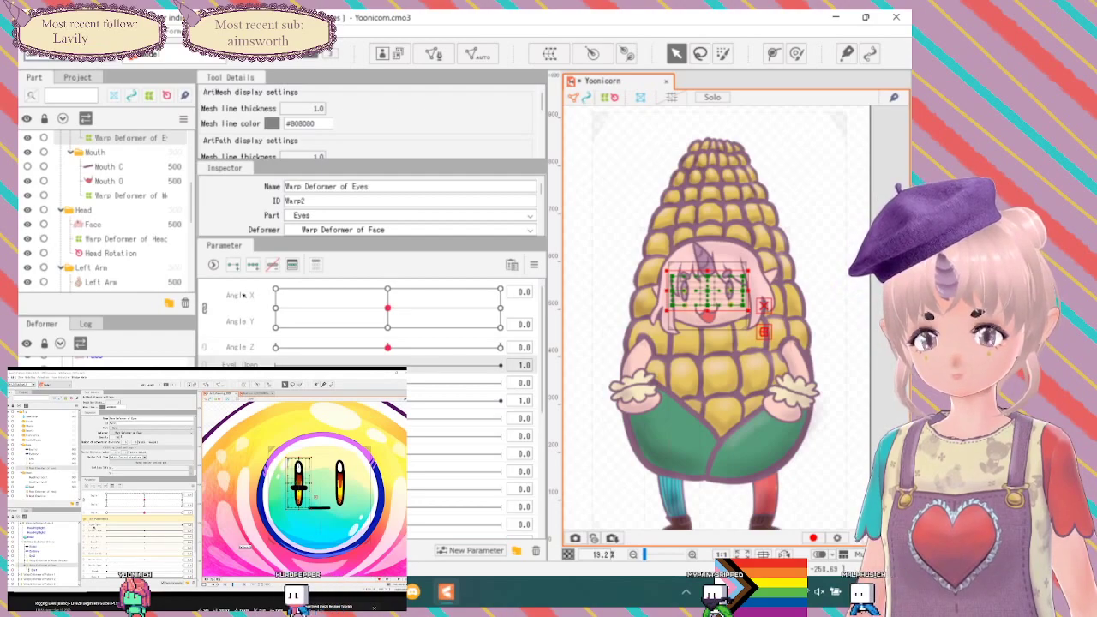
{"action": "left_click", "coordinate": [293, 271]}
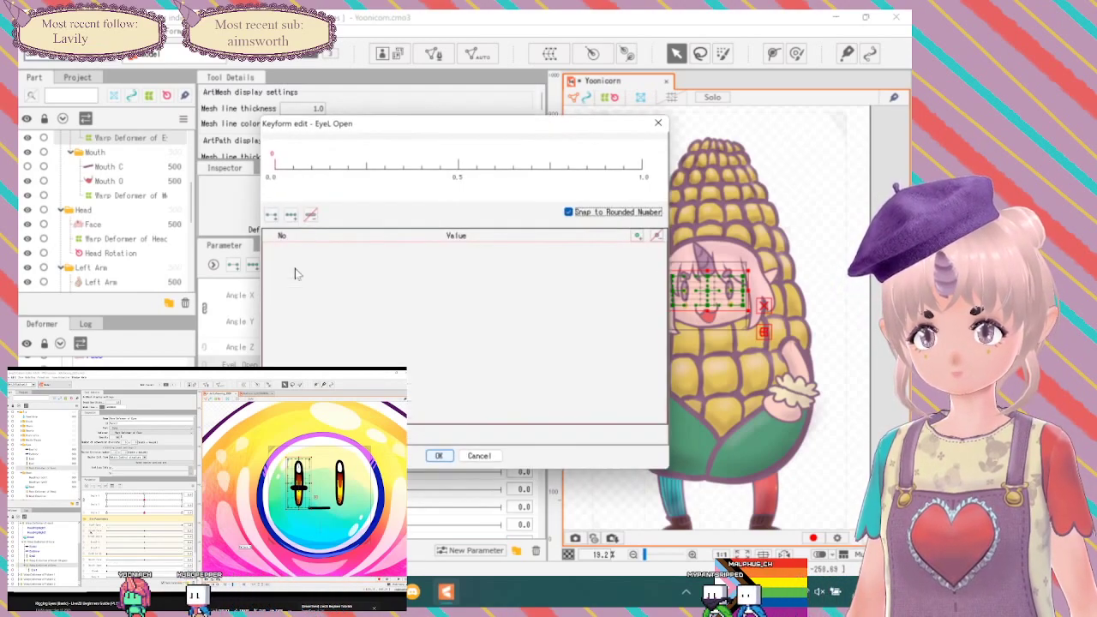
{"action": "left_click", "coordinate": [479, 457]}
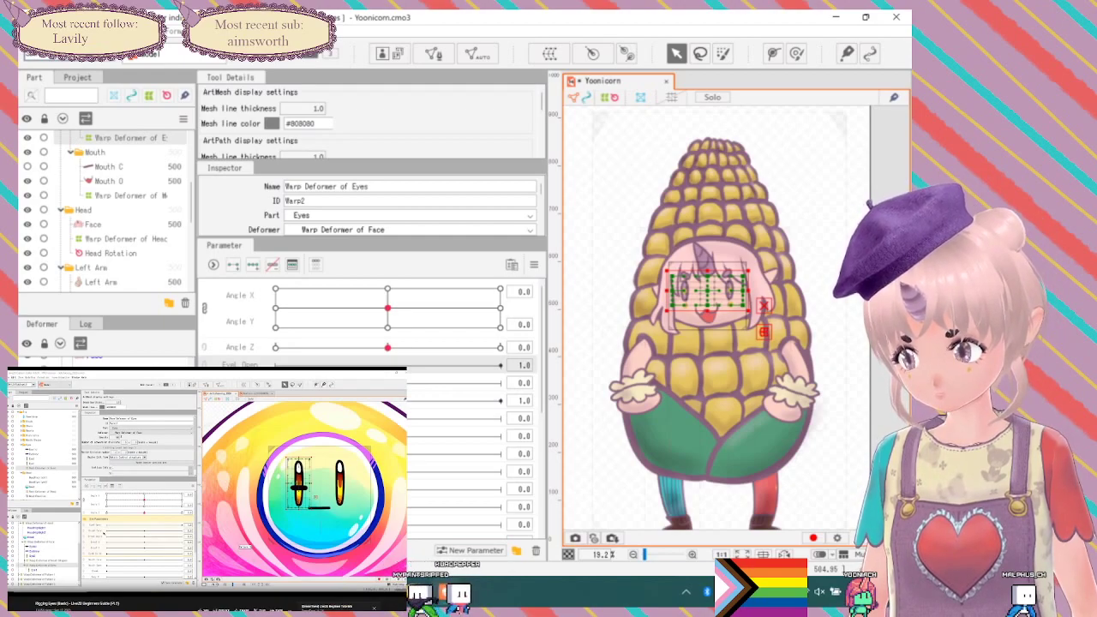
Create a parameter folder and place it directly below Angle Z in the parameter list.
{"action": "scroll", "coordinate": [369, 326], "scroll_direction": "down", "scroll_amount": 1}
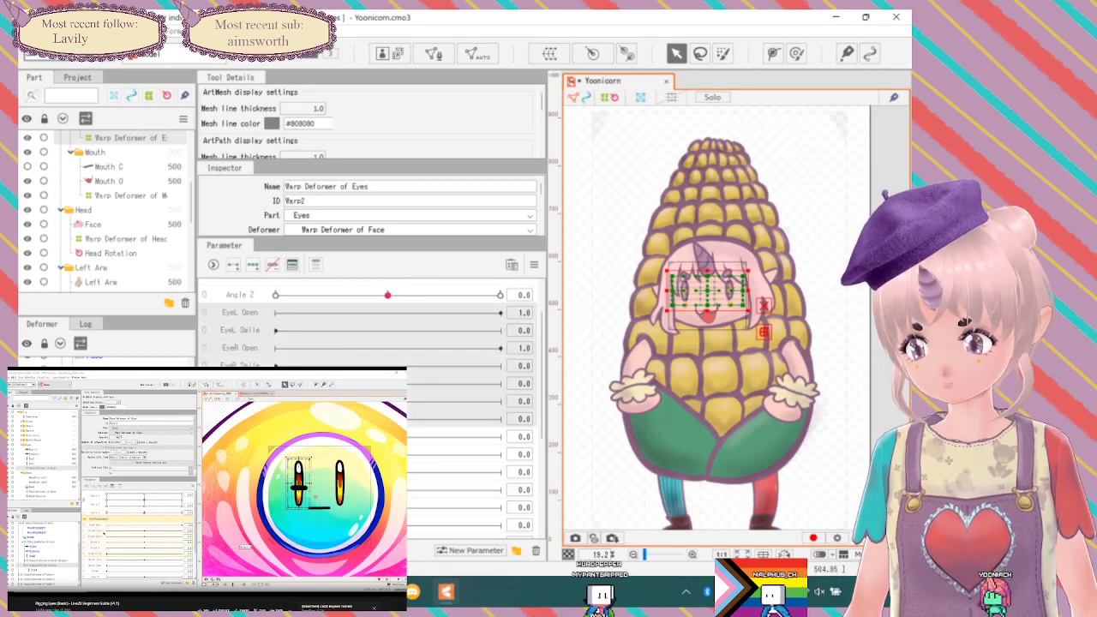
{"action": "scroll", "coordinate": [369, 343], "scroll_direction": "up", "scroll_amount": 2}
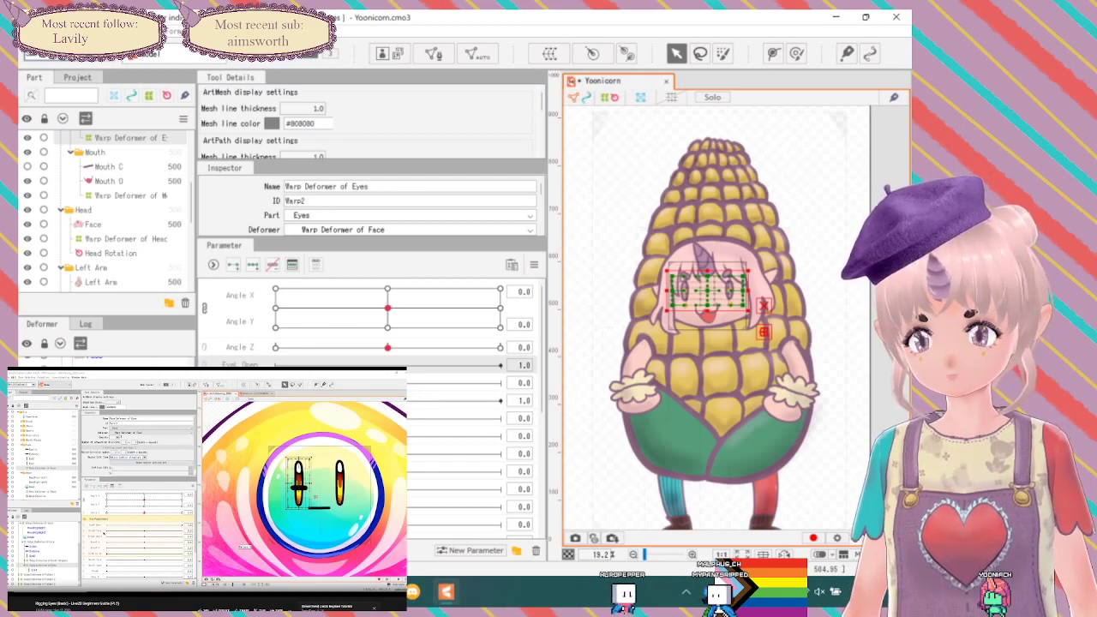
{"action": "scroll", "coordinate": [368, 402], "scroll_direction": "down", "scroll_amount": 5}
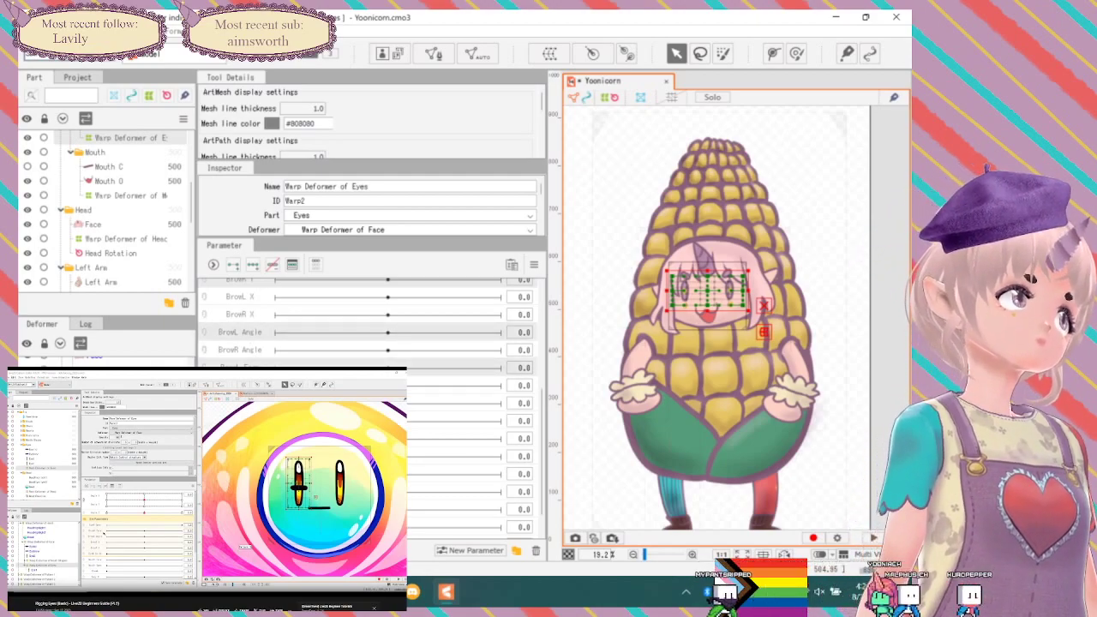
{"action": "scroll", "coordinate": [369, 403], "scroll_direction": "up", "scroll_amount": 5}
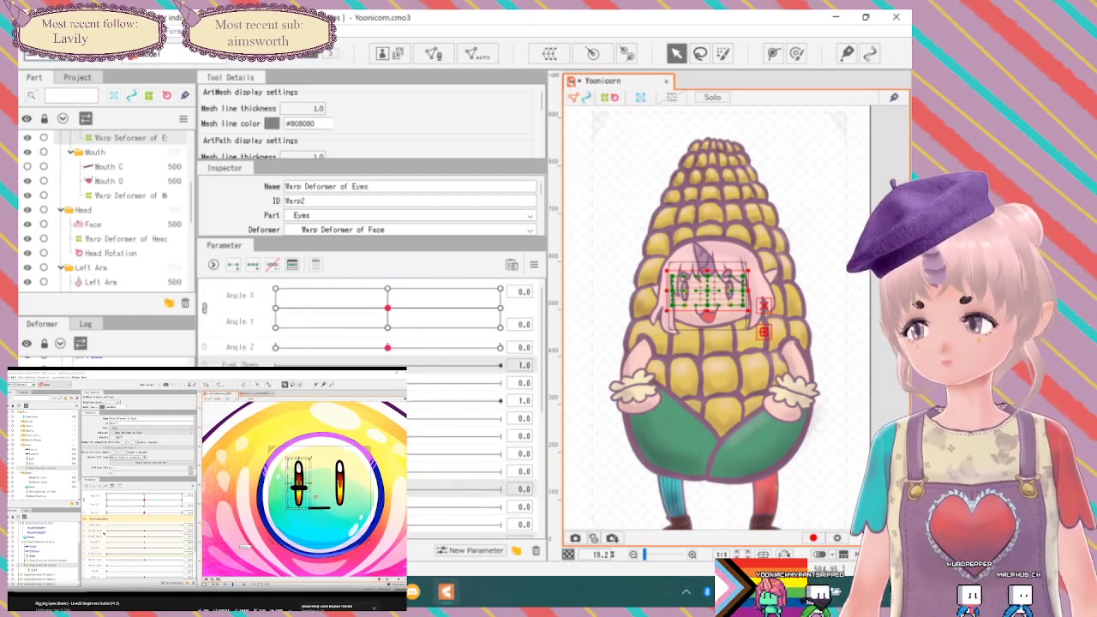
{"action": "left_click", "coordinate": [518, 552]}
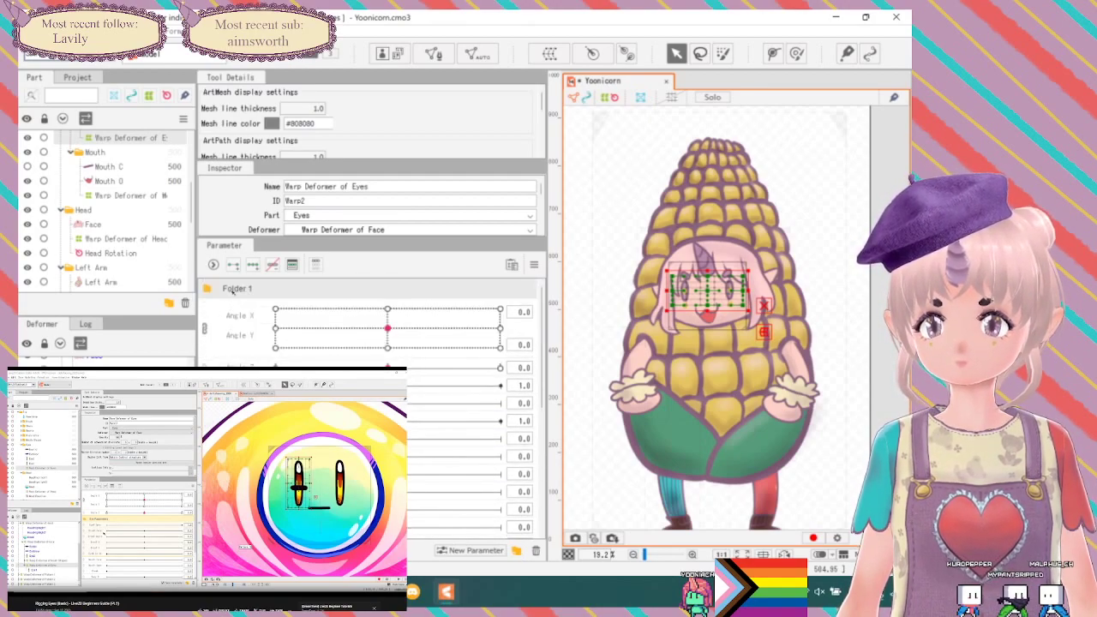
{"action": "scroll", "coordinate": [234, 292], "scroll_direction": "down", "scroll_amount": 4}
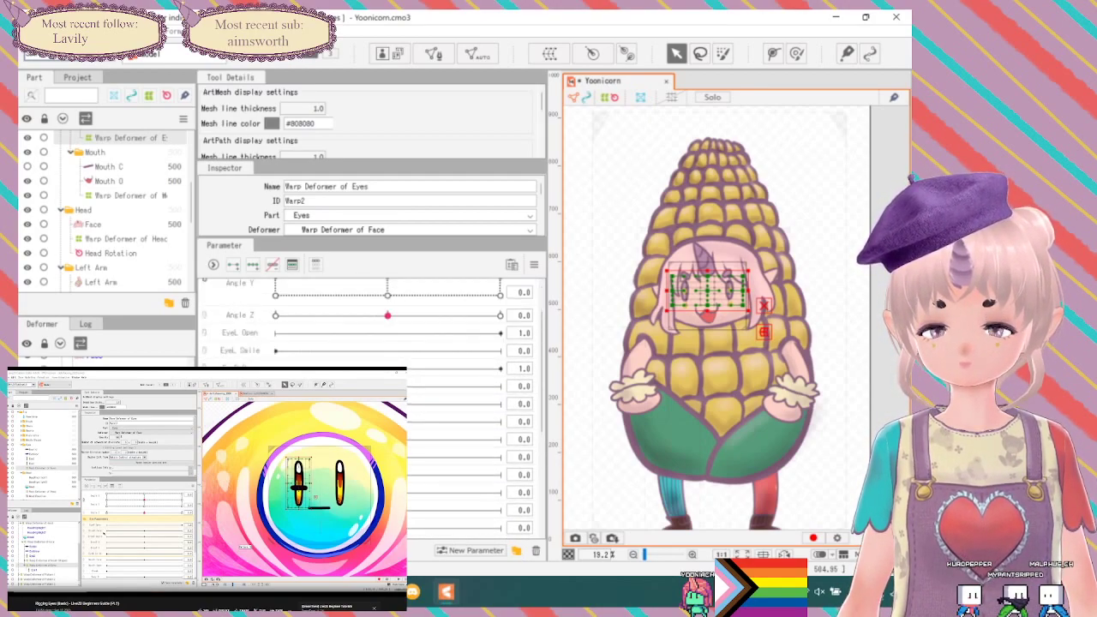
{"action": "scroll", "coordinate": [214, 330], "scroll_direction": "up", "scroll_amount": 4}
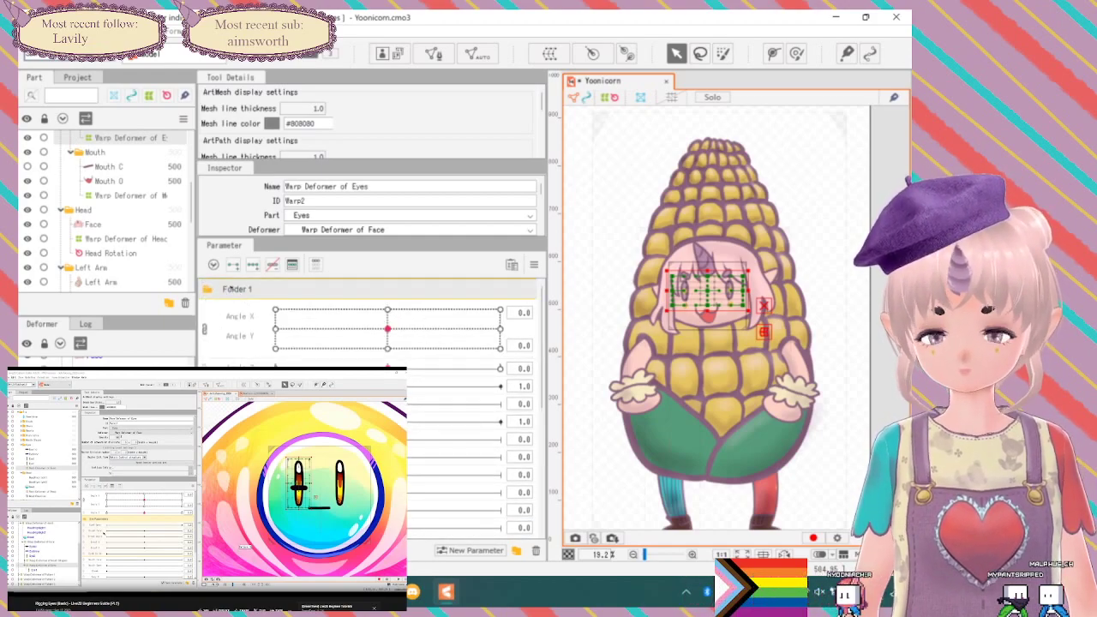
{"action": "left_click_drag", "start_coordinate": [242, 288], "coordinate": [317, 361]}
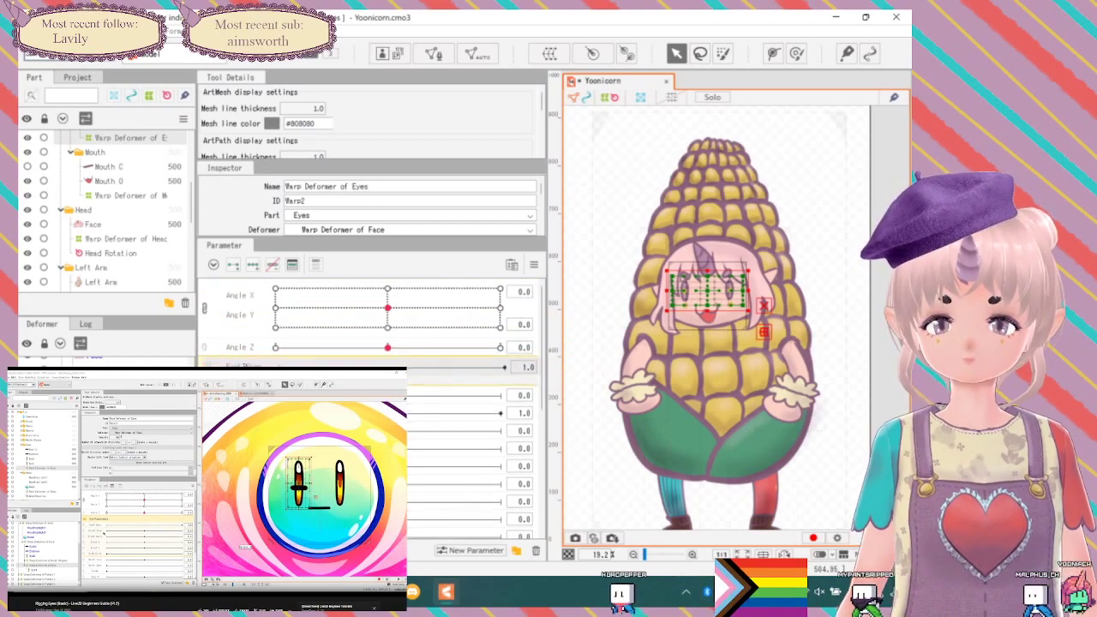
Gather EyeL Open, EyeL Smile and the BrowL Form, Angle, Y and X parameters inside Folder 1.
{"action": "scroll", "coordinate": [368, 340], "scroll_direction": "down", "scroll_amount": 1}
{"action": "left_click_drag", "start_coordinate": [242, 352], "coordinate": [263, 322]}
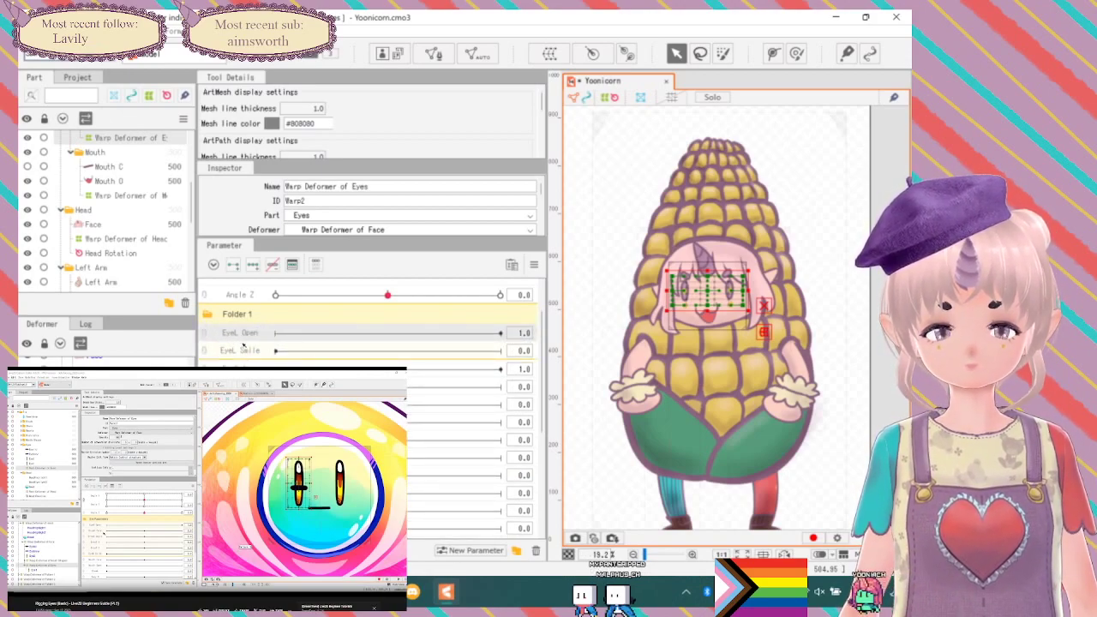
{"action": "left_click_drag", "start_coordinate": [239, 439], "coordinate": [290, 357]}
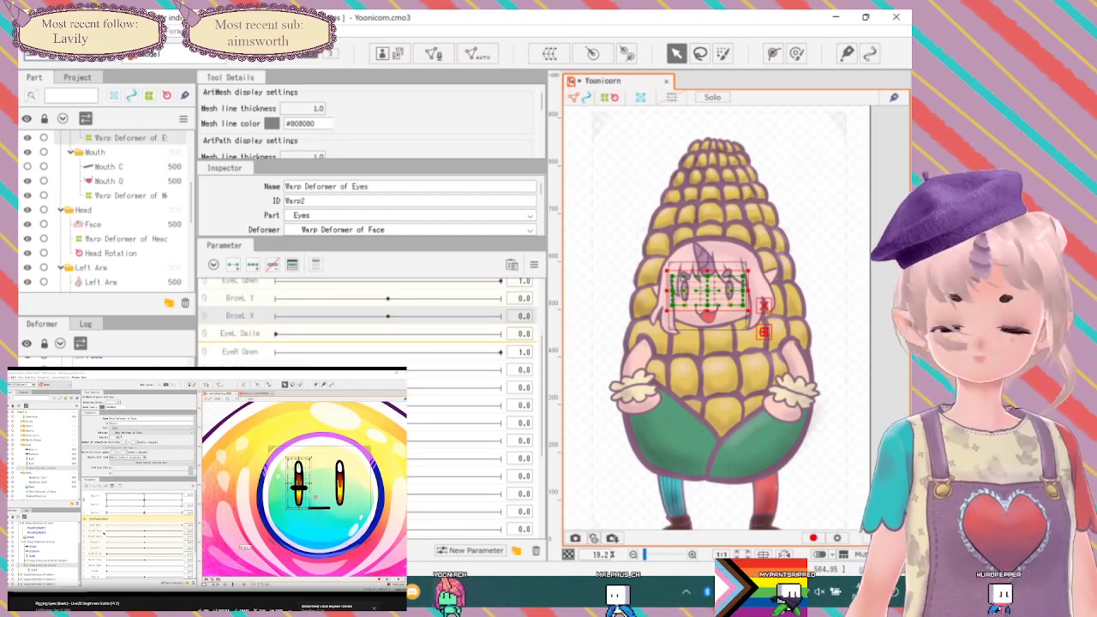
{"action": "left_click_drag", "start_coordinate": [249, 457], "coordinate": [292, 340]}
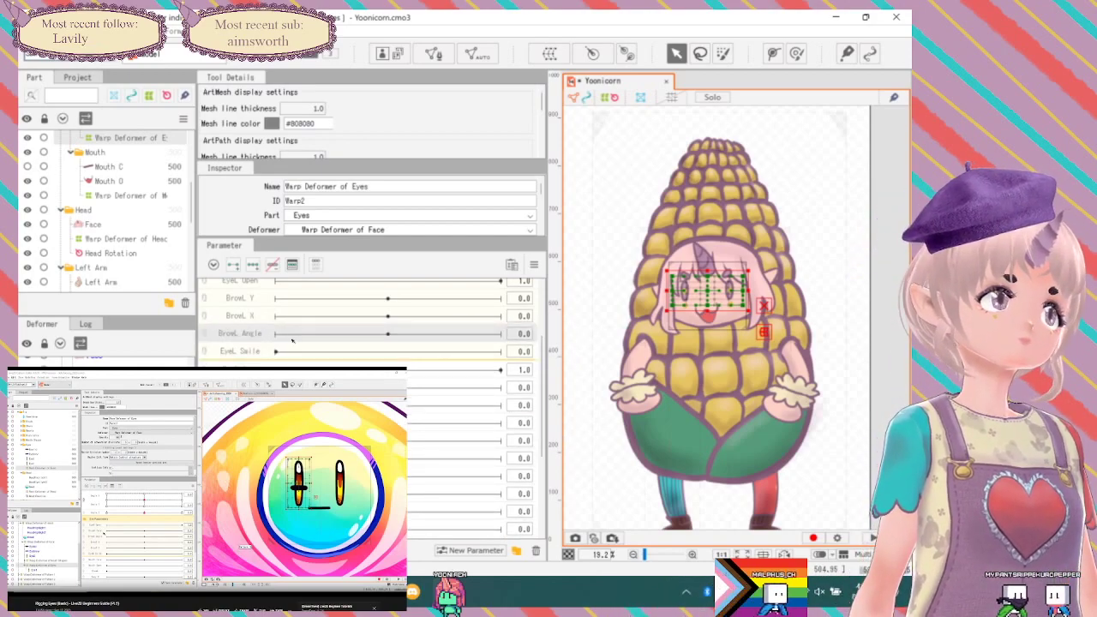
{"action": "left_click_drag", "start_coordinate": [248, 457], "coordinate": [264, 295]}
{"action": "left_click_drag", "start_coordinate": [246, 355], "coordinate": [260, 307]}
{"action": "scroll", "coordinate": [257, 299], "scroll_direction": "up", "scroll_amount": 1}
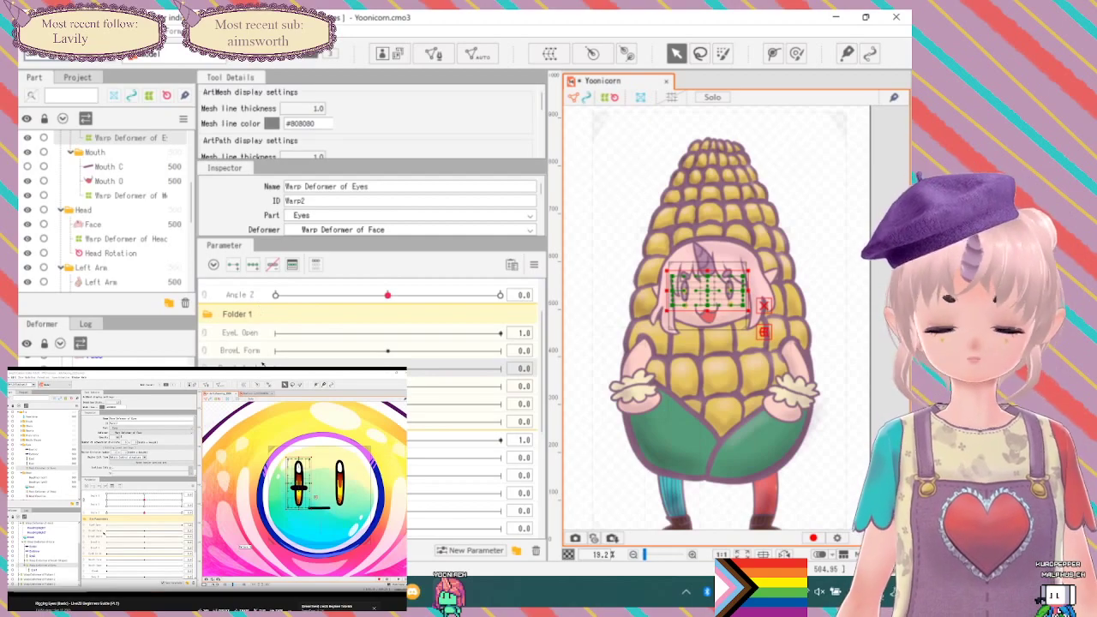
{"action": "scroll", "coordinate": [367, 325], "scroll_direction": "down", "scroll_amount": 1}
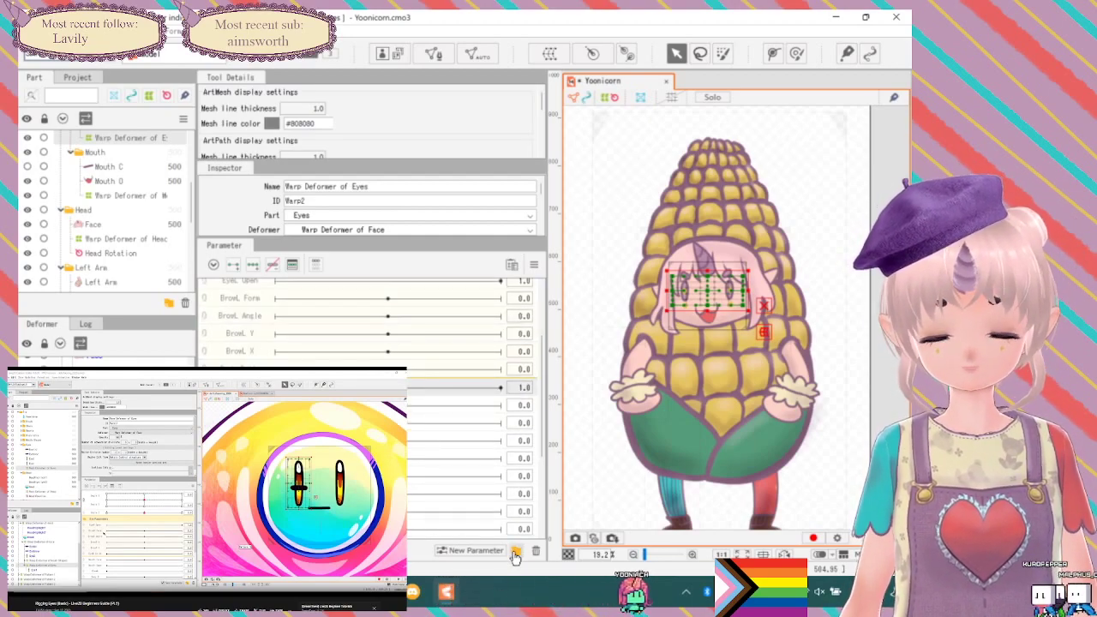
Create a second parameter folder and rename Folder 1 as Eye L.
{"action": "scroll", "coordinate": [368, 386], "scroll_direction": "up", "scroll_amount": 2}
{"action": "scroll", "coordinate": [369, 386], "scroll_direction": "up", "scroll_amount": 3}
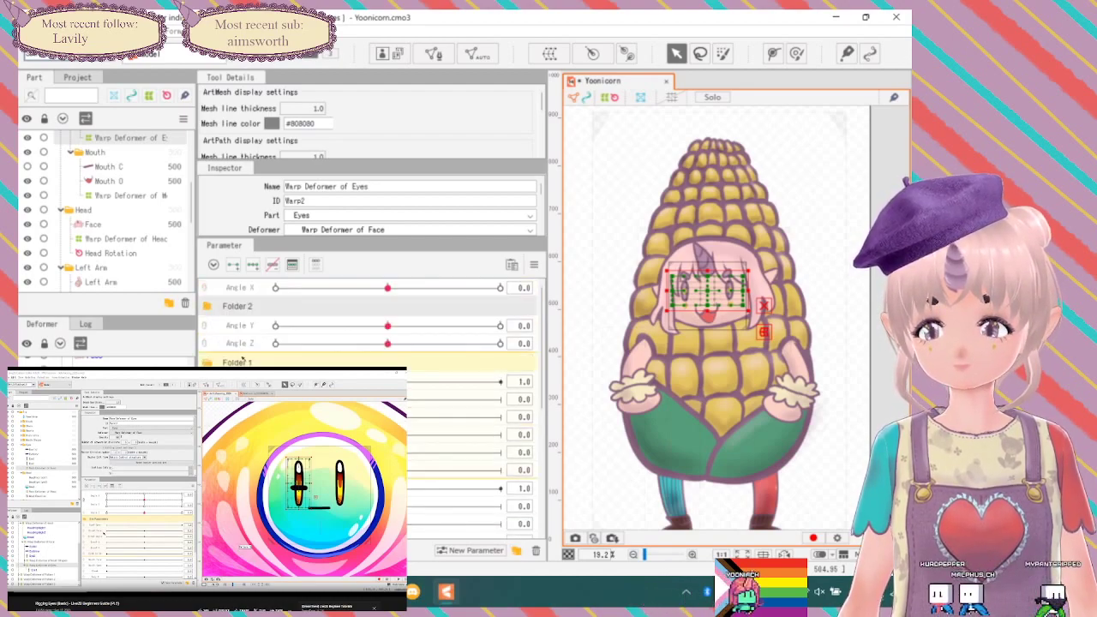
{"action": "double_click", "coordinate": [241, 361]}
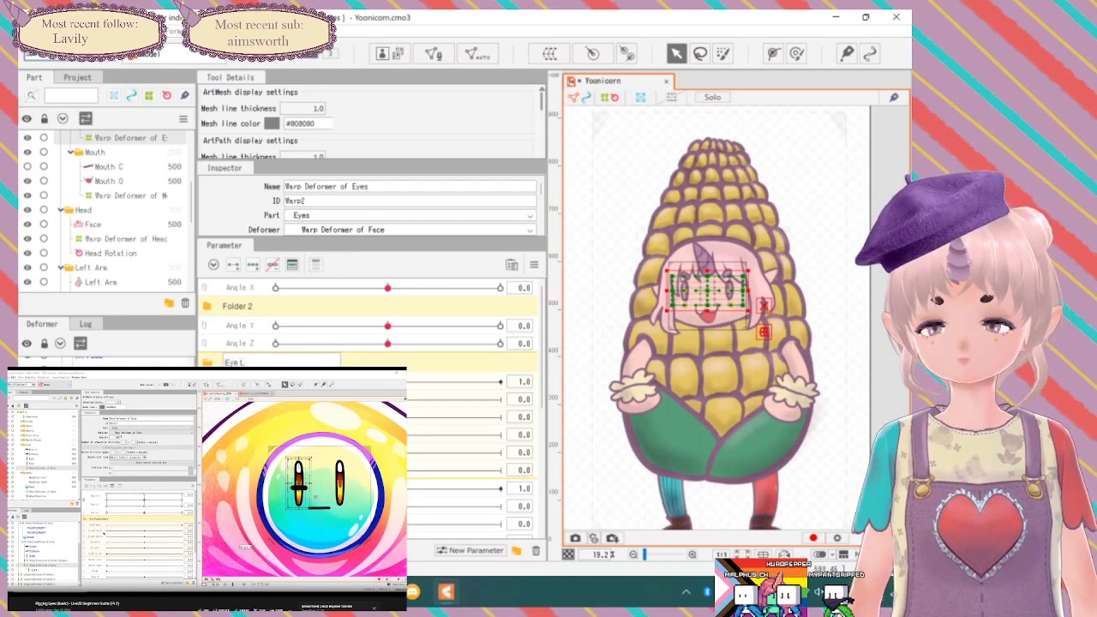
{"action": "key", "text": "Return"}
Move Angle Y below the Eye L group and place Folder 2 directly above Eye L, renamed Eye R.
{"action": "left_click_drag", "start_coordinate": [238, 326], "coordinate": [238, 470]}
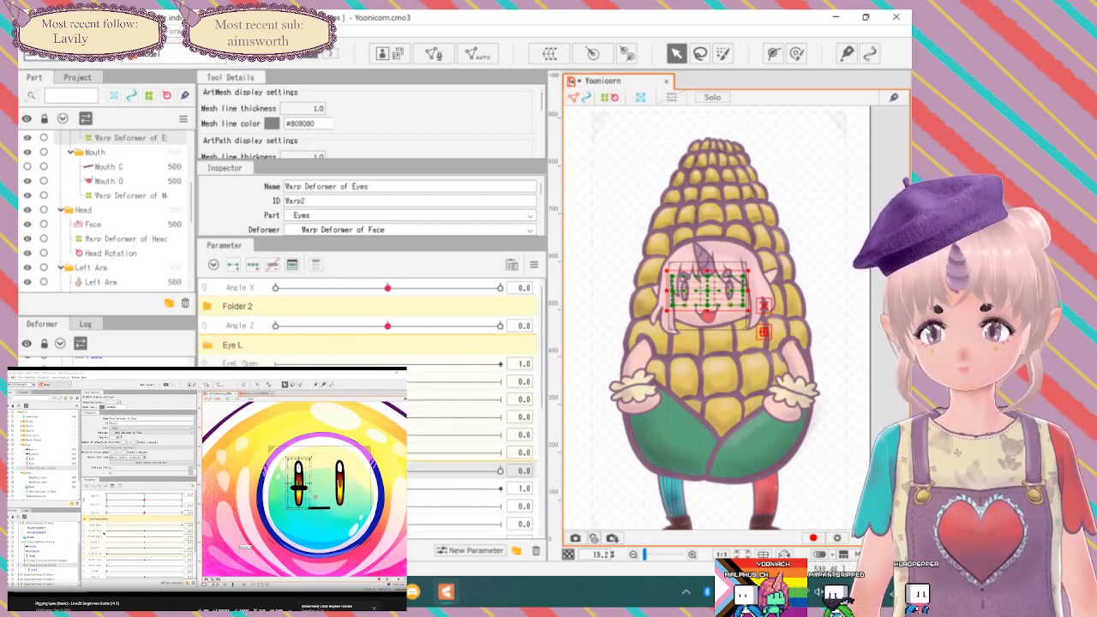
{"action": "mouse_move", "coordinate": [248, 306]}
{"action": "left_mouse_down"}
{"action": "mouse_move", "coordinate": [266, 322]}
{"action": "mouse_move", "coordinate": [253, 314]}
{"action": "mouse_move", "coordinate": [249, 324]}
{"action": "left_mouse_up"}
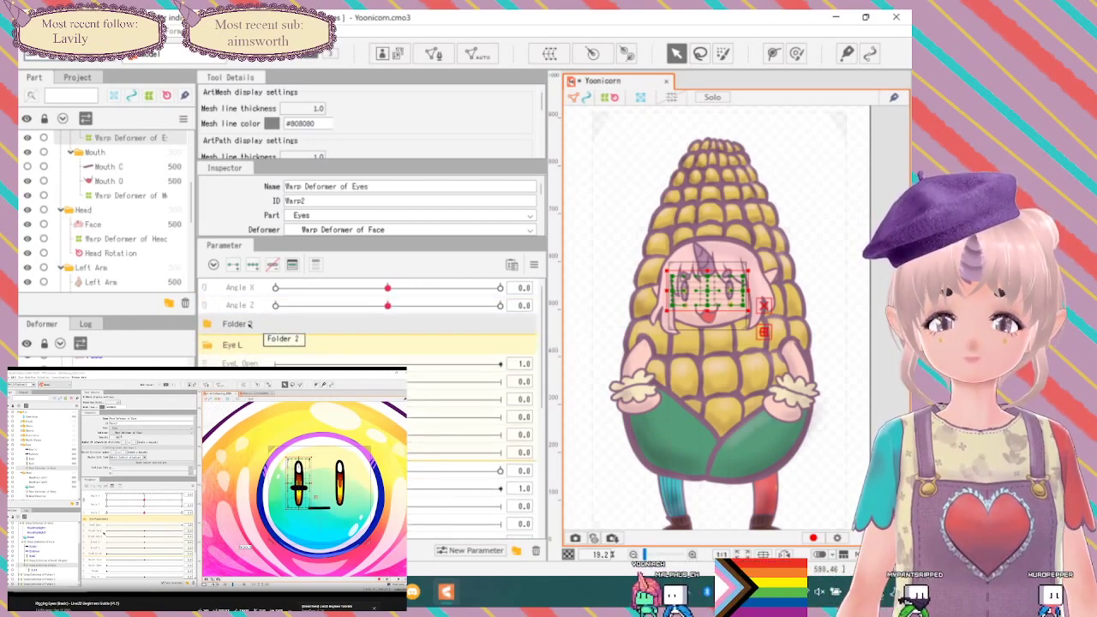
{"action": "double_click", "coordinate": [249, 324]}
{"action": "key", "text": "BackSpace"}
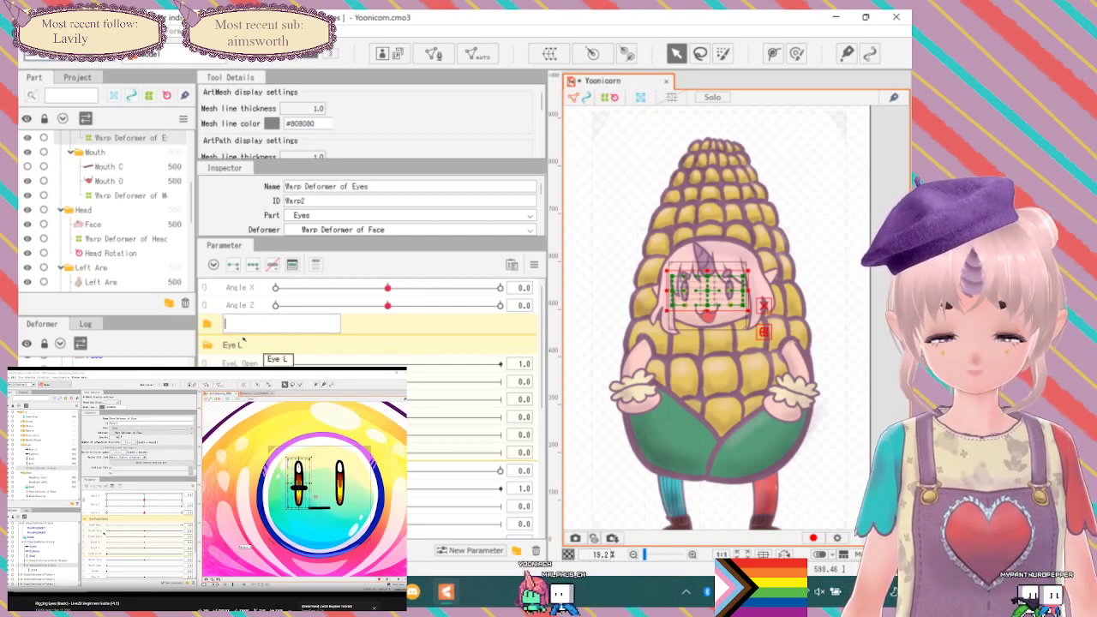
{"action": "type", "text": "Eye R"}
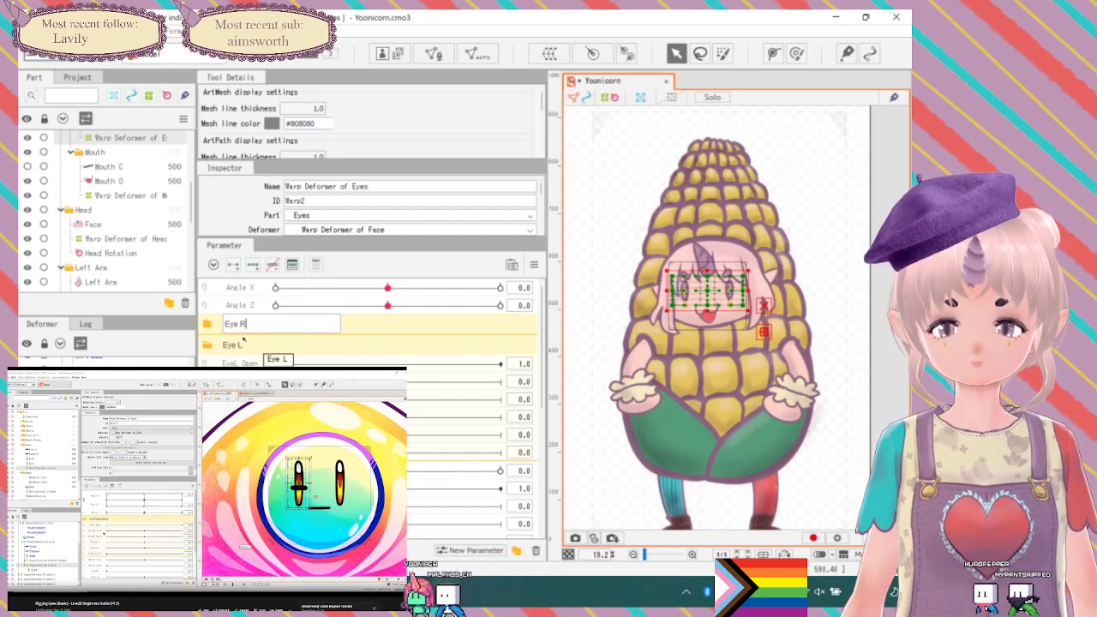
{"action": "key", "text": "Return"}
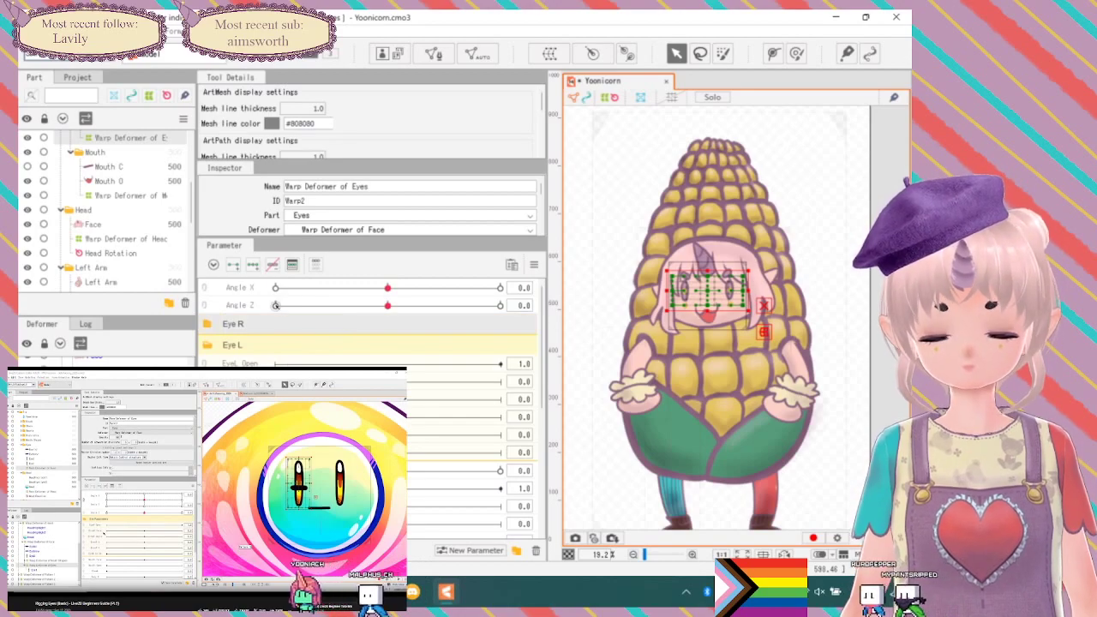
Gather EyeR Open, EyeR Smile and the BrowR Form, Angle, X and Y parameters inside the Eye R folder.
{"action": "left_click_drag", "start_coordinate": [253, 487], "coordinate": [296, 326]}
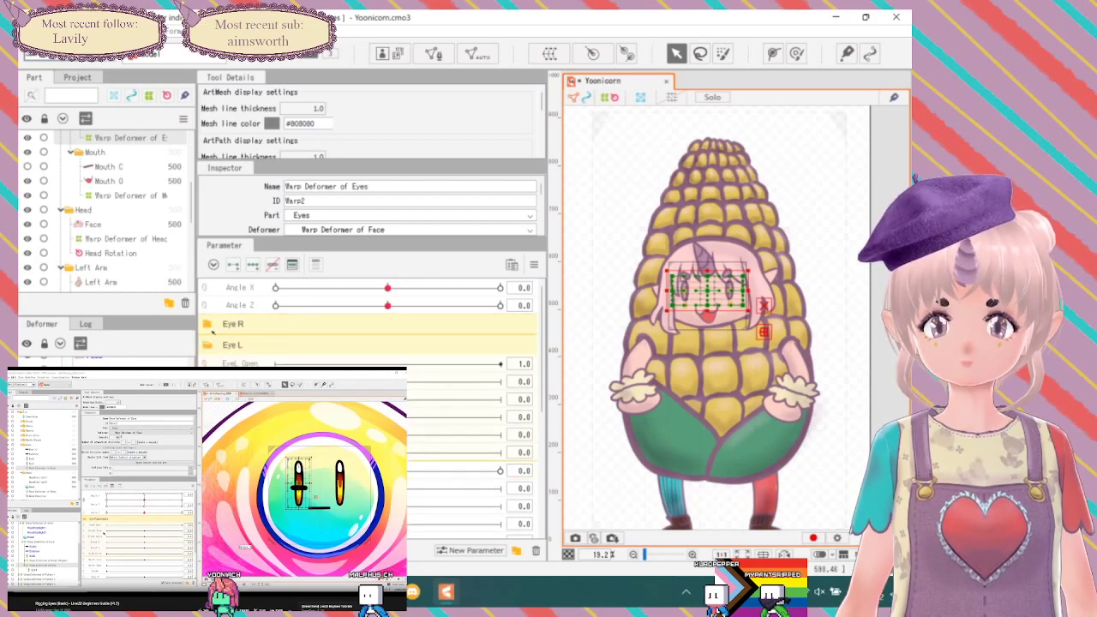
{"action": "left_click", "coordinate": [208, 326]}
{"action": "scroll", "coordinate": [208, 328], "scroll_direction": "down", "scroll_amount": 1}
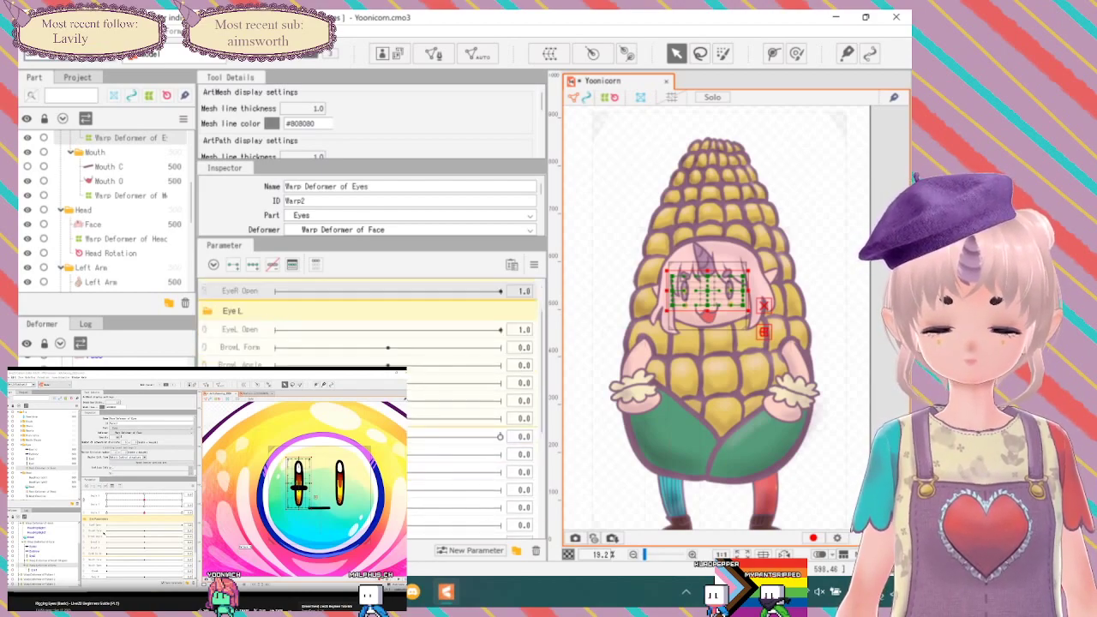
{"action": "left_click_drag", "start_coordinate": [250, 454], "coordinate": [322, 305]}
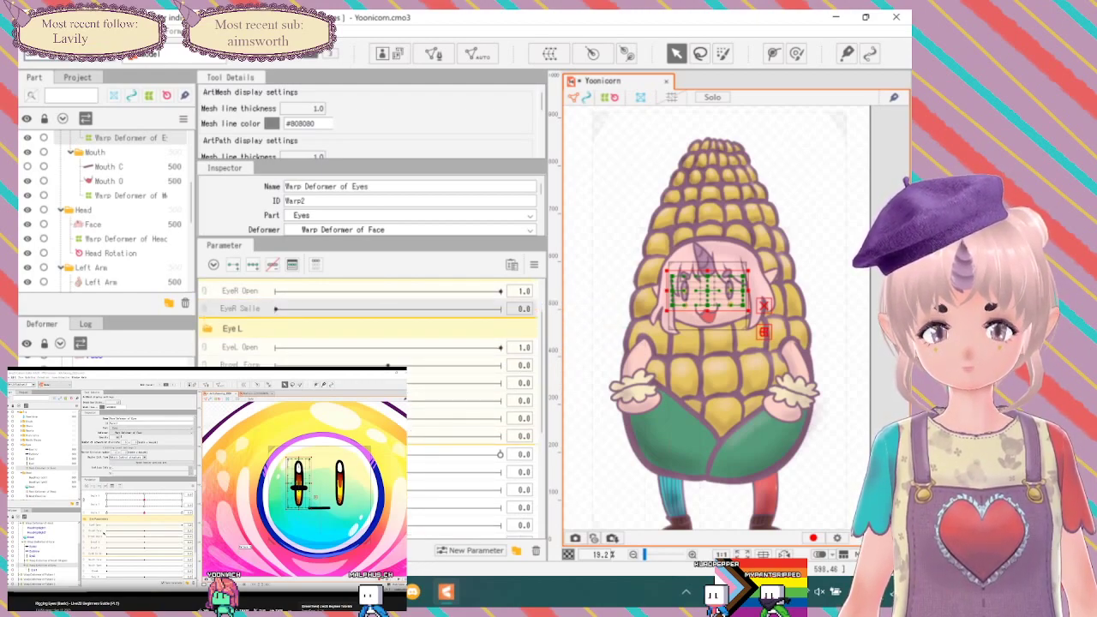
{"action": "left_click_drag", "start_coordinate": [250, 471], "coordinate": [292, 305]}
{"action": "left_click_drag", "start_coordinate": [250, 489], "coordinate": [302, 310]}
{"action": "scroll", "coordinate": [302, 310], "scroll_direction": "down", "scroll_amount": 2}
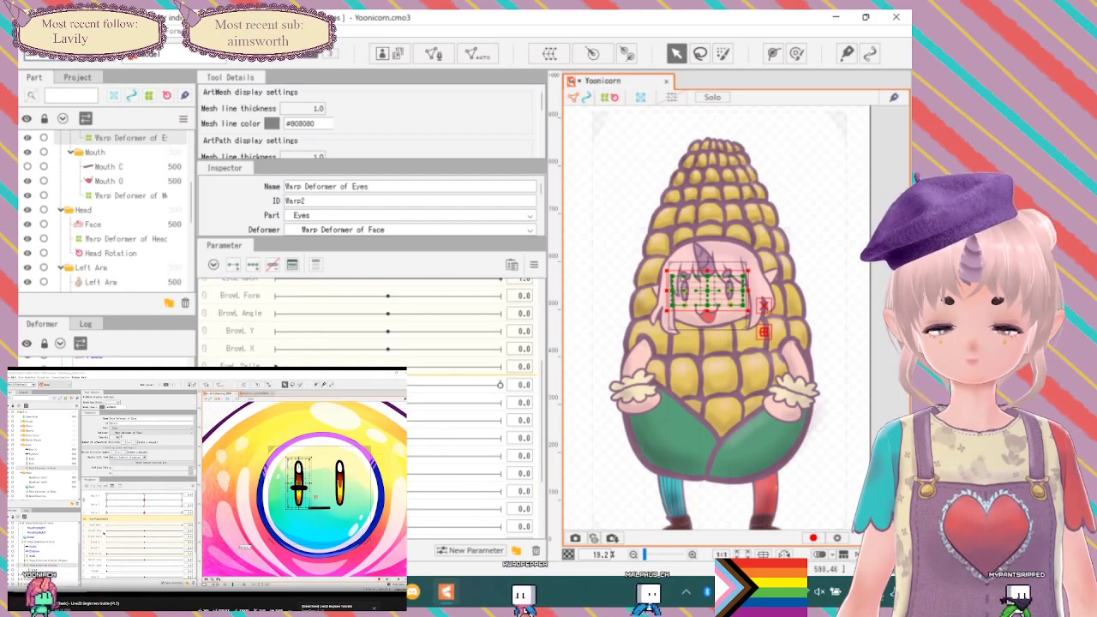
{"action": "left_click_drag", "start_coordinate": [250, 421], "coordinate": [301, 352]}
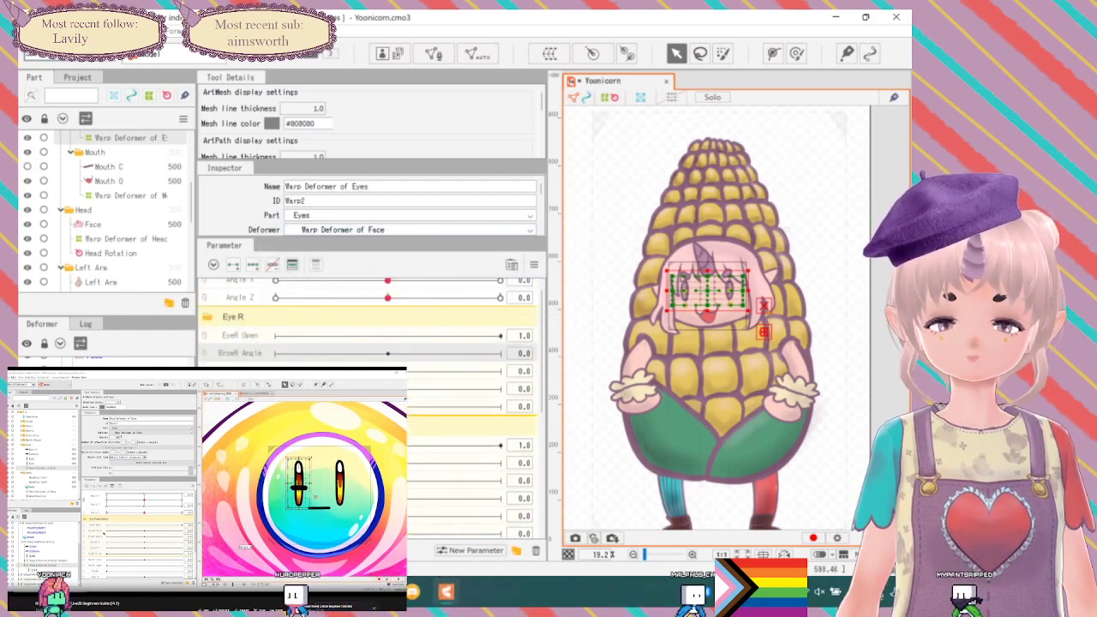
{"action": "scroll", "coordinate": [302, 352], "scroll_direction": "down", "scroll_amount": 3}
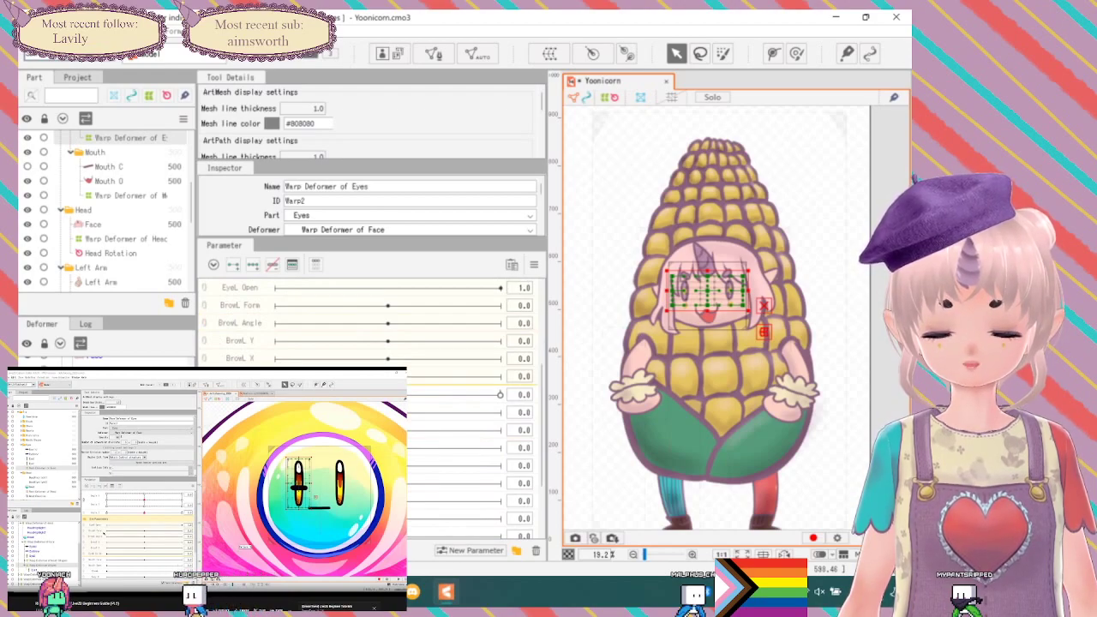
{"action": "left_click_drag", "start_coordinate": [250, 429], "coordinate": [317, 343]}
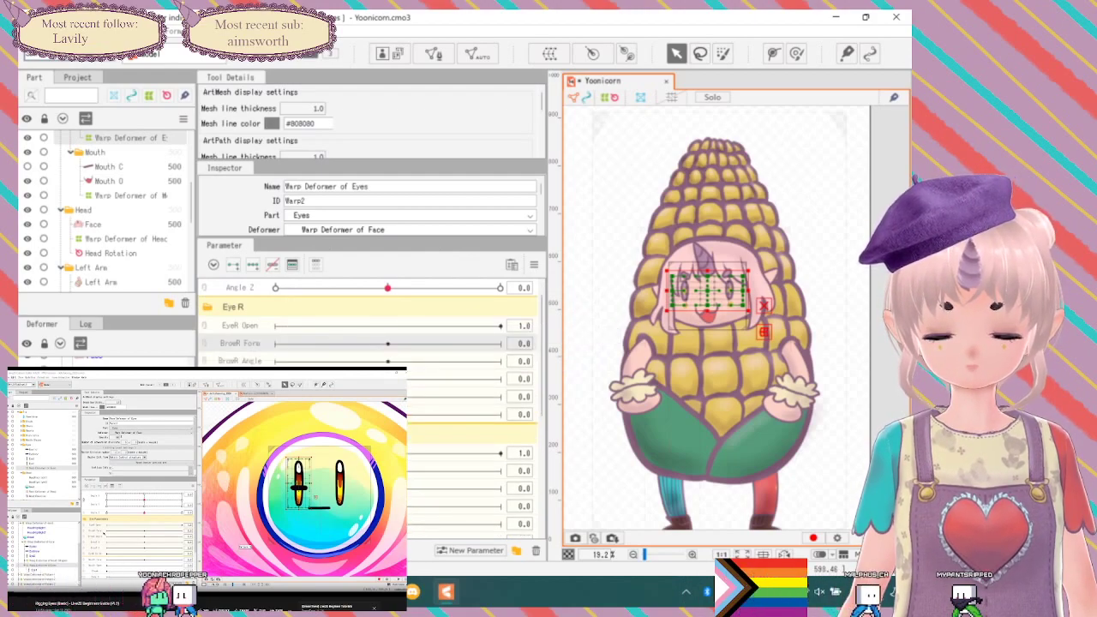
{"action": "scroll", "coordinate": [369, 343], "scroll_direction": "down", "scroll_amount": 1}
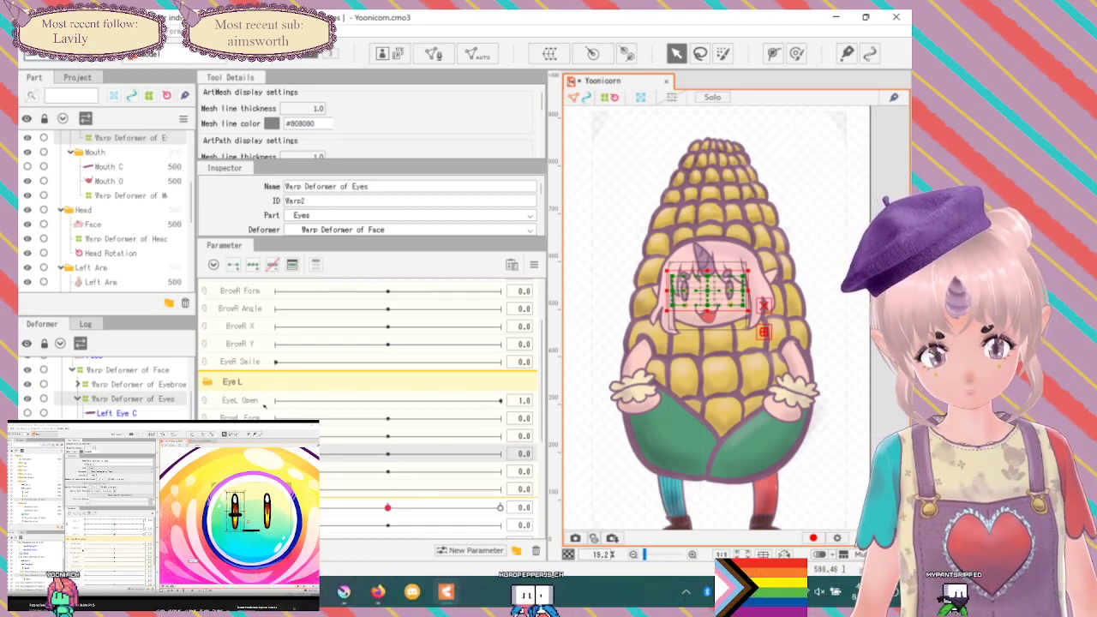
{"action": "scroll", "coordinate": [235, 361], "scroll_direction": "up", "scroll_amount": 1}
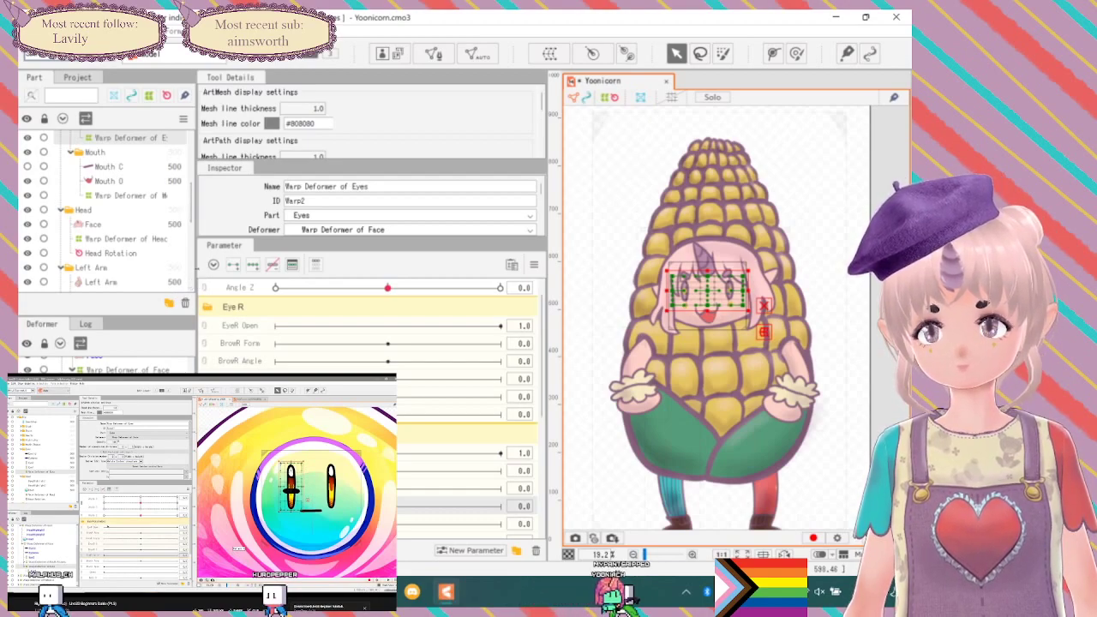
{"action": "left_click_drag", "start_coordinate": [195, 214], "coordinate": [322, 214]}
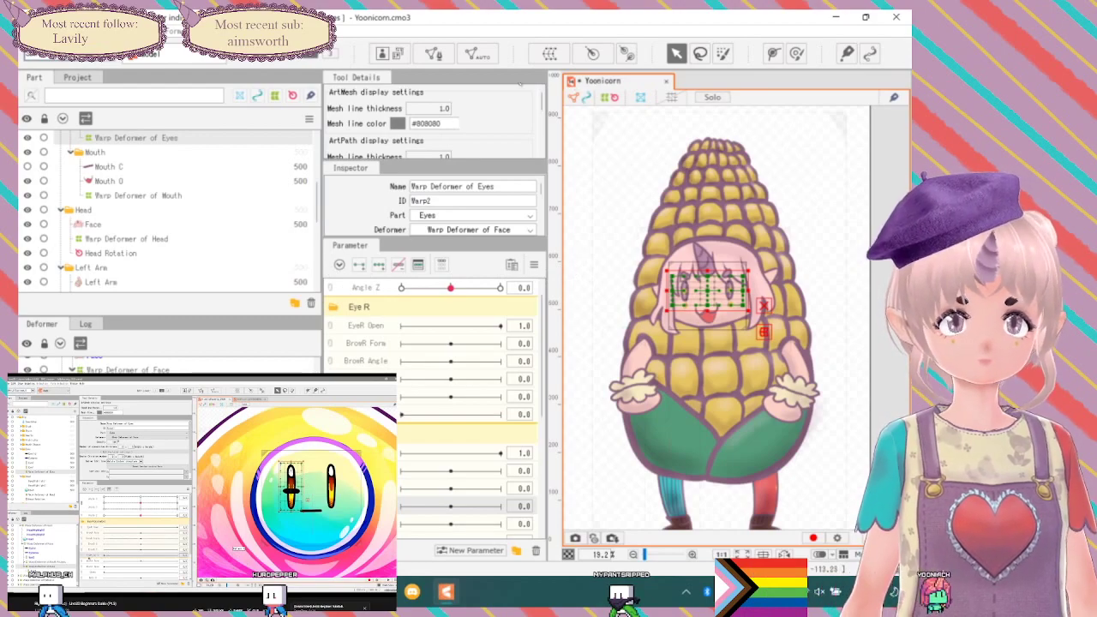
{"action": "key", "text": "ctrl+0"}
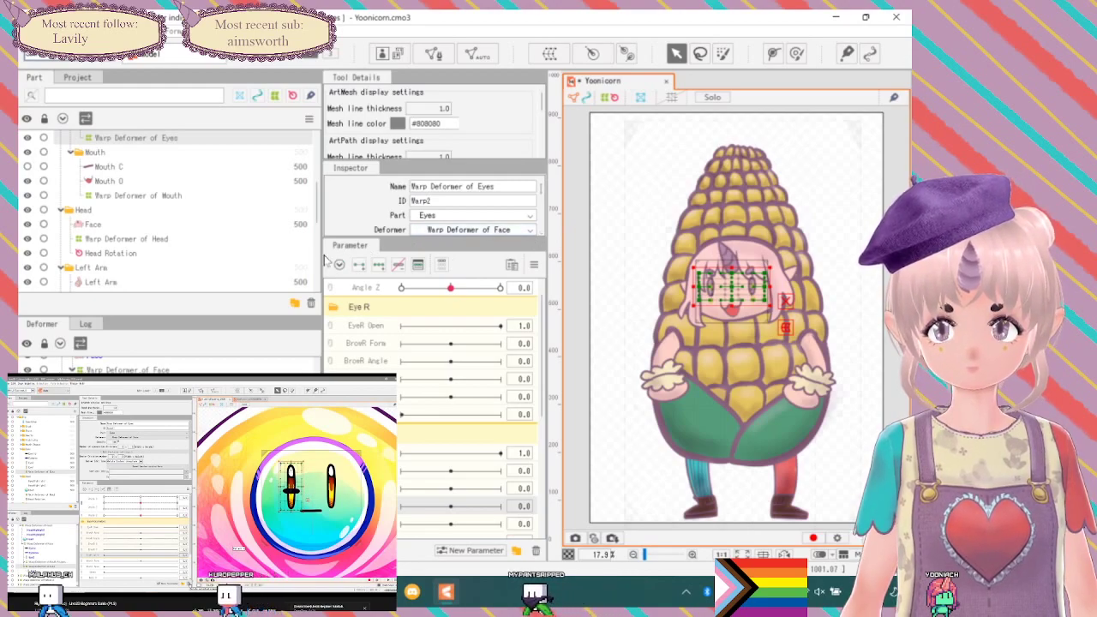
{"action": "left_click_drag", "start_coordinate": [322, 254], "coordinate": [197, 267]}
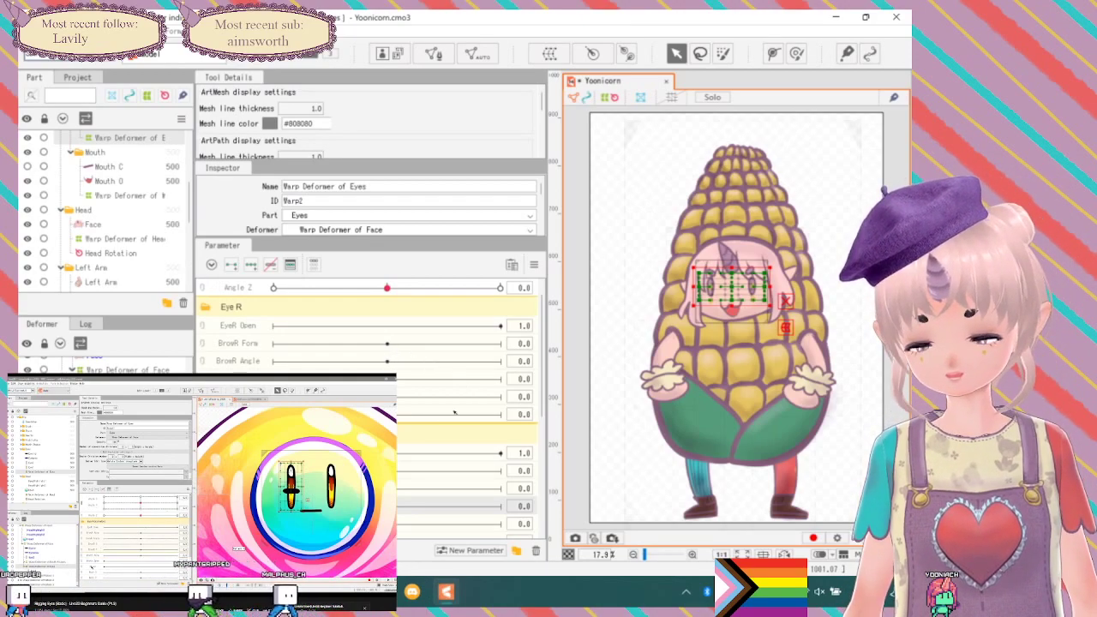
Keep Eye R expanded with Eye L collapsed in the parameter list, and select the Right Eye C art mesh.
{"action": "left_click", "coordinate": [204, 309]}
{"action": "left_click", "coordinate": [204, 307]}
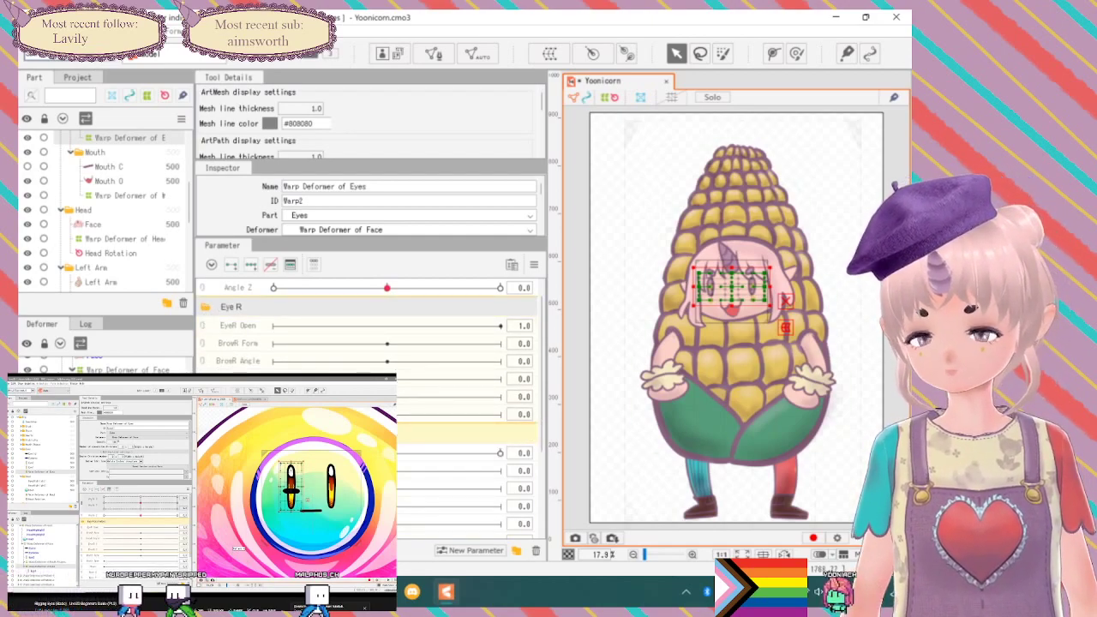
{"action": "left_click", "coordinate": [111, 398]}
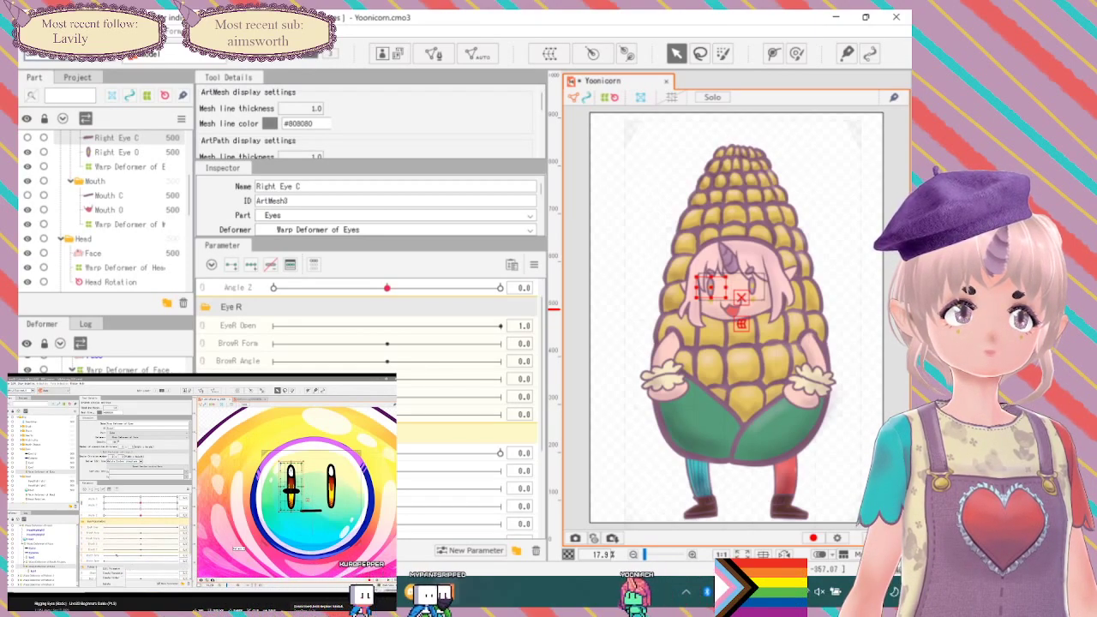
{"action": "left_click", "coordinate": [231, 306]}
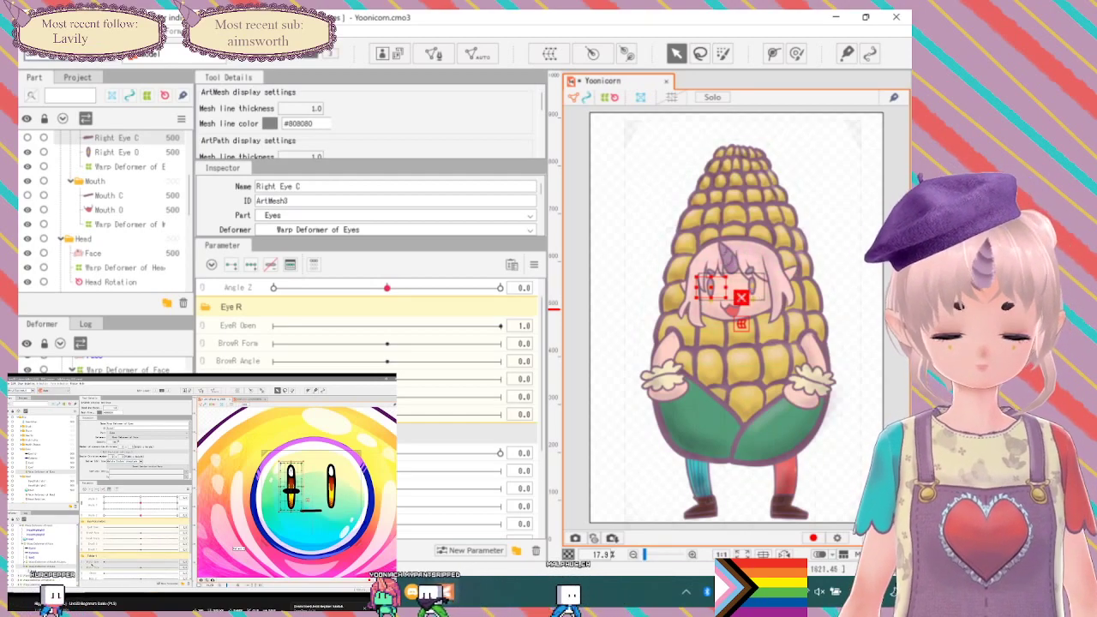
Move Angle Y up beneath Angle X, link the two into one combined parameter grid, and select the Head warp deformer.
{"action": "scroll", "coordinate": [289, 344], "scroll_direction": "down", "scroll_amount": 2}
{"action": "scroll", "coordinate": [289, 344], "scroll_direction": "up", "scroll_amount": 3}
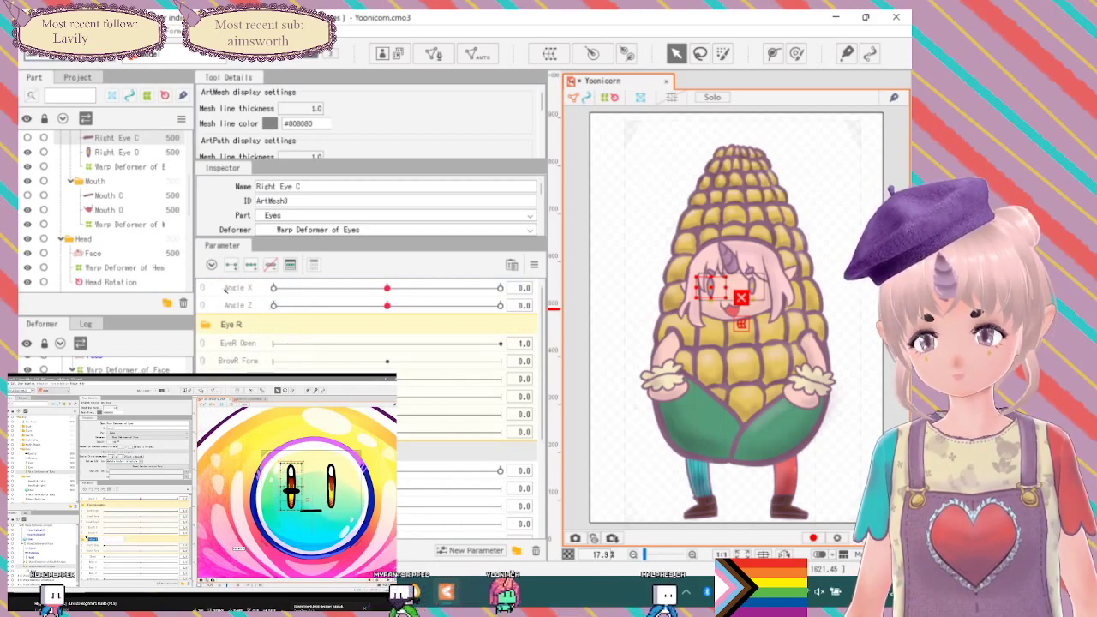
{"action": "scroll", "coordinate": [236, 309], "scroll_direction": "down", "scroll_amount": 3}
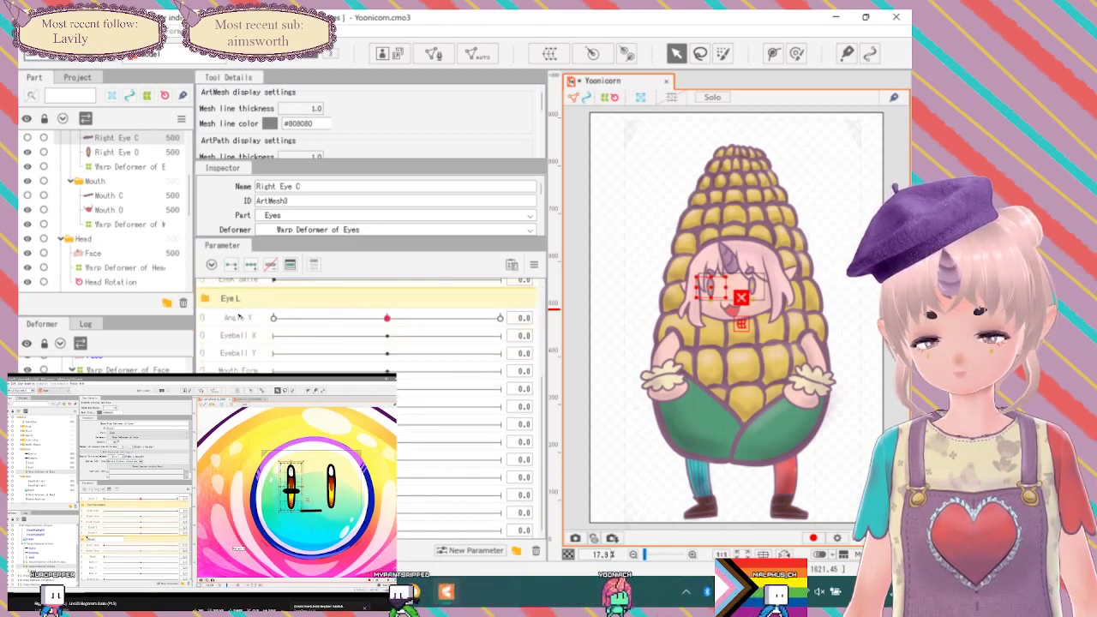
{"action": "scroll", "coordinate": [240, 317], "scroll_direction": "up", "scroll_amount": 3}
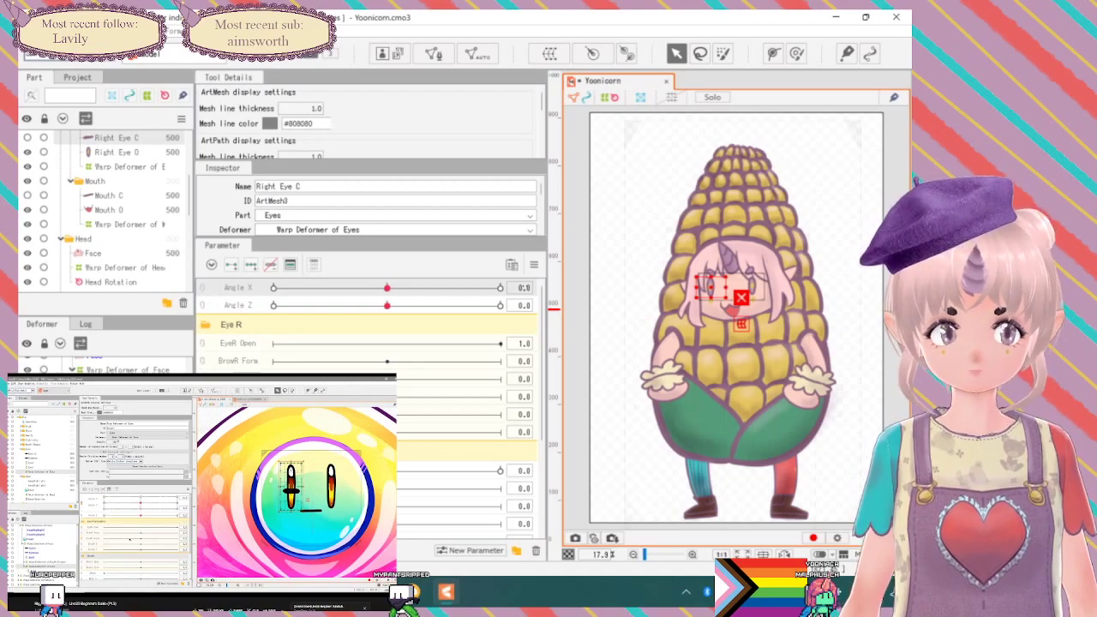
{"action": "scroll", "coordinate": [368, 343], "scroll_direction": "down", "scroll_amount": 2}
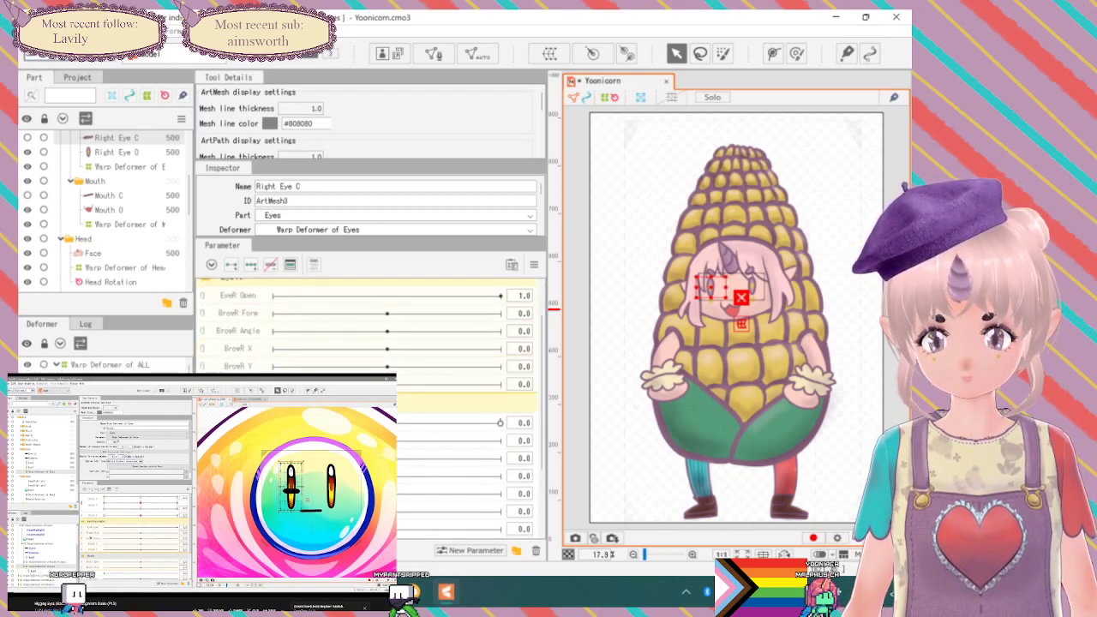
{"action": "left_click_drag", "start_coordinate": [244, 414], "coordinate": [210, 310]}
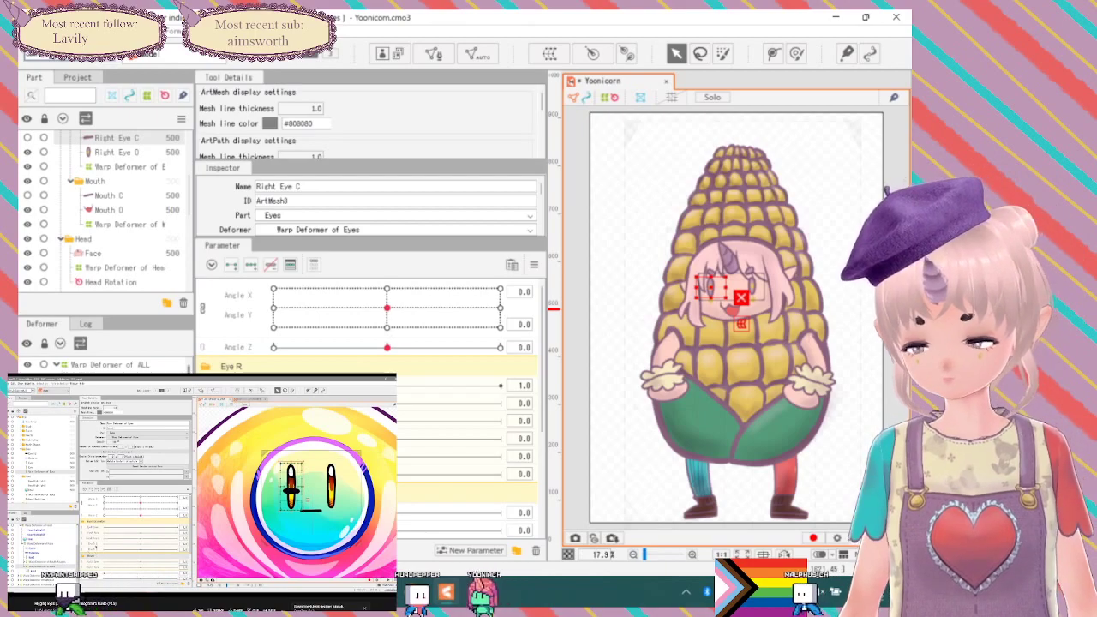
{"action": "left_click", "coordinate": [110, 282]}
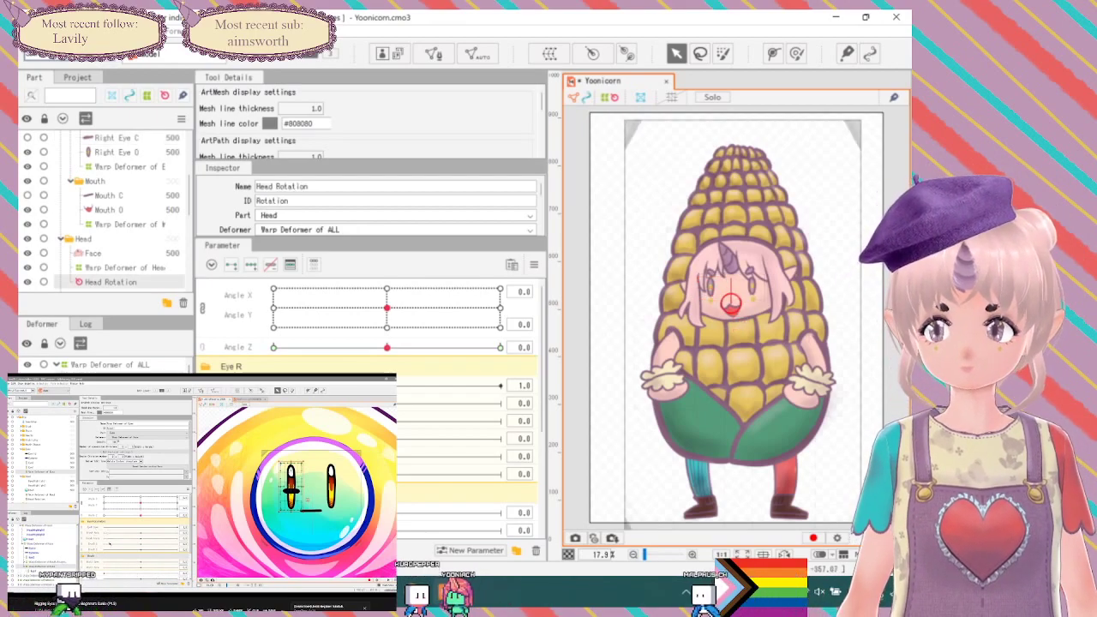
{"action": "left_click", "coordinate": [124, 268]}
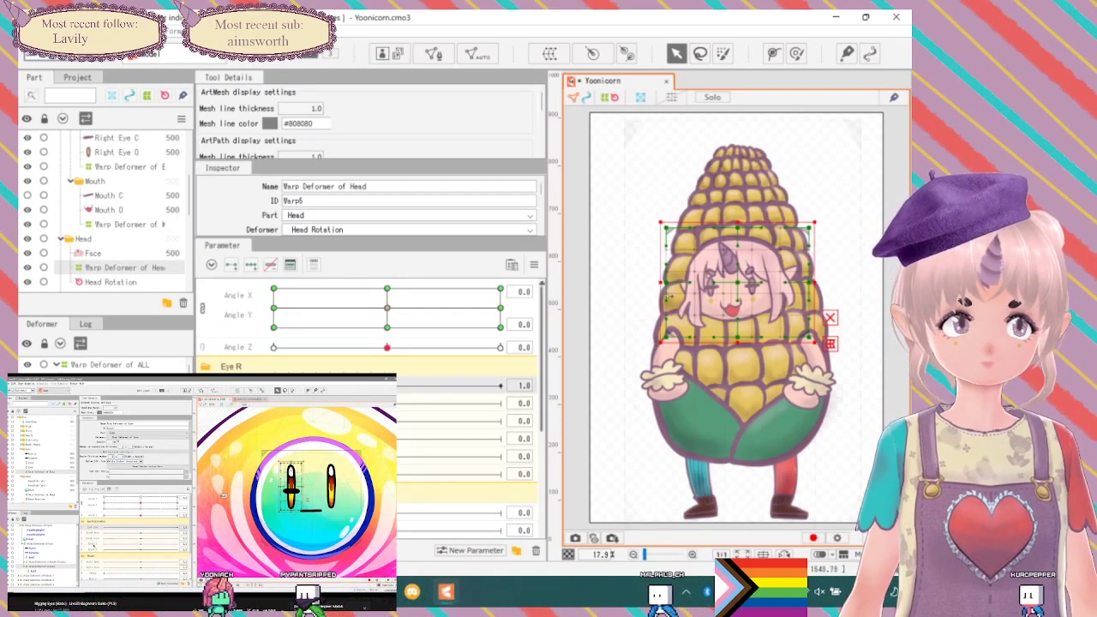
Create a parameter folder named Mouth and move it directly below the Eye L folder.
{"action": "scroll", "coordinate": [398, 347], "scroll_direction": "down", "scroll_amount": 5}
{"action": "scroll", "coordinate": [245, 337], "scroll_direction": "down", "scroll_amount": 1}
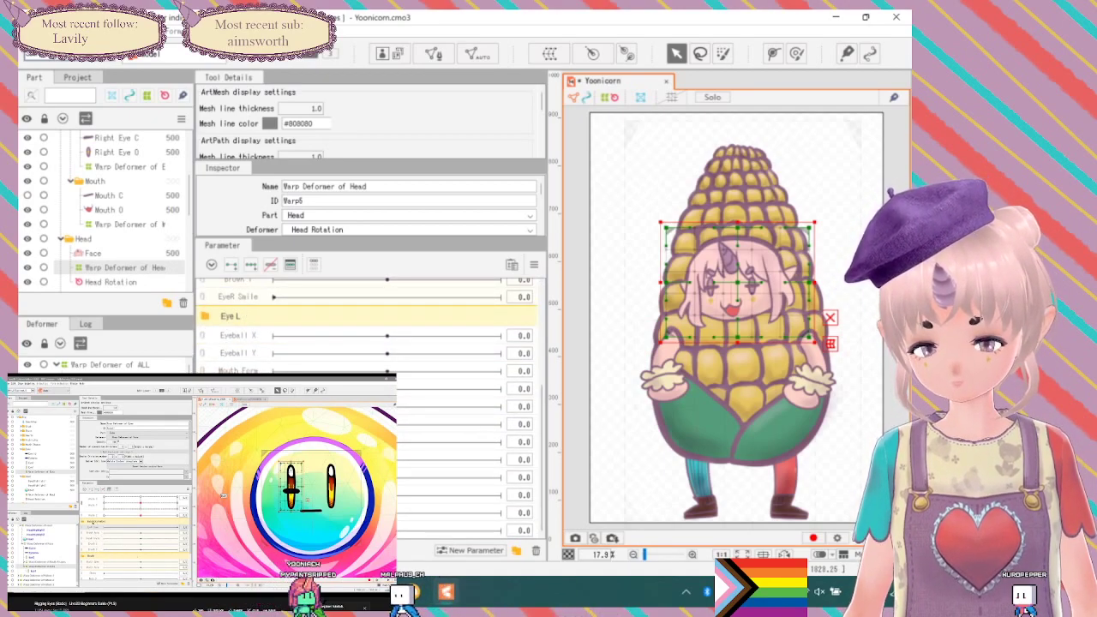
{"action": "left_click", "coordinate": [516, 550]}
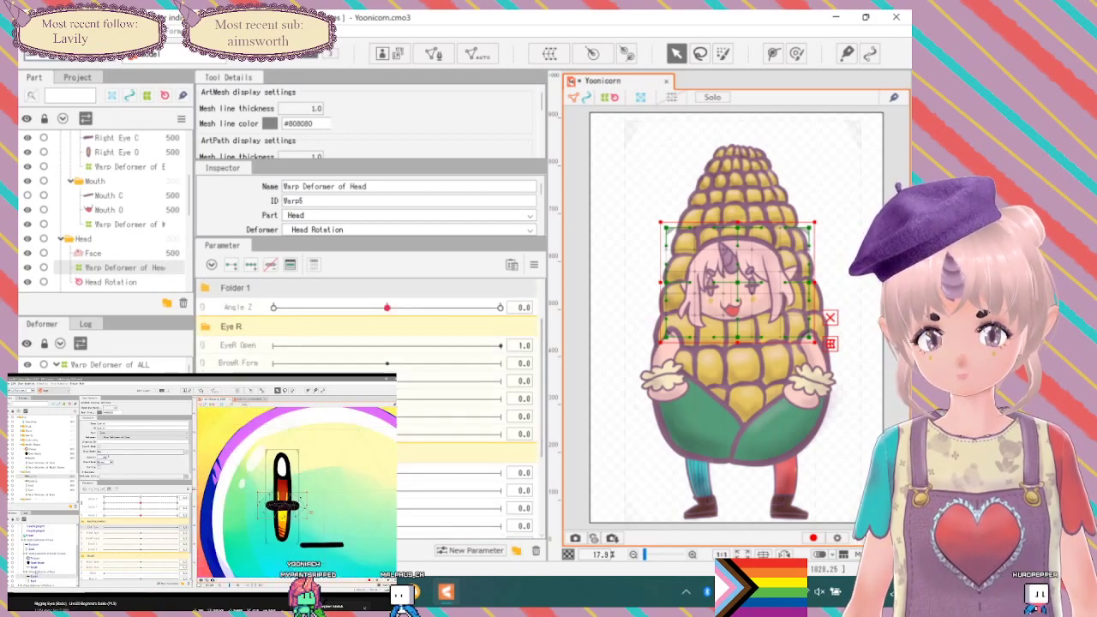
{"action": "double_click", "coordinate": [246, 287]}
{"action": "key", "text": "BackSpace"}
{"action": "key", "text": "BackSpace"}
{"action": "key", "text": "BackSpace"}
{"action": "key", "text": "BackSpace"}
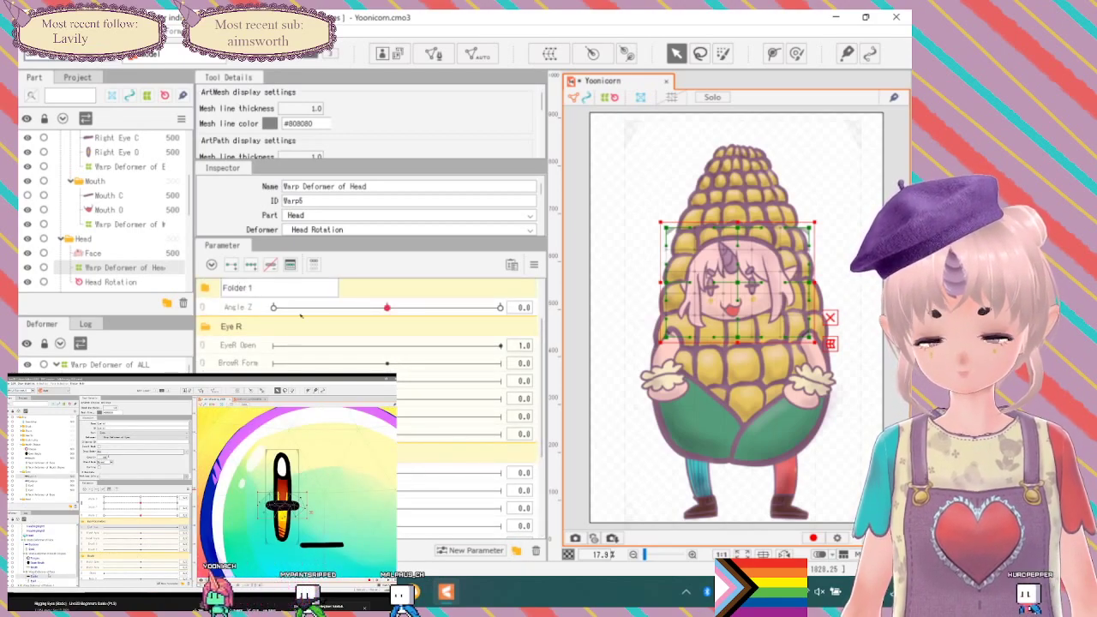
{"action": "key", "text": "BackSpace"}
{"action": "key", "text": "BackSpace"}
{"action": "key", "text": "BackSpace"}
{"action": "key", "text": "BackSpace"}
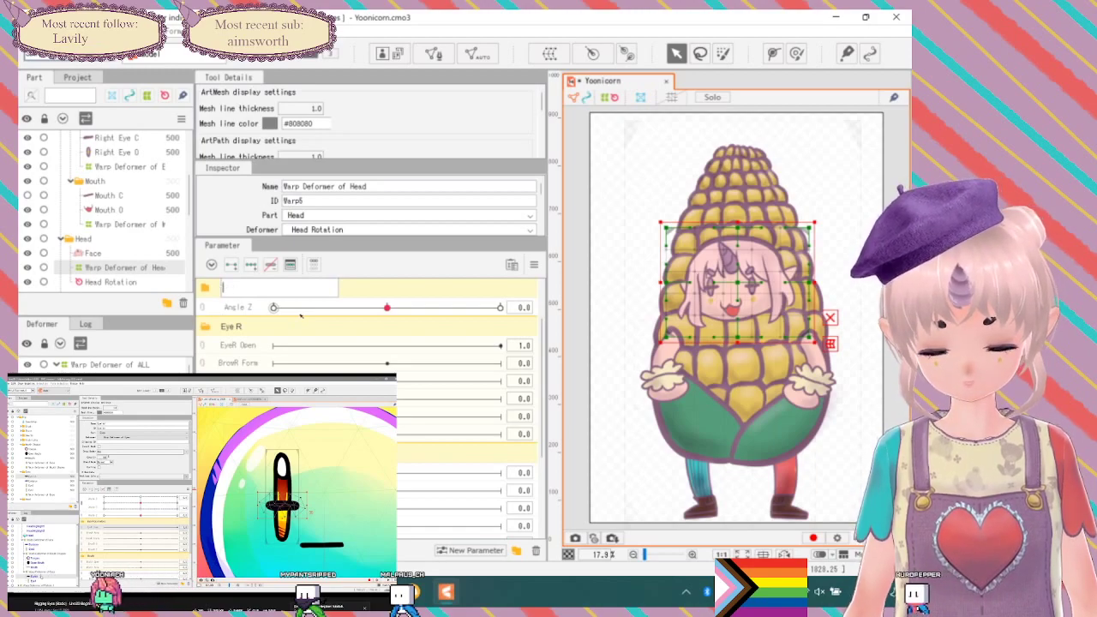
{"action": "type", "text": "Mouth"}
{"action": "key", "text": "Return"}
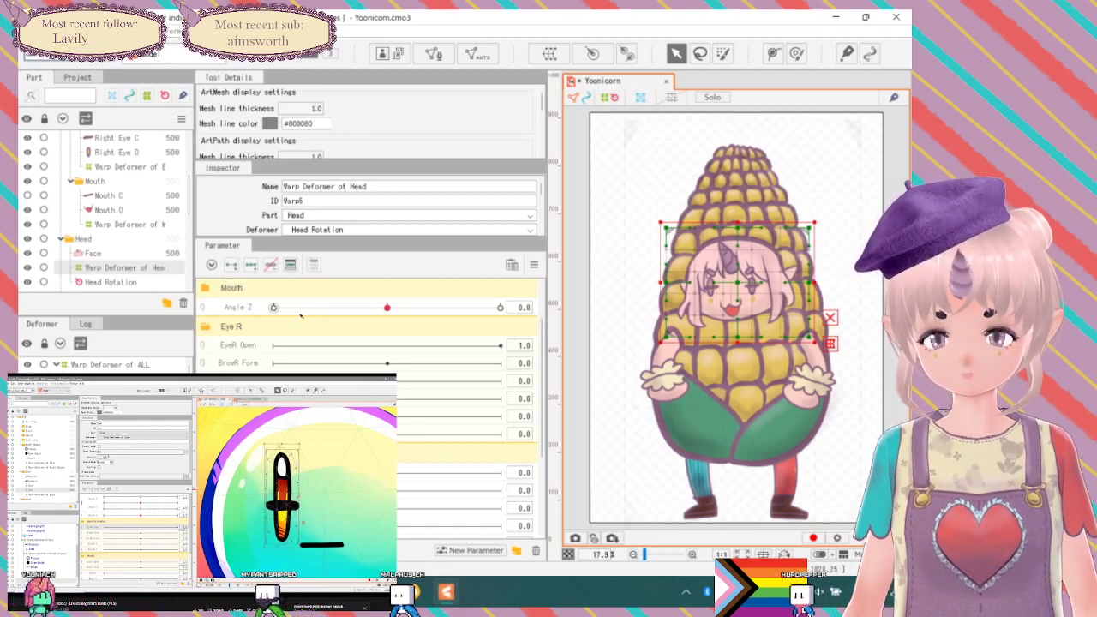
{"action": "scroll", "coordinate": [246, 288], "scroll_direction": "down", "scroll_amount": 1}
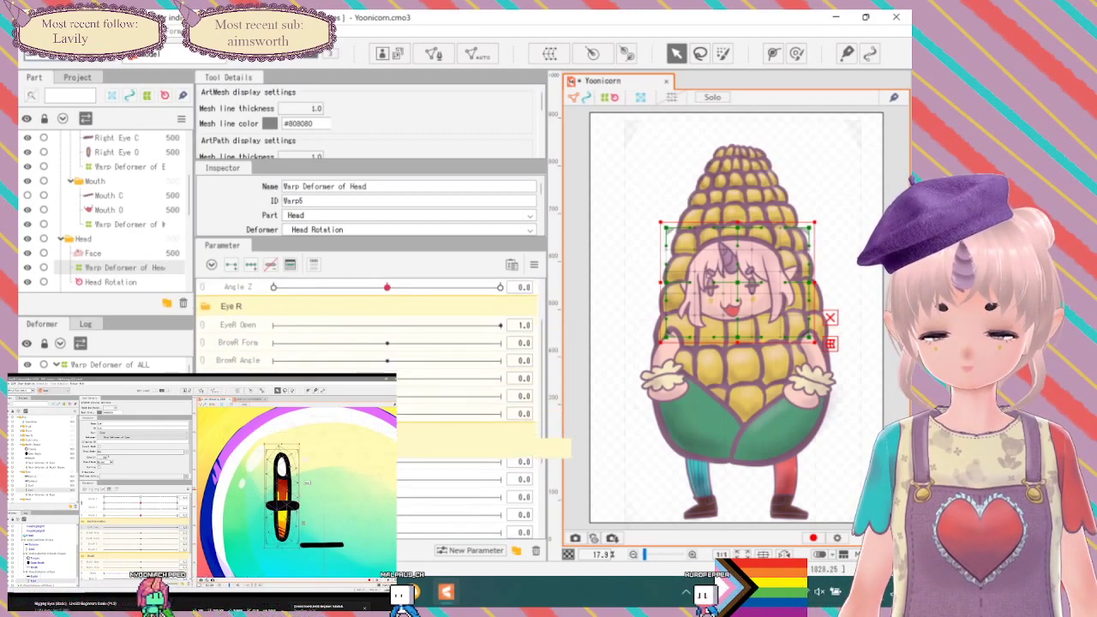
{"action": "scroll", "coordinate": [369, 325], "scroll_direction": "down", "scroll_amount": 3}
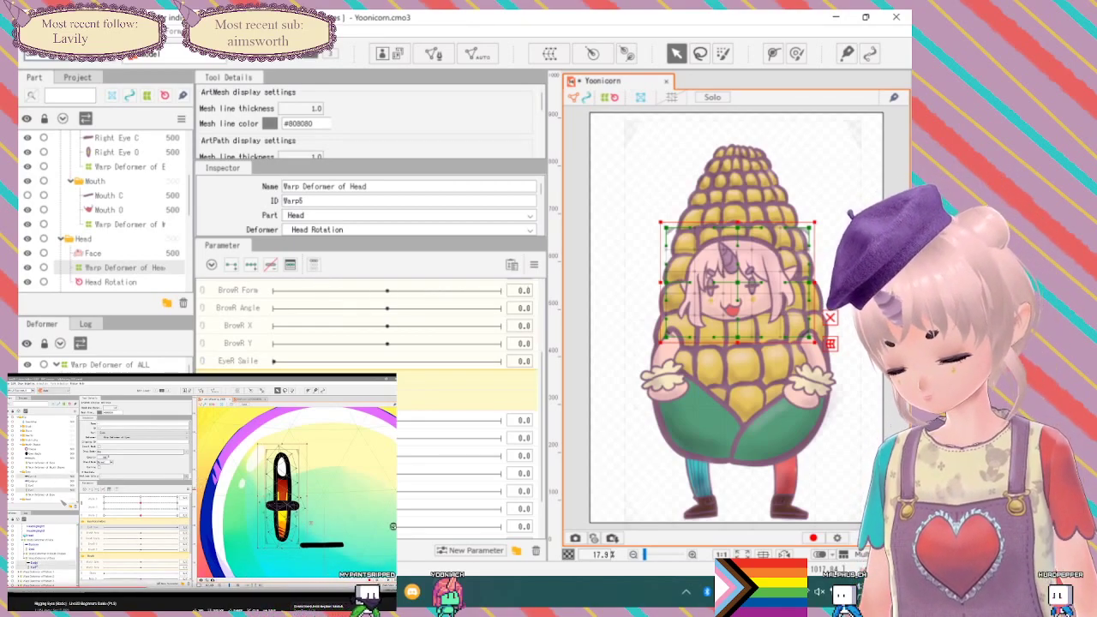
Create a warp deformer named Warp Deformer of EyeR in the Eyes part as the parent of Right Eye C and Right Eye O.
{"action": "left_click", "coordinate": [752, 286]}
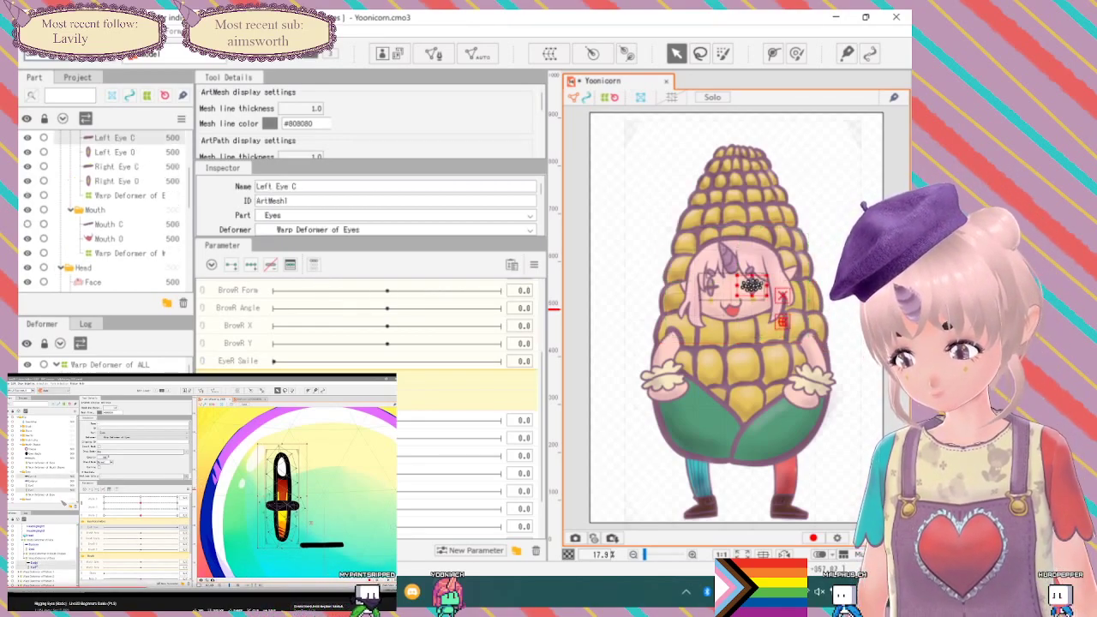
{"action": "left_click", "coordinate": [710, 288]}
{"action": "left_click", "coordinate": [709, 288], "text": "shift"}
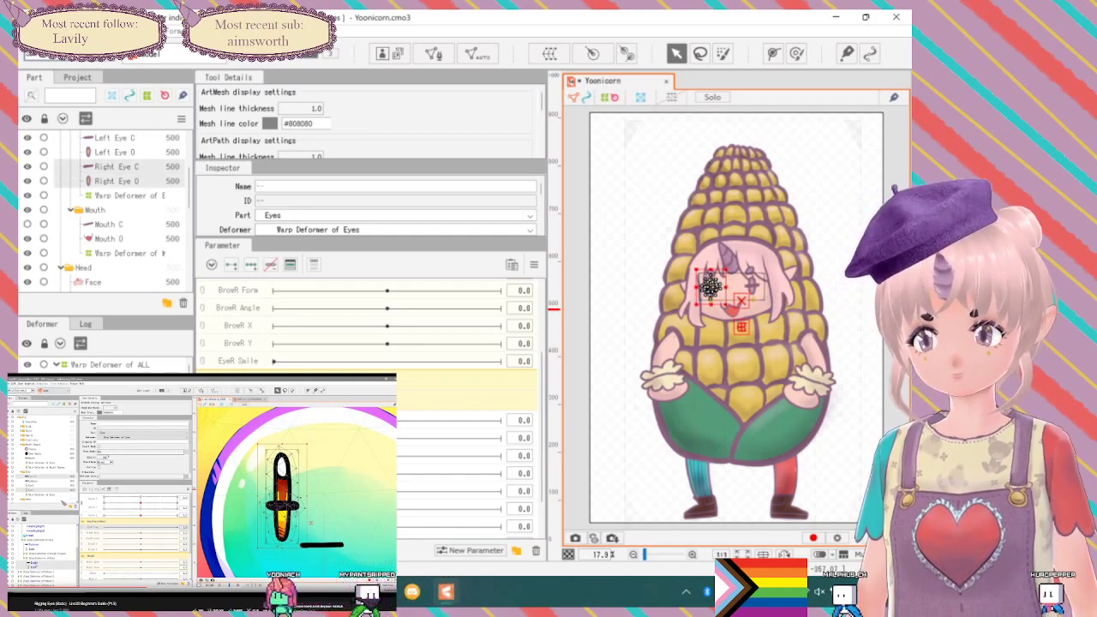
{"action": "left_click", "coordinate": [553, 54]}
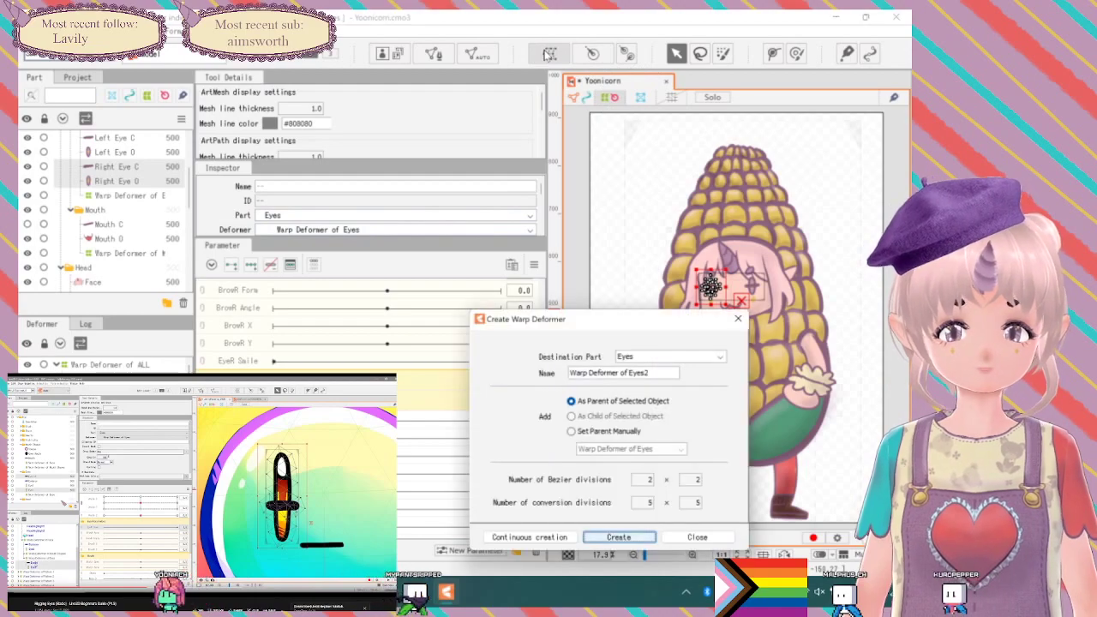
{"action": "left_click", "coordinate": [638, 360]}
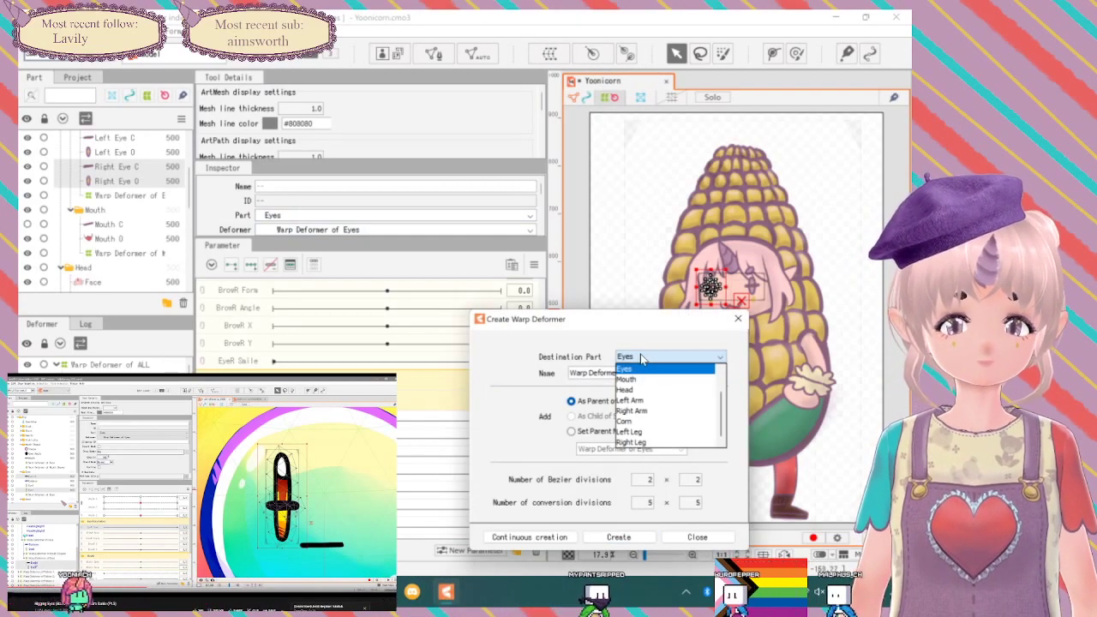
{"action": "left_click", "coordinate": [622, 367]}
{"action": "key", "text": "Tab"}
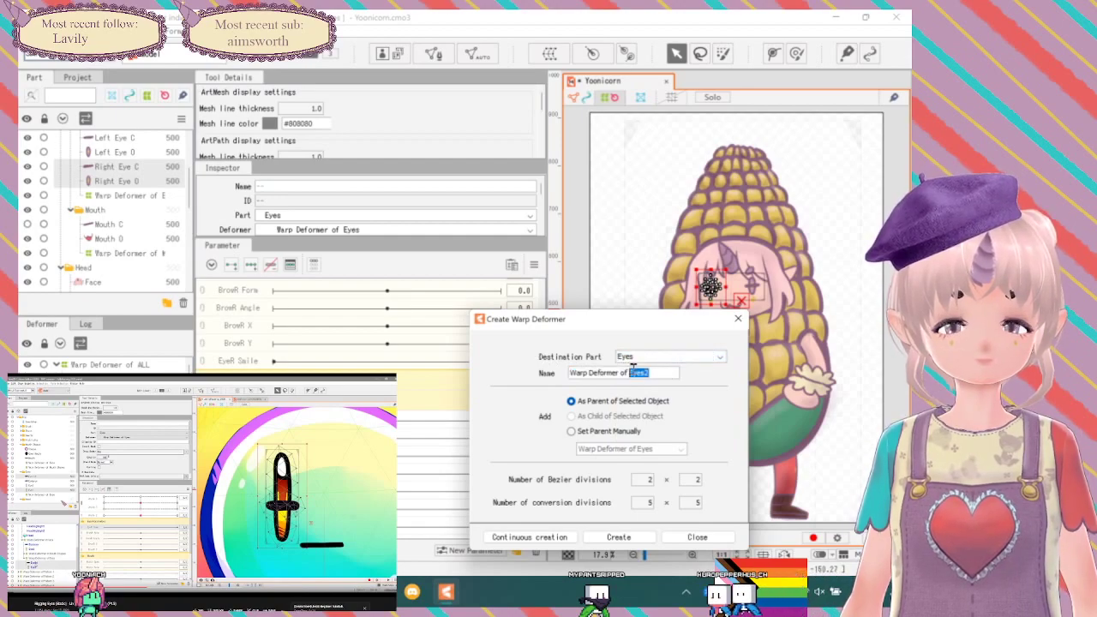
{"action": "type", "text": "Eyes"}
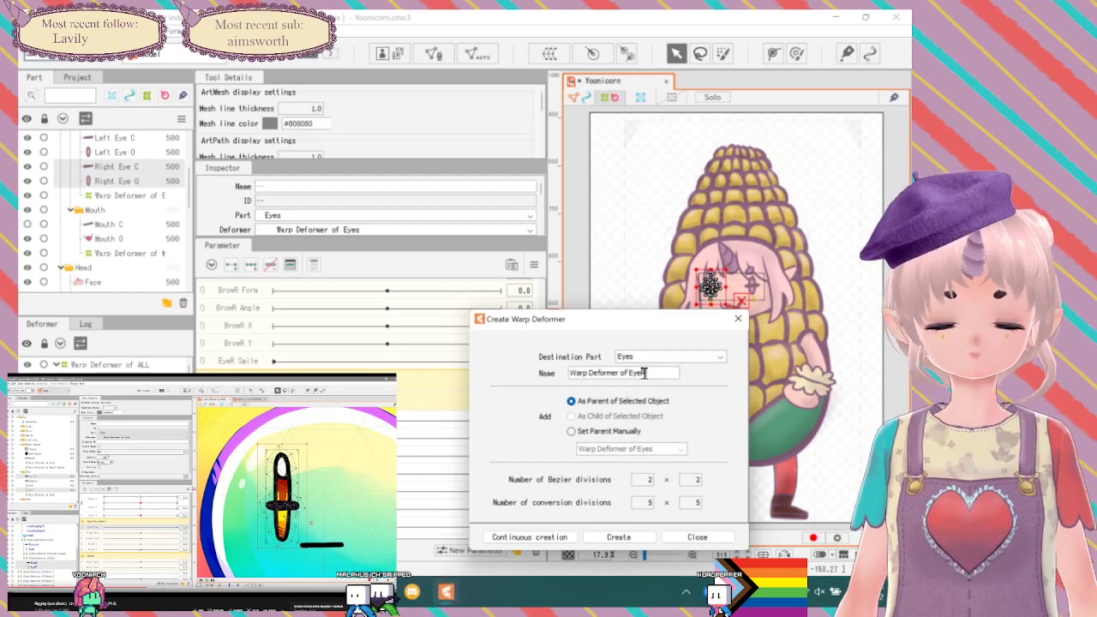
{"action": "left_click", "coordinate": [618, 536]}
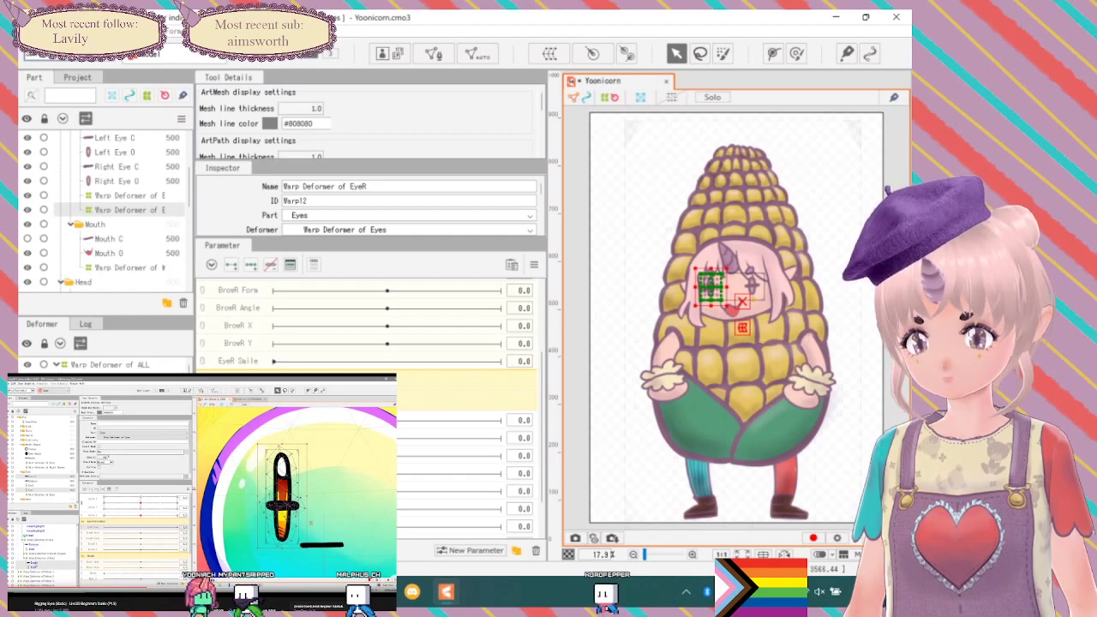
Set the EyeR deformer's parent to Warp Deformer of Face and rename Warp Deformer of Eyes as Warp Deformer of EyeL.
{"action": "key", "text": "Up"}
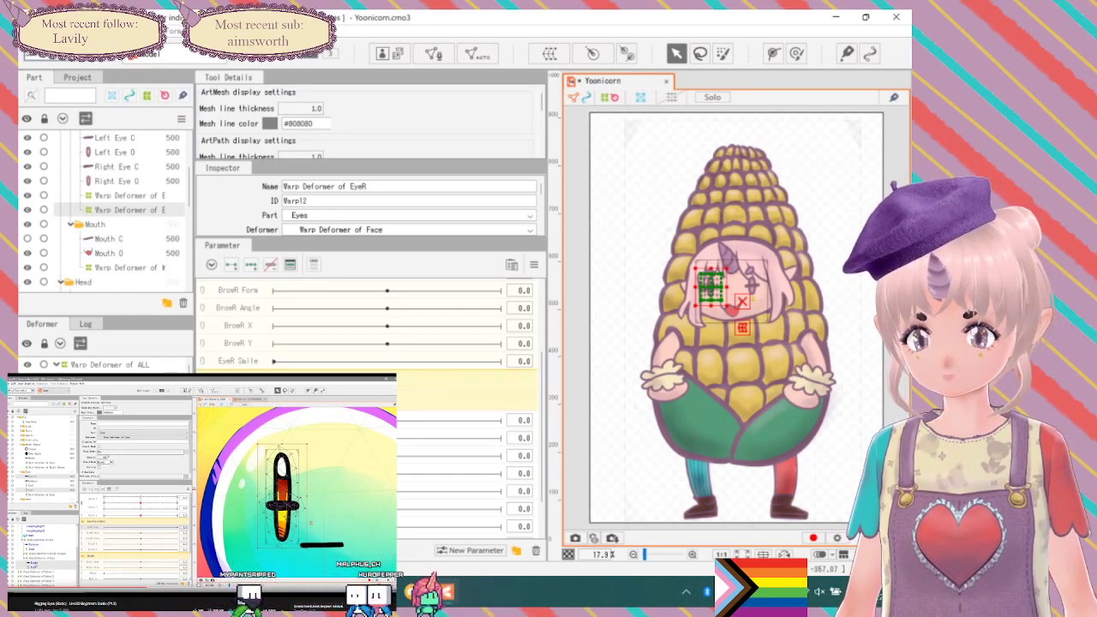
{"action": "left_click", "coordinate": [129, 195]}
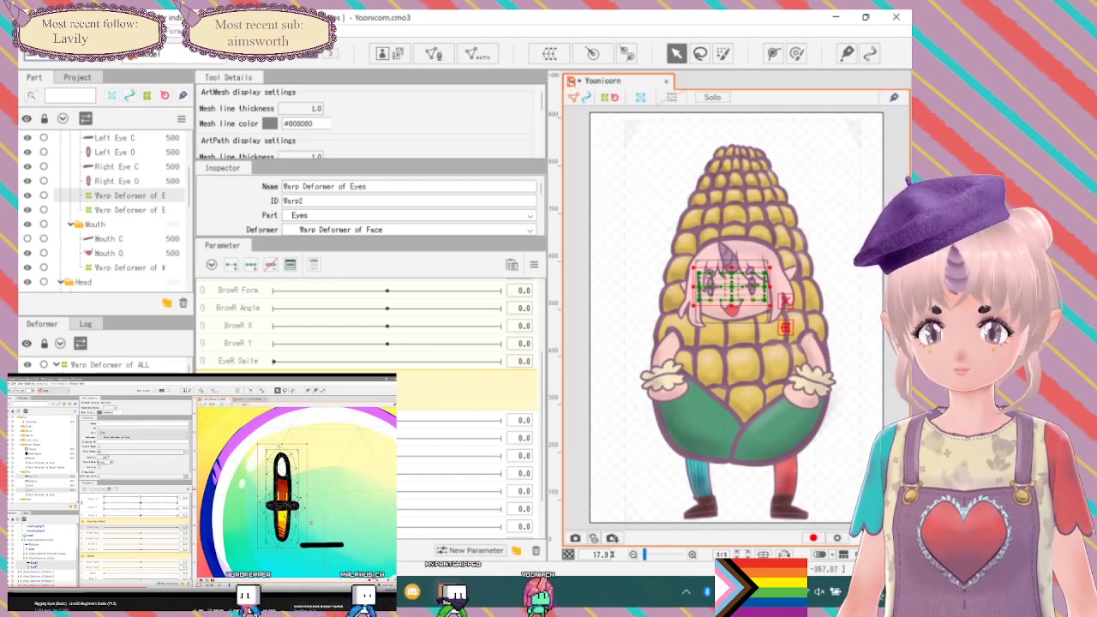
{"action": "left_click", "coordinate": [383, 185]}
{"action": "left_click", "coordinate": [381, 188]}
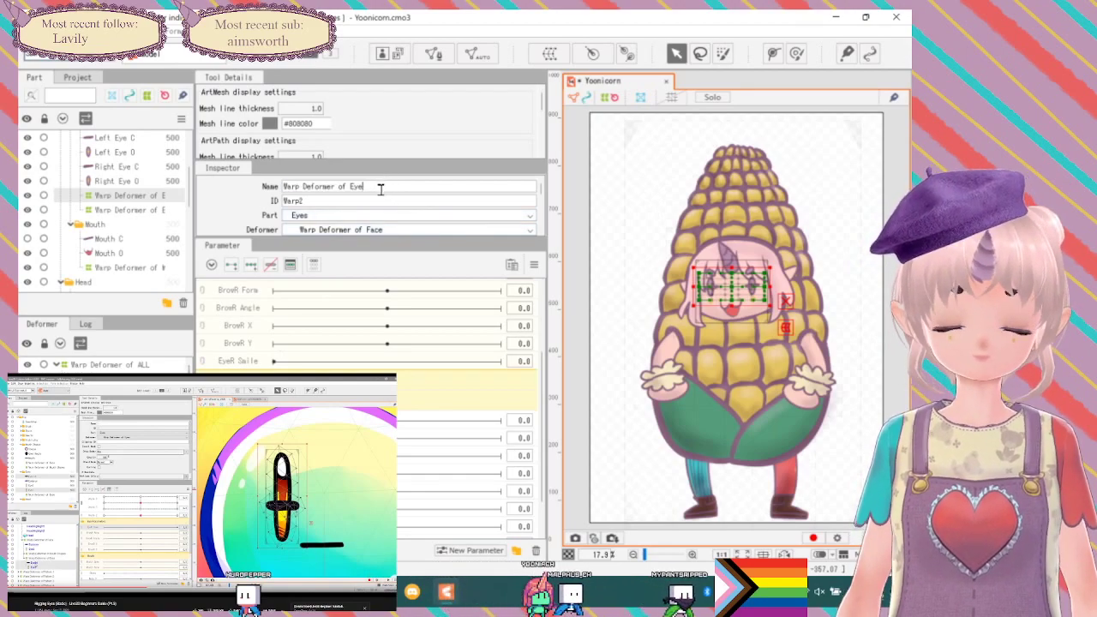
{"action": "key", "text": "BackSpace"}
{"action": "type", "text": "L"}
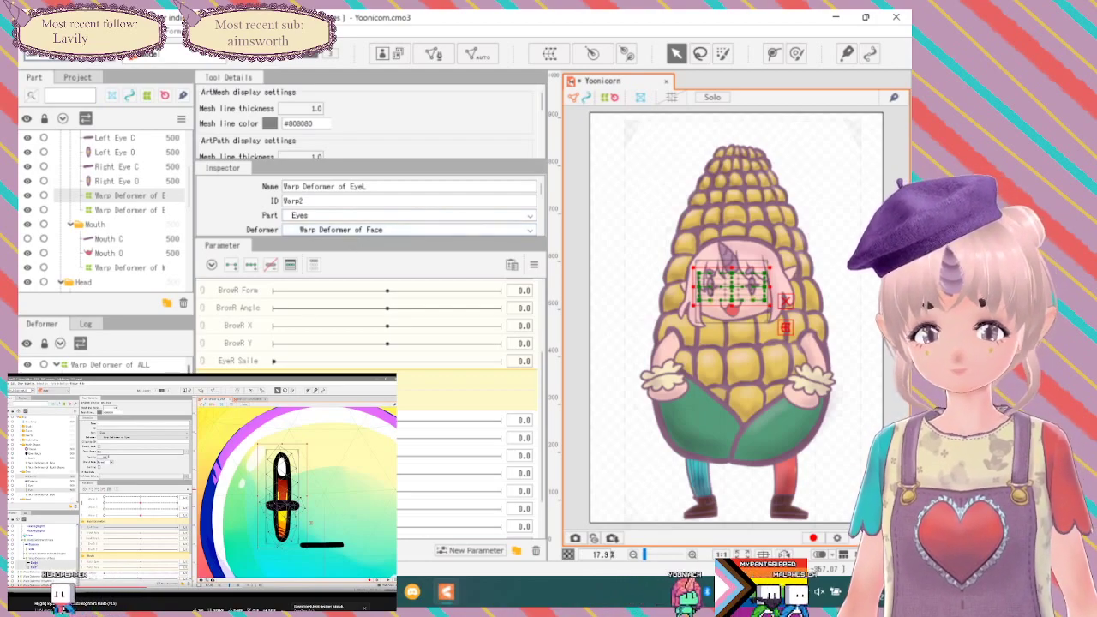
Add keys to EyeR Open for Right Eye C and Right Eye O together, and lower the parameter toward its closed end.
{"action": "left_click", "coordinate": [128, 210]}
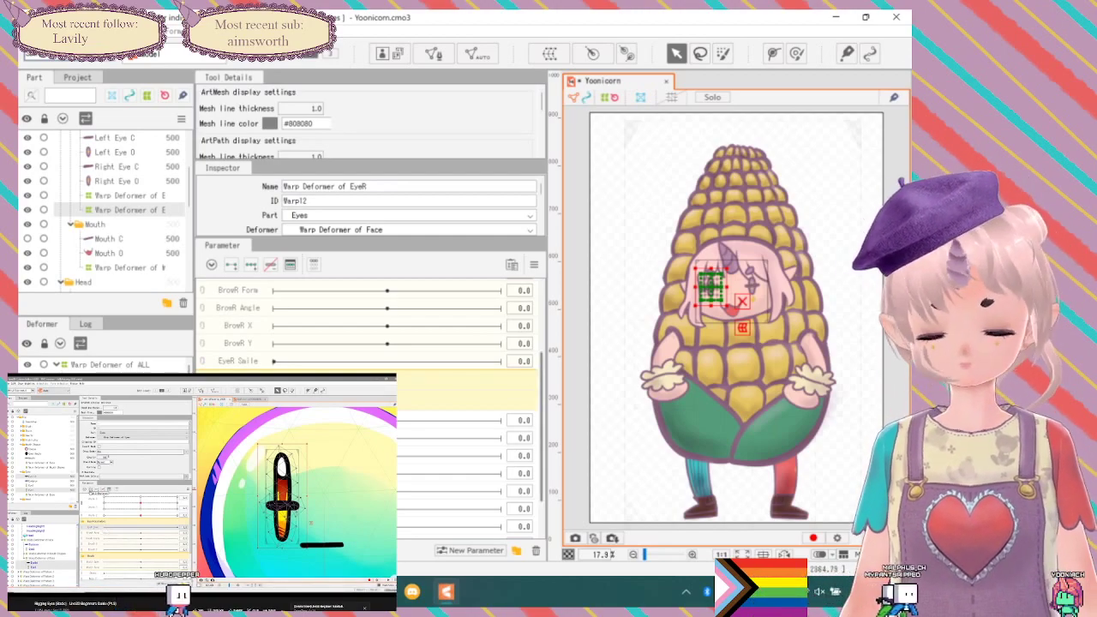
{"action": "left_click", "coordinate": [116, 181]}
{"action": "left_click", "coordinate": [116, 166]}
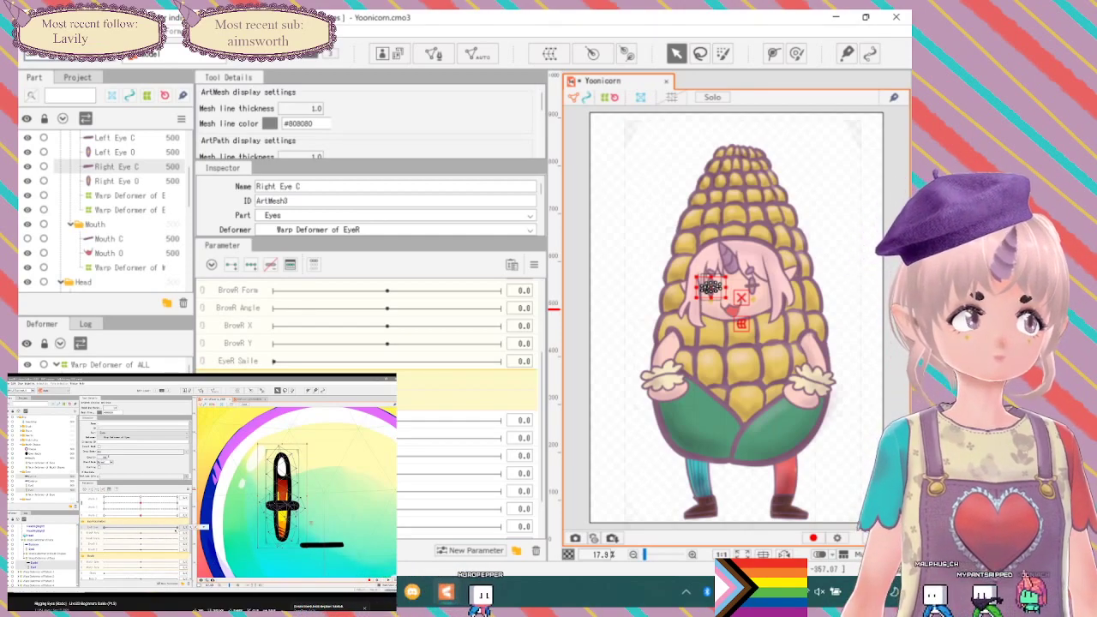
{"action": "left_click", "coordinate": [710, 288], "text": "shift"}
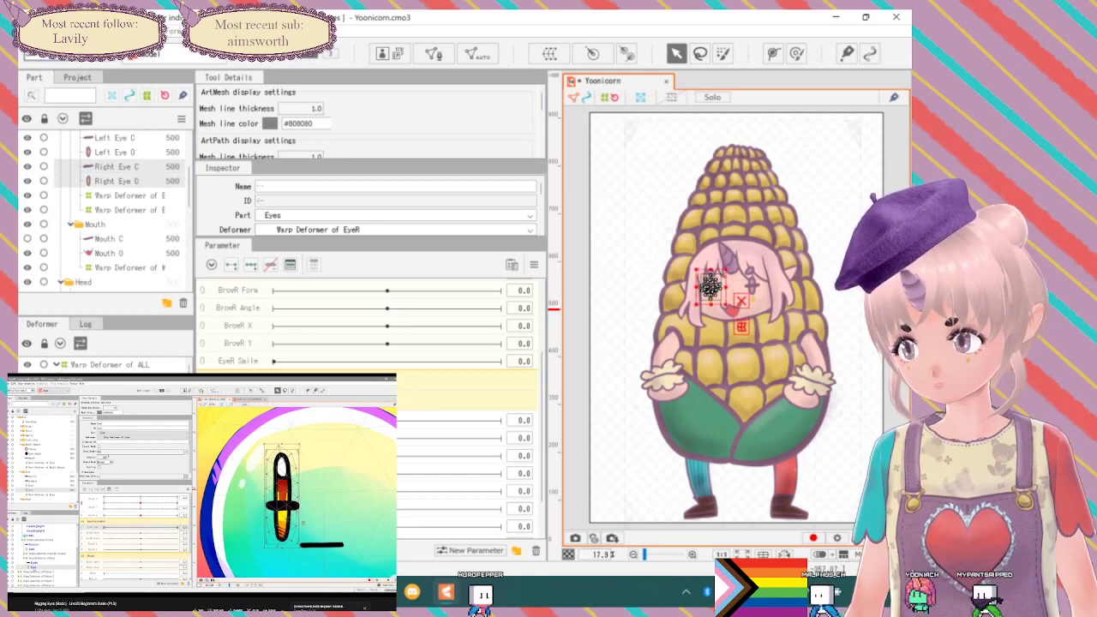
{"action": "scroll", "coordinate": [287, 359], "scroll_direction": "up", "scroll_amount": 5}
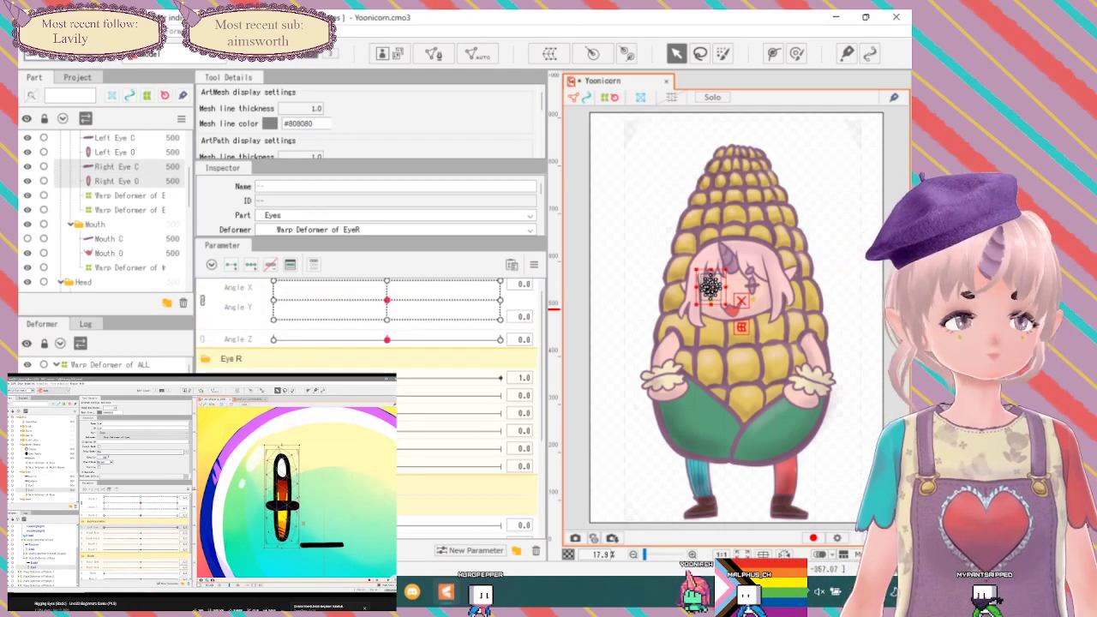
{"action": "left_click", "coordinate": [296, 377]}
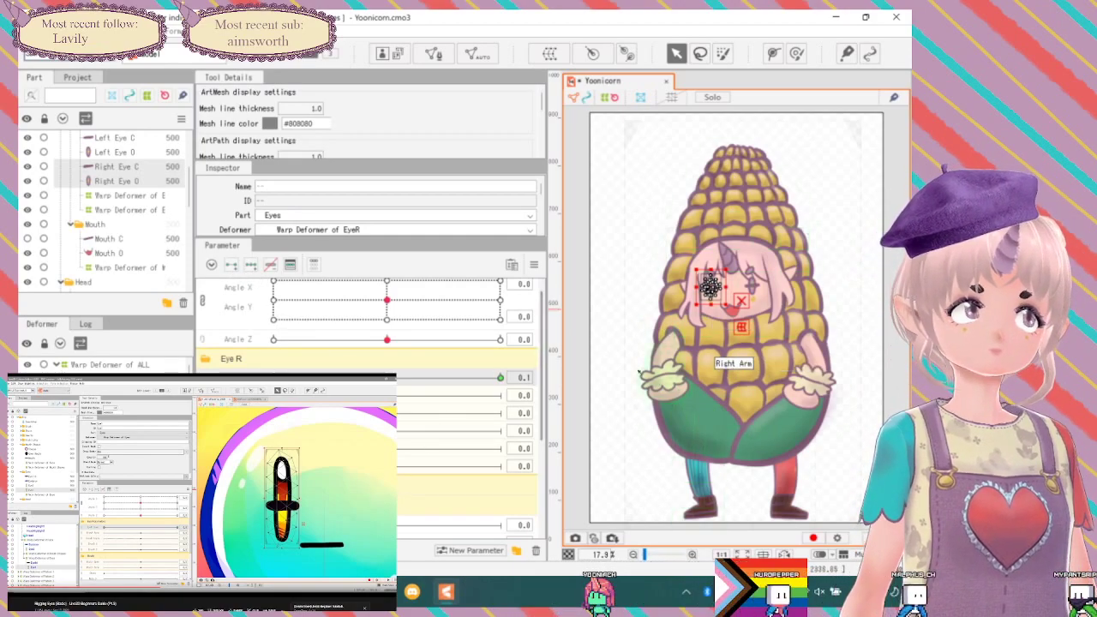
With EyeR Open at 0.0, squash Right Eye O vertically onto the closed-eye line, and return the parameter to 1.0.
{"action": "left_click", "coordinate": [117, 181]}
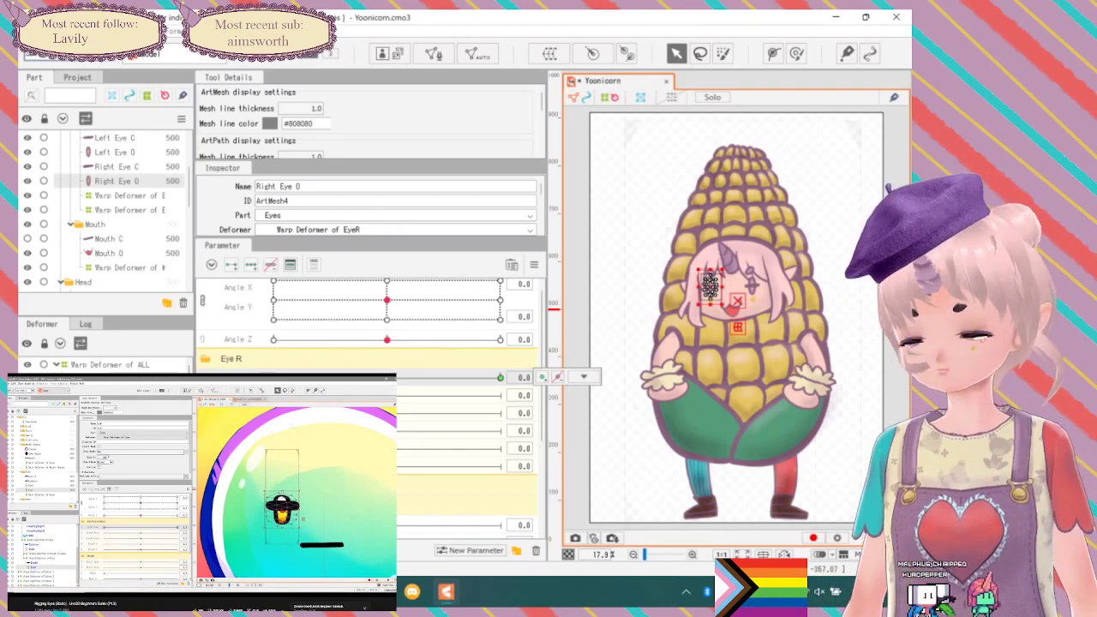
{"action": "scroll", "coordinate": [691, 298], "scroll_direction": "up", "scroll_amount": 10}
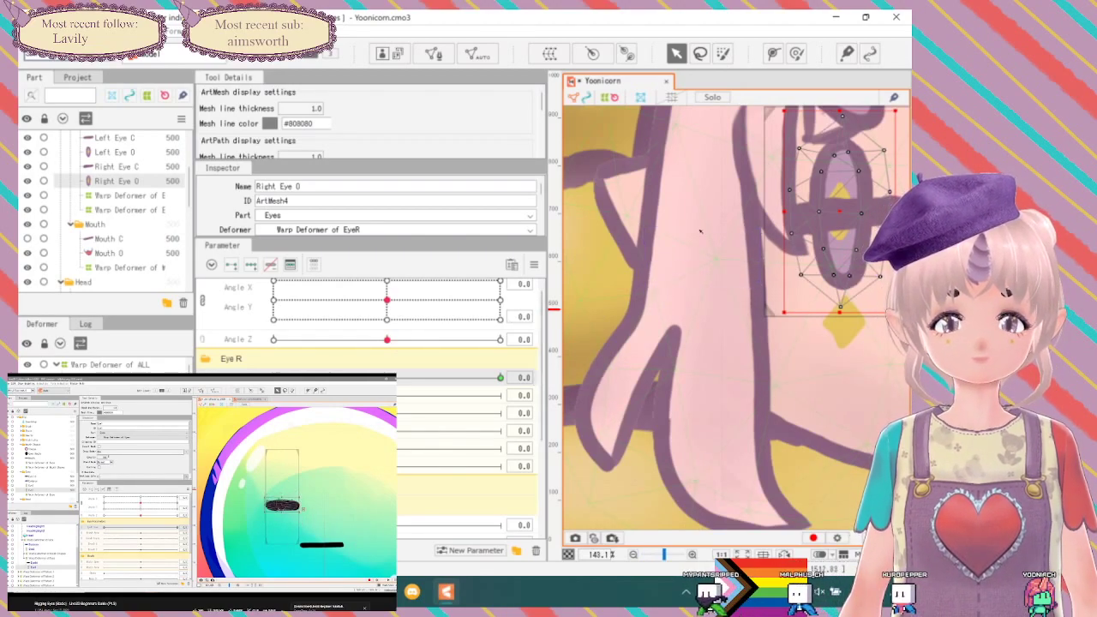
{"action": "left_click_drag", "start_coordinate": [838, 118], "coordinate": [700, 299]}
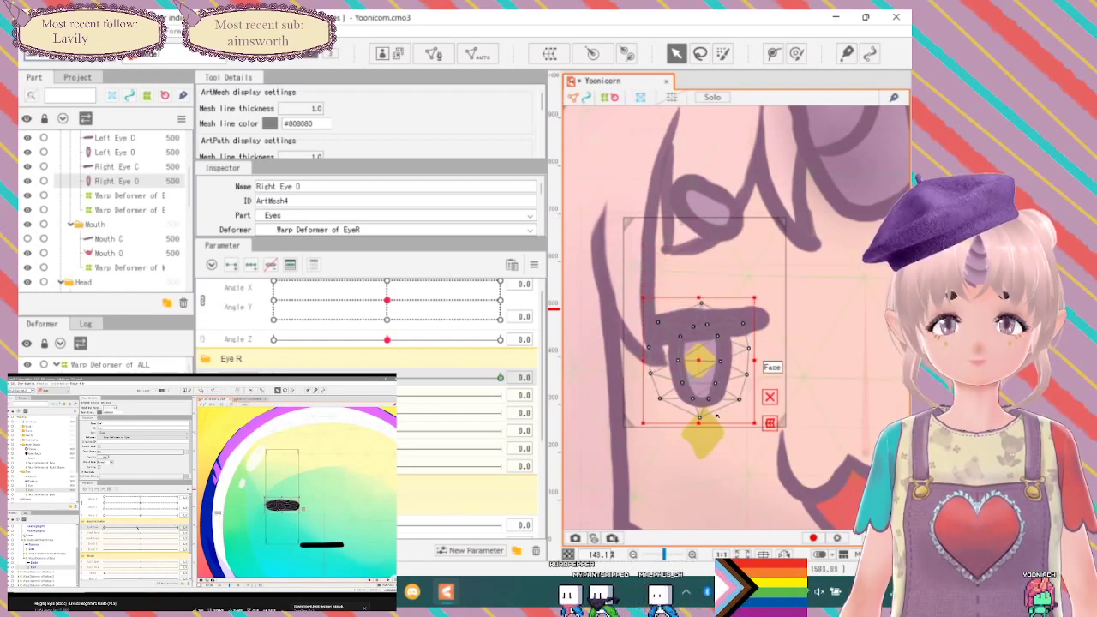
{"action": "left_click_drag", "start_coordinate": [700, 422], "coordinate": [700, 342]}
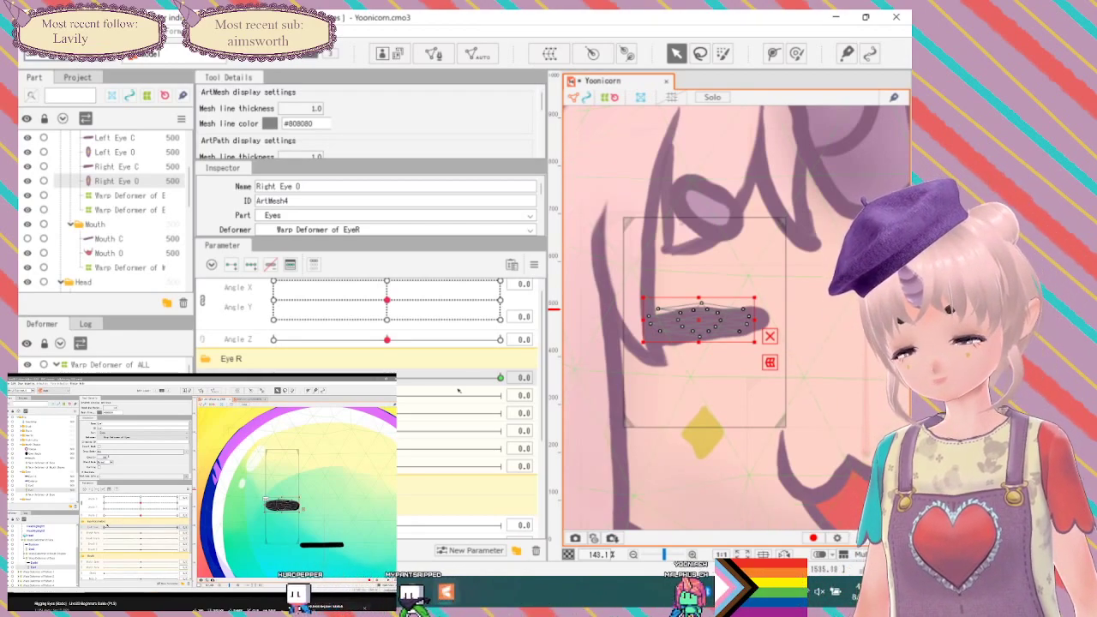
{"action": "left_click", "coordinate": [500, 377]}
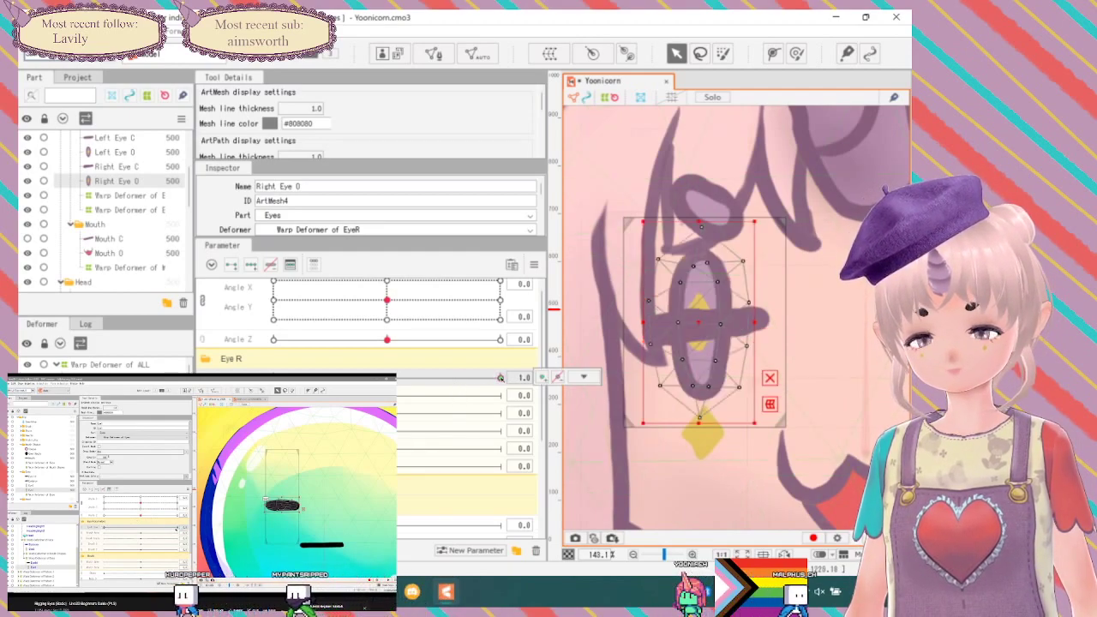
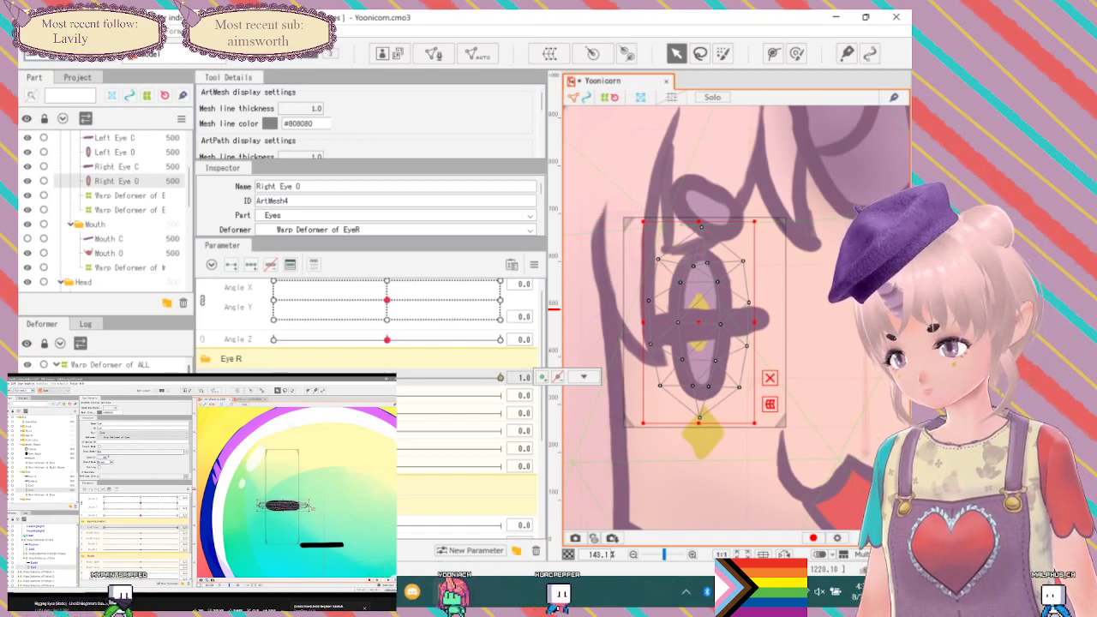
With EyeR Open at 0.0, widen Right Eye O on both sides to cover the closed-eye line, checking the transition.
{"action": "left_click", "coordinate": [273, 377]}
{"action": "left_click_drag", "start_coordinate": [643, 320], "coordinate": [623, 319]}
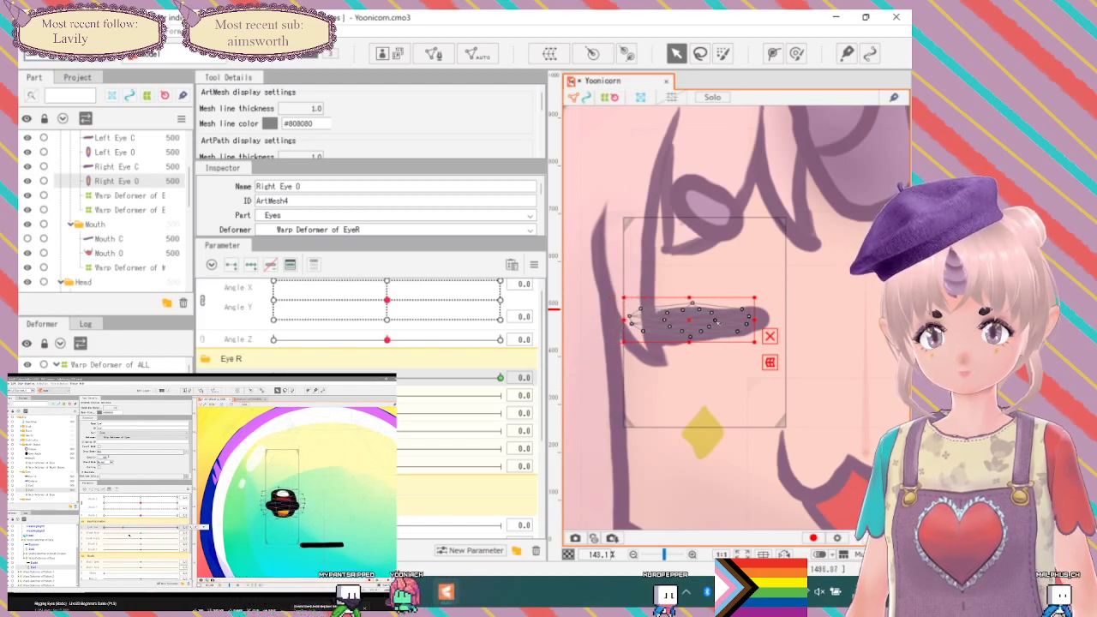
{"action": "left_click_drag", "start_coordinate": [754, 319], "coordinate": [785, 320]}
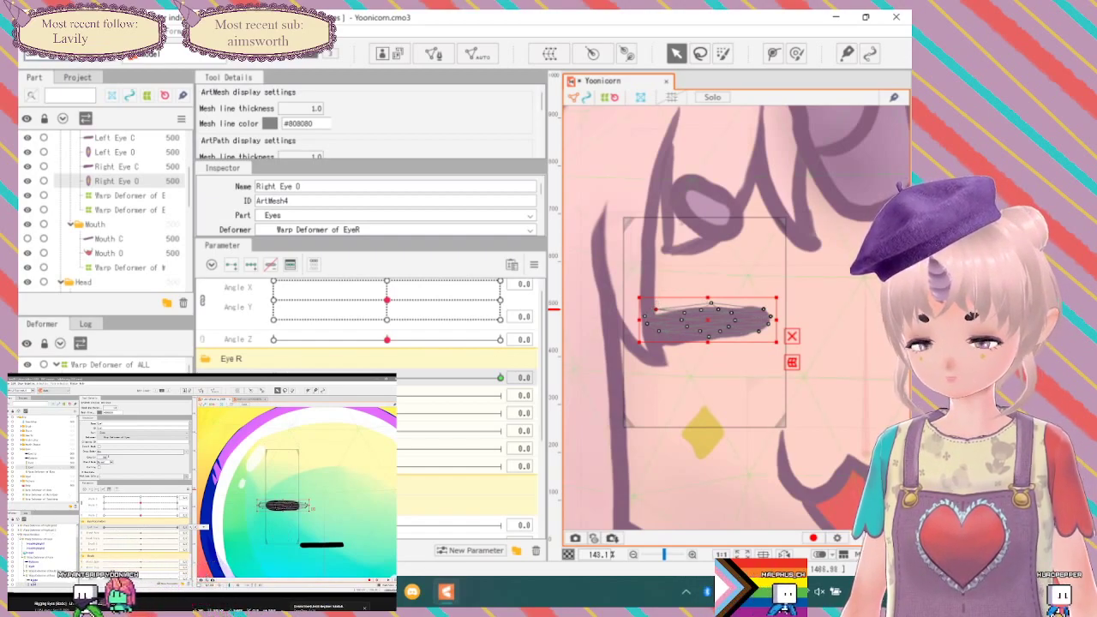
{"action": "left_click_drag", "start_coordinate": [274, 377], "coordinate": [227, 363]}
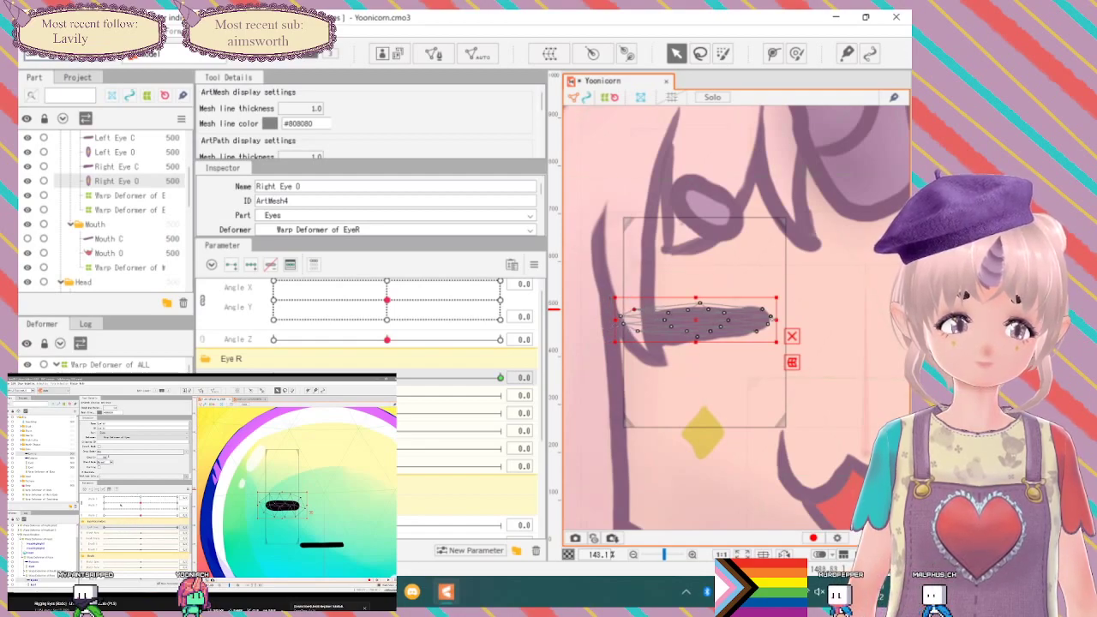
{"action": "left_click_drag", "start_coordinate": [777, 320], "coordinate": [796, 319]}
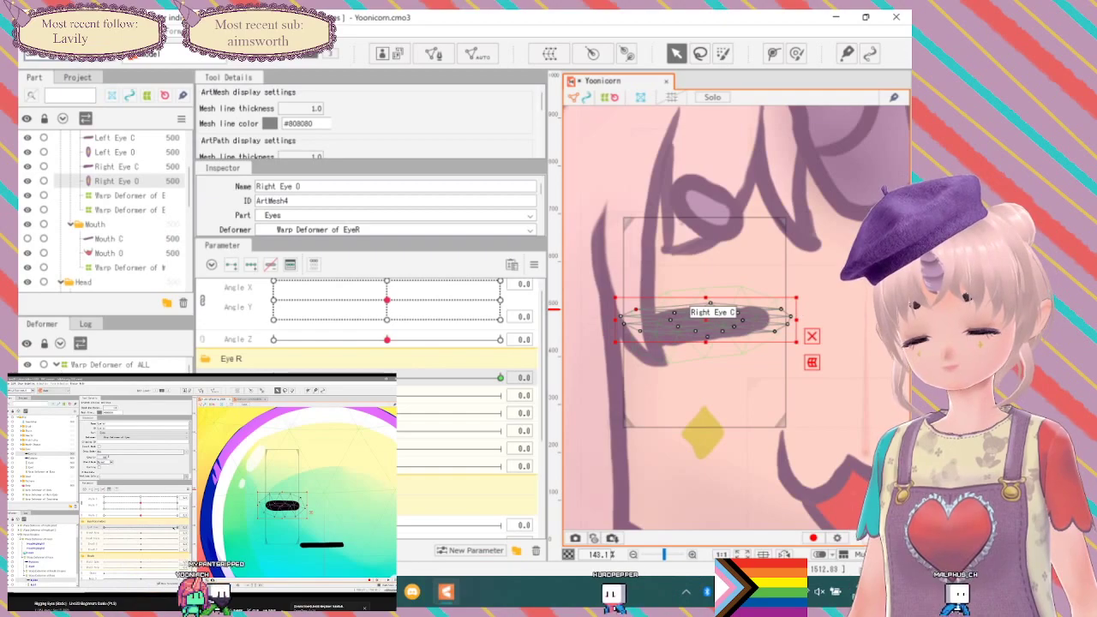
{"action": "mouse_move", "coordinate": [274, 377]}
{"action": "left_mouse_down"}
{"action": "mouse_move", "coordinate": [500, 372]}
{"action": "mouse_move", "coordinate": [389, 365]}
{"action": "mouse_move", "coordinate": [273, 377]}
{"action": "left_mouse_up"}
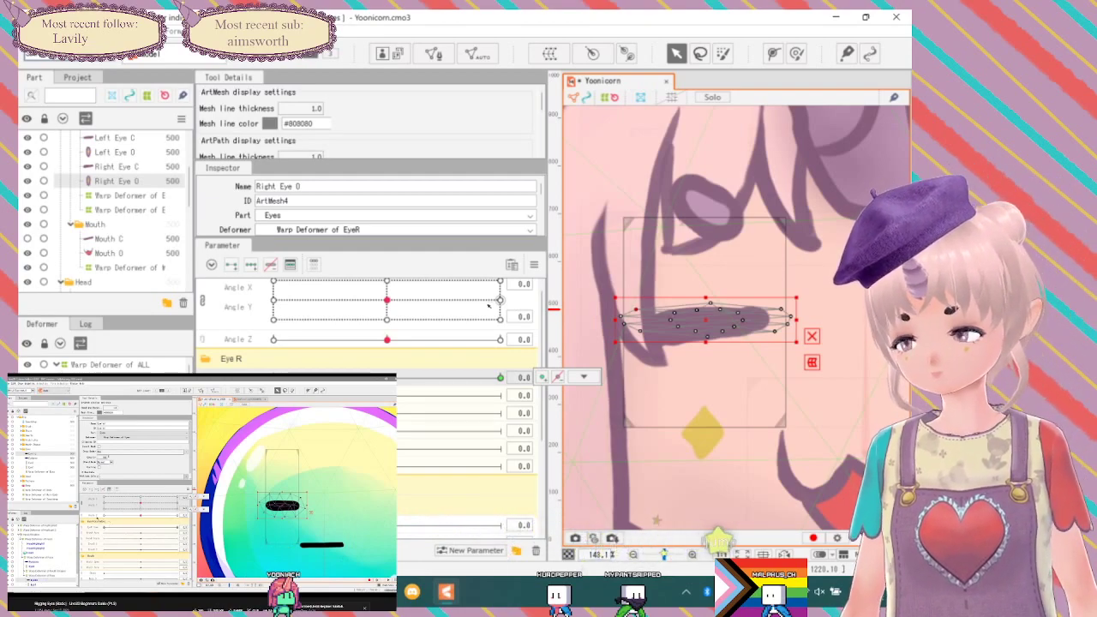
With EyeR Open at 1.0, set the opacity of Right Eye C to 0%.
{"action": "left_click", "coordinate": [116, 166]}
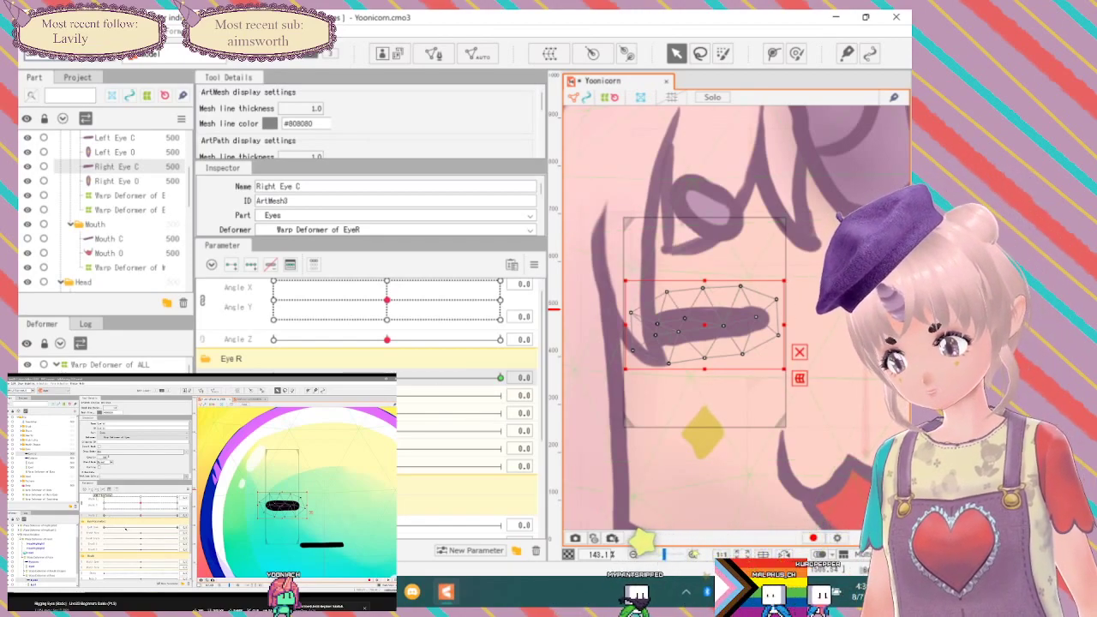
{"action": "scroll", "coordinate": [433, 390], "scroll_direction": "up", "scroll_amount": 1}
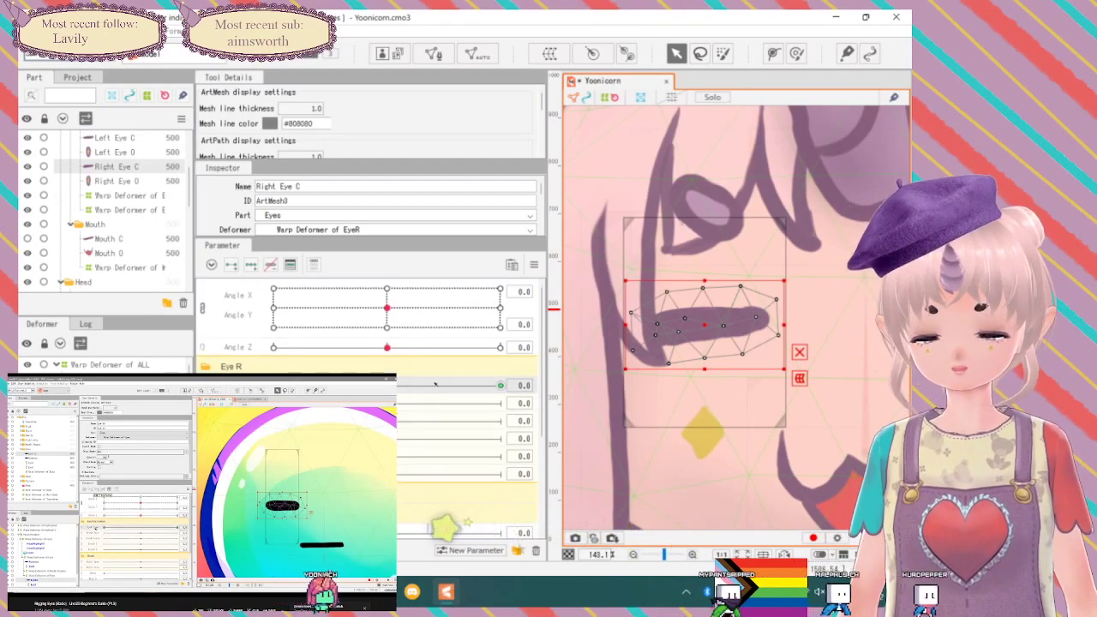
{"action": "left_click_drag", "start_coordinate": [273, 384], "coordinate": [501, 385]}
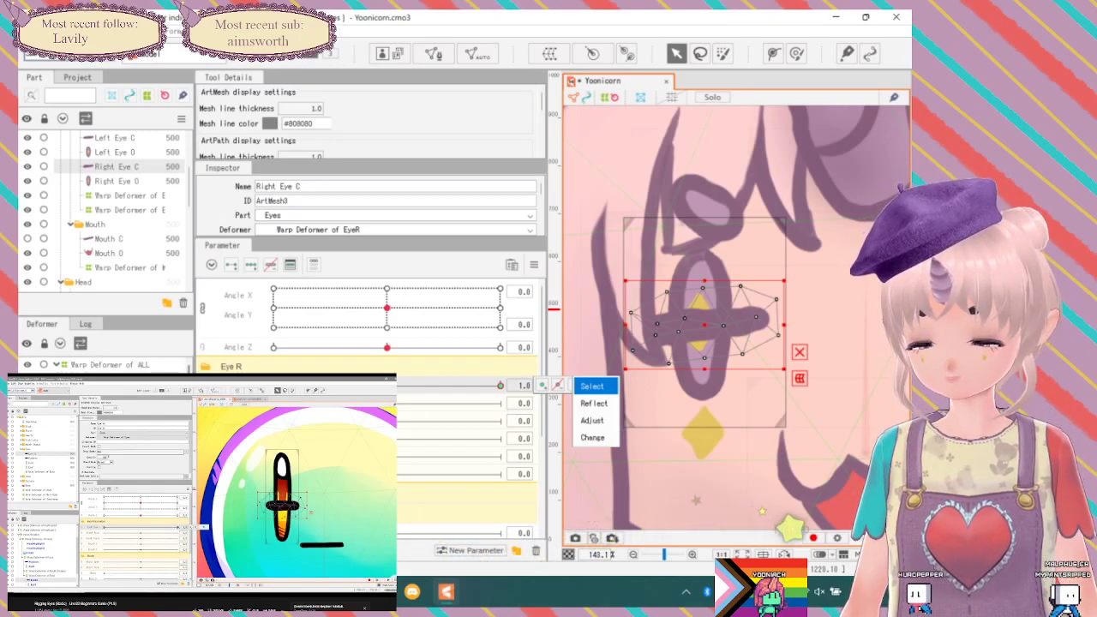
{"action": "left_click", "coordinate": [500, 385]}
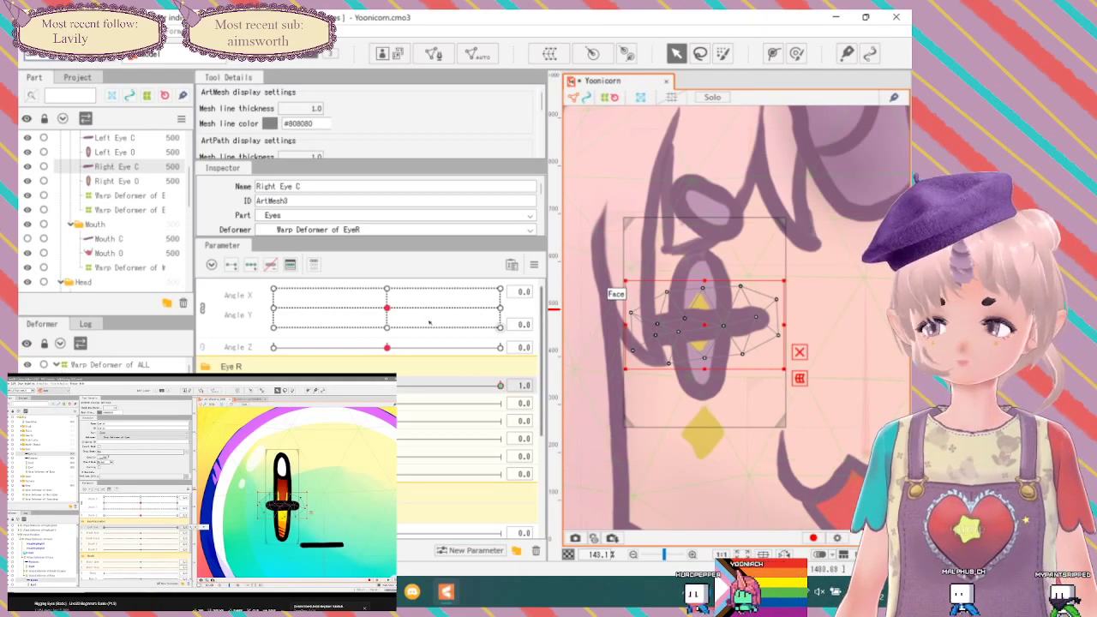
{"action": "scroll", "coordinate": [345, 118], "scroll_direction": "down", "scroll_amount": 2}
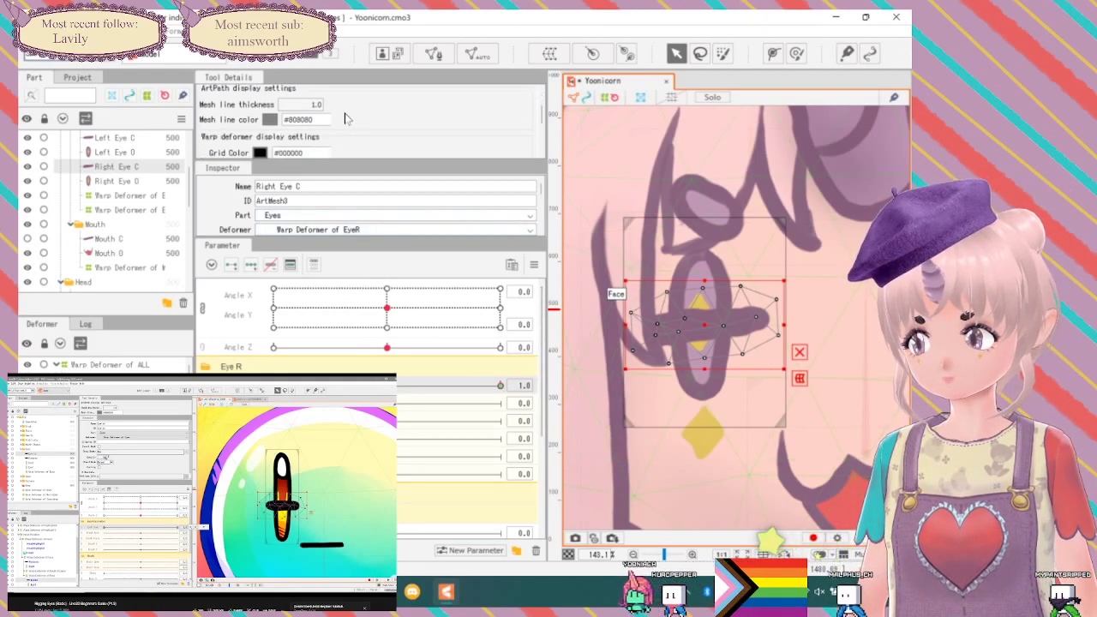
{"action": "scroll", "coordinate": [299, 197], "scroll_direction": "down", "scroll_amount": 4}
{"action": "scroll", "coordinate": [305, 207], "scroll_direction": "down", "scroll_amount": 3}
{"action": "scroll", "coordinate": [307, 209], "scroll_direction": "up", "scroll_amount": 3}
{"action": "left_click", "coordinate": [291, 187]}
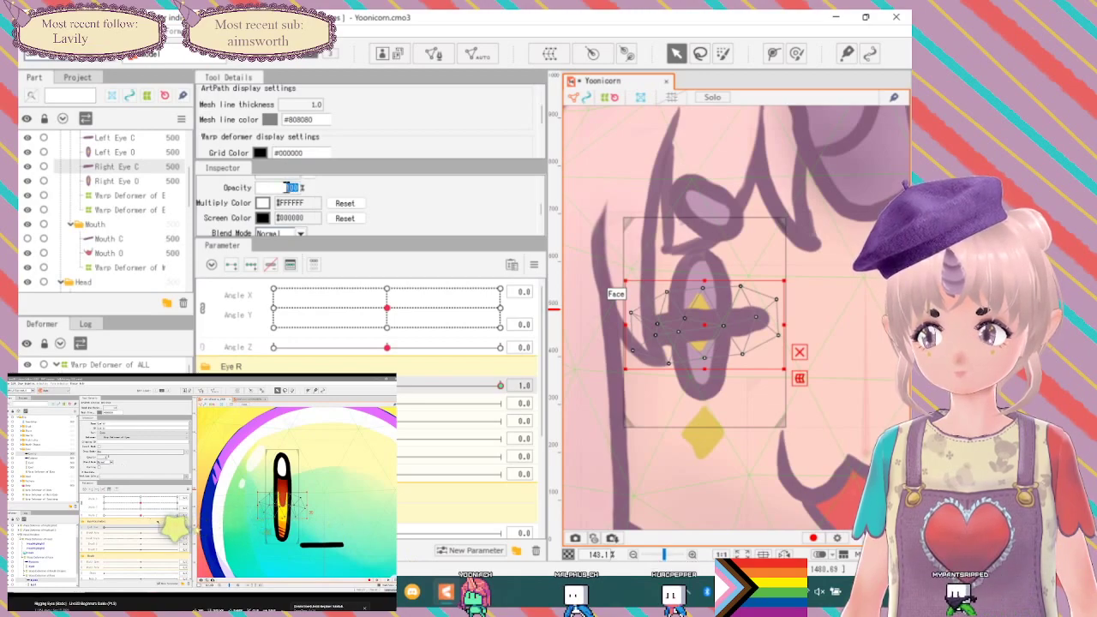
{"action": "type", "text": "0"}
{"action": "key", "text": "Return"}
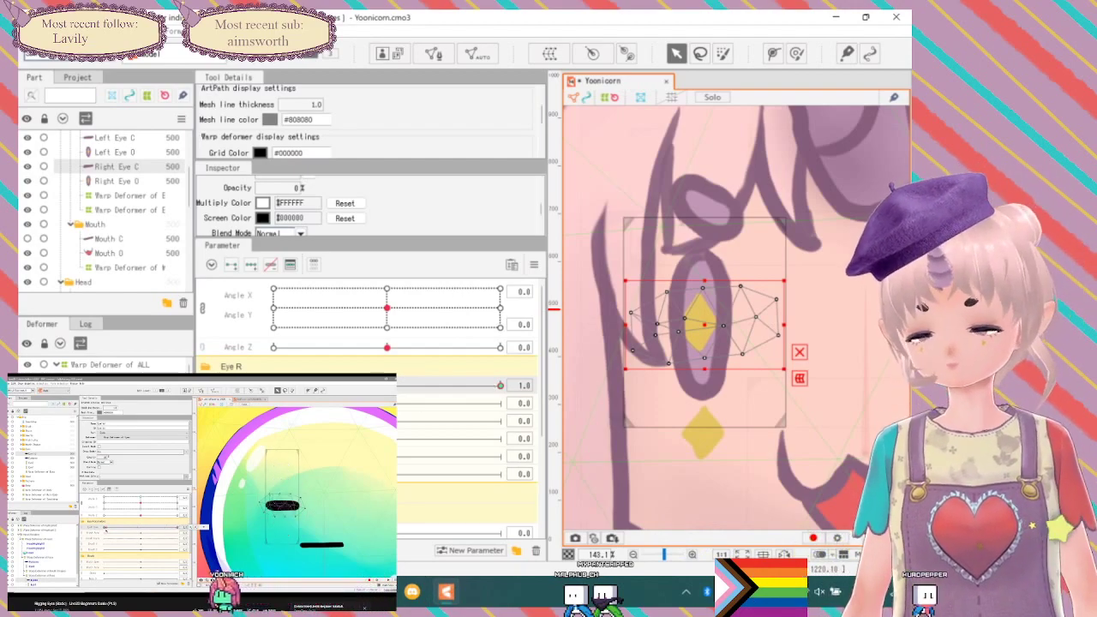
At an EyeR Open key of 0.04, just above the closed end, set the opacity of Right Eye C to 0%.
{"action": "left_click", "coordinate": [273, 384]}
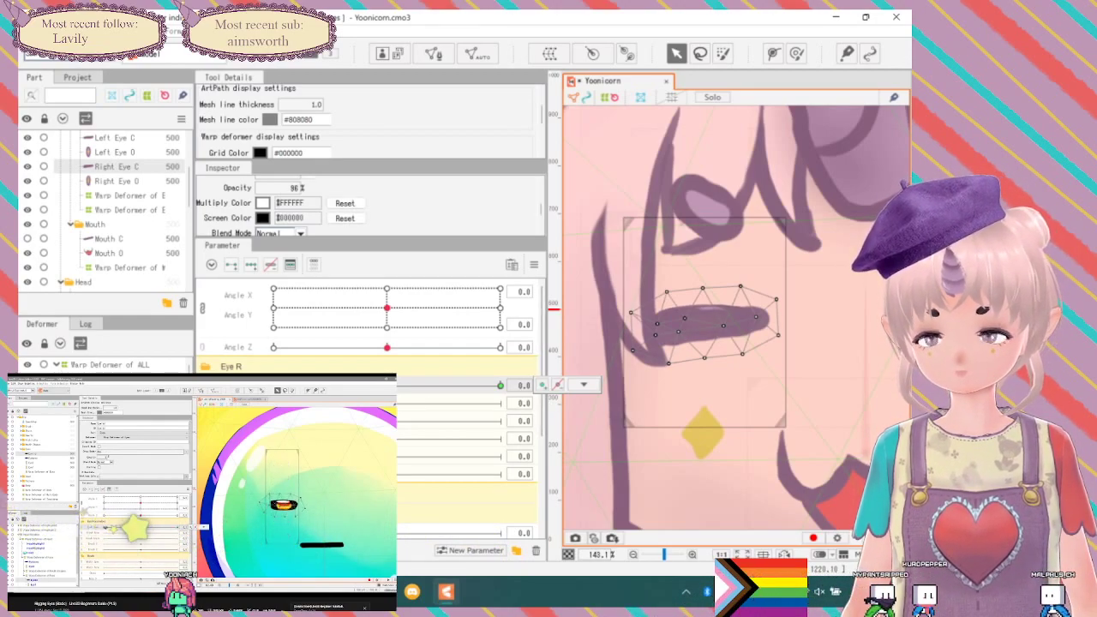
{"action": "scroll", "coordinate": [326, 214], "scroll_direction": "down", "scroll_amount": 2}
{"action": "scroll", "coordinate": [310, 190], "scroll_direction": "up", "scroll_amount": 2}
{"action": "double_click", "coordinate": [296, 187]}
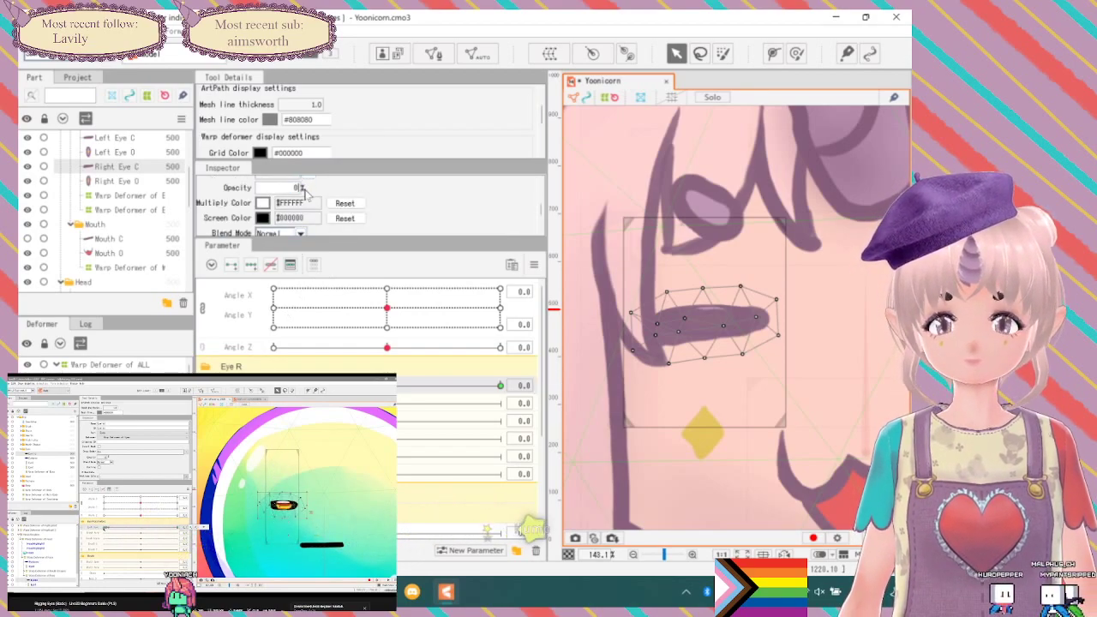
{"action": "type", "text": "0"}
{"action": "key", "text": "Return"}
{"action": "scroll", "coordinate": [302, 190], "scroll_direction": "up", "scroll_amount": 2}
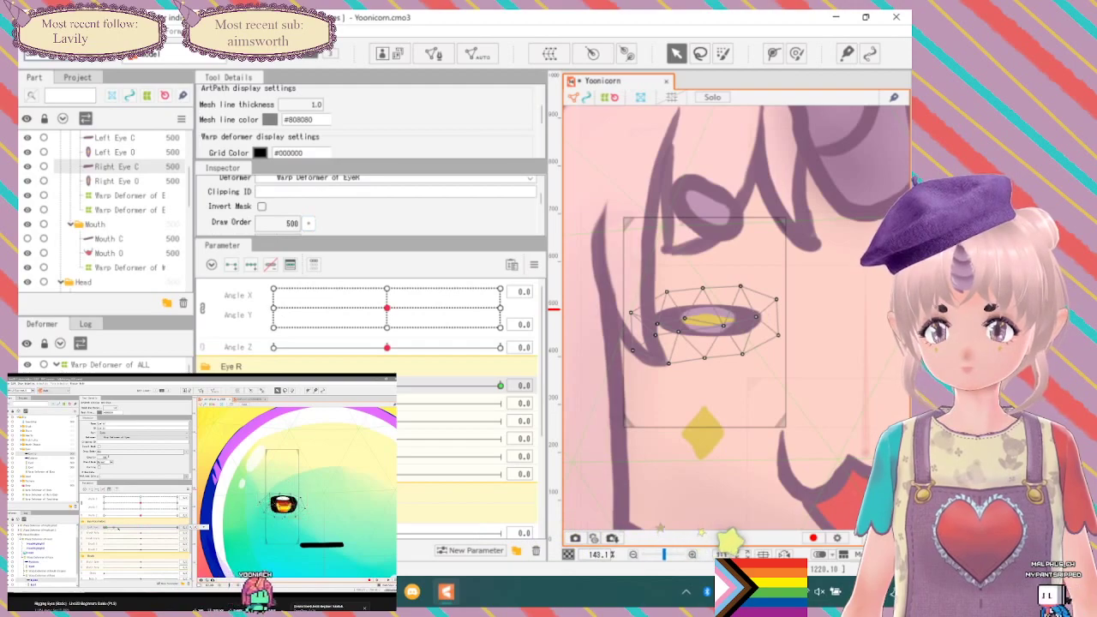
Move EyeR Open around its closed end to check how the right eye switches between closed line and open eye.
{"action": "mouse_move", "coordinate": [273, 385]}
{"action": "left_mouse_down"}
{"action": "mouse_move", "coordinate": [500, 375]}
{"action": "mouse_move", "coordinate": [273, 384]}
{"action": "mouse_move", "coordinate": [500, 385]}
{"action": "mouse_move", "coordinate": [273, 385]}
{"action": "left_mouse_up"}
{"action": "scroll", "coordinate": [670, 339], "scroll_direction": "down", "scroll_amount": 3}
{"action": "scroll", "coordinate": [679, 322], "scroll_direction": "down", "scroll_amount": 2}
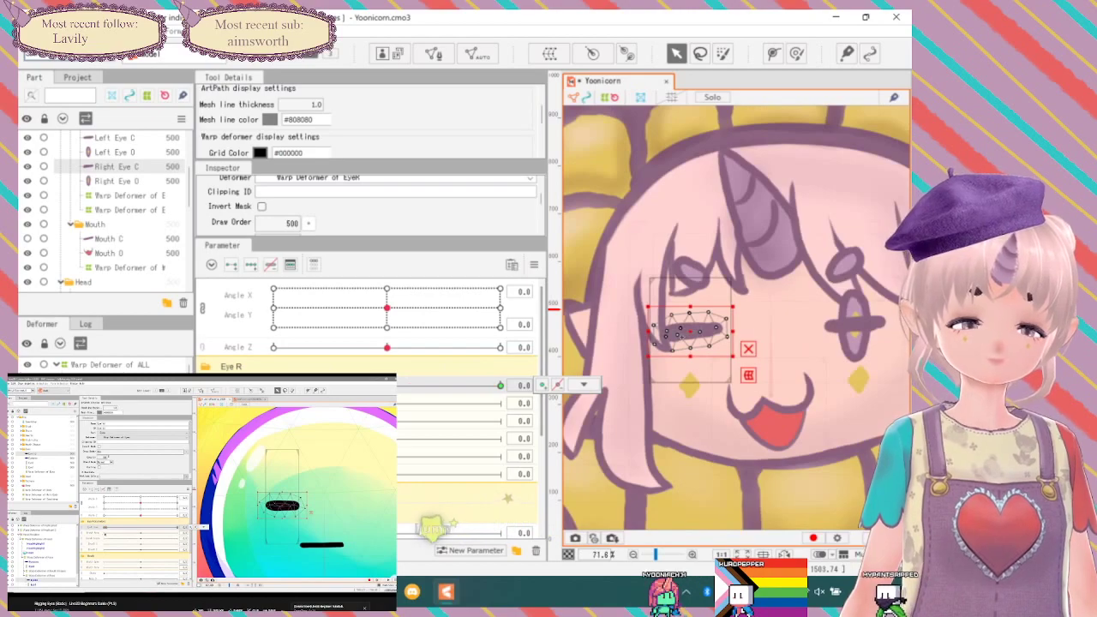
{"action": "left_click_drag", "start_coordinate": [273, 384], "coordinate": [169, 369]}
{"action": "mouse_move", "coordinate": [274, 385]}
{"action": "left_mouse_down"}
{"action": "mouse_move", "coordinate": [579, 375]}
{"action": "mouse_move", "coordinate": [274, 384]}
{"action": "left_mouse_up"}
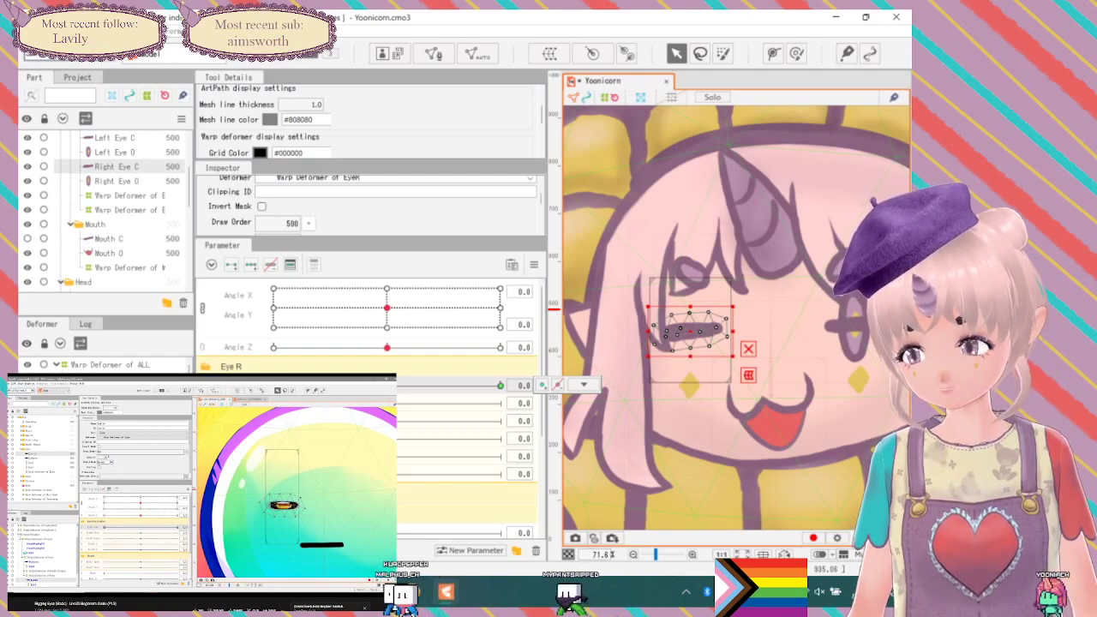
{"action": "mouse_move", "coordinate": [274, 384]}
{"action": "left_mouse_down"}
{"action": "mouse_move", "coordinate": [296, 385]}
{"action": "mouse_move", "coordinate": [274, 385]}
{"action": "left_mouse_up"}
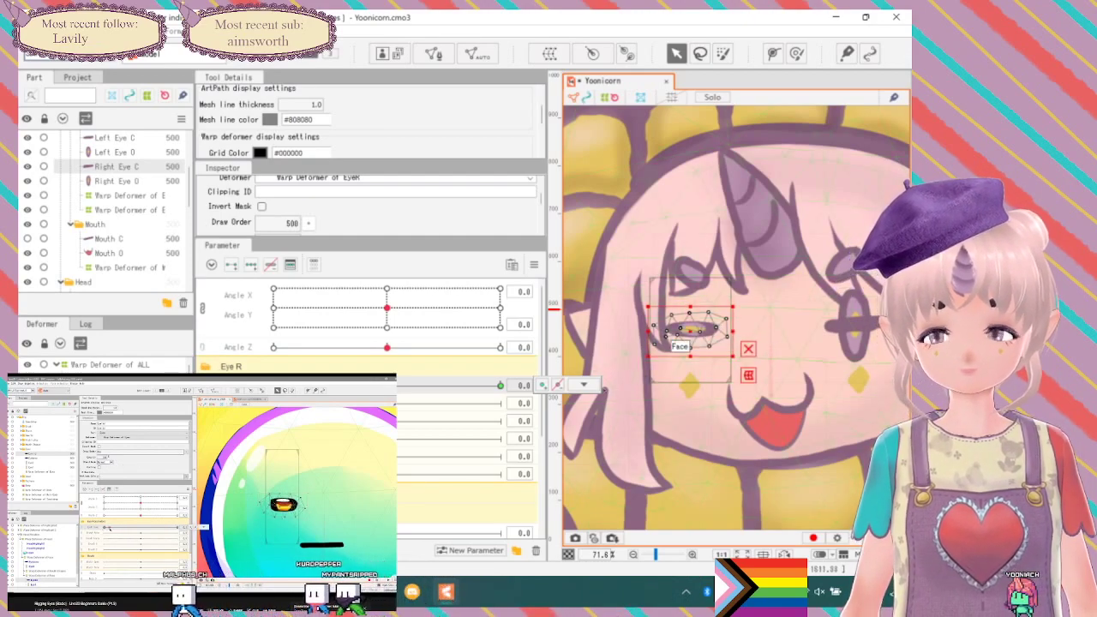
Change the 0.04 key of EyeR Open to 0.01 for Right Eye C, and test the blink across the parameter range.
{"action": "left_click", "coordinate": [583, 384]}
{"action": "left_click", "coordinate": [591, 420]}
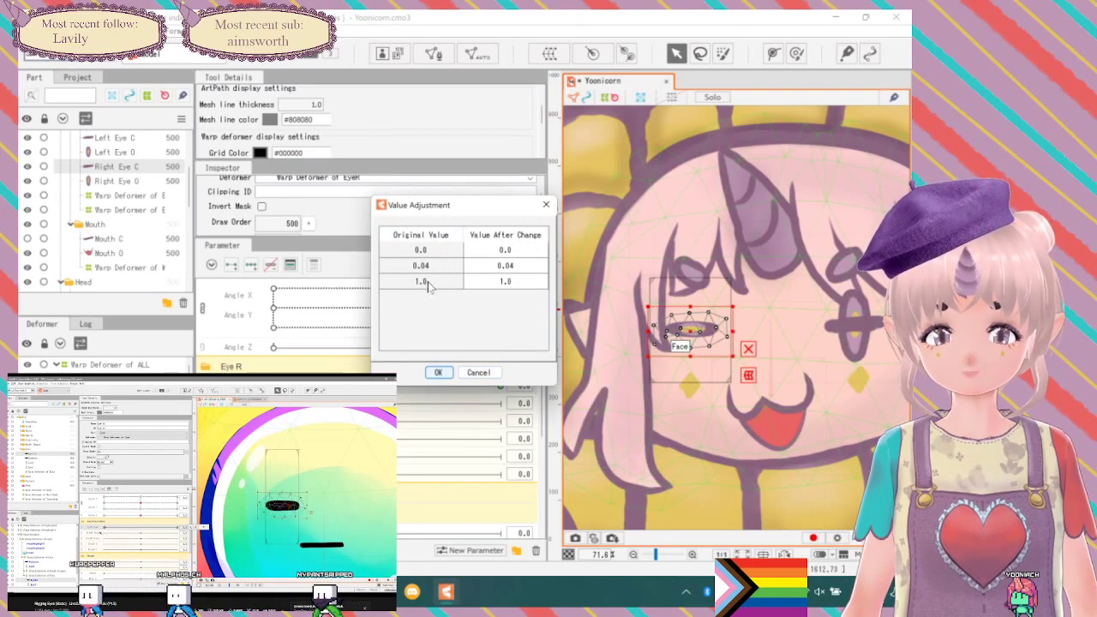
{"action": "double_click", "coordinate": [514, 267]}
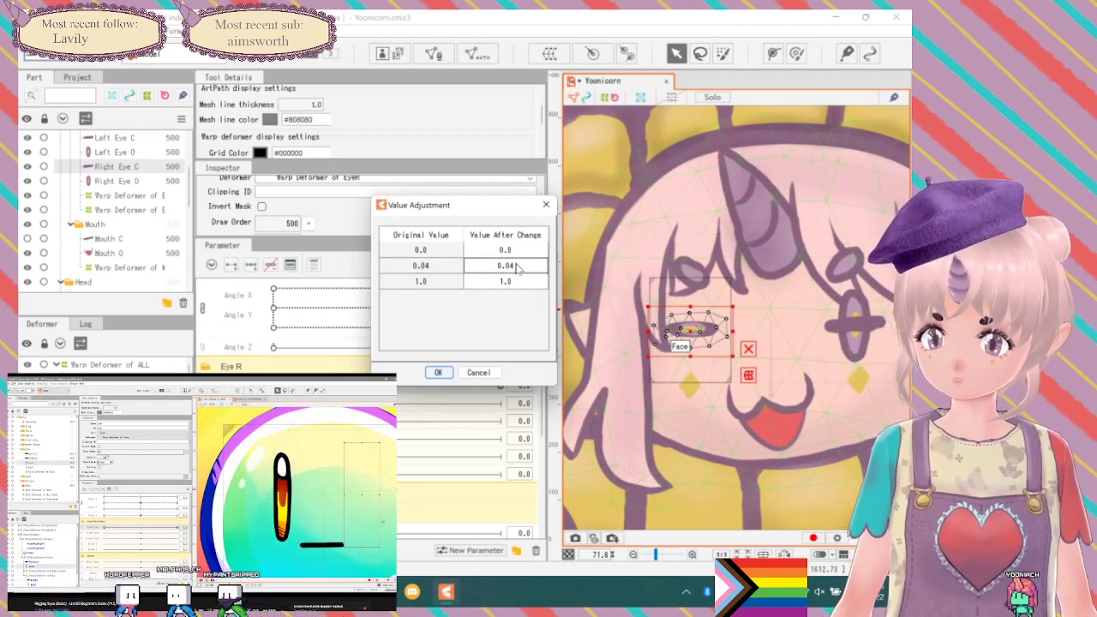
{"action": "key", "text": "BackSpace"}
{"action": "type", "text": "1"}
{"action": "key", "text": "Return"}
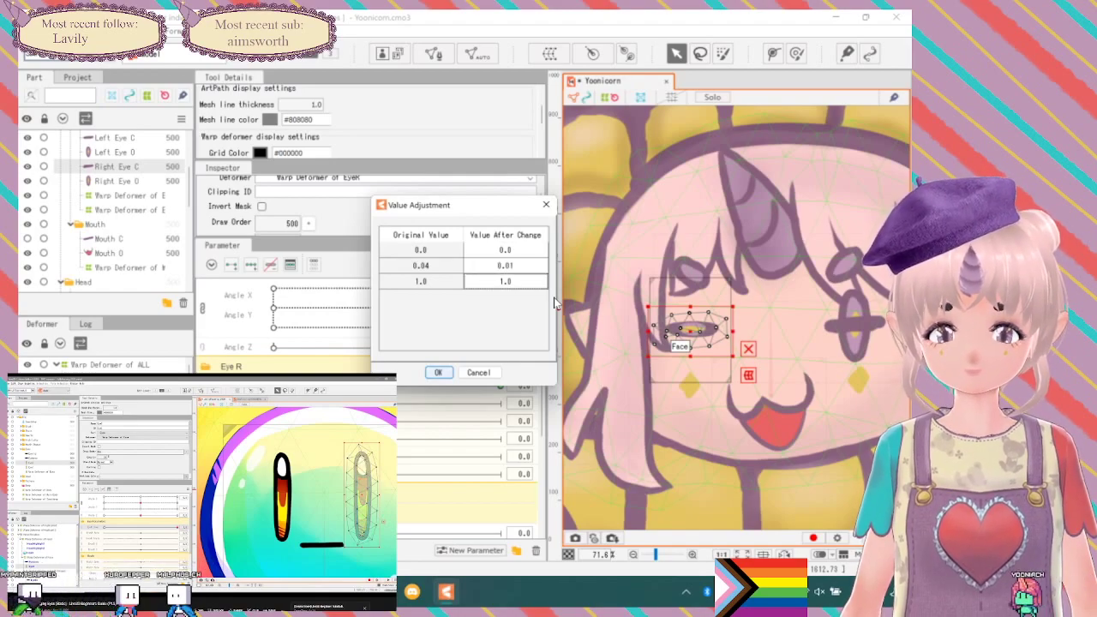
{"action": "left_click", "coordinate": [439, 372]}
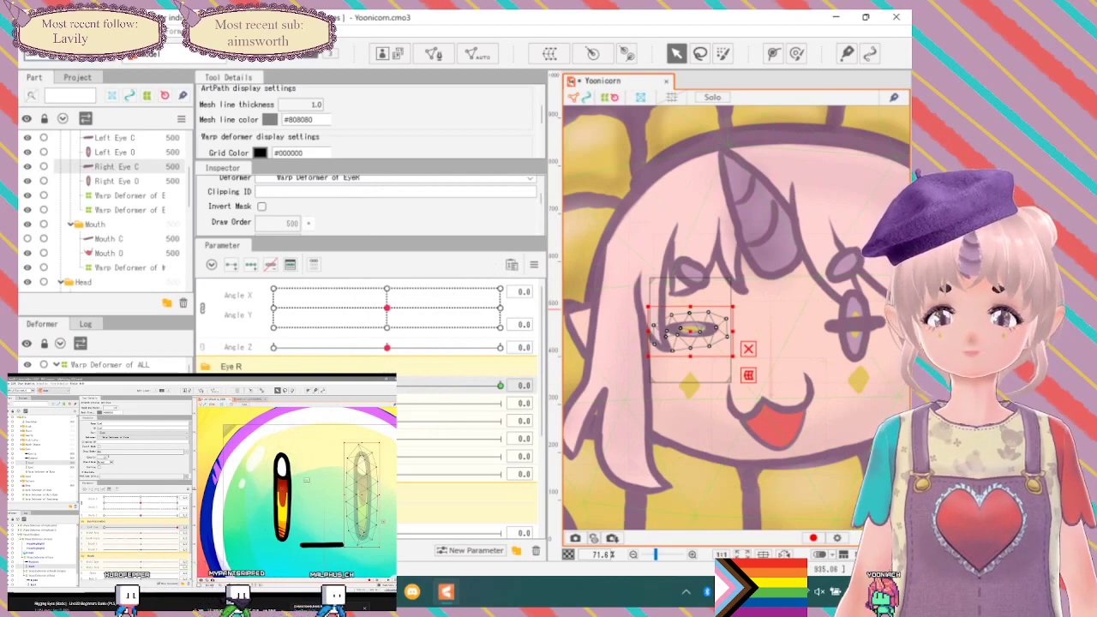
{"action": "mouse_move", "coordinate": [274, 385]}
{"action": "left_mouse_down"}
{"action": "mouse_move", "coordinate": [501, 385]}
{"action": "mouse_move", "coordinate": [274, 384]}
{"action": "left_mouse_up"}
{"action": "left_click_drag", "start_coordinate": [467, 385], "coordinate": [275, 385]}
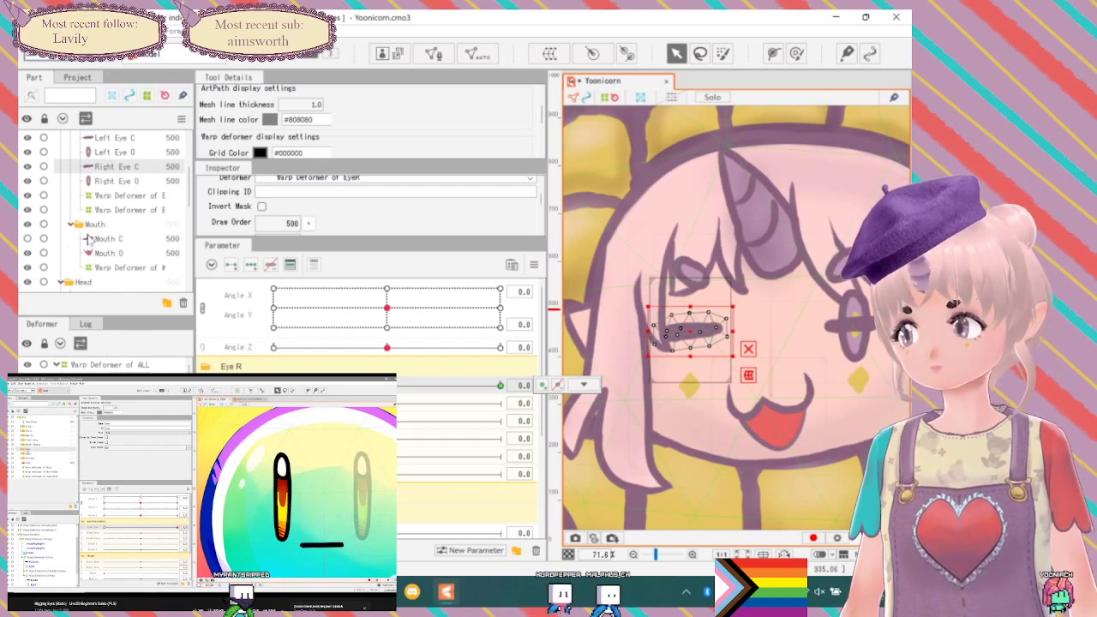
Copy the Eyes part with all its child objects and paste the duplicate inside the existing Eyes part.
{"action": "scroll", "coordinate": [93, 240], "scroll_direction": "up", "scroll_amount": 3}
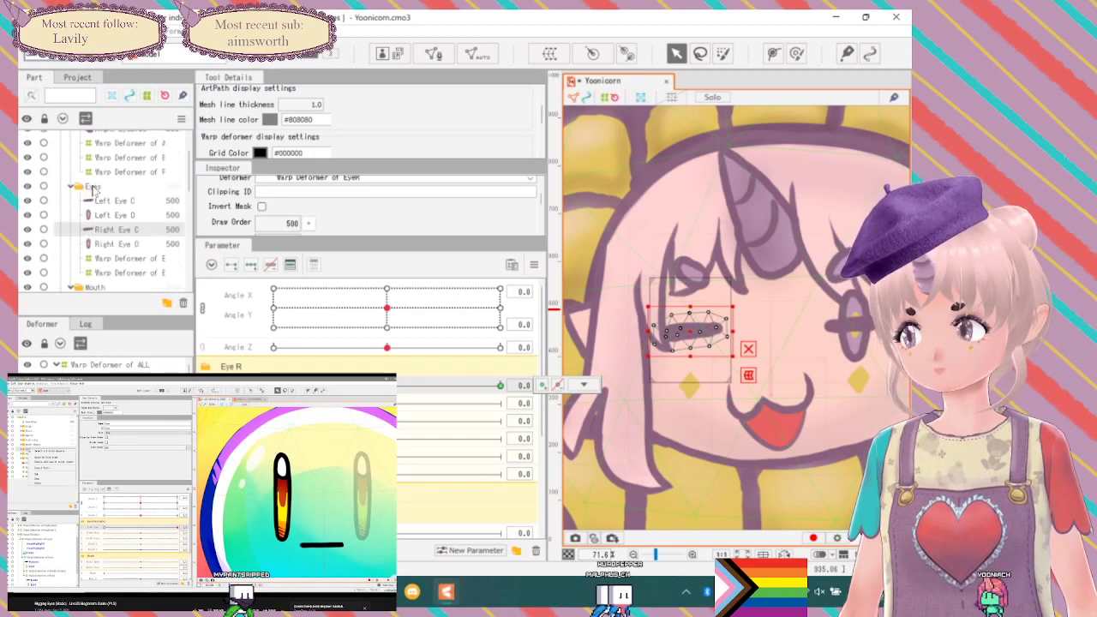
{"action": "left_click", "coordinate": [93, 187]}
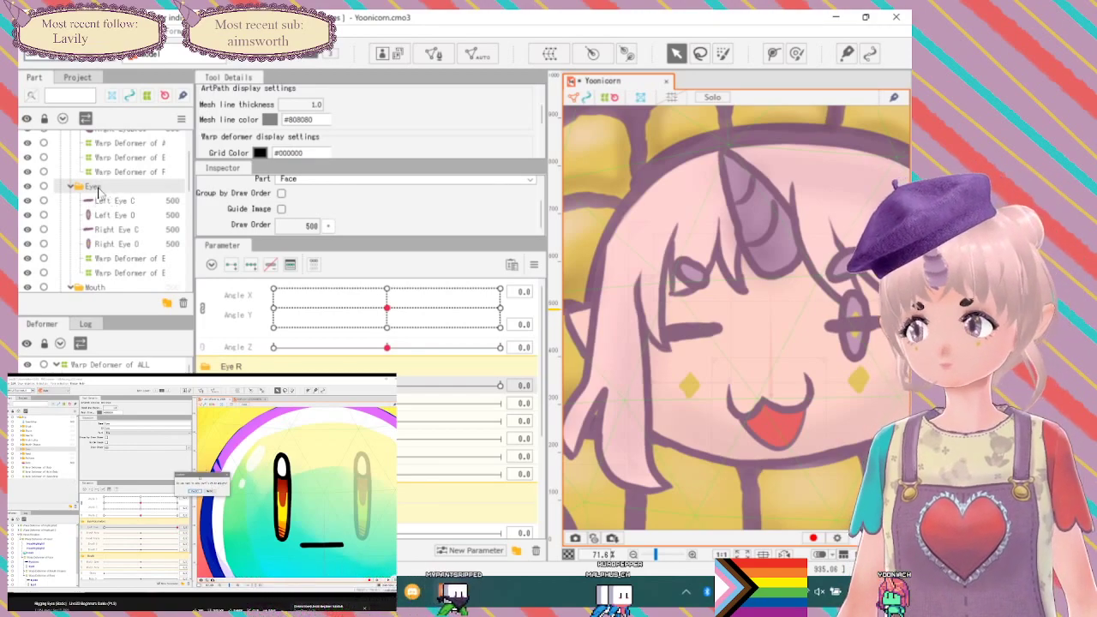
{"action": "right_click", "coordinate": [95, 190]}
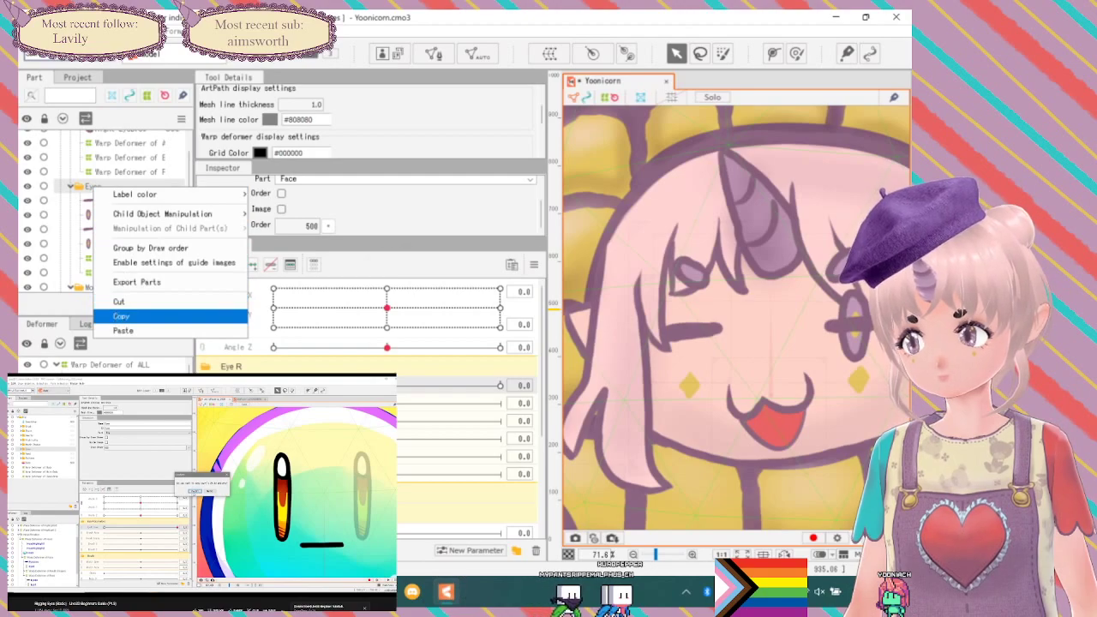
{"action": "left_click", "coordinate": [120, 315]}
{"action": "left_click", "coordinate": [440, 313]}
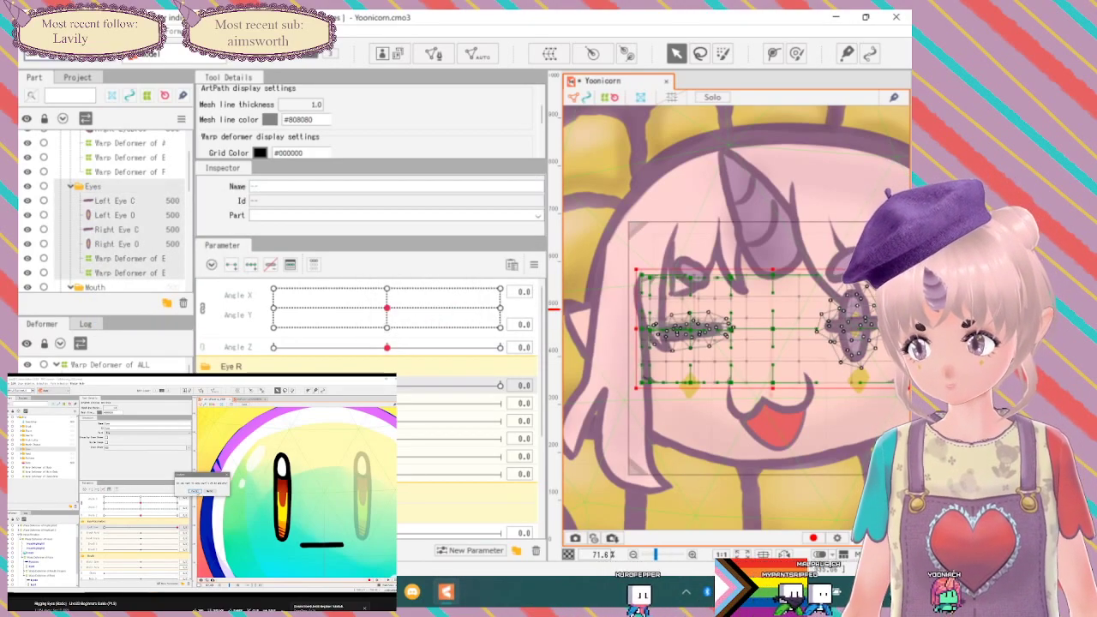
{"action": "left_click", "coordinate": [129, 258]}
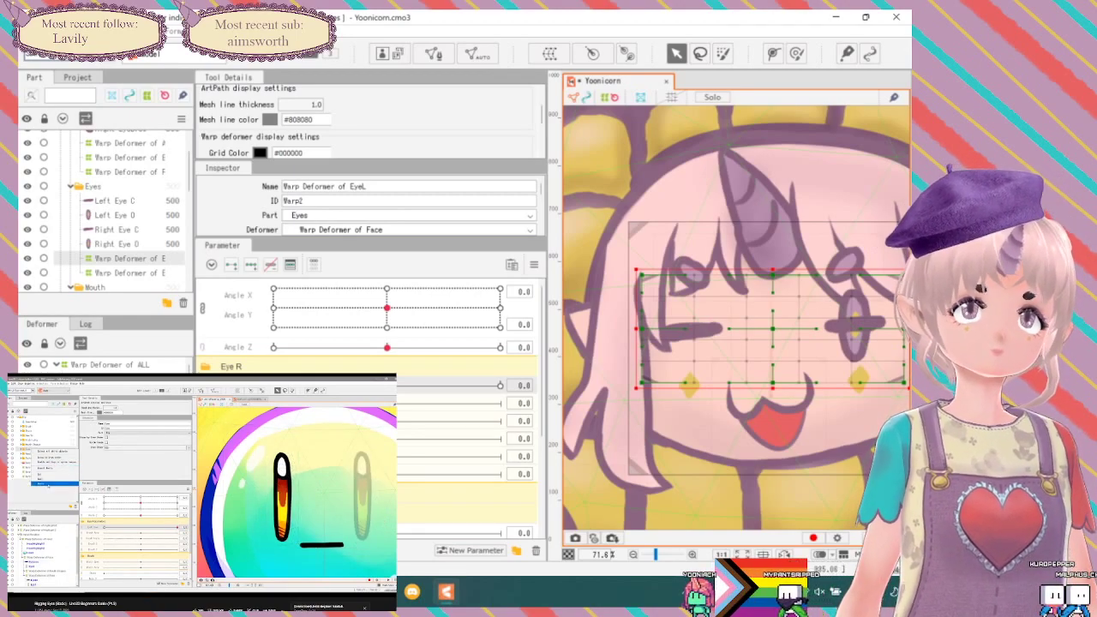
{"action": "left_click", "coordinate": [93, 187]}
{"action": "right_click", "coordinate": [94, 190]}
{"action": "left_click", "coordinate": [140, 330]}
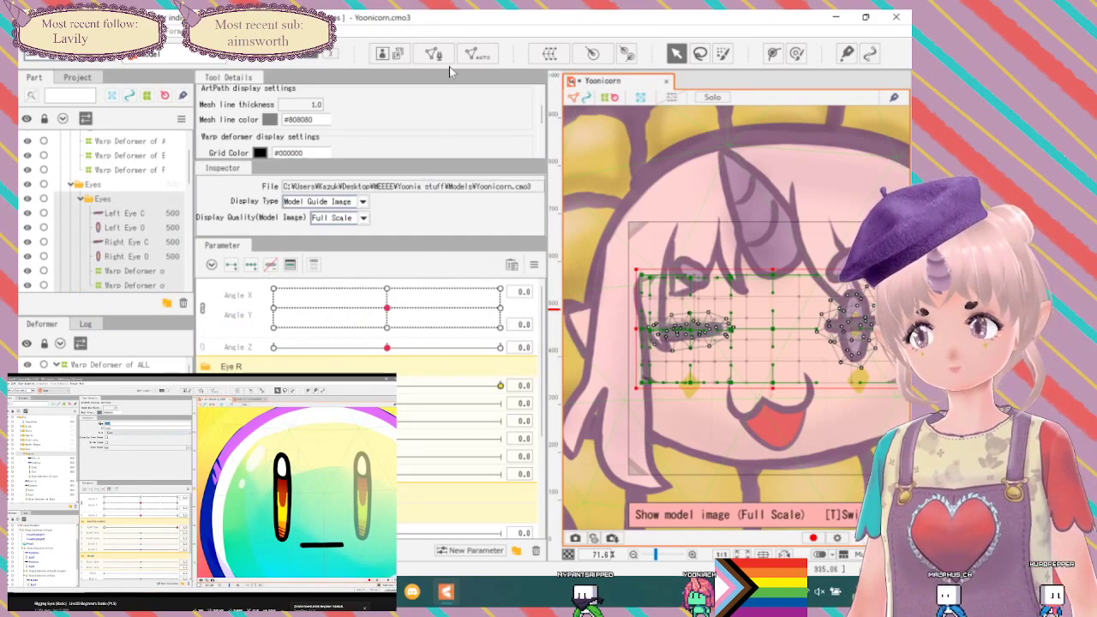
Select the duplicated Left Eye C in the nested Eyes part and expand the Eye L parameter group.
{"action": "scroll", "coordinate": [375, 146], "scroll_direction": "down", "scroll_amount": 4}
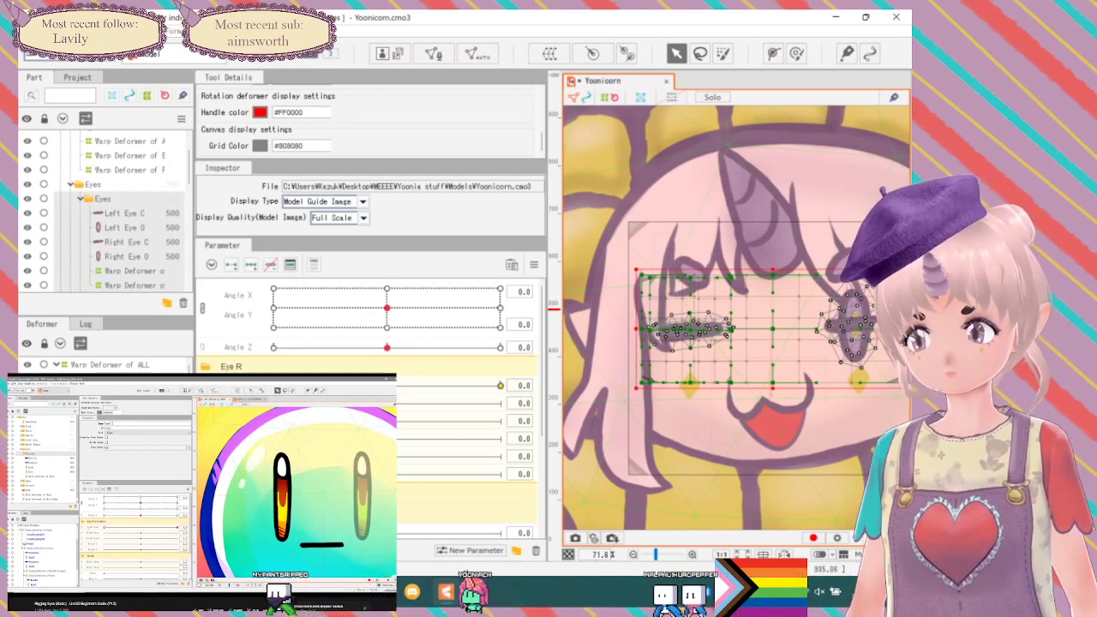
{"action": "left_click", "coordinate": [125, 213]}
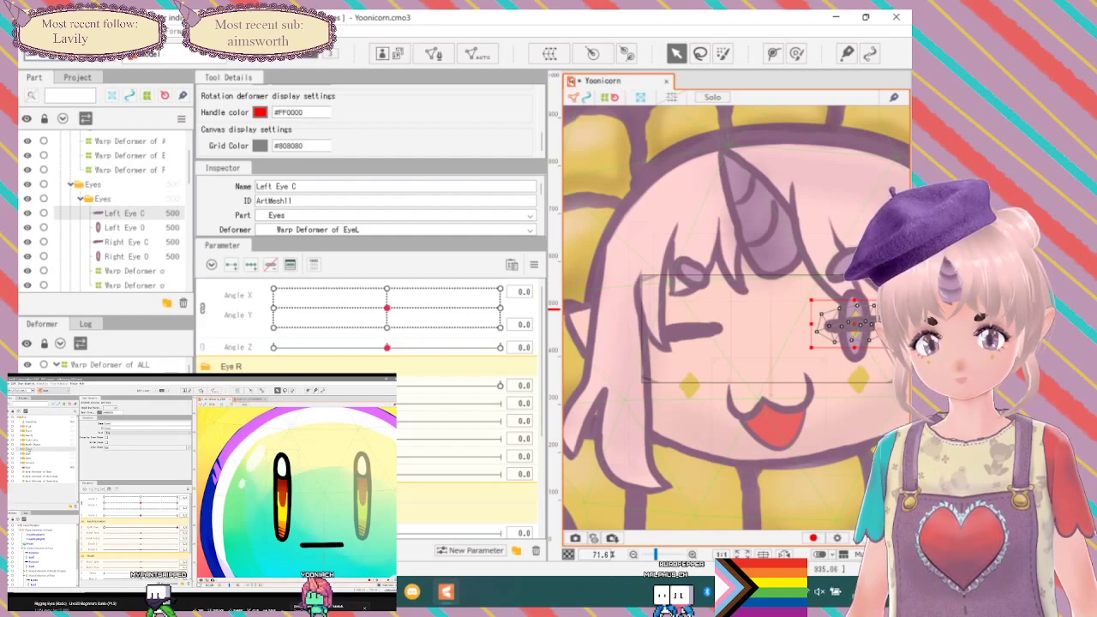
{"action": "scroll", "coordinate": [368, 326], "scroll_direction": "down", "scroll_amount": 3}
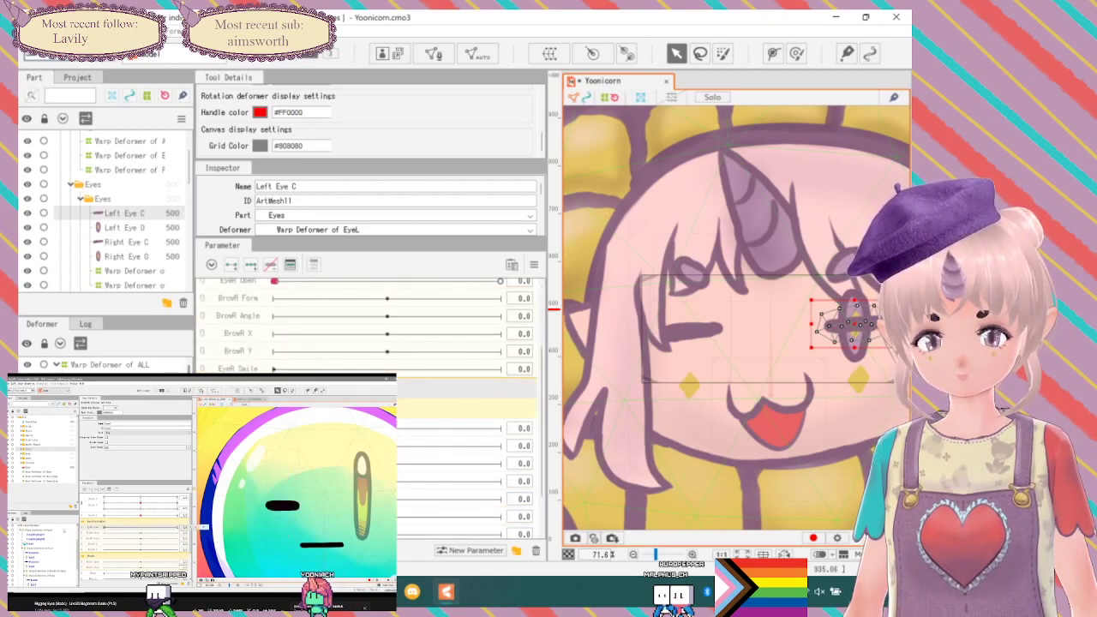
{"action": "left_click", "coordinate": [210, 387]}
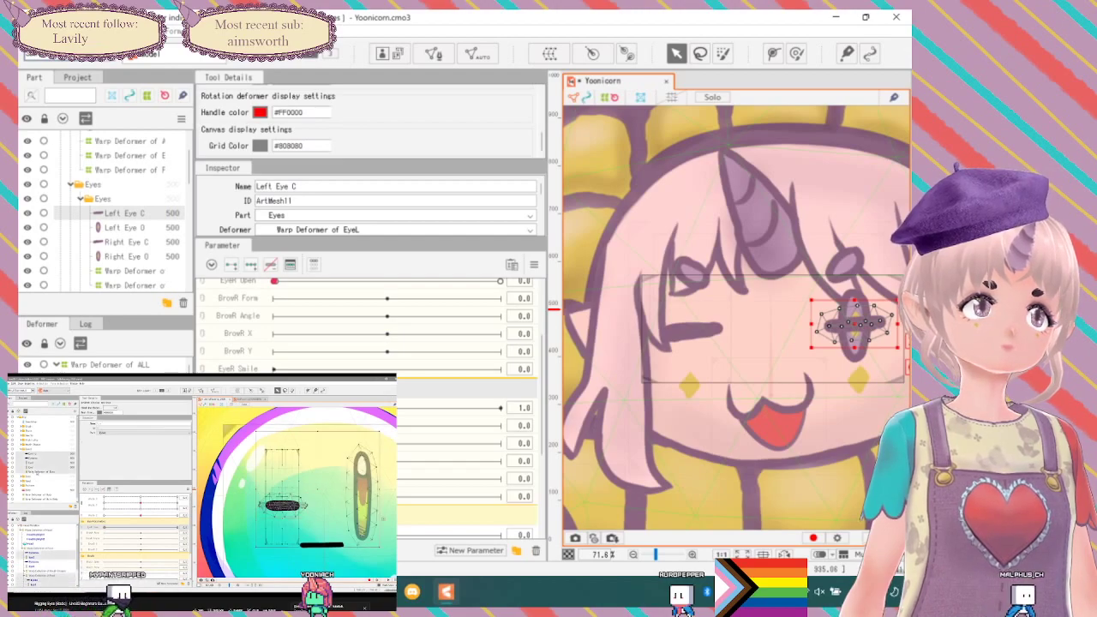
{"action": "scroll", "coordinate": [155, 256], "scroll_direction": "down", "scroll_amount": 2}
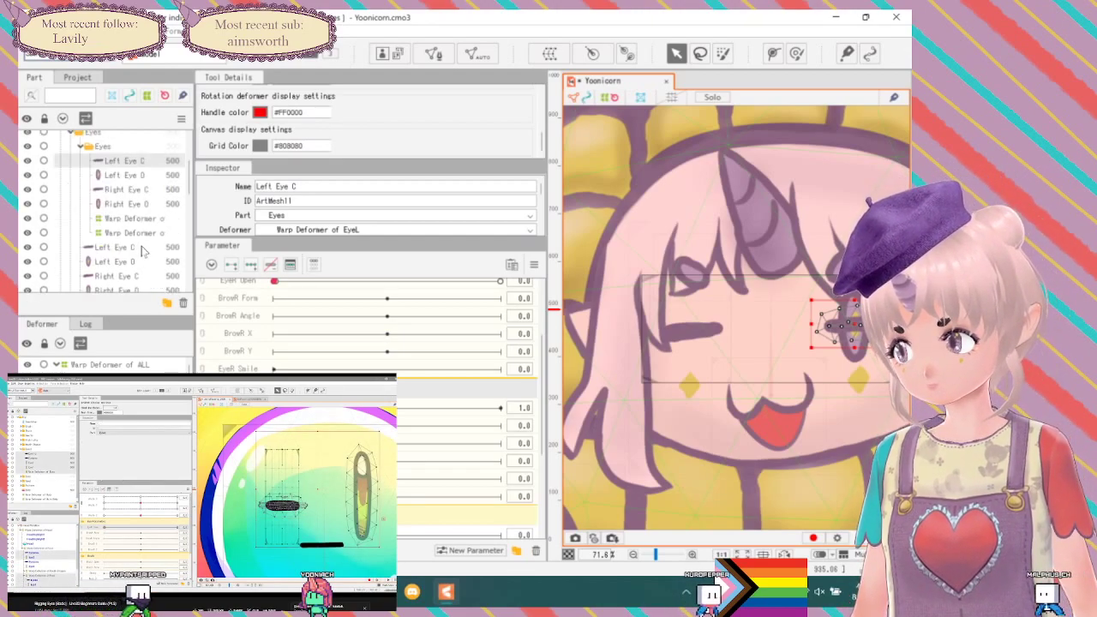
{"action": "scroll", "coordinate": [142, 249], "scroll_direction": "up", "scroll_amount": 4}
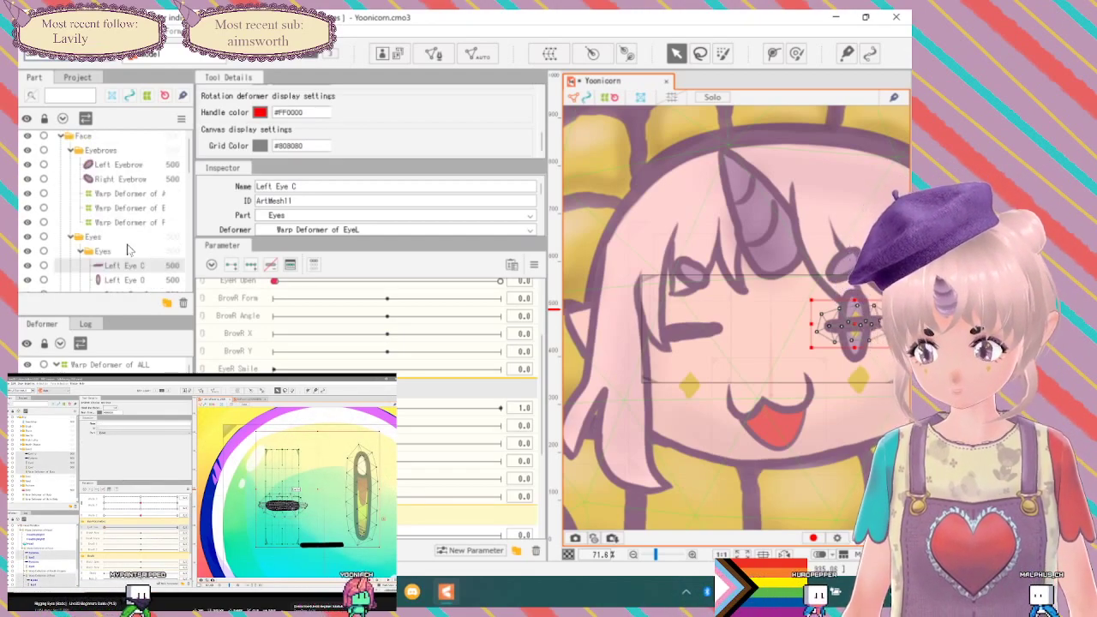
Remove the duplicate Eyes part nested inside the original Eyes part.
{"action": "left_click", "coordinate": [127, 249]}
{"action": "scroll", "coordinate": [127, 249], "scroll_direction": "down", "scroll_amount": 6}
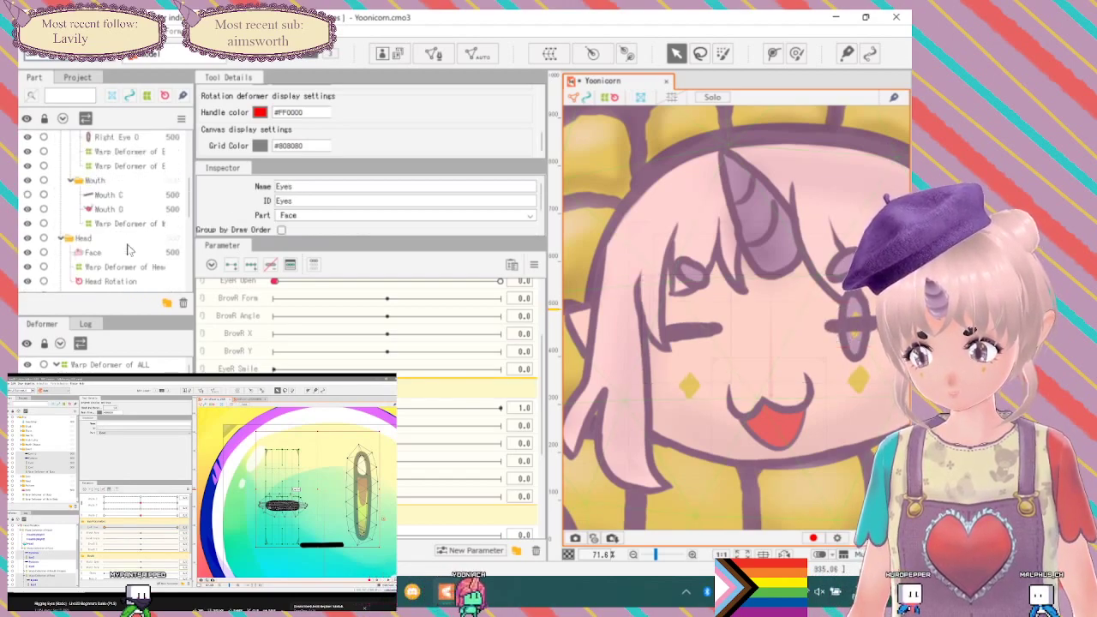
{"action": "scroll", "coordinate": [127, 249], "scroll_direction": "up", "scroll_amount": 6}
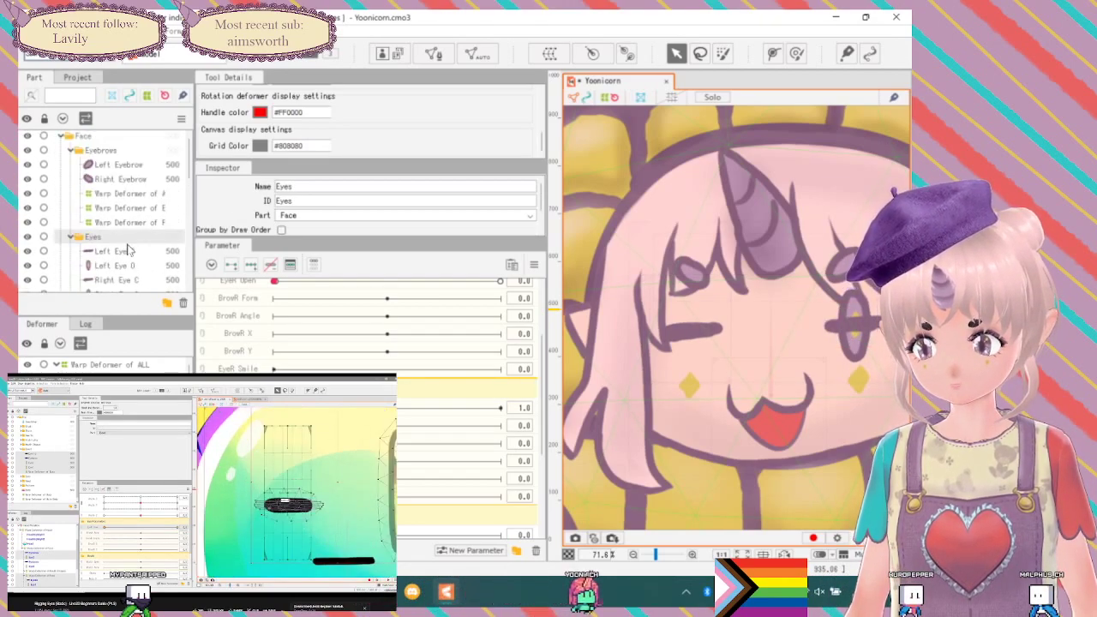
Examine which eye meshes belong to the EyeL and EyeR warp deformers and how far each deformer extends.
{"action": "scroll", "coordinate": [127, 249], "scroll_direction": "down", "scroll_amount": 2}
{"action": "left_click", "coordinate": [130, 257]}
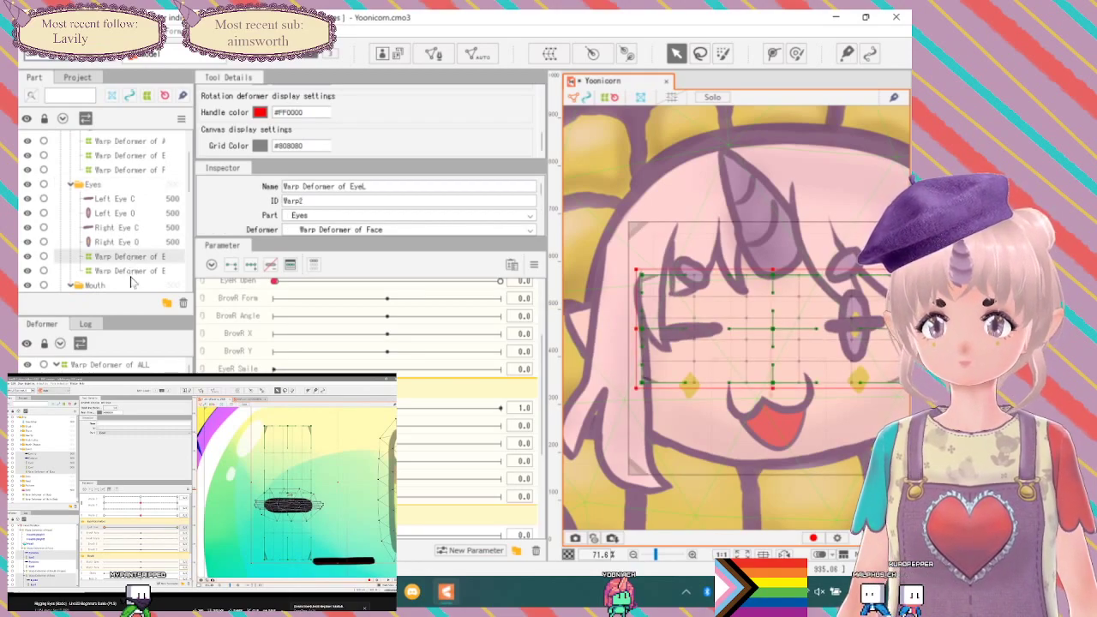
{"action": "left_click", "coordinate": [133, 271]}
{"action": "left_click", "coordinate": [141, 258]}
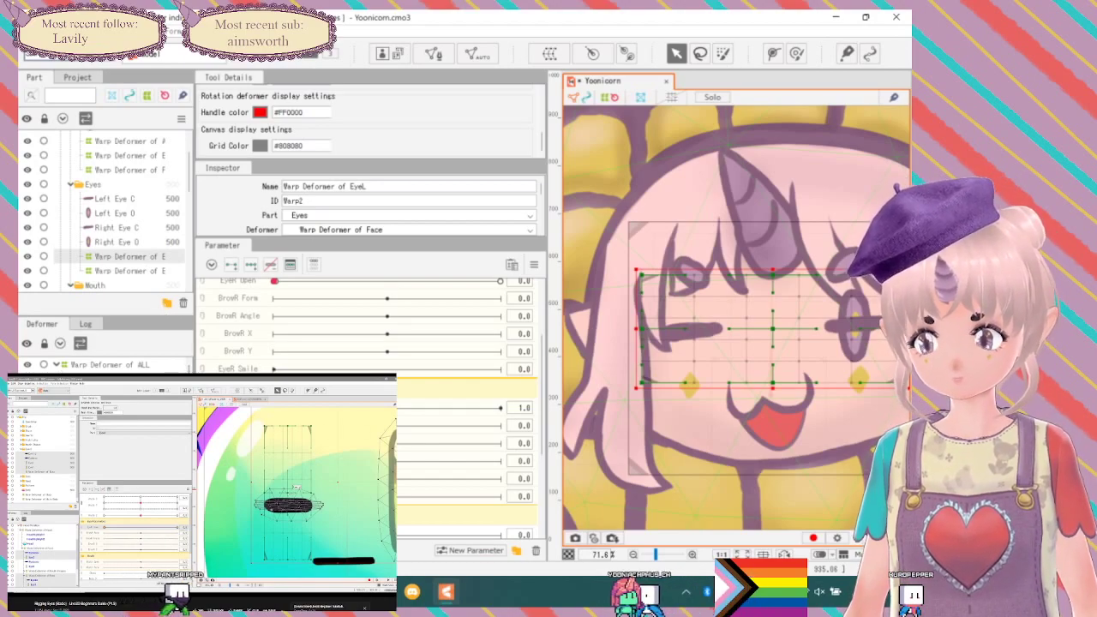
{"action": "left_click", "coordinate": [131, 271]}
{"action": "left_click", "coordinate": [128, 256]}
{"action": "left_click", "coordinate": [115, 213], "text": "ctrl"}
{"action": "left_click", "coordinate": [115, 198], "text": "ctrl"}
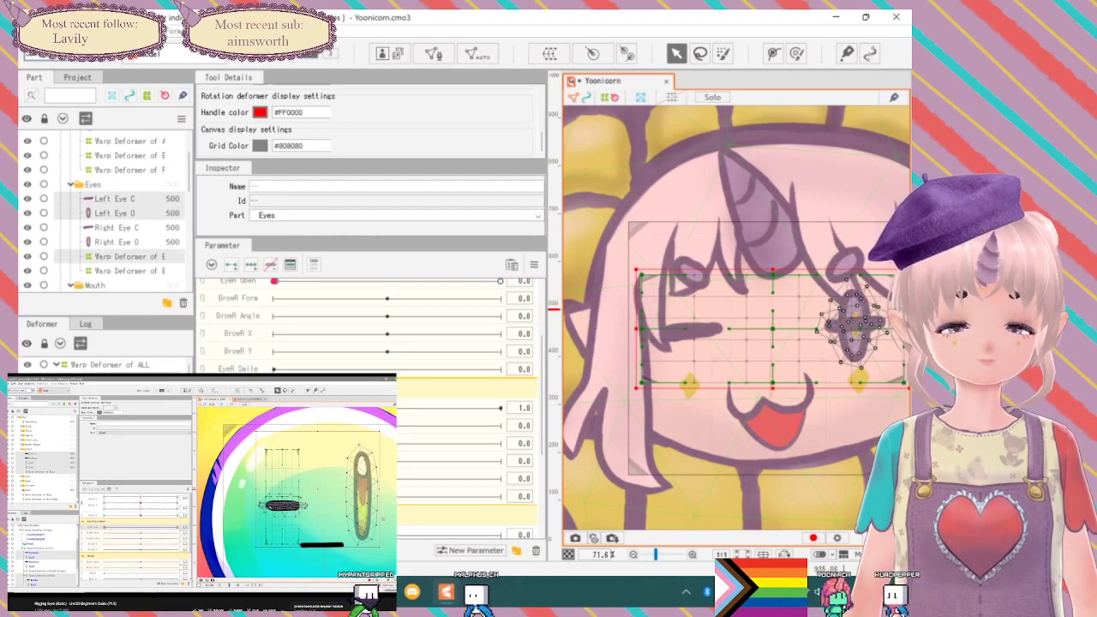
{"action": "left_click", "coordinate": [130, 271]}
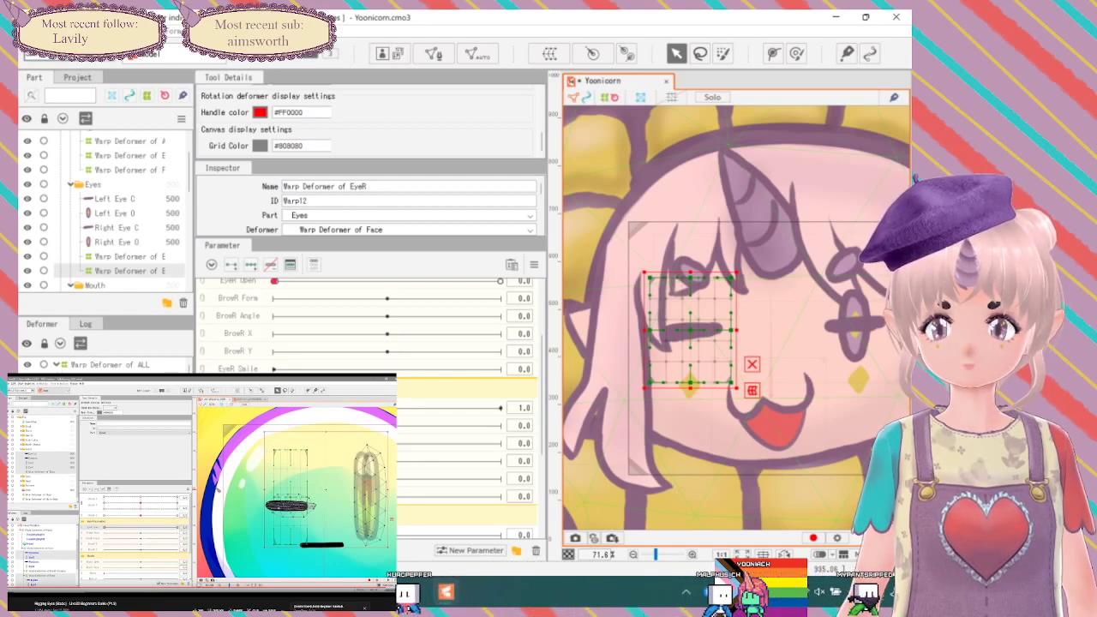
{"action": "left_click", "coordinate": [854, 309]}
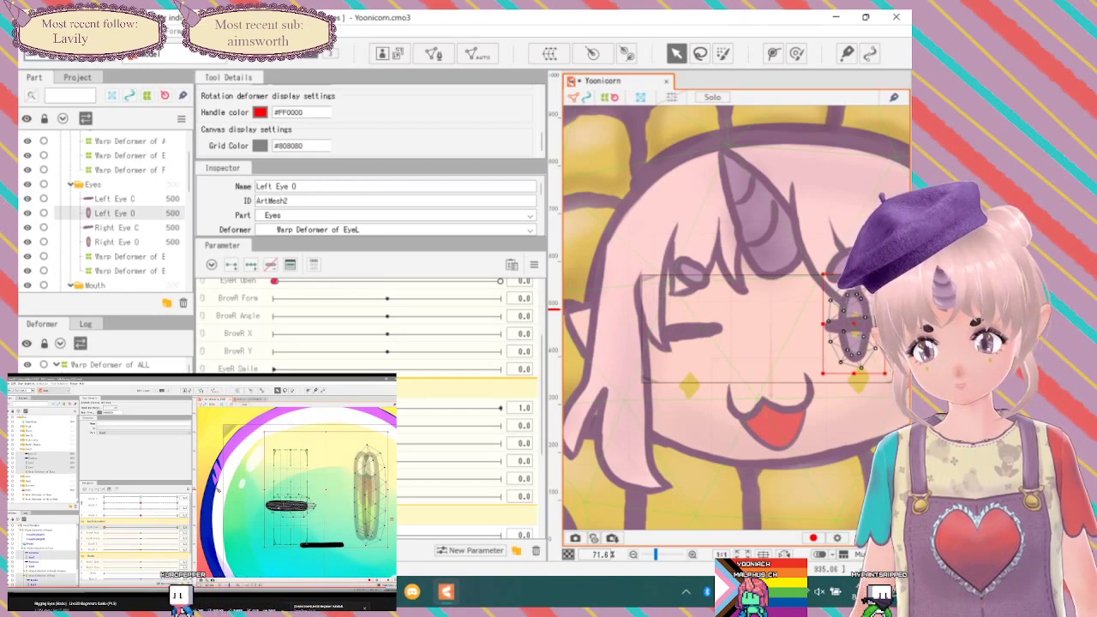
{"action": "left_click", "coordinate": [853, 323]}
{"action": "left_click", "coordinate": [854, 323]}
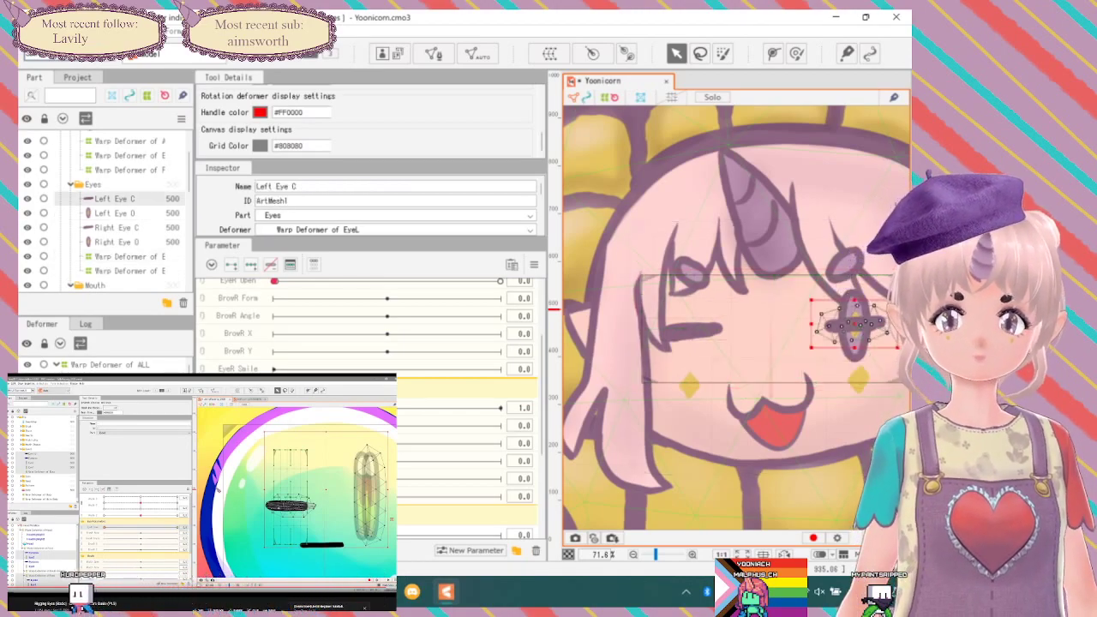
{"action": "left_click", "coordinate": [854, 323]}
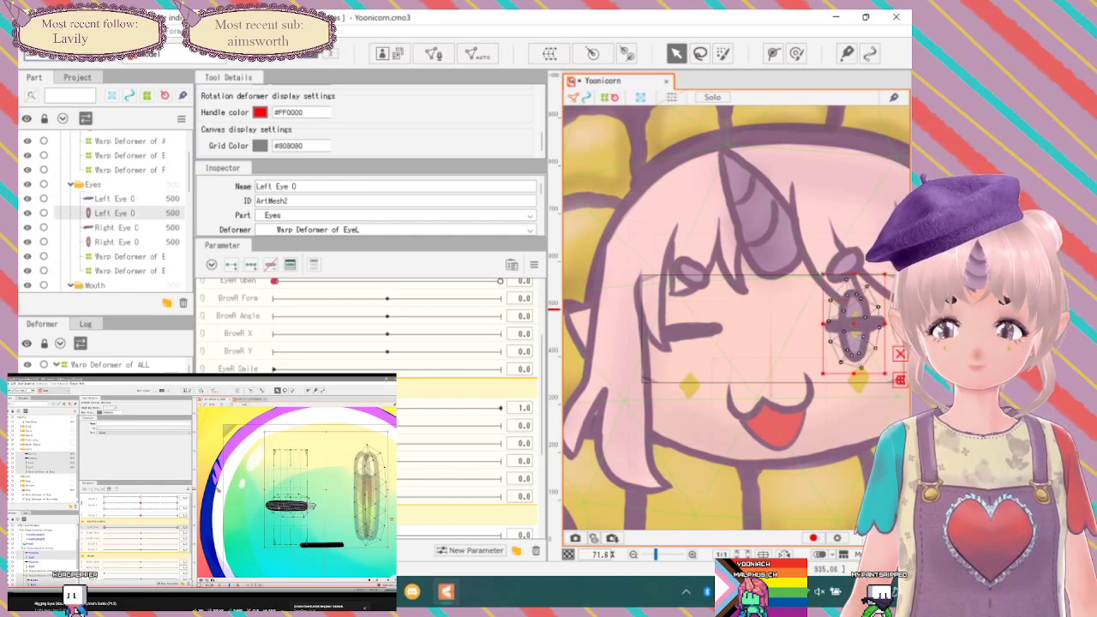
{"action": "left_click", "coordinate": [691, 330]}
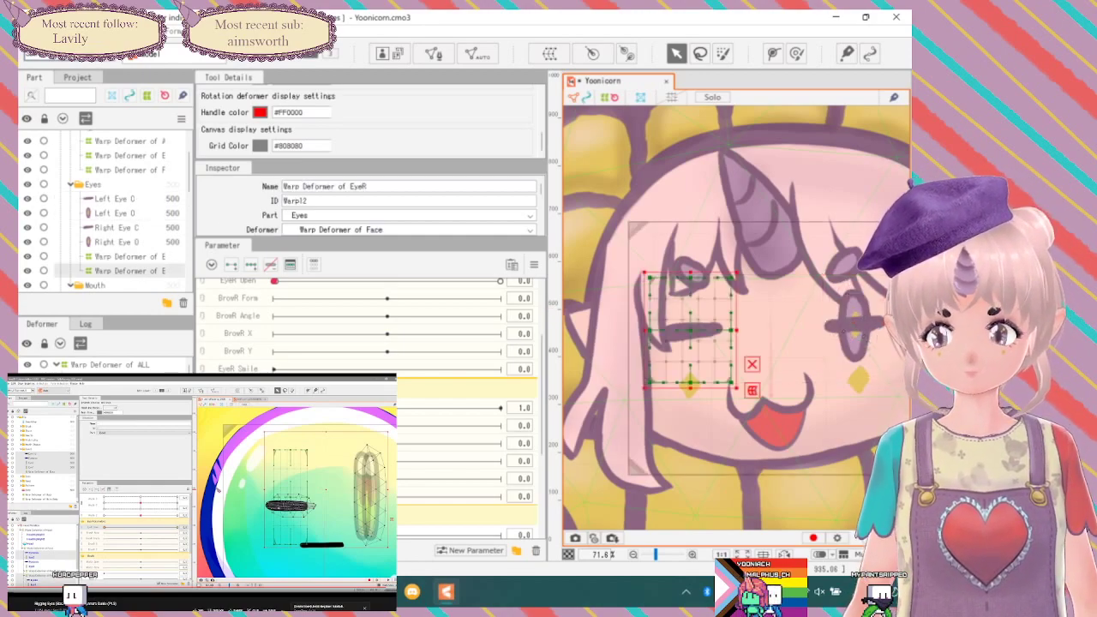
{"action": "left_click", "coordinate": [122, 259]}
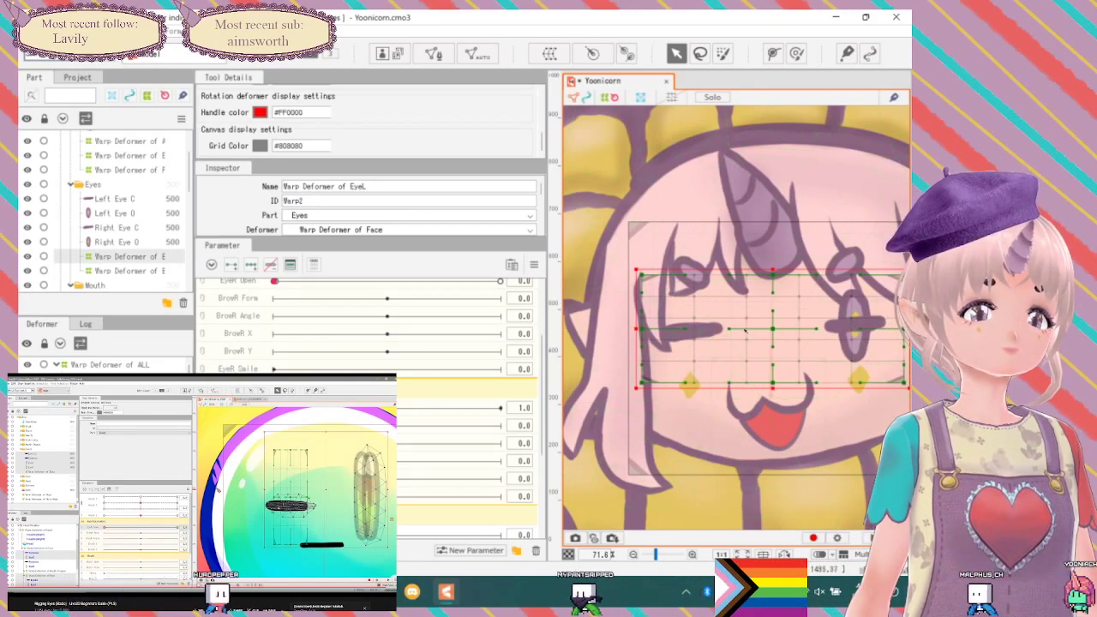
{"action": "left_click_drag", "start_coordinate": [731, 329], "coordinate": [766, 325]}
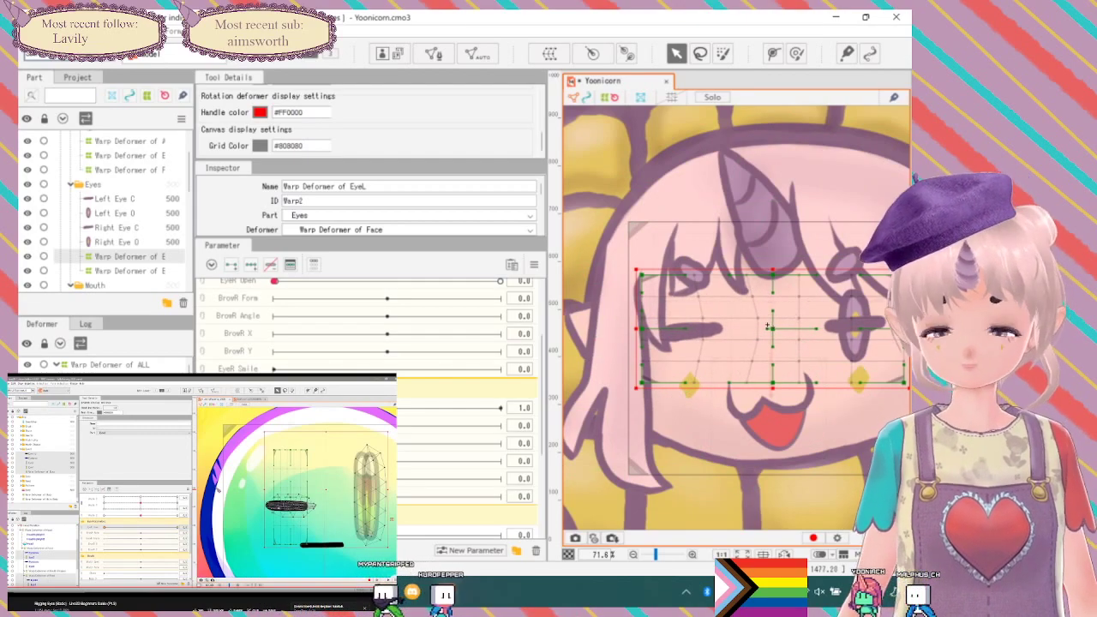
{"action": "key", "text": "ctrl+z"}
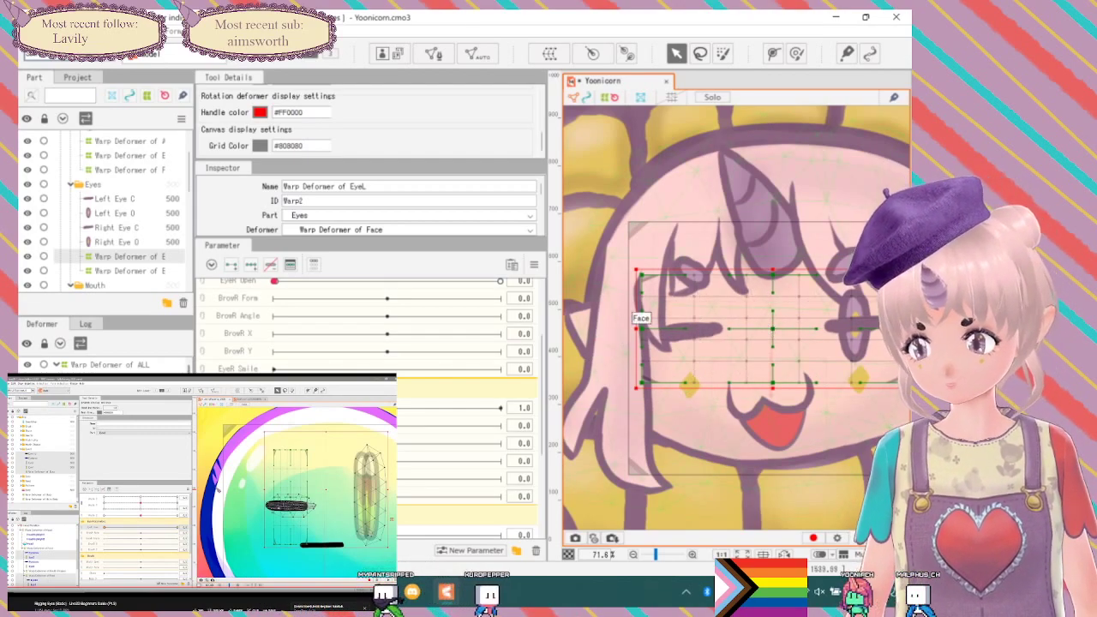
Create a parent warp deformer named "Warp Deformer of EyeL" for Left Eye C and Left Eye O, with 2 × 2 Bezier and 5 × 5 conversion divisions.
{"action": "left_click", "coordinate": [838, 325]}
{"action": "left_click", "coordinate": [853, 346], "text": "shift"}
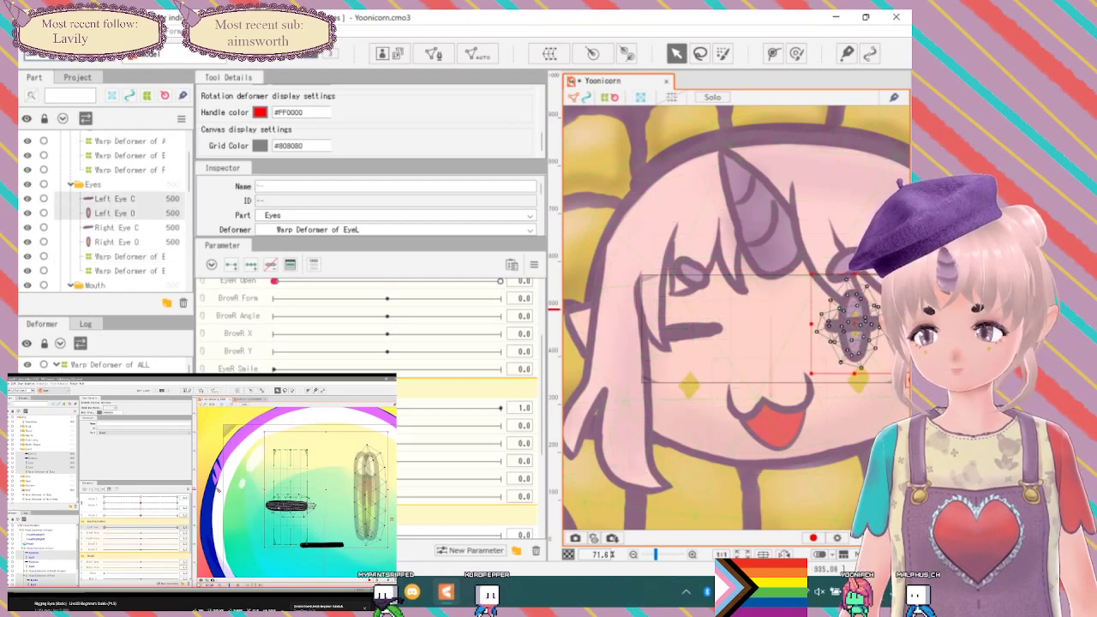
{"action": "left_click", "coordinate": [553, 55]}
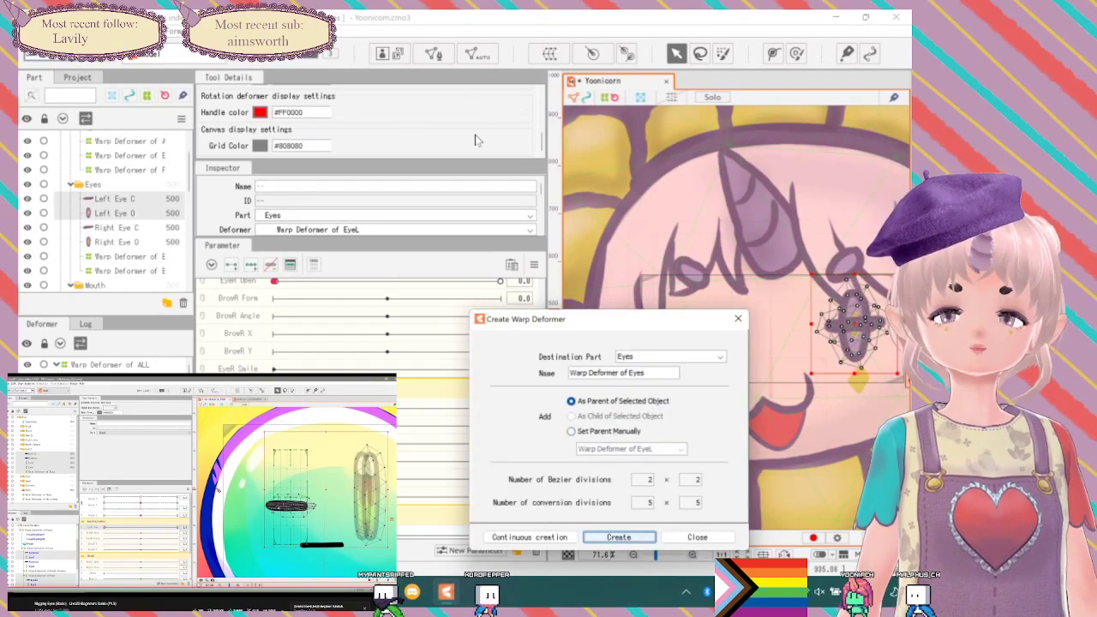
{"action": "left_click", "coordinate": [647, 374]}
{"action": "type", "text": "L"}
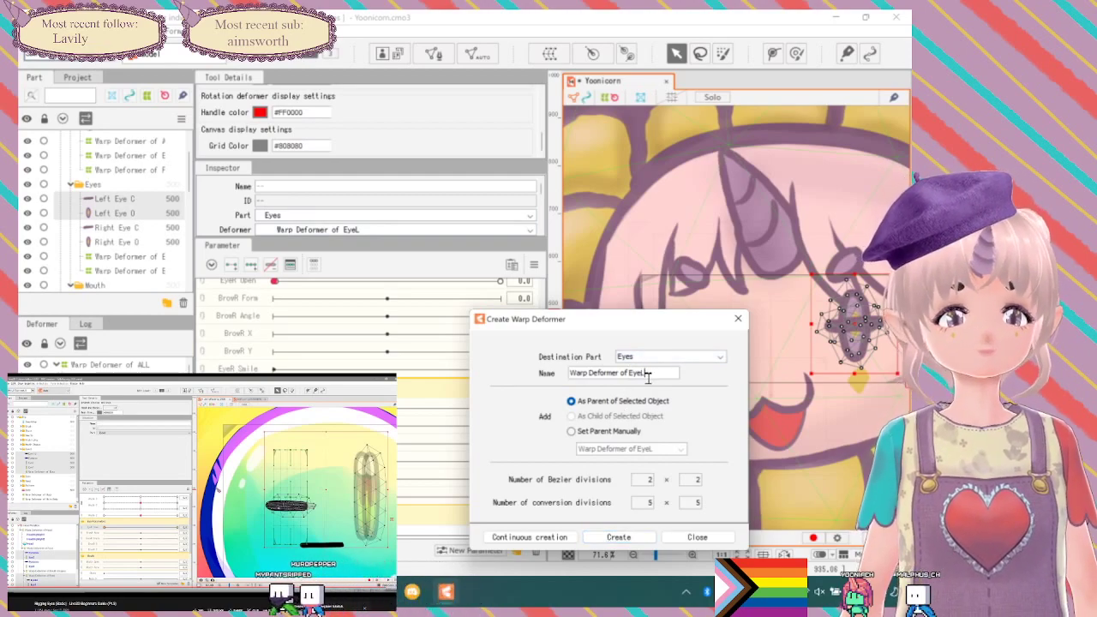
{"action": "left_click", "coordinate": [618, 537]}
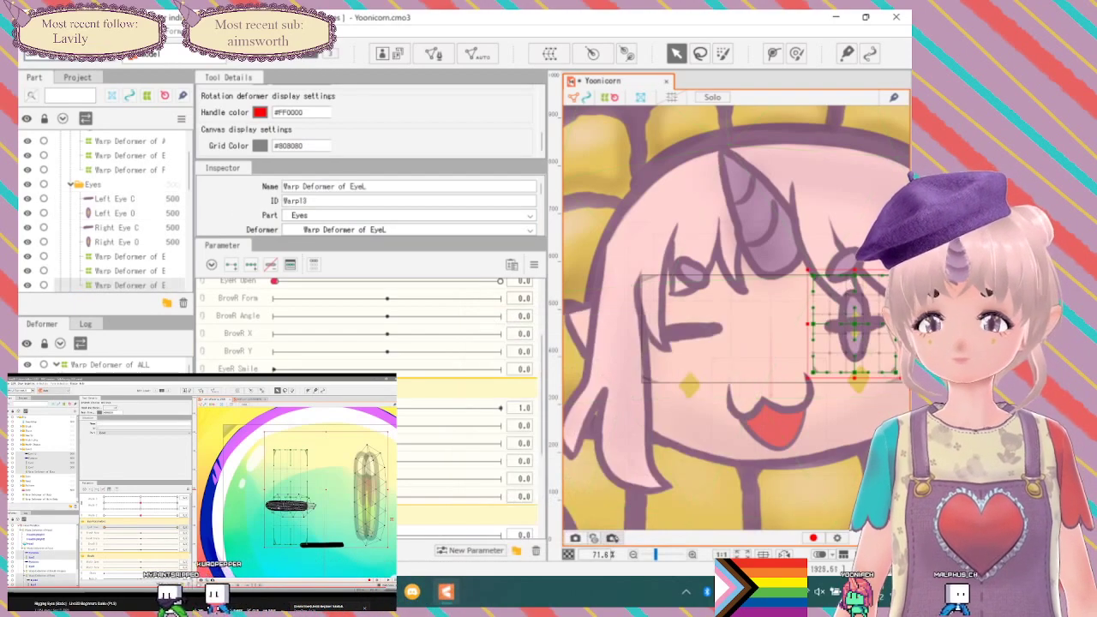
Delete the old EyeL warp deformer spanning both eyes and check the deformers that hold the left and right eye meshes.
{"action": "left_click", "coordinate": [129, 257]}
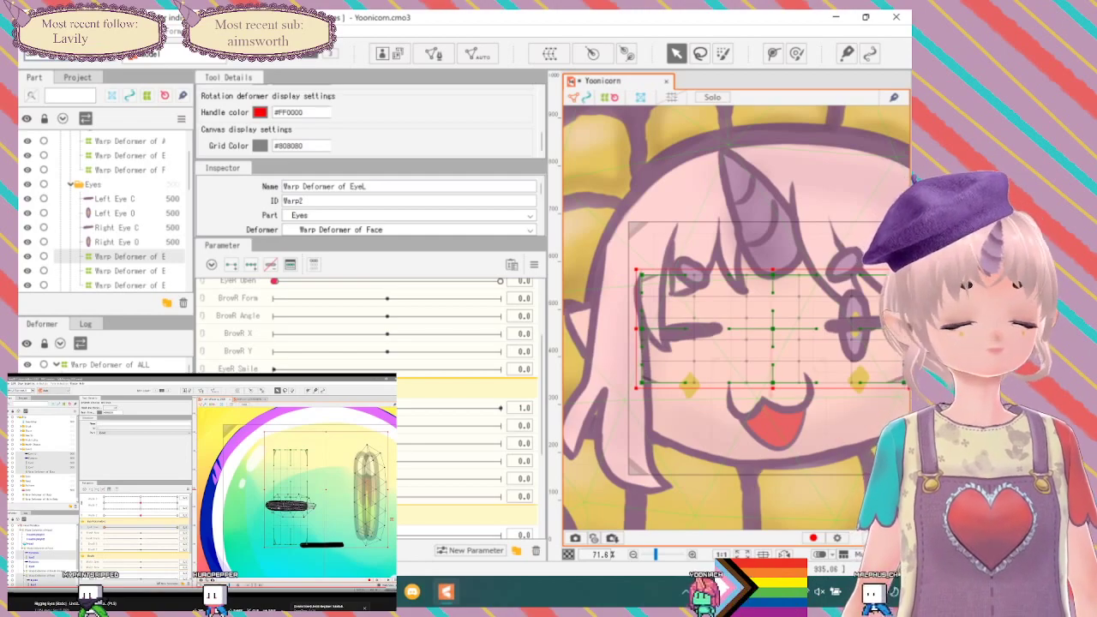
{"action": "key", "text": "Delete"}
{"action": "left_click", "coordinate": [690, 329]}
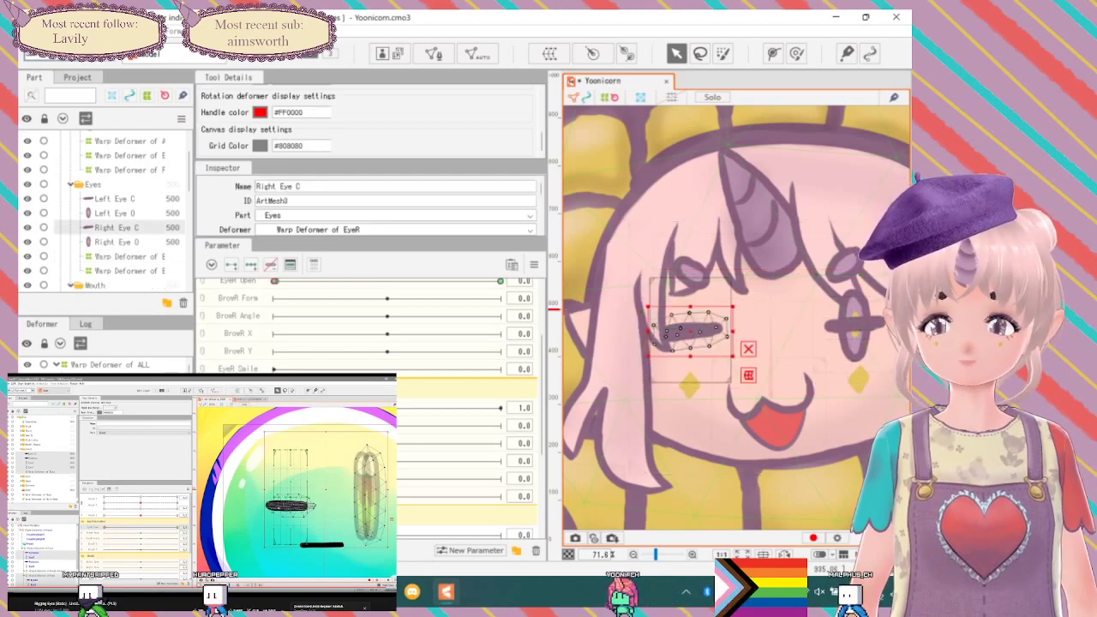
{"action": "left_click", "coordinate": [691, 328]}
{"action": "left_click", "coordinate": [848, 325]}
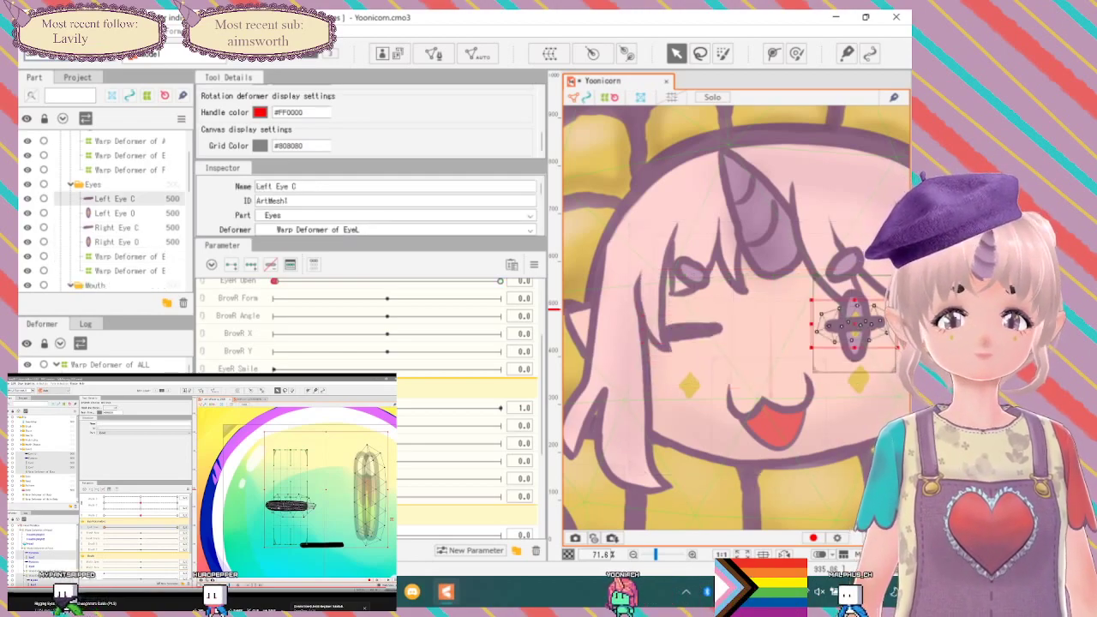
{"action": "left_click", "coordinate": [768, 410]}
{"action": "left_click", "coordinate": [854, 326]}
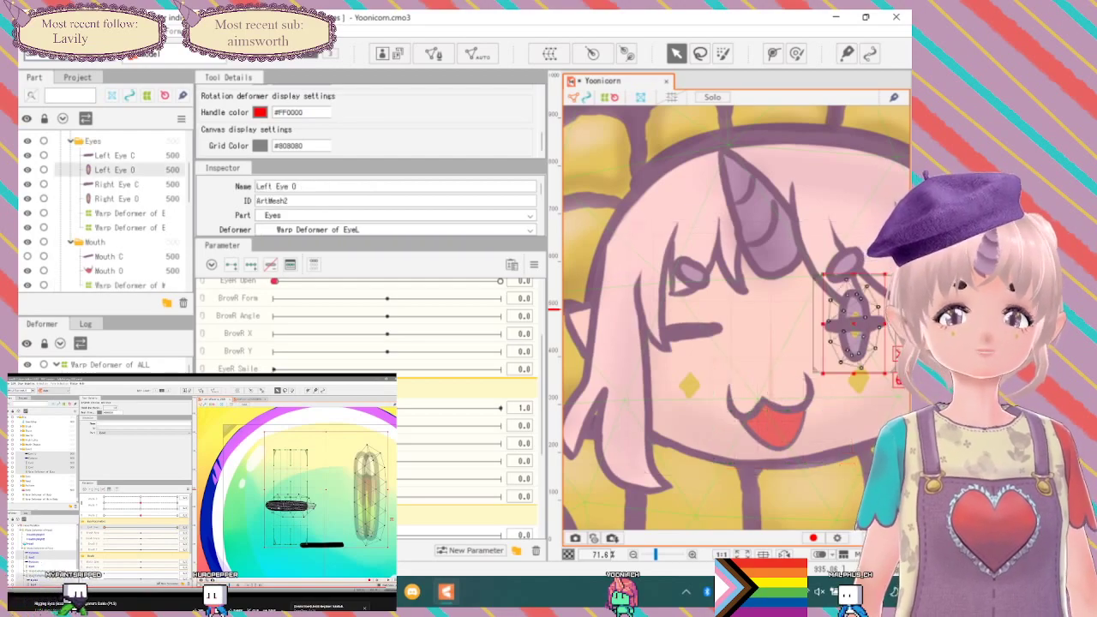
{"action": "left_click", "coordinate": [854, 324]}
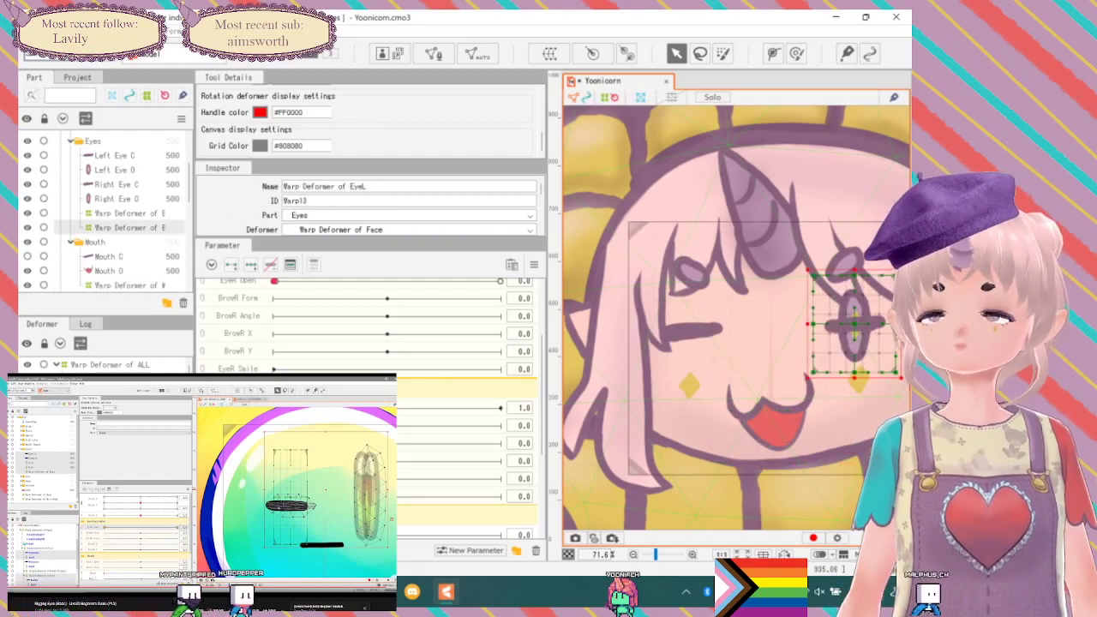
Copy Right Eye C, Right Eye O and the EyeR warp deformer together.
{"action": "scroll", "coordinate": [111, 249], "scroll_direction": "up", "scroll_amount": 1}
{"action": "left_click", "coordinate": [130, 266]}
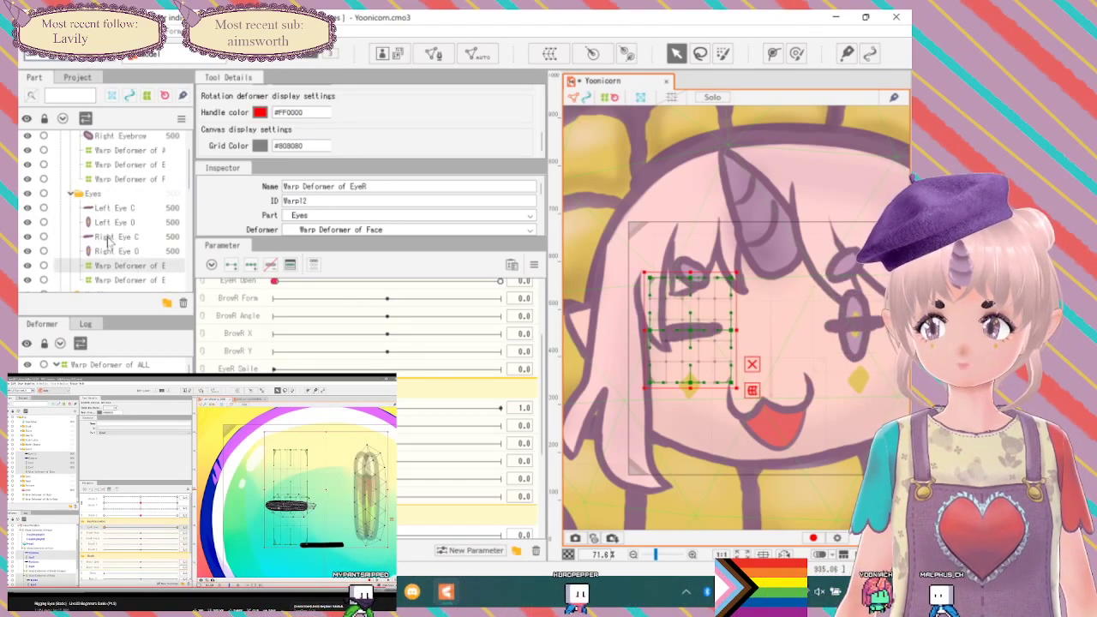
{"action": "left_click", "coordinate": [108, 237]}
{"action": "left_click", "coordinate": [107, 249], "text": "shift"}
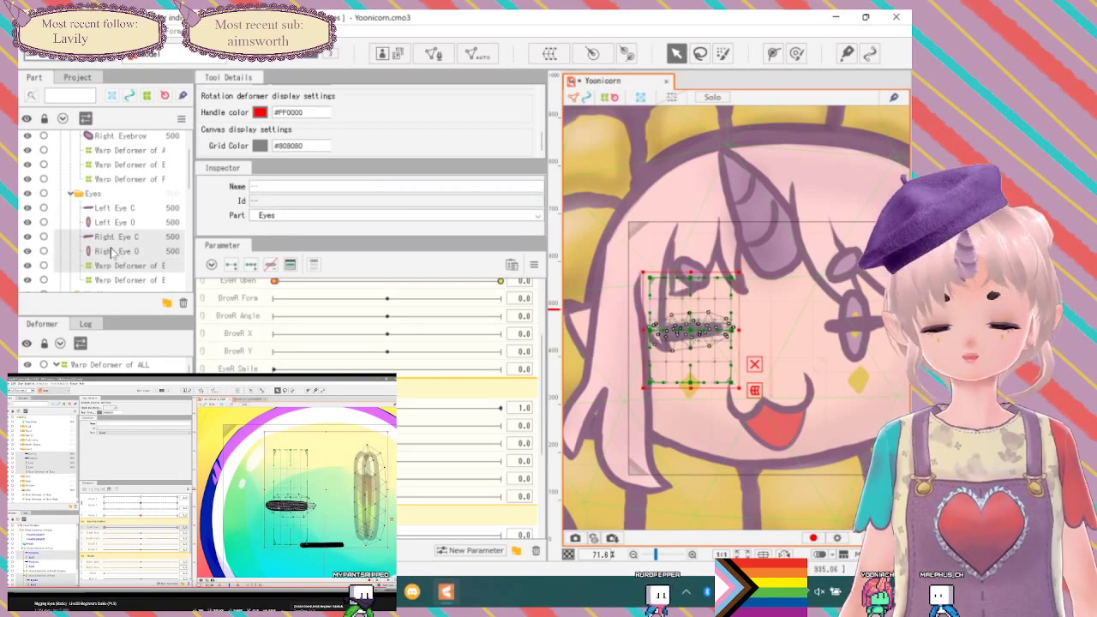
{"action": "right_click", "coordinate": [108, 249]}
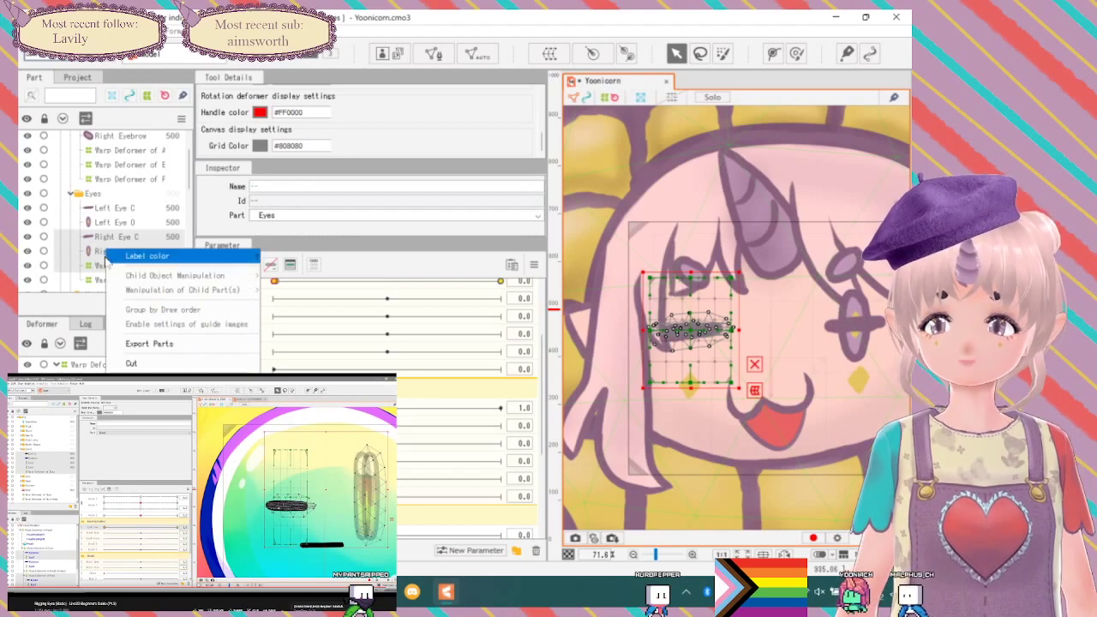
{"action": "left_click", "coordinate": [137, 381]}
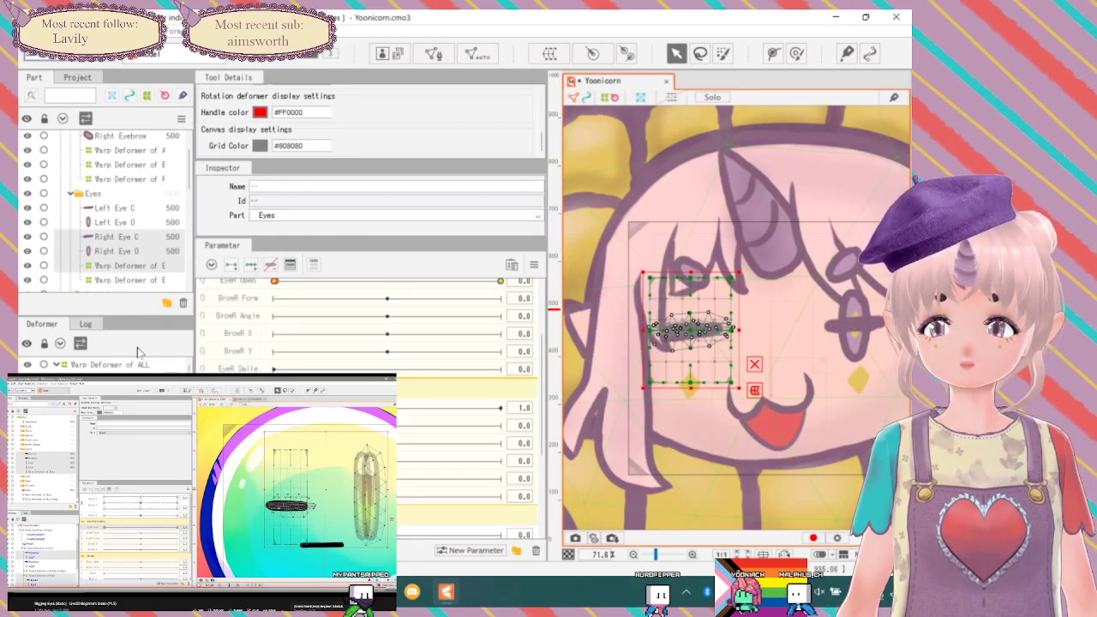
Select Left Eye C, Left Eye O and the EyeL warp deformer, and paste the copied right eye set into the Eyes part.
{"action": "left_click", "coordinate": [129, 209]}
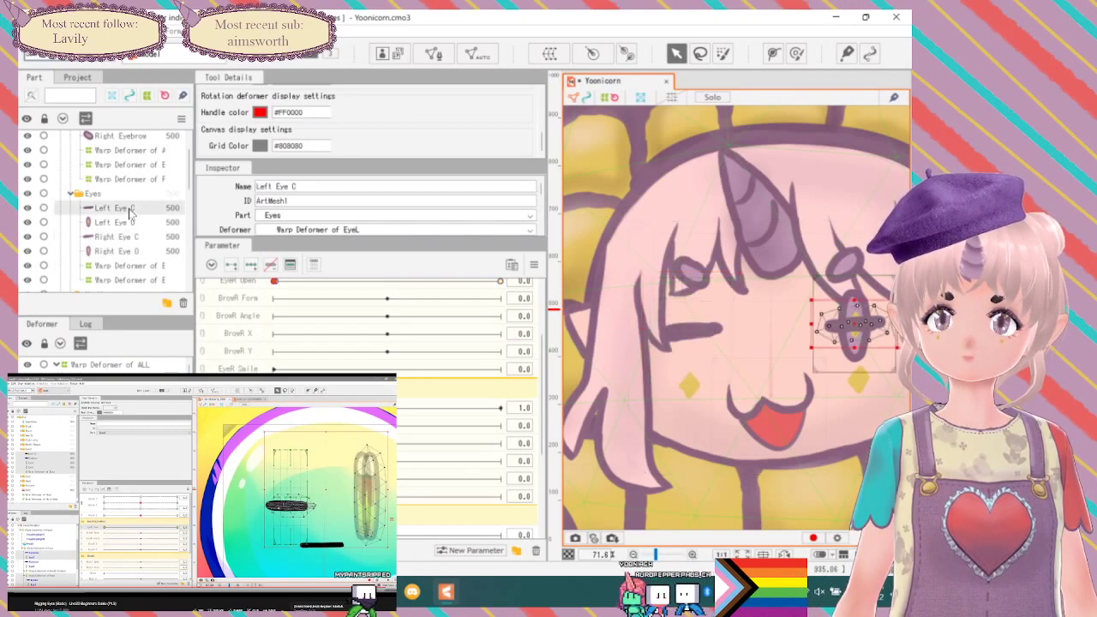
{"action": "left_click", "coordinate": [127, 222]}
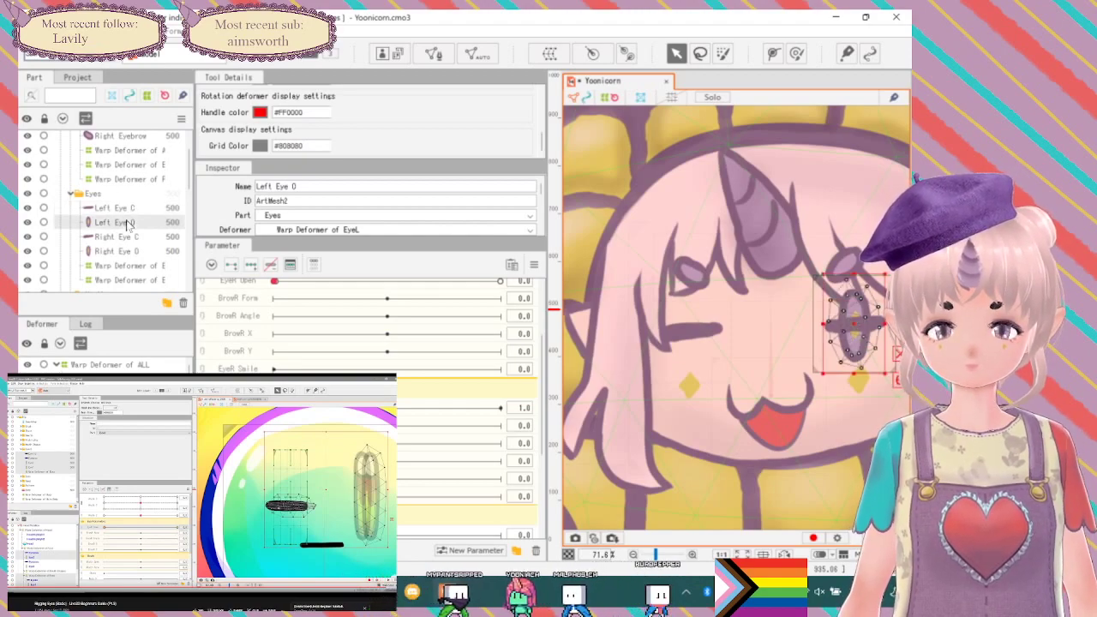
{"action": "left_click", "coordinate": [121, 208]}
{"action": "left_click", "coordinate": [116, 280]}
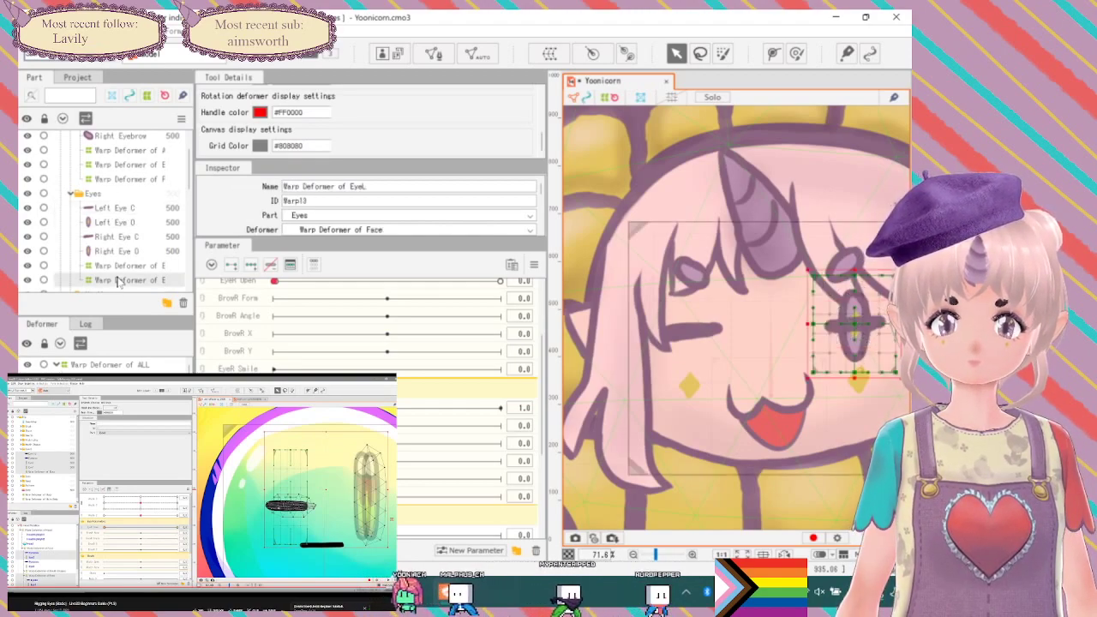
{"action": "left_click", "coordinate": [108, 208]}
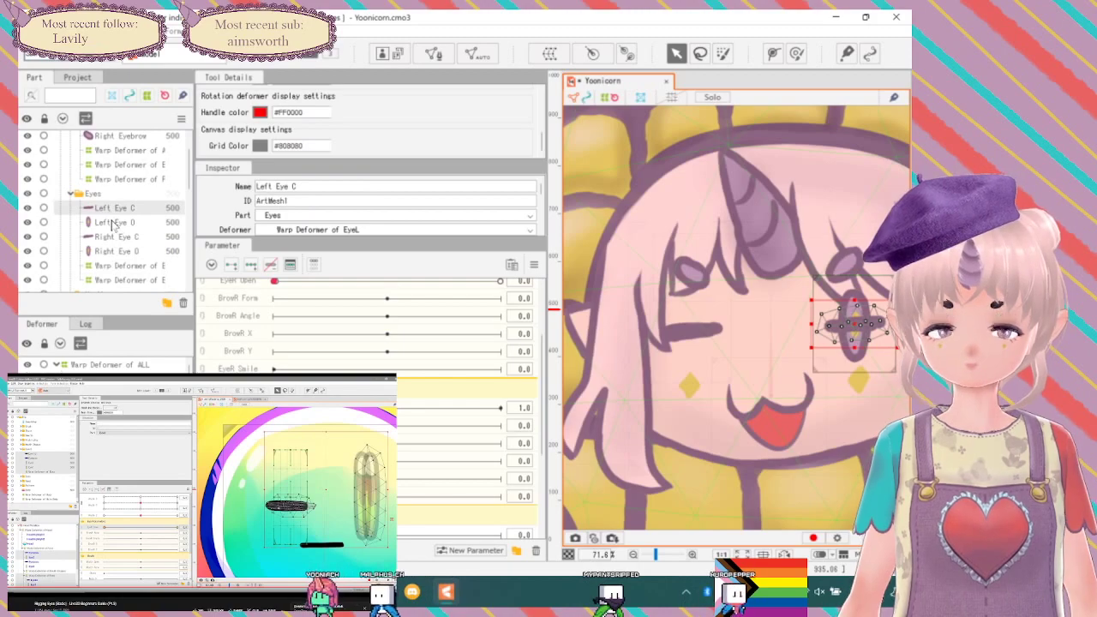
{"action": "left_click", "coordinate": [114, 222], "text": "ctrl"}
{"action": "left_click", "coordinate": [107, 282], "text": "ctrl"}
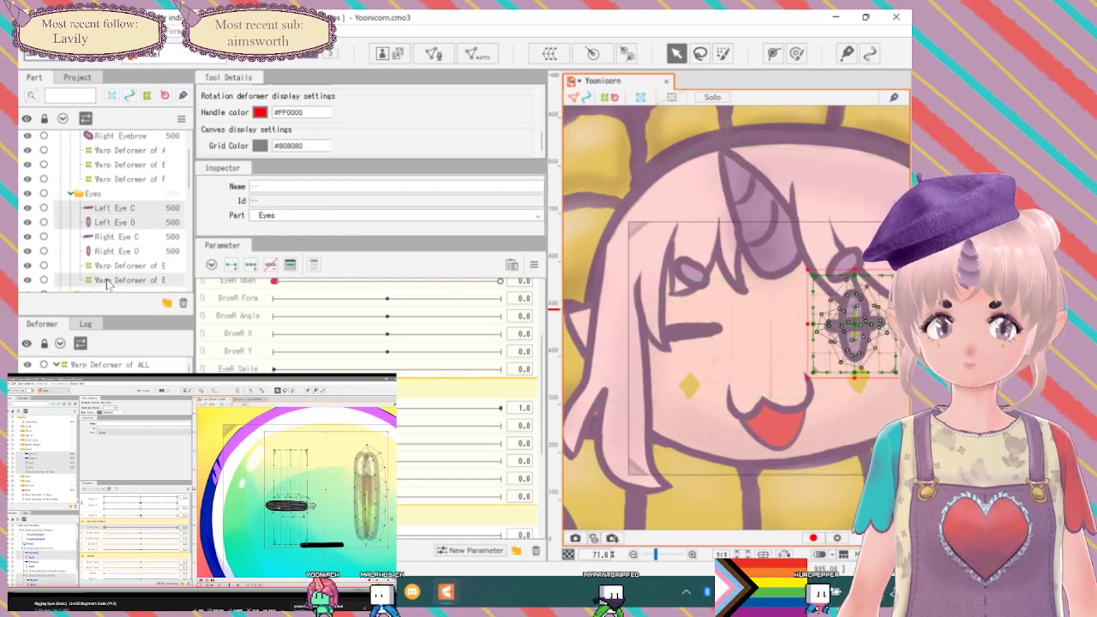
{"action": "right_click", "coordinate": [109, 208]}
{"action": "left_click", "coordinate": [150, 339]}
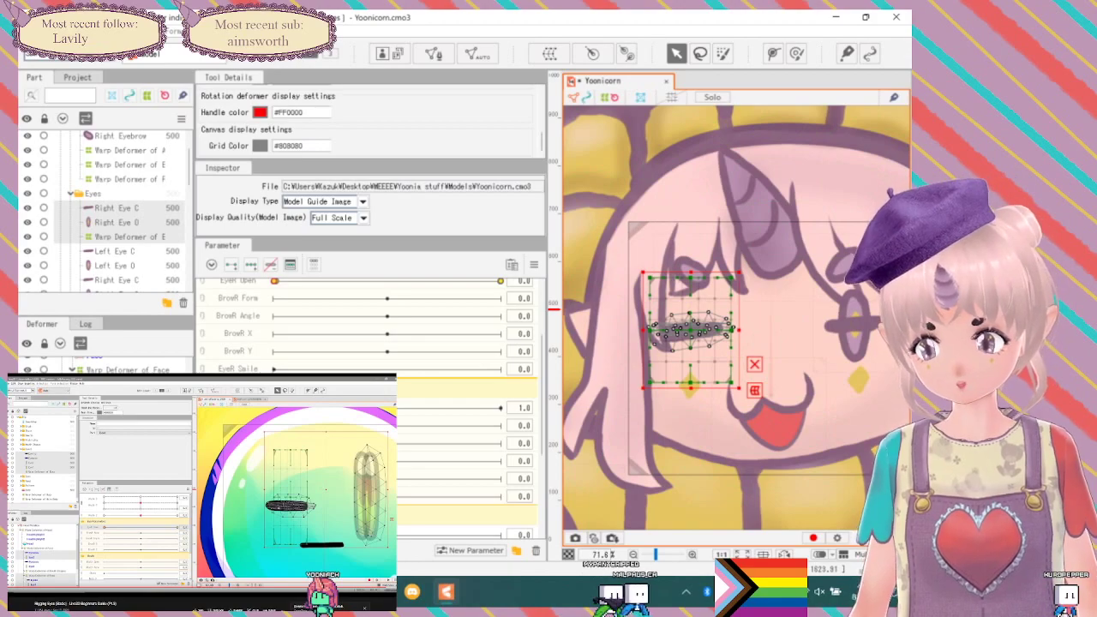
Compare the pasted Right Eye C and Right Eye O meshes with the original Right Eye C.
{"action": "left_click", "coordinate": [690, 331]}
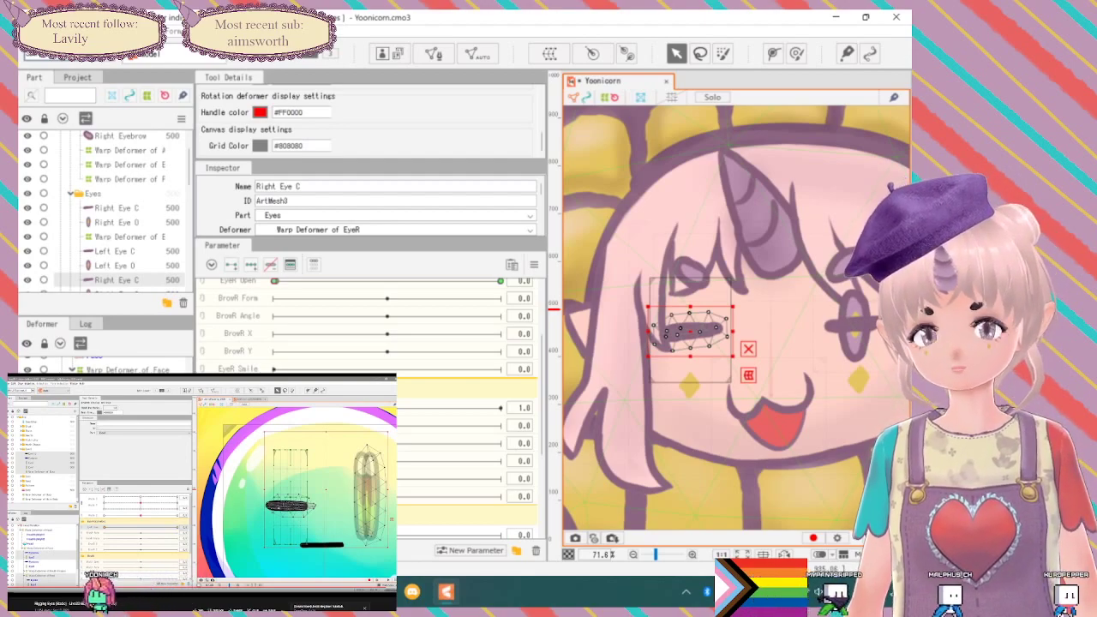
{"action": "left_click", "coordinate": [116, 207]}
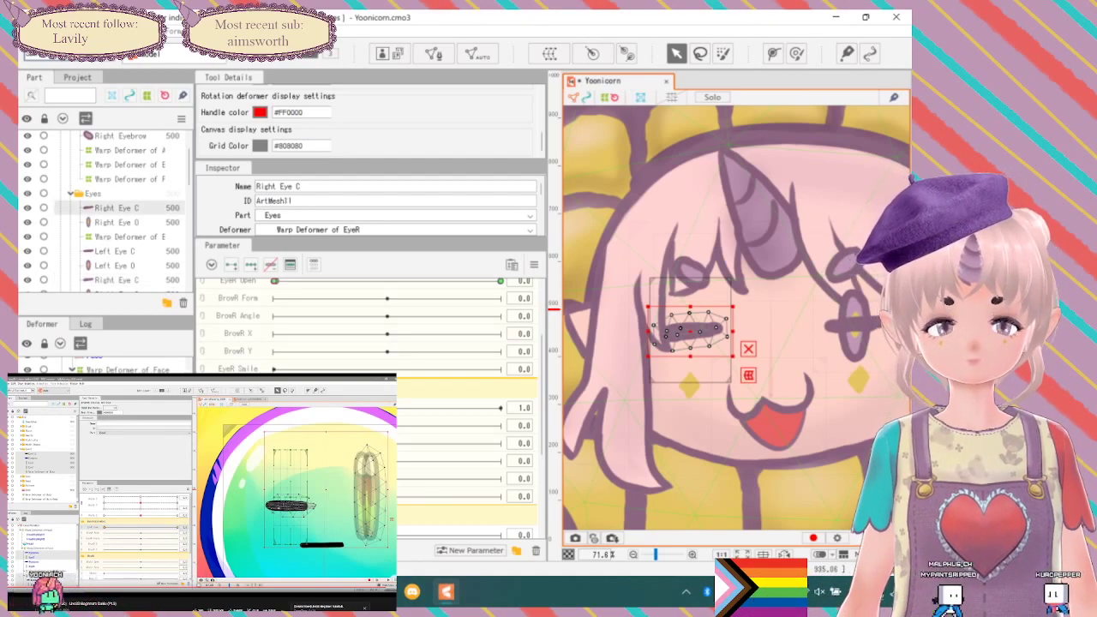
{"action": "left_click", "coordinate": [116, 222]}
{"action": "left_click", "coordinate": [117, 280]}
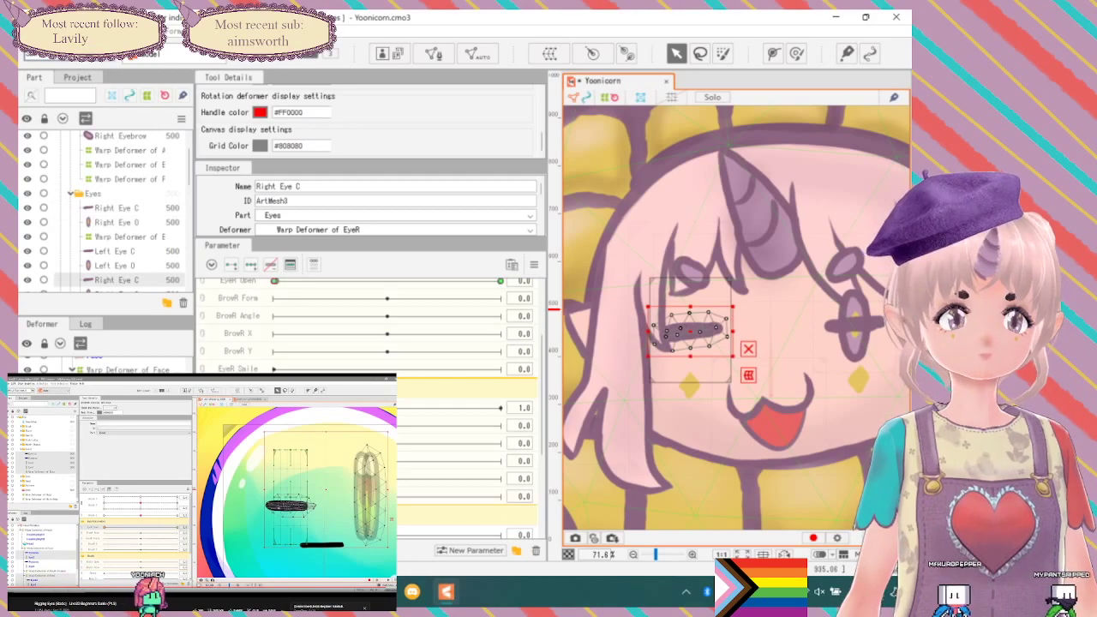
Check the pasted Right Eye O, and undo pasting the copied right eye set into the Eyes part.
{"action": "left_click", "coordinate": [116, 290]}
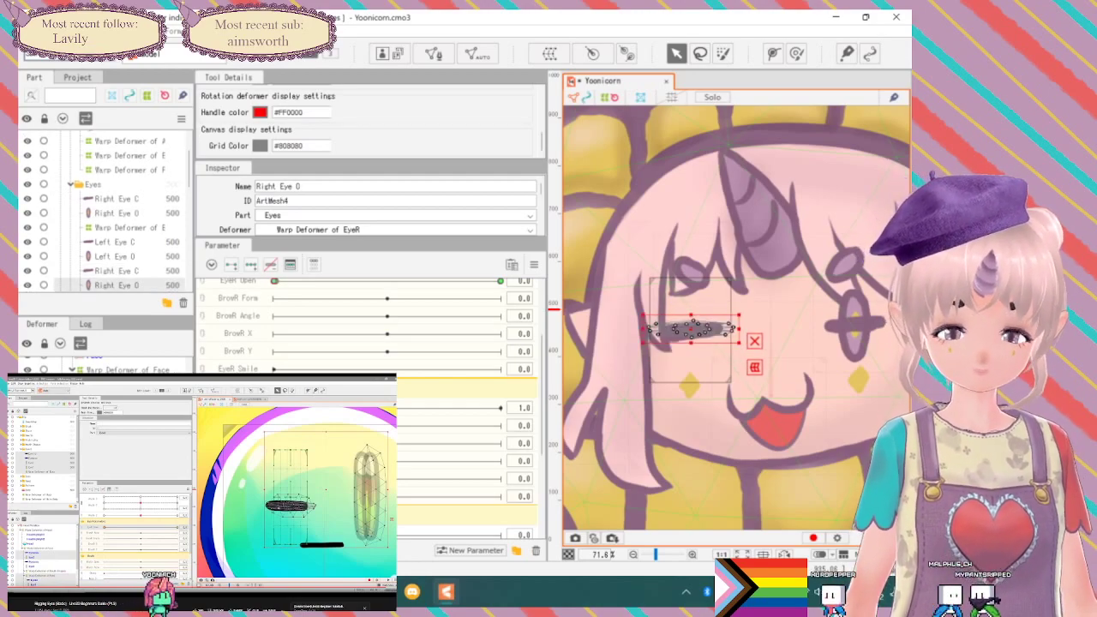
{"action": "key", "text": "ctrl+z"}
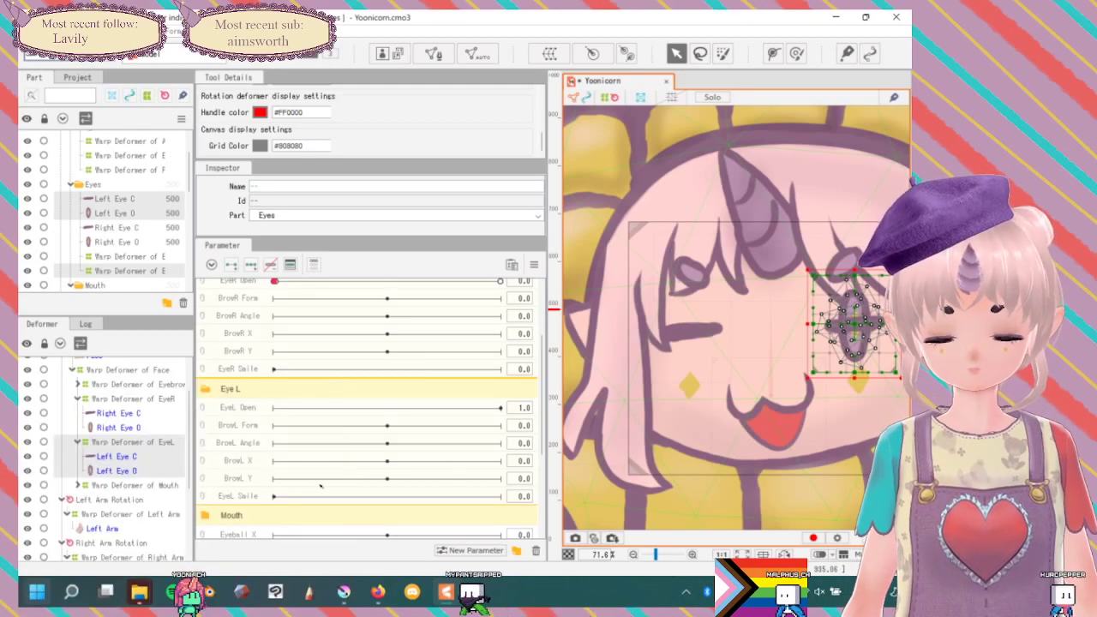
Add two keys to EyeL Open for Left Eye C and set the parameter to 0.0.
{"action": "left_click", "coordinate": [124, 457]}
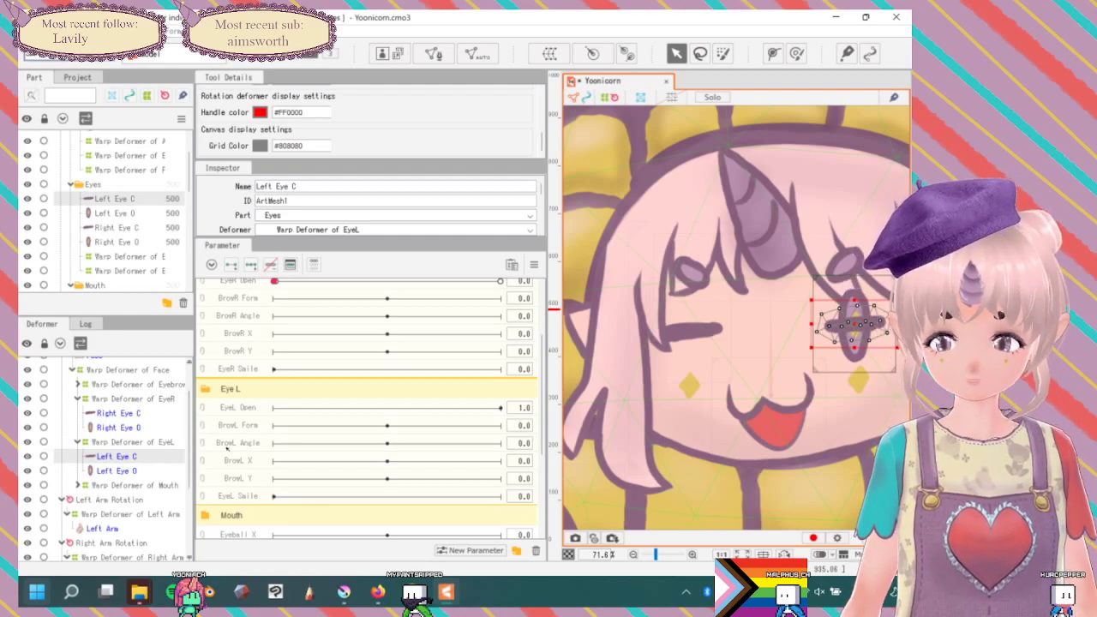
{"action": "left_click", "coordinate": [295, 409]}
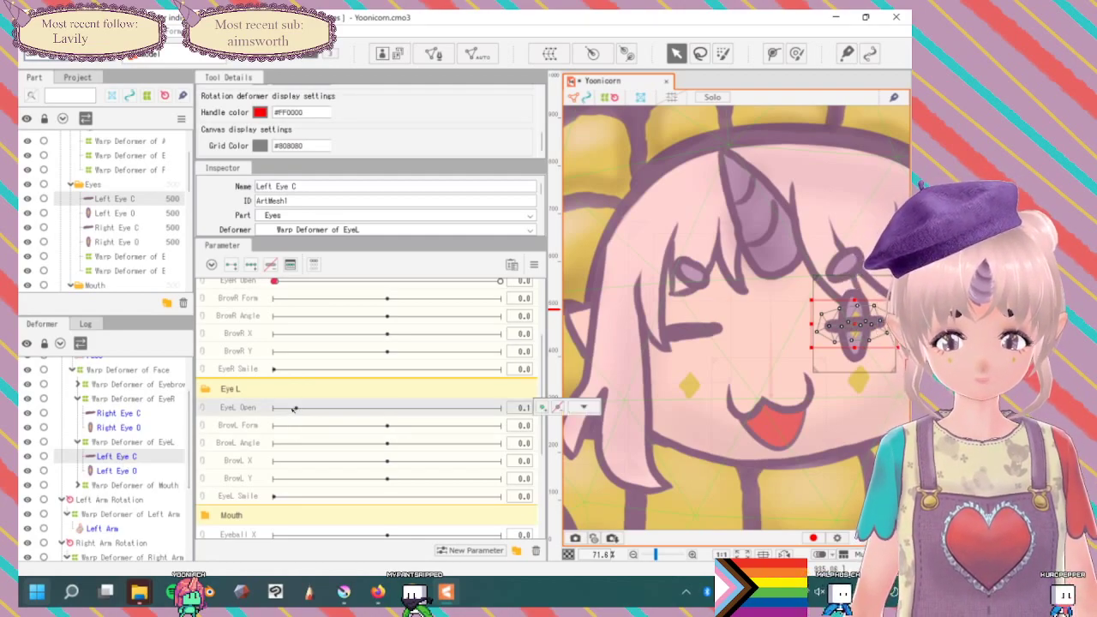
{"action": "left_click_drag", "start_coordinate": [255, 418], "coordinate": [342, 412]}
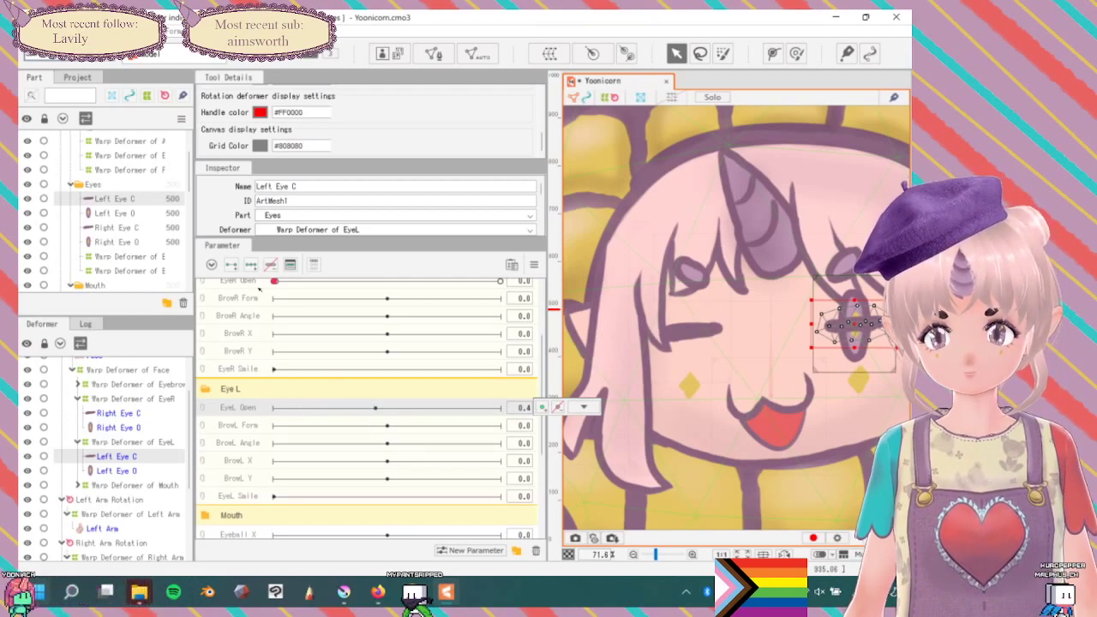
{"action": "left_click", "coordinate": [233, 268]}
{"action": "left_click_drag", "start_coordinate": [374, 408], "coordinate": [272, 411]}
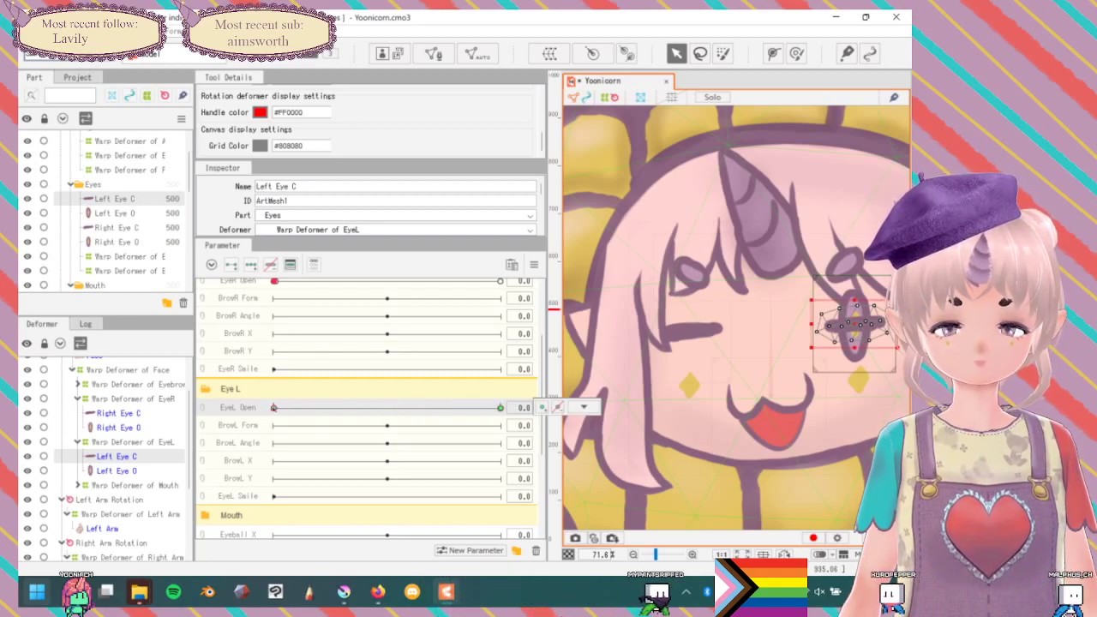
Flatten Left Eye O onto the closed-eye line at EyeL Open 0.0 and stretch it sideways beyond both ends of the line.
{"action": "scroll", "coordinate": [806, 348], "scroll_direction": "up", "scroll_amount": 3}
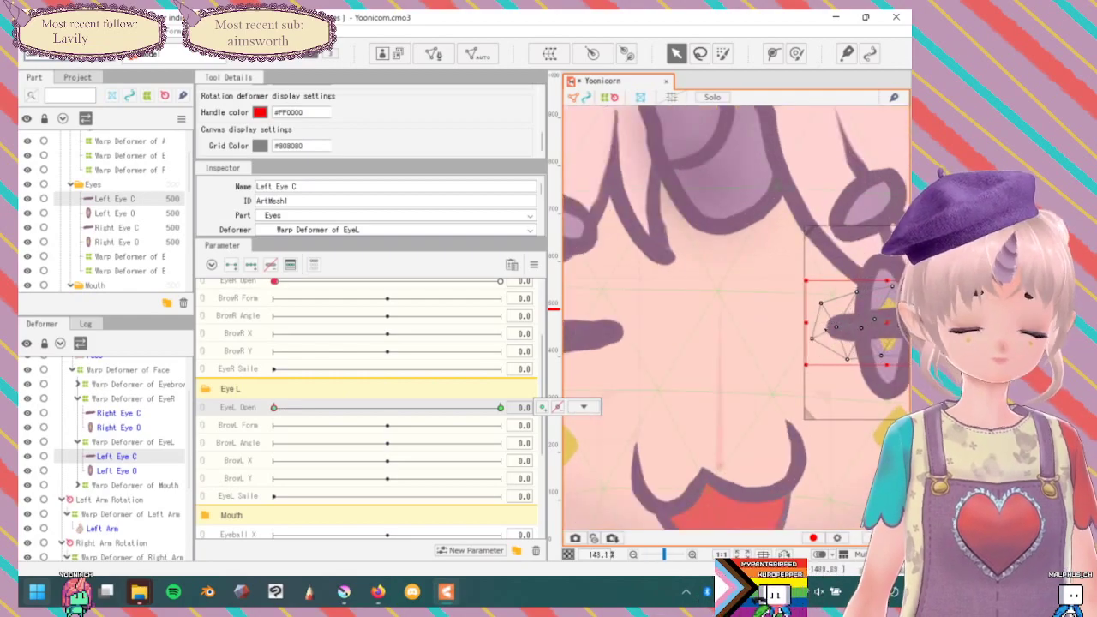
{"action": "left_click_drag", "start_coordinate": [804, 350], "coordinate": [600, 363]}
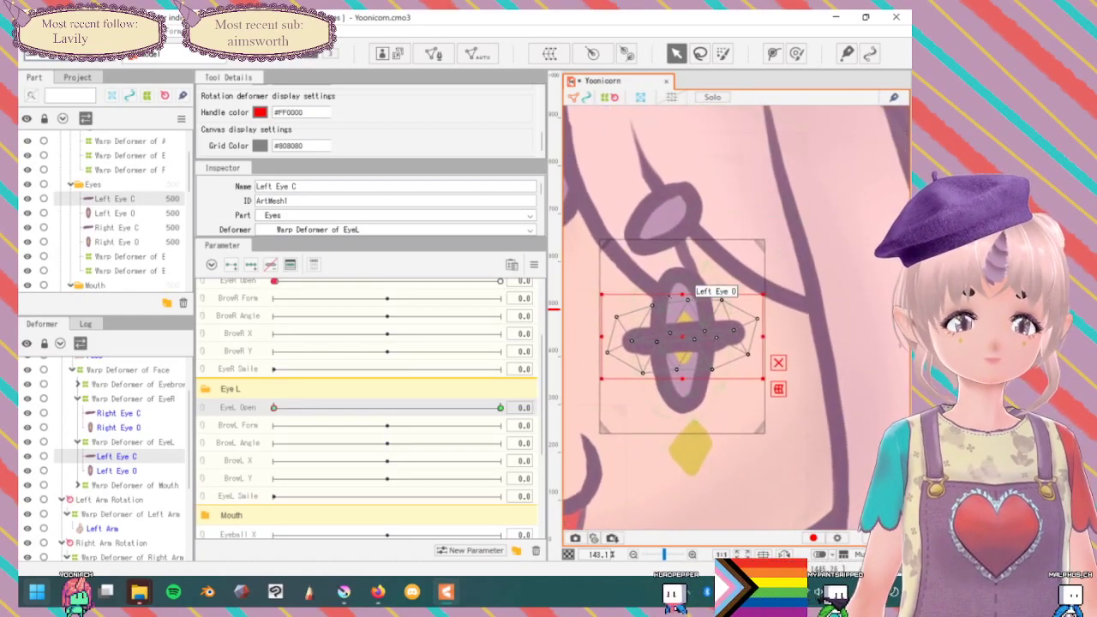
{"action": "left_click", "coordinate": [118, 471]}
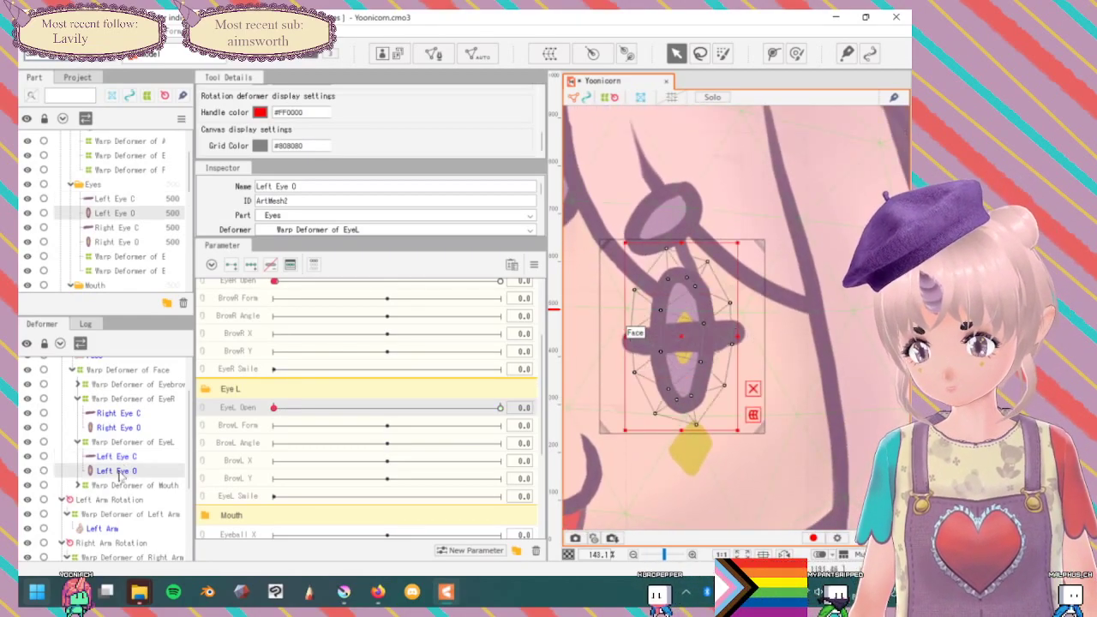
{"action": "left_click_drag", "start_coordinate": [681, 244], "coordinate": [681, 306]}
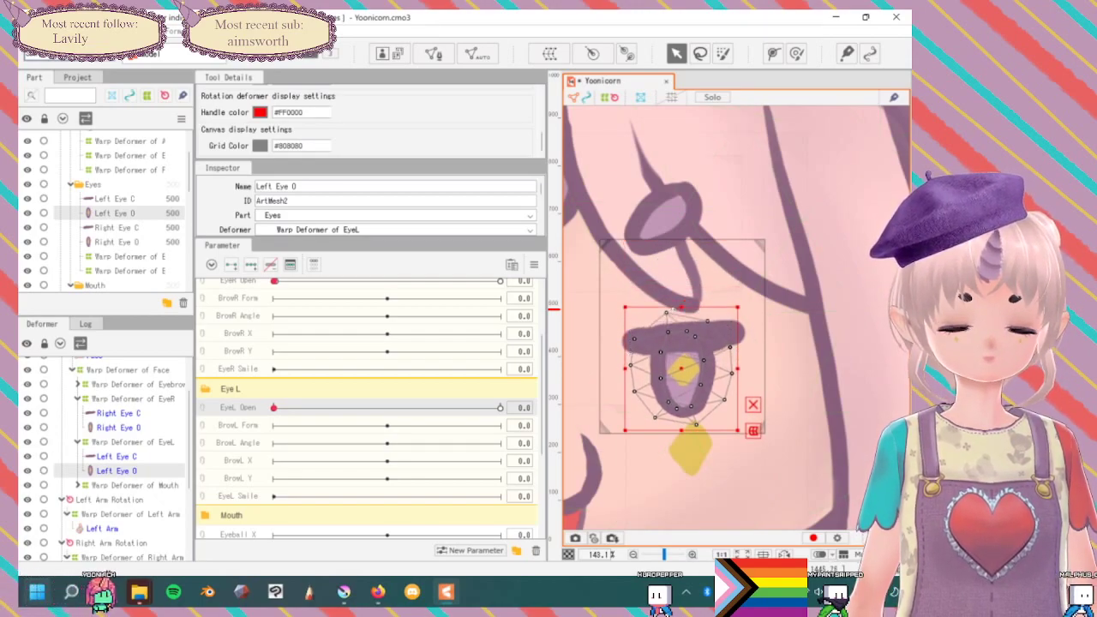
{"action": "left_click_drag", "start_coordinate": [681, 430], "coordinate": [681, 353]}
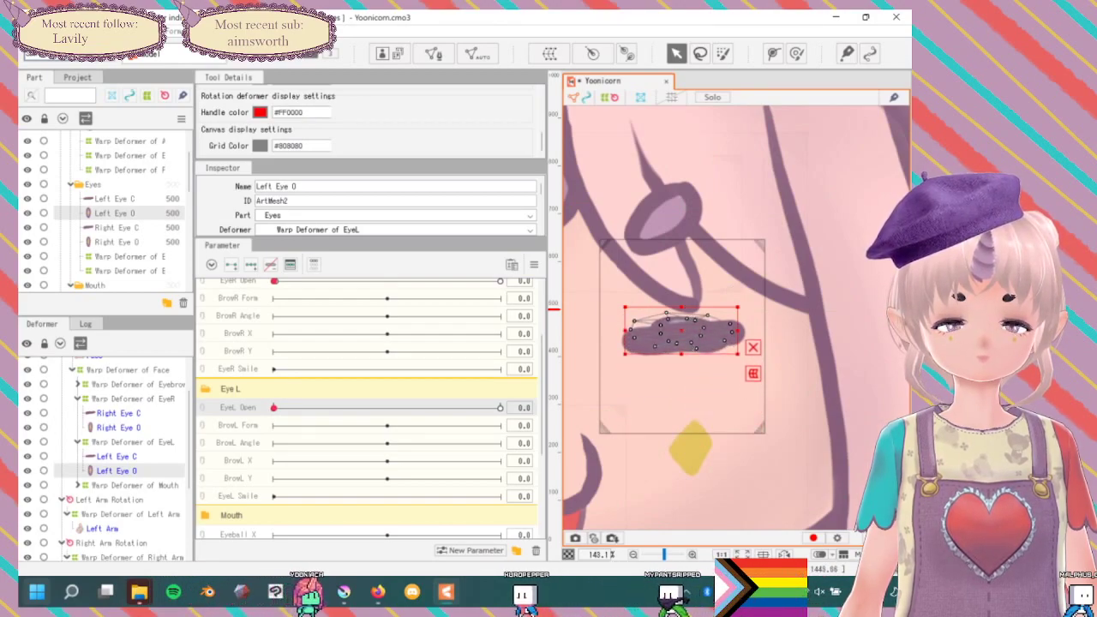
{"action": "left_click_drag", "start_coordinate": [682, 306], "coordinate": [767, 336]}
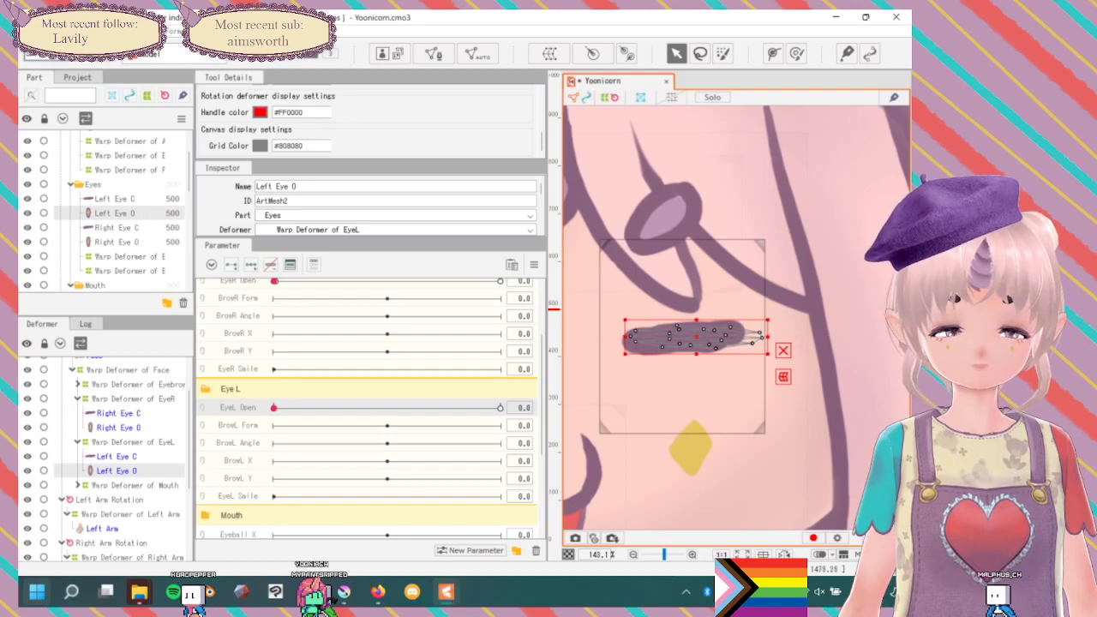
{"action": "left_click_drag", "start_coordinate": [569, 346], "coordinate": [581, 344]}
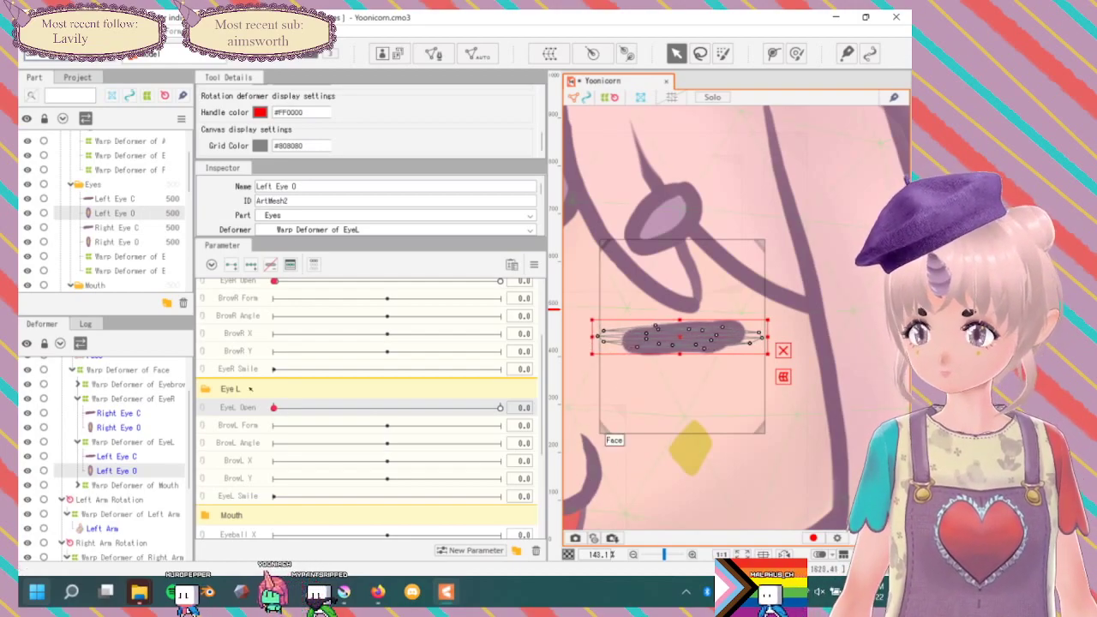
Check the flattened Left Eye O and the EyeL warp deformer at EyeL Open 0.0 and 1.0.
{"action": "mouse_move", "coordinate": [274, 408]}
{"action": "left_mouse_down"}
{"action": "mouse_move", "coordinate": [451, 416]}
{"action": "mouse_move", "coordinate": [274, 407]}
{"action": "left_mouse_up"}
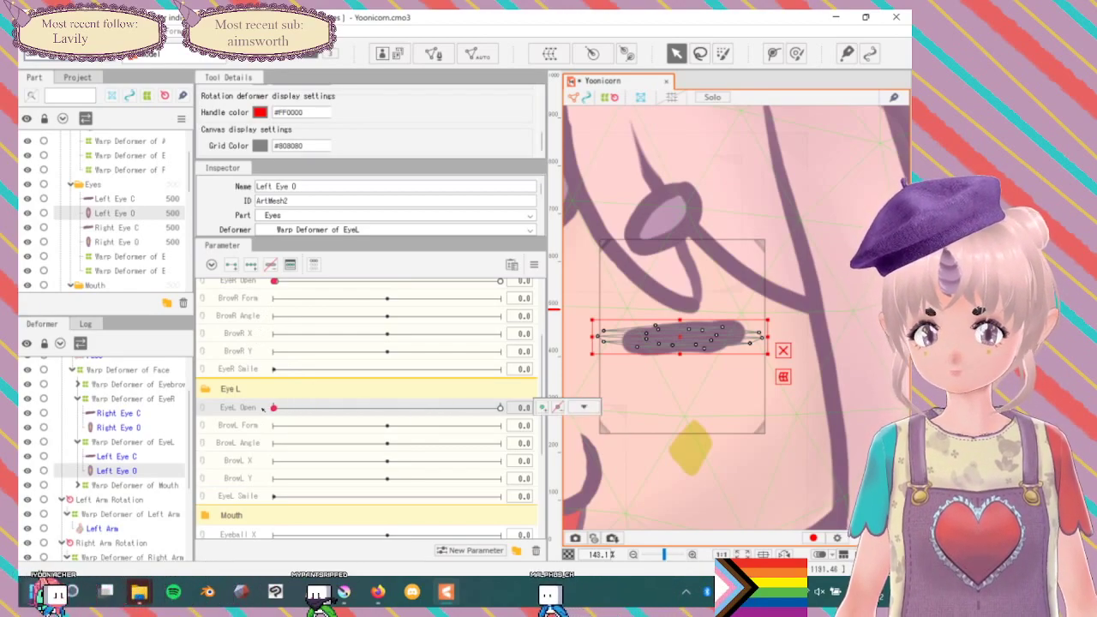
{"action": "left_click", "coordinate": [132, 442]}
{"action": "mouse_move", "coordinate": [274, 408]}
{"action": "left_mouse_down"}
{"action": "mouse_move", "coordinate": [289, 410]}
{"action": "mouse_move", "coordinate": [274, 409]}
{"action": "left_mouse_up"}
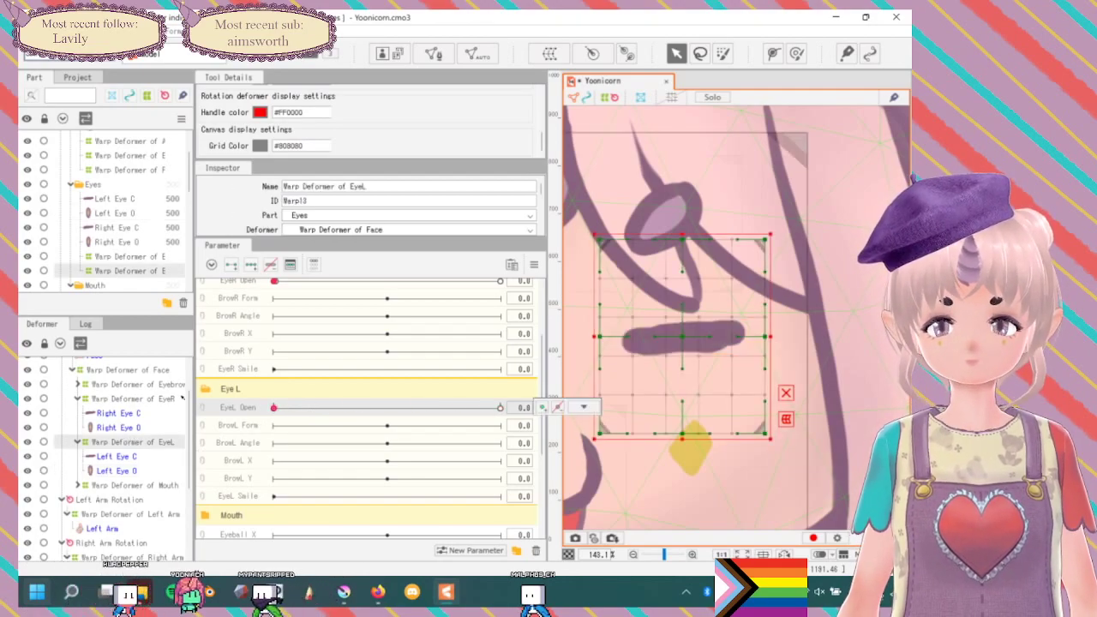
{"action": "key", "text": "Down"}
{"action": "key", "text": "Down"}
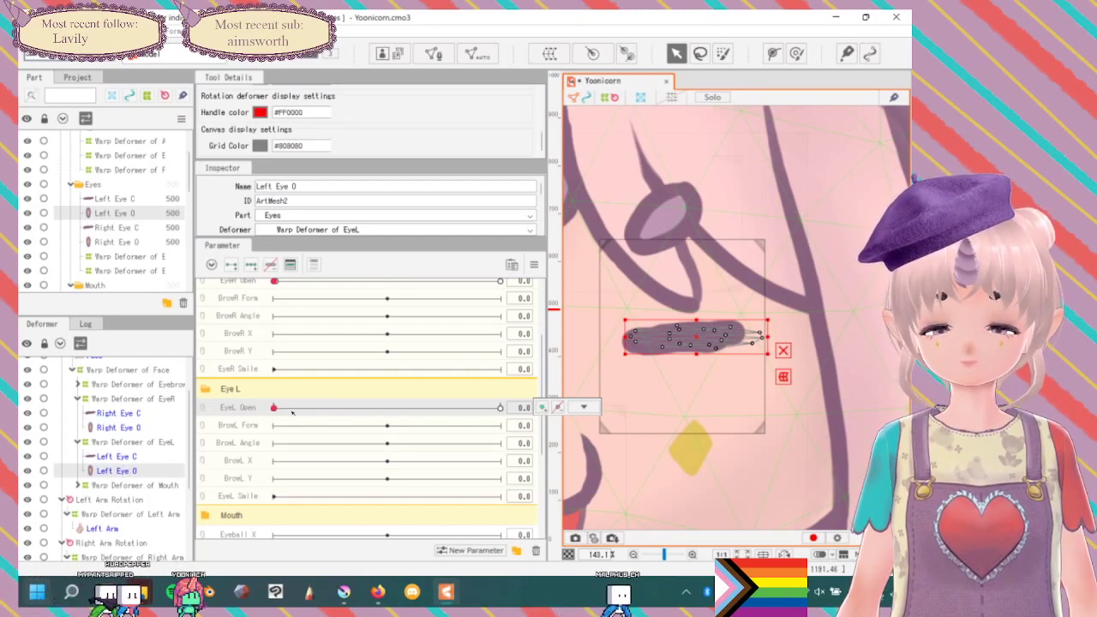
{"action": "left_click_drag", "start_coordinate": [400, 408], "coordinate": [500, 408]}
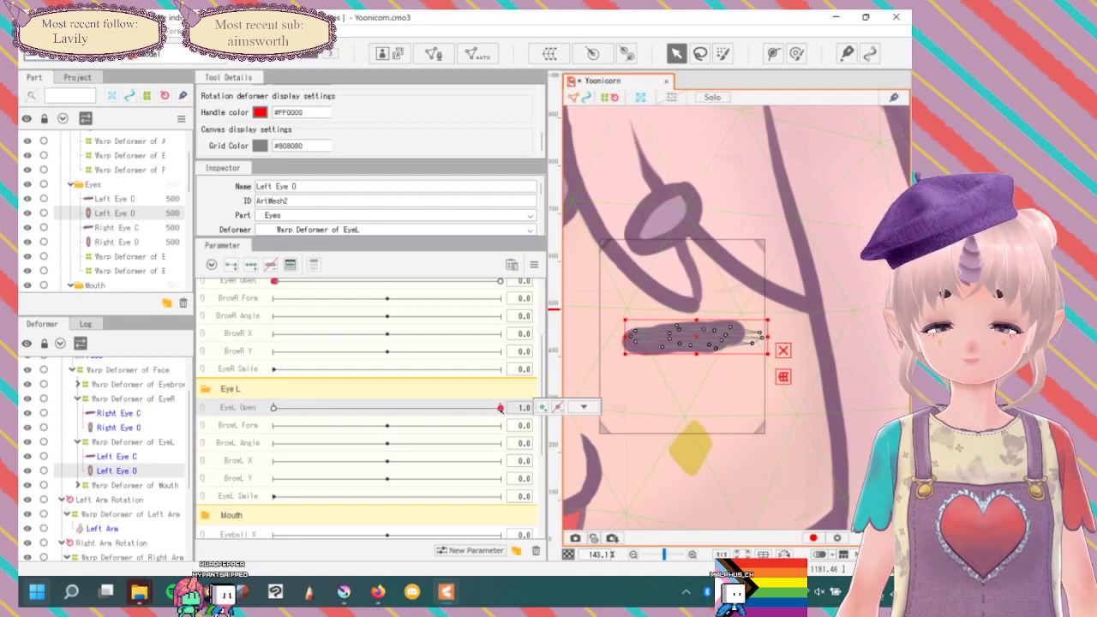
Undo the flattening and stretching of Left Eye O.
{"action": "key", "text": "ctrl+z"}
{"action": "key", "text": "ctrl+z"}
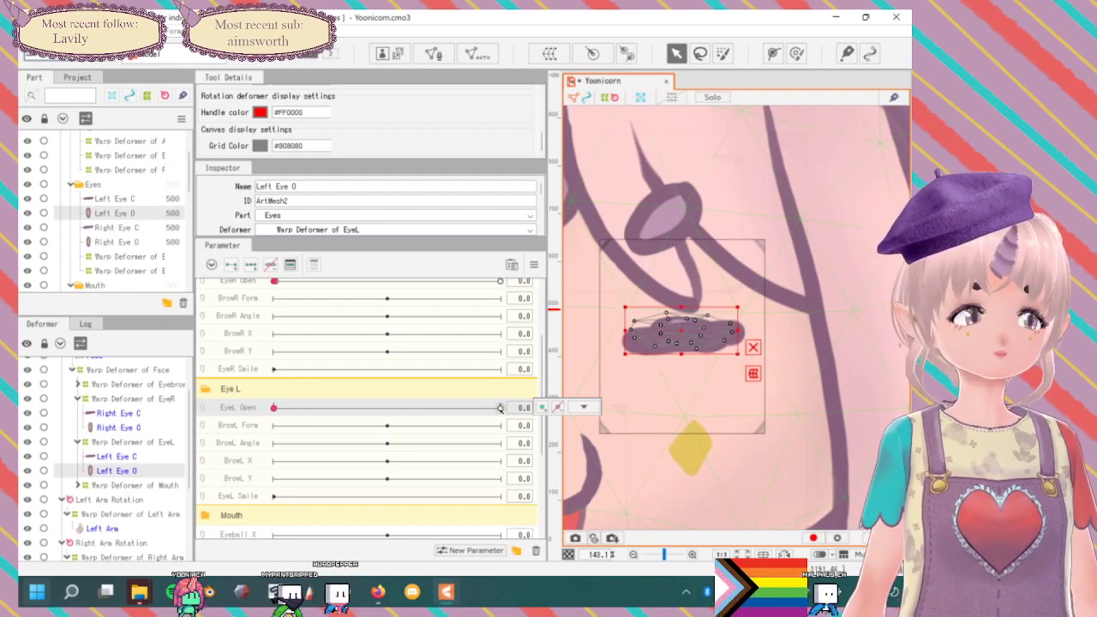
{"action": "key", "text": "ctrl+z"}
{"action": "key", "text": "ctrl+z"}
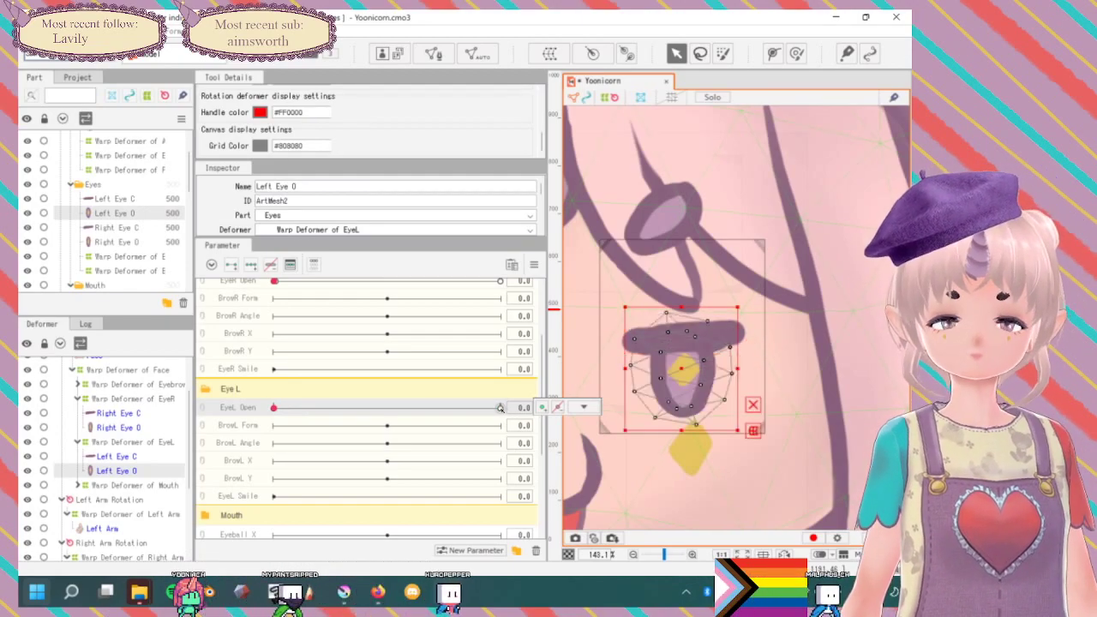
Examine how the EyeL warp deformer and left eye respond to EyeL Open, and compare its keys with those of EyeR Open.
{"action": "left_click", "coordinate": [334, 408]}
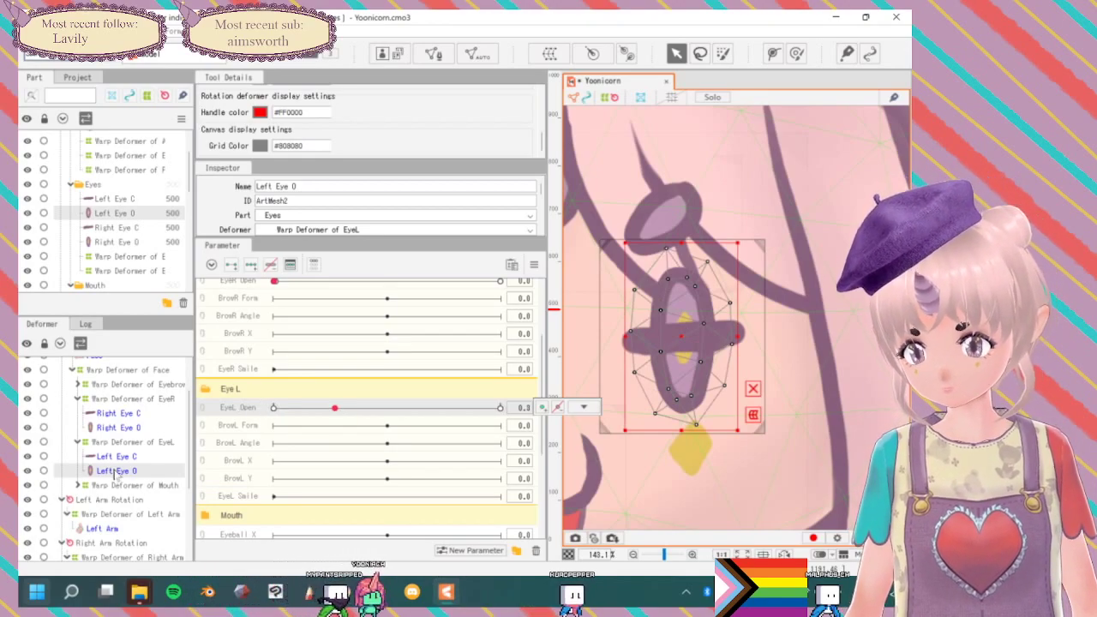
{"action": "left_click", "coordinate": [139, 442]}
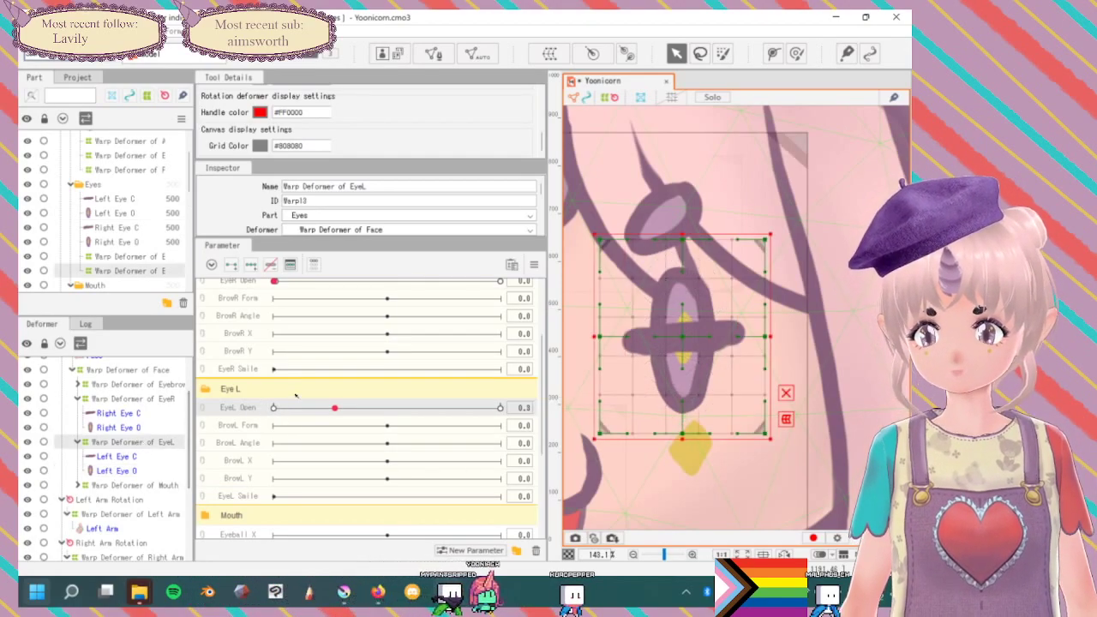
{"action": "scroll", "coordinate": [291, 411], "scroll_direction": "up", "scroll_amount": 1}
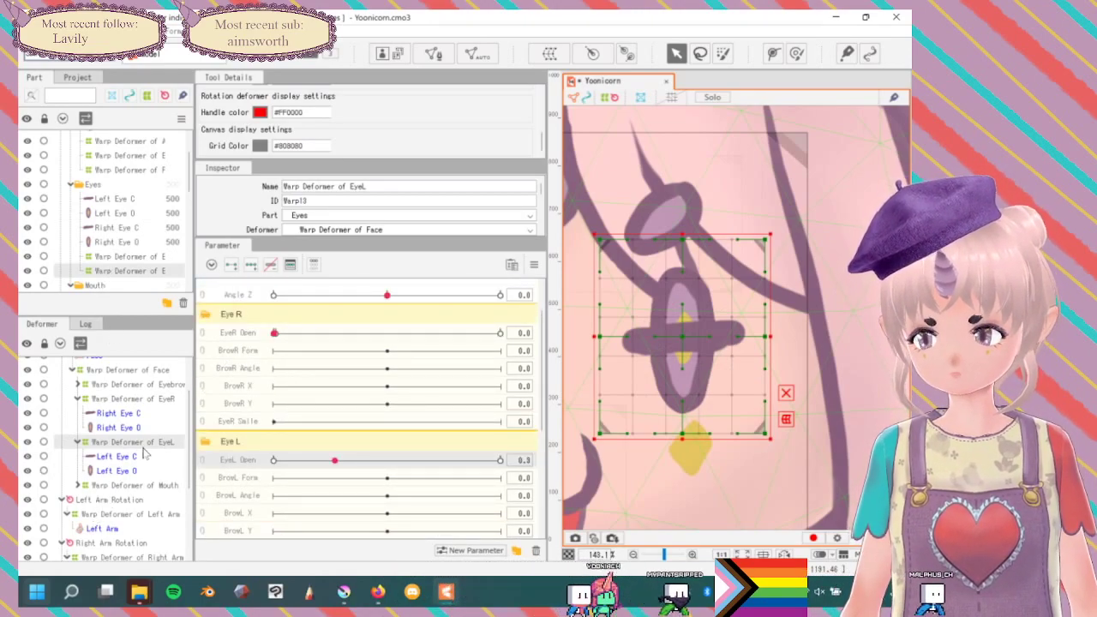
{"action": "scroll", "coordinate": [333, 435], "scroll_direction": "down", "scroll_amount": 4}
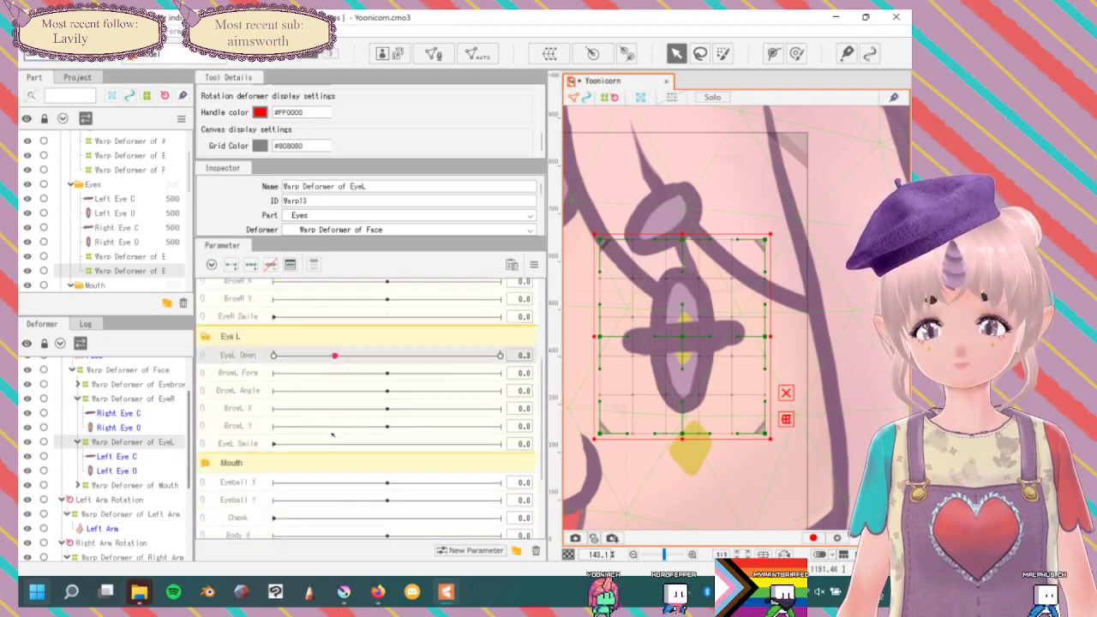
{"action": "scroll", "coordinate": [332, 434], "scroll_direction": "up", "scroll_amount": 5}
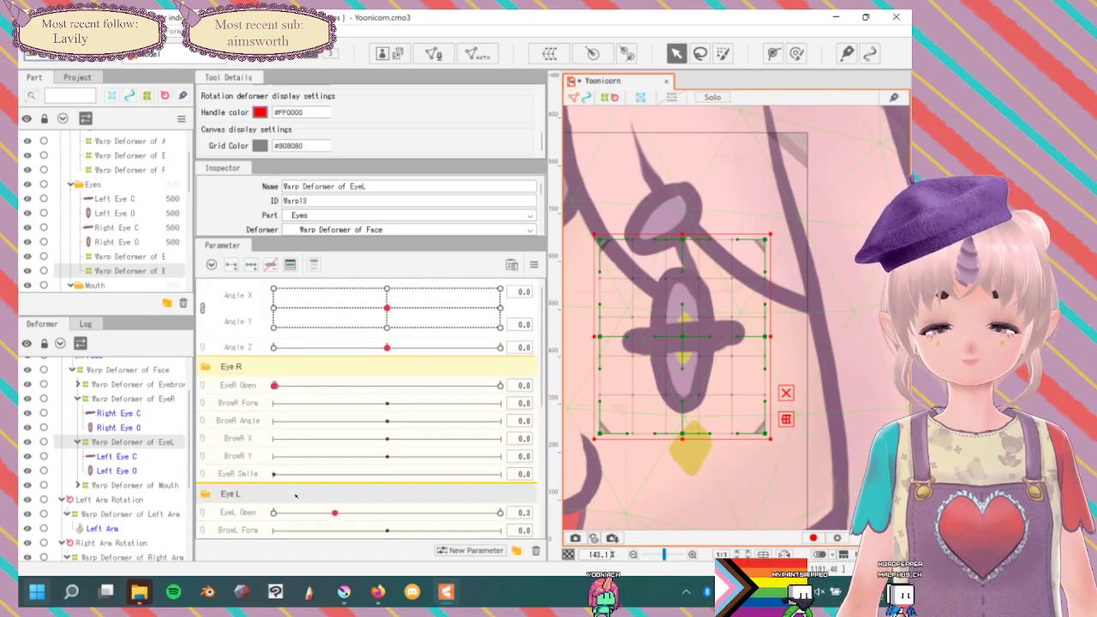
{"action": "scroll", "coordinate": [304, 474], "scroll_direction": "down", "scroll_amount": 3}
{"action": "left_click_drag", "start_coordinate": [323, 408], "coordinate": [221, 424]}
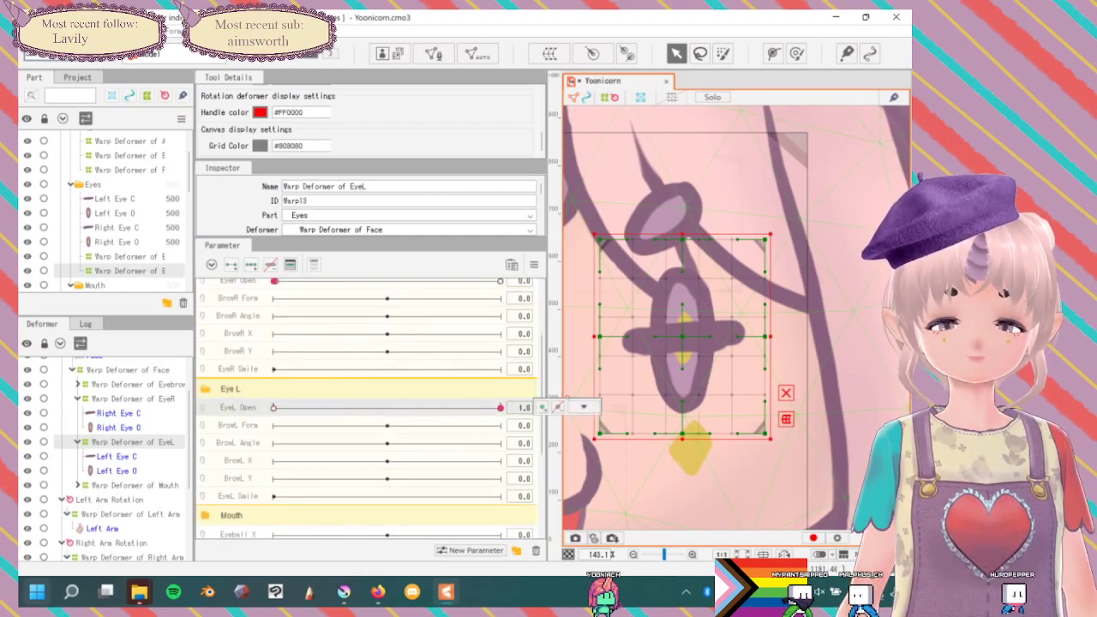
{"action": "scroll", "coordinate": [356, 369], "scroll_direction": "up", "scroll_amount": 2}
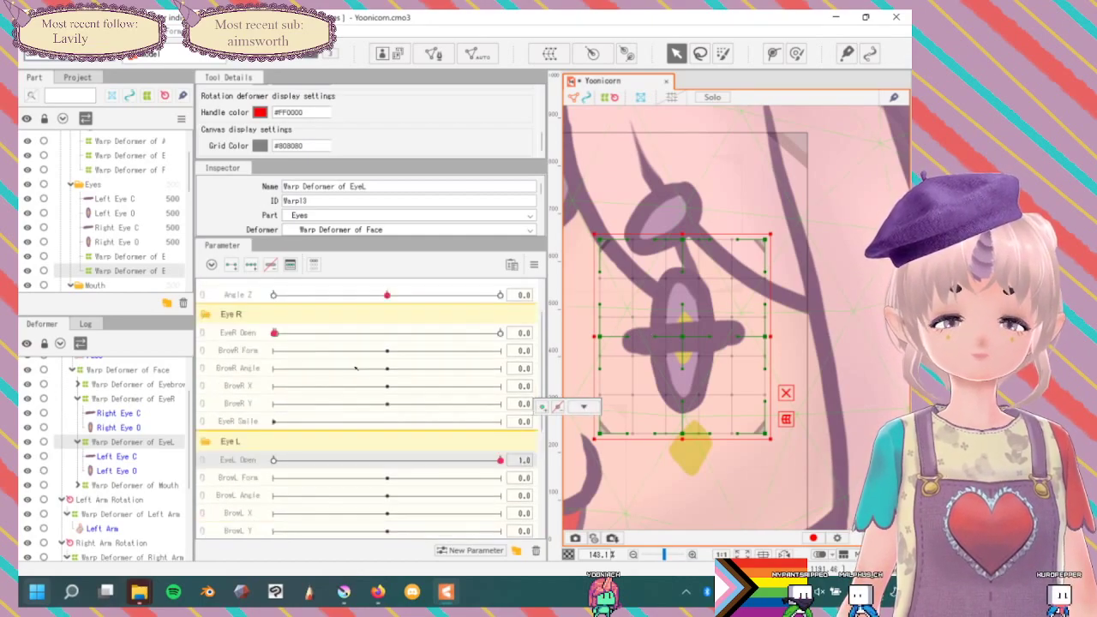
{"action": "left_click_drag", "start_coordinate": [277, 333], "coordinate": [211, 355]}
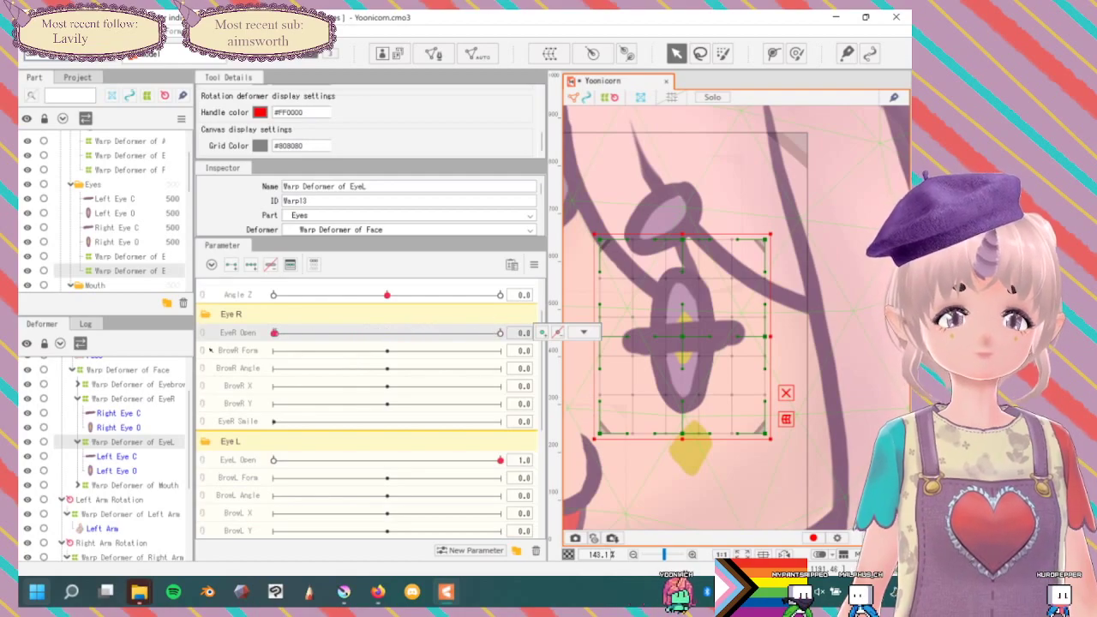
{"action": "scroll", "coordinate": [653, 305], "scroll_direction": "down", "scroll_amount": 4}
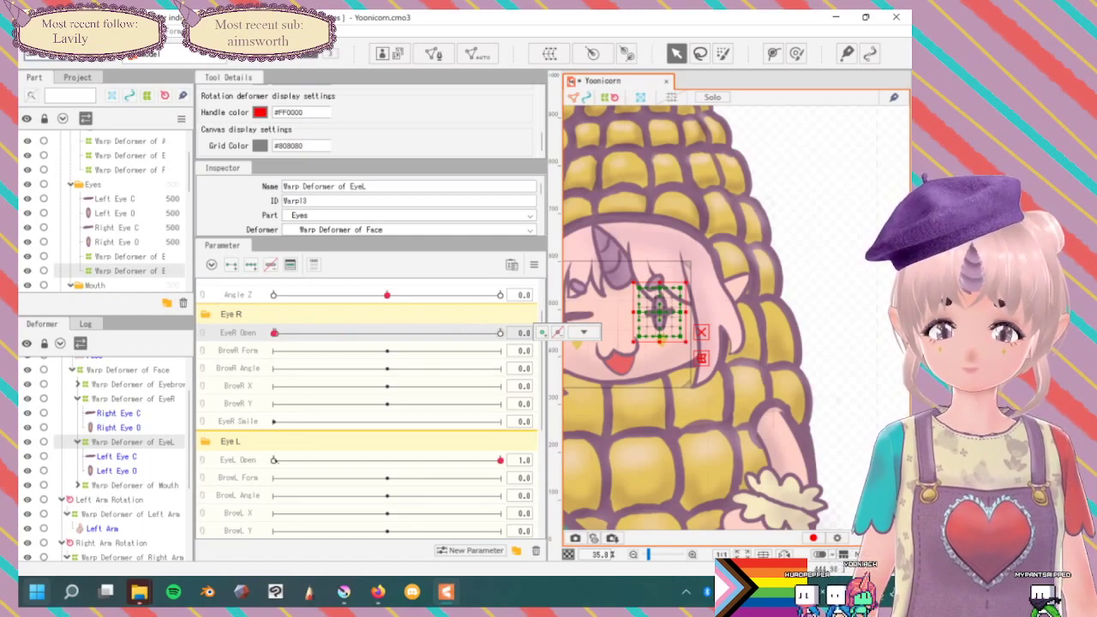
Set EyeL Open to 0.0 and review the operations available for that parameter.
{"action": "left_click_drag", "start_coordinate": [274, 460], "coordinate": [295, 460]}
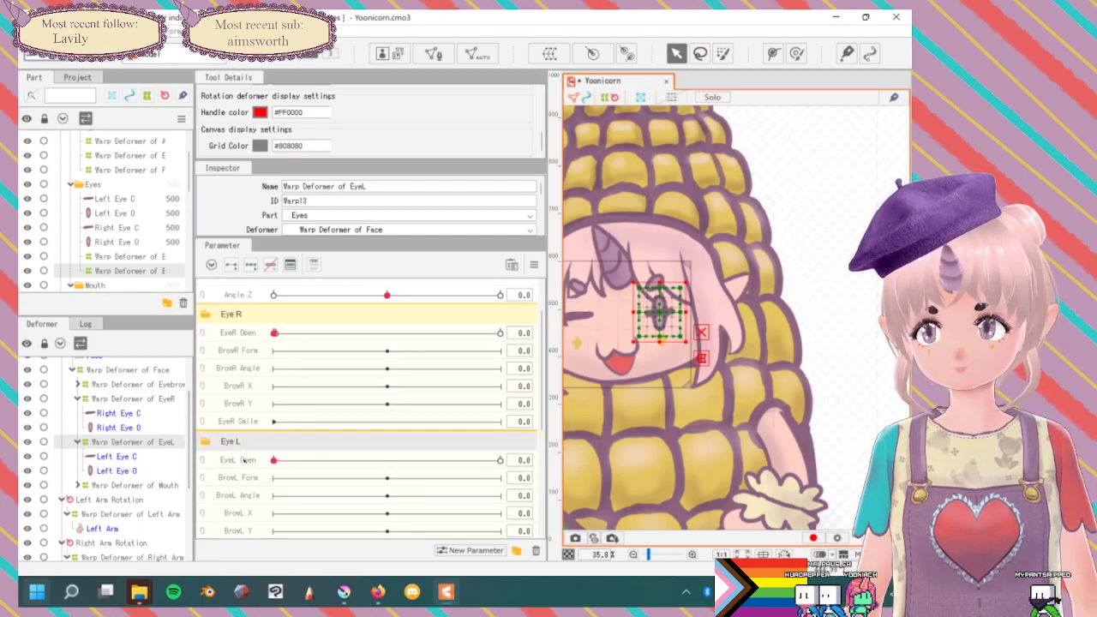
{"action": "right_click", "coordinate": [226, 464]}
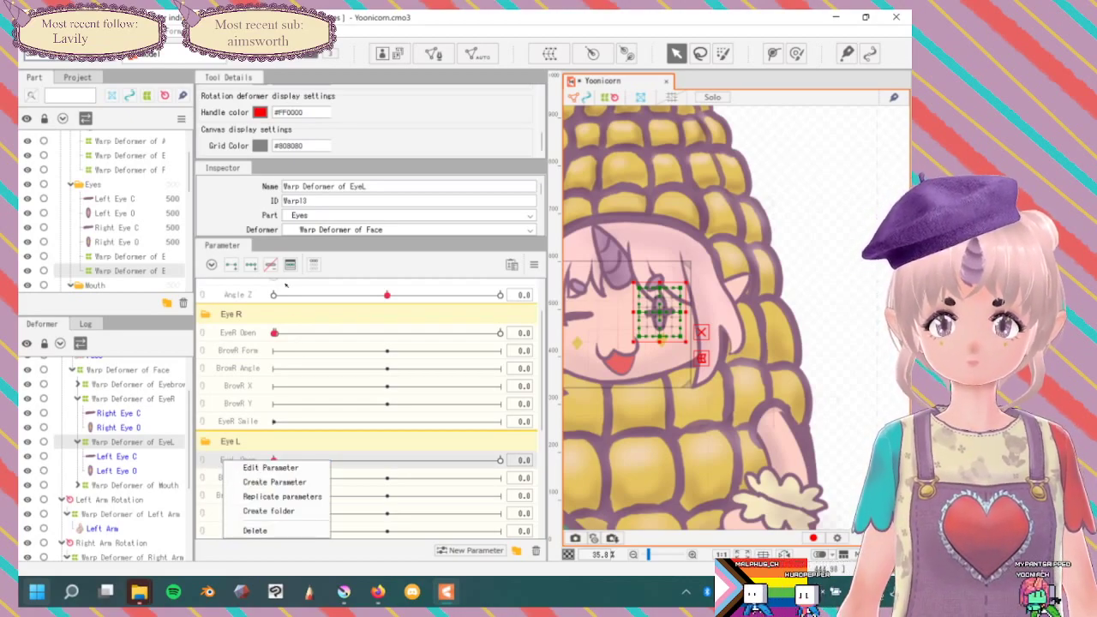
{"action": "left_click", "coordinate": [346, 440]}
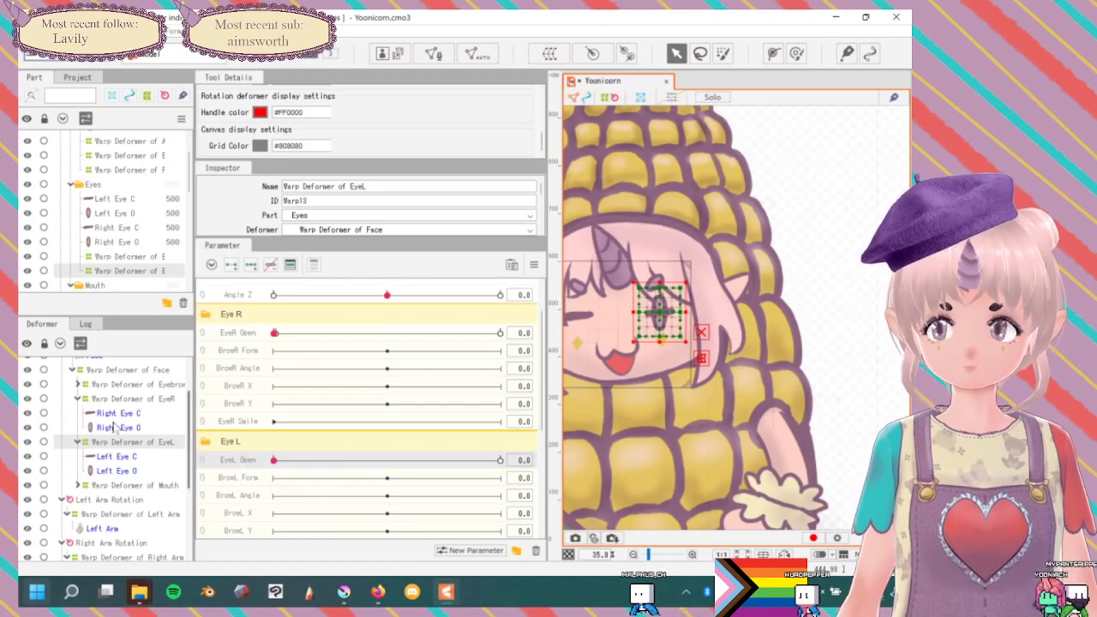
Compare the parameter keys of the EyeR warp deformer, Left Eye C and the EyeL warp deformer.
{"action": "scroll", "coordinate": [117, 425], "scroll_direction": "up", "scroll_amount": 2}
{"action": "left_click", "coordinate": [128, 451]}
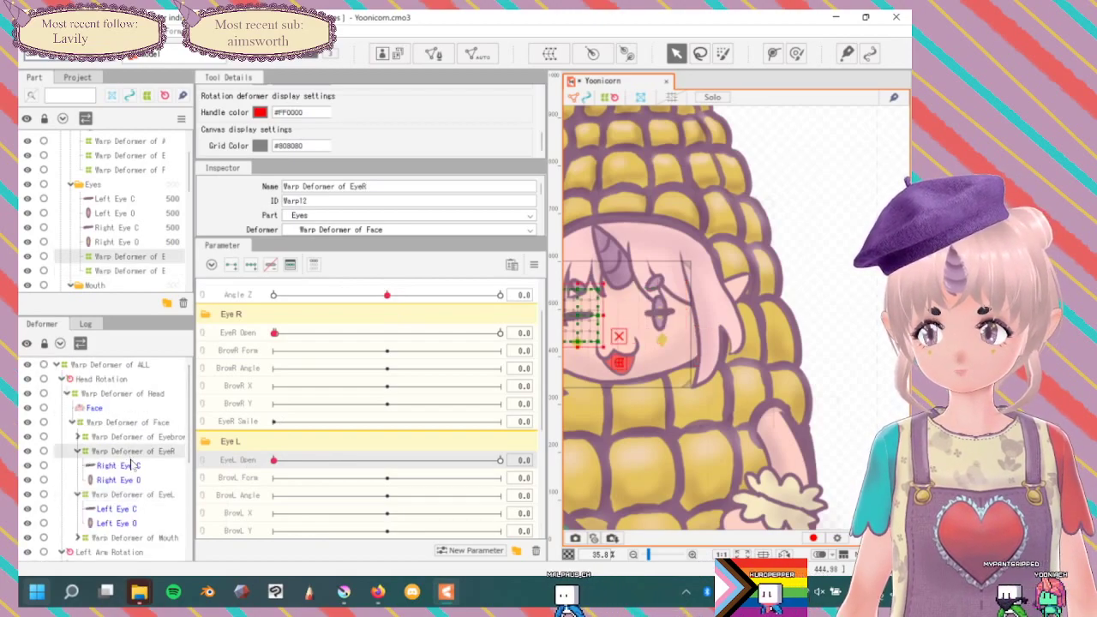
{"action": "left_click", "coordinate": [117, 509]}
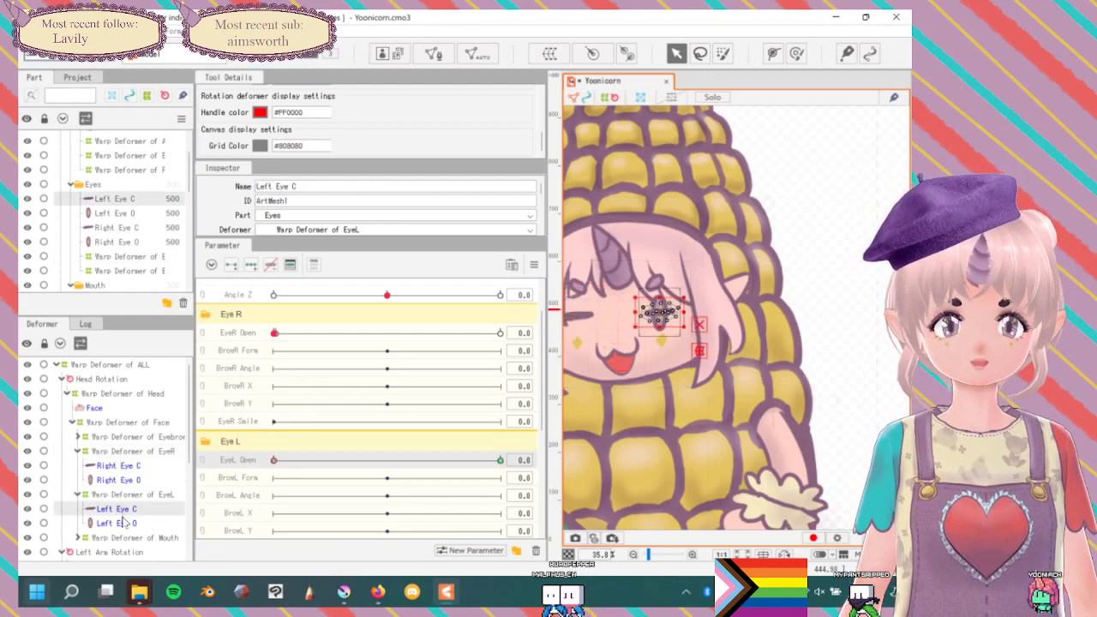
{"action": "left_click", "coordinate": [128, 494]}
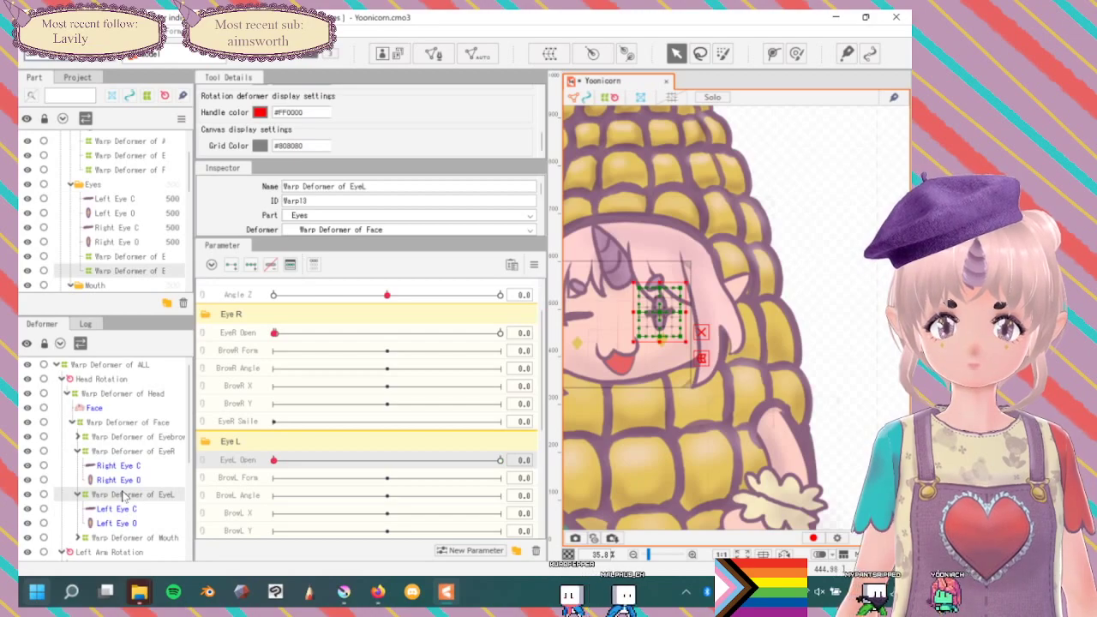
{"action": "left_click", "coordinate": [127, 257]}
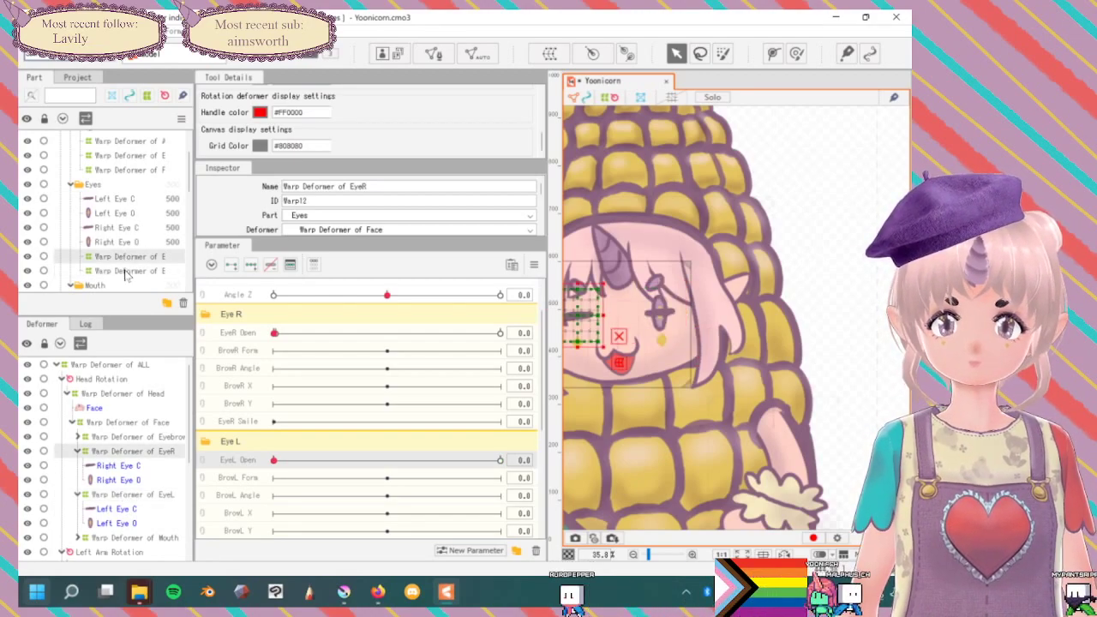
Examine how the EyeL warp deformer responds to EyeL Open, its contents, and the operations available for the Eyes part.
{"action": "left_click", "coordinate": [126, 272]}
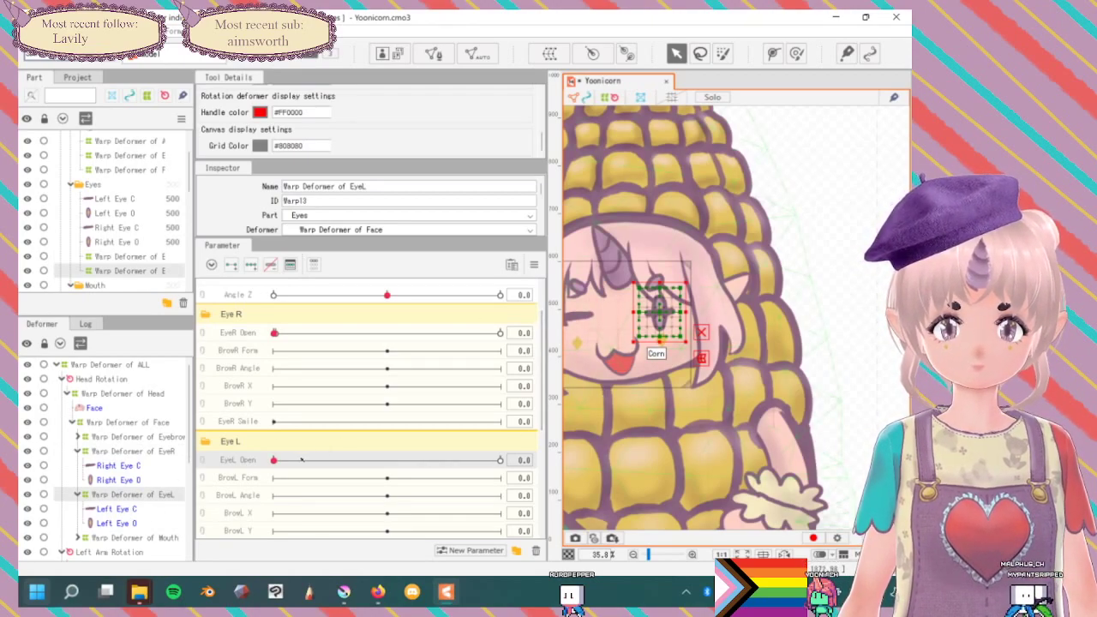
{"action": "left_click_drag", "start_coordinate": [302, 464], "coordinate": [428, 462]}
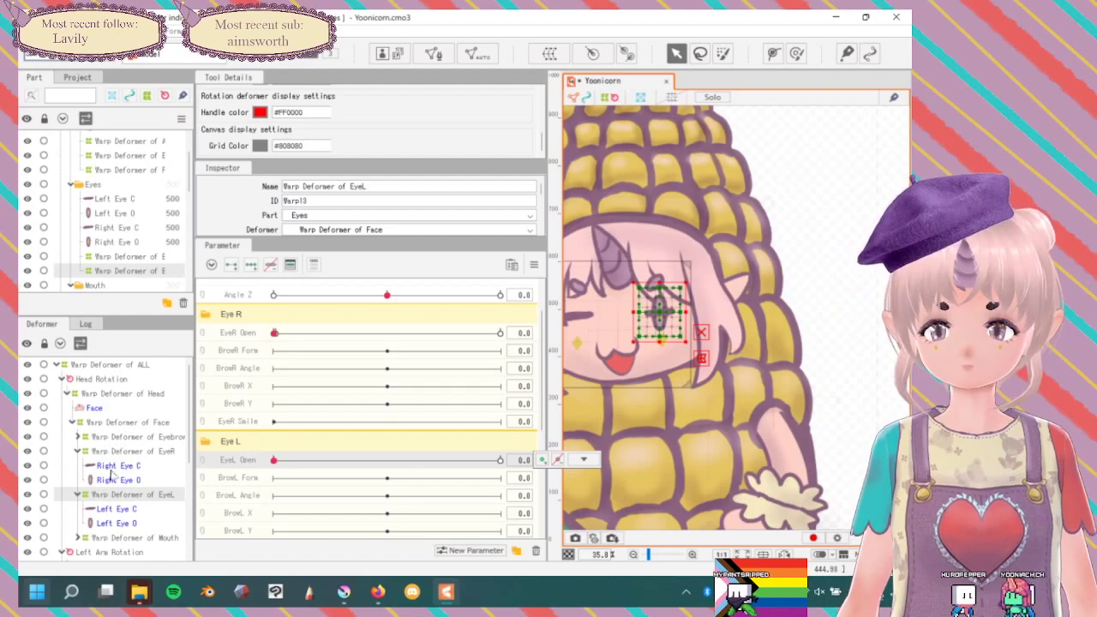
{"action": "left_click", "coordinate": [78, 495]}
{"action": "left_click", "coordinate": [78, 495]}
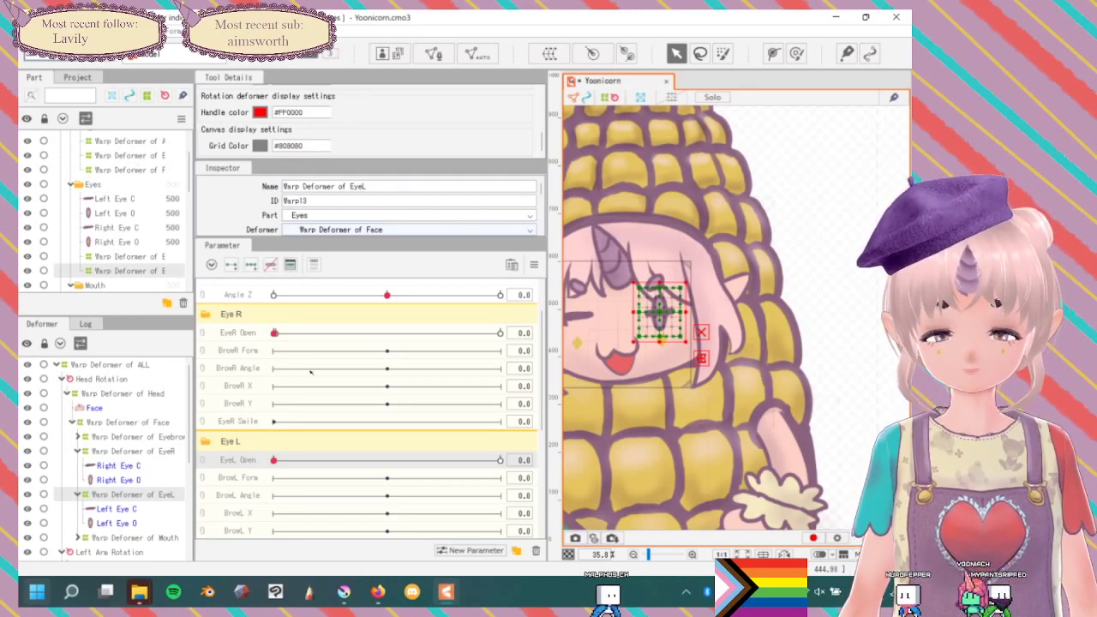
{"action": "scroll", "coordinate": [317, 399], "scroll_direction": "up", "scroll_amount": 2}
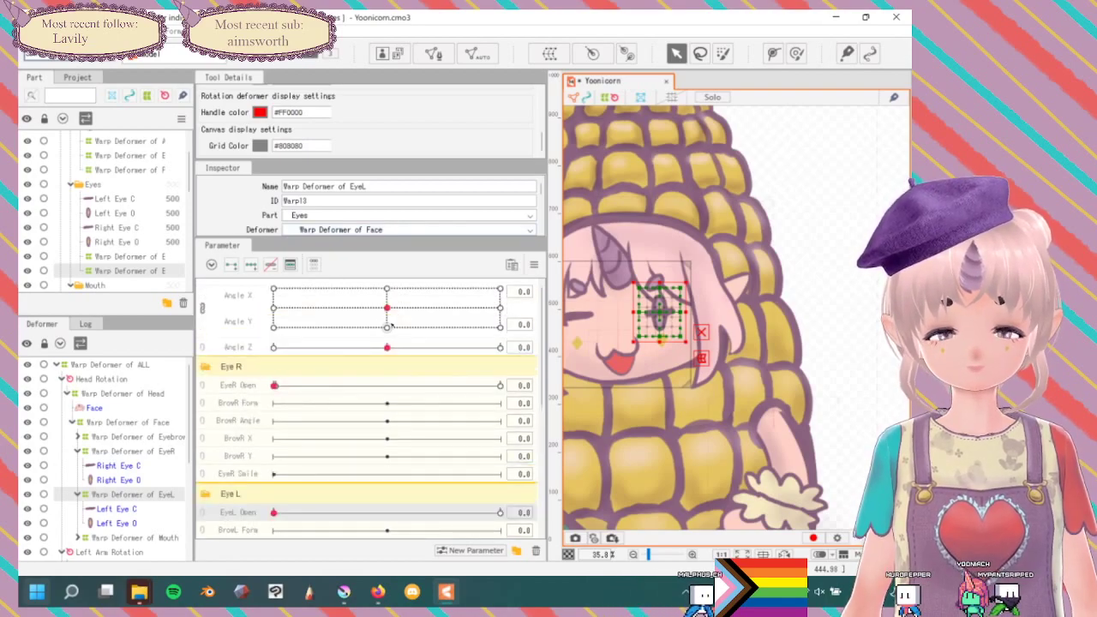
{"action": "scroll", "coordinate": [316, 430], "scroll_direction": "down", "scroll_amount": 2}
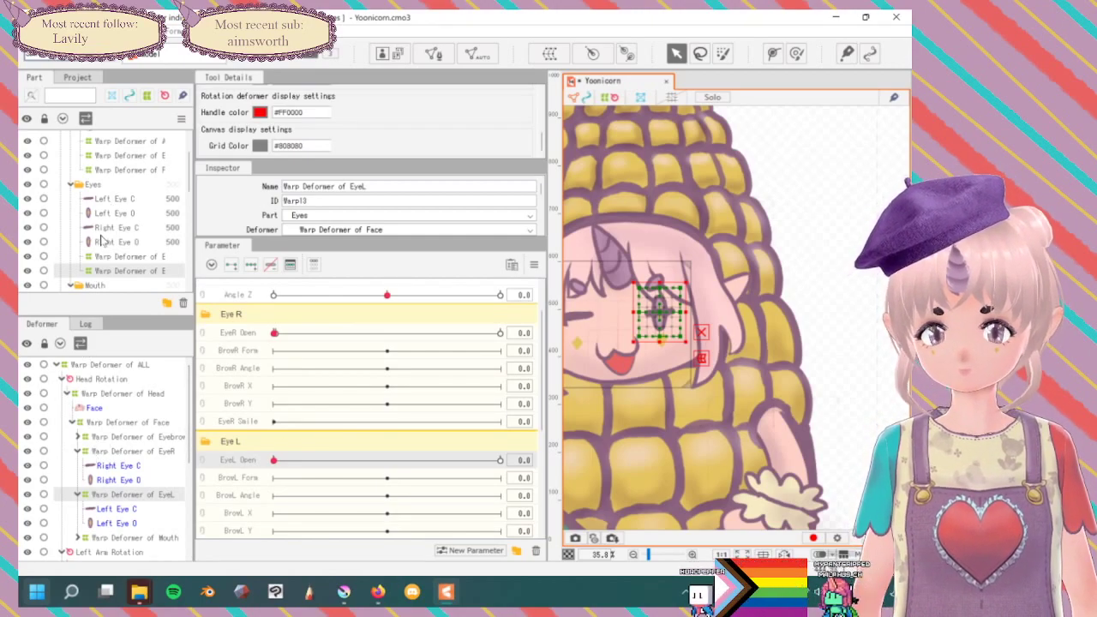
{"action": "left_click", "coordinate": [92, 185]}
{"action": "right_click", "coordinate": [89, 187]}
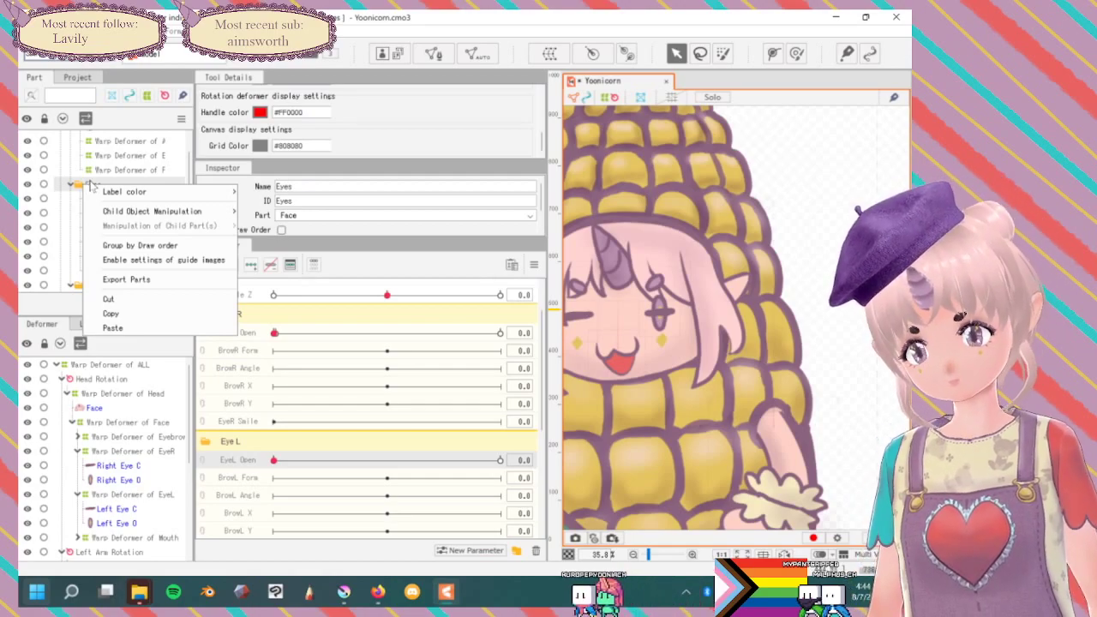
{"action": "left_click", "coordinate": [54, 233]}
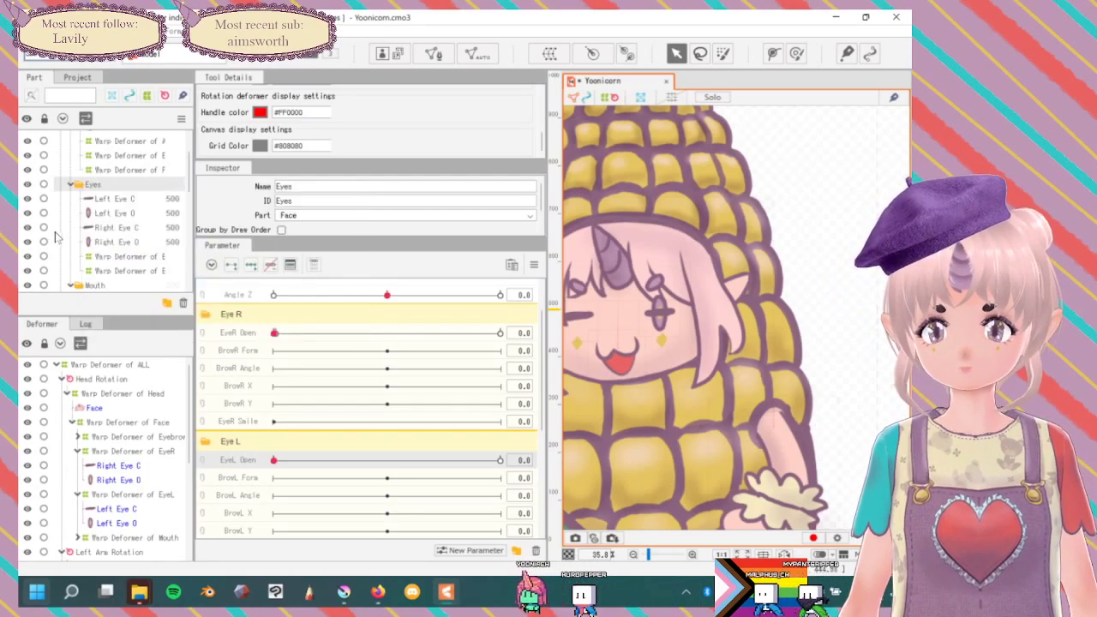
Cut Left Eye C and Left Eye O out of the Eyes part.
{"action": "left_click", "coordinate": [125, 200]}
{"action": "left_click", "coordinate": [116, 213], "text": "ctrl"}
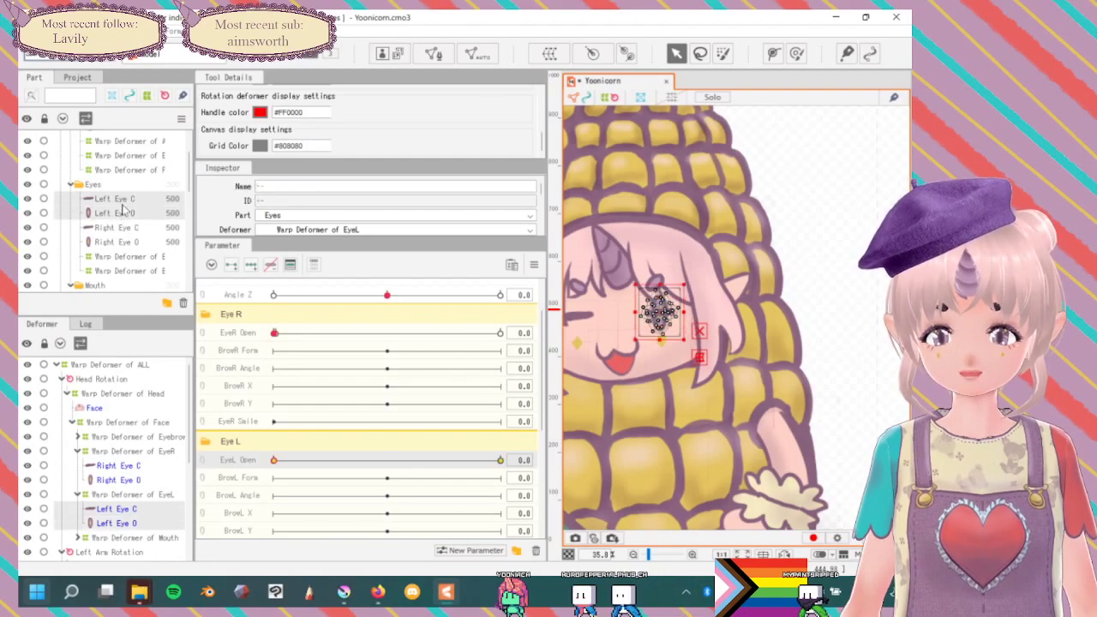
{"action": "right_click", "coordinate": [123, 206]}
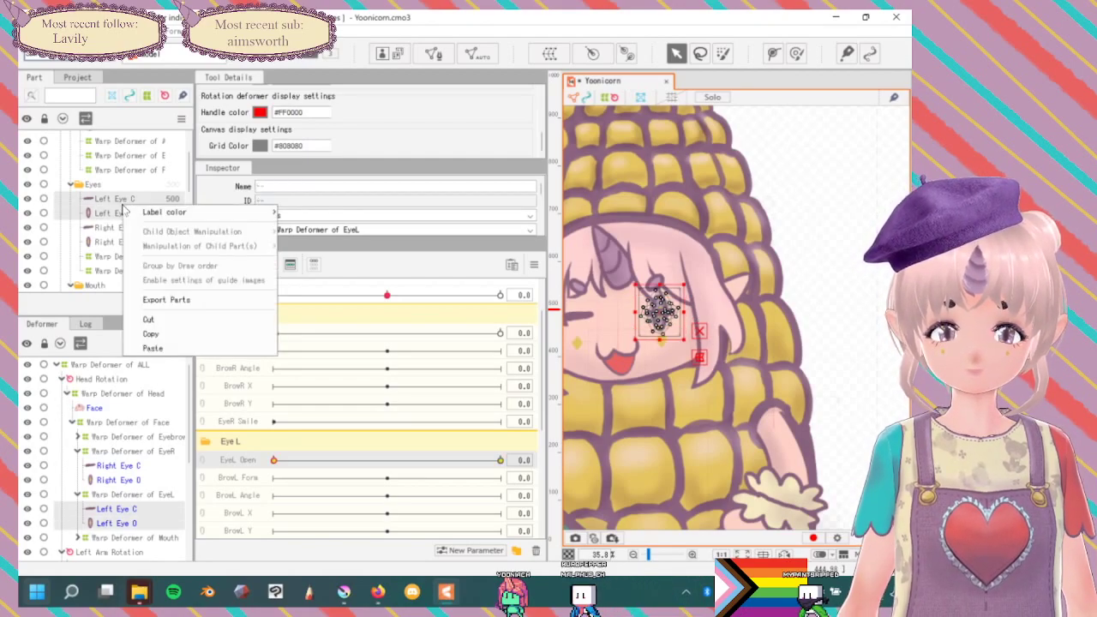
{"action": "left_click", "coordinate": [145, 319]}
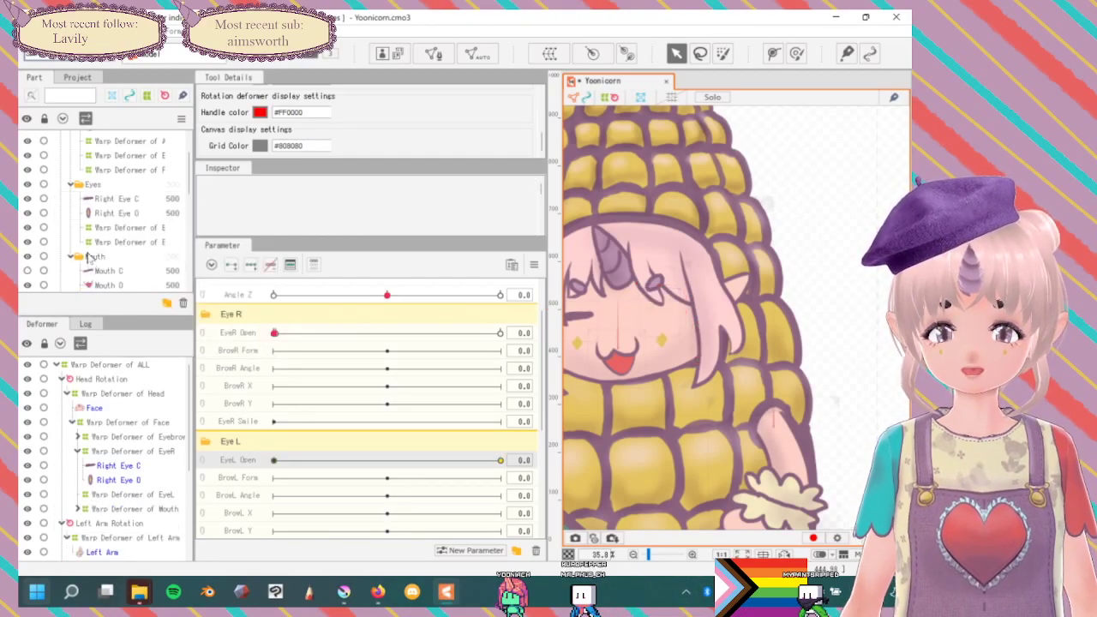
Create a new part named EyeL and move it into the Face part between Eyes and Mouth.
{"action": "left_click", "coordinate": [168, 303]}
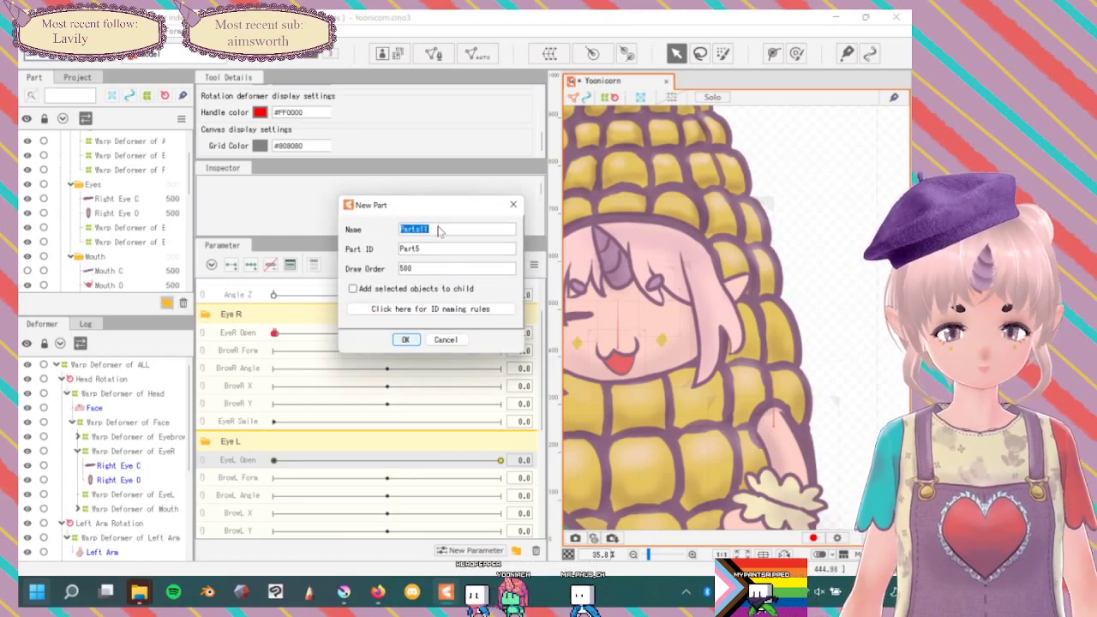
{"action": "type", "text": "EyeL"}
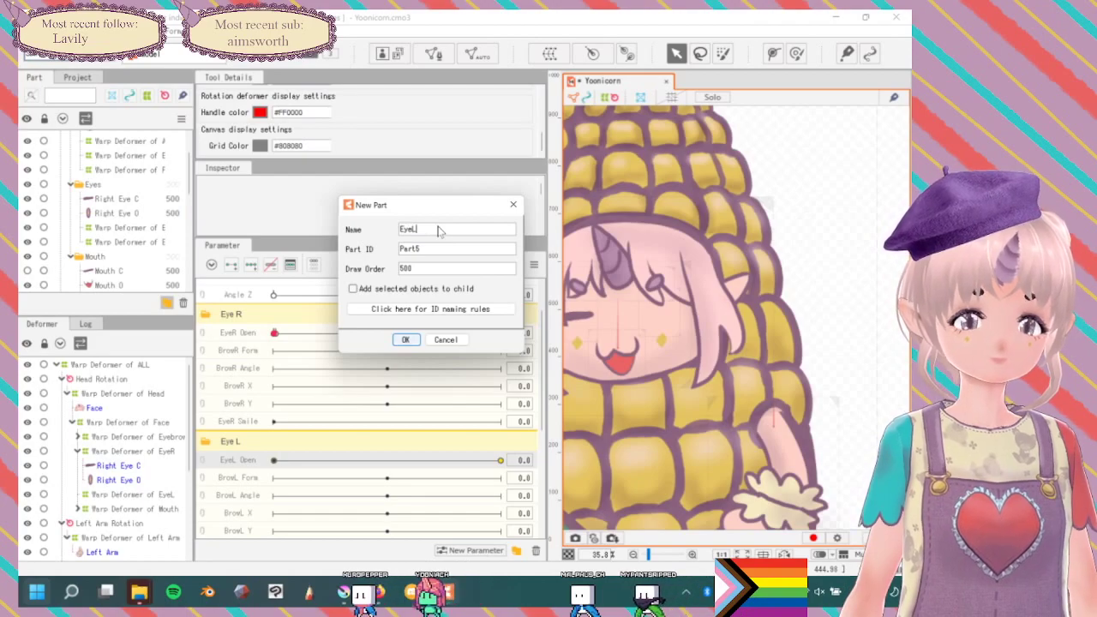
{"action": "key", "text": "Return"}
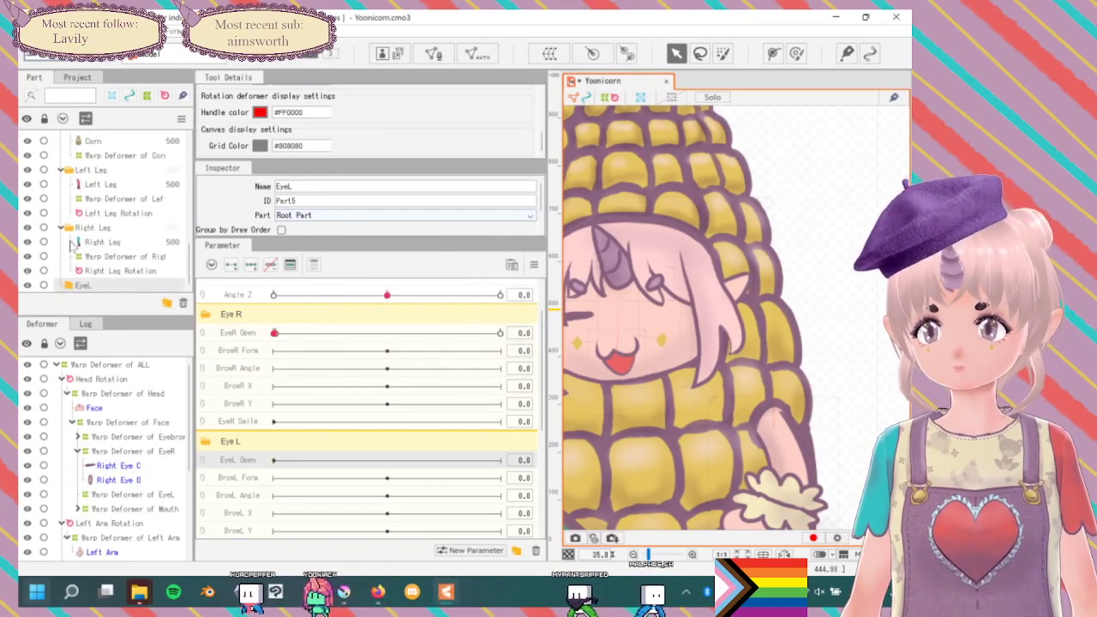
{"action": "left_click_drag", "start_coordinate": [82, 285], "coordinate": [101, 207]}
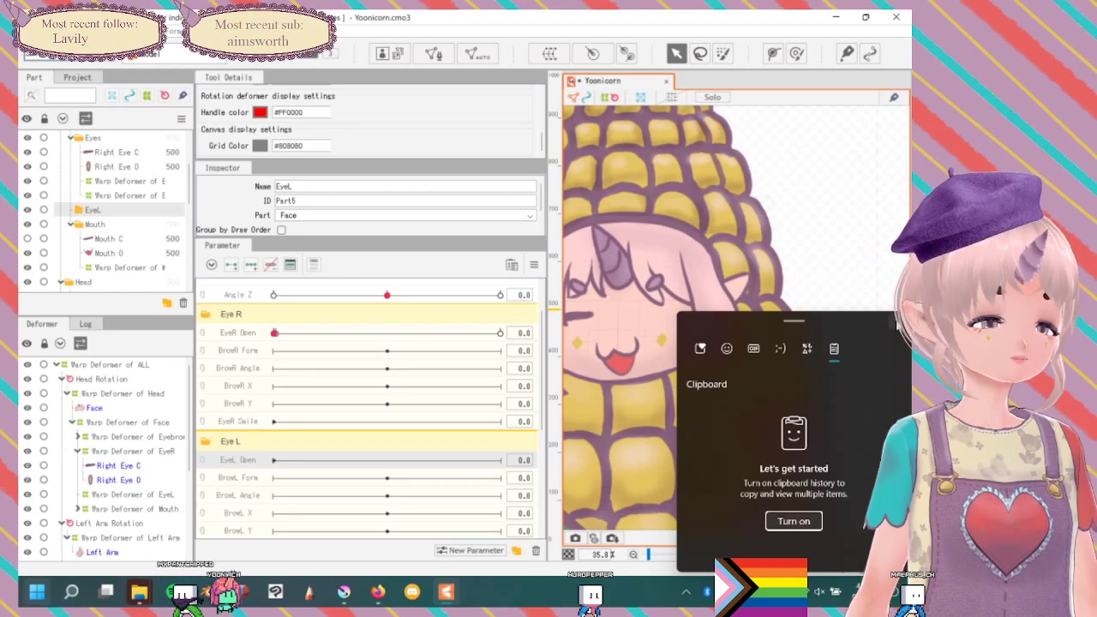
Paste the cut left eye meshes into the EyeL part and move the EyeL warp deformer there too.
{"action": "key", "text": "Escape"}
{"action": "right_click", "coordinate": [100, 211]}
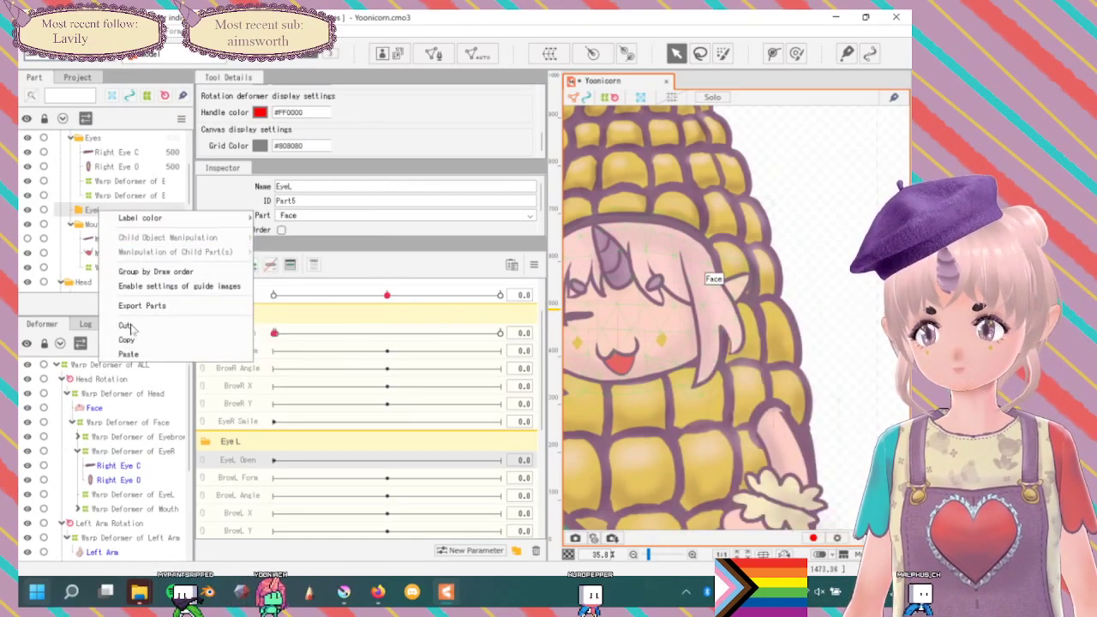
{"action": "left_click", "coordinate": [129, 354]}
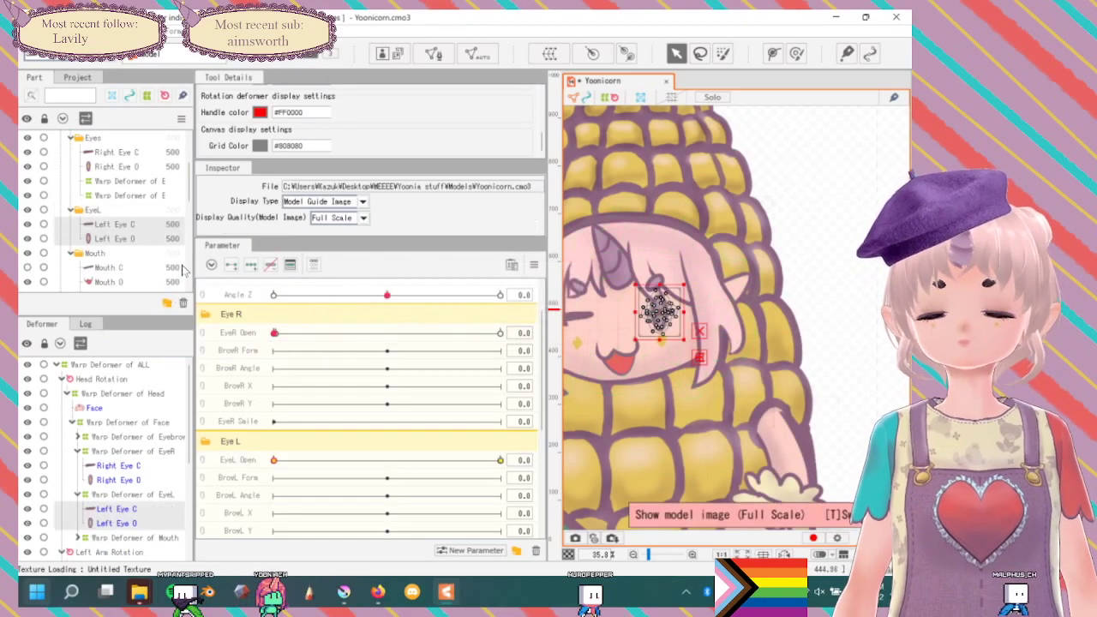
{"action": "left_click", "coordinate": [112, 198]}
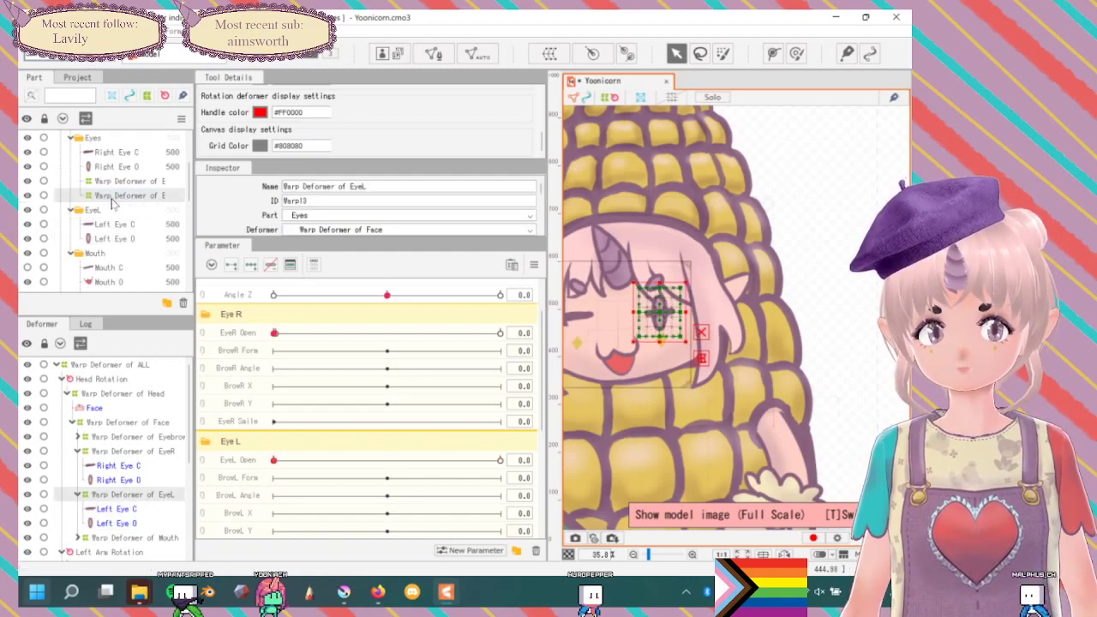
{"action": "left_click_drag", "start_coordinate": [126, 246], "coordinate": [127, 246]}
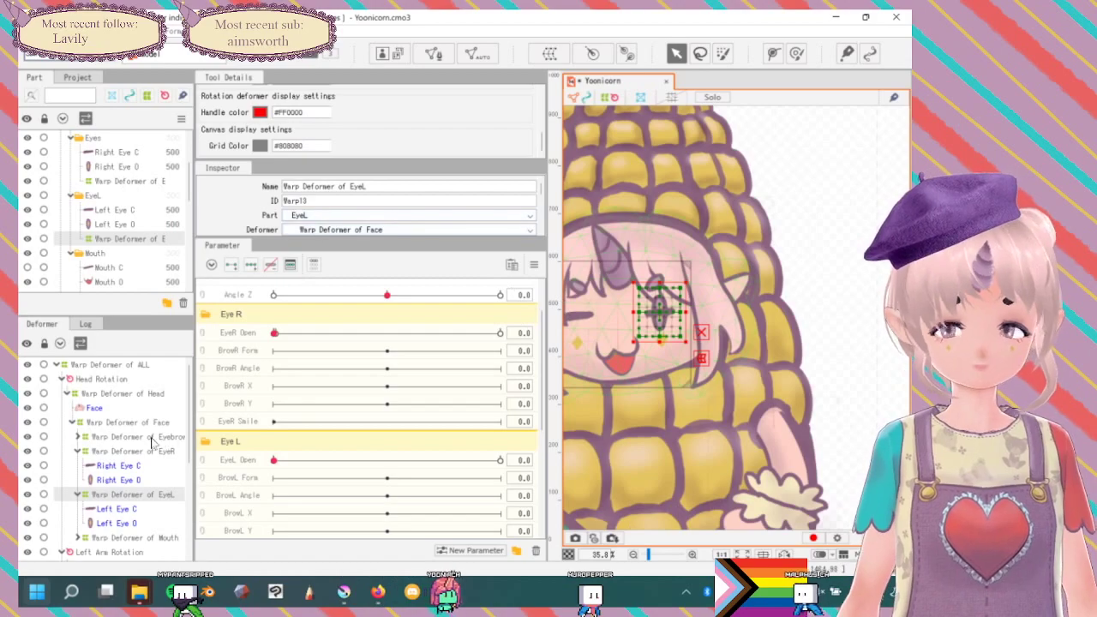
Flatten Left Eye O into a thin closed-eye strip at EyeL Open 0.0, widen it, and test EyeL Open.
{"action": "left_click", "coordinate": [246, 466]}
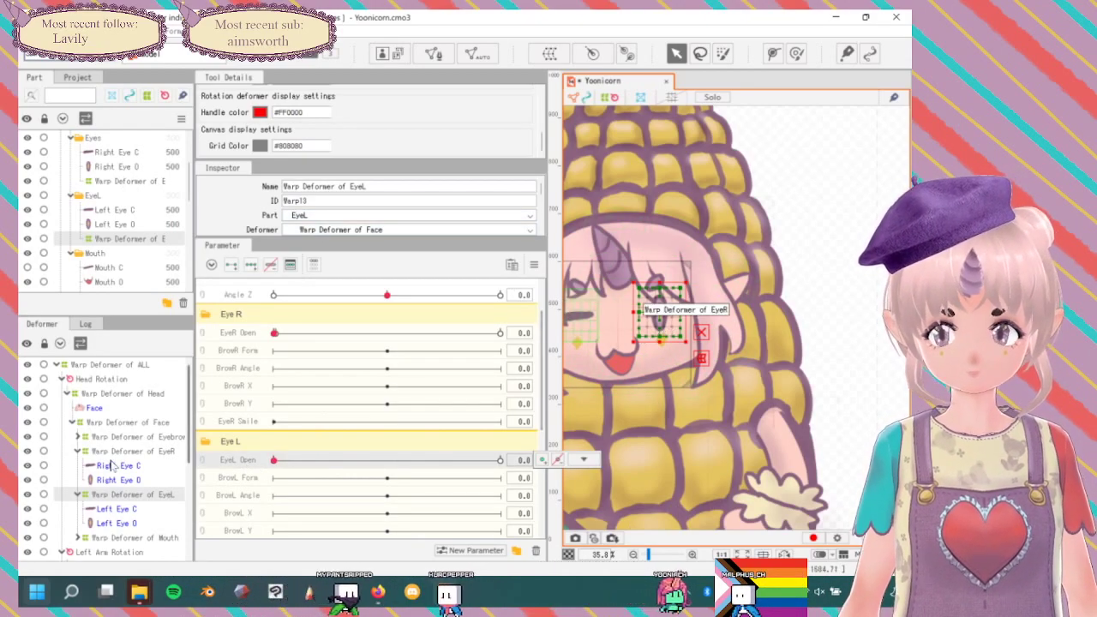
{"action": "left_click", "coordinate": [121, 511]}
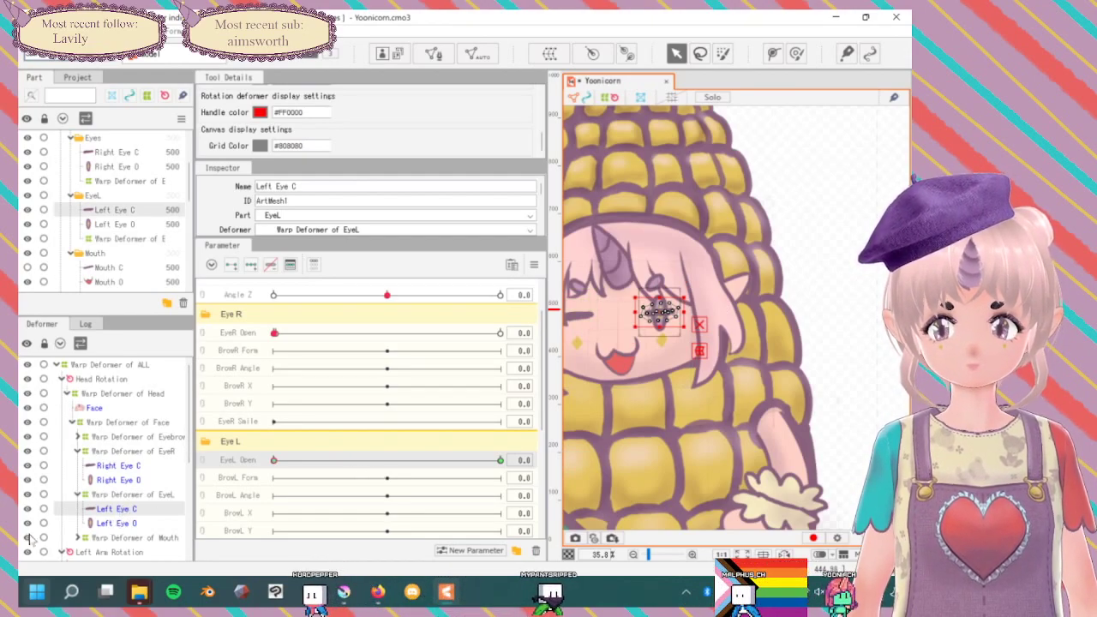
{"action": "left_click", "coordinate": [108, 524]}
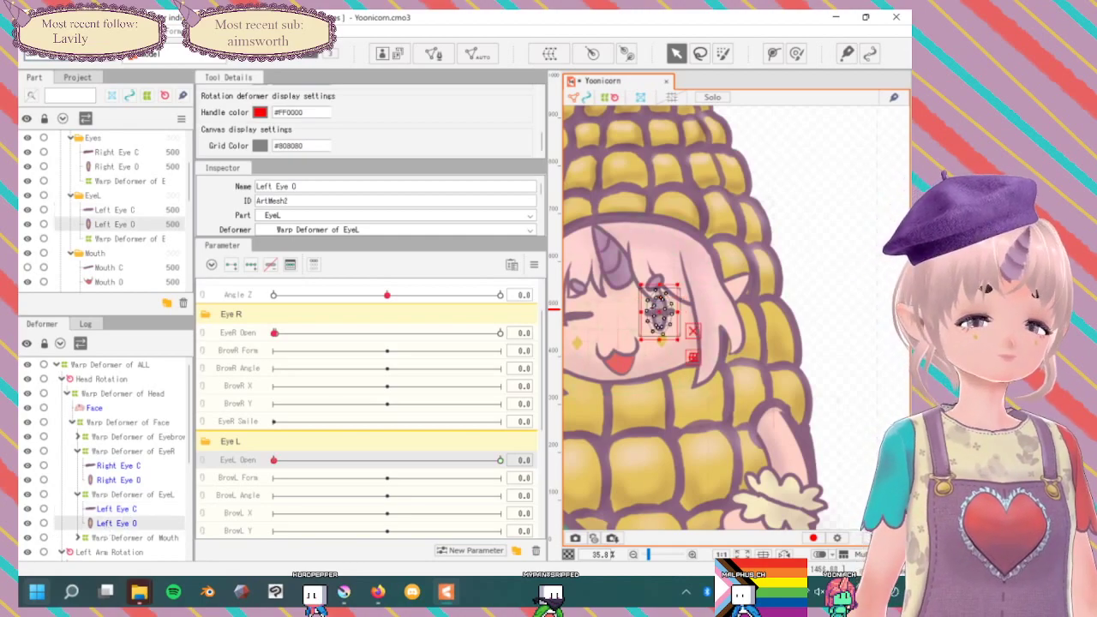
{"action": "scroll", "coordinate": [660, 329], "scroll_direction": "up", "scroll_amount": 3}
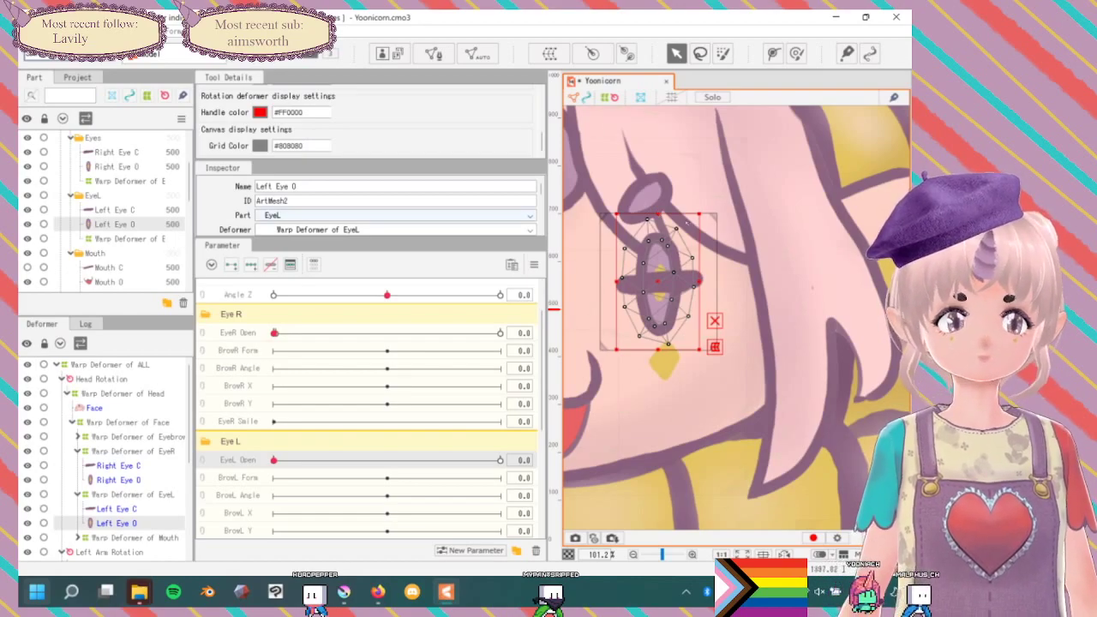
{"action": "left_click_drag", "start_coordinate": [658, 214], "coordinate": [658, 257]}
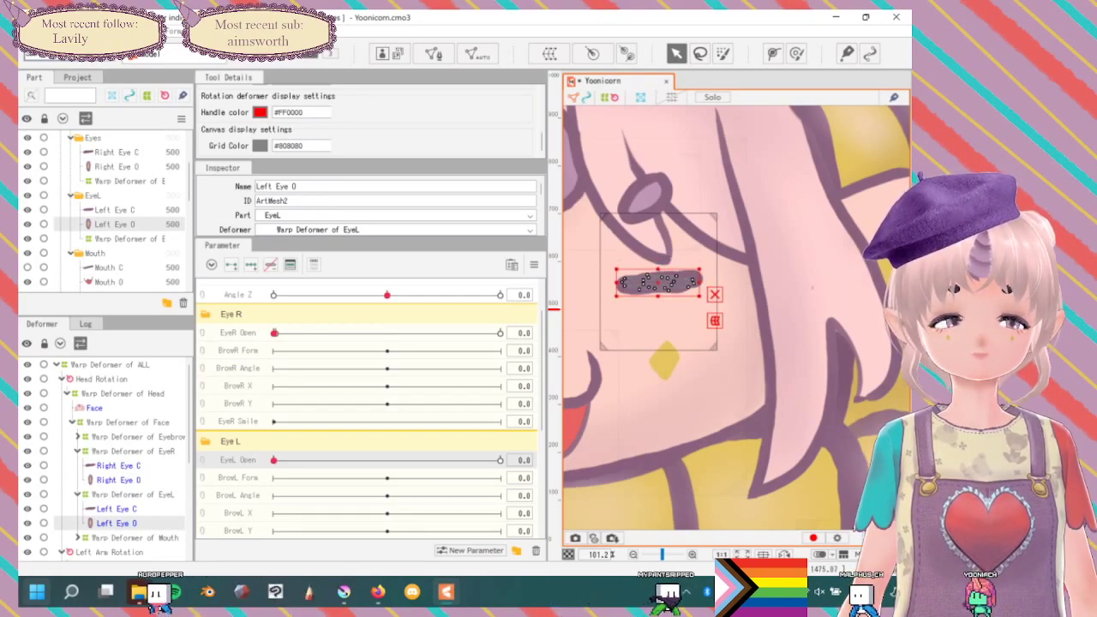
{"action": "left_click_drag", "start_coordinate": [700, 282], "coordinate": [736, 280]}
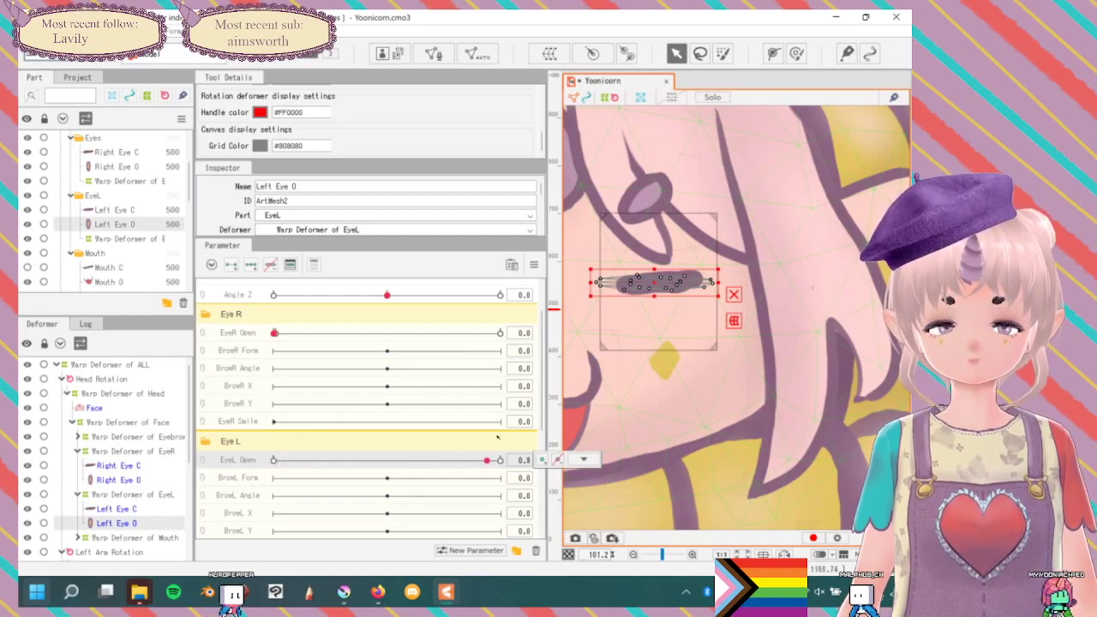
Copy Right Eye C, Right Eye O and the EyeR warp deformer and paste the copies into the EyeL part.
{"action": "left_click", "coordinate": [114, 181]}
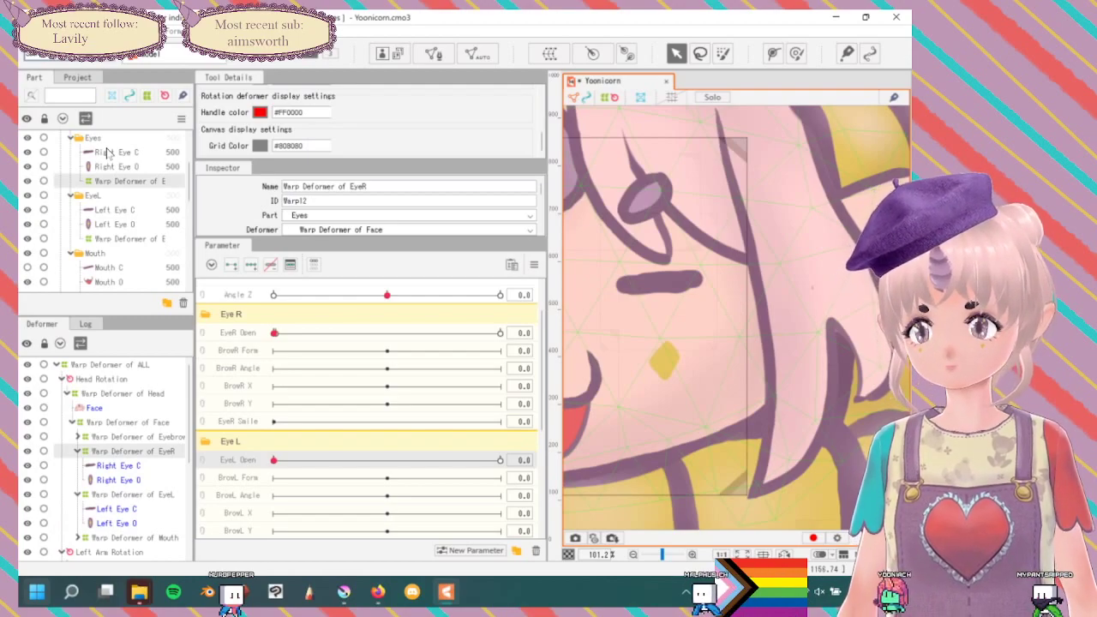
{"action": "left_click", "coordinate": [107, 152], "text": "shift"}
{"action": "right_click", "coordinate": [109, 157]}
{"action": "left_click", "coordinate": [137, 290]}
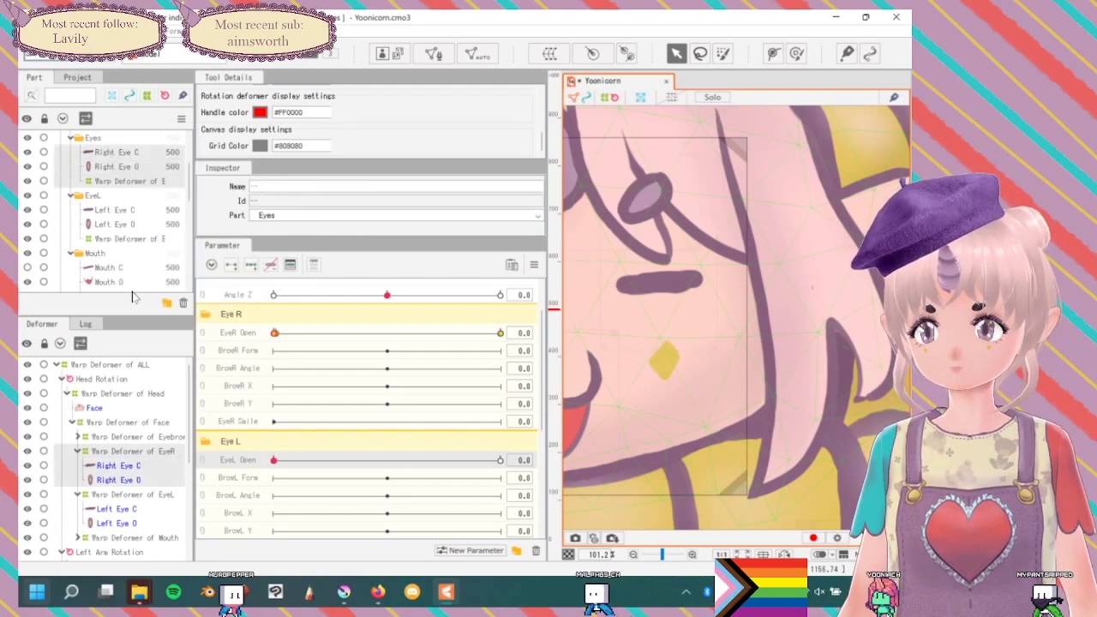
{"action": "left_click", "coordinate": [113, 210]}
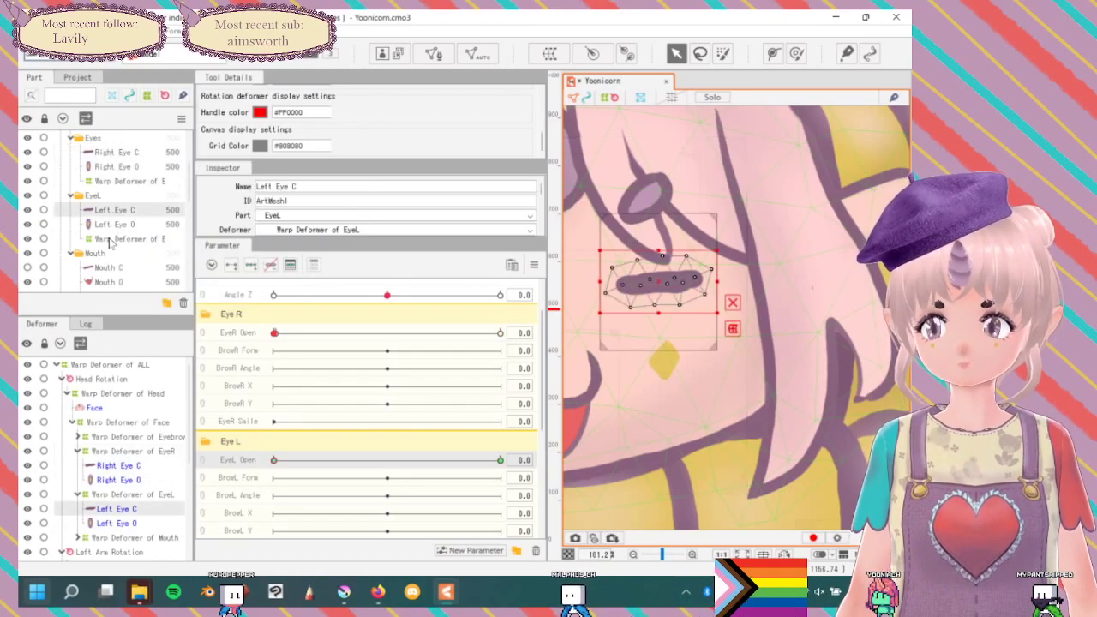
{"action": "left_click", "coordinate": [115, 240], "text": "shift"}
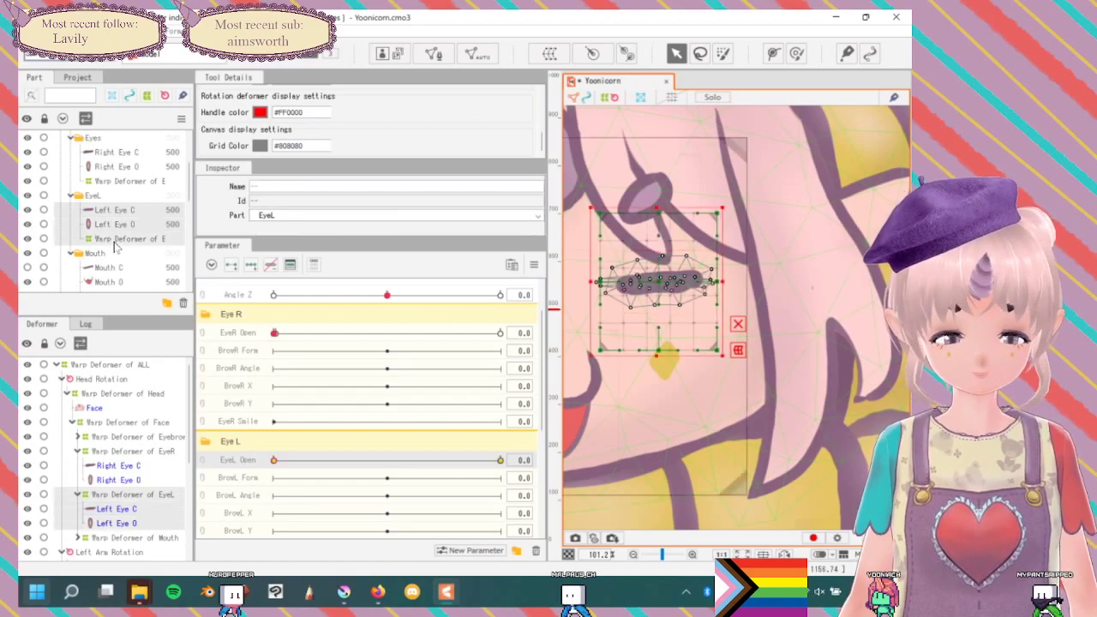
{"action": "left_click", "coordinate": [110, 211]}
{"action": "right_click", "coordinate": [110, 209]}
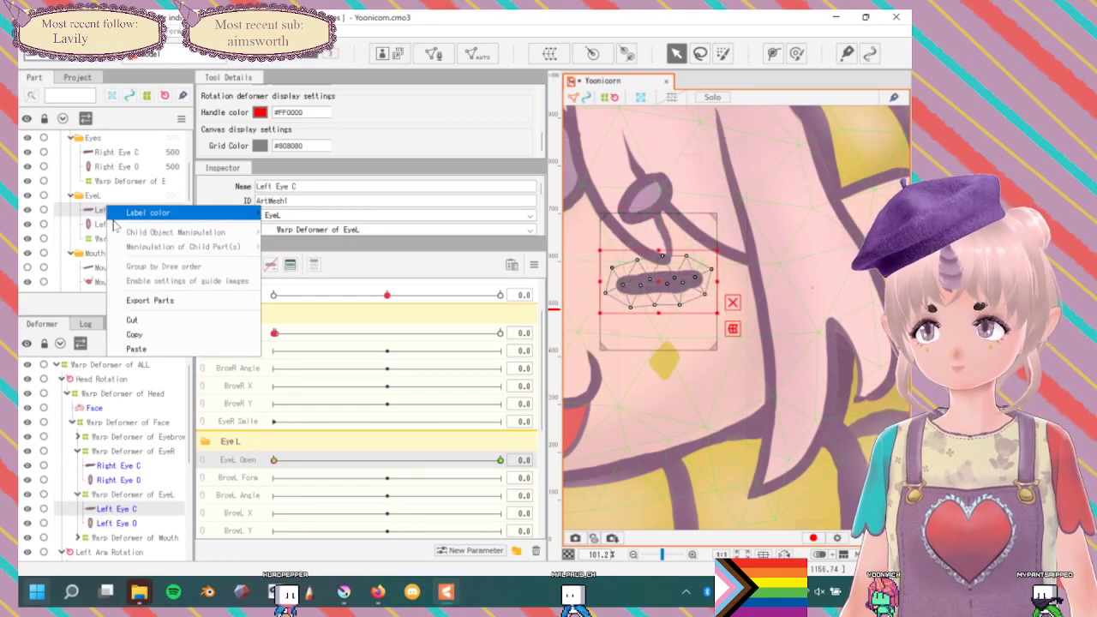
{"action": "left_click", "coordinate": [136, 349]}
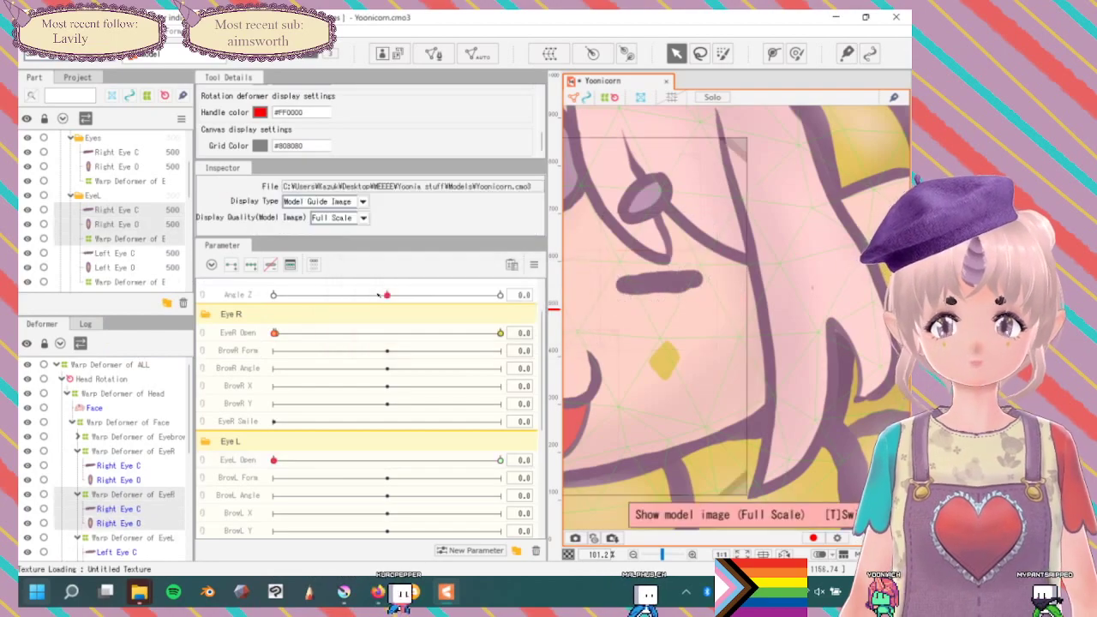
Delete the original Left Eye C, Left Eye O and EyeL warp deformer from the EyeL part.
{"action": "left_click", "coordinate": [111, 252]}
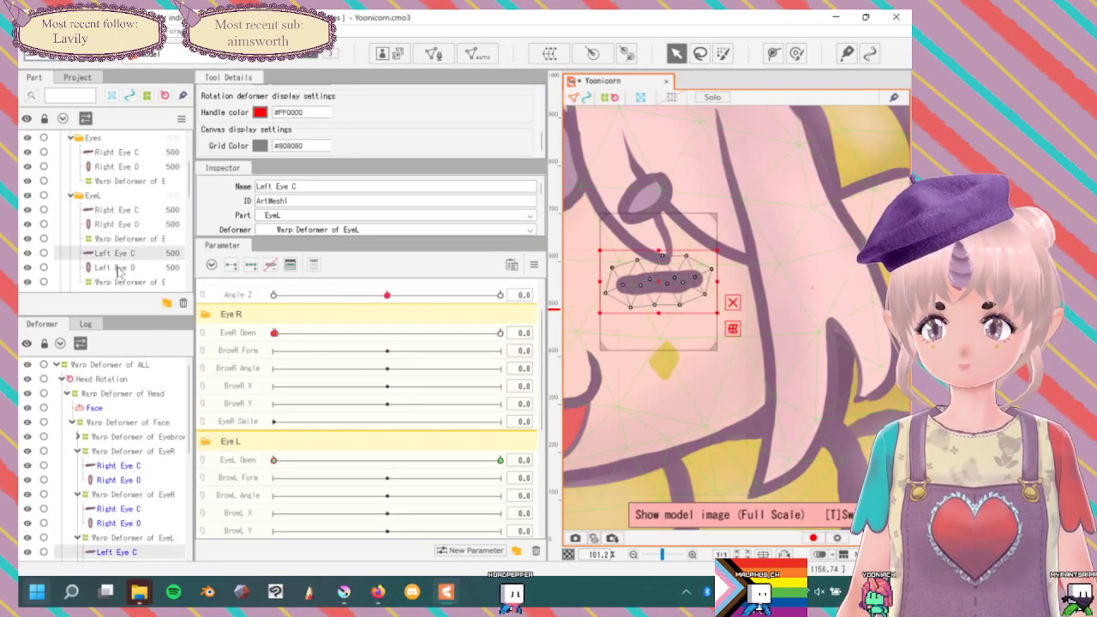
{"action": "left_click", "coordinate": [114, 283], "text": "shift"}
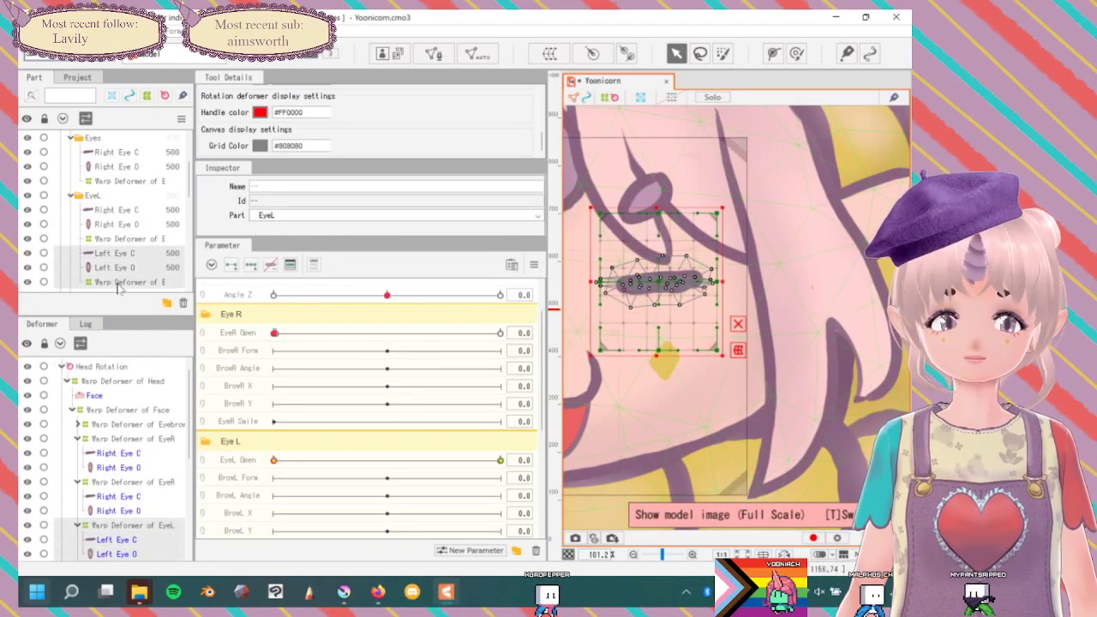
{"action": "key", "text": "Delete"}
Move the copied Right Eye C, Right Eye O and warp deformer in the EyeL part across to the left eye's place on the face.
{"action": "left_click", "coordinate": [109, 210]}
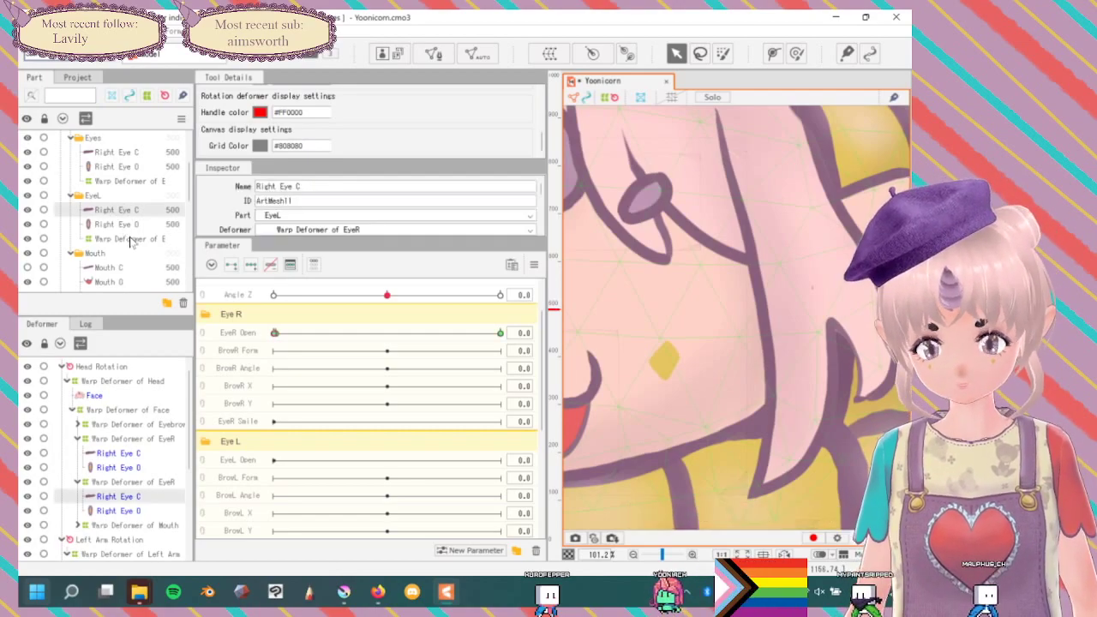
{"action": "left_click", "coordinate": [129, 239], "text": "shift"}
{"action": "scroll", "coordinate": [662, 289], "scroll_direction": "down", "scroll_amount": 5}
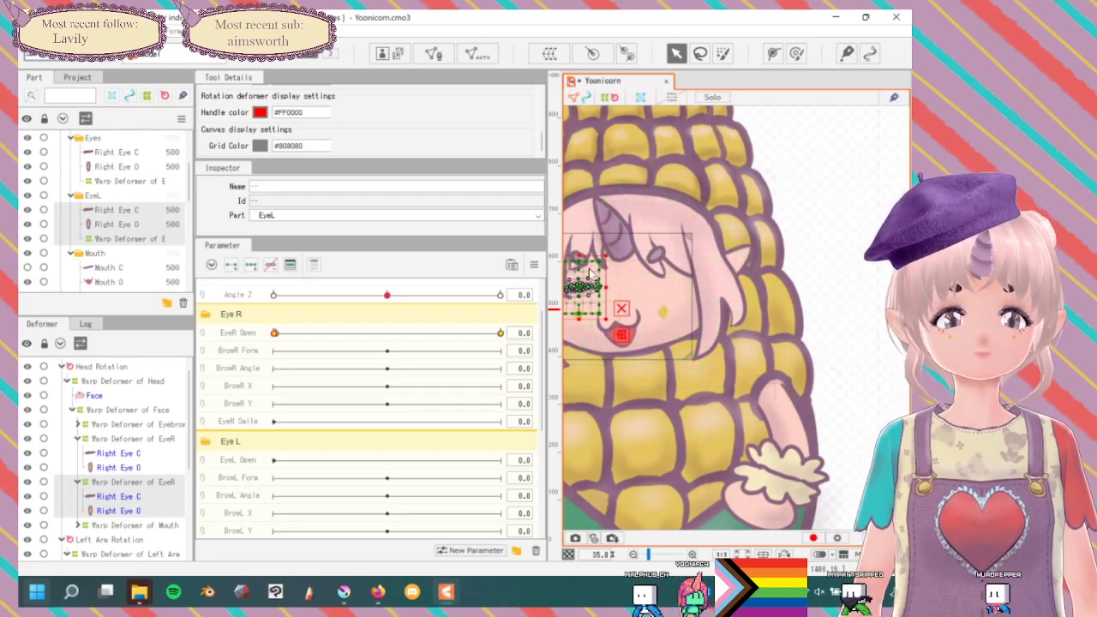
{"action": "right_click", "coordinate": [694, 266]}
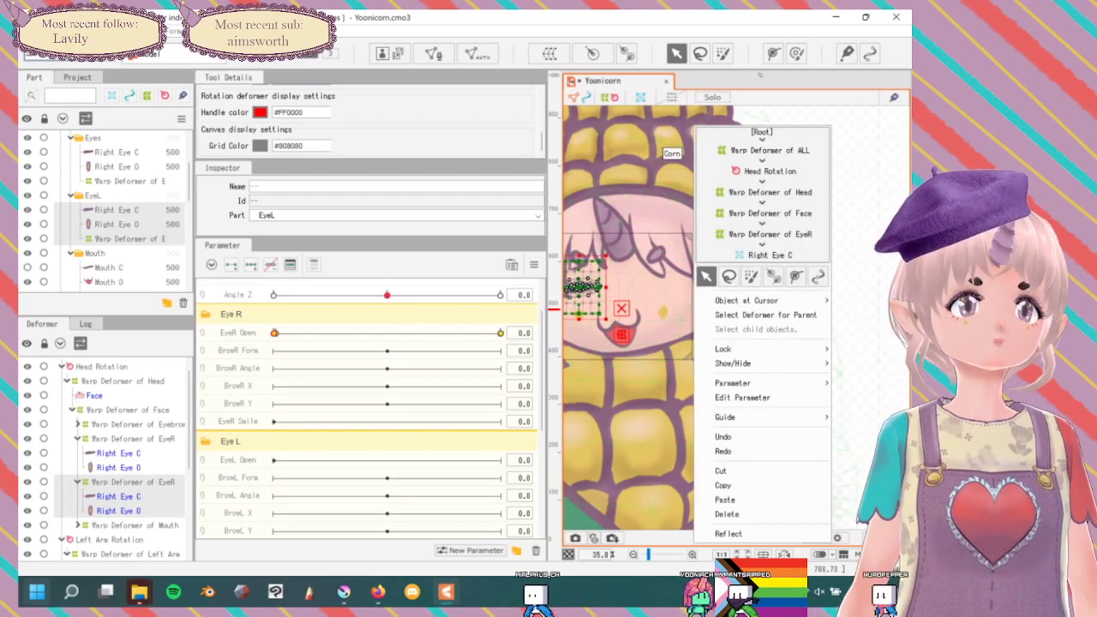
{"action": "left_click", "coordinate": [653, 24]}
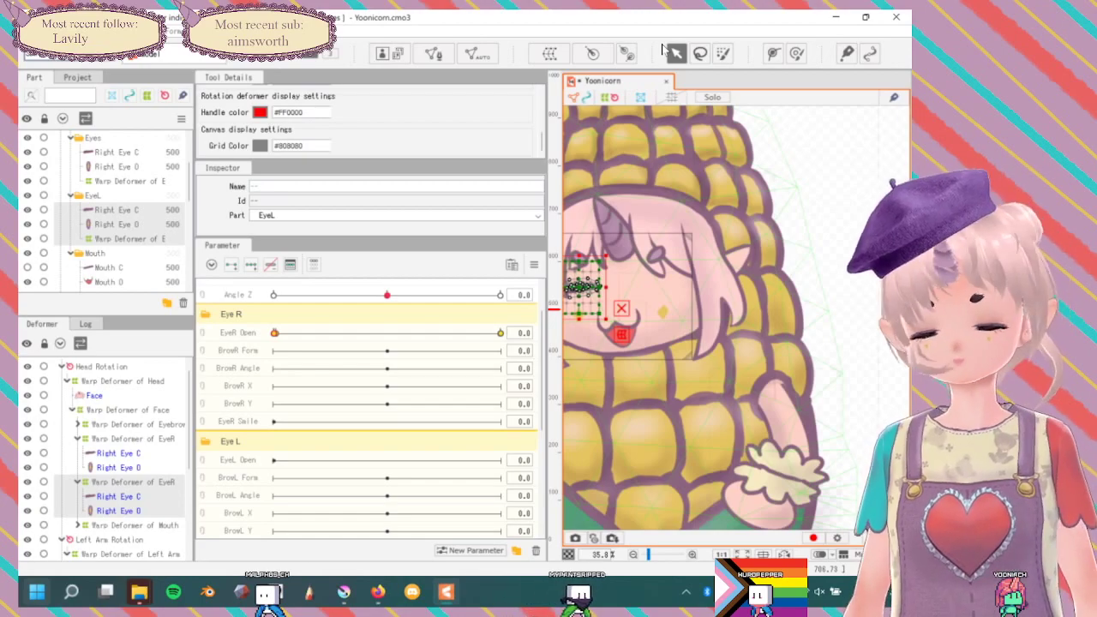
{"action": "scroll", "coordinate": [594, 295], "scroll_direction": "up", "scroll_amount": 4}
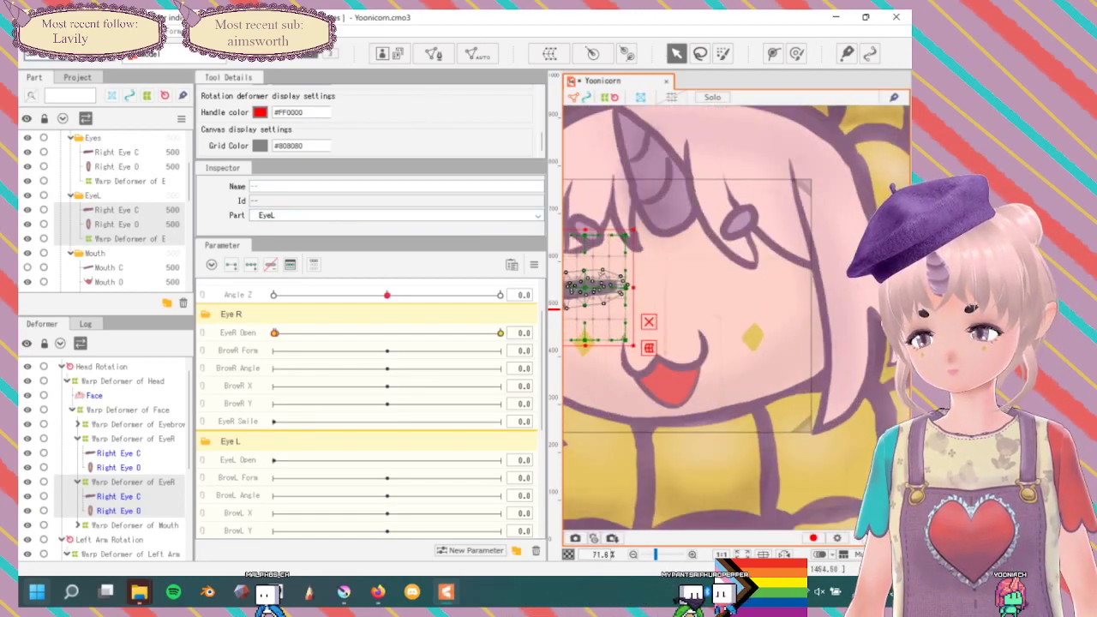
{"action": "left_click_drag", "start_coordinate": [596, 287], "coordinate": [744, 283]}
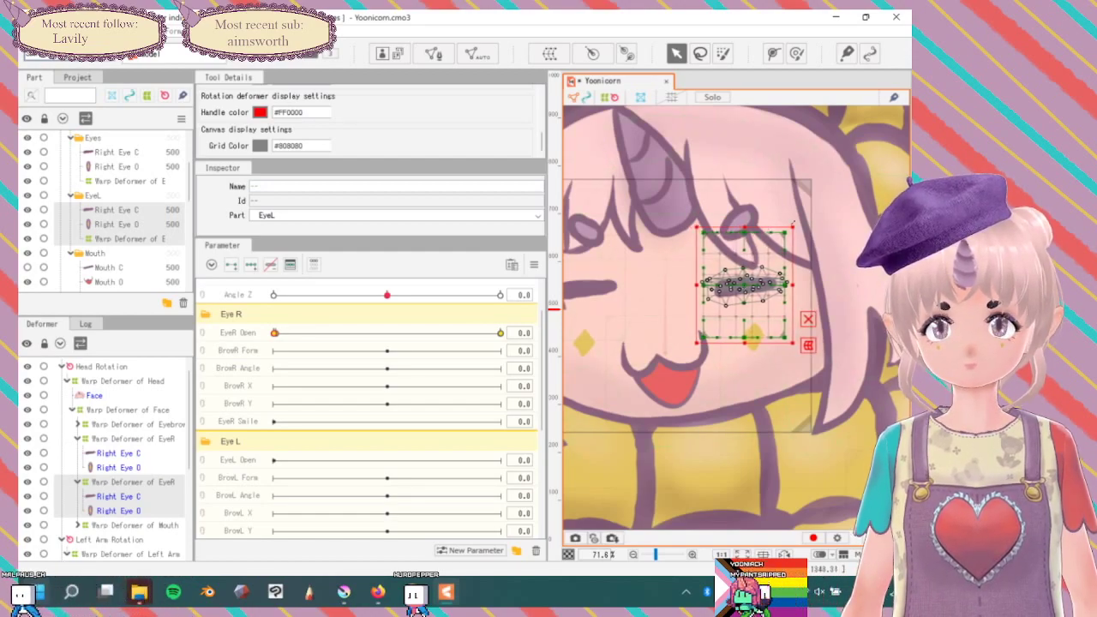
{"action": "left_click_drag", "start_coordinate": [796, 222], "coordinate": [793, 224]}
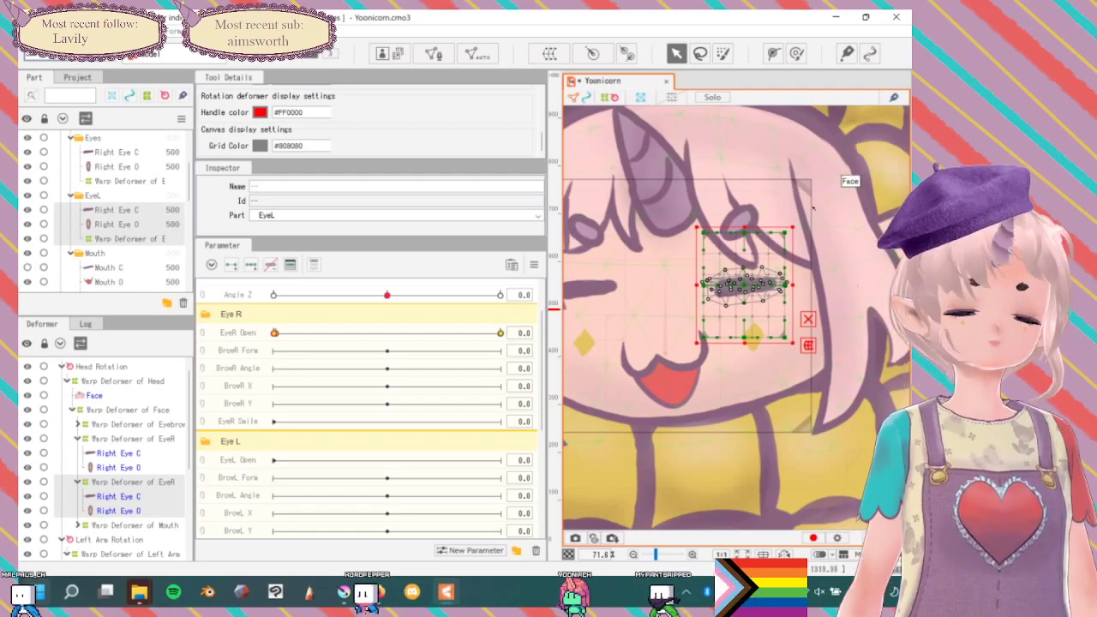
Set EyeR Open to 1.0 and reflect the selected eye copy horizontally, without reflecting the EyeR Open parameter.
{"action": "left_click", "coordinate": [229, 338]}
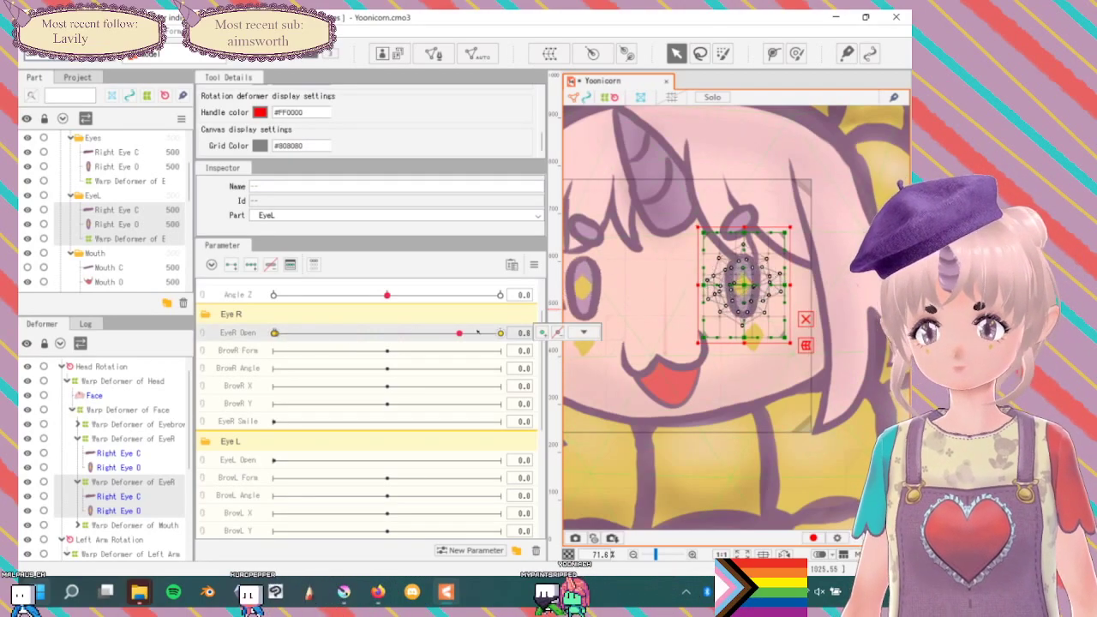
{"action": "left_click_drag", "start_coordinate": [226, 342], "coordinate": [619, 318]}
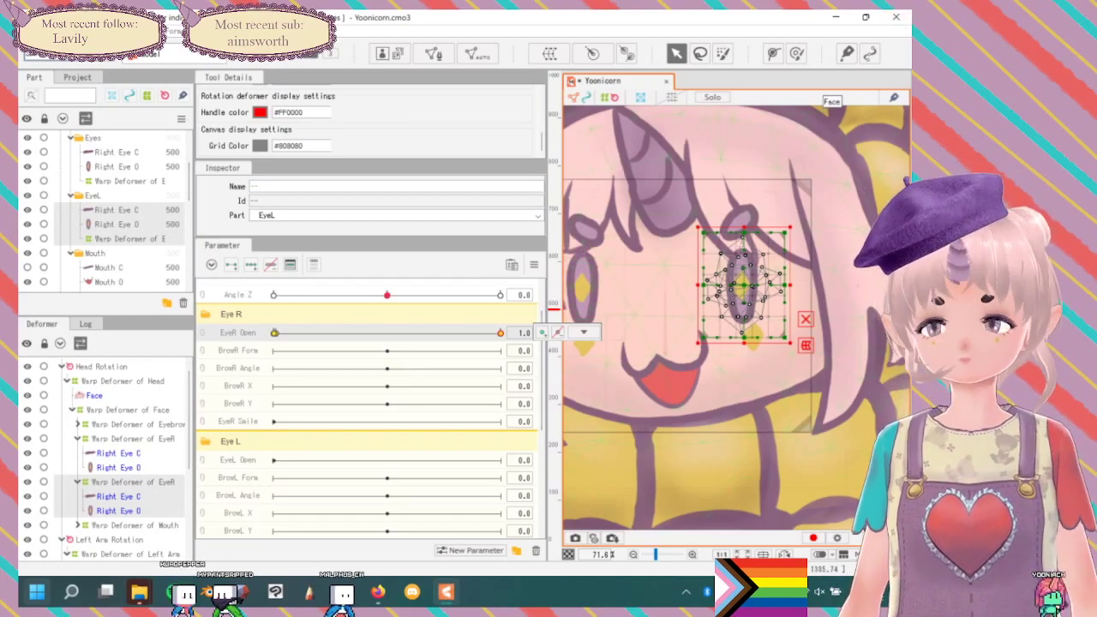
{"action": "right_click", "coordinate": [776, 247]}
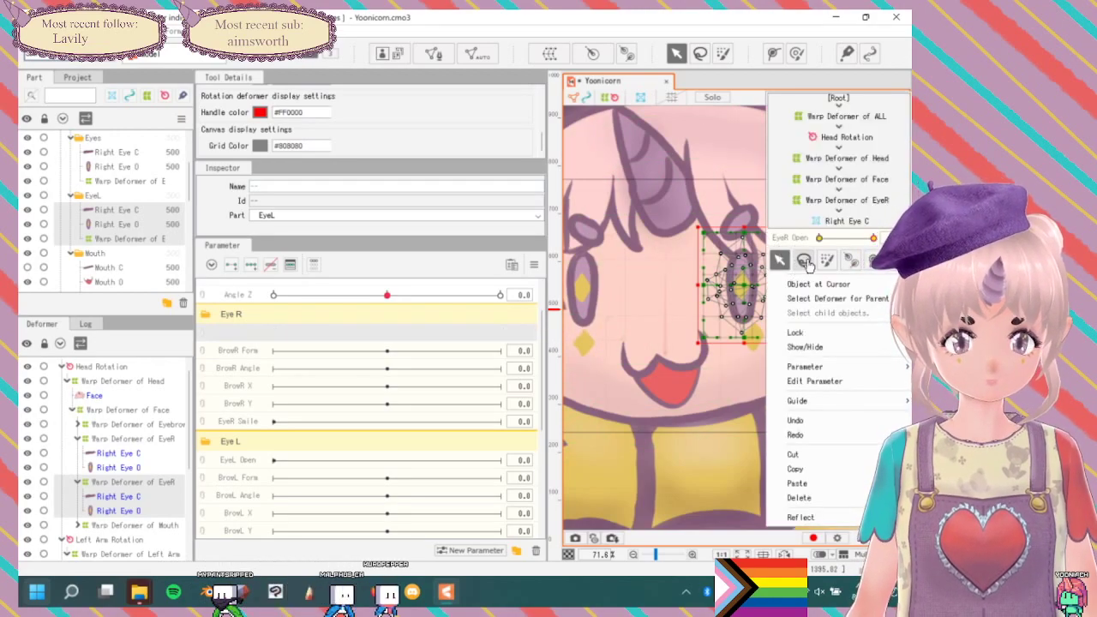
{"action": "mouse_move", "coordinate": [860, 287]}
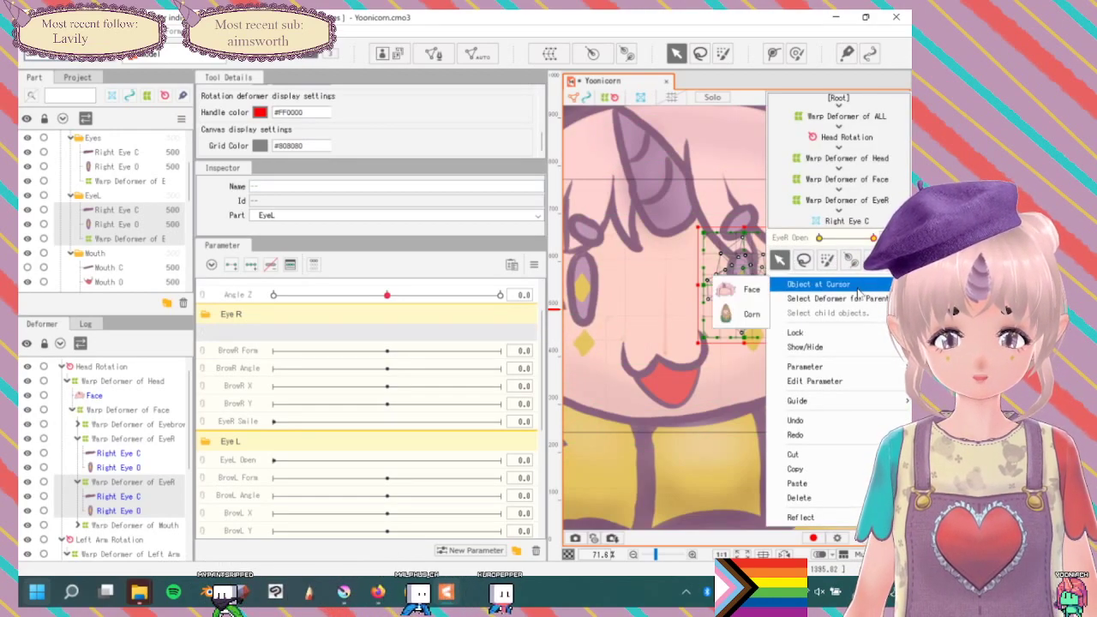
{"action": "mouse_move", "coordinate": [820, 348]}
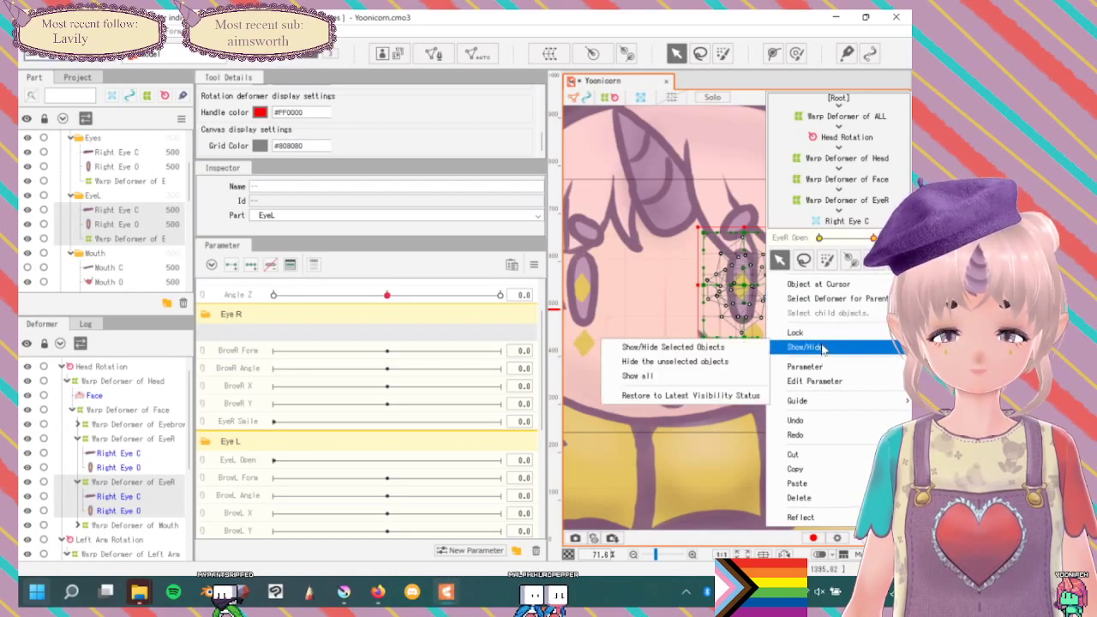
{"action": "mouse_move", "coordinate": [817, 370]}
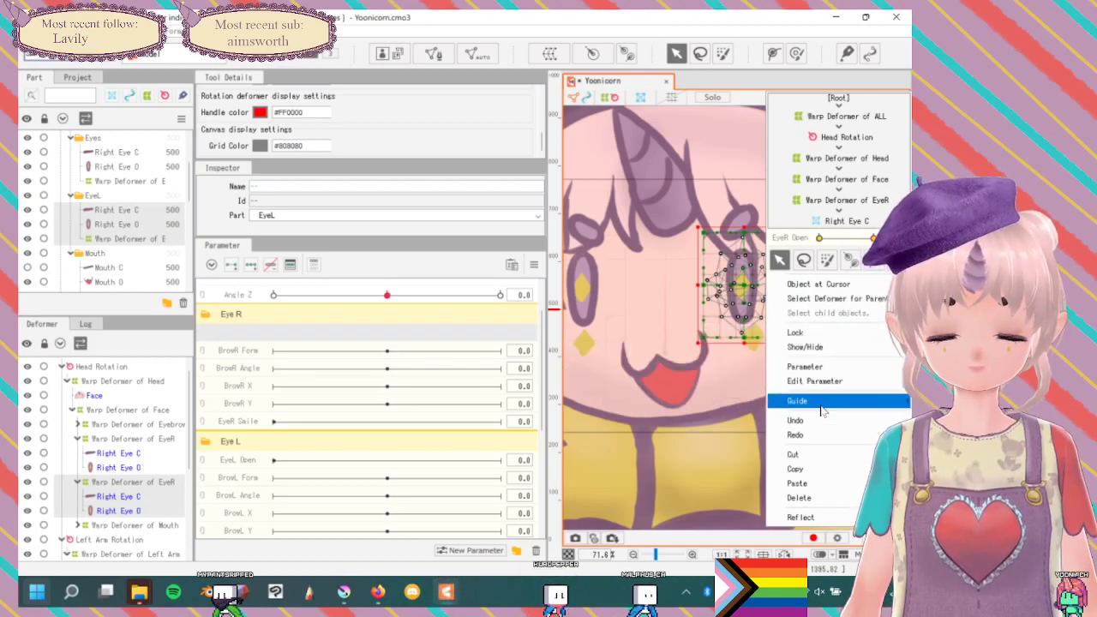
{"action": "left_click", "coordinate": [799, 518]}
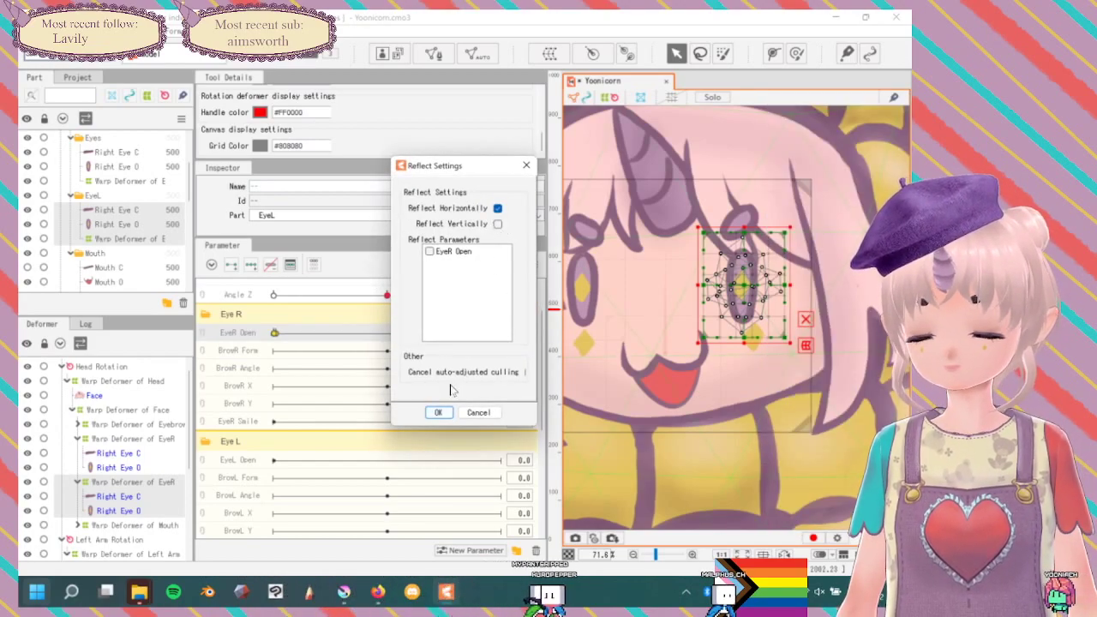
{"action": "left_click", "coordinate": [437, 412]}
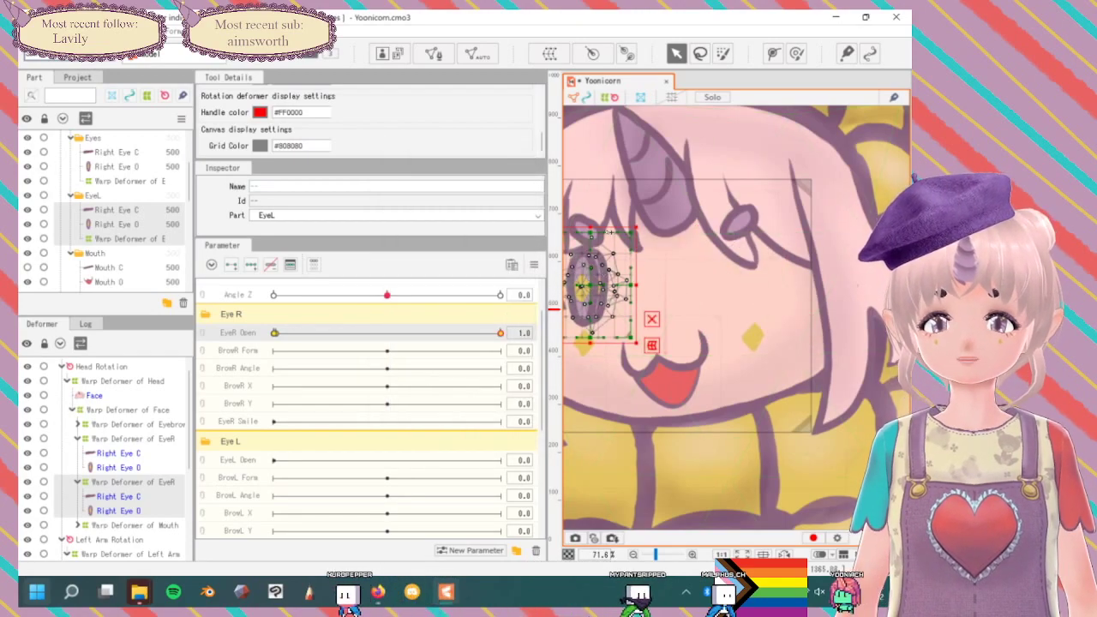
Move the reflected eye copy back to the left eye's place and fine-tune its position with EyeR Open at 0.0.
{"action": "left_click_drag", "start_coordinate": [590, 285], "coordinate": [743, 282]}
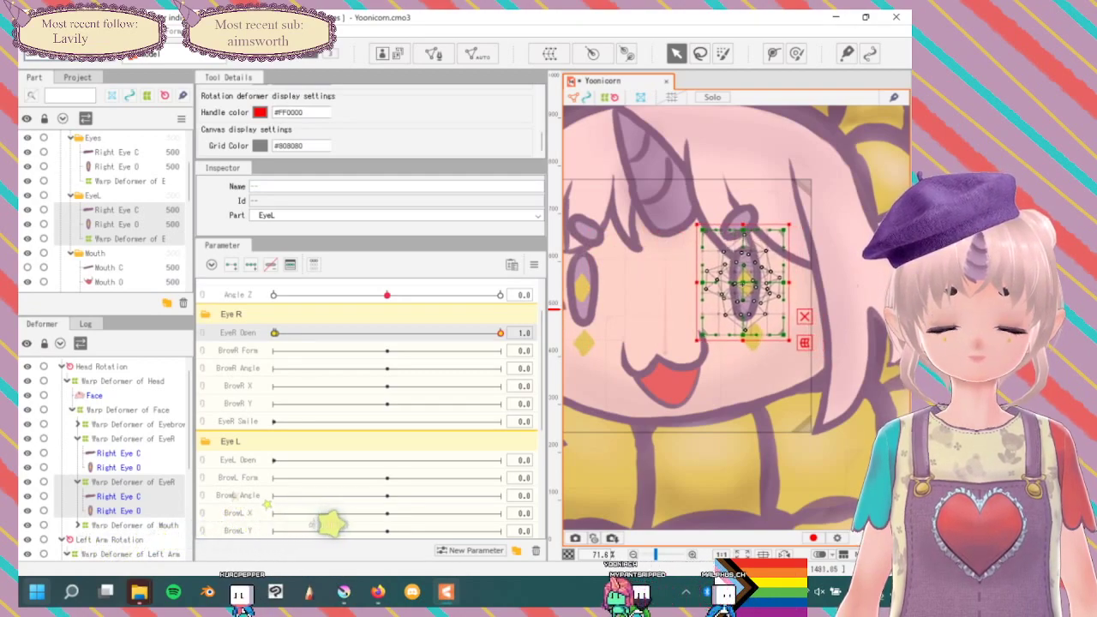
{"action": "key", "text": "shift+Right"}
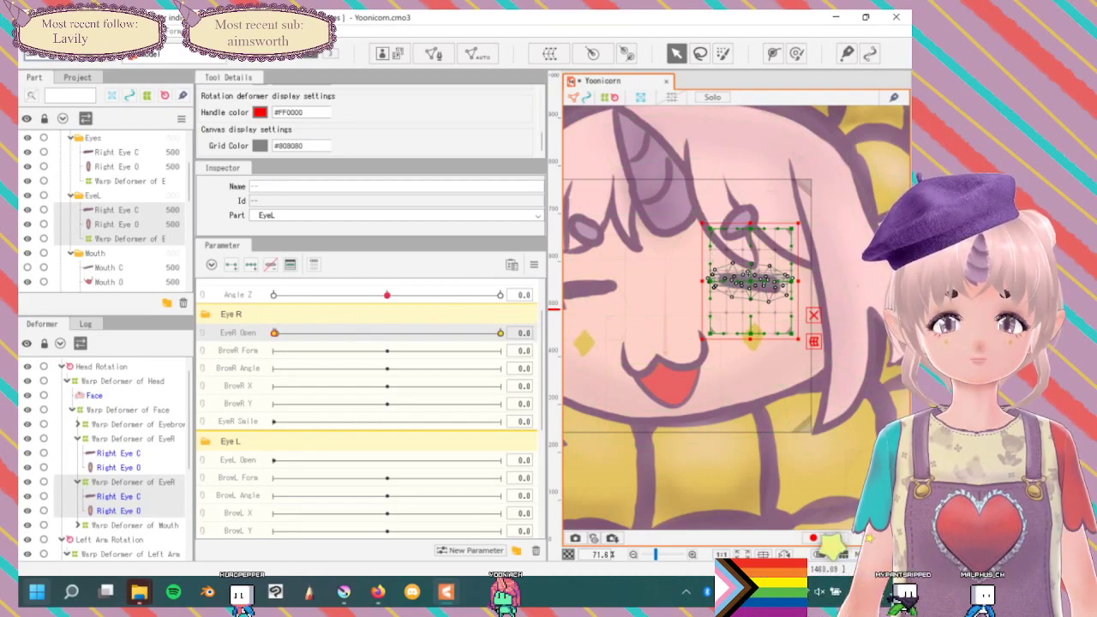
{"action": "left_click_drag", "start_coordinate": [750, 281], "coordinate": [743, 286]}
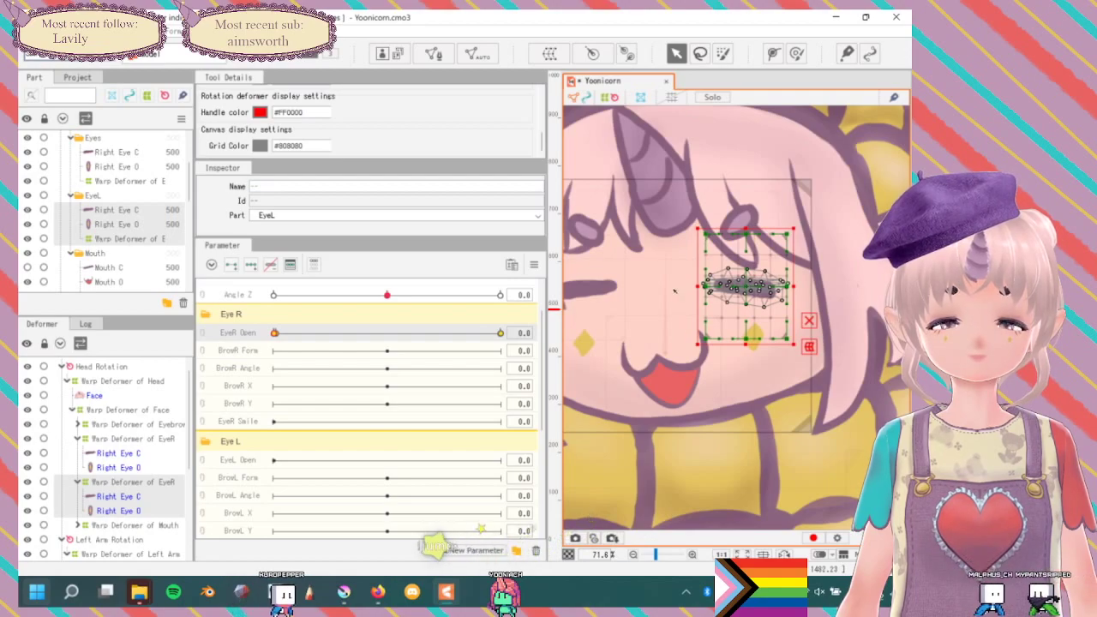
Test EyeR Open between 0.0 and 1.0 and compare both eyes with nothing selected on the whole face.
{"action": "scroll", "coordinate": [673, 290], "scroll_direction": "down", "scroll_amount": 3}
{"action": "scroll", "coordinate": [674, 290], "scroll_direction": "up", "scroll_amount": 1}
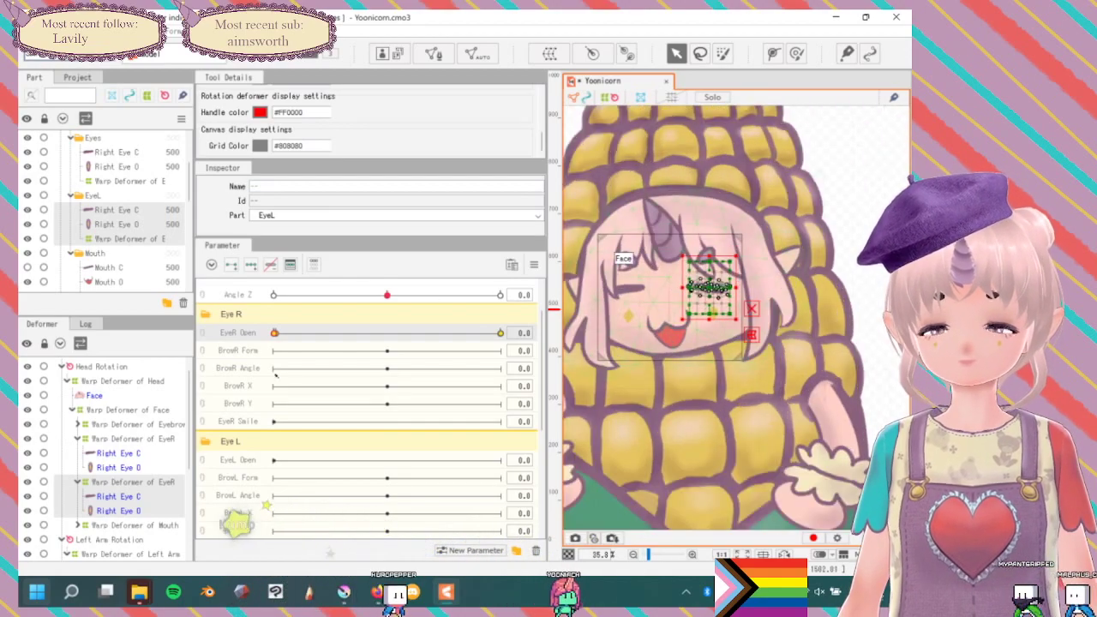
{"action": "left_click", "coordinate": [304, 333]}
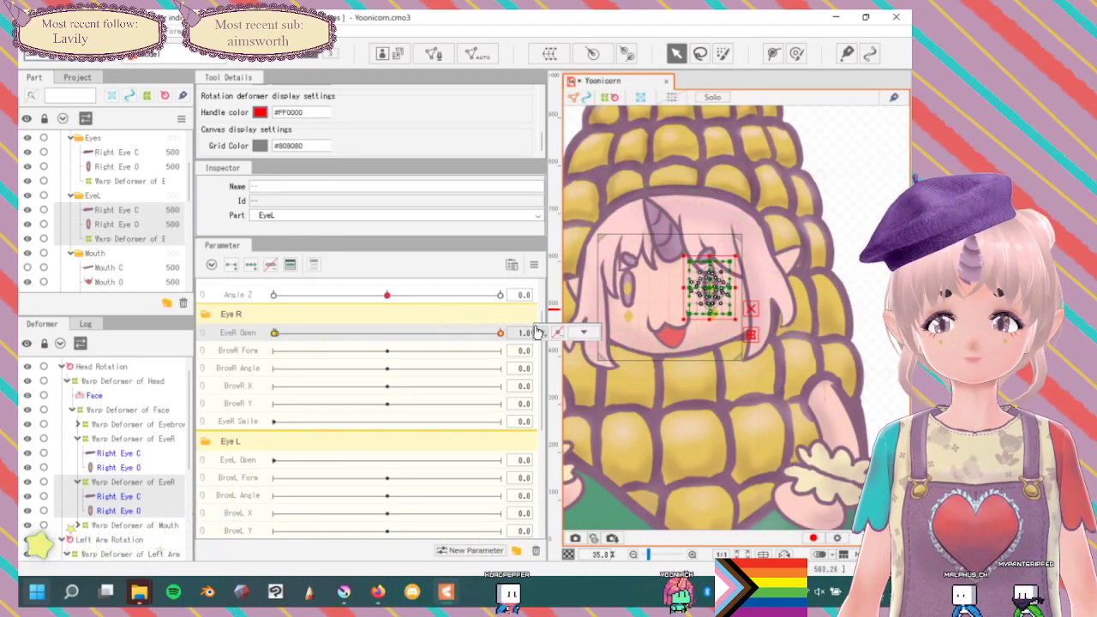
{"action": "left_click_drag", "start_coordinate": [293, 332], "coordinate": [211, 318]}
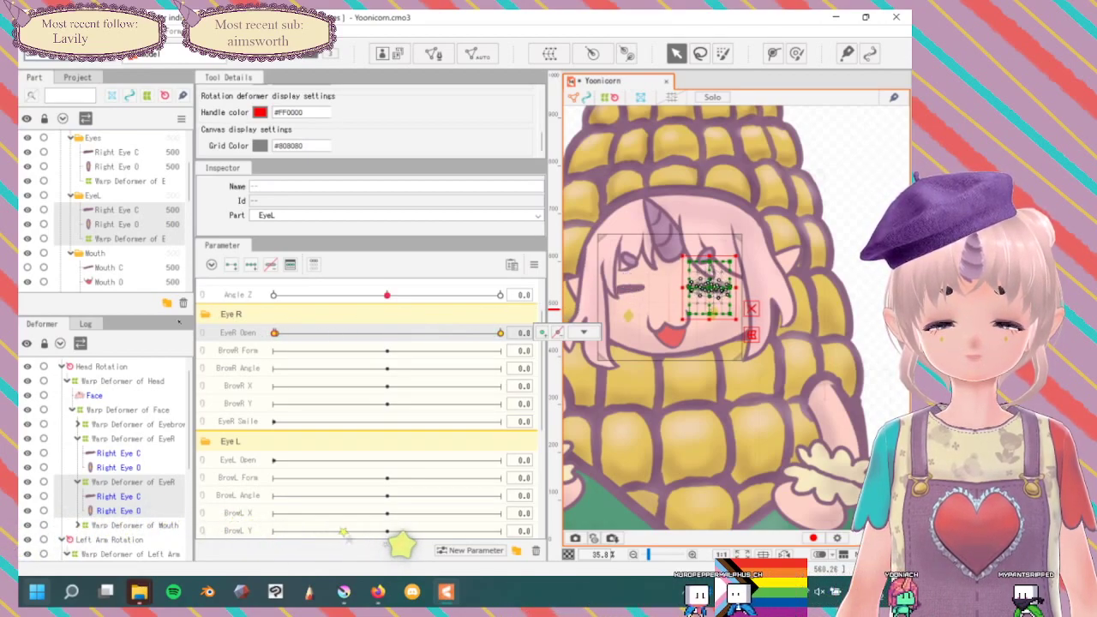
{"action": "left_click", "coordinate": [597, 519]}
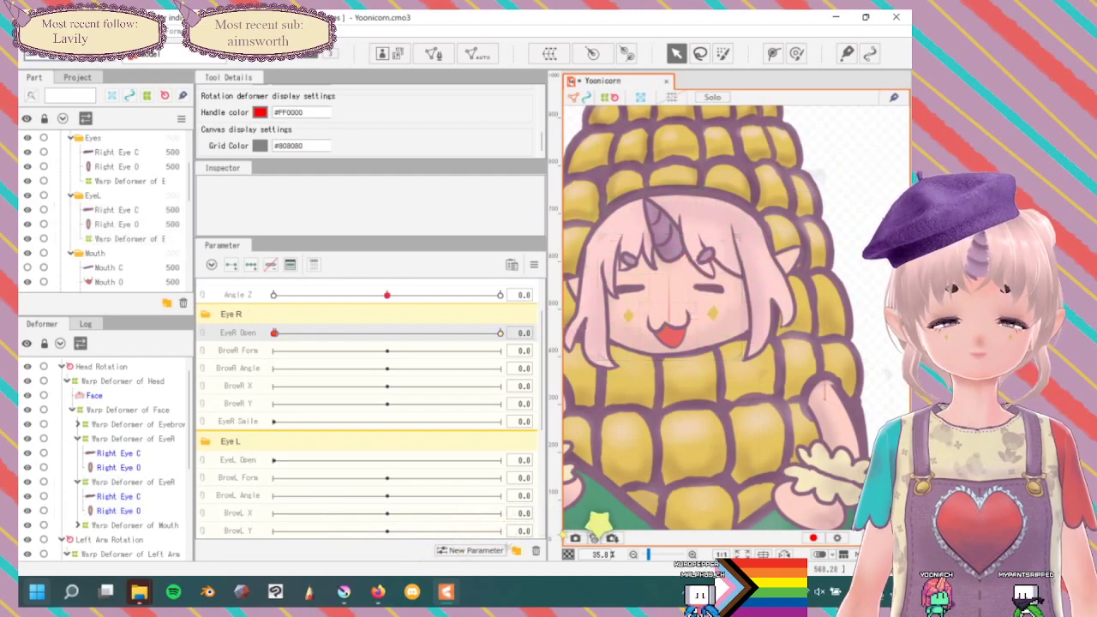
{"action": "left_click_drag", "start_coordinate": [325, 334], "coordinate": [542, 301]}
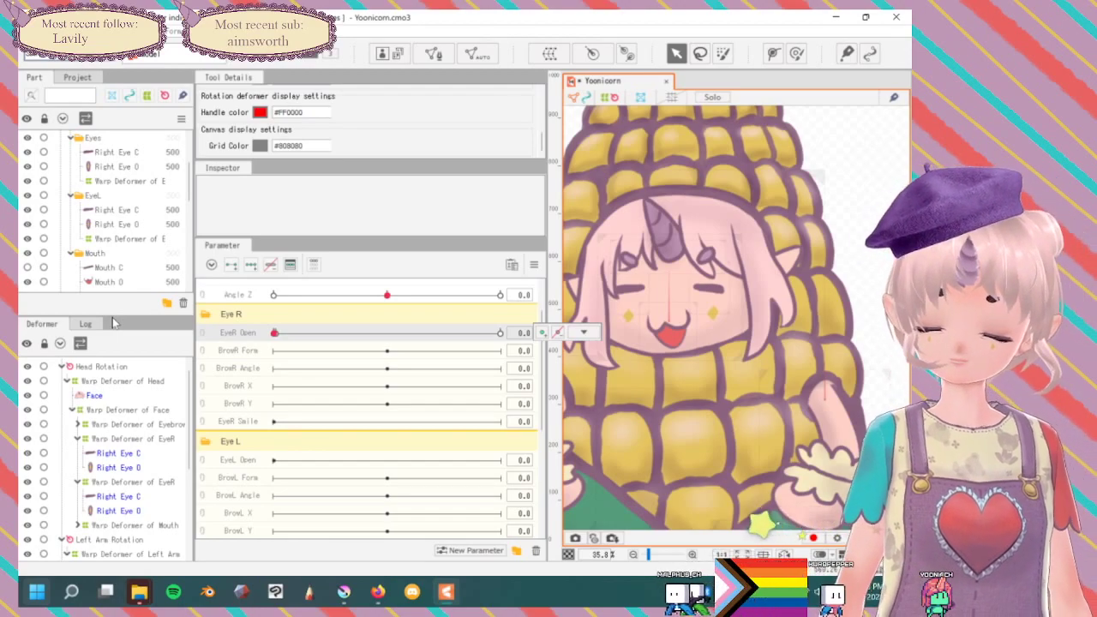
Rename the copied eye warp deformer in the EyeL part to "Warp Deformer of EyeL".
{"action": "left_click", "coordinate": [129, 481]}
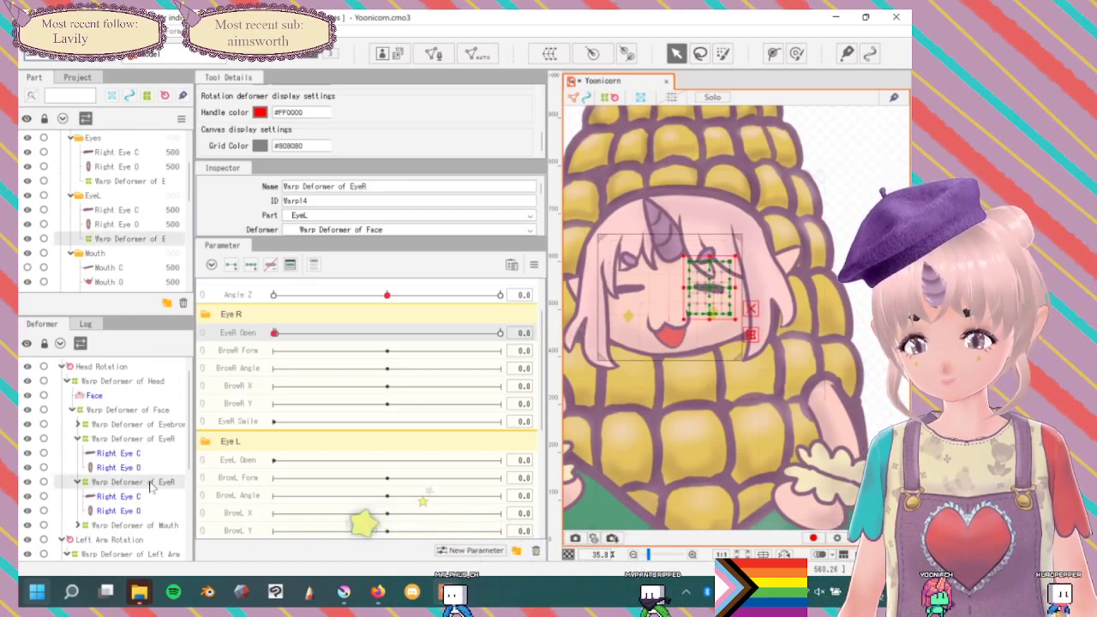
{"action": "left_click", "coordinate": [417, 186]}
{"action": "key", "text": "BackSpace"}
{"action": "type", "text": "L"}
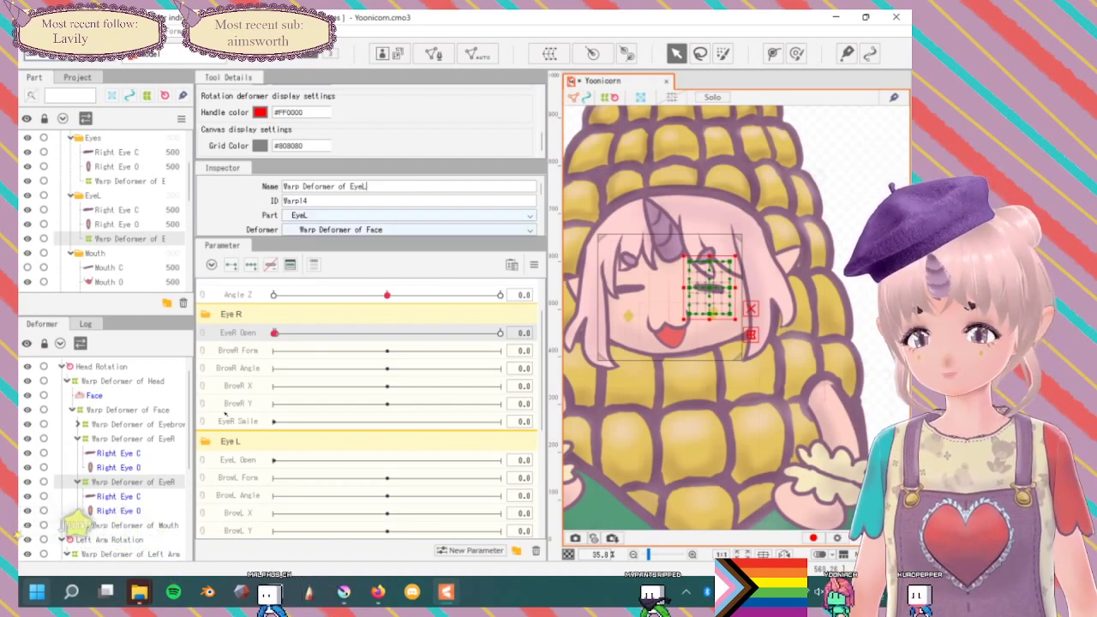
{"action": "left_click", "coordinate": [137, 481]}
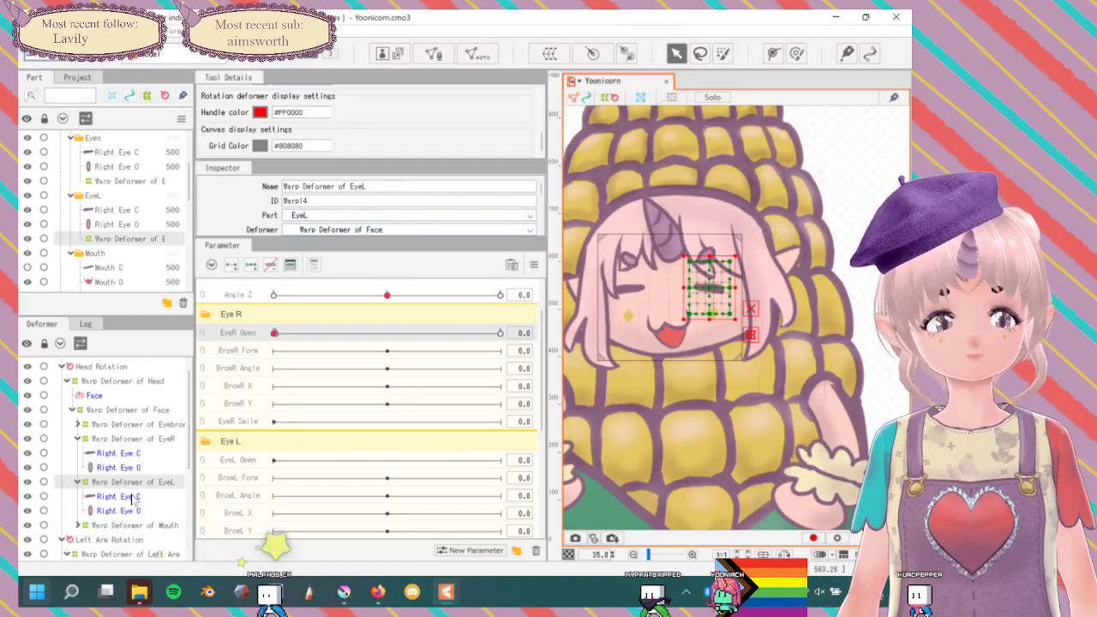
Rename the two copied meshes under the EyeL warp deformer to "Left Eye C" and "Left Eye O".
{"action": "left_click", "coordinate": [133, 497]}
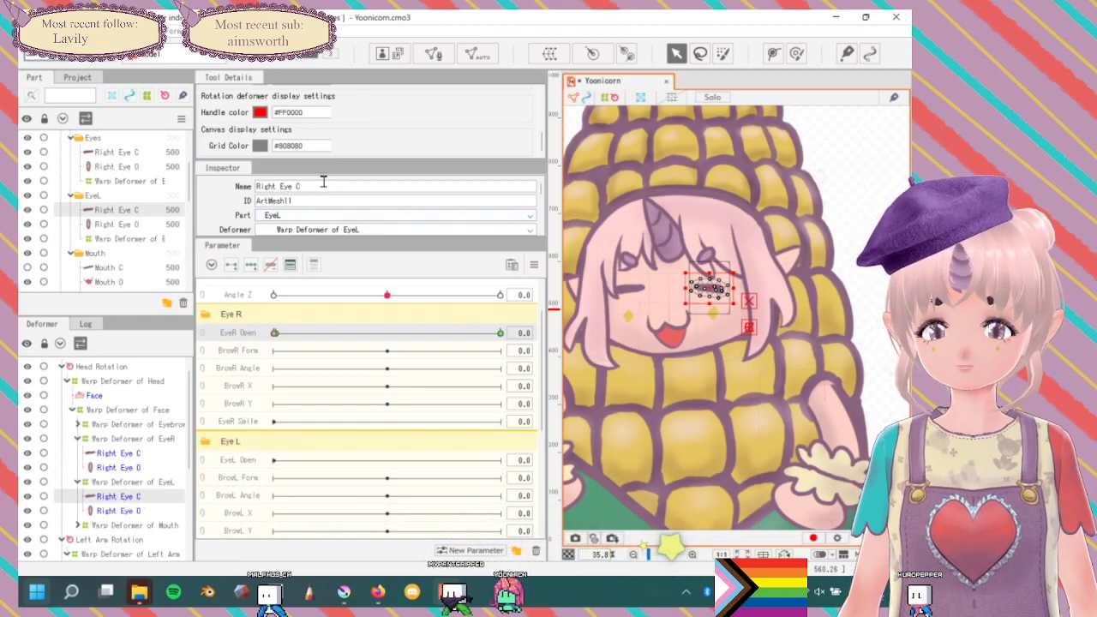
{"action": "double_click", "coordinate": [263, 187]}
{"action": "type", "text": "Left"}
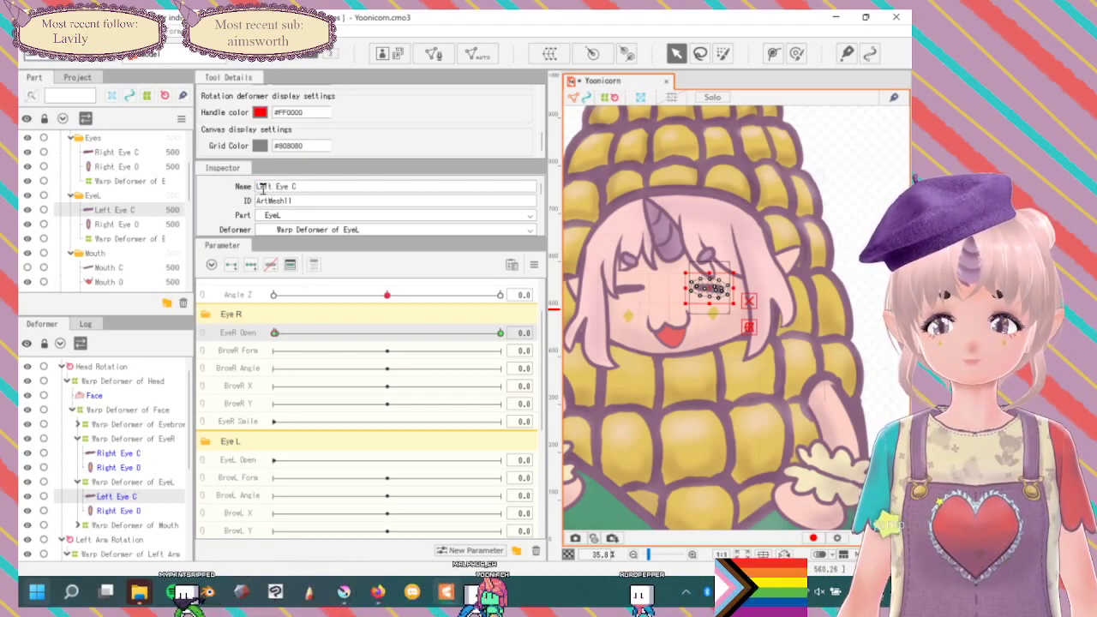
{"action": "left_click", "coordinate": [111, 225]}
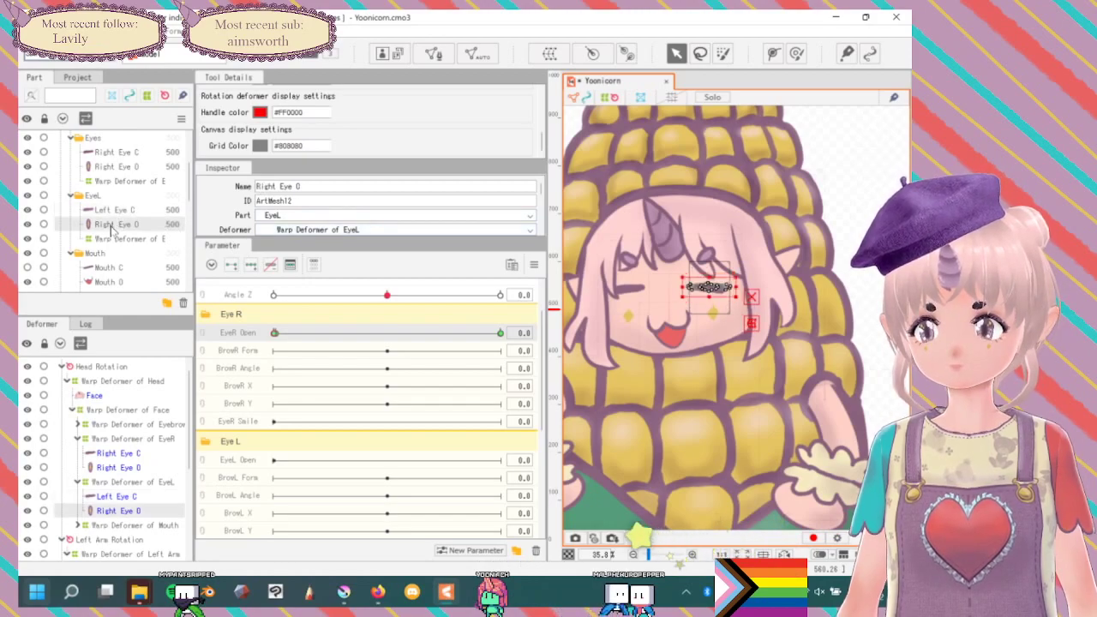
{"action": "double_click", "coordinate": [264, 186]}
{"action": "type", "text": "Left"}
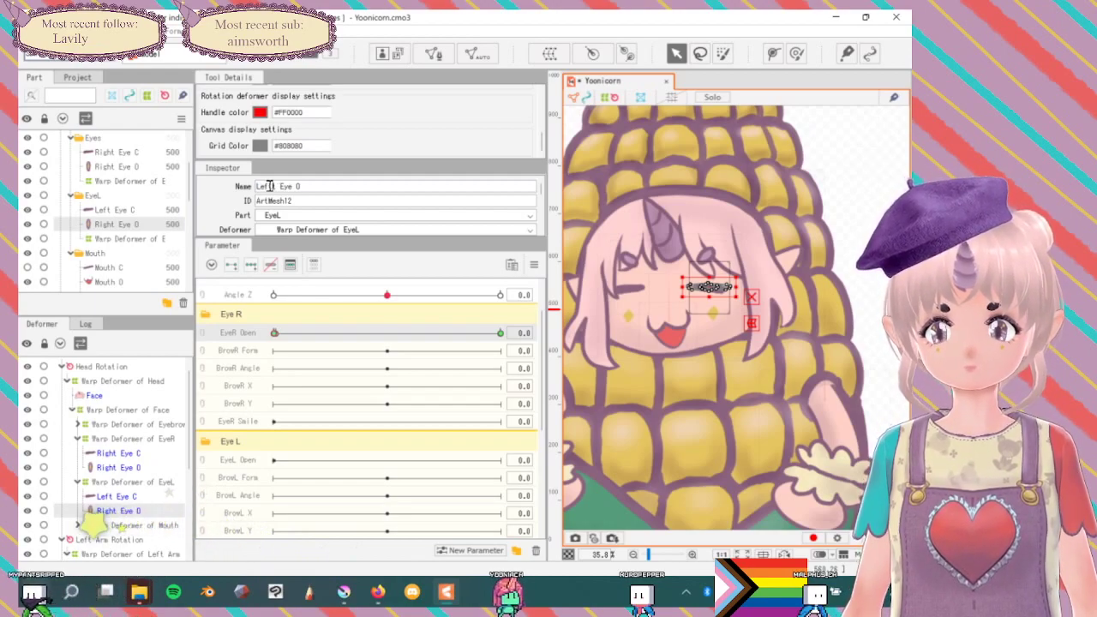
{"action": "key", "text": "Return"}
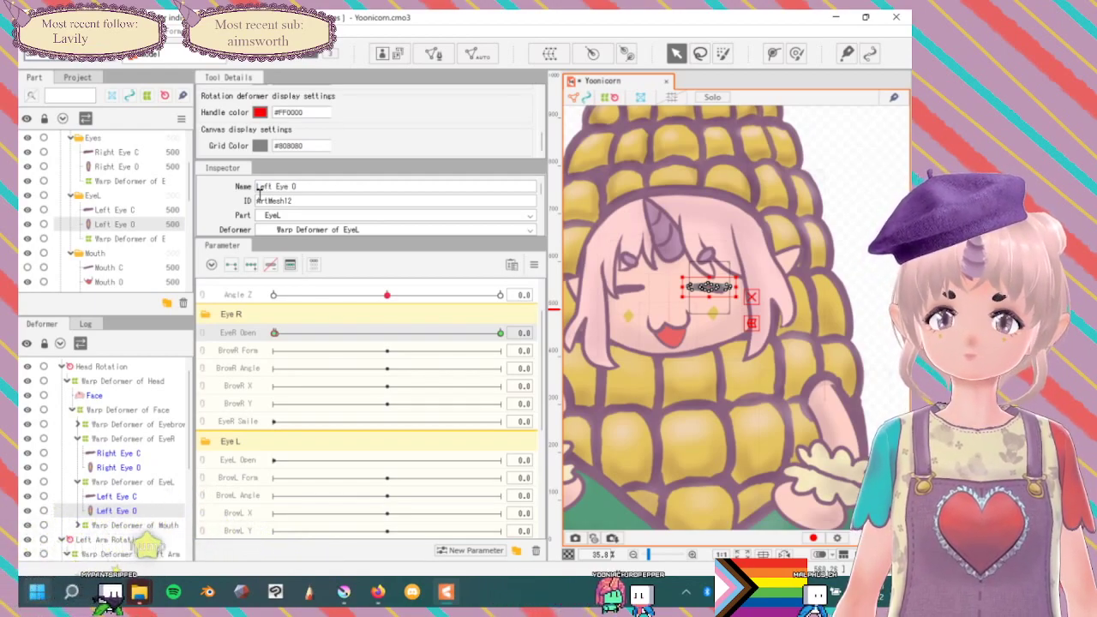
Select the Left Eye O mesh and collapse the Eye L parameter group.
{"action": "left_click", "coordinate": [154, 238]}
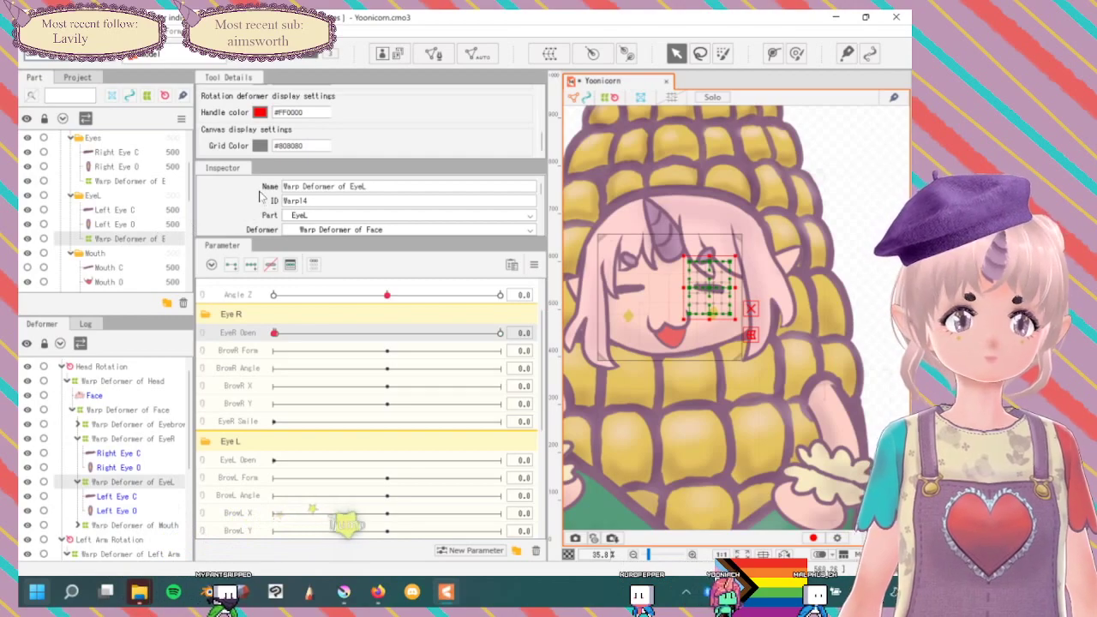
{"action": "left_click", "coordinate": [118, 511]}
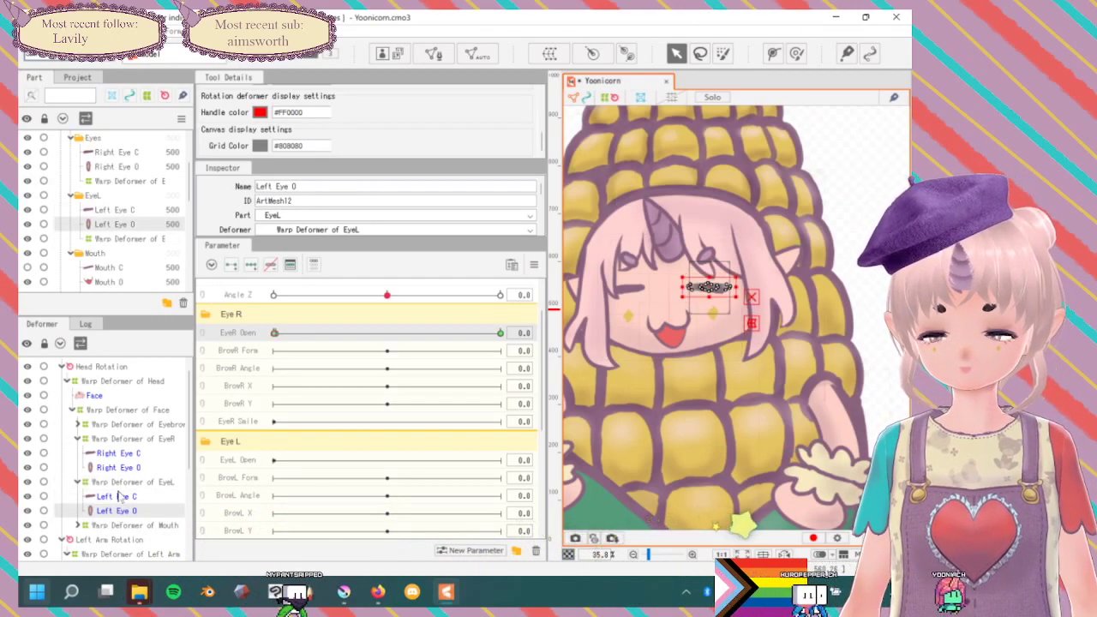
{"action": "left_click", "coordinate": [229, 442]}
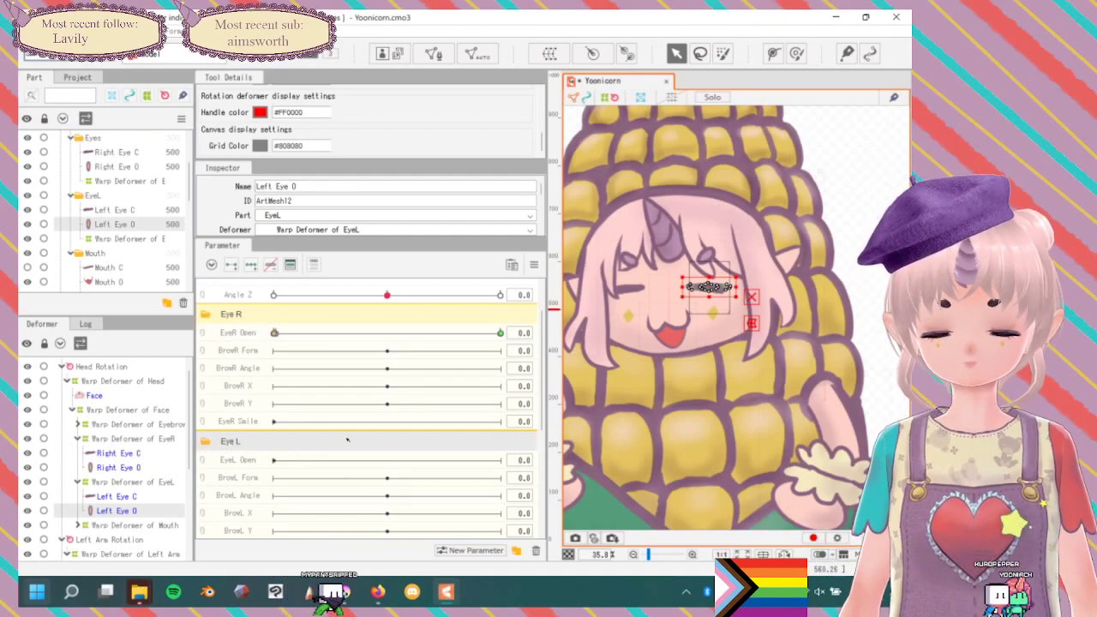
{"action": "scroll", "coordinate": [386, 446], "scroll_direction": "down", "scroll_amount": 3}
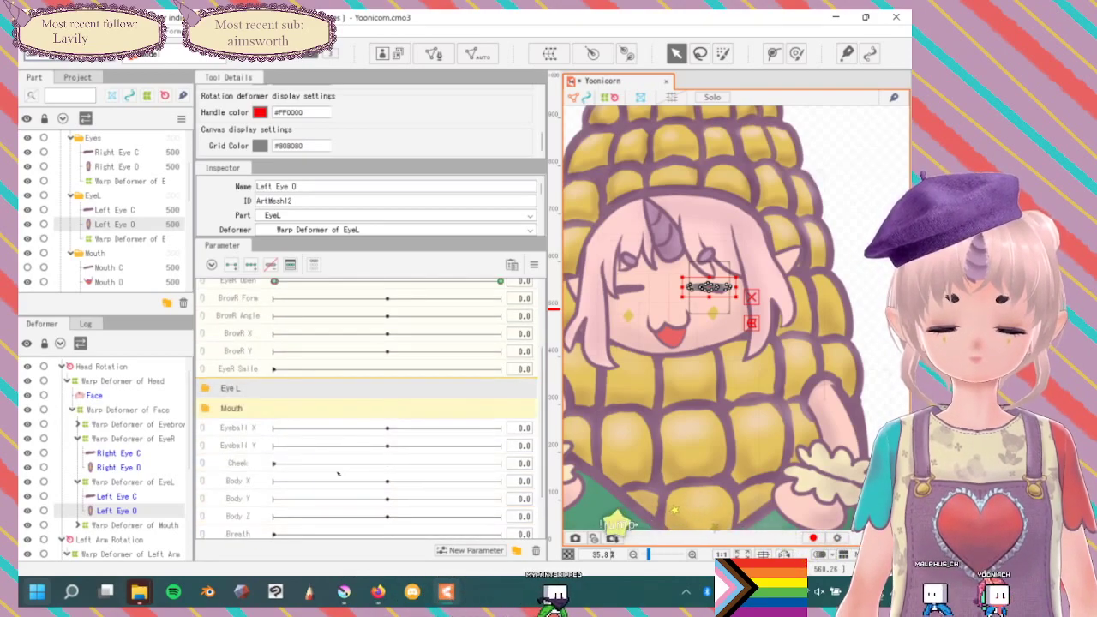
Check how the Left Eye O mesh is keyed on EyeR Open, and clear the selection.
{"action": "scroll", "coordinate": [390, 396], "scroll_direction": "up", "scroll_amount": 3}
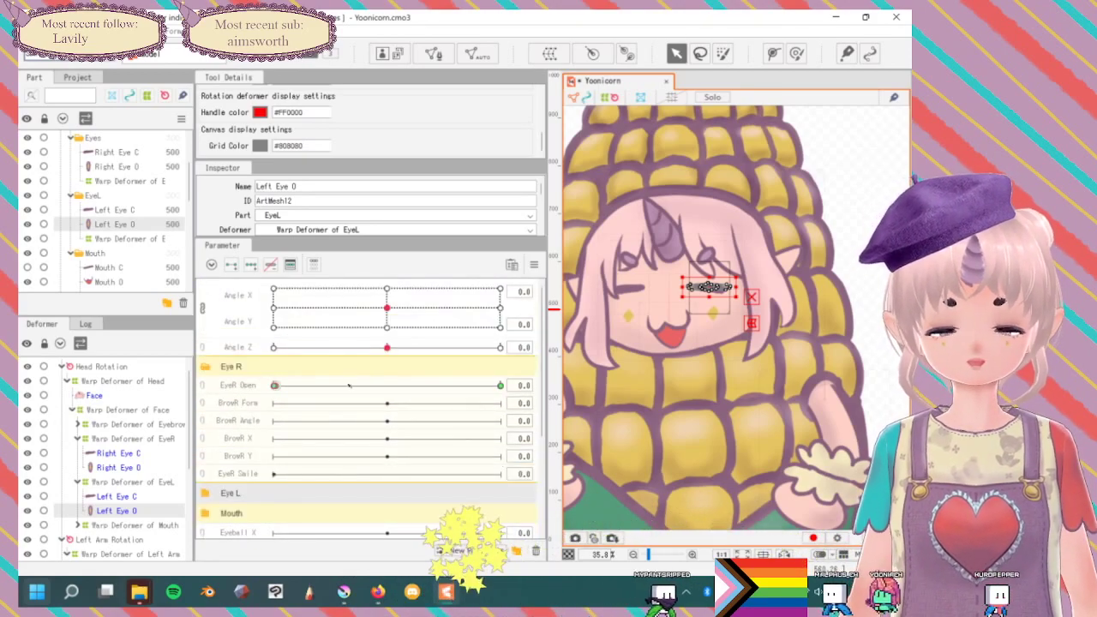
{"action": "left_click_drag", "start_coordinate": [275, 385], "coordinate": [122, 369]}
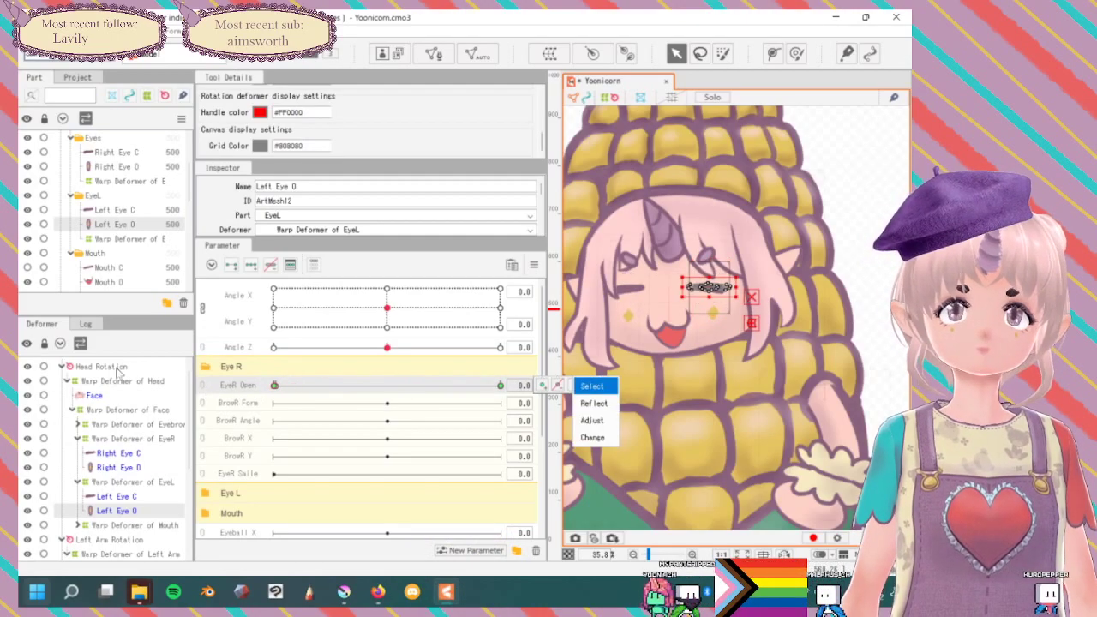
{"action": "left_click_drag", "start_coordinate": [442, 384], "coordinate": [111, 404]}
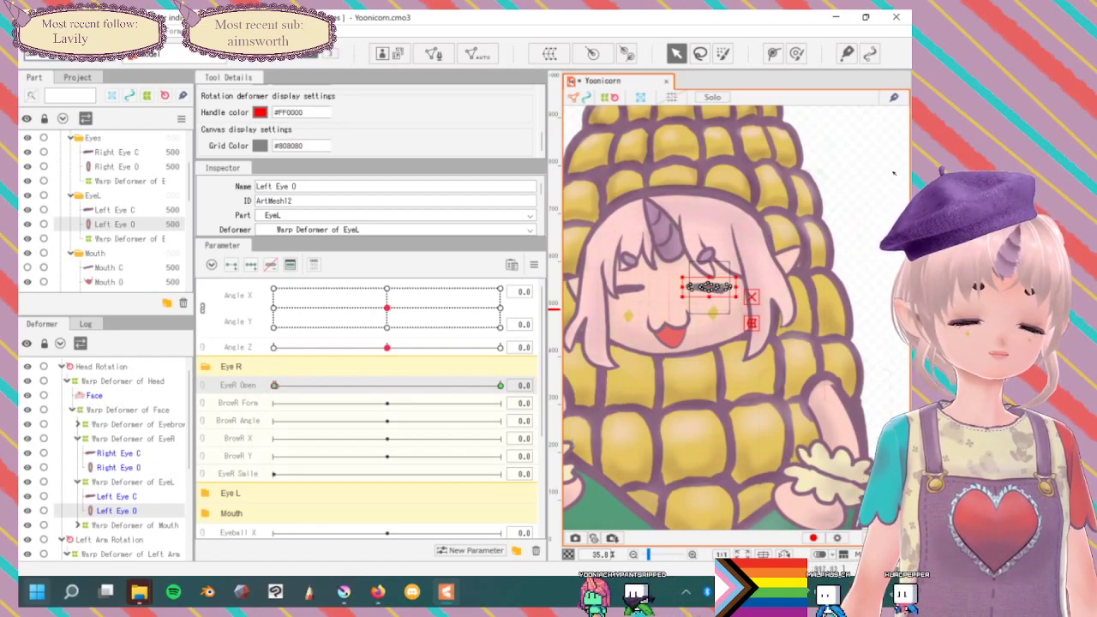
{"action": "left_click", "coordinate": [847, 211]}
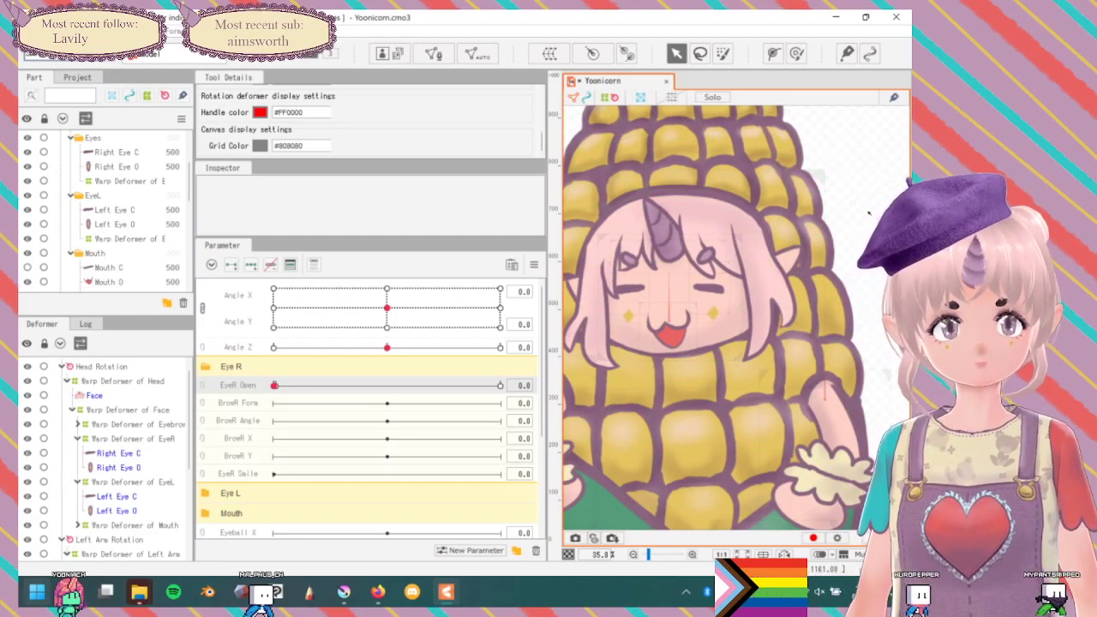
Expand the Mouth parameter group and the mouth warp deformer's mesh list, with the EyeR and EyeL warp deformers collapsed.
{"action": "scroll", "coordinate": [255, 373], "scroll_direction": "down", "scroll_amount": 4}
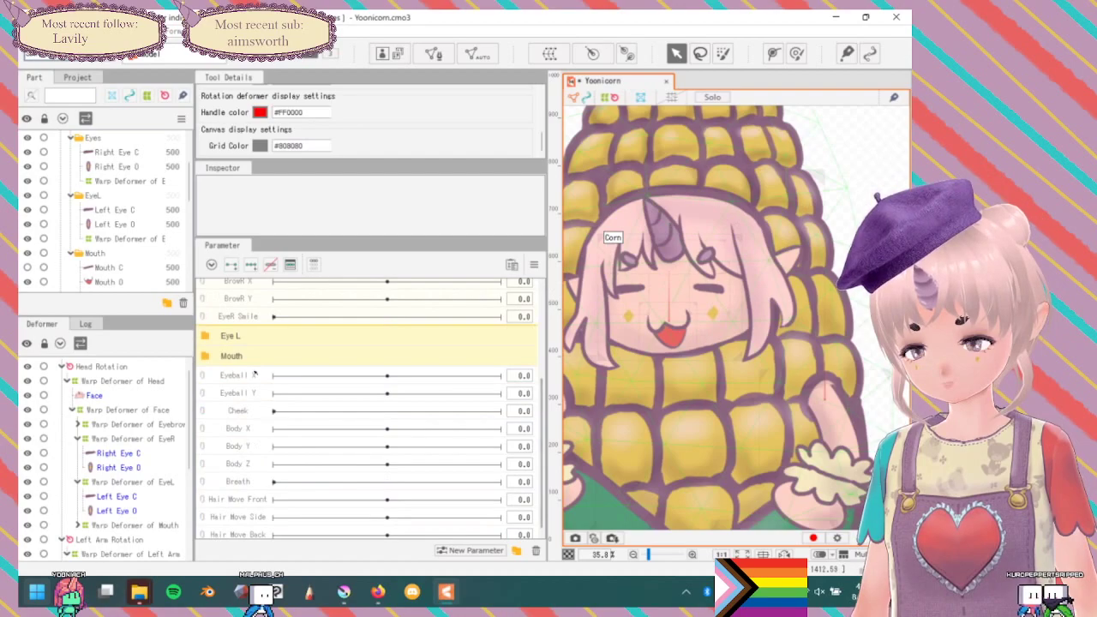
{"action": "left_click", "coordinate": [283, 356], "text": "ctrl"}
{"action": "left_click", "coordinate": [298, 354]}
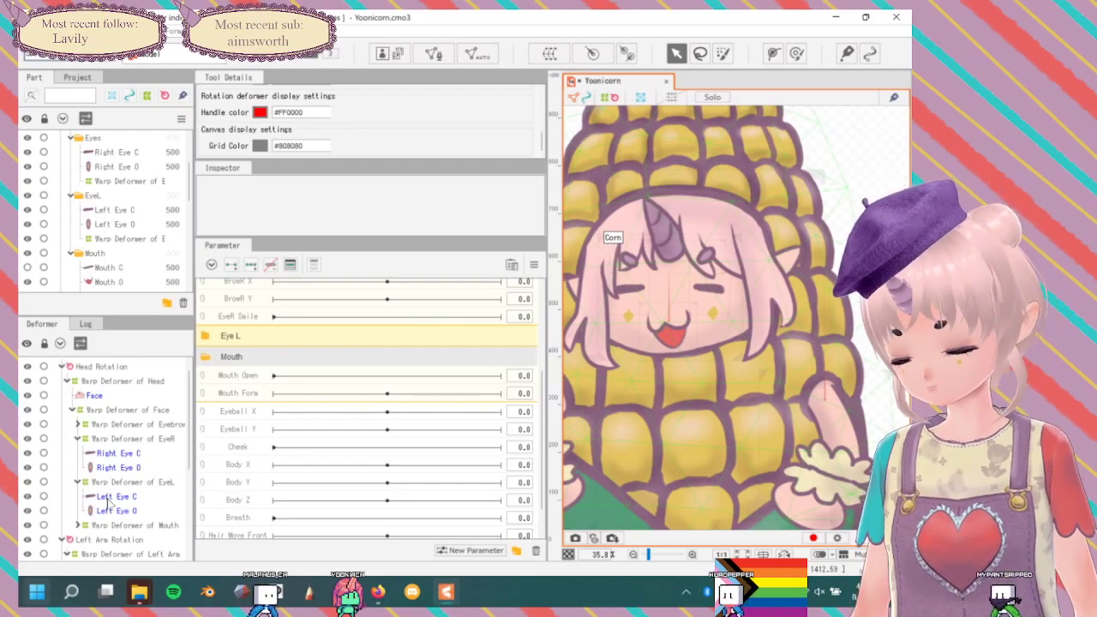
{"action": "scroll", "coordinate": [117, 433], "scroll_direction": "down", "scroll_amount": 4}
{"action": "scroll", "coordinate": [117, 432], "scroll_direction": "up", "scroll_amount": 4}
{"action": "left_click", "coordinate": [77, 450]}
{"action": "left_click", "coordinate": [77, 465]}
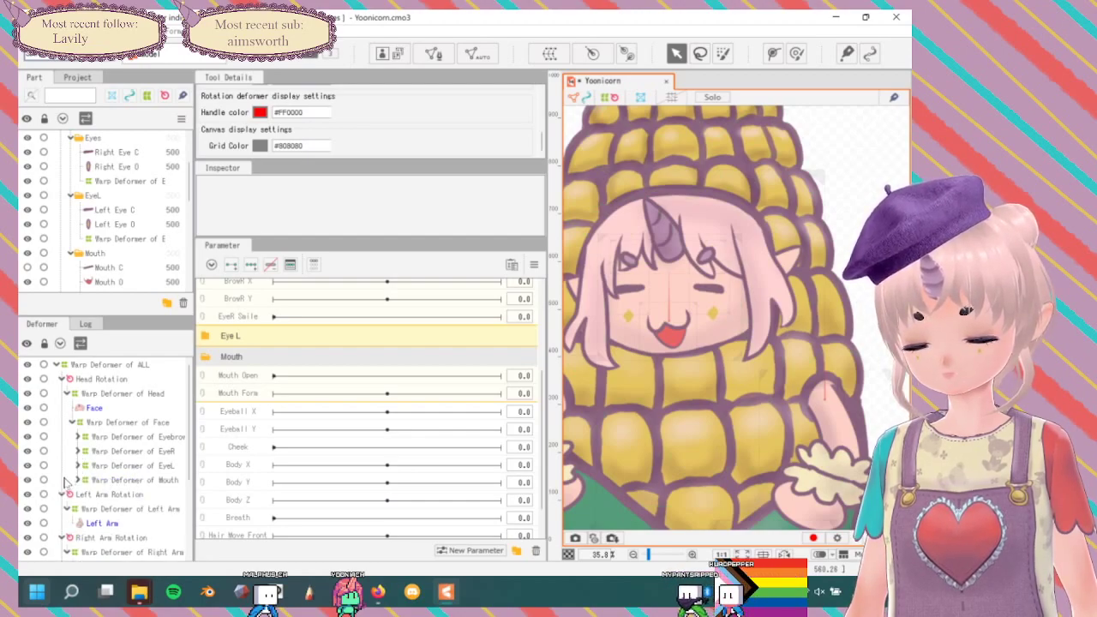
{"action": "left_click", "coordinate": [77, 480]}
Make the hidden Mouth C mesh visible and move it slightly down onto the open mouth.
{"action": "left_click", "coordinate": [107, 494]}
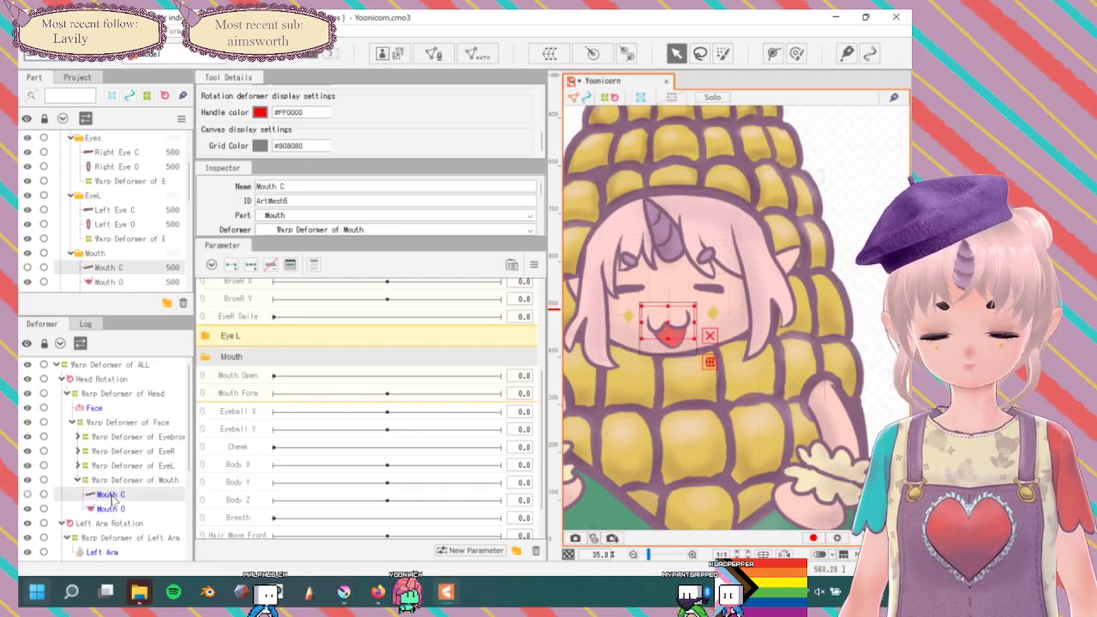
{"action": "left_click", "coordinate": [44, 494]}
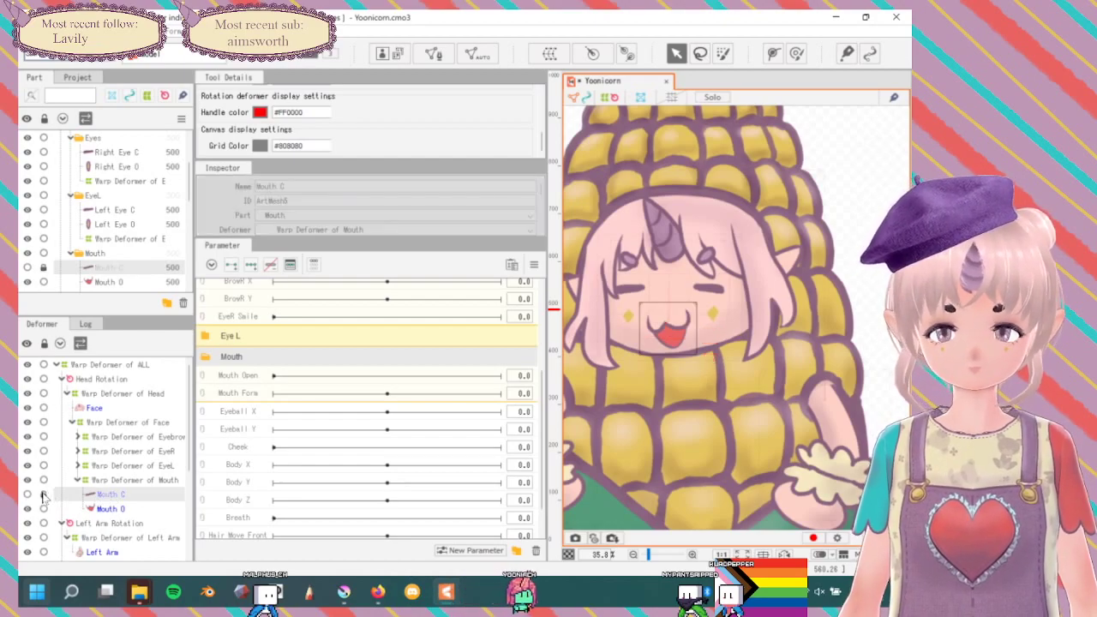
{"action": "left_click", "coordinate": [43, 495]}
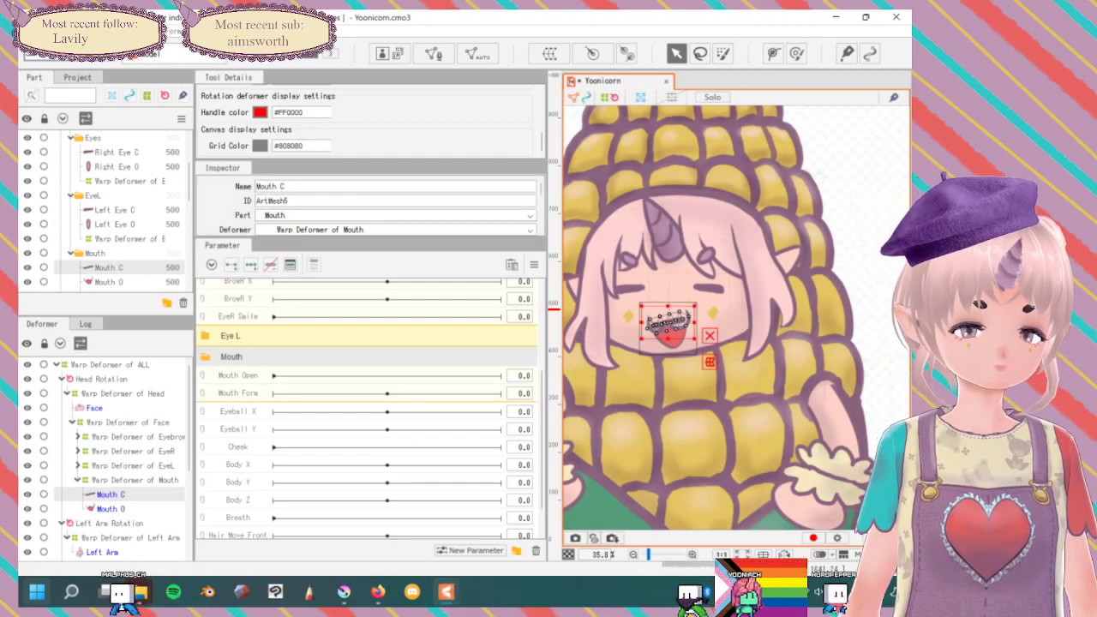
{"action": "left_click_drag", "start_coordinate": [669, 322], "coordinate": [670, 332]}
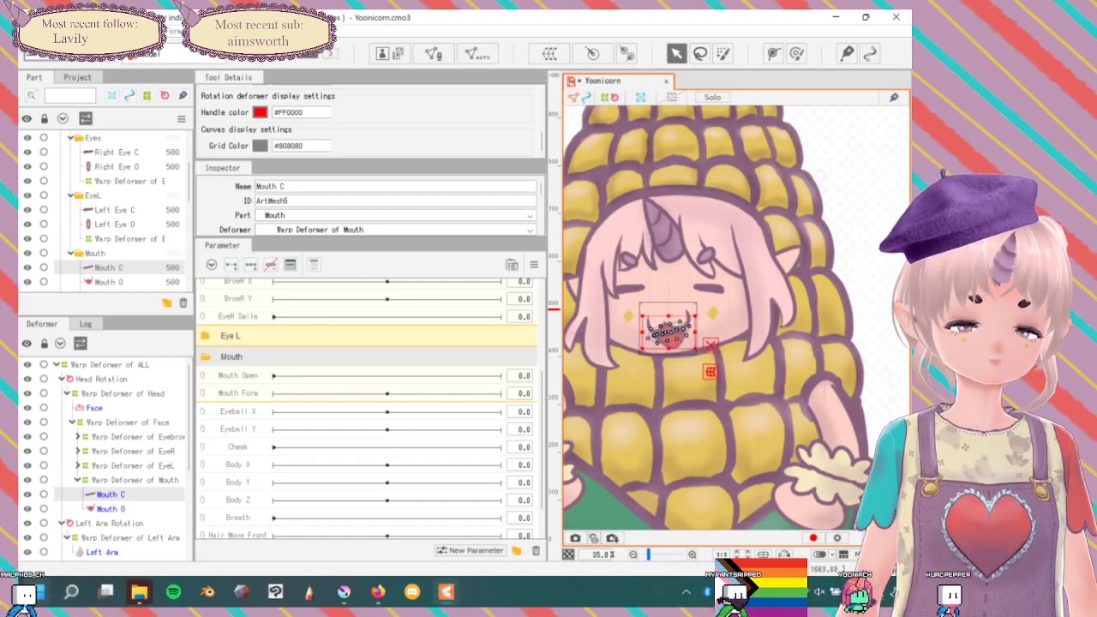
Move the Mouth C and Mouth O meshes together slightly upward within the mouth warp deformer, and clear the selection.
{"action": "left_click", "coordinate": [105, 509], "text": "ctrl"}
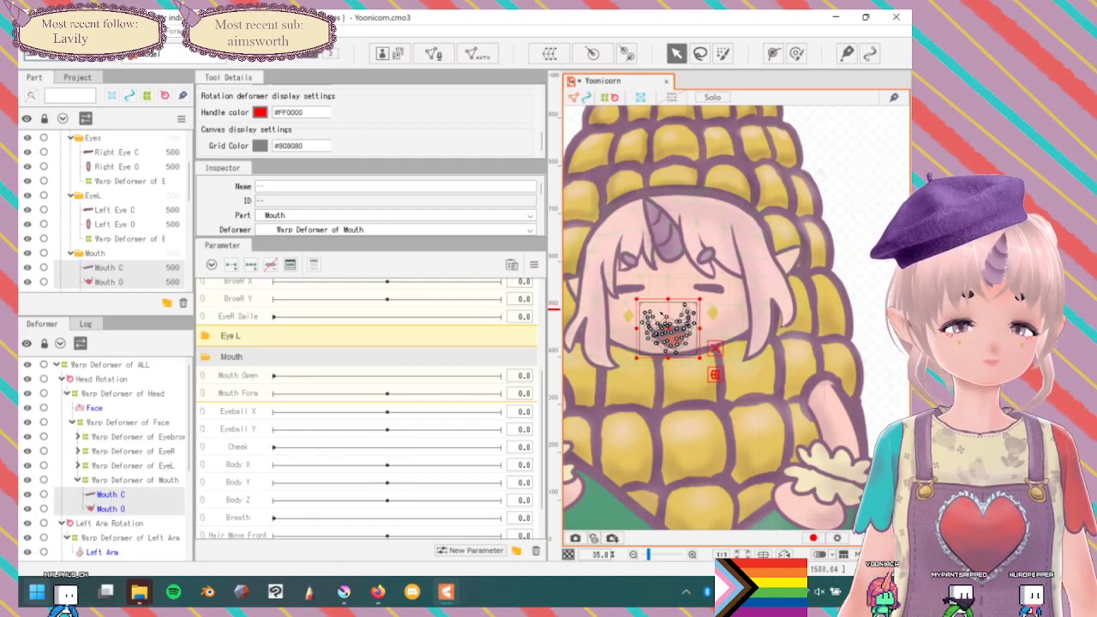
{"action": "left_click_drag", "start_coordinate": [670, 330], "coordinate": [667, 321]}
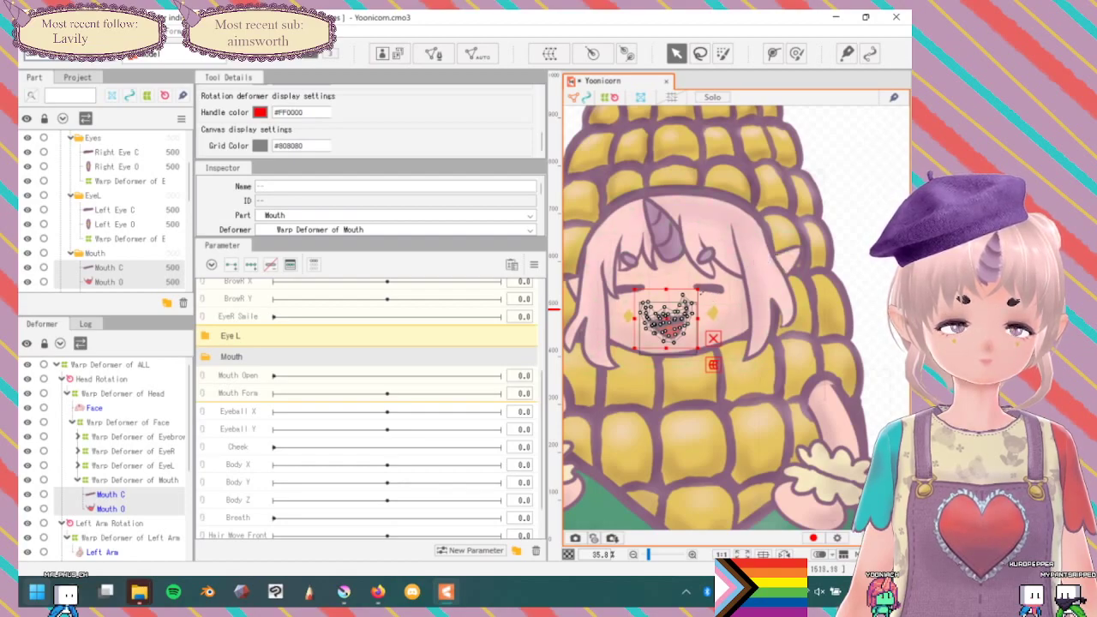
{"action": "left_click", "coordinate": [861, 247]}
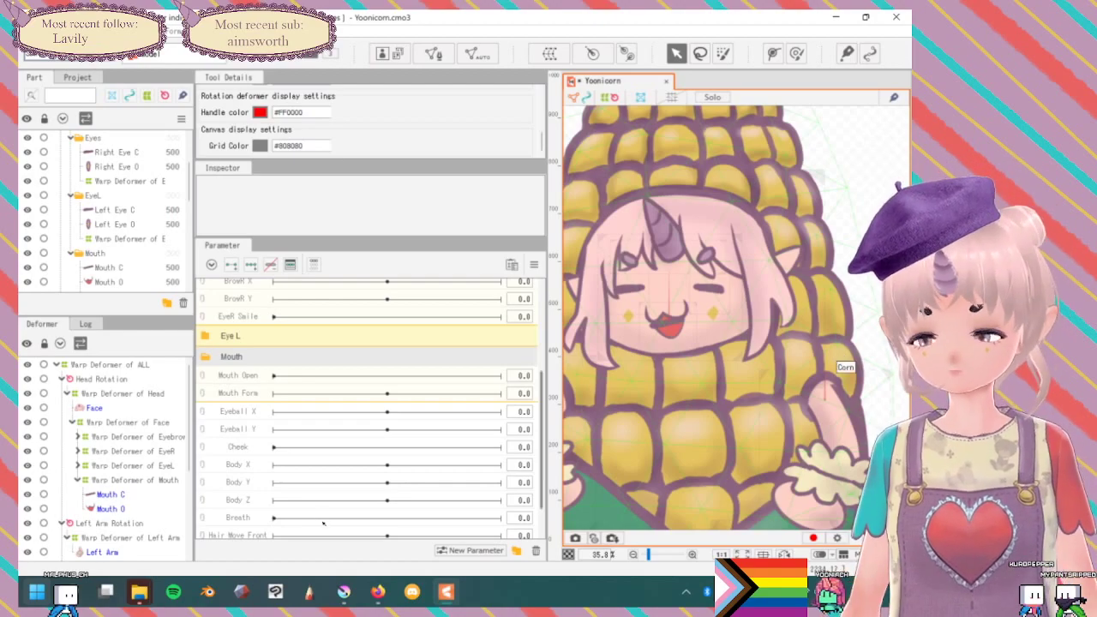
Set Mouth Open to 0.5 and add three keys on it for the Warp Deformer of Mouth.
{"action": "left_click", "coordinate": [374, 376]}
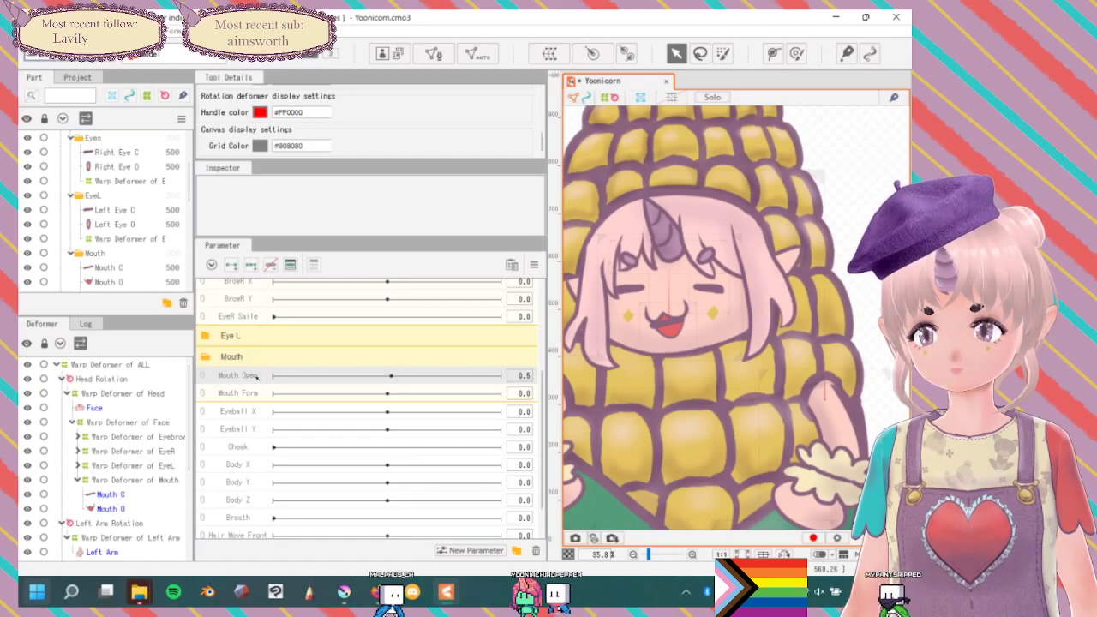
{"action": "left_click", "coordinate": [251, 268]}
{"action": "left_click", "coordinate": [462, 330]}
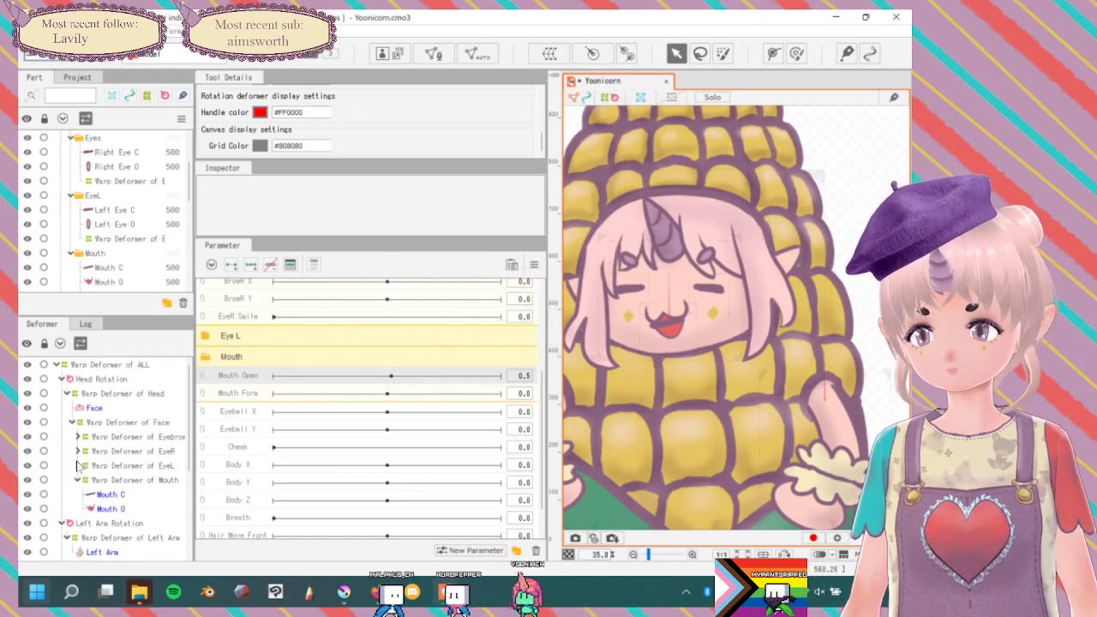
{"action": "left_click", "coordinate": [117, 481]}
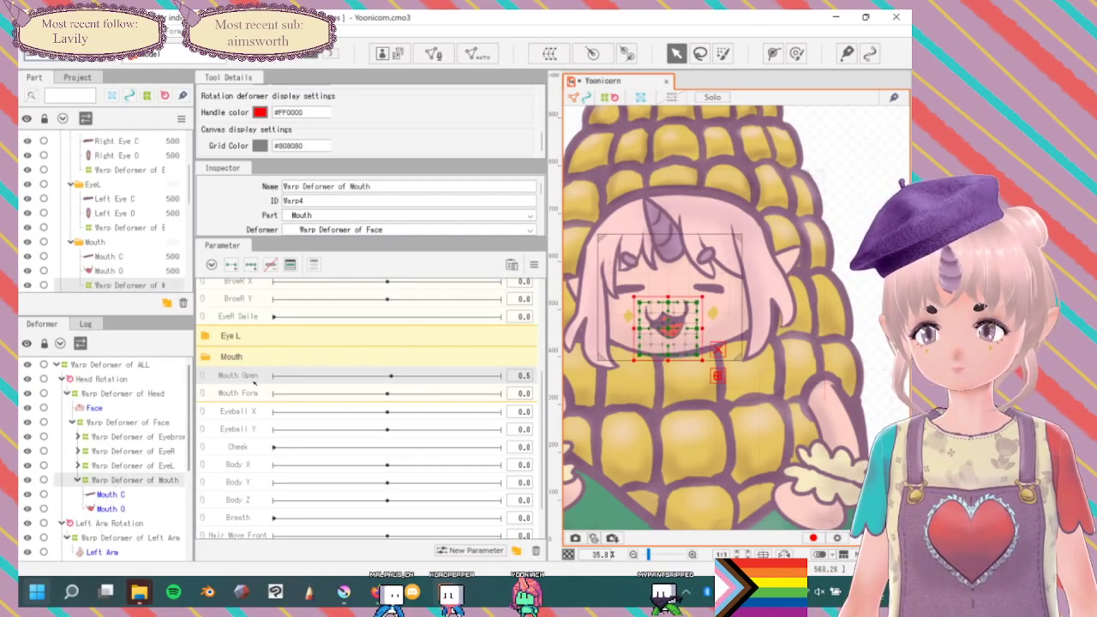
{"action": "left_click", "coordinate": [270, 265]}
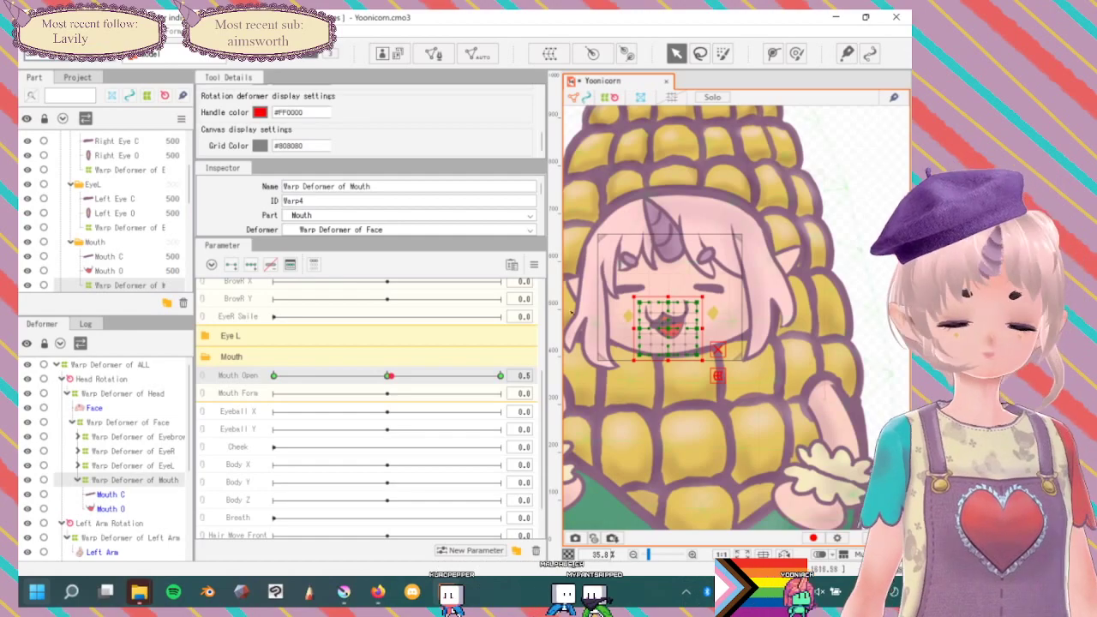
Activate the Deform Path tool for a close-up edit of the mouth.
{"action": "scroll", "coordinate": [665, 345], "scroll_direction": "up", "scroll_amount": 3}
{"action": "scroll", "coordinate": [751, 282], "scroll_direction": "up", "scroll_amount": 1}
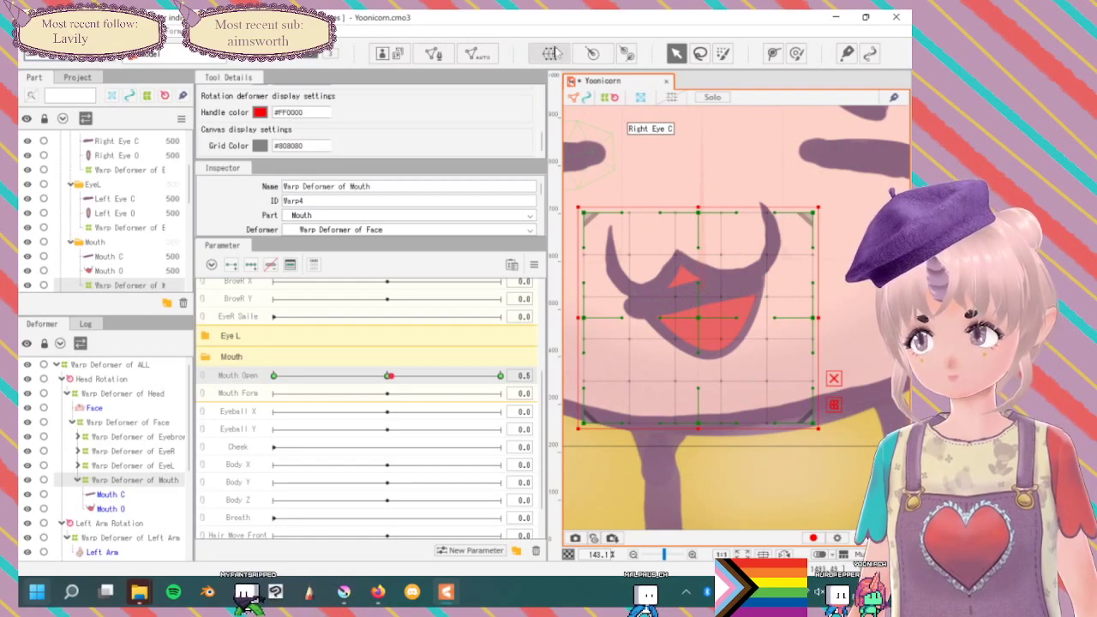
{"action": "left_click", "coordinate": [796, 54]}
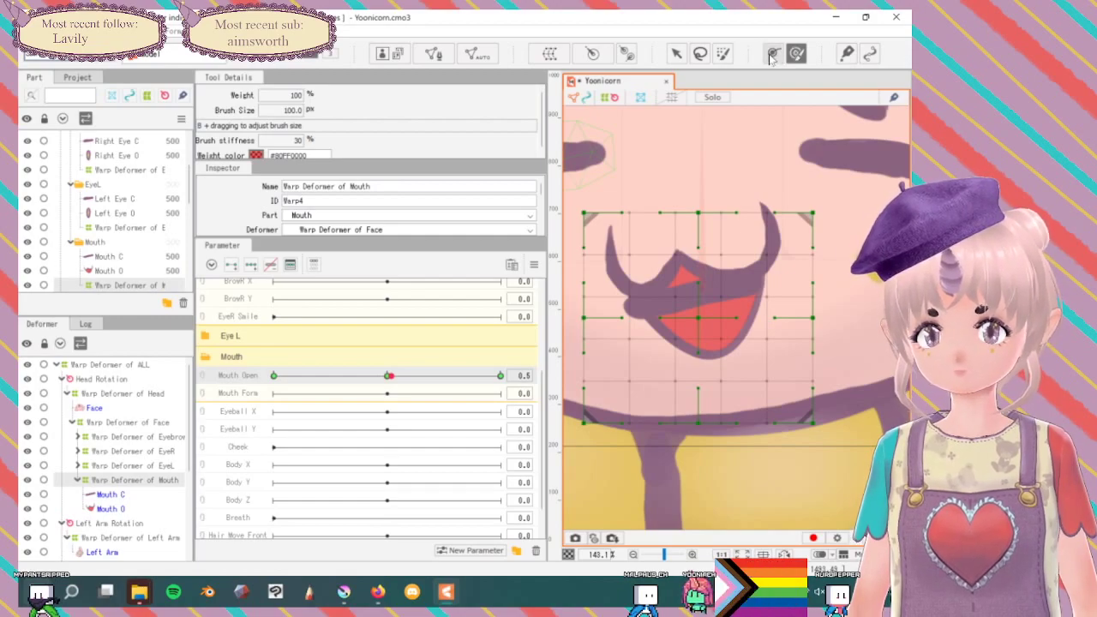
{"action": "left_click", "coordinate": [772, 54]}
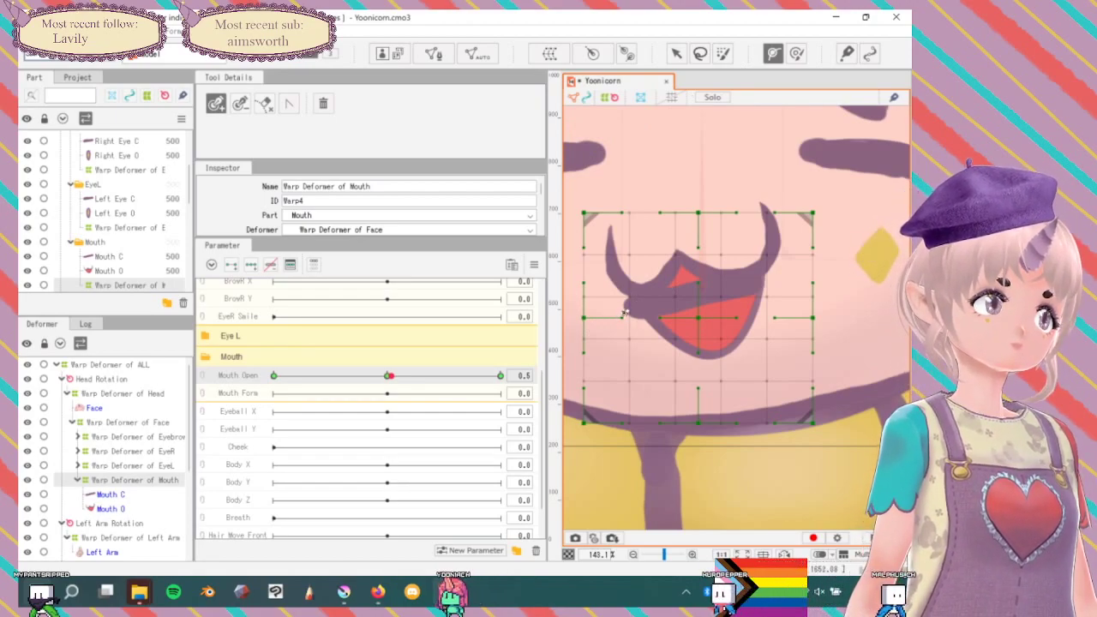
{"action": "left_click", "coordinate": [655, 306]}
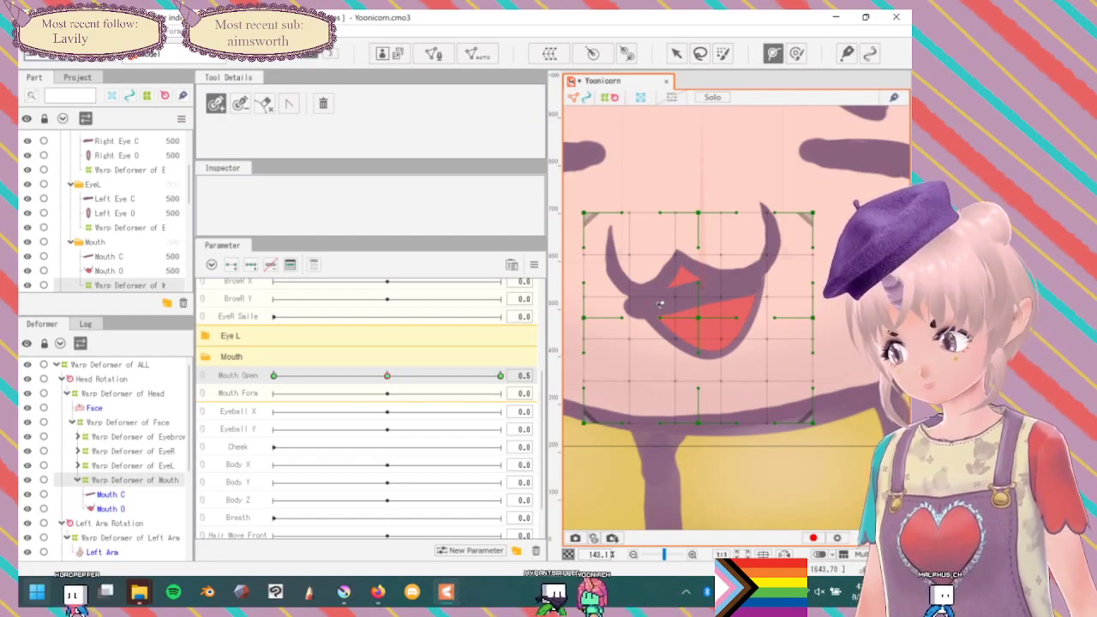
Add three keys on Mouth Form and place that parameter above Mouth Open in the Mouth group.
{"action": "left_click", "coordinate": [327, 393]}
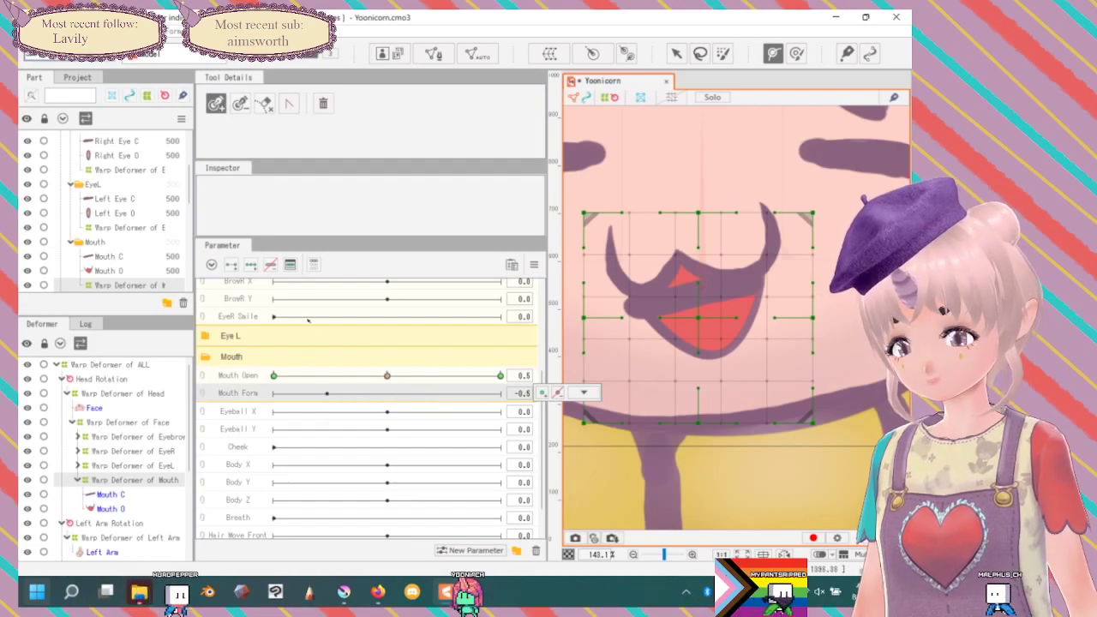
{"action": "left_click", "coordinate": [251, 267]}
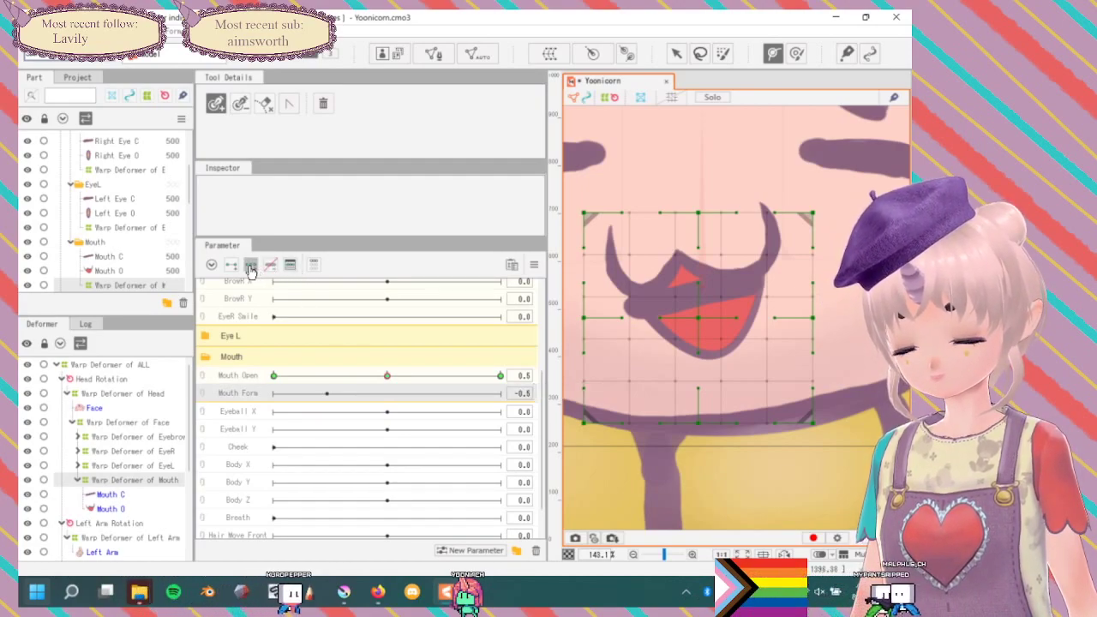
{"action": "left_click", "coordinate": [274, 393]}
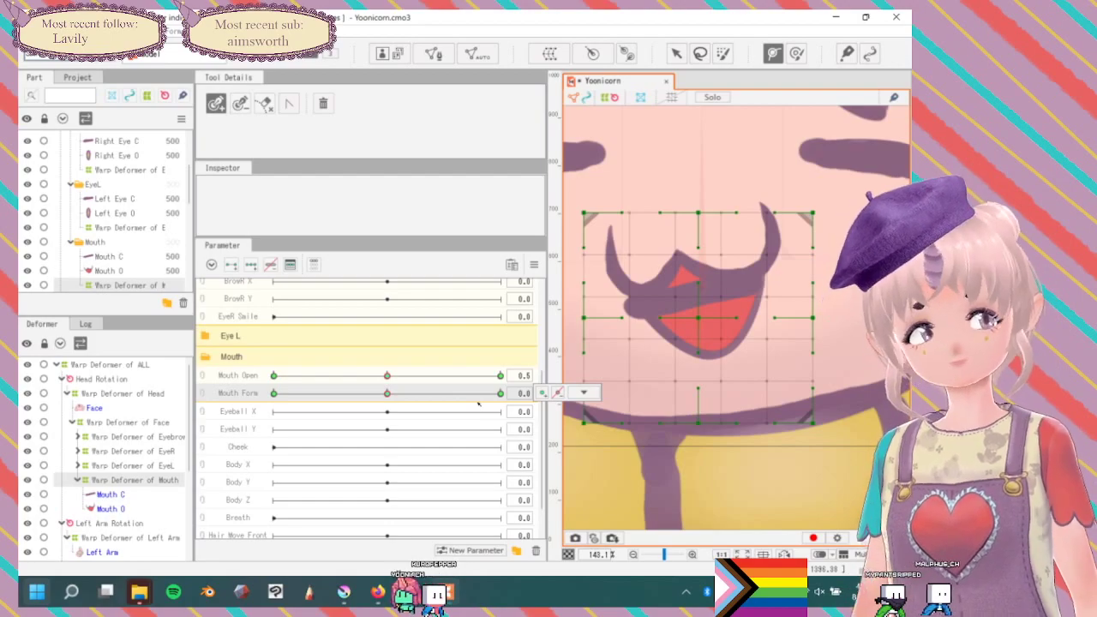
{"action": "left_click_drag", "start_coordinate": [234, 394], "coordinate": [236, 375]}
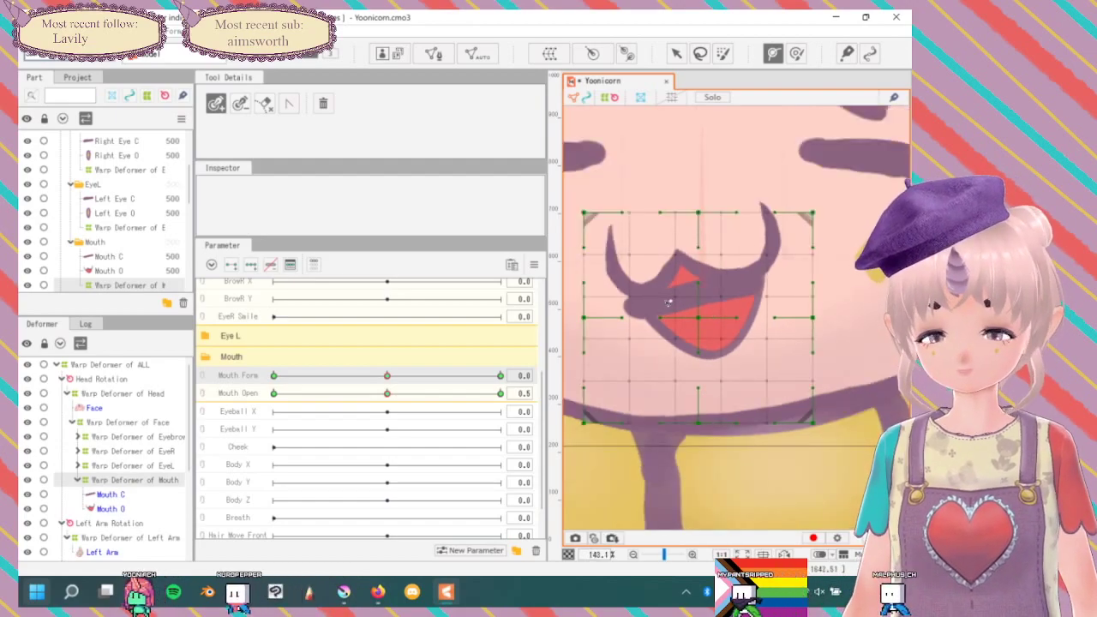
Draw a six-point deform path along the centre line of the Mouth C mesh, from one end to the other.
{"action": "left_click", "coordinate": [108, 495]}
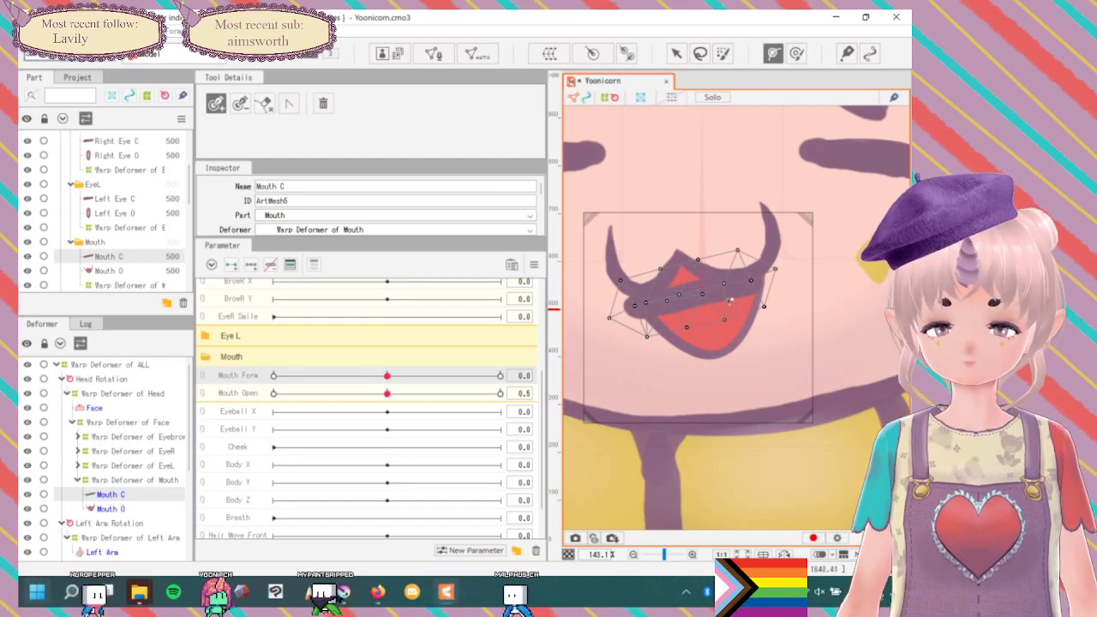
{"action": "scroll", "coordinate": [729, 300], "scroll_direction": "up", "scroll_amount": 2}
{"action": "scroll", "coordinate": [728, 299], "scroll_direction": "down", "scroll_amount": 2}
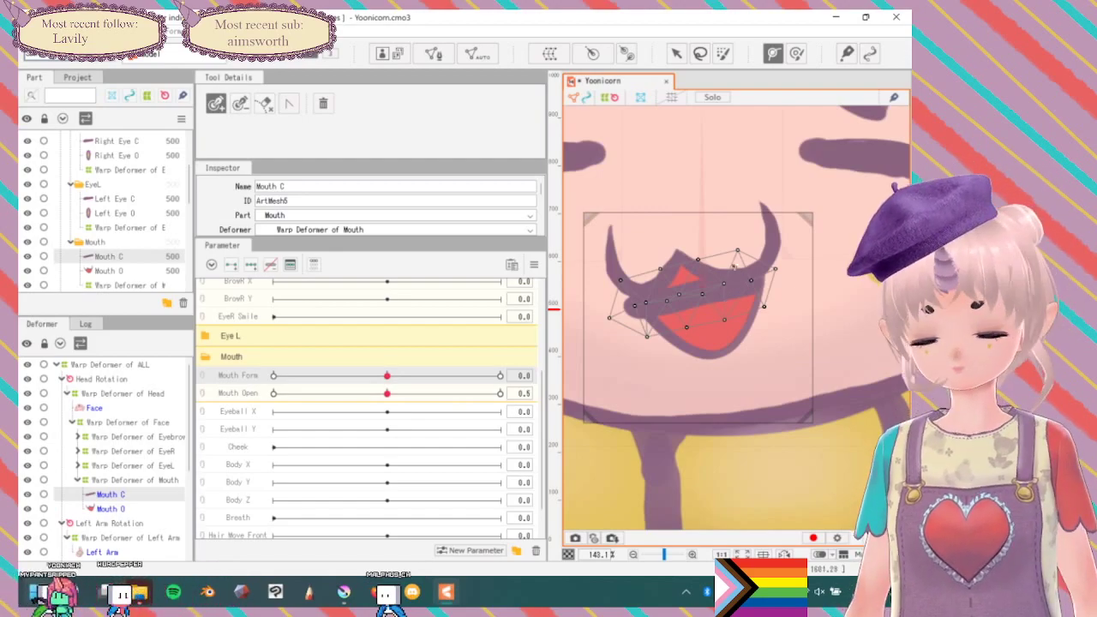
{"action": "scroll", "coordinate": [691, 295], "scroll_direction": "up", "scroll_amount": 2}
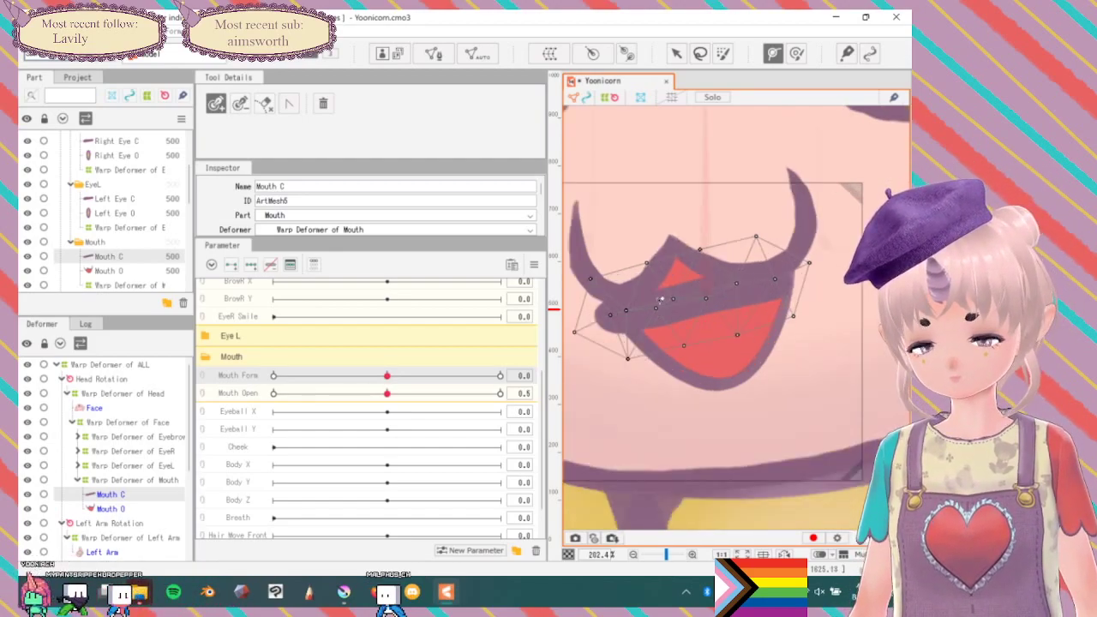
{"action": "left_click", "coordinate": [610, 316]}
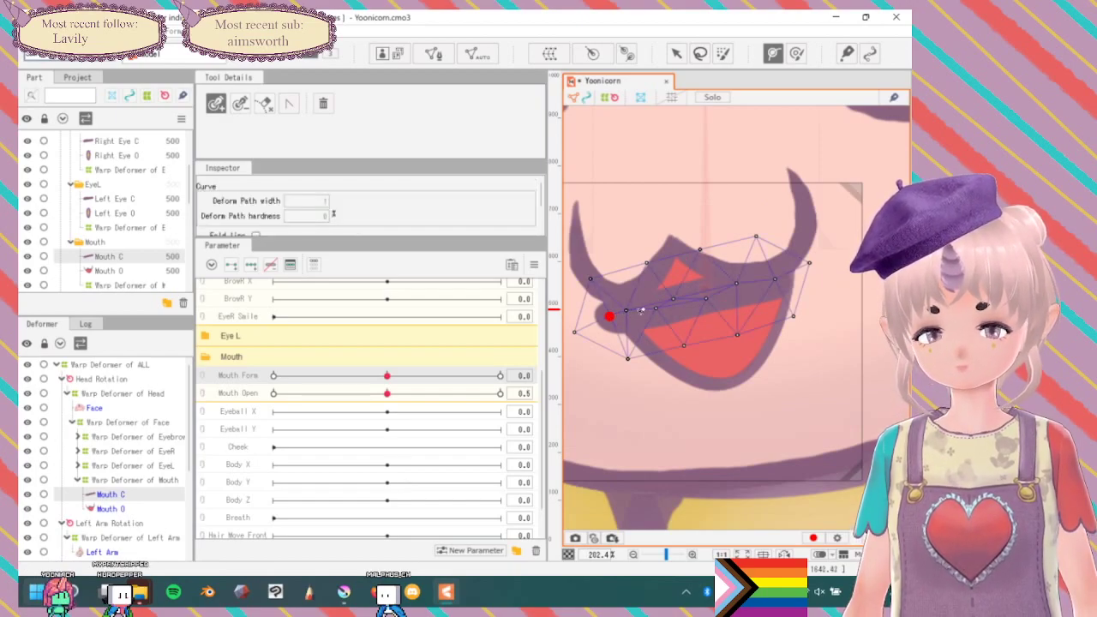
{"action": "left_click", "coordinate": [702, 296]}
{"action": "left_click", "coordinate": [736, 287]}
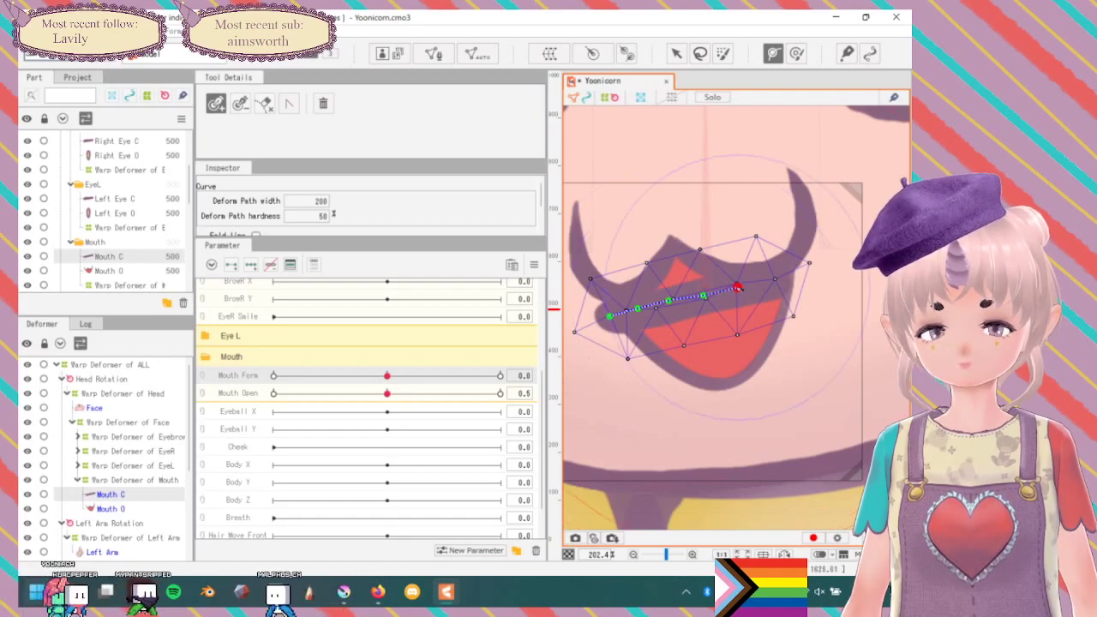
{"action": "left_click", "coordinate": [771, 281]}
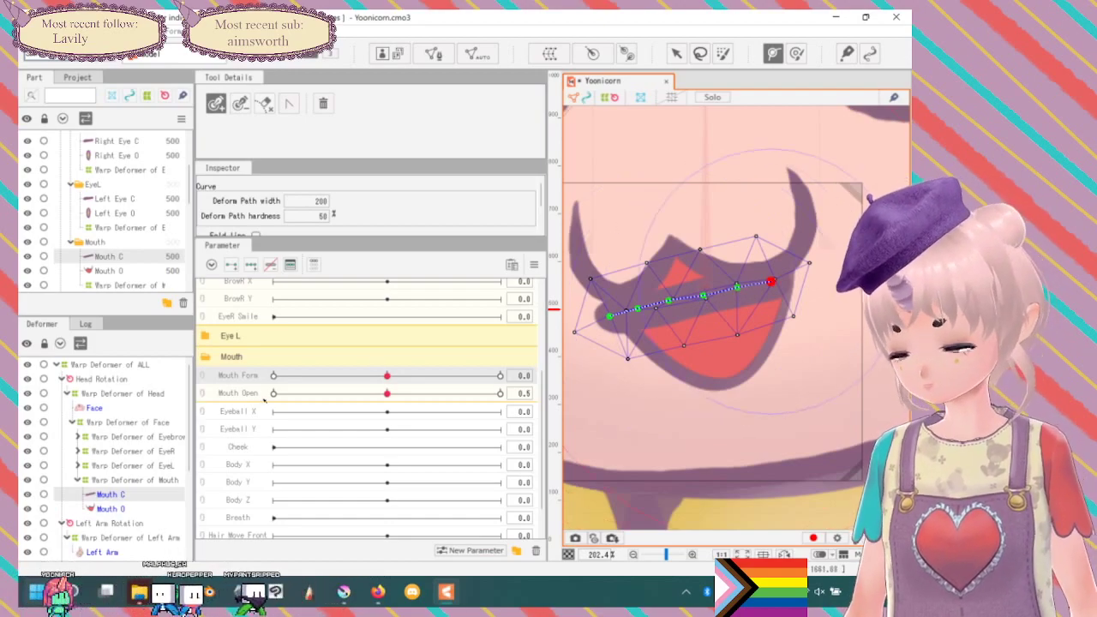
Hide the Mouth O mesh to isolate Mouth C and its deform path.
{"action": "left_click", "coordinate": [28, 509]}
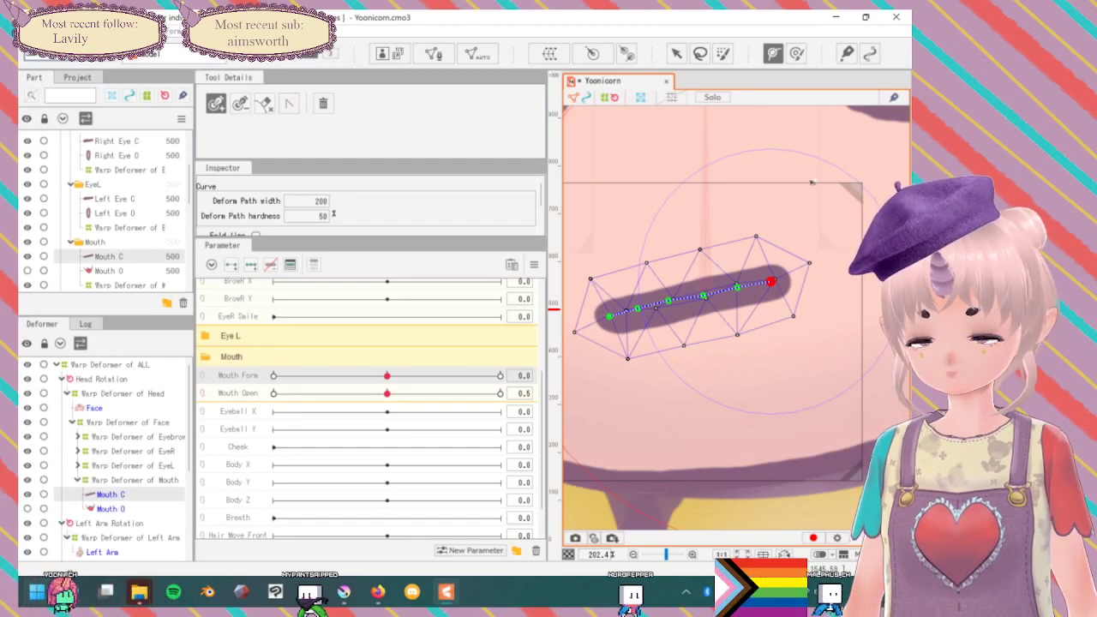
{"action": "left_click_drag", "start_coordinate": [775, 278], "coordinate": [717, 282]}
{"action": "scroll", "coordinate": [730, 312], "scroll_direction": "up", "scroll_amount": 2}
{"action": "scroll", "coordinate": [719, 307], "scroll_direction": "down", "scroll_amount": 2}
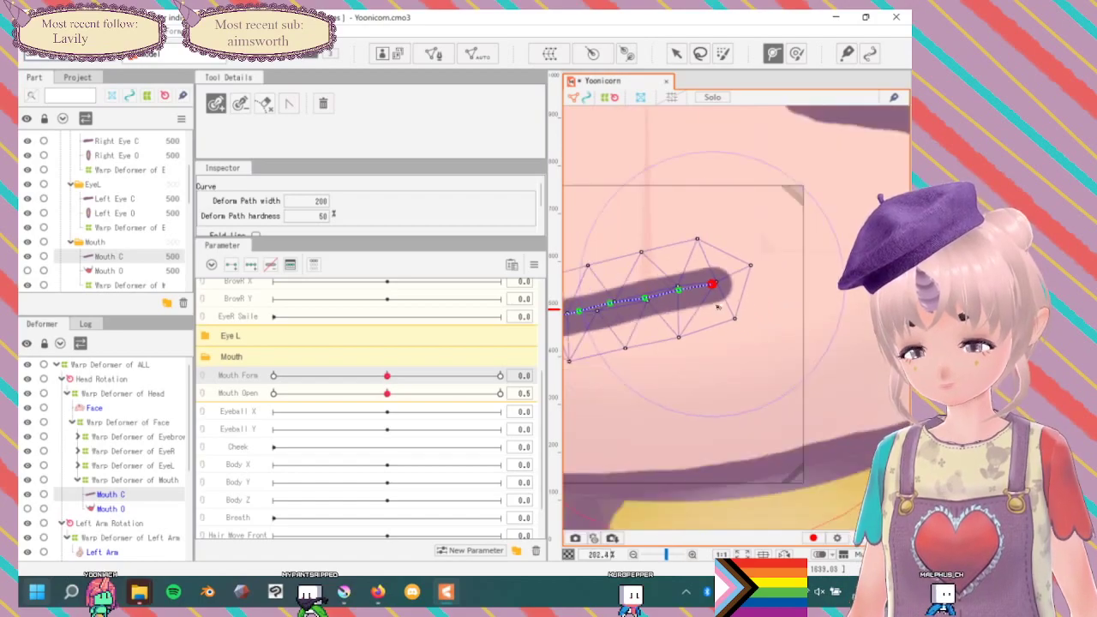
{"action": "left_click_drag", "start_coordinate": [664, 227], "coordinate": [720, 223]}
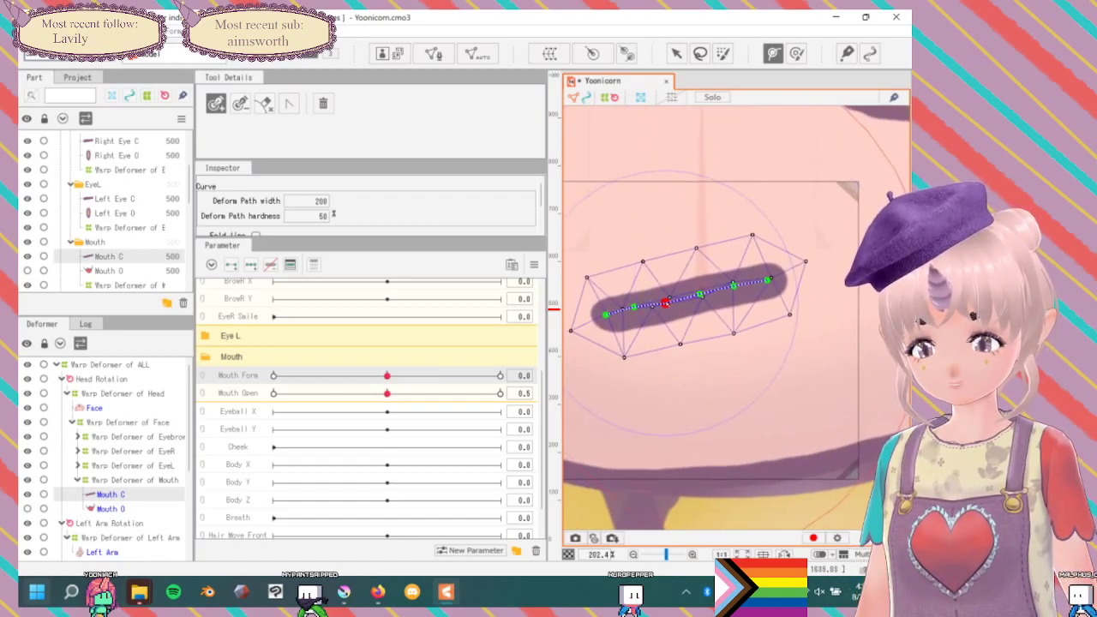
Even out the inner deform path points along the centre line of Mouth C.
{"action": "left_click_drag", "start_coordinate": [634, 308], "coordinate": [633, 312]}
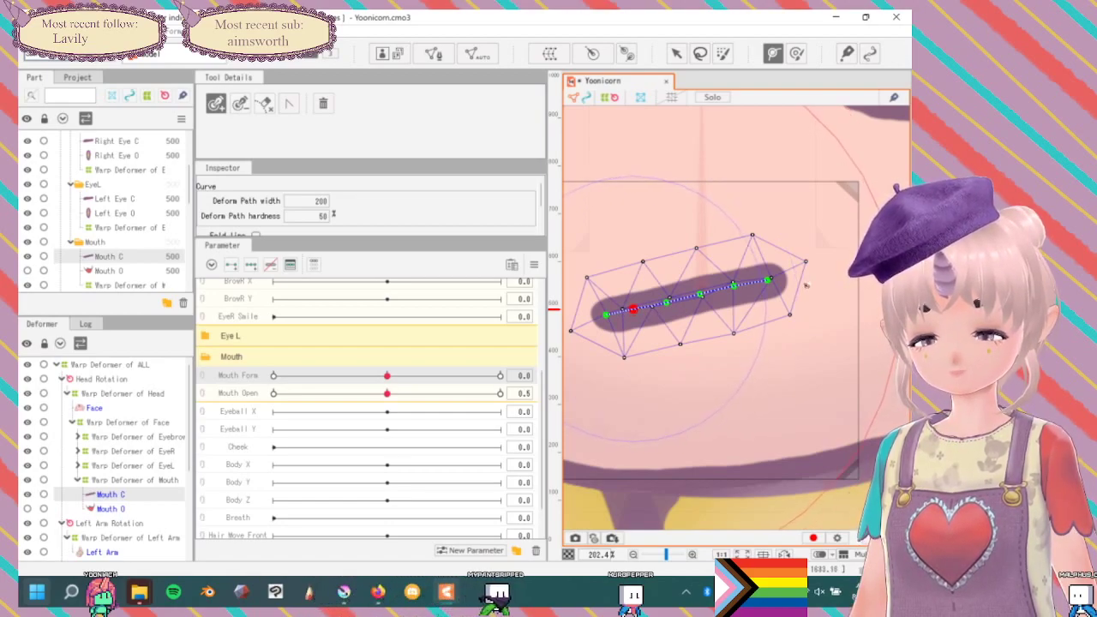
{"action": "left_click_drag", "start_coordinate": [734, 286], "coordinate": [737, 286]}
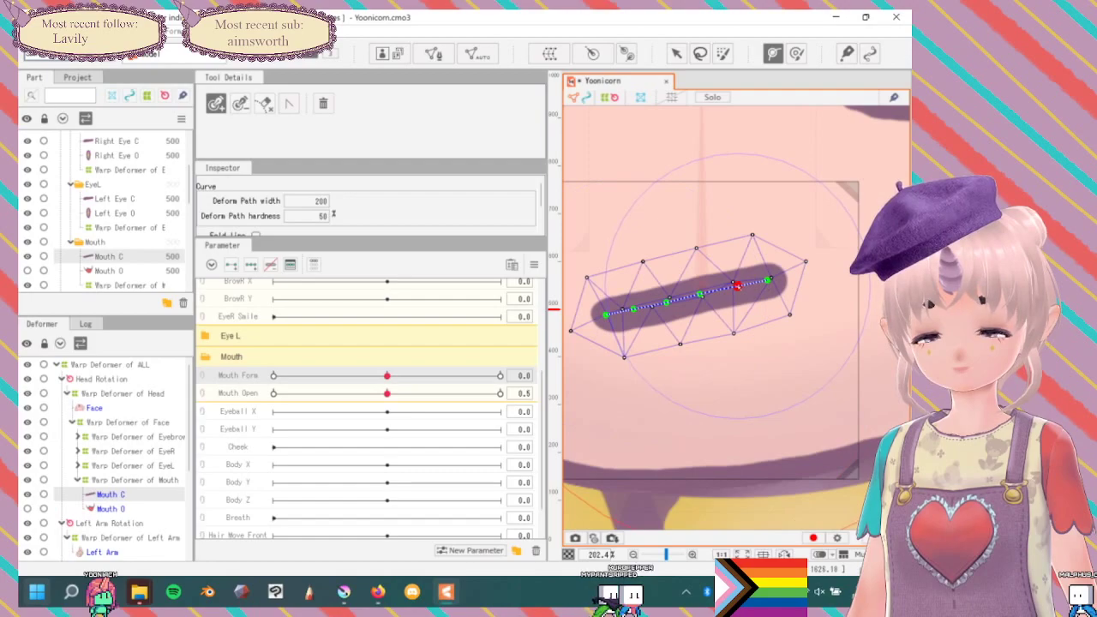
{"action": "left_click", "coordinate": [769, 278]}
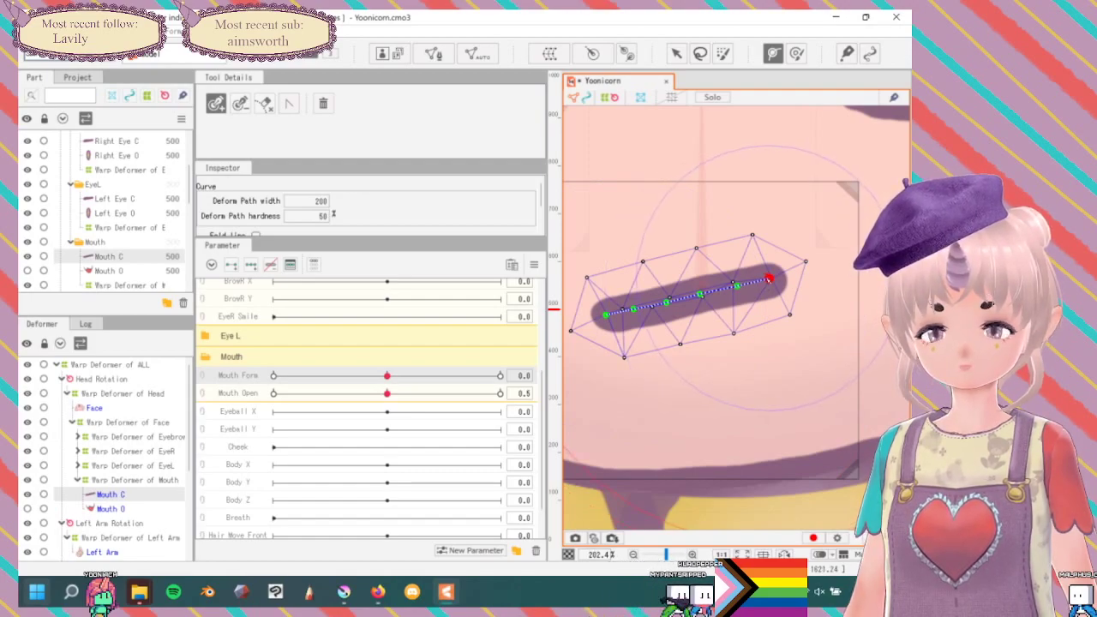
Regenerate the Mouth C mesh automatically with the Deformation (Heavy) preset.
{"action": "left_click", "coordinate": [476, 54]}
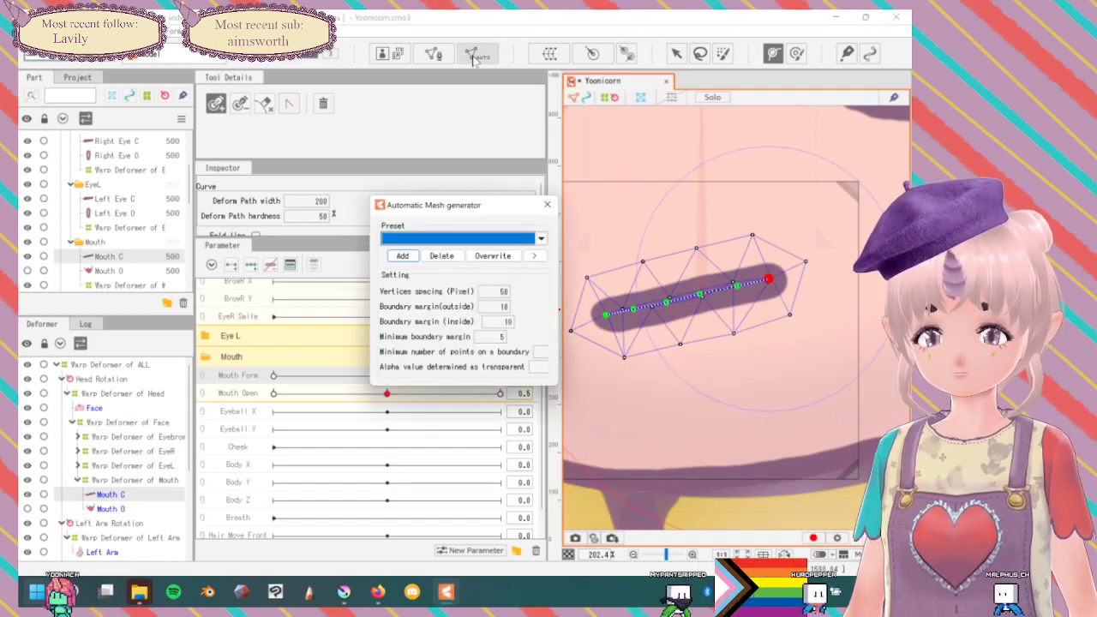
{"action": "left_click", "coordinate": [540, 239]}
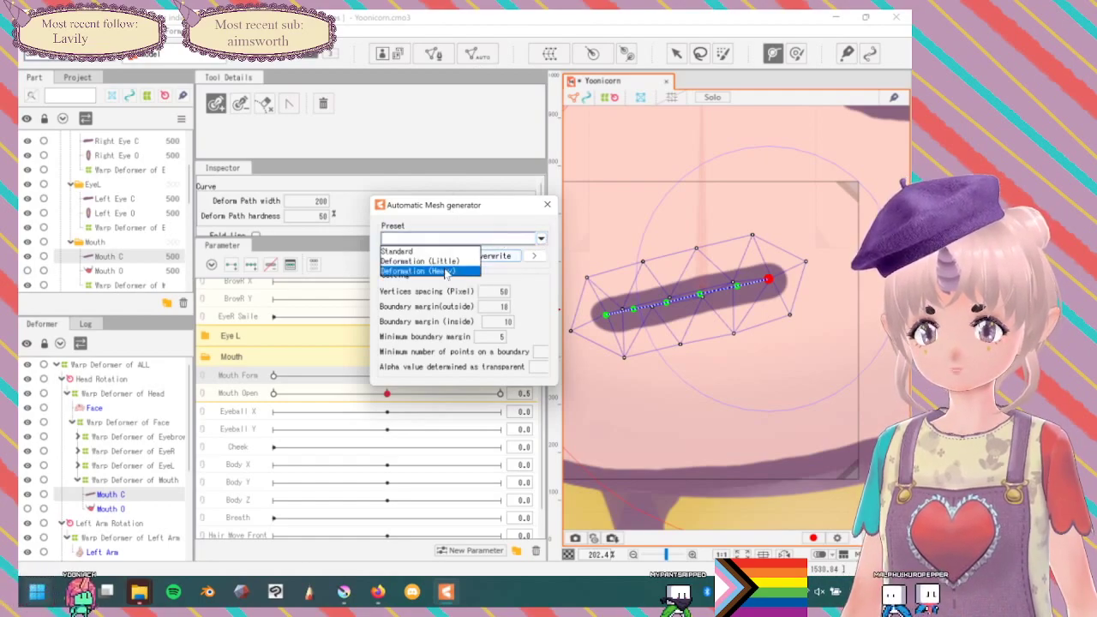
{"action": "left_click", "coordinate": [446, 270]}
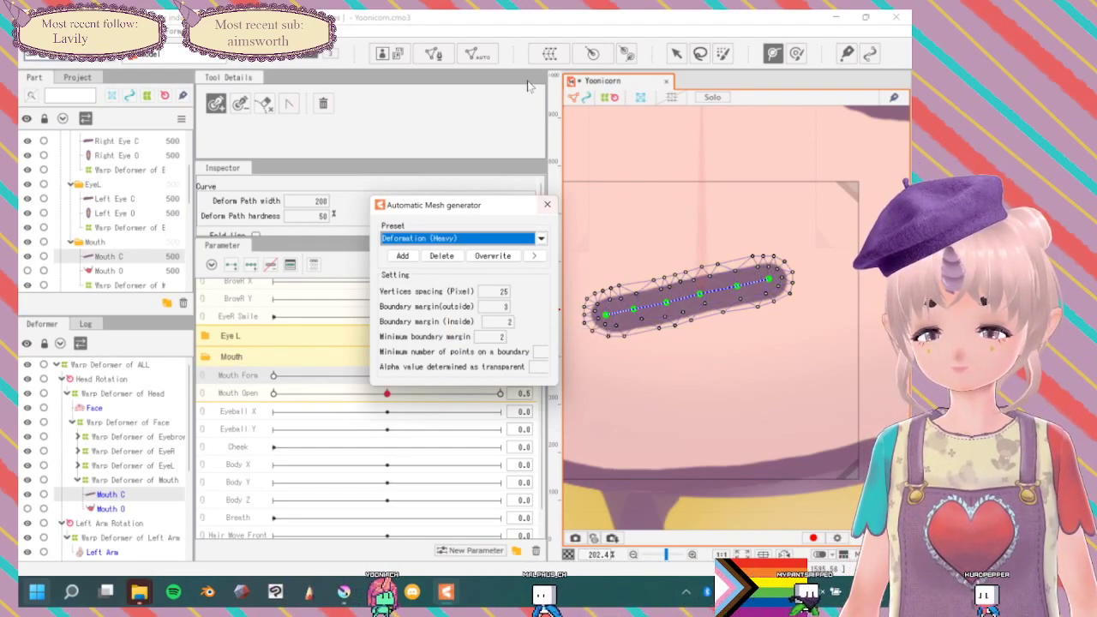
{"action": "left_click", "coordinate": [547, 206]}
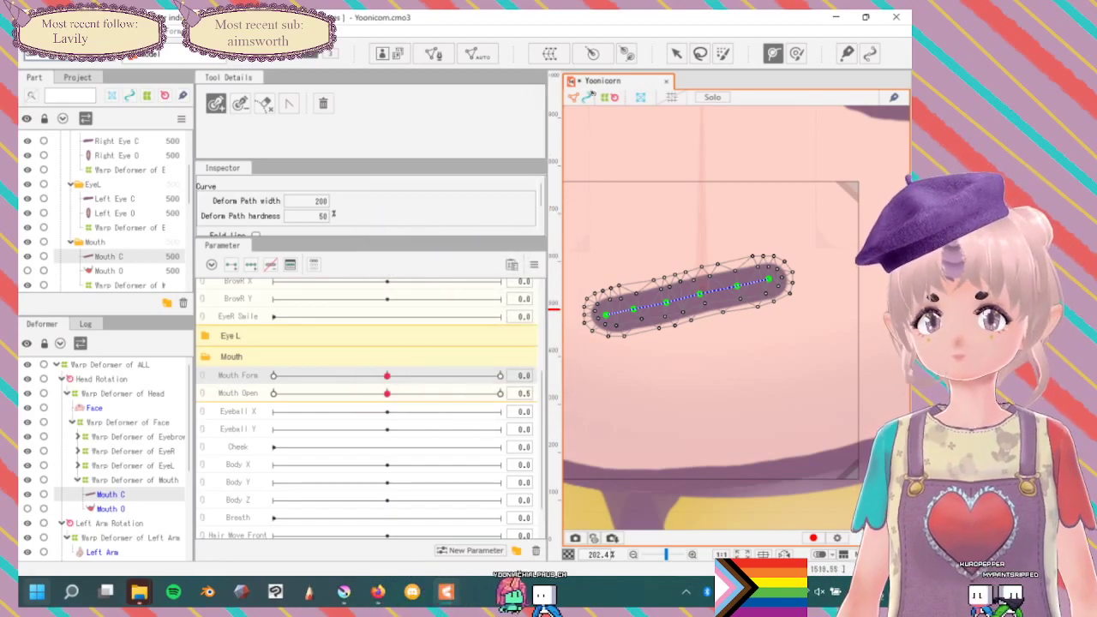
Try to bend Mouth C into a frown at Mouth Form -1.0 by lowering the path's ends and raising its middle points.
{"action": "left_click", "coordinate": [676, 53]}
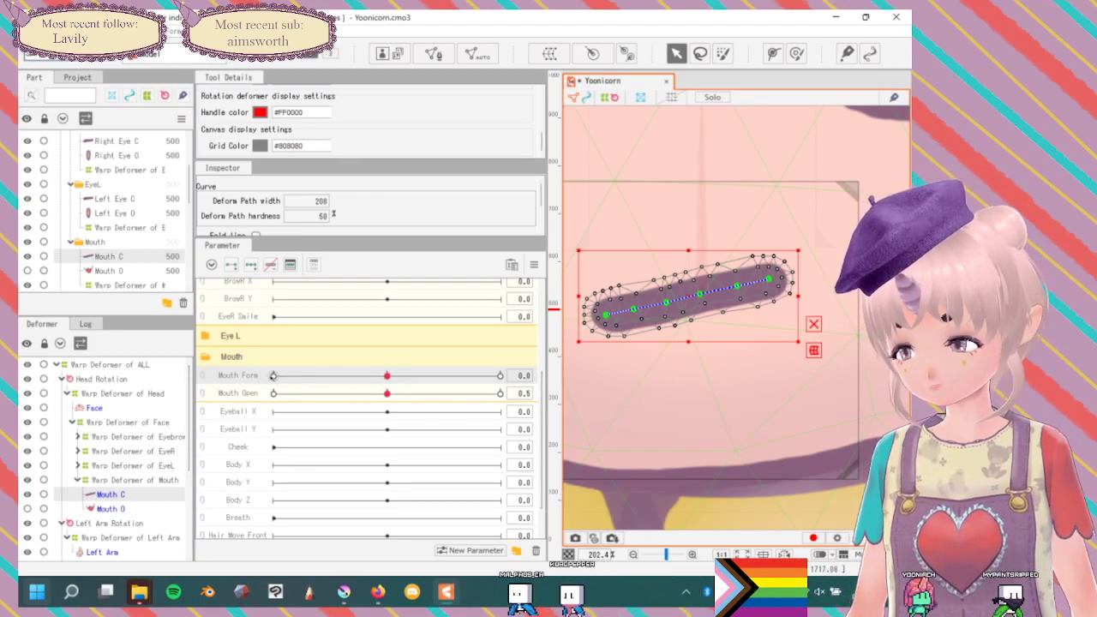
{"action": "left_click", "coordinate": [273, 375]}
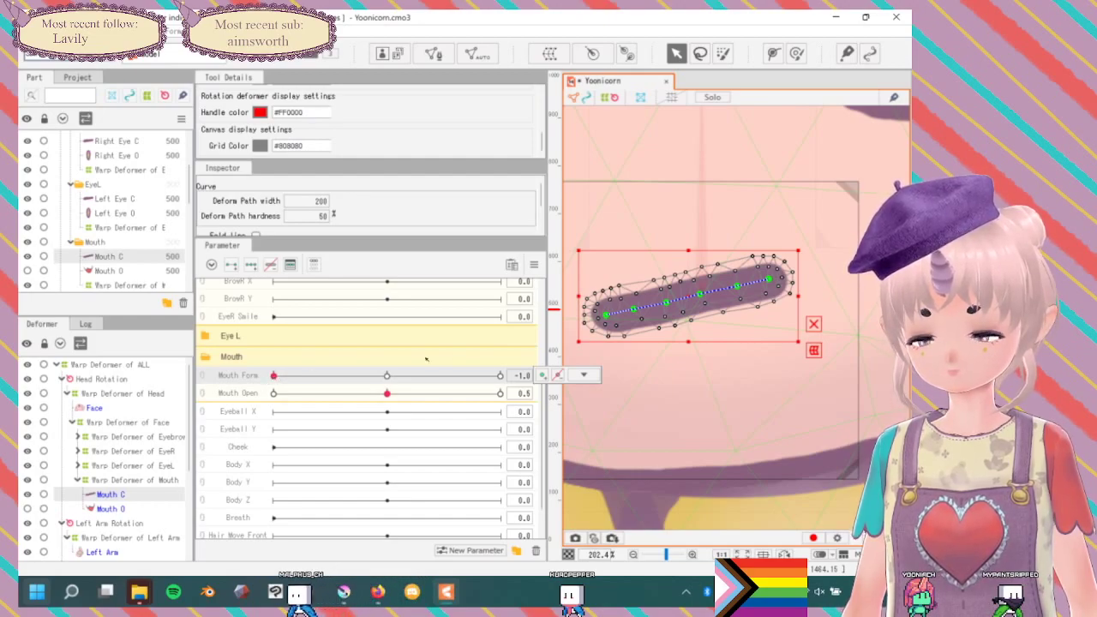
{"action": "left_click_drag", "start_coordinate": [607, 315], "coordinate": [607, 326]}
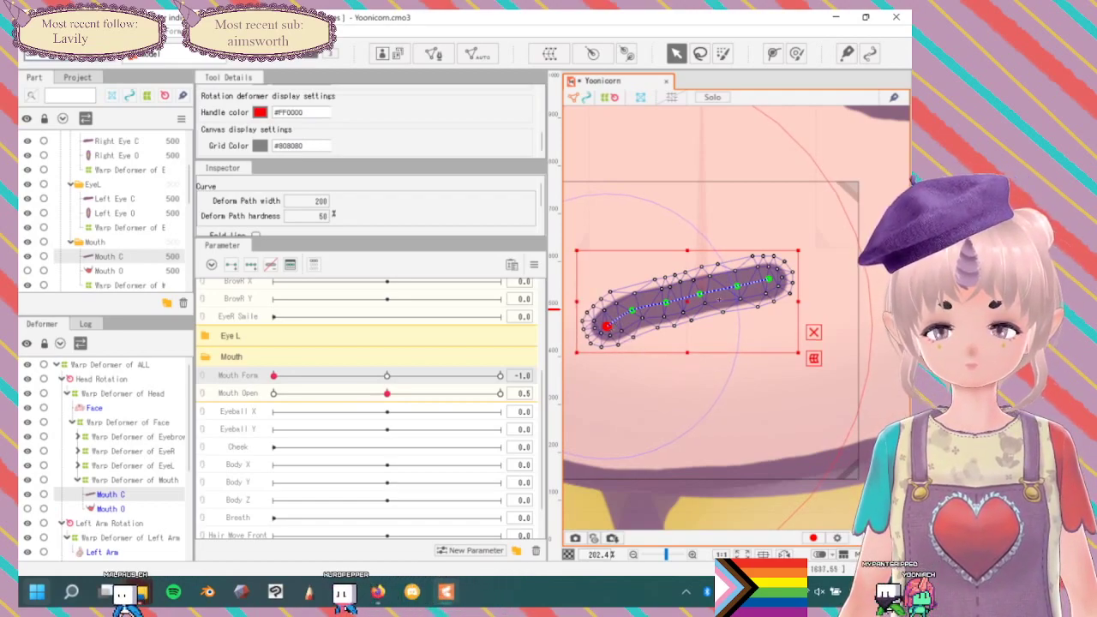
{"action": "left_click_drag", "start_coordinate": [768, 278], "coordinate": [770, 295]}
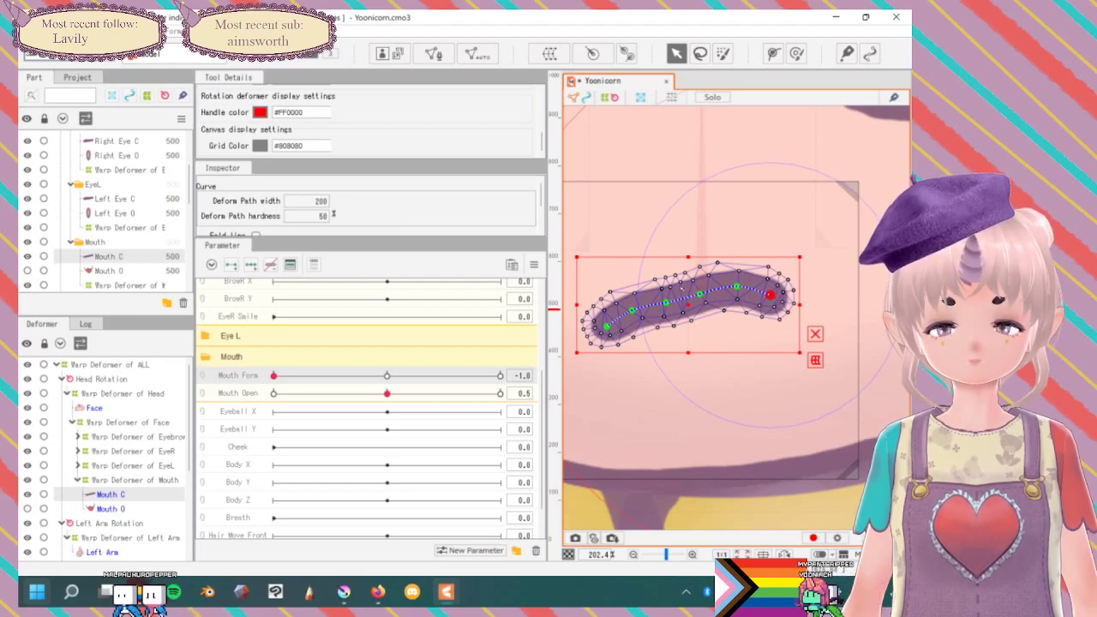
{"action": "left_click_drag", "start_coordinate": [699, 294], "coordinate": [699, 290]}
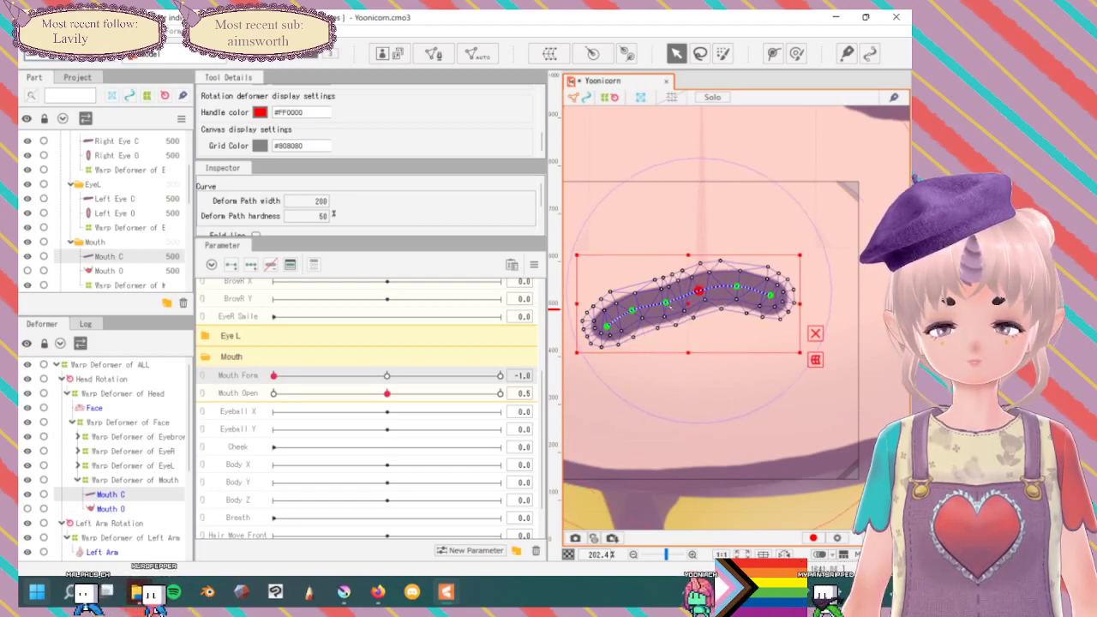
{"action": "left_click", "coordinate": [665, 297]}
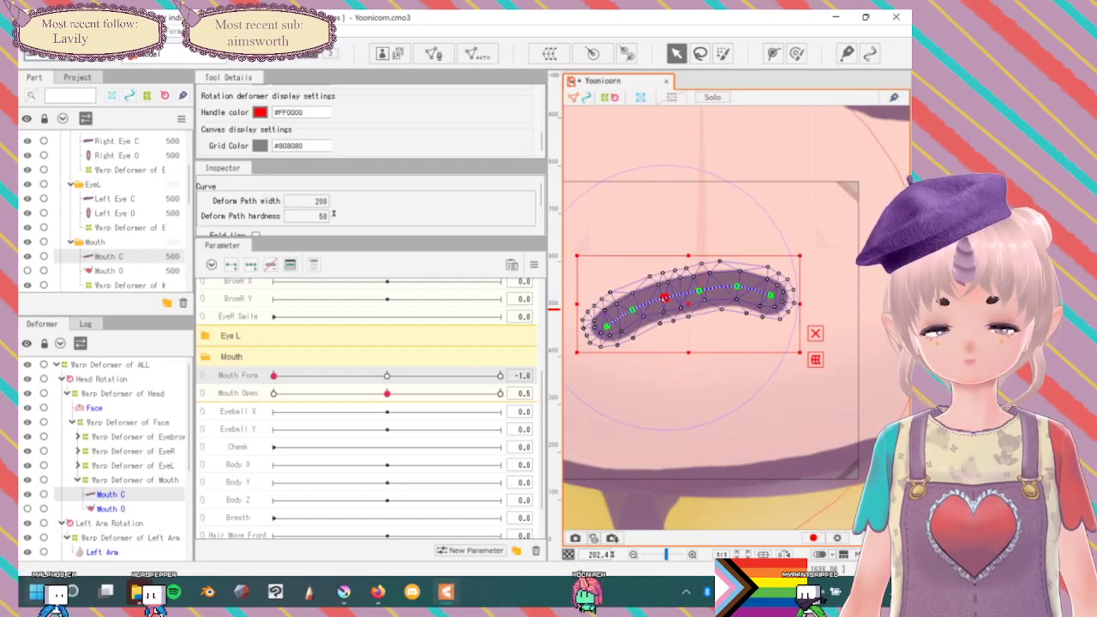
{"action": "scroll", "coordinate": [716, 287], "scroll_direction": "down", "scroll_amount": 10}
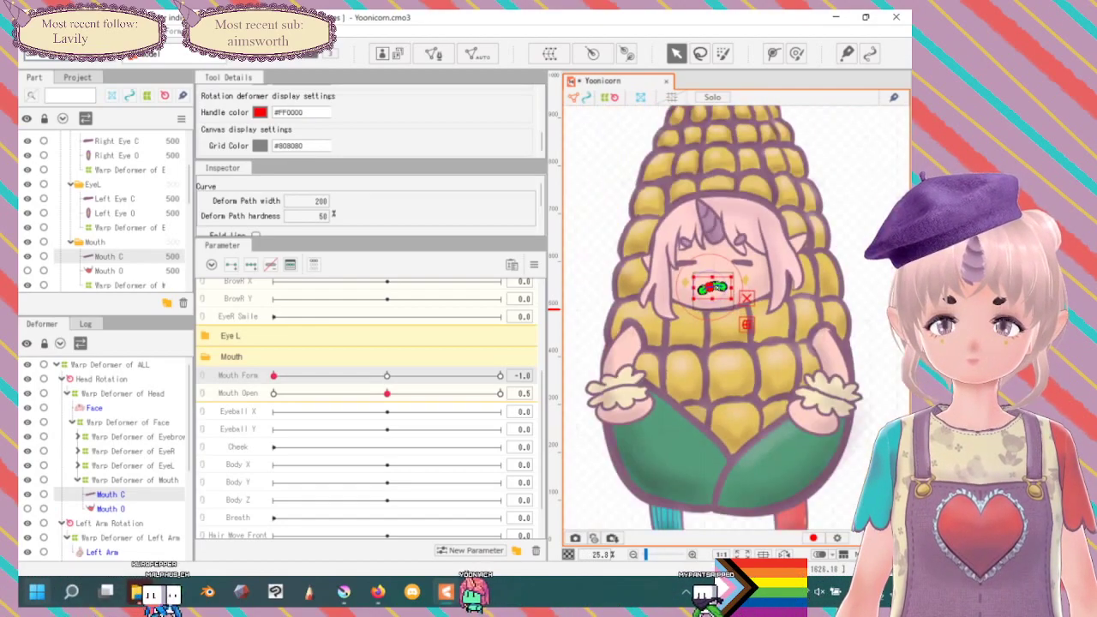
{"action": "scroll", "coordinate": [792, 286], "scroll_direction": "up", "scroll_amount": 2}
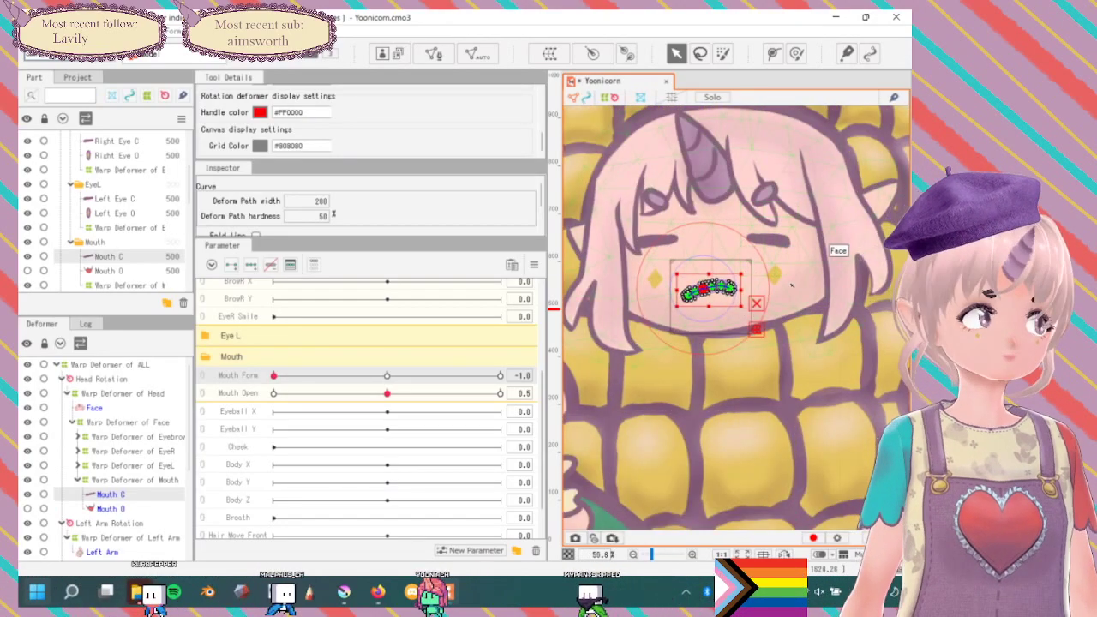
{"action": "scroll", "coordinate": [792, 298], "scroll_direction": "up", "scroll_amount": 2}
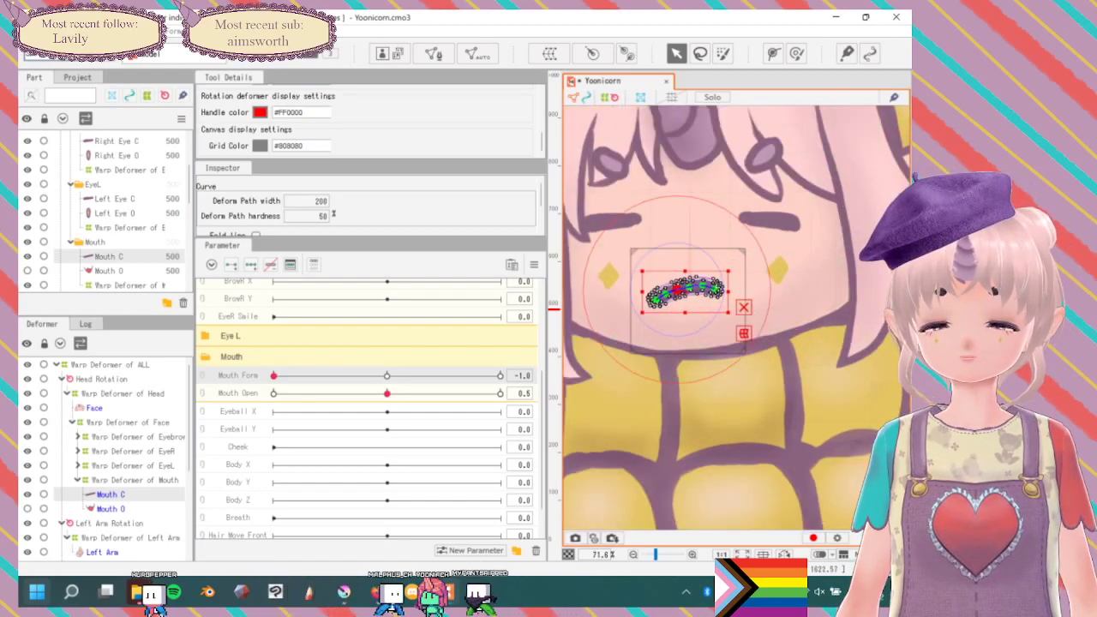
{"action": "left_click_drag", "start_coordinate": [716, 288], "coordinate": [702, 285]}
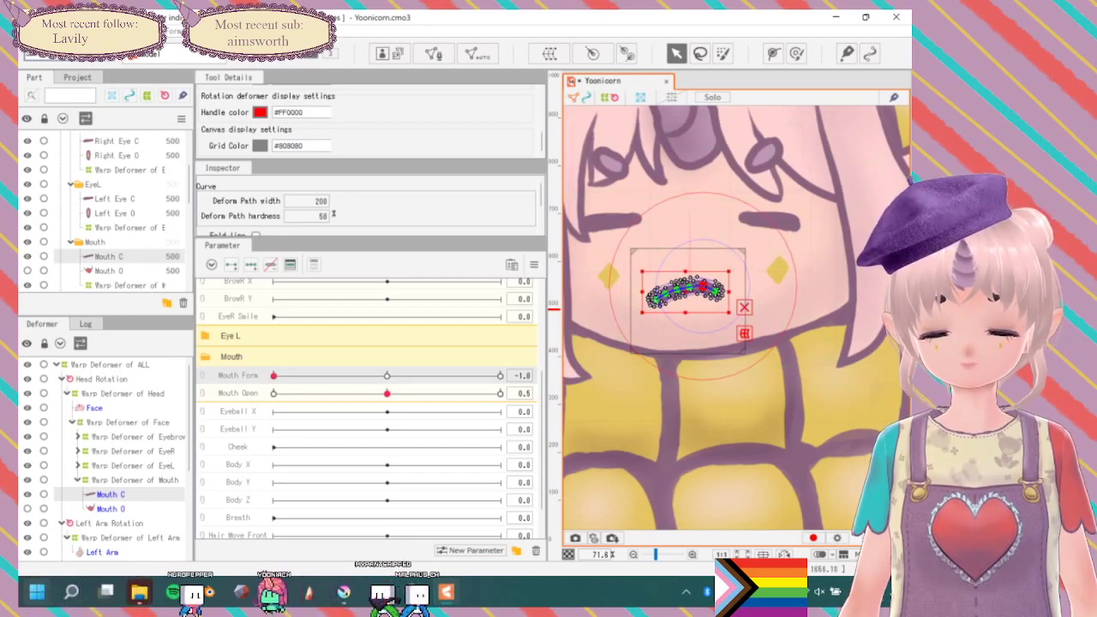
{"action": "left_click", "coordinate": [653, 299]}
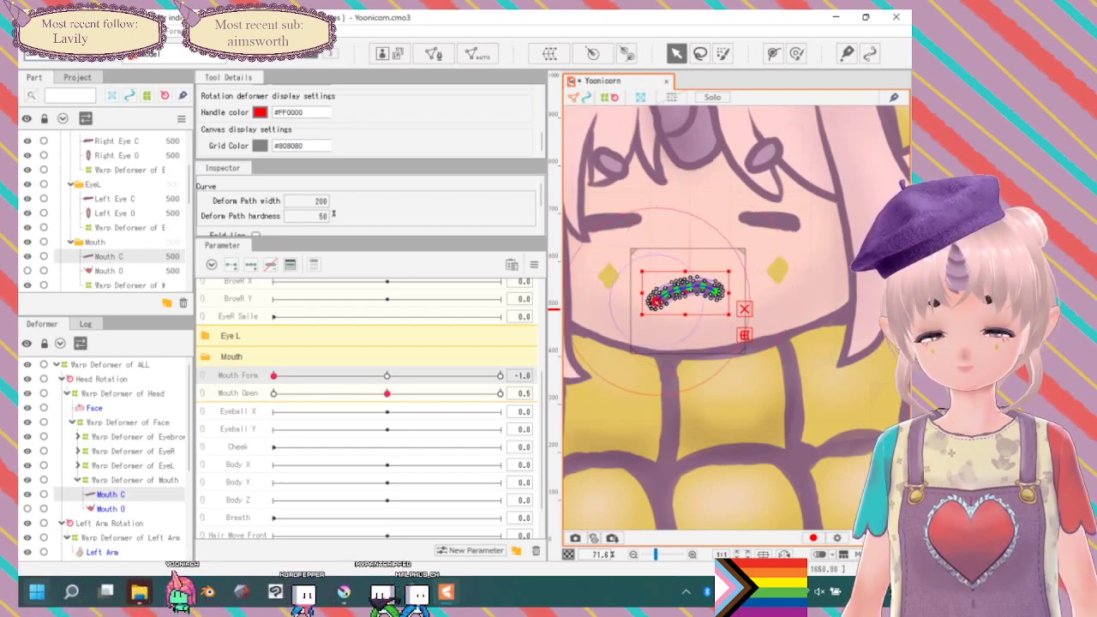
Undo the frown deformation of Mouth C and return Mouth Form to 0.0.
{"action": "left_click", "coordinate": [386, 376]}
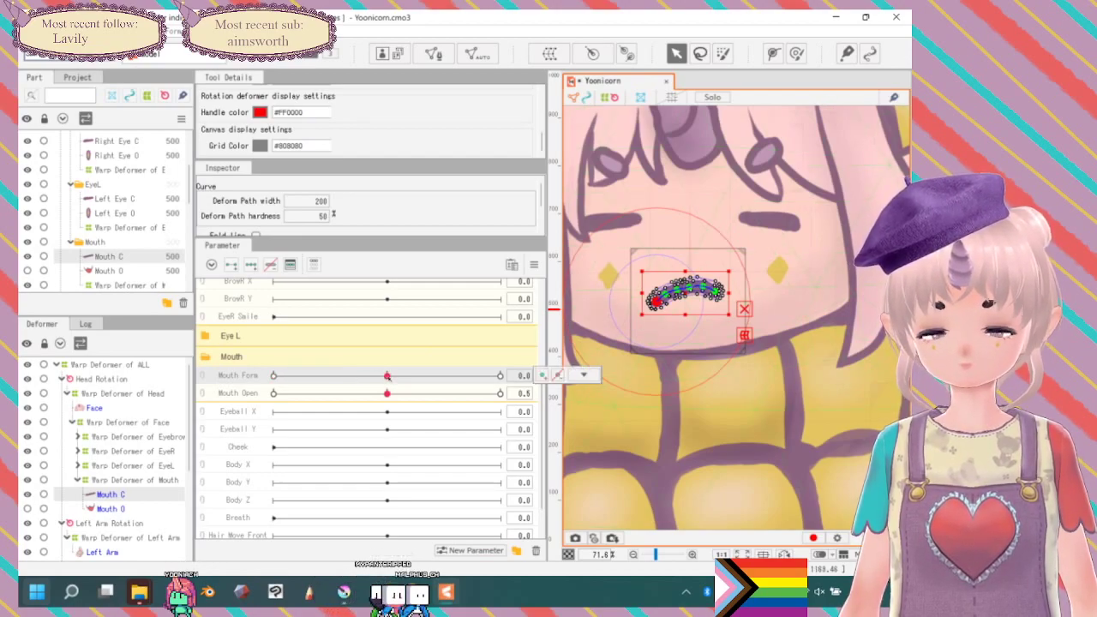
{"action": "key", "text": "ctrl+z"}
{"action": "key", "text": "ctrl+z"}
{"action": "key", "text": "ctrl+z"}
{"action": "key", "text": "ctrl+z"}
{"action": "key", "text": "ctrl+z"}
{"action": "key", "text": "ctrl+z"}
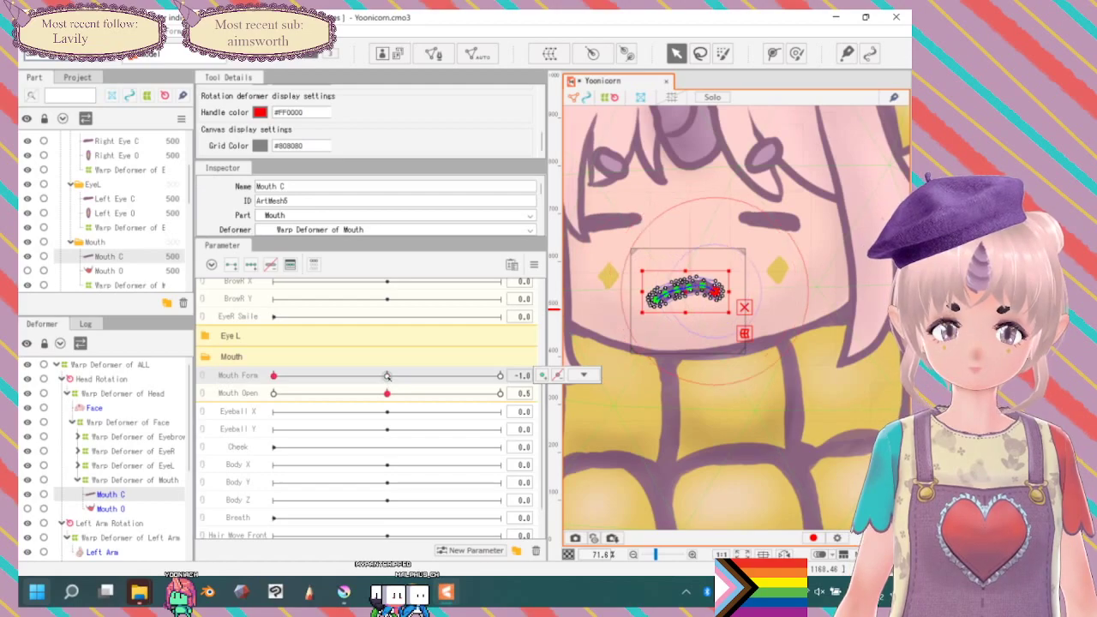
{"action": "key", "text": "ctrl+z"}
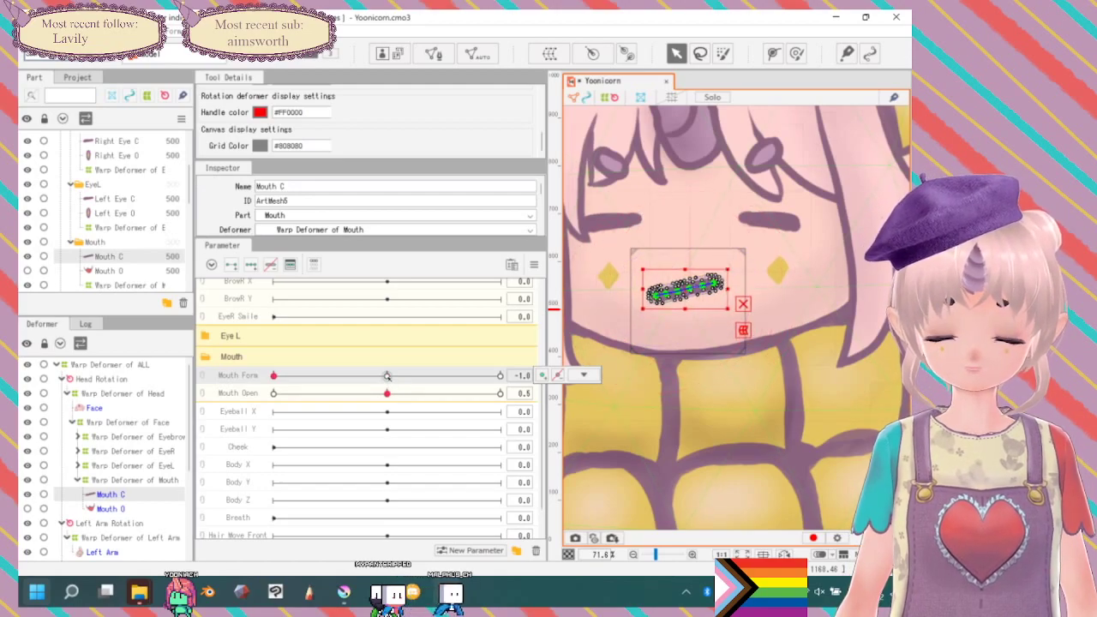
{"action": "left_click", "coordinate": [387, 376]}
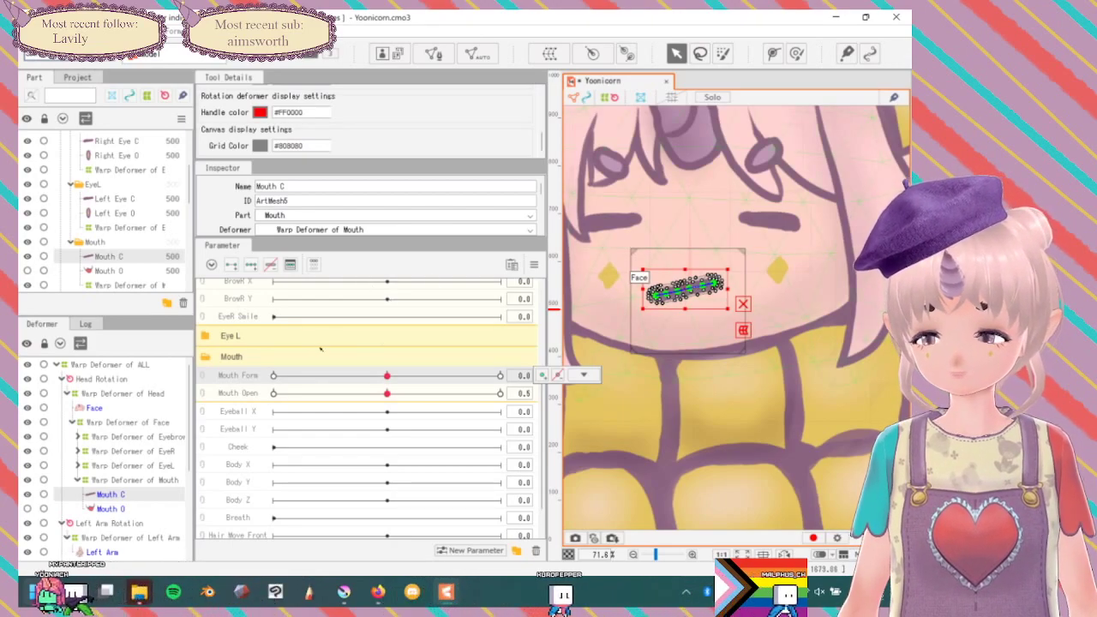
Try the Mouth C frown again at Mouth Form -1.0, lowering both path ends and lifting the centre points into an arch.
{"action": "left_click", "coordinate": [273, 375]}
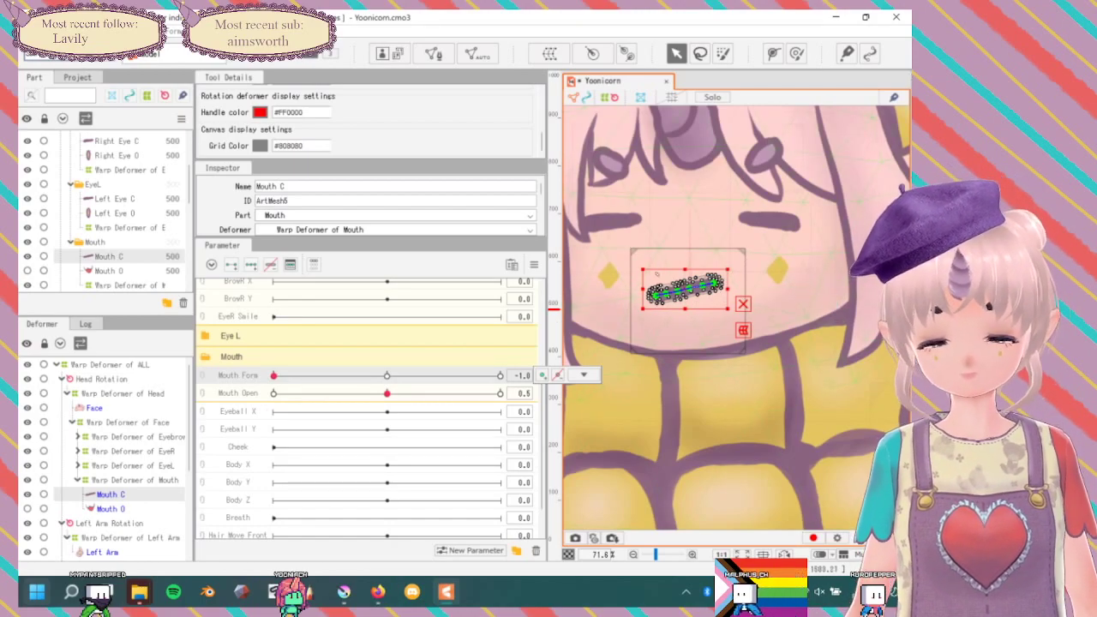
{"action": "scroll", "coordinate": [656, 254], "scroll_direction": "up", "scroll_amount": 3}
{"action": "left_click_drag", "start_coordinate": [655, 338], "coordinate": [655, 348]}
{"action": "left_click_drag", "start_coordinate": [772, 313], "coordinate": [774, 325]}
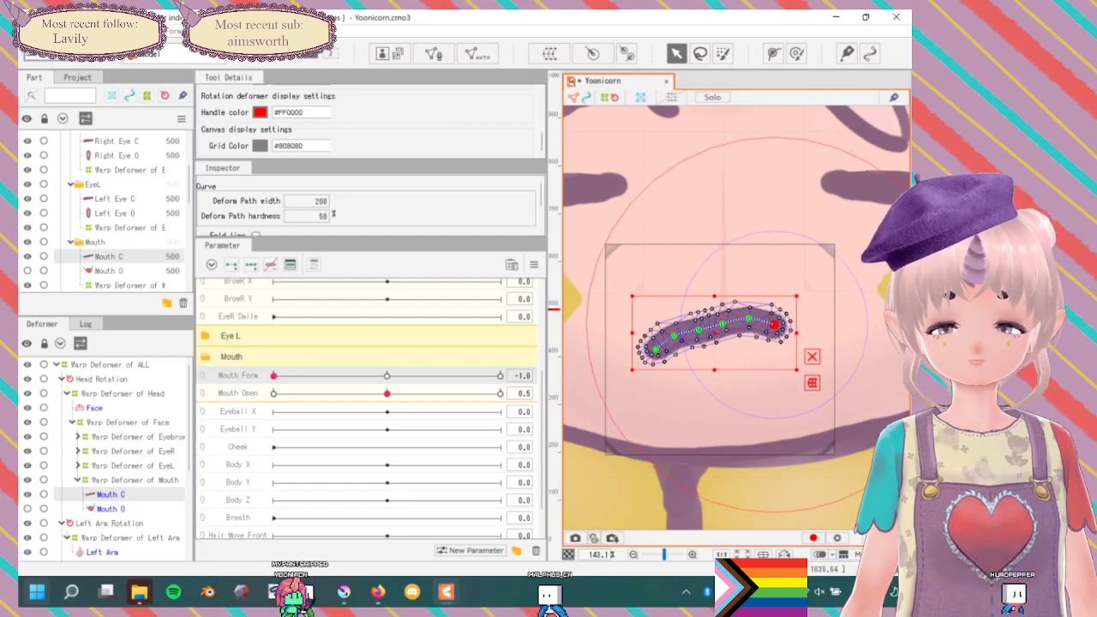
{"action": "left_click_drag", "start_coordinate": [698, 329], "coordinate": [724, 318]}
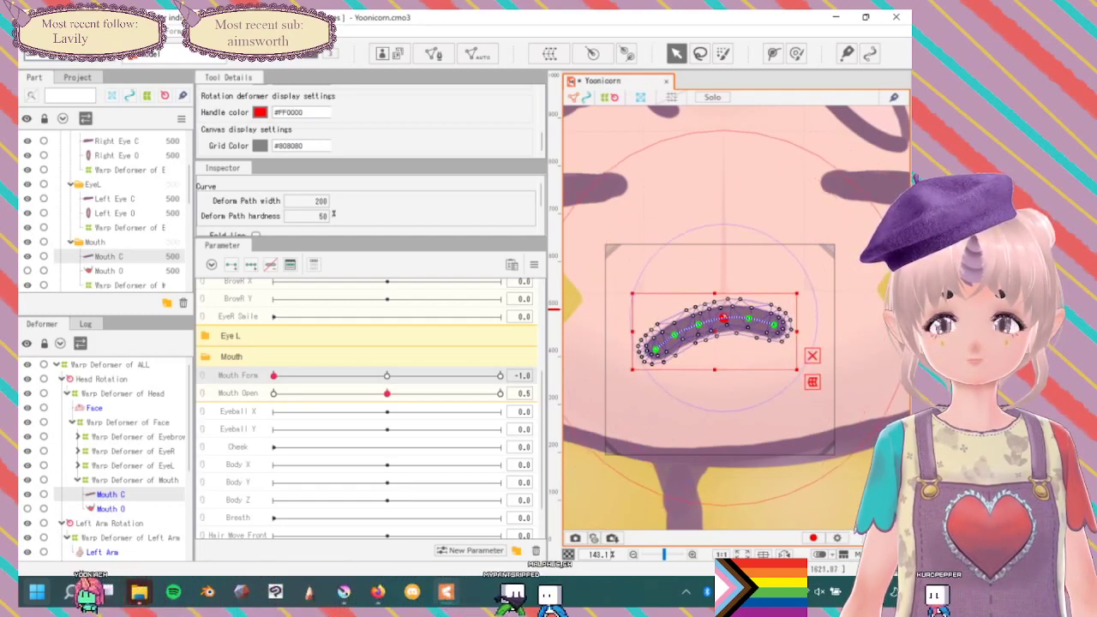
{"action": "scroll", "coordinate": [715, 319], "scroll_direction": "down", "scroll_amount": 5}
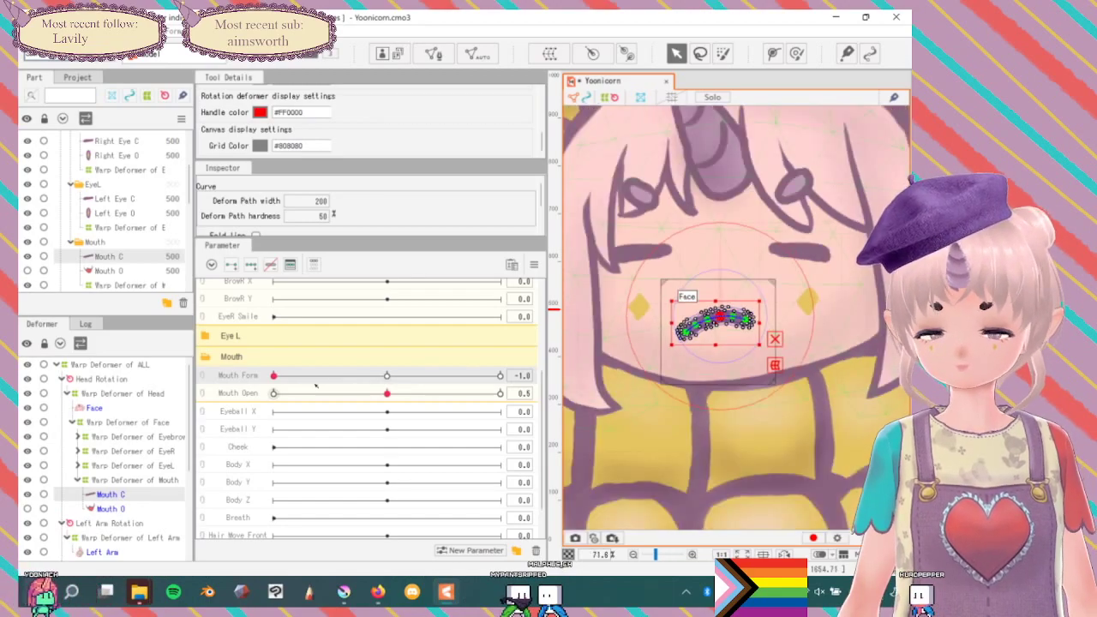
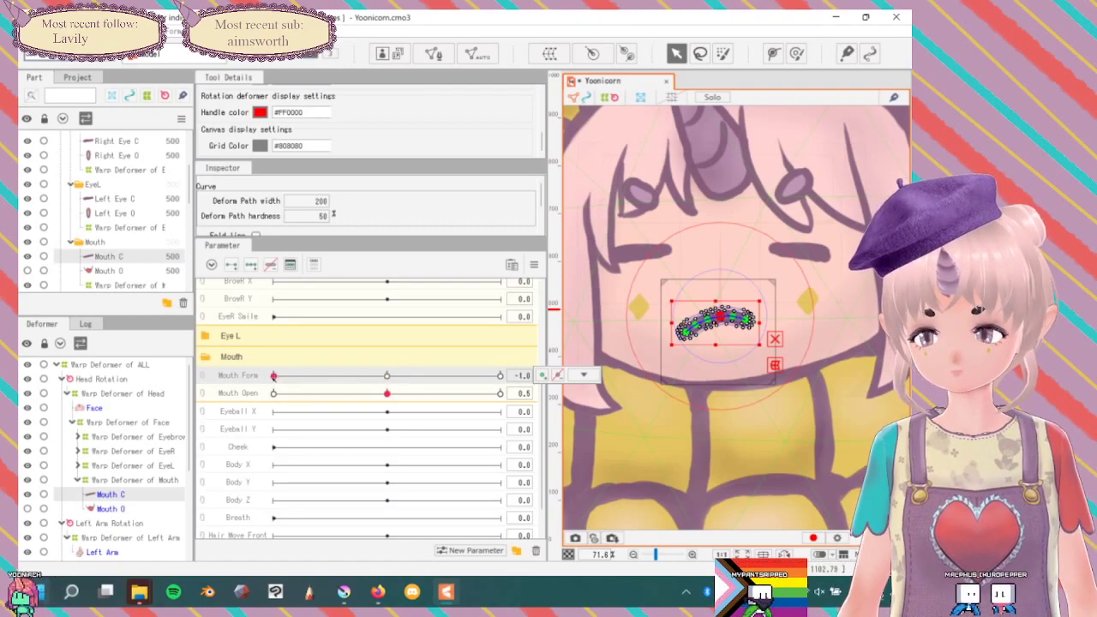
Undo the second frown attempt and the automatic mesh regeneration on Mouth C.
{"action": "key", "text": "ctrl+z"}
{"action": "key", "text": "ctrl+z"}
{"action": "key", "text": "ctrl+z"}
{"action": "key", "text": "ctrl+z"}
{"action": "key", "text": "ctrl+z"}
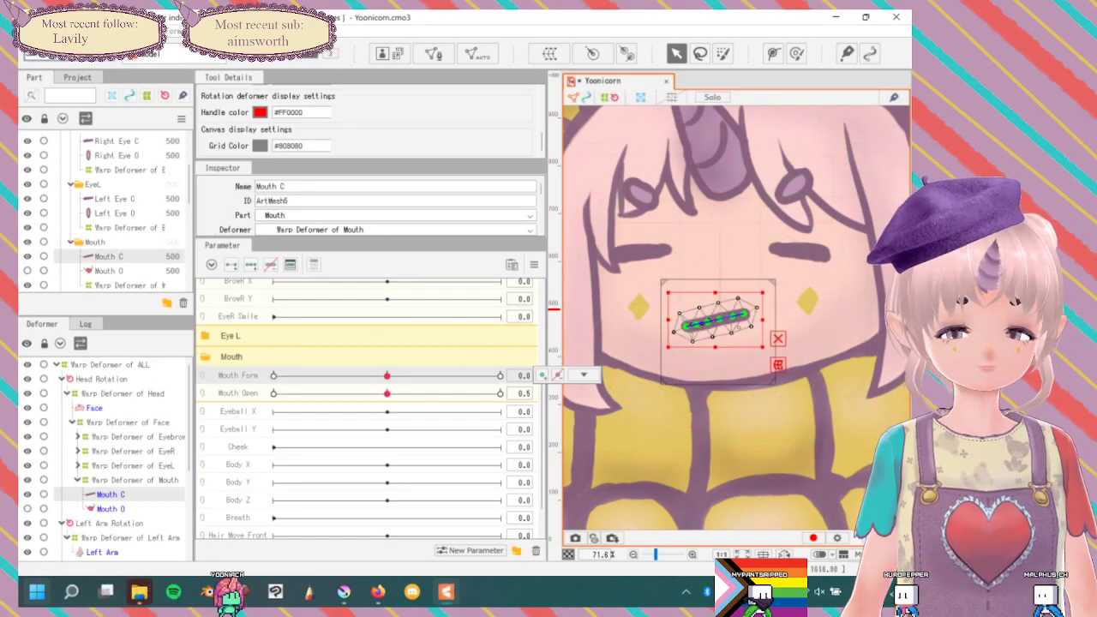
Preview Mouth C at the highest and neutral Mouth Form keys, and check the Mouth warp deformer's keys before reselecting Mouth C.
{"action": "left_click", "coordinate": [500, 375]}
{"action": "left_click", "coordinate": [387, 375]}
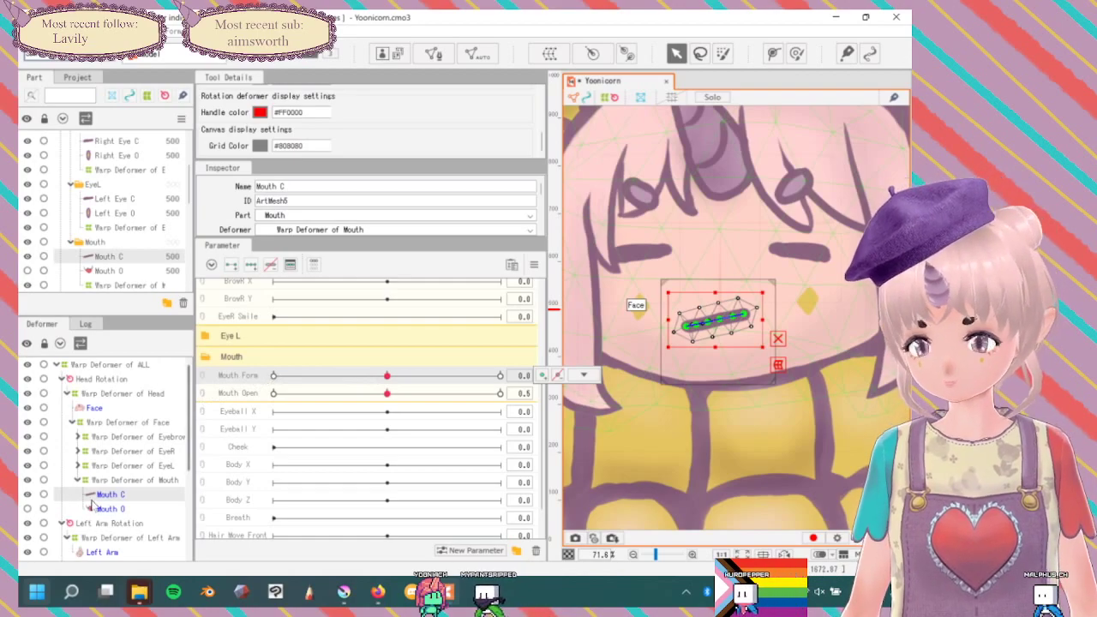
{"action": "left_click", "coordinate": [117, 484]}
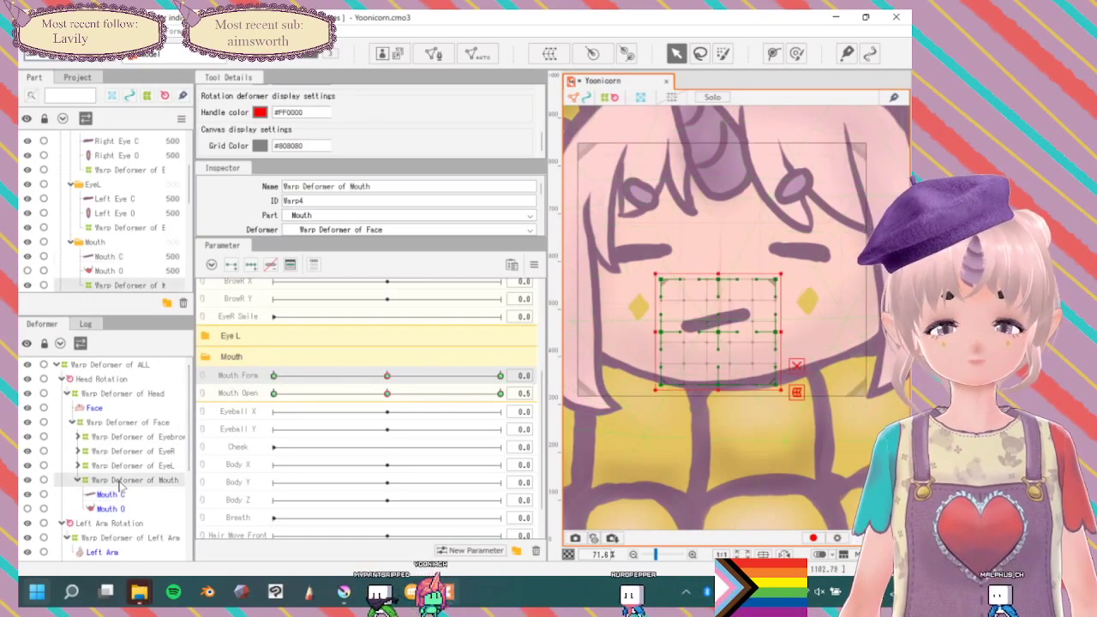
{"action": "left_click", "coordinate": [115, 494]}
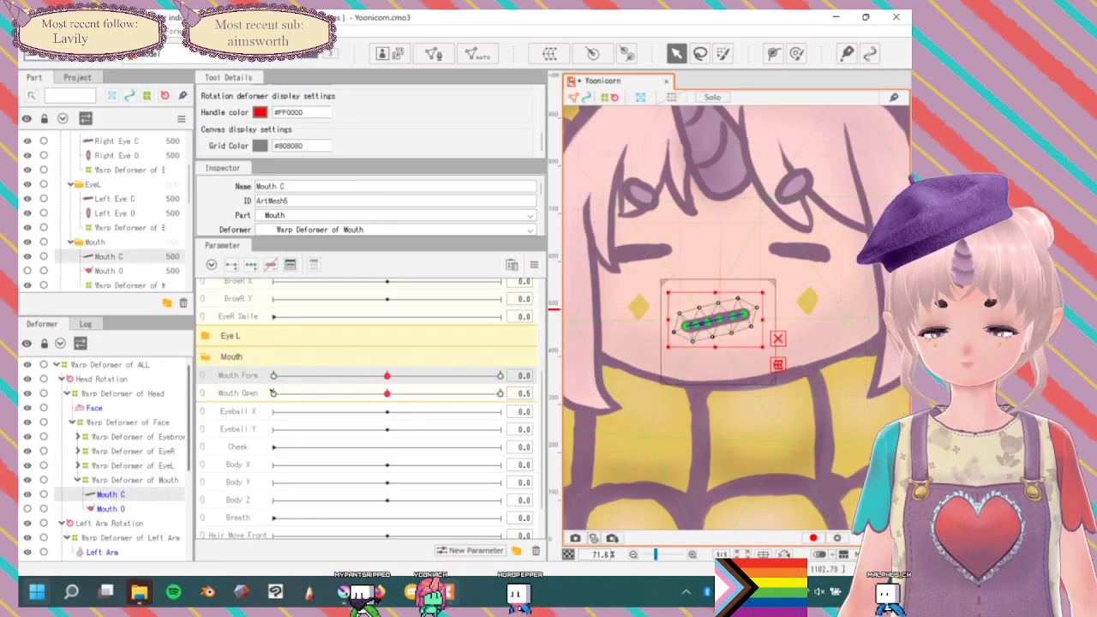
Try the Mouth C frown at Mouth Form -1.0 once more, bending both path ends down and evening the inner points into an arch.
{"action": "left_click", "coordinate": [274, 375]}
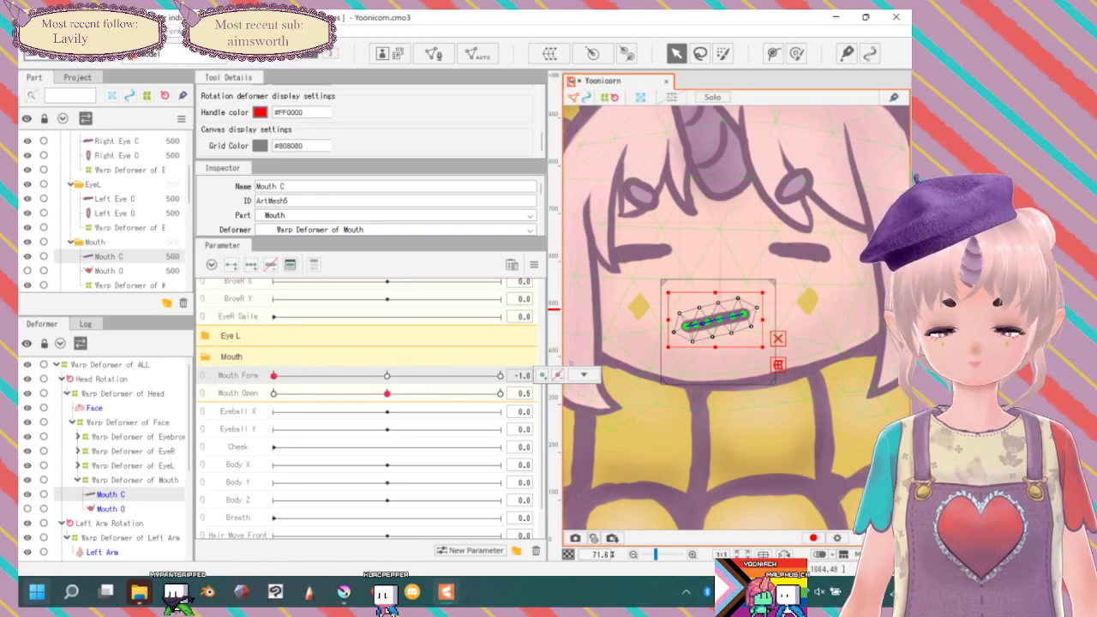
{"action": "scroll", "coordinate": [693, 324], "scroll_direction": "up", "scroll_amount": 3}
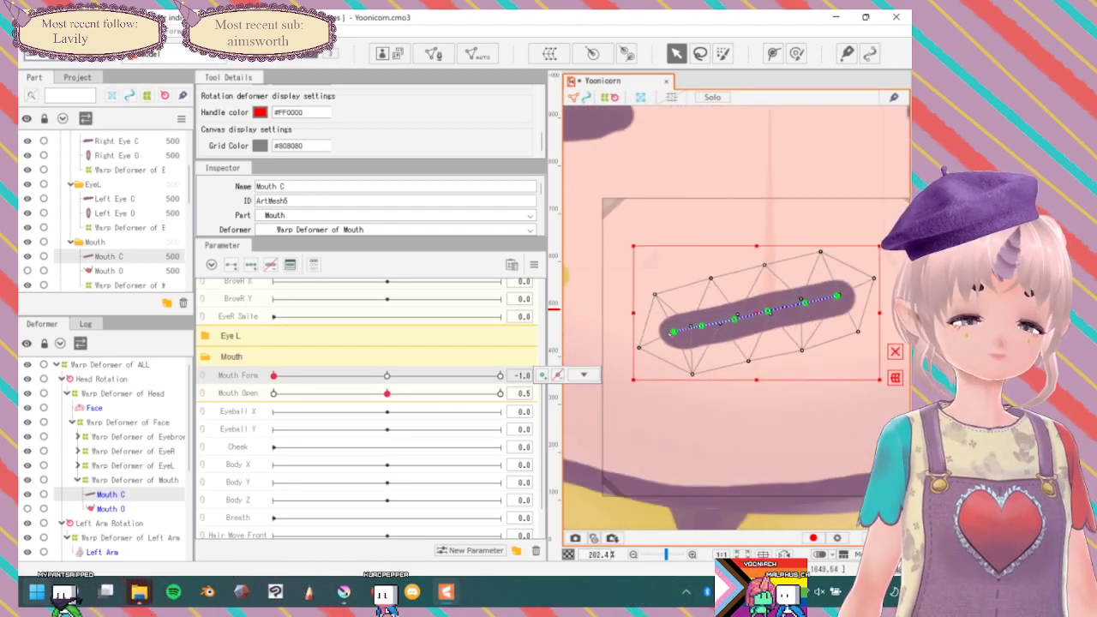
{"action": "left_click_drag", "start_coordinate": [675, 332], "coordinate": [675, 350]}
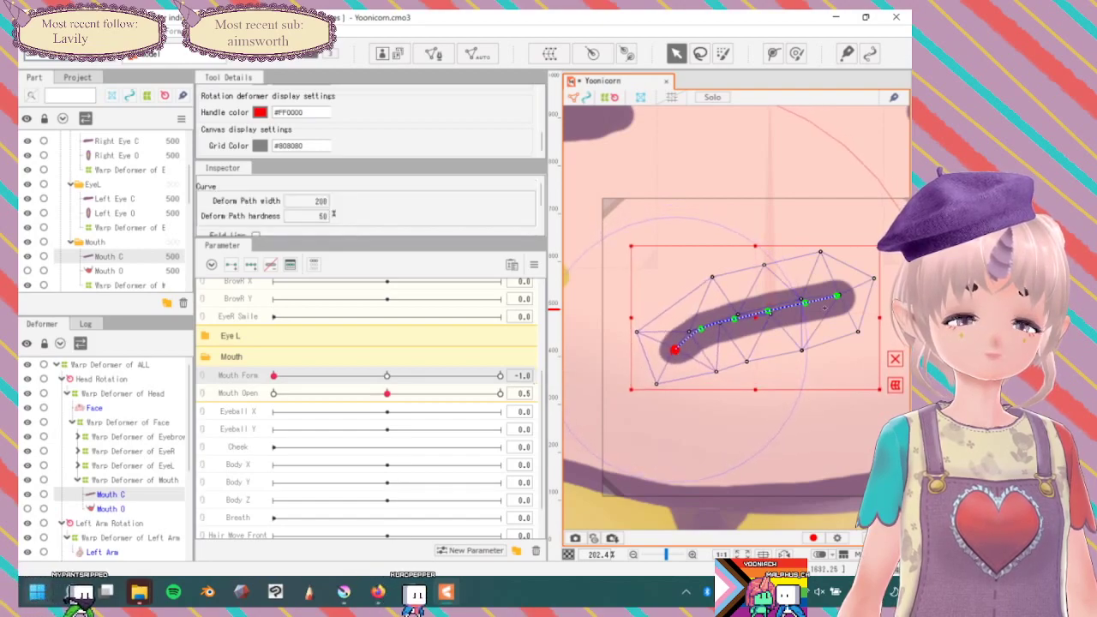
{"action": "left_click_drag", "start_coordinate": [837, 296], "coordinate": [842, 318]}
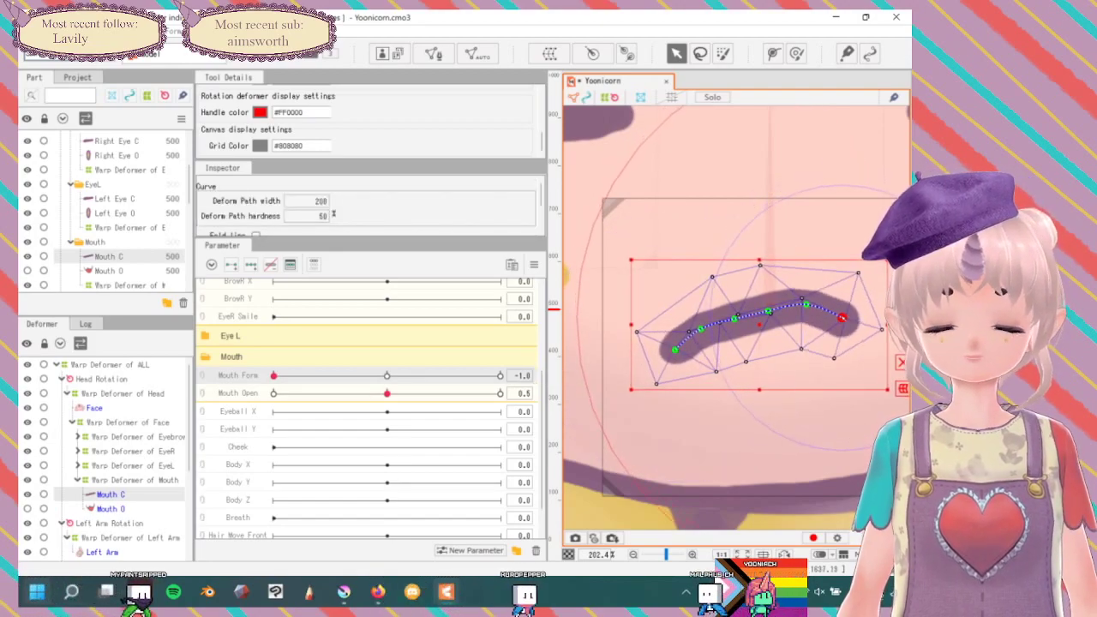
{"action": "left_click_drag", "start_coordinate": [769, 311], "coordinate": [732, 313]}
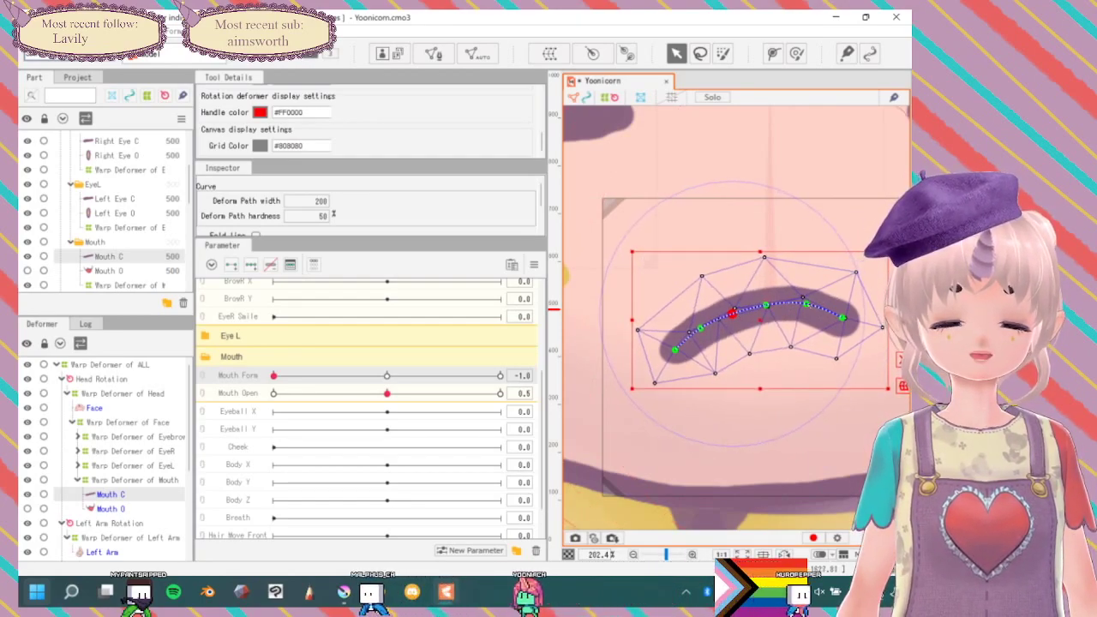
{"action": "left_click_drag", "start_coordinate": [843, 318], "coordinate": [843, 321]}
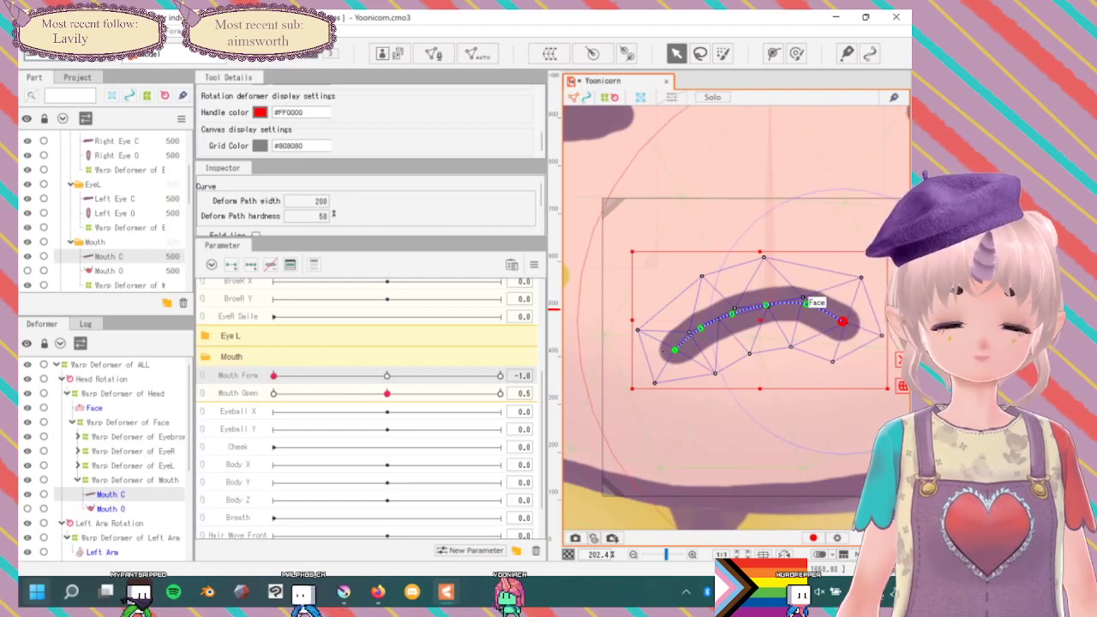
{"action": "left_click_drag", "start_coordinate": [675, 349], "coordinate": [677, 356]}
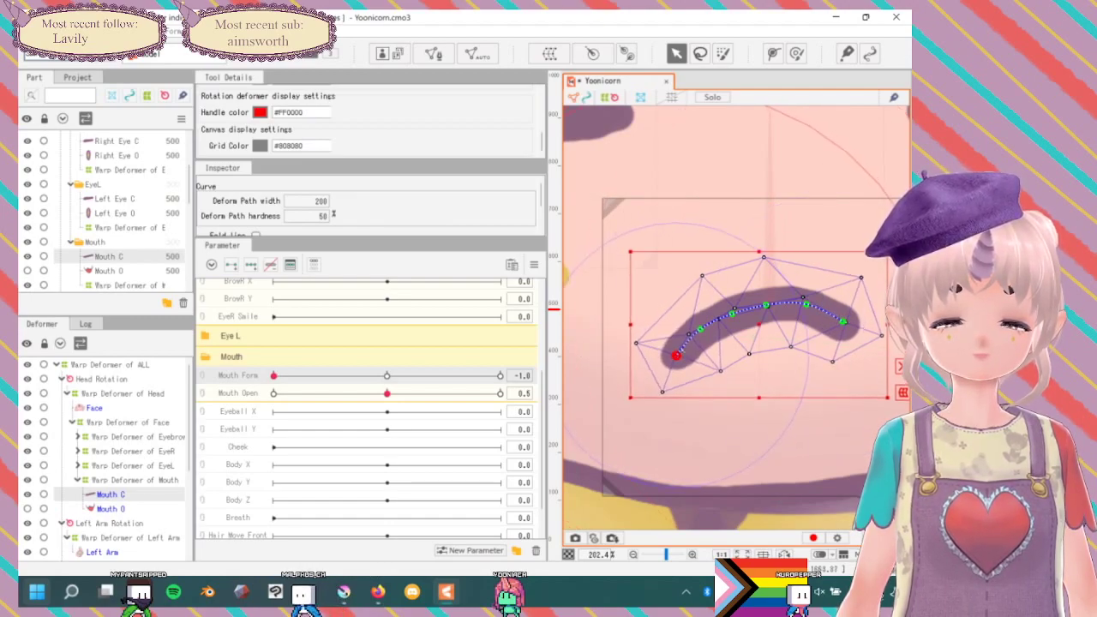
{"action": "left_click_drag", "start_coordinate": [805, 303], "coordinate": [809, 304]}
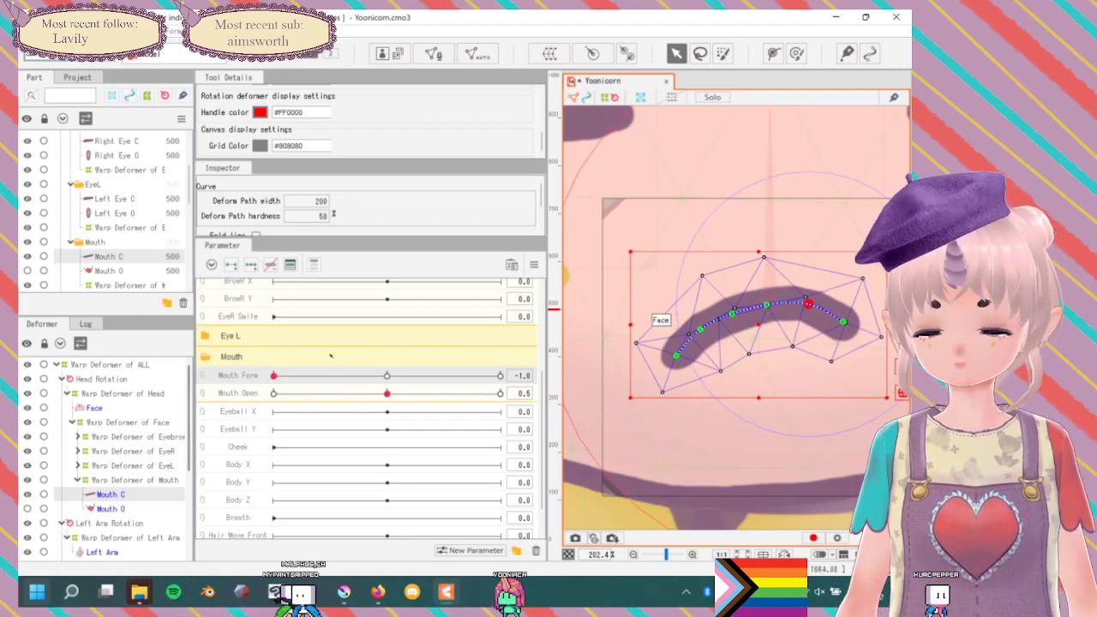
Try a smile for Mouth C at Mouth Form 1.0, raising both path ends and lowering the inner points into an upward curve.
{"action": "left_click_drag", "start_coordinate": [314, 376], "coordinate": [230, 368]}
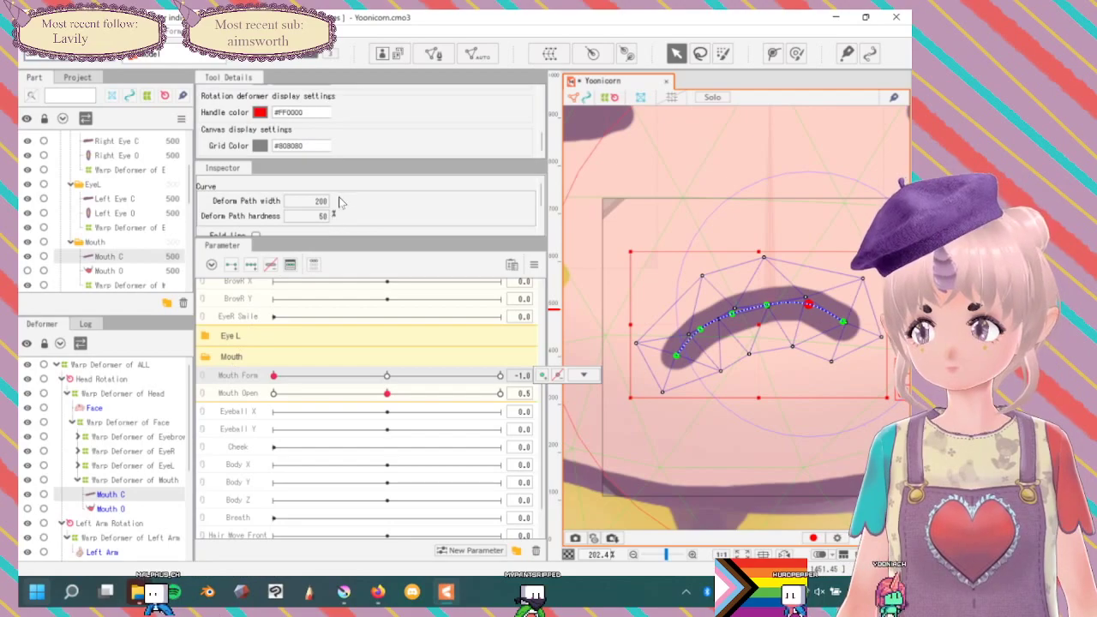
{"action": "scroll", "coordinate": [340, 199], "scroll_direction": "down", "scroll_amount": 2}
{"action": "scroll", "coordinate": [340, 200], "scroll_direction": "up", "scroll_amount": 2}
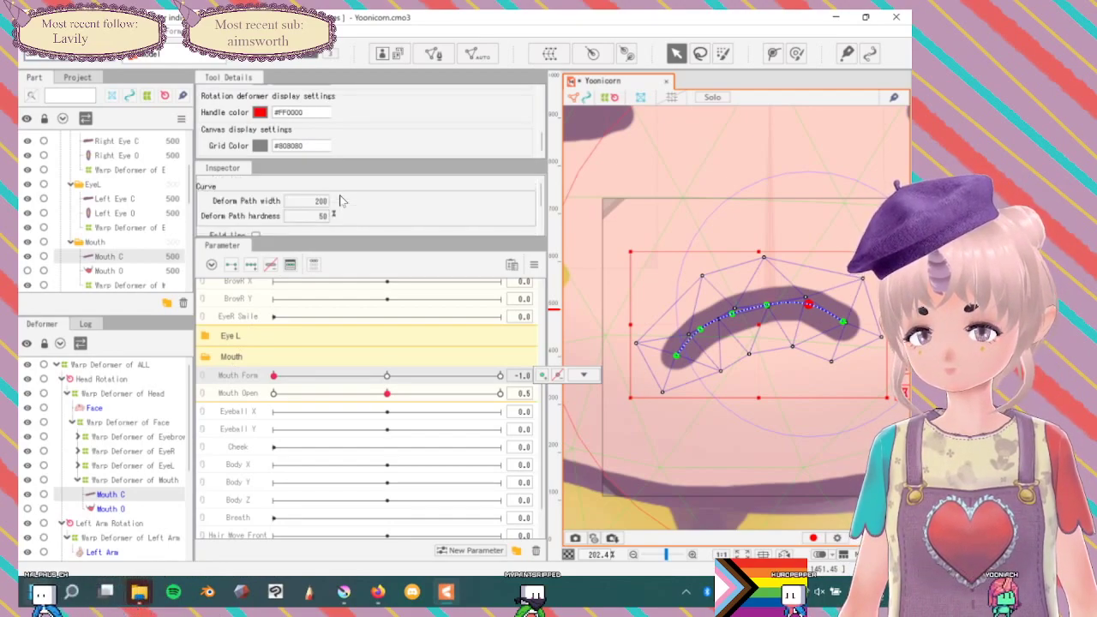
{"action": "scroll", "coordinate": [358, 130], "scroll_direction": "up", "scroll_amount": 2}
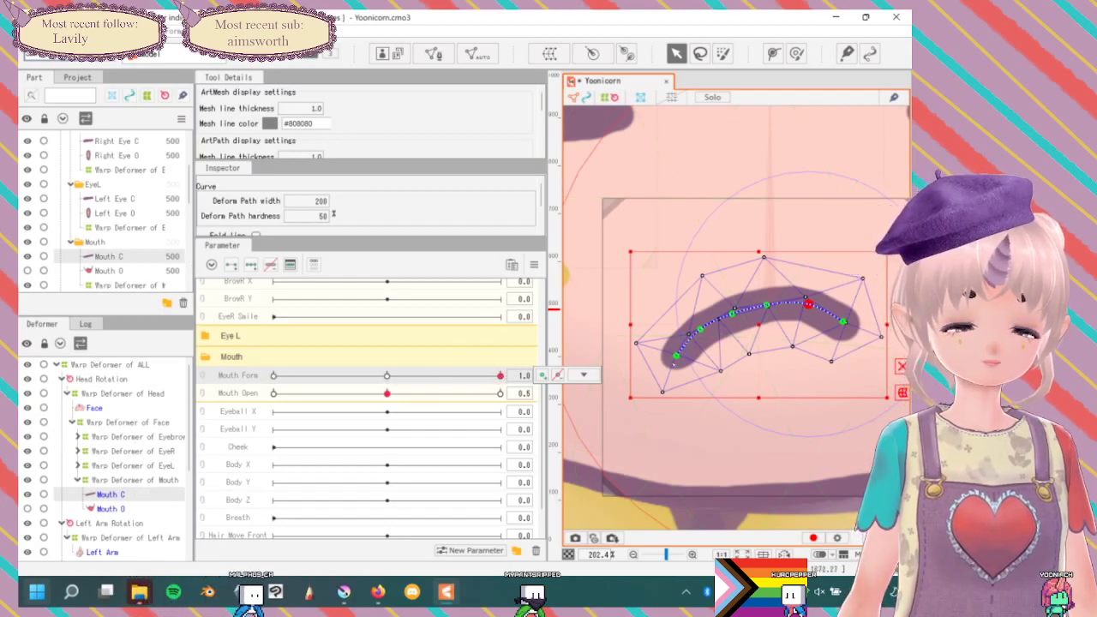
{"action": "left_click_drag", "start_coordinate": [675, 355], "coordinate": [697, 313]}
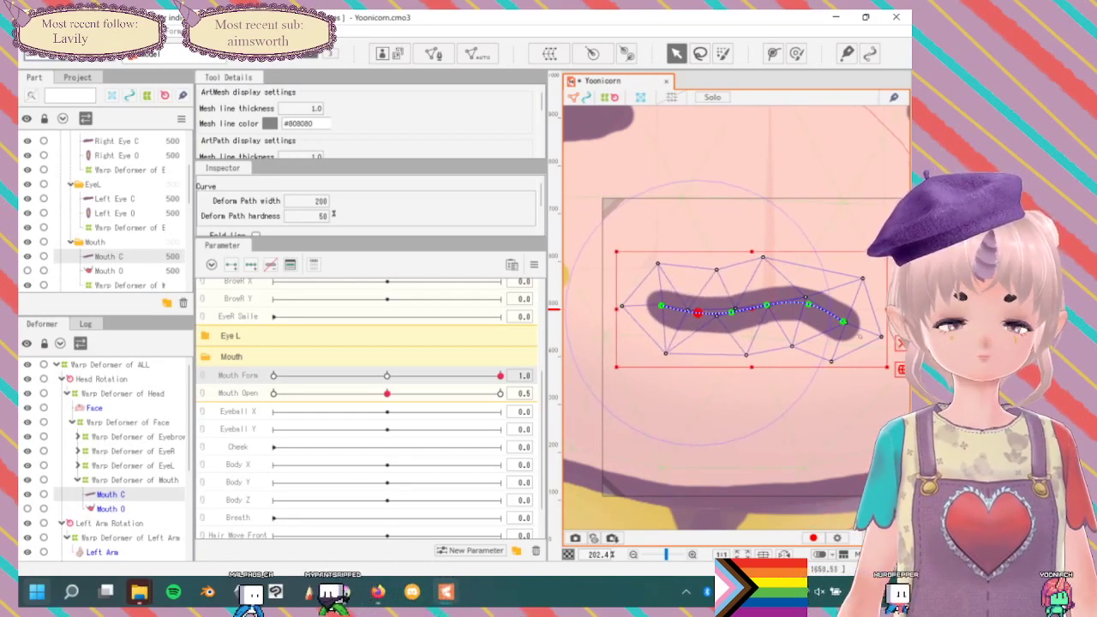
{"action": "left_click_drag", "start_coordinate": [844, 322], "coordinate": [840, 282]}
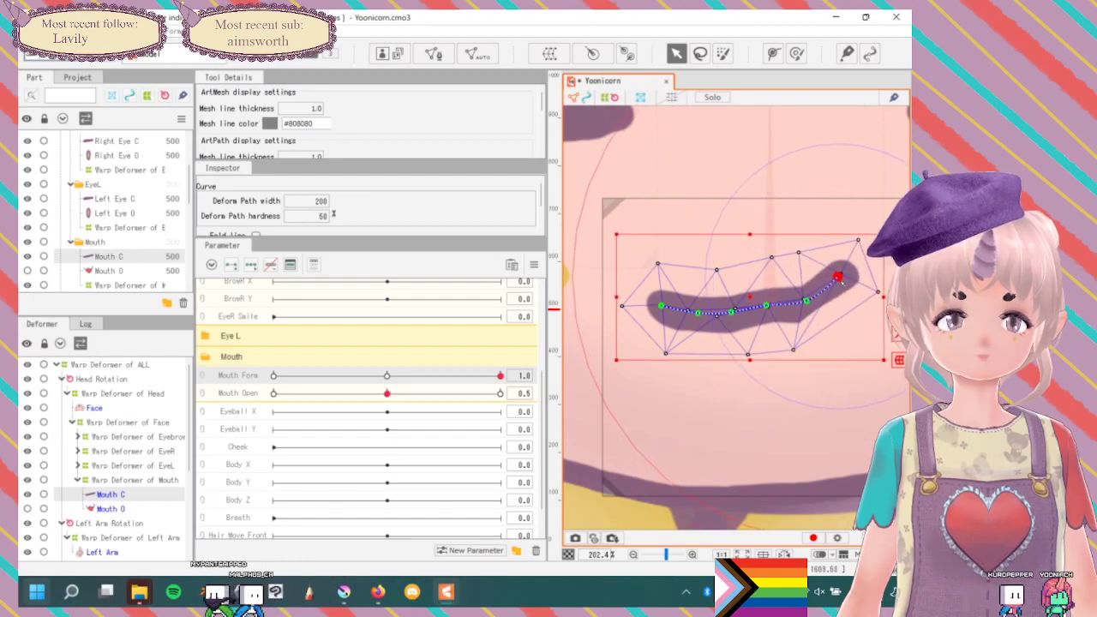
{"action": "left_click_drag", "start_coordinate": [767, 306], "coordinate": [730, 317]}
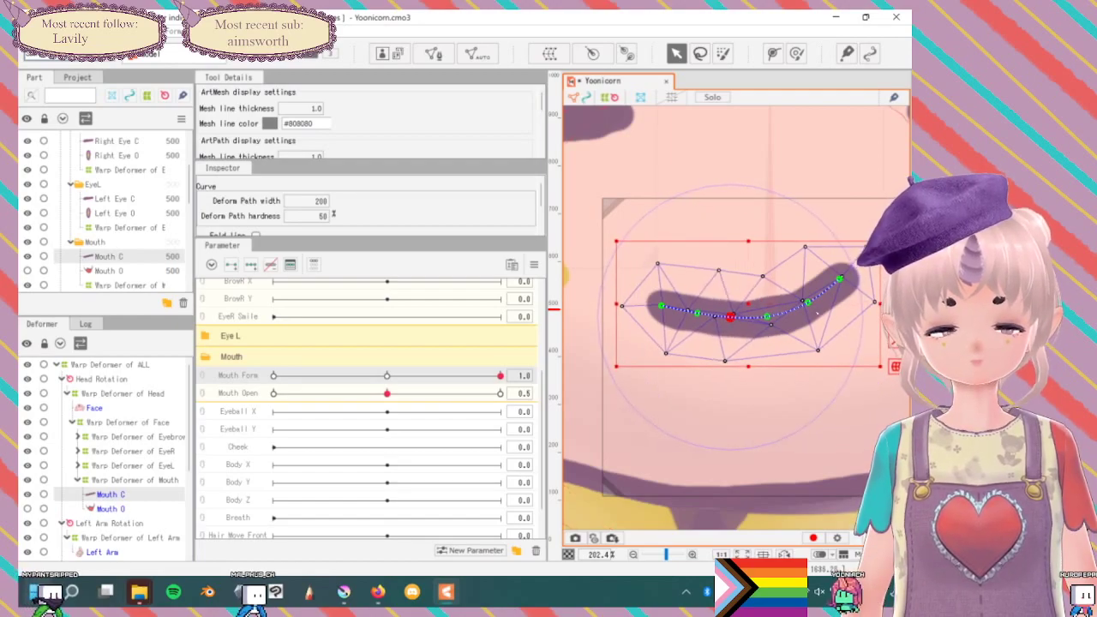
{"action": "left_click", "coordinate": [808, 303]}
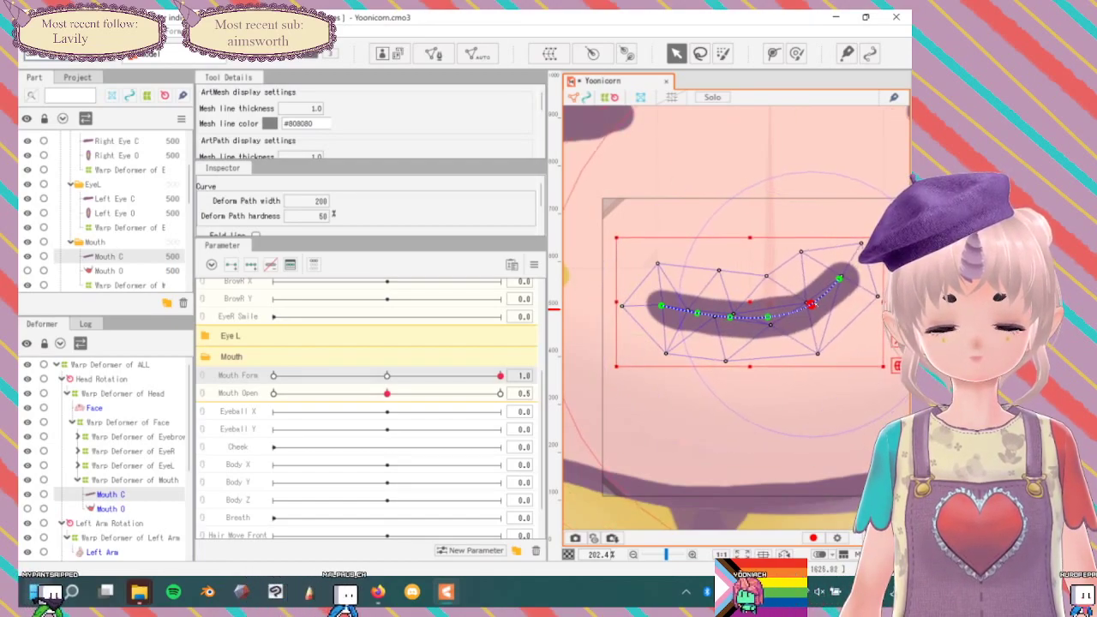
{"action": "scroll", "coordinate": [672, 317], "scroll_direction": "down", "scroll_amount": 5}
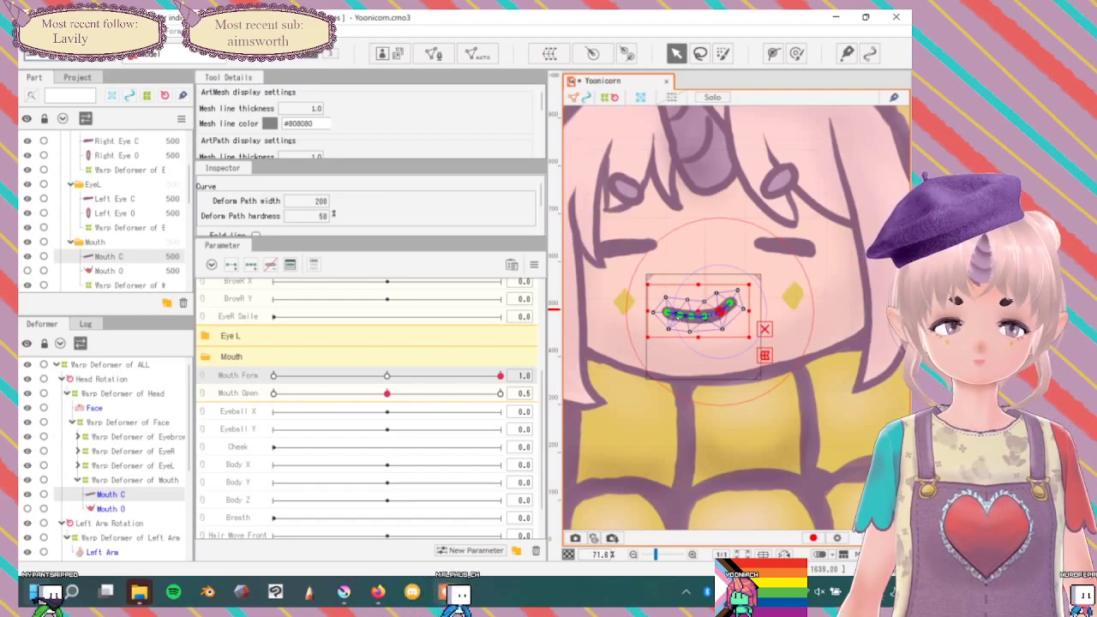
{"action": "left_click", "coordinate": [666, 307]}
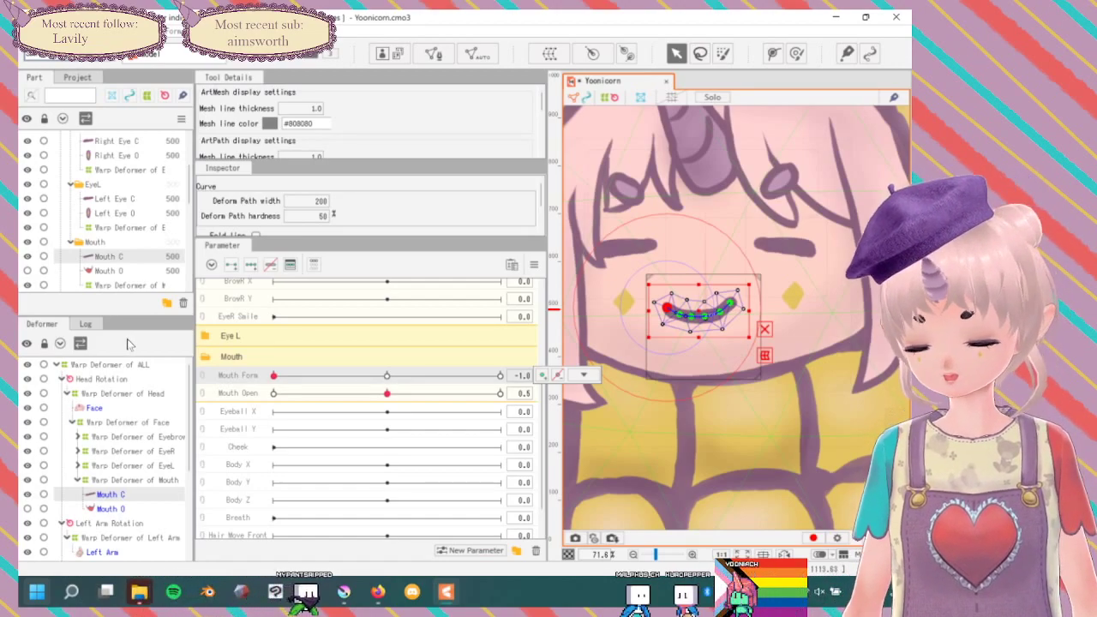
Undo the smile and frown deformations of Mouth C and save the model.
{"action": "key", "text": "ctrl+z"}
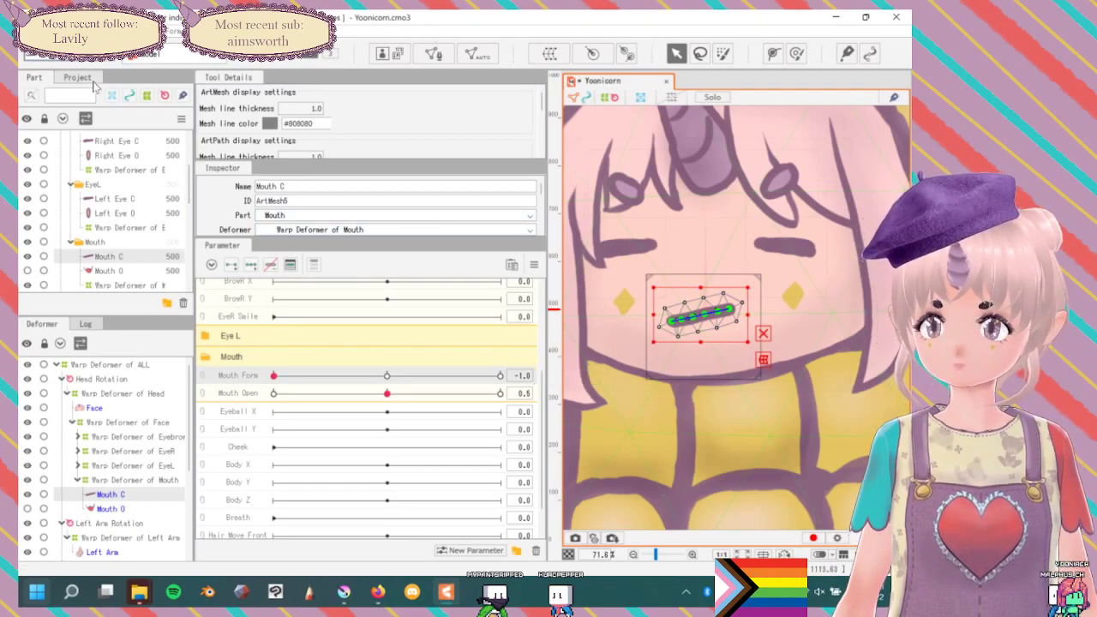
{"action": "key", "text": "ctrl+s"}
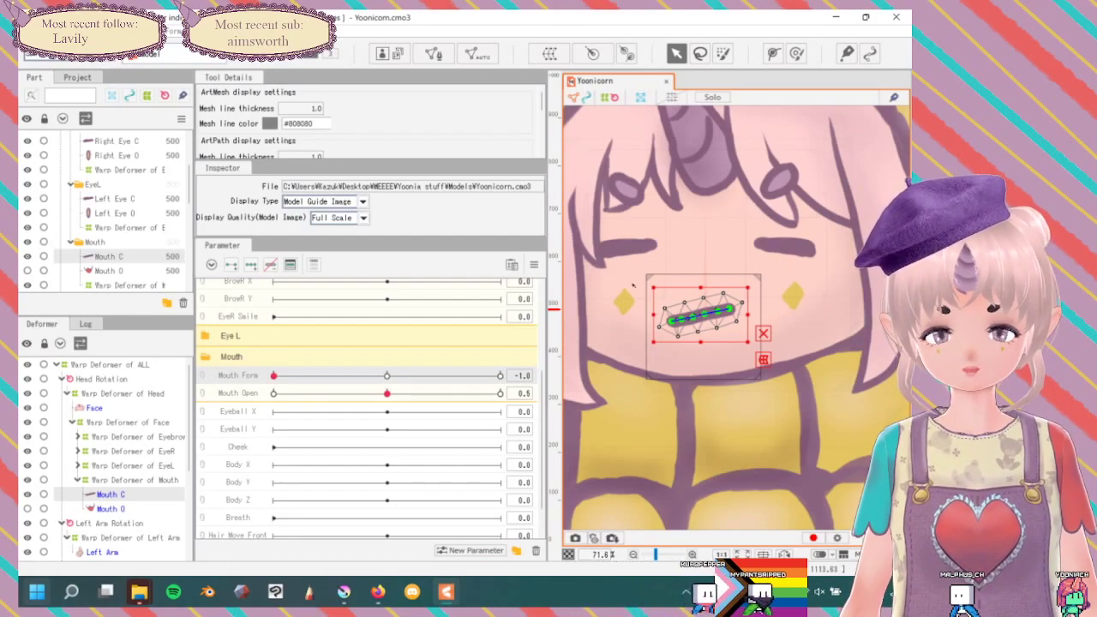
Examine the left arm's art mesh, warp deformer and rotation deformer, and look over the body parameters available for them.
{"action": "scroll", "coordinate": [725, 286], "scroll_direction": "down", "scroll_amount": 7}
{"action": "scroll", "coordinate": [763, 308], "scroll_direction": "up", "scroll_amount": 2}
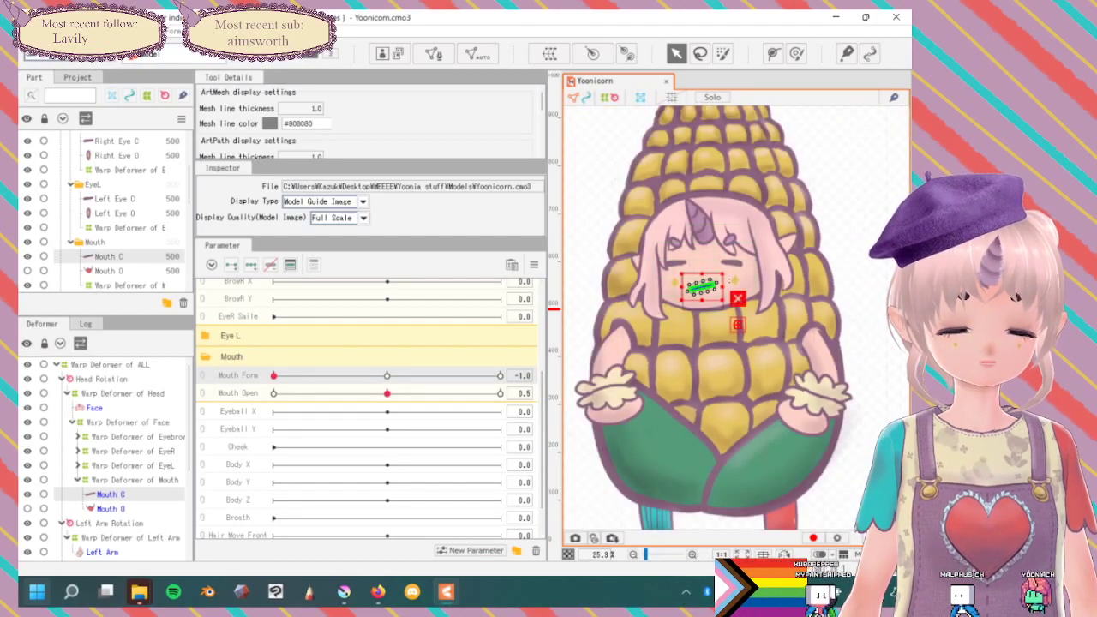
{"action": "scroll", "coordinate": [99, 493], "scroll_direction": "down", "scroll_amount": 2}
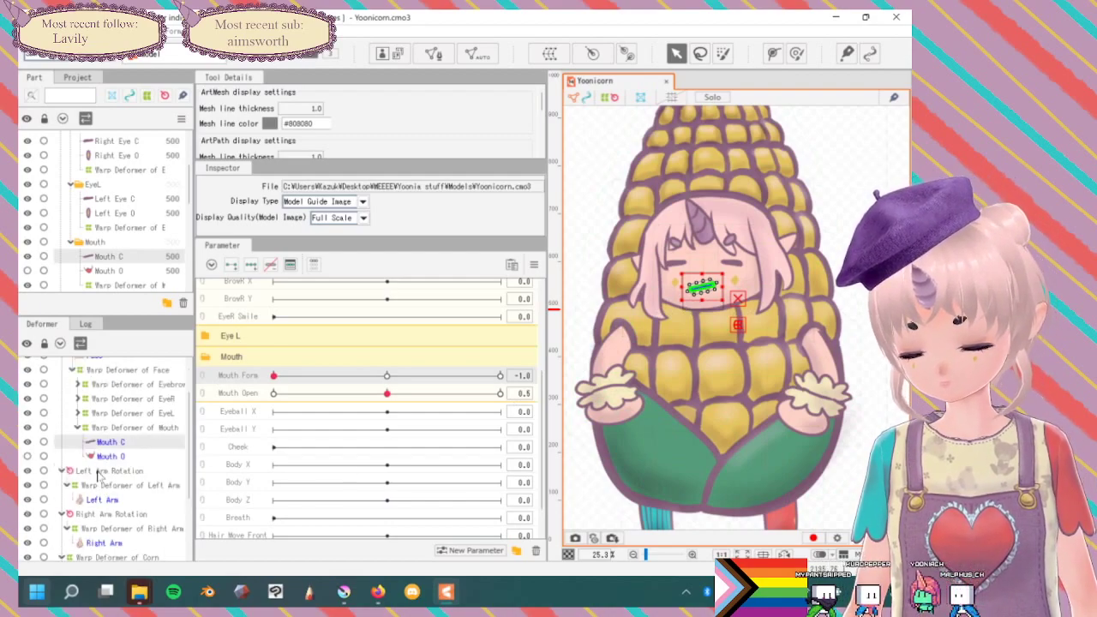
{"action": "left_click", "coordinate": [97, 471]}
{"action": "left_click", "coordinate": [113, 499]}
{"action": "left_click", "coordinate": [116, 486]}
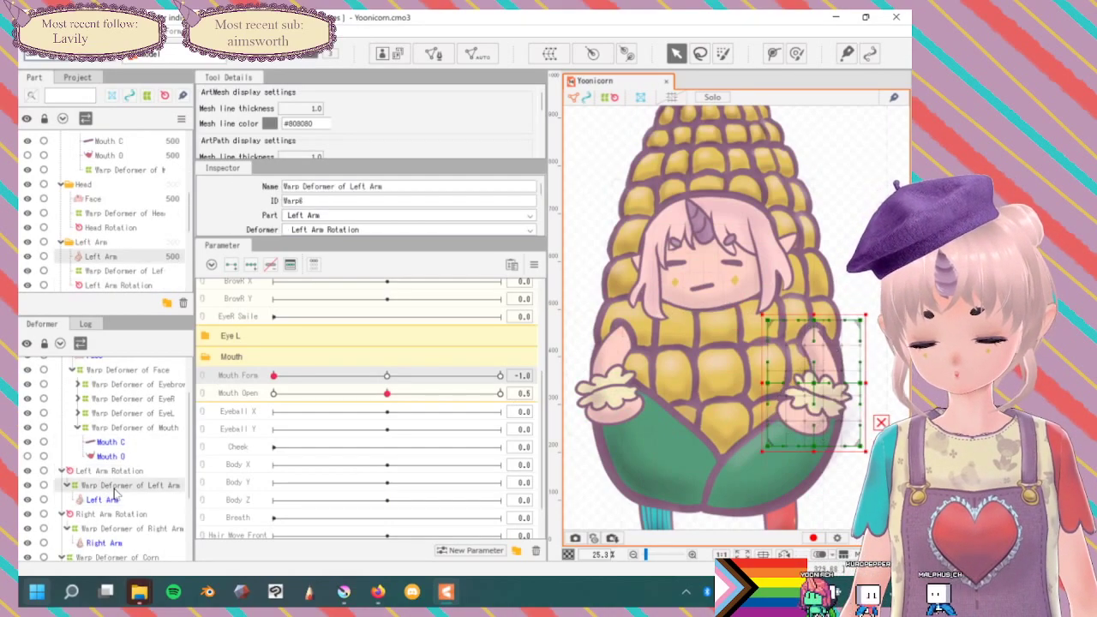
{"action": "scroll", "coordinate": [426, 450], "scroll_direction": "down", "scroll_amount": 1}
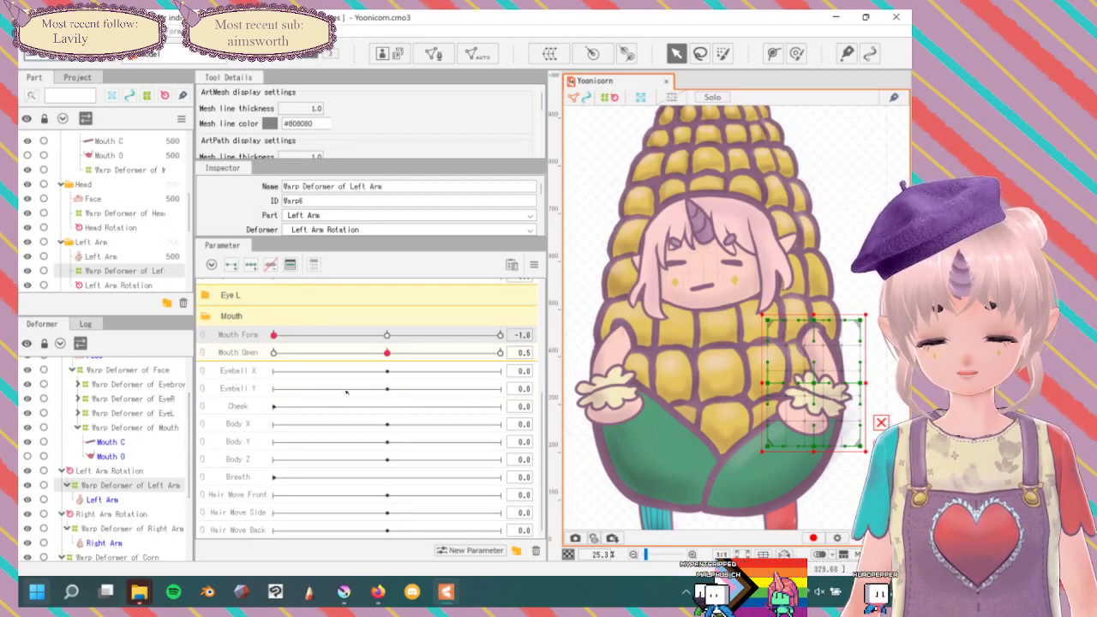
{"action": "left_click", "coordinate": [103, 471]}
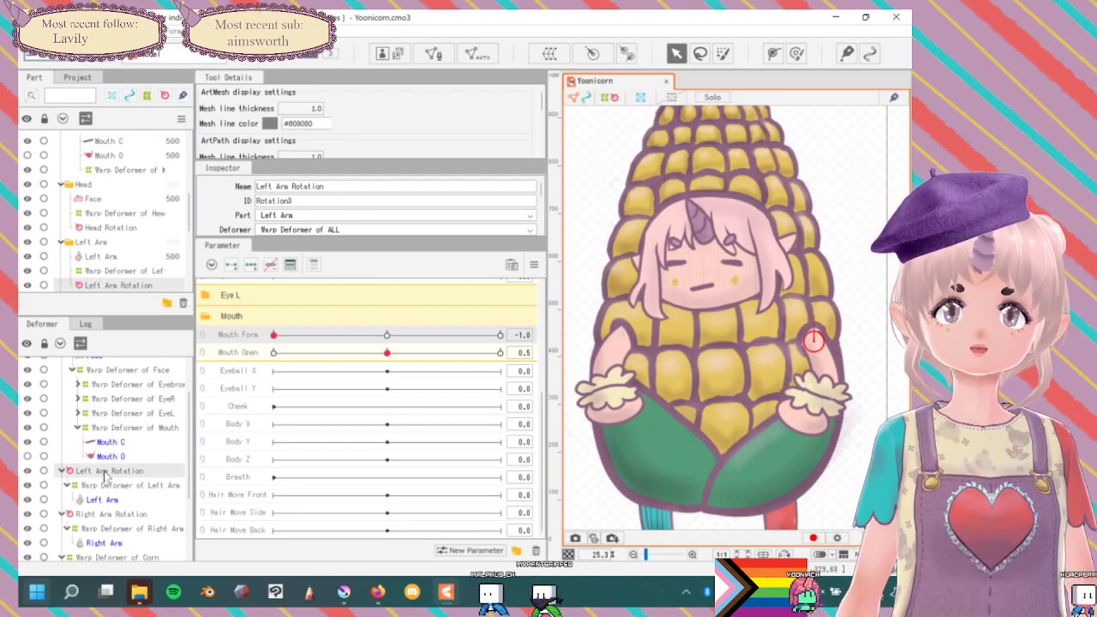
{"action": "left_click", "coordinate": [323, 424]}
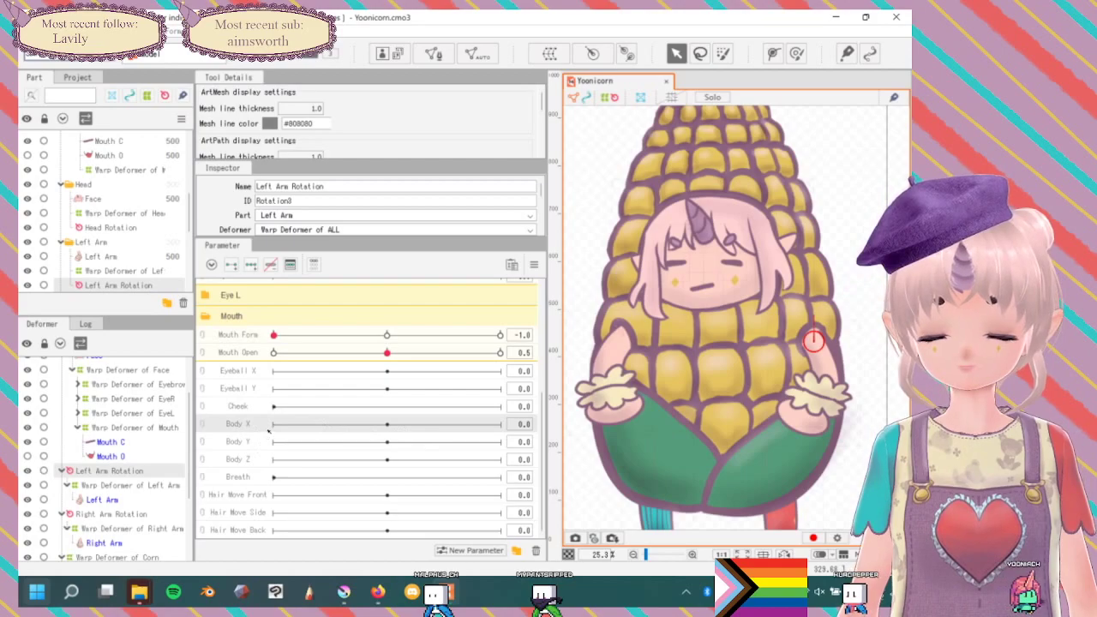
Preview the eyes at EyeR Open 1.0, open that parameter's key options, and return to the mouth parameters.
{"action": "scroll", "coordinate": [268, 433], "scroll_direction": "up", "scroll_amount": 3}
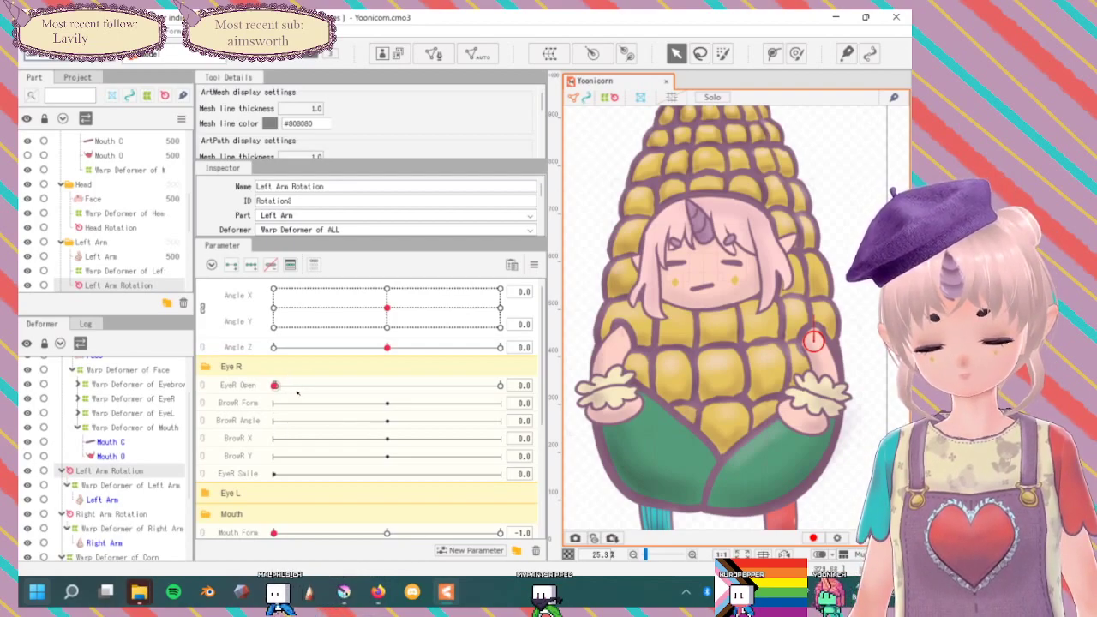
{"action": "left_click", "coordinate": [297, 390]}
{"action": "left_click_drag", "start_coordinate": [215, 374], "coordinate": [631, 358]}
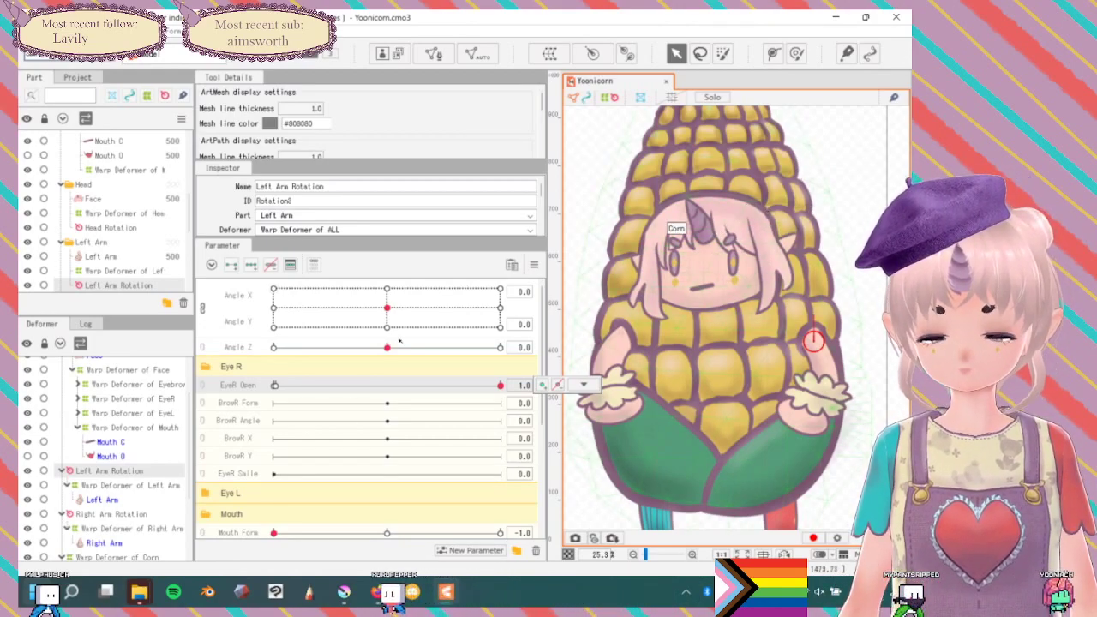
{"action": "left_click_drag", "start_coordinate": [321, 391], "coordinate": [519, 383]}
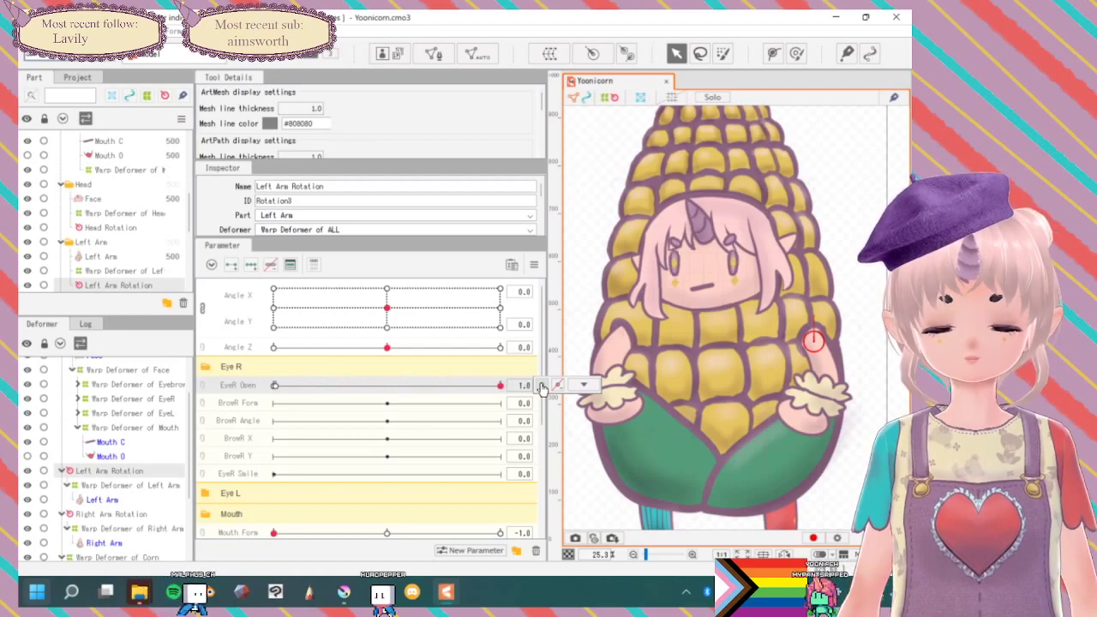
{"action": "left_click", "coordinate": [582, 385]}
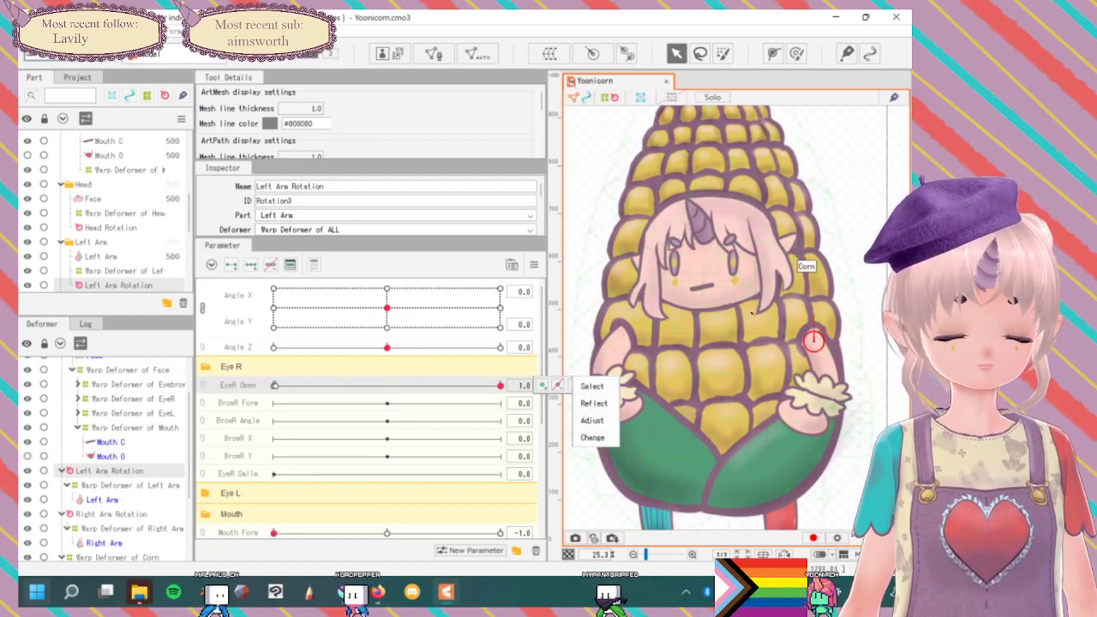
{"action": "scroll", "coordinate": [302, 344], "scroll_direction": "down", "scroll_amount": 5}
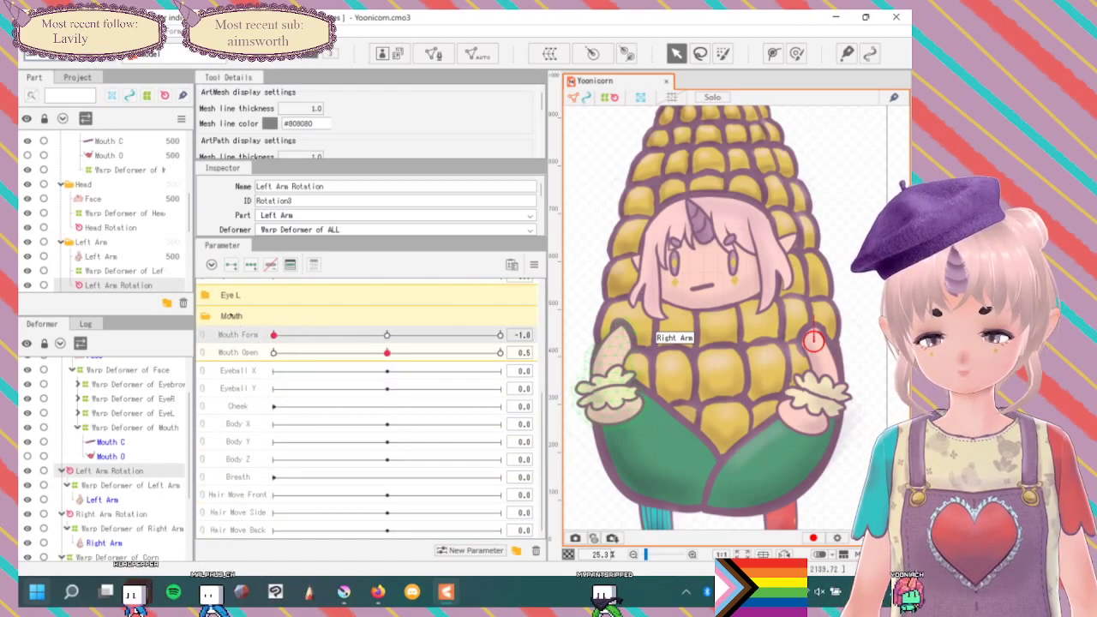
Undo back past the mouth parameter keys, and key the Mouth warp deformer's Mouth Open again with three keys, leaving it at 0.0.
{"action": "key", "text": "ctrl+z"}
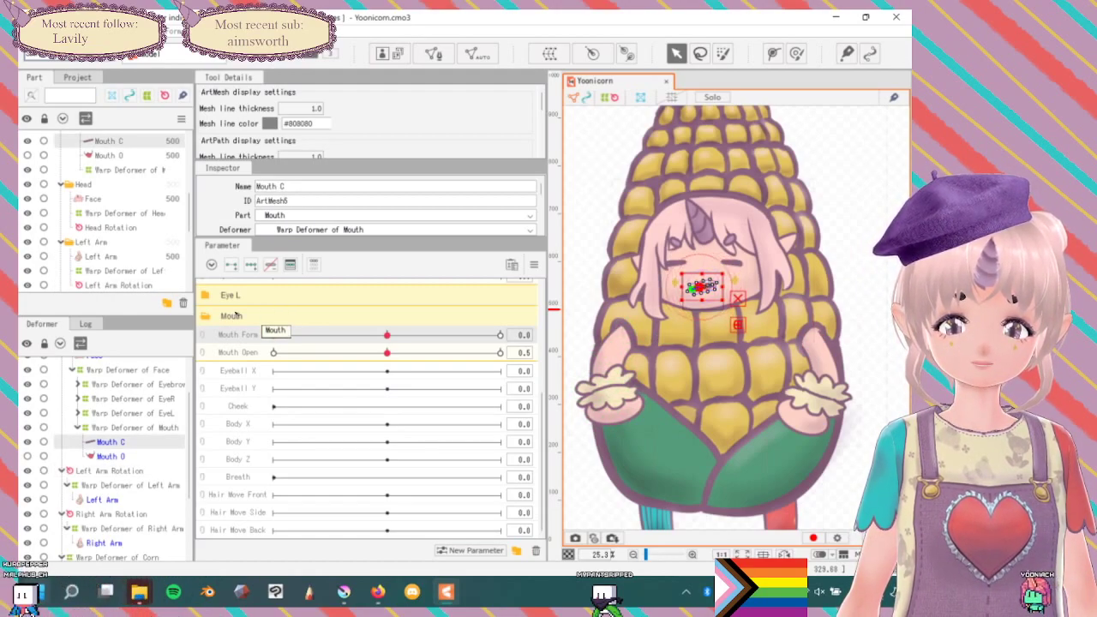
{"action": "key", "text": "ctrl+z"}
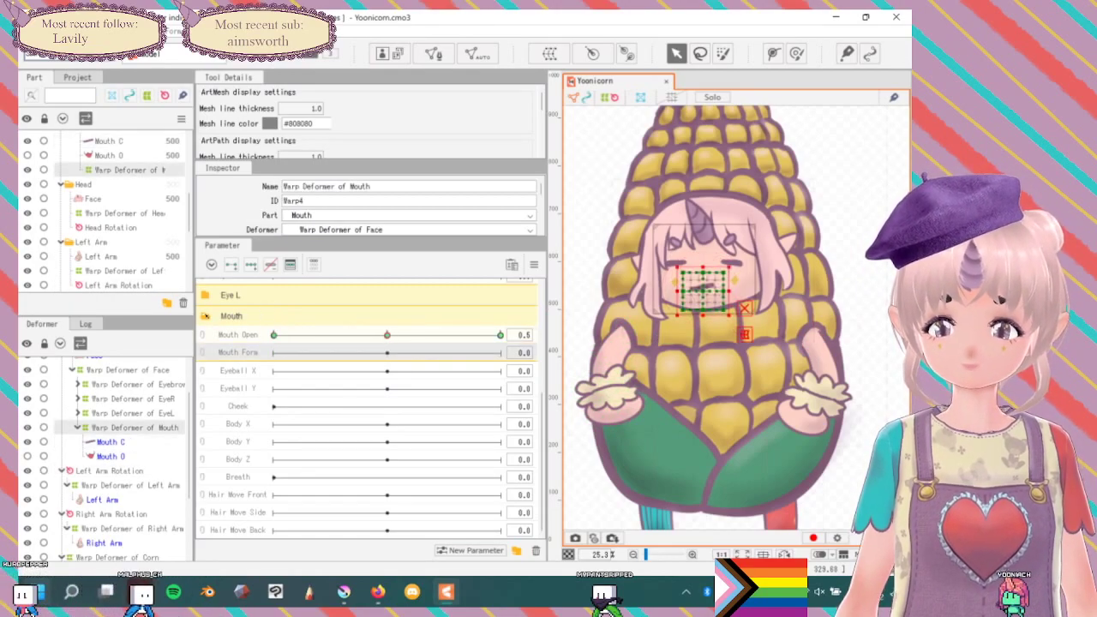
{"action": "key", "text": "ctrl+z"}
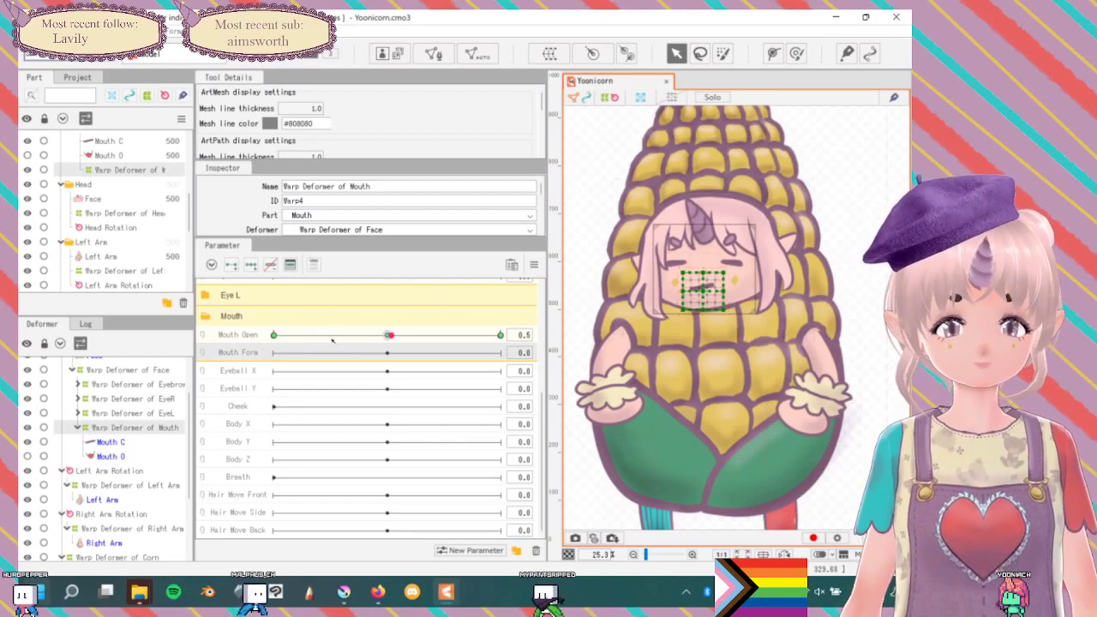
{"action": "key", "text": "ctrl+z"}
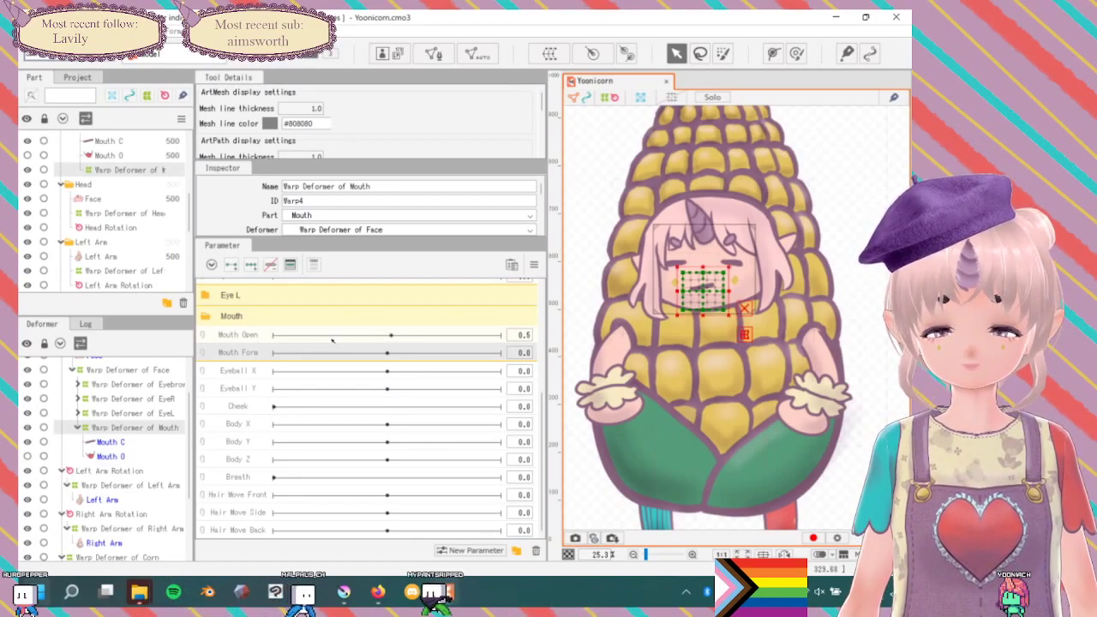
{"action": "left_click", "coordinate": [314, 335]}
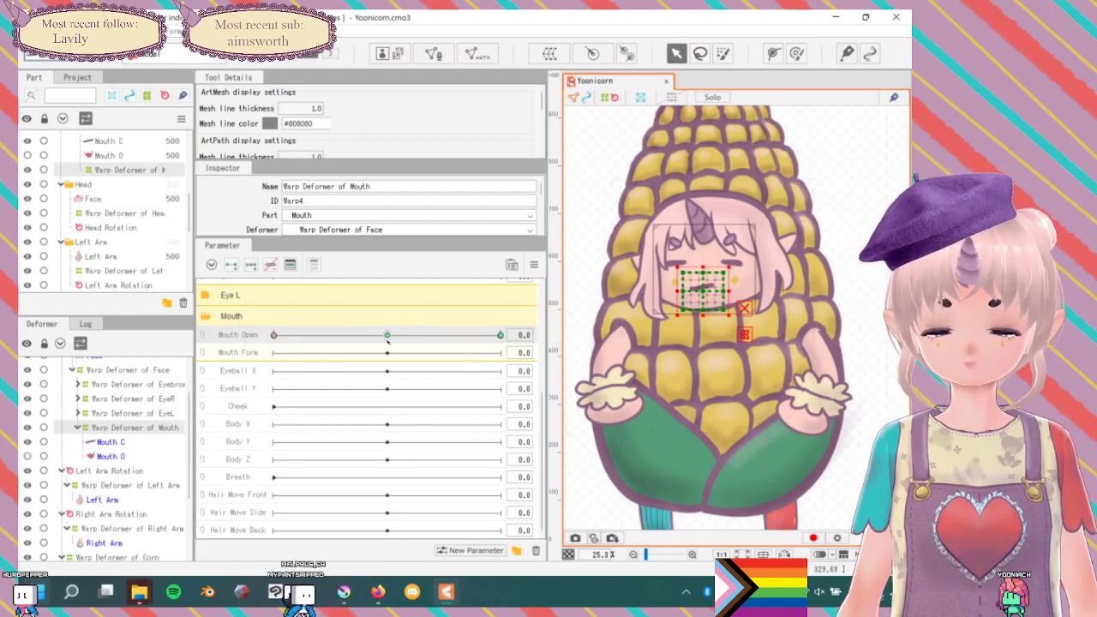
Undo the three Mouth Open keys on the Mouth warp deformer.
{"action": "left_click", "coordinate": [386, 335]}
{"action": "scroll", "coordinate": [726, 292], "scroll_direction": "up", "scroll_amount": 5}
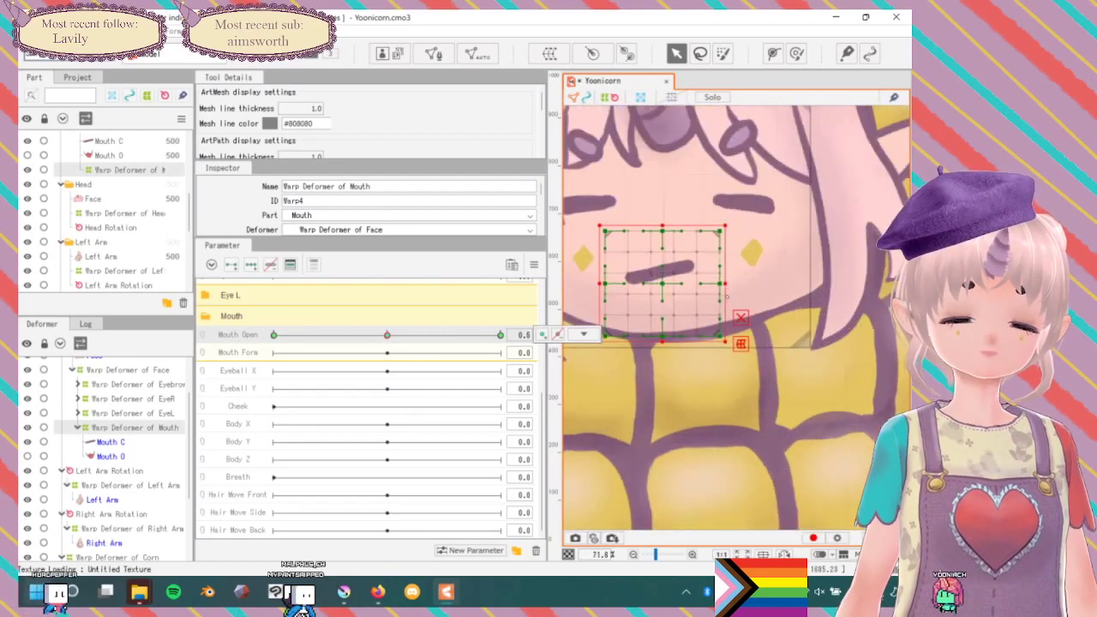
{"action": "left_click_drag", "start_coordinate": [664, 178], "coordinate": [750, 242]}
{"action": "left_click", "coordinate": [108, 442]}
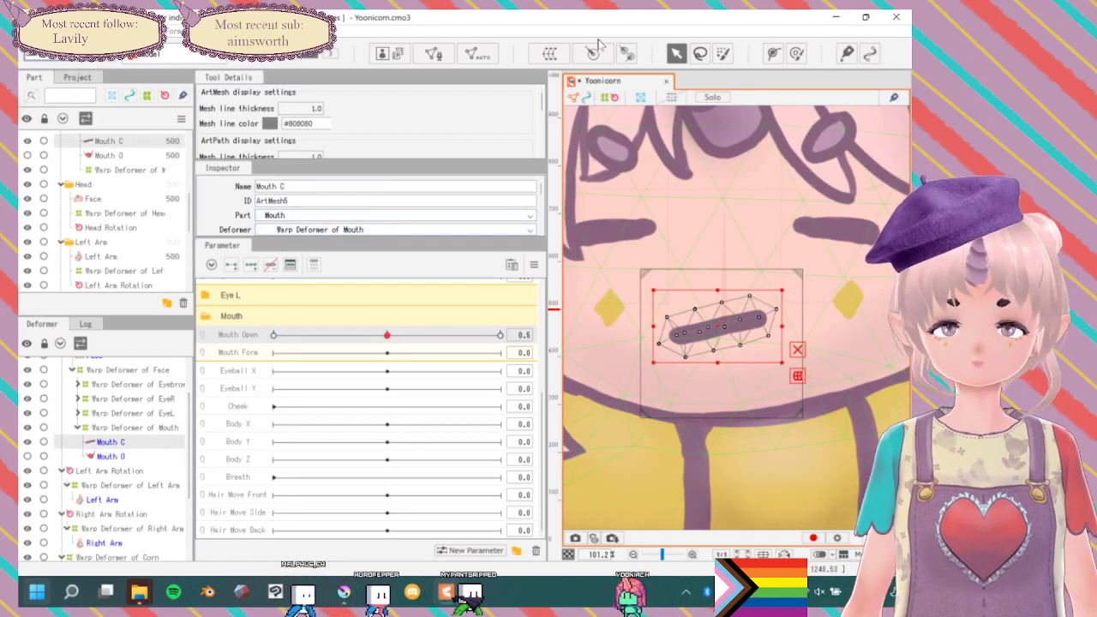
{"action": "left_click", "coordinate": [339, 352]}
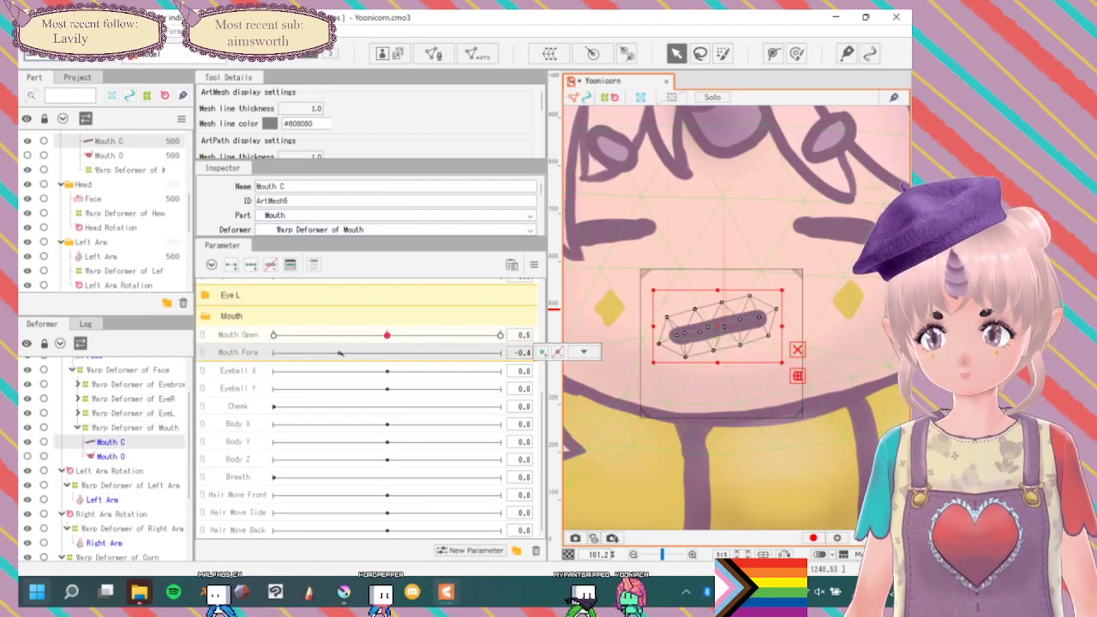
{"action": "key", "text": "ctrl+z"}
{"action": "key", "text": "ctrl+z"}
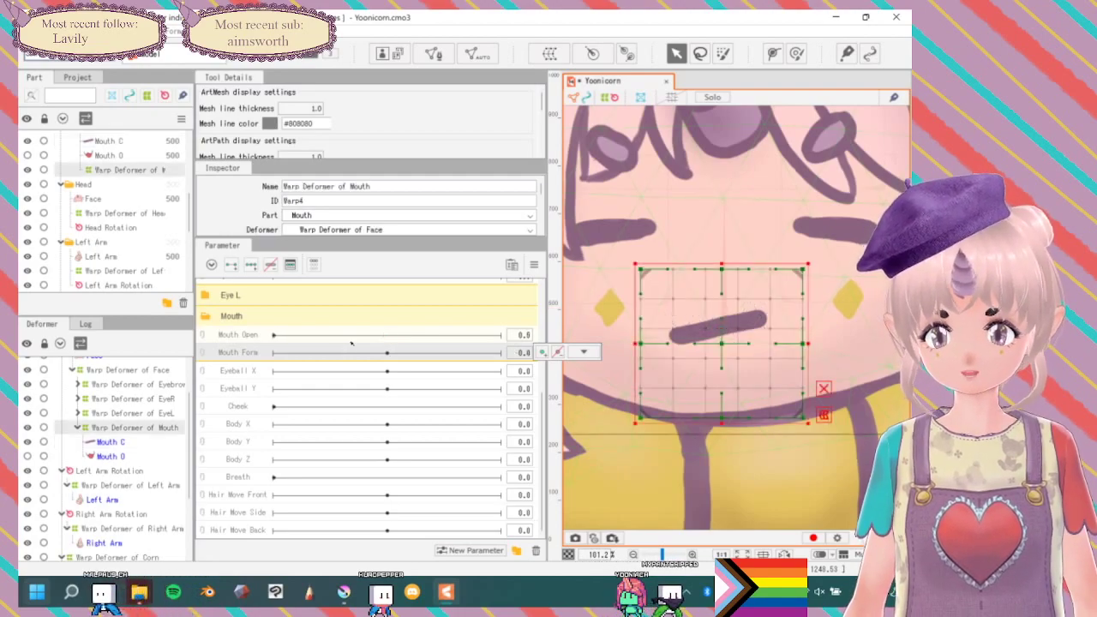
Add three Mouth Form keys to both Mouth C and Mouth O, and set Mouth Form to 0.0.
{"action": "left_click", "coordinate": [351, 352]}
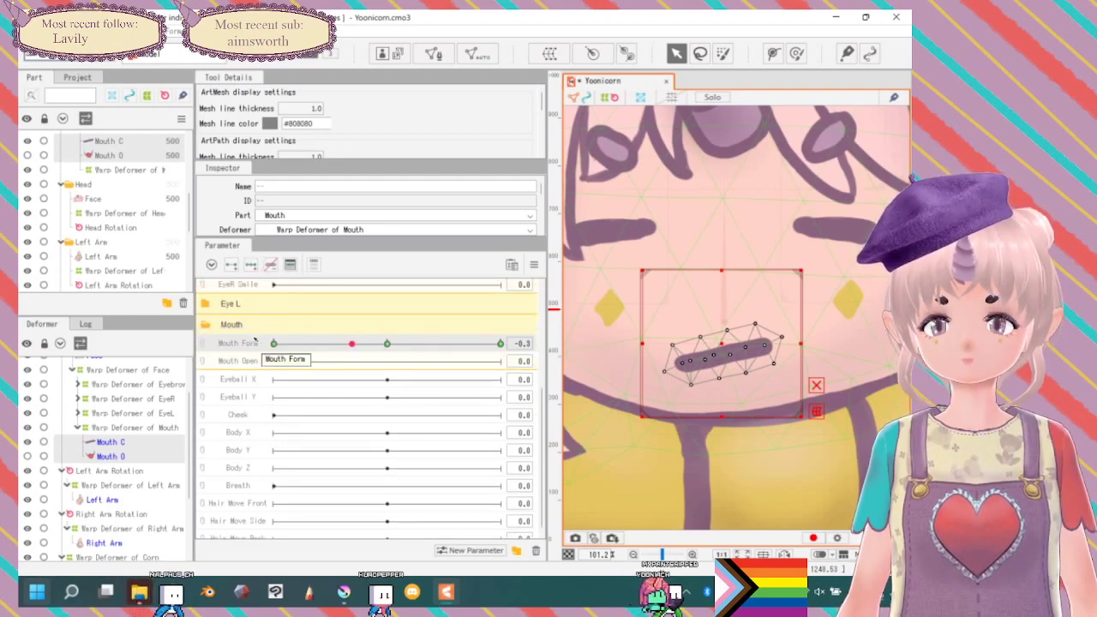
{"action": "left_click", "coordinate": [388, 344]}
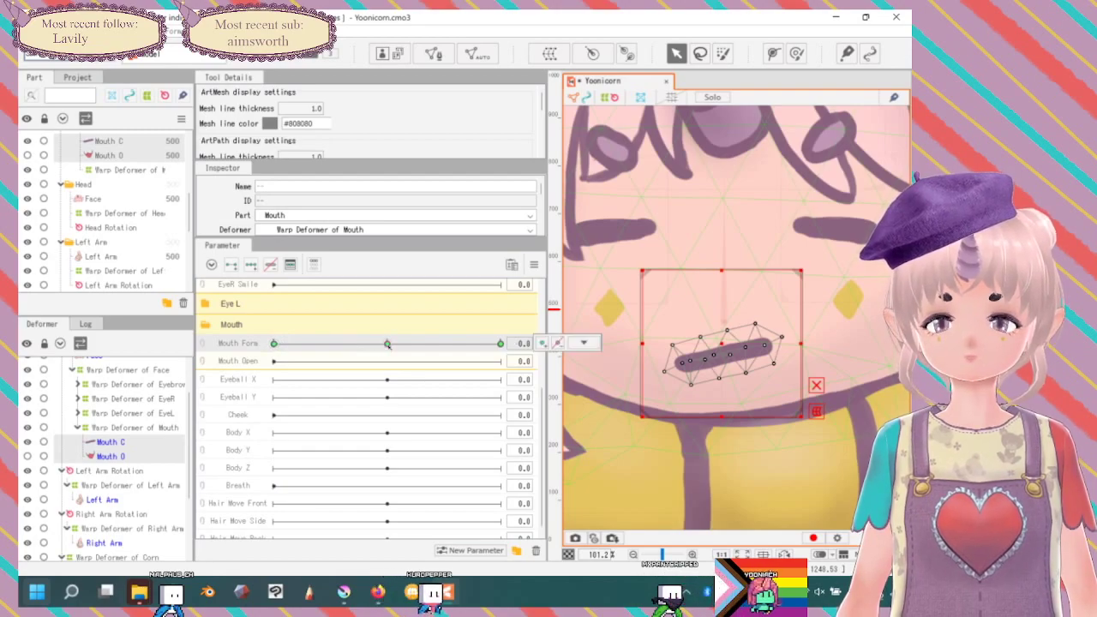
Draw a five-point deform path along the length of Mouth C at Mouth Form 0.0.
{"action": "left_click", "coordinate": [102, 442]}
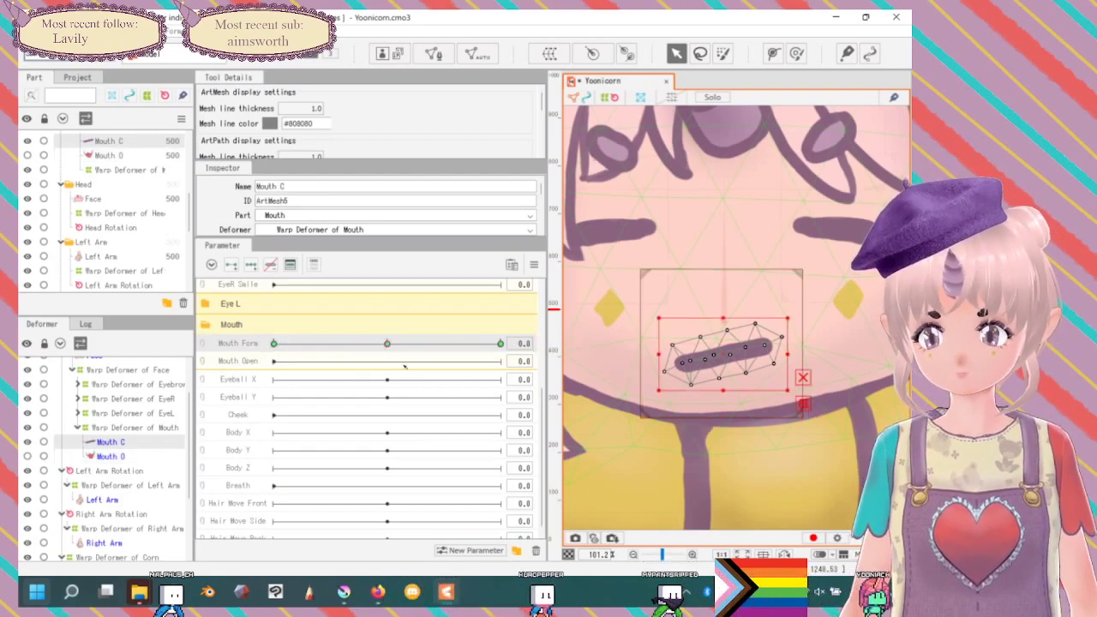
{"action": "left_click", "coordinate": [772, 53]}
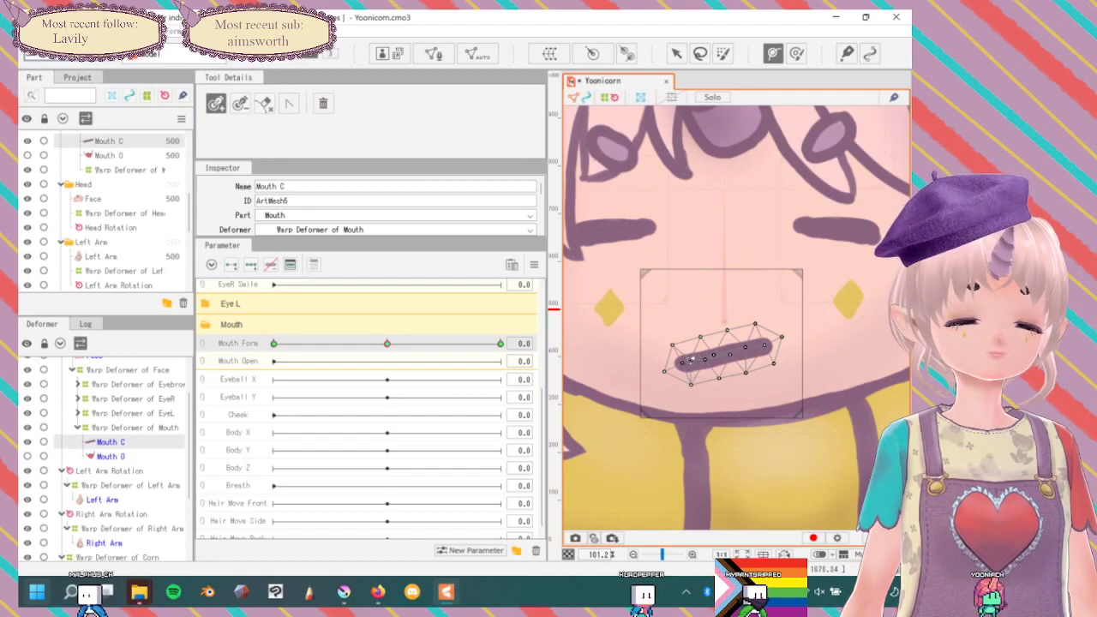
{"action": "left_click", "coordinate": [683, 362]}
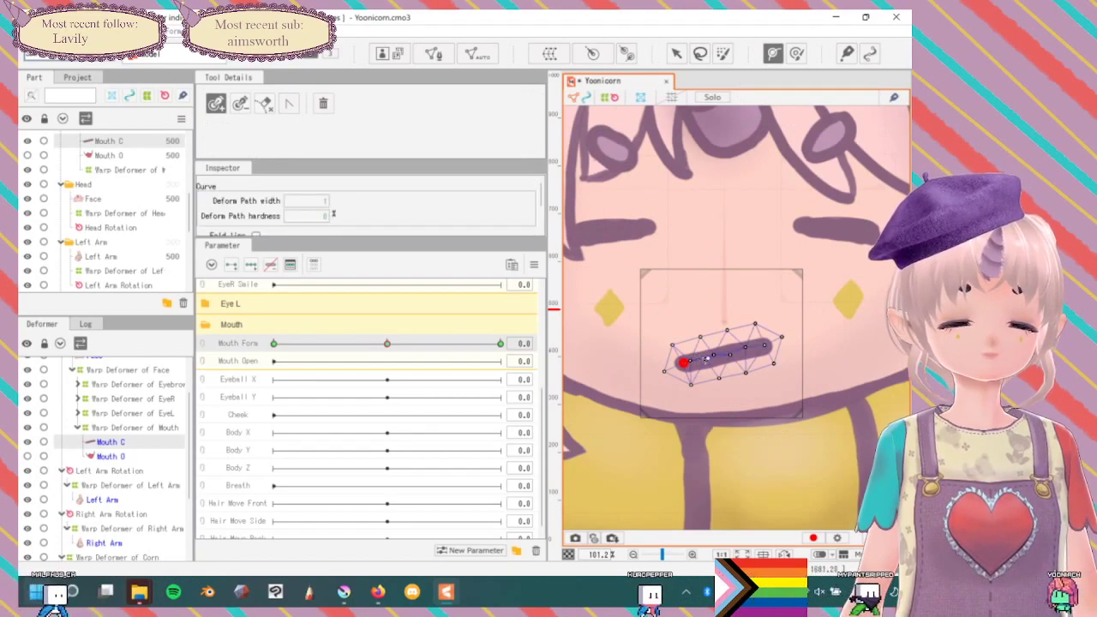
{"action": "left_click", "coordinate": [702, 359]}
{"action": "left_click_drag", "start_coordinate": [701, 358], "coordinate": [726, 353]}
{"action": "left_click", "coordinate": [753, 348]}
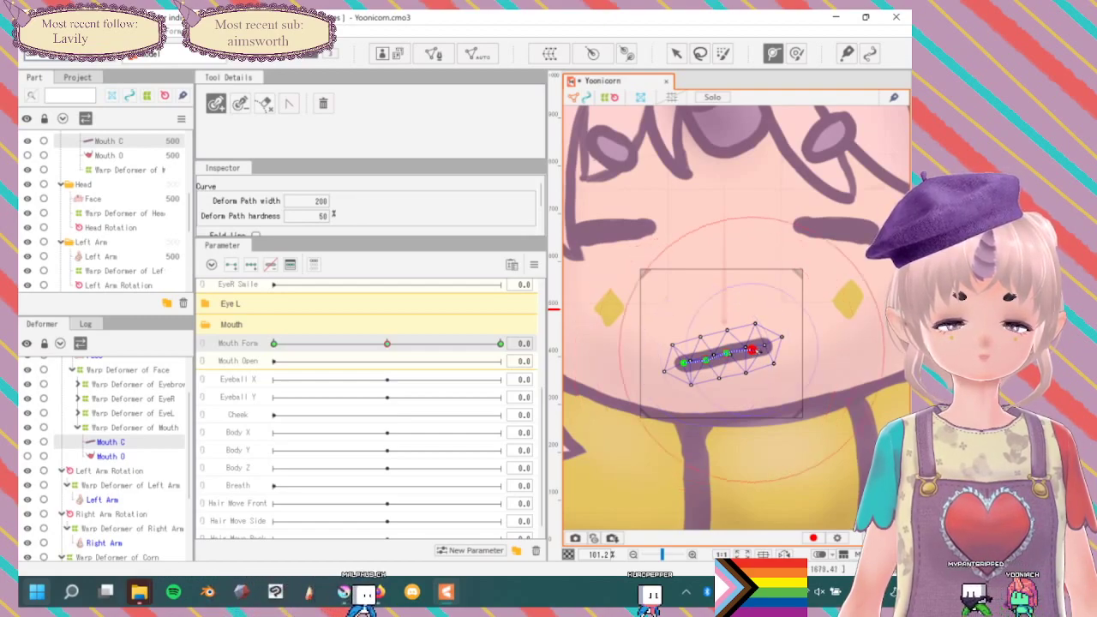
{"action": "left_click", "coordinate": [772, 344]}
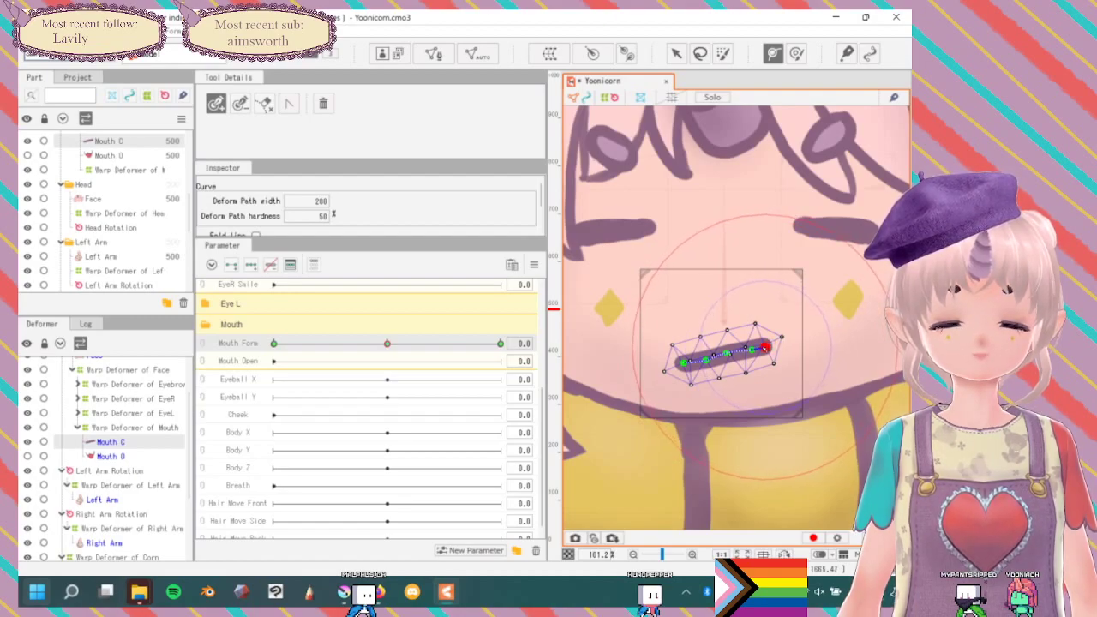
Even out the spacing of the inner points on Mouth C's deform path.
{"action": "left_click_drag", "start_coordinate": [753, 349], "coordinate": [747, 351]}
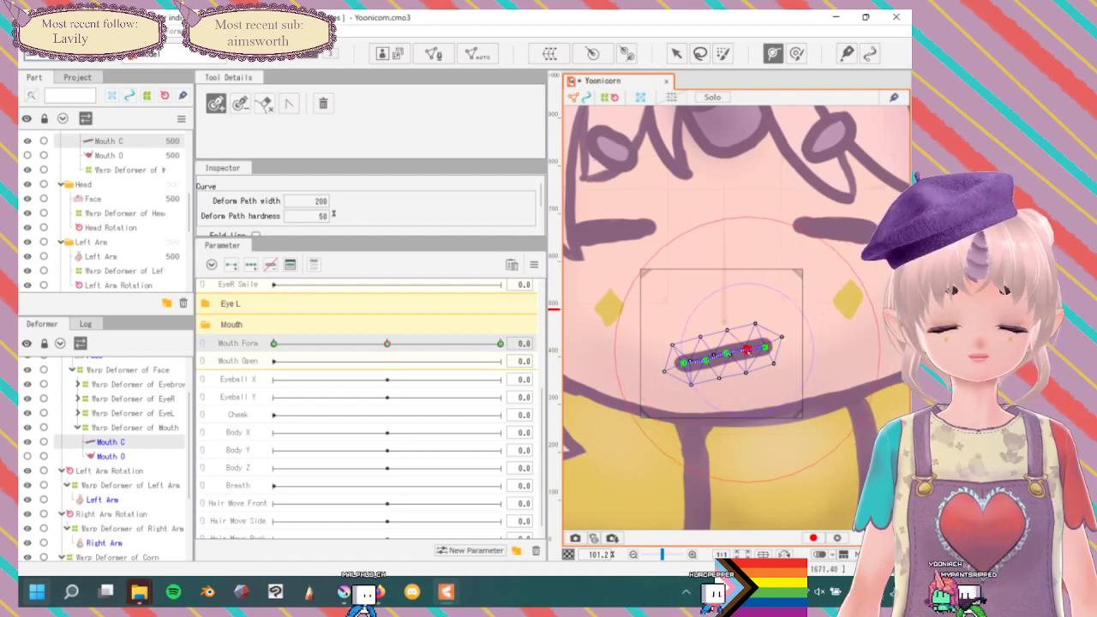
{"action": "left_click", "coordinate": [728, 354]}
{"action": "left_click_drag", "start_coordinate": [707, 361], "coordinate": [704, 357]}
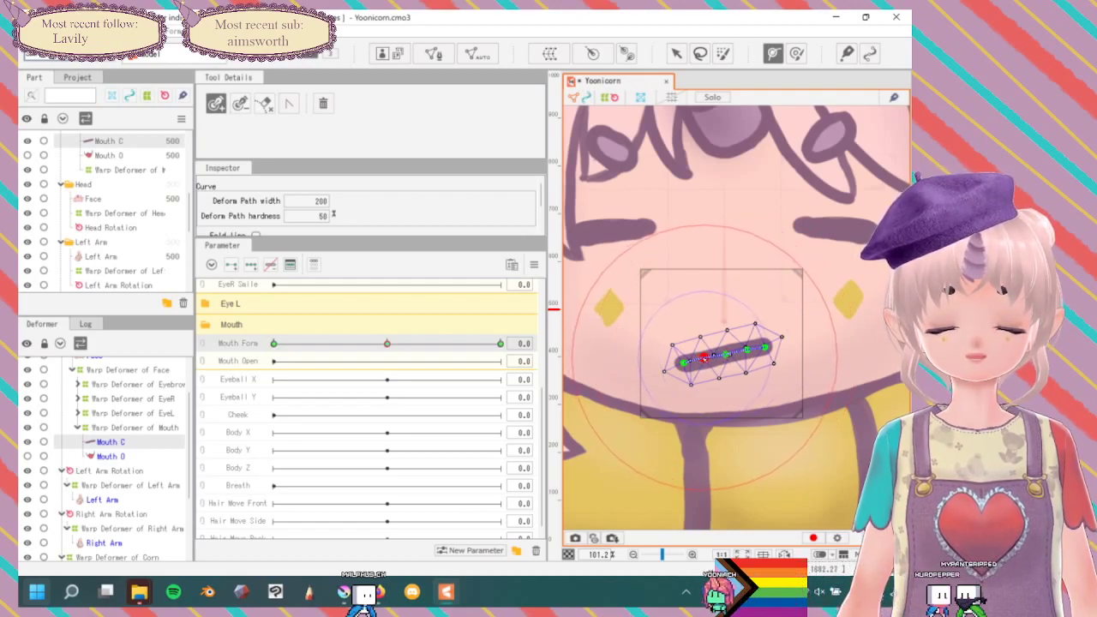
{"action": "left_click", "coordinate": [726, 353]}
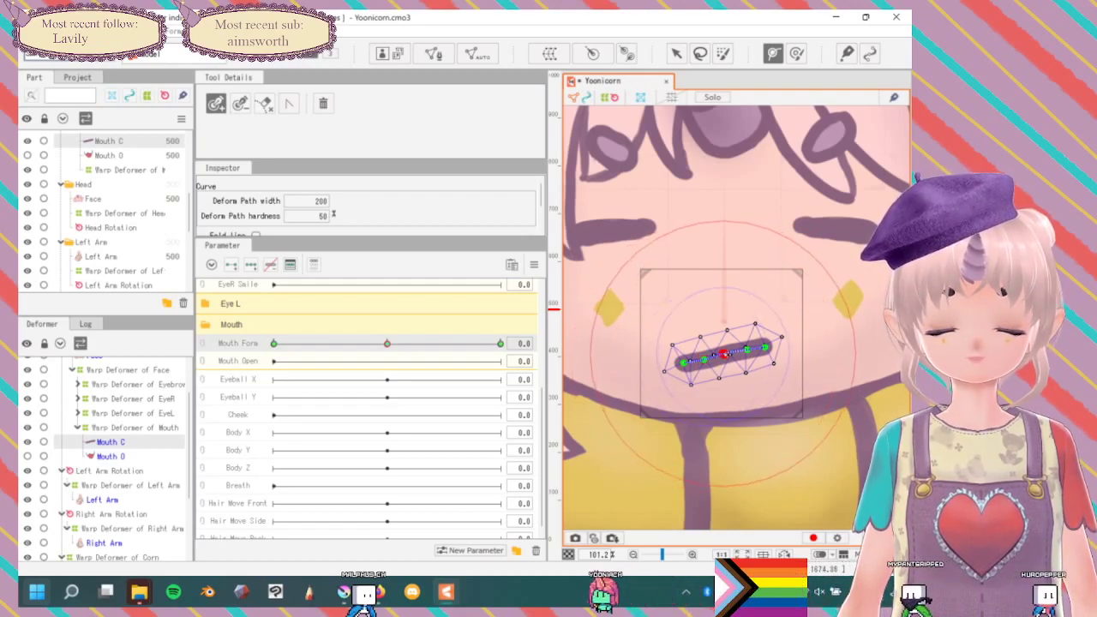
{"action": "left_click", "coordinate": [746, 350]}
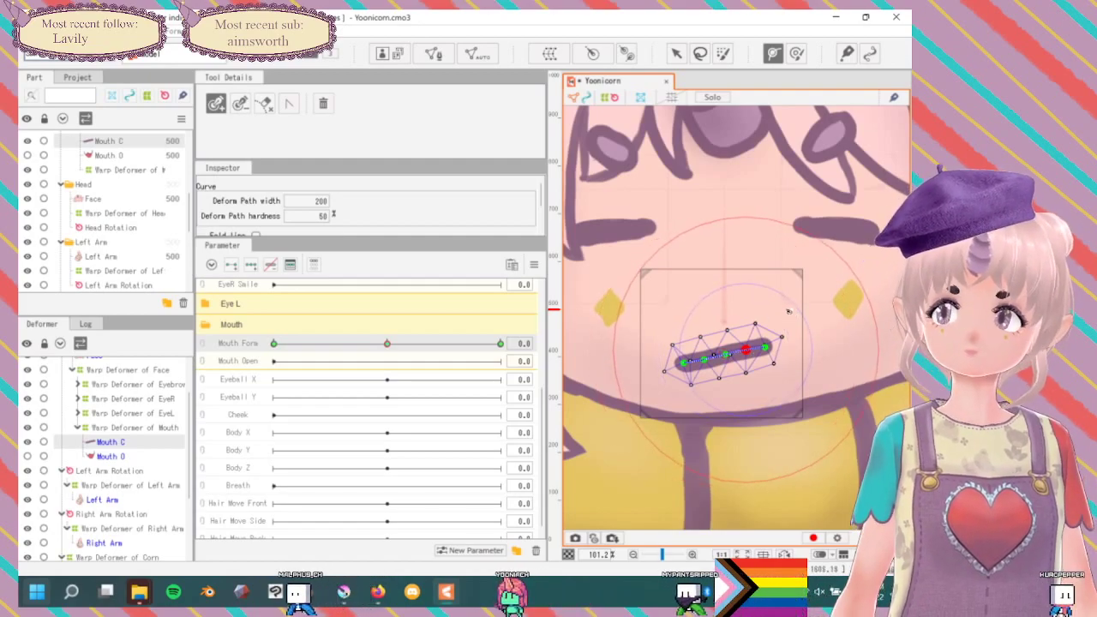
Try to pull down the left end of Mouth C with the Deform Path tool at Mouth Form -1.0.
{"action": "left_click", "coordinate": [274, 343]}
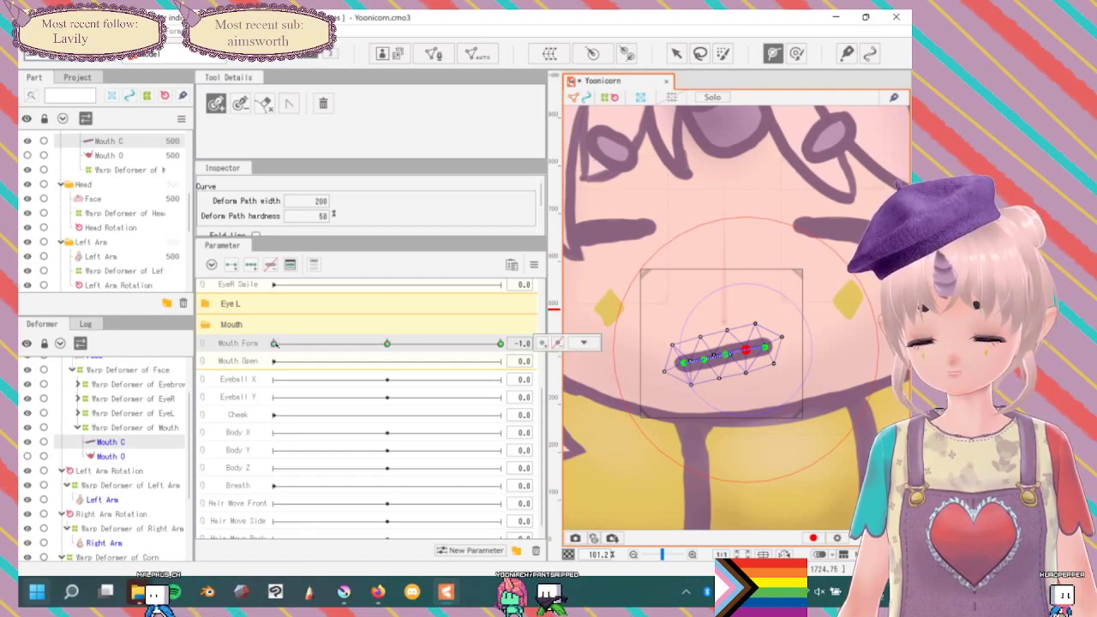
{"action": "left_click", "coordinate": [584, 343]}
{"action": "left_click_drag", "start_coordinate": [683, 362], "coordinate": [683, 366]}
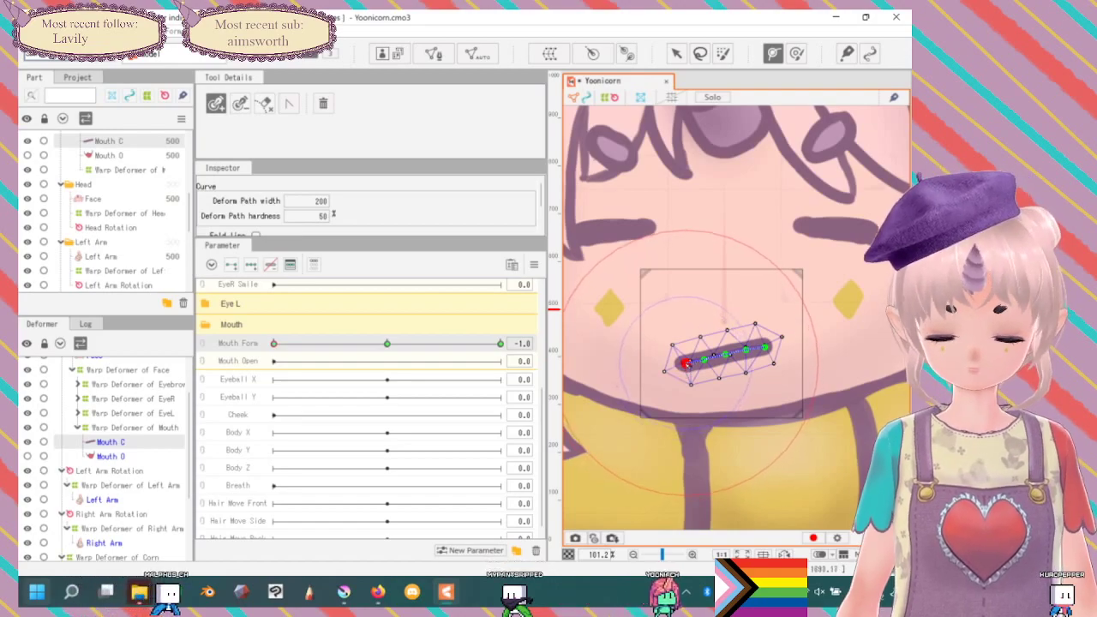
{"action": "key", "text": "ctrl+z"}
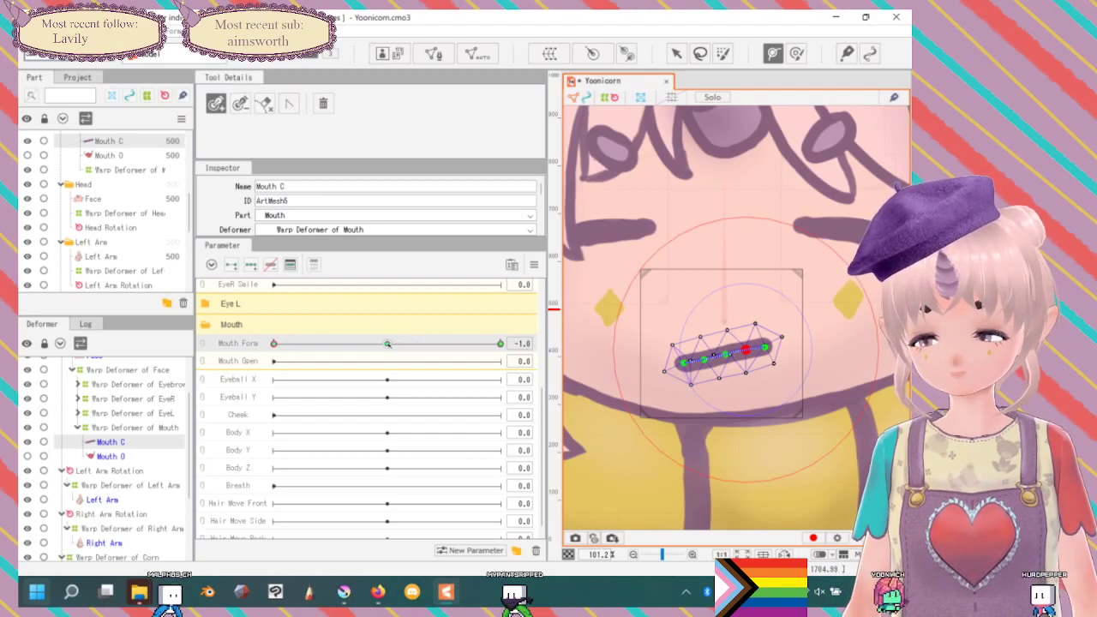
{"action": "left_click", "coordinate": [583, 343]}
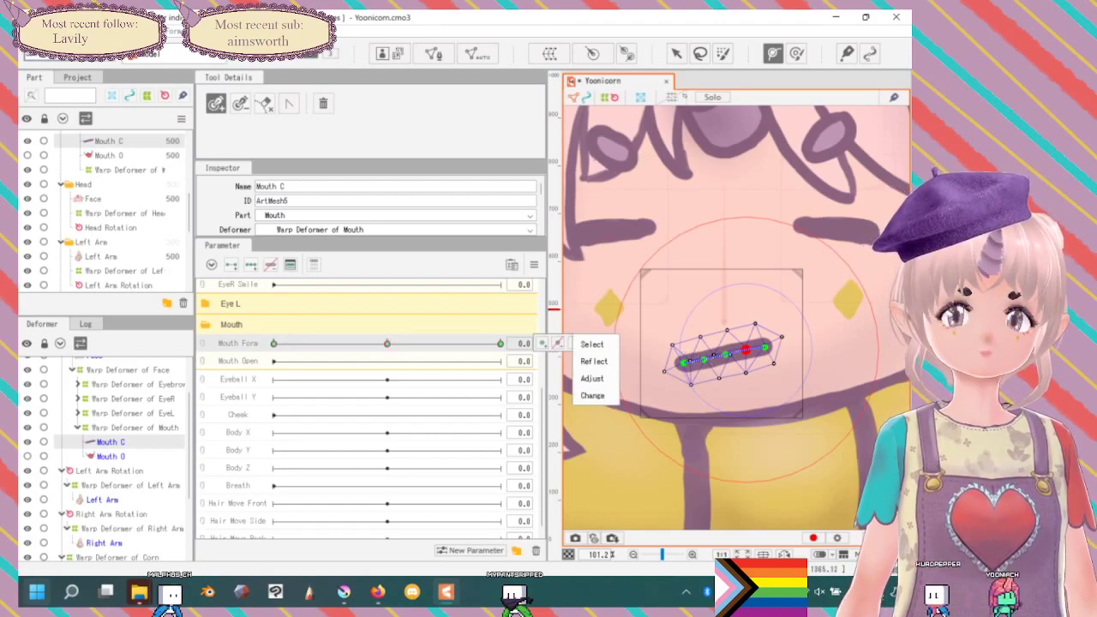
{"action": "left_click", "coordinate": [674, 55]}
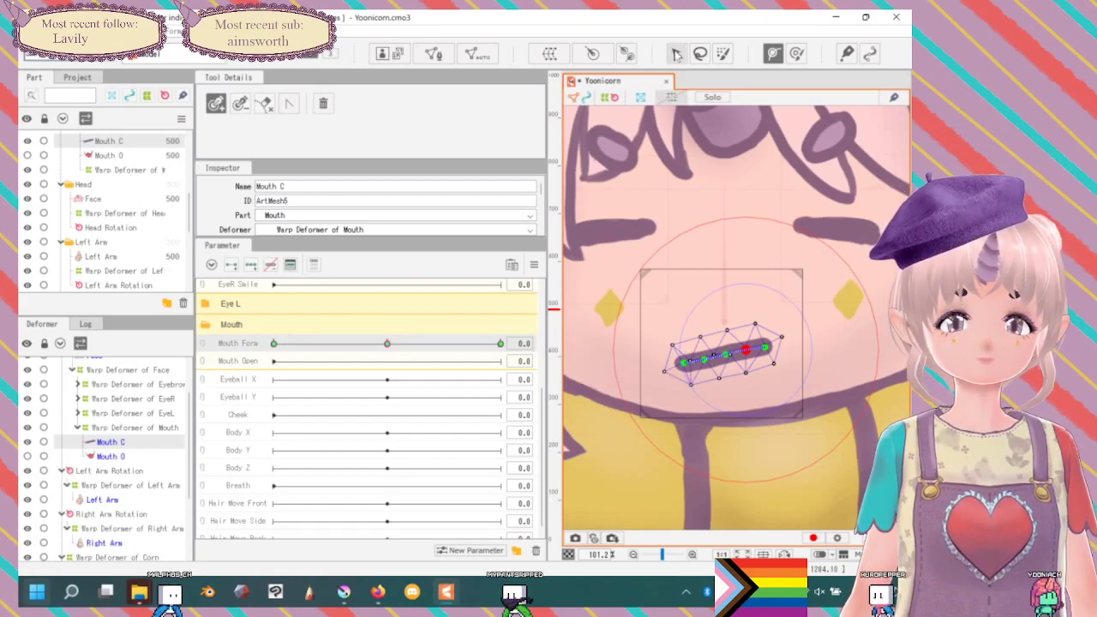
{"action": "left_click", "coordinate": [274, 344]}
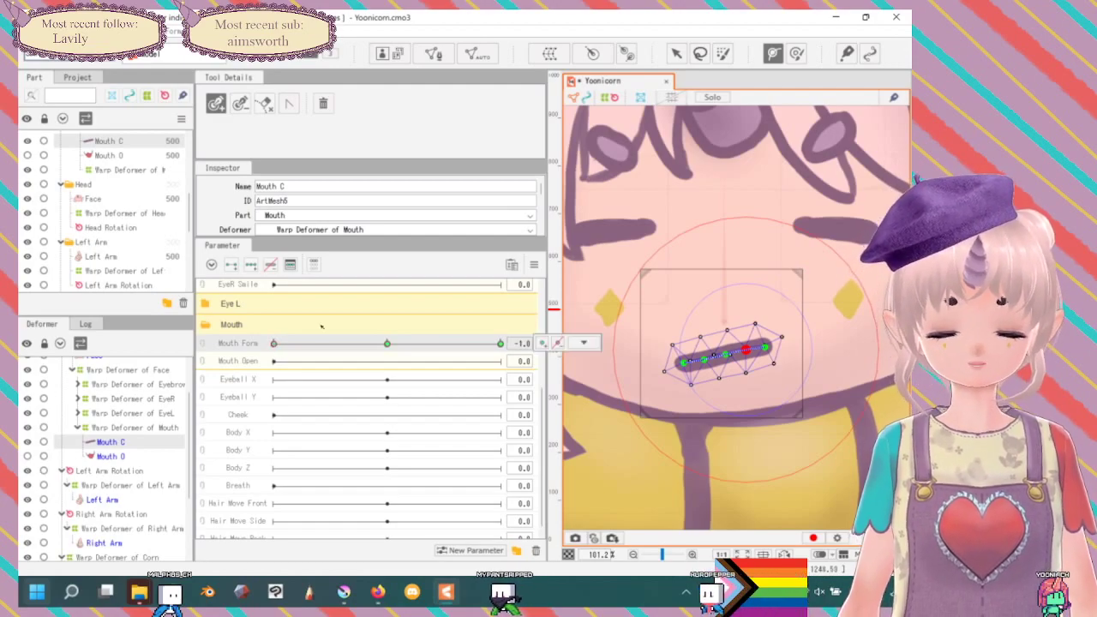
{"action": "left_click_drag", "start_coordinate": [683, 362], "coordinate": [683, 367]}
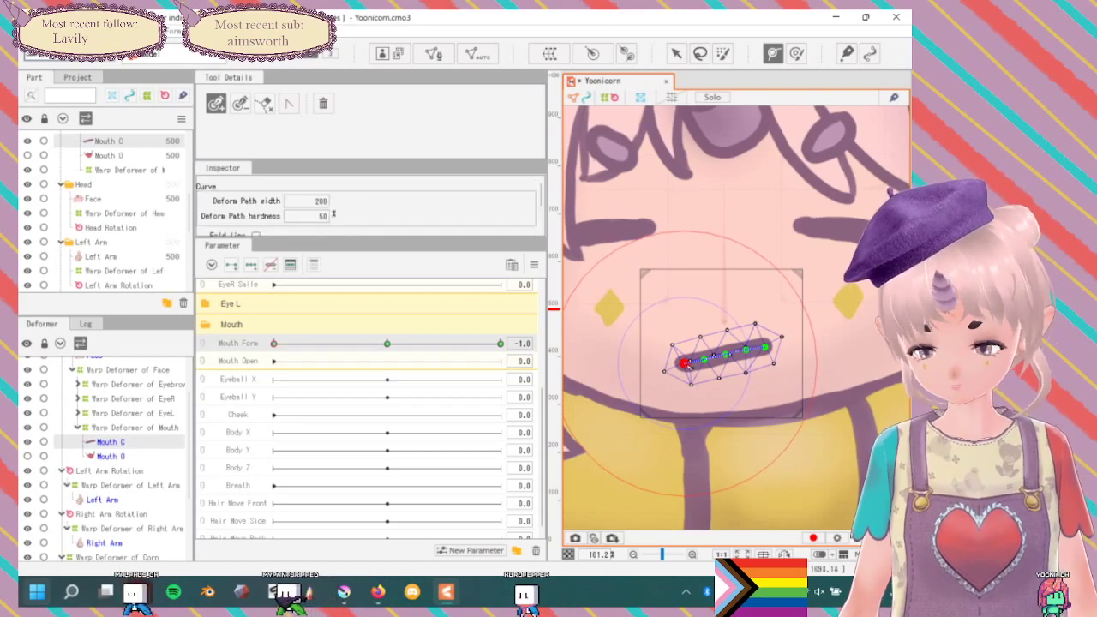
{"action": "left_click", "coordinate": [746, 350]}
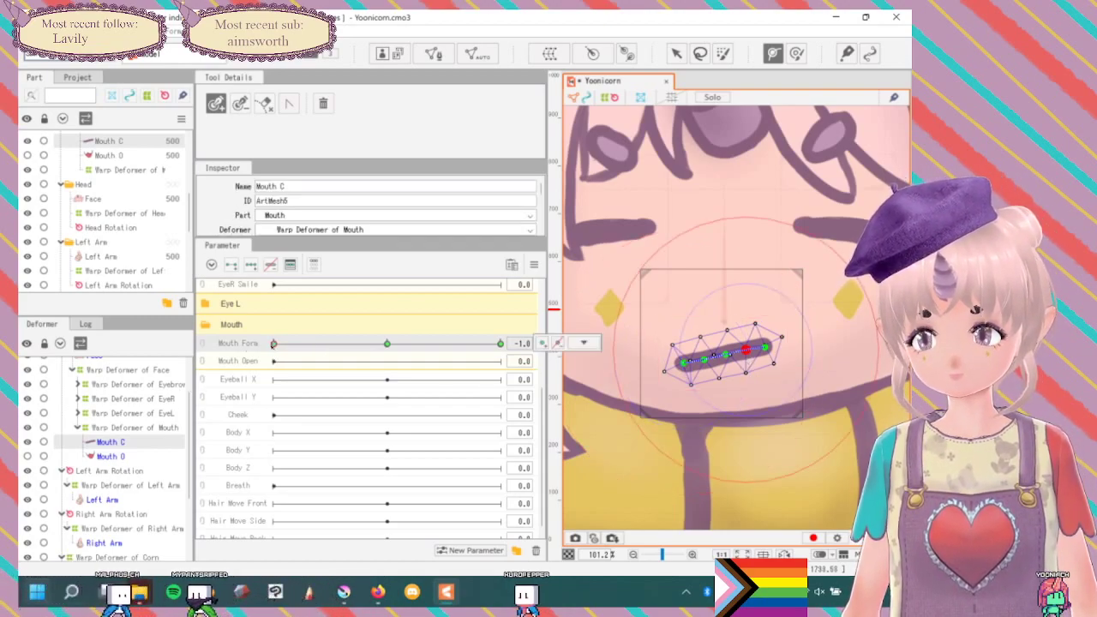
Bend Mouth C into a rough frown at Mouth Form -1.0 by lowering both ends of its deform path.
{"action": "left_click", "coordinate": [676, 54]}
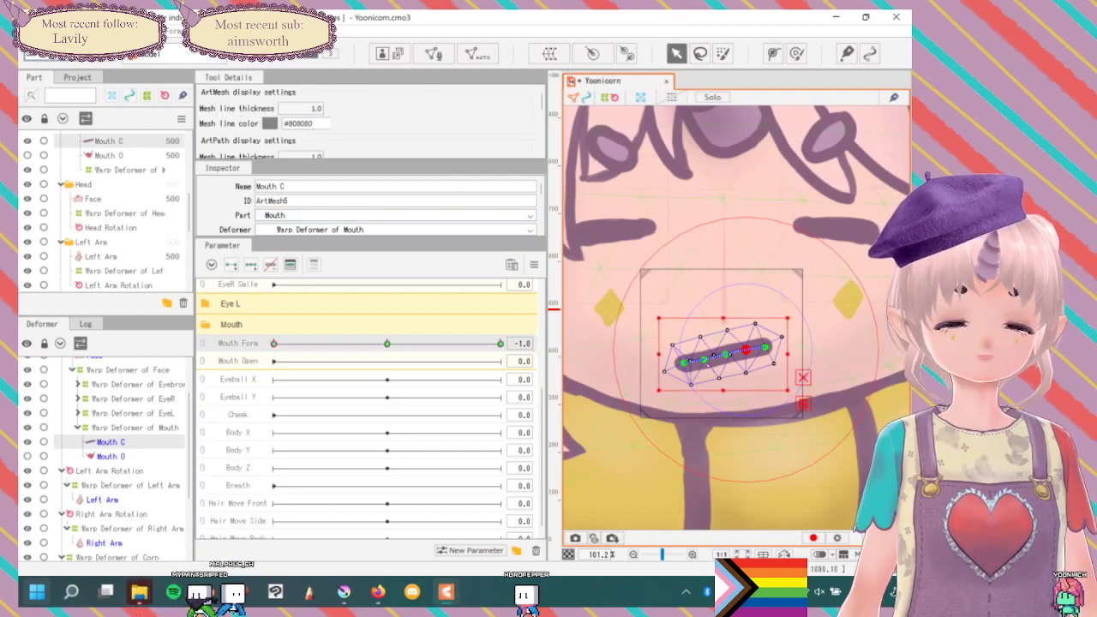
{"action": "left_click_drag", "start_coordinate": [684, 363], "coordinate": [687, 373]}
{"action": "left_click", "coordinate": [765, 347]}
{"action": "left_click_drag", "start_coordinate": [766, 348], "coordinate": [727, 358]}
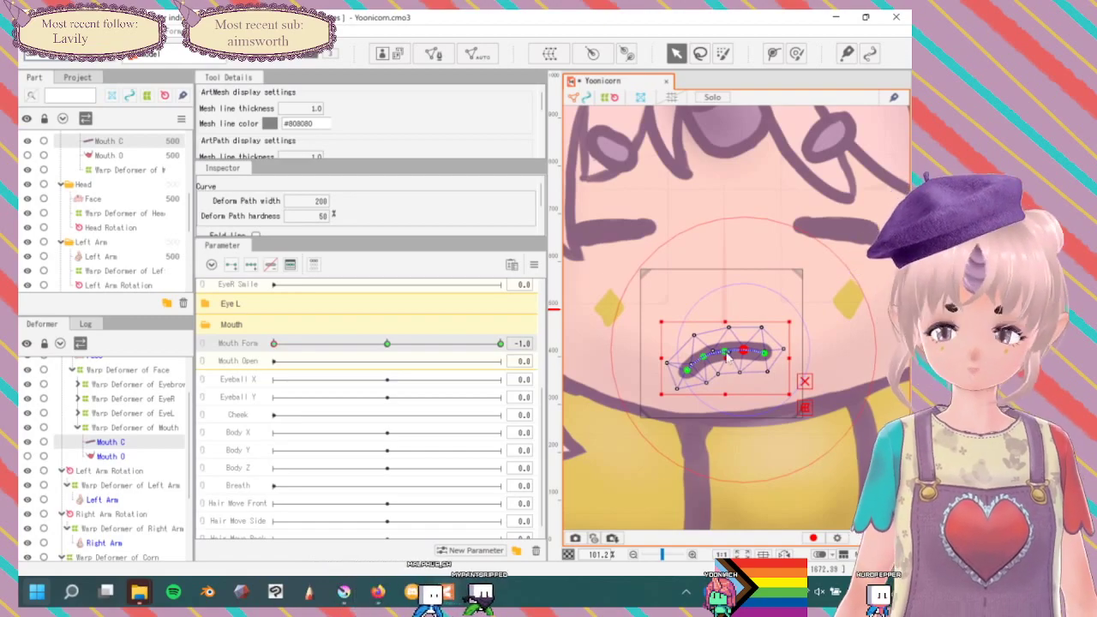
{"action": "key", "text": "ctrl+z"}
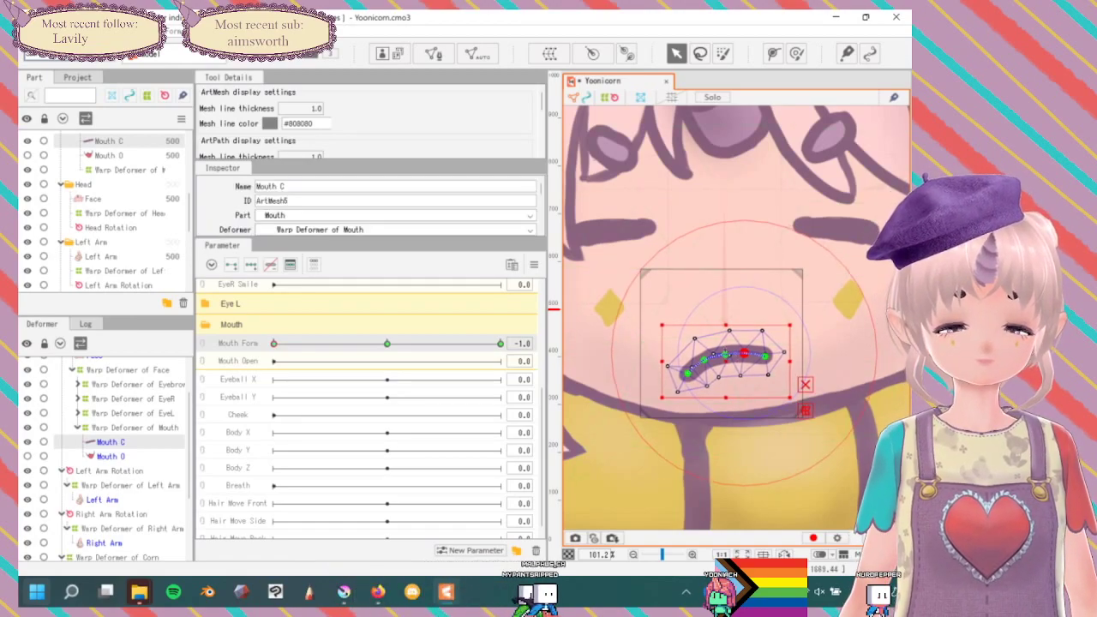
Smooth the frown's arch through its middle and end path points, and preview the Mouth Form transition, ending at -1.0.
{"action": "scroll", "coordinate": [737, 343], "scroll_direction": "up", "scroll_amount": 4}
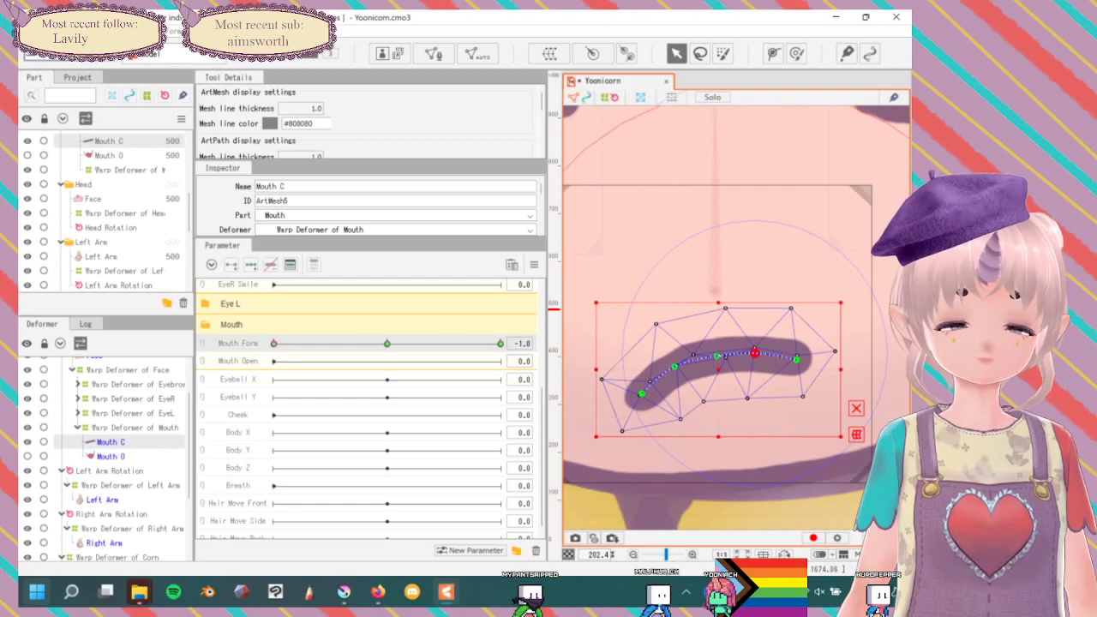
{"action": "left_click_drag", "start_coordinate": [718, 355], "coordinate": [718, 352]}
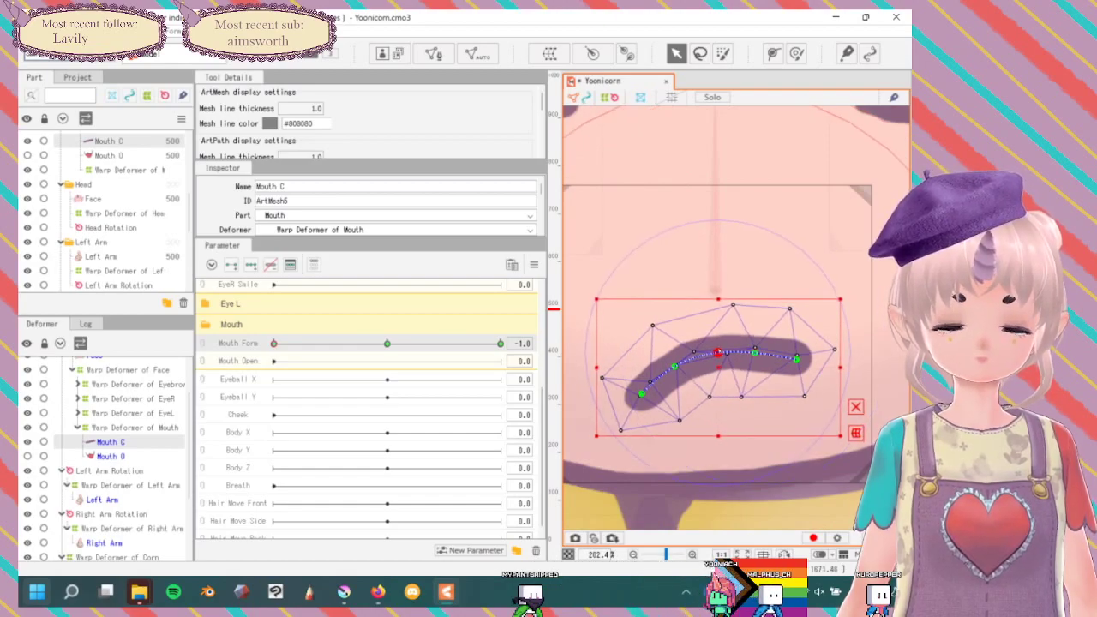
{"action": "left_click", "coordinate": [718, 352]}
{"action": "left_click_drag", "start_coordinate": [754, 352], "coordinate": [796, 366]}
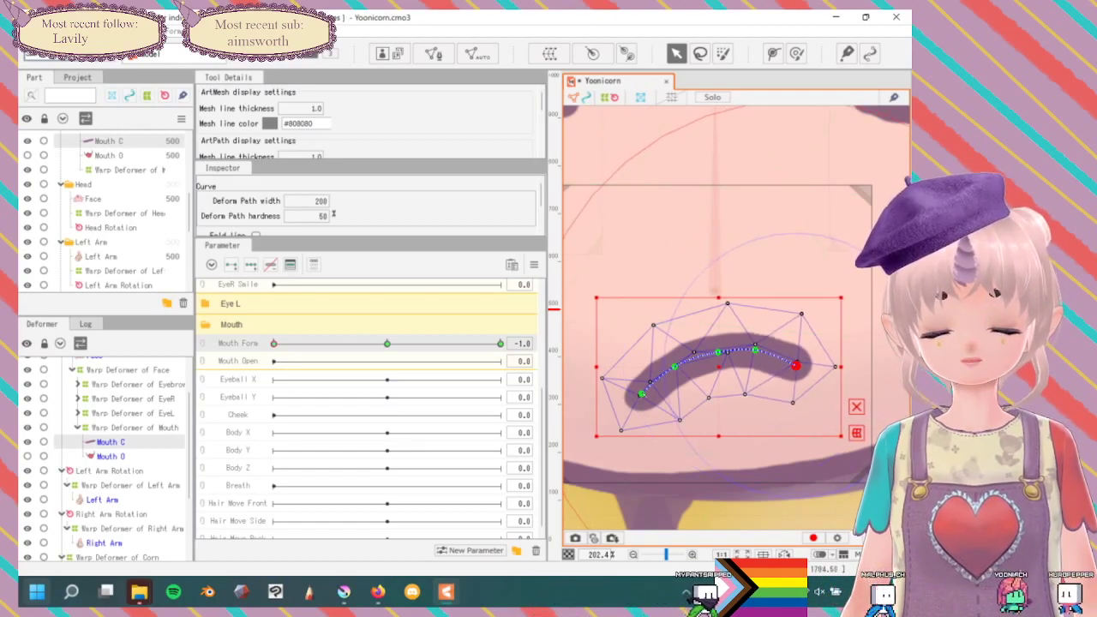
{"action": "left_click_drag", "start_coordinate": [641, 394], "coordinate": [644, 396]}
{"action": "left_click_drag", "start_coordinate": [300, 346], "coordinate": [236, 336]}
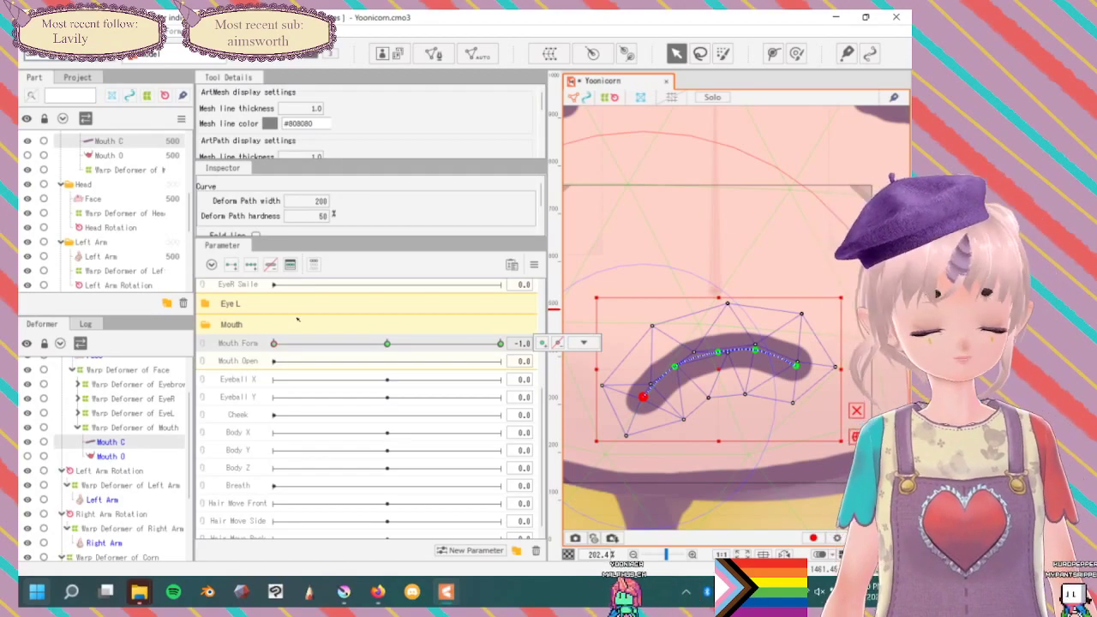
Bend Mouth C into a smile at Mouth Form 1.0 by raising both path ends and lowering the middle.
{"action": "scroll", "coordinate": [298, 320], "scroll_direction": "up", "scroll_amount": 3}
{"action": "scroll", "coordinate": [410, 514], "scroll_direction": "down", "scroll_amount": 1}
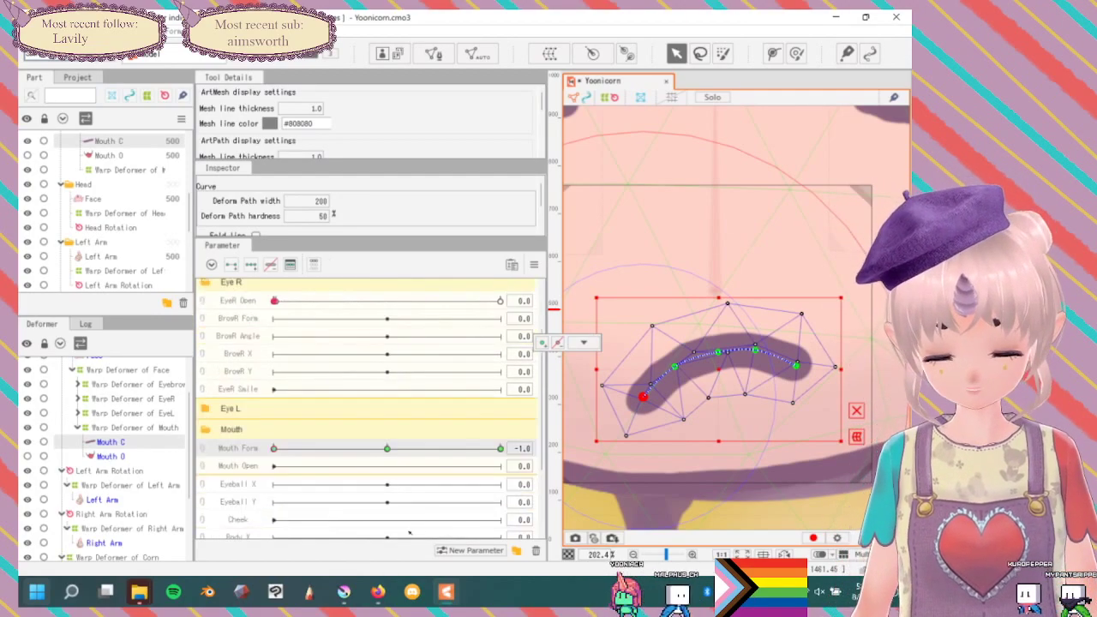
{"action": "left_click", "coordinate": [500, 448]}
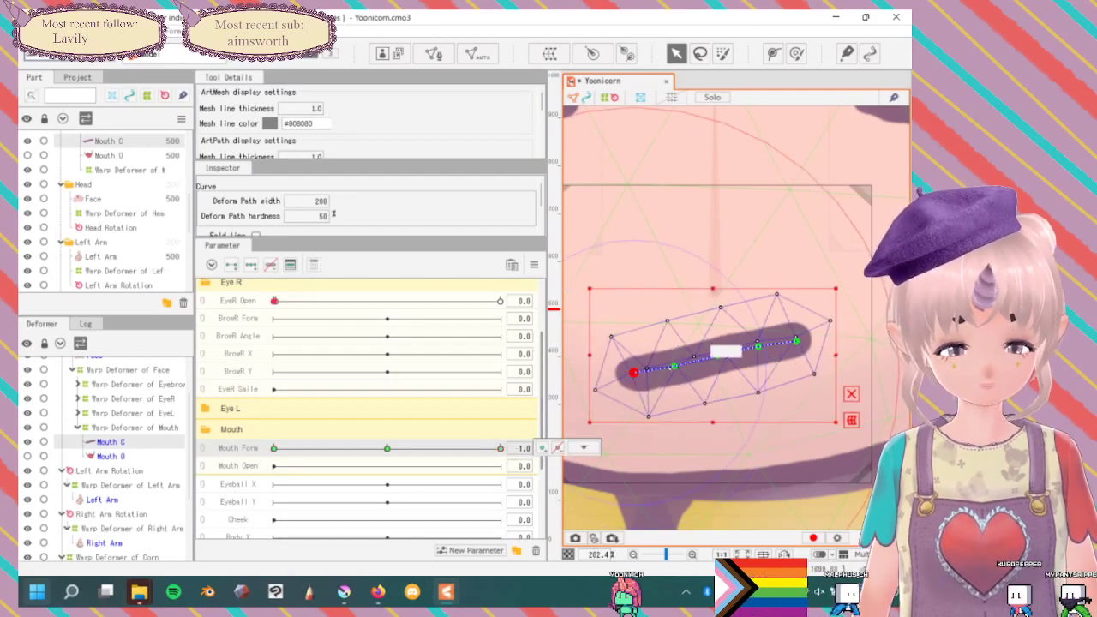
{"action": "left_click_drag", "start_coordinate": [632, 372], "coordinate": [627, 350]}
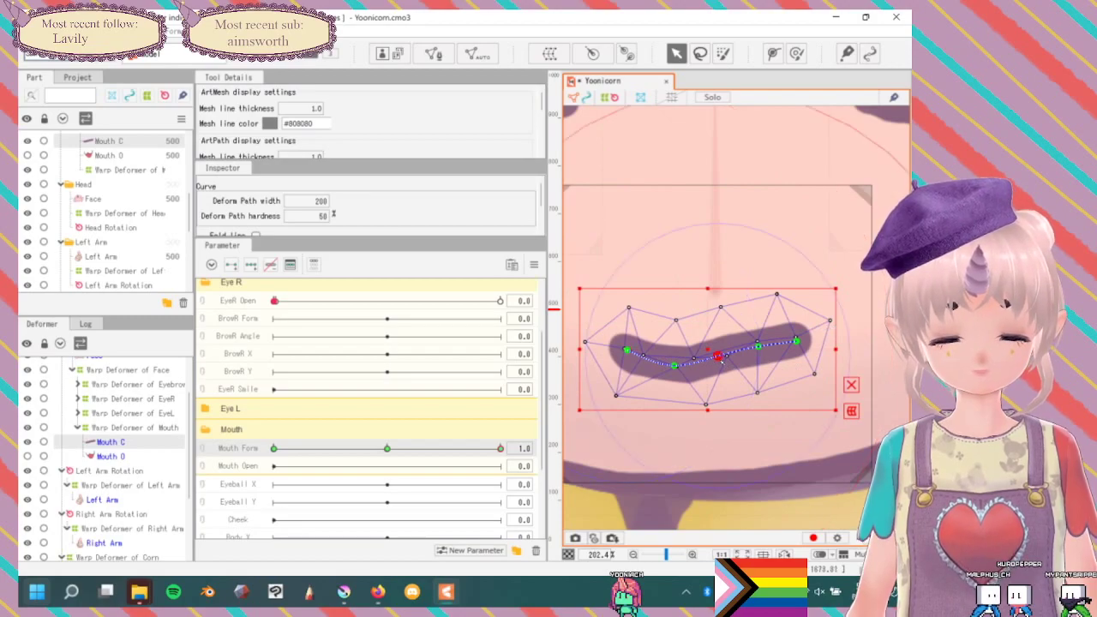
{"action": "left_click_drag", "start_coordinate": [721, 358], "coordinate": [724, 366]}
{"action": "left_click_drag", "start_coordinate": [797, 341], "coordinate": [788, 320]}
Preview Mouth Form between -1.0 and 1.0 on the whole face, leaving it at 1.0 with nothing selected.
{"action": "left_click_drag", "start_coordinate": [455, 452], "coordinate": [262, 437]}
{"action": "scroll", "coordinate": [677, 319], "scroll_direction": "down", "scroll_amount": 8}
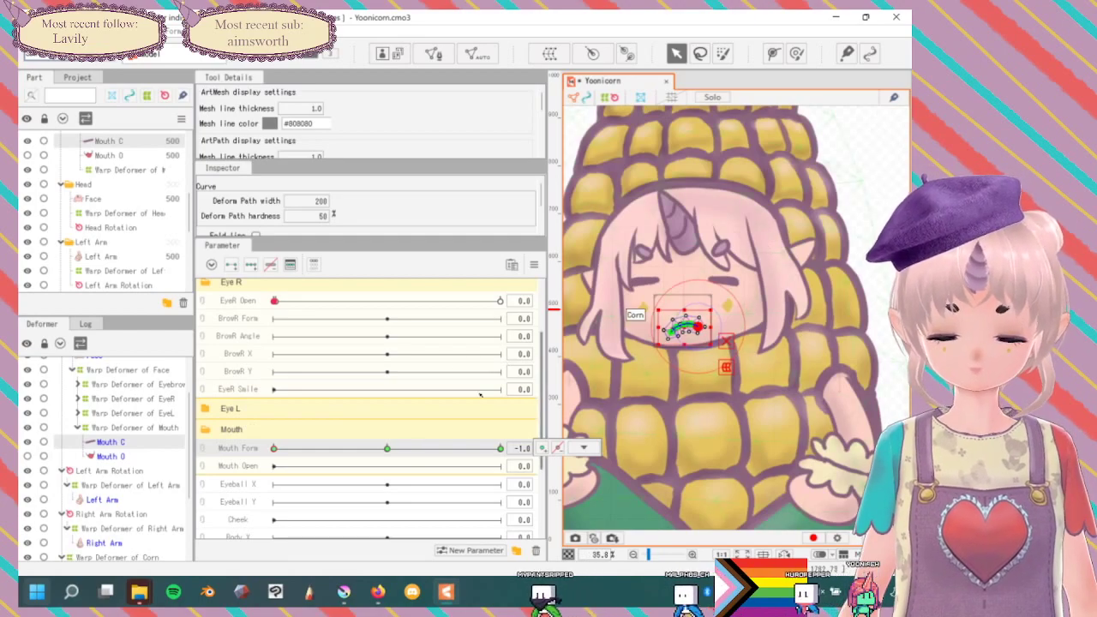
{"action": "left_click_drag", "start_coordinate": [267, 440], "coordinate": [615, 429]}
{"action": "left_click", "coordinate": [888, 179]}
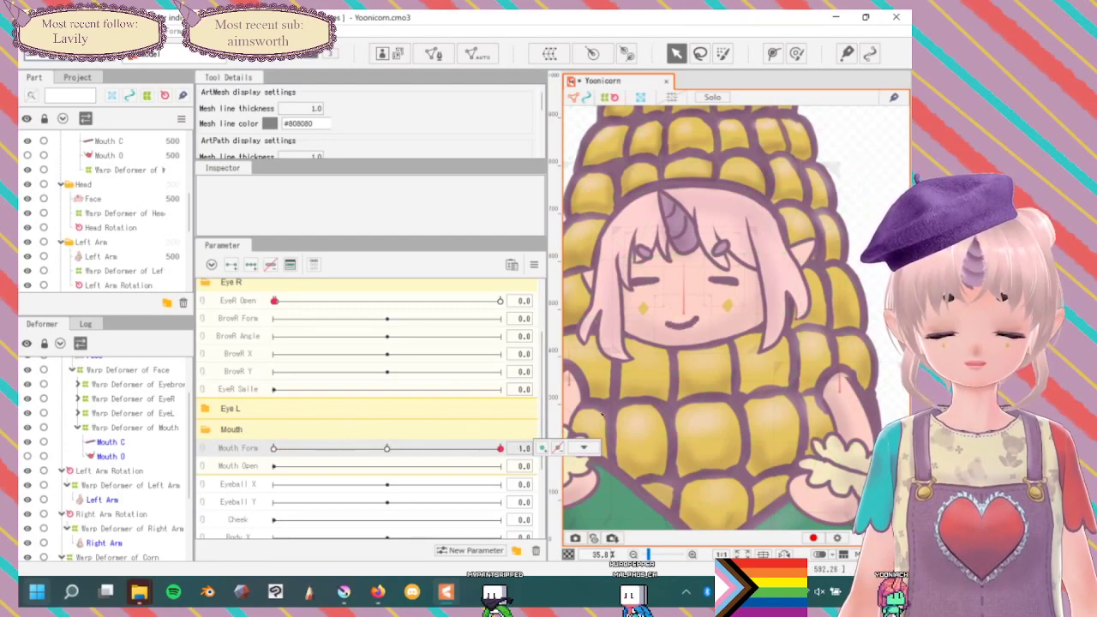
Even out Mouth C's smile at Mouth Form 1.0 by reshaping the middle and end points of its deform path.
{"action": "left_click", "coordinate": [677, 325]}
{"action": "scroll", "coordinate": [677, 326], "scroll_direction": "up", "scroll_amount": 8}
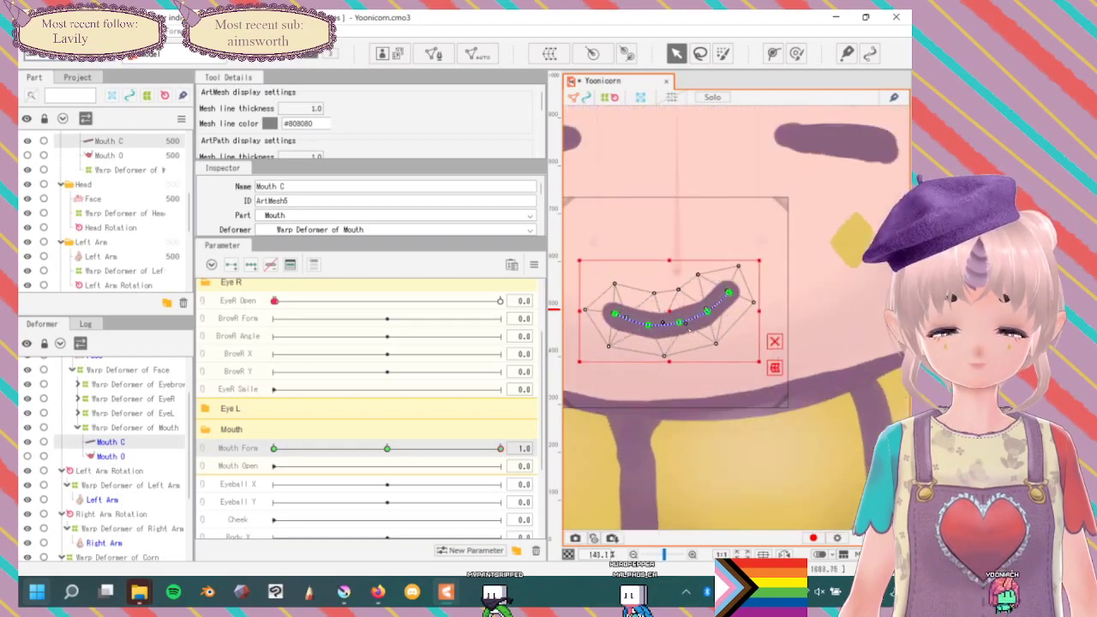
{"action": "left_click_drag", "start_coordinate": [648, 325], "coordinate": [725, 297]}
{"action": "left_click", "coordinate": [614, 314]}
{"action": "left_click_drag", "start_coordinate": [643, 328], "coordinate": [675, 329]}
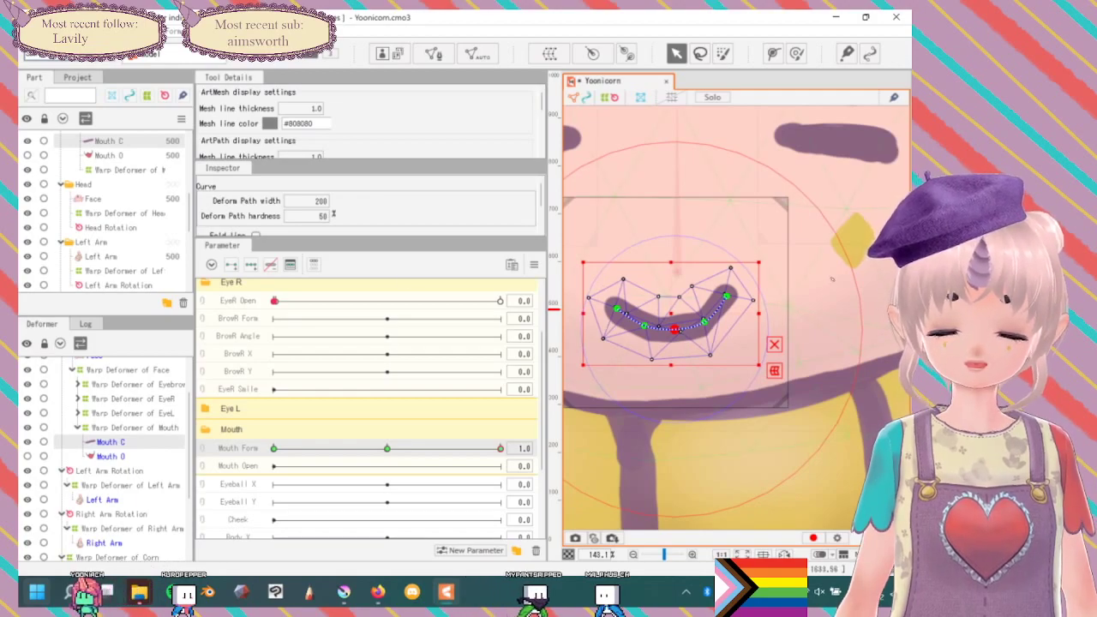
{"action": "scroll", "coordinate": [830, 277], "scroll_direction": "down", "scroll_amount": 8}
{"action": "left_click", "coordinate": [679, 238]}
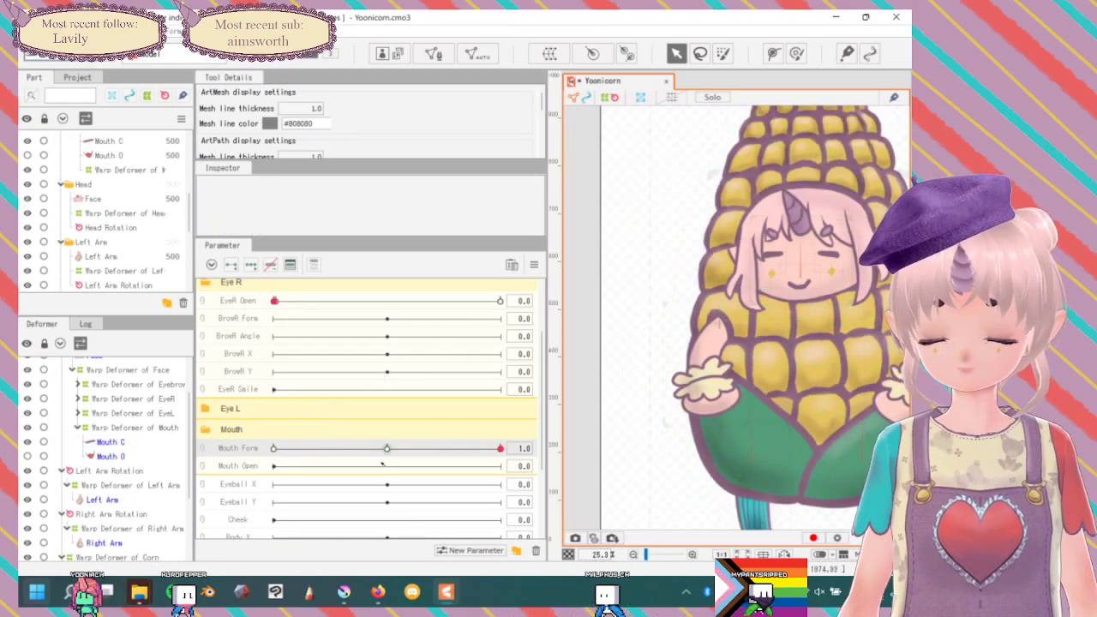
Preview the Mouth Form transition on the character, leaving it at 1.0, and save the model file.
{"action": "left_click_drag", "start_coordinate": [443, 453], "coordinate": [742, 406]}
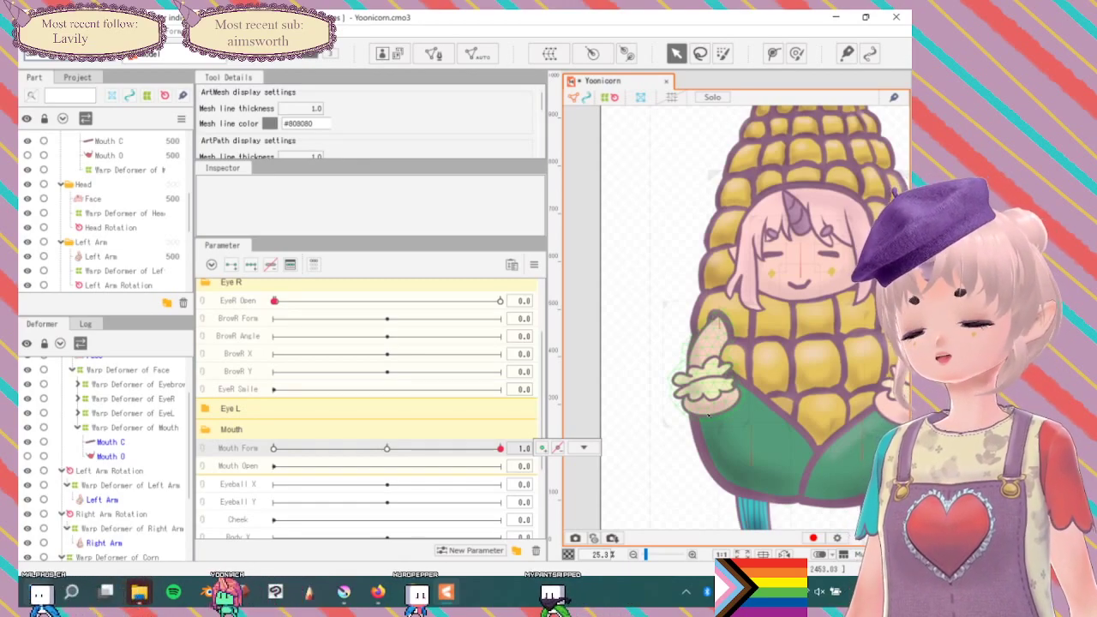
{"action": "key", "text": "ctrl+s"}
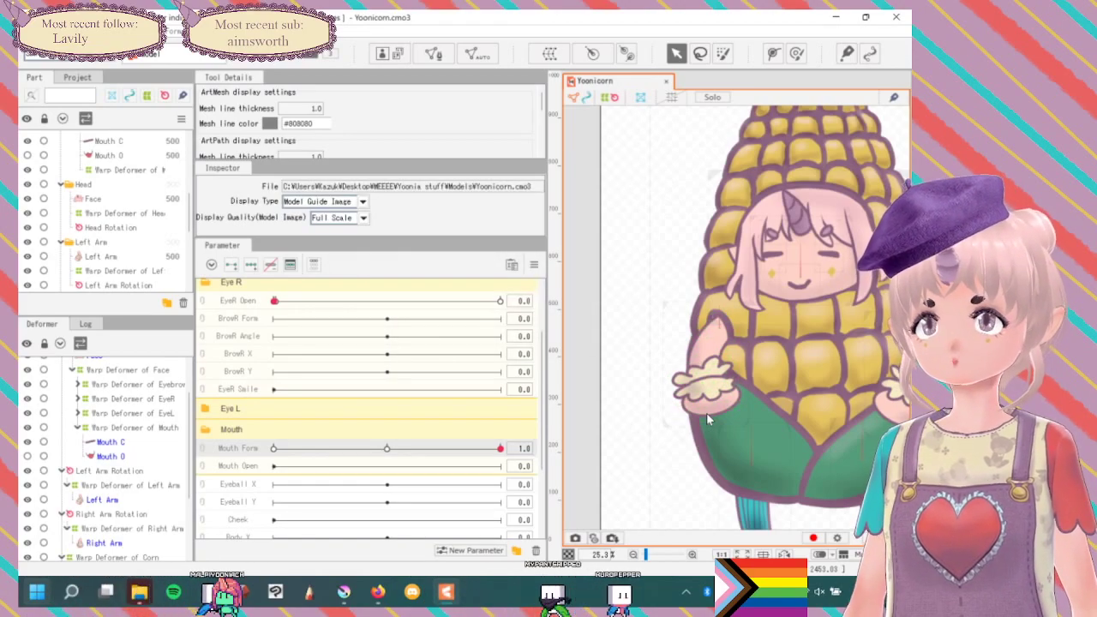
Set EyeR Open to 1.0 and preview Mouth Form between -1.0 and 1.0 on the whole character.
{"action": "scroll", "coordinate": [617, 273], "scroll_direction": "down", "scroll_amount": 2}
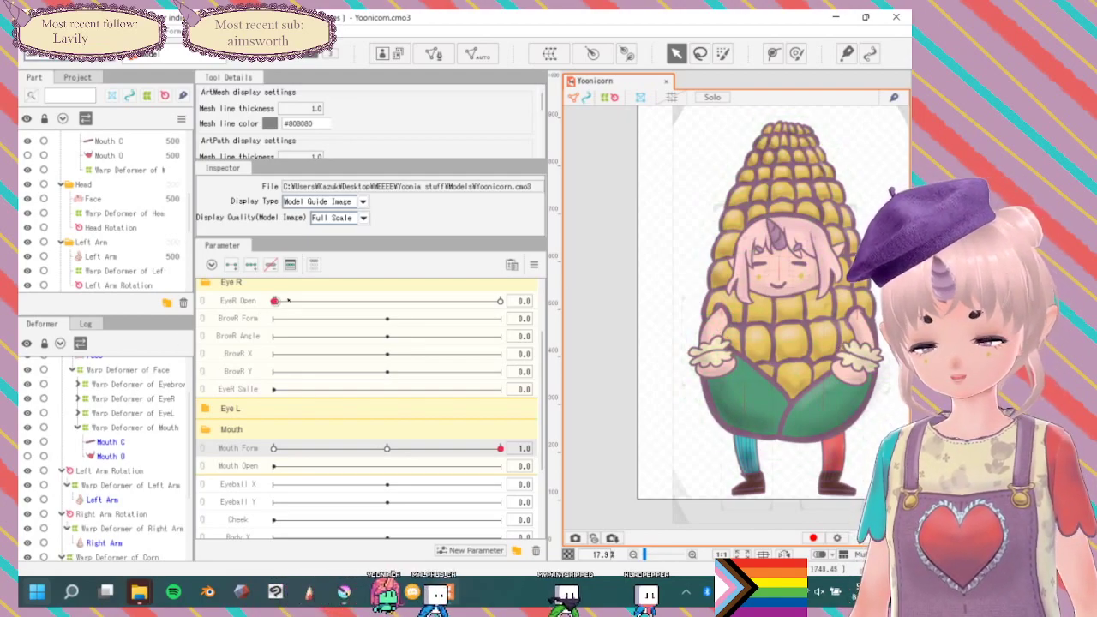
{"action": "left_click_drag", "start_coordinate": [274, 300], "coordinate": [500, 311]}
{"action": "left_click", "coordinate": [587, 303]}
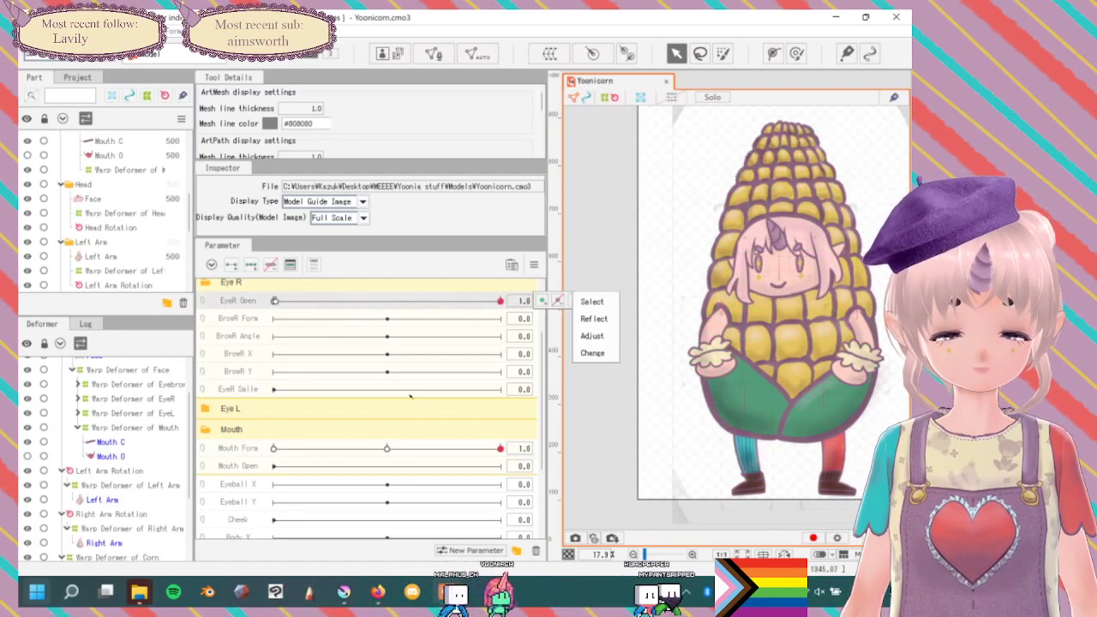
{"action": "left_click", "coordinate": [591, 302]}
{"action": "left_click_drag", "start_coordinate": [501, 448], "coordinate": [181, 456]}
{"action": "left_click_drag", "start_coordinate": [262, 440], "coordinate": [569, 418]}
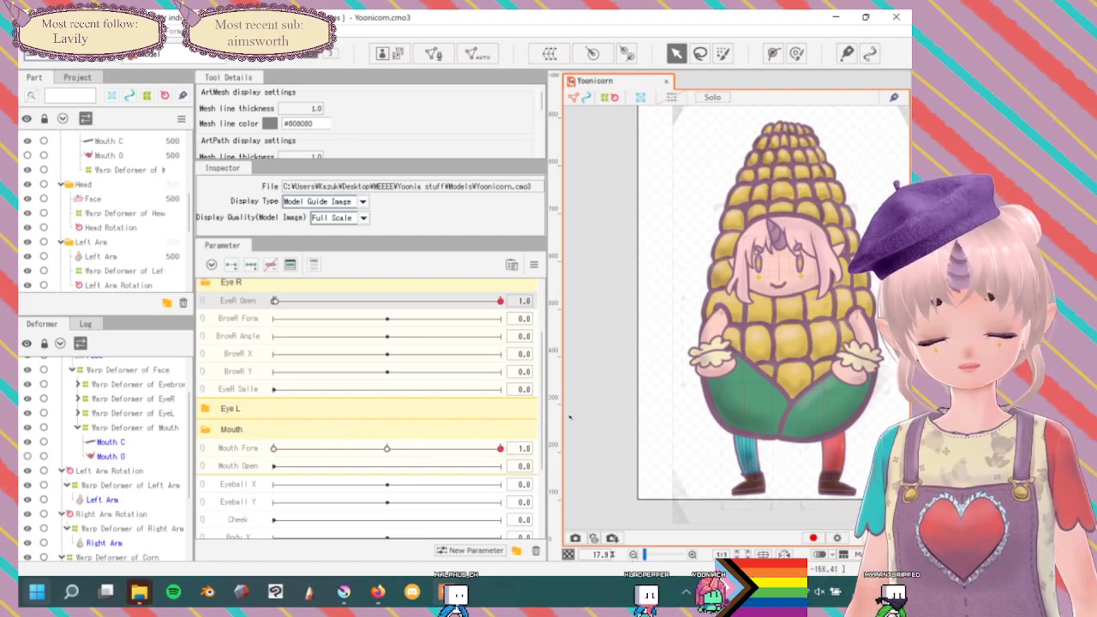
Raise the right end point of Mouth C's smile path at Mouth Form 1.0, and preview the Mouth Form transition.
{"action": "scroll", "coordinate": [792, 307], "scroll_direction": "up", "scroll_amount": 5}
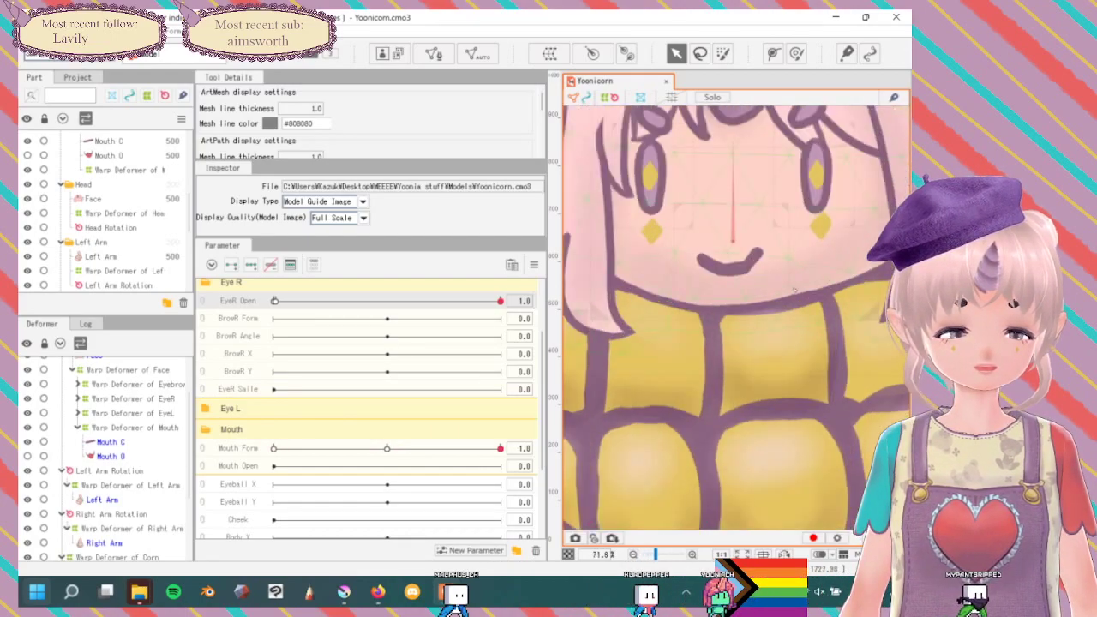
{"action": "left_click", "coordinate": [754, 261]}
{"action": "left_click_drag", "start_coordinate": [744, 265], "coordinate": [750, 251]}
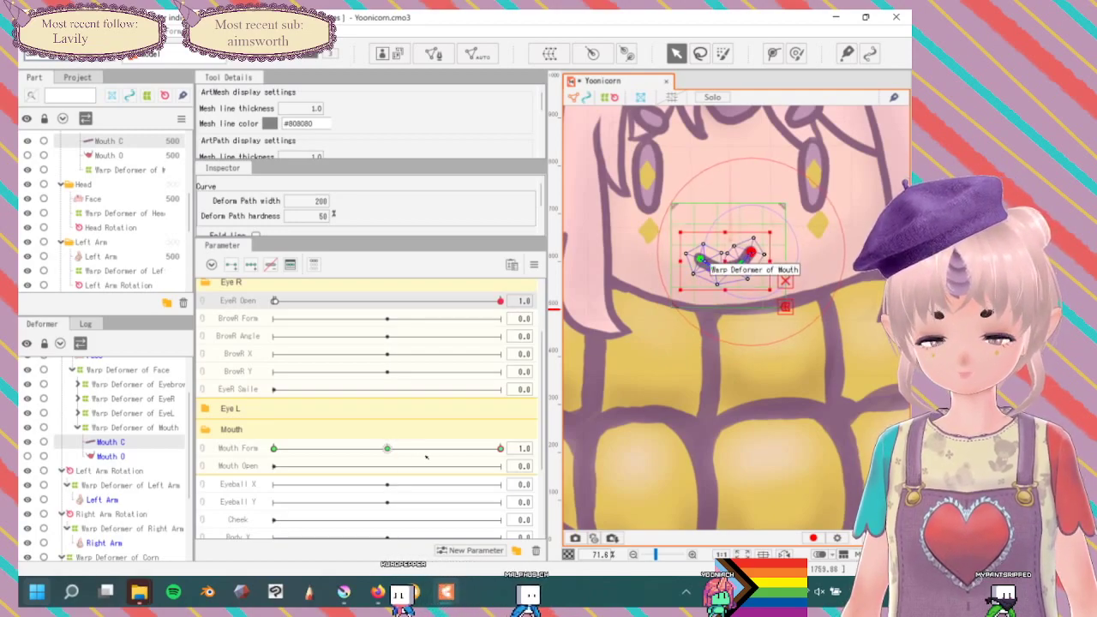
{"action": "left_click", "coordinate": [303, 448]}
{"action": "left_click_drag", "start_coordinate": [332, 425], "coordinate": [674, 374]}
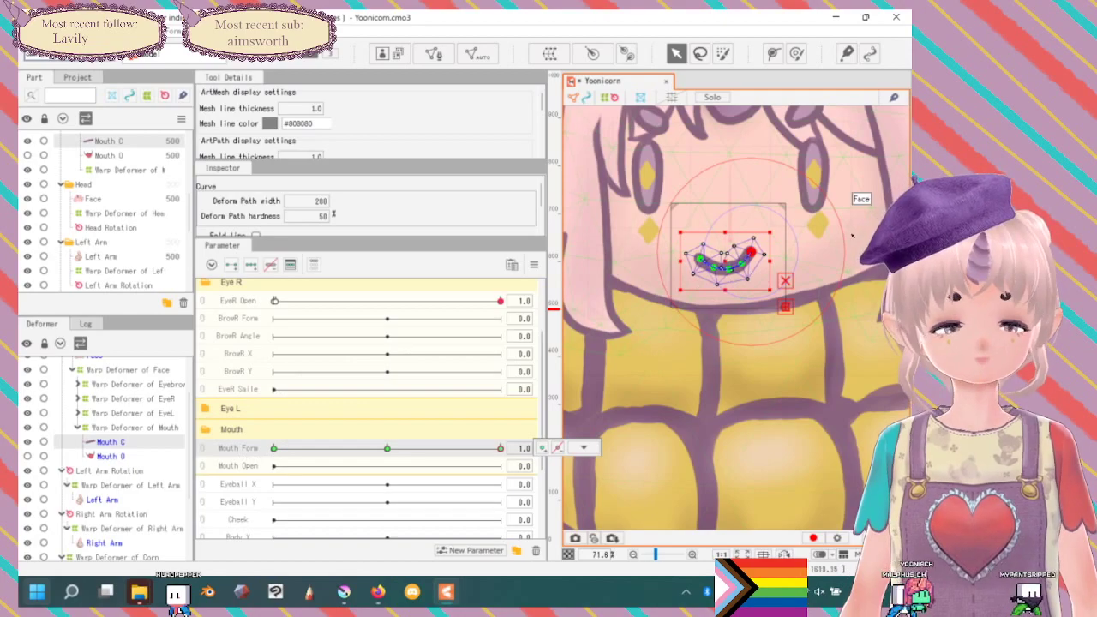
Check the open-eyed character with Mouth Form at -1.0 and 1.0, leaving it at 1.0 with nothing selected.
{"action": "left_click", "coordinate": [720, 237]}
{"action": "scroll", "coordinate": [720, 236], "scroll_direction": "down", "scroll_amount": 3}
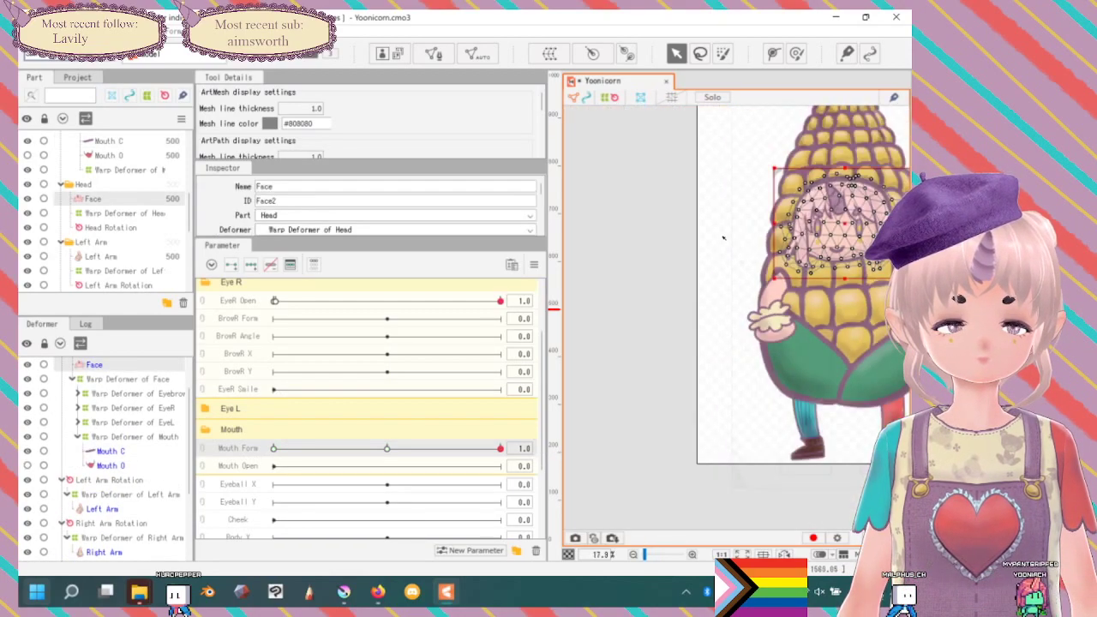
{"action": "left_click", "coordinate": [593, 364]}
{"action": "left_click_drag", "start_coordinate": [673, 255], "coordinate": [566, 301]}
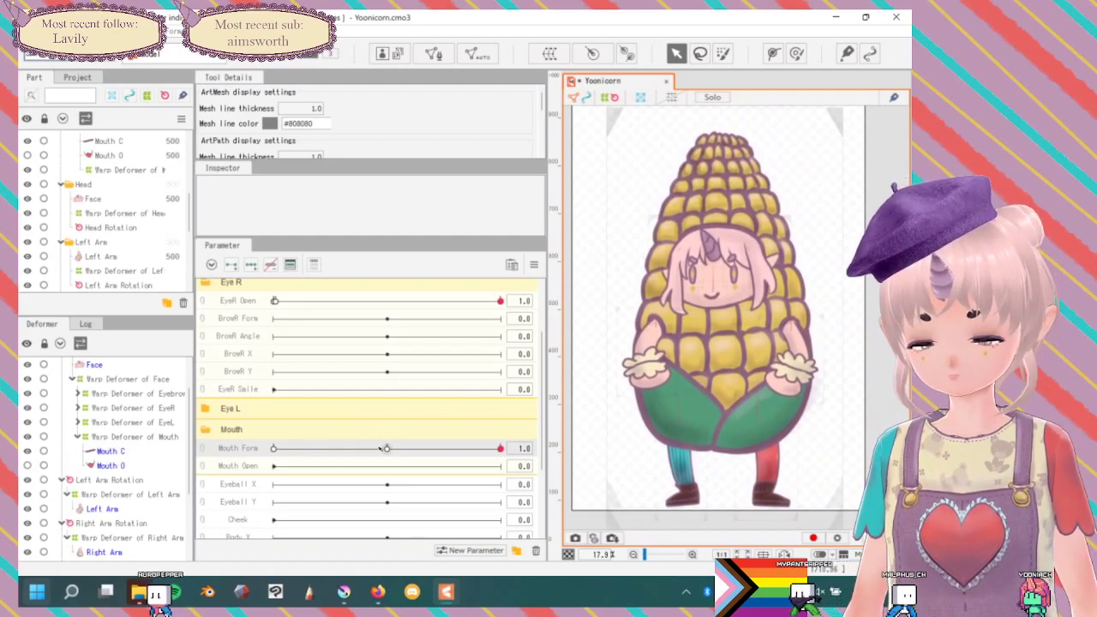
{"action": "left_click_drag", "start_coordinate": [384, 448], "coordinate": [242, 426]}
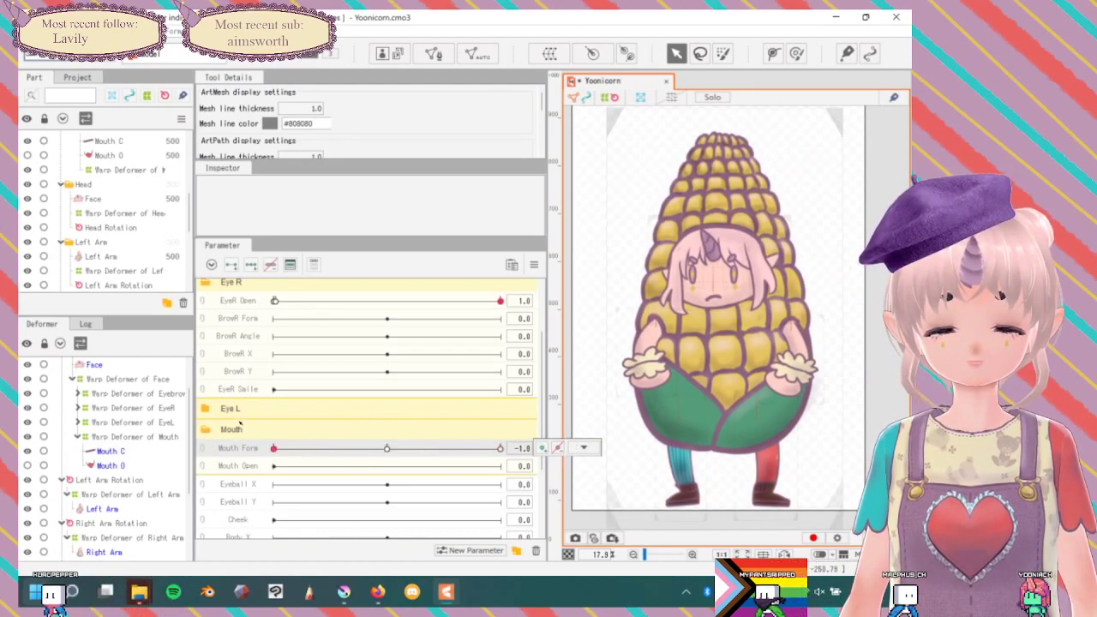
{"action": "left_click_drag", "start_coordinate": [205, 422], "coordinate": [203, 421]}
{"action": "left_click_drag", "start_coordinate": [460, 446], "coordinate": [587, 464]}
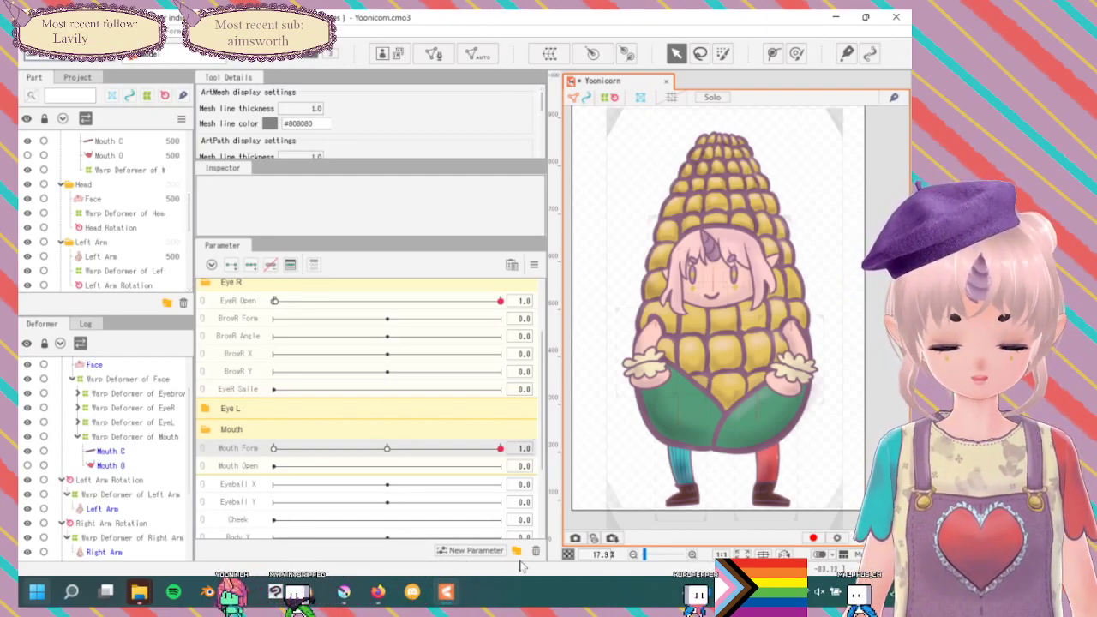
{"action": "scroll", "coordinate": [699, 417], "scroll_direction": "down", "scroll_amount": 2}
{"action": "scroll", "coordinate": [645, 325], "scroll_direction": "up", "scroll_amount": 2}
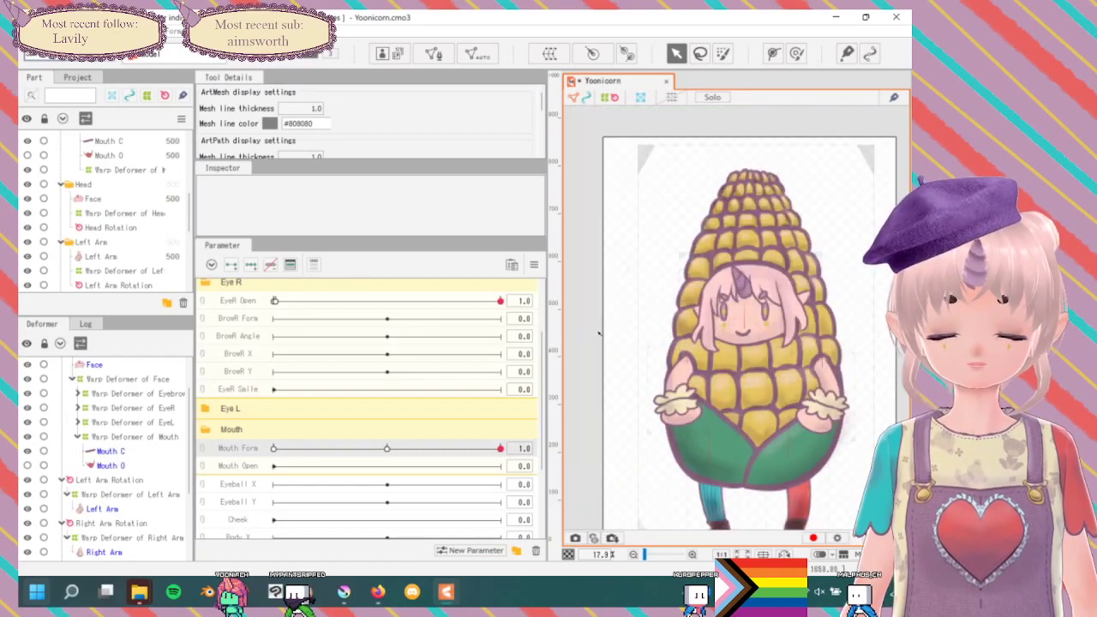
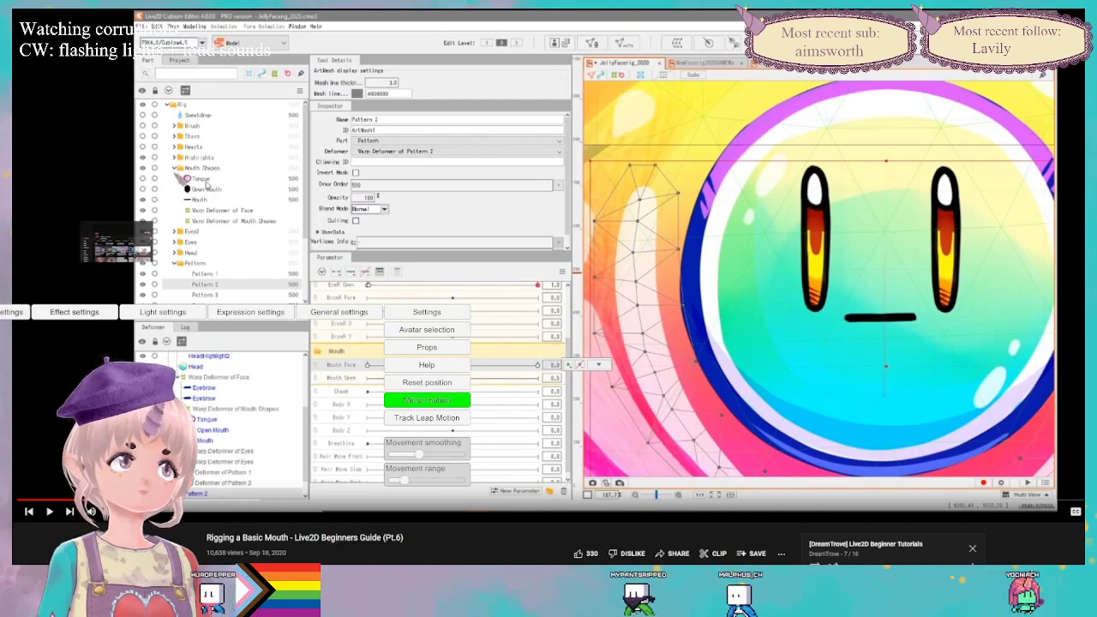
Switch from the mouth rigging tutorial to the VShojo channel page and search YouTube for Hololive EN videos.
{"action": "key", "text": "ctrl+Tab"}
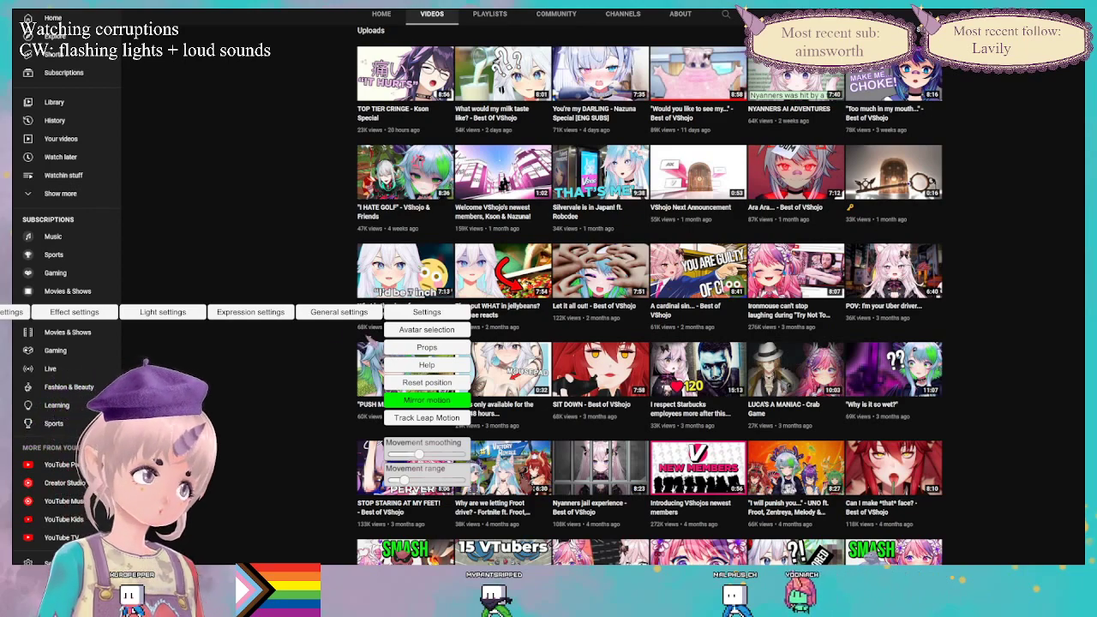
{"action": "scroll", "coordinate": [648, 287], "scroll_direction": "up", "scroll_amount": 1}
{"action": "left_click", "coordinate": [568, 6]}
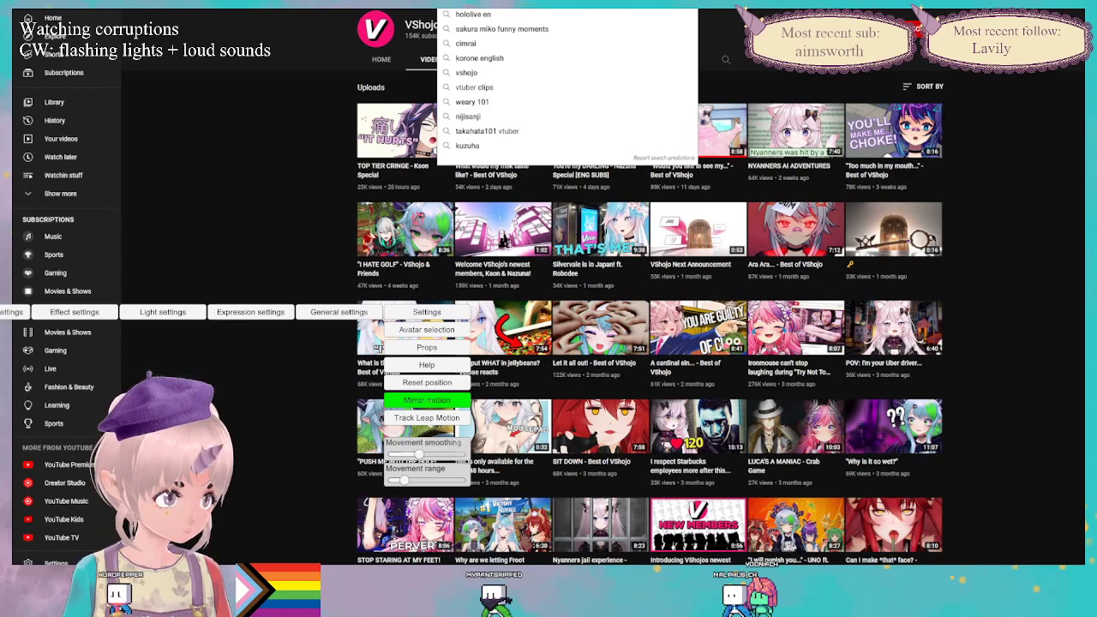
{"action": "type", "text": "hol"}
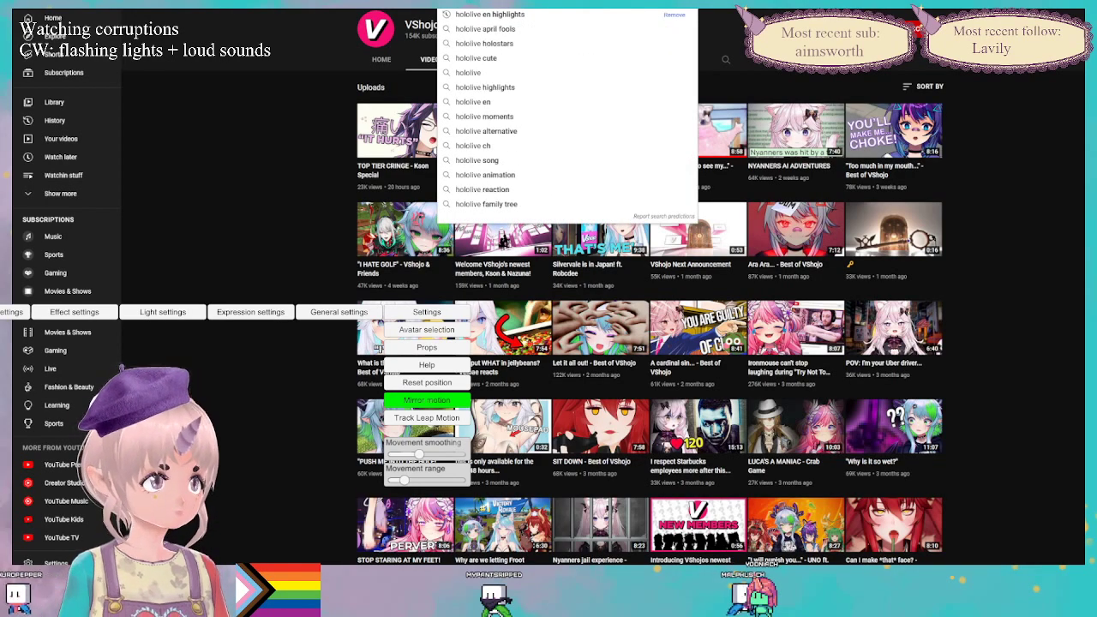
{"action": "key", "text": "Return"}
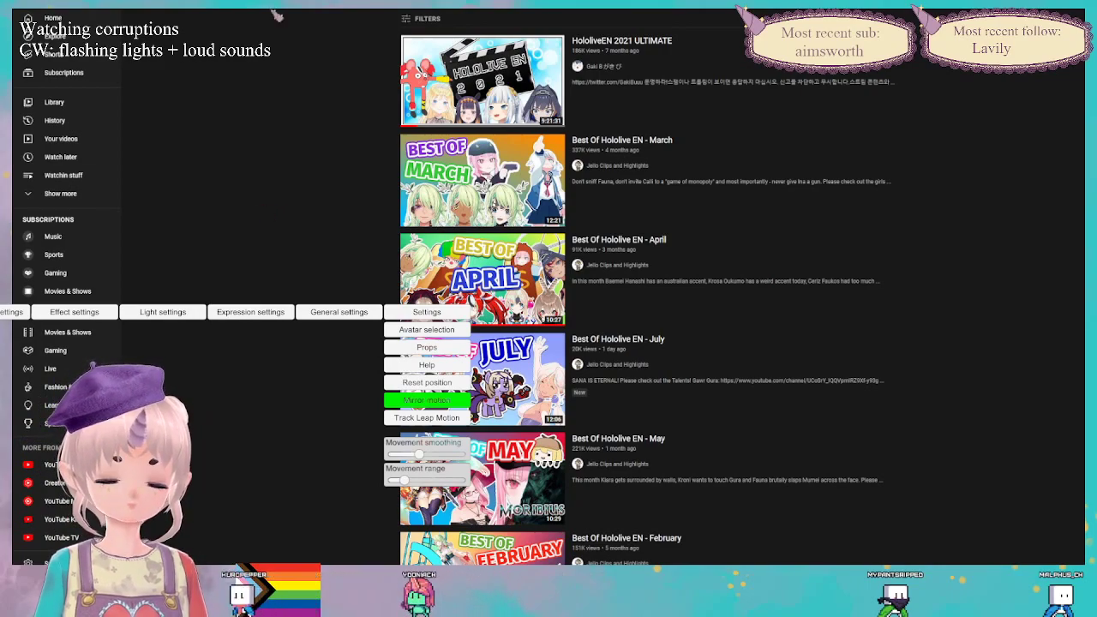
Open the video "Best Of Hololive EN - July" from the search results.
{"action": "key", "text": "ctrl+Tab"}
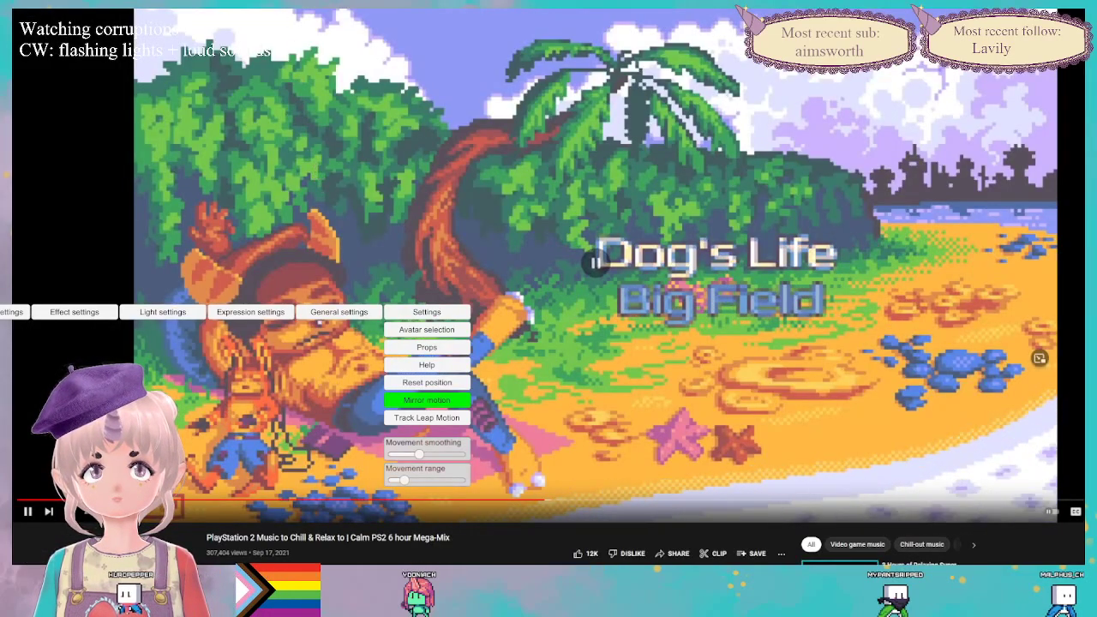
{"action": "key", "text": "ctrl+shift+Tab"}
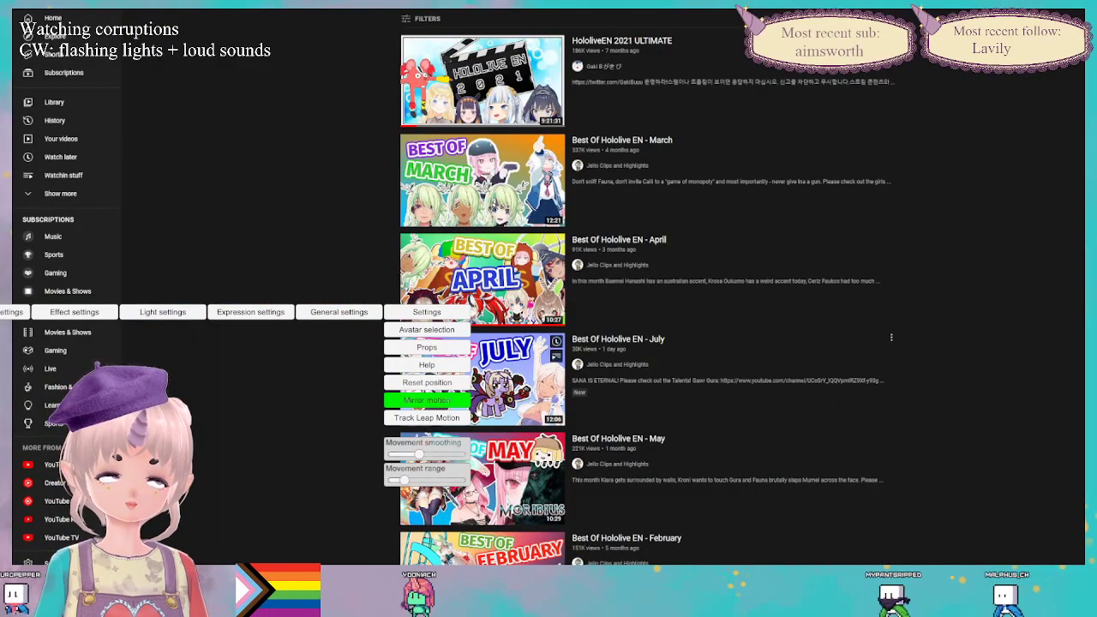
{"action": "mouse_move", "coordinate": [480, 377]}
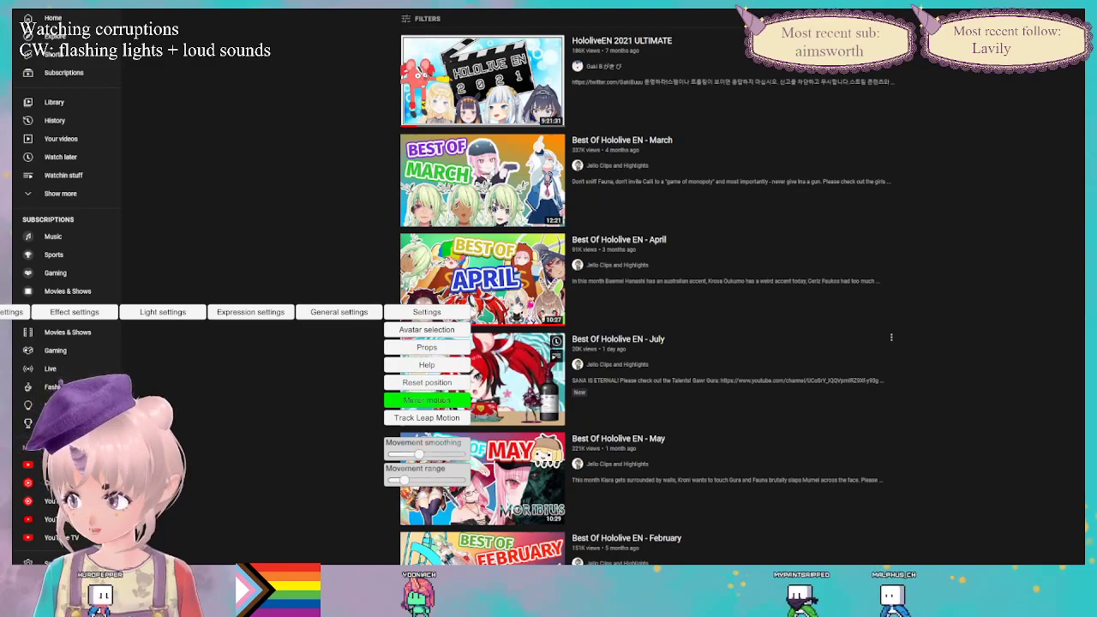
{"action": "left_click", "coordinate": [480, 377]}
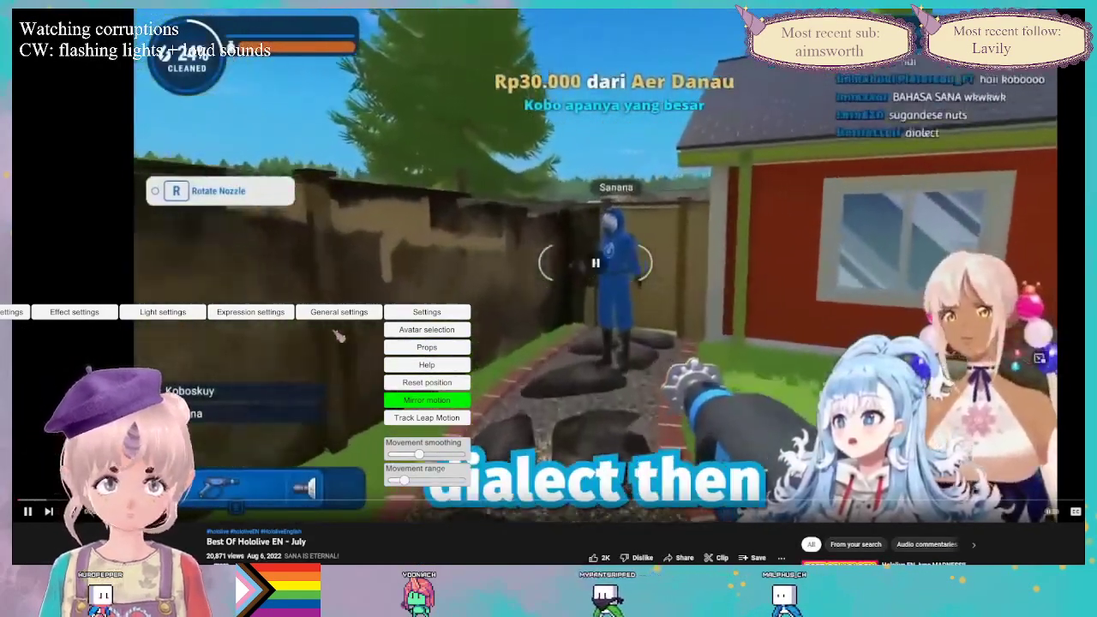
{"action": "left_click", "coordinate": [338, 336]}
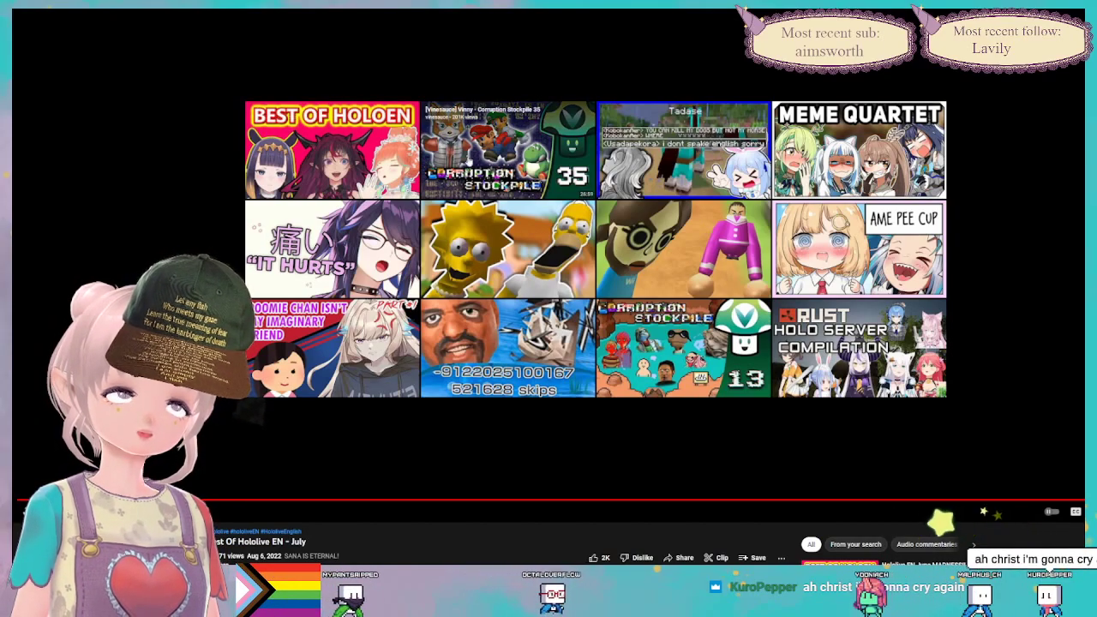
Open the recommended video "[Vinesauce] Vinny - Corruption Stockpile 35" and skip to 22:35.
{"action": "scroll", "coordinate": [339, 334], "scroll_direction": "down", "scroll_amount": 2}
{"action": "scroll", "coordinate": [339, 334], "scroll_direction": "down", "scroll_amount": 3}
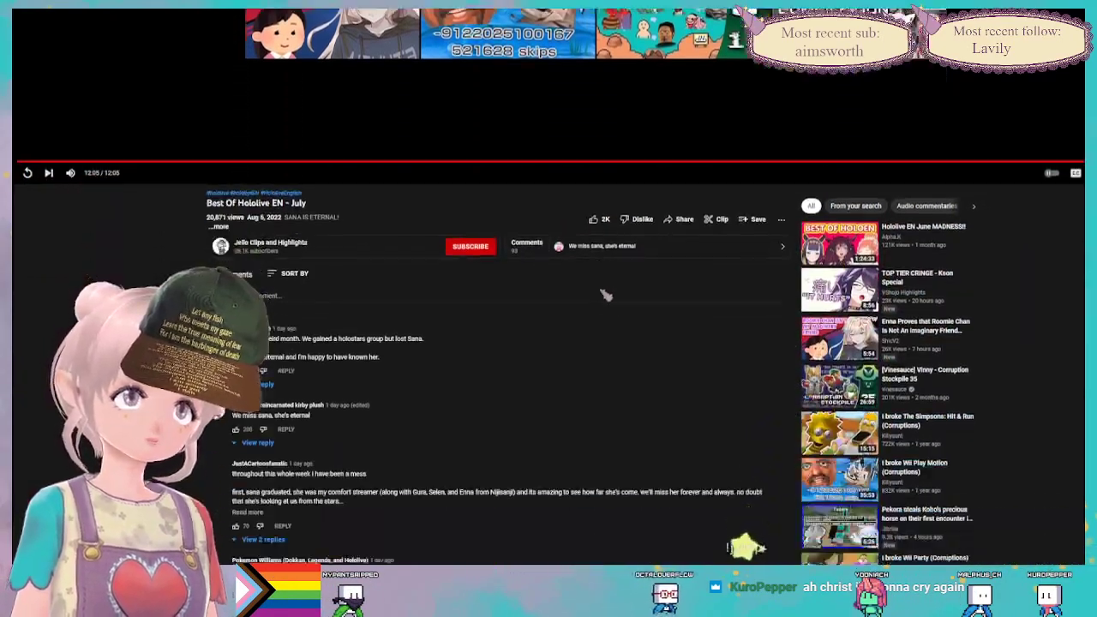
{"action": "left_click", "coordinate": [896, 362]}
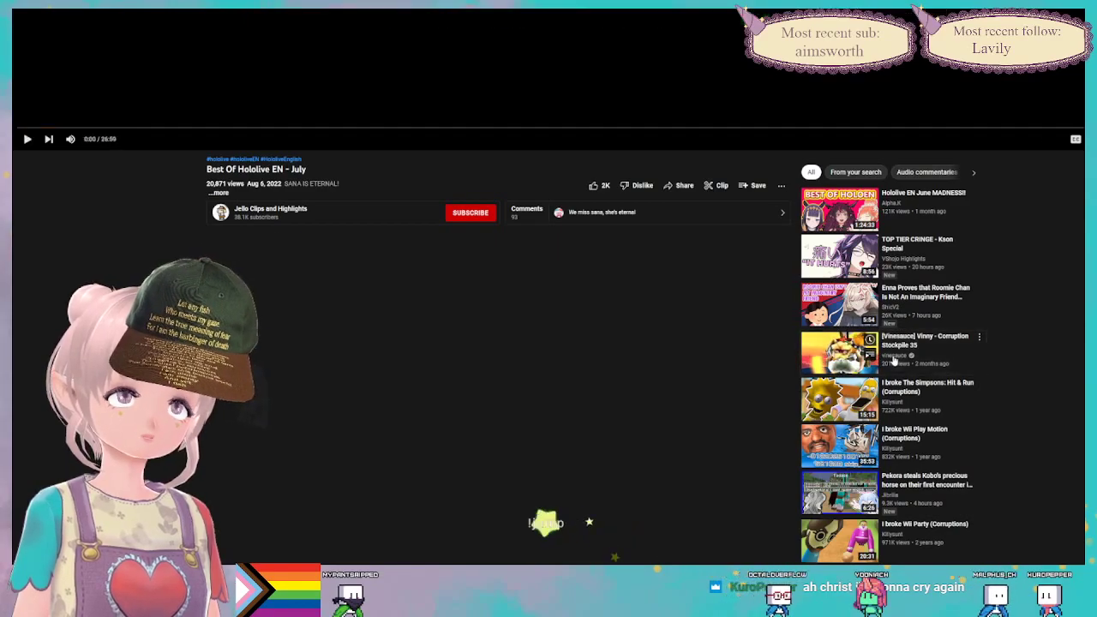
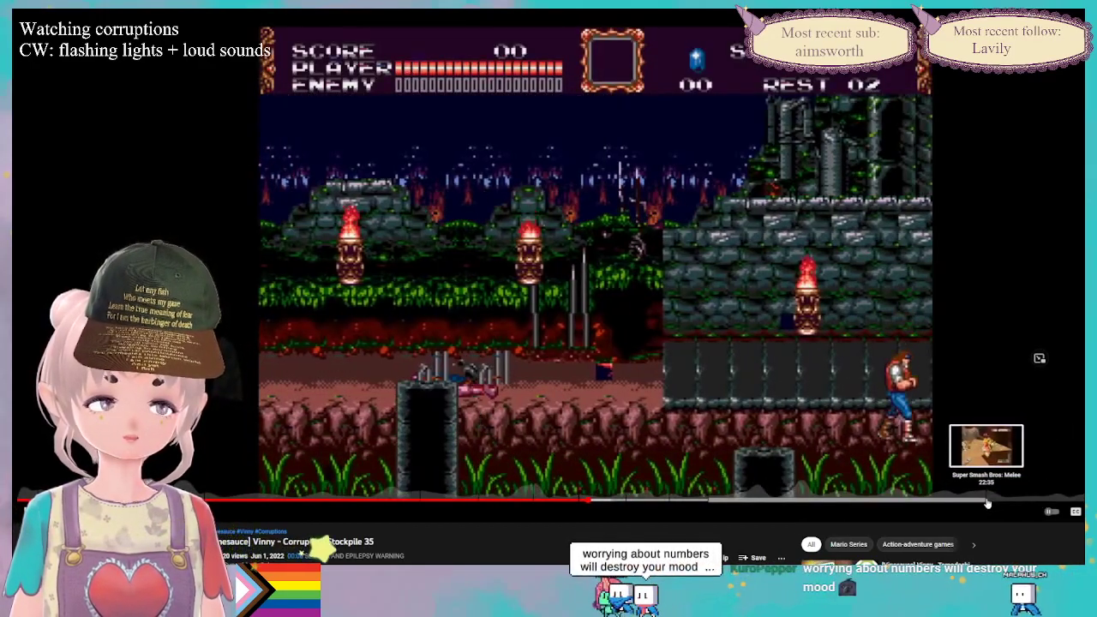
{"action": "left_click", "coordinate": [987, 503]}
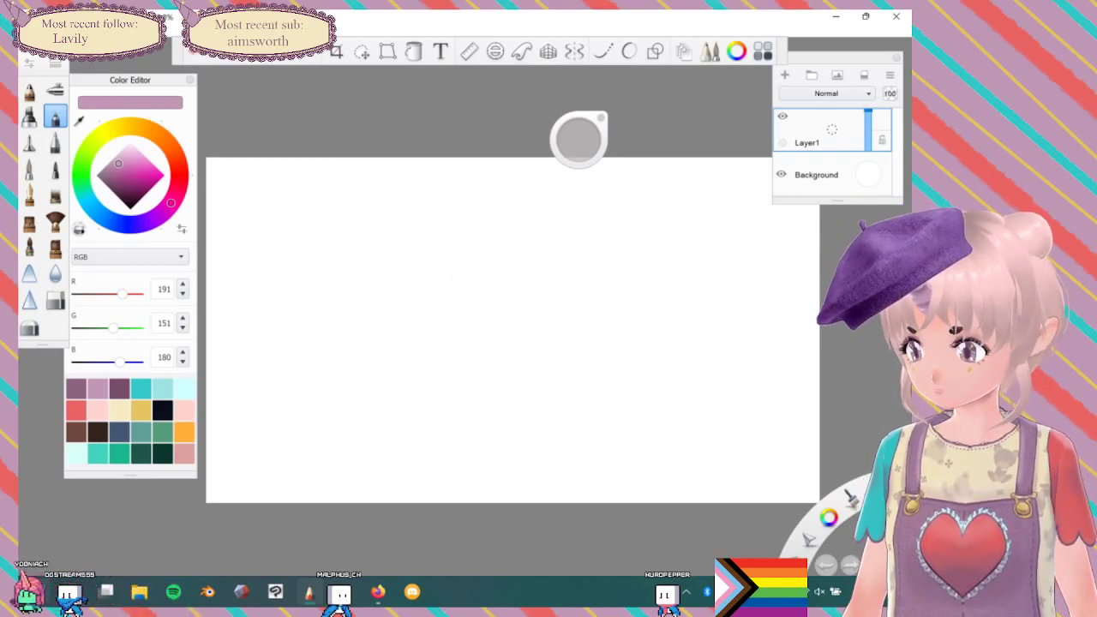
{"action": "mouse_move", "coordinate": [578, 140]}
{"action": "left_mouse_down"}
{"action": "mouse_move", "coordinate": [409, 132]}
{"action": "mouse_move", "coordinate": [425, 133]}
{"action": "left_mouse_up"}
{"action": "mouse_move", "coordinate": [430, 223]}
{"action": "left_mouse_down"}
{"action": "mouse_move", "coordinate": [402, 323]}
{"action": "mouse_move", "coordinate": [465, 313]}
{"action": "mouse_move", "coordinate": [411, 236]}
{"action": "mouse_move", "coordinate": [368, 249]}
{"action": "left_mouse_up"}
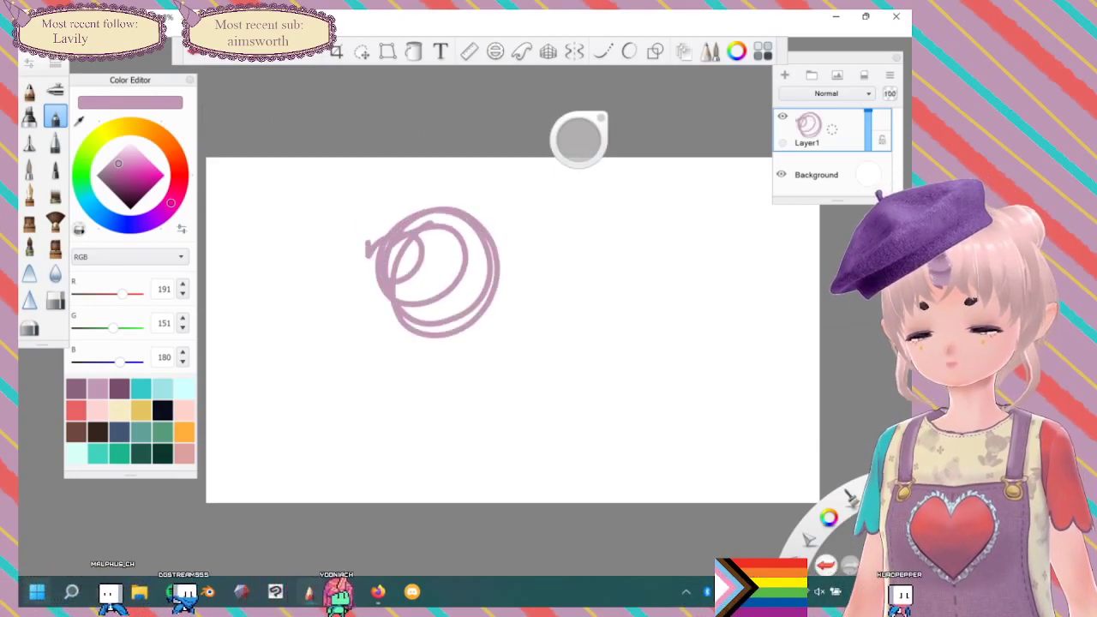
{"action": "key", "text": "ctrl+z"}
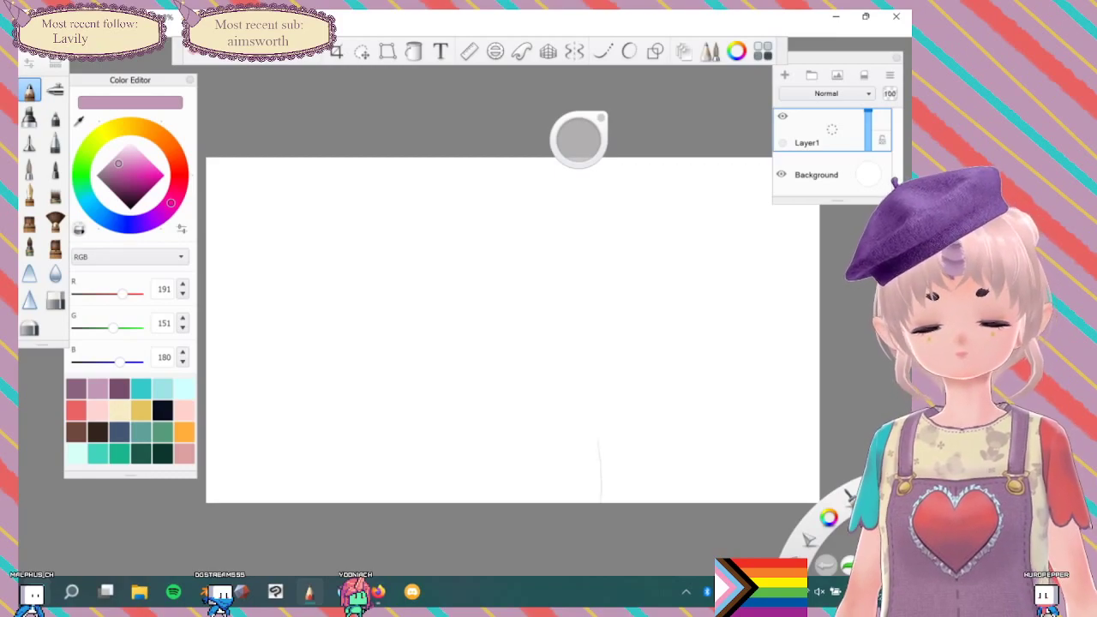
{"action": "scroll", "coordinate": [563, 341], "scroll_direction": "up", "scroll_amount": 3}
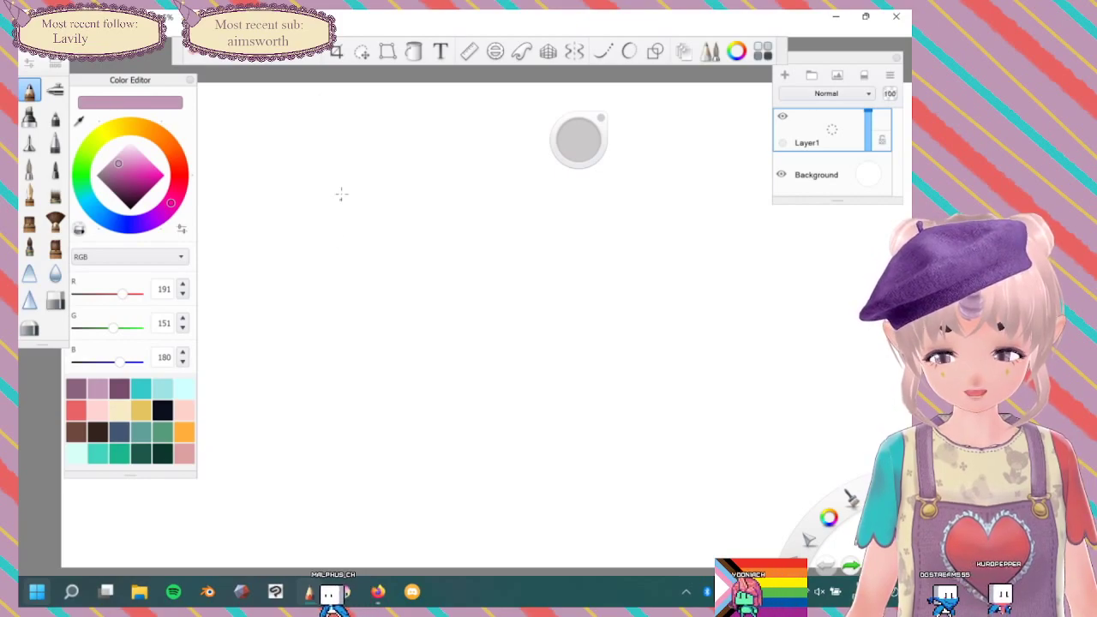
{"action": "mouse_move", "coordinate": [341, 191]}
{"action": "left_mouse_down"}
{"action": "mouse_move", "coordinate": [335, 244]}
{"action": "mouse_move", "coordinate": [339, 255]}
{"action": "mouse_move", "coordinate": [334, 232]}
{"action": "mouse_move", "coordinate": [340, 274]}
{"action": "mouse_move", "coordinate": [337, 238]}
{"action": "mouse_move", "coordinate": [348, 274]}
{"action": "left_mouse_up"}
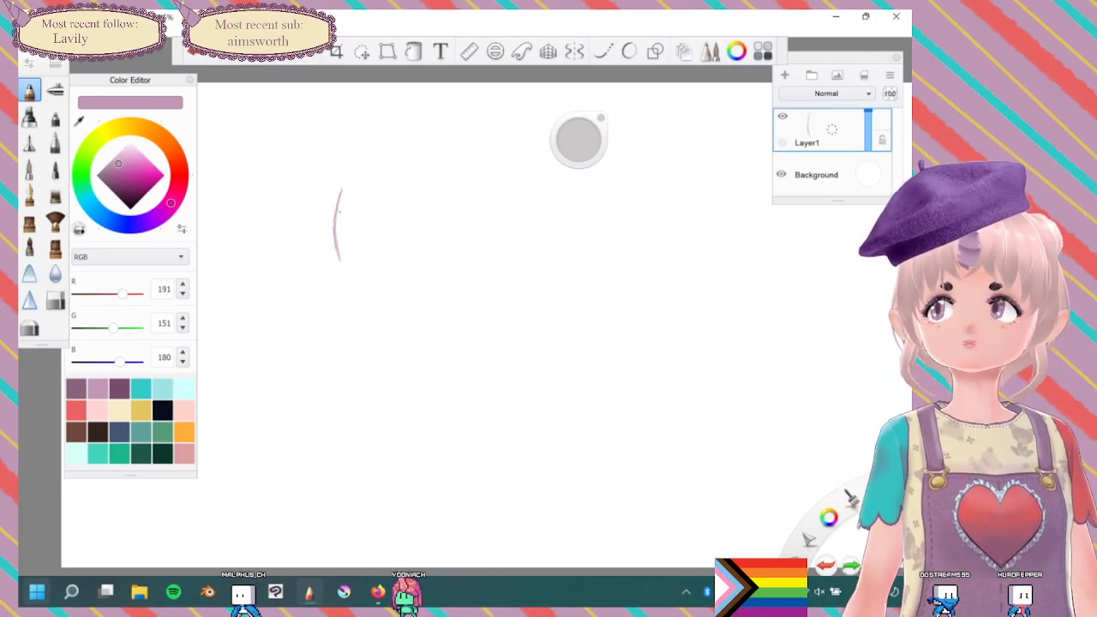
{"action": "key", "text": "ctrl+z"}
{"action": "key", "text": "ctrl+z"}
{"action": "key", "text": "ctrl+z"}
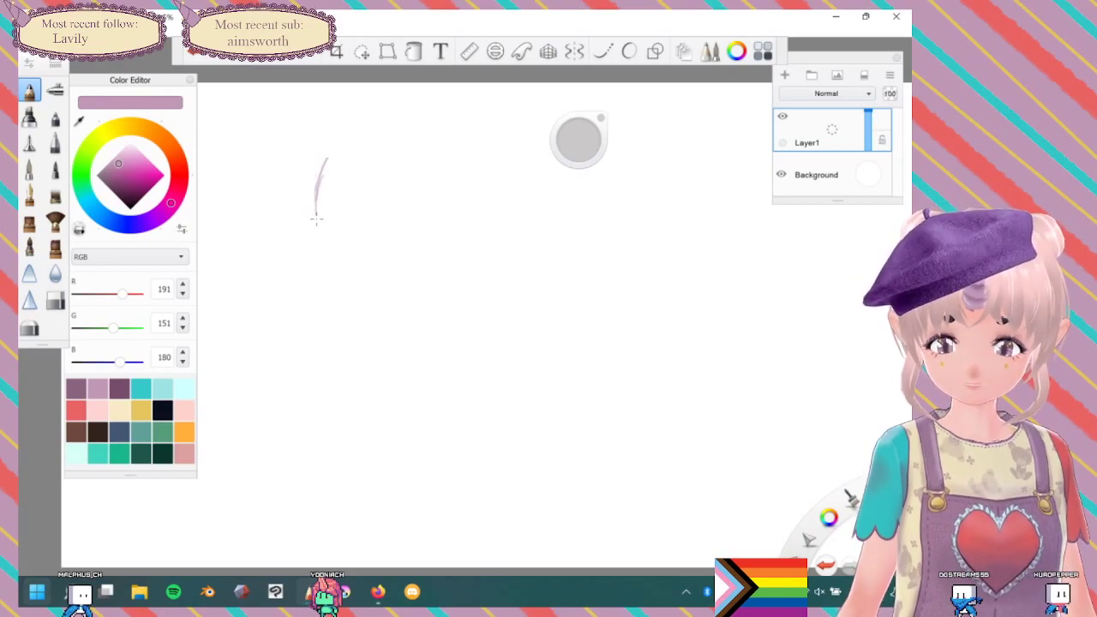
Sketch a rounded head outline with a pointed chin in light purple on Layer1, plus a short vertical nose guide on the face.
{"action": "mouse_move", "coordinate": [321, 241]}
{"action": "left_mouse_down"}
{"action": "mouse_move", "coordinate": [325, 271]}
{"action": "mouse_move", "coordinate": [320, 248]}
{"action": "mouse_move", "coordinate": [346, 294]}
{"action": "mouse_move", "coordinate": [332, 286]}
{"action": "mouse_move", "coordinate": [375, 303]}
{"action": "mouse_move", "coordinate": [330, 285]}
{"action": "mouse_move", "coordinate": [395, 313]}
{"action": "mouse_move", "coordinate": [463, 253]}
{"action": "left_mouse_up"}
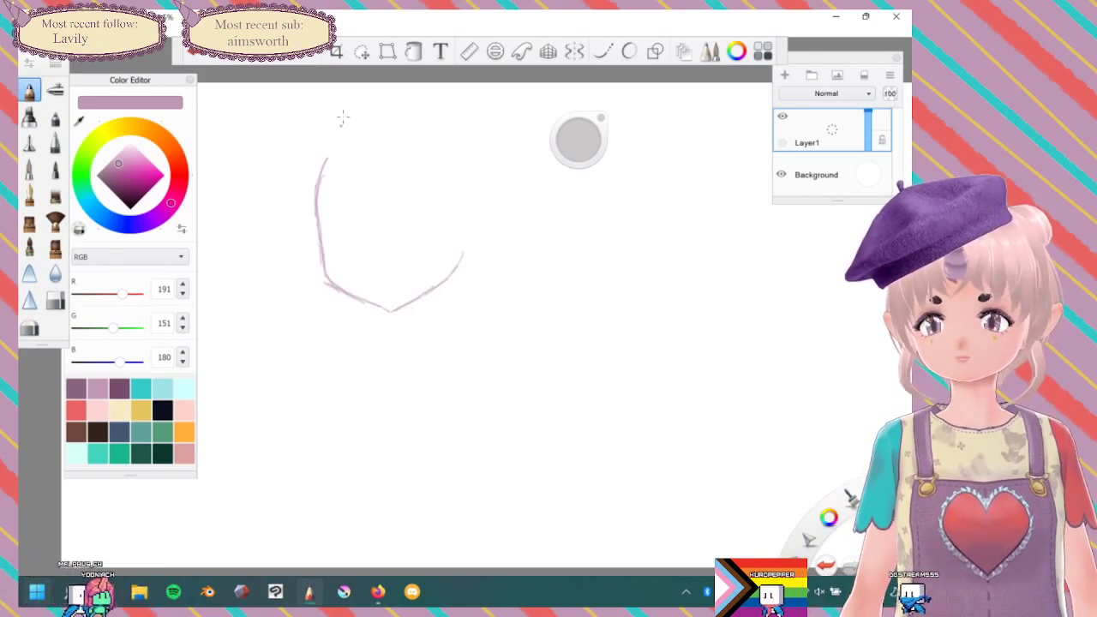
{"action": "mouse_move", "coordinate": [329, 146]}
{"action": "left_mouse_down"}
{"action": "mouse_move", "coordinate": [379, 119]}
{"action": "mouse_move", "coordinate": [458, 137]}
{"action": "mouse_move", "coordinate": [473, 205]}
{"action": "left_mouse_up"}
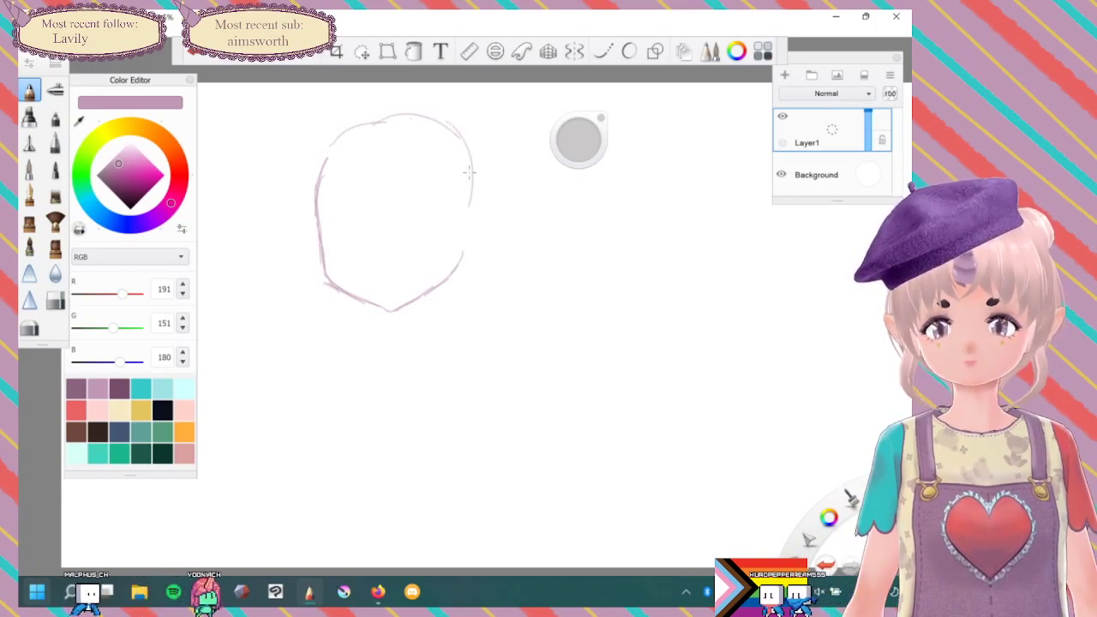
{"action": "left_click_drag", "start_coordinate": [374, 208], "coordinate": [373, 255]}
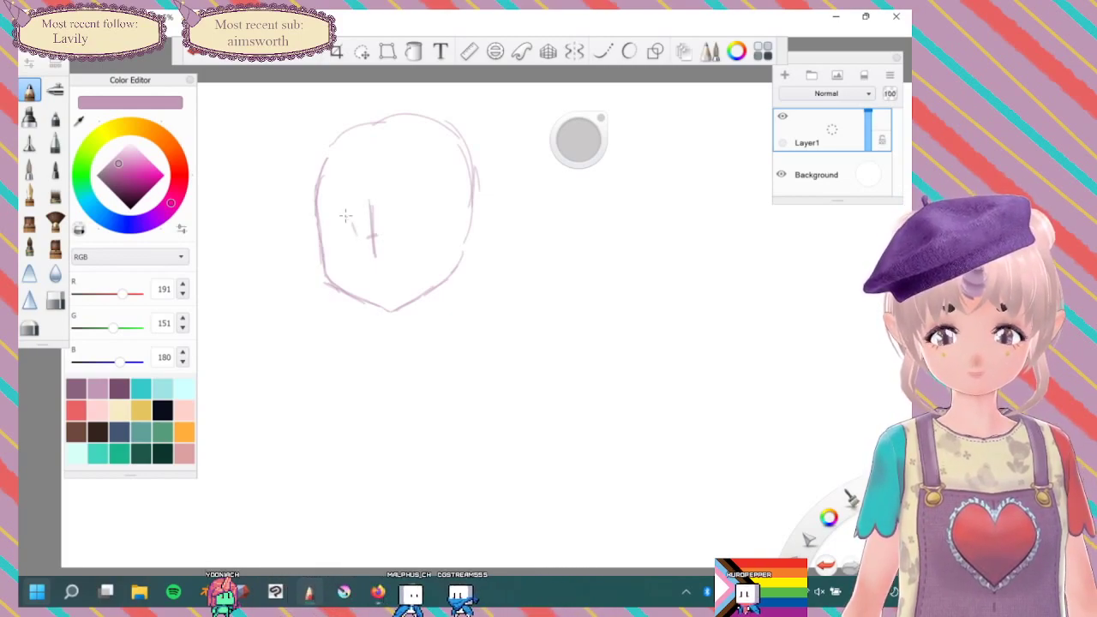
Sketch two large eyes on either side of the nose guide, rough in the irises, and undo the last stroke.
{"action": "mouse_move", "coordinate": [356, 229]}
{"action": "left_mouse_down"}
{"action": "mouse_move", "coordinate": [326, 229]}
{"action": "mouse_move", "coordinate": [341, 252]}
{"action": "left_mouse_up"}
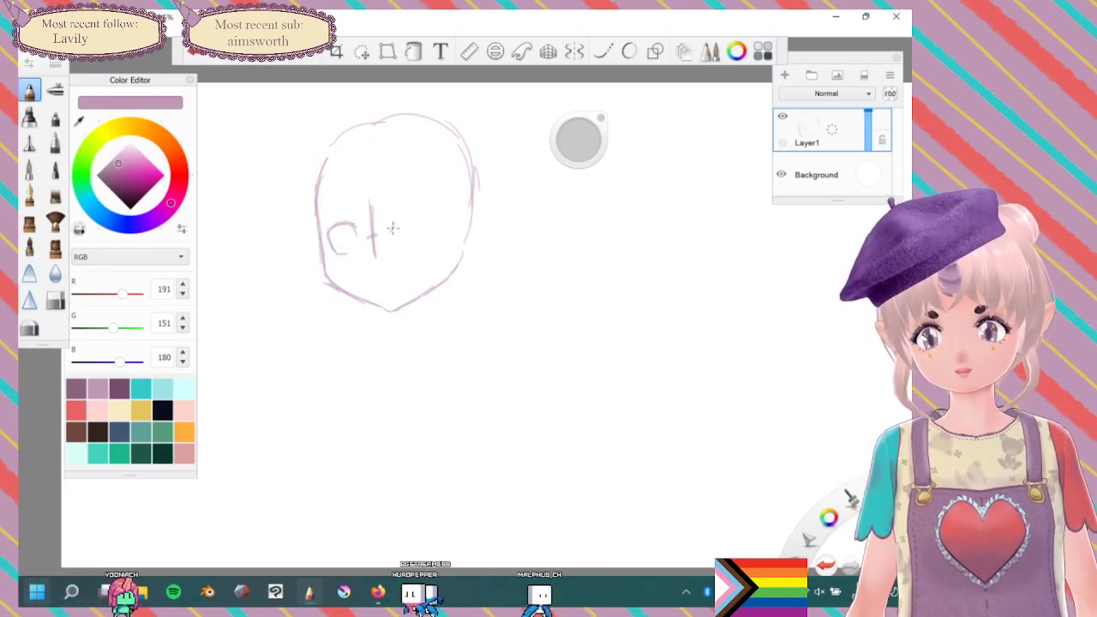
{"action": "left_click_drag", "start_coordinate": [392, 228], "coordinate": [399, 215]}
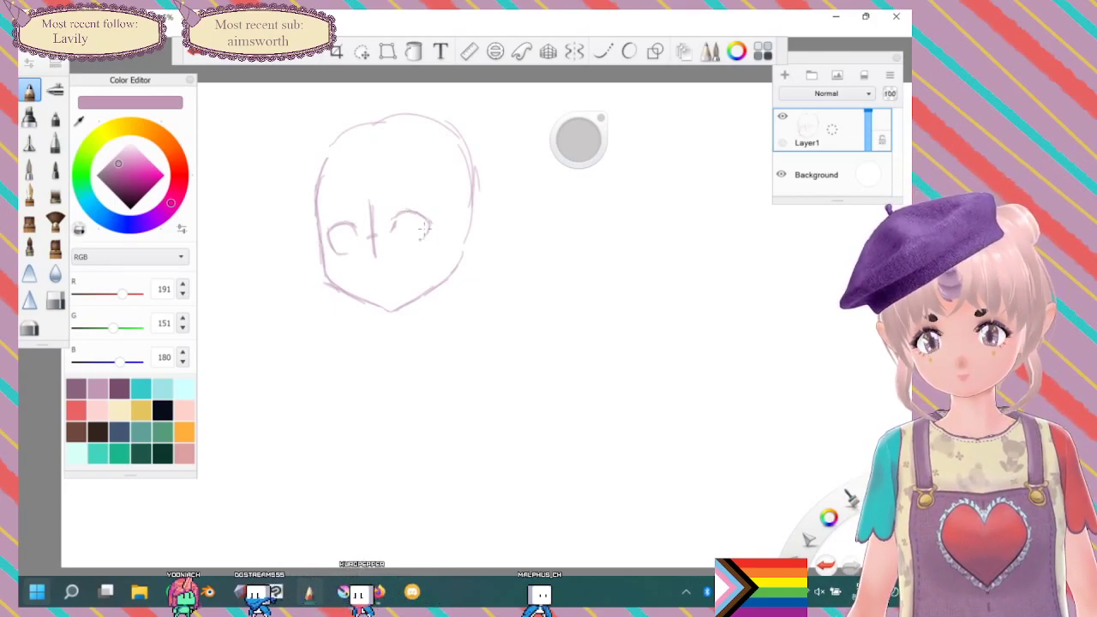
{"action": "left_click_drag", "start_coordinate": [401, 248], "coordinate": [430, 225]}
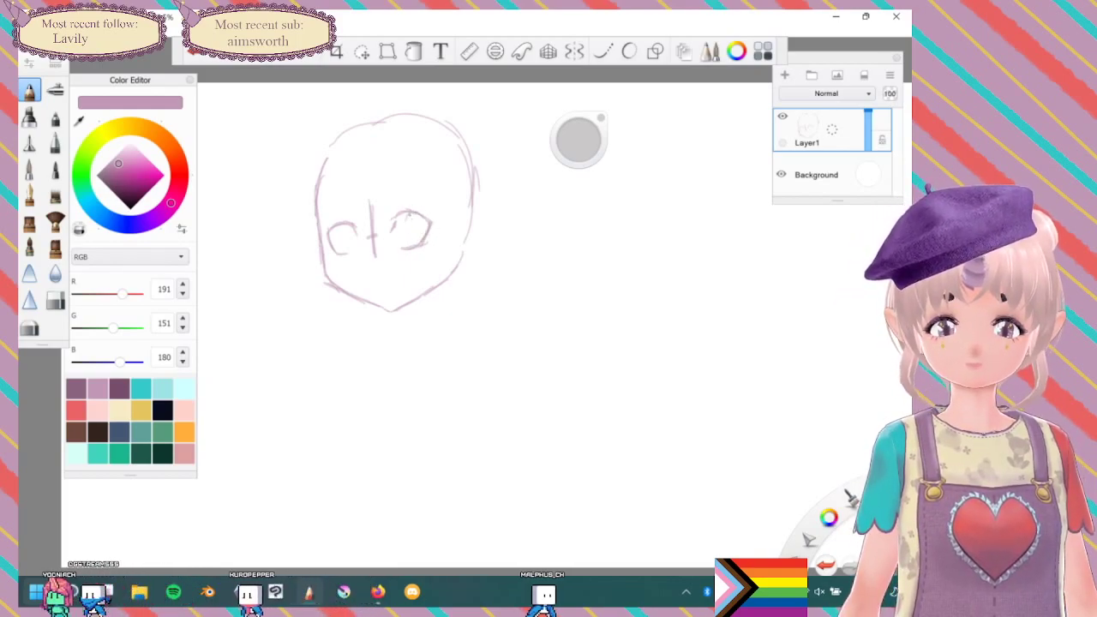
{"action": "left_click_drag", "start_coordinate": [409, 217], "coordinate": [413, 241]}
{"action": "left_click_drag", "start_coordinate": [341, 228], "coordinate": [340, 245]}
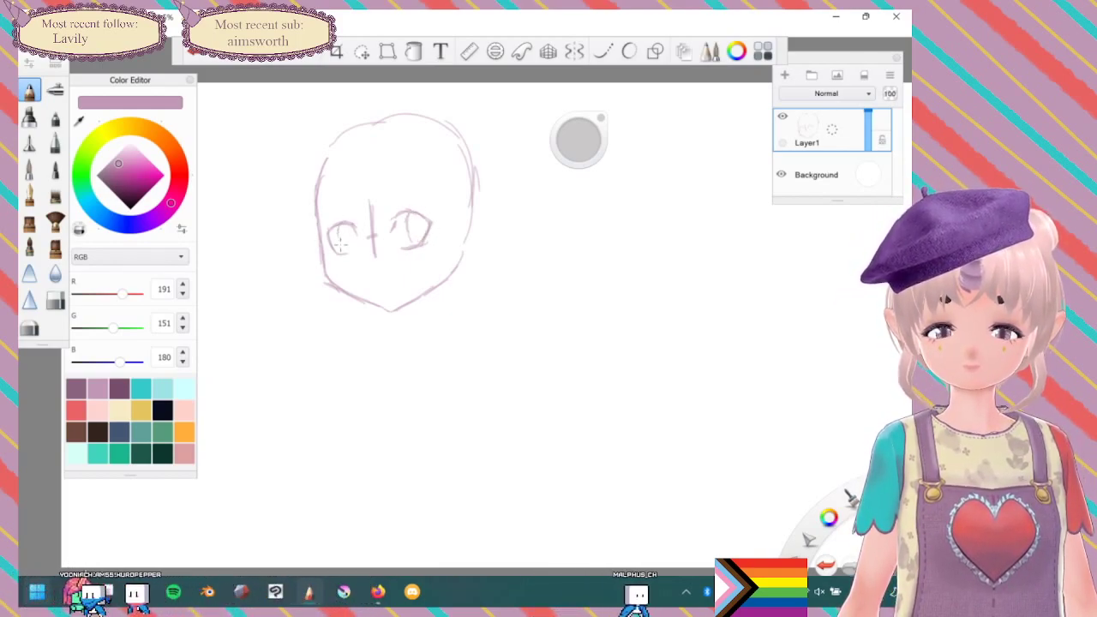
{"action": "key", "text": "ctrl+z"}
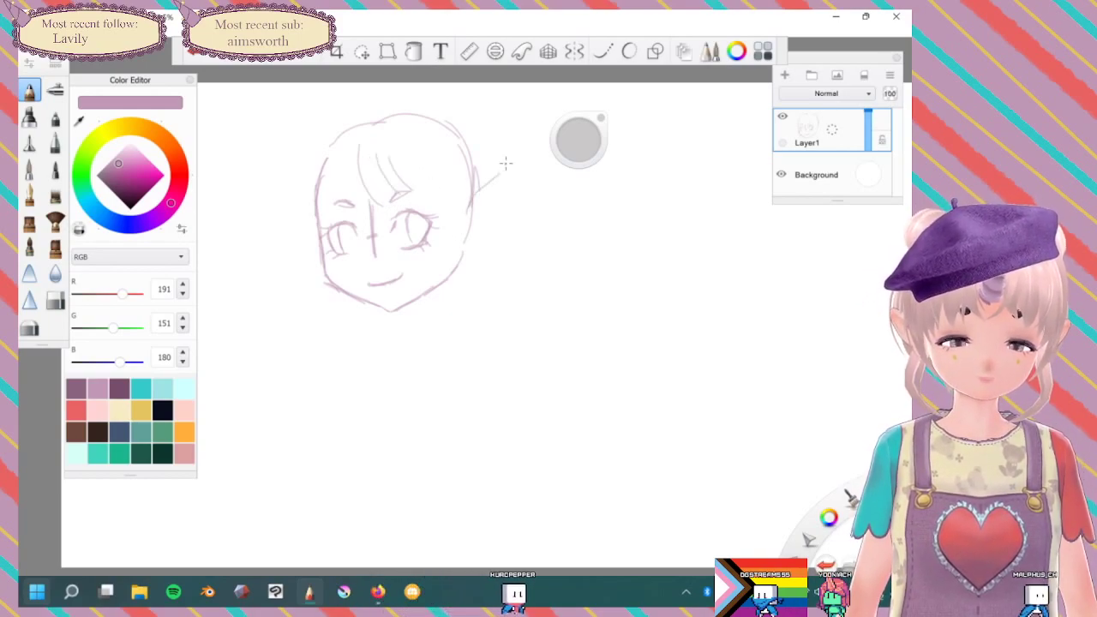
Sketch the large fin-like ear on the side of the head, then try an outer hair curve above the head and undo it.
{"action": "mouse_move", "coordinate": [520, 163]}
{"action": "left_mouse_down"}
{"action": "mouse_move", "coordinate": [492, 232]}
{"action": "mouse_move", "coordinate": [511, 270]}
{"action": "mouse_move", "coordinate": [491, 270]}
{"action": "mouse_move", "coordinate": [466, 244]}
{"action": "left_mouse_up"}
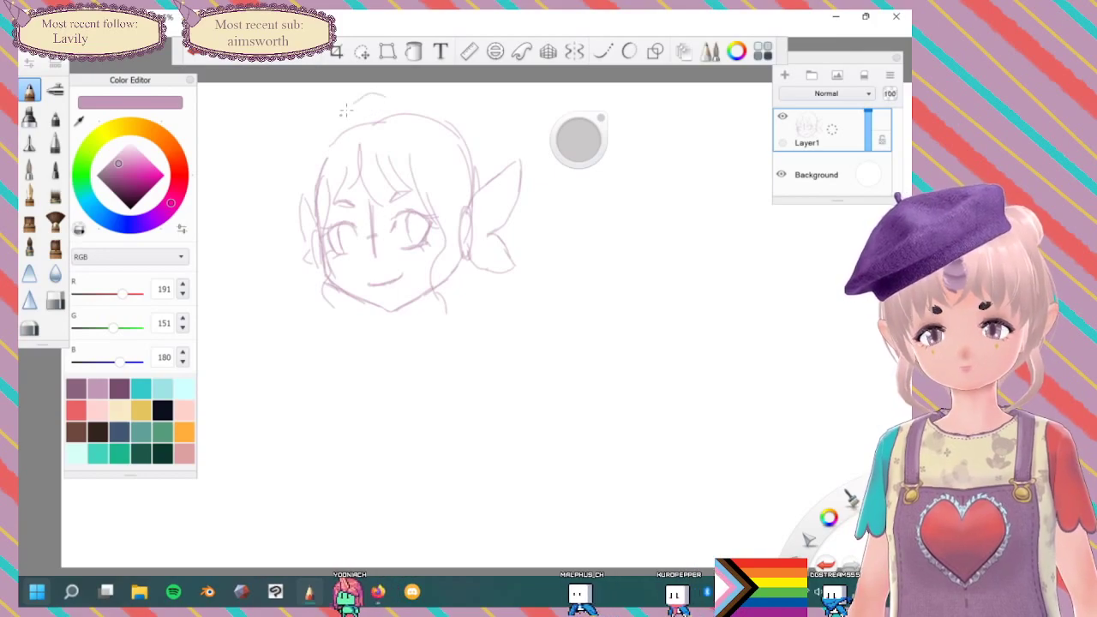
{"action": "left_click_drag", "start_coordinate": [347, 110], "coordinate": [303, 149]}
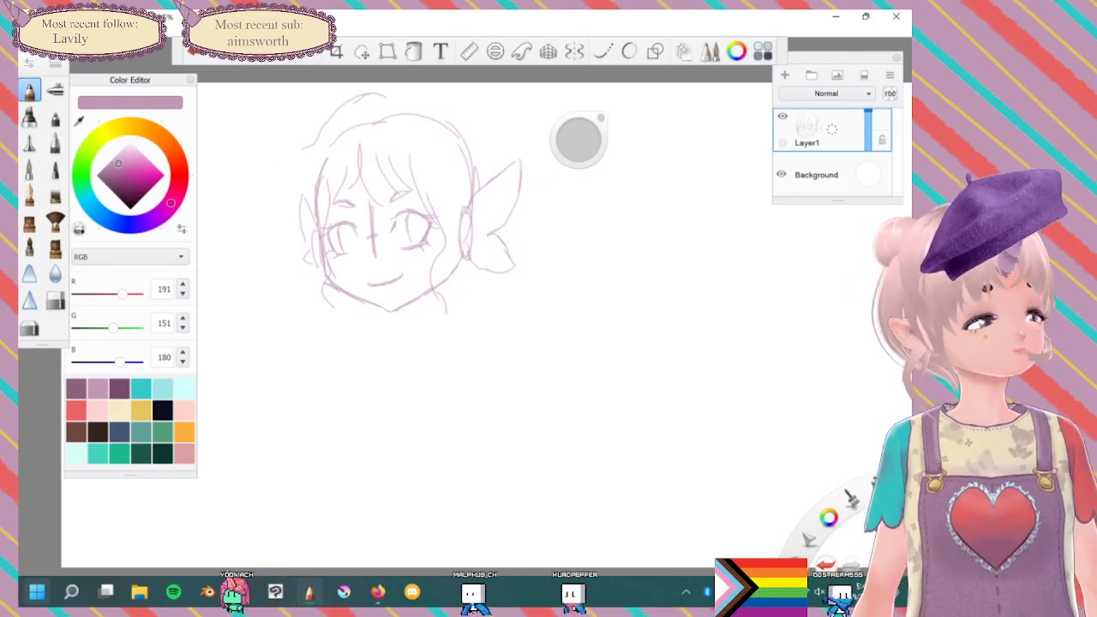
{"action": "key", "text": "ctrl+z"}
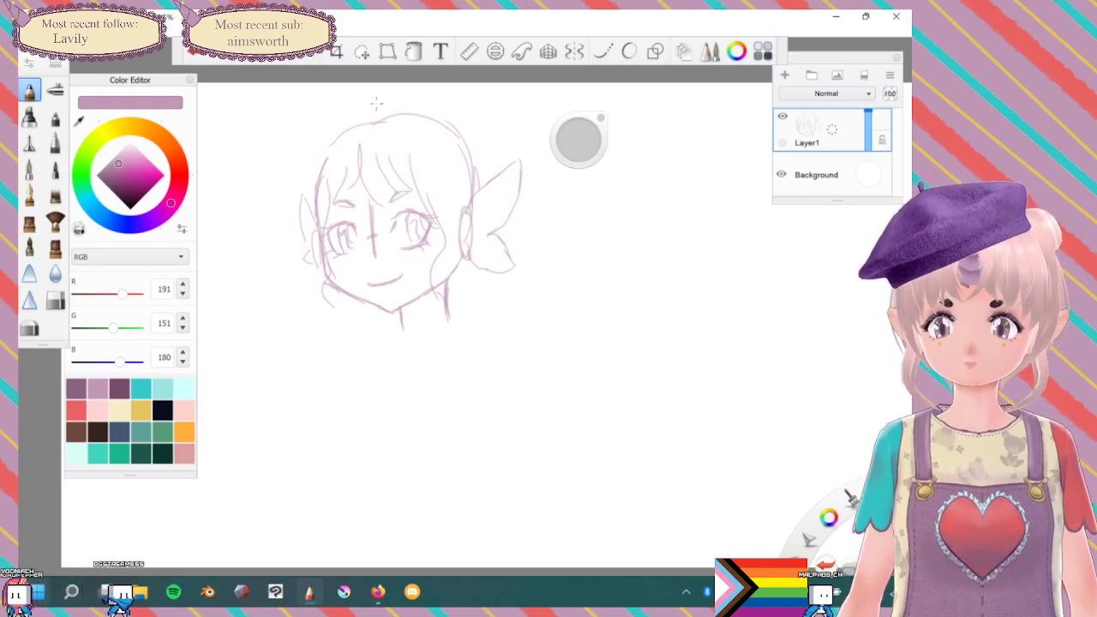
Outline the hair around the head, arching over the crown and falling in wavy locks down both sides to the shoulders.
{"action": "mouse_move", "coordinate": [379, 103]}
{"action": "left_mouse_down"}
{"action": "mouse_move", "coordinate": [342, 114]}
{"action": "mouse_move", "coordinate": [372, 103]}
{"action": "mouse_move", "coordinate": [317, 132]}
{"action": "left_mouse_up"}
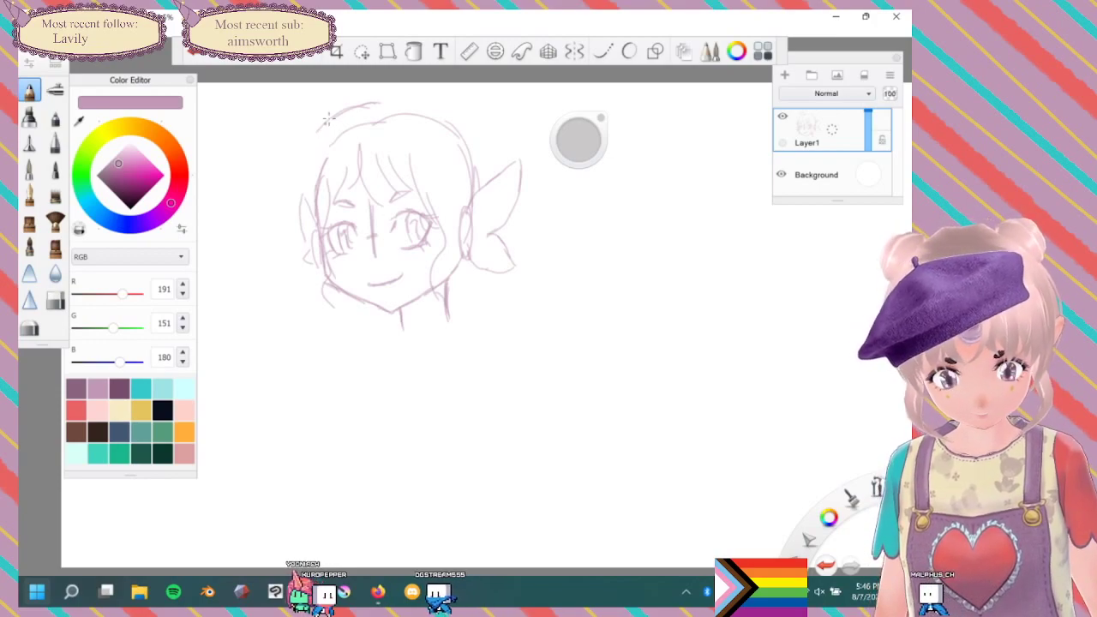
{"action": "left_click_drag", "start_coordinate": [324, 123], "coordinate": [289, 174]}
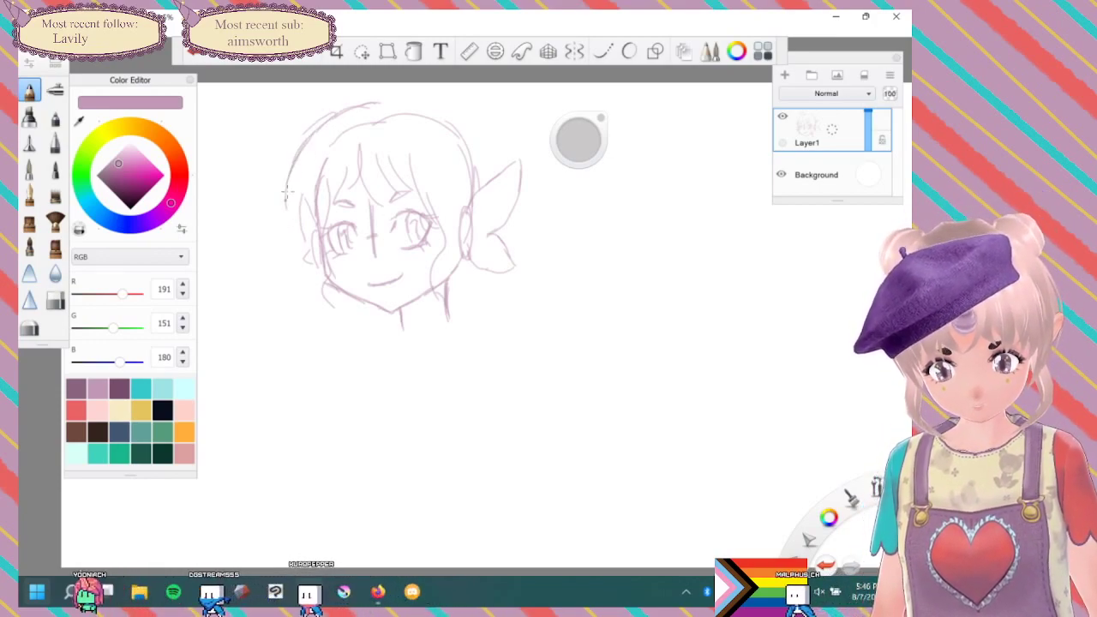
{"action": "mouse_move", "coordinate": [286, 183]}
{"action": "left_mouse_down"}
{"action": "mouse_move", "coordinate": [286, 291]}
{"action": "mouse_move", "coordinate": [296, 278]}
{"action": "mouse_move", "coordinate": [302, 367]}
{"action": "mouse_move", "coordinate": [308, 340]}
{"action": "mouse_move", "coordinate": [330, 358]}
{"action": "left_mouse_up"}
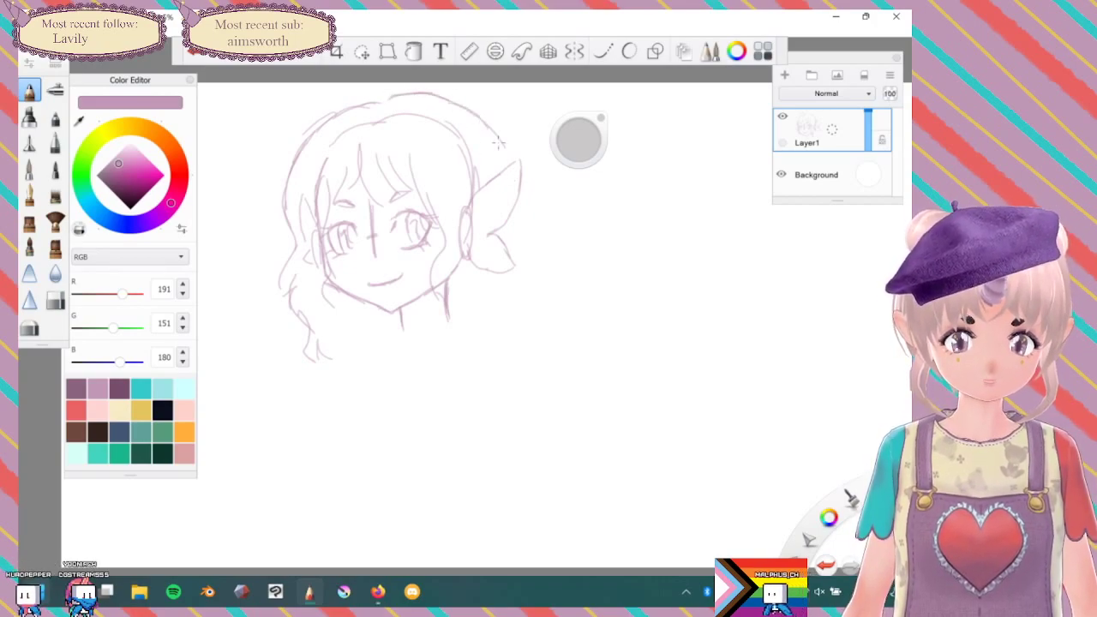
{"action": "mouse_move", "coordinate": [518, 206]}
{"action": "left_mouse_down"}
{"action": "mouse_move", "coordinate": [548, 291]}
{"action": "mouse_move", "coordinate": [535, 318]}
{"action": "left_mouse_up"}
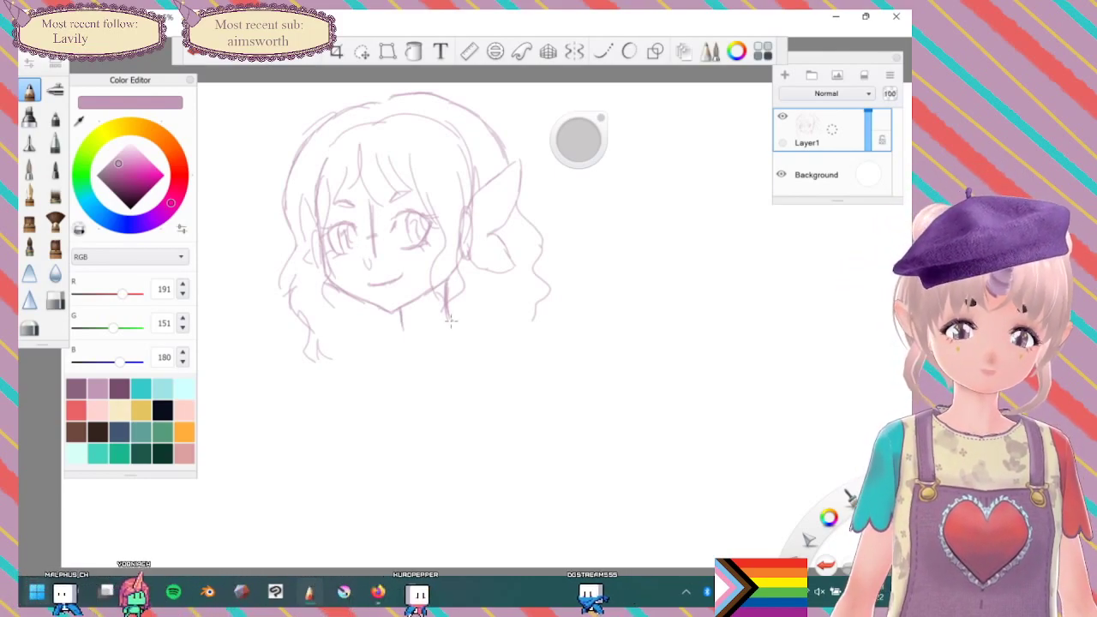
Sketch the square neckline below the neck, both shoulder lines, and the near sleeve with the side of the torso.
{"action": "mouse_move", "coordinate": [450, 319]}
{"action": "left_mouse_down"}
{"action": "mouse_move", "coordinate": [477, 326]}
{"action": "mouse_move", "coordinate": [444, 341]}
{"action": "mouse_move", "coordinate": [422, 389]}
{"action": "mouse_move", "coordinate": [368, 388]}
{"action": "left_mouse_up"}
{"action": "left_click_drag", "start_coordinate": [390, 331], "coordinate": [368, 387]}
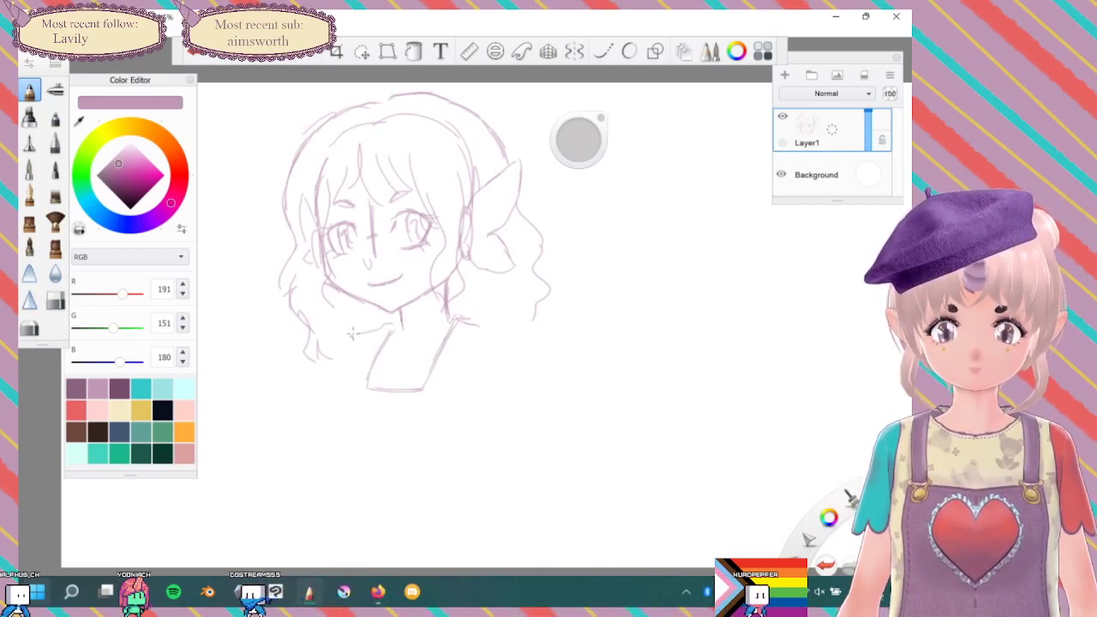
{"action": "left_click_drag", "start_coordinate": [389, 326], "coordinate": [316, 339]}
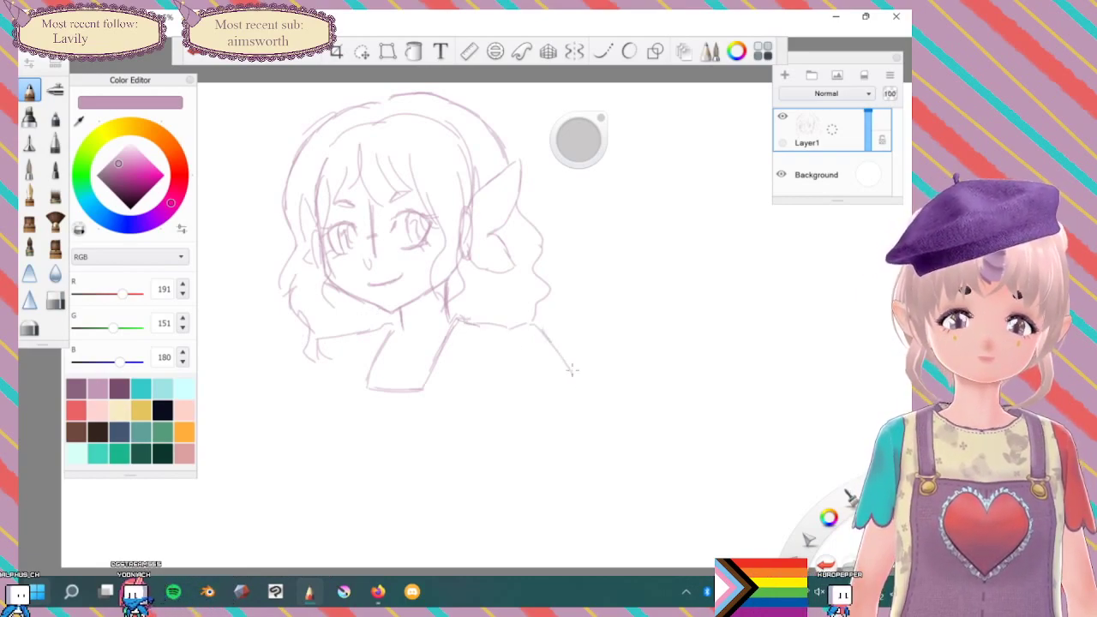
{"action": "mouse_move", "coordinate": [506, 346]}
{"action": "left_mouse_down"}
{"action": "mouse_move", "coordinate": [491, 454]}
{"action": "mouse_move", "coordinate": [518, 496]}
{"action": "mouse_move", "coordinate": [492, 430]}
{"action": "mouse_move", "coordinate": [459, 520]}
{"action": "left_mouse_up"}
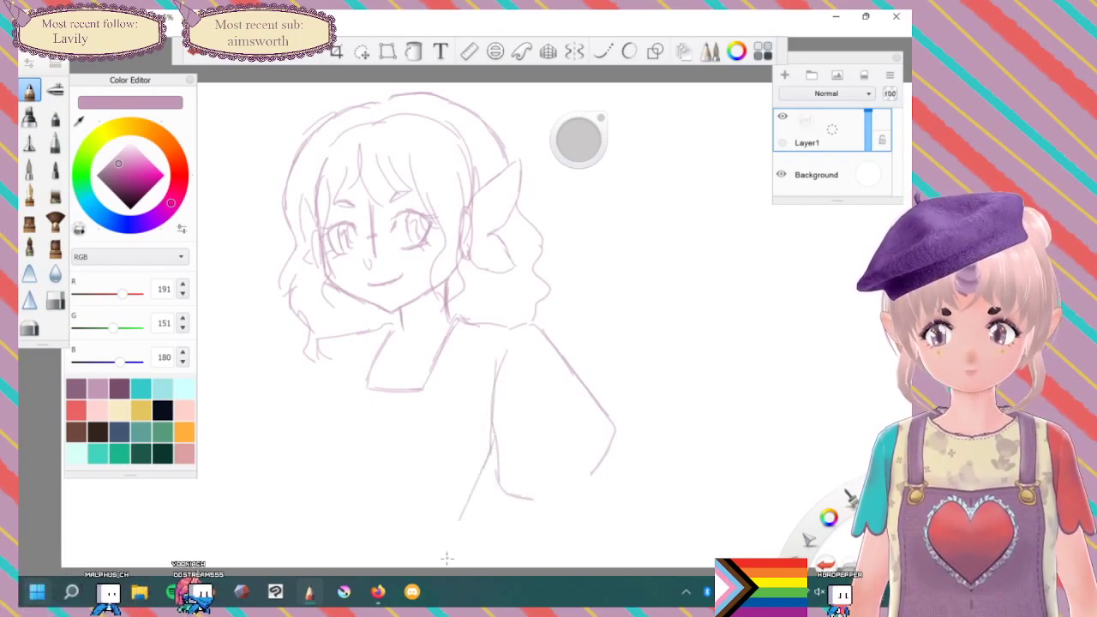
Refine the neckline with scalloped trim, draw the bodice's far side, and close the bodice with a curved seam under the bust.
{"action": "left_click_drag", "start_coordinate": [376, 382], "coordinate": [372, 395]}
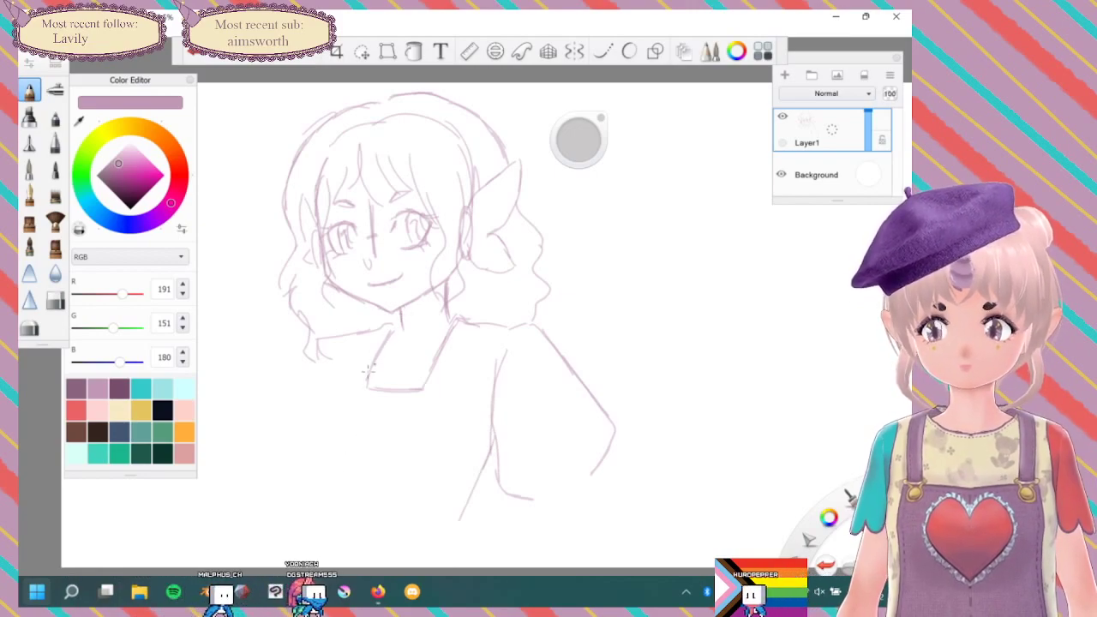
{"action": "mouse_move", "coordinate": [381, 339]}
{"action": "left_mouse_down"}
{"action": "mouse_move", "coordinate": [330, 397]}
{"action": "mouse_move", "coordinate": [332, 444]}
{"action": "left_mouse_up"}
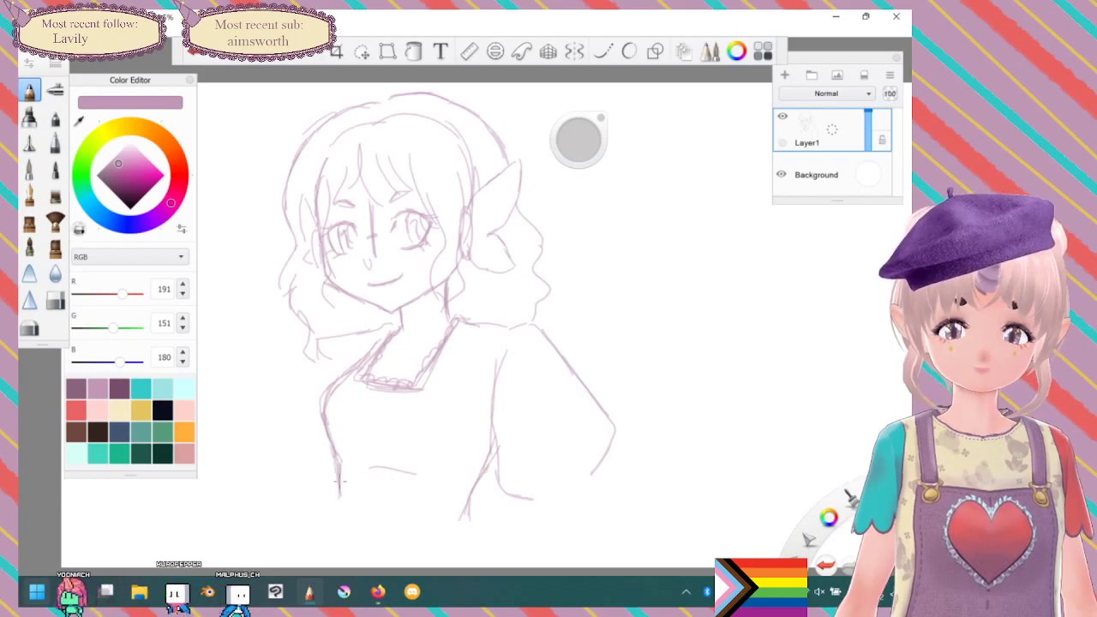
{"action": "left_click_drag", "start_coordinate": [331, 447], "coordinate": [485, 478]}
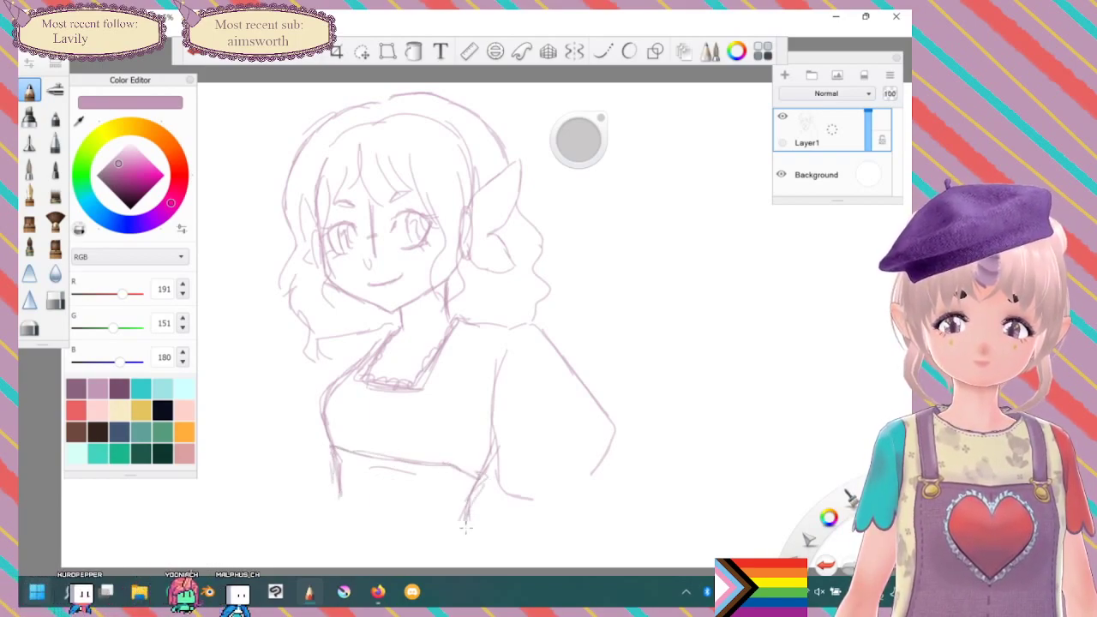
{"action": "left_click_drag", "start_coordinate": [465, 518], "coordinate": [467, 541]}
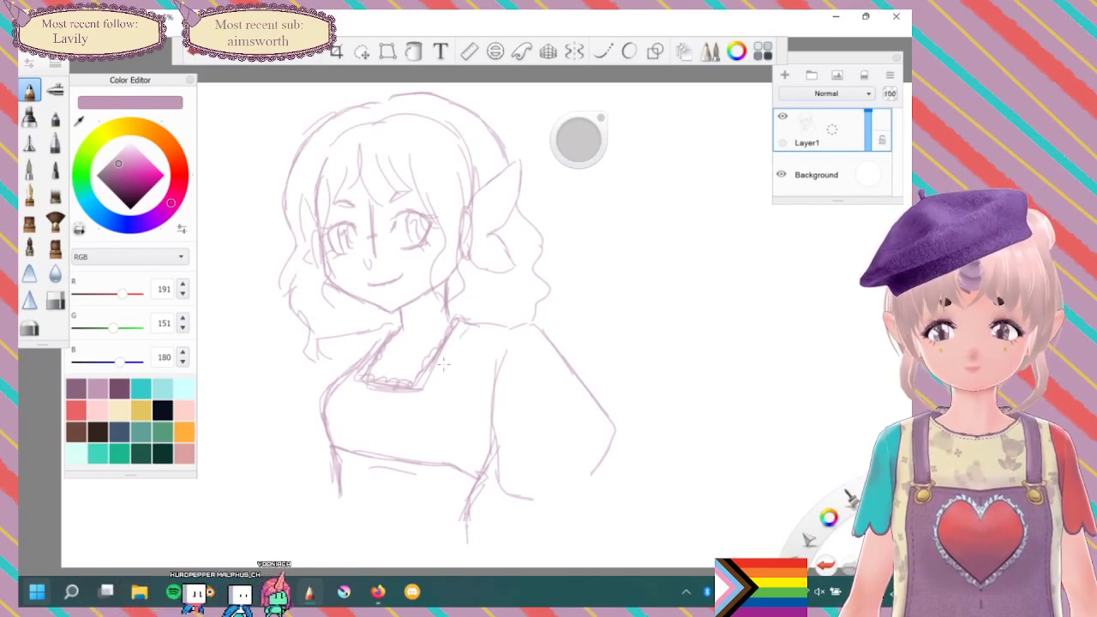
Fill the bodice between the neckline and the under-bust seam with slanted, roughly parallel pleat lines.
{"action": "mouse_move", "coordinate": [468, 337]}
{"action": "left_mouse_down"}
{"action": "mouse_move", "coordinate": [429, 403]}
{"action": "mouse_move", "coordinate": [417, 449]}
{"action": "left_mouse_up"}
{"action": "left_click_drag", "start_coordinate": [506, 351], "coordinate": [443, 451]}
{"action": "mouse_move", "coordinate": [425, 390]}
{"action": "left_mouse_down"}
{"action": "mouse_move", "coordinate": [401, 449]}
{"action": "mouse_move", "coordinate": [389, 452]}
{"action": "left_mouse_up"}
{"action": "left_click_drag", "start_coordinate": [371, 393], "coordinate": [363, 446]}
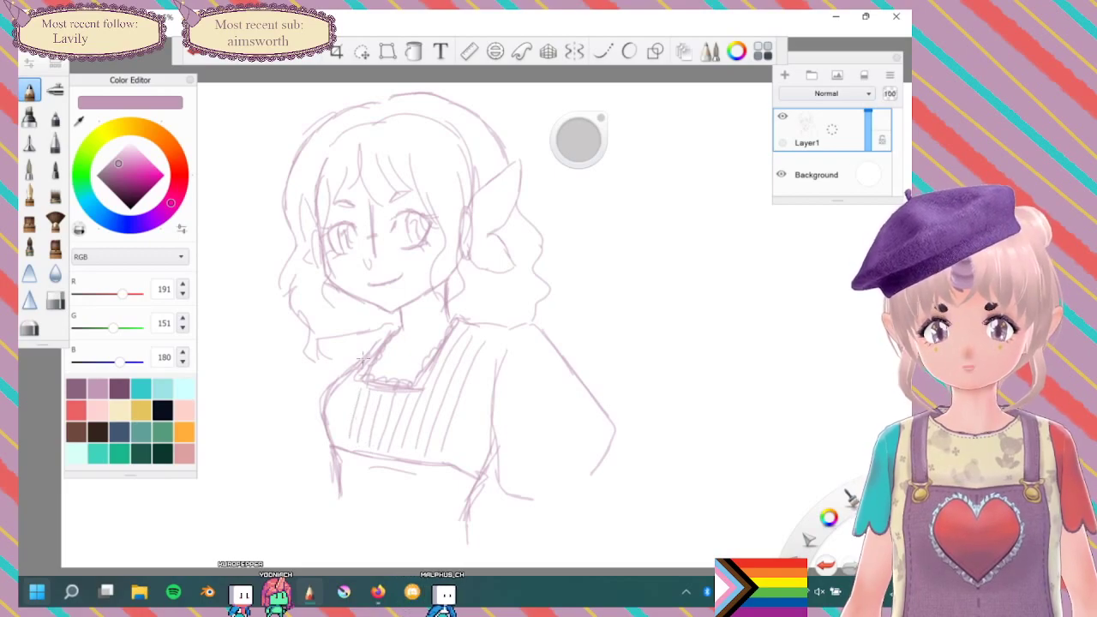
{"action": "left_click_drag", "start_coordinate": [347, 391], "coordinate": [339, 437]}
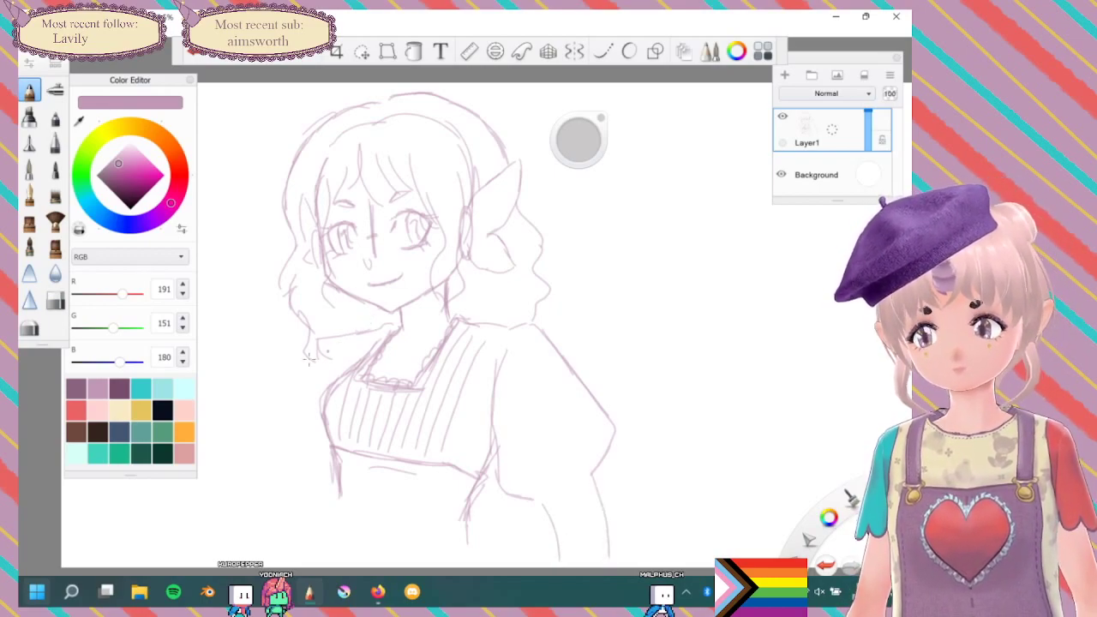
Sketch the character's far arm with a puffed sleeve at the shoulder and the forearm raised upward beside the body.
{"action": "left_click_drag", "start_coordinate": [259, 361], "coordinate": [252, 387]}
{"action": "mouse_move", "coordinate": [331, 450]}
{"action": "left_mouse_down"}
{"action": "mouse_move", "coordinate": [294, 466]}
{"action": "mouse_move", "coordinate": [264, 449]}
{"action": "left_mouse_up"}
{"action": "mouse_move", "coordinate": [252, 382]}
{"action": "left_mouse_down"}
{"action": "mouse_move", "coordinate": [263, 449]}
{"action": "mouse_move", "coordinate": [226, 452]}
{"action": "mouse_move", "coordinate": [210, 341]}
{"action": "left_mouse_up"}
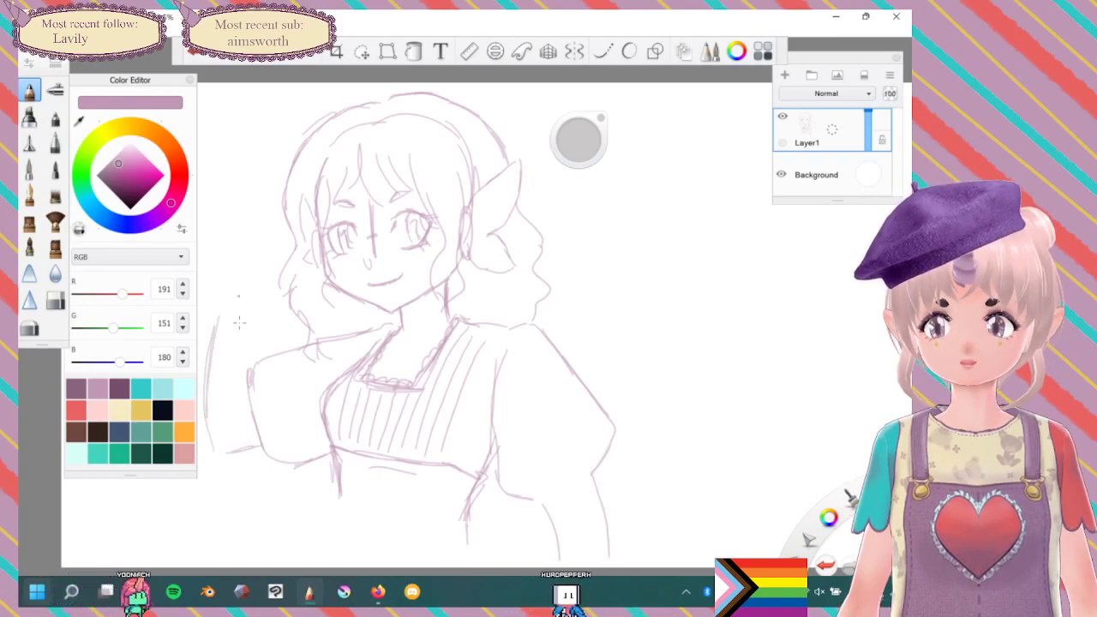
{"action": "left_click_drag", "start_coordinate": [206, 394], "coordinate": [219, 315]}
{"action": "left_click_drag", "start_coordinate": [254, 396], "coordinate": [250, 324]}
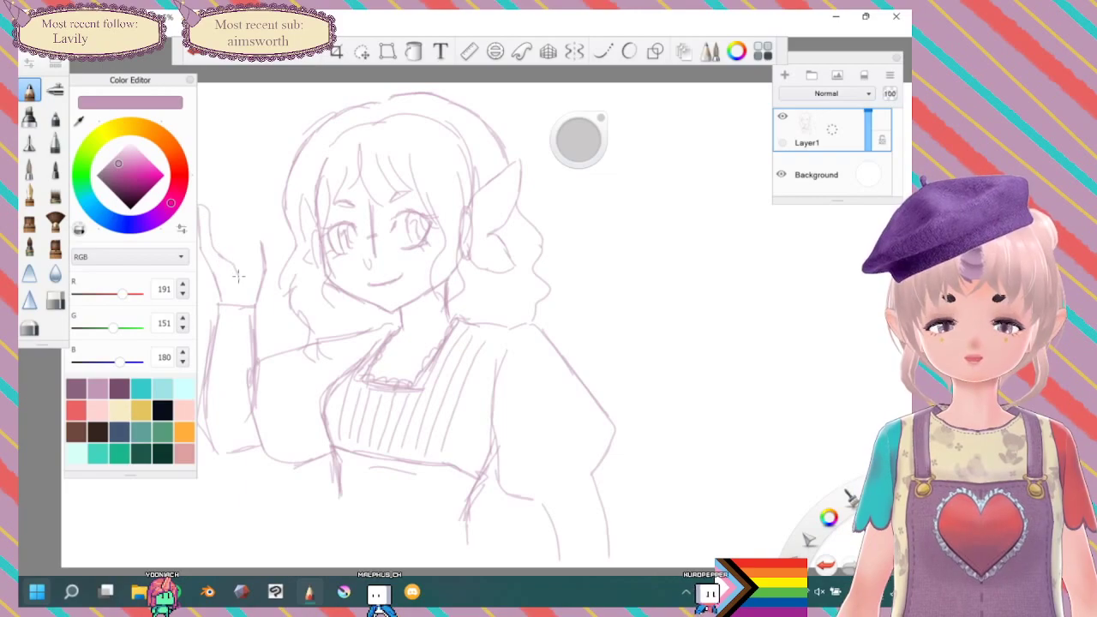
Sketch the raised hand's fingers and add the bow and hanging lines at the waist of the character's dress.
{"action": "left_click_drag", "start_coordinate": [257, 231], "coordinate": [243, 264]}
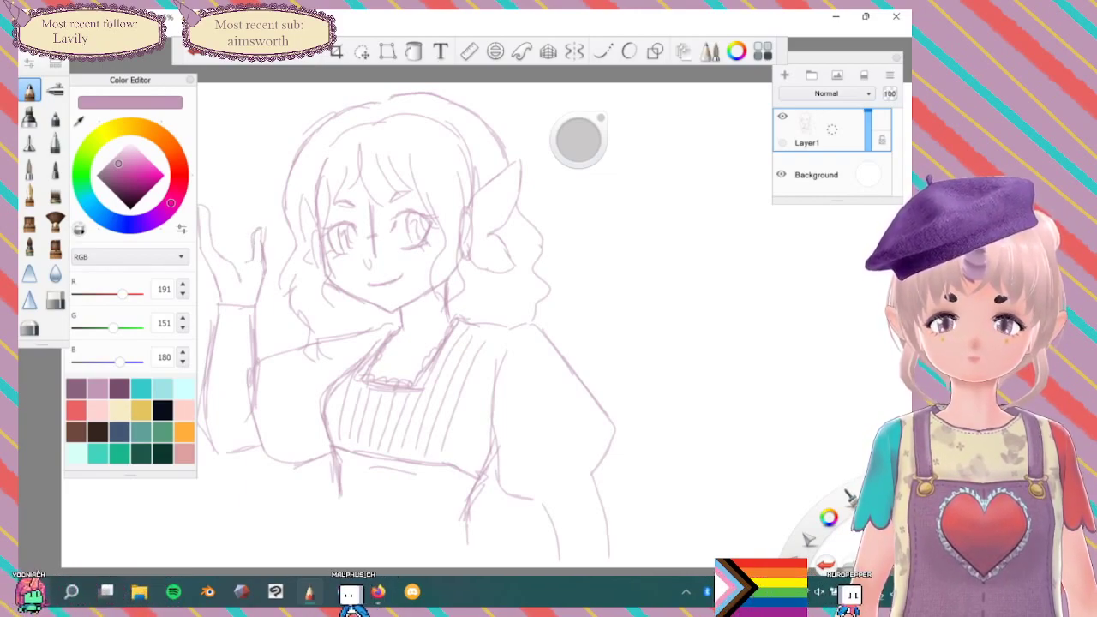
{"action": "left_click_drag", "start_coordinate": [220, 198], "coordinate": [228, 213]}
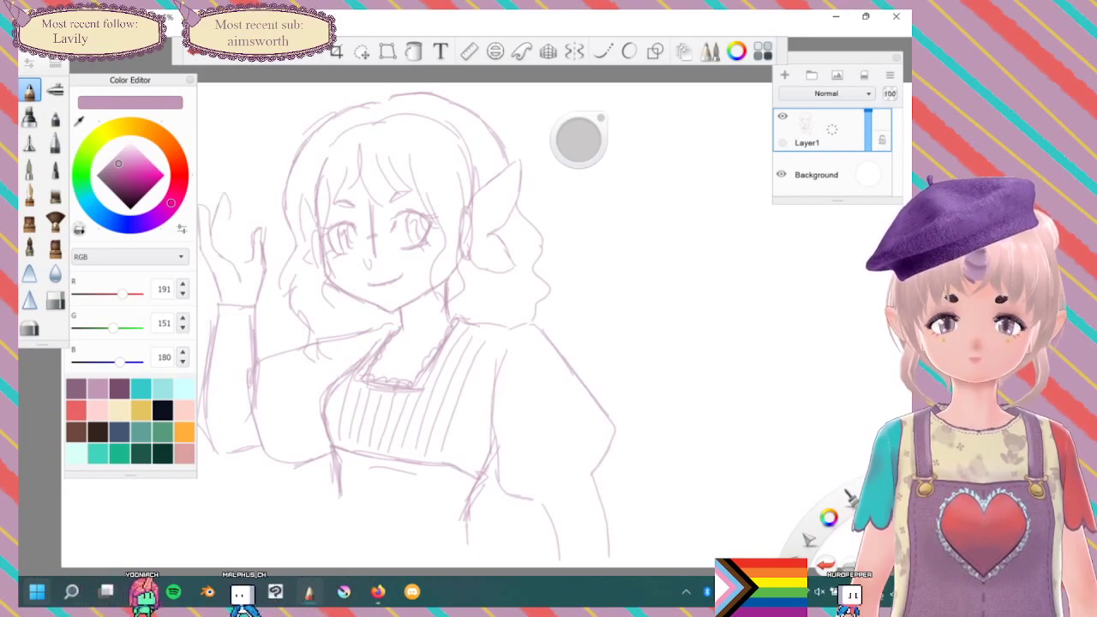
{"action": "key", "text": "ctrl+z"}
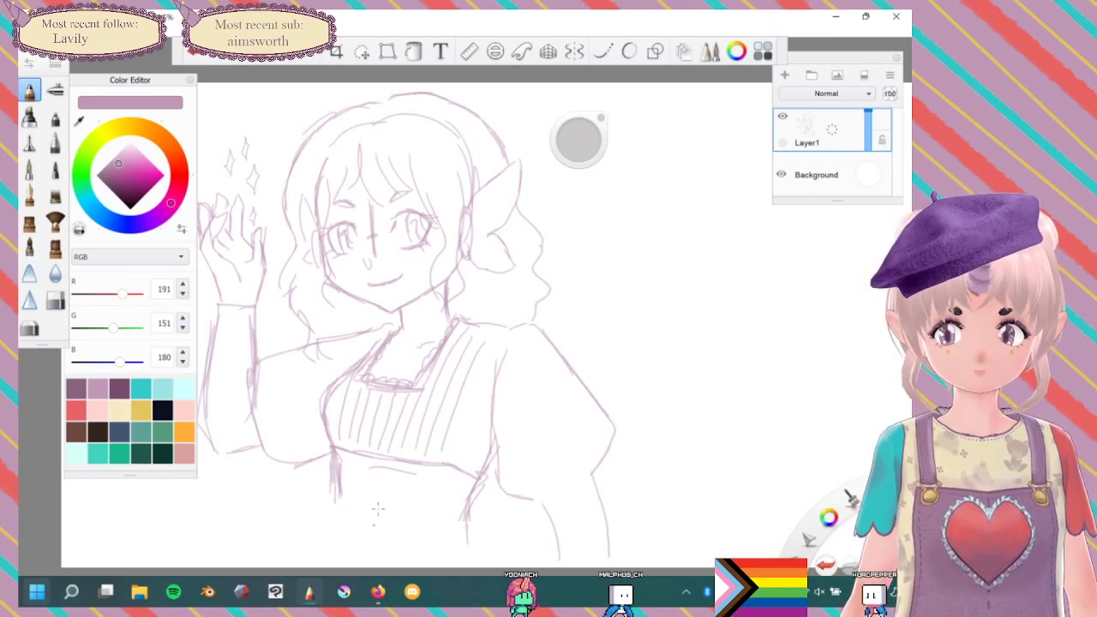
{"action": "mouse_move", "coordinate": [483, 492]}
{"action": "left_mouse_down"}
{"action": "mouse_move", "coordinate": [495, 522]}
{"action": "mouse_move", "coordinate": [468, 518]}
{"action": "left_mouse_up"}
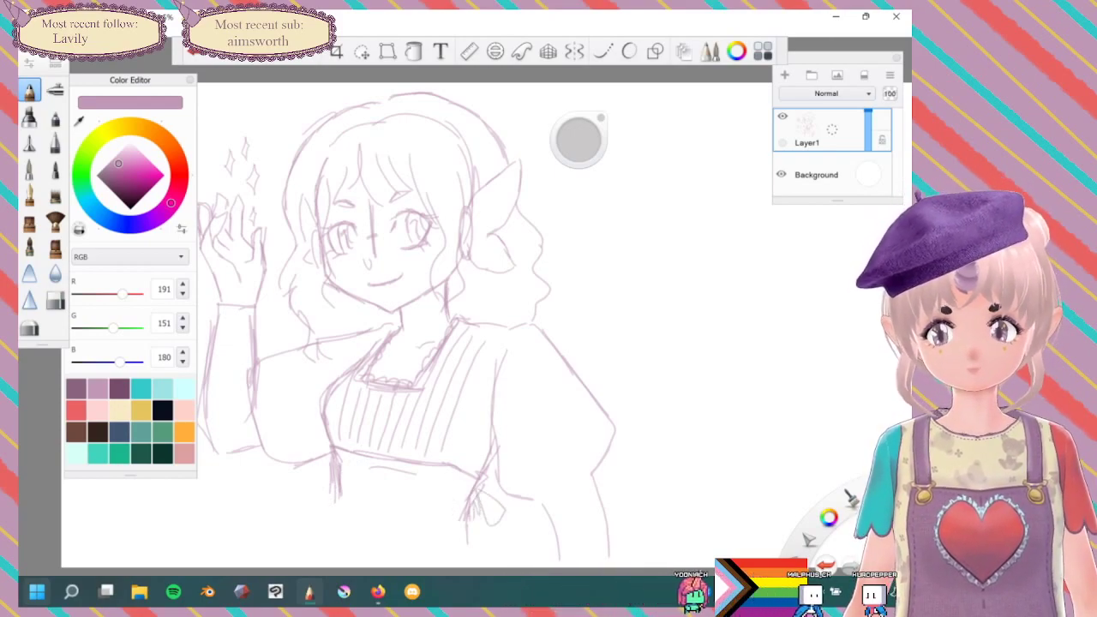
{"action": "left_click_drag", "start_coordinate": [334, 480], "coordinate": [329, 520]}
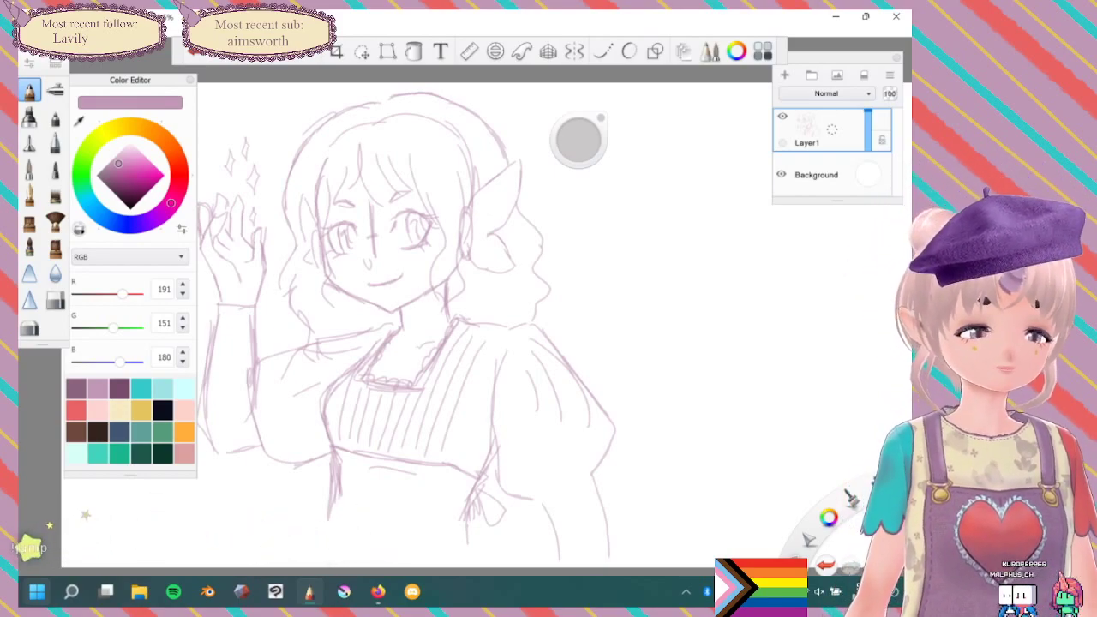
Start a new blank sketch, discarding the unsaved changes to the current character drawing.
{"action": "left_click", "coordinate": [795, 566]}
{"action": "left_click", "coordinate": [822, 541]}
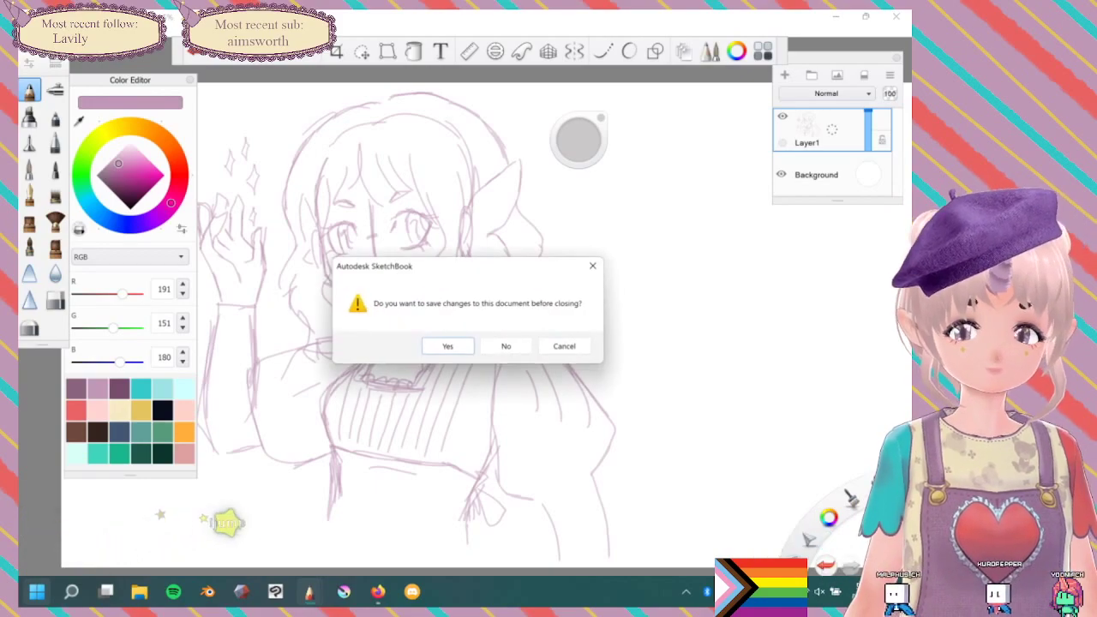
{"action": "key", "text": "n"}
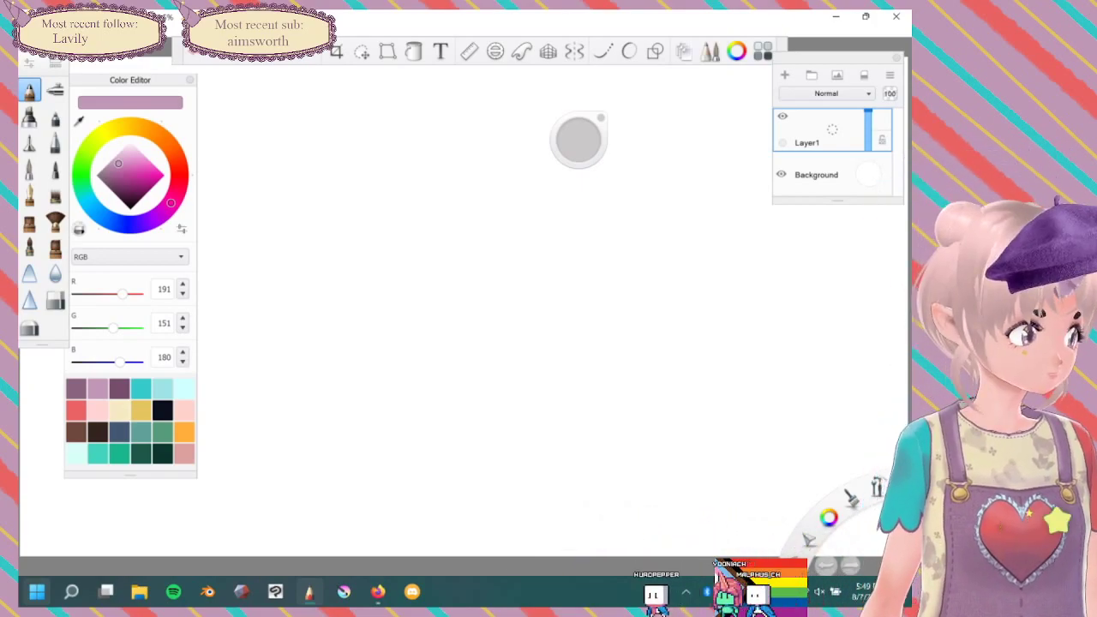
Try sketching a small green round creature with three knobbed stalks and a cat-like face mid-canvas.
{"action": "left_click", "coordinate": [547, 51]}
{"action": "key", "text": "m"}
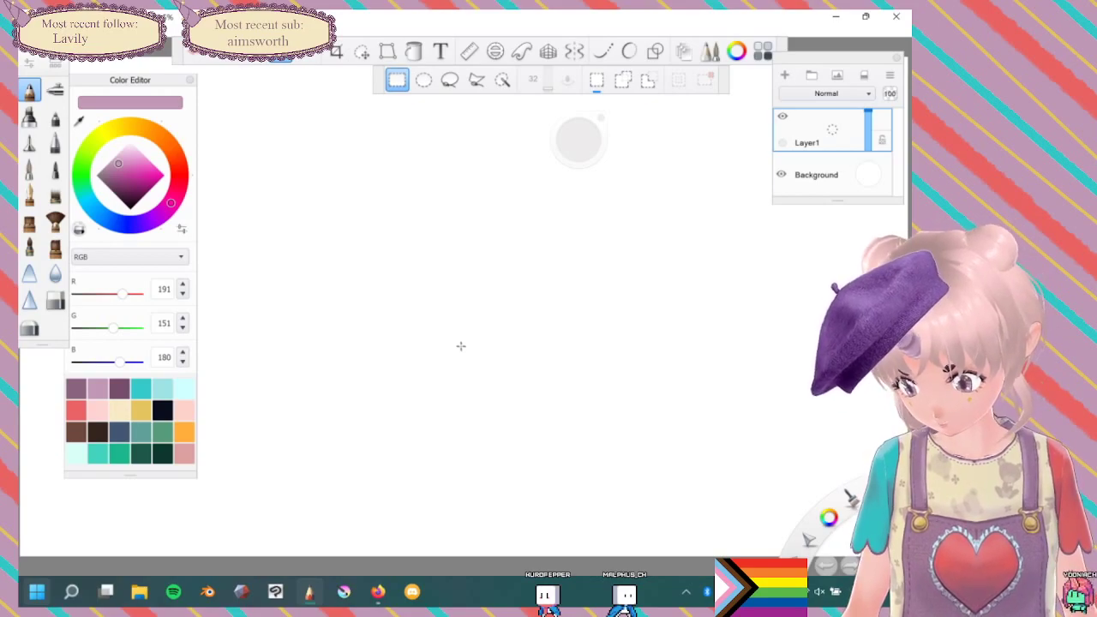
{"action": "left_click", "coordinate": [162, 433]}
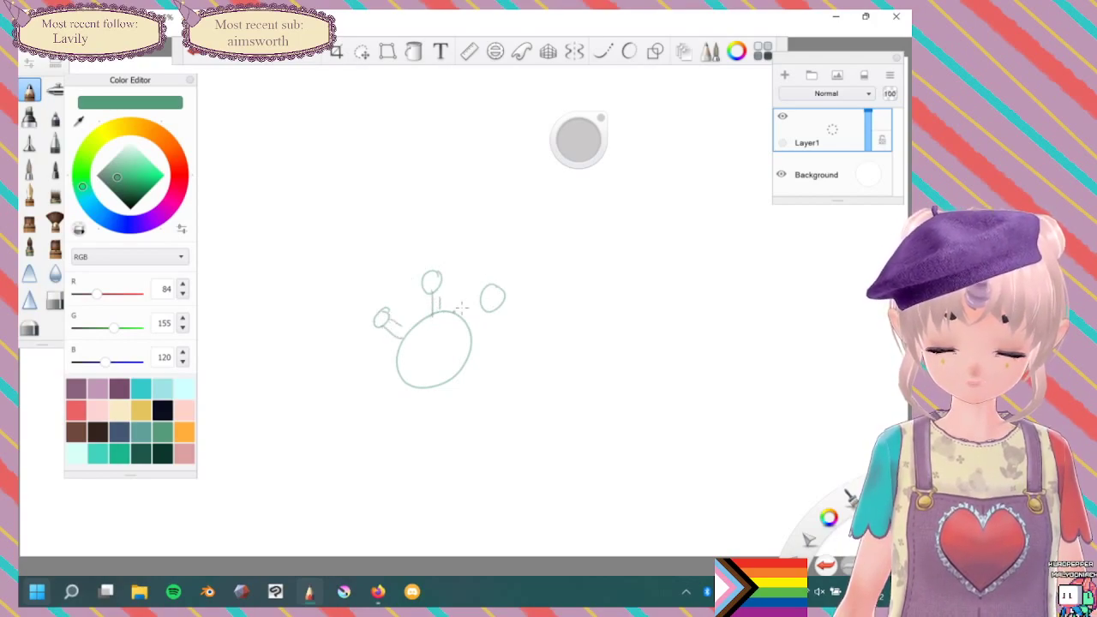
{"action": "left_click_drag", "start_coordinate": [418, 360], "coordinate": [440, 360]}
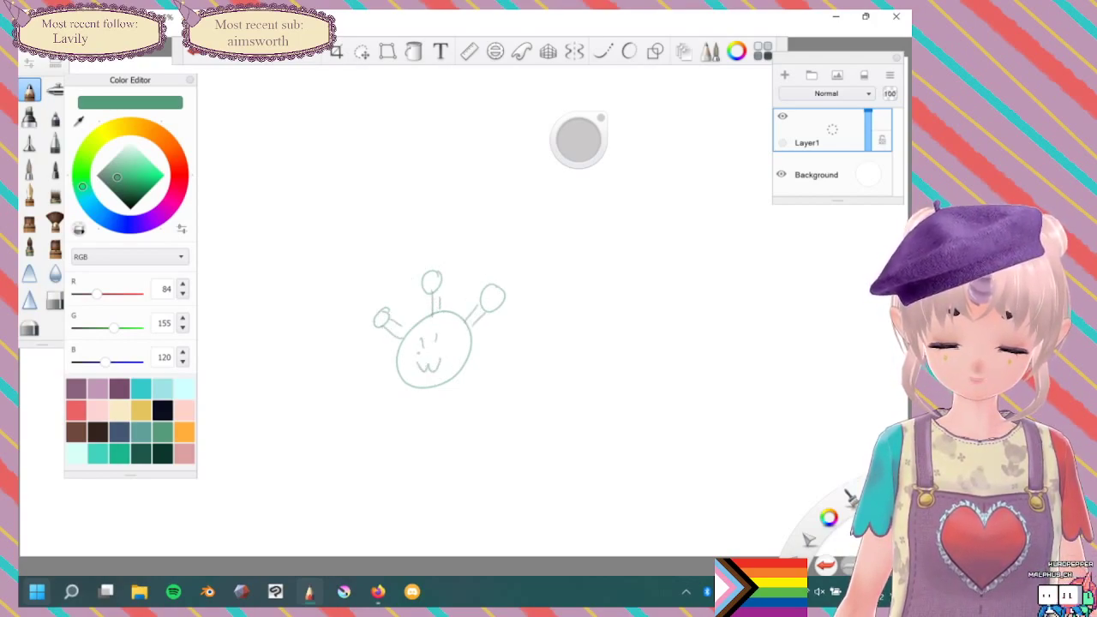
Undo all strokes of the small stalked creature, back to the blank canvas.
{"action": "key", "text": "ctrl+z"}
{"action": "key", "text": "ctrl+z"}
{"action": "key", "text": "ctrl+z"}
{"action": "key", "text": "ctrl+z"}
{"action": "key", "text": "ctrl+z"}
{"action": "key", "text": "ctrl+z"}
{"action": "key", "text": "ctrl+z"}
{"action": "key", "text": "ctrl+z"}
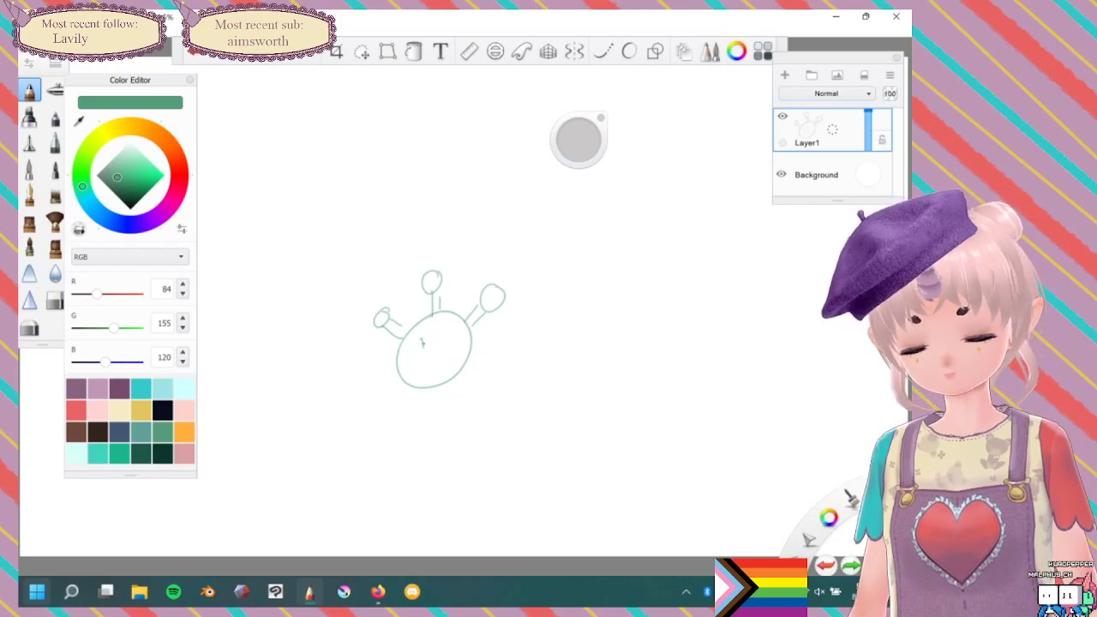
{"action": "key", "text": "ctrl+z"}
{"action": "key", "text": "ctrl+z"}
{"action": "key", "text": "ctrl+z"}
{"action": "key", "text": "ctrl+z"}
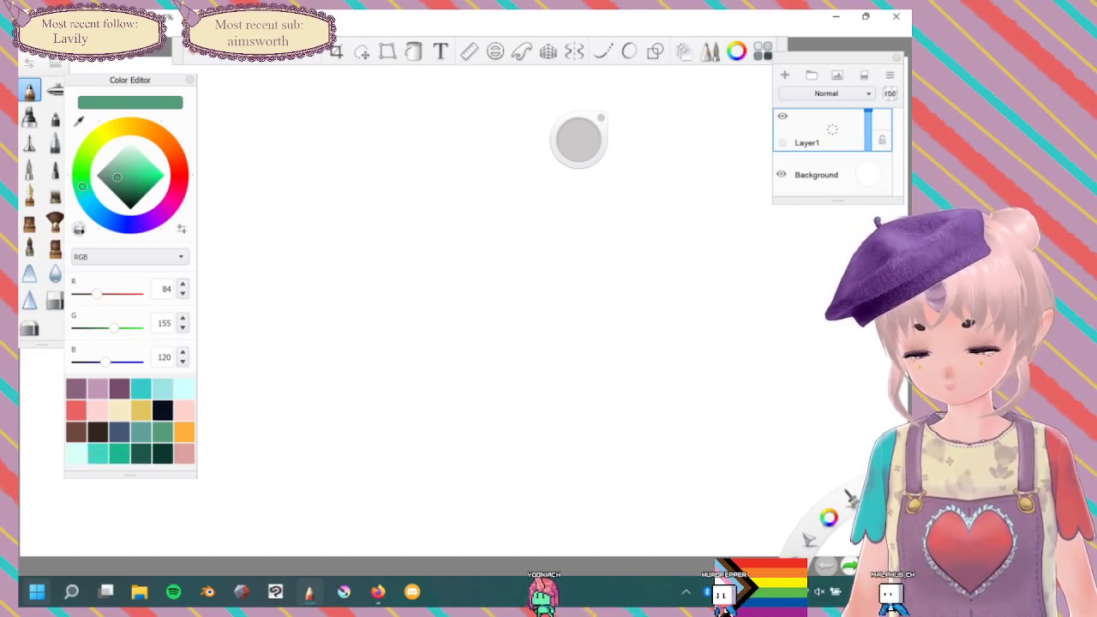
Set the colour to a brighter green (RGB 40, 205, 122) and sketch a wide round body with oval eyes and a cat-like mouth.
{"action": "left_click", "coordinate": [140, 176]}
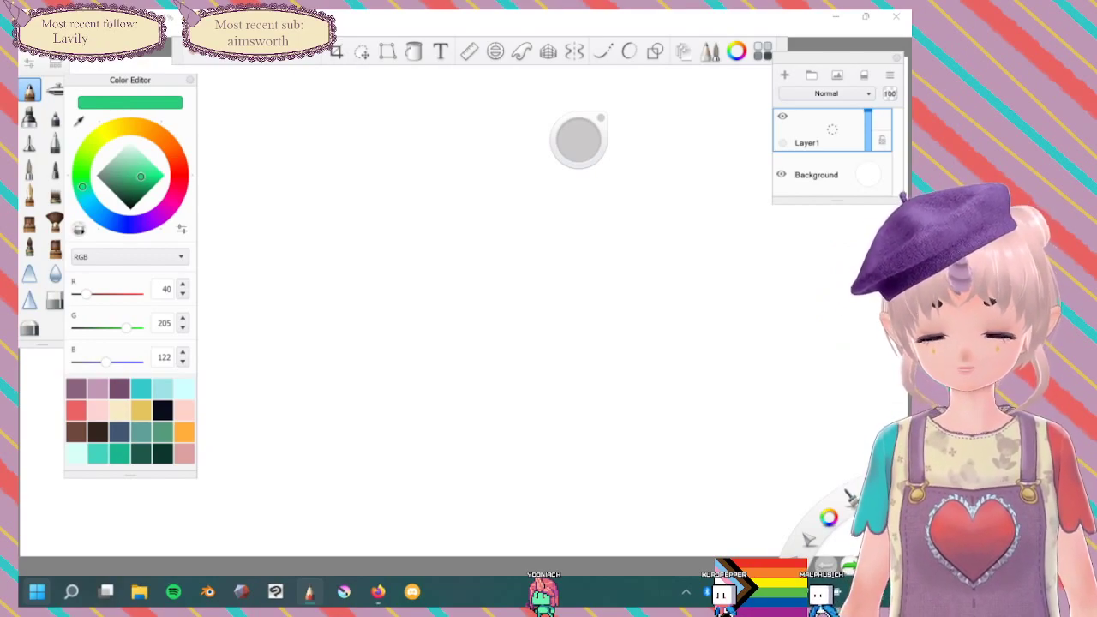
{"action": "mouse_move", "coordinate": [374, 248]}
{"action": "left_mouse_down"}
{"action": "mouse_move", "coordinate": [342, 317]}
{"action": "mouse_move", "coordinate": [343, 343]}
{"action": "mouse_move", "coordinate": [366, 361]}
{"action": "left_mouse_up"}
{"action": "mouse_move", "coordinate": [343, 326]}
{"action": "left_mouse_down"}
{"action": "mouse_move", "coordinate": [364, 362]}
{"action": "mouse_move", "coordinate": [416, 379]}
{"action": "mouse_move", "coordinate": [502, 357]}
{"action": "mouse_move", "coordinate": [528, 343]}
{"action": "left_mouse_up"}
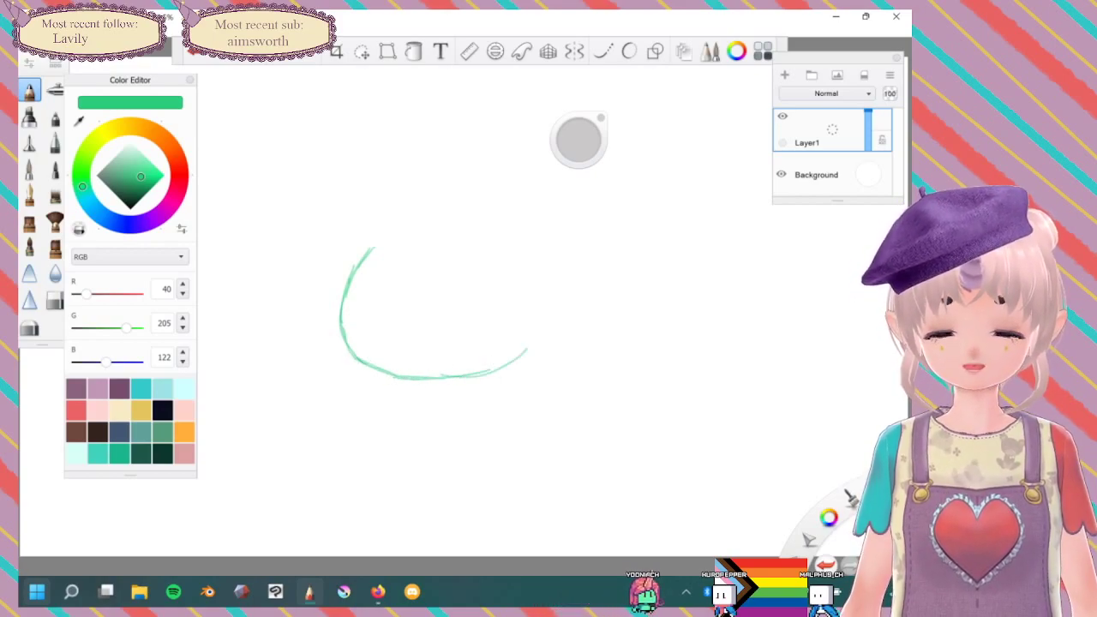
{"action": "mouse_move", "coordinate": [531, 295]}
{"action": "left_mouse_down"}
{"action": "mouse_move", "coordinate": [509, 246]}
{"action": "mouse_move", "coordinate": [530, 319]}
{"action": "mouse_move", "coordinate": [517, 362]}
{"action": "mouse_move", "coordinate": [396, 374]}
{"action": "left_mouse_up"}
{"action": "mouse_move", "coordinate": [463, 375]}
{"action": "left_mouse_down"}
{"action": "mouse_move", "coordinate": [346, 346]}
{"action": "mouse_move", "coordinate": [326, 307]}
{"action": "mouse_move", "coordinate": [369, 245]}
{"action": "left_mouse_up"}
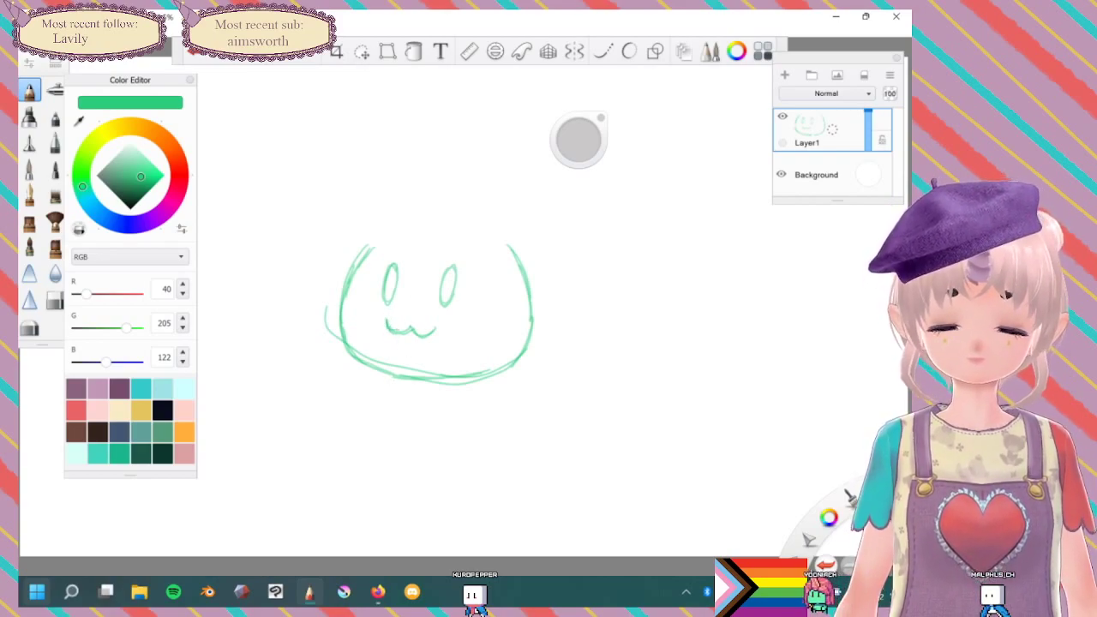
Sketch the top of the creature's head with four large rounded leaves spreading from it, redoing the first smaller leaves.
{"action": "mouse_move", "coordinate": [436, 227]}
{"action": "left_mouse_down"}
{"action": "mouse_move", "coordinate": [475, 227]}
{"action": "mouse_move", "coordinate": [439, 225]}
{"action": "mouse_move", "coordinate": [475, 236]}
{"action": "mouse_move", "coordinate": [444, 221]}
{"action": "mouse_move", "coordinate": [410, 231]}
{"action": "mouse_move", "coordinate": [401, 249]}
{"action": "mouse_move", "coordinate": [488, 257]}
{"action": "mouse_move", "coordinate": [463, 228]}
{"action": "mouse_move", "coordinate": [487, 226]}
{"action": "mouse_move", "coordinate": [510, 246]}
{"action": "left_mouse_up"}
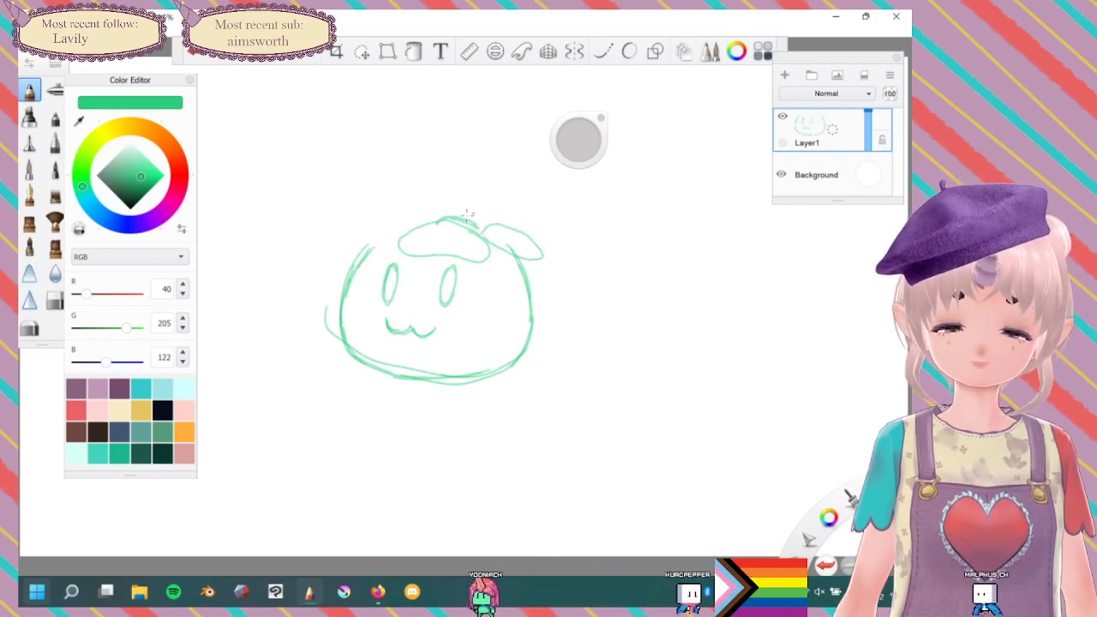
{"action": "left_click_drag", "start_coordinate": [419, 217], "coordinate": [451, 203]}
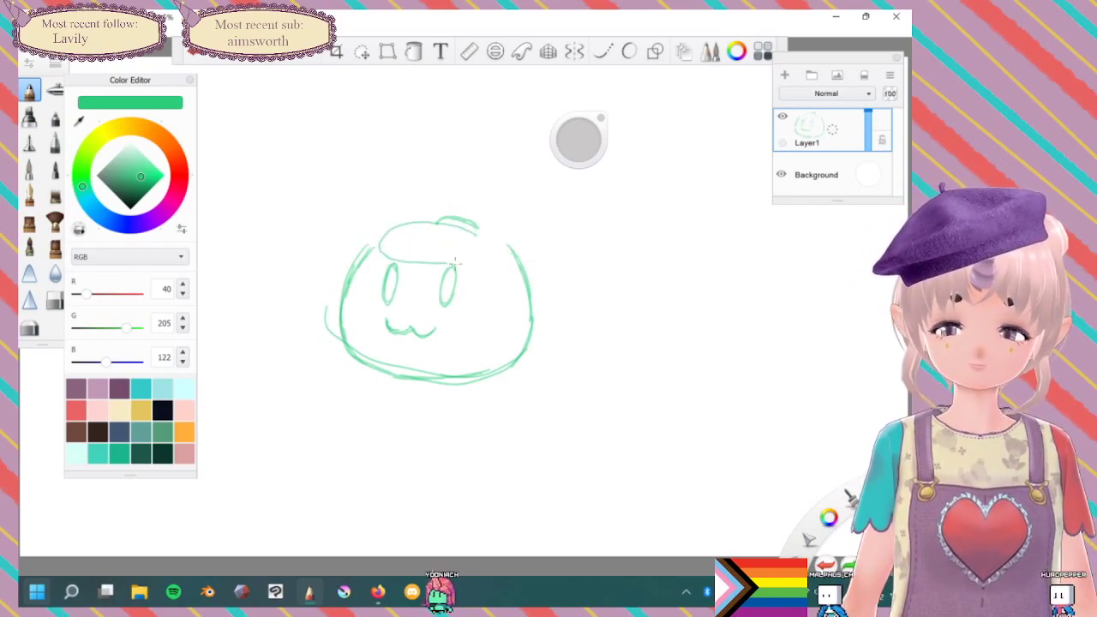
{"action": "mouse_move", "coordinate": [455, 264]}
{"action": "left_mouse_down"}
{"action": "mouse_move", "coordinate": [497, 263]}
{"action": "mouse_move", "coordinate": [499, 218]}
{"action": "mouse_move", "coordinate": [574, 233]}
{"action": "mouse_move", "coordinate": [559, 268]}
{"action": "mouse_move", "coordinate": [513, 257]}
{"action": "left_mouse_up"}
{"action": "mouse_move", "coordinate": [527, 212]}
{"action": "left_mouse_down"}
{"action": "mouse_move", "coordinate": [416, 196]}
{"action": "mouse_move", "coordinate": [426, 214]}
{"action": "mouse_move", "coordinate": [337, 204]}
{"action": "mouse_move", "coordinate": [324, 228]}
{"action": "mouse_move", "coordinate": [360, 246]}
{"action": "mouse_move", "coordinate": [403, 234]}
{"action": "mouse_move", "coordinate": [426, 219]}
{"action": "left_mouse_up"}
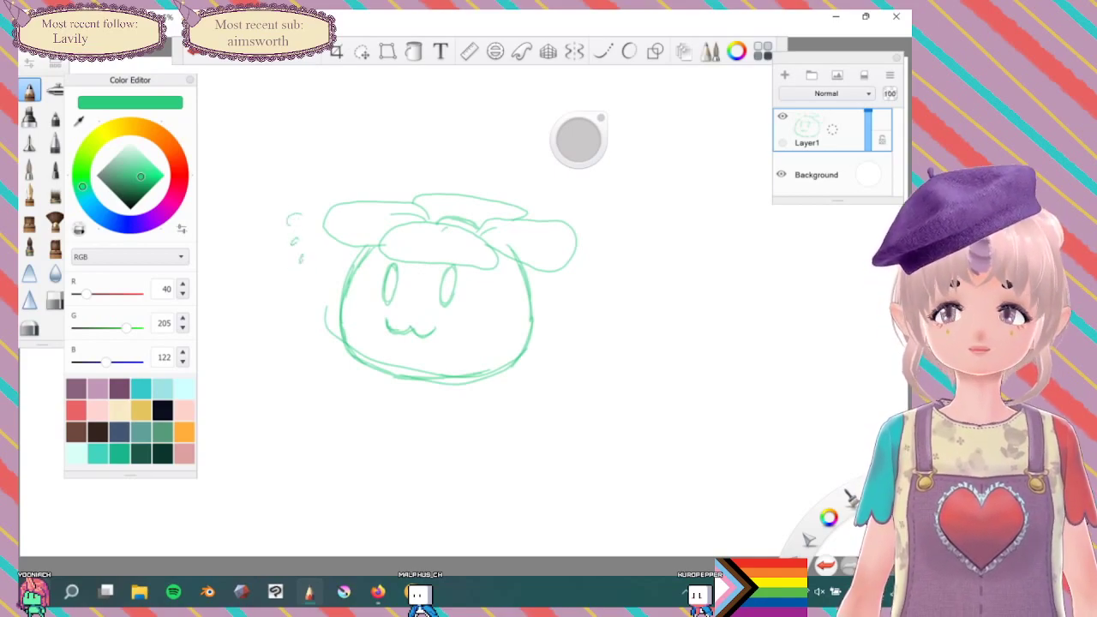
Try adding small droplet marks on both sides of the creature's leaves and undo them.
{"action": "left_click_drag", "start_coordinate": [583, 285], "coordinate": [578, 291]}
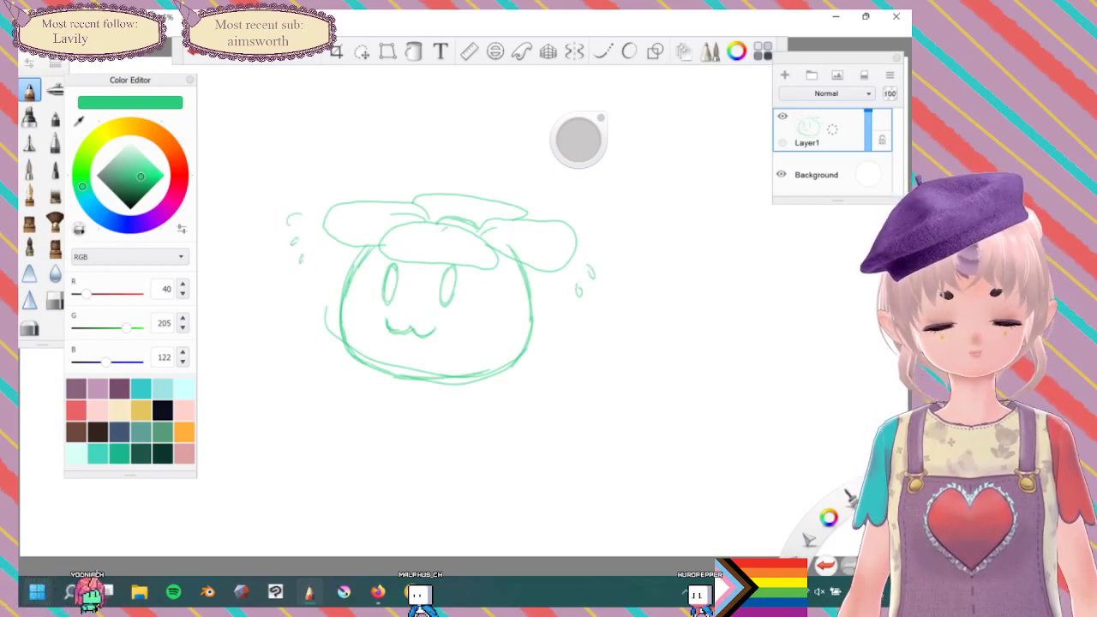
{"action": "key", "text": "ctrl+z"}
{"action": "key", "text": "ctrl+z"}
{"action": "key", "text": "ctrl+z"}
{"action": "key", "text": "ctrl+z"}
{"action": "key", "text": "ctrl+z"}
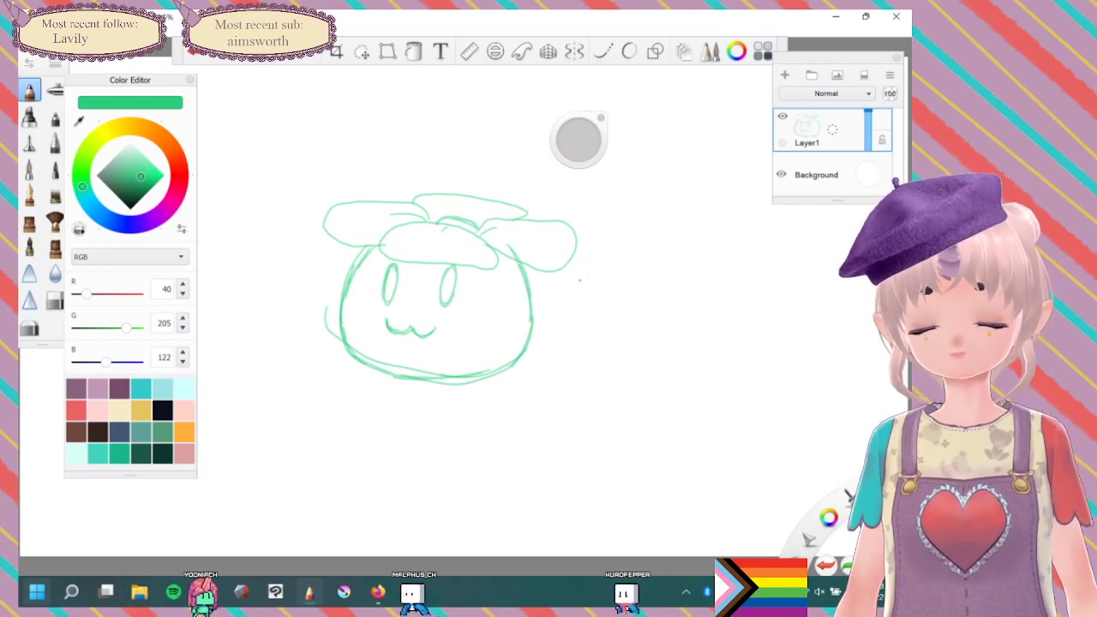
Sketch two small paws along the creature's lower body and two tapered legs beneath it.
{"action": "left_click_drag", "start_coordinate": [455, 351], "coordinate": [477, 357]}
{"action": "left_click_drag", "start_coordinate": [349, 331], "coordinate": [369, 341]}
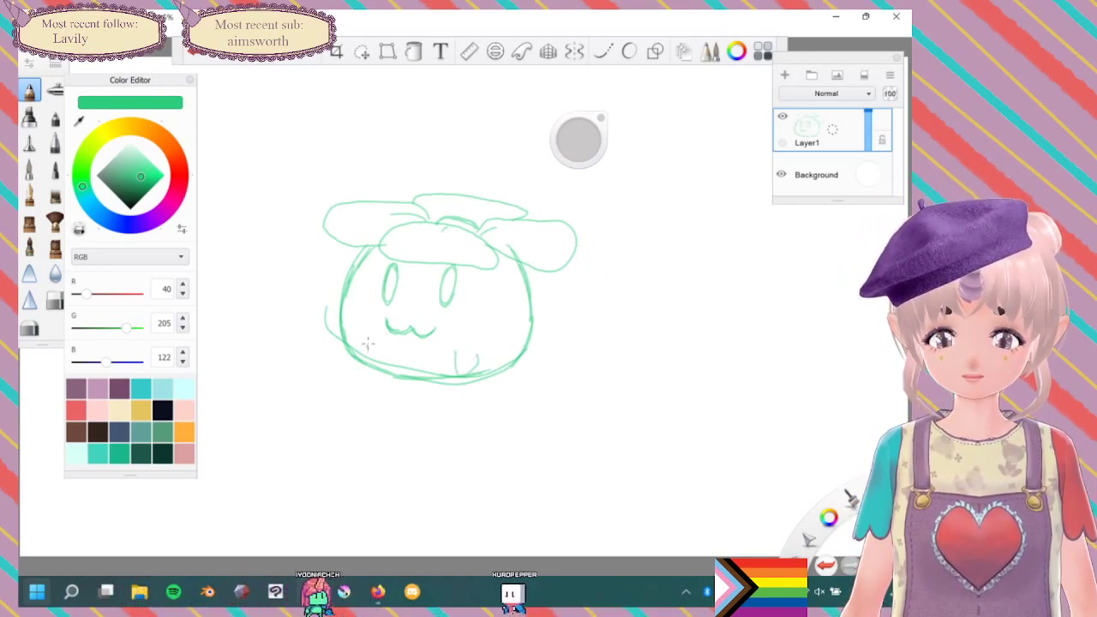
{"action": "mouse_move", "coordinate": [480, 379]}
{"action": "left_mouse_down"}
{"action": "mouse_move", "coordinate": [479, 416]}
{"action": "mouse_move", "coordinate": [517, 360]}
{"action": "left_mouse_up"}
{"action": "mouse_move", "coordinate": [381, 373]}
{"action": "left_mouse_down"}
{"action": "mouse_move", "coordinate": [370, 422]}
{"action": "mouse_move", "coordinate": [419, 385]}
{"action": "left_mouse_up"}
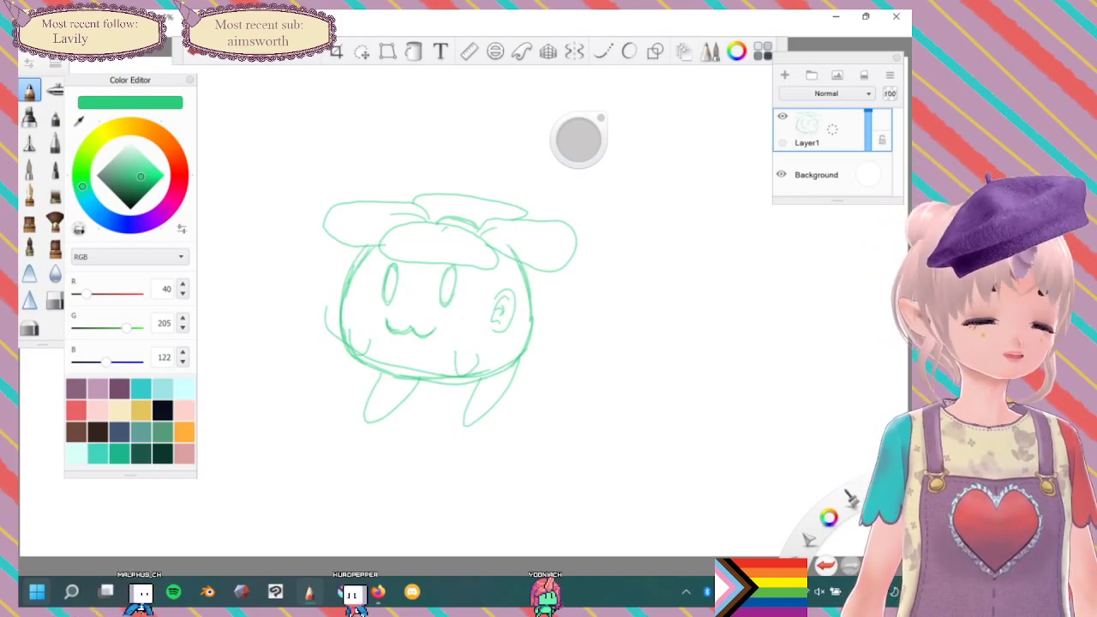
Undo the swirl on the creature's side and shade the inside of both oval eyes.
{"action": "key", "text": "ctrl+z"}
{"action": "key", "text": "ctrl+z"}
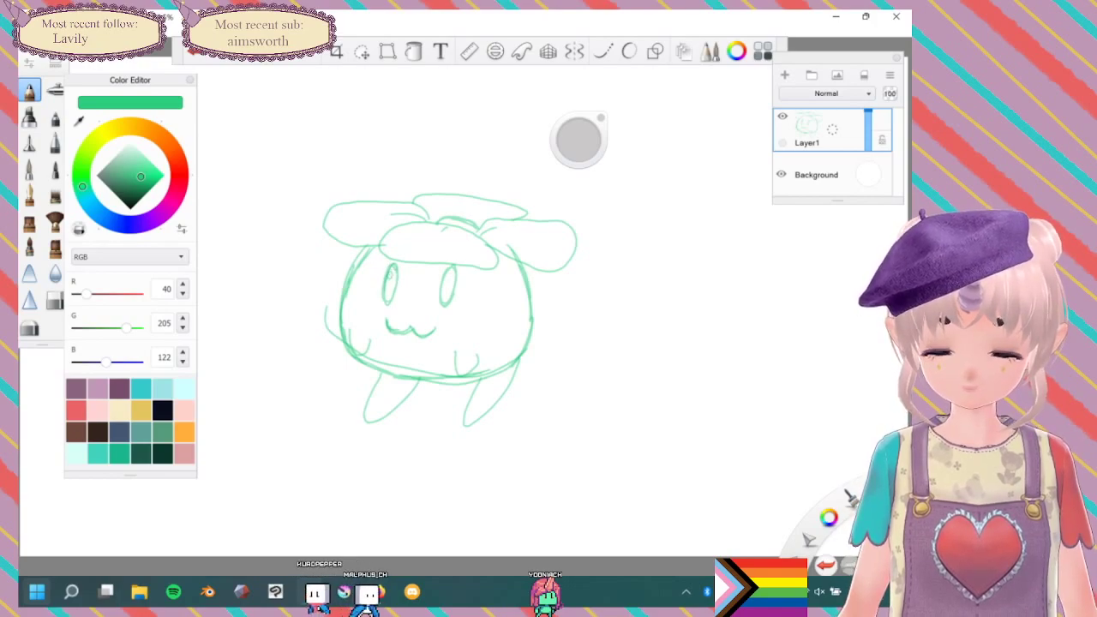
{"action": "mouse_move", "coordinate": [444, 281]}
{"action": "left_mouse_down"}
{"action": "mouse_move", "coordinate": [444, 300]}
{"action": "mouse_move", "coordinate": [388, 299]}
{"action": "left_mouse_up"}
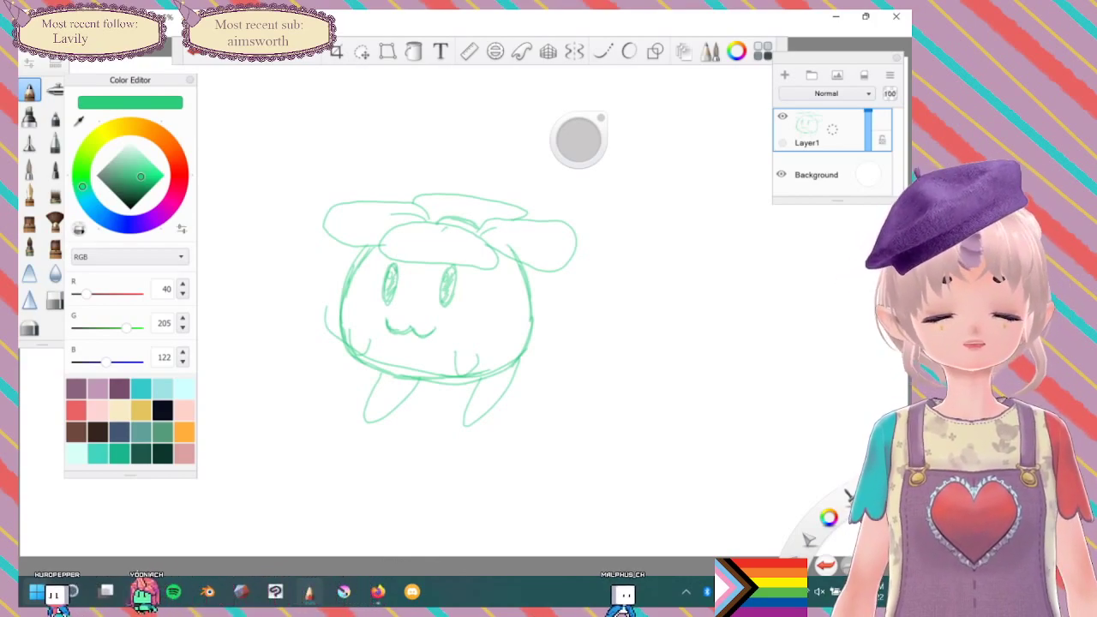
Shrink the creature sketch to a small size and move it into the lower-left corner of the canvas.
{"action": "key", "text": "l"}
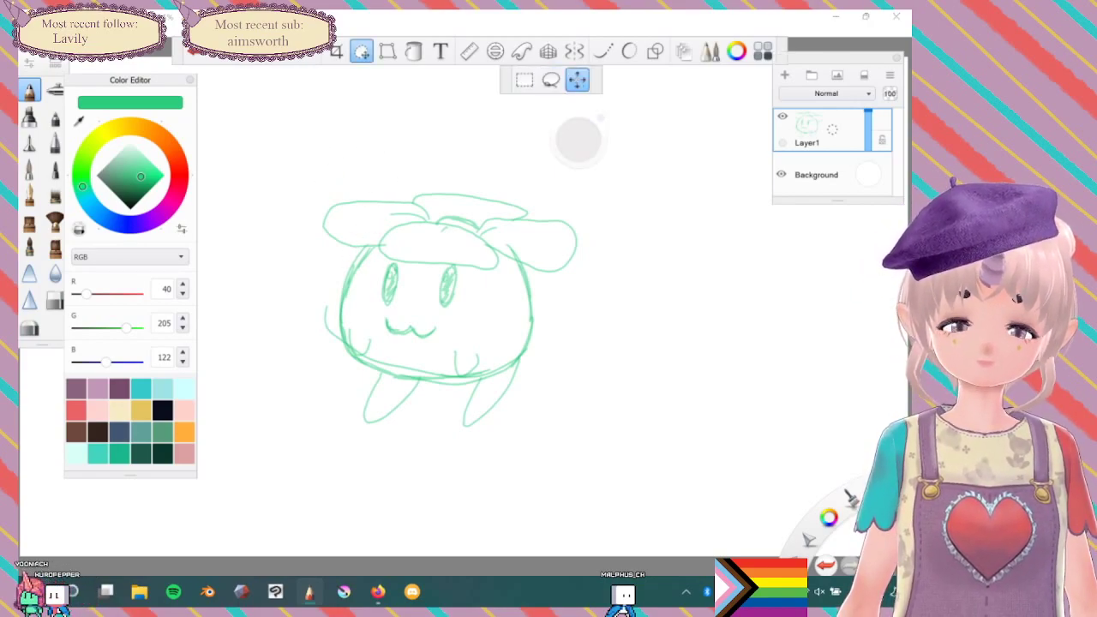
{"action": "mouse_move", "coordinate": [343, 300]}
{"action": "left_mouse_down"}
{"action": "mouse_move", "coordinate": [242, 227]}
{"action": "mouse_move", "coordinate": [263, 228]}
{"action": "mouse_move", "coordinate": [248, 254]}
{"action": "left_mouse_up"}
{"action": "mouse_move", "coordinate": [243, 319]}
{"action": "left_mouse_down"}
{"action": "mouse_move", "coordinate": [176, 553]}
{"action": "mouse_move", "coordinate": [13, 574]}
{"action": "left_mouse_up"}
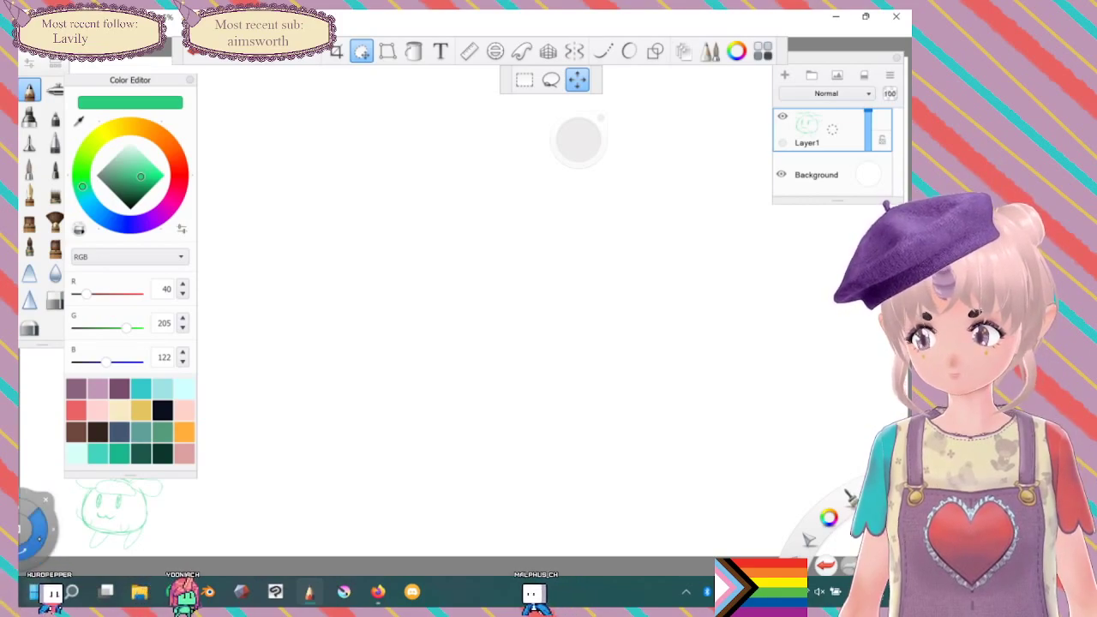
{"action": "mouse_move", "coordinate": [336, 459]}
{"action": "left_mouse_down"}
{"action": "mouse_move", "coordinate": [299, 463]}
{"action": "mouse_move", "coordinate": [331, 457]}
{"action": "mouse_move", "coordinate": [309, 462]}
{"action": "left_mouse_up"}
{"action": "left_click_drag", "start_coordinate": [307, 421], "coordinate": [299, 467]}
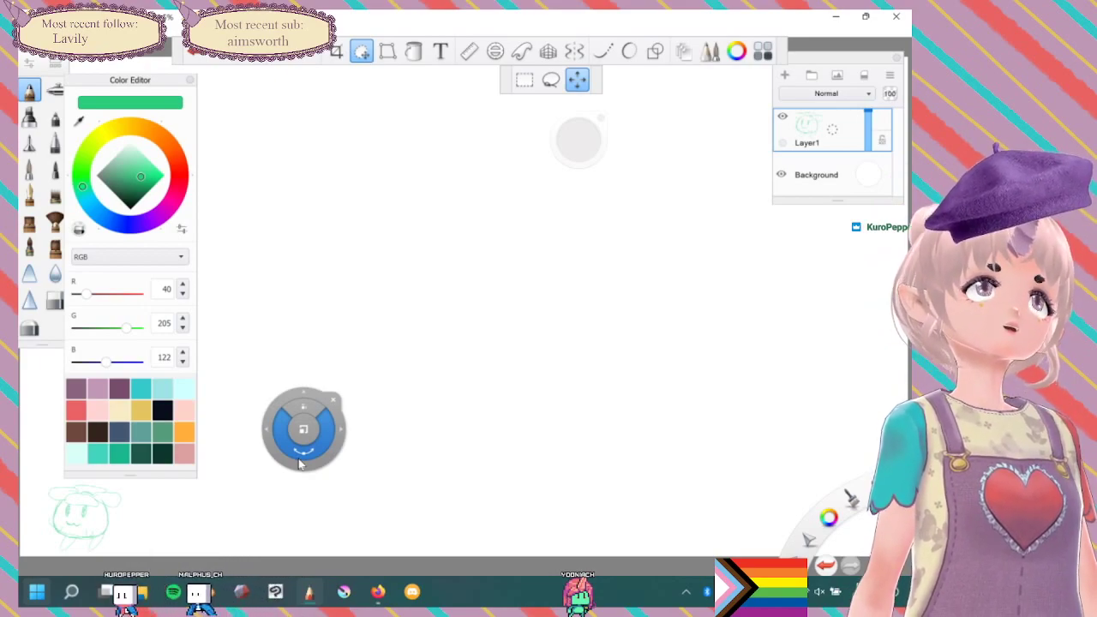
{"action": "key", "text": "Escape"}
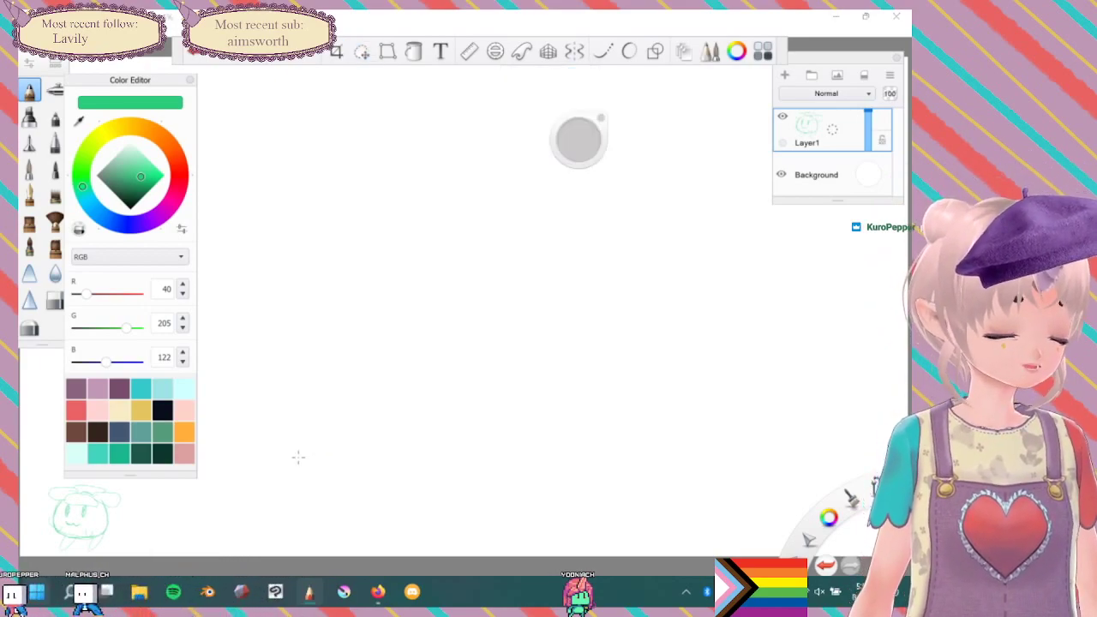
Undo and restore the shrunken creature, and try a looping scribble with a thick green brush, undoing it as well.
{"action": "key", "text": "ctrl+z"}
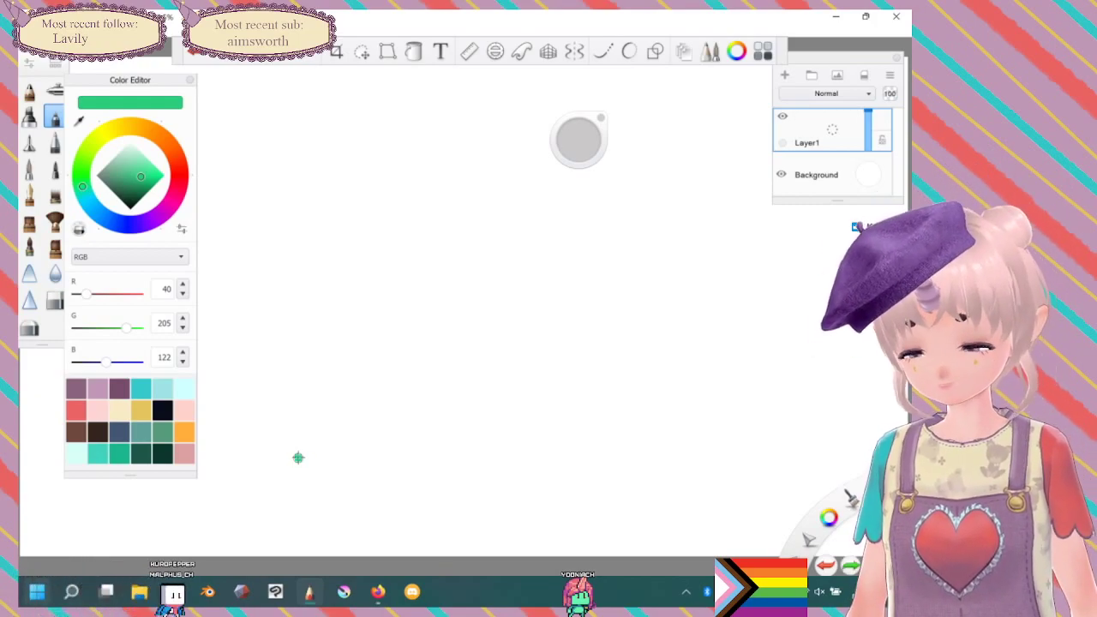
{"action": "key", "text": "ctrl+z"}
{"action": "key", "text": "ctrl+z"}
{"action": "key", "text": "ctrl+y"}
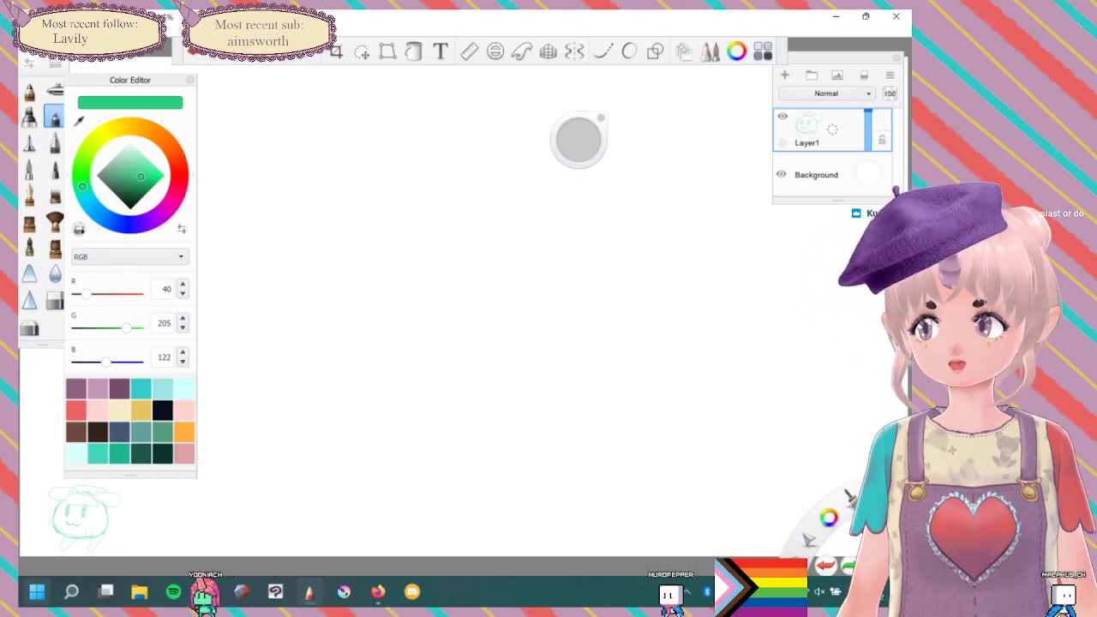
{"action": "left_click_drag", "start_coordinate": [555, 393], "coordinate": [446, 407]}
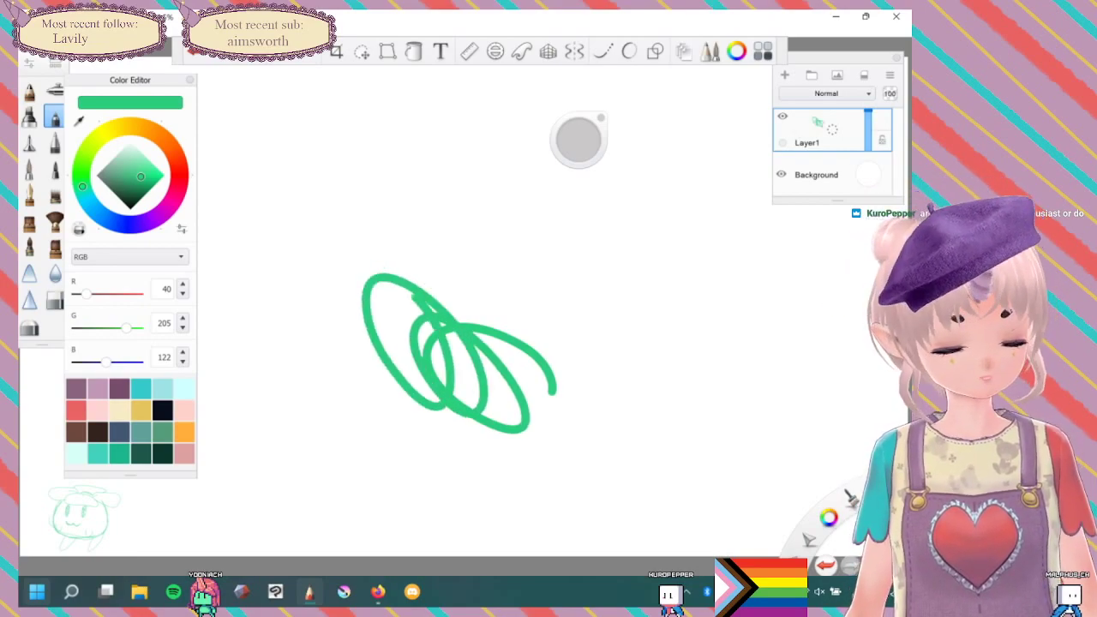
{"action": "key", "text": "ctrl+z"}
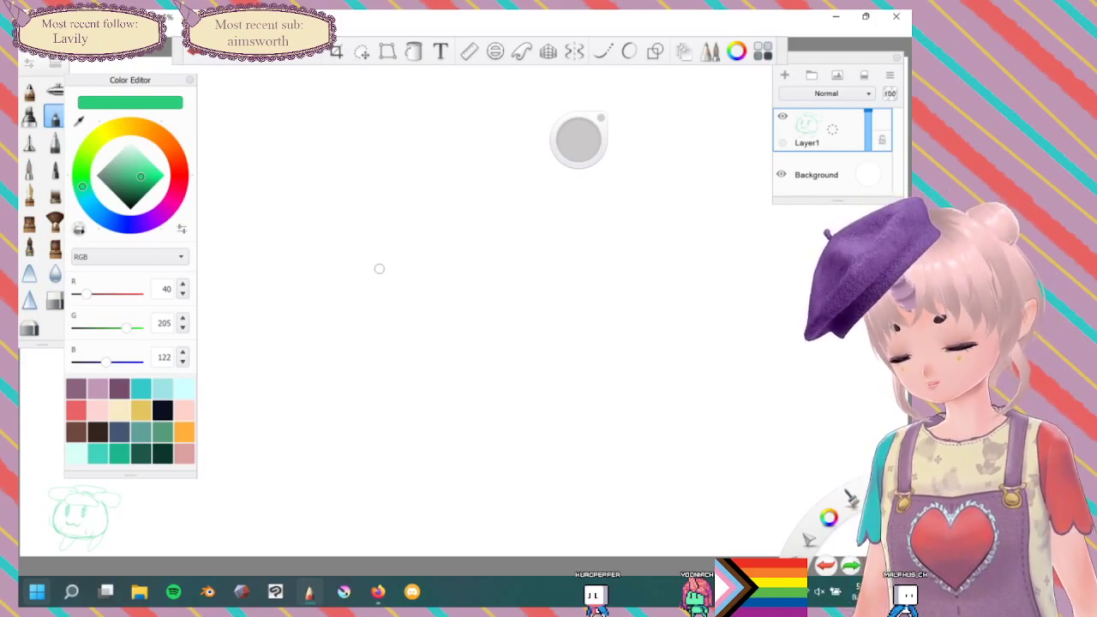
Choose pale cyan (204, 254, 254) and sketch a horse's head in profile with a spiky mane and an angled eye.
{"action": "left_click", "coordinate": [184, 388]}
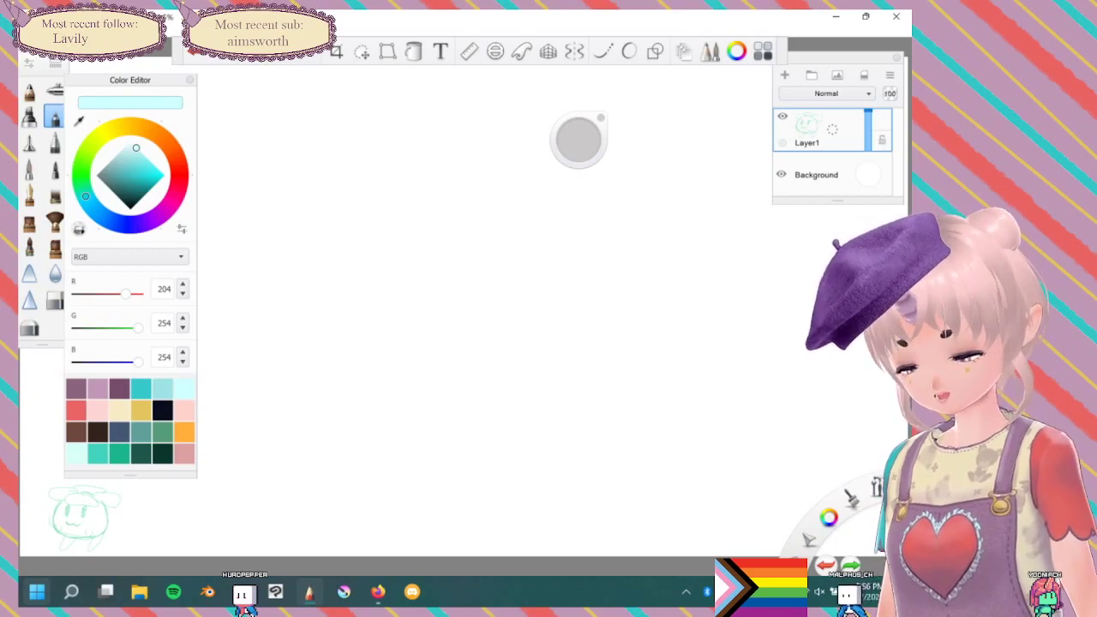
{"action": "left_click_drag", "start_coordinate": [584, 140], "coordinate": [534, 141]}
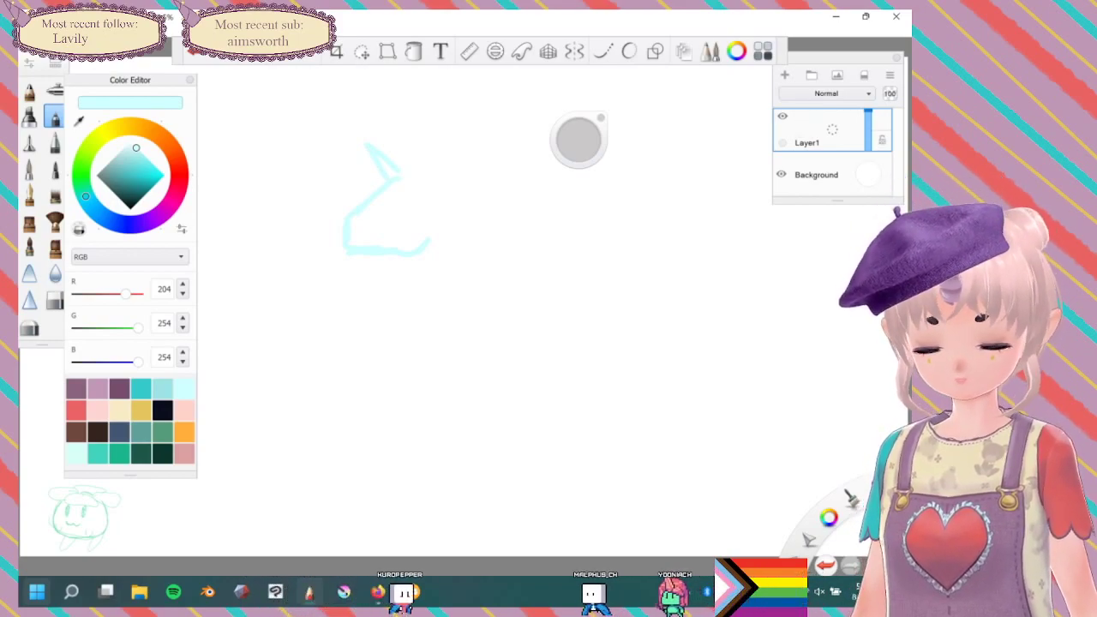
{"action": "mouse_move", "coordinate": [396, 176]}
{"action": "left_mouse_down"}
{"action": "mouse_move", "coordinate": [420, 155]}
{"action": "mouse_move", "coordinate": [459, 197]}
{"action": "left_mouse_up"}
{"action": "mouse_move", "coordinate": [376, 147]}
{"action": "left_mouse_down"}
{"action": "mouse_move", "coordinate": [399, 174]}
{"action": "mouse_move", "coordinate": [420, 142]}
{"action": "mouse_move", "coordinate": [429, 175]}
{"action": "mouse_move", "coordinate": [462, 152]}
{"action": "mouse_move", "coordinate": [462, 185]}
{"action": "mouse_move", "coordinate": [493, 206]}
{"action": "left_mouse_up"}
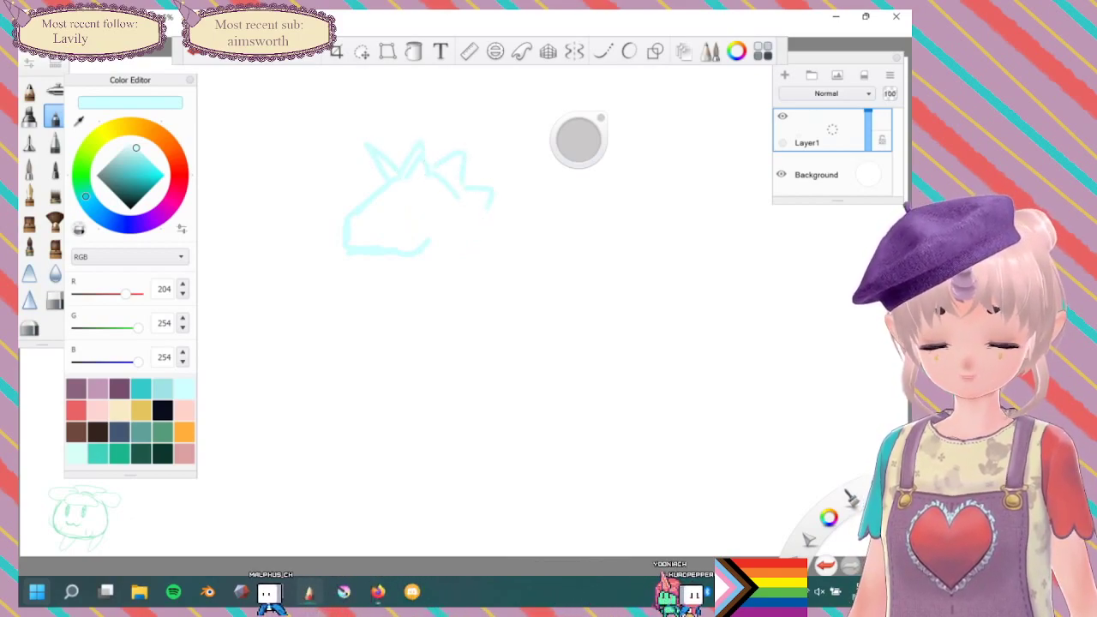
{"action": "left_click_drag", "start_coordinate": [396, 203], "coordinate": [403, 193]}
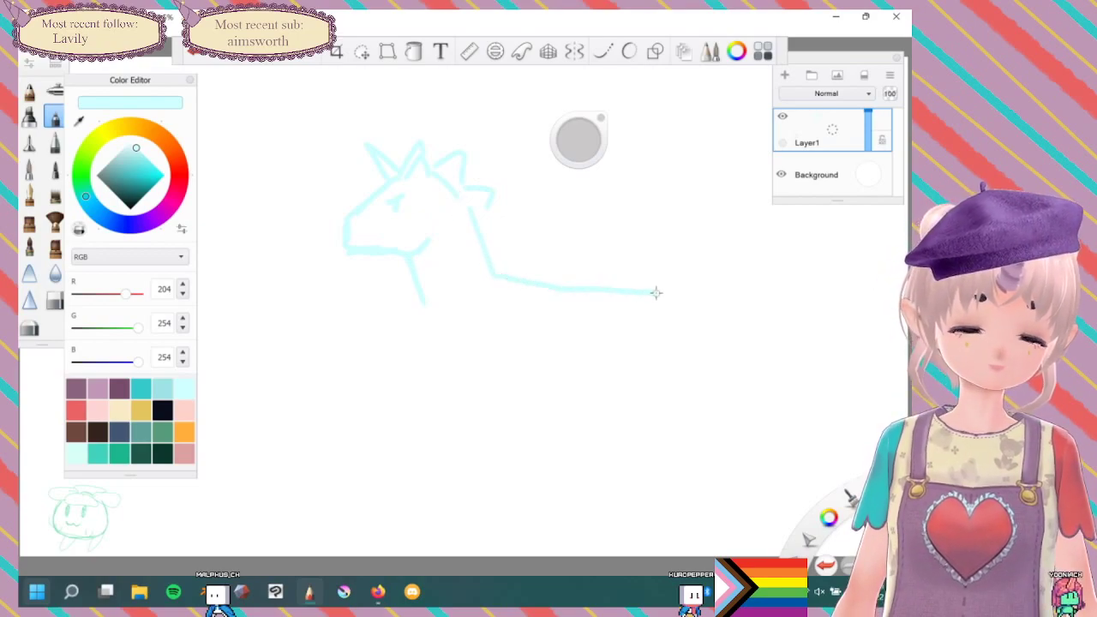
Draw the horse's chest and both front legs, one raised, with jagged fur above the hooves.
{"action": "mouse_move", "coordinate": [417, 300]}
{"action": "left_mouse_down"}
{"action": "mouse_move", "coordinate": [414, 273]}
{"action": "mouse_move", "coordinate": [438, 357]}
{"action": "left_mouse_up"}
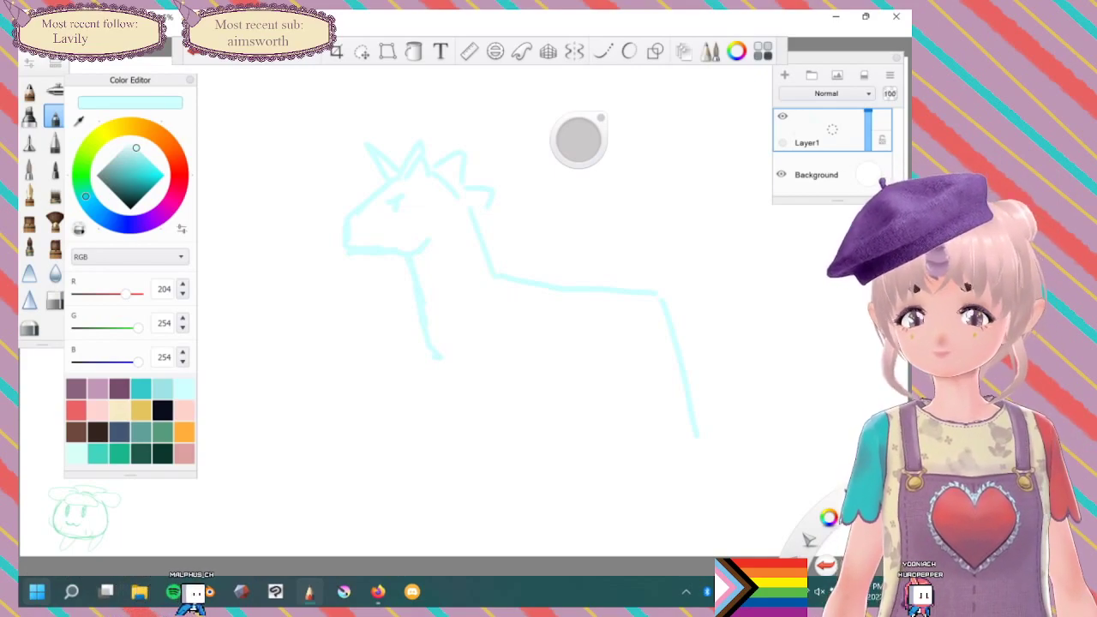
{"action": "mouse_move", "coordinate": [426, 342]}
{"action": "left_mouse_down"}
{"action": "mouse_move", "coordinate": [429, 377]}
{"action": "mouse_move", "coordinate": [446, 399]}
{"action": "left_mouse_up"}
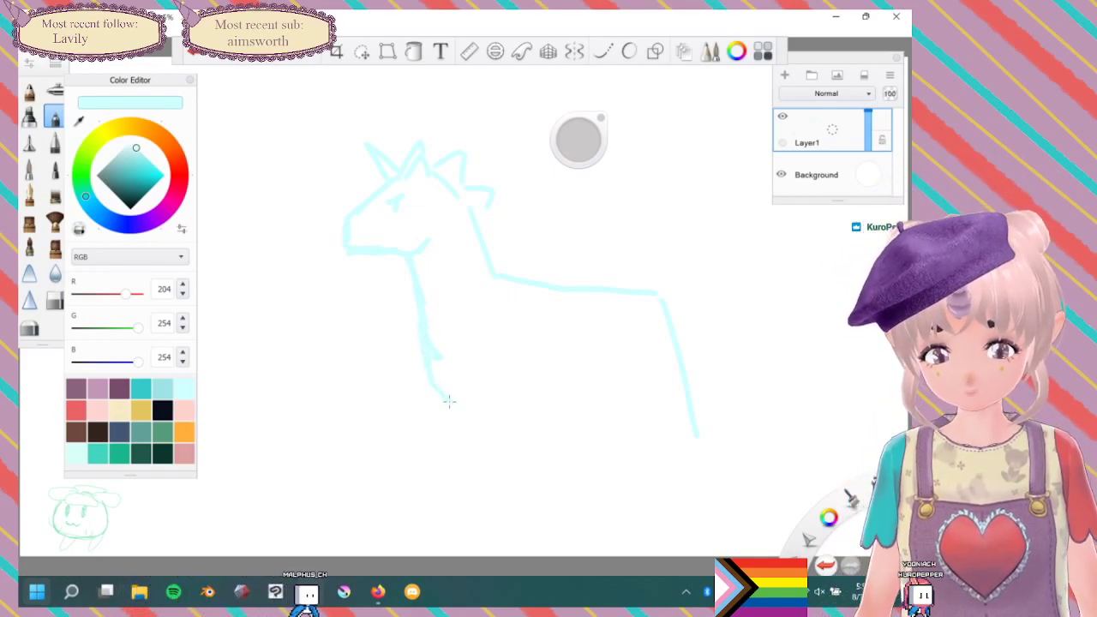
{"action": "left_click_drag", "start_coordinate": [461, 360], "coordinate": [476, 471]}
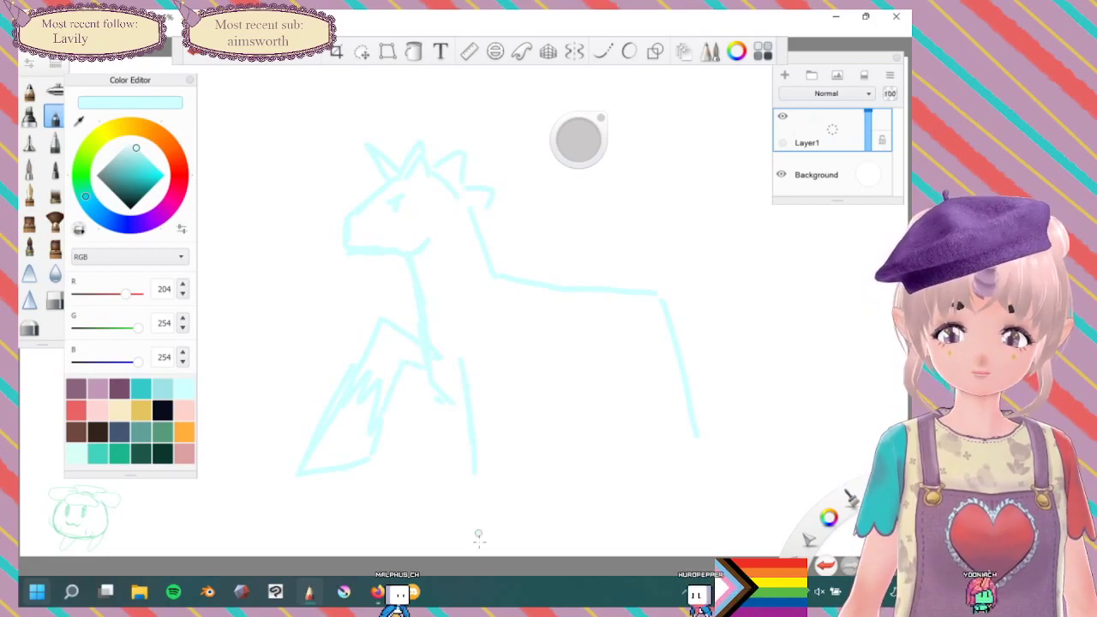
{"action": "left_click_drag", "start_coordinate": [468, 517], "coordinate": [468, 424]}
{"action": "left_click_drag", "start_coordinate": [474, 467], "coordinate": [498, 454]}
{"action": "mouse_move", "coordinate": [505, 445]}
{"action": "left_mouse_down"}
{"action": "mouse_move", "coordinate": [515, 539]}
{"action": "mouse_move", "coordinate": [461, 557]}
{"action": "mouse_move", "coordinate": [474, 484]}
{"action": "left_mouse_up"}
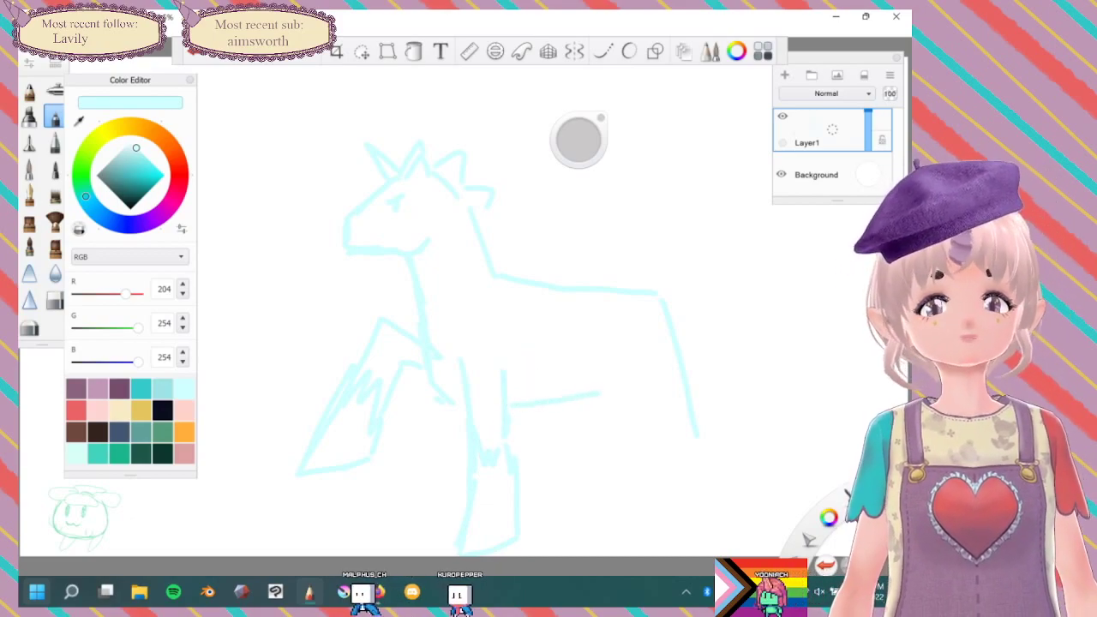
Undo the belly line, then undo and restore the last strokes of the standing front hoof.
{"action": "key", "text": "ctrl+z"}
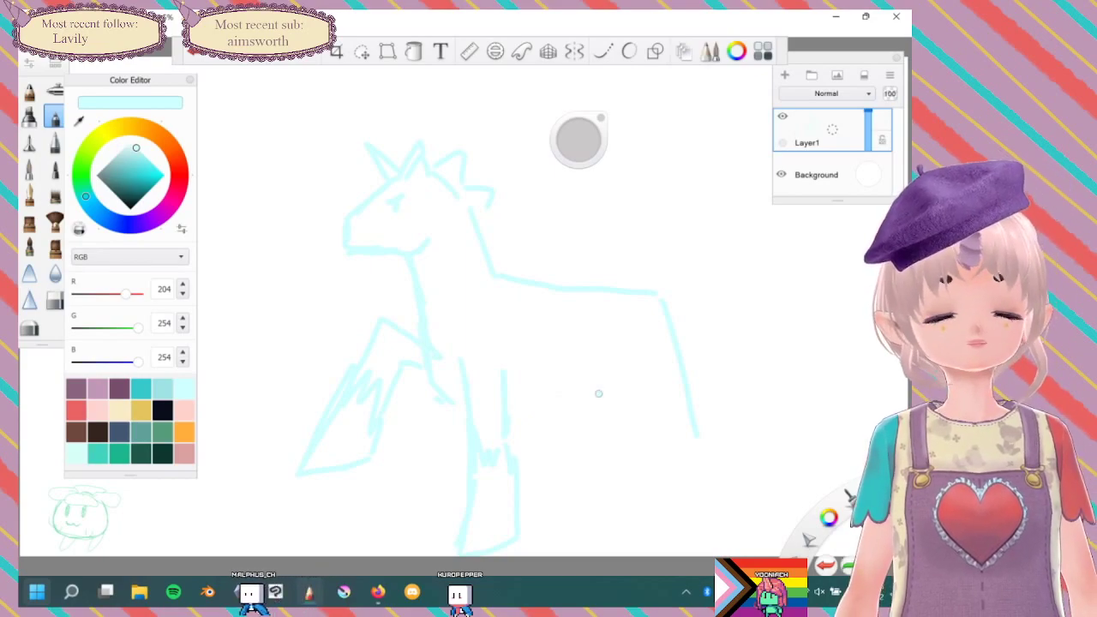
{"action": "key", "text": "ctrl+z"}
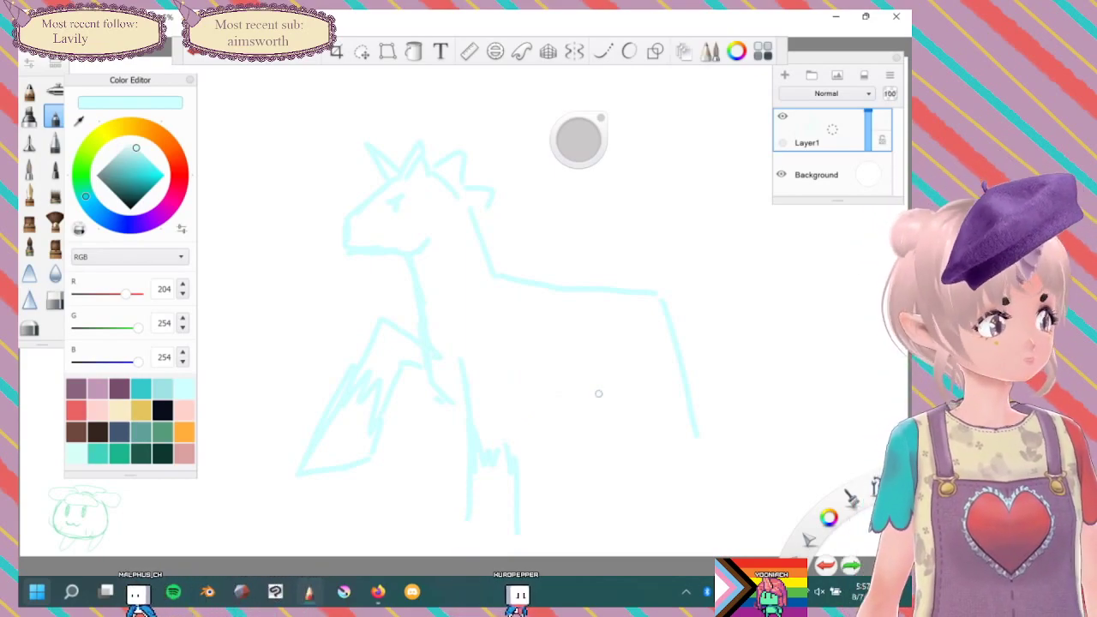
{"action": "key", "text": "ctrl+y"}
Lasso the whole horse sketch, then cut and paste it onto its own layer.
{"action": "key", "text": "v"}
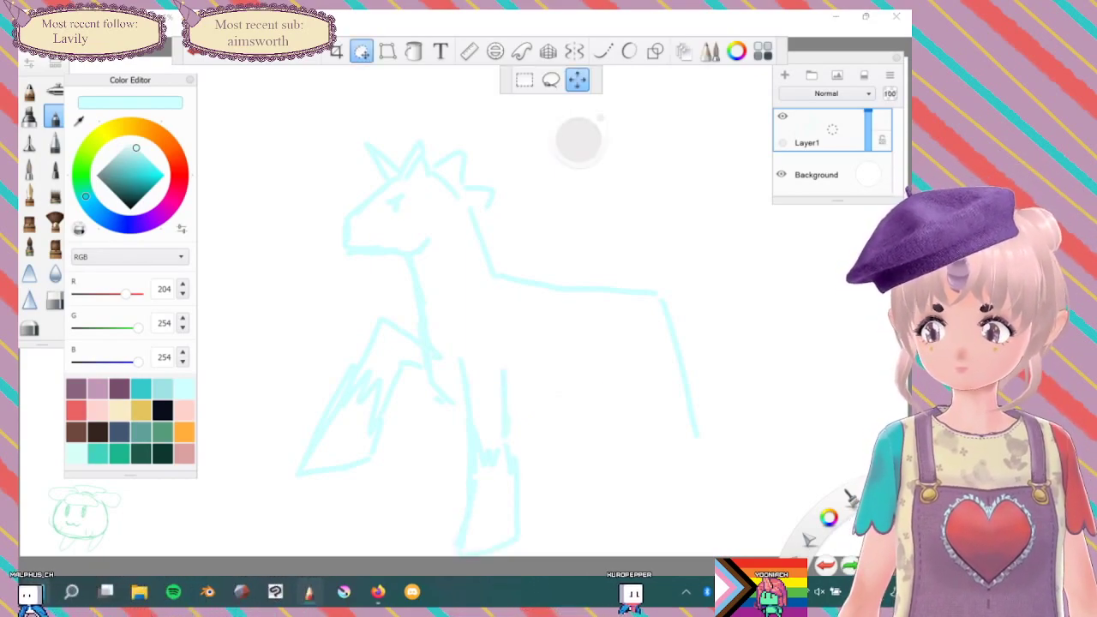
{"action": "key", "text": "m"}
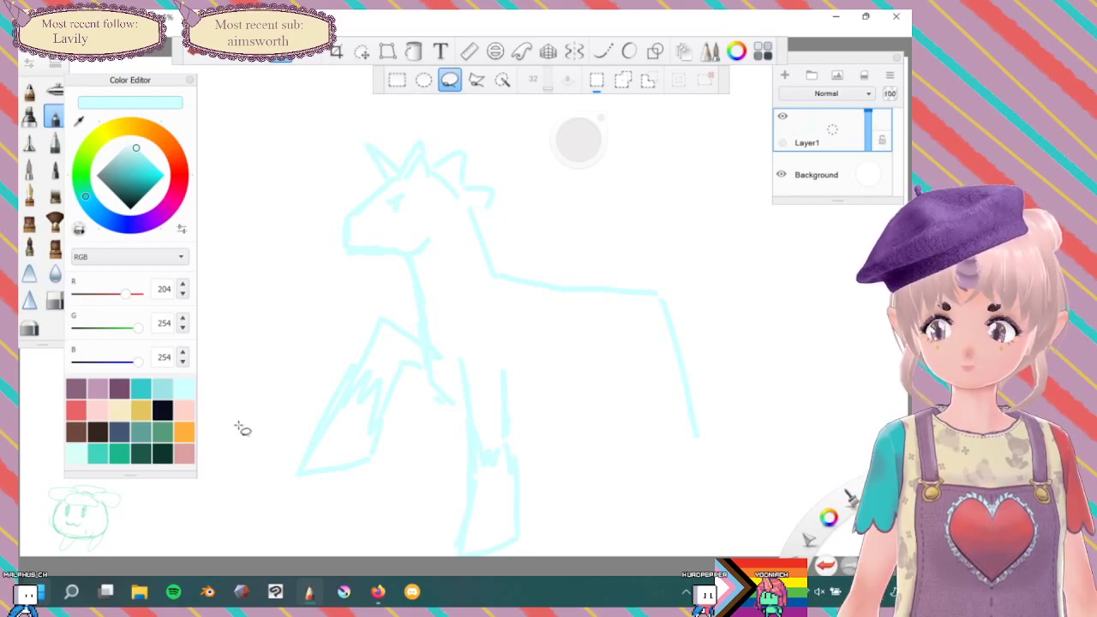
{"action": "left_click_drag", "start_coordinate": [315, 529], "coordinate": [316, 531]}
{"action": "mouse_move", "coordinate": [296, 297]}
{"action": "left_mouse_down"}
{"action": "mouse_move", "coordinate": [335, 174]}
{"action": "mouse_move", "coordinate": [458, 116]}
{"action": "mouse_move", "coordinate": [669, 263]}
{"action": "mouse_move", "coordinate": [688, 526]}
{"action": "mouse_move", "coordinate": [359, 552]}
{"action": "mouse_move", "coordinate": [272, 433]}
{"action": "mouse_move", "coordinate": [344, 122]}
{"action": "left_mouse_up"}
{"action": "key", "text": "ctrl+z"}
{"action": "left_click", "coordinate": [623, 80]}
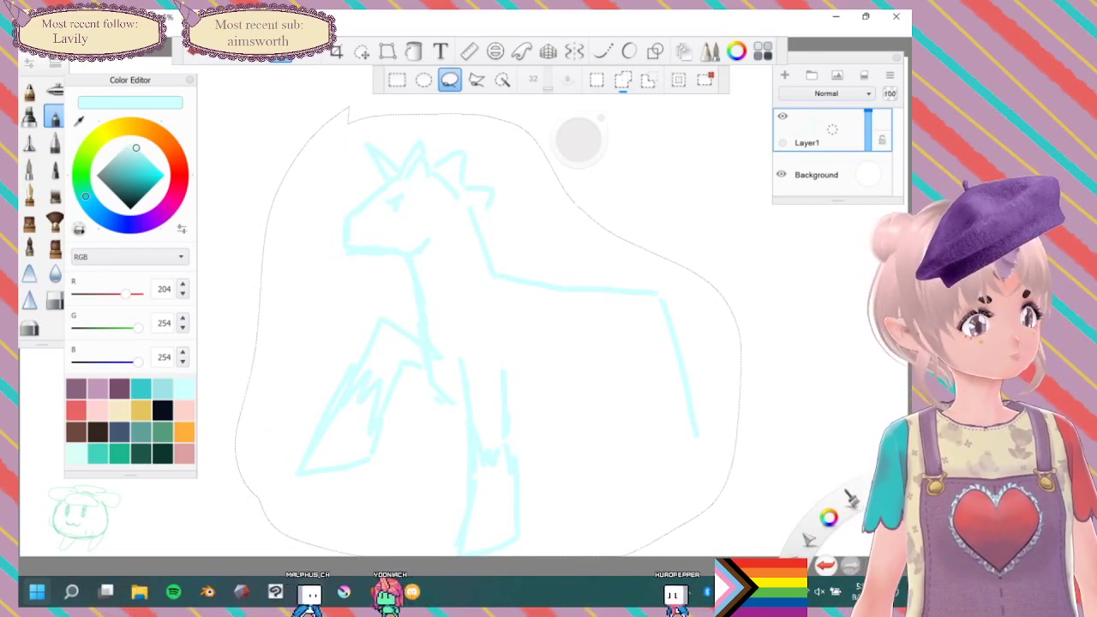
{"action": "key", "text": "ctrl+x"}
{"action": "key", "text": "ctrl+v"}
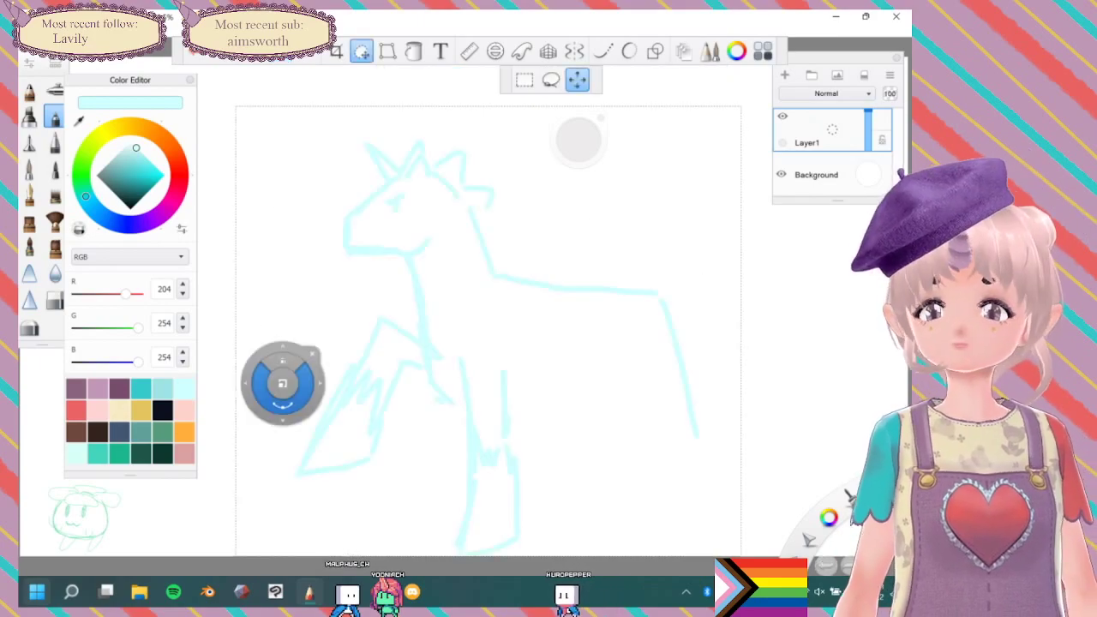
{"action": "key", "text": "ctrl+v"}
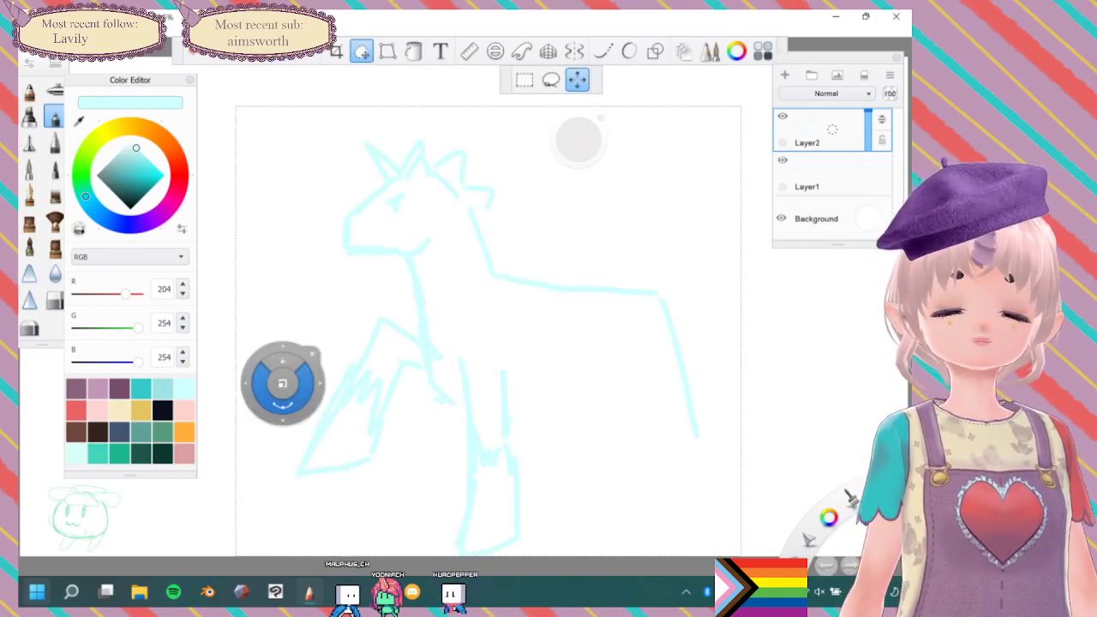
{"action": "left_click", "coordinate": [312, 353]}
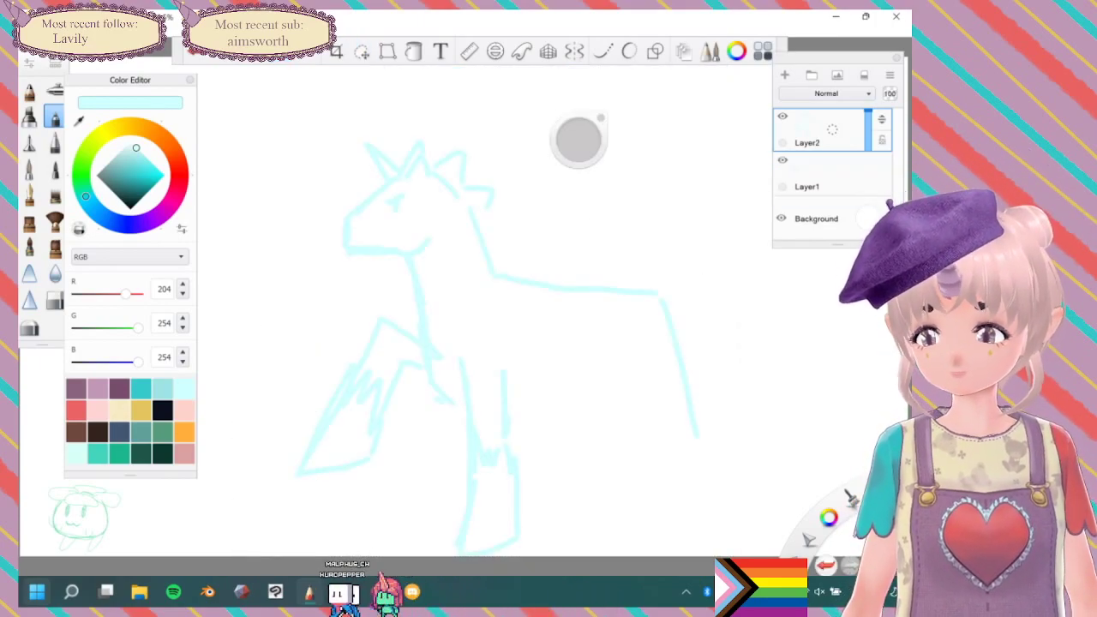
Move the horse sketch up and to the left on the canvas to free space around its legs.
{"action": "left_click", "coordinate": [360, 51]}
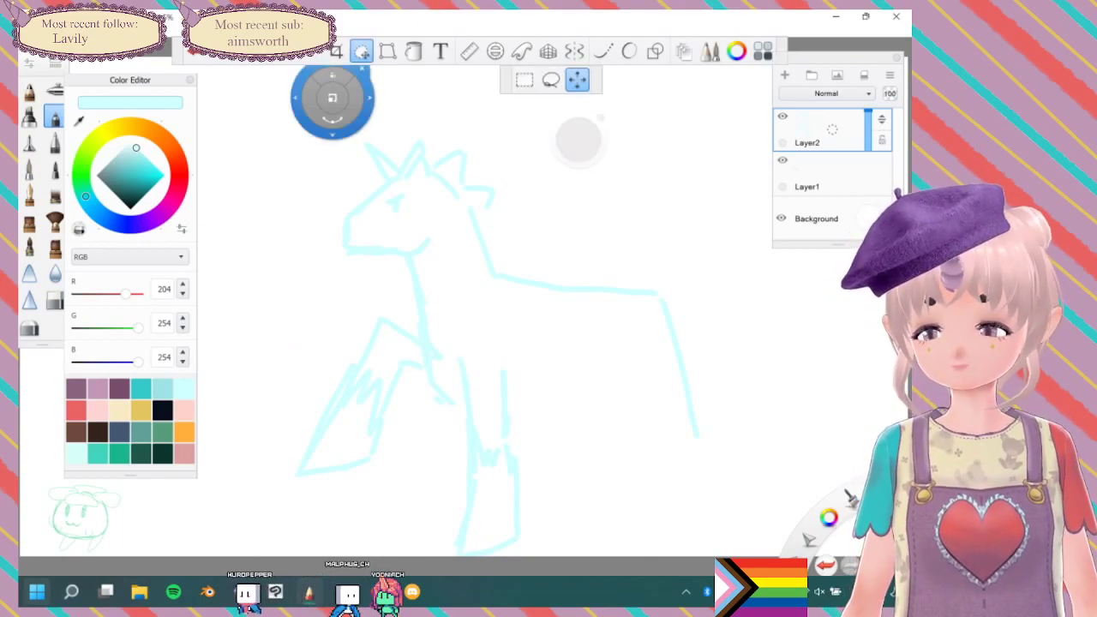
{"action": "mouse_move", "coordinate": [335, 351]}
{"action": "left_mouse_down"}
{"action": "mouse_move", "coordinate": [318, 321]}
{"action": "mouse_move", "coordinate": [282, 306]}
{"action": "left_mouse_up"}
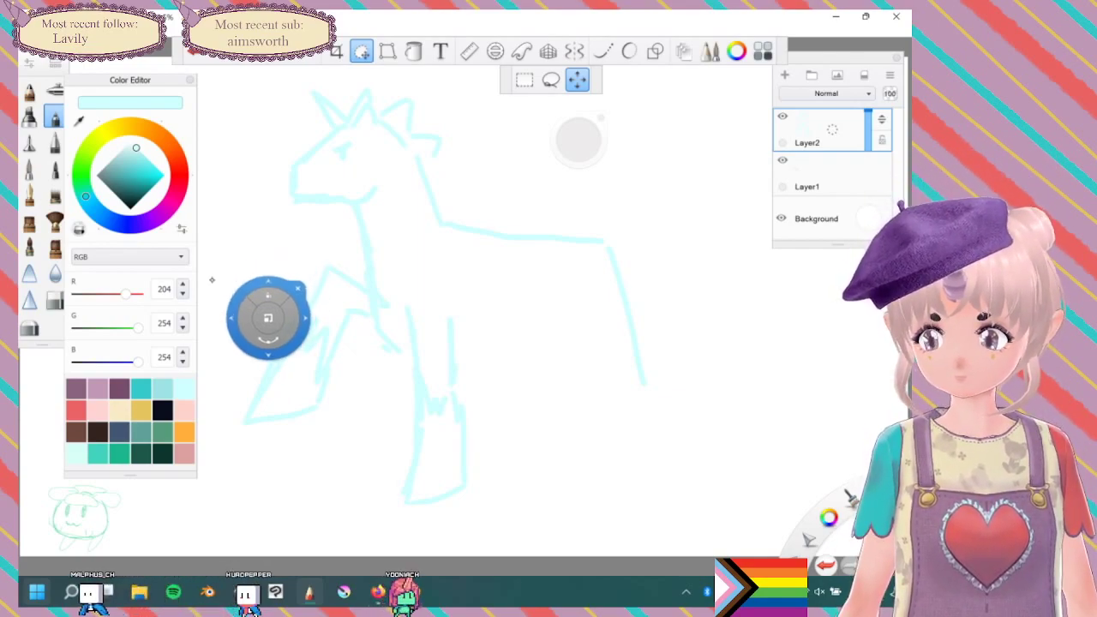
{"action": "left_click", "coordinate": [264, 257]}
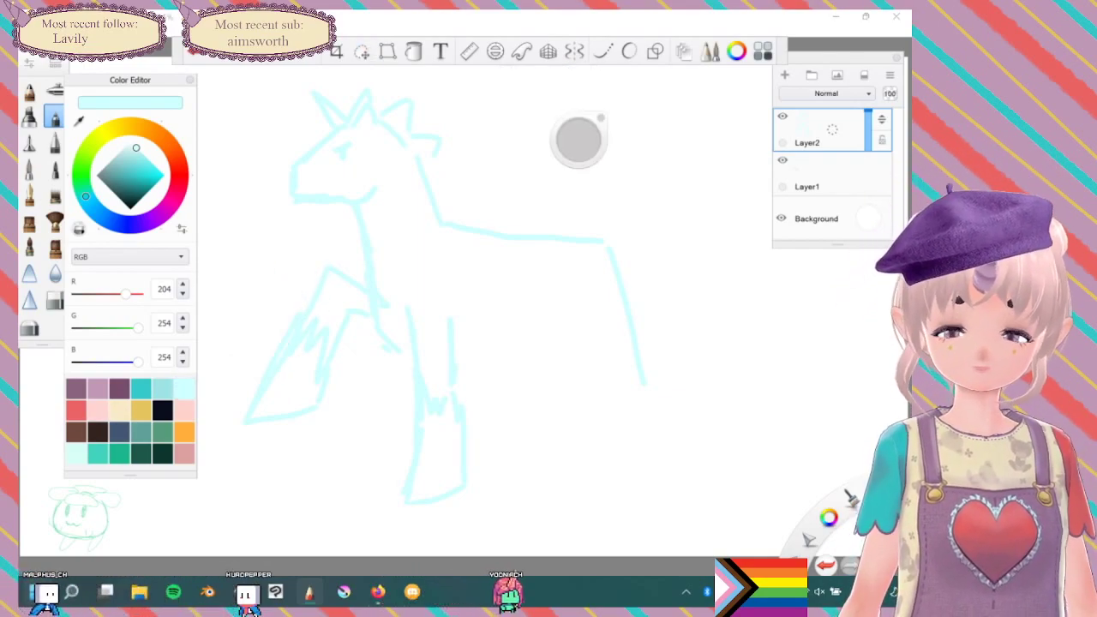
Draw the horse's belly line and both hind legs, with jagged fur above the hooves.
{"action": "left_click_drag", "start_coordinate": [452, 350], "coordinate": [557, 344]}
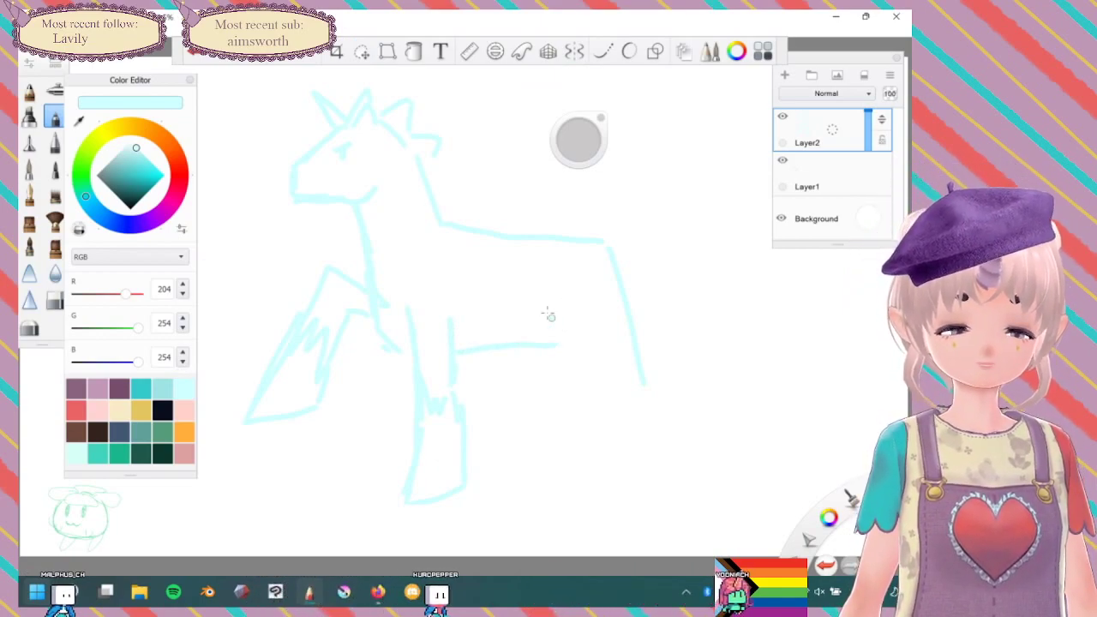
{"action": "mouse_move", "coordinate": [541, 309]}
{"action": "left_mouse_down"}
{"action": "mouse_move", "coordinate": [591, 364]}
{"action": "mouse_move", "coordinate": [587, 491]}
{"action": "mouse_move", "coordinate": [590, 391]}
{"action": "mouse_move", "coordinate": [637, 434]}
{"action": "mouse_move", "coordinate": [643, 424]}
{"action": "left_mouse_up"}
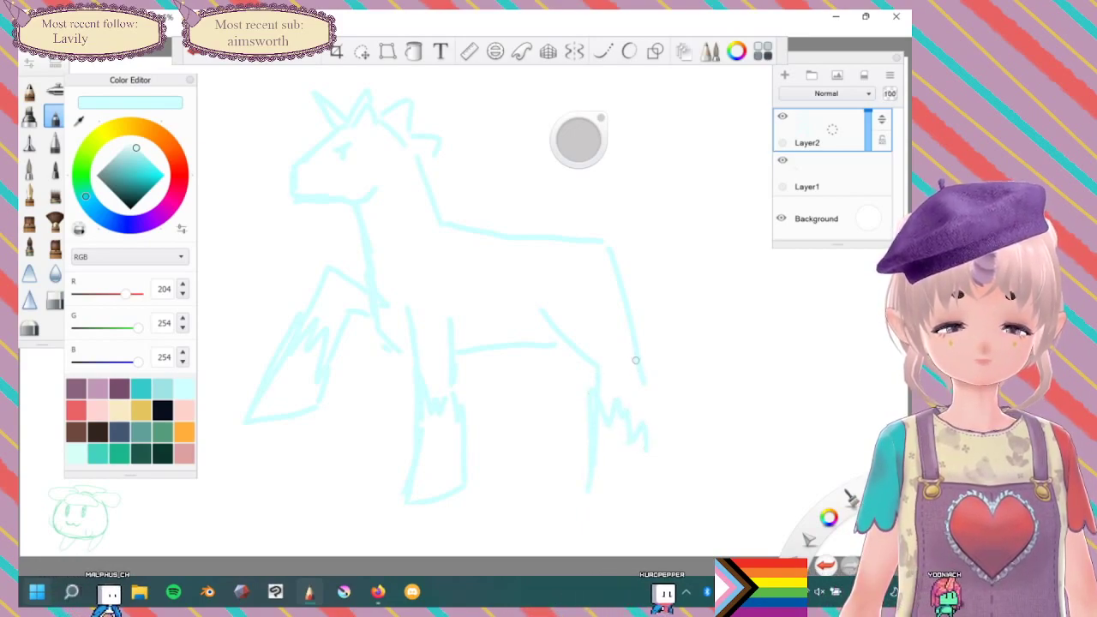
{"action": "mouse_move", "coordinate": [637, 361]}
{"action": "left_mouse_down"}
{"action": "mouse_move", "coordinate": [650, 477]}
{"action": "mouse_move", "coordinate": [633, 502]}
{"action": "mouse_move", "coordinate": [645, 483]}
{"action": "mouse_move", "coordinate": [579, 490]}
{"action": "left_mouse_up"}
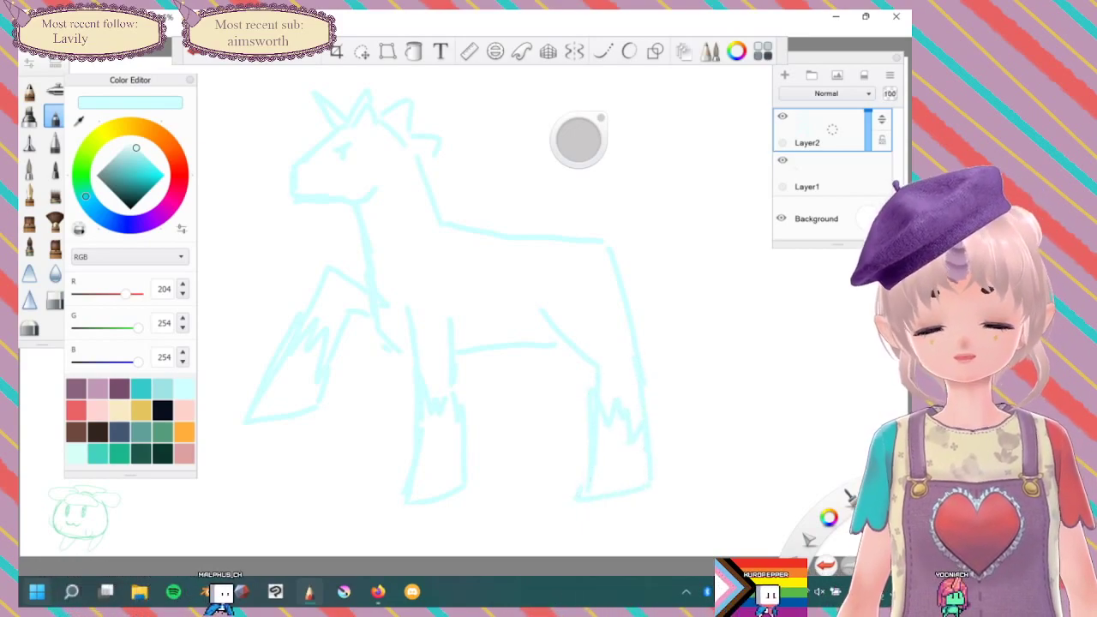
{"action": "mouse_move", "coordinate": [569, 396]}
{"action": "left_mouse_down"}
{"action": "mouse_move", "coordinate": [559, 463]}
{"action": "mouse_move", "coordinate": [575, 476]}
{"action": "left_mouse_up"}
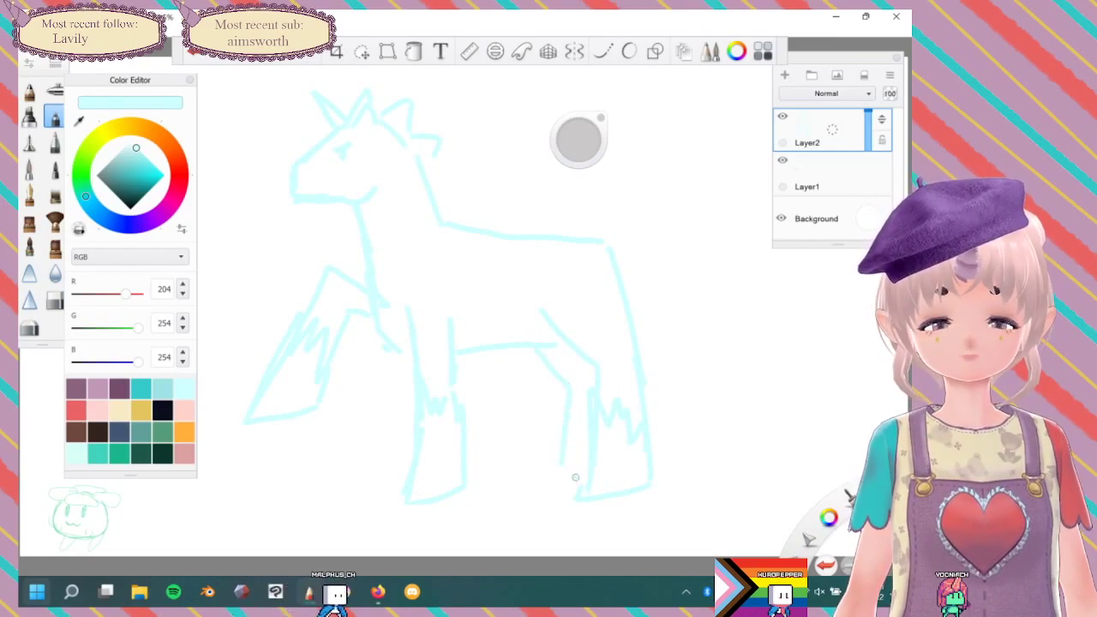
{"action": "left_click_drag", "start_coordinate": [565, 391], "coordinate": [590, 466]}
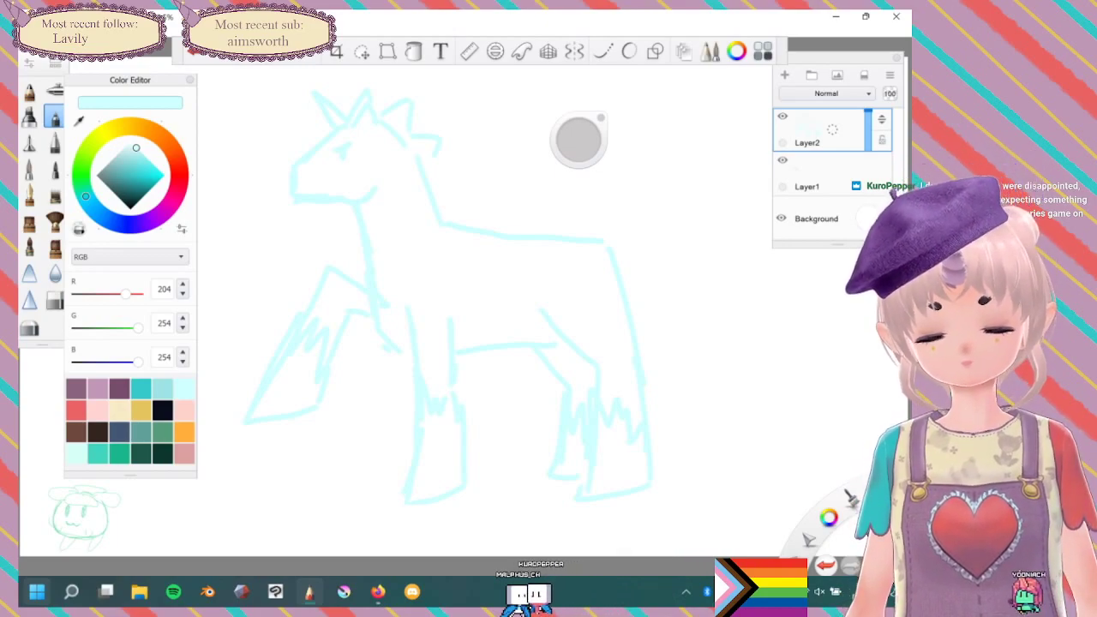
Extend the spiky mane down the neck and add a jagged tail, a snowflake mark on the hip, and a small mouth.
{"action": "left_click_drag", "start_coordinate": [442, 169], "coordinate": [454, 212]}
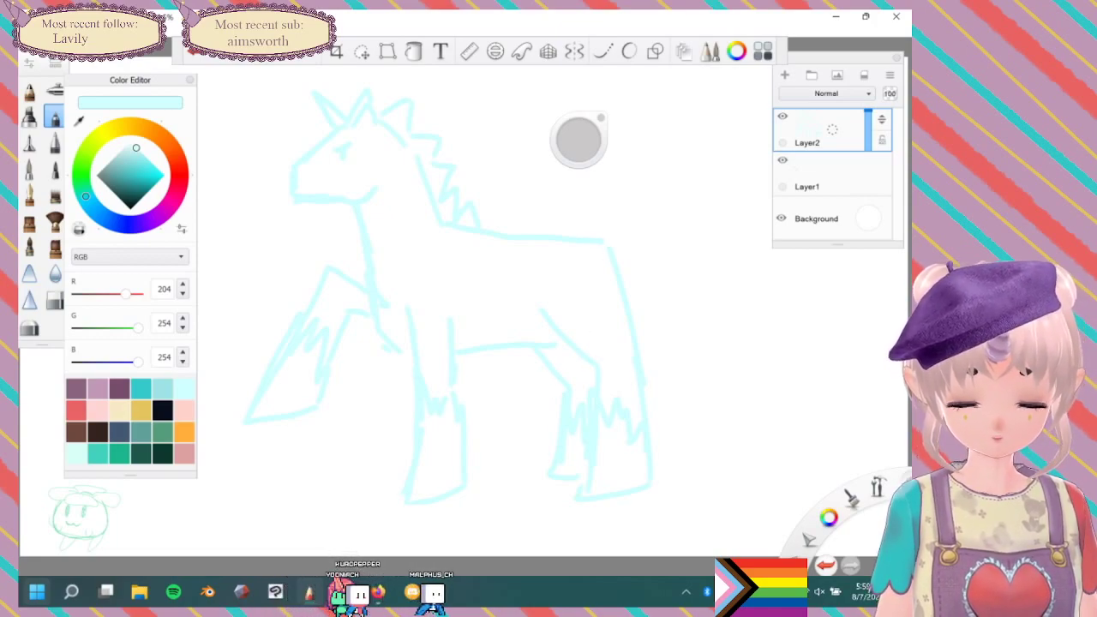
{"action": "mouse_move", "coordinate": [610, 236]}
{"action": "left_mouse_down"}
{"action": "mouse_move", "coordinate": [688, 274]}
{"action": "mouse_move", "coordinate": [661, 275]}
{"action": "mouse_move", "coordinate": [701, 328]}
{"action": "mouse_move", "coordinate": [689, 331]}
{"action": "mouse_move", "coordinate": [616, 266]}
{"action": "mouse_move", "coordinate": [710, 410]}
{"action": "left_mouse_up"}
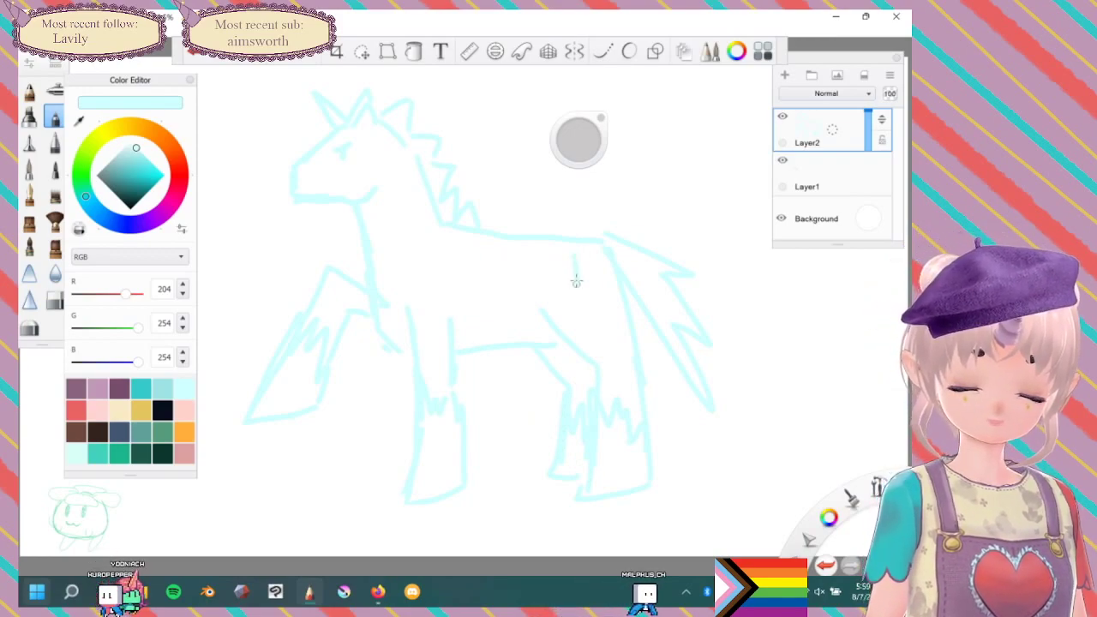
{"action": "left_click_drag", "start_coordinate": [567, 261], "coordinate": [586, 281]}
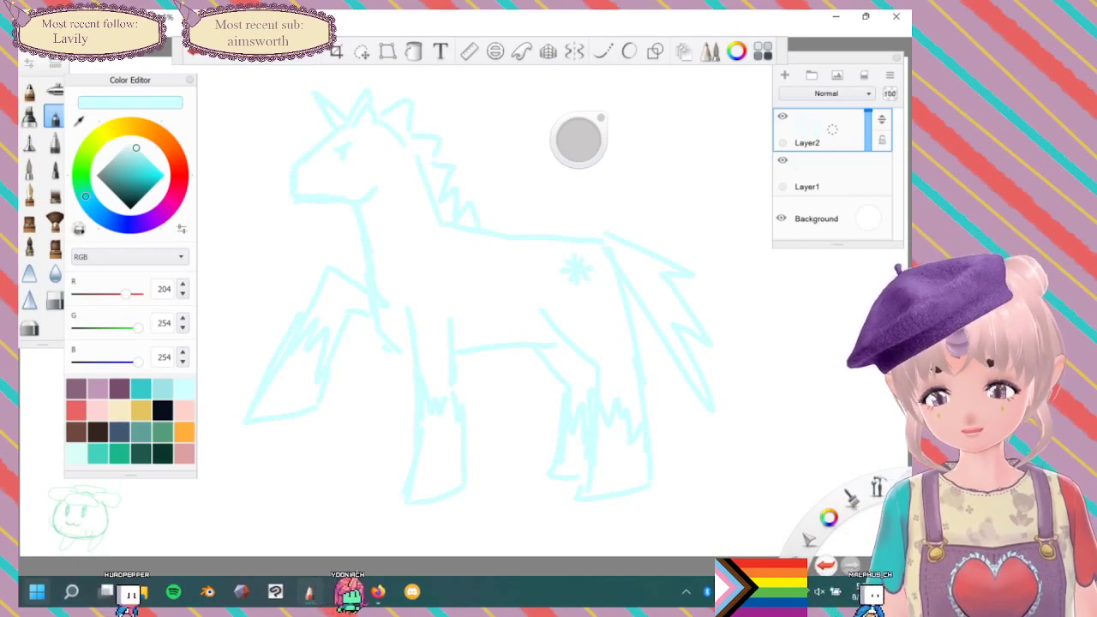
{"action": "left_click_drag", "start_coordinate": [328, 185], "coordinate": [315, 190]}
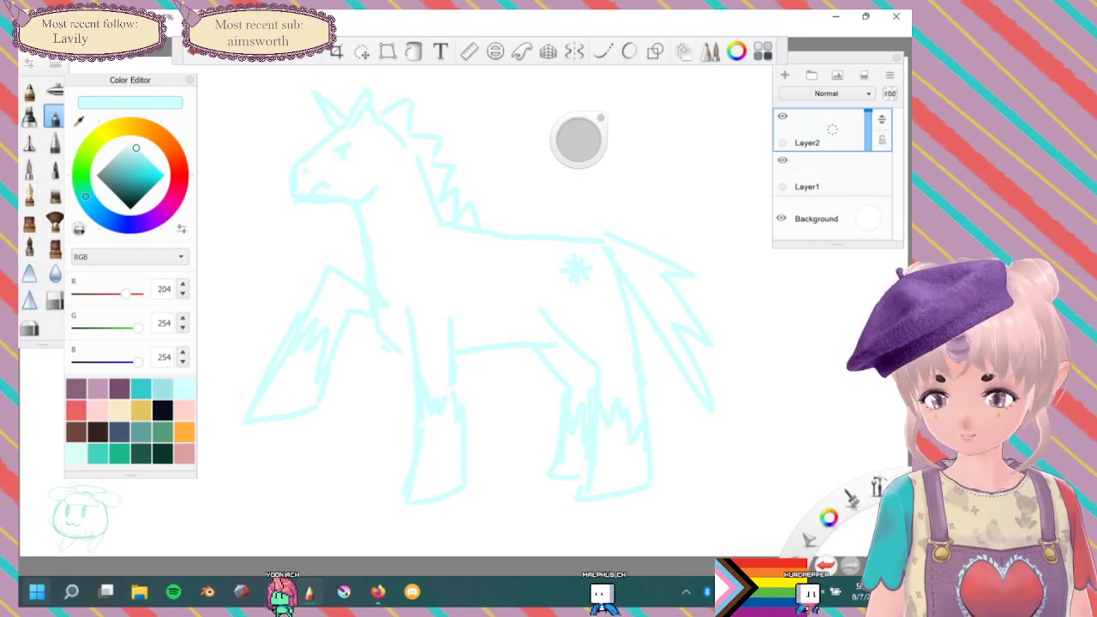
Try thinning the belly line with the eraser and adding short contour strokes around the belly, front leg and raised knee.
{"action": "left_click", "coordinate": [55, 299]}
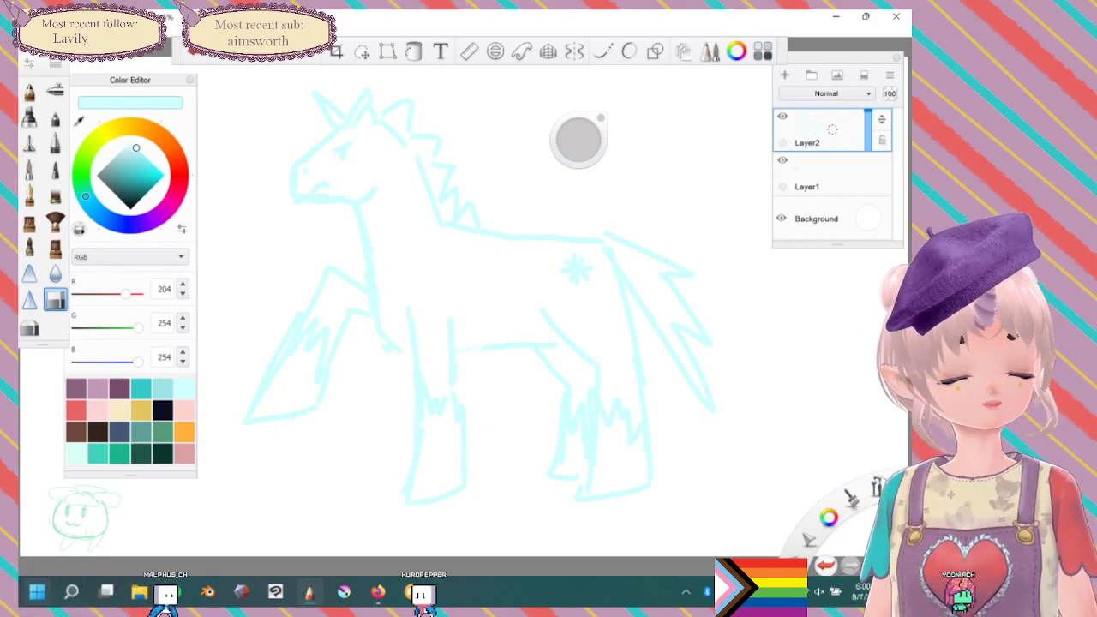
{"action": "key", "text": "b"}
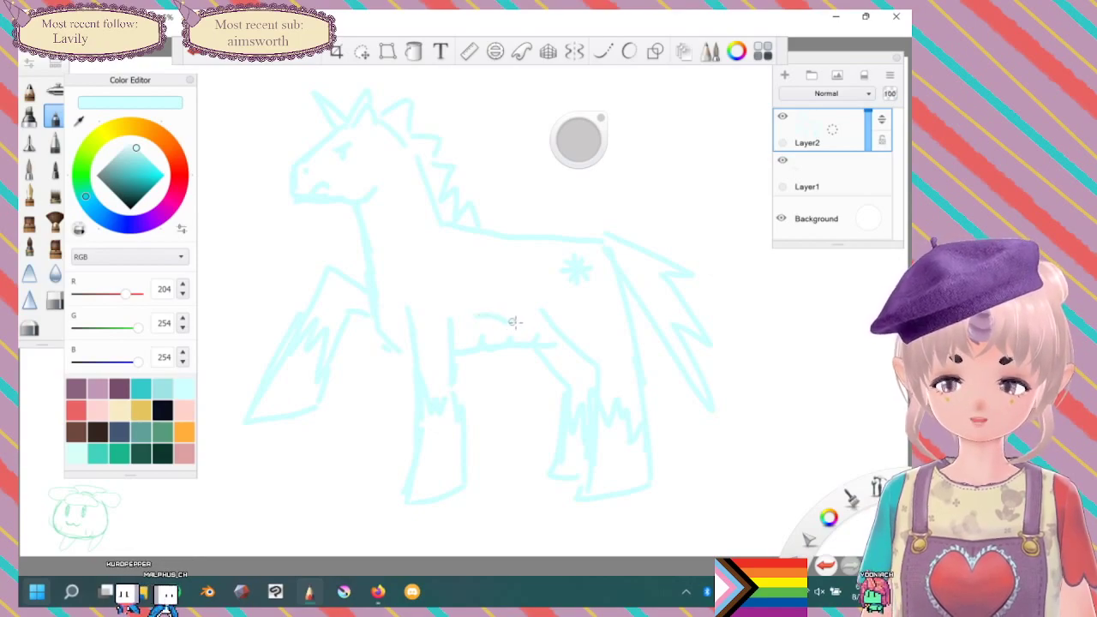
{"action": "left_click_drag", "start_coordinate": [516, 324], "coordinate": [533, 322]}
{"action": "left_click_drag", "start_coordinate": [403, 295], "coordinate": [400, 344]}
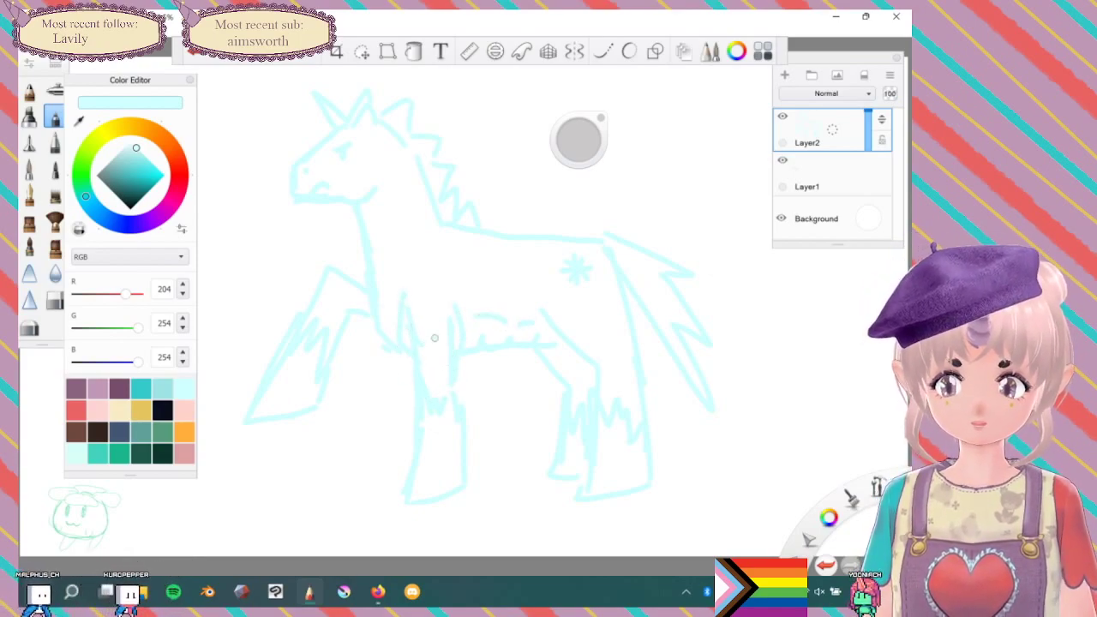
{"action": "left_click_drag", "start_coordinate": [360, 273], "coordinate": [320, 274]}
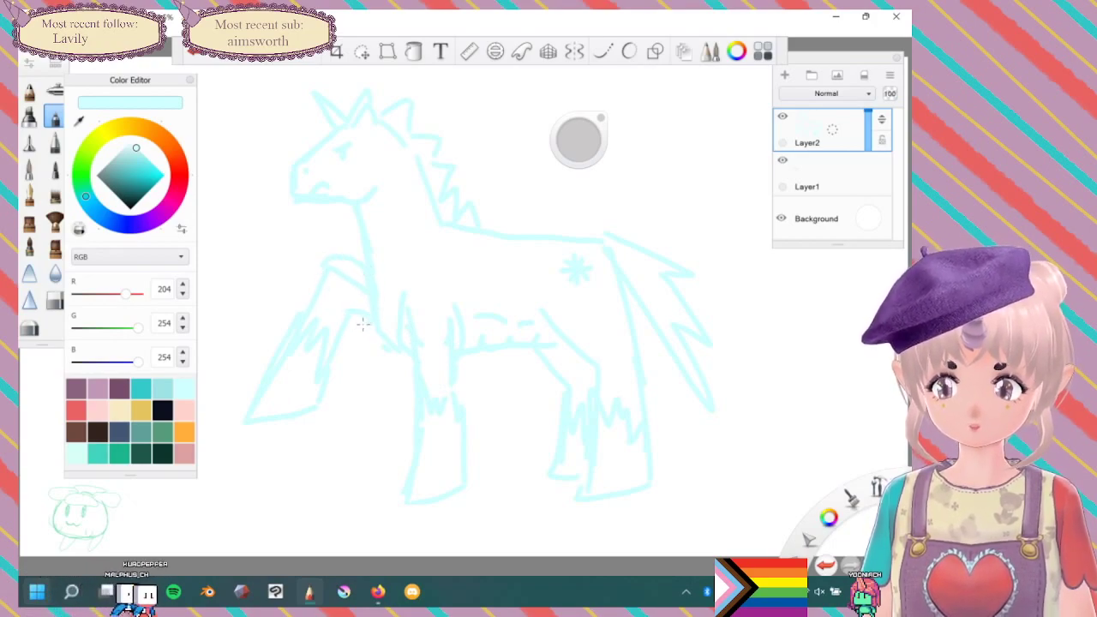
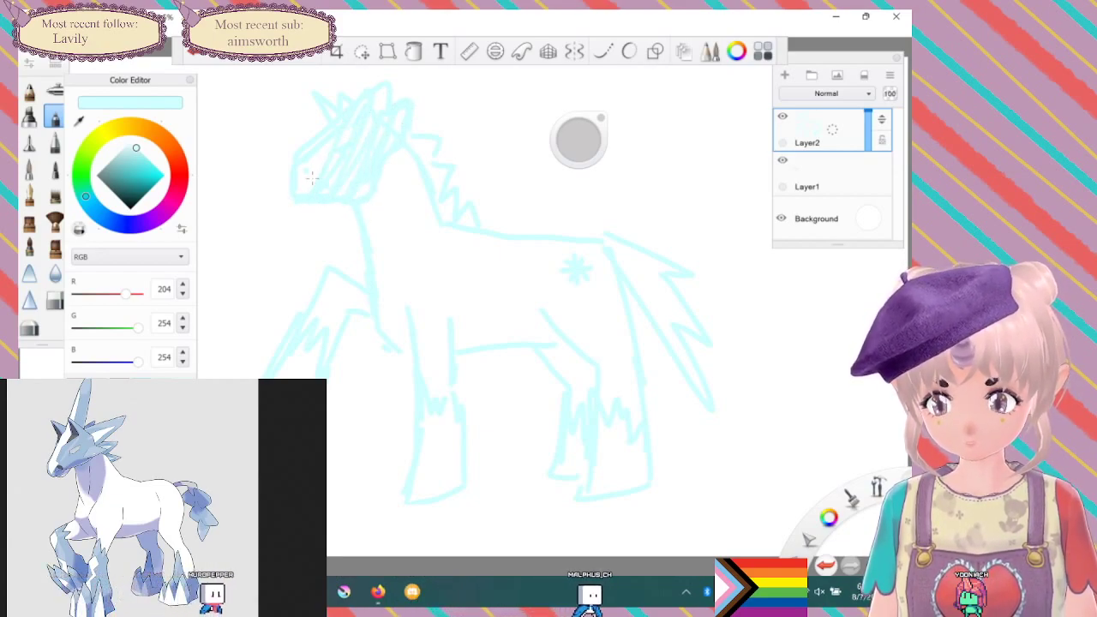
Try filling the horse's head with diagonal hatching, then undo the hatching.
{"action": "left_click_drag", "start_coordinate": [332, 188], "coordinate": [298, 165]}
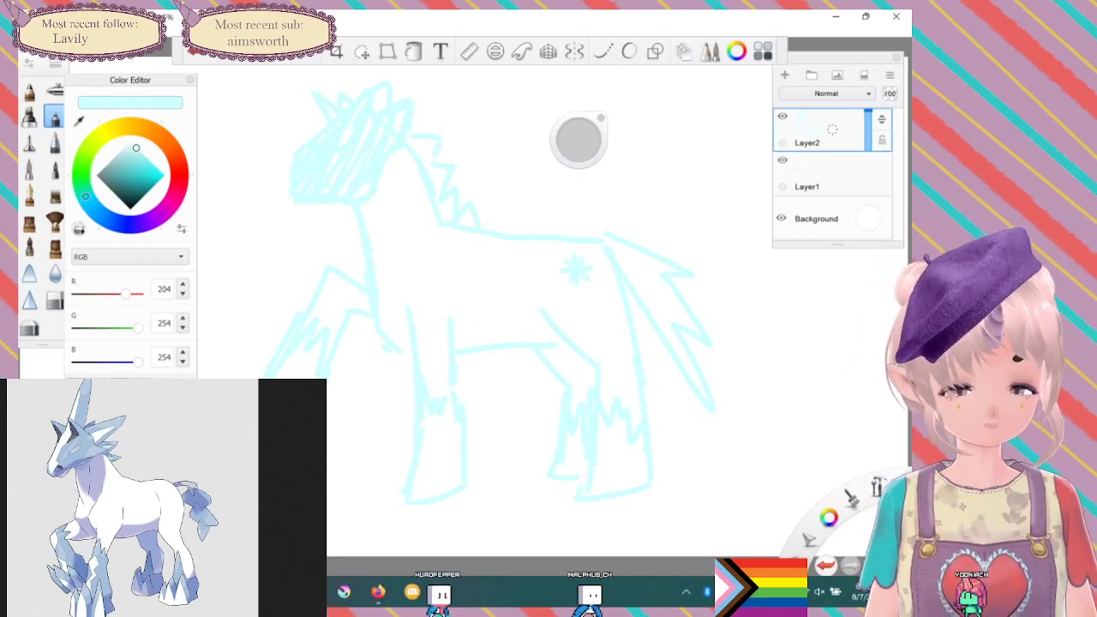
{"action": "key", "text": "ctrl+z"}
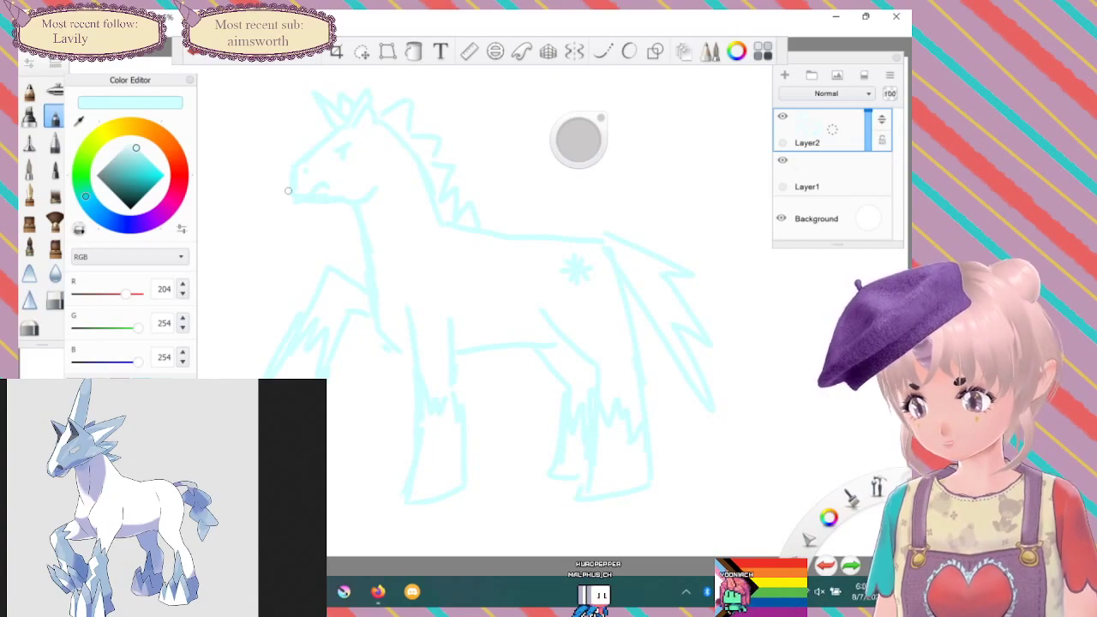
Shrink the horse drawing and move it to the canvas's lower-left corner, beside the small green creature.
{"action": "left_click", "coordinate": [361, 52]}
{"action": "left_click", "coordinate": [464, 248]}
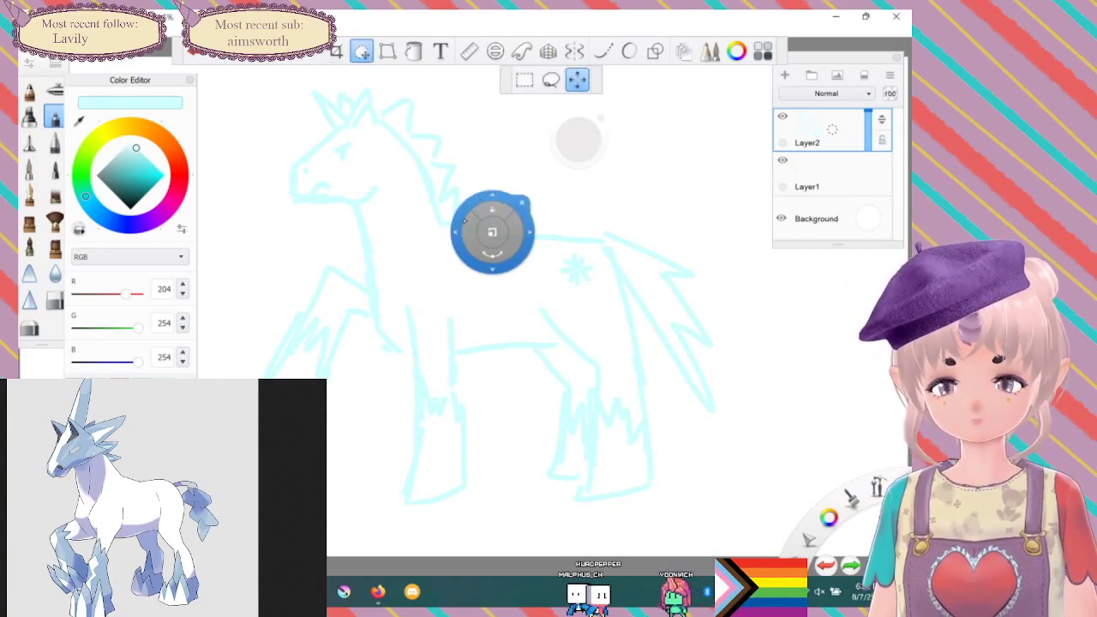
{"action": "mouse_move", "coordinate": [463, 249]}
{"action": "left_mouse_down"}
{"action": "mouse_move", "coordinate": [423, 320]}
{"action": "mouse_move", "coordinate": [437, 275]}
{"action": "left_mouse_up"}
{"action": "mouse_move", "coordinate": [405, 313]}
{"action": "left_mouse_down"}
{"action": "mouse_move", "coordinate": [397, 320]}
{"action": "mouse_move", "coordinate": [402, 307]}
{"action": "left_mouse_up"}
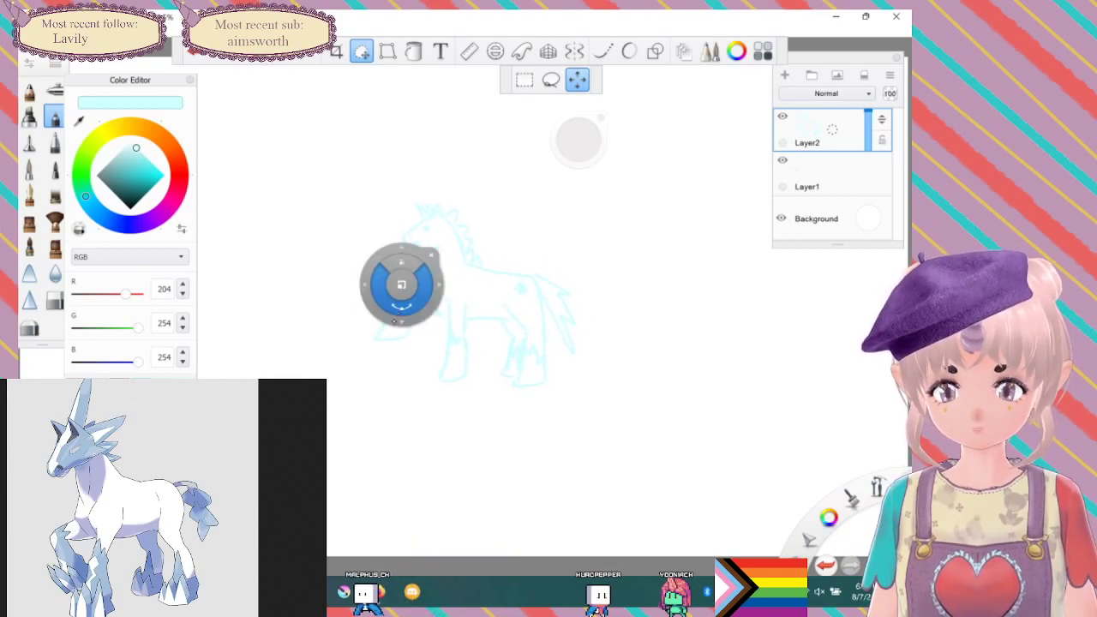
{"action": "left_click_drag", "start_coordinate": [364, 352], "coordinate": [179, 514]}
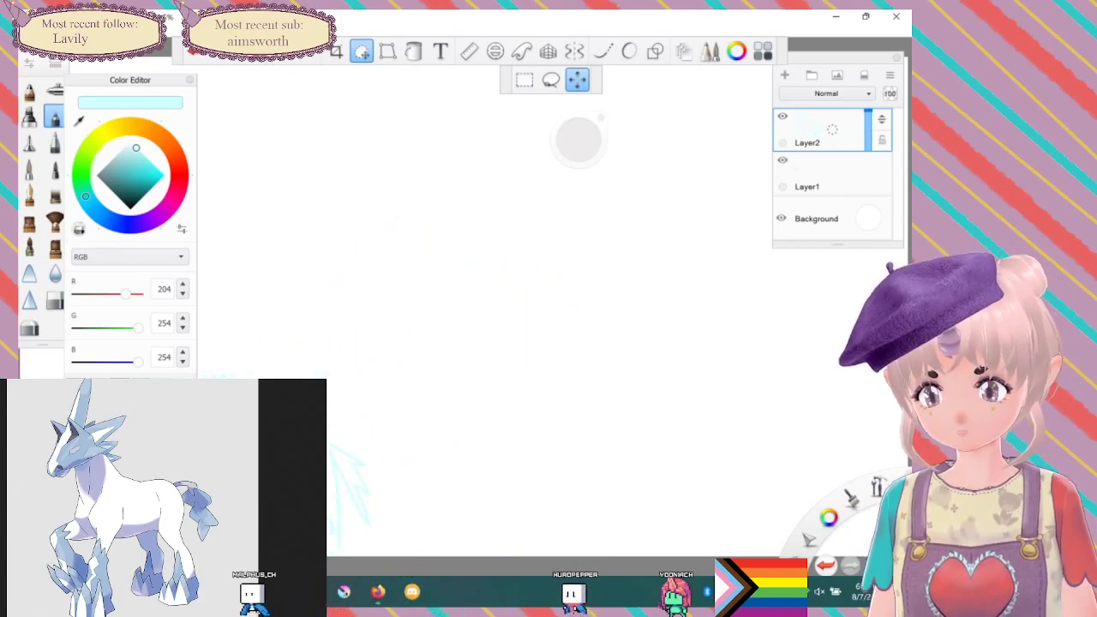
{"action": "mouse_move", "coordinate": [179, 514]}
{"action": "left_mouse_down"}
{"action": "mouse_move", "coordinate": [163, 539]}
{"action": "mouse_move", "coordinate": [172, 527]}
{"action": "left_mouse_up"}
{"action": "scroll", "coordinate": [351, 497], "scroll_direction": "down", "scroll_amount": 2}
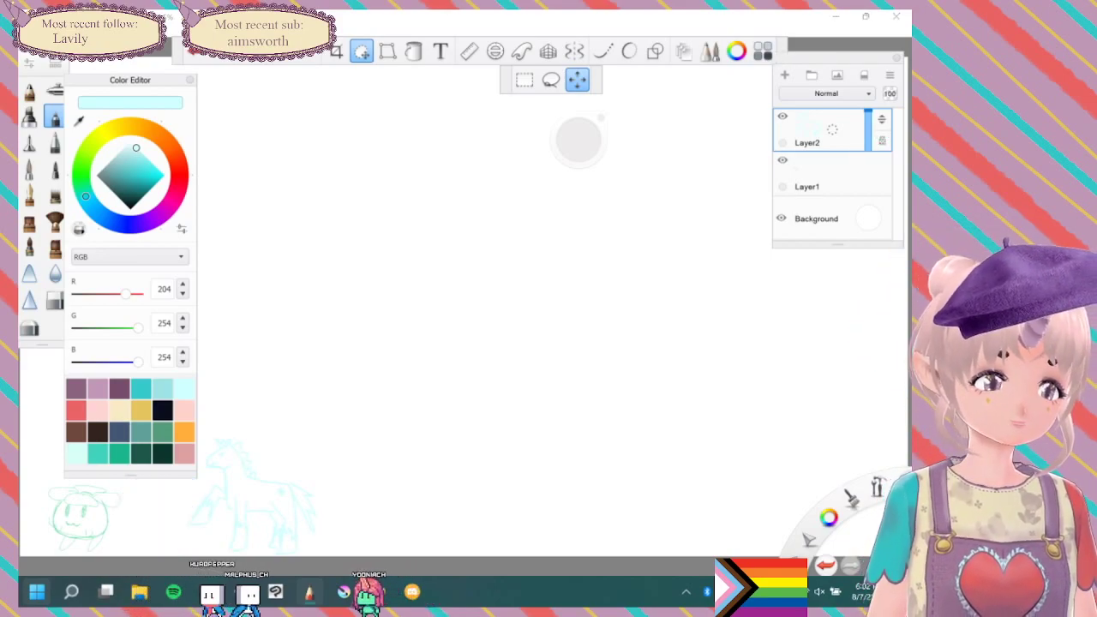
Recolour all of the horse's pale cyan lines dark slate blue (RGB 67, 87, 114) with a larger brush.
{"action": "left_click", "coordinate": [119, 432]}
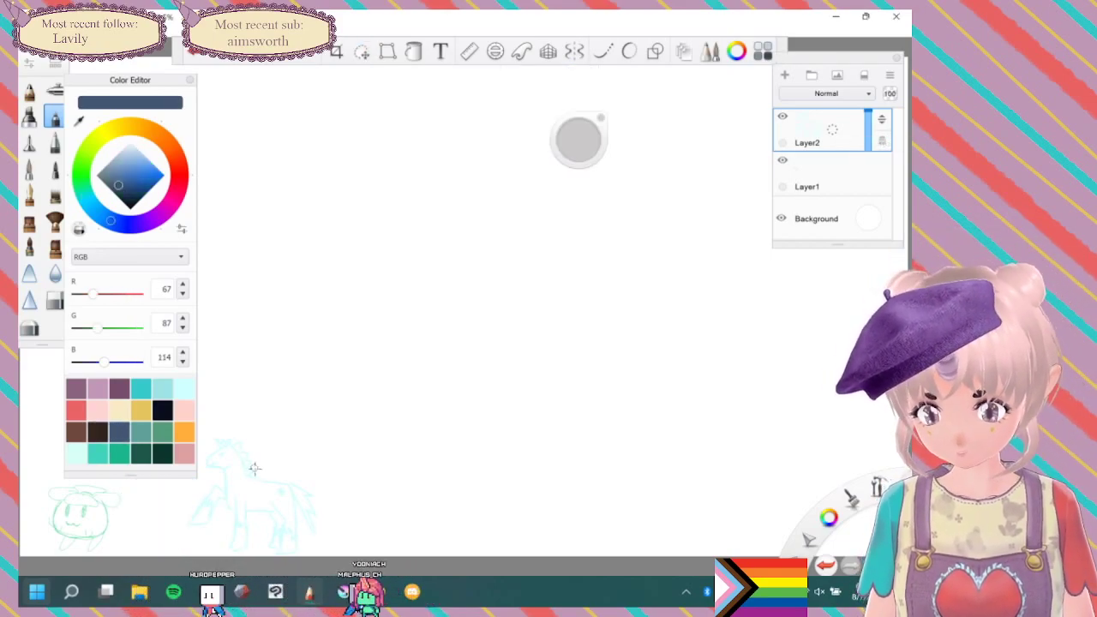
{"action": "left_click_drag", "start_coordinate": [578, 140], "coordinate": [705, 139]}
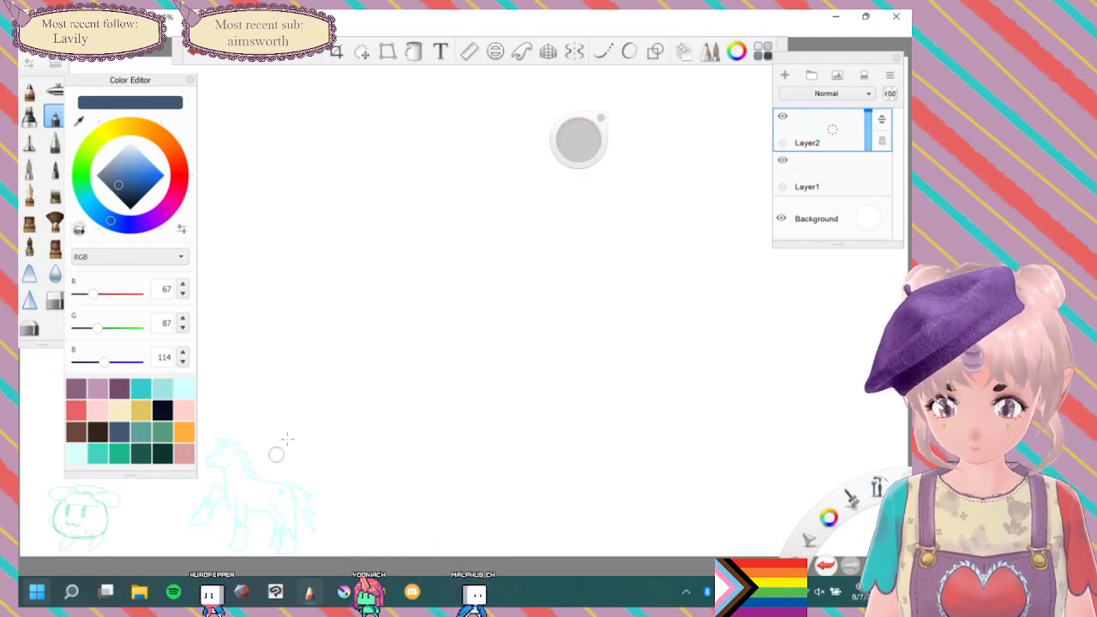
{"action": "left_click_drag", "start_coordinate": [277, 453], "coordinate": [219, 553]}
{"action": "left_click_drag", "start_coordinate": [241, 449], "coordinate": [253, 476]}
{"action": "mouse_move", "coordinate": [228, 483]}
{"action": "left_mouse_down"}
{"action": "mouse_move", "coordinate": [230, 507]}
{"action": "mouse_move", "coordinate": [191, 524]}
{"action": "left_mouse_up"}
{"action": "mouse_move", "coordinate": [227, 442]}
{"action": "left_mouse_down"}
{"action": "mouse_move", "coordinate": [215, 469]}
{"action": "mouse_move", "coordinate": [294, 460]}
{"action": "mouse_move", "coordinate": [308, 480]}
{"action": "mouse_move", "coordinate": [302, 542]}
{"action": "left_mouse_up"}
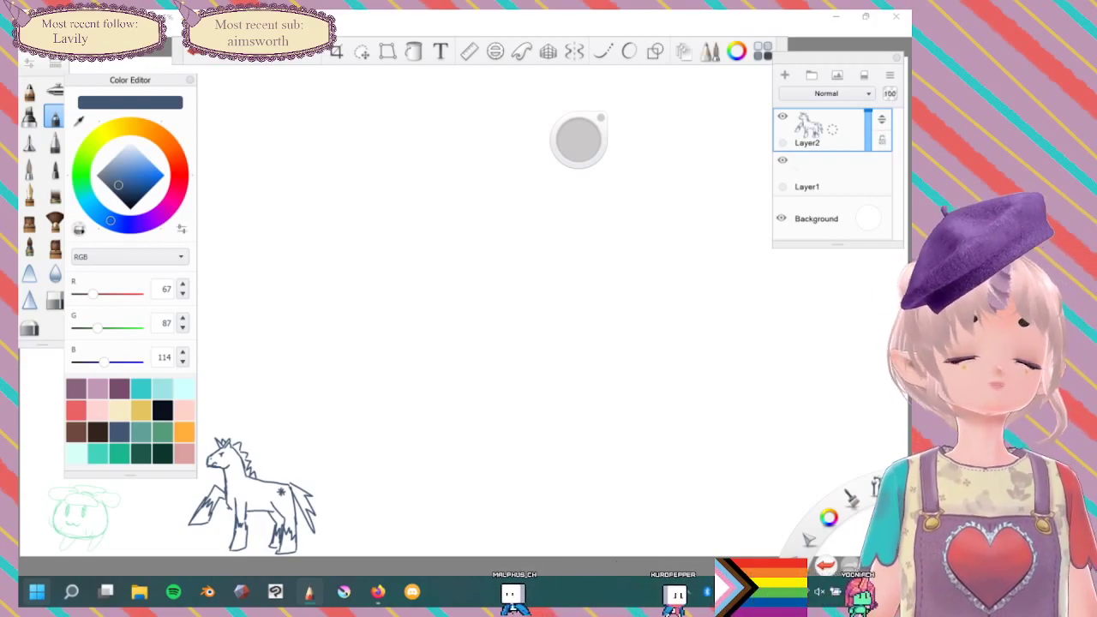
Draw thick curved red marks (RGB 232, 98, 98) on both sides of the small green creature's face on Layer1.
{"action": "left_click", "coordinate": [162, 432]}
{"action": "left_click", "coordinate": [820, 174]}
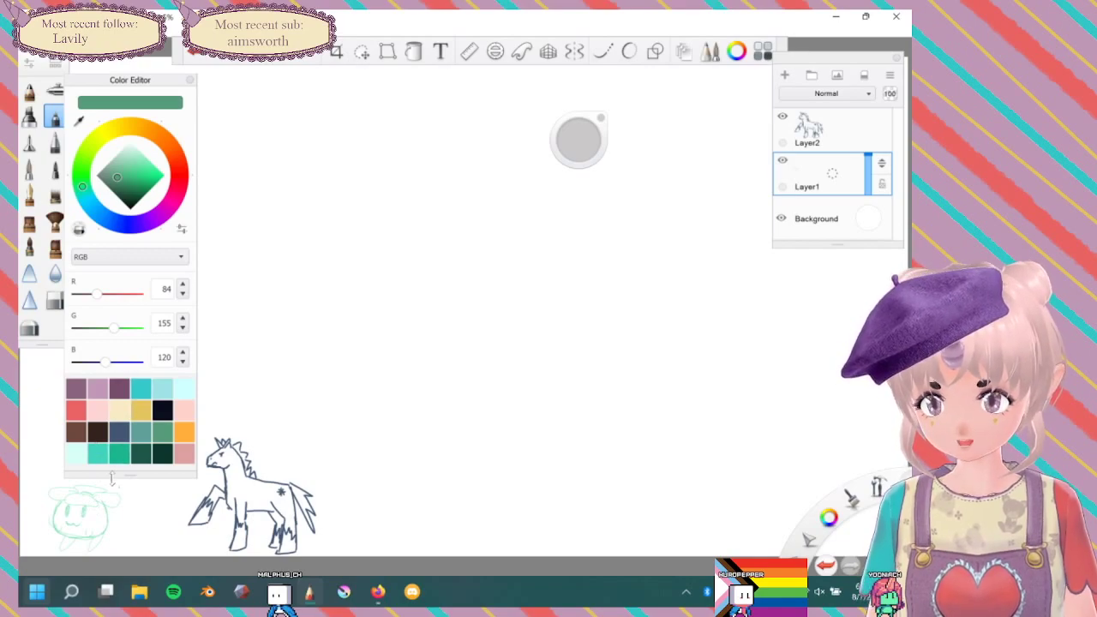
{"action": "left_click", "coordinate": [76, 410]}
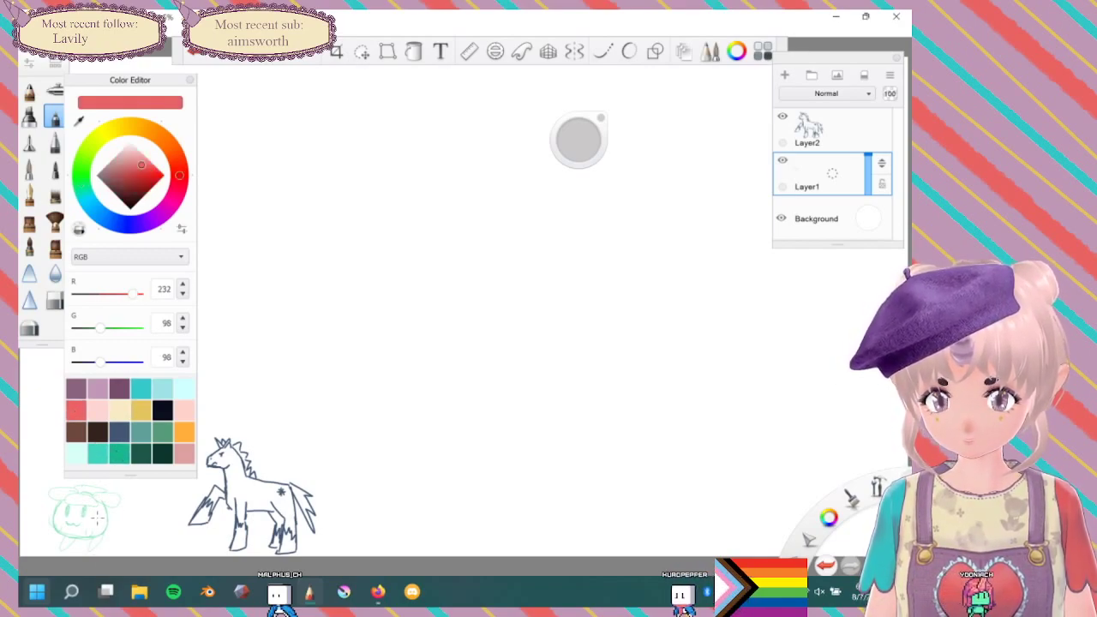
{"action": "left_click_drag", "start_coordinate": [579, 140], "coordinate": [472, 145]}
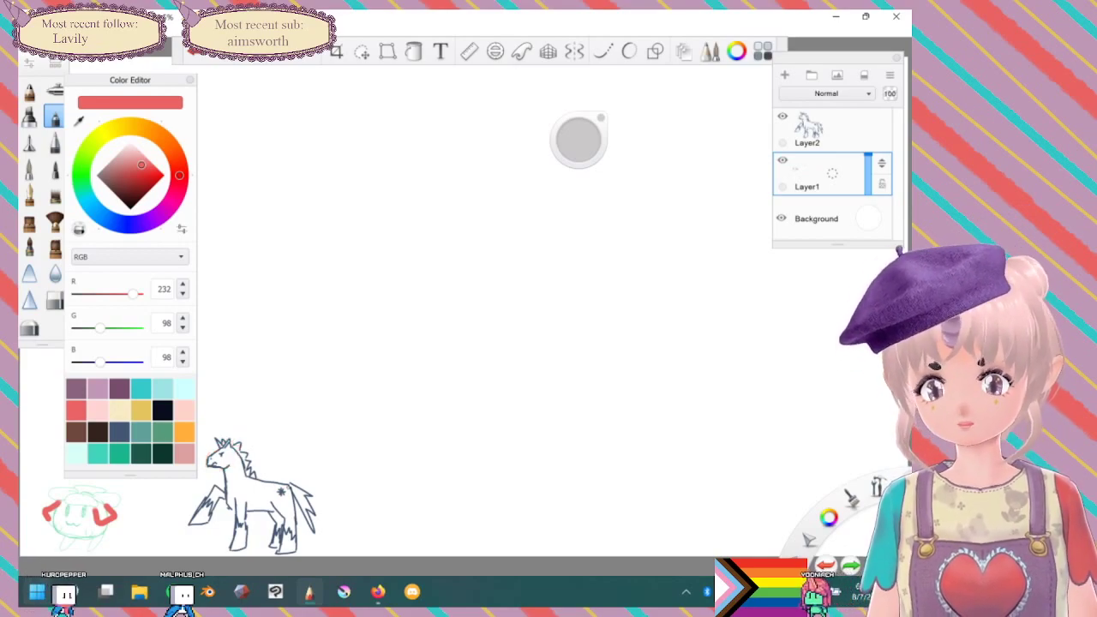
Add red correction strokes on Layer2 for the horse's head, horn, hip, tail and lower legs.
{"action": "left_click", "coordinate": [818, 129]}
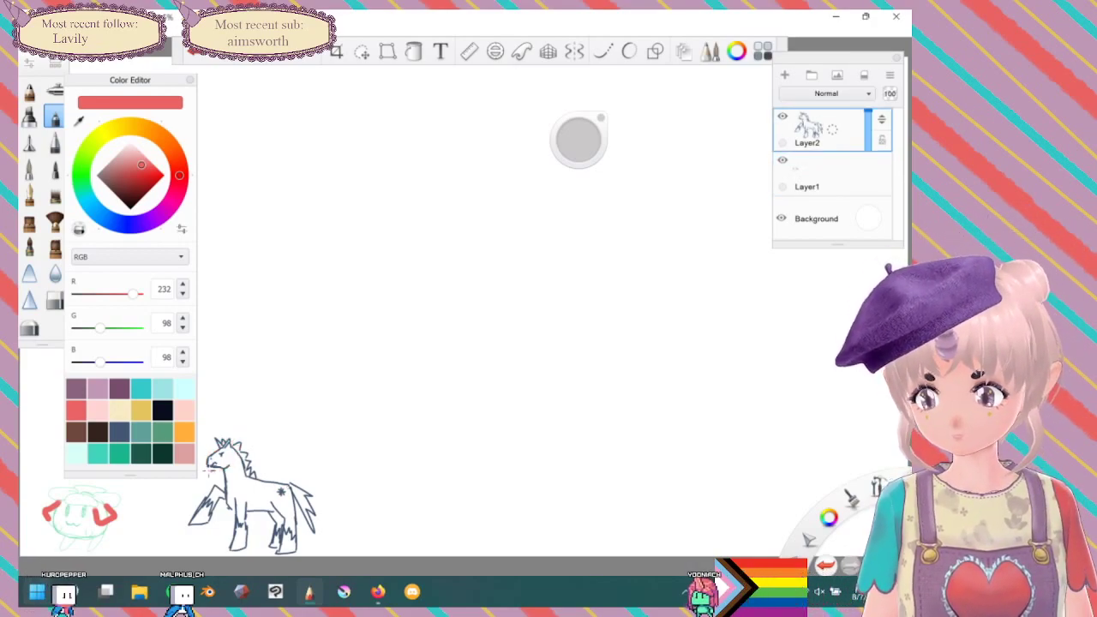
{"action": "mouse_move", "coordinate": [208, 470]}
{"action": "left_mouse_down"}
{"action": "mouse_move", "coordinate": [210, 450]}
{"action": "mouse_move", "coordinate": [236, 427]}
{"action": "left_mouse_up"}
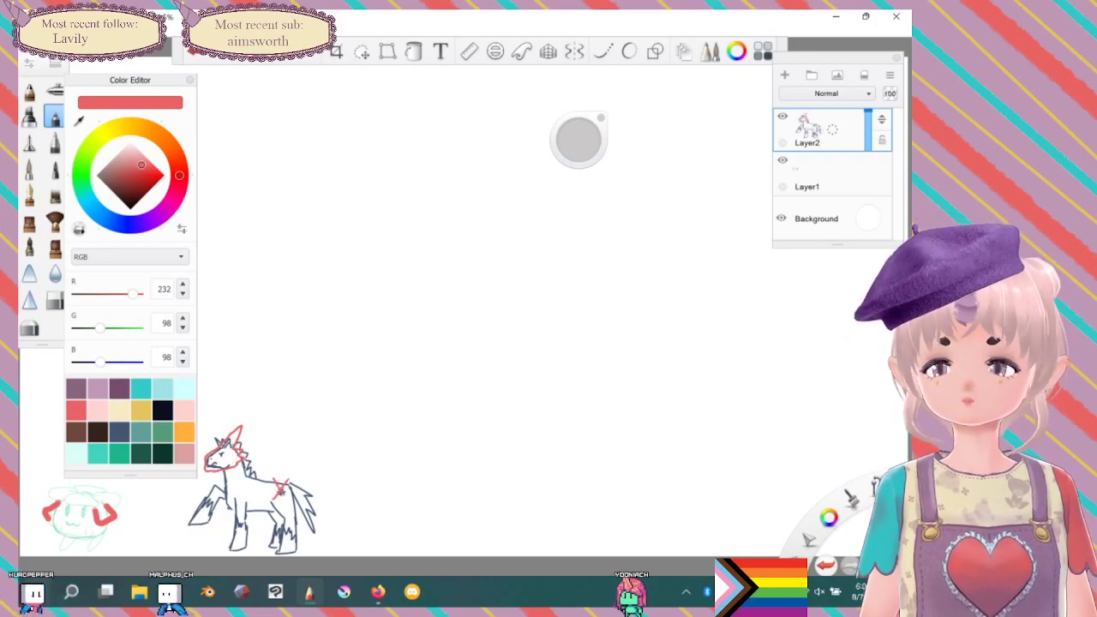
{"action": "mouse_move", "coordinate": [290, 484]}
{"action": "left_mouse_down"}
{"action": "mouse_move", "coordinate": [313, 507]}
{"action": "mouse_move", "coordinate": [314, 527]}
{"action": "left_mouse_up"}
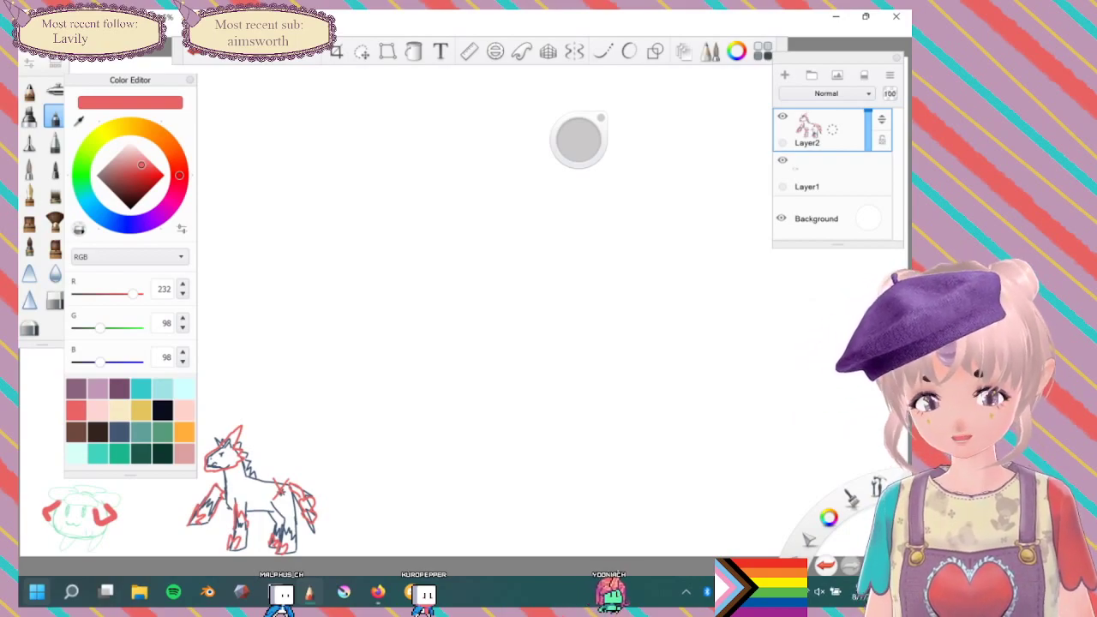
Add a layer, draw a turquoise jaw line (RGB 50, 199, 199), then try slanted eyes and a mouth and undo them.
{"action": "left_click", "coordinate": [784, 74]}
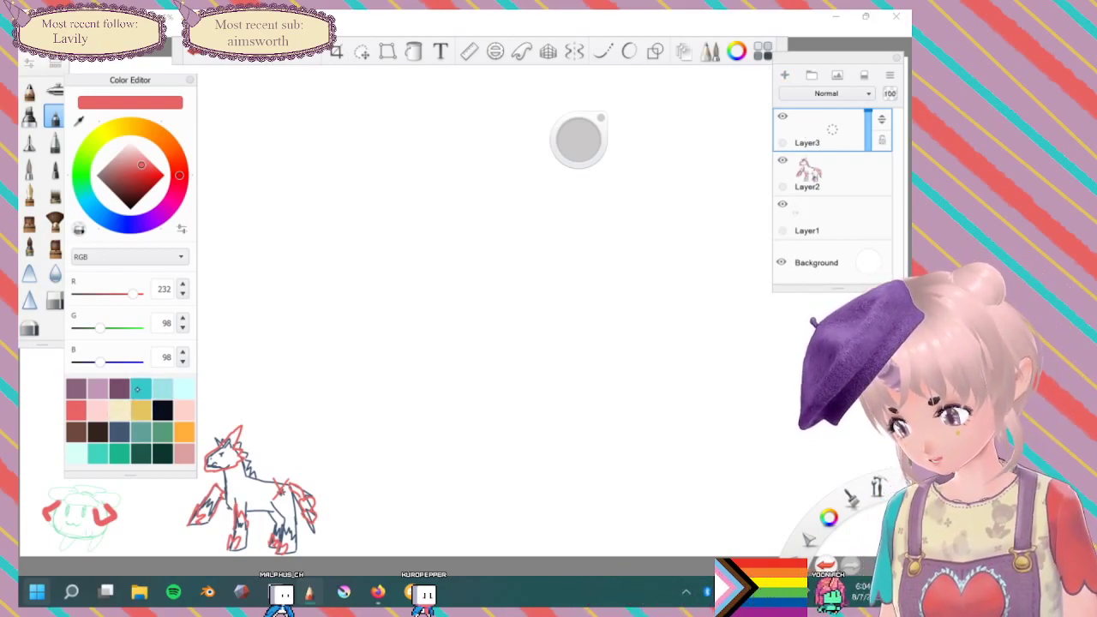
{"action": "left_click", "coordinate": [141, 388]}
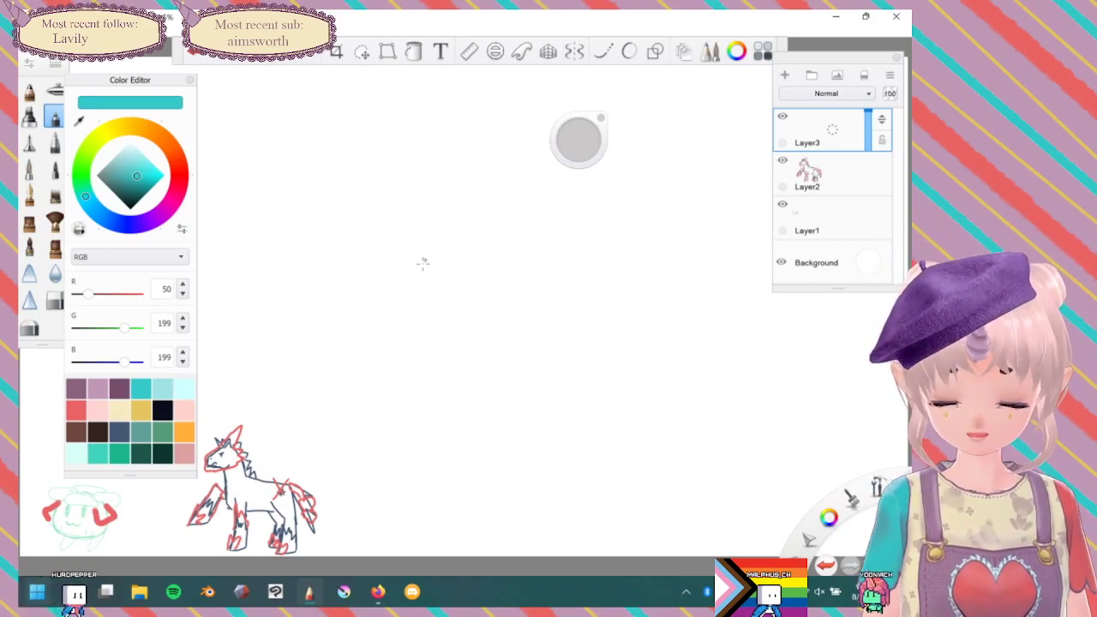
{"action": "mouse_move", "coordinate": [397, 222]}
{"action": "left_mouse_down"}
{"action": "mouse_move", "coordinate": [390, 257]}
{"action": "mouse_move", "coordinate": [412, 286]}
{"action": "mouse_move", "coordinate": [484, 274]}
{"action": "left_mouse_up"}
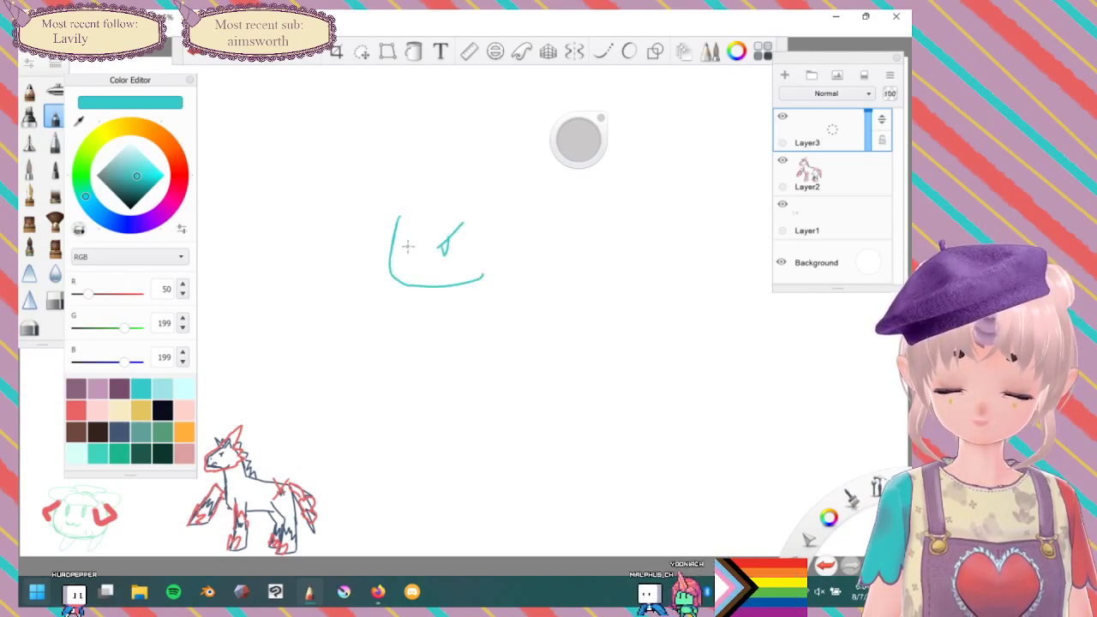
{"action": "mouse_move", "coordinate": [397, 233]}
{"action": "left_mouse_down"}
{"action": "mouse_move", "coordinate": [400, 273]}
{"action": "mouse_move", "coordinate": [469, 264]}
{"action": "left_mouse_up"}
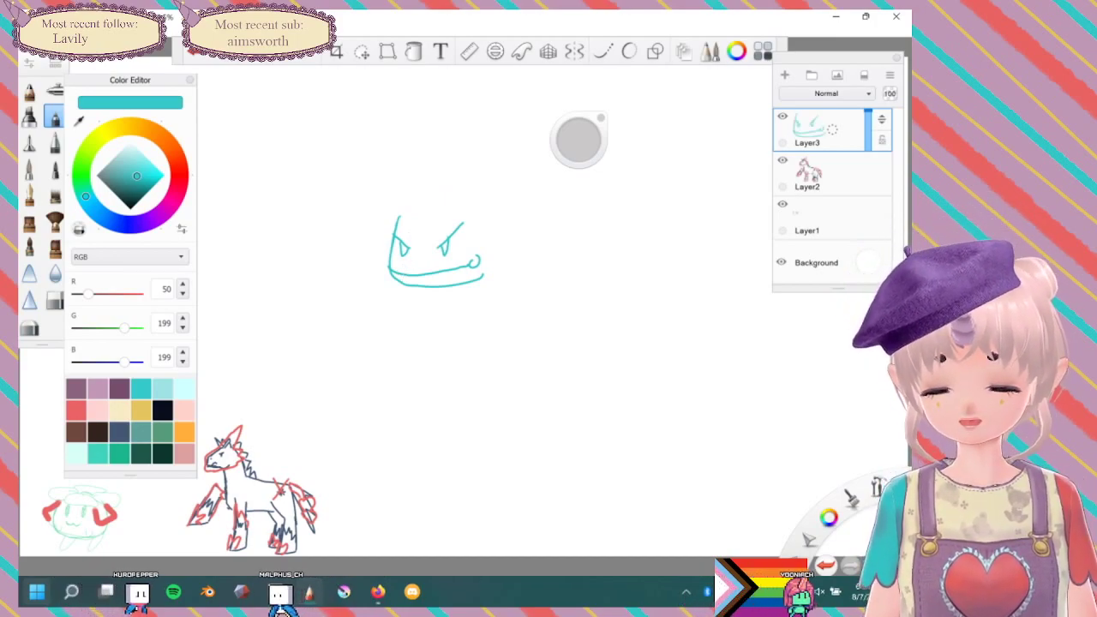
{"action": "key", "text": "ctrl+z"}
{"action": "key", "text": "ctrl+z"}
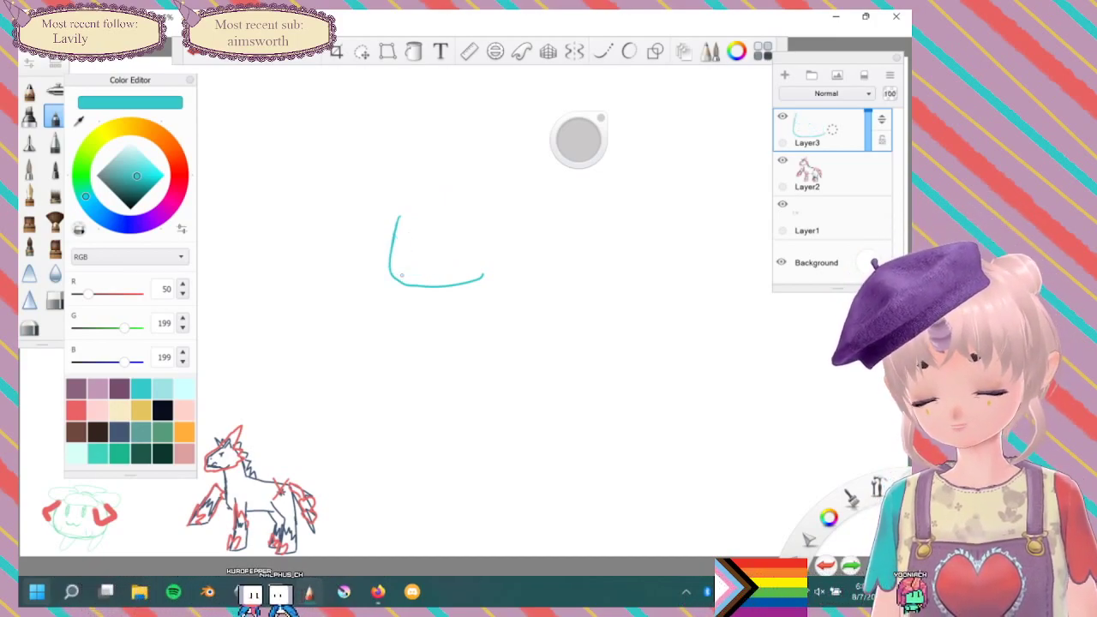
Try sketching a frog head around the jaw line, with raised scowling eyes, a wide mouth and a puffy collar.
{"action": "left_click_drag", "start_coordinate": [446, 203], "coordinate": [472, 204]}
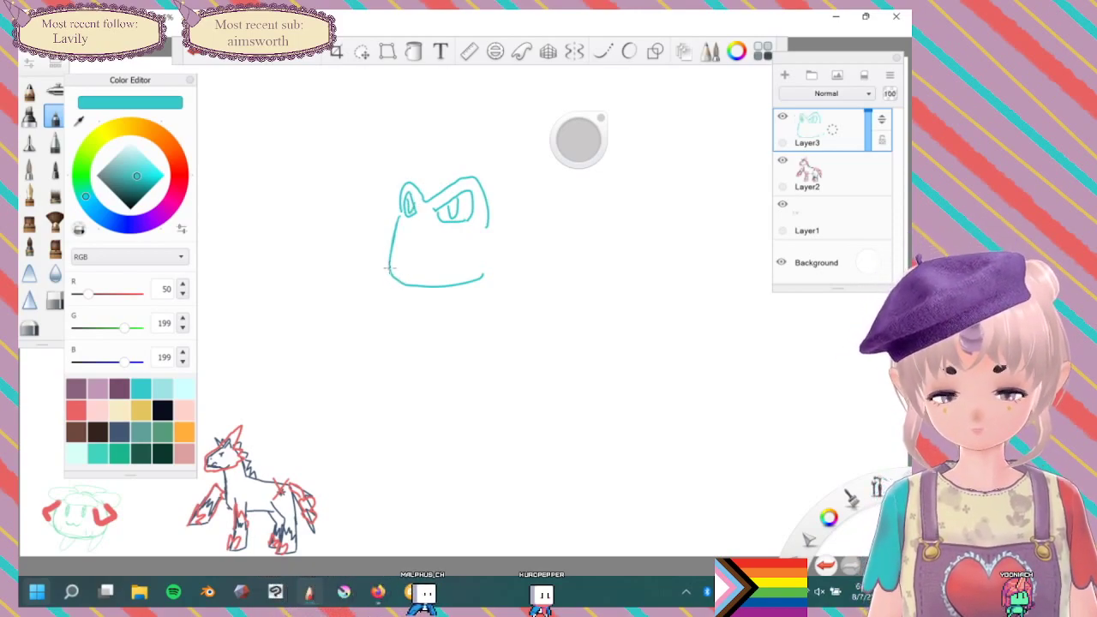
{"action": "mouse_move", "coordinate": [391, 270]}
{"action": "left_mouse_down"}
{"action": "mouse_move", "coordinate": [436, 275]}
{"action": "mouse_move", "coordinate": [477, 261]}
{"action": "left_mouse_up"}
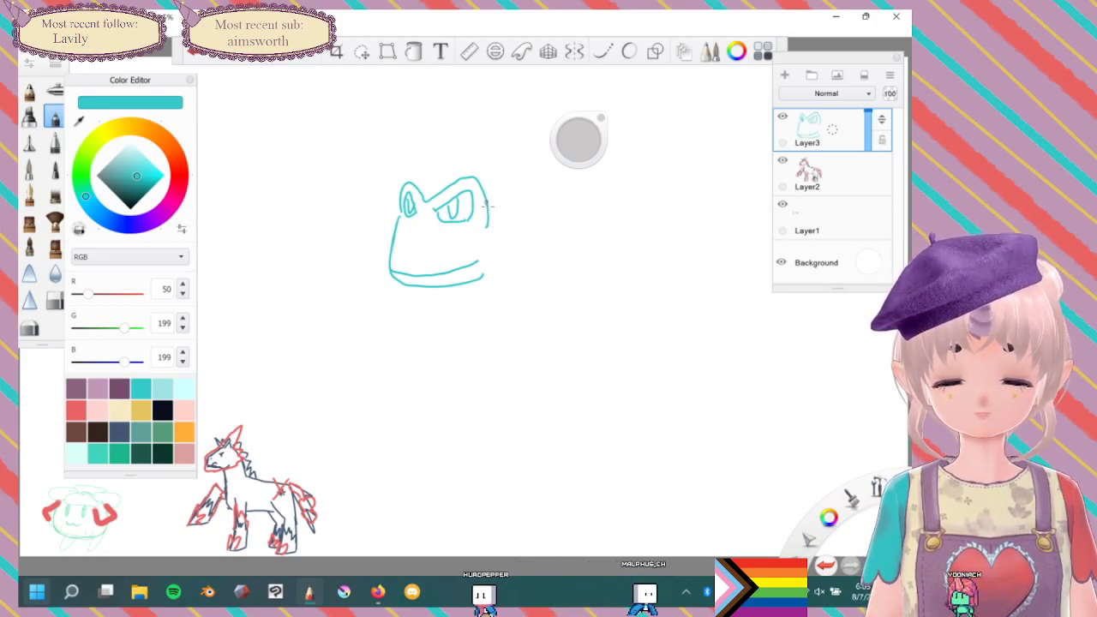
{"action": "mouse_move", "coordinate": [488, 209]}
{"action": "left_mouse_down"}
{"action": "mouse_move", "coordinate": [535, 242]}
{"action": "mouse_move", "coordinate": [543, 272]}
{"action": "mouse_move", "coordinate": [524, 293]}
{"action": "mouse_move", "coordinate": [472, 302]}
{"action": "mouse_move", "coordinate": [410, 279]}
{"action": "left_mouse_up"}
{"action": "mouse_move", "coordinate": [487, 226]}
{"action": "left_mouse_down"}
{"action": "mouse_move", "coordinate": [507, 244]}
{"action": "mouse_move", "coordinate": [483, 281]}
{"action": "left_mouse_up"}
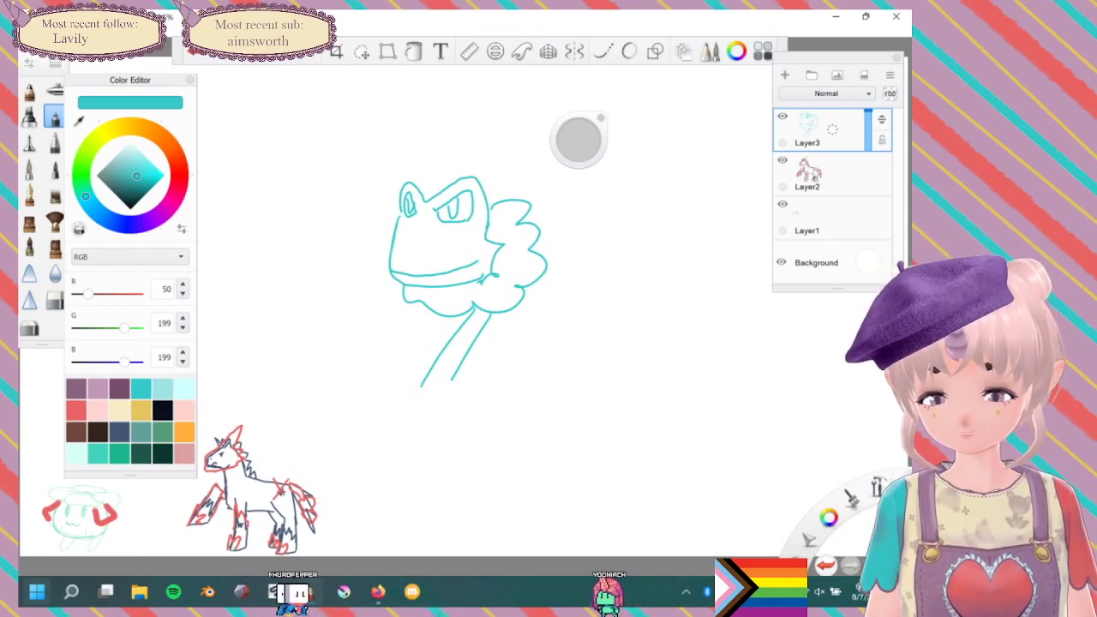
Try giving the frog a long webbed leg, an outstretched arm and the start of a back line.
{"action": "mouse_move", "coordinate": [420, 387]}
{"action": "left_mouse_down"}
{"action": "mouse_move", "coordinate": [399, 441]}
{"action": "mouse_move", "coordinate": [416, 428]}
{"action": "mouse_move", "coordinate": [424, 446]}
{"action": "mouse_move", "coordinate": [435, 429]}
{"action": "mouse_move", "coordinate": [453, 434]}
{"action": "mouse_move", "coordinate": [454, 375]}
{"action": "left_mouse_up"}
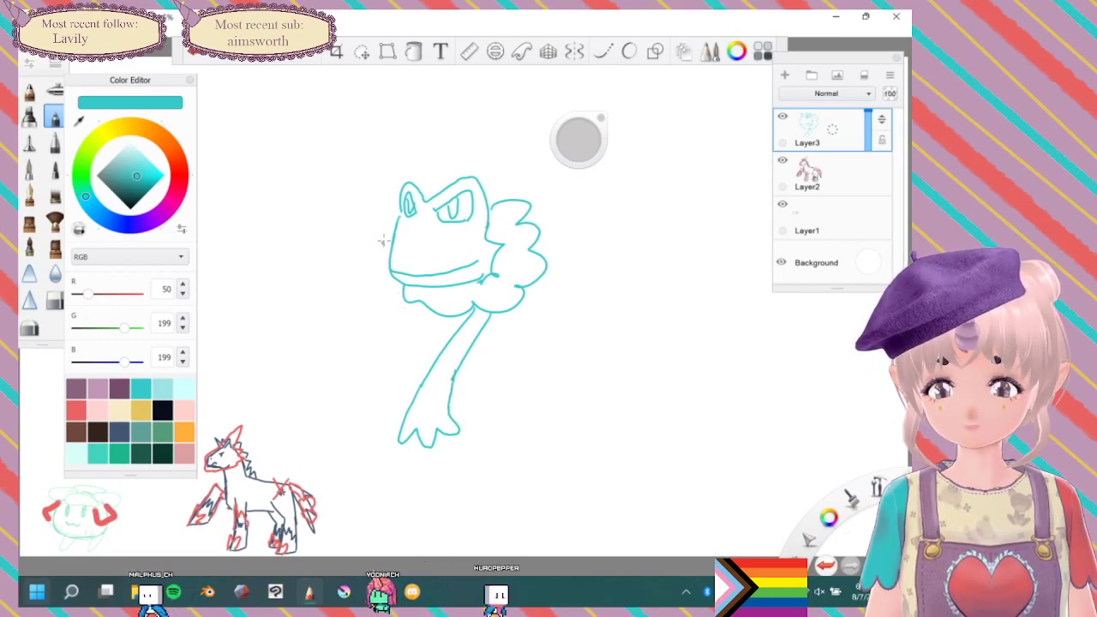
{"action": "mouse_move", "coordinate": [384, 232]}
{"action": "left_mouse_down"}
{"action": "mouse_move", "coordinate": [327, 212]}
{"action": "mouse_move", "coordinate": [281, 233]}
{"action": "mouse_move", "coordinate": [285, 254]}
{"action": "mouse_move", "coordinate": [298, 244]}
{"action": "mouse_move", "coordinate": [303, 265]}
{"action": "mouse_move", "coordinate": [328, 231]}
{"action": "mouse_move", "coordinate": [385, 244]}
{"action": "left_mouse_up"}
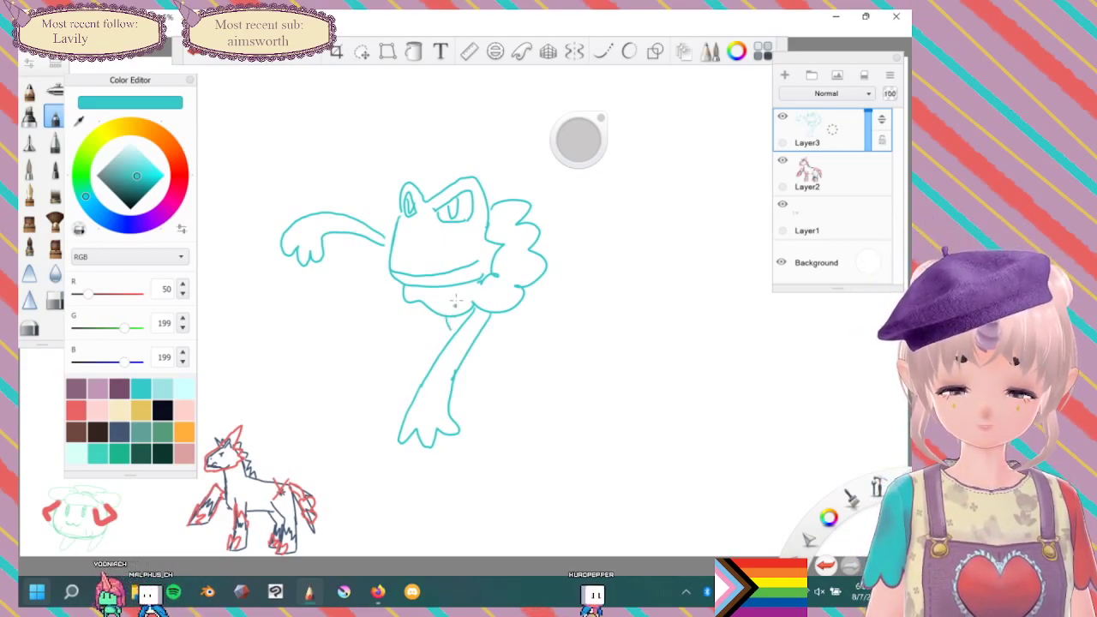
{"action": "left_click_drag", "start_coordinate": [526, 285], "coordinate": [565, 319]}
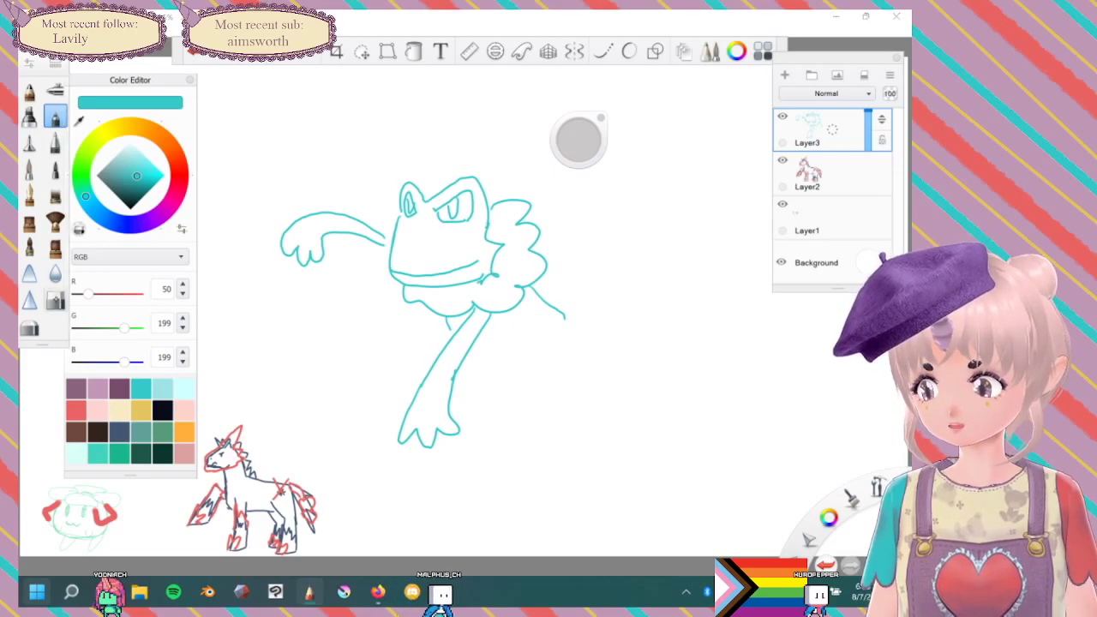
Erase the entire turquoise frog sketch with an enlarged eraser.
{"action": "left_click", "coordinate": [55, 299]}
{"action": "mouse_move", "coordinate": [592, 141]}
{"action": "left_mouse_down"}
{"action": "mouse_move", "coordinate": [891, 175]}
{"action": "mouse_move", "coordinate": [734, 160]}
{"action": "left_mouse_up"}
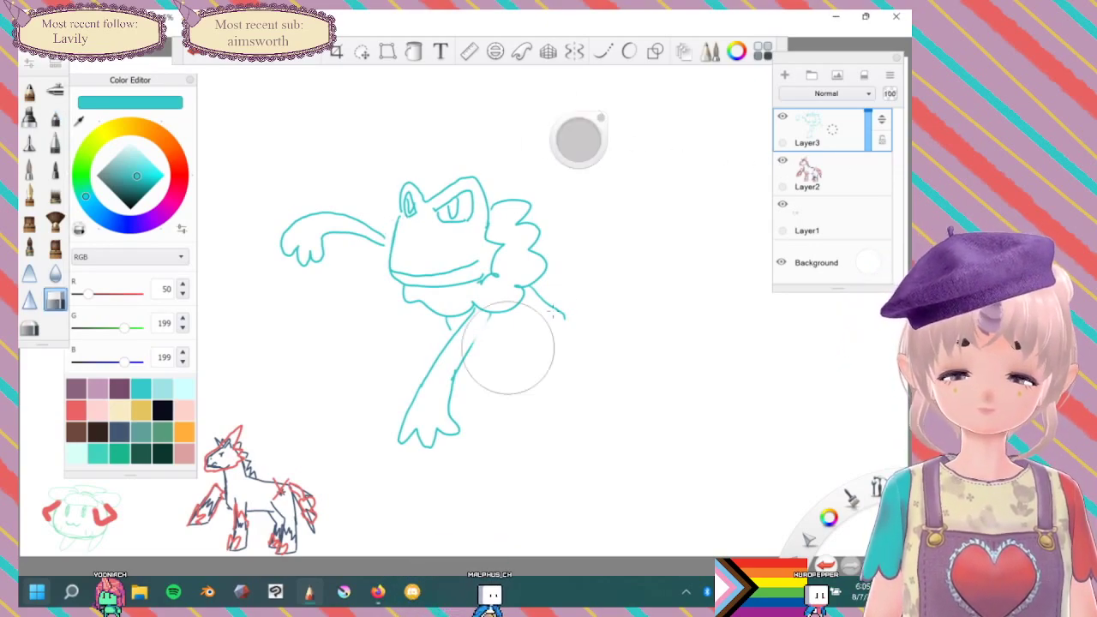
{"action": "mouse_move", "coordinate": [524, 225]}
{"action": "left_mouse_down"}
{"action": "mouse_move", "coordinate": [492, 180]}
{"action": "mouse_move", "coordinate": [447, 156]}
{"action": "mouse_move", "coordinate": [323, 216]}
{"action": "mouse_move", "coordinate": [277, 215]}
{"action": "left_mouse_up"}
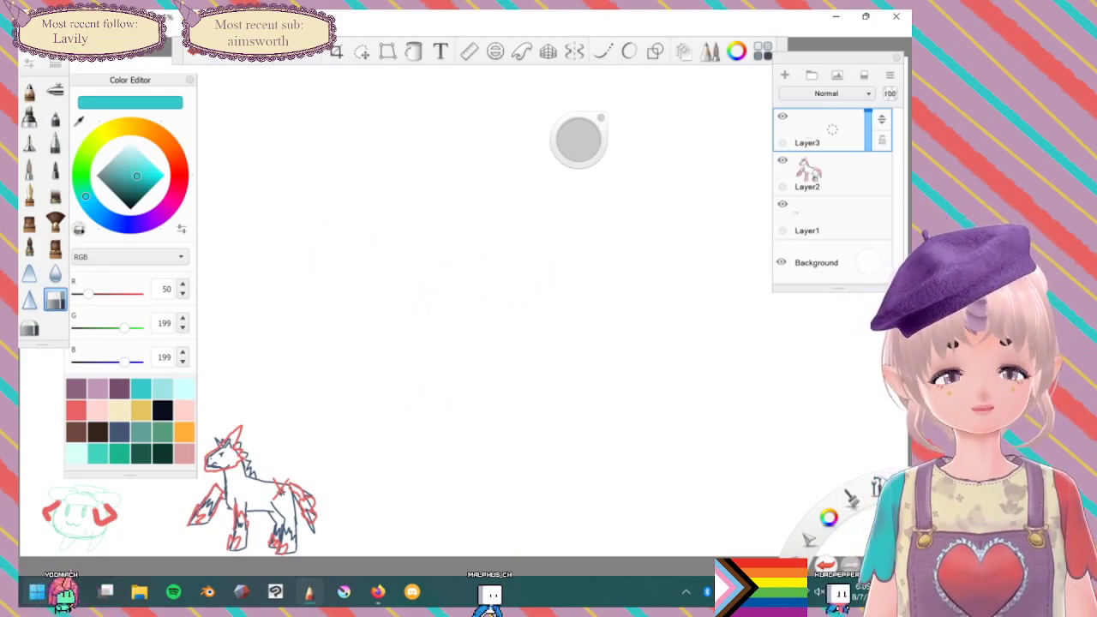
Draw a front-facing frog head outline in turquoise, with two raised eye bumps above a wide flattened oval face.
{"action": "key", "text": "s"}
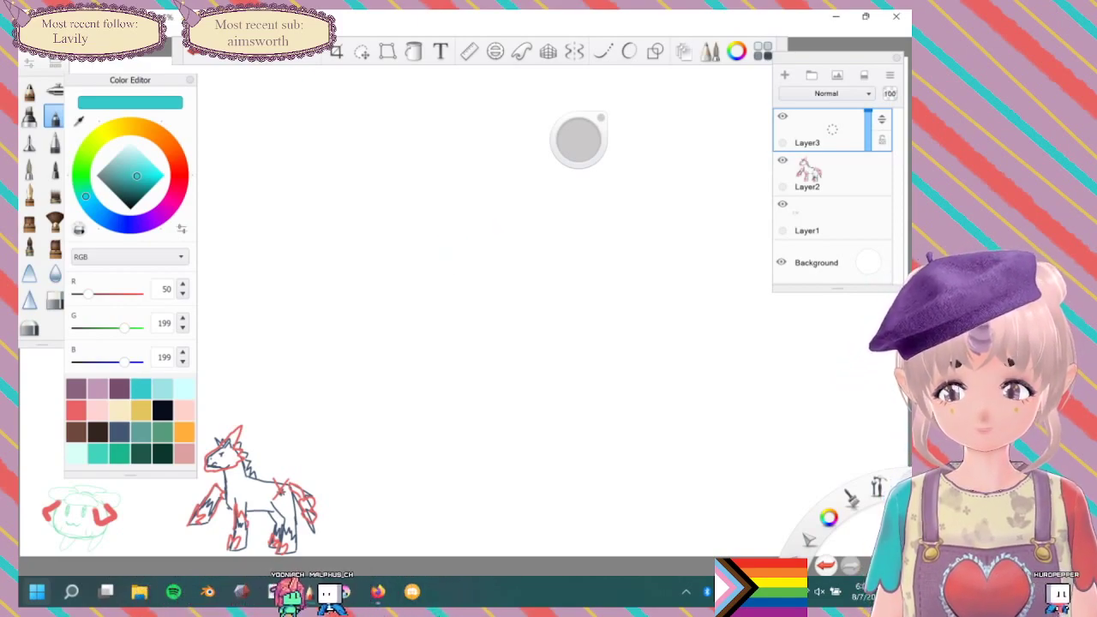
{"action": "mouse_move", "coordinate": [434, 228]}
{"action": "left_mouse_down"}
{"action": "mouse_move", "coordinate": [416, 199]}
{"action": "mouse_move", "coordinate": [402, 232]}
{"action": "left_mouse_up"}
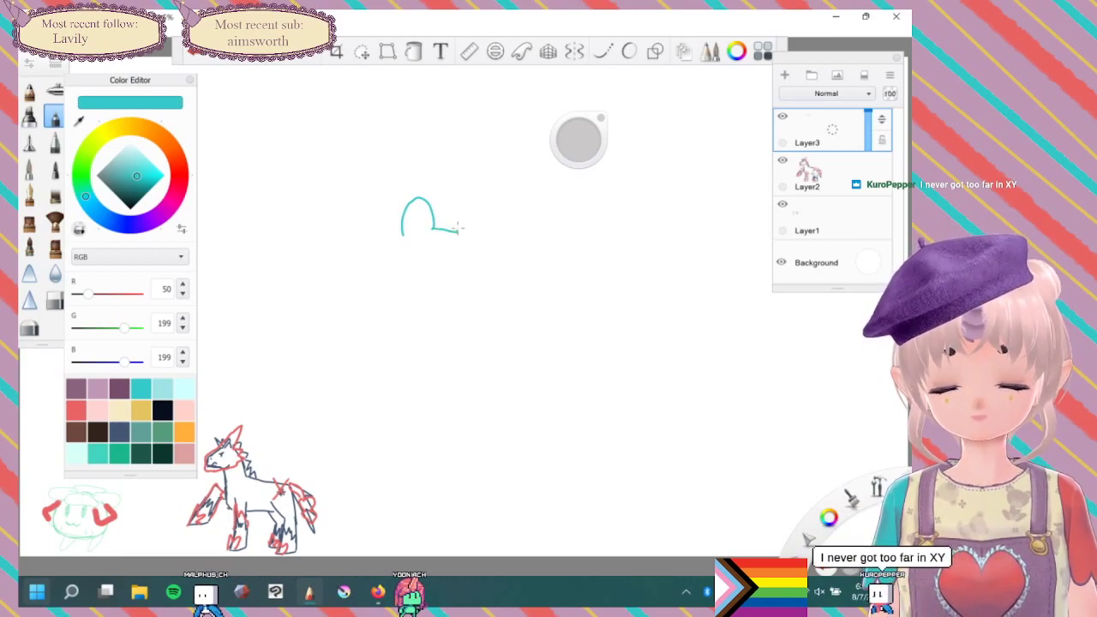
{"action": "left_click_drag", "start_coordinate": [476, 196], "coordinate": [491, 243]}
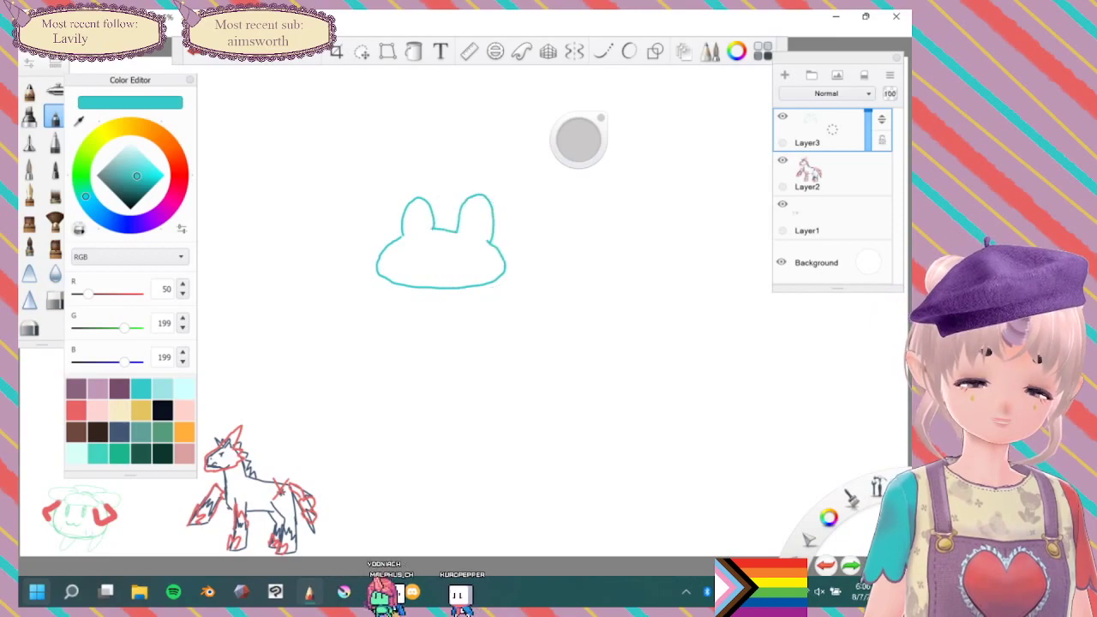
Add oval eyes with narrow pupils, a wide straight mouth and a scalloped bubbly collar beneath the frog's head.
{"action": "left_click", "coordinate": [55, 299]}
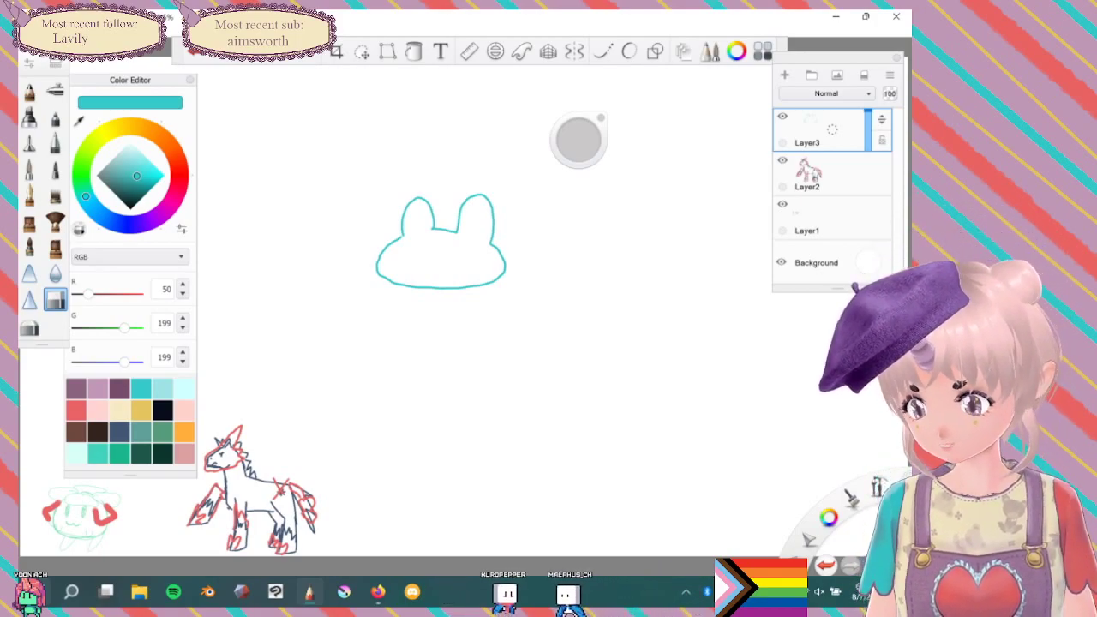
{"action": "left_click", "coordinate": [54, 116]}
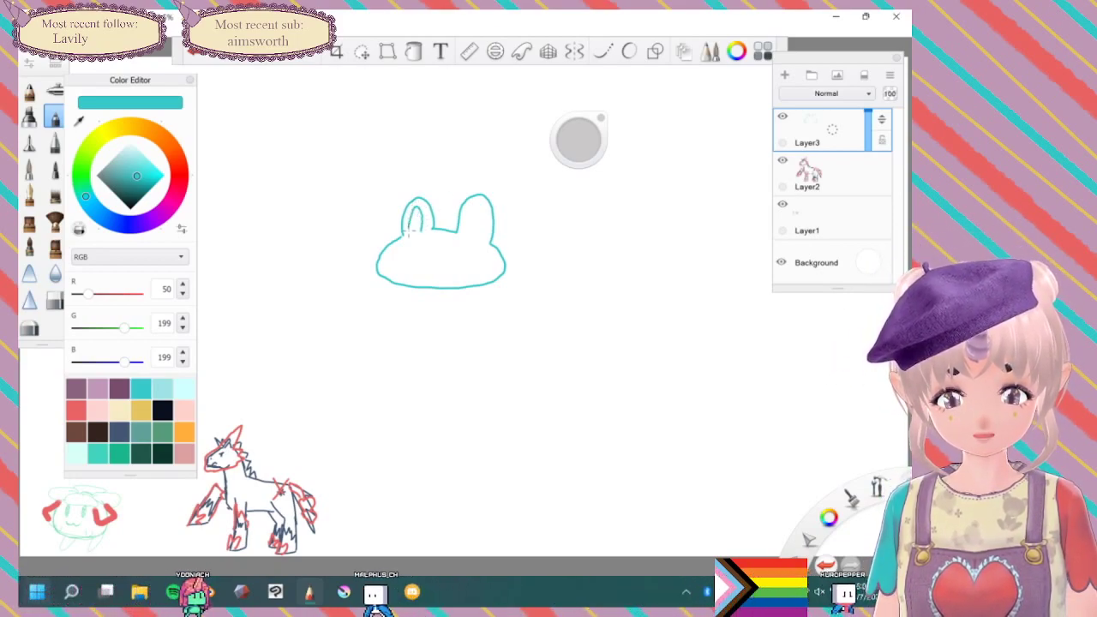
{"action": "left_click_drag", "start_coordinate": [409, 232], "coordinate": [421, 230]}
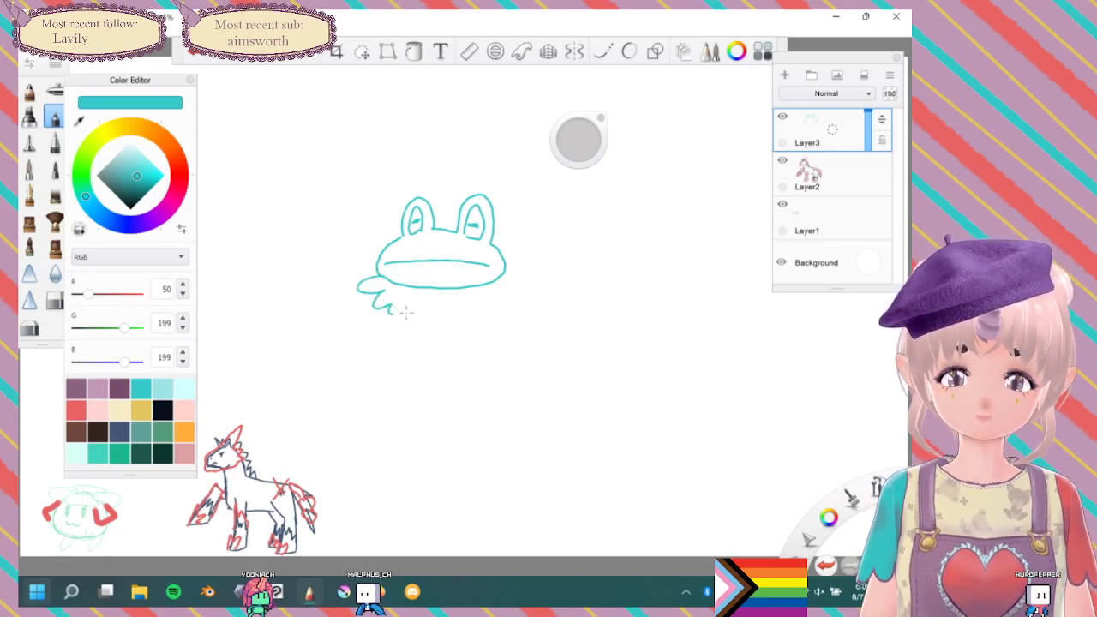
{"action": "mouse_move", "coordinate": [456, 326]}
{"action": "left_mouse_down"}
{"action": "mouse_move", "coordinate": [505, 309]}
{"action": "mouse_move", "coordinate": [506, 274]}
{"action": "left_mouse_up"}
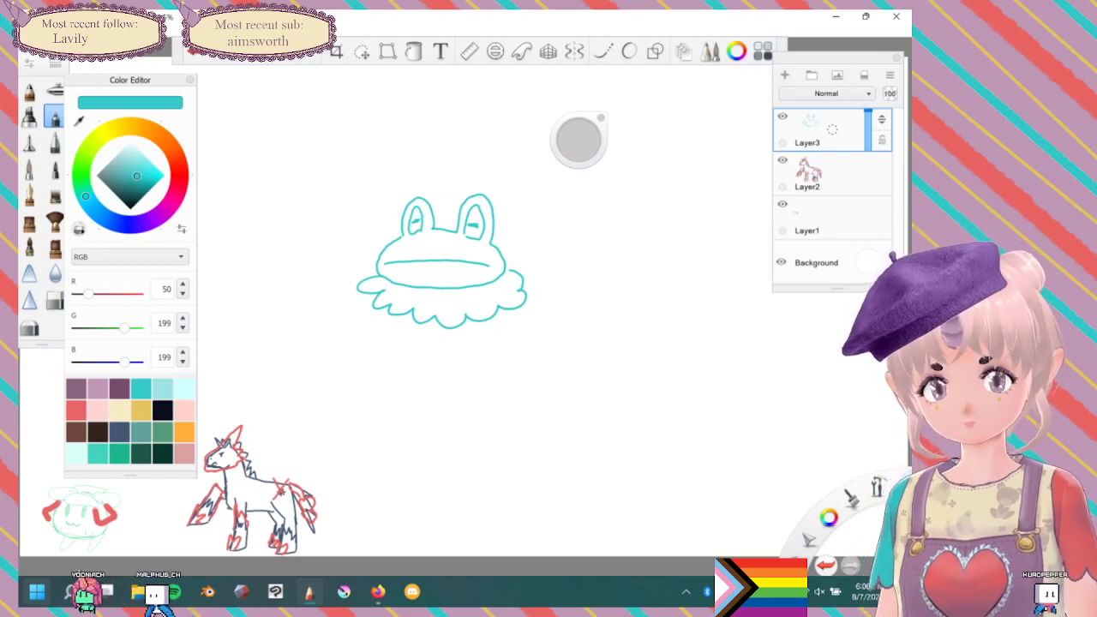
Try drawing the lines of a limb extending down from the left side of the frog's collar.
{"action": "left_click_drag", "start_coordinate": [382, 310], "coordinate": [397, 388]}
{"action": "left_click_drag", "start_coordinate": [397, 315], "coordinate": [413, 372]}
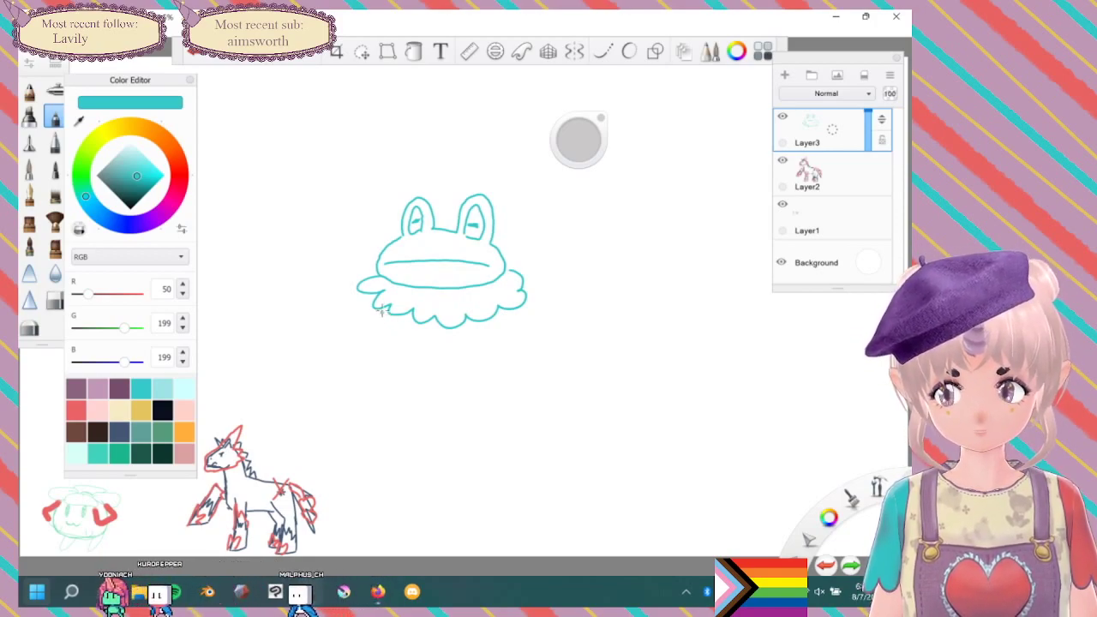
{"action": "left_click_drag", "start_coordinate": [383, 310], "coordinate": [391, 358]}
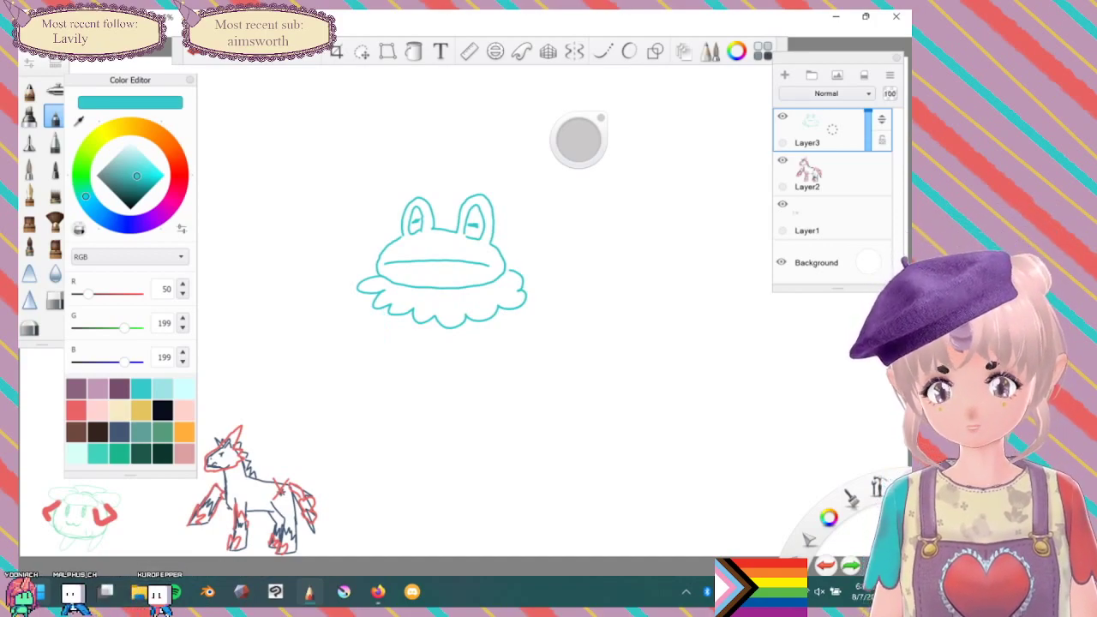
Draw a raised, curved arm rising from the left side of the frog's collar, topped with a small spiky star shape.
{"action": "mouse_move", "coordinate": [362, 278]}
{"action": "left_mouse_down"}
{"action": "mouse_move", "coordinate": [349, 253]}
{"action": "mouse_move", "coordinate": [364, 194]}
{"action": "left_mouse_up"}
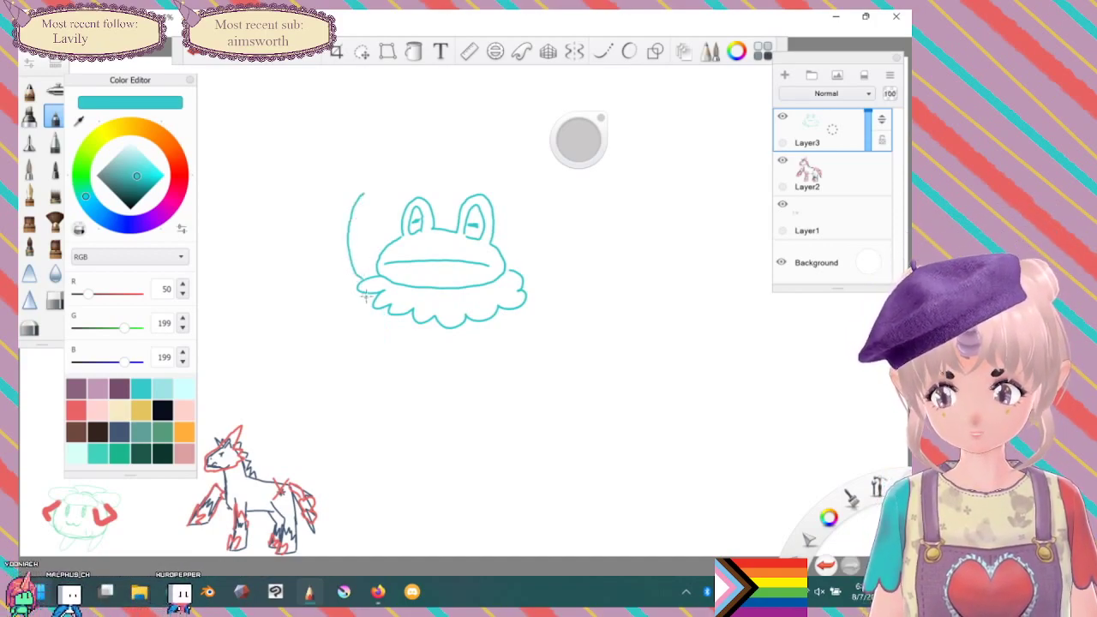
{"action": "mouse_move", "coordinate": [367, 299]}
{"action": "left_mouse_down"}
{"action": "mouse_move", "coordinate": [330, 229]}
{"action": "mouse_move", "coordinate": [349, 193]}
{"action": "left_mouse_up"}
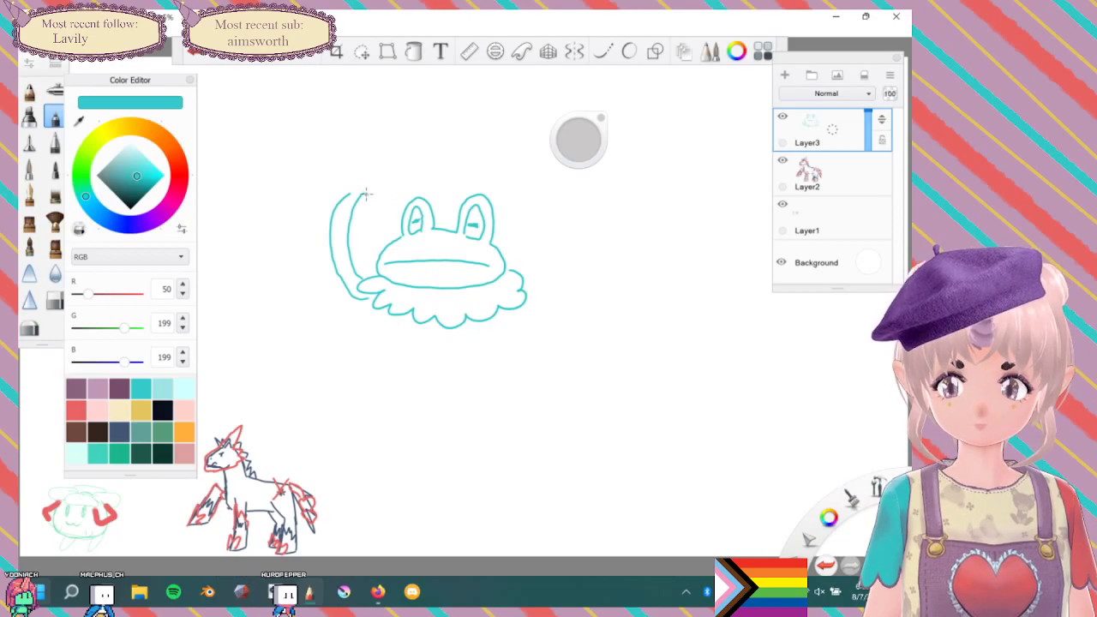
{"action": "mouse_move", "coordinate": [367, 162]}
{"action": "left_mouse_down"}
{"action": "mouse_move", "coordinate": [404, 172]}
{"action": "mouse_move", "coordinate": [360, 177]}
{"action": "left_mouse_up"}
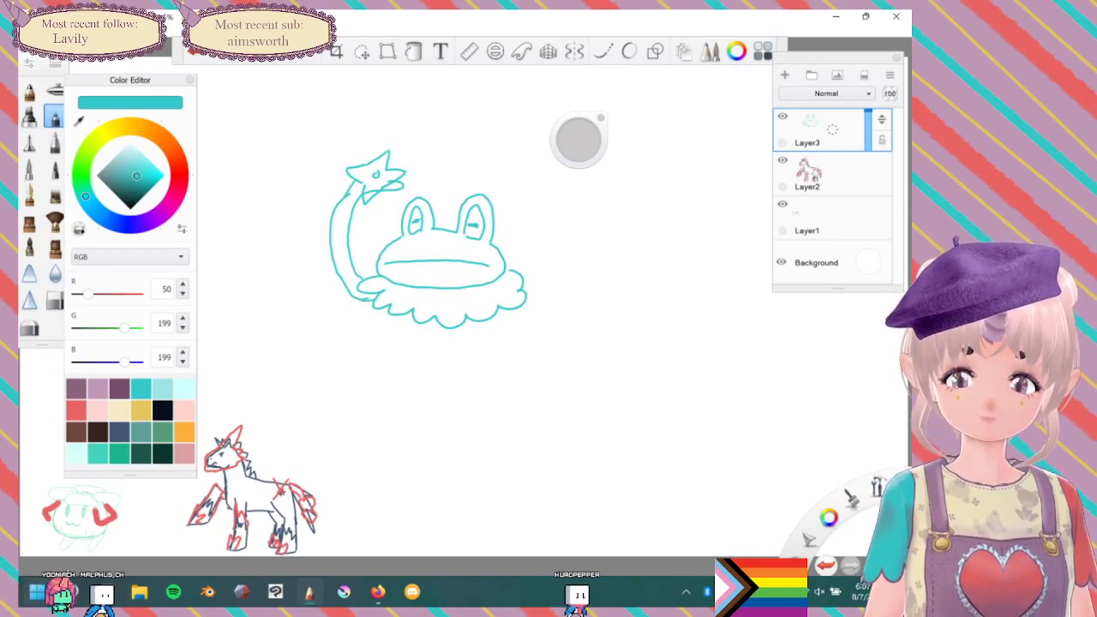
Draw the frog's crouching body in turquoise, with a straight front leg, two rounded hind legs and splayed webbed feet.
{"action": "left_click_drag", "start_coordinate": [387, 303], "coordinate": [390, 332]}
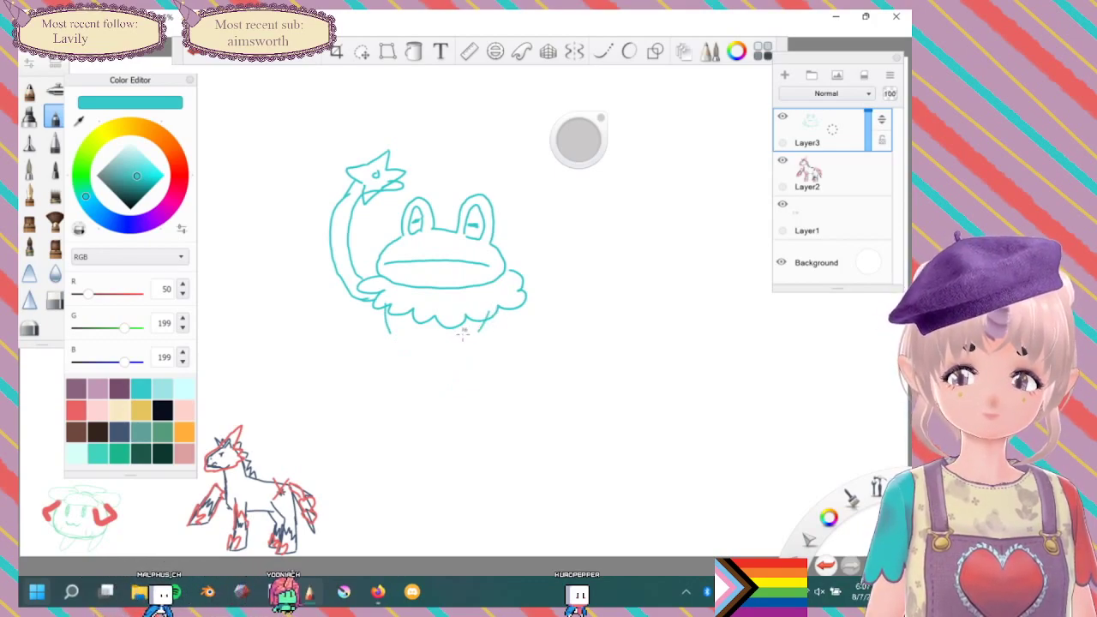
{"action": "mouse_move", "coordinate": [486, 311]}
{"action": "left_mouse_down"}
{"action": "mouse_move", "coordinate": [482, 383]}
{"action": "mouse_move", "coordinate": [470, 392]}
{"action": "mouse_move", "coordinate": [476, 420]}
{"action": "mouse_move", "coordinate": [497, 404]}
{"action": "mouse_move", "coordinate": [489, 394]}
{"action": "left_mouse_up"}
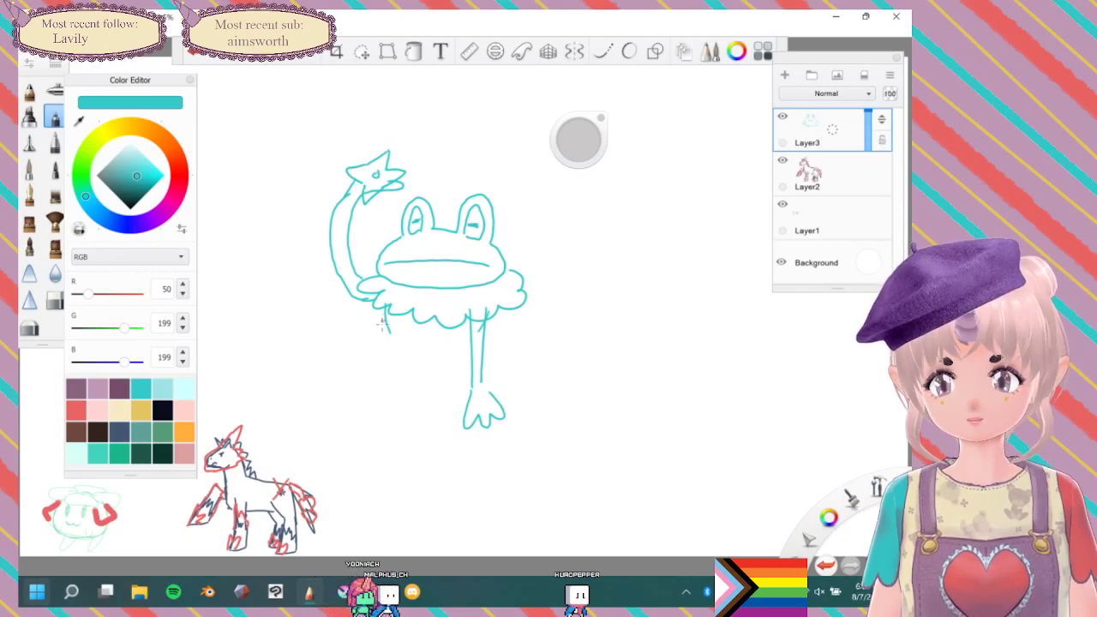
{"action": "left_click_drag", "start_coordinate": [384, 328], "coordinate": [347, 315]}
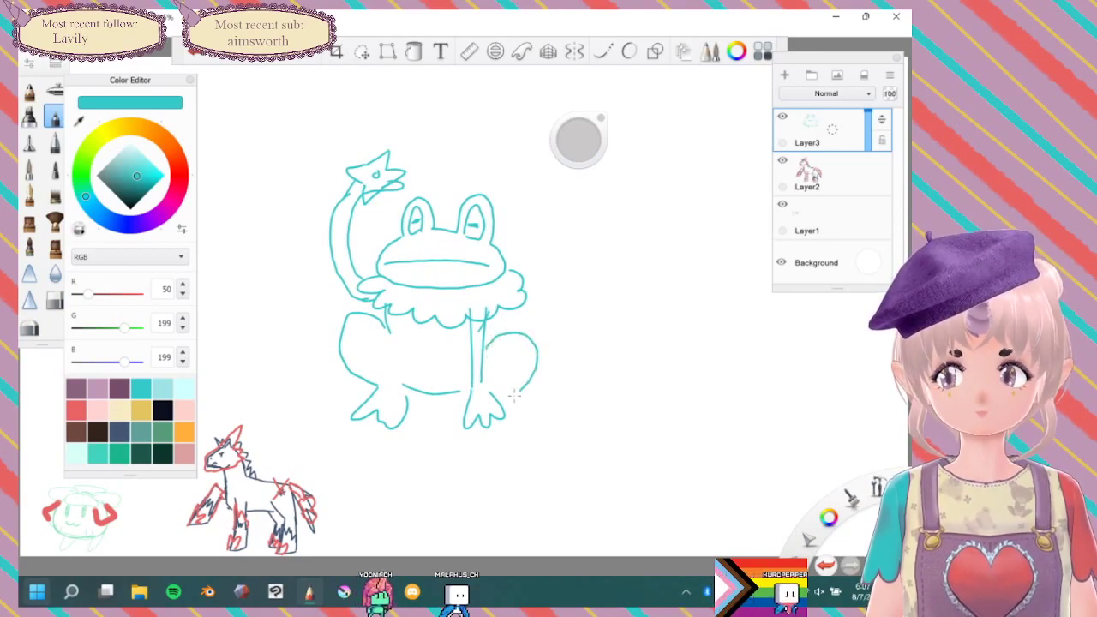
{"action": "left_click_drag", "start_coordinate": [487, 336], "coordinate": [497, 422]}
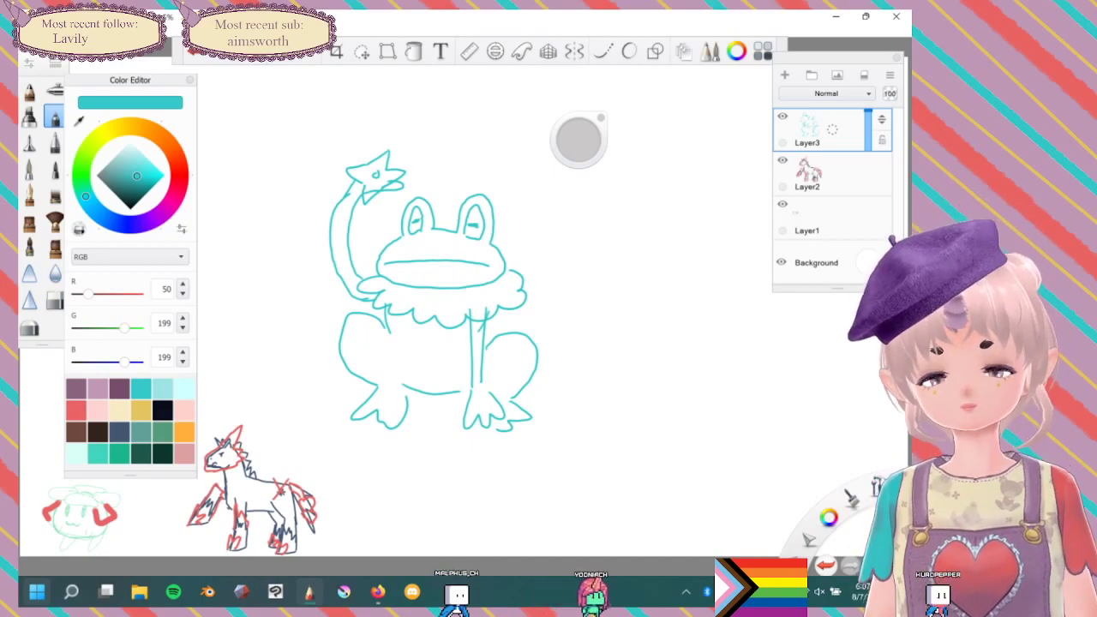
Reinforce the frog's body sides and add bumpy fingers on the raised hand, a long curling tongue and a bubbly ankle cuff.
{"action": "left_click_drag", "start_coordinate": [489, 319], "coordinate": [486, 346]}
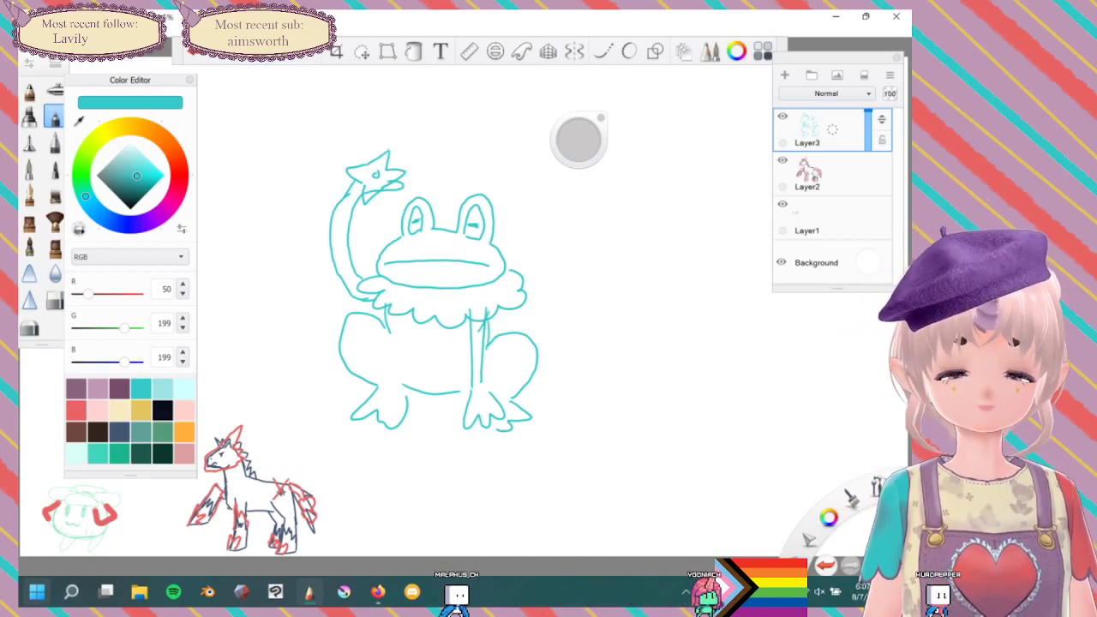
{"action": "left_click_drag", "start_coordinate": [385, 310], "coordinate": [391, 358]}
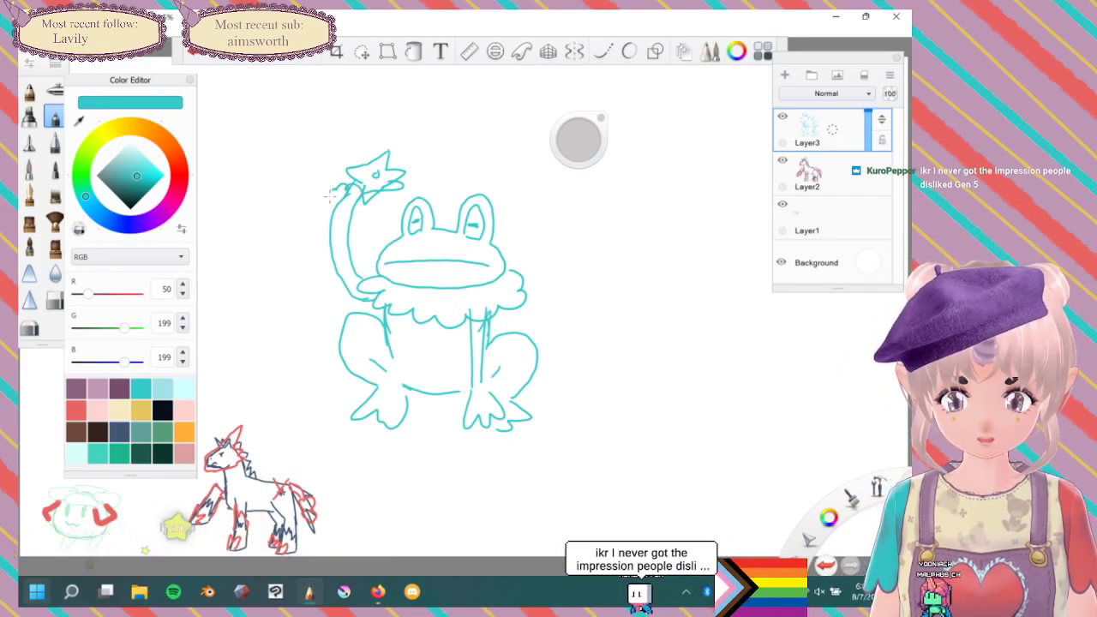
{"action": "mouse_move", "coordinate": [490, 375]}
{"action": "left_mouse_down"}
{"action": "mouse_move", "coordinate": [469, 377]}
{"action": "mouse_move", "coordinate": [472, 397]}
{"action": "left_mouse_up"}
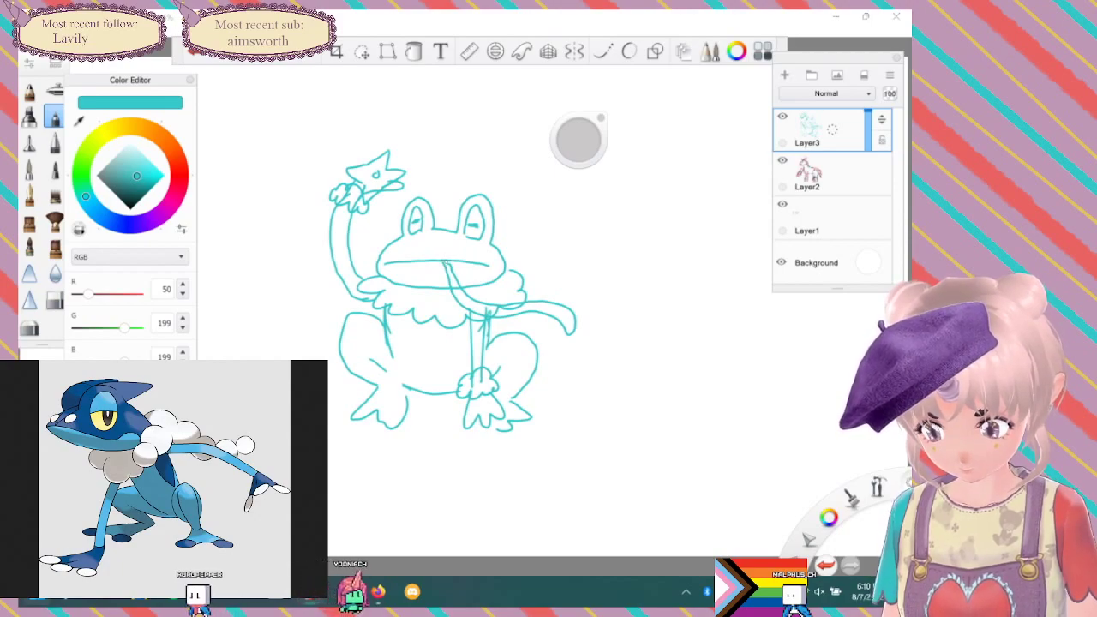
In dark blue (RGB 67, 87, 114), mark two pointed head crests, nostrils, a firmer mouth line and a cloud-like puff beside the frog's head.
{"action": "left_click", "coordinate": [118, 184]}
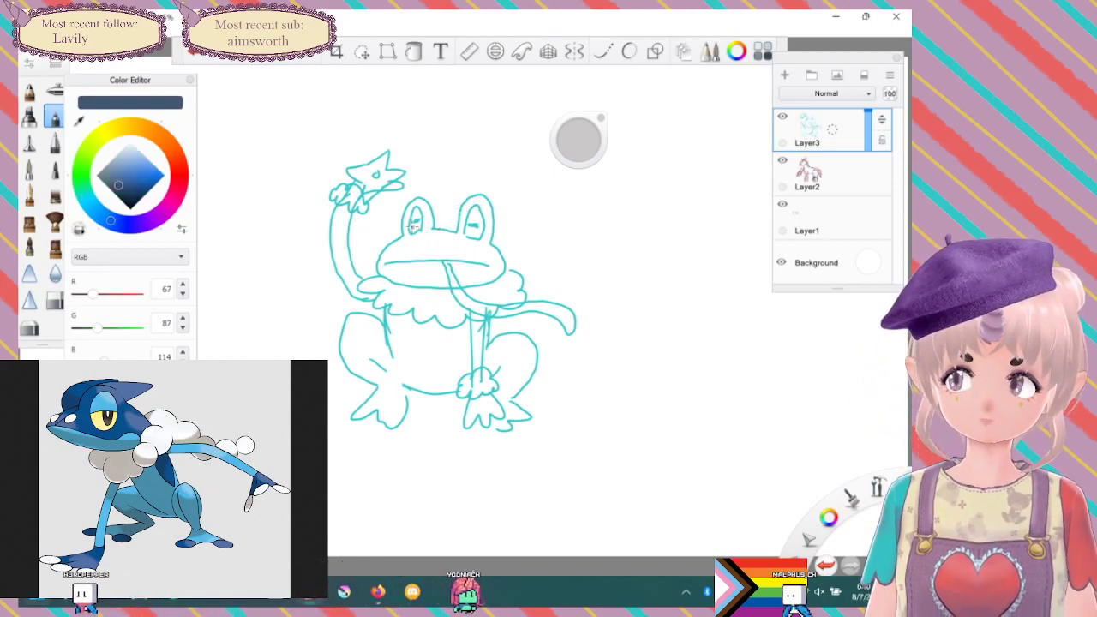
{"action": "mouse_move", "coordinate": [459, 225]}
{"action": "left_mouse_down"}
{"action": "mouse_move", "coordinate": [513, 182]}
{"action": "mouse_move", "coordinate": [491, 243]}
{"action": "left_mouse_up"}
{"action": "mouse_move", "coordinate": [400, 230]}
{"action": "left_mouse_down"}
{"action": "mouse_move", "coordinate": [413, 199]}
{"action": "mouse_move", "coordinate": [476, 189]}
{"action": "left_mouse_up"}
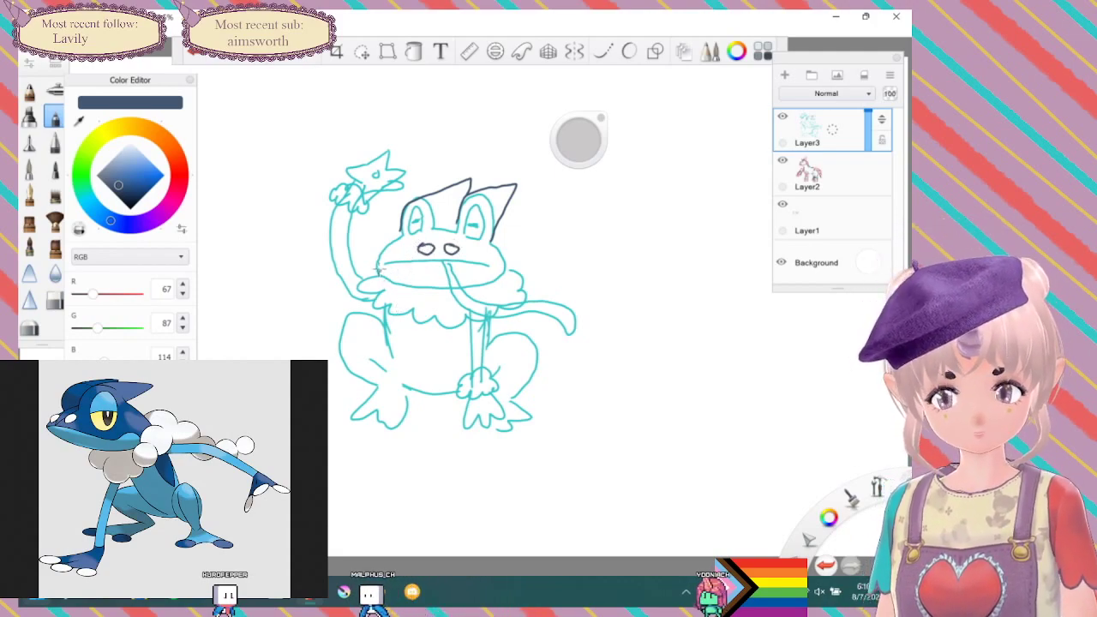
{"action": "left_click_drag", "start_coordinate": [376, 266], "coordinate": [505, 272]}
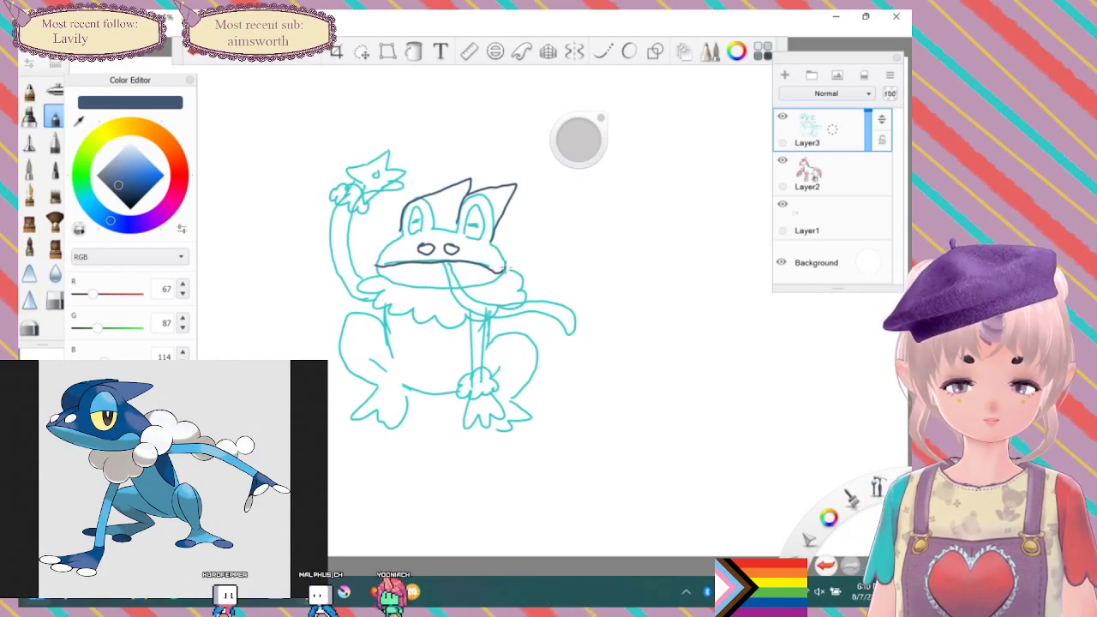
{"action": "mouse_move", "coordinate": [508, 262]}
{"action": "left_mouse_down"}
{"action": "mouse_move", "coordinate": [536, 248]}
{"action": "mouse_move", "coordinate": [577, 266]}
{"action": "left_mouse_up"}
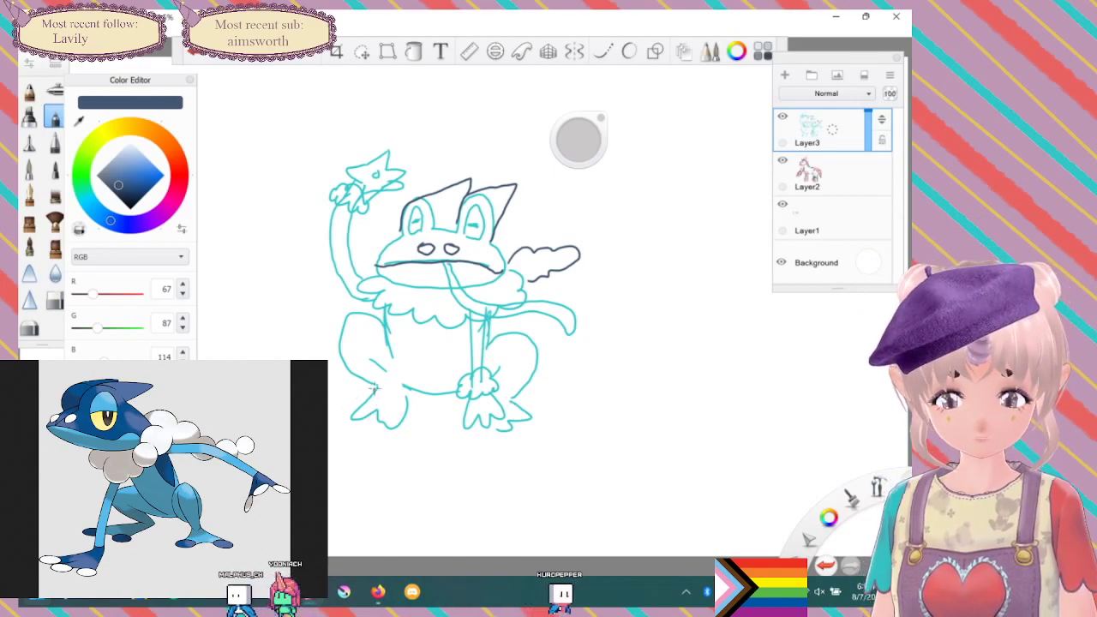
Correct the frog's feet with dark blue toe outlines, and mark the planted front foot and the raised hand and forearm.
{"action": "mouse_move", "coordinate": [373, 388]}
{"action": "left_mouse_down"}
{"action": "mouse_move", "coordinate": [354, 422]}
{"action": "mouse_move", "coordinate": [384, 401]}
{"action": "mouse_move", "coordinate": [377, 427]}
{"action": "mouse_move", "coordinate": [389, 422]}
{"action": "mouse_move", "coordinate": [398, 384]}
{"action": "left_mouse_up"}
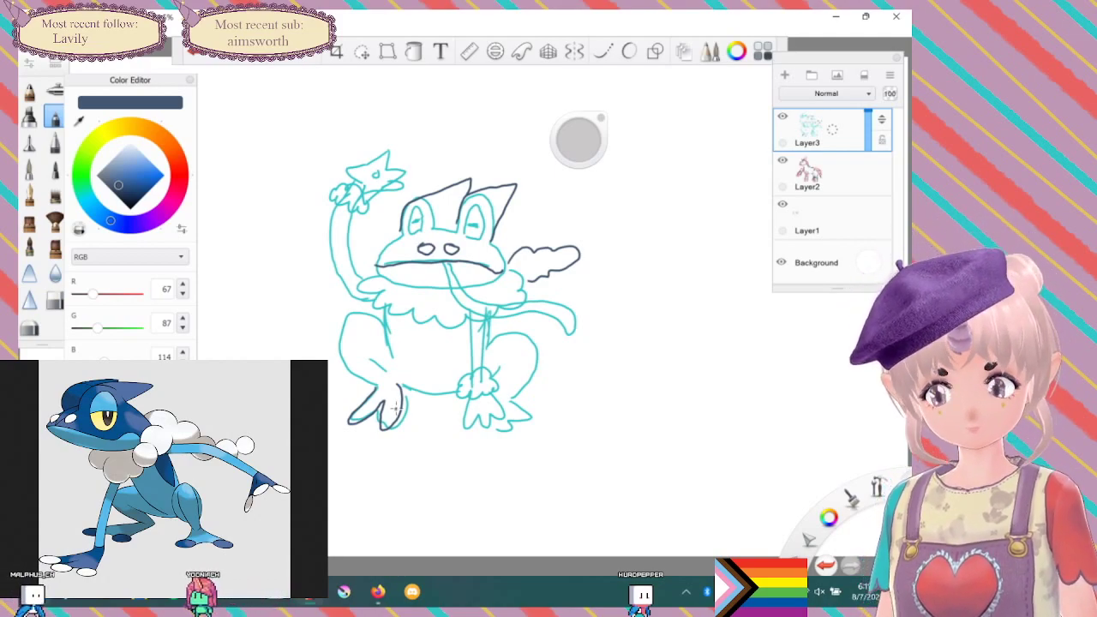
{"action": "left_click_drag", "start_coordinate": [396, 408], "coordinate": [367, 421]}
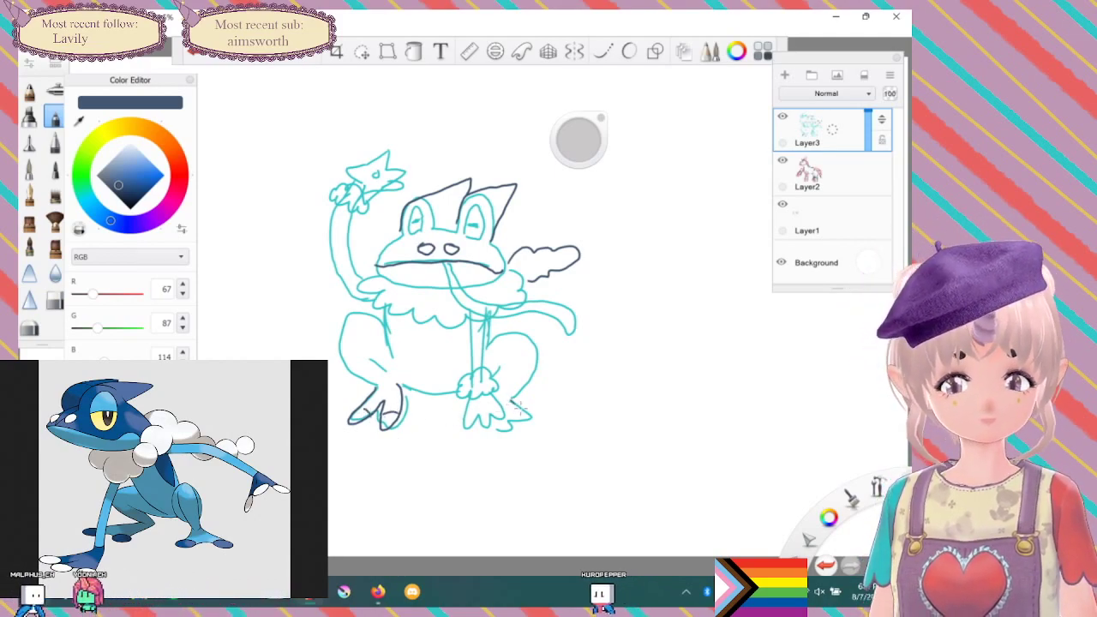
{"action": "mouse_move", "coordinate": [519, 408]}
{"action": "left_mouse_down"}
{"action": "mouse_move", "coordinate": [529, 418]}
{"action": "mouse_move", "coordinate": [500, 434]}
{"action": "mouse_move", "coordinate": [505, 422]}
{"action": "left_mouse_up"}
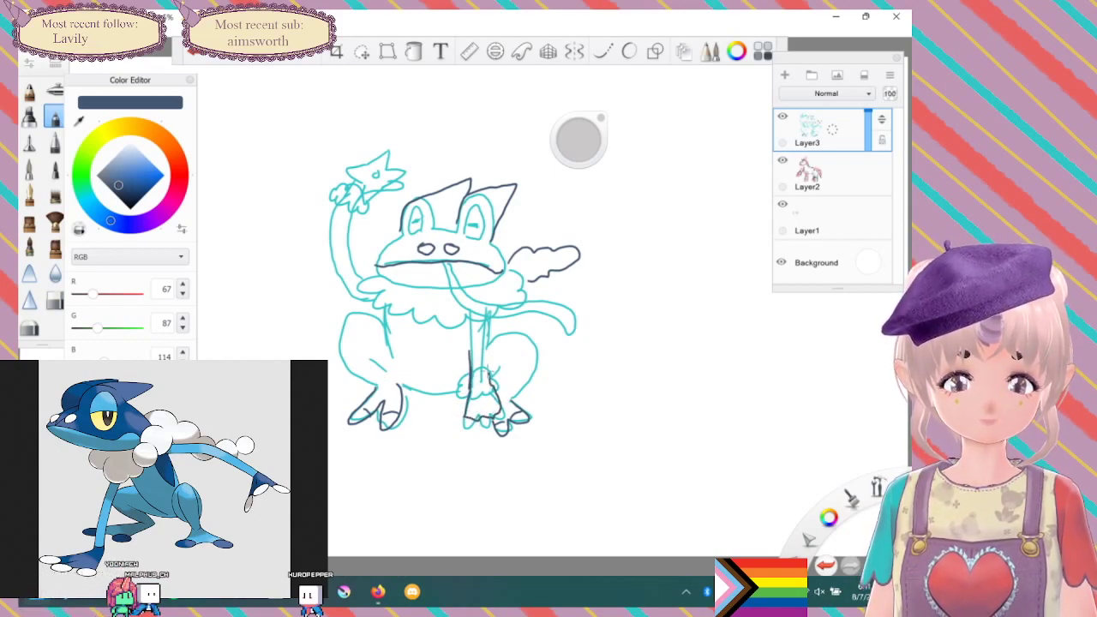
{"action": "left_click_drag", "start_coordinate": [465, 418], "coordinate": [501, 424]}
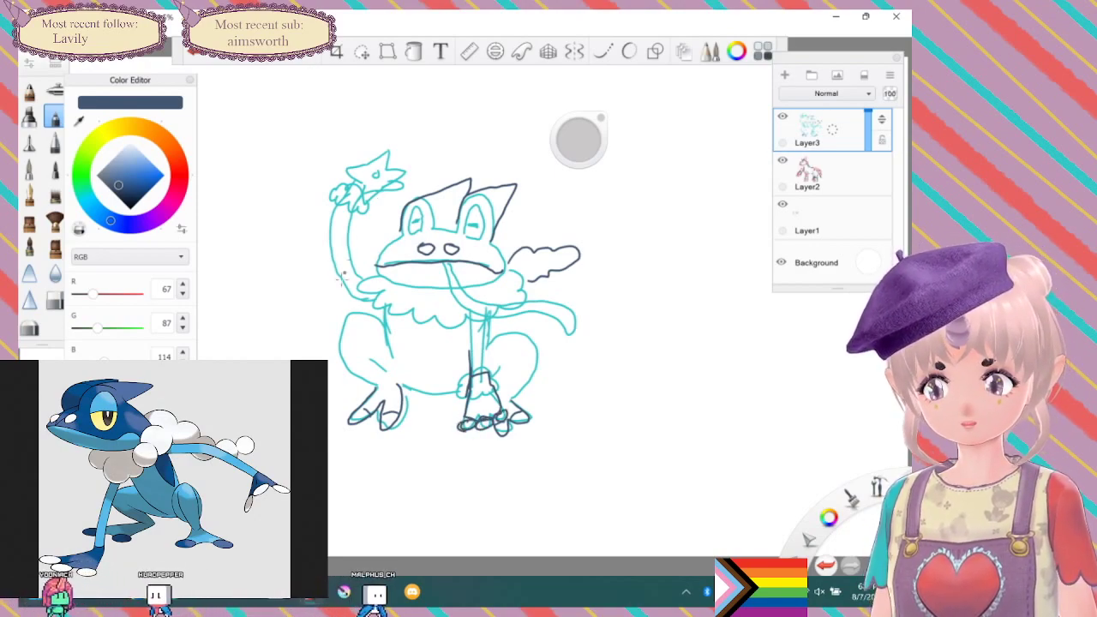
{"action": "left_click_drag", "start_coordinate": [353, 183], "coordinate": [333, 253]}
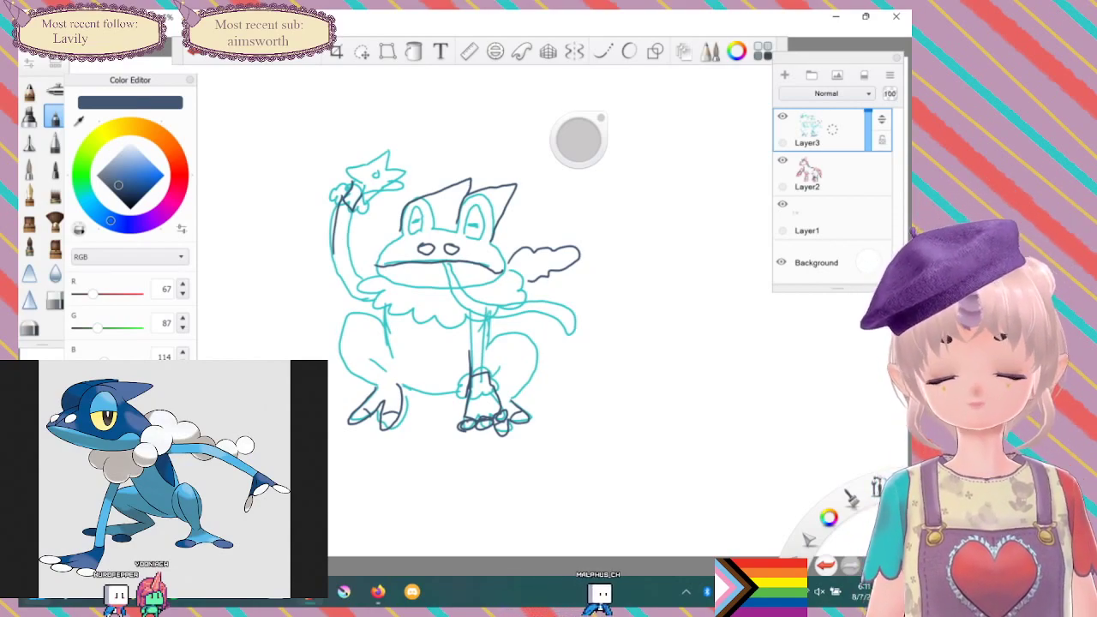
Shrink the frog drawing and move it to just above the small horse sketch.
{"action": "key", "text": "v"}
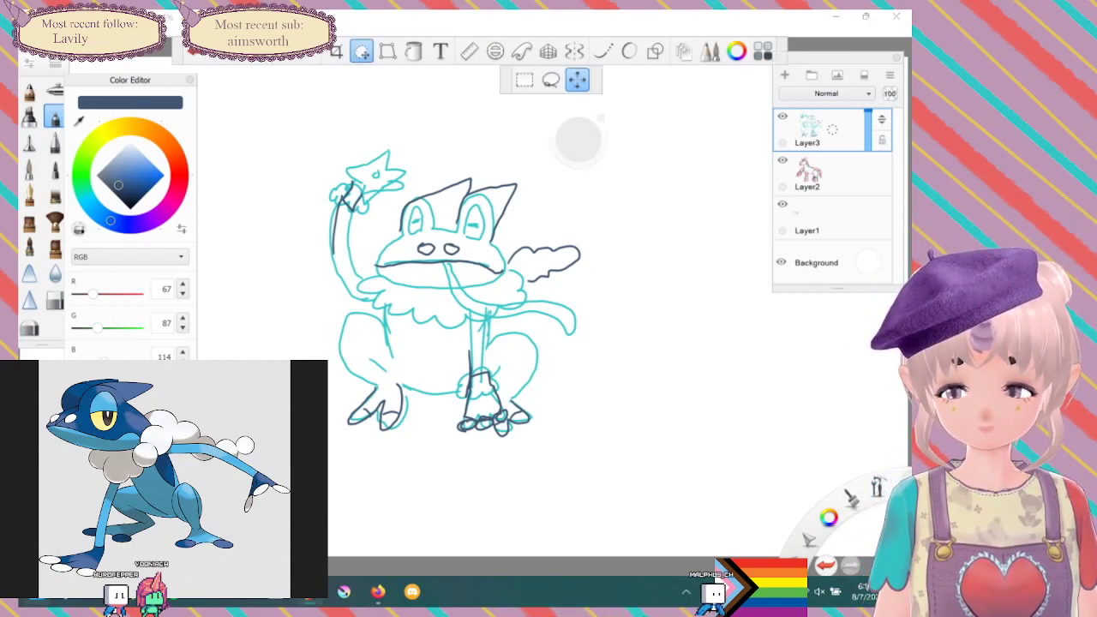
{"action": "left_click_drag", "start_coordinate": [362, 326], "coordinate": [352, 389]}
{"action": "mouse_move", "coordinate": [426, 300]}
{"action": "left_mouse_down"}
{"action": "mouse_move", "coordinate": [312, 347]}
{"action": "mouse_move", "coordinate": [272, 390]}
{"action": "mouse_move", "coordinate": [249, 379]}
{"action": "left_mouse_up"}
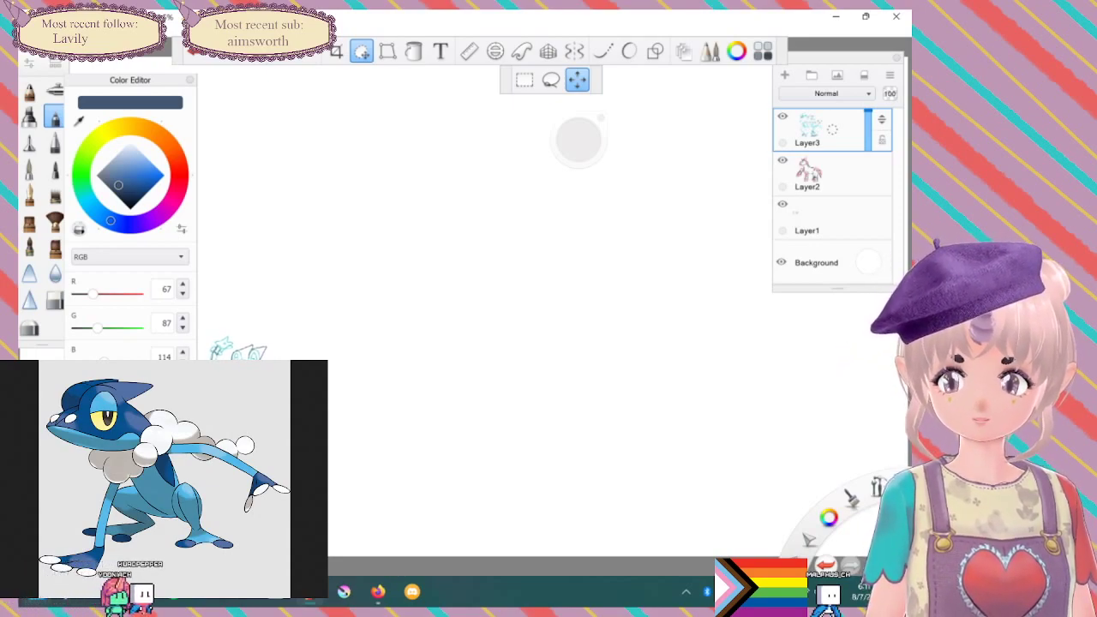
Add a new layer and draw a round turquoise head with oval eyes, narrow pupils and a V-shaped smile.
{"action": "mouse_move", "coordinate": [437, 295]}
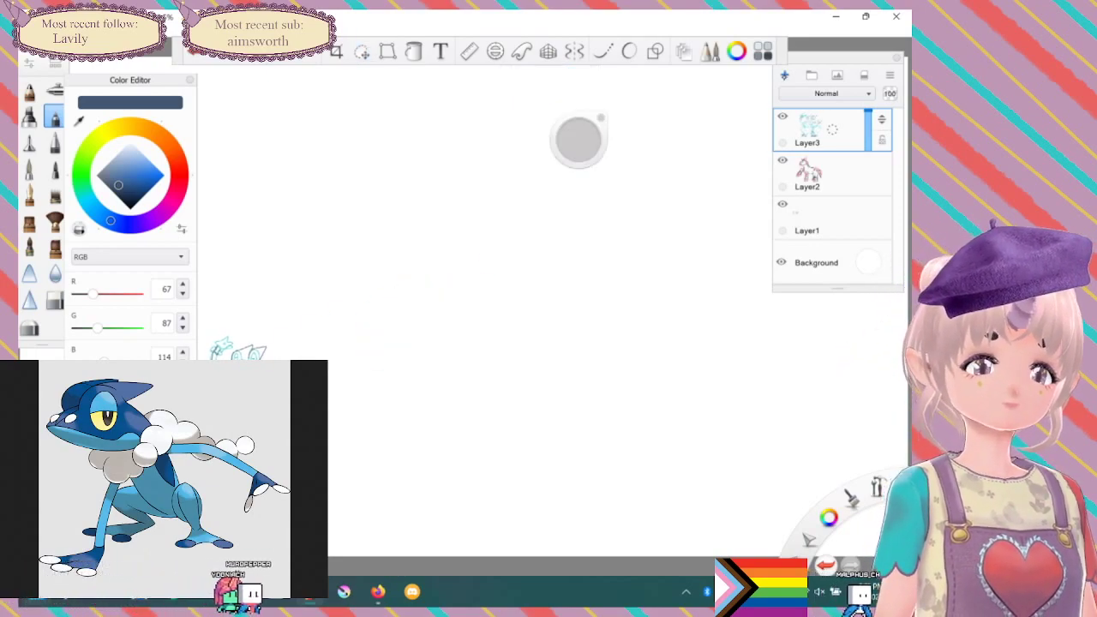
{"action": "left_click", "coordinate": [784, 75]}
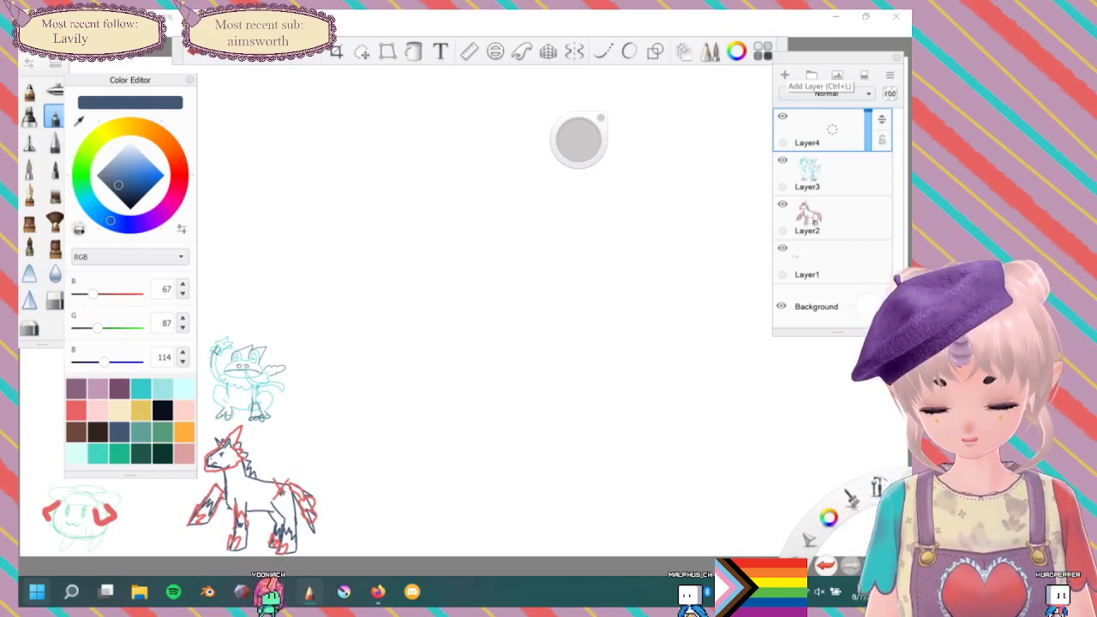
{"action": "left_click", "coordinate": [141, 388]}
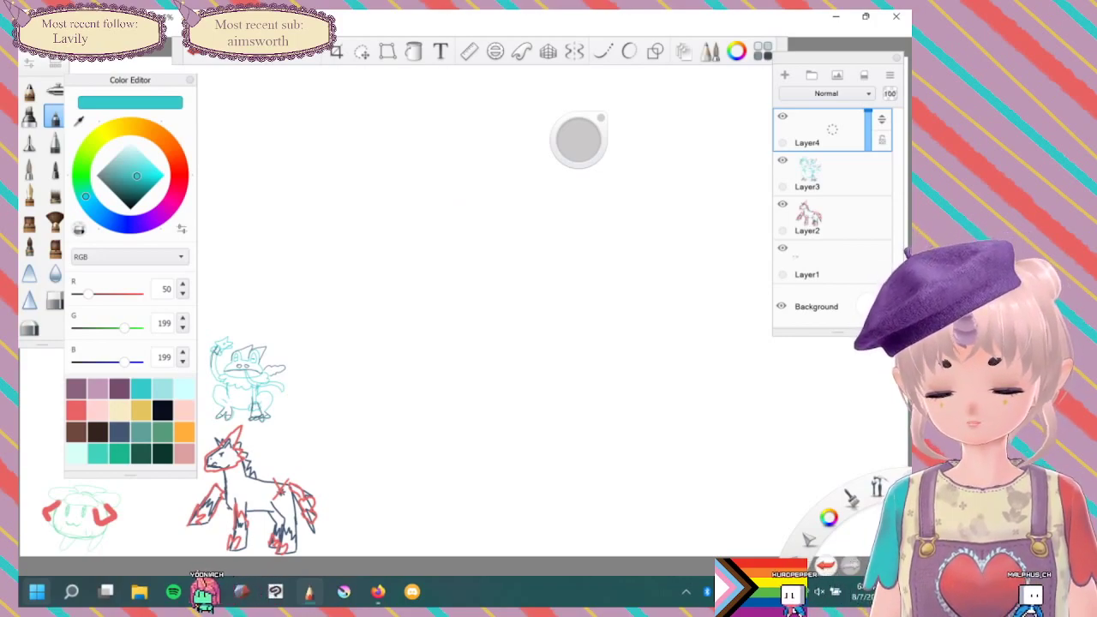
{"action": "mouse_move", "coordinate": [420, 176]}
{"action": "left_mouse_down"}
{"action": "mouse_move", "coordinate": [393, 196]}
{"action": "mouse_move", "coordinate": [388, 243]}
{"action": "mouse_move", "coordinate": [432, 259]}
{"action": "mouse_move", "coordinate": [465, 255]}
{"action": "mouse_move", "coordinate": [491, 234]}
{"action": "mouse_move", "coordinate": [492, 200]}
{"action": "mouse_move", "coordinate": [430, 172]}
{"action": "left_mouse_up"}
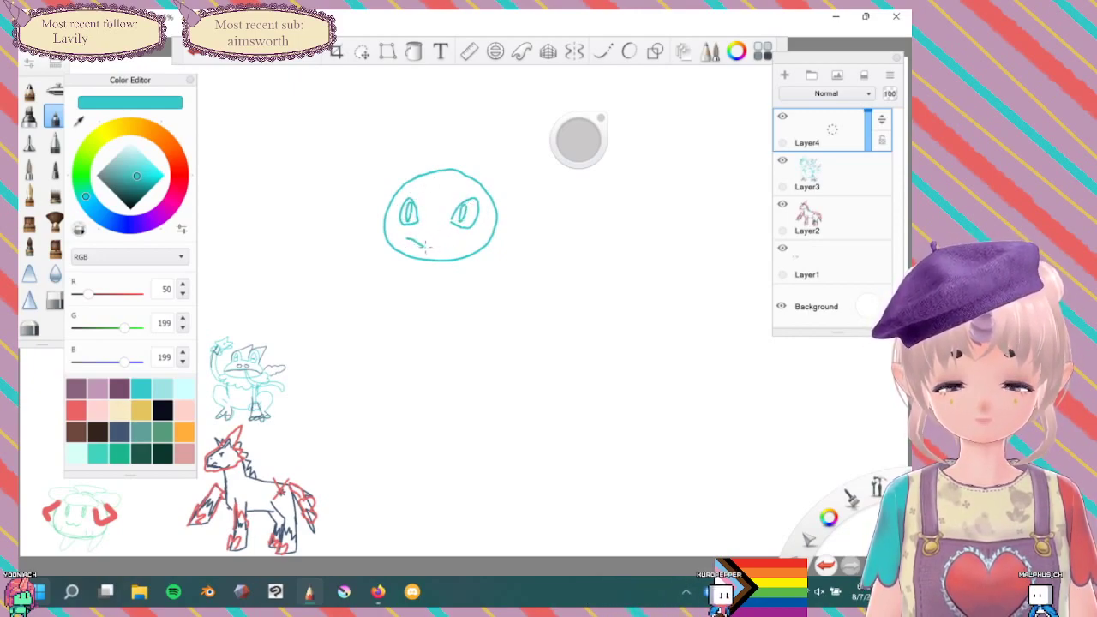
{"action": "left_click_drag", "start_coordinate": [441, 245], "coordinate": [463, 240]}
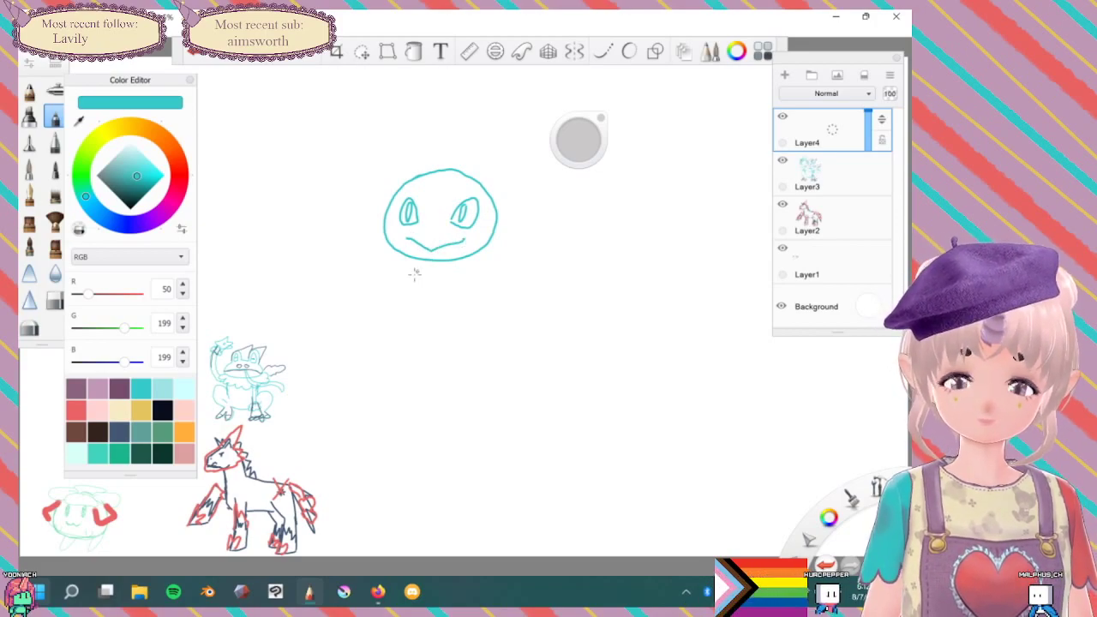
Draw an oval body with three horizontal belly lines, a shell rim around it and a stubby arm on the right side.
{"action": "mouse_move", "coordinate": [383, 320]}
{"action": "left_mouse_down"}
{"action": "mouse_move", "coordinate": [386, 396]}
{"action": "mouse_move", "coordinate": [427, 411]}
{"action": "mouse_move", "coordinate": [475, 390]}
{"action": "mouse_move", "coordinate": [497, 320]}
{"action": "mouse_move", "coordinate": [461, 257]}
{"action": "left_mouse_up"}
{"action": "left_click_drag", "start_coordinate": [403, 286], "coordinate": [471, 281]}
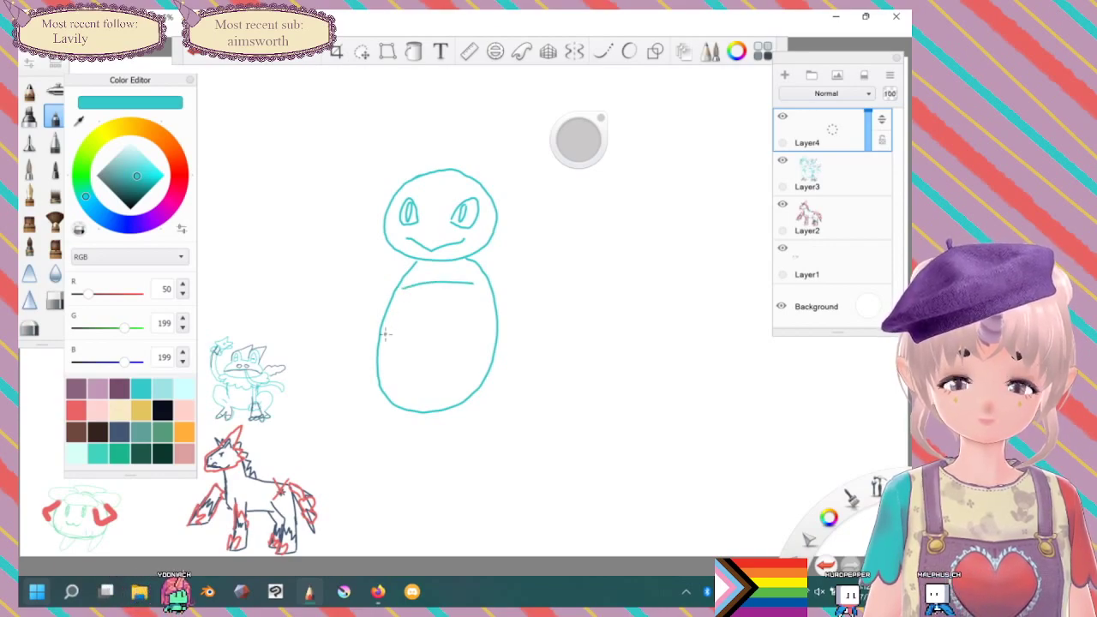
{"action": "left_click_drag", "start_coordinate": [388, 337], "coordinate": [470, 330]}
{"action": "left_click_drag", "start_coordinate": [389, 370], "coordinate": [467, 367]}
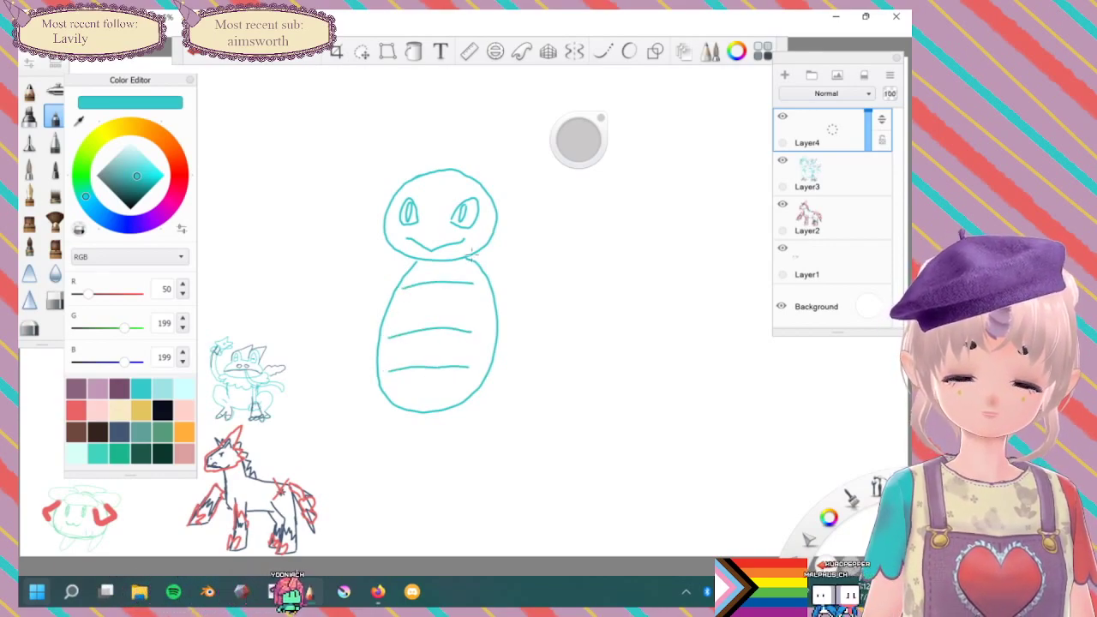
{"action": "mouse_move", "coordinate": [471, 255]}
{"action": "left_mouse_down"}
{"action": "mouse_move", "coordinate": [501, 306]}
{"action": "mouse_move", "coordinate": [500, 365]}
{"action": "mouse_move", "coordinate": [487, 401]}
{"action": "mouse_move", "coordinate": [421, 424]}
{"action": "mouse_move", "coordinate": [388, 411]}
{"action": "mouse_move", "coordinate": [369, 379]}
{"action": "mouse_move", "coordinate": [380, 295]}
{"action": "mouse_move", "coordinate": [417, 253]}
{"action": "left_mouse_up"}
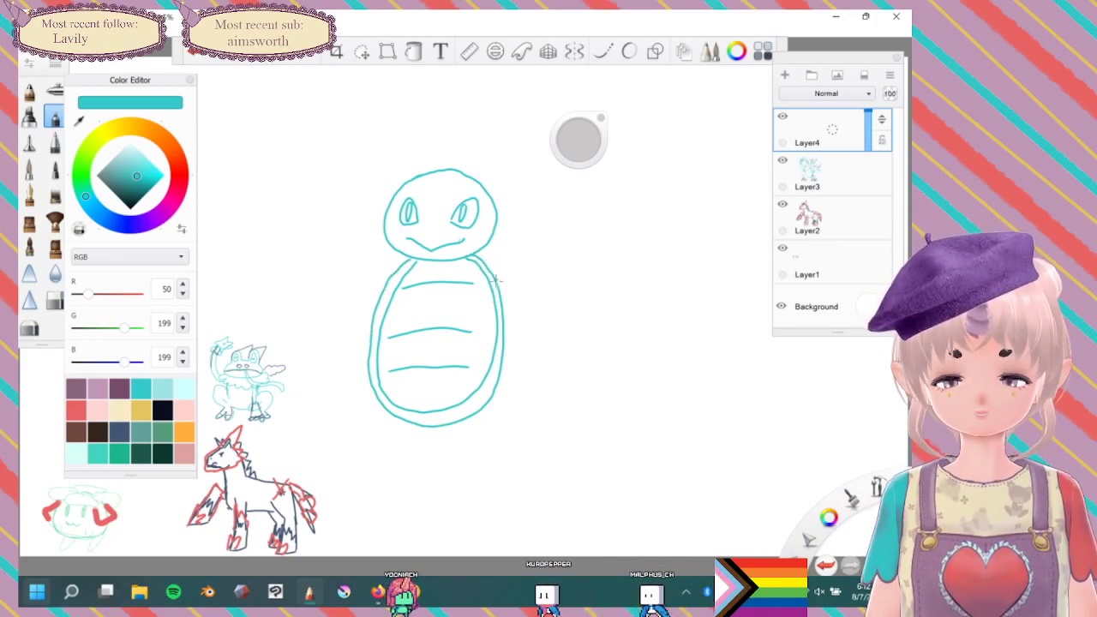
{"action": "mouse_move", "coordinate": [499, 285]}
{"action": "left_mouse_down"}
{"action": "mouse_move", "coordinate": [545, 318]}
{"action": "mouse_move", "coordinate": [522, 335]}
{"action": "left_mouse_up"}
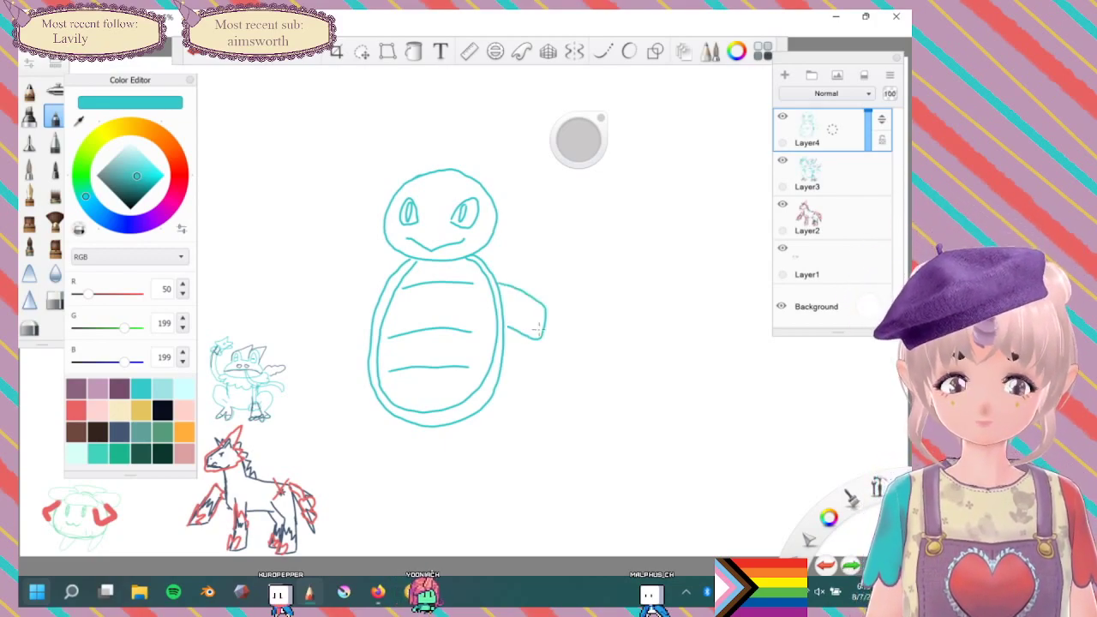
{"action": "left_click_drag", "start_coordinate": [539, 329], "coordinate": [536, 316]}
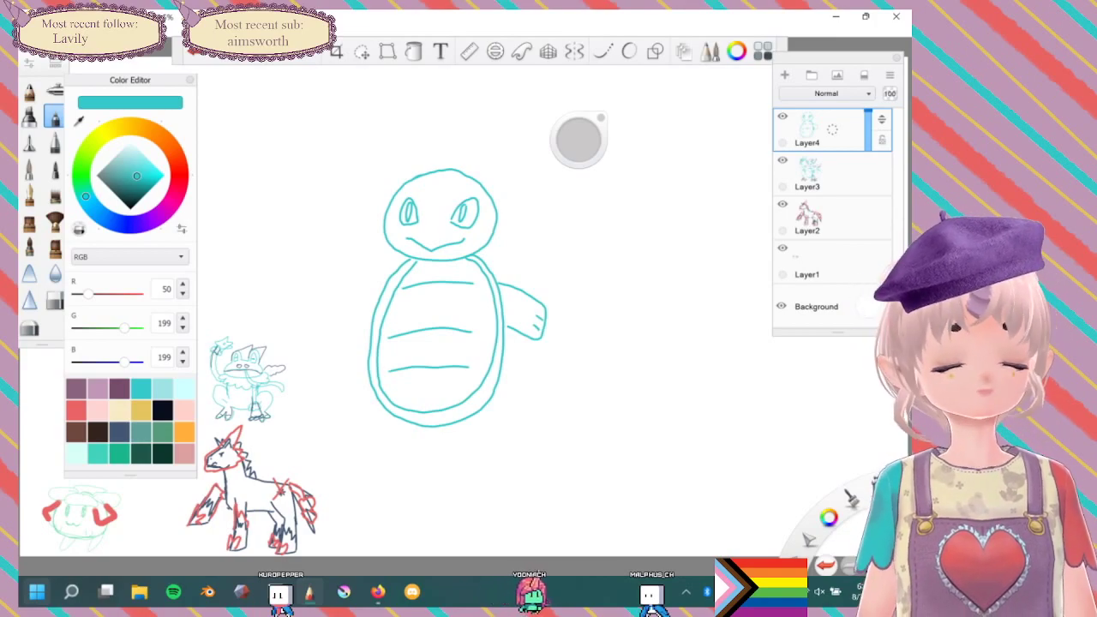
{"action": "key", "text": "ctrl+z"}
{"action": "key", "text": "ctrl+z"}
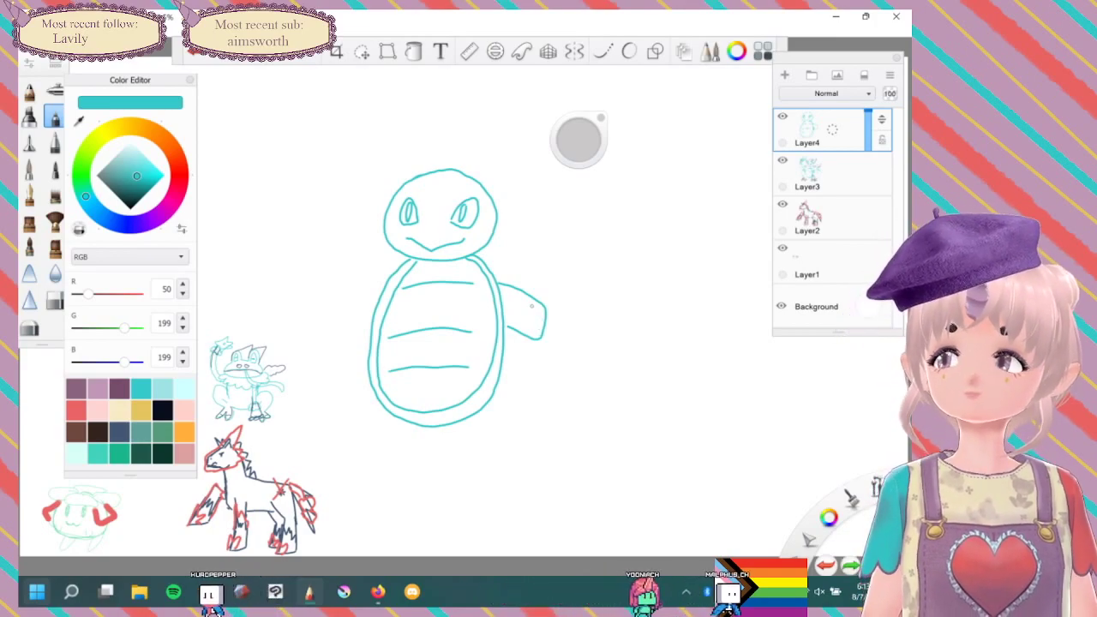
Complete the turtle with clawed hands, a second arm, two bent legs, a small tail tip and the shell edge behind its body.
{"action": "left_click_drag", "start_coordinate": [541, 311], "coordinate": [539, 336]}
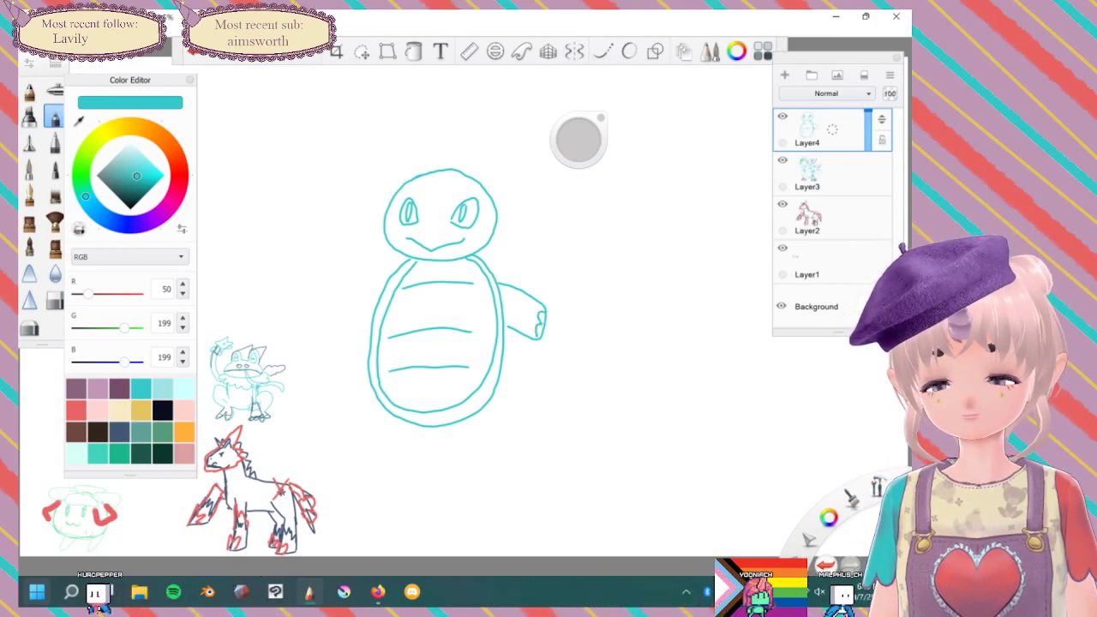
{"action": "mouse_move", "coordinate": [395, 271]}
{"action": "left_mouse_down"}
{"action": "mouse_move", "coordinate": [342, 319]}
{"action": "mouse_move", "coordinate": [348, 343]}
{"action": "mouse_move", "coordinate": [375, 333]}
{"action": "left_mouse_up"}
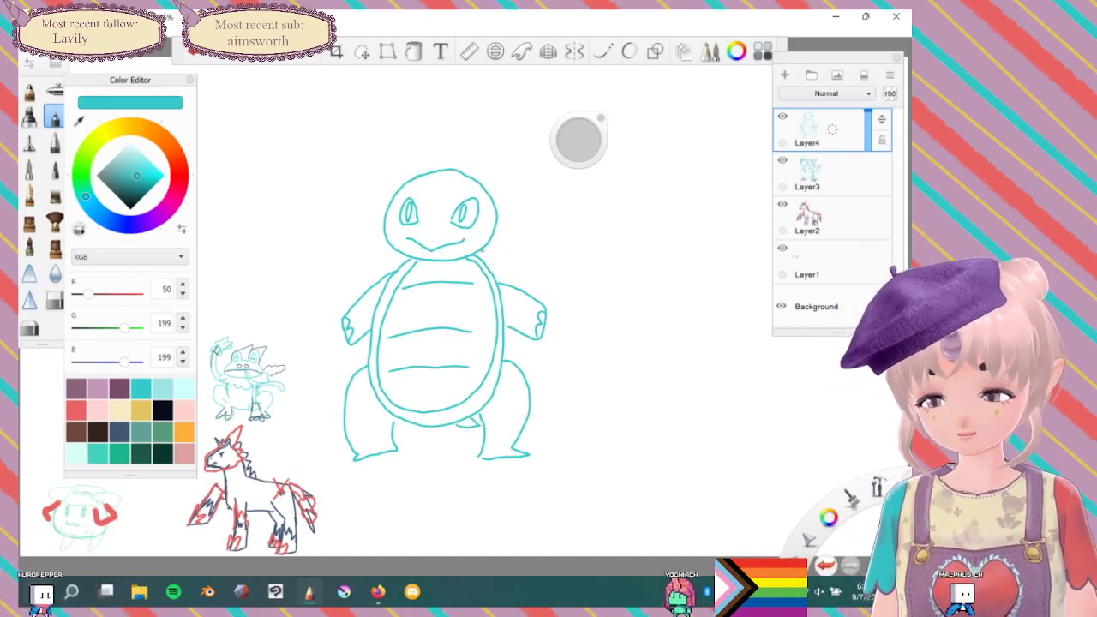
{"action": "left_click_drag", "start_coordinate": [485, 250], "coordinate": [513, 280]}
{"action": "left_click_drag", "start_coordinate": [520, 338], "coordinate": [519, 365]}
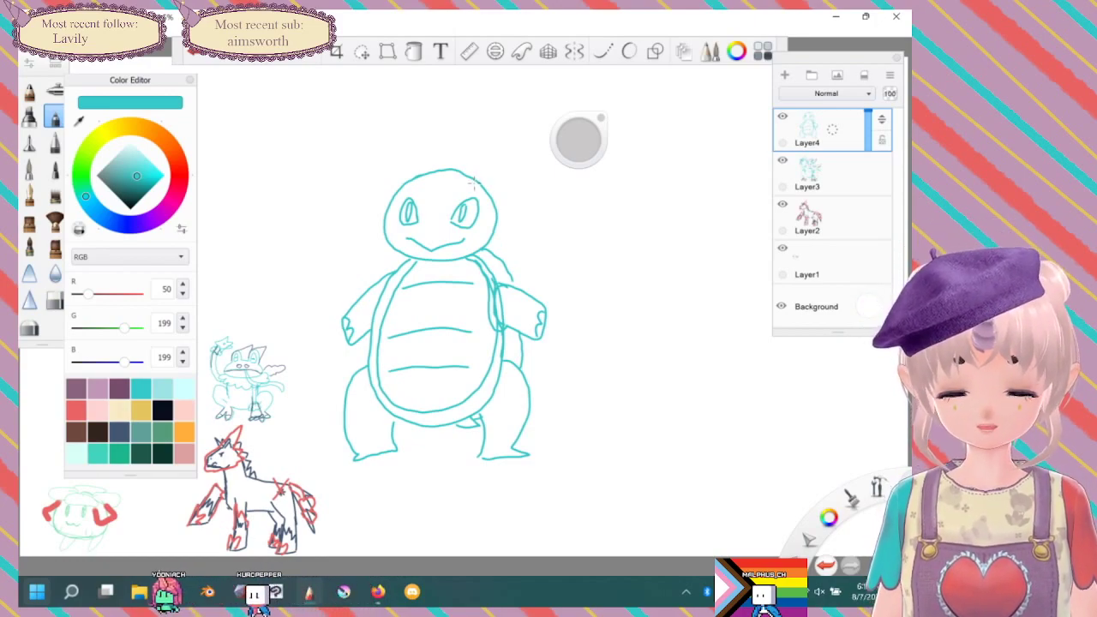
{"action": "mouse_move", "coordinate": [475, 182]}
{"action": "left_mouse_down"}
{"action": "mouse_move", "coordinate": [501, 170]}
{"action": "mouse_move", "coordinate": [496, 198]}
{"action": "left_mouse_up"}
{"action": "mouse_move", "coordinate": [409, 178]}
{"action": "left_mouse_down"}
{"action": "mouse_move", "coordinate": [386, 165]}
{"action": "mouse_move", "coordinate": [394, 195]}
{"action": "left_mouse_up"}
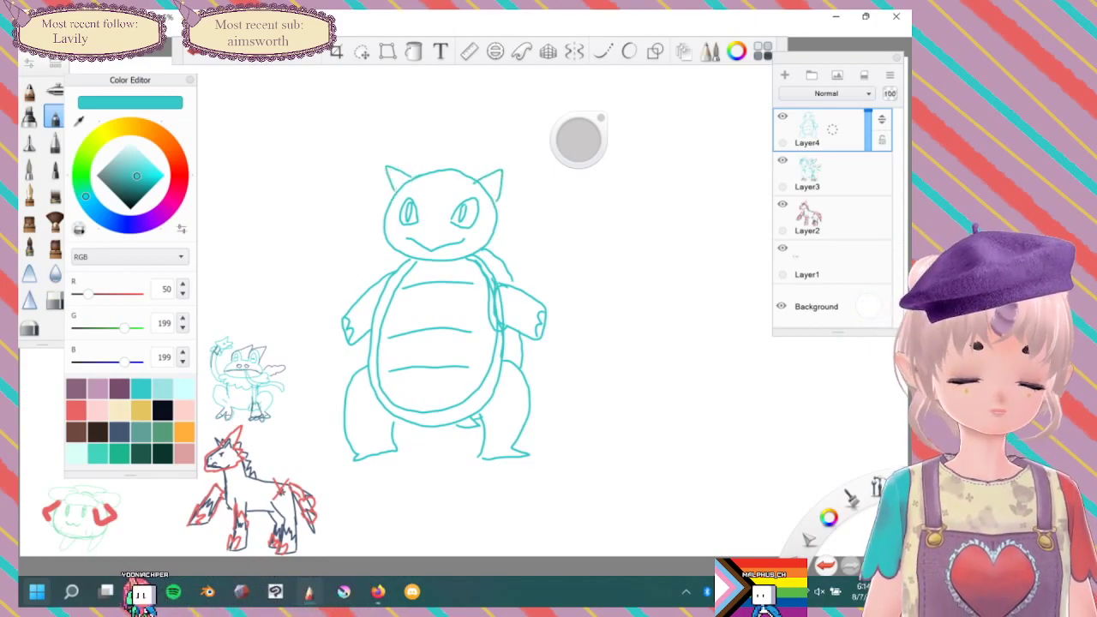
{"action": "key", "text": "ctrl+z"}
{"action": "key", "text": "ctrl+z"}
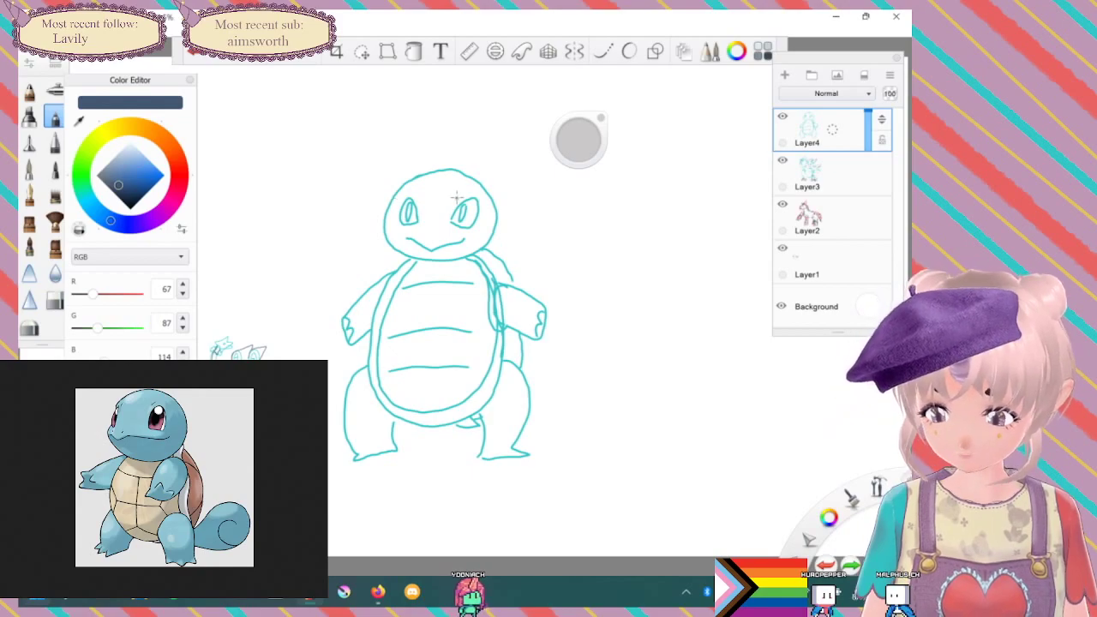
Add dark blue slanted brow lines, two nostril dots and a large curled spiral tail to the turtle.
{"action": "left_click_drag", "start_coordinate": [458, 195], "coordinate": [451, 202]}
{"action": "left_click", "coordinate": [429, 231]}
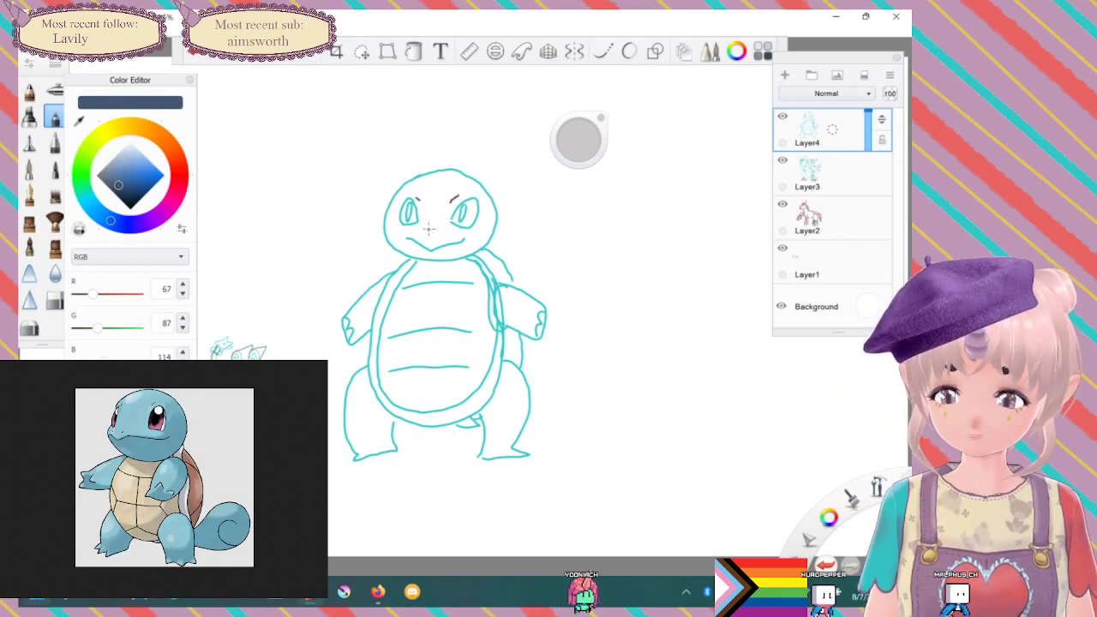
{"action": "left_click", "coordinate": [438, 230]}
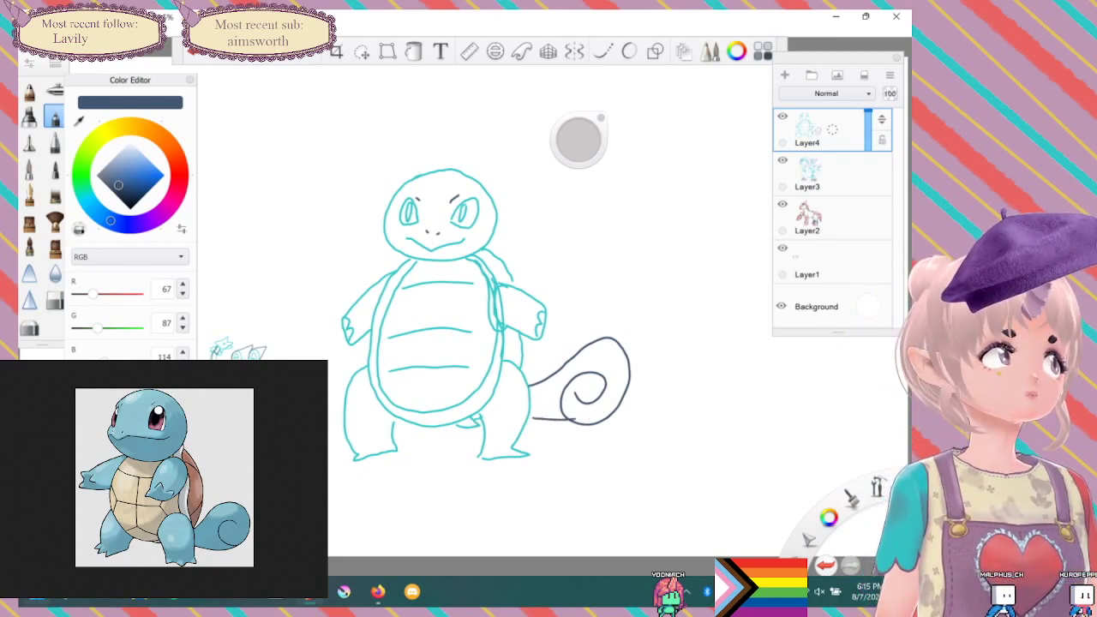
Correct the turtle in dark blue with redrawn legs, clawed arms, larger eyes, a wider mouth and segmented belly plates.
{"action": "mouse_move", "coordinate": [488, 364]}
{"action": "left_mouse_down"}
{"action": "mouse_move", "coordinate": [480, 428]}
{"action": "mouse_move", "coordinate": [483, 452]}
{"action": "mouse_move", "coordinate": [497, 458]}
{"action": "mouse_move", "coordinate": [522, 454]}
{"action": "mouse_move", "coordinate": [527, 410]}
{"action": "mouse_move", "coordinate": [504, 364]}
{"action": "left_mouse_up"}
{"action": "left_click_drag", "start_coordinate": [377, 387], "coordinate": [347, 404]}
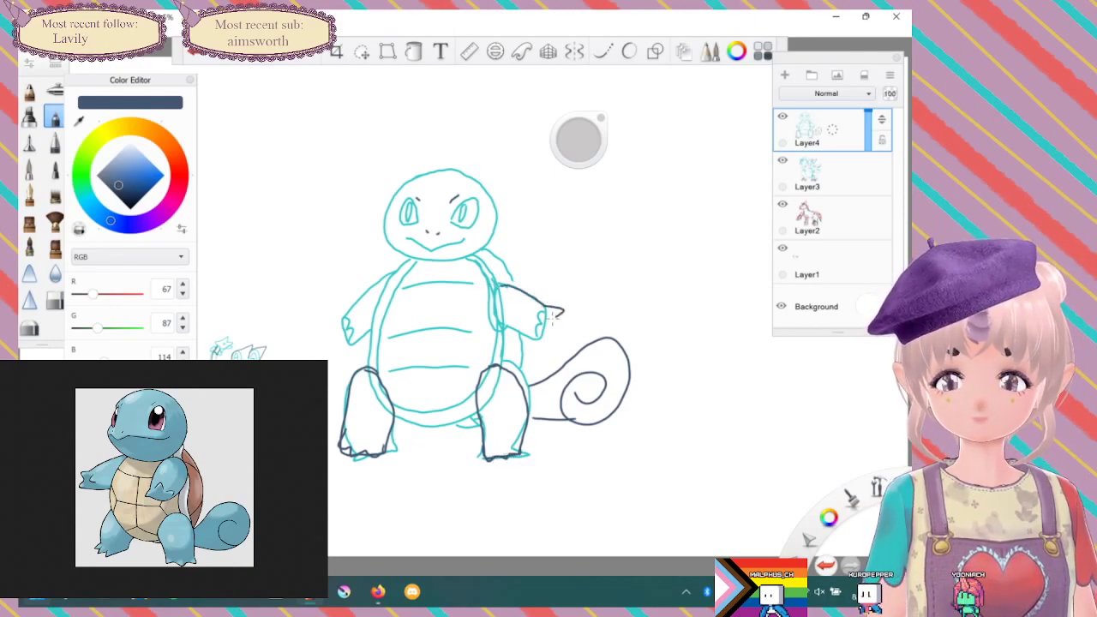
{"action": "left_click_drag", "start_coordinate": [546, 334], "coordinate": [533, 339]}
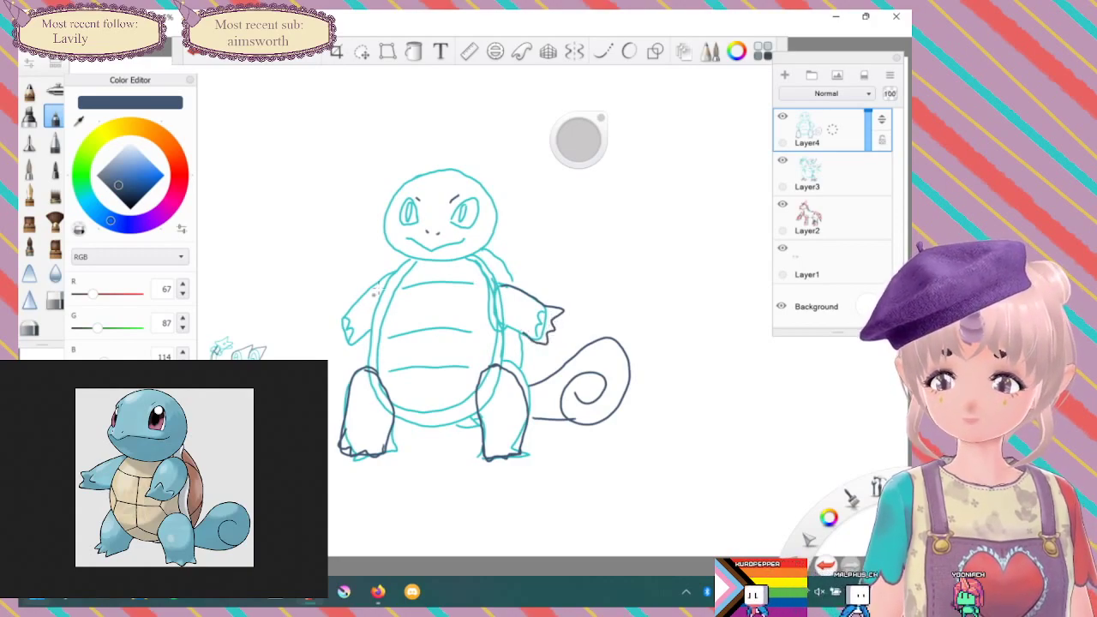
{"action": "mouse_move", "coordinate": [393, 274]}
{"action": "left_mouse_down"}
{"action": "mouse_move", "coordinate": [370, 280]}
{"action": "mouse_move", "coordinate": [333, 320]}
{"action": "mouse_move", "coordinate": [358, 346]}
{"action": "left_mouse_up"}
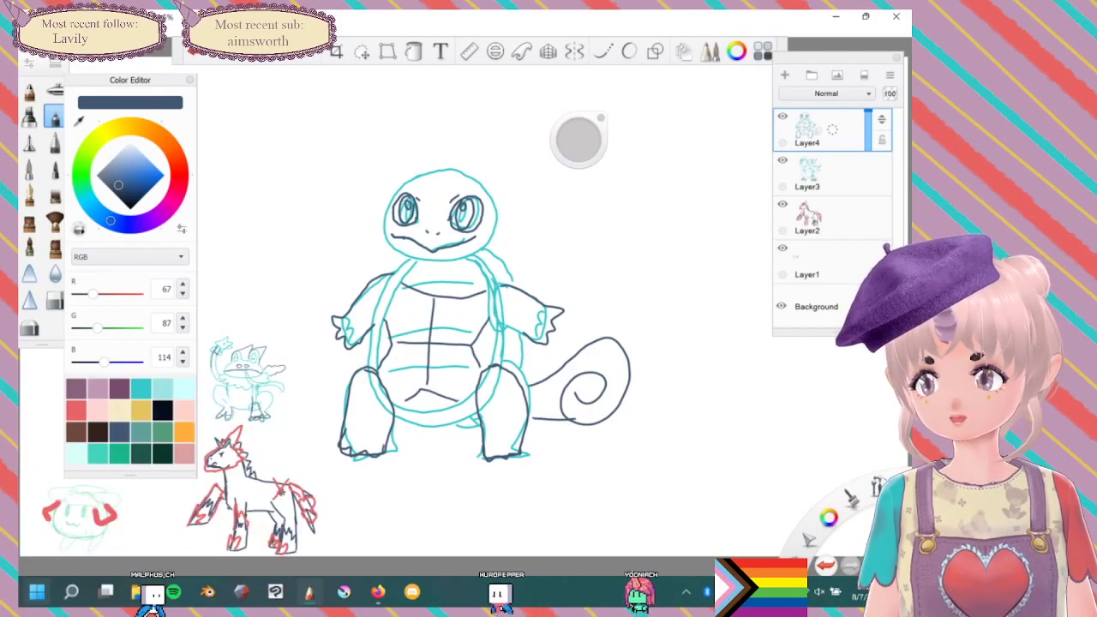
Shrink the turtle drawing and move it to just above the small frog sketch.
{"action": "left_click", "coordinate": [361, 50]}
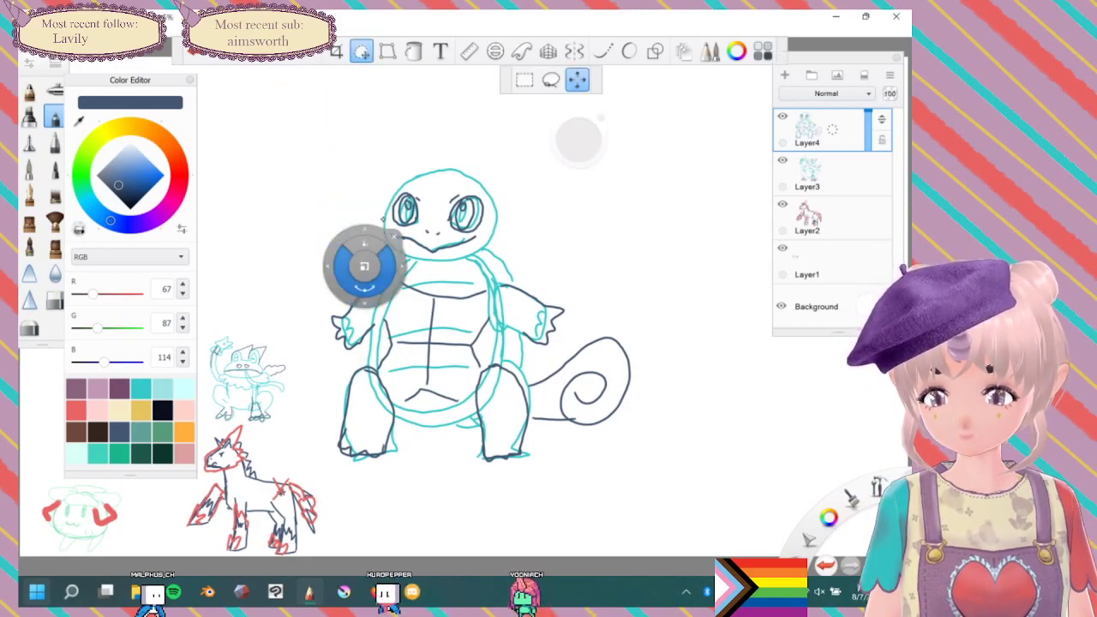
{"action": "mouse_move", "coordinate": [376, 222]}
{"action": "left_mouse_down"}
{"action": "mouse_move", "coordinate": [352, 286]}
{"action": "mouse_move", "coordinate": [209, 326]}
{"action": "mouse_move", "coordinate": [107, 321]}
{"action": "mouse_move", "coordinate": [126, 323]}
{"action": "left_mouse_up"}
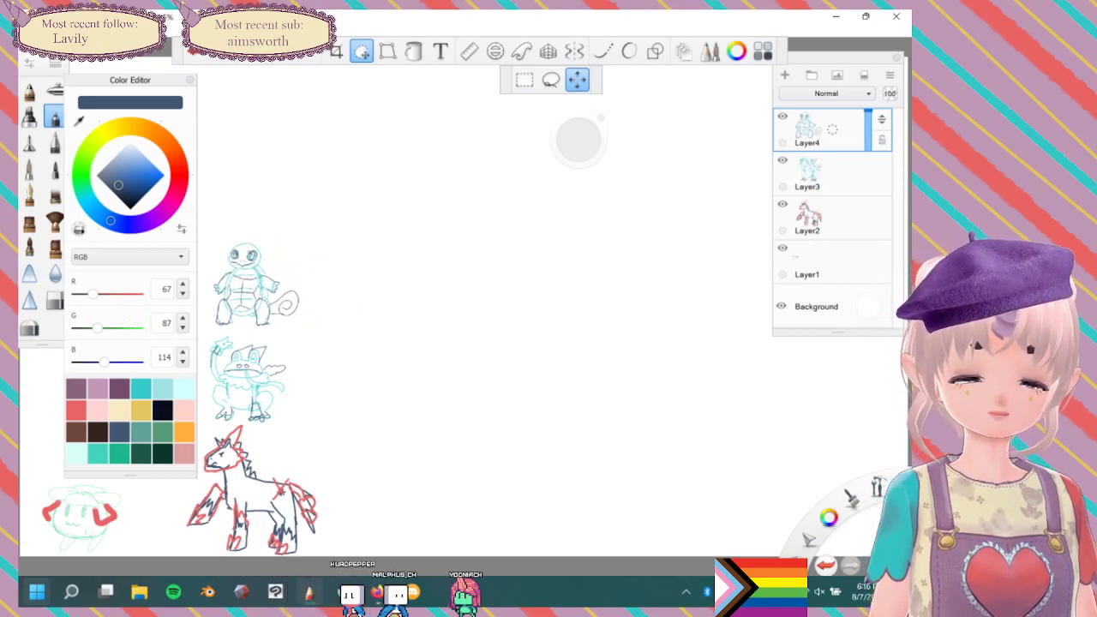
Add a new layer and draw three overlapping brown dome-shaped moles with narrow oval eyes and large oval noses.
{"action": "left_click", "coordinate": [784, 74]}
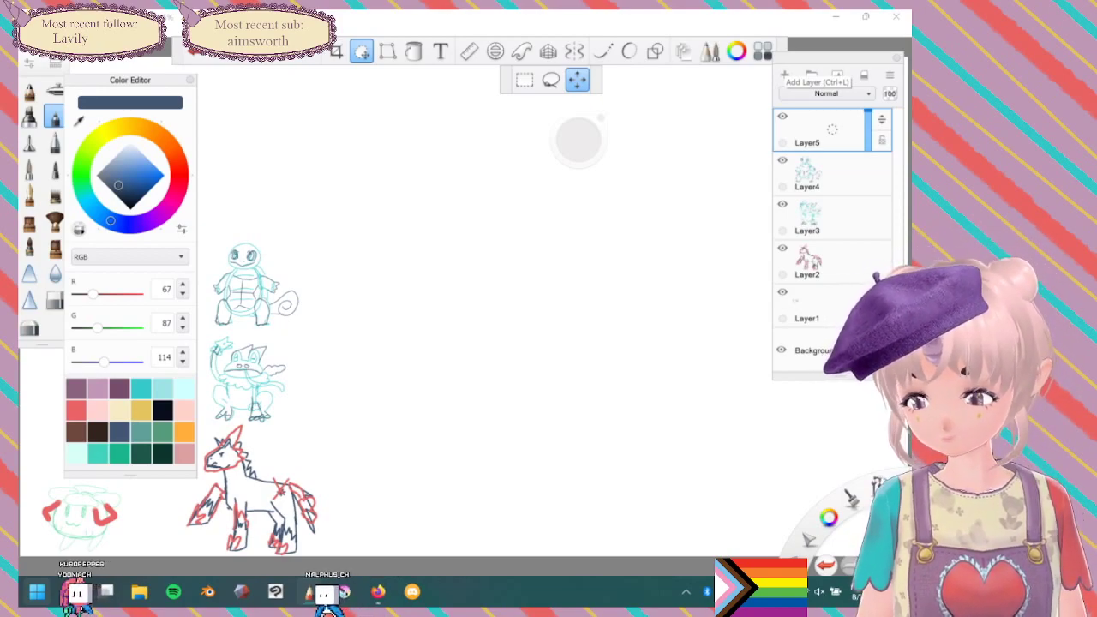
{"action": "left_click", "coordinate": [75, 432]}
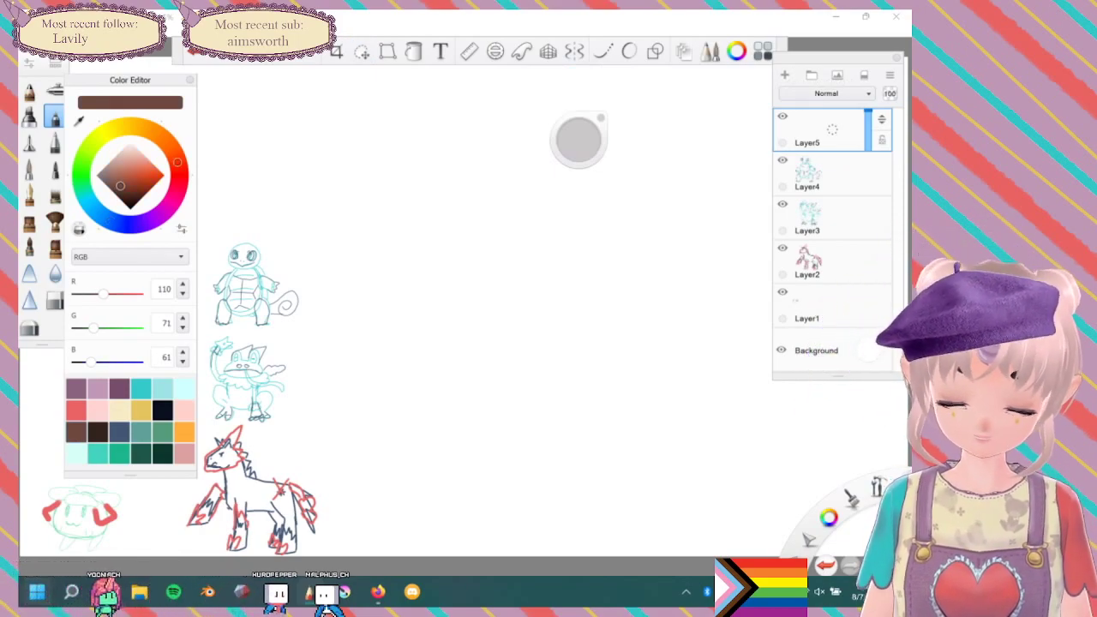
{"action": "mouse_move", "coordinate": [438, 383]}
{"action": "left_mouse_down"}
{"action": "mouse_move", "coordinate": [438, 306]}
{"action": "mouse_move", "coordinate": [482, 216]}
{"action": "mouse_move", "coordinate": [542, 362]}
{"action": "mouse_move", "coordinate": [540, 396]}
{"action": "left_mouse_up"}
{"action": "mouse_move", "coordinate": [482, 291]}
{"action": "left_mouse_down"}
{"action": "mouse_move", "coordinate": [460, 309]}
{"action": "mouse_move", "coordinate": [504, 306]}
{"action": "mouse_move", "coordinate": [463, 261]}
{"action": "mouse_move", "coordinate": [498, 274]}
{"action": "mouse_move", "coordinate": [524, 238]}
{"action": "mouse_move", "coordinate": [526, 169]}
{"action": "mouse_move", "coordinate": [562, 133]}
{"action": "mouse_move", "coordinate": [630, 272]}
{"action": "left_mouse_up"}
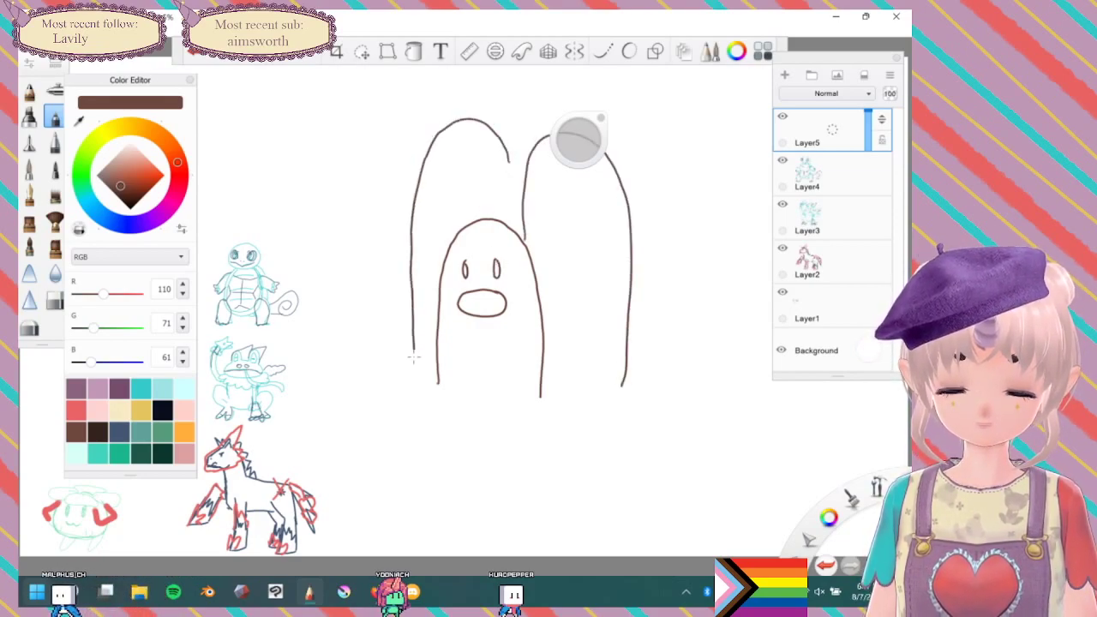
{"action": "left_click_drag", "start_coordinate": [461, 228], "coordinate": [440, 196]}
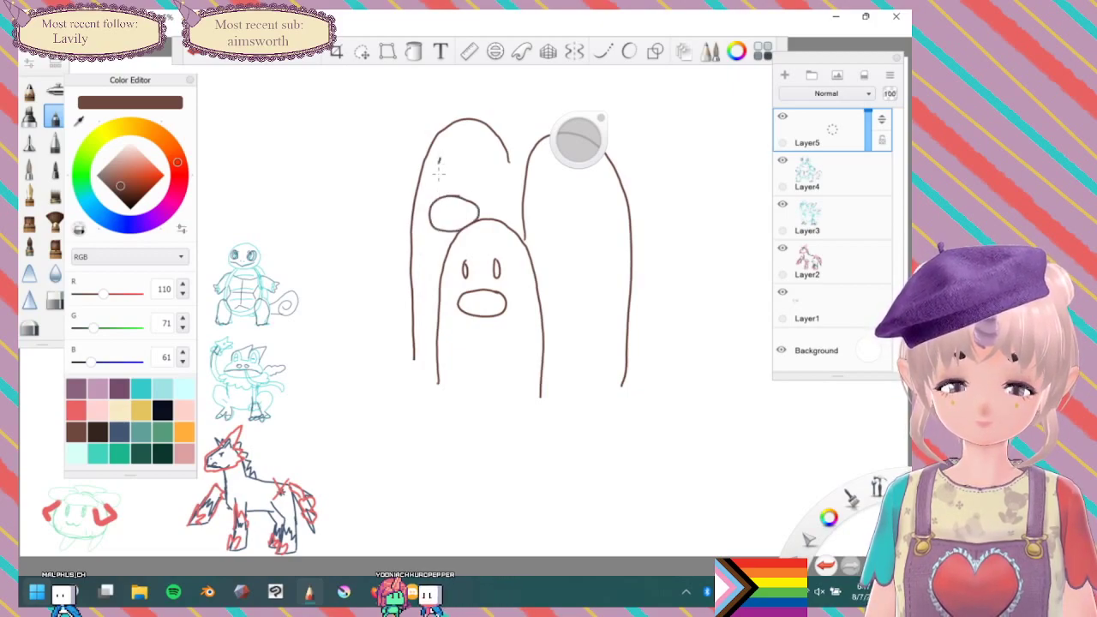
{"action": "left_click_drag", "start_coordinate": [484, 159], "coordinate": [478, 156]}
{"action": "mouse_move", "coordinate": [543, 176]}
{"action": "left_mouse_down"}
{"action": "mouse_move", "coordinate": [581, 193]}
{"action": "mouse_move", "coordinate": [535, 242]}
{"action": "mouse_move", "coordinate": [572, 209]}
{"action": "left_mouse_up"}
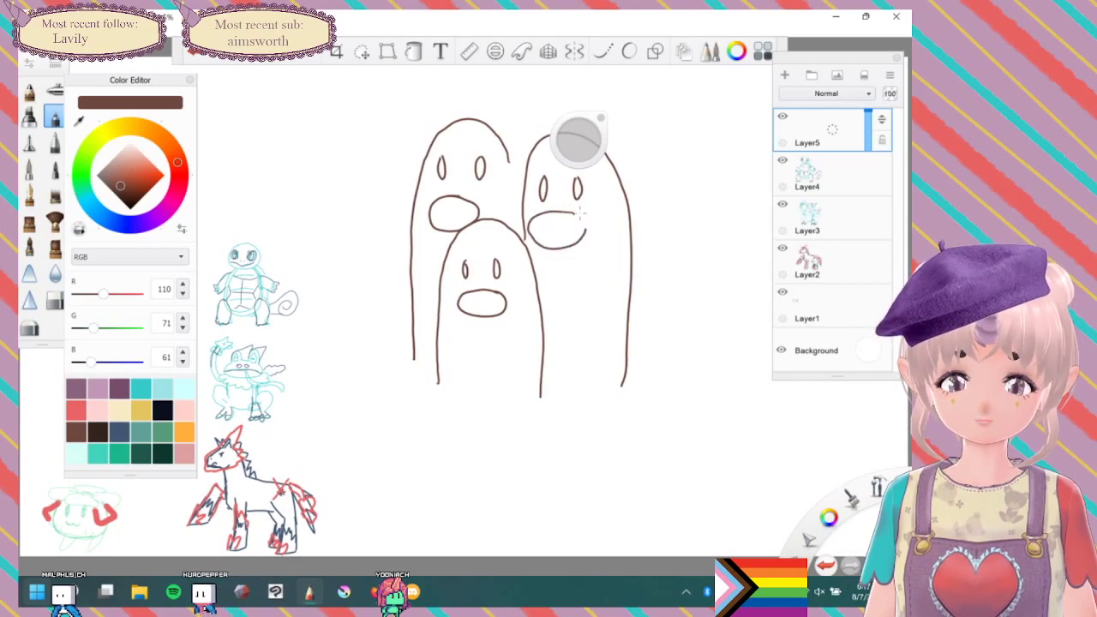
Draw a scalloped dirt mound around the base of the three moles and a muscular torso with crossed arms beneath it.
{"action": "mouse_move", "coordinate": [639, 383]}
{"action": "left_mouse_down"}
{"action": "mouse_move", "coordinate": [545, 404]}
{"action": "mouse_move", "coordinate": [505, 388]}
{"action": "mouse_move", "coordinate": [402, 397]}
{"action": "mouse_move", "coordinate": [365, 359]}
{"action": "mouse_move", "coordinate": [376, 423]}
{"action": "mouse_move", "coordinate": [494, 456]}
{"action": "mouse_move", "coordinate": [588, 454]}
{"action": "mouse_move", "coordinate": [679, 433]}
{"action": "mouse_move", "coordinate": [662, 392]}
{"action": "mouse_move", "coordinate": [639, 370]}
{"action": "left_mouse_up"}
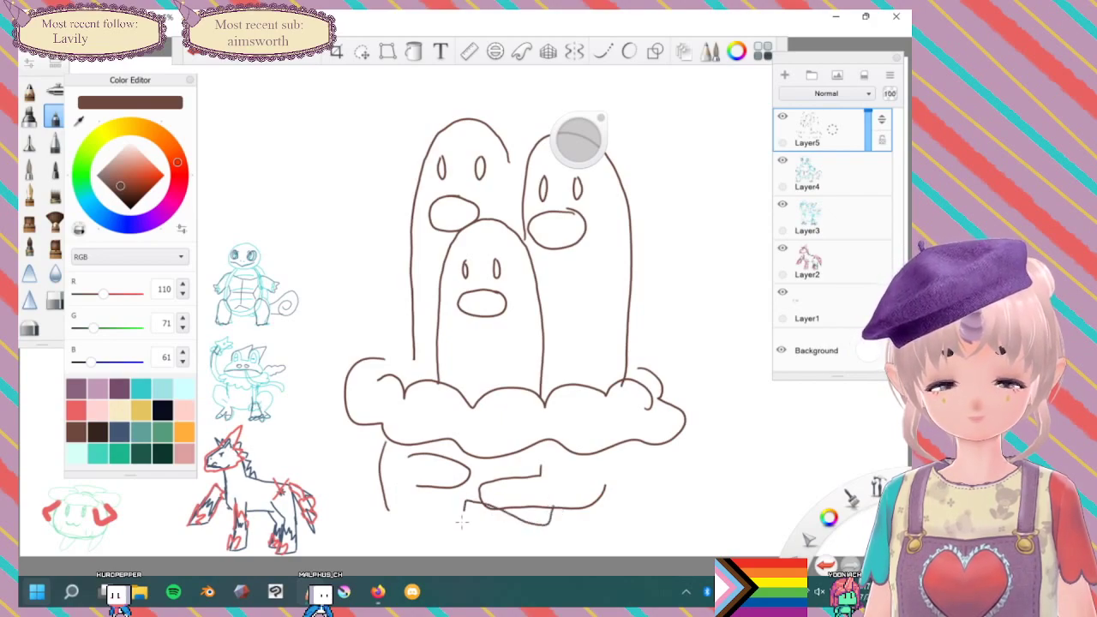
{"action": "mouse_move", "coordinate": [625, 448]}
{"action": "left_mouse_down"}
{"action": "mouse_move", "coordinate": [632, 527]}
{"action": "mouse_move", "coordinate": [647, 555]}
{"action": "left_mouse_up"}
{"action": "left_click_drag", "start_coordinate": [386, 514], "coordinate": [376, 554]}
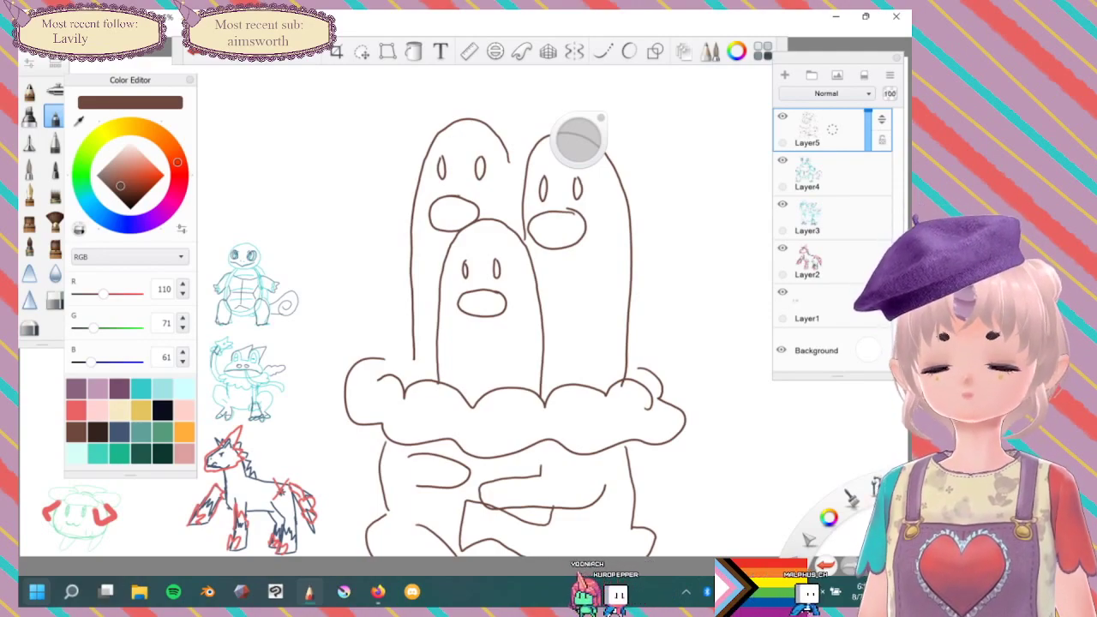
{"action": "mouse_move", "coordinate": [549, 447]}
{"action": "left_mouse_down"}
{"action": "mouse_move", "coordinate": [544, 479]}
{"action": "mouse_move", "coordinate": [579, 465]}
{"action": "left_mouse_up"}
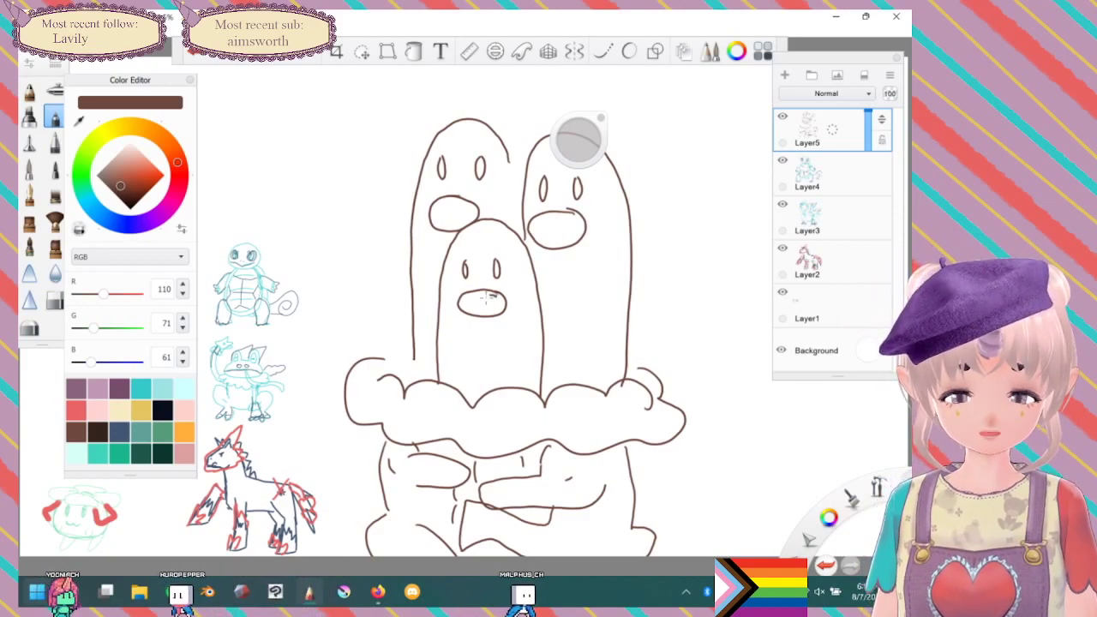
{"action": "left_click_drag", "start_coordinate": [566, 217], "coordinate": [569, 217]}
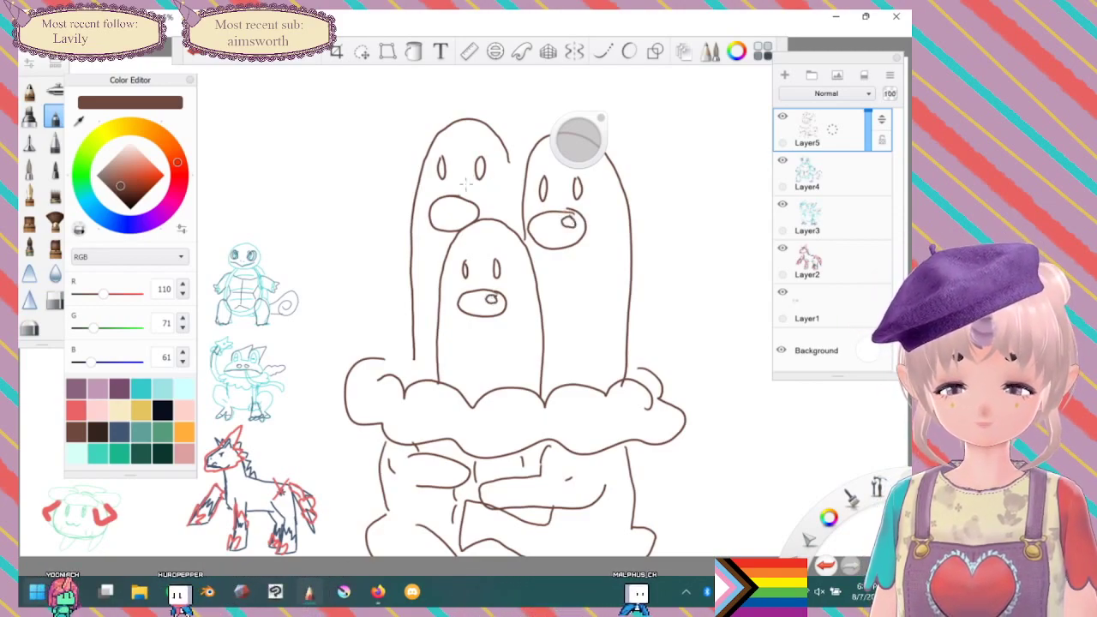
{"action": "key", "text": "ctrl+z"}
{"action": "key", "text": "ctrl+z"}
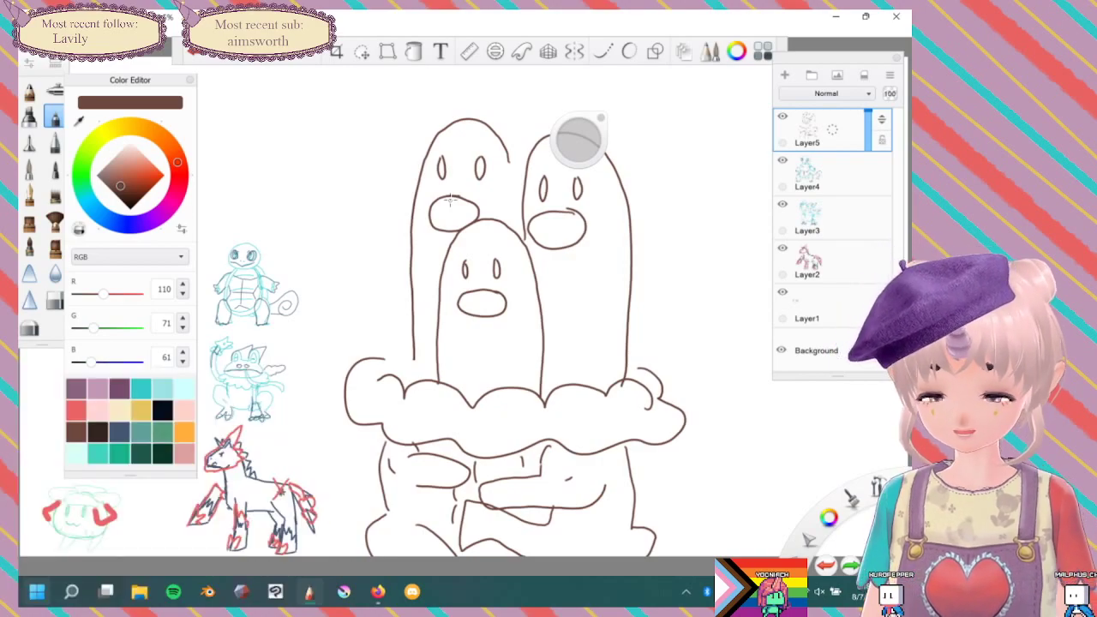
Shrink the mole drawing and move it to just above the small turtle sketch.
{"action": "key", "text": "v"}
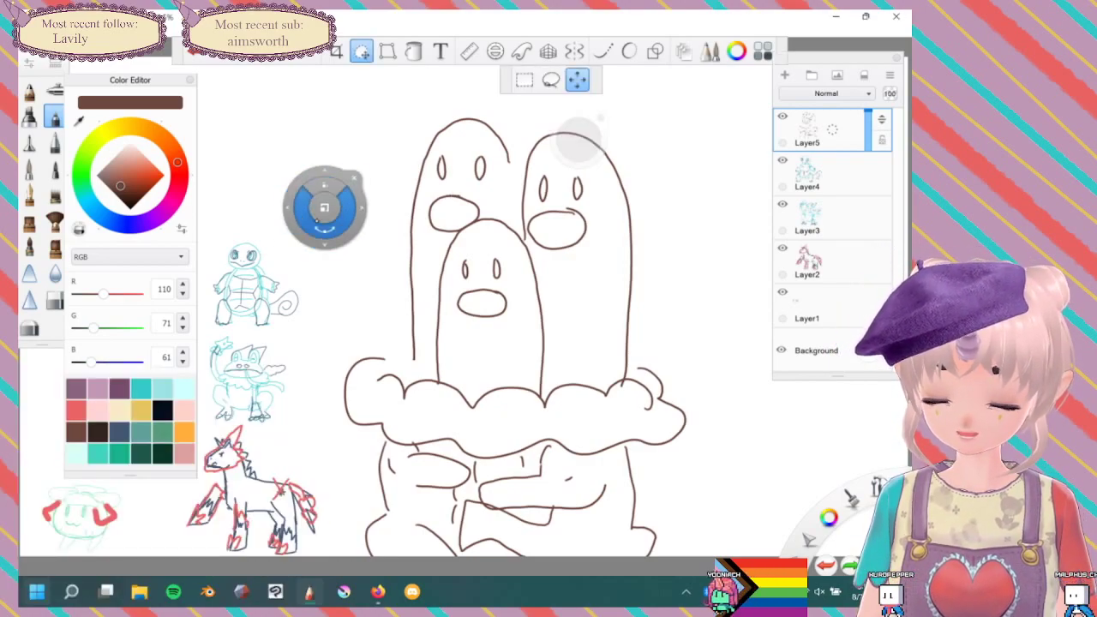
{"action": "left_click_drag", "start_coordinate": [321, 214], "coordinate": [312, 288]}
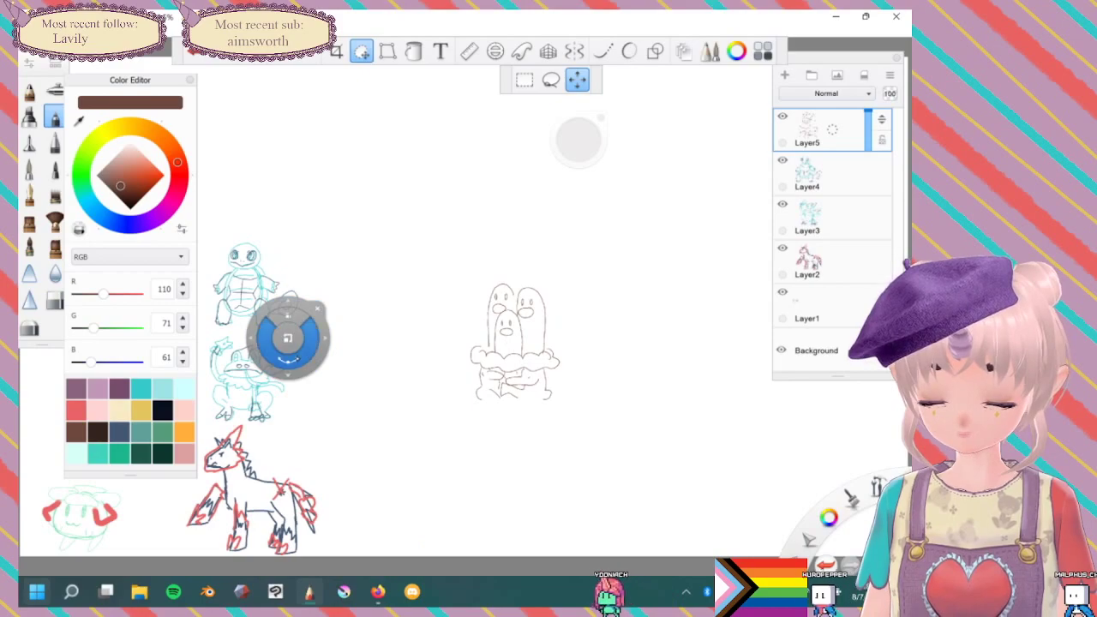
{"action": "mouse_move", "coordinate": [285, 362]}
{"action": "left_mouse_down"}
{"action": "mouse_move", "coordinate": [100, 215]}
{"action": "mouse_move", "coordinate": [21, 220]}
{"action": "left_mouse_up"}
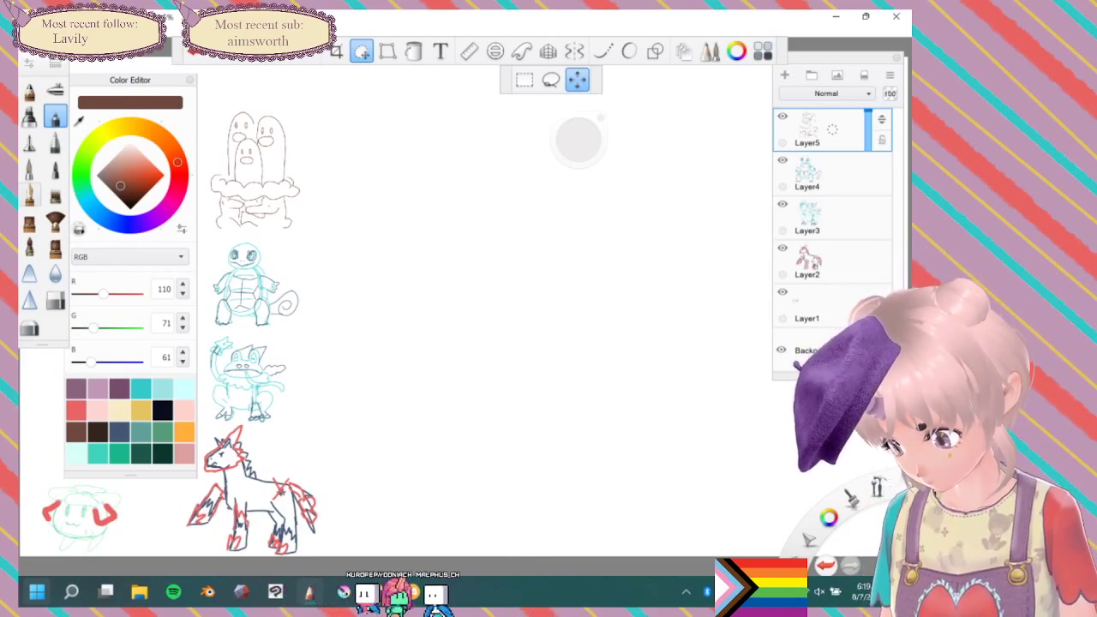
Set the colour to dark purple (RGB 72, 40, 63) and draw a domed head top with two large pointed wing-like ears.
{"action": "left_click", "coordinate": [119, 389]}
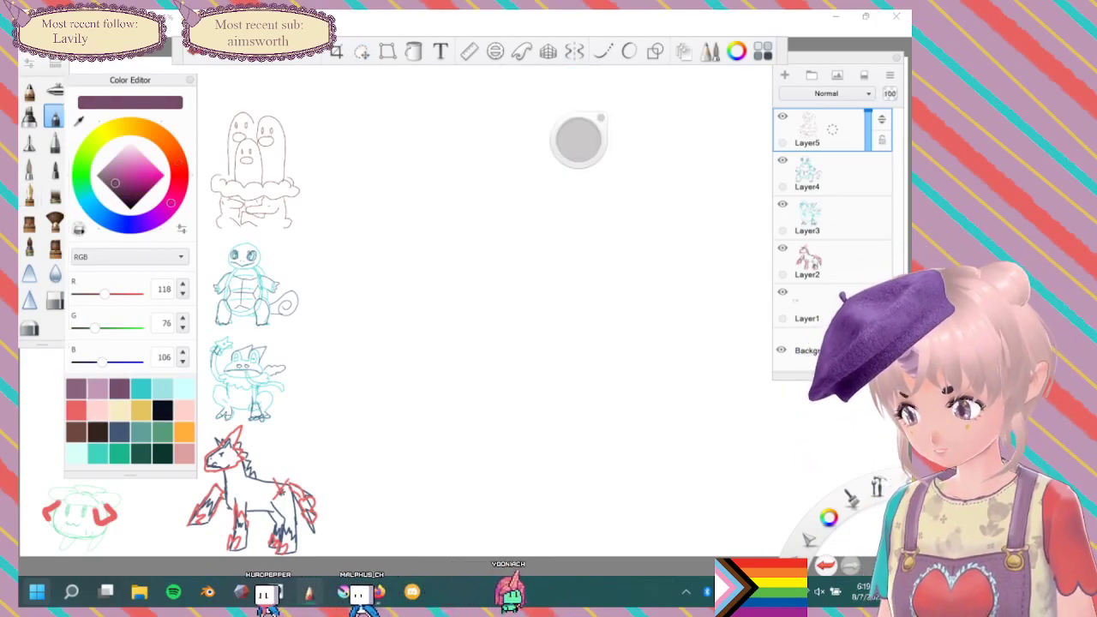
{"action": "left_click", "coordinate": [122, 195]}
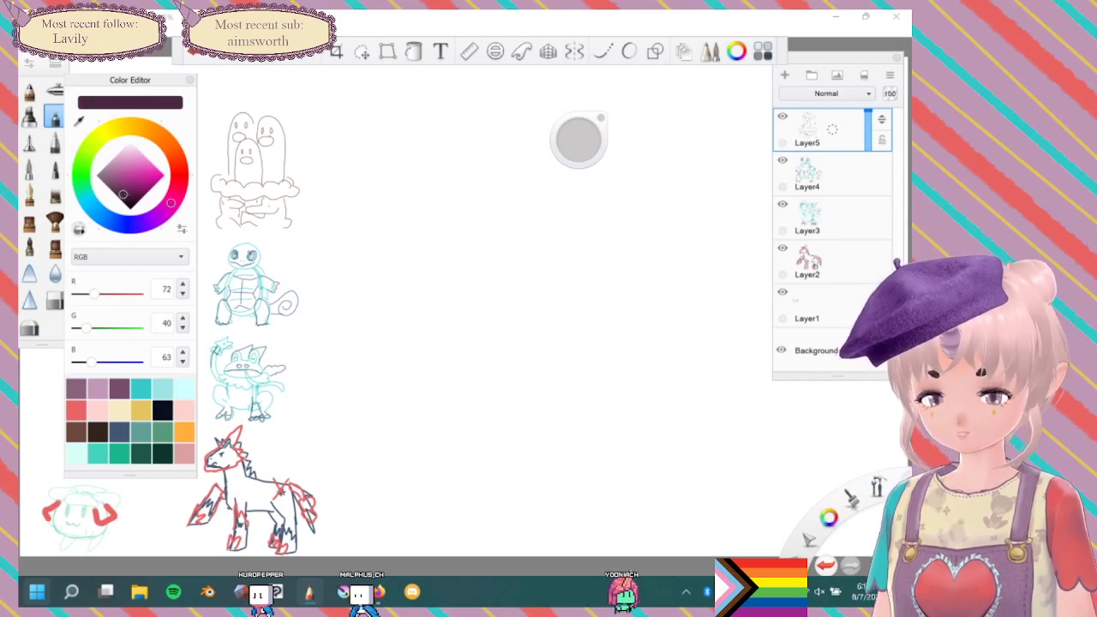
{"action": "mouse_move", "coordinate": [531, 203]}
{"action": "left_mouse_down"}
{"action": "mouse_move", "coordinate": [500, 180]}
{"action": "mouse_move", "coordinate": [440, 185]}
{"action": "mouse_move", "coordinate": [414, 216]}
{"action": "left_mouse_up"}
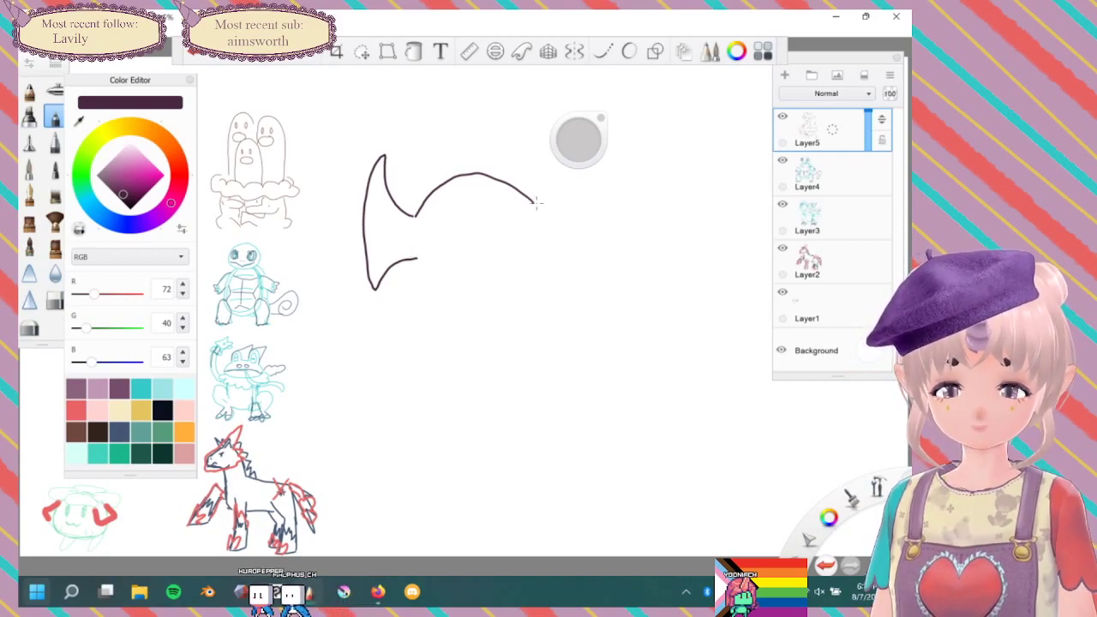
{"action": "left_click_drag", "start_coordinate": [533, 203], "coordinate": [577, 170]}
{"action": "mouse_move", "coordinate": [613, 225]}
{"action": "left_mouse_down"}
{"action": "mouse_move", "coordinate": [594, 298]}
{"action": "mouse_move", "coordinate": [588, 278]}
{"action": "mouse_move", "coordinate": [543, 266]}
{"action": "left_mouse_up"}
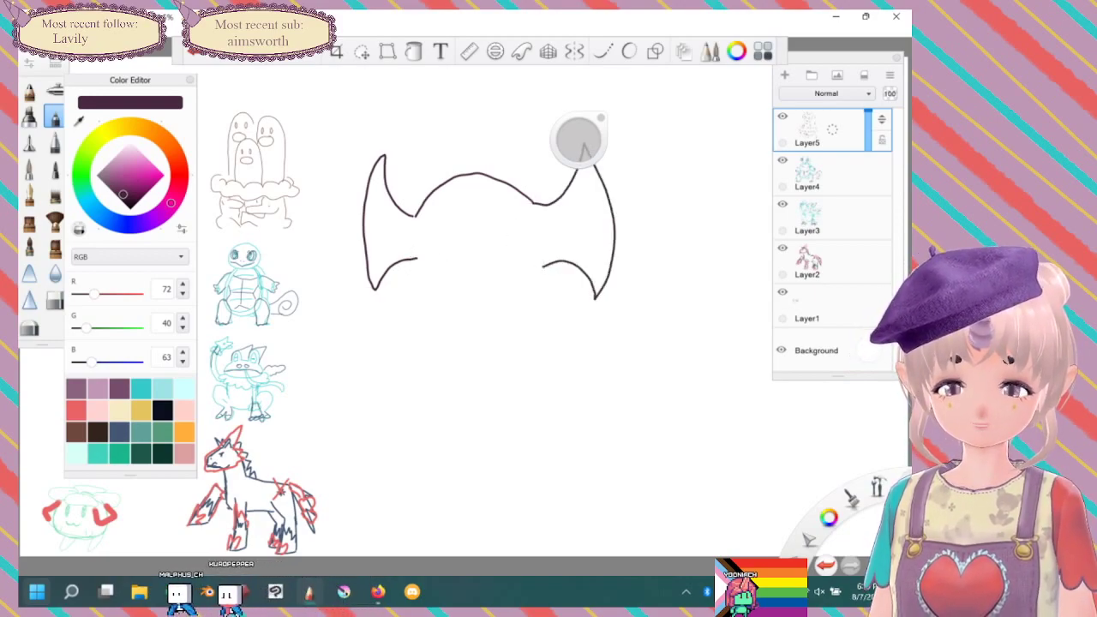
Draw angry eyes, a fanged mouth with a hanging tongue, and the cheek lines joining the ears.
{"action": "mouse_move", "coordinate": [461, 232]}
{"action": "left_mouse_down"}
{"action": "mouse_move", "coordinate": [429, 225]}
{"action": "mouse_move", "coordinate": [441, 246]}
{"action": "mouse_move", "coordinate": [516, 218]}
{"action": "mouse_move", "coordinate": [516, 239]}
{"action": "mouse_move", "coordinate": [491, 245]}
{"action": "mouse_move", "coordinate": [496, 225]}
{"action": "mouse_move", "coordinate": [439, 239]}
{"action": "left_mouse_up"}
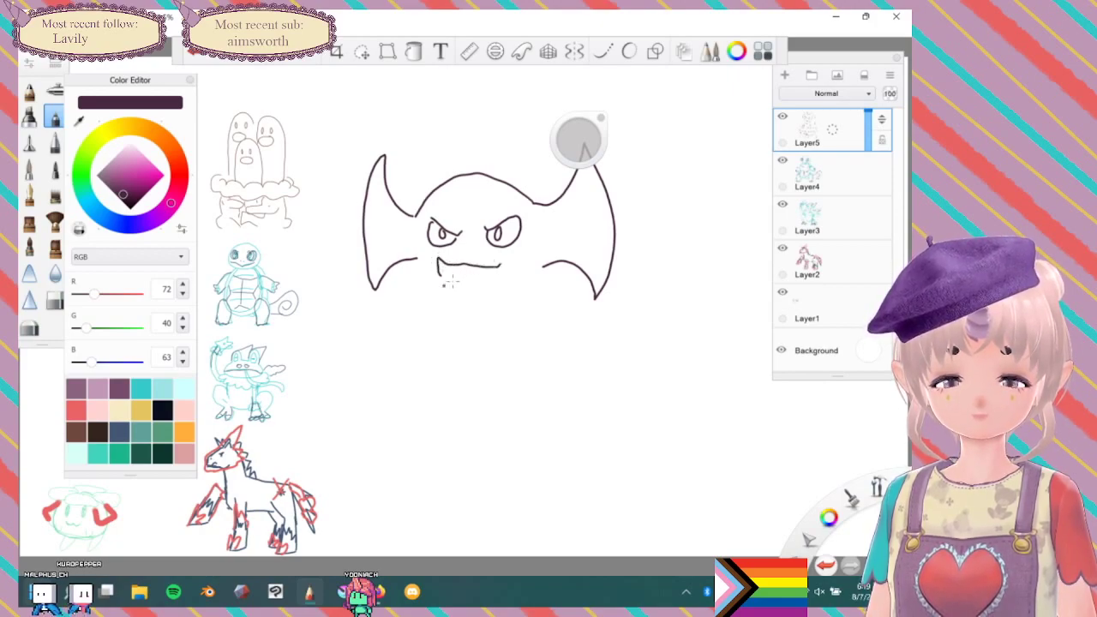
{"action": "mouse_move", "coordinate": [437, 267]}
{"action": "left_mouse_down"}
{"action": "mouse_move", "coordinate": [428, 304]}
{"action": "mouse_move", "coordinate": [437, 318]}
{"action": "mouse_move", "coordinate": [461, 307]}
{"action": "mouse_move", "coordinate": [476, 270]}
{"action": "mouse_move", "coordinate": [444, 291]}
{"action": "left_mouse_up"}
{"action": "mouse_move", "coordinate": [499, 265]}
{"action": "left_mouse_down"}
{"action": "mouse_move", "coordinate": [481, 281]}
{"action": "mouse_move", "coordinate": [538, 269]}
{"action": "left_mouse_up"}
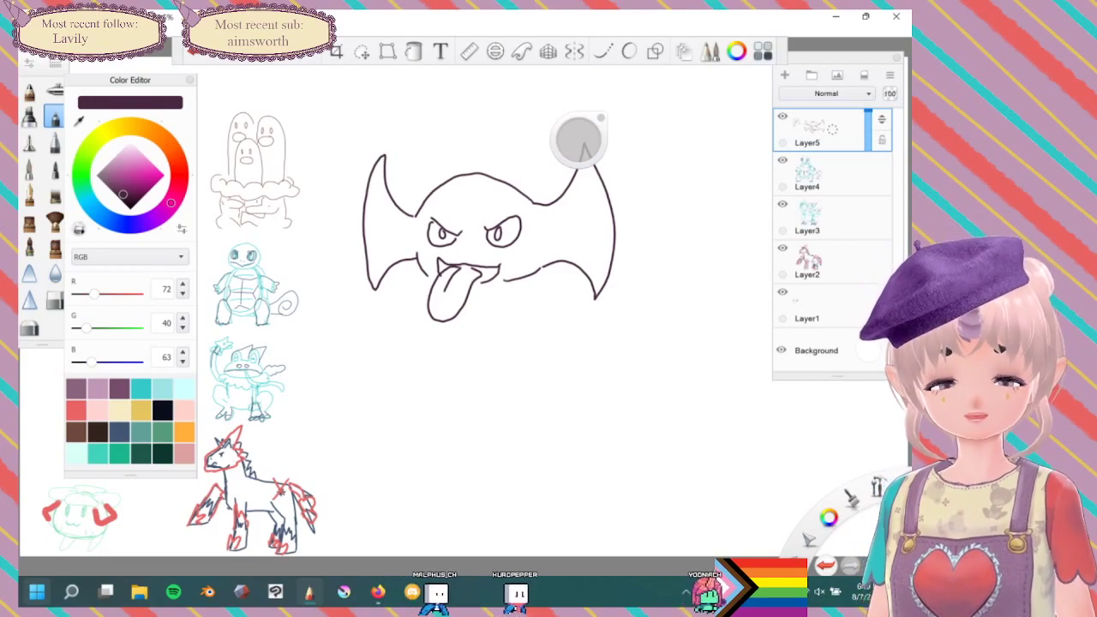
Draw the bat-like creature's neck, outstretched clawed arms, narrow torso and bent legs with clawed feet beneath the head.
{"action": "left_click_drag", "start_coordinate": [491, 290], "coordinate": [493, 301]}
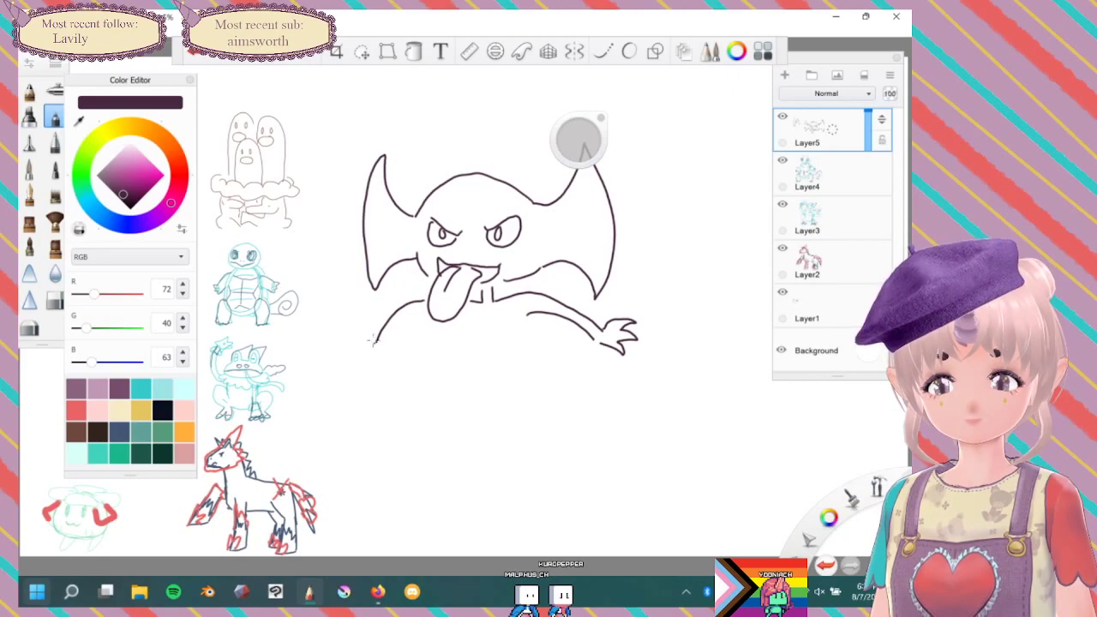
{"action": "mouse_move", "coordinate": [371, 349]}
{"action": "left_mouse_down"}
{"action": "mouse_move", "coordinate": [379, 374]}
{"action": "mouse_move", "coordinate": [392, 336]}
{"action": "mouse_move", "coordinate": [463, 294]}
{"action": "mouse_move", "coordinate": [458, 306]}
{"action": "mouse_move", "coordinate": [483, 315]}
{"action": "left_mouse_up"}
{"action": "left_click_drag", "start_coordinate": [486, 178], "coordinate": [446, 262]}
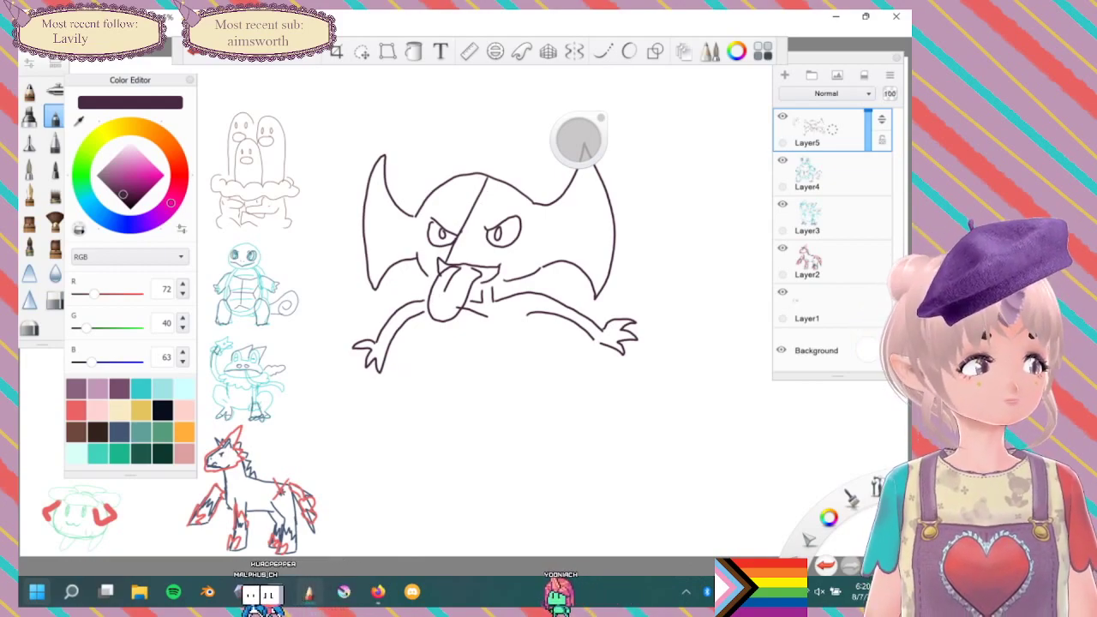
{"action": "key", "text": "ctrl+z"}
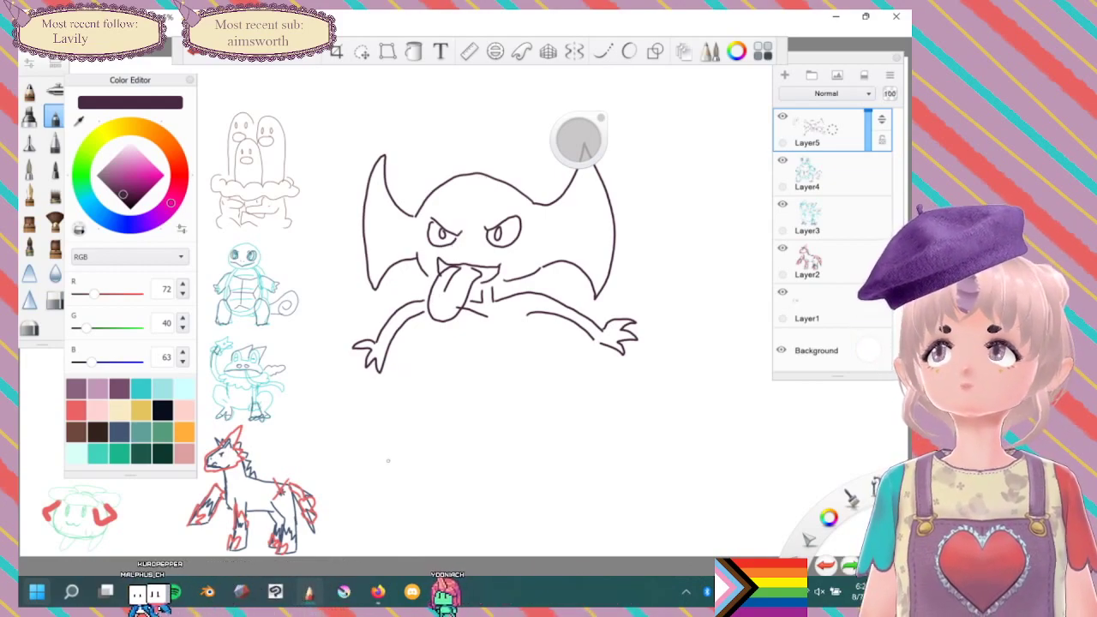
{"action": "left_click_drag", "start_coordinate": [479, 296], "coordinate": [480, 348]}
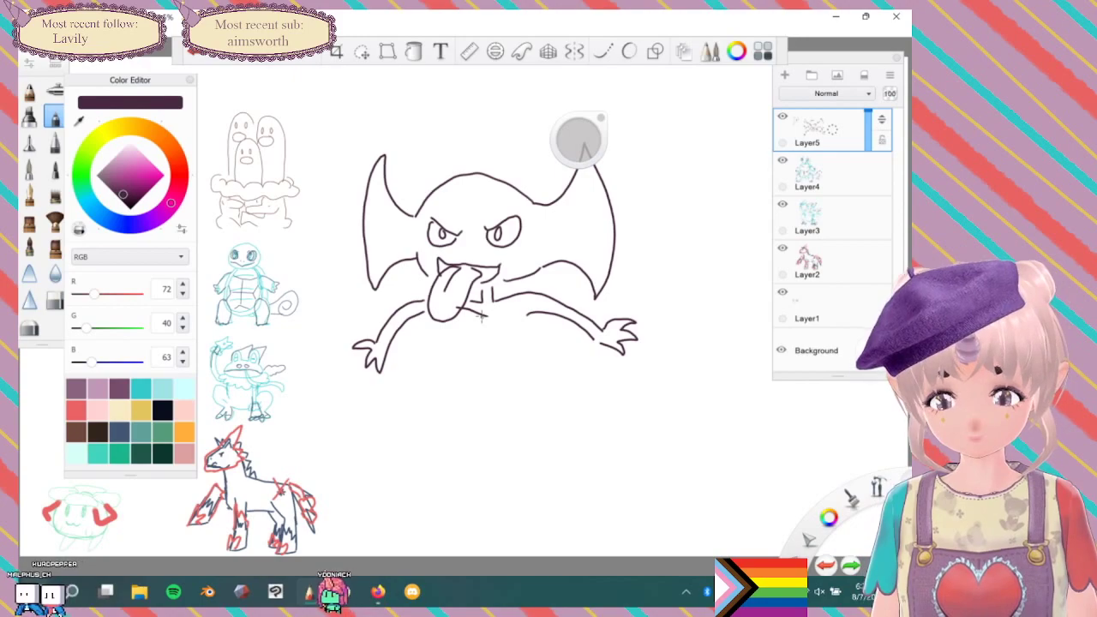
{"action": "left_click_drag", "start_coordinate": [527, 314], "coordinate": [527, 353]}
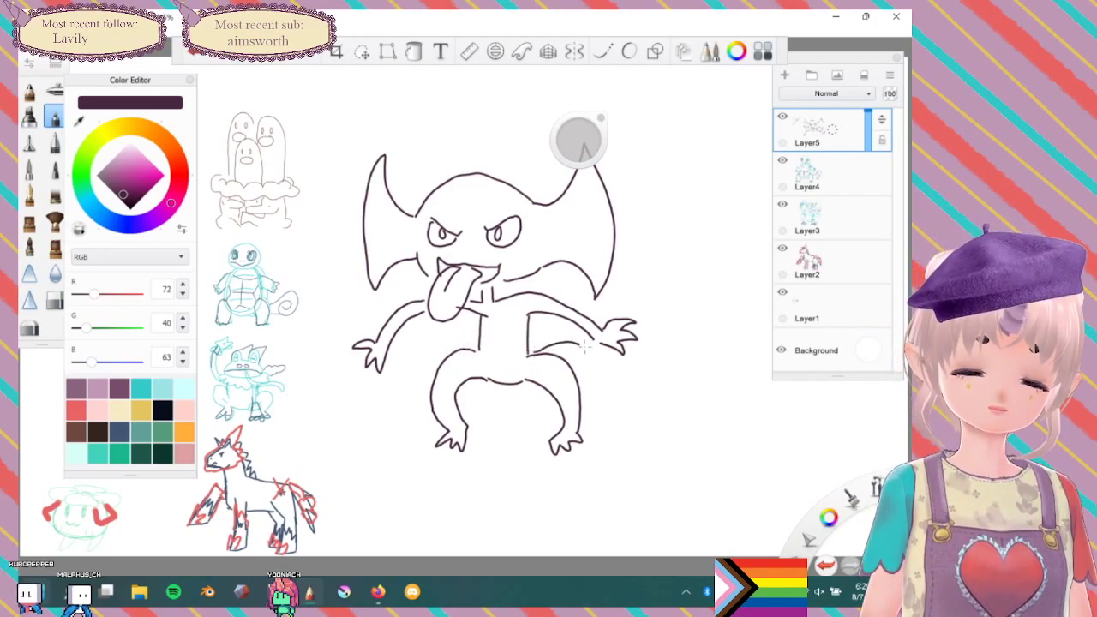
Draw a long tail with a spade-shaped tip and add diagonal marking lines across the forehead and torso.
{"action": "mouse_move", "coordinate": [585, 344]}
{"action": "left_mouse_down"}
{"action": "mouse_move", "coordinate": [619, 397]}
{"action": "mouse_move", "coordinate": [651, 400]}
{"action": "mouse_move", "coordinate": [650, 422]}
{"action": "mouse_move", "coordinate": [626, 415]}
{"action": "left_mouse_up"}
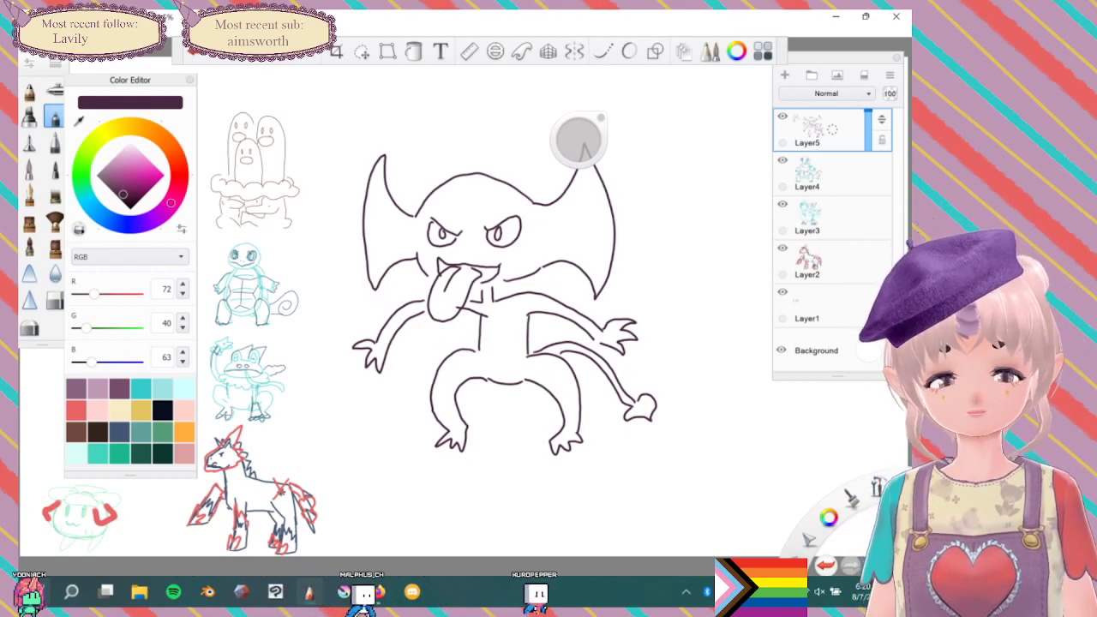
{"action": "left_click_drag", "start_coordinate": [479, 311], "coordinate": [478, 349]}
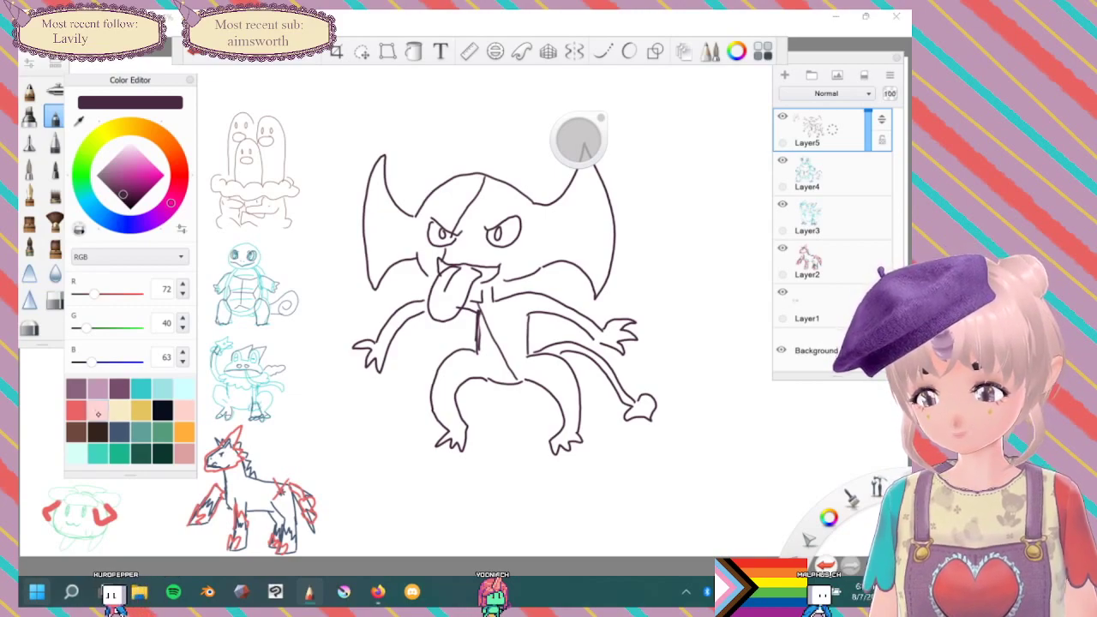
{"action": "left_click_drag", "start_coordinate": [388, 219], "coordinate": [377, 245]}
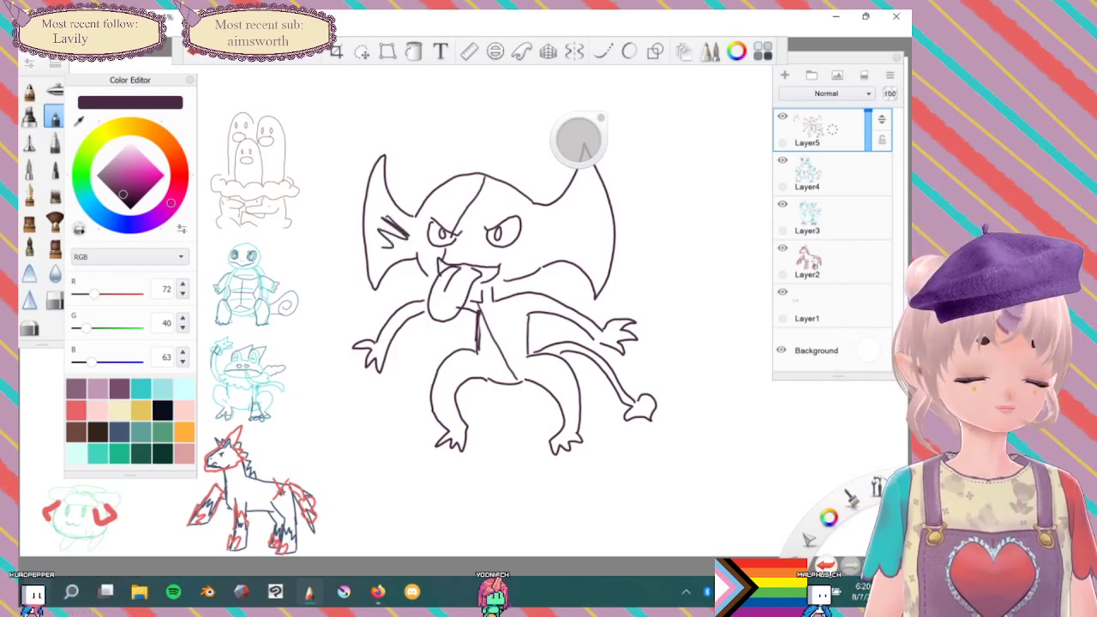
{"action": "key", "text": "ctrl+z"}
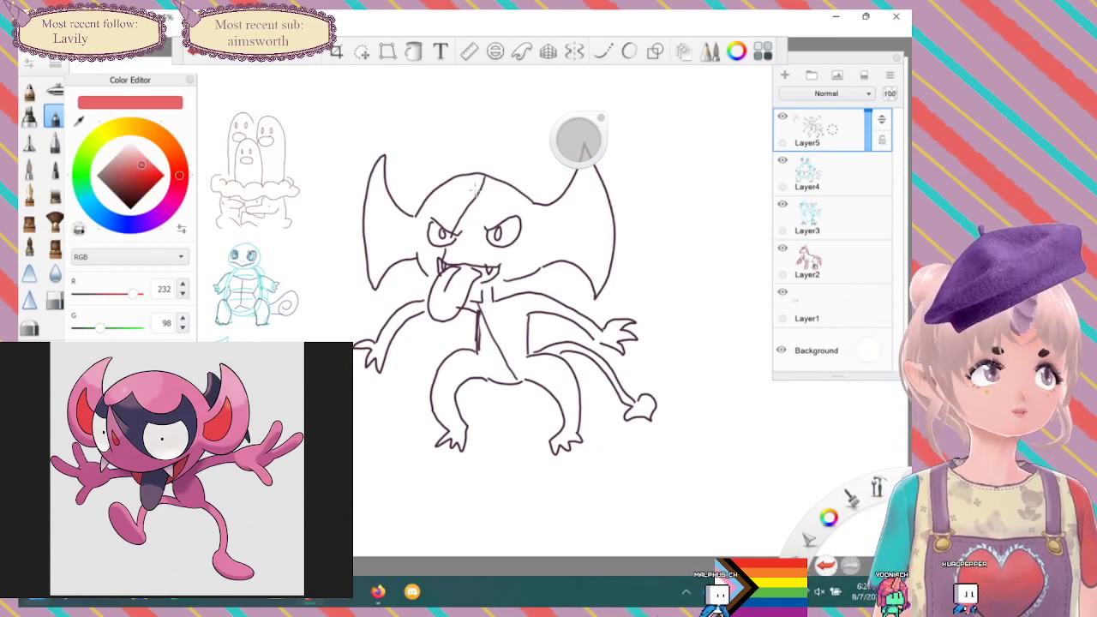
Sketch red (RGB 232, 98, 98) corrections over the creature: an eye mask, inner ears, a rounder belly, thinner legs with round feet, and a crossed-out tail tip.
{"action": "left_click_drag", "start_coordinate": [468, 233], "coordinate": [447, 215]}
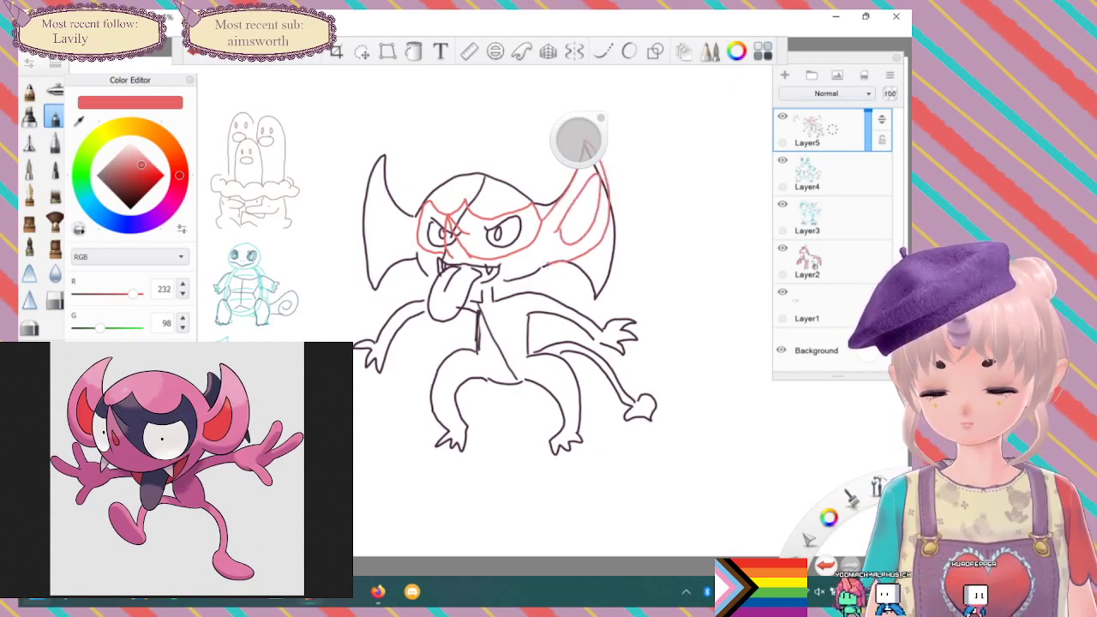
{"action": "mouse_move", "coordinate": [412, 214]}
{"action": "left_mouse_down"}
{"action": "mouse_move", "coordinate": [387, 177]}
{"action": "mouse_move", "coordinate": [374, 175]}
{"action": "mouse_move", "coordinate": [392, 262]}
{"action": "left_mouse_up"}
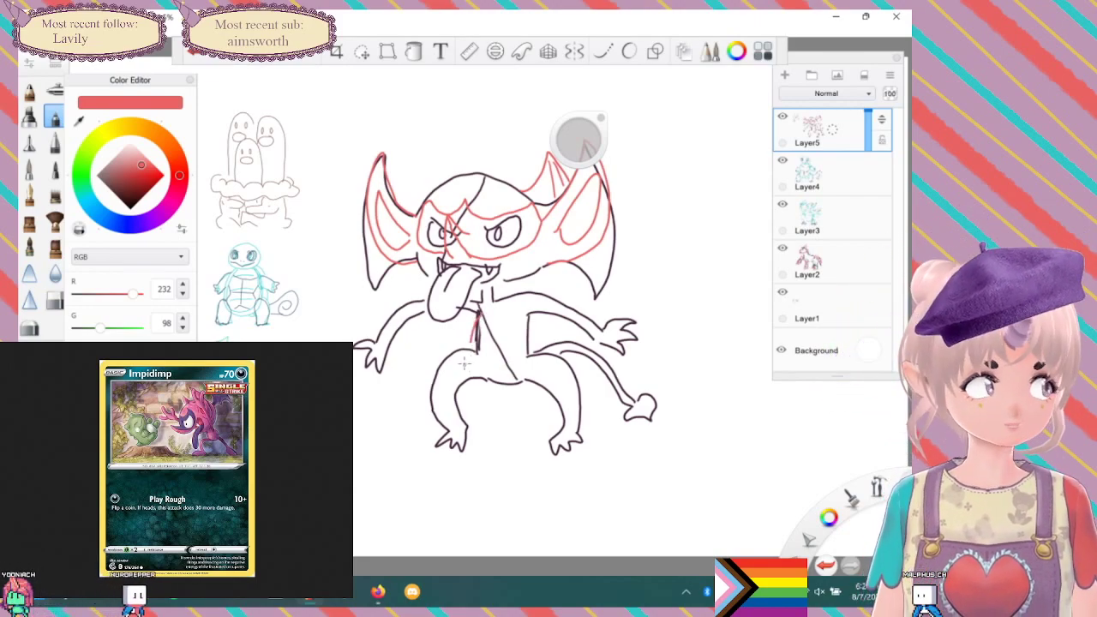
{"action": "mouse_move", "coordinate": [471, 342]}
{"action": "left_mouse_down"}
{"action": "mouse_move", "coordinate": [479, 316]}
{"action": "mouse_move", "coordinate": [471, 362]}
{"action": "mouse_move", "coordinate": [516, 382]}
{"action": "left_mouse_up"}
{"action": "left_click_drag", "start_coordinate": [531, 317], "coordinate": [527, 351]}
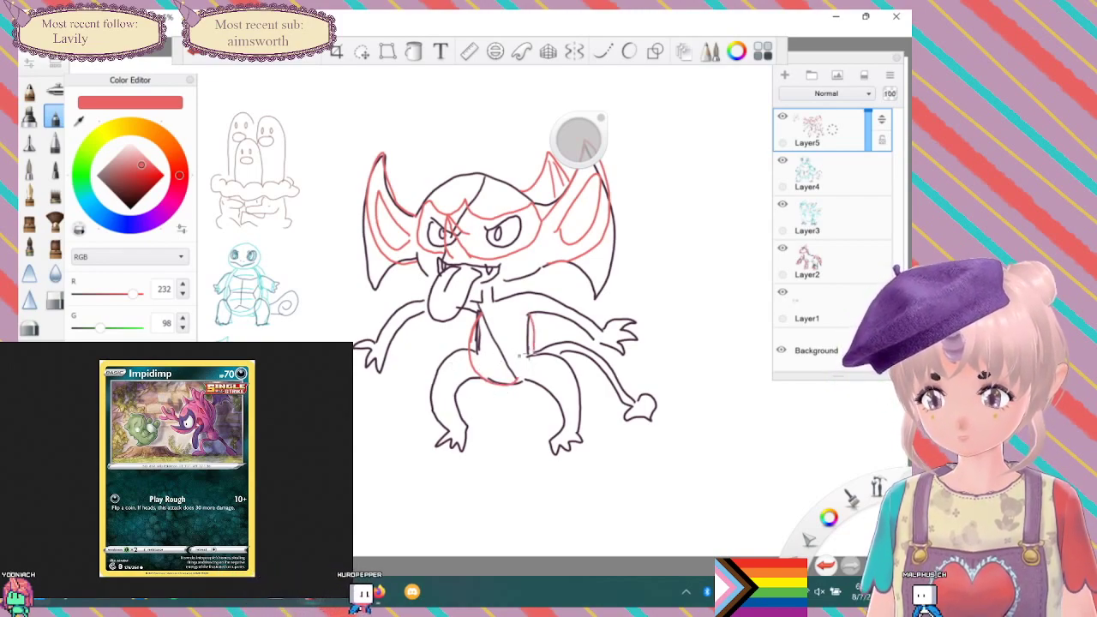
{"action": "left_click_drag", "start_coordinate": [639, 383], "coordinate": [619, 417]}
{"action": "left_click_drag", "start_coordinate": [625, 380], "coordinate": [634, 422]}
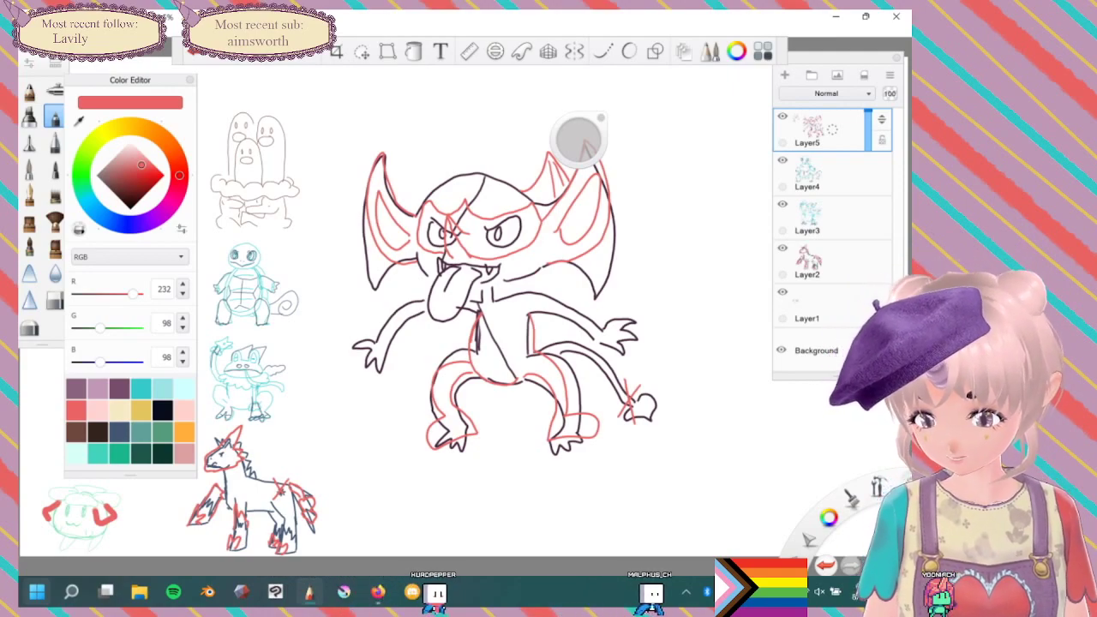
{"action": "left_click", "coordinate": [362, 51]}
{"action": "scroll", "coordinate": [433, 285], "scroll_direction": "down", "scroll_amount": 8}
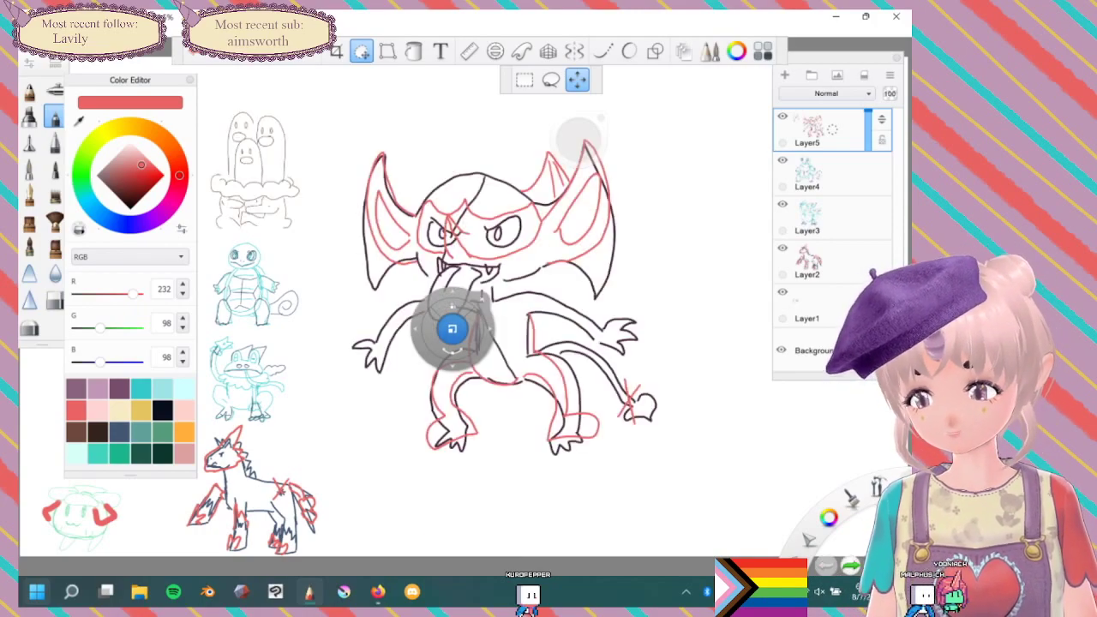
{"action": "left_click_drag", "start_coordinate": [452, 328], "coordinate": [305, 101]}
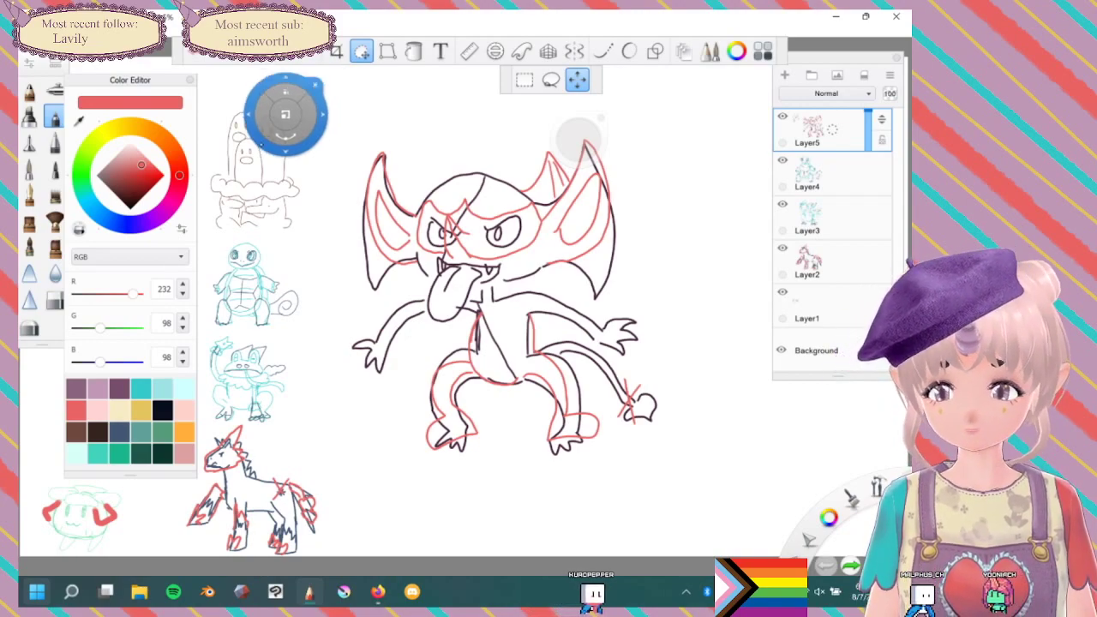
Lasso the whole bat-like creature, cut it from its layer and paste it onto a new layer.
{"action": "key", "text": "l"}
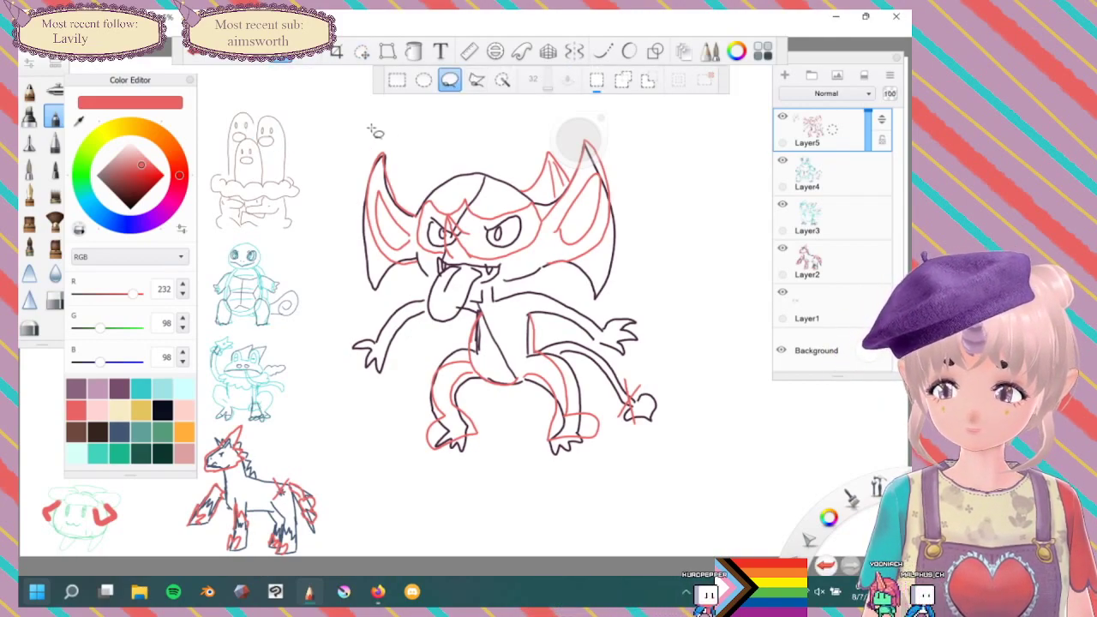
{"action": "mouse_move", "coordinate": [370, 128]}
{"action": "left_mouse_down"}
{"action": "mouse_move", "coordinate": [335, 326]}
{"action": "mouse_move", "coordinate": [445, 490]}
{"action": "mouse_move", "coordinate": [703, 368]}
{"action": "mouse_move", "coordinate": [519, 97]}
{"action": "mouse_move", "coordinate": [363, 128]}
{"action": "left_mouse_up"}
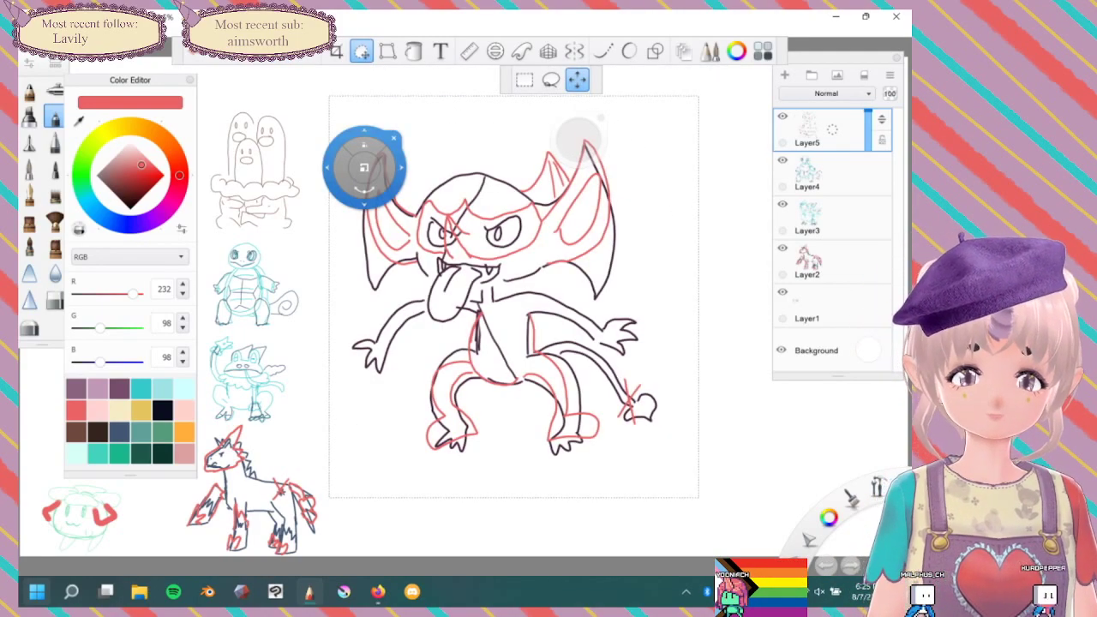
{"action": "key", "text": "ctrl+v"}
{"action": "left_click", "coordinate": [393, 137]}
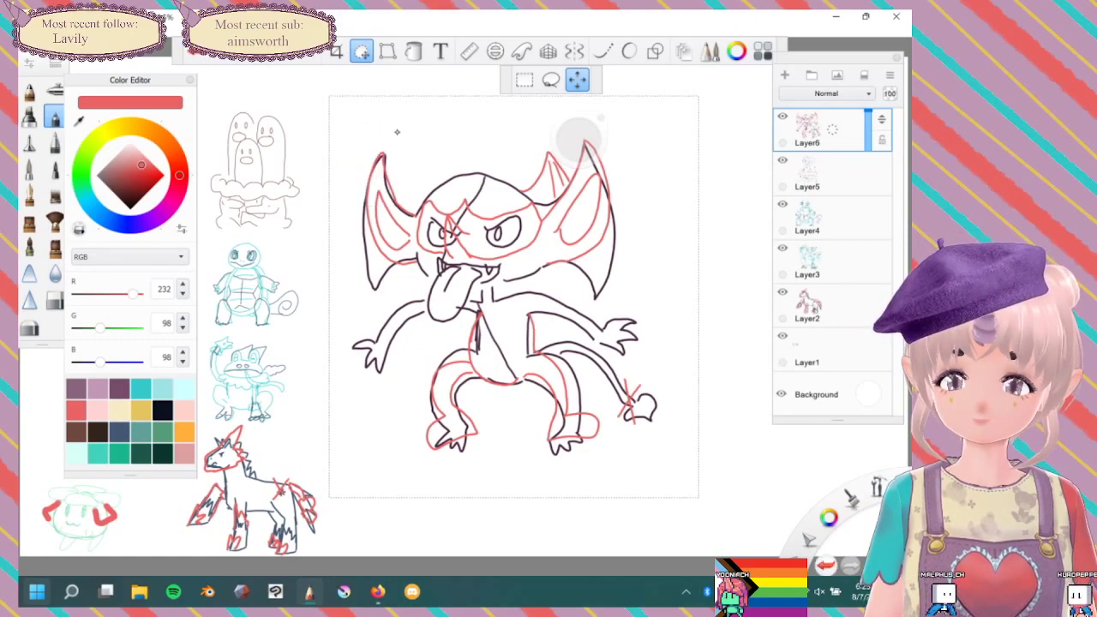
Shrink the bat-like creature and move it beside the top of the small three-headed mole sketch.
{"action": "left_click", "coordinate": [362, 50]}
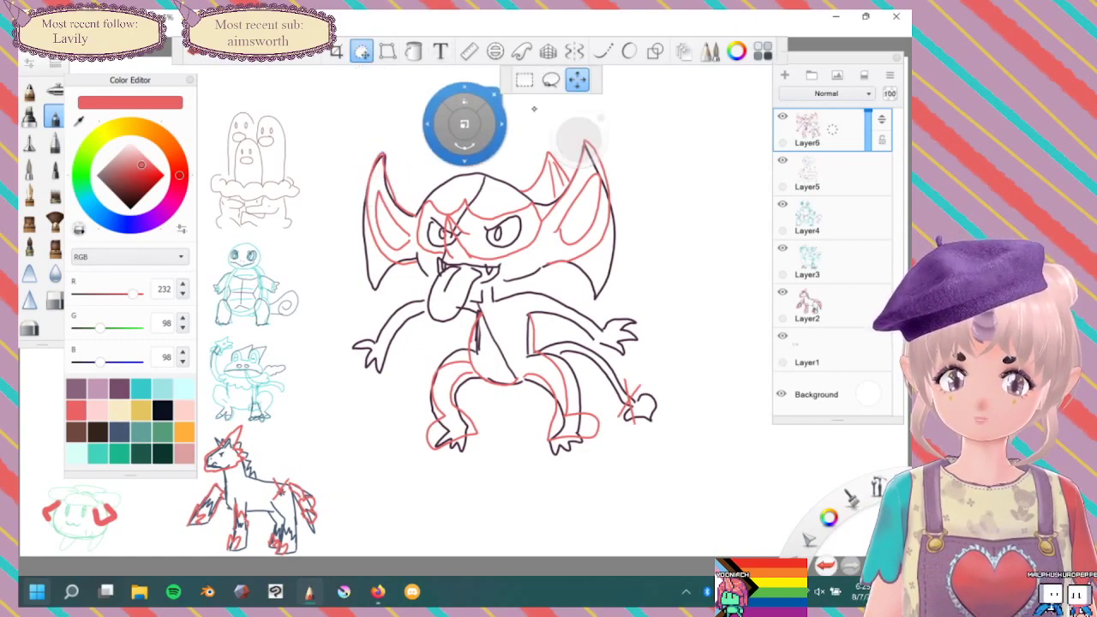
{"action": "left_click_drag", "start_coordinate": [447, 177], "coordinate": [455, 268]}
{"action": "mouse_move", "coordinate": [394, 359]}
{"action": "left_mouse_down"}
{"action": "mouse_move", "coordinate": [245, 163]}
{"action": "mouse_move", "coordinate": [230, 209]}
{"action": "mouse_move", "coordinate": [238, 202]}
{"action": "left_mouse_up"}
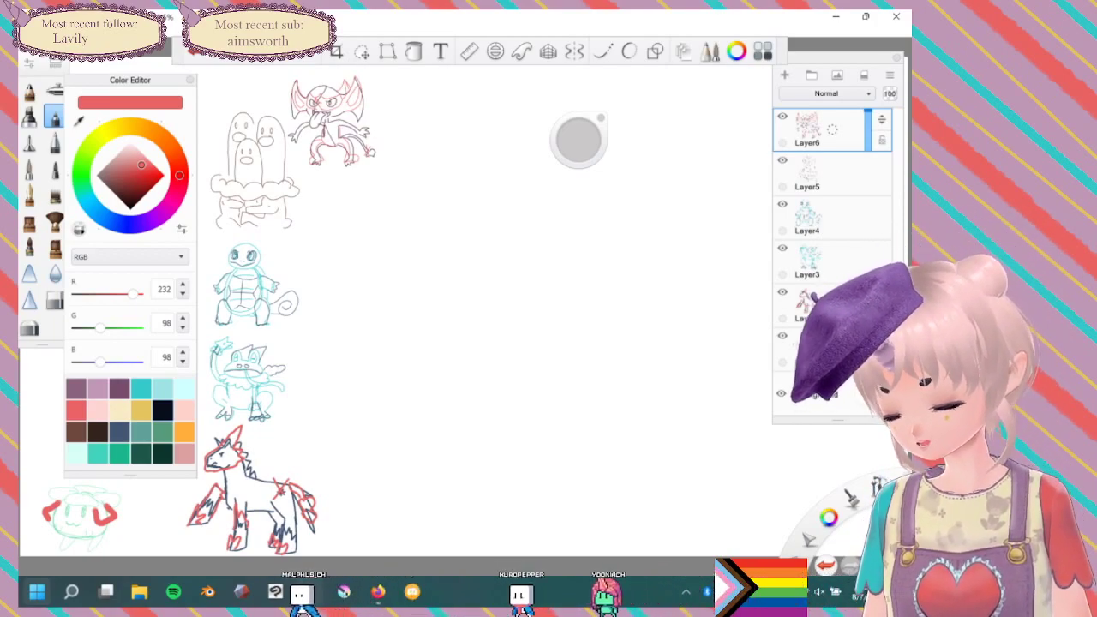
Set the colour to green (RGB 23, 181, 139) and draw a large round body with a circled face with eyes, pointed nose and tongue.
{"action": "left_click", "coordinate": [119, 453]}
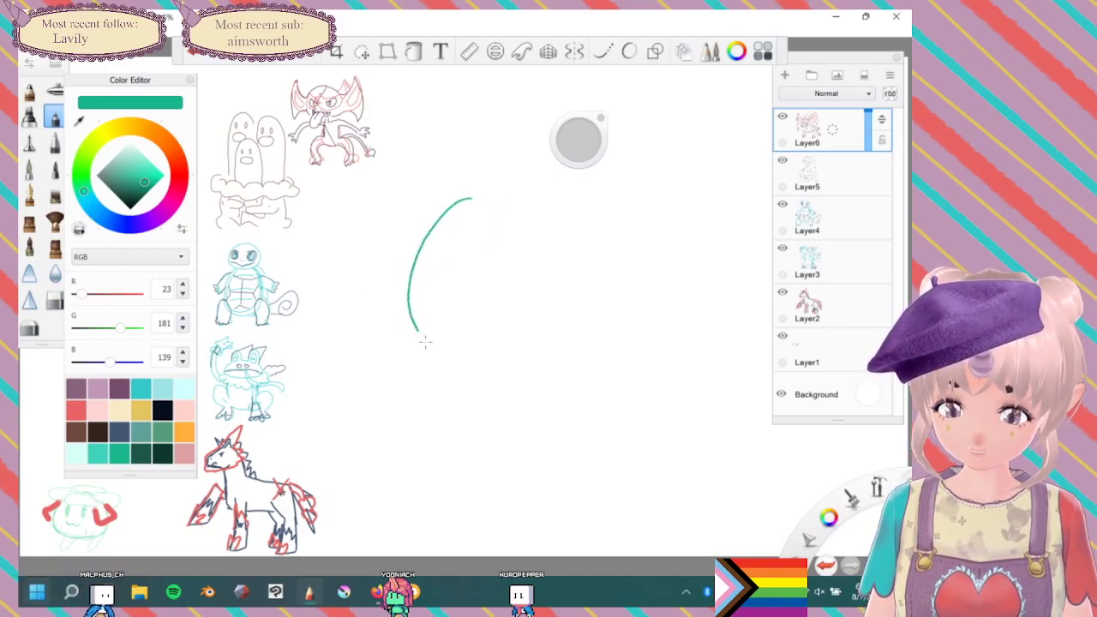
{"action": "mouse_move", "coordinate": [615, 266]}
{"action": "left_mouse_down"}
{"action": "mouse_move", "coordinate": [584, 204]}
{"action": "mouse_move", "coordinate": [519, 176]}
{"action": "mouse_move", "coordinate": [461, 192]}
{"action": "mouse_move", "coordinate": [415, 244]}
{"action": "left_mouse_up"}
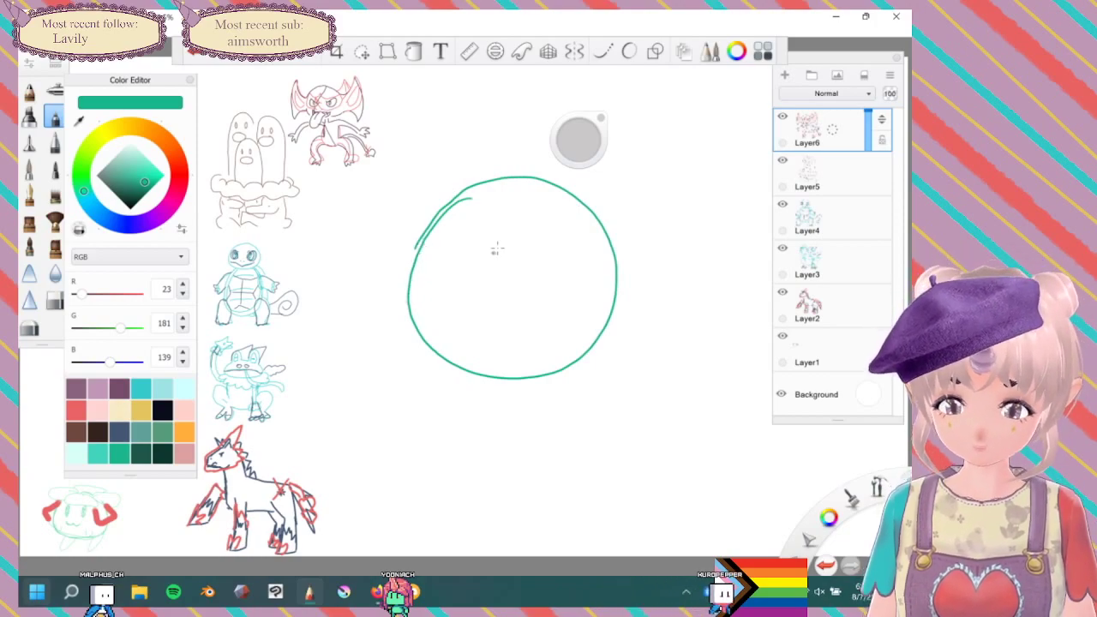
{"action": "mouse_move", "coordinate": [482, 228]}
{"action": "left_mouse_down"}
{"action": "mouse_move", "coordinate": [460, 254]}
{"action": "mouse_move", "coordinate": [471, 288]}
{"action": "mouse_move", "coordinate": [517, 297]}
{"action": "mouse_move", "coordinate": [542, 262]}
{"action": "mouse_move", "coordinate": [516, 229]}
{"action": "mouse_move", "coordinate": [469, 229]}
{"action": "left_mouse_up"}
{"action": "mouse_move", "coordinate": [490, 269]}
{"action": "left_mouse_down"}
{"action": "mouse_move", "coordinate": [454, 276]}
{"action": "mouse_move", "coordinate": [497, 281]}
{"action": "mouse_move", "coordinate": [506, 250]}
{"action": "left_mouse_up"}
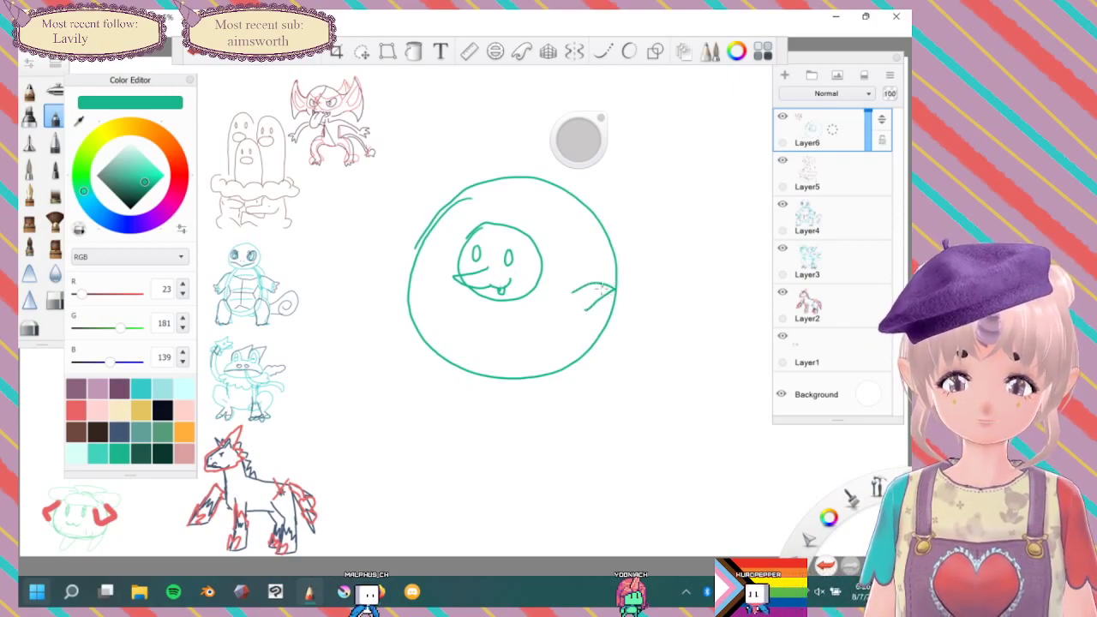
Add small arms at the body's sides and large spikes around its outline, and fill in the eyes.
{"action": "left_click_drag", "start_coordinate": [445, 302], "coordinate": [438, 327]}
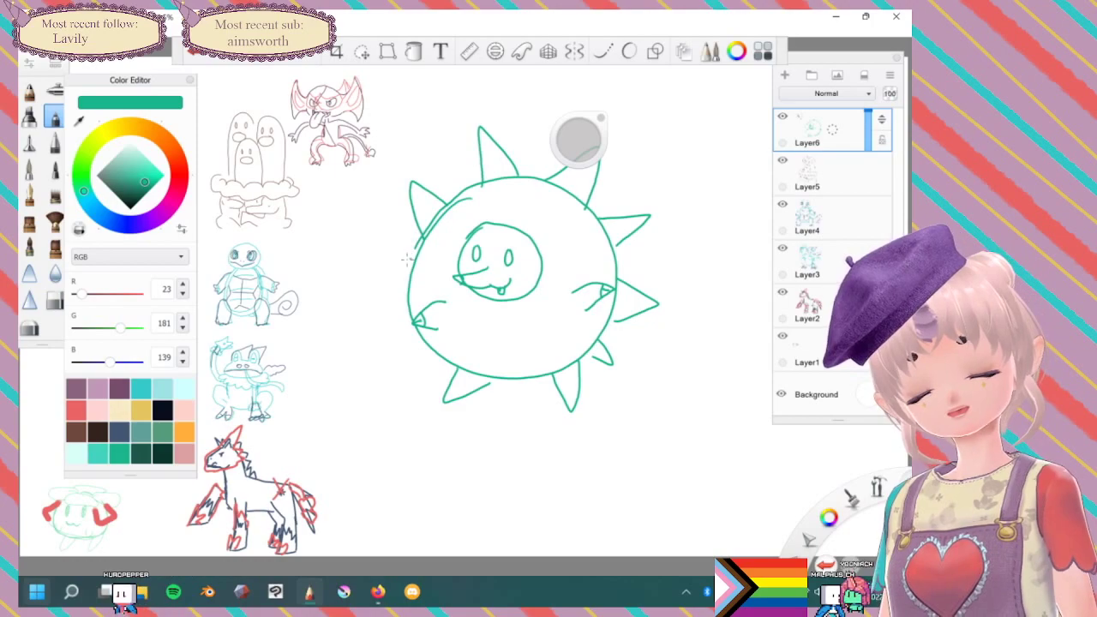
{"action": "mouse_move", "coordinate": [414, 250]}
{"action": "left_mouse_down"}
{"action": "mouse_move", "coordinate": [375, 272]}
{"action": "mouse_move", "coordinate": [424, 350]}
{"action": "left_mouse_up"}
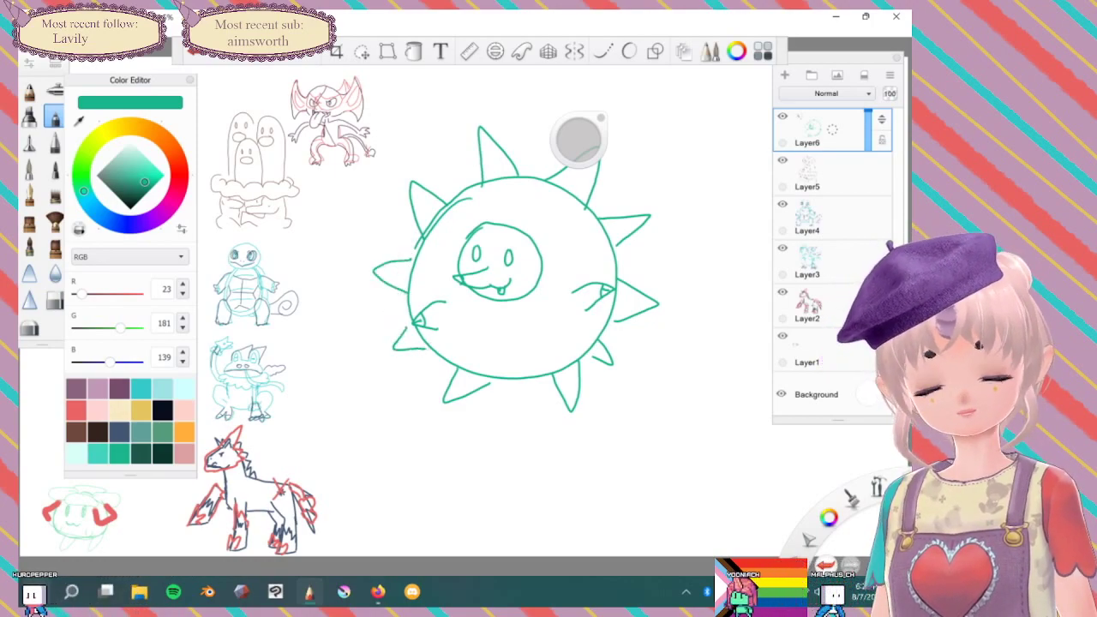
{"action": "left_click_drag", "start_coordinate": [504, 254], "coordinate": [507, 267]}
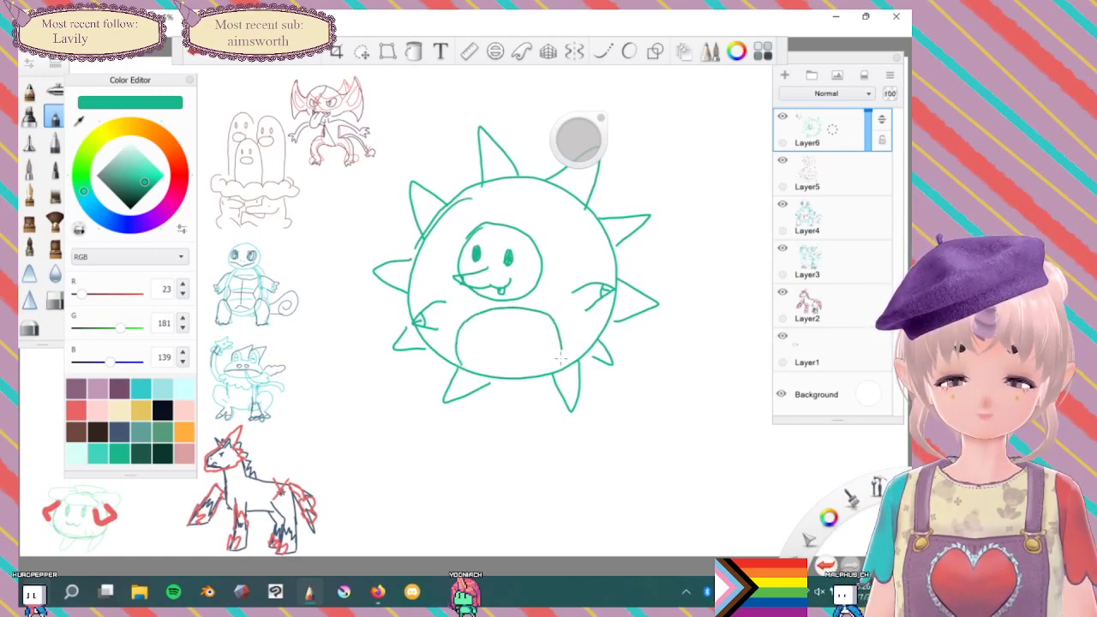
Add curved lines inside the belly patch and draw extra smaller spikes on the upper part of the body.
{"action": "left_click_drag", "start_coordinate": [536, 326], "coordinate": [537, 326]}
{"action": "left_click_drag", "start_coordinate": [469, 358], "coordinate": [545, 361]}
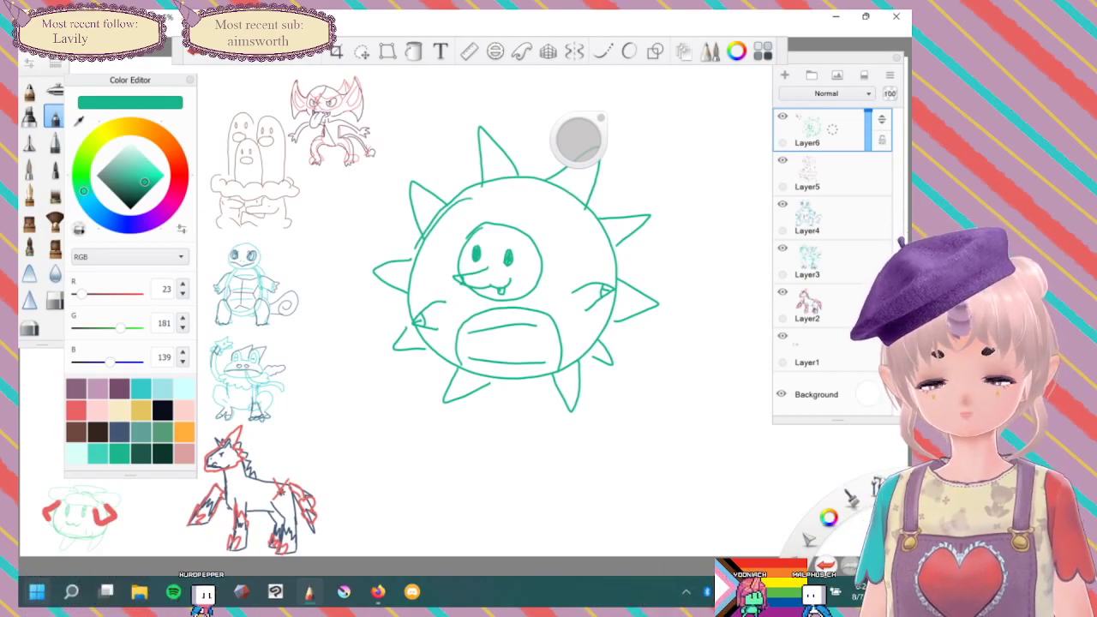
{"action": "mouse_move", "coordinate": [512, 208]}
{"action": "left_mouse_down"}
{"action": "mouse_move", "coordinate": [539, 155]}
{"action": "mouse_move", "coordinate": [541, 201]}
{"action": "mouse_move", "coordinate": [613, 218]}
{"action": "mouse_move", "coordinate": [582, 257]}
{"action": "left_mouse_up"}
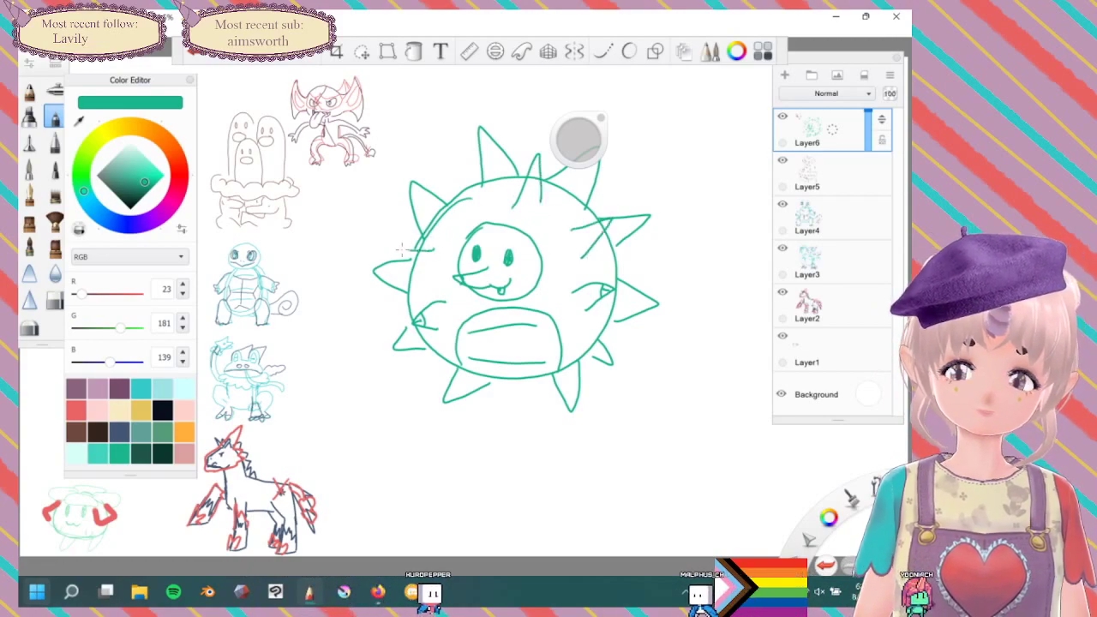
{"action": "mouse_move", "coordinate": [471, 183]}
{"action": "left_mouse_down"}
{"action": "mouse_move", "coordinate": [452, 161]}
{"action": "mouse_move", "coordinate": [456, 195]}
{"action": "left_mouse_up"}
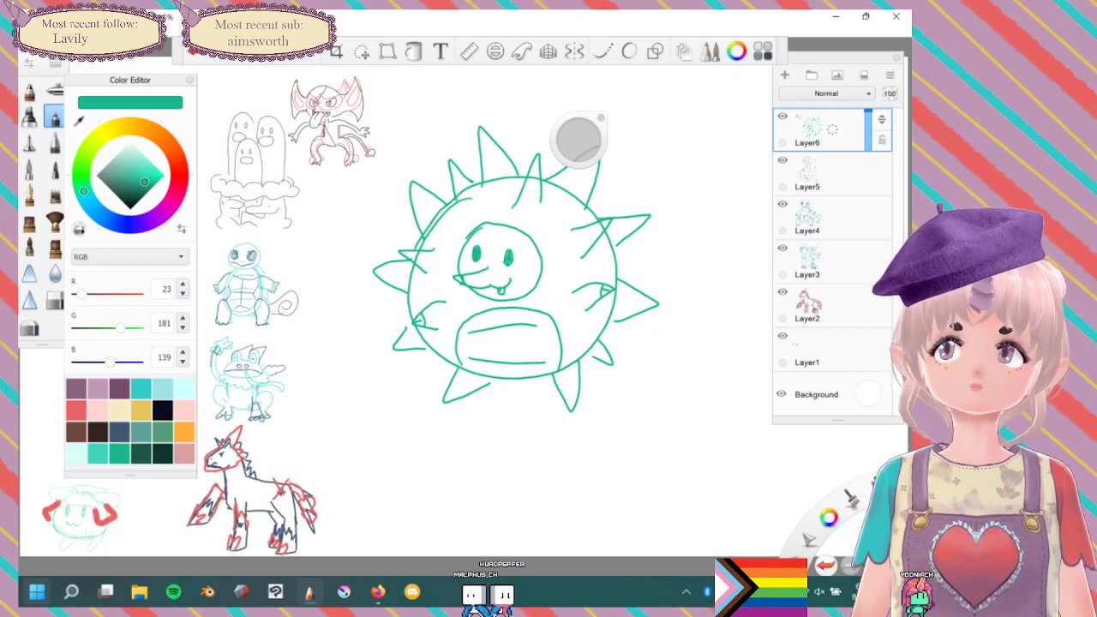
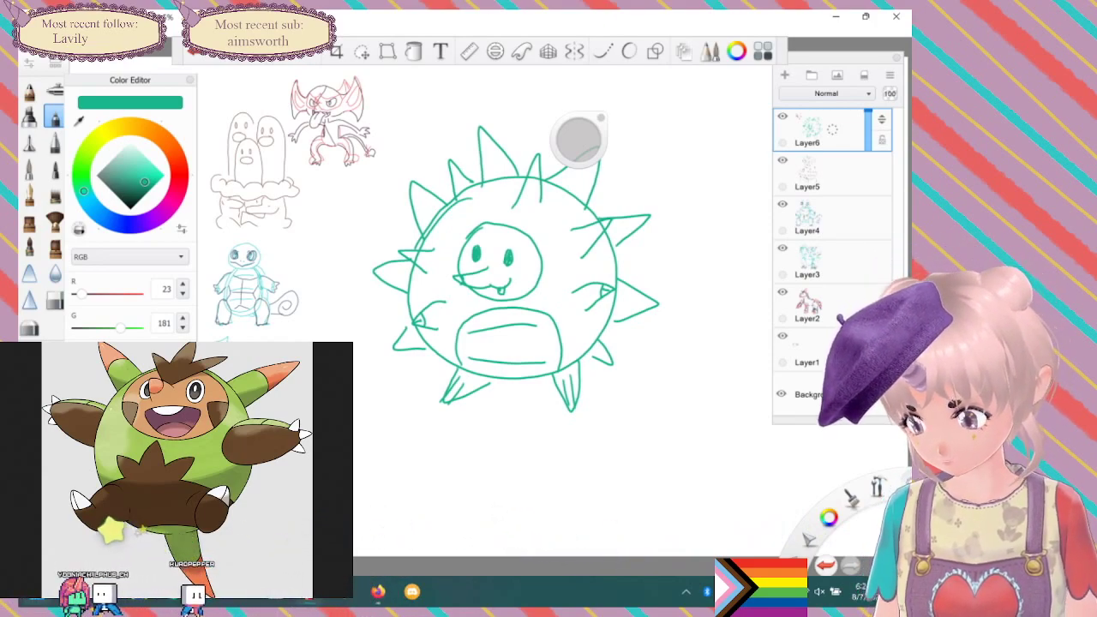
Set the colour to brown (R 110, G 71) and trace both sides of the round body's outline, redrawing the second arc.
{"action": "left_click", "coordinate": [132, 200]}
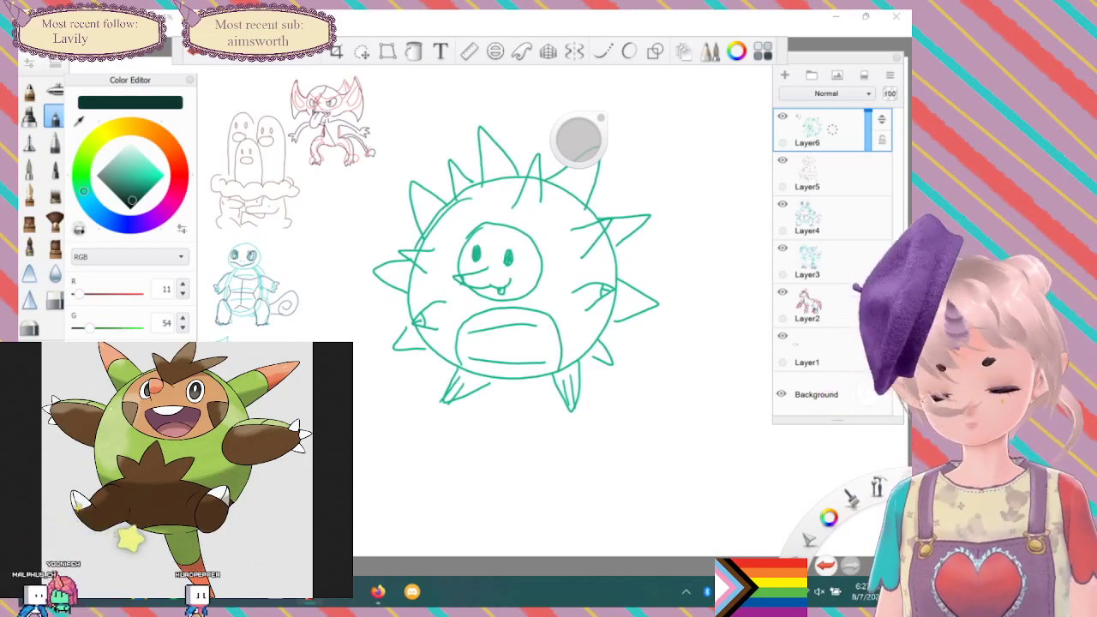
{"action": "left_click", "coordinate": [177, 161]}
{"action": "left_click", "coordinate": [121, 186]}
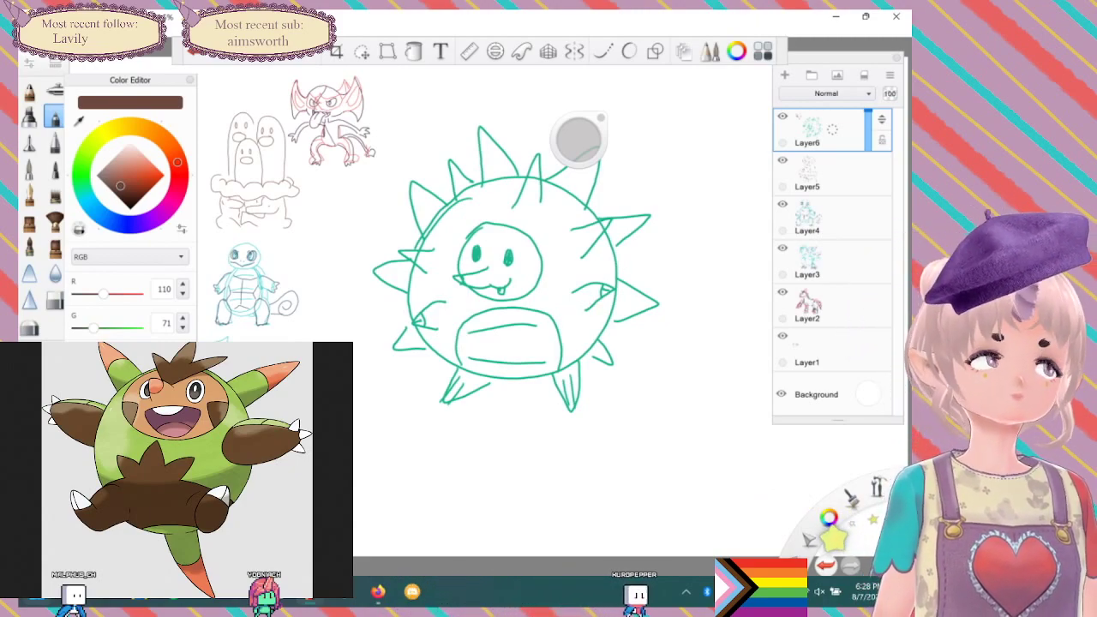
{"action": "mouse_move", "coordinate": [505, 180]}
{"action": "left_mouse_down"}
{"action": "mouse_move", "coordinate": [424, 246]}
{"action": "mouse_move", "coordinate": [411, 305]}
{"action": "mouse_move", "coordinate": [456, 366]}
{"action": "left_mouse_up"}
{"action": "mouse_move", "coordinate": [499, 181]}
{"action": "left_mouse_down"}
{"action": "mouse_move", "coordinate": [580, 199]}
{"action": "mouse_move", "coordinate": [618, 272]}
{"action": "mouse_move", "coordinate": [605, 340]}
{"action": "mouse_move", "coordinate": [561, 375]}
{"action": "mouse_move", "coordinate": [519, 381]}
{"action": "mouse_move", "coordinate": [481, 370]}
{"action": "mouse_move", "coordinate": [401, 302]}
{"action": "mouse_move", "coordinate": [448, 370]}
{"action": "mouse_move", "coordinate": [442, 385]}
{"action": "mouse_move", "coordinate": [461, 365]}
{"action": "left_mouse_up"}
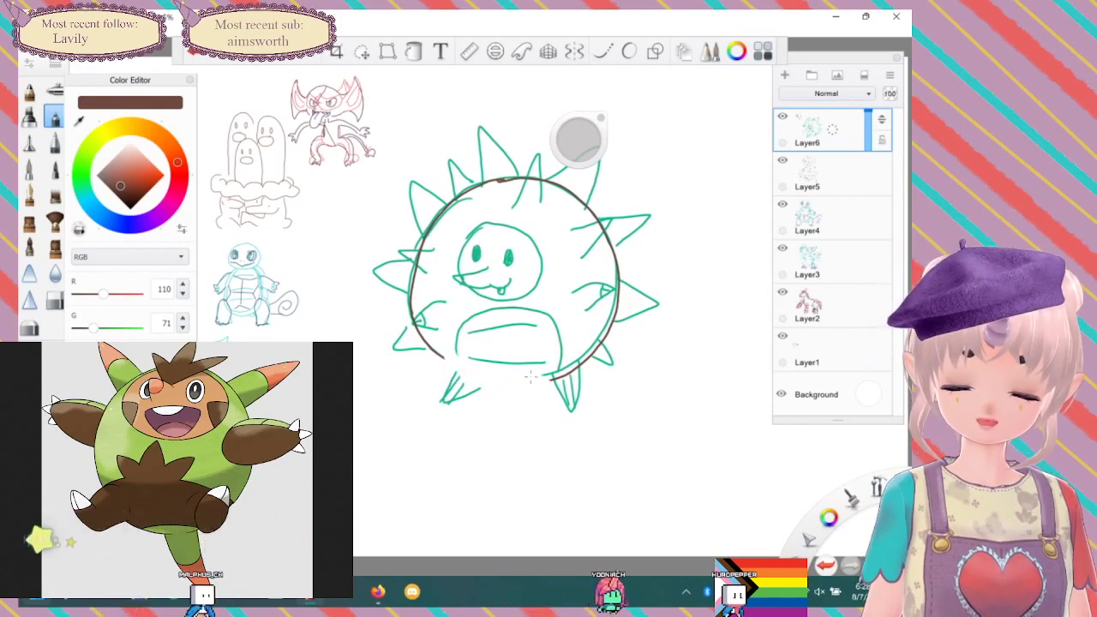
{"action": "key", "text": "ctrl+z"}
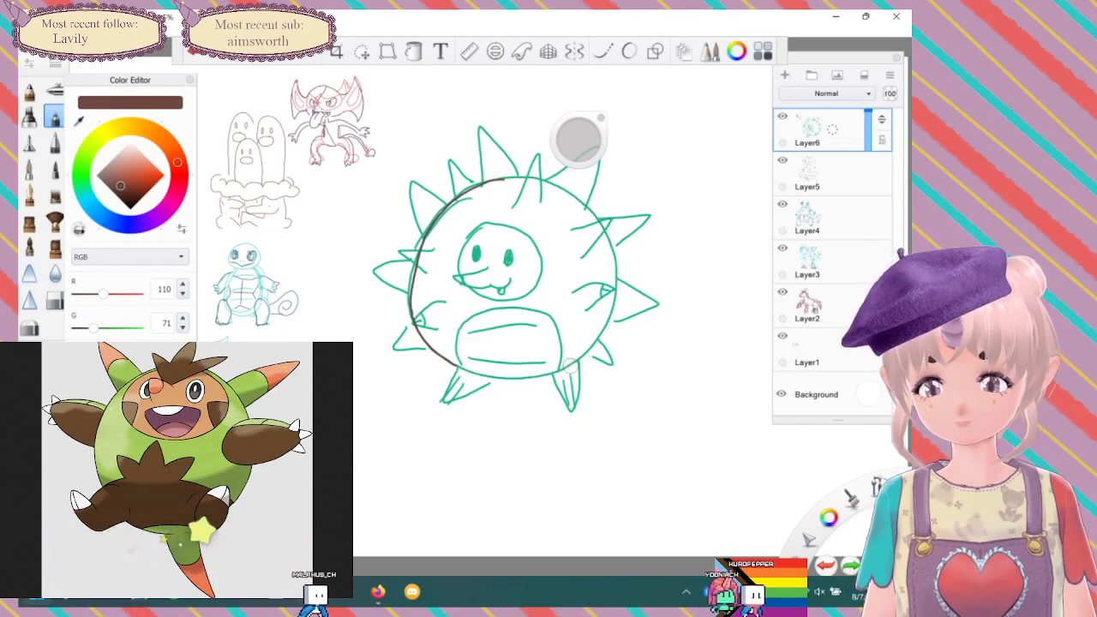
{"action": "mouse_move", "coordinate": [502, 179]}
{"action": "left_mouse_down"}
{"action": "mouse_move", "coordinate": [558, 192]}
{"action": "mouse_move", "coordinate": [620, 264]}
{"action": "mouse_move", "coordinate": [607, 324]}
{"action": "mouse_move", "coordinate": [568, 369]}
{"action": "left_mouse_up"}
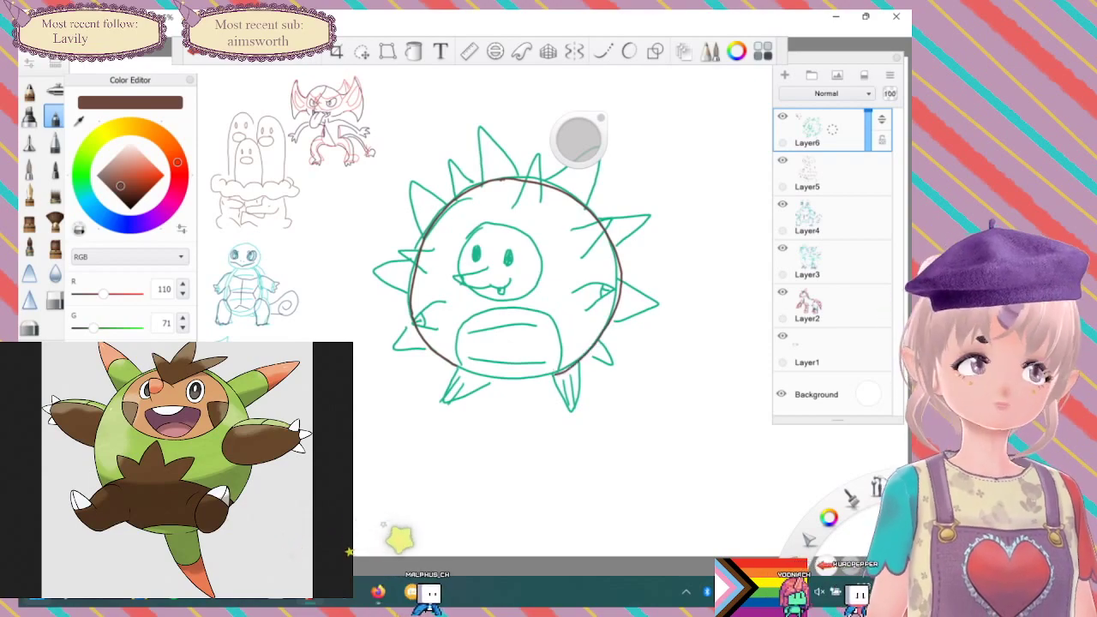
Draw brown legs with clawed feet below the round body, plus a jagged-topped belly marking and a small pointed tail.
{"action": "mouse_move", "coordinate": [449, 396]}
{"action": "left_mouse_down"}
{"action": "mouse_move", "coordinate": [448, 406]}
{"action": "mouse_move", "coordinate": [472, 409]}
{"action": "left_mouse_up"}
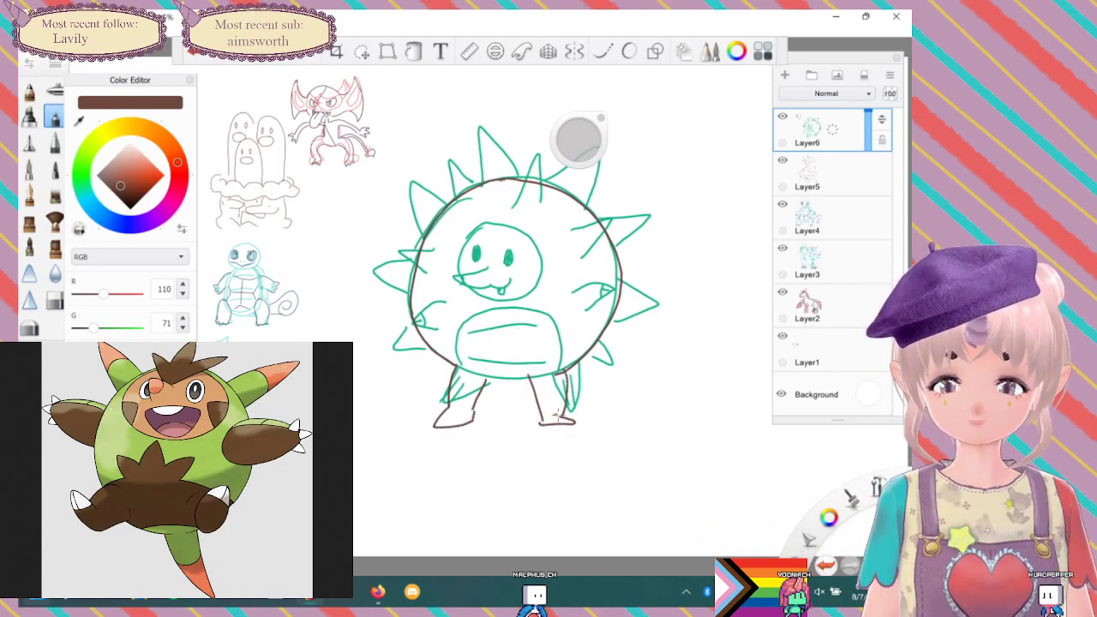
{"action": "left_click_drag", "start_coordinate": [443, 412], "coordinate": [454, 425]}
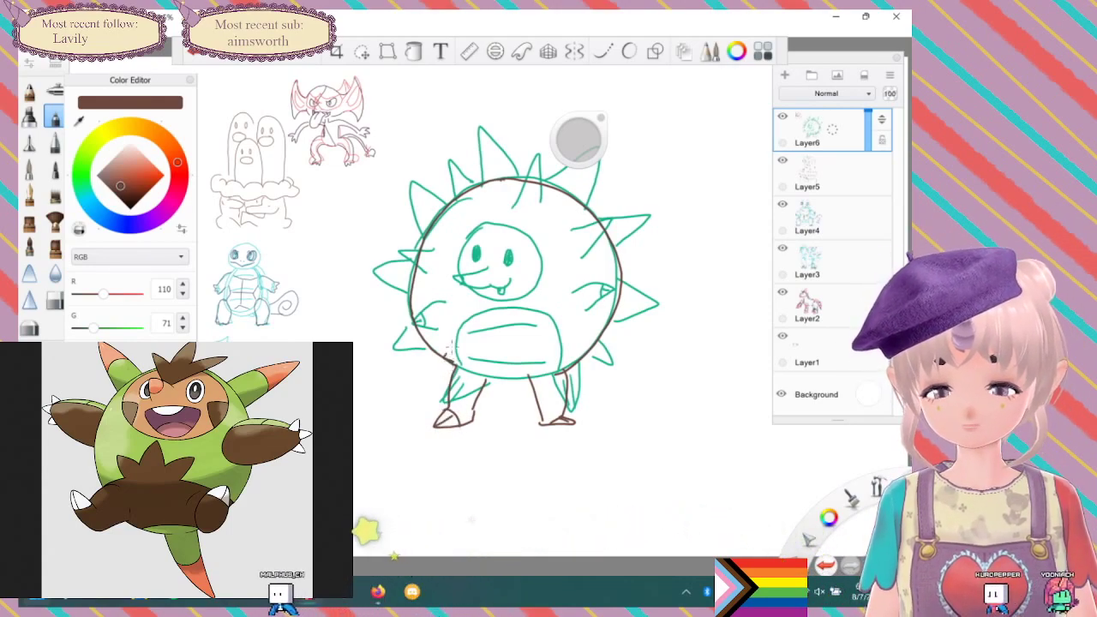
{"action": "mouse_move", "coordinate": [466, 315]}
{"action": "left_mouse_down"}
{"action": "mouse_move", "coordinate": [490, 337]}
{"action": "mouse_move", "coordinate": [498, 312]}
{"action": "mouse_move", "coordinate": [511, 337]}
{"action": "mouse_move", "coordinate": [512, 316]}
{"action": "mouse_move", "coordinate": [514, 330]}
{"action": "mouse_move", "coordinate": [533, 314]}
{"action": "mouse_move", "coordinate": [514, 345]}
{"action": "mouse_move", "coordinate": [565, 363]}
{"action": "left_mouse_up"}
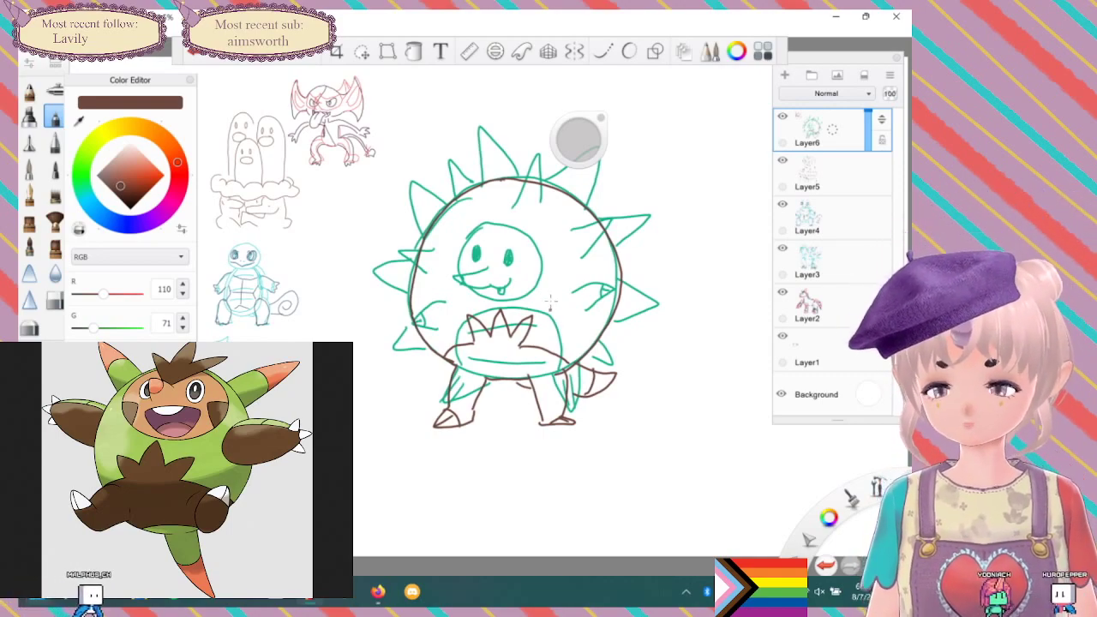
Draw short brown arms with clawed hands over both sides of the round body.
{"action": "left_click_drag", "start_coordinate": [586, 276], "coordinate": [584, 329]}
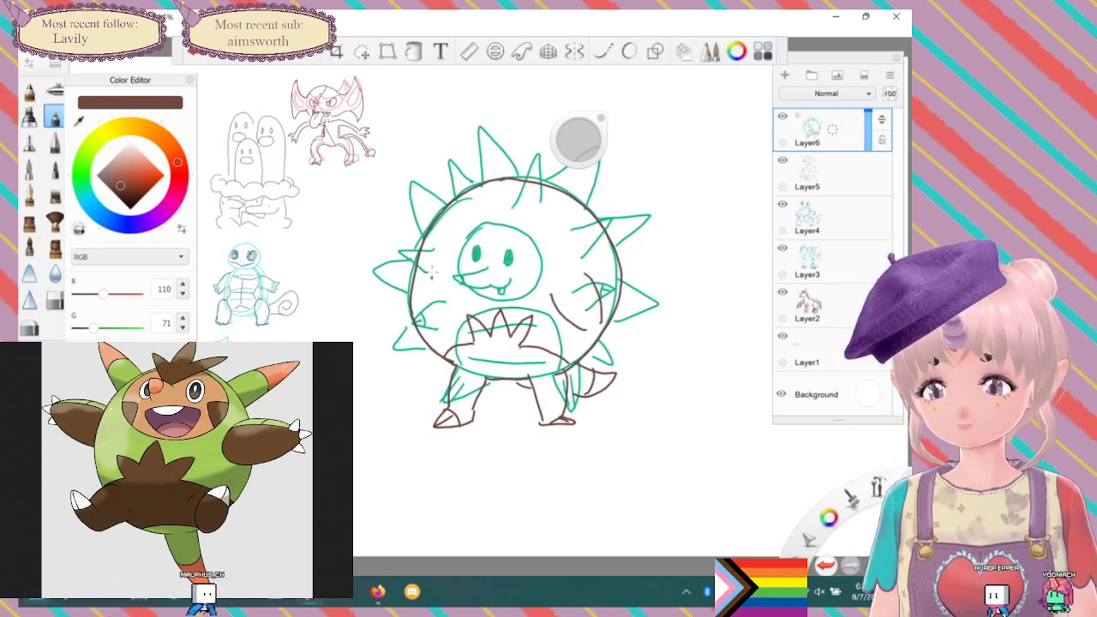
{"action": "left_click_drag", "start_coordinate": [433, 272], "coordinate": [424, 293]}
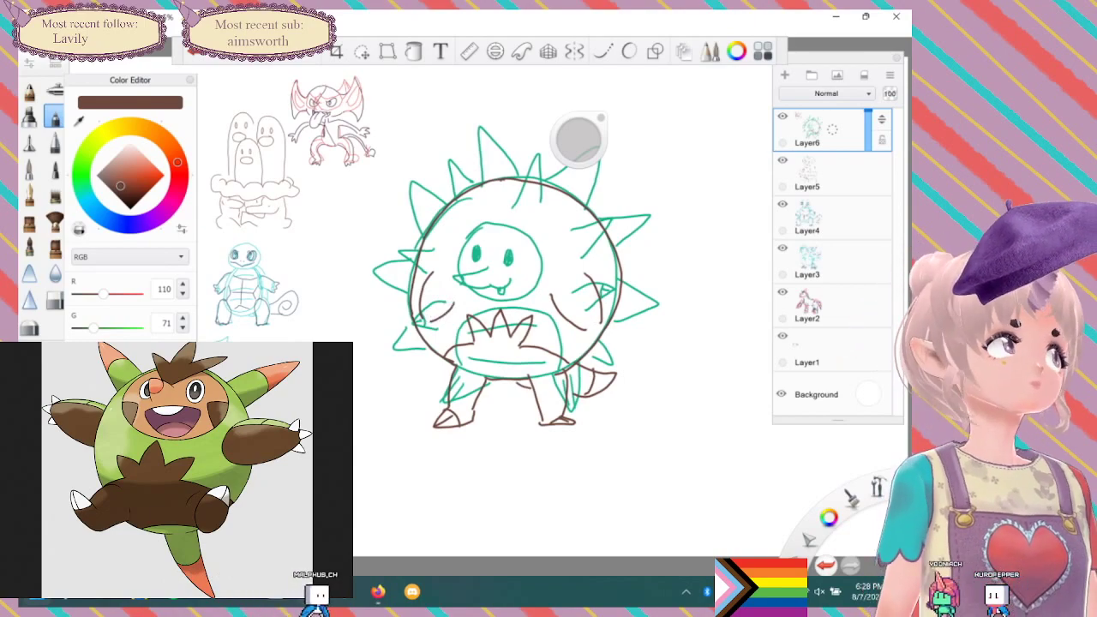
{"action": "left_click_drag", "start_coordinate": [431, 322], "coordinate": [414, 319]}
{"action": "left_click_drag", "start_coordinate": [583, 328], "coordinate": [587, 340]}
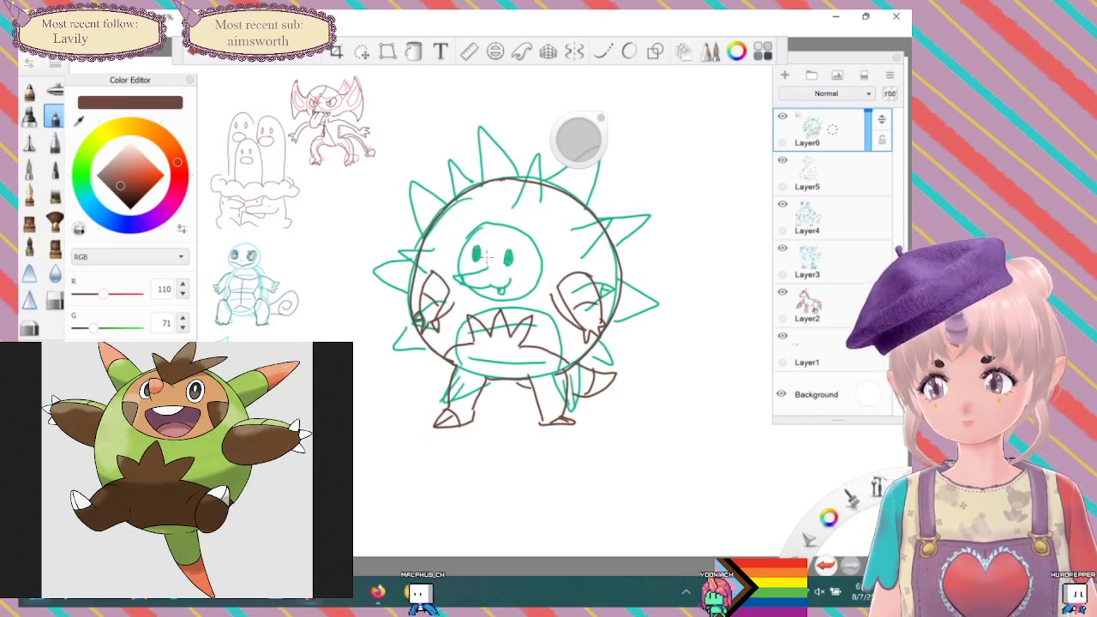
Add a brown spiky forehead tuft and cheek marks to the face, and two tipped spikes on the upper body.
{"action": "mouse_move", "coordinate": [479, 218]}
{"action": "left_mouse_down"}
{"action": "mouse_move", "coordinate": [500, 201]}
{"action": "mouse_move", "coordinate": [522, 230]}
{"action": "mouse_move", "coordinate": [497, 260]}
{"action": "left_mouse_up"}
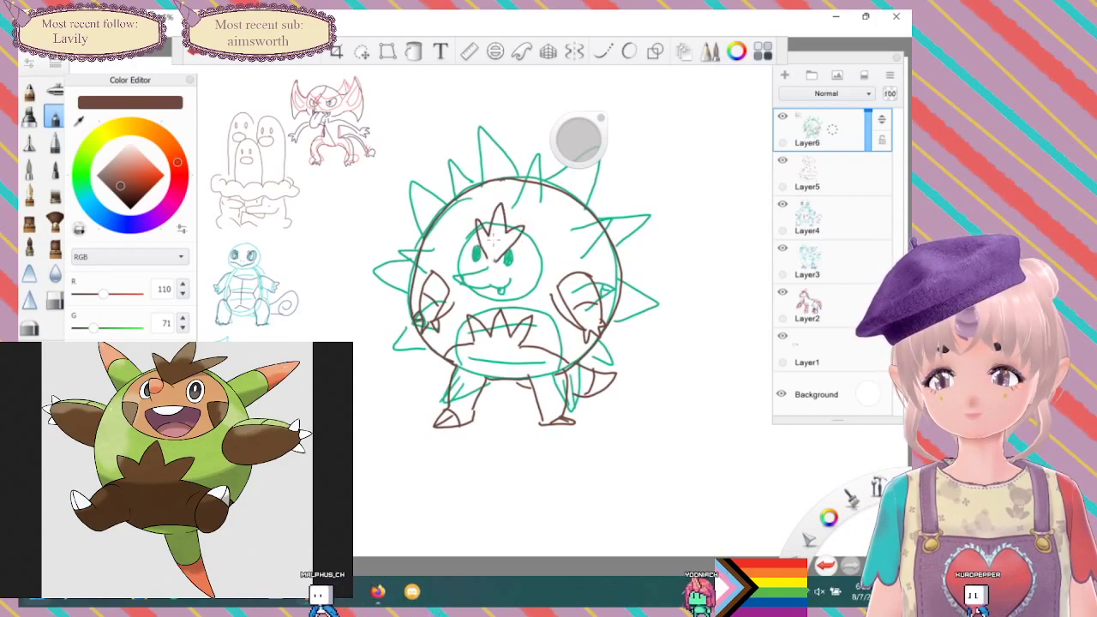
{"action": "mouse_move", "coordinate": [541, 208]}
{"action": "left_mouse_down"}
{"action": "mouse_move", "coordinate": [572, 169]}
{"action": "mouse_move", "coordinate": [556, 226]}
{"action": "left_mouse_up"}
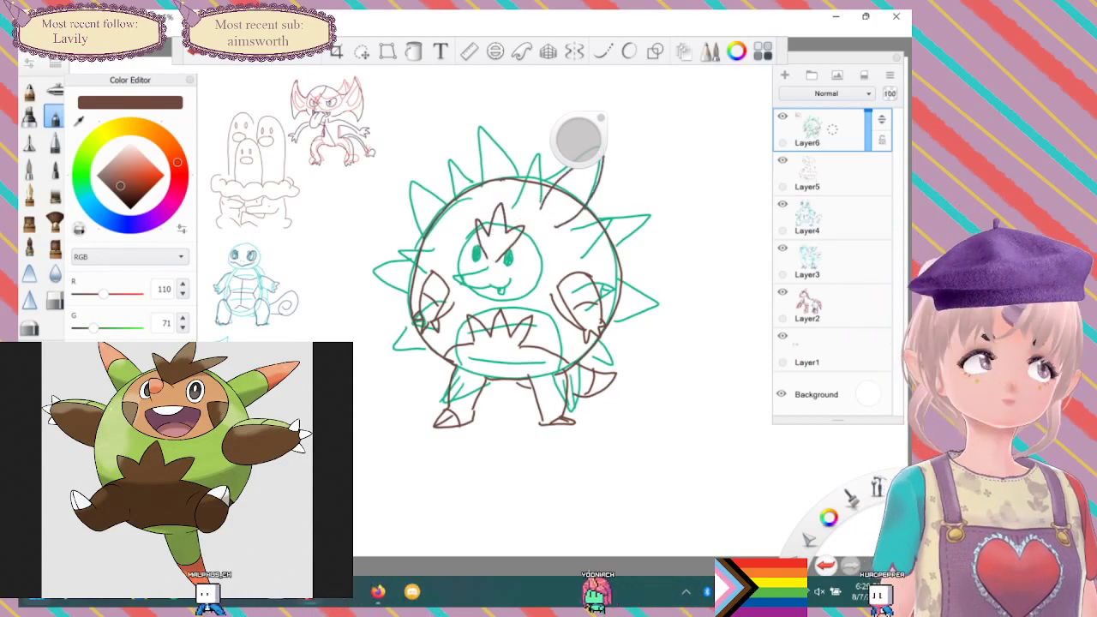
{"action": "mouse_move", "coordinate": [448, 230]}
{"action": "left_mouse_down"}
{"action": "mouse_move", "coordinate": [420, 164]}
{"action": "mouse_move", "coordinate": [460, 209]}
{"action": "left_mouse_up"}
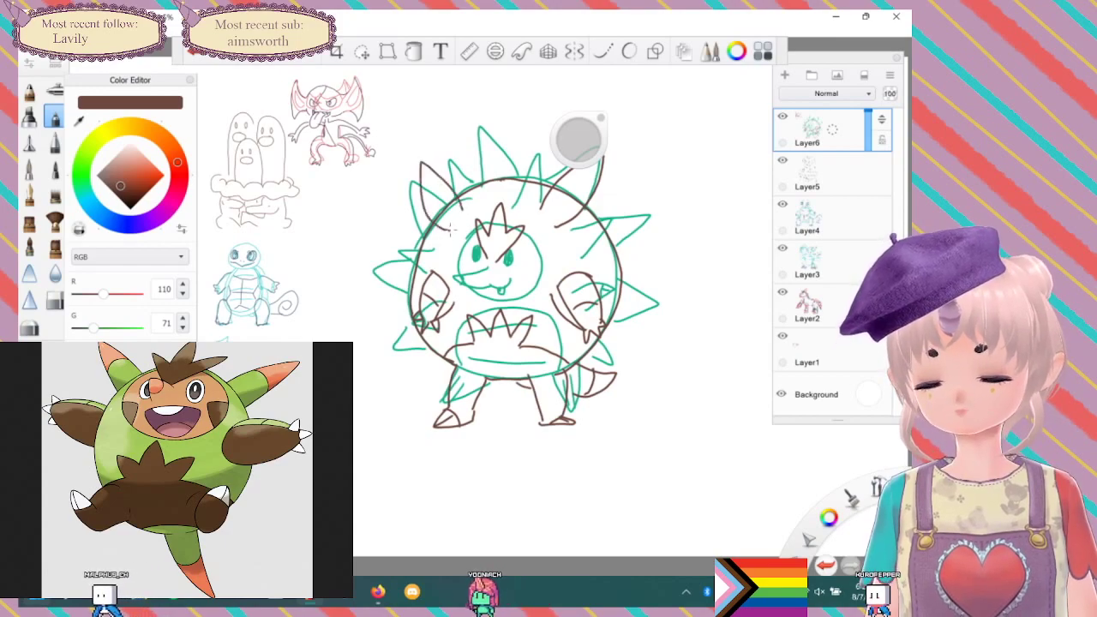
{"action": "left_click_drag", "start_coordinate": [433, 169], "coordinate": [424, 208]}
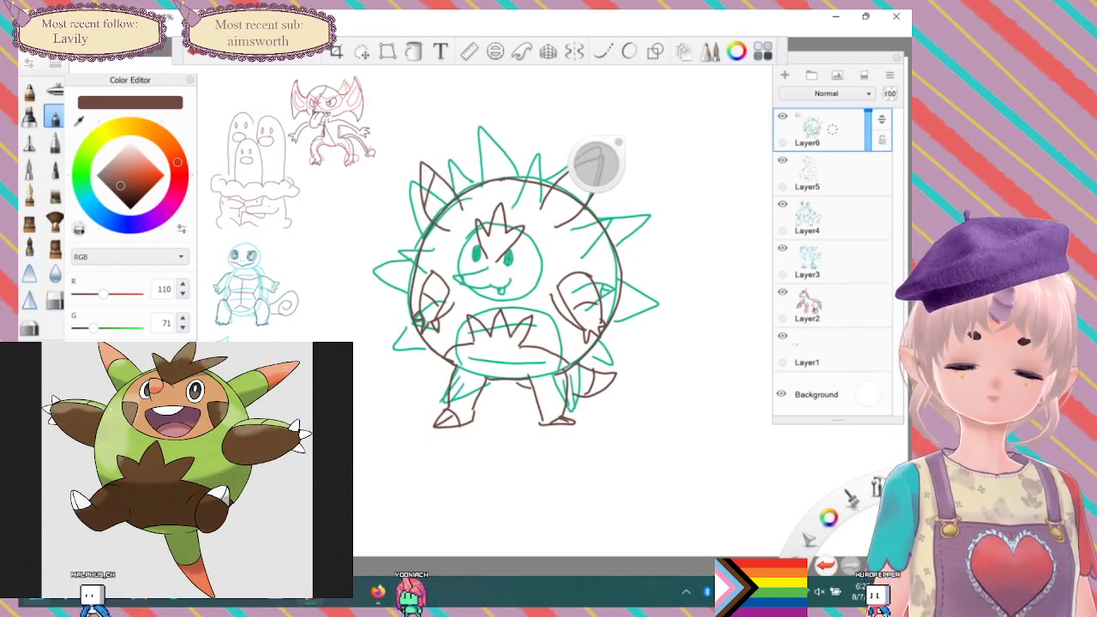
{"action": "left_click_drag", "start_coordinate": [596, 147], "coordinate": [601, 194]}
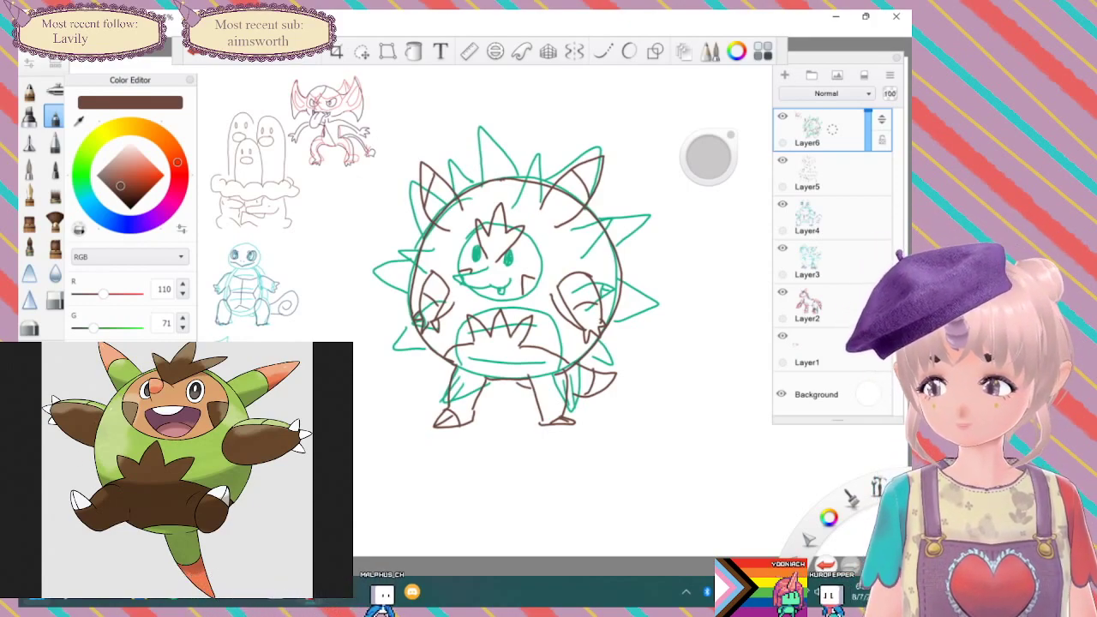
Lasso the finished spiky creature, shrink it and place it under the small red creature.
{"action": "left_click", "coordinate": [362, 50]}
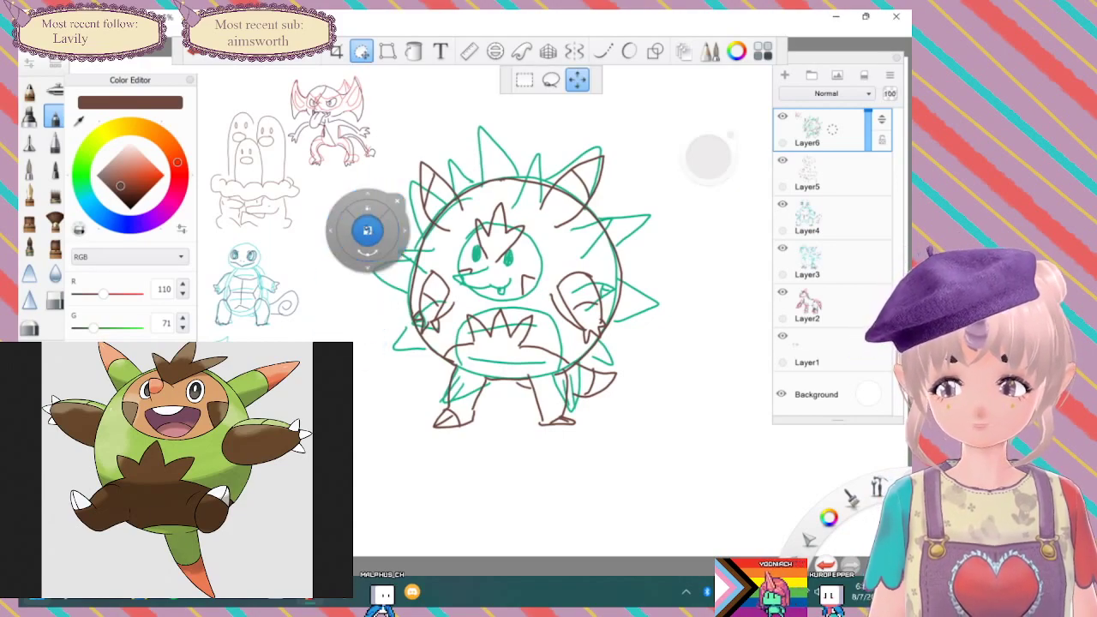
{"action": "left_click", "coordinate": [279, 50]}
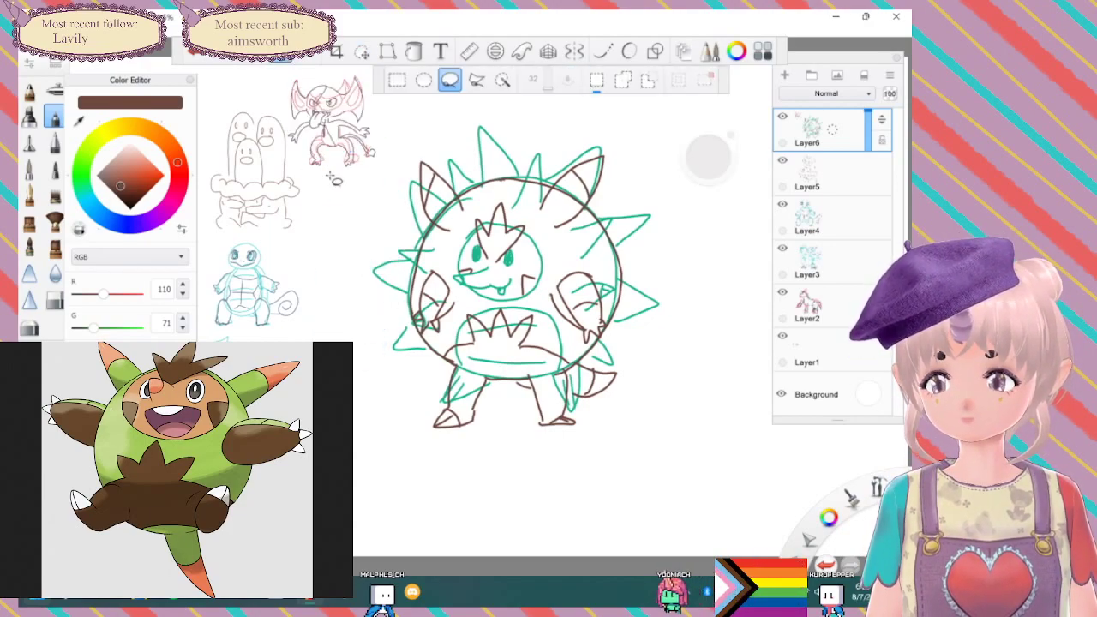
{"action": "mouse_move", "coordinate": [420, 137]}
{"action": "left_mouse_down"}
{"action": "mouse_move", "coordinate": [373, 245]}
{"action": "mouse_move", "coordinate": [542, 446]}
{"action": "mouse_move", "coordinate": [642, 164]}
{"action": "mouse_move", "coordinate": [484, 113]}
{"action": "mouse_move", "coordinate": [420, 137]}
{"action": "left_mouse_up"}
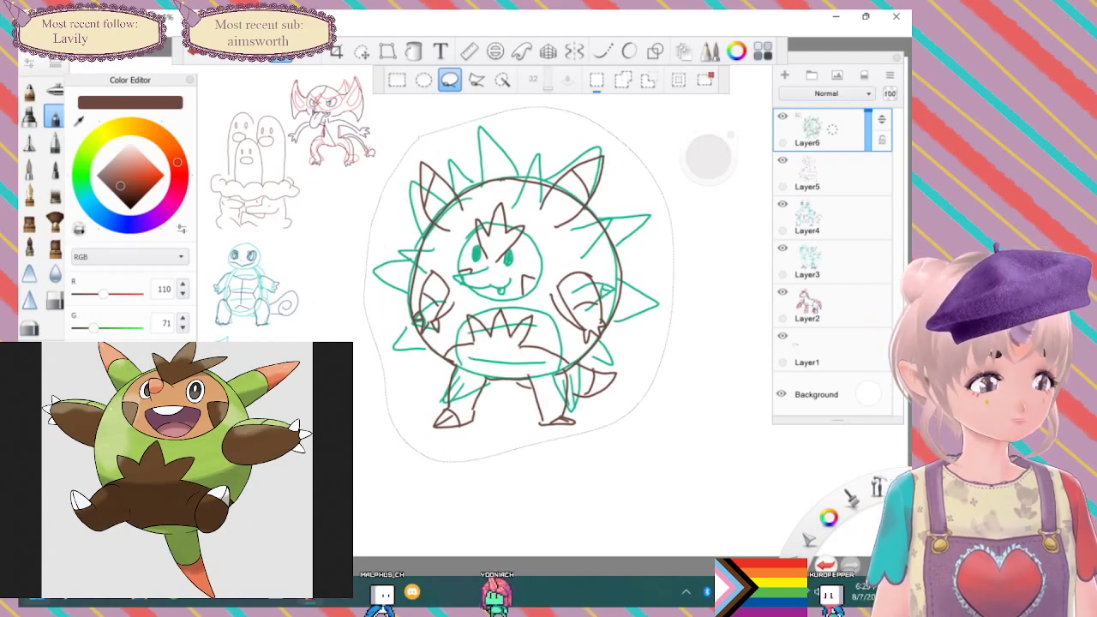
{"action": "left_click", "coordinate": [361, 51]}
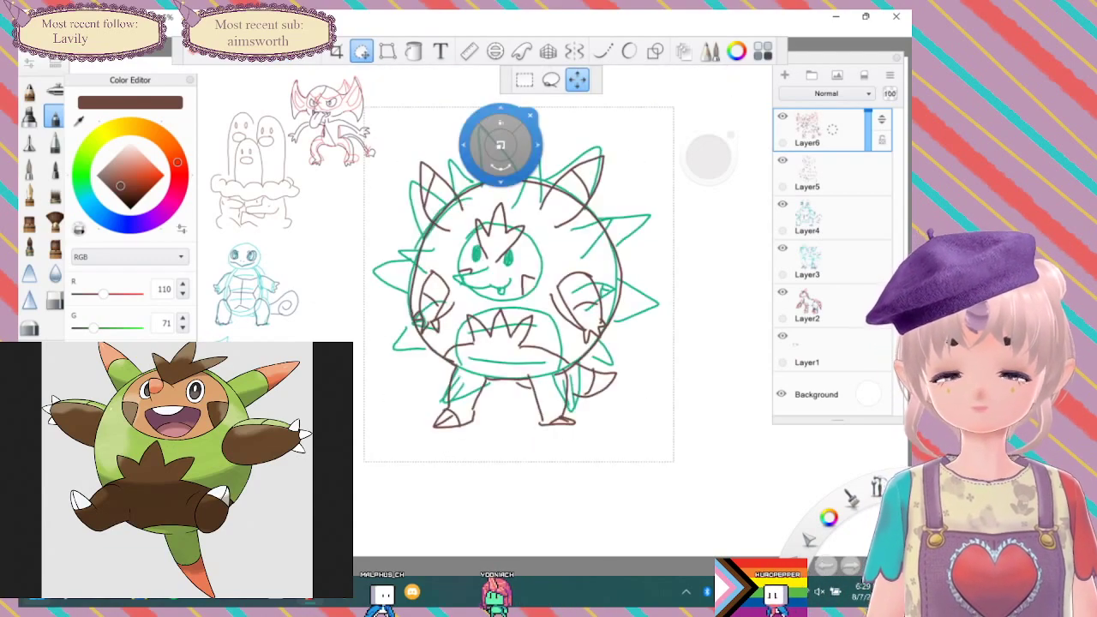
{"action": "left_click_drag", "start_coordinate": [499, 144], "coordinate": [483, 221]}
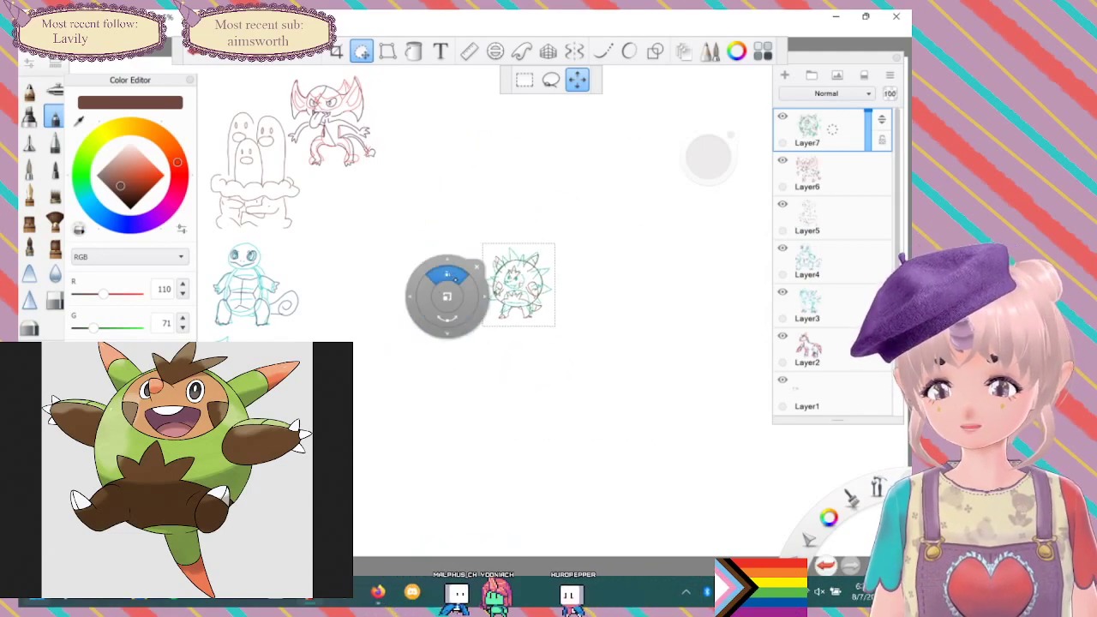
{"action": "mouse_move", "coordinate": [446, 340]}
{"action": "left_mouse_down"}
{"action": "mouse_move", "coordinate": [358, 170]}
{"action": "mouse_move", "coordinate": [335, 176]}
{"action": "mouse_move", "coordinate": [308, 237]}
{"action": "mouse_move", "coordinate": [268, 269]}
{"action": "left_mouse_up"}
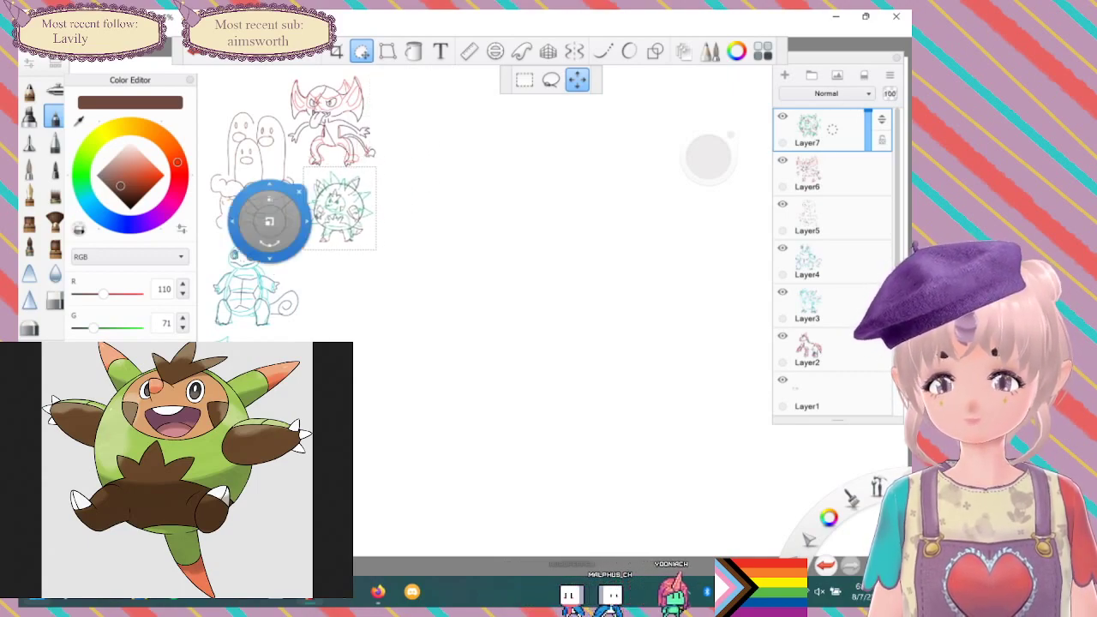
On a new layer, in teal (RGB 50, 199, 199), draw a face with closed eyes and a wide smiling muzzle.
{"action": "left_click", "coordinate": [787, 75]}
{"action": "left_click", "coordinate": [784, 75]}
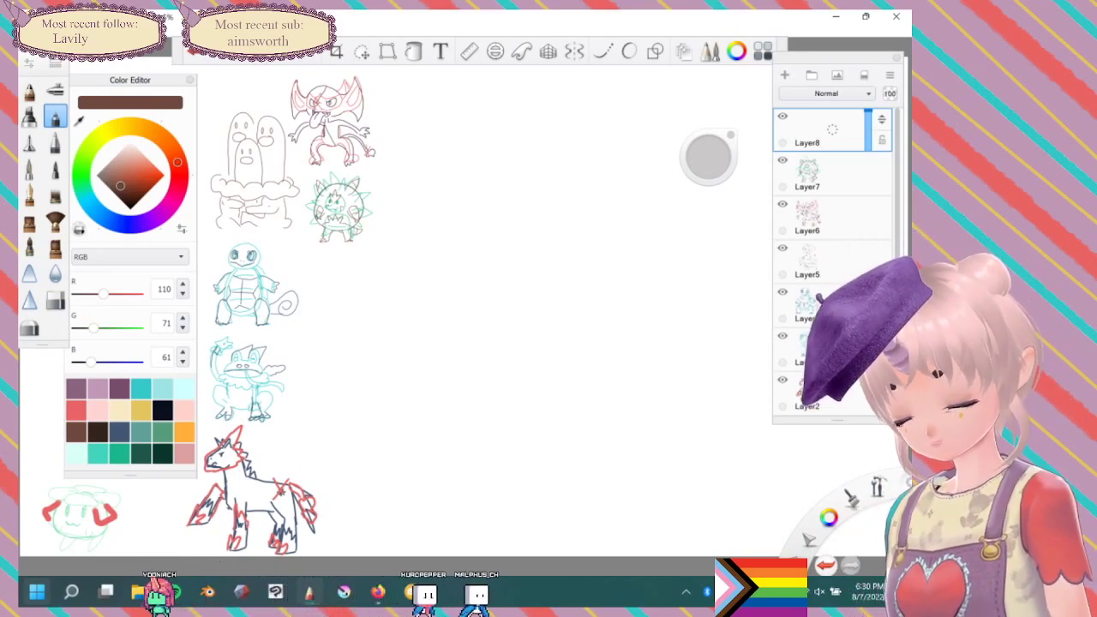
{"action": "left_click", "coordinate": [141, 390]}
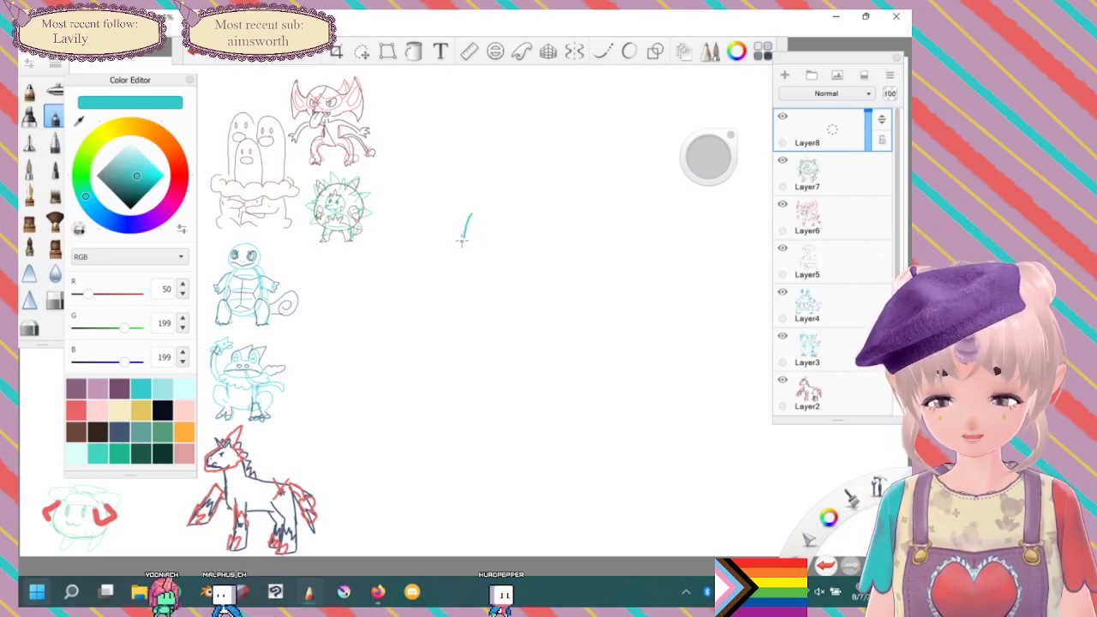
{"action": "mouse_move", "coordinate": [461, 241]}
{"action": "left_mouse_down"}
{"action": "mouse_move", "coordinate": [446, 249]}
{"action": "mouse_move", "coordinate": [478, 282]}
{"action": "mouse_move", "coordinate": [538, 276]}
{"action": "mouse_move", "coordinate": [570, 250]}
{"action": "left_mouse_up"}
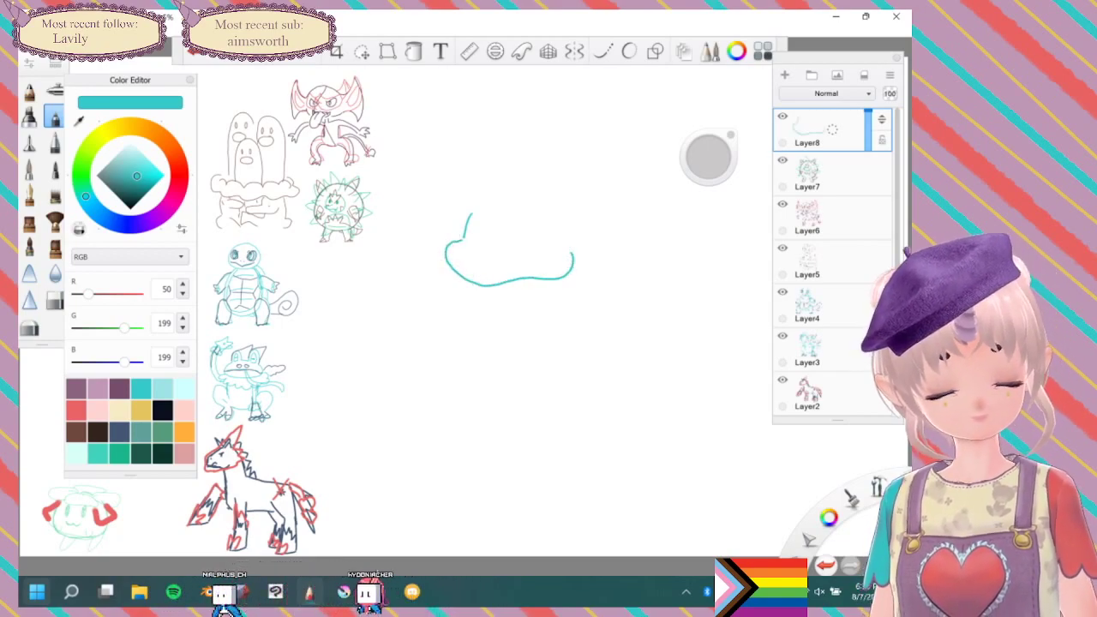
{"action": "key", "text": "ctrl+z"}
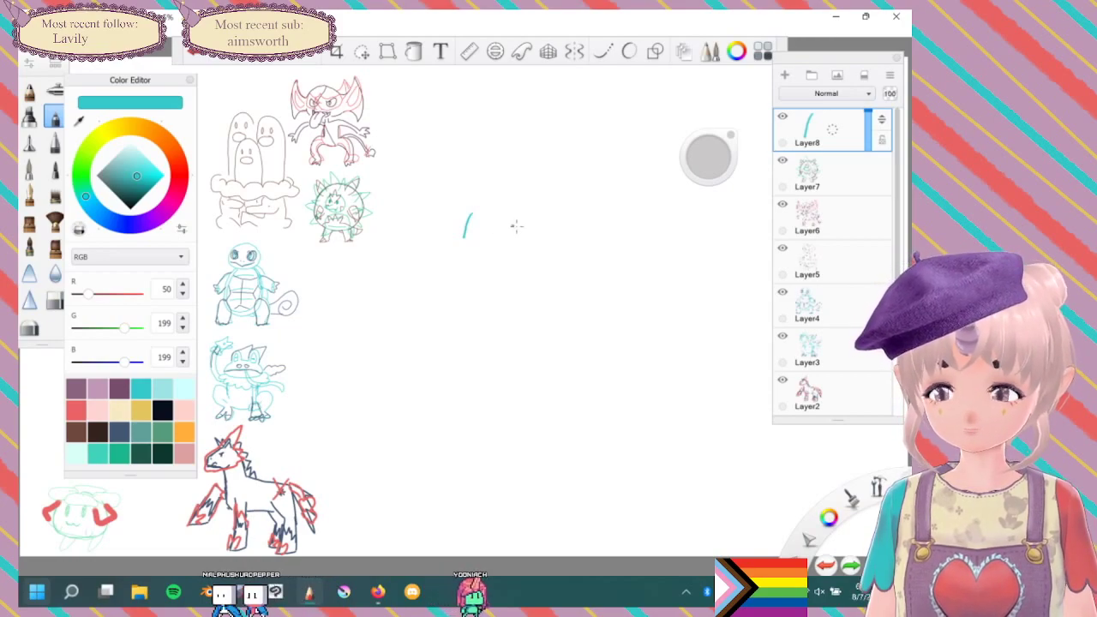
{"action": "left_click_drag", "start_coordinate": [513, 229], "coordinate": [546, 231]}
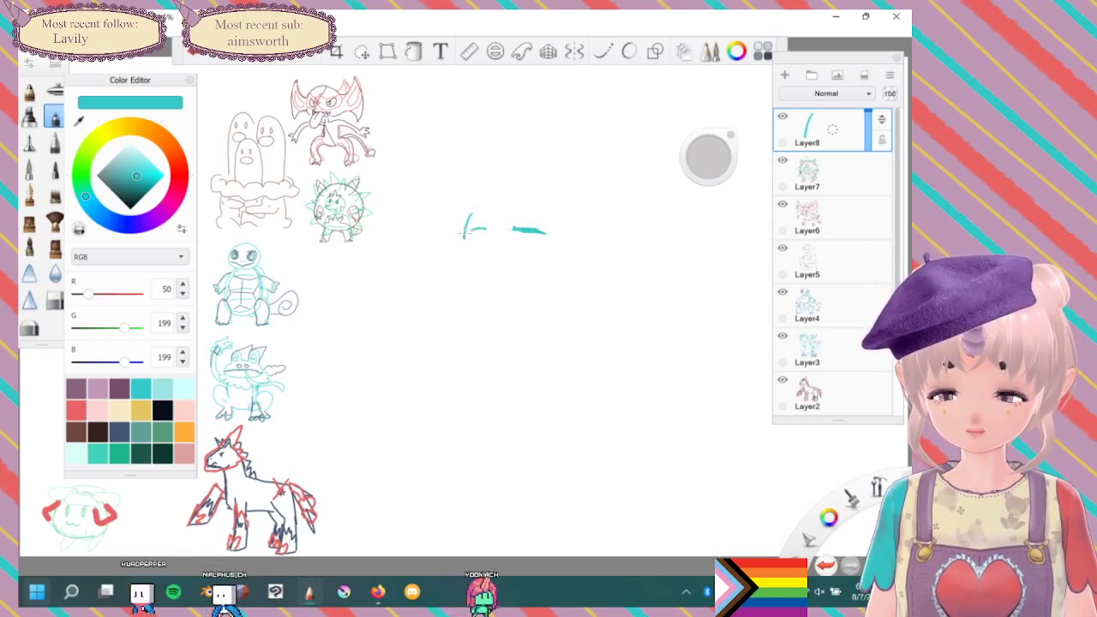
{"action": "left_click_drag", "start_coordinate": [464, 232], "coordinate": [475, 233]}
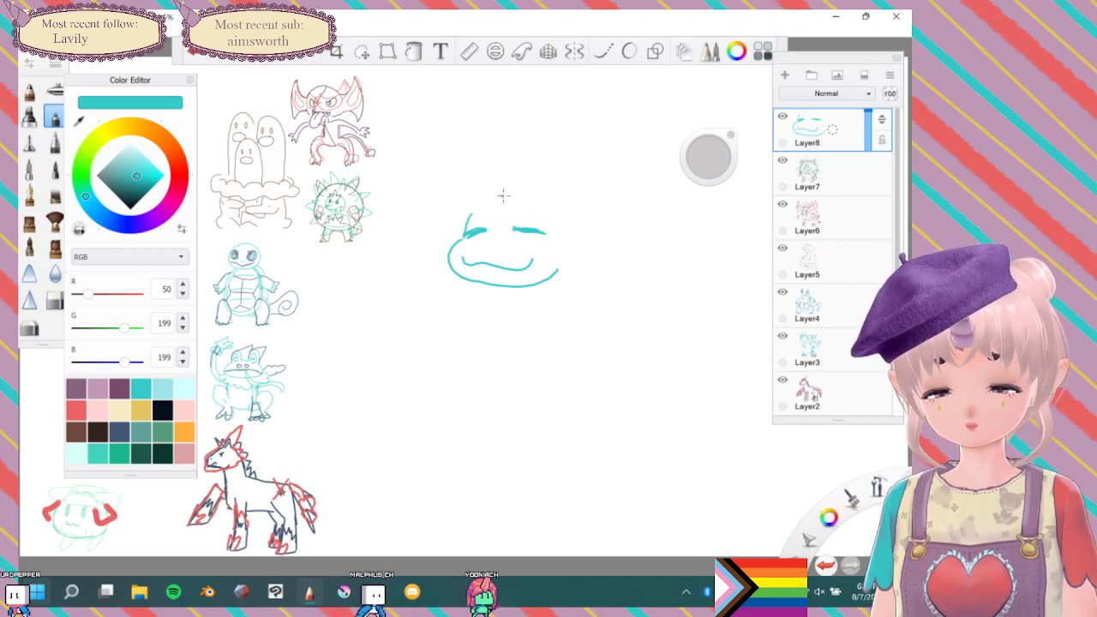
Draw long flowing hair with wavy tufts on top around the face, and add the brow line, nose and round ears.
{"action": "mouse_move", "coordinate": [501, 199]}
{"action": "left_mouse_down"}
{"action": "mouse_move", "coordinate": [506, 174]}
{"action": "mouse_move", "coordinate": [568, 196]}
{"action": "mouse_move", "coordinate": [577, 315]}
{"action": "mouse_move", "coordinate": [519, 200]}
{"action": "left_mouse_up"}
{"action": "mouse_move", "coordinate": [542, 157]}
{"action": "left_mouse_down"}
{"action": "mouse_move", "coordinate": [593, 169]}
{"action": "mouse_move", "coordinate": [608, 301]}
{"action": "left_mouse_up"}
{"action": "mouse_move", "coordinate": [500, 198]}
{"action": "left_mouse_down"}
{"action": "mouse_move", "coordinate": [491, 178]}
{"action": "mouse_move", "coordinate": [406, 300]}
{"action": "mouse_move", "coordinate": [463, 229]}
{"action": "left_mouse_up"}
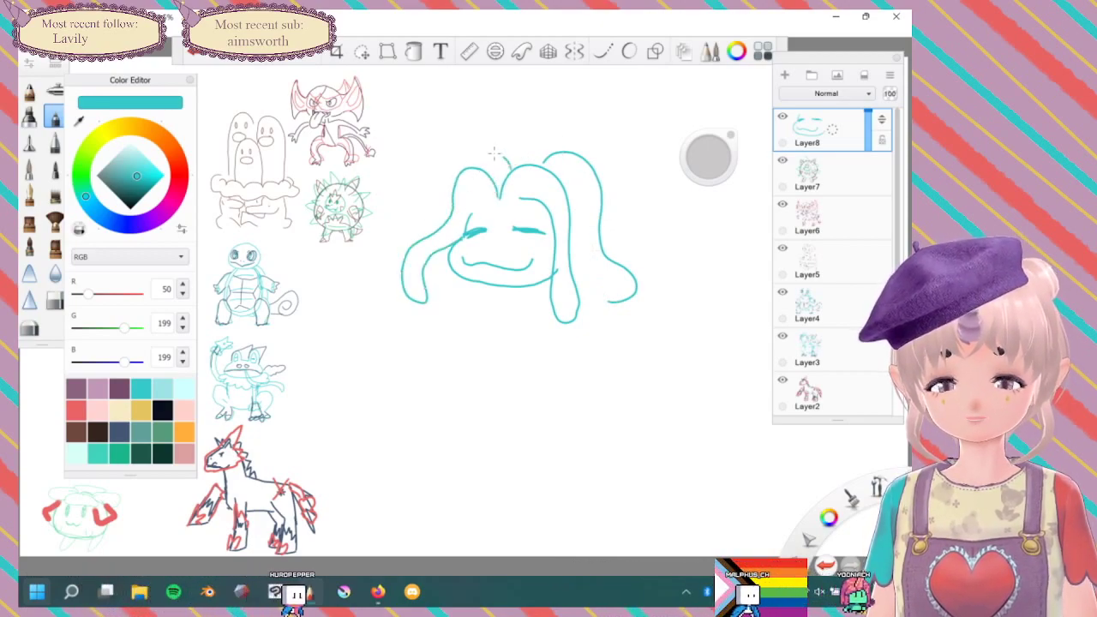
{"action": "left_click_drag", "start_coordinate": [504, 154], "coordinate": [533, 150]}
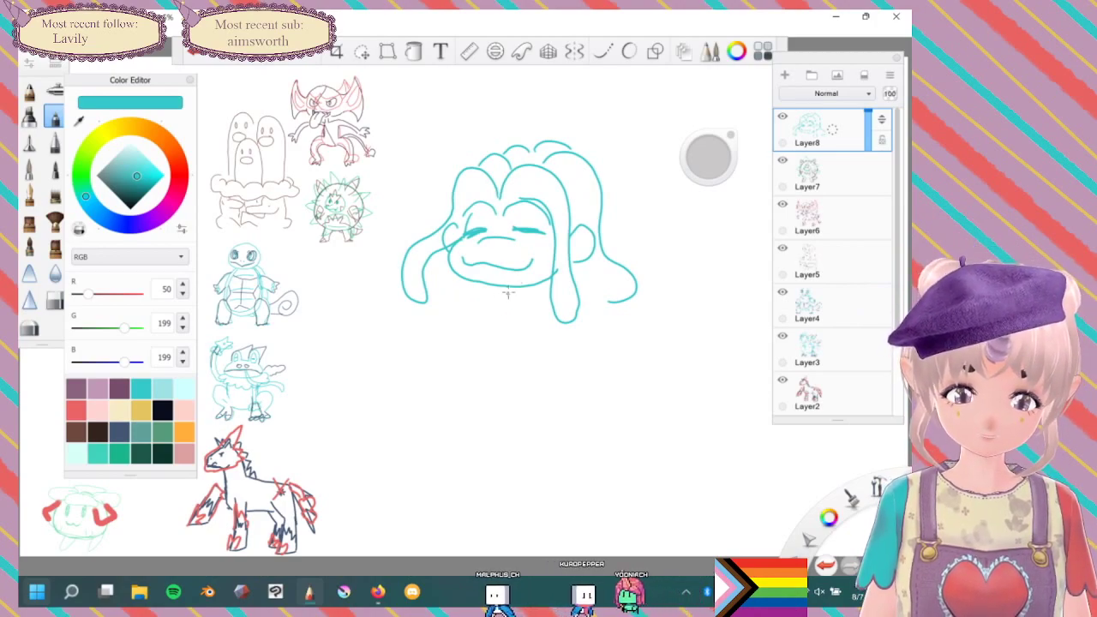
Draw a short neck, an oval torso and two long outstretched arms below the head.
{"action": "mouse_move", "coordinate": [514, 287]}
{"action": "left_mouse_down"}
{"action": "mouse_move", "coordinate": [514, 301]}
{"action": "mouse_move", "coordinate": [524, 299]}
{"action": "left_mouse_up"}
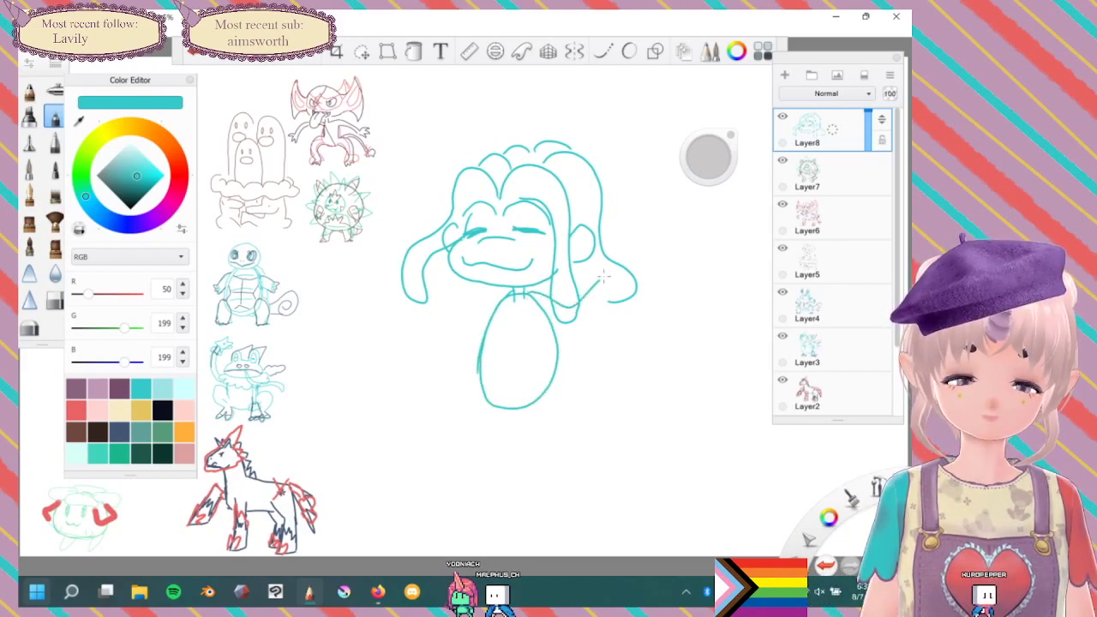
{"action": "mouse_move", "coordinate": [637, 335]}
{"action": "left_mouse_down"}
{"action": "mouse_move", "coordinate": [603, 297]}
{"action": "mouse_move", "coordinate": [566, 322]}
{"action": "left_mouse_up"}
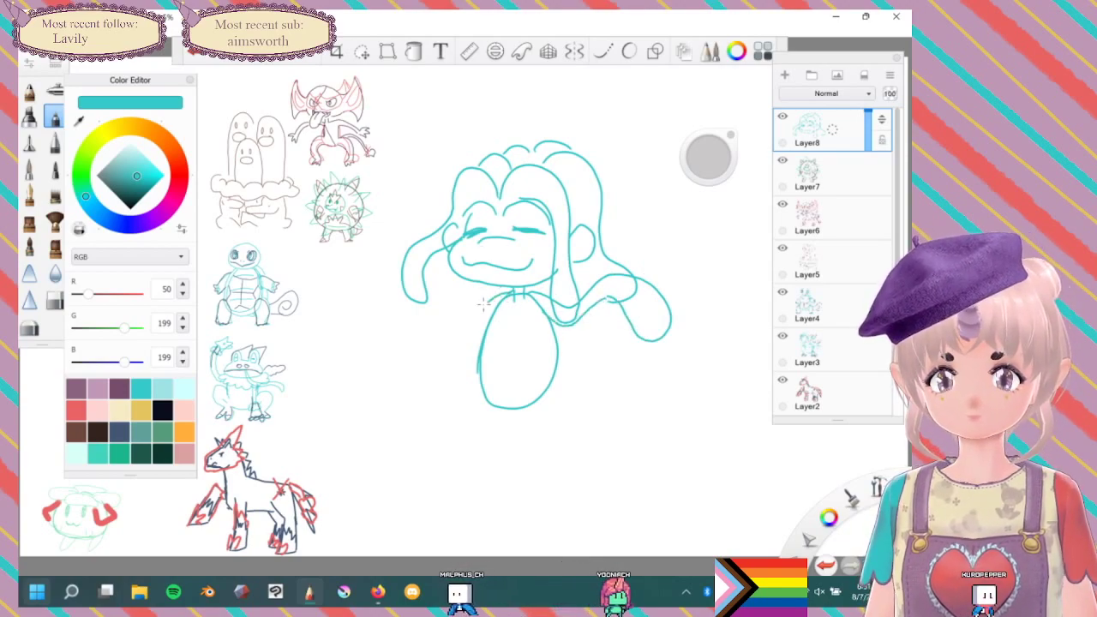
{"action": "mouse_move", "coordinate": [426, 302]}
{"action": "left_mouse_down"}
{"action": "mouse_move", "coordinate": [383, 308]}
{"action": "mouse_move", "coordinate": [371, 341]}
{"action": "mouse_move", "coordinate": [391, 349]}
{"action": "mouse_move", "coordinate": [420, 331]}
{"action": "mouse_move", "coordinate": [452, 337]}
{"action": "mouse_move", "coordinate": [490, 310]}
{"action": "left_mouse_up"}
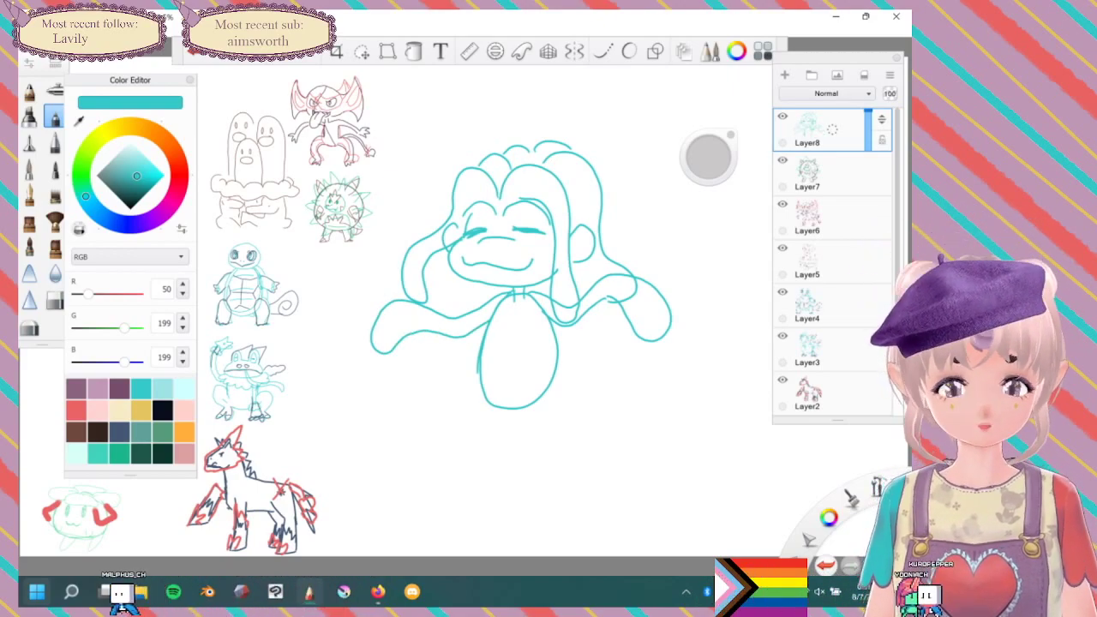
Draw two bent legs with toed feet, a long looping tail and an inner belly line on the torso.
{"action": "mouse_move", "coordinate": [555, 376]}
{"action": "left_mouse_down"}
{"action": "mouse_move", "coordinate": [585, 419]}
{"action": "mouse_move", "coordinate": [569, 469]}
{"action": "mouse_move", "coordinate": [604, 478]}
{"action": "mouse_move", "coordinate": [543, 478]}
{"action": "mouse_move", "coordinate": [561, 439]}
{"action": "left_mouse_up"}
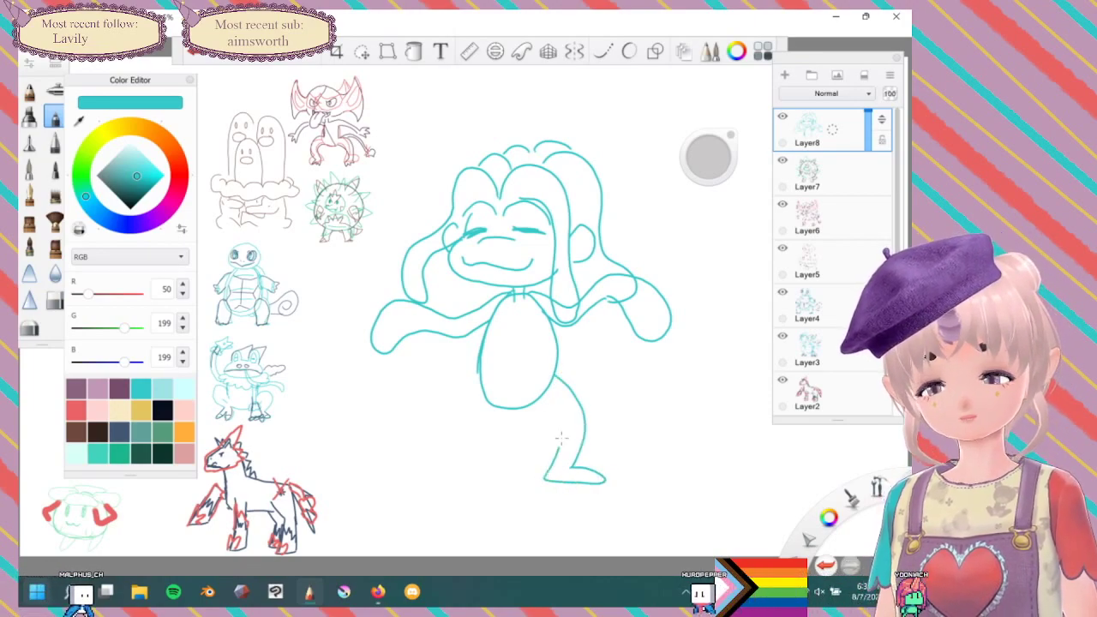
{"action": "mouse_move", "coordinate": [454, 374]}
{"action": "left_mouse_down"}
{"action": "mouse_move", "coordinate": [437, 431]}
{"action": "mouse_move", "coordinate": [460, 464]}
{"action": "mouse_move", "coordinate": [430, 477]}
{"action": "mouse_move", "coordinate": [467, 480]}
{"action": "mouse_move", "coordinate": [480, 469]}
{"action": "mouse_move", "coordinate": [454, 421]}
{"action": "mouse_move", "coordinate": [484, 383]}
{"action": "left_mouse_up"}
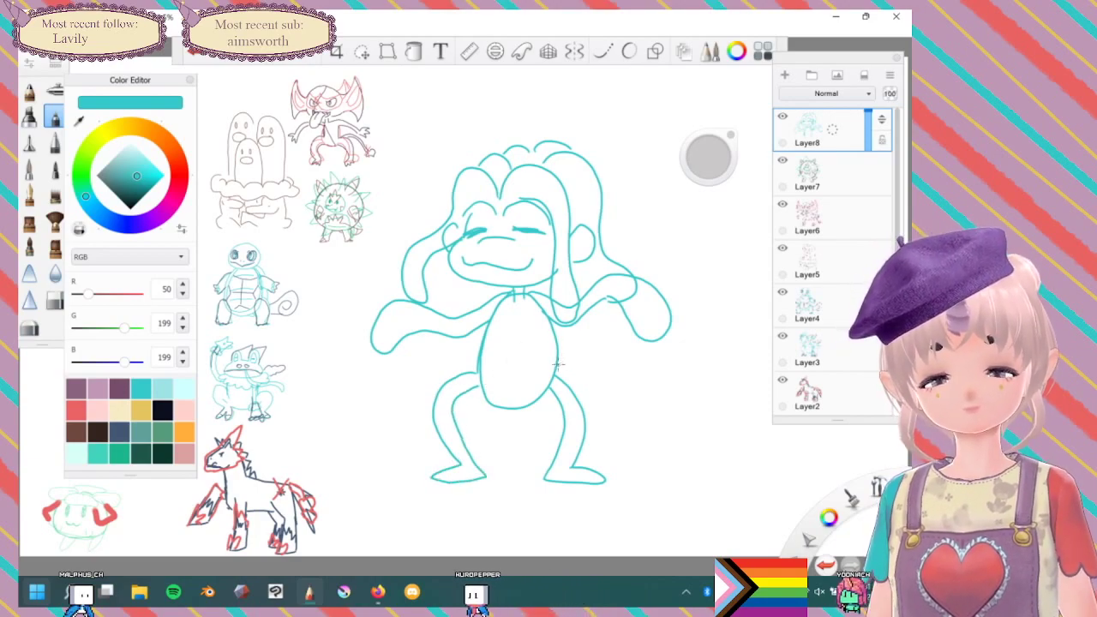
{"action": "mouse_move", "coordinate": [556, 370]}
{"action": "left_mouse_down"}
{"action": "mouse_move", "coordinate": [665, 389]}
{"action": "mouse_move", "coordinate": [556, 374]}
{"action": "left_mouse_up"}
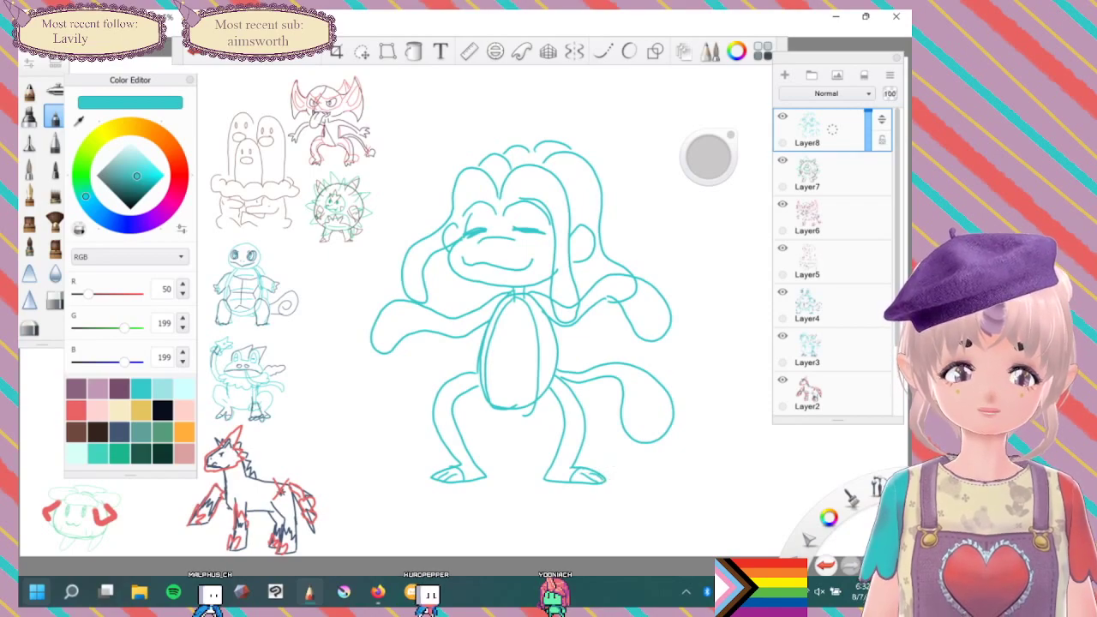
Add fingers and thumbs to both hands and draw a large double-lined circle beside one hand.
{"action": "mouse_move", "coordinate": [659, 301]}
{"action": "left_mouse_down"}
{"action": "mouse_move", "coordinate": [626, 323]}
{"action": "mouse_move", "coordinate": [639, 316]}
{"action": "mouse_move", "coordinate": [662, 332]}
{"action": "left_mouse_up"}
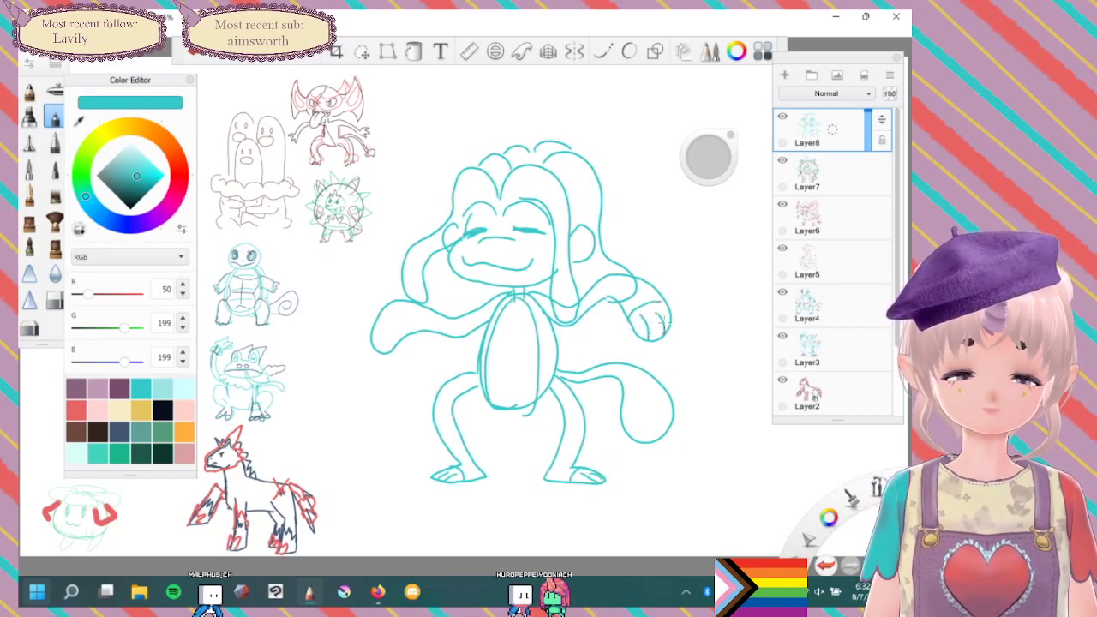
{"action": "mouse_move", "coordinate": [382, 312]}
{"action": "left_mouse_down"}
{"action": "mouse_move", "coordinate": [404, 330]}
{"action": "mouse_move", "coordinate": [376, 345]}
{"action": "mouse_move", "coordinate": [386, 349]}
{"action": "left_mouse_up"}
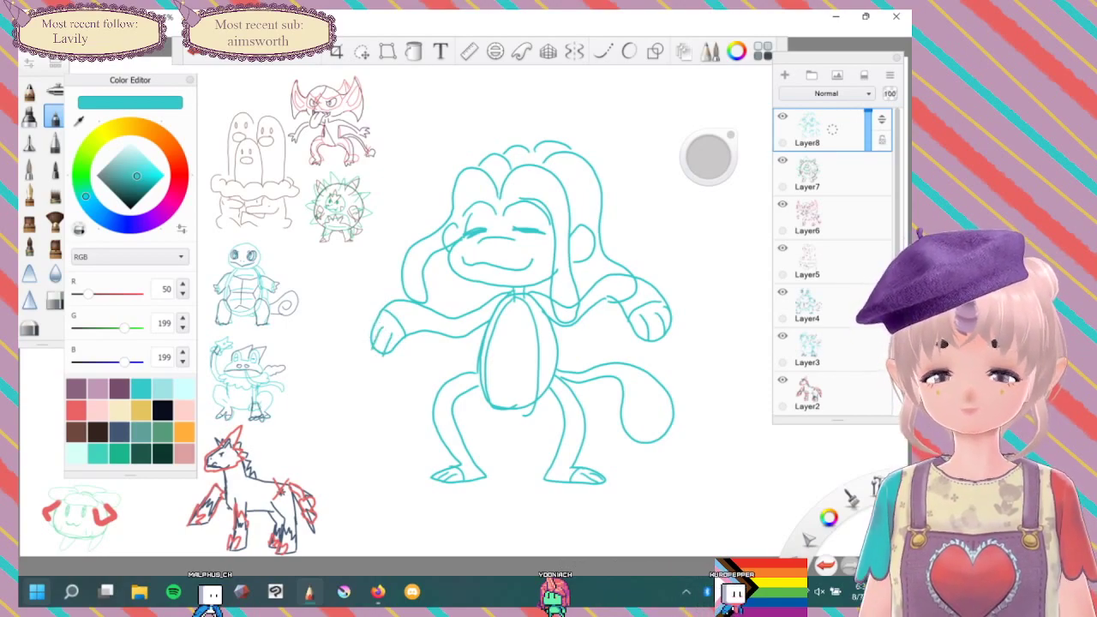
{"action": "left_click_drag", "start_coordinate": [385, 302], "coordinate": [372, 312]}
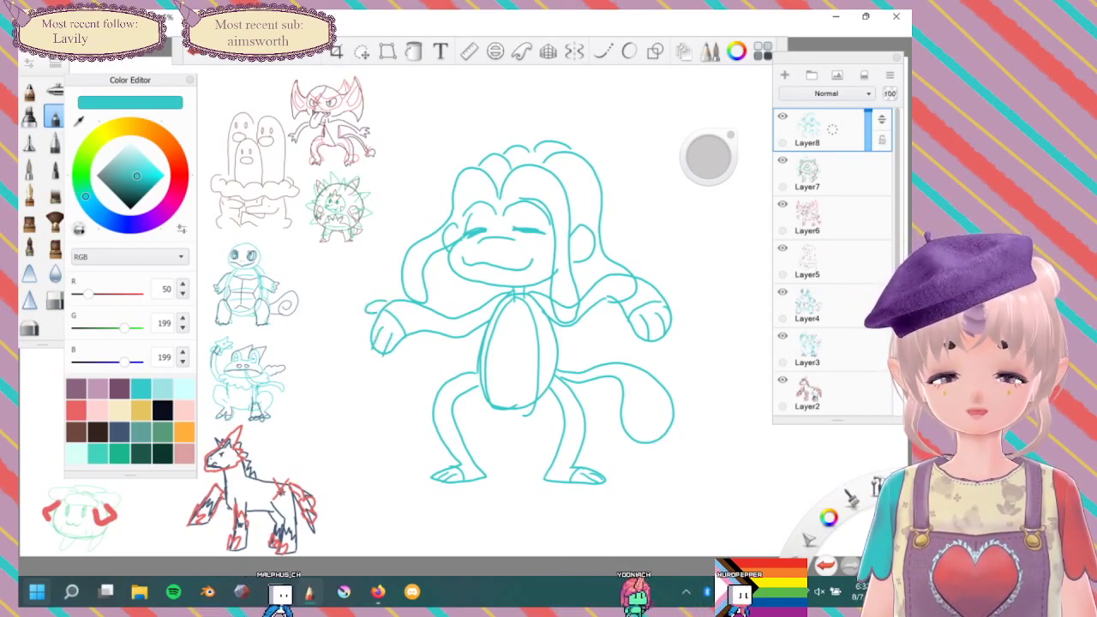
{"action": "left_click_drag", "start_coordinate": [663, 299], "coordinate": [675, 316]}
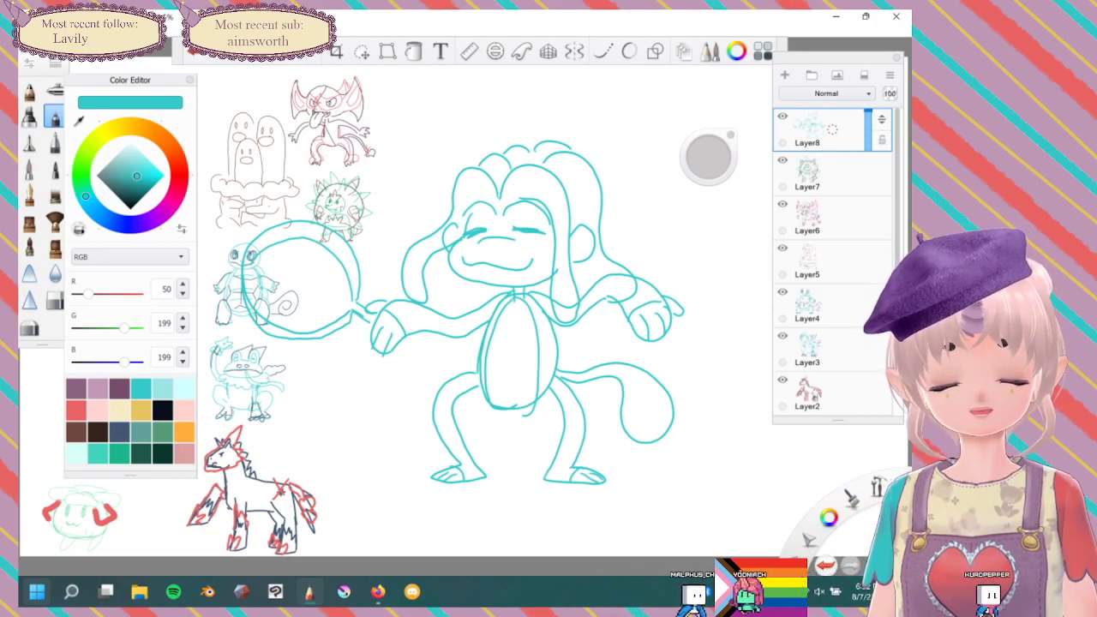
Add a petal-shaped ruffled collar and extra hair locks below the monkey's face, and dot two nostrils above the mouth.
{"action": "mouse_move", "coordinate": [505, 288]}
{"action": "left_mouse_down"}
{"action": "mouse_move", "coordinate": [485, 301]}
{"action": "mouse_move", "coordinate": [517, 320]}
{"action": "mouse_move", "coordinate": [554, 300]}
{"action": "left_mouse_up"}
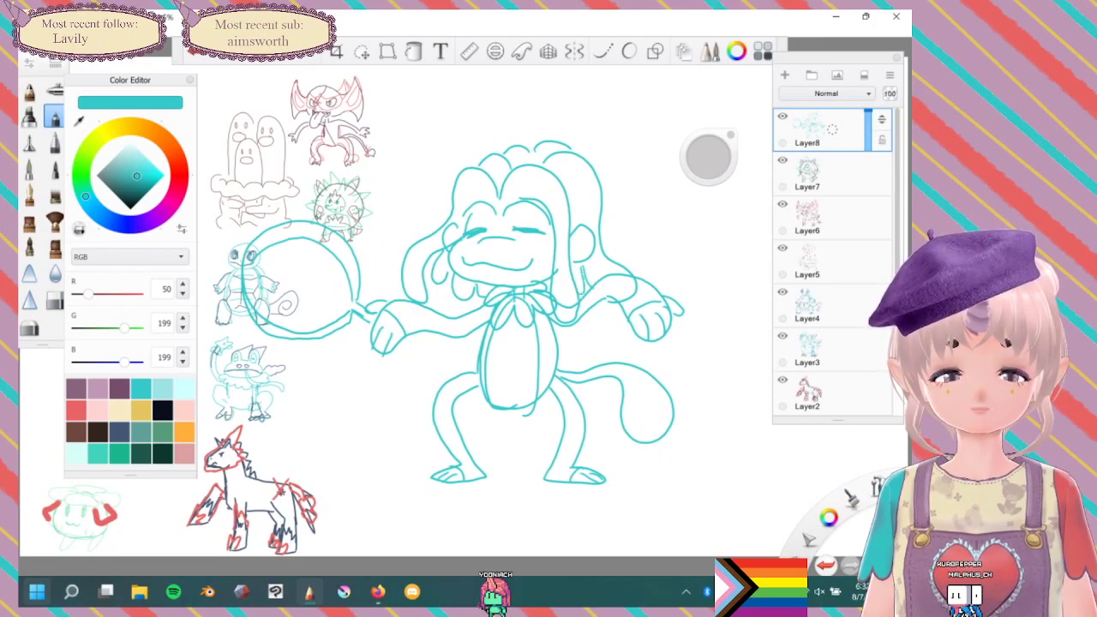
{"action": "left_click", "coordinate": [498, 244]}
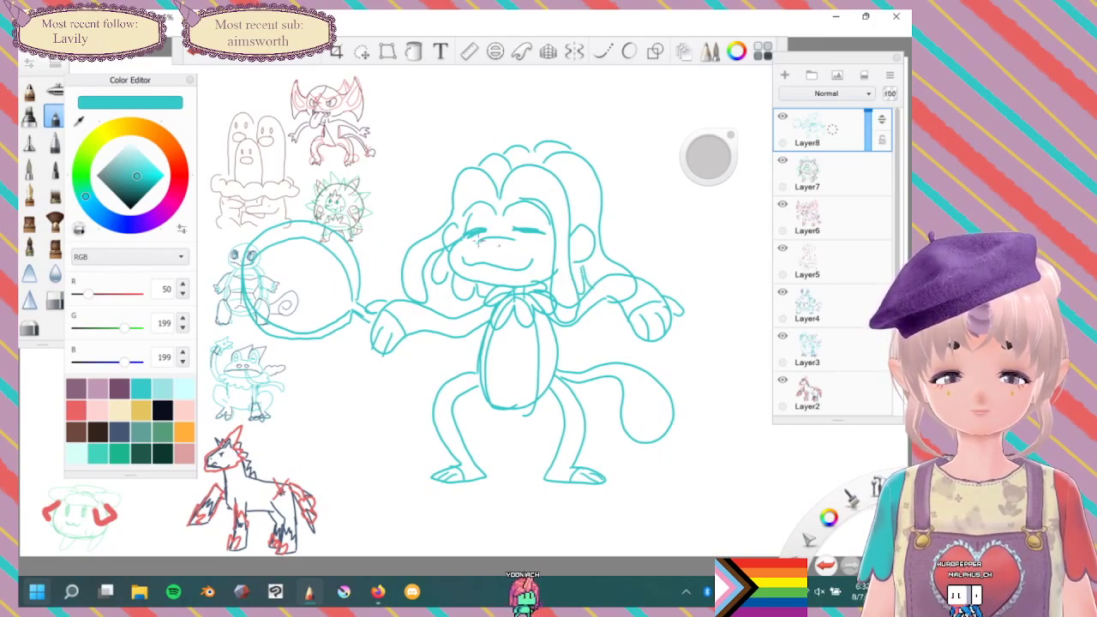
{"action": "left_click", "coordinate": [489, 245]}
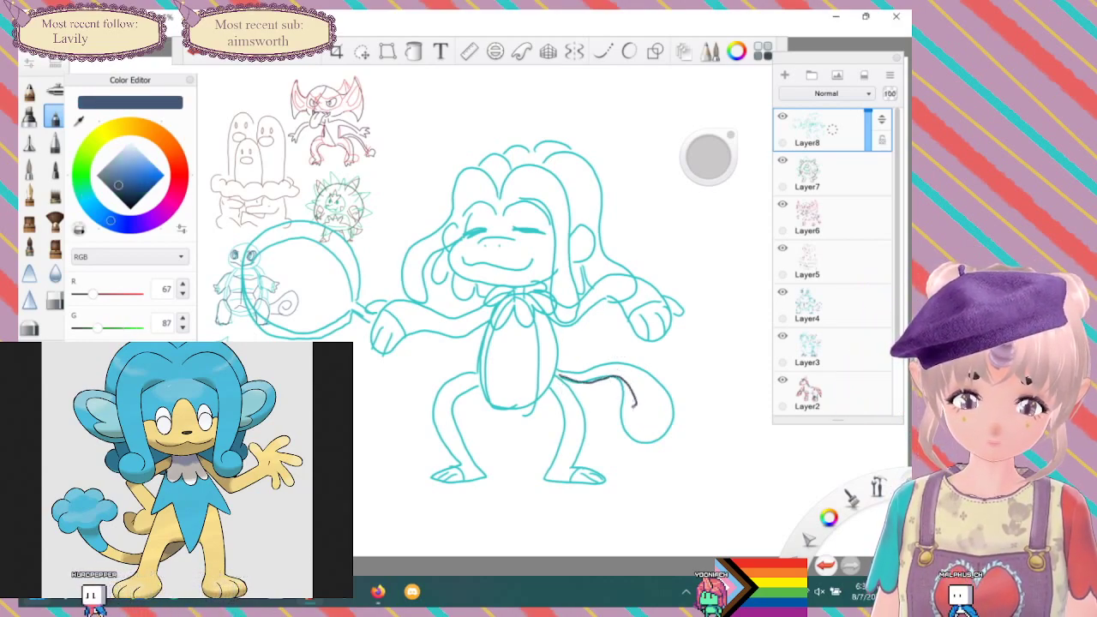
Correct the monkey in dark blue with a cloud-like tuft on a shorter tail, and redraw the ears, nose and wide-open eyes.
{"action": "mouse_move", "coordinate": [665, 422]}
{"action": "left_mouse_down"}
{"action": "mouse_move", "coordinate": [672, 392]}
{"action": "mouse_move", "coordinate": [588, 366]}
{"action": "left_mouse_up"}
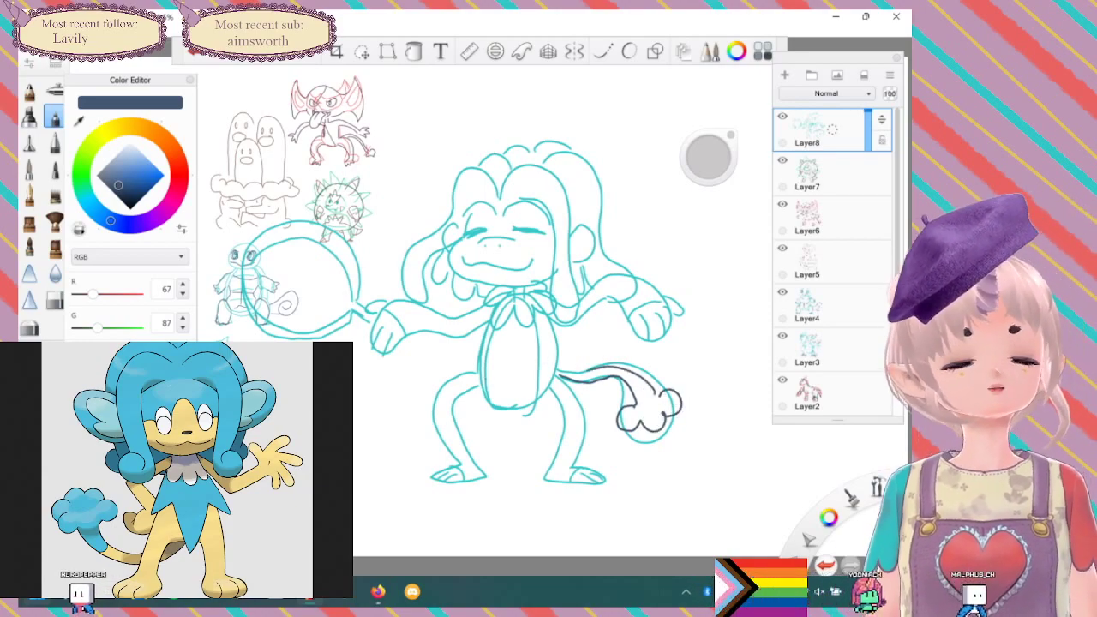
{"action": "mouse_move", "coordinate": [570, 228]}
{"action": "left_mouse_down"}
{"action": "mouse_move", "coordinate": [612, 230]}
{"action": "mouse_move", "coordinate": [574, 259]}
{"action": "mouse_move", "coordinate": [598, 230]}
{"action": "mouse_move", "coordinate": [588, 255]}
{"action": "left_mouse_up"}
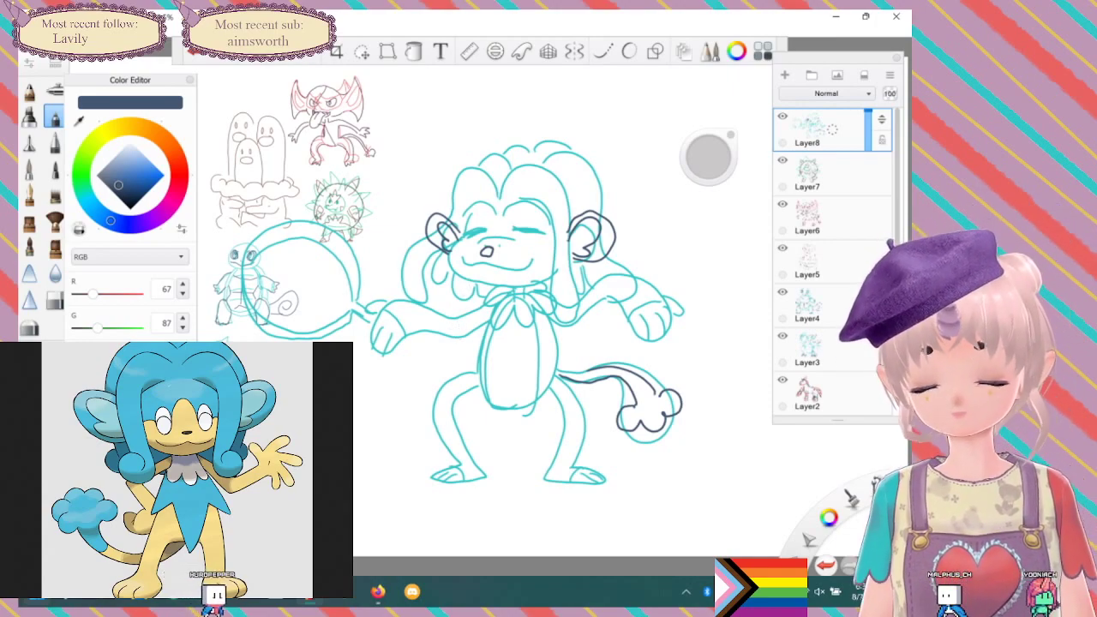
{"action": "left_click_drag", "start_coordinate": [473, 214], "coordinate": [466, 242]}
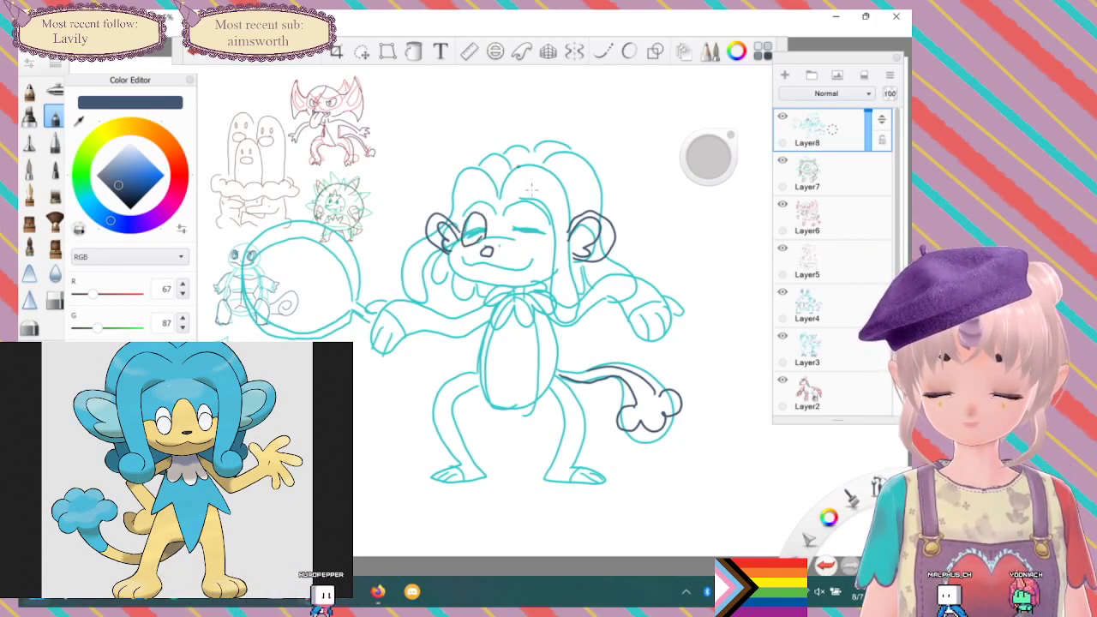
{"action": "mouse_move", "coordinate": [531, 212]}
{"action": "left_mouse_down"}
{"action": "mouse_move", "coordinate": [519, 218]}
{"action": "mouse_move", "coordinate": [534, 250]}
{"action": "mouse_move", "coordinate": [538, 215]}
{"action": "left_mouse_up"}
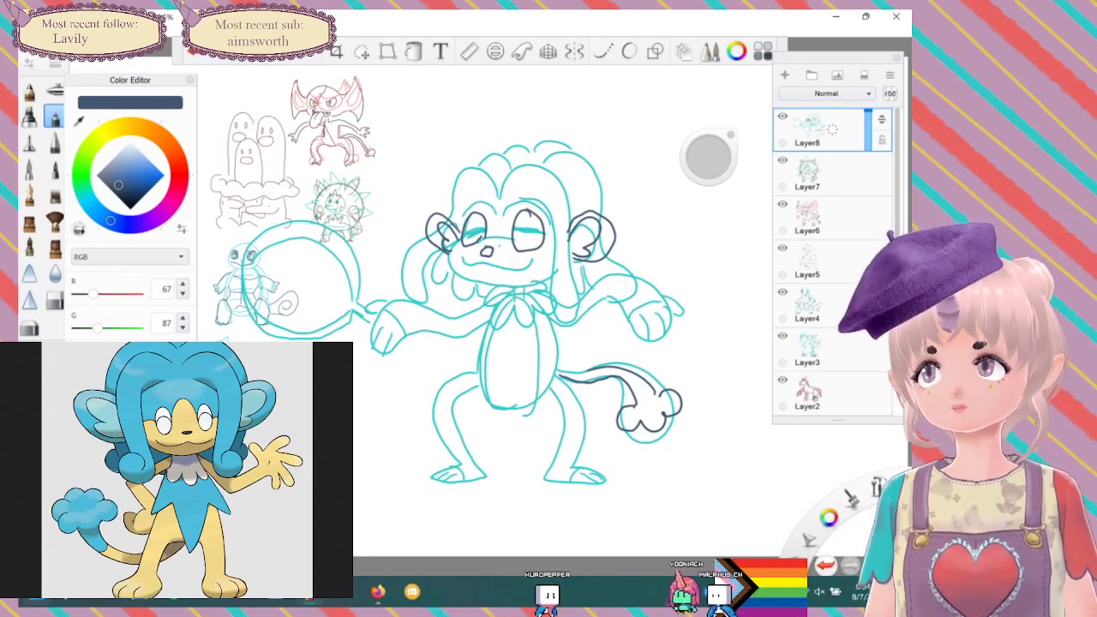
Redraw the scalloped collar and jagged tunic in dark blue, and outline the parted hair with curled ends around both ears.
{"action": "mouse_move", "coordinate": [492, 293]}
{"action": "left_mouse_down"}
{"action": "mouse_move", "coordinate": [474, 362]}
{"action": "mouse_move", "coordinate": [512, 396]}
{"action": "mouse_move", "coordinate": [524, 370]}
{"action": "mouse_move", "coordinate": [563, 373]}
{"action": "mouse_move", "coordinate": [535, 291]}
{"action": "left_mouse_up"}
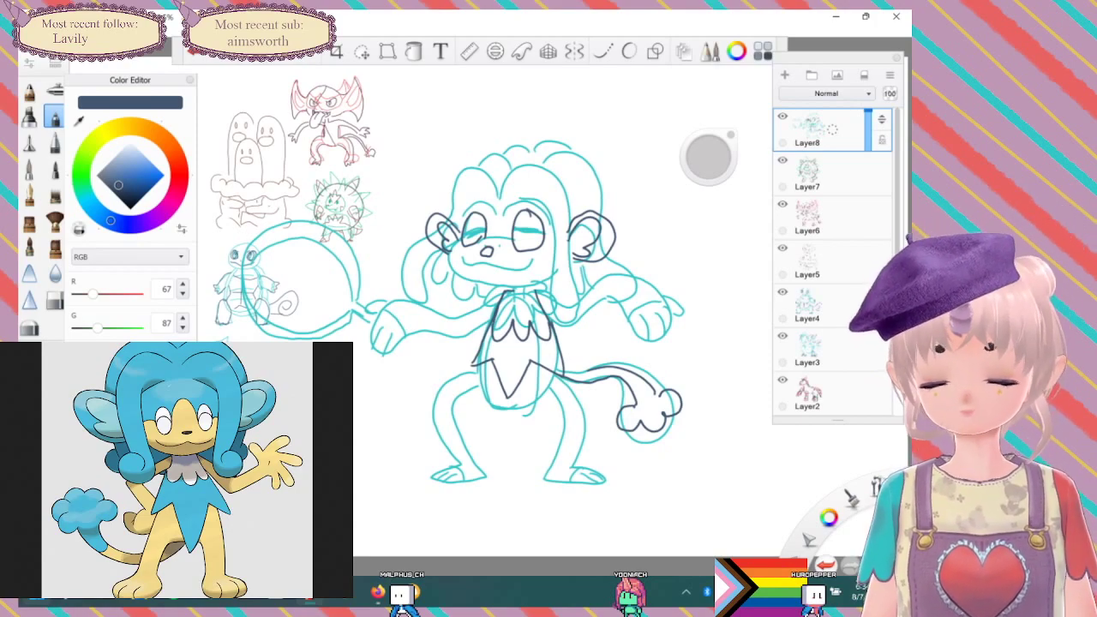
{"action": "left_click_drag", "start_coordinate": [537, 167], "coordinate": [565, 292]}
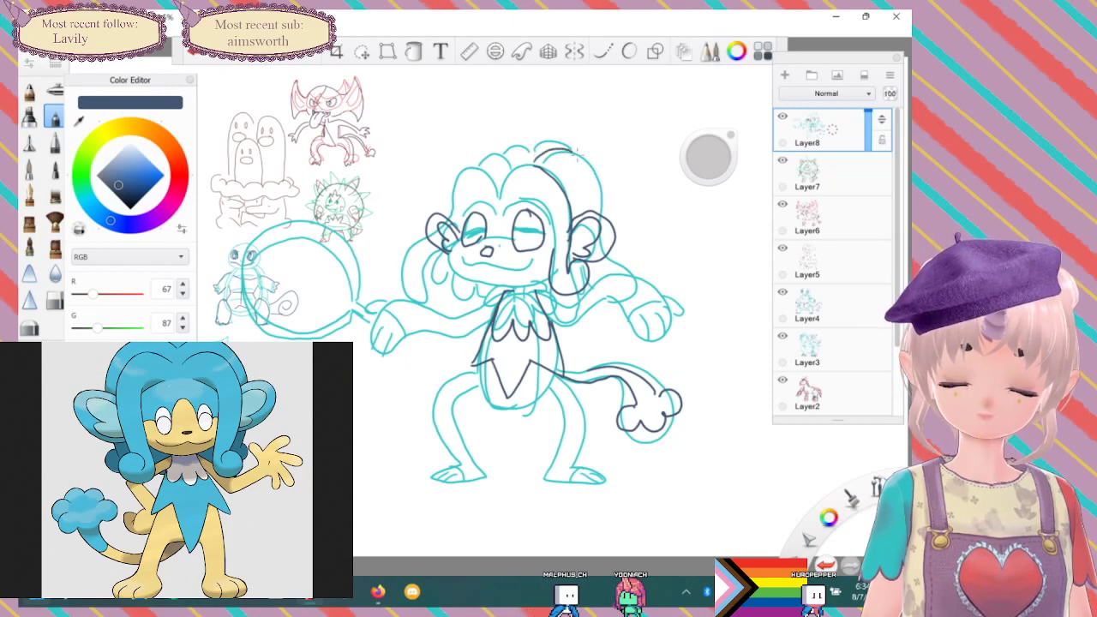
{"action": "mouse_move", "coordinate": [536, 160]}
{"action": "left_mouse_down"}
{"action": "mouse_move", "coordinate": [598, 211]}
{"action": "mouse_move", "coordinate": [610, 261]}
{"action": "left_mouse_up"}
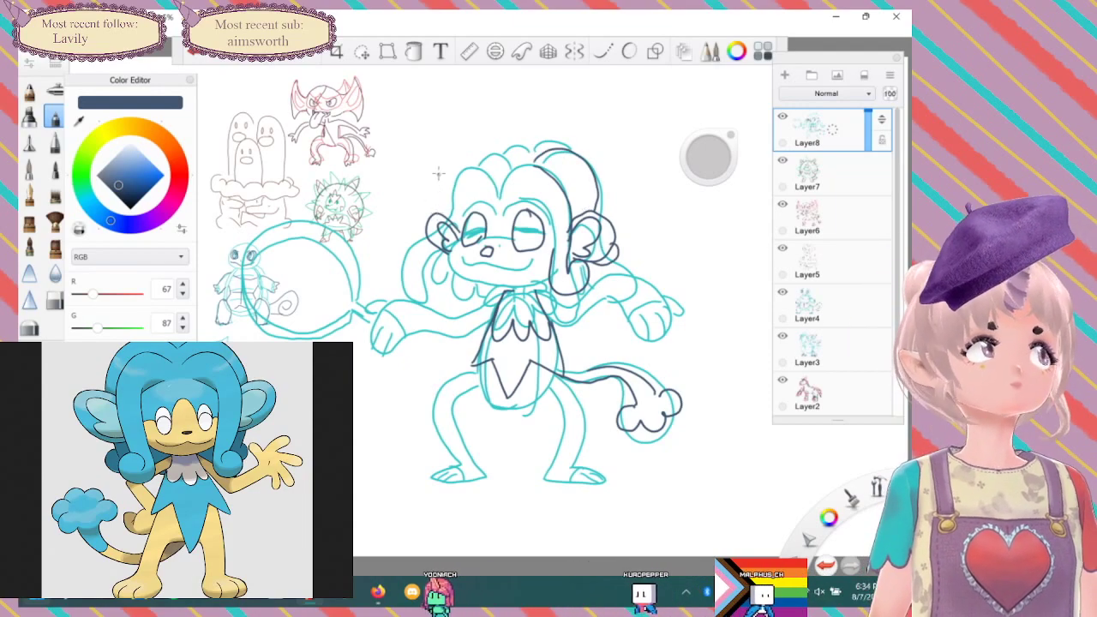
{"action": "left_click_drag", "start_coordinate": [469, 167], "coordinate": [448, 214]}
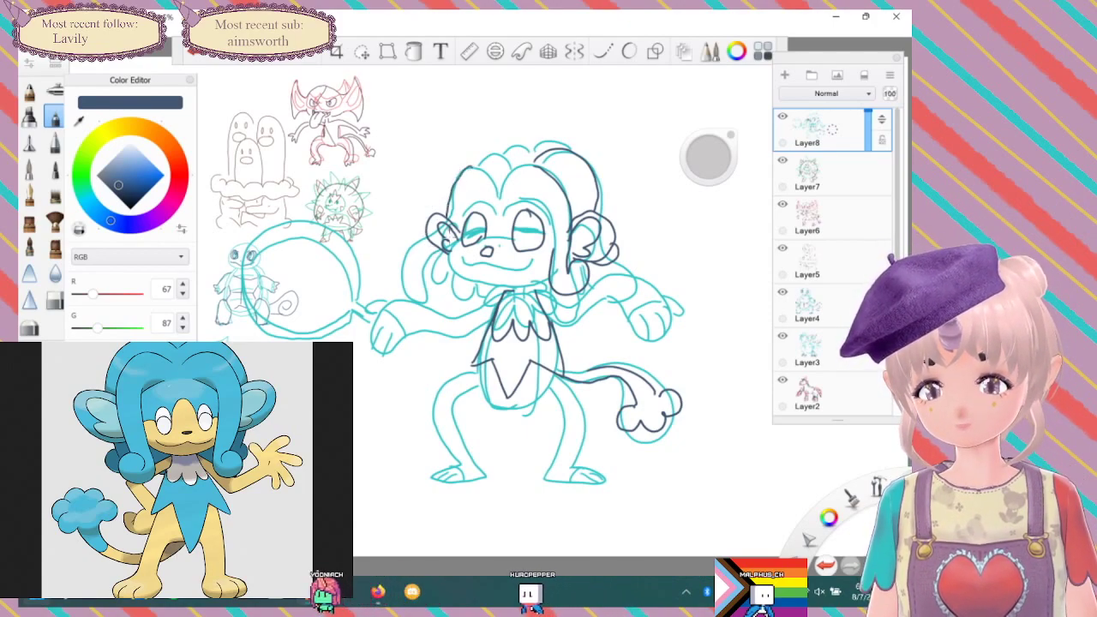
{"action": "mouse_move", "coordinate": [439, 252]}
{"action": "left_mouse_down"}
{"action": "mouse_move", "coordinate": [425, 258]}
{"action": "mouse_move", "coordinate": [452, 267]}
{"action": "left_mouse_up"}
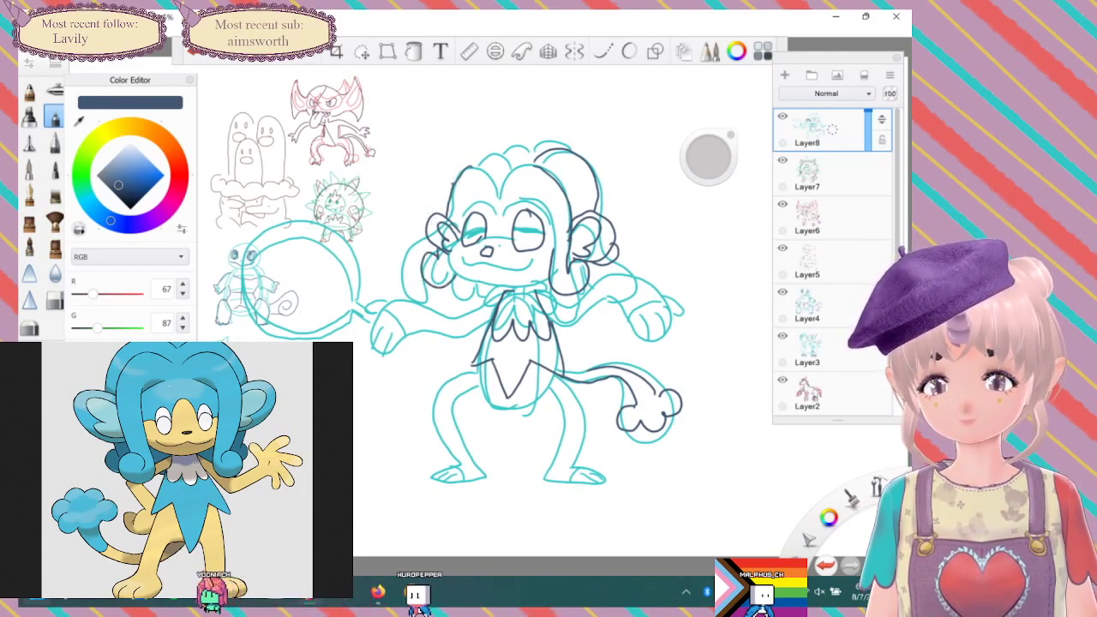
{"action": "left_click_drag", "start_coordinate": [454, 182], "coordinate": [428, 228]}
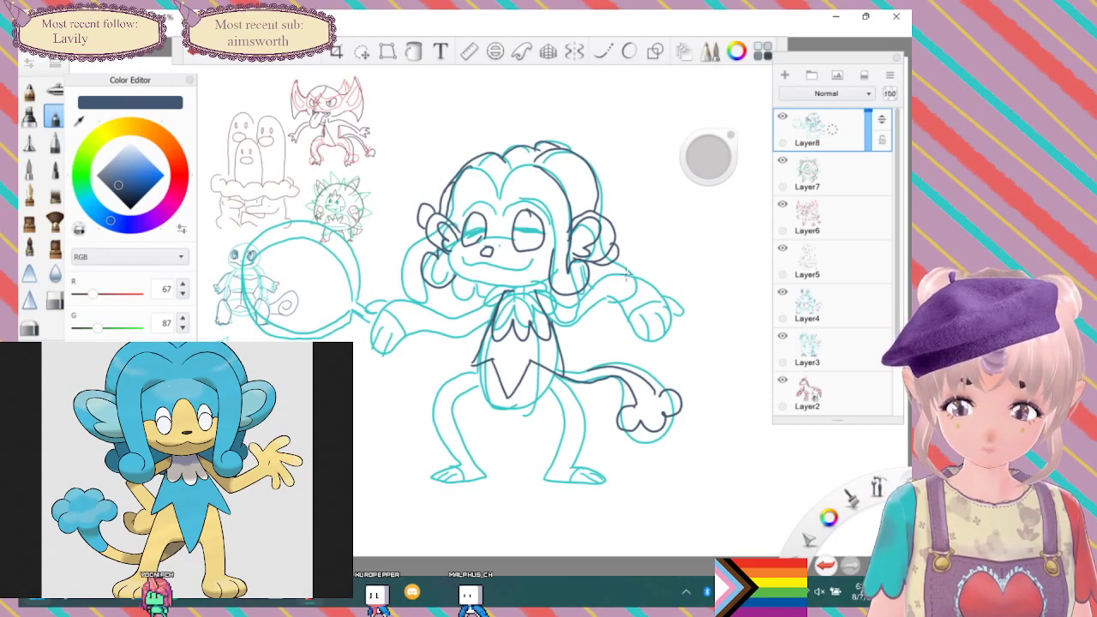
Redraw both hands with separate fingers and the legs with large rounded feet in dark blue, and refine the lines around the eyes.
{"action": "mouse_move", "coordinate": [658, 281]}
{"action": "left_mouse_down"}
{"action": "mouse_move", "coordinate": [686, 281]}
{"action": "mouse_move", "coordinate": [664, 301]}
{"action": "mouse_move", "coordinate": [684, 320]}
{"action": "mouse_move", "coordinate": [640, 346]}
{"action": "left_mouse_up"}
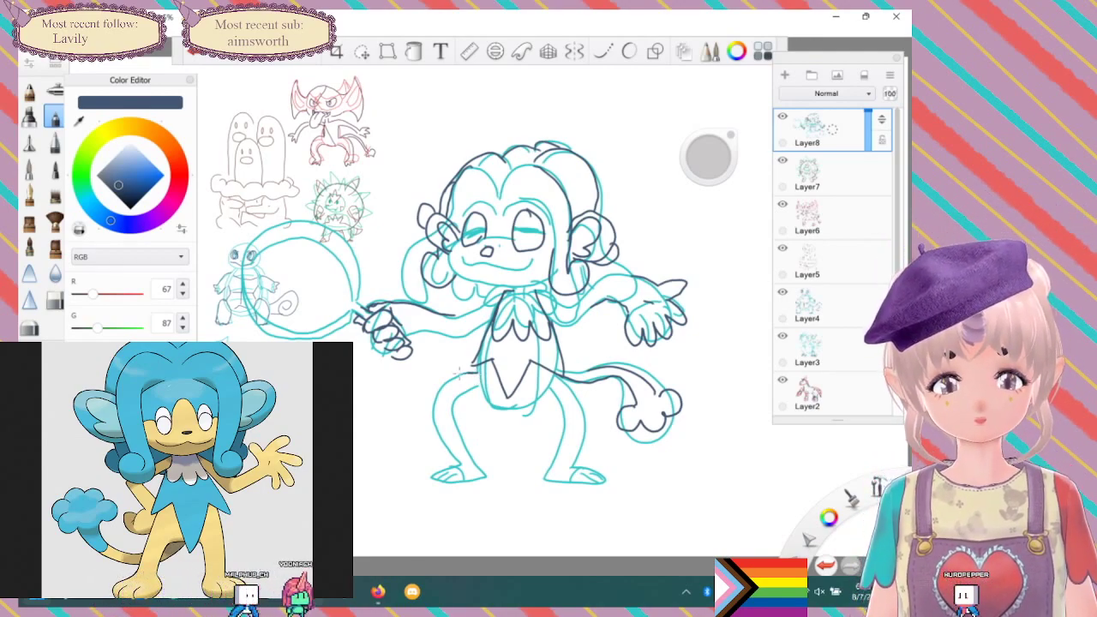
{"action": "mouse_move", "coordinate": [476, 374]}
{"action": "left_mouse_down"}
{"action": "mouse_move", "coordinate": [439, 485]}
{"action": "mouse_move", "coordinate": [490, 465]}
{"action": "mouse_move", "coordinate": [462, 445]}
{"action": "left_mouse_up"}
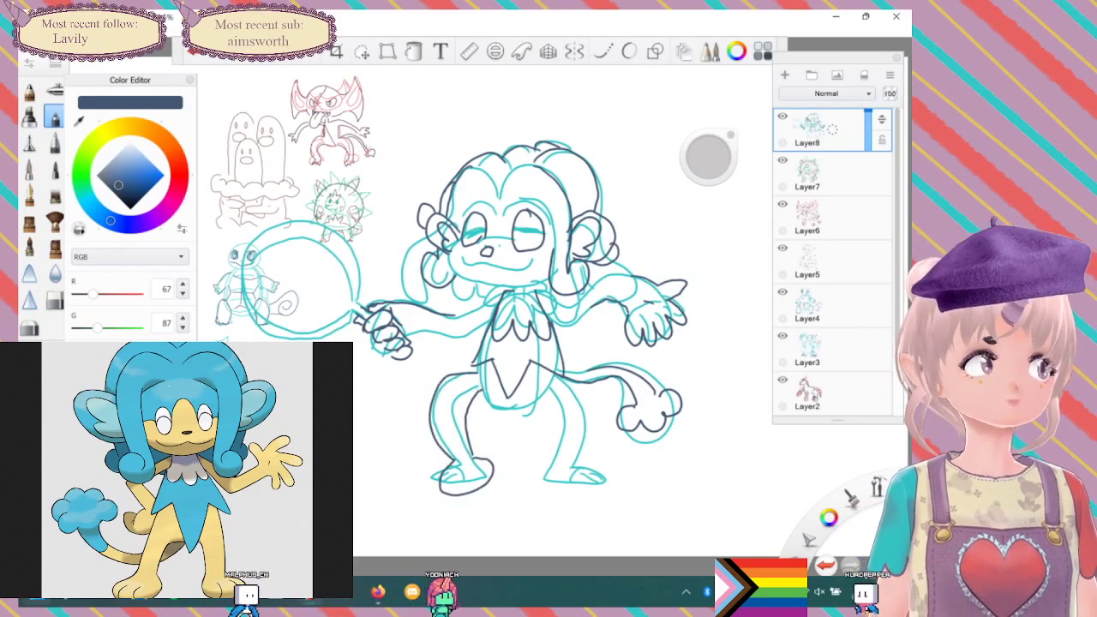
{"action": "key", "text": "ctrl+z"}
{"action": "key", "text": "ctrl+z"}
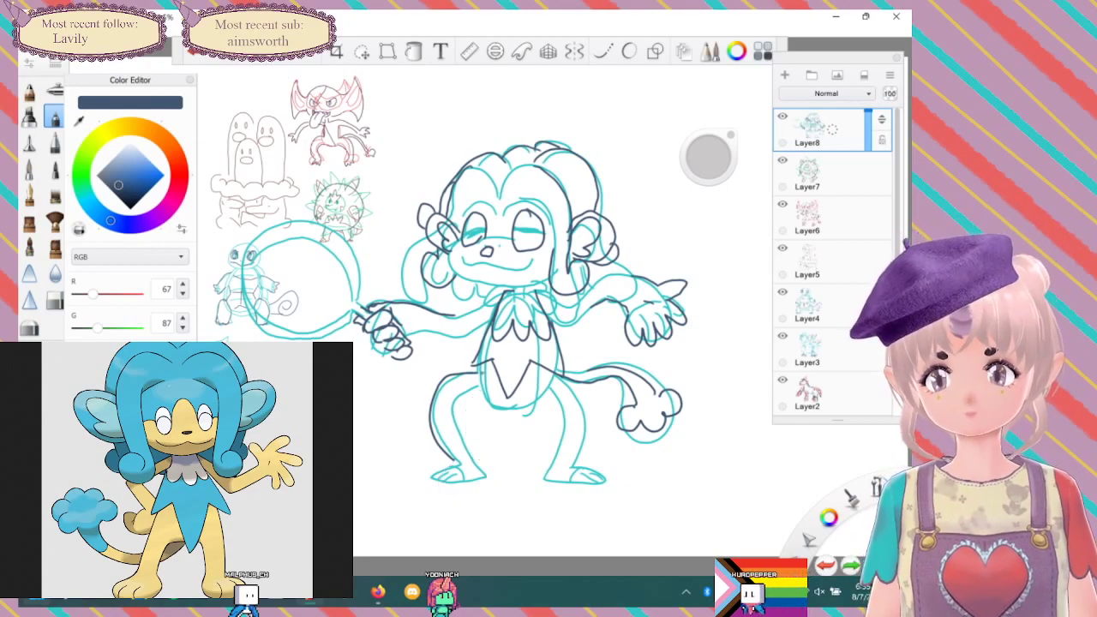
{"action": "mouse_move", "coordinate": [448, 461]}
{"action": "left_mouse_down"}
{"action": "mouse_move", "coordinate": [465, 494]}
{"action": "mouse_move", "coordinate": [477, 458]}
{"action": "mouse_move", "coordinate": [467, 428]}
{"action": "mouse_move", "coordinate": [508, 406]}
{"action": "mouse_move", "coordinate": [537, 410]}
{"action": "mouse_move", "coordinate": [533, 458]}
{"action": "mouse_move", "coordinate": [556, 488]}
{"action": "mouse_move", "coordinate": [592, 456]}
{"action": "mouse_move", "coordinate": [596, 470]}
{"action": "left_mouse_up"}
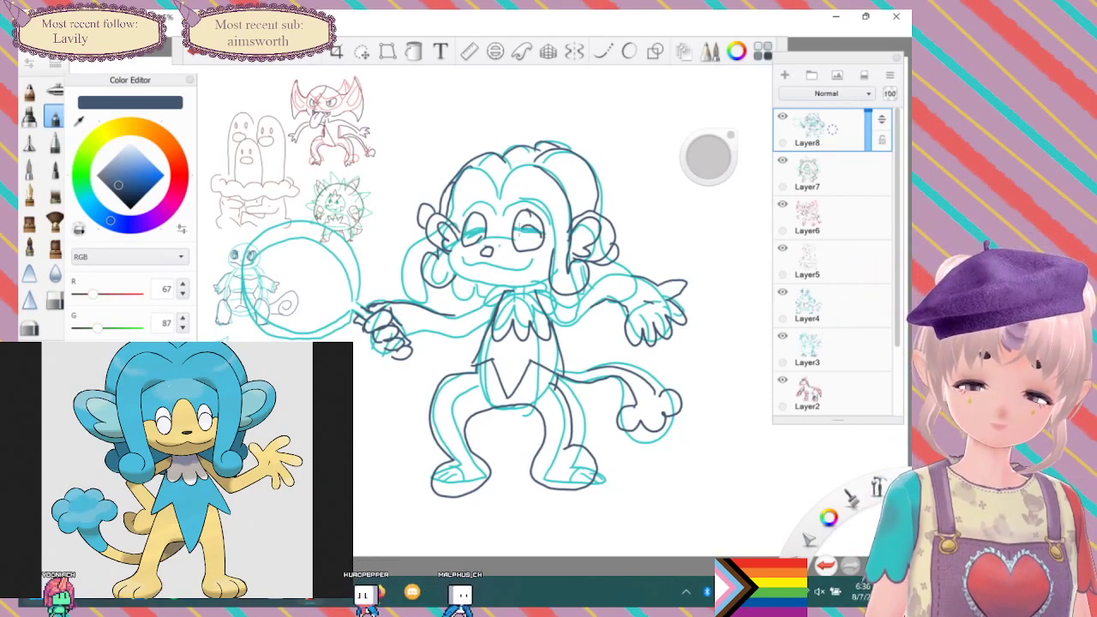
{"action": "left_click_drag", "start_coordinate": [482, 226], "coordinate": [468, 237]}
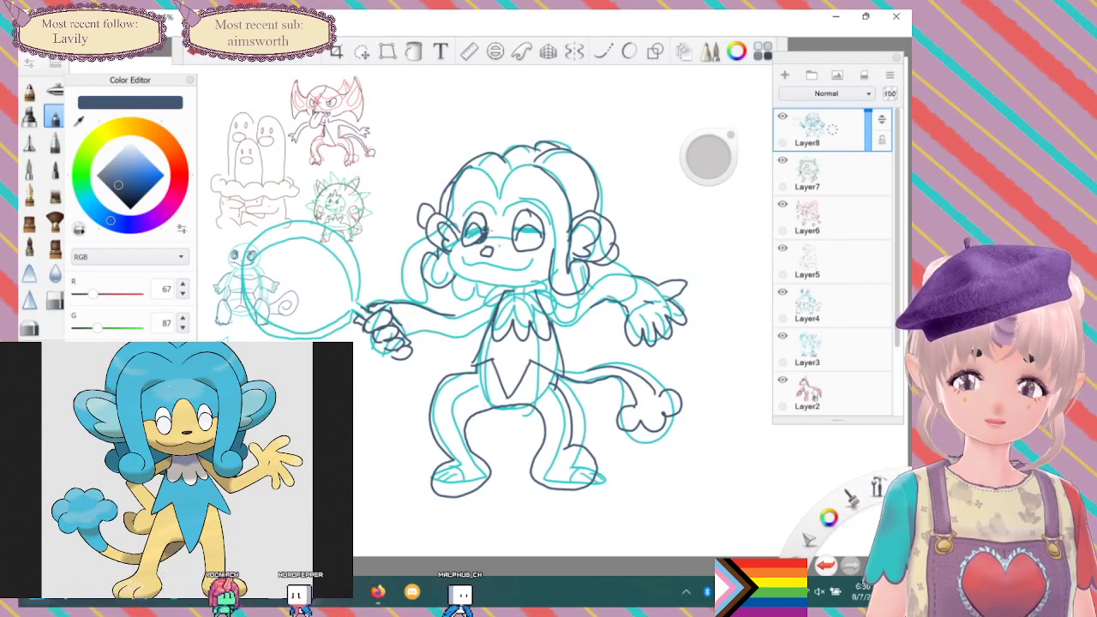
{"action": "left_click_drag", "start_coordinate": [478, 216], "coordinate": [463, 231]}
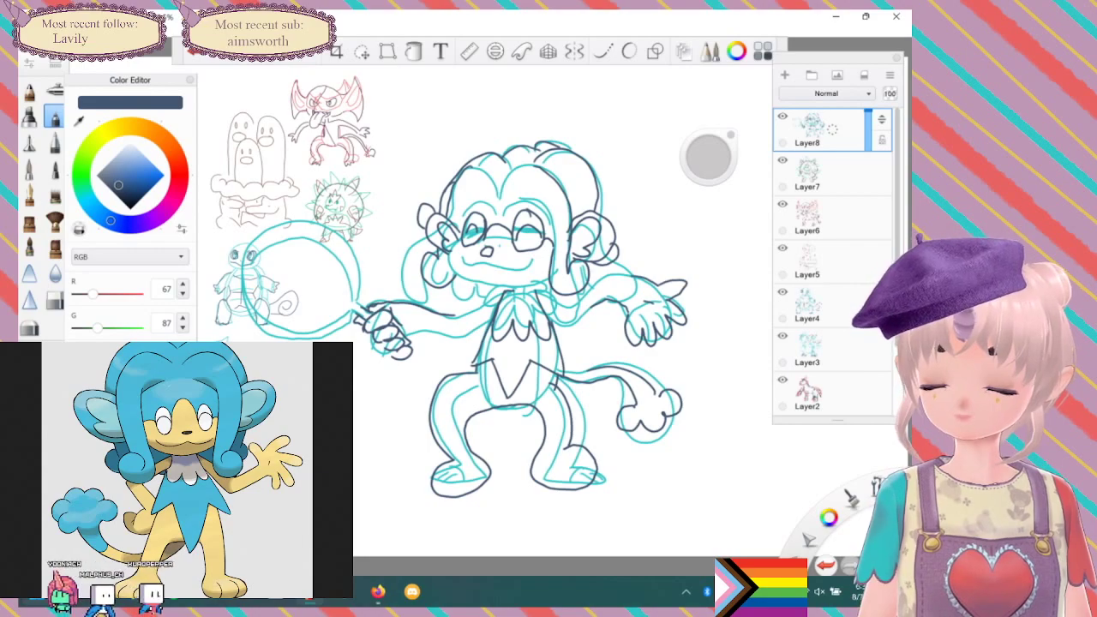
Shrink the monkey sketch and place it beside the turtle sketch, below the spiky round creature.
{"action": "key", "text": "v"}
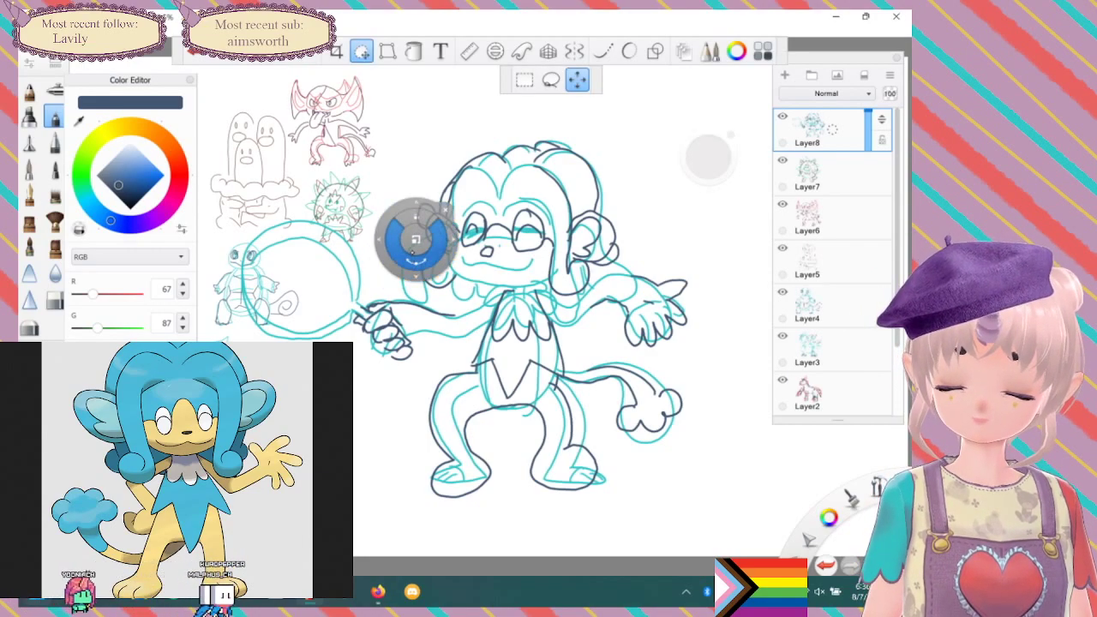
{"action": "mouse_move", "coordinate": [414, 255]}
{"action": "left_mouse_down"}
{"action": "mouse_move", "coordinate": [377, 296]}
{"action": "mouse_move", "coordinate": [390, 287]}
{"action": "left_mouse_up"}
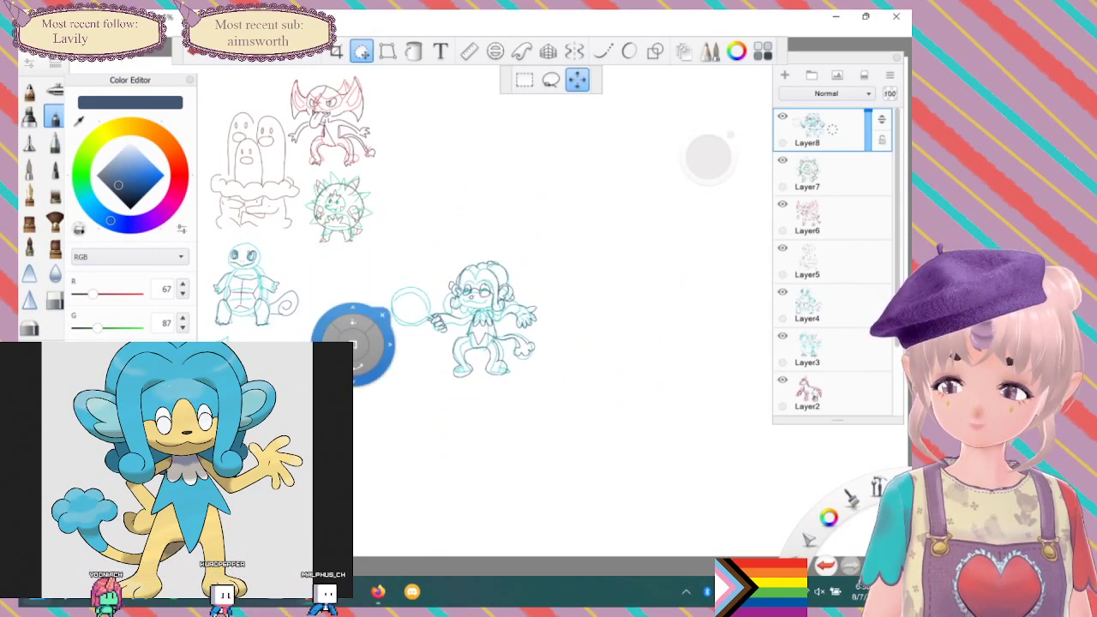
{"action": "mouse_move", "coordinate": [355, 397]}
{"action": "left_mouse_down"}
{"action": "mouse_move", "coordinate": [251, 384]}
{"action": "mouse_move", "coordinate": [225, 363]}
{"action": "mouse_move", "coordinate": [246, 368]}
{"action": "left_mouse_up"}
{"action": "left_click_drag", "start_coordinate": [382, 291], "coordinate": [395, 283]}
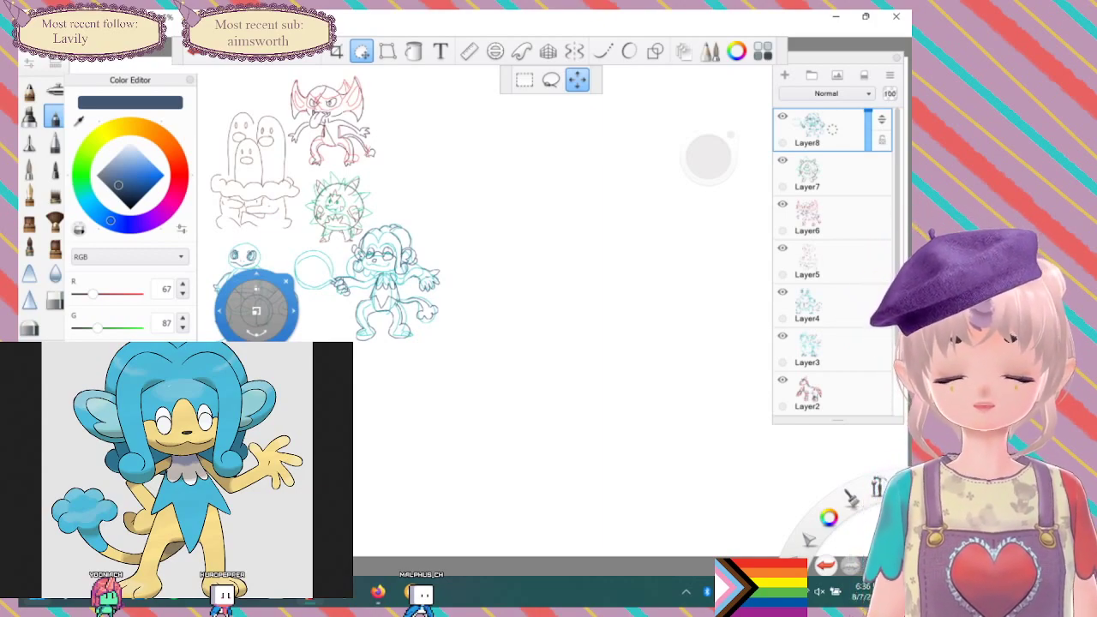
{"action": "left_click_drag", "start_coordinate": [256, 311], "coordinate": [224, 340]}
{"action": "left_click_drag", "start_coordinate": [369, 283], "coordinate": [333, 285]}
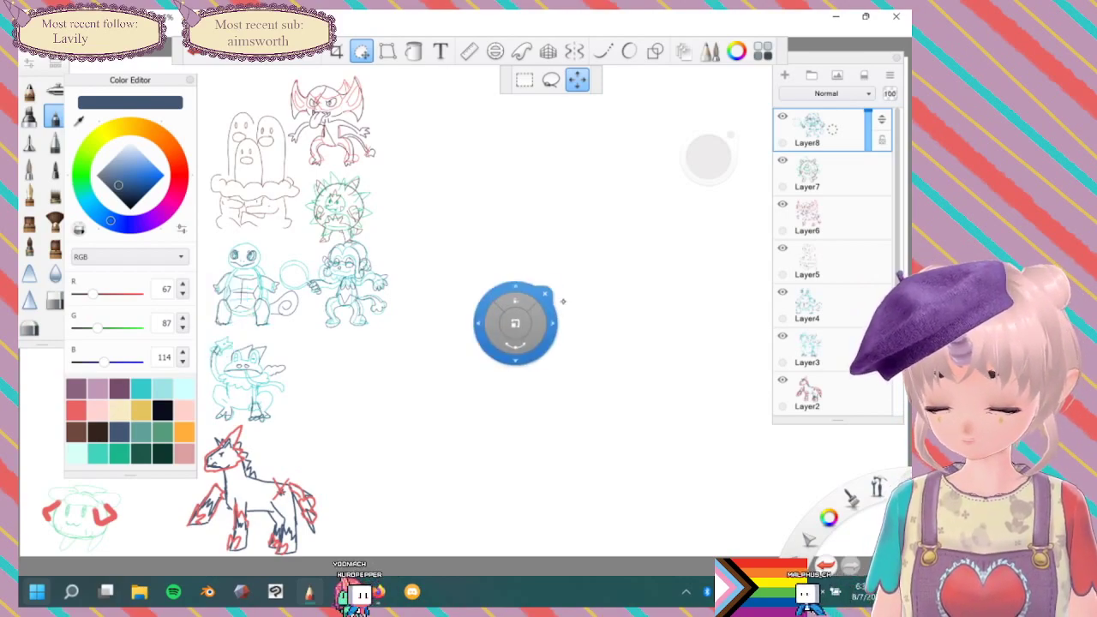
{"action": "left_click", "coordinate": [561, 269]}
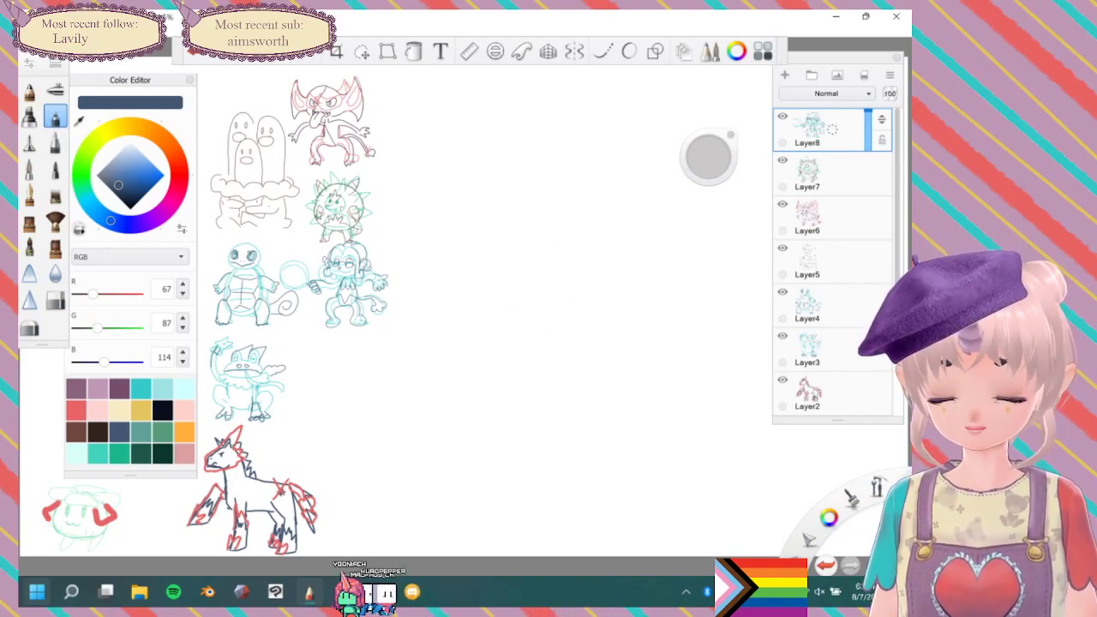
{"action": "mouse_move", "coordinate": [539, 297]}
{"action": "left_mouse_down"}
{"action": "mouse_move", "coordinate": [511, 253]}
{"action": "mouse_move", "coordinate": [466, 318]}
{"action": "mouse_move", "coordinate": [464, 447]}
{"action": "left_mouse_up"}
{"action": "mouse_move", "coordinate": [535, 310]}
{"action": "left_mouse_down"}
{"action": "mouse_move", "coordinate": [522, 362]}
{"action": "mouse_move", "coordinate": [568, 317]}
{"action": "mouse_move", "coordinate": [595, 262]}
{"action": "mouse_move", "coordinate": [620, 403]}
{"action": "left_mouse_up"}
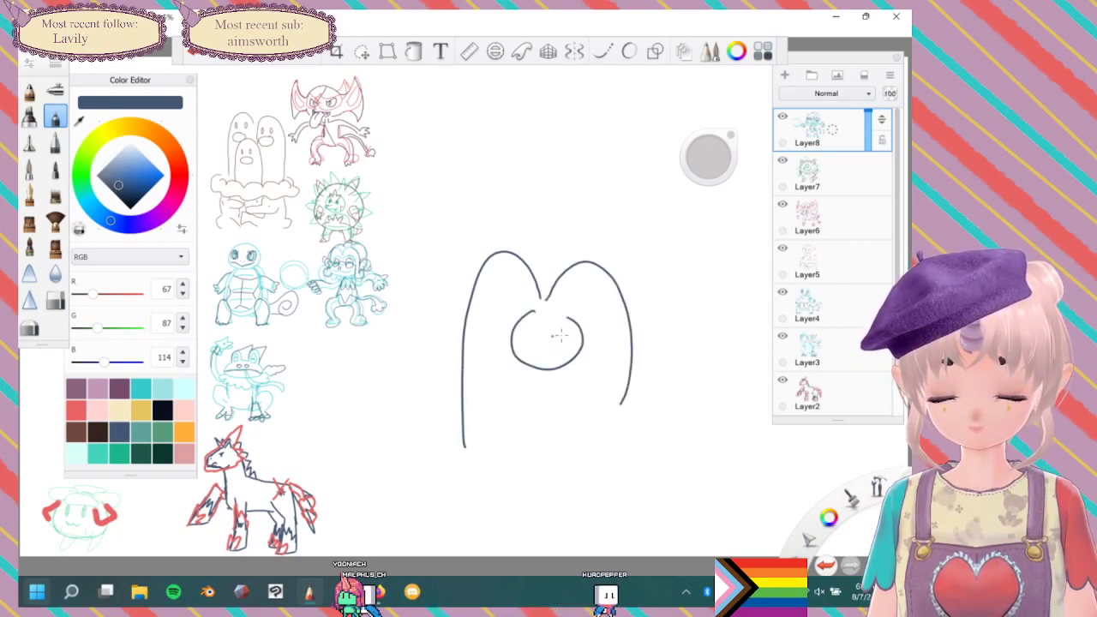
{"action": "mouse_move", "coordinate": [558, 337]}
{"action": "left_mouse_down"}
{"action": "mouse_move", "coordinate": [519, 332]}
{"action": "mouse_move", "coordinate": [548, 354]}
{"action": "left_mouse_up"}
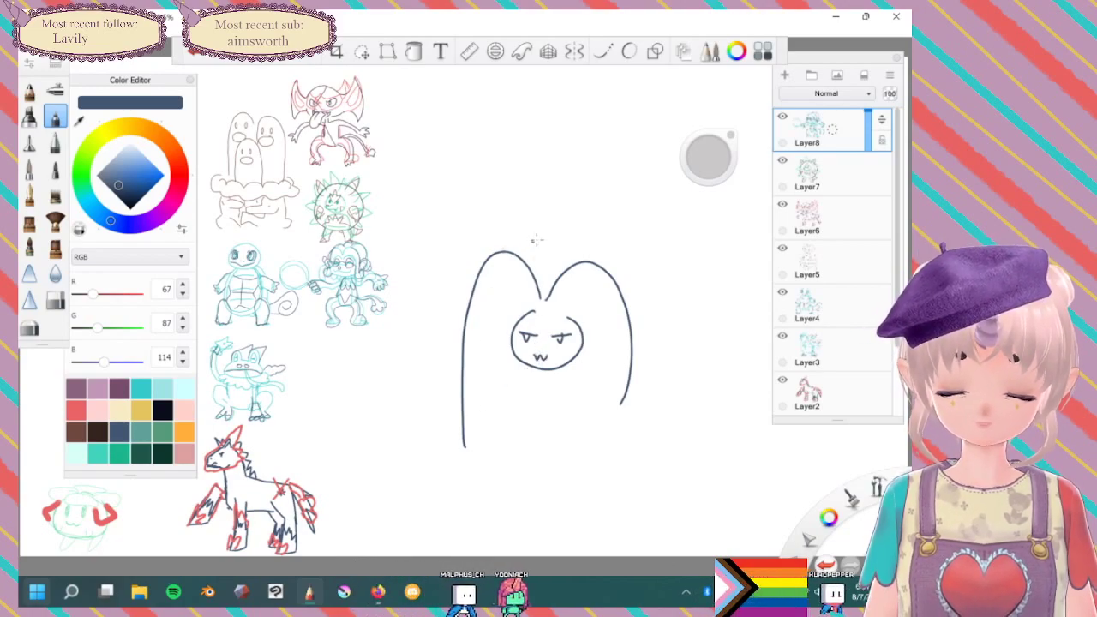
{"action": "mouse_move", "coordinate": [539, 246]}
{"action": "left_mouse_down"}
{"action": "mouse_move", "coordinate": [430, 288]}
{"action": "mouse_move", "coordinate": [421, 418]}
{"action": "mouse_move", "coordinate": [372, 433]}
{"action": "mouse_move", "coordinate": [461, 451]}
{"action": "left_mouse_up"}
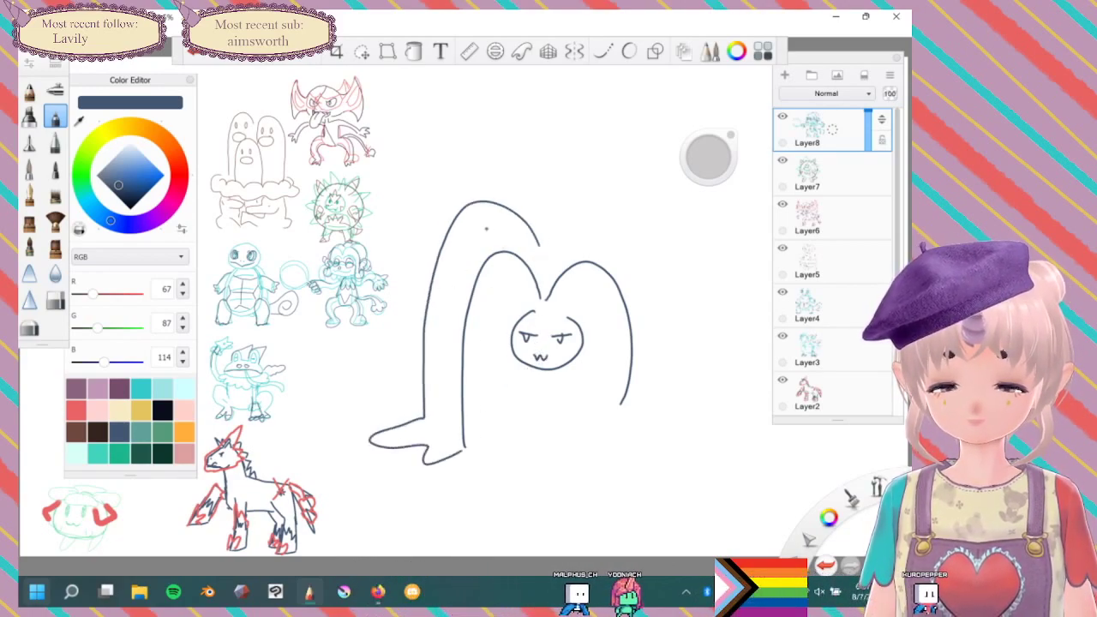
{"action": "mouse_move", "coordinate": [487, 227]}
{"action": "left_mouse_down"}
{"action": "mouse_move", "coordinate": [461, 227]}
{"action": "mouse_move", "coordinate": [413, 269]}
{"action": "mouse_move", "coordinate": [433, 335]}
{"action": "left_mouse_up"}
{"action": "left_click_drag", "start_coordinate": [430, 377], "coordinate": [424, 396]}
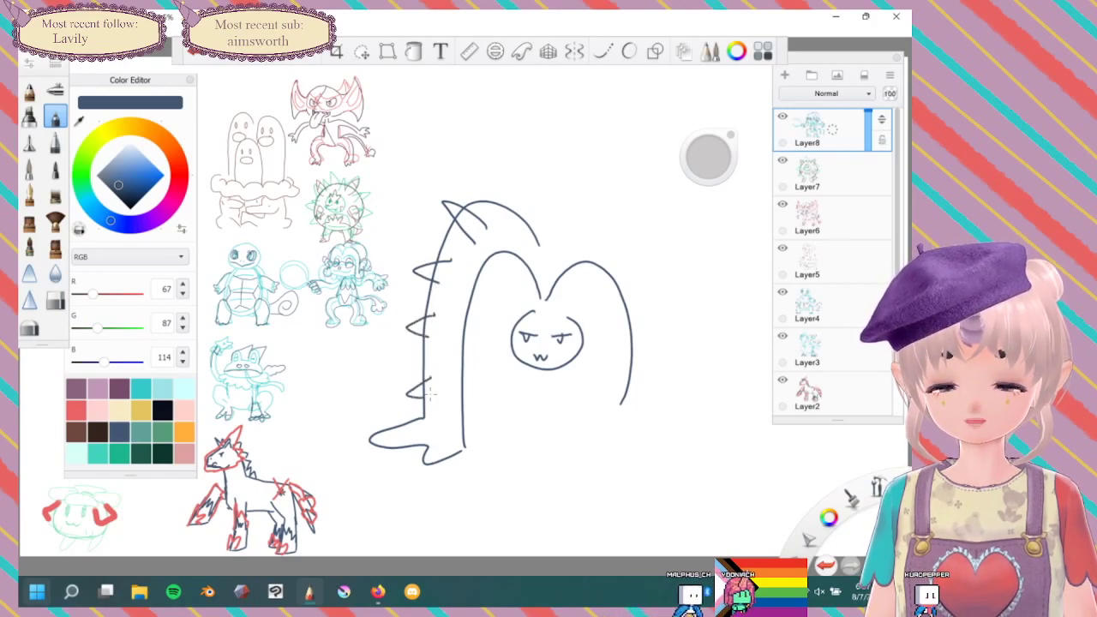
{"action": "mouse_move", "coordinate": [590, 243]}
{"action": "left_mouse_down"}
{"action": "mouse_move", "coordinate": [640, 435]}
{"action": "mouse_move", "coordinate": [603, 439]}
{"action": "left_mouse_up"}
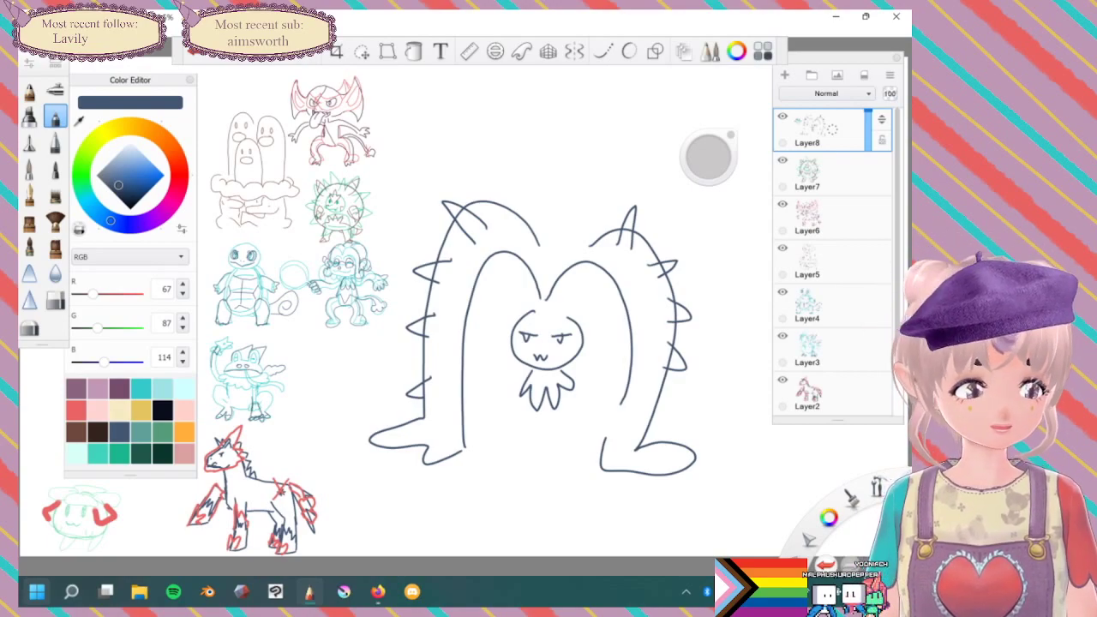
{"action": "key", "text": "ctrl+z"}
{"action": "key", "text": "ctrl+z"}
{"action": "key", "text": "ctrl+z"}
{"action": "key", "text": "ctrl+z"}
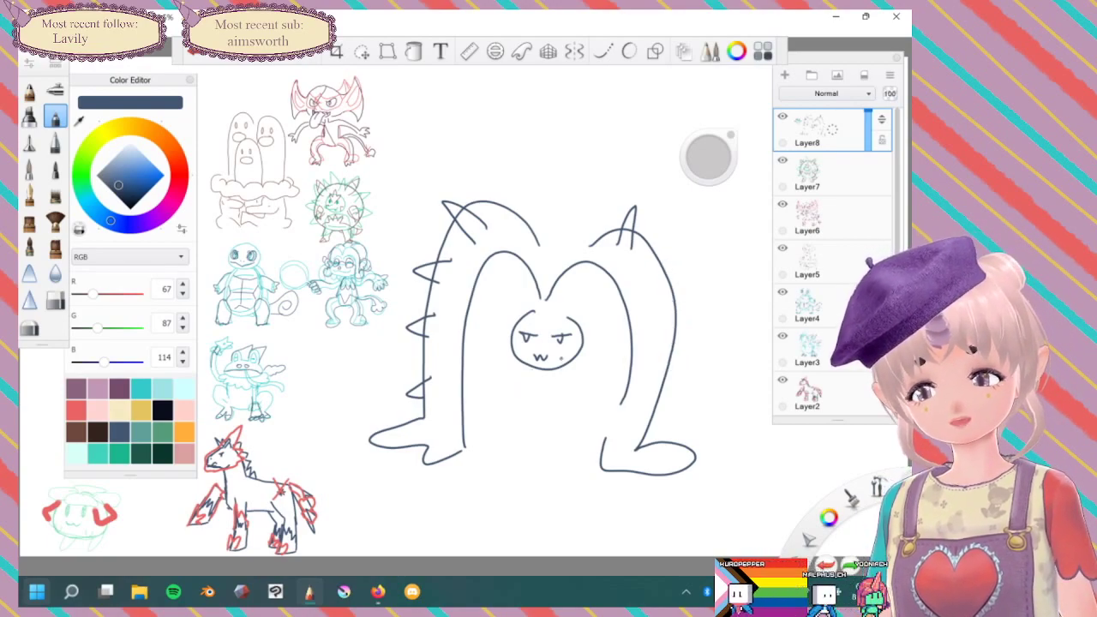
{"action": "key", "text": "ctrl+z"}
{"action": "key", "text": "ctrl+z"}
{"action": "key", "text": "ctrl+z"}
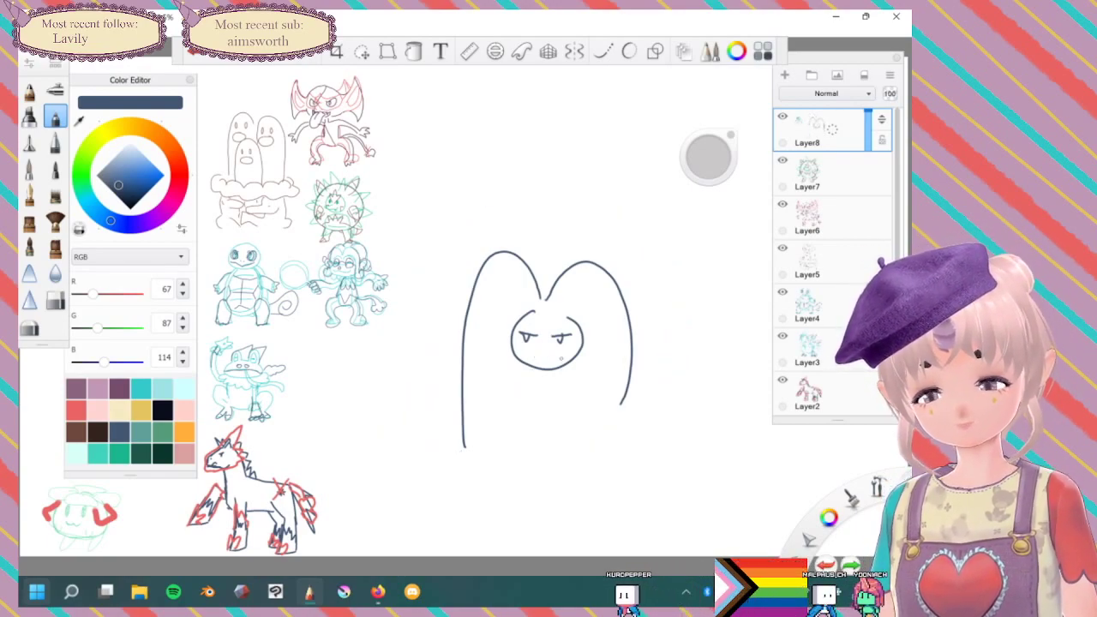
{"action": "key", "text": "ctrl+z"}
{"action": "key", "text": "ctrl+z"}
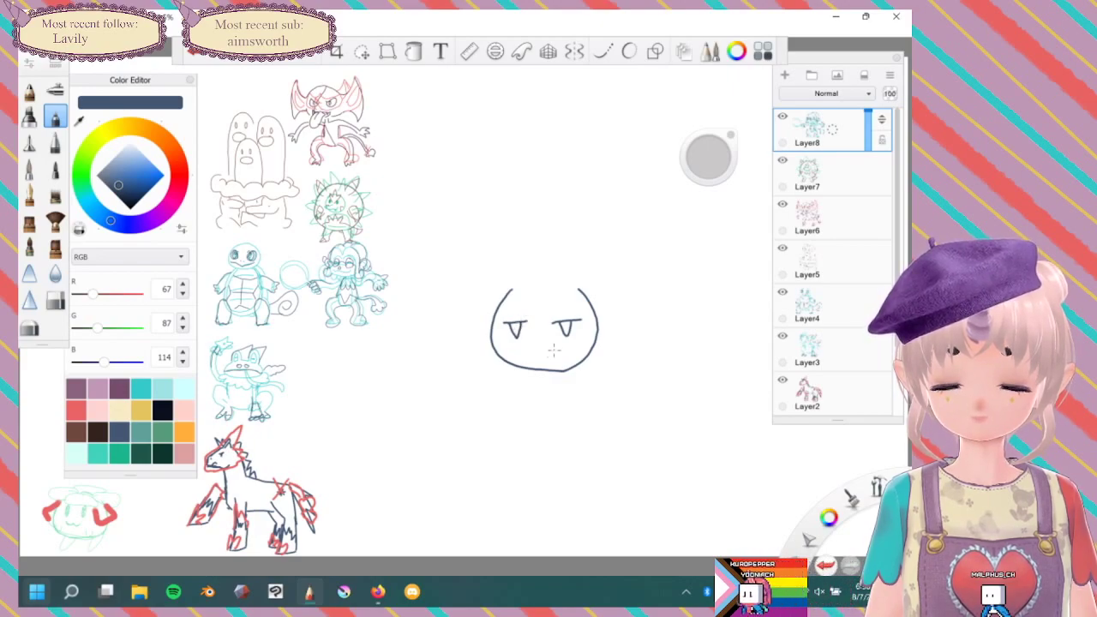
Complete the long-haired creature in dark blue with a W-shaped mouth, filled pupils, long drooping hair strands and a flared gown with two small arms.
{"action": "mouse_move", "coordinate": [553, 350]}
{"action": "left_mouse_down"}
{"action": "mouse_move", "coordinate": [546, 359]}
{"action": "mouse_move", "coordinate": [532, 351]}
{"action": "left_mouse_up"}
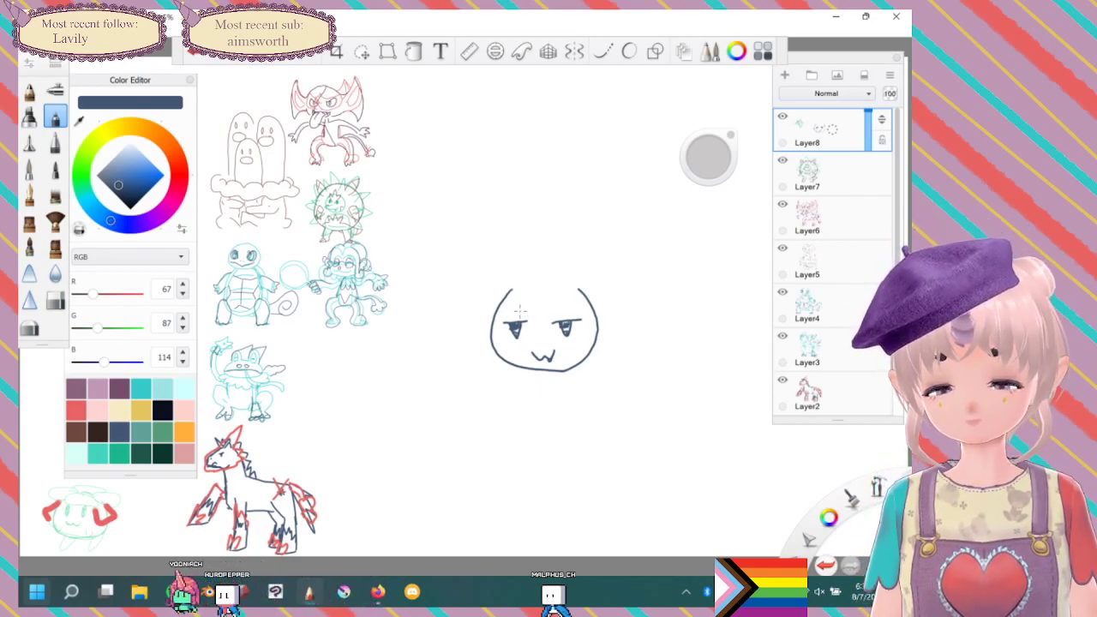
{"action": "left_click_drag", "start_coordinate": [517, 311], "coordinate": [561, 312]}
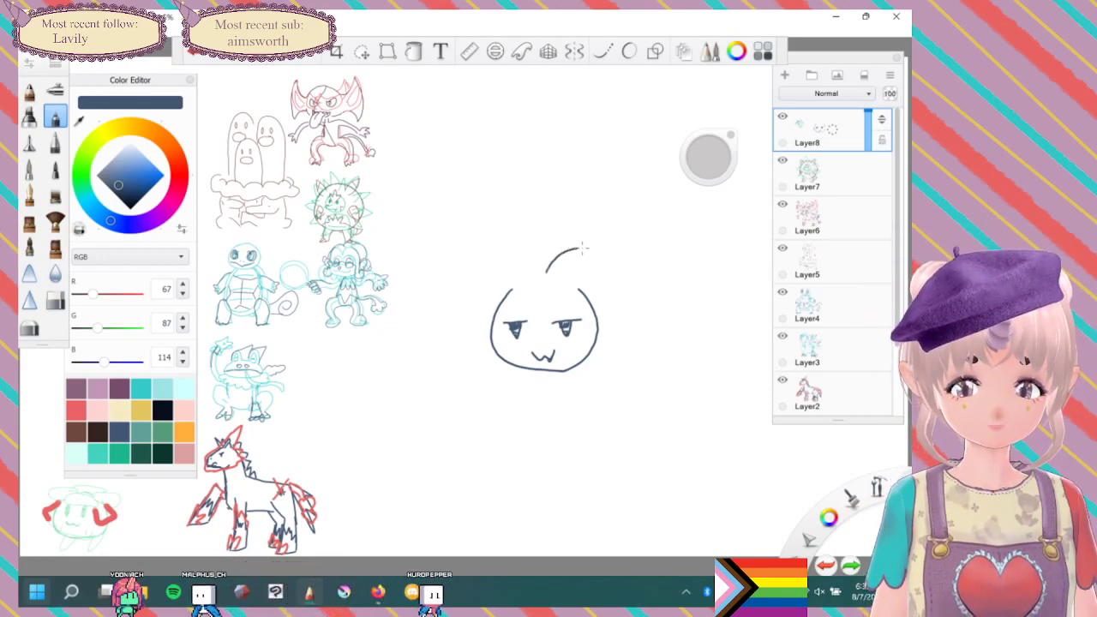
{"action": "mouse_move", "coordinate": [583, 248]}
{"action": "left_mouse_down"}
{"action": "mouse_move", "coordinate": [622, 291]}
{"action": "mouse_move", "coordinate": [630, 364]}
{"action": "mouse_move", "coordinate": [598, 360]}
{"action": "mouse_move", "coordinate": [567, 288]}
{"action": "mouse_move", "coordinate": [519, 248]}
{"action": "mouse_move", "coordinate": [488, 296]}
{"action": "mouse_move", "coordinate": [526, 380]}
{"action": "mouse_move", "coordinate": [501, 326]}
{"action": "left_mouse_up"}
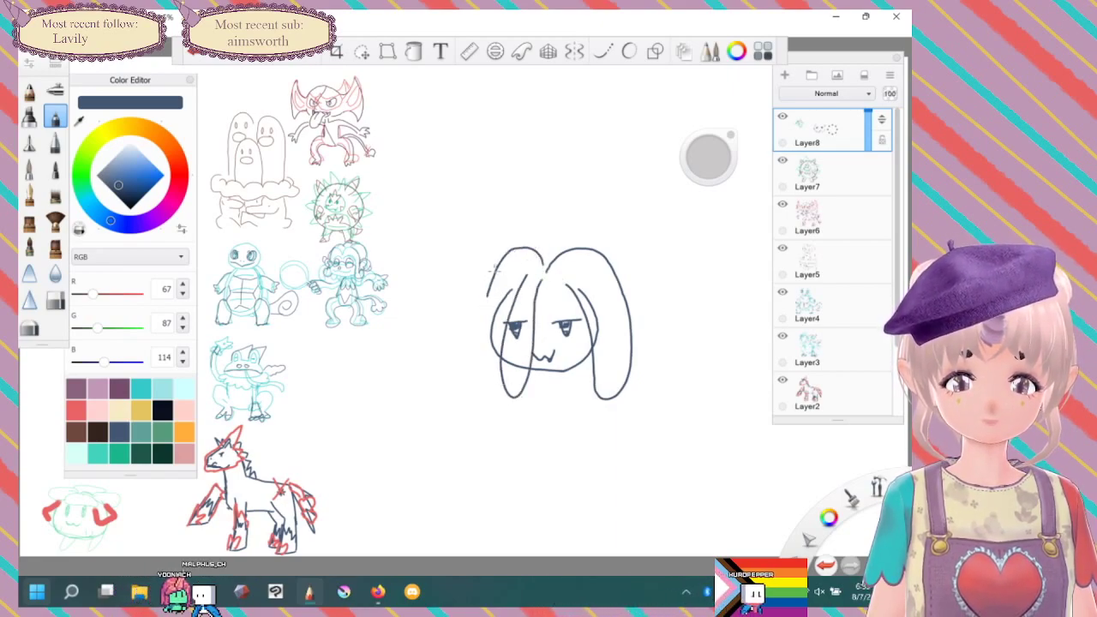
{"action": "mouse_move", "coordinate": [496, 267]}
{"action": "left_mouse_down"}
{"action": "mouse_move", "coordinate": [470, 357]}
{"action": "mouse_move", "coordinate": [494, 375]}
{"action": "left_mouse_up"}
{"action": "mouse_move", "coordinate": [524, 248]}
{"action": "left_mouse_down"}
{"action": "mouse_move", "coordinate": [477, 270]}
{"action": "mouse_move", "coordinate": [444, 335]}
{"action": "mouse_move", "coordinate": [467, 349]}
{"action": "left_mouse_up"}
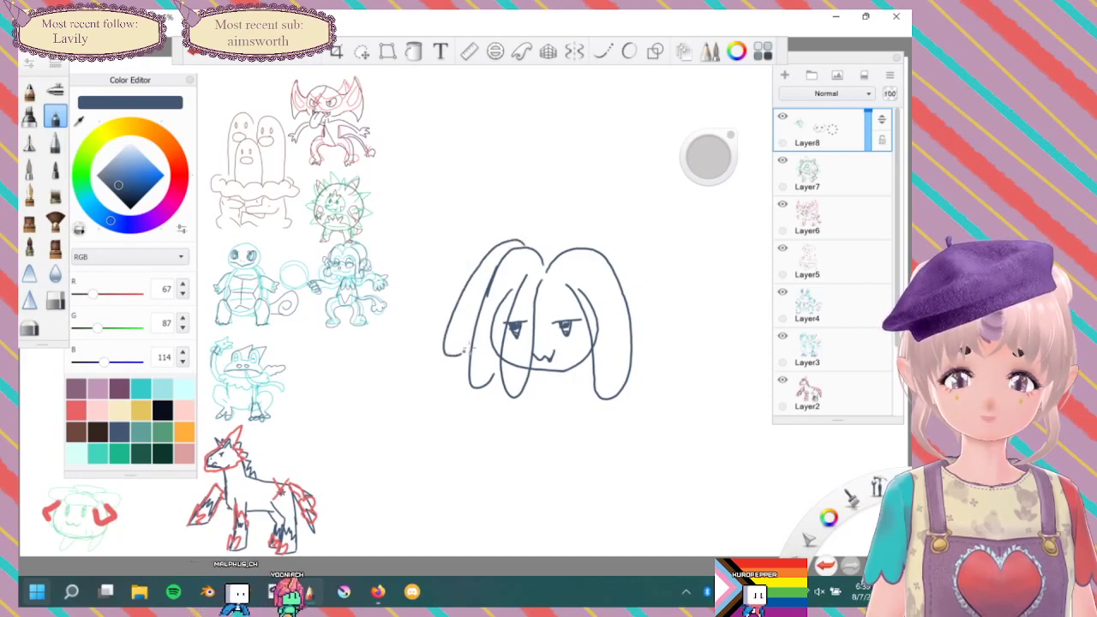
{"action": "mouse_move", "coordinate": [524, 384]}
{"action": "left_mouse_down"}
{"action": "mouse_move", "coordinate": [482, 447]}
{"action": "mouse_move", "coordinate": [517, 453]}
{"action": "left_mouse_up"}
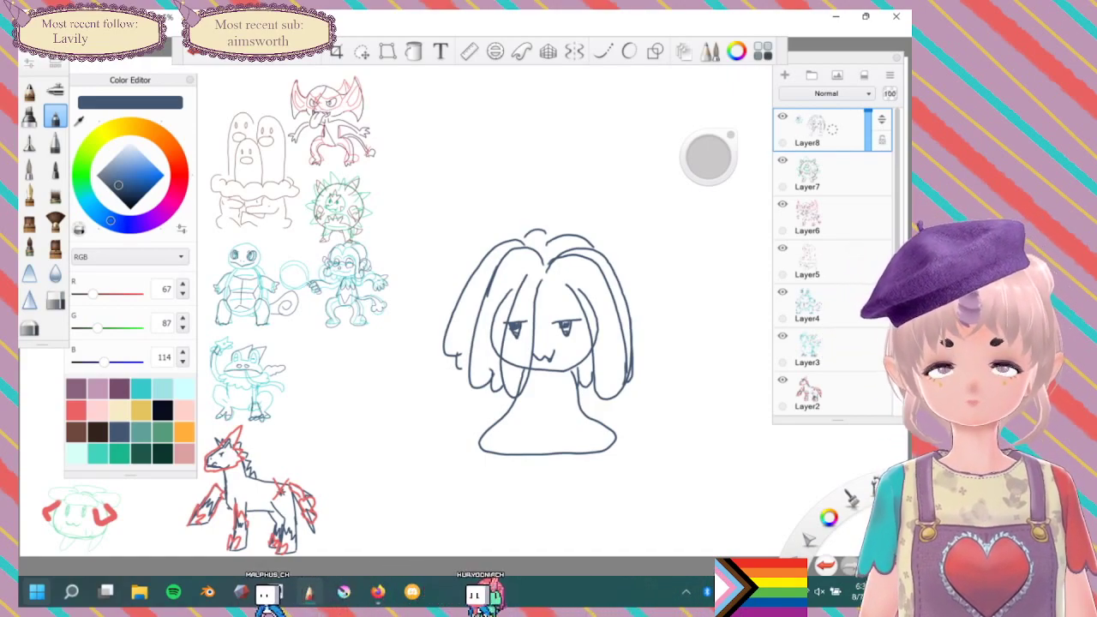
{"action": "mouse_move", "coordinate": [562, 386]}
{"action": "left_mouse_down"}
{"action": "mouse_move", "coordinate": [562, 416]}
{"action": "mouse_move", "coordinate": [524, 401]}
{"action": "left_mouse_up"}
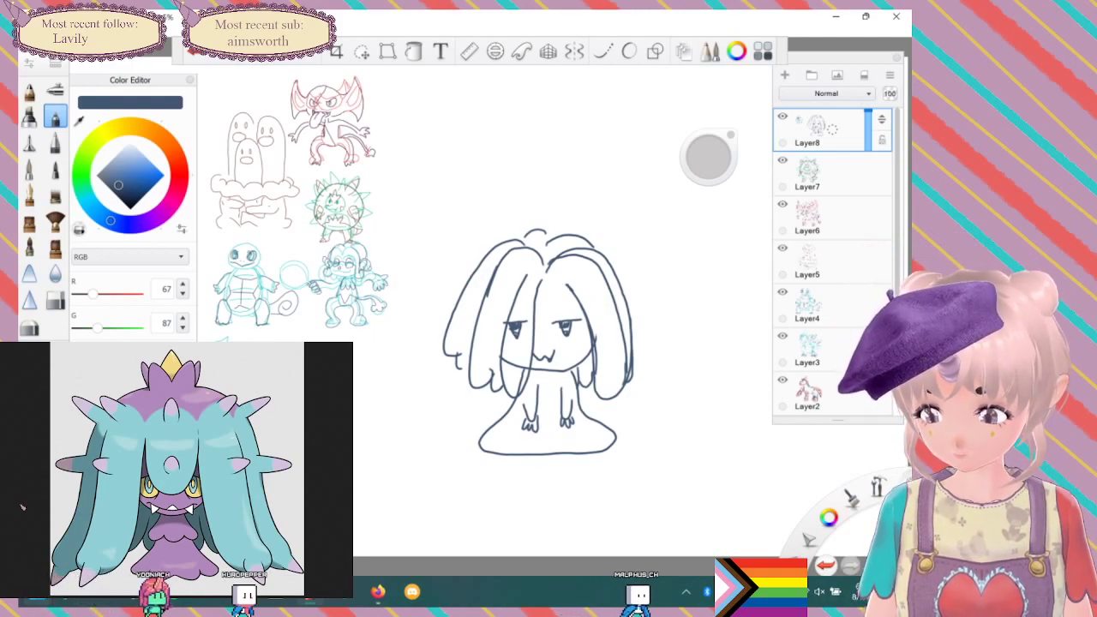
Correct the hair in purple with a circled forehead lock and longer, wider strands reaching down to the gown's hem.
{"action": "left_click", "coordinate": [171, 203]}
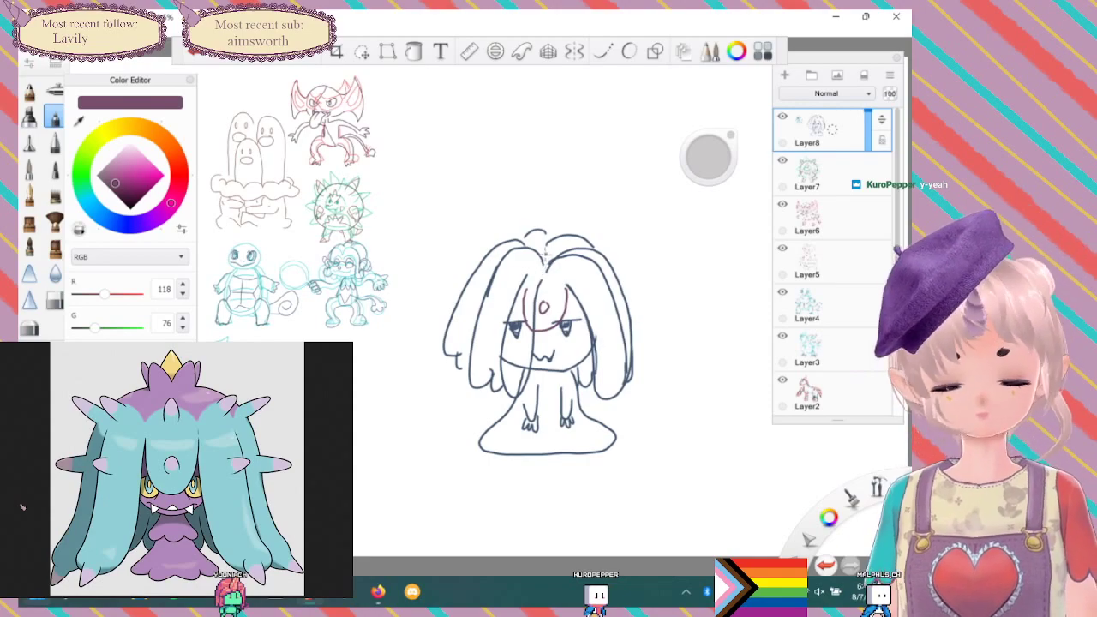
{"action": "mouse_move", "coordinate": [549, 262]}
{"action": "left_mouse_down"}
{"action": "mouse_move", "coordinate": [583, 399]}
{"action": "mouse_move", "coordinate": [624, 449]}
{"action": "mouse_move", "coordinate": [656, 420]}
{"action": "mouse_move", "coordinate": [630, 368]}
{"action": "left_mouse_up"}
{"action": "left_click_drag", "start_coordinate": [616, 327], "coordinate": [590, 266]}
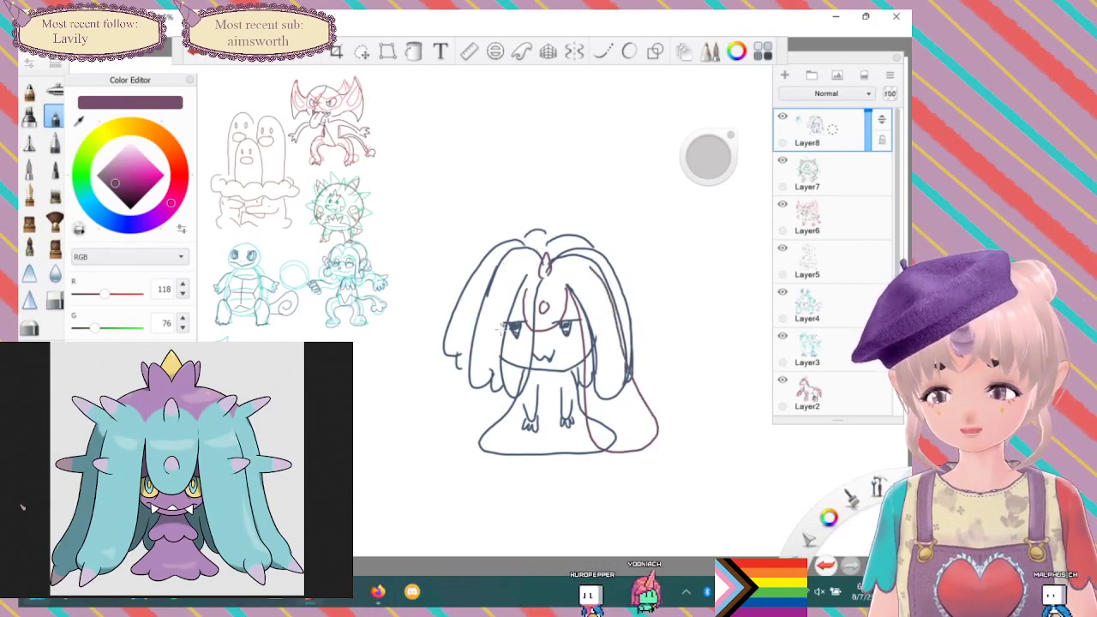
{"action": "mouse_move", "coordinate": [488, 420]}
{"action": "left_mouse_down"}
{"action": "mouse_move", "coordinate": [467, 445]}
{"action": "mouse_move", "coordinate": [441, 439]}
{"action": "mouse_move", "coordinate": [481, 300]}
{"action": "mouse_move", "coordinate": [516, 261]}
{"action": "mouse_move", "coordinate": [475, 268]}
{"action": "mouse_move", "coordinate": [416, 408]}
{"action": "mouse_move", "coordinate": [428, 433]}
{"action": "left_mouse_up"}
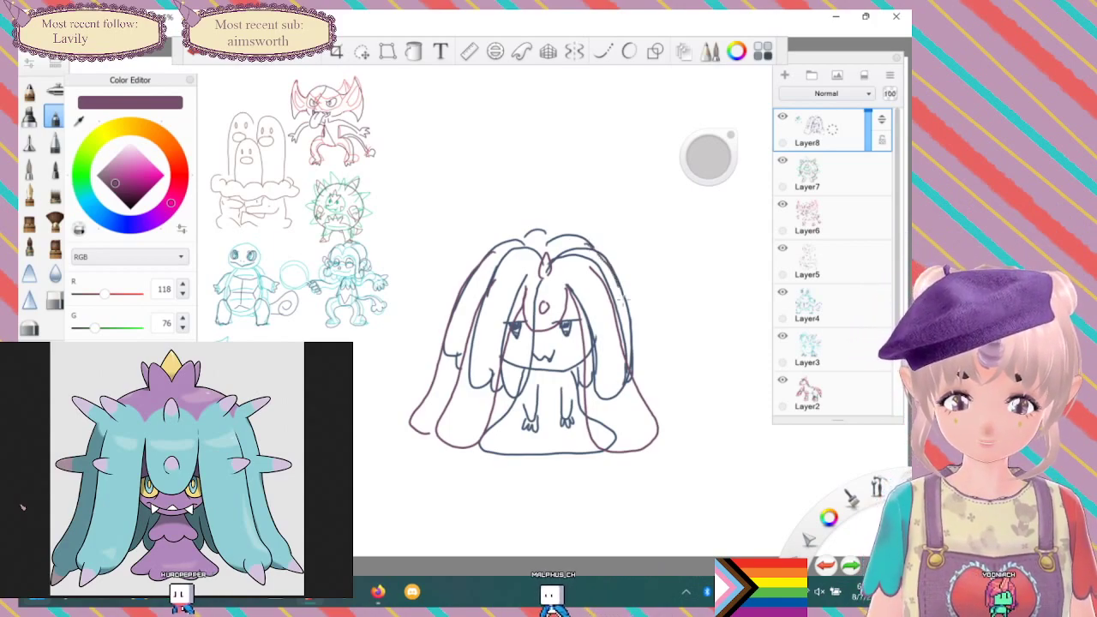
{"action": "left_click_drag", "start_coordinate": [627, 334], "coordinate": [660, 419]}
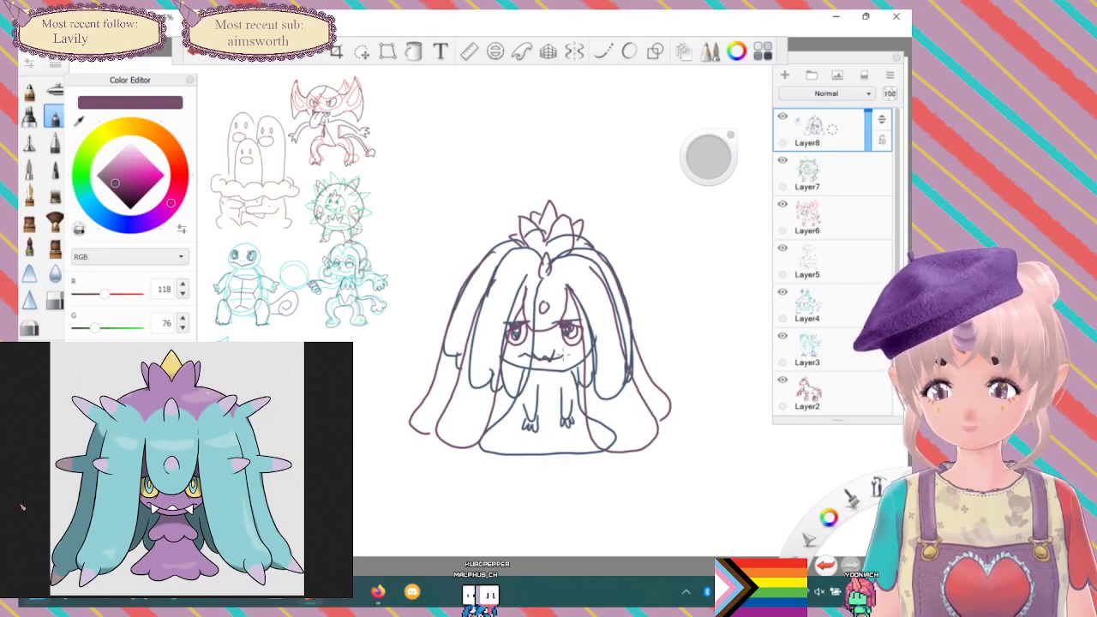
Refine the fanged mouth and add a jagged collar in purple, with pointed spikes along the hair and at the strand tips.
{"action": "left_click_drag", "start_coordinate": [540, 358], "coordinate": [561, 354]}
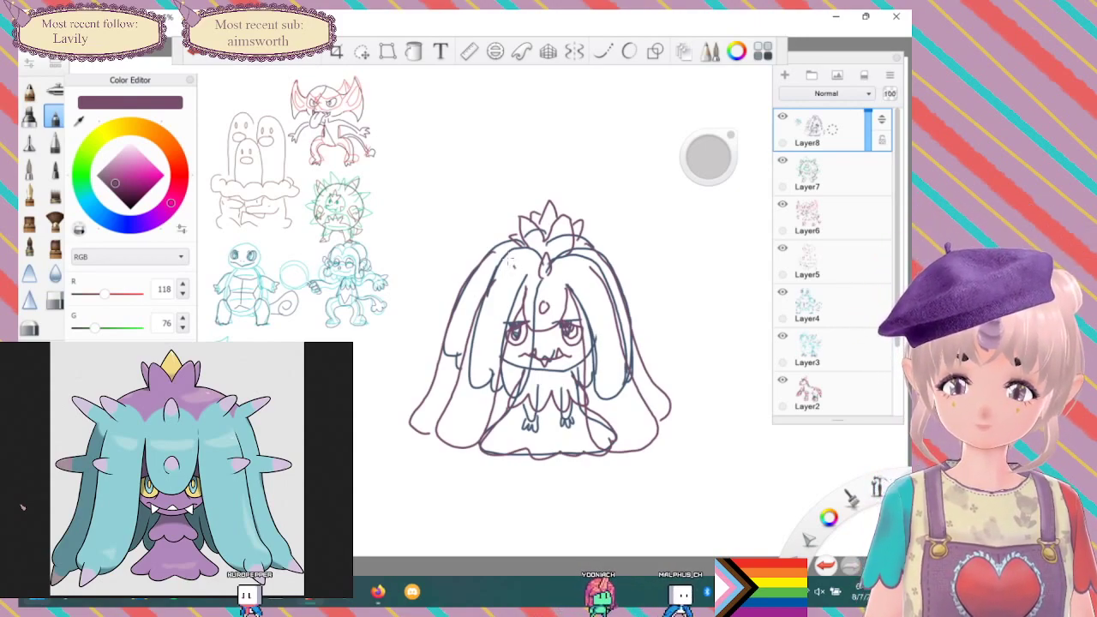
{"action": "mouse_move", "coordinate": [513, 261]}
{"action": "left_mouse_down"}
{"action": "mouse_move", "coordinate": [504, 274]}
{"action": "mouse_move", "coordinate": [481, 263]}
{"action": "left_mouse_up"}
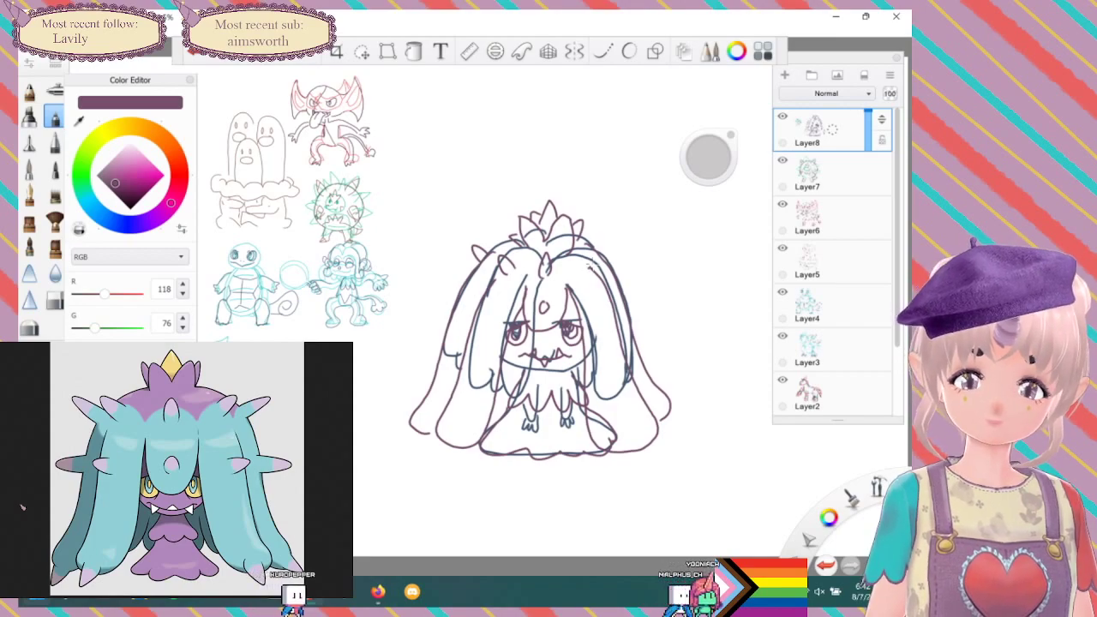
{"action": "mouse_move", "coordinate": [593, 265]}
{"action": "left_mouse_down"}
{"action": "mouse_move", "coordinate": [597, 276]}
{"action": "mouse_move", "coordinate": [611, 262]}
{"action": "left_mouse_up"}
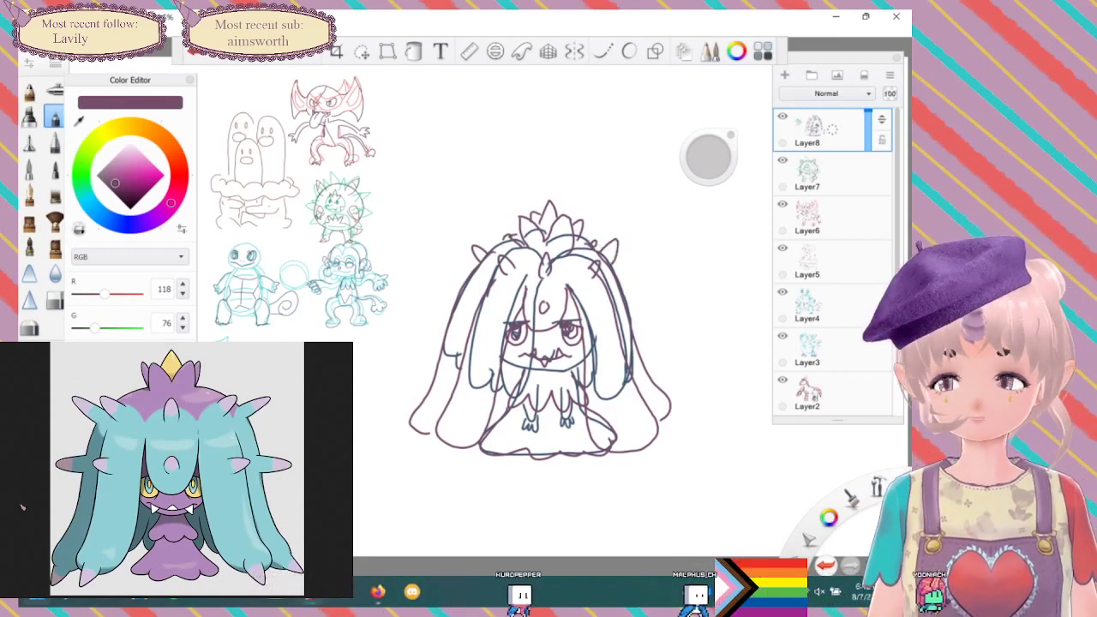
{"action": "left_click_drag", "start_coordinate": [602, 296], "coordinate": [626, 305]}
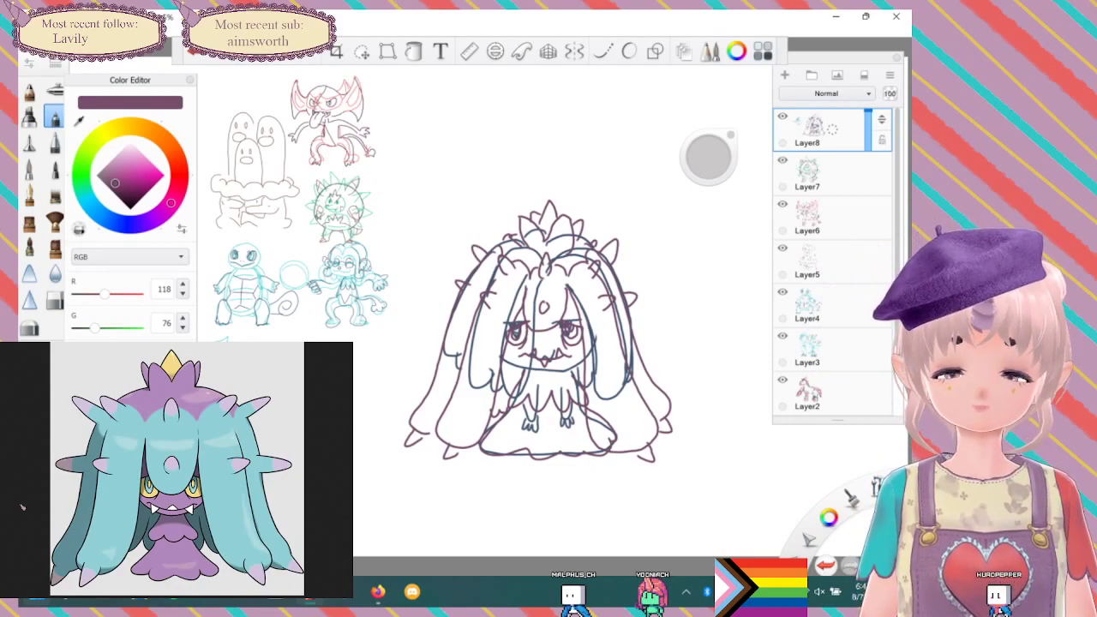
Shrink the long-haired creature sketch and place it below the monkey sketch, above the red and blue horse.
{"action": "left_click", "coordinate": [362, 50]}
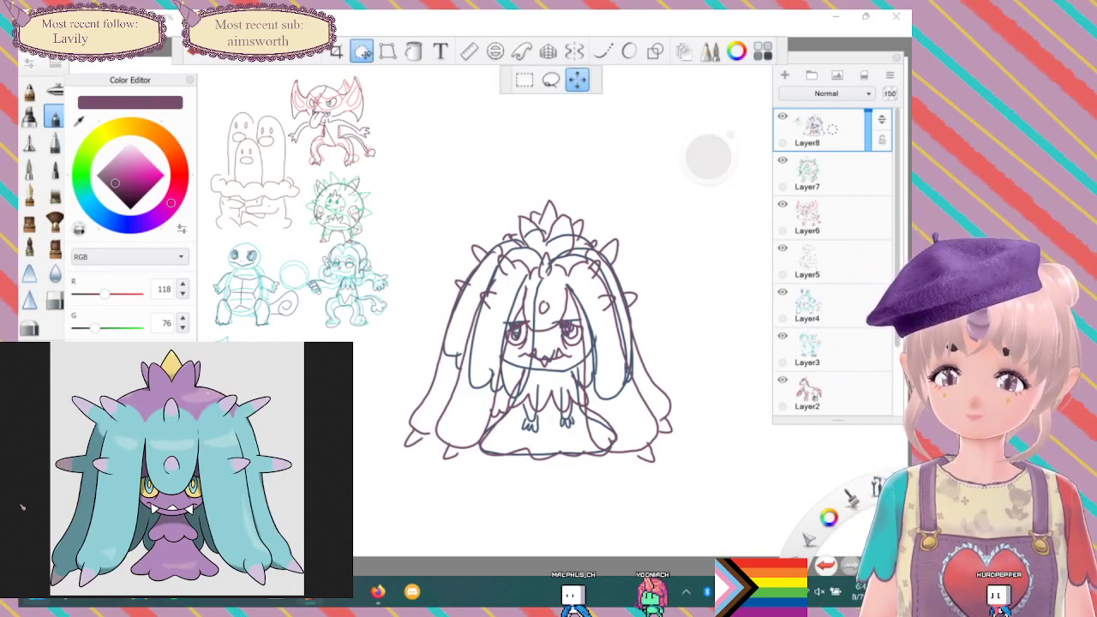
{"action": "key", "text": "l"}
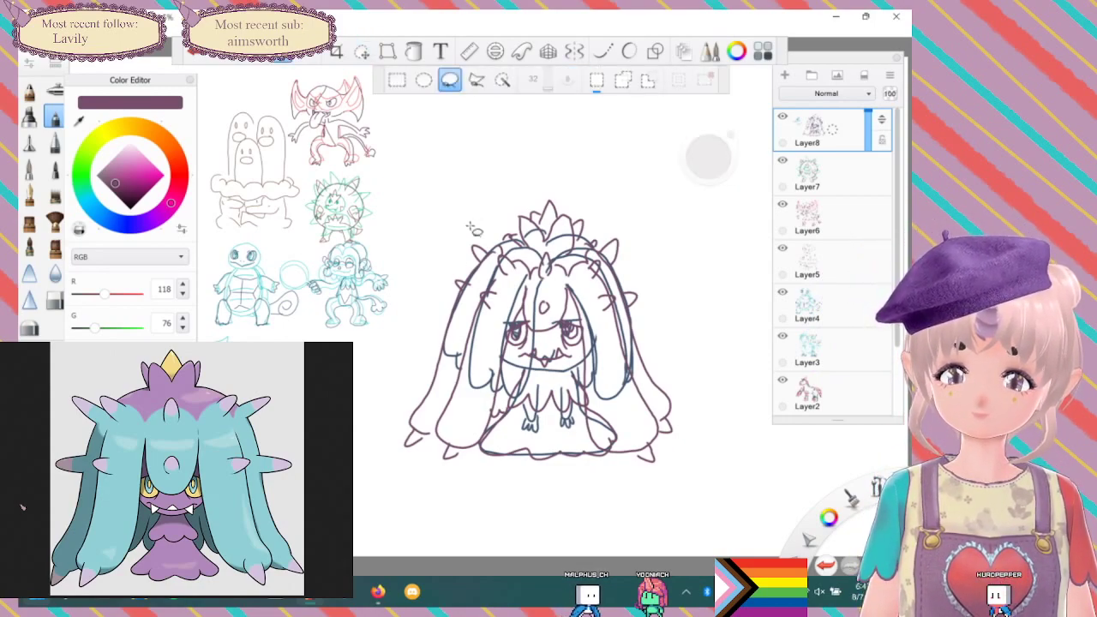
{"action": "mouse_move", "coordinate": [484, 162]}
{"action": "left_mouse_down"}
{"action": "mouse_move", "coordinate": [367, 488]}
{"action": "mouse_move", "coordinate": [471, 538]}
{"action": "mouse_move", "coordinate": [683, 495]}
{"action": "mouse_move", "coordinate": [652, 280]}
{"action": "mouse_move", "coordinate": [489, 161]}
{"action": "left_mouse_up"}
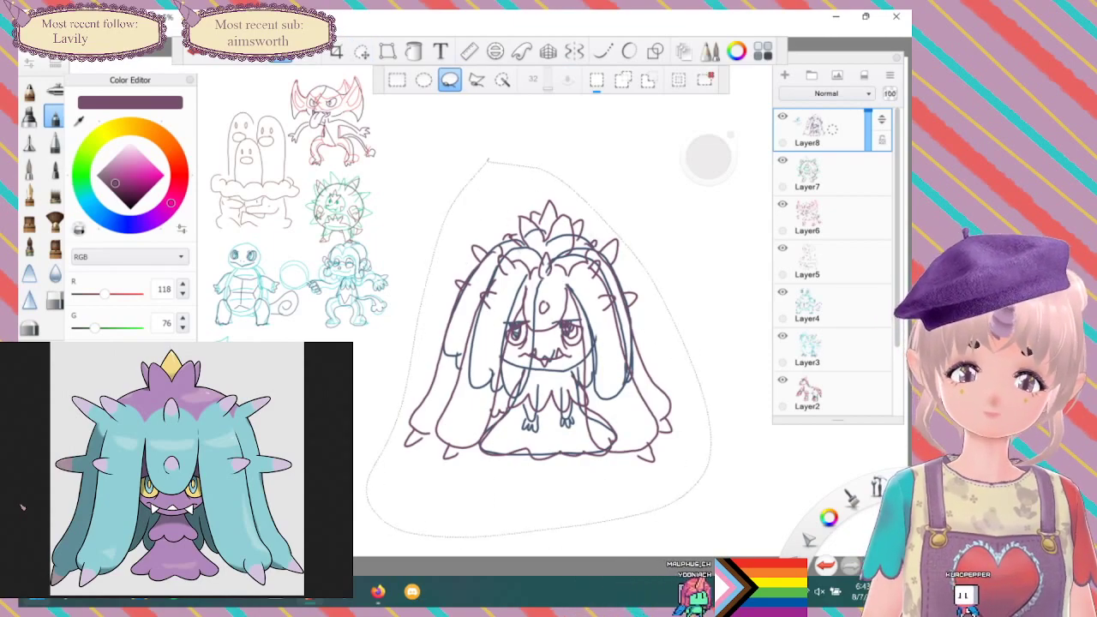
{"action": "key", "text": "Delete"}
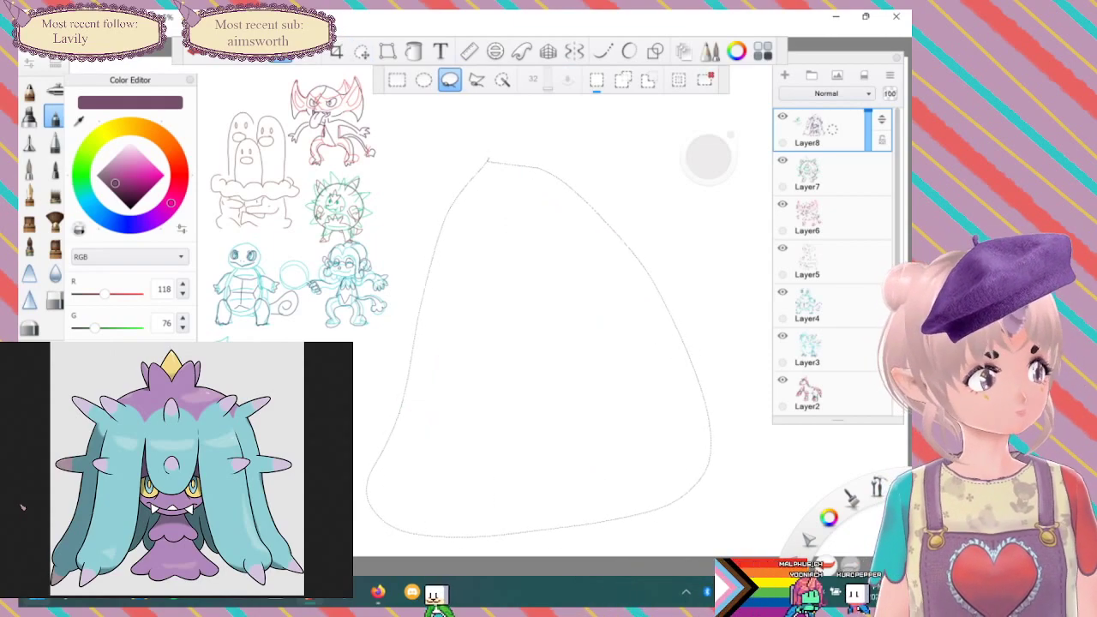
{"action": "key", "text": "ctrl+v"}
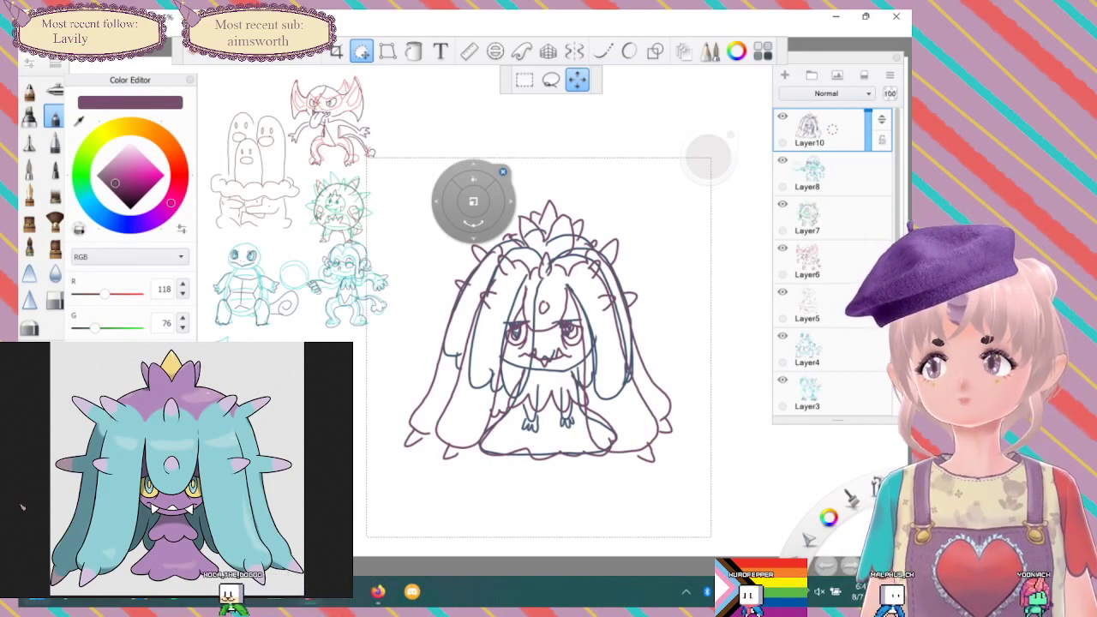
{"action": "left_click_drag", "start_coordinate": [473, 202], "coordinate": [441, 267]}
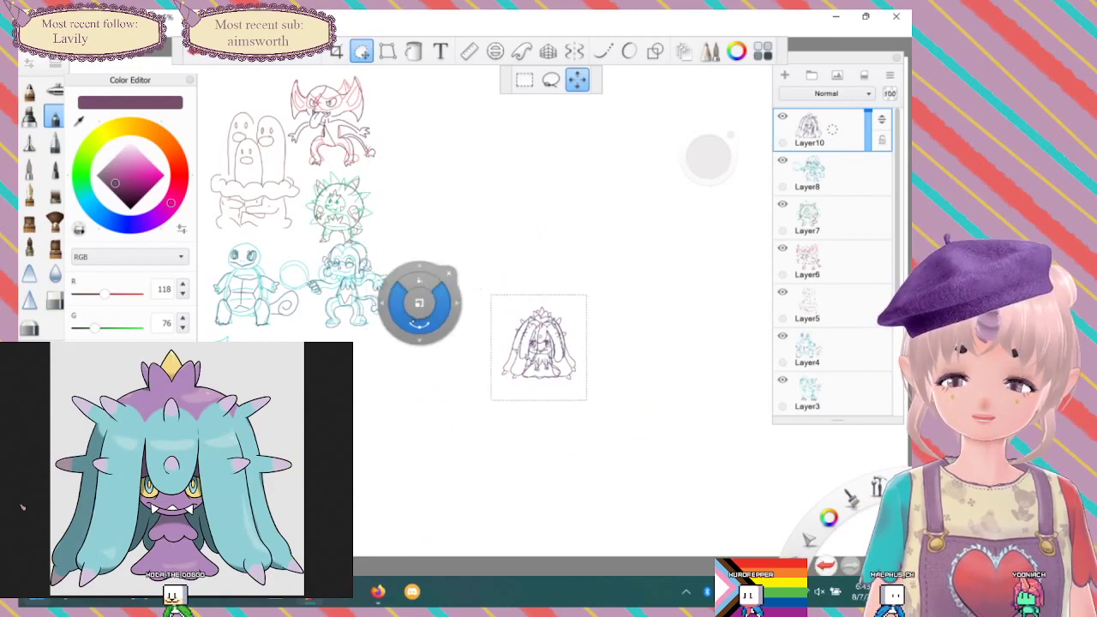
{"action": "mouse_move", "coordinate": [419, 350]}
{"action": "left_mouse_down"}
{"action": "mouse_move", "coordinate": [272, 427]}
{"action": "mouse_move", "coordinate": [229, 397]}
{"action": "mouse_move", "coordinate": [261, 341]}
{"action": "mouse_move", "coordinate": [254, 355]}
{"action": "left_mouse_up"}
{"action": "key", "text": "Return"}
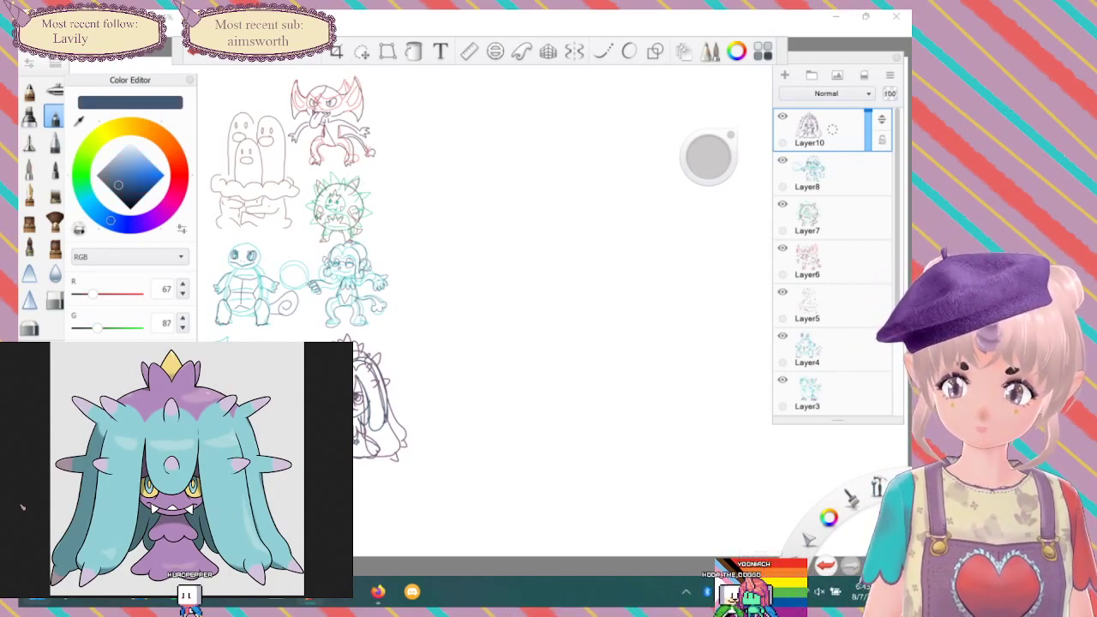
Add a new layer and sketch a new creature's wide rounded head in teal, starting its long curved antennae.
{"action": "left_click", "coordinate": [784, 75]}
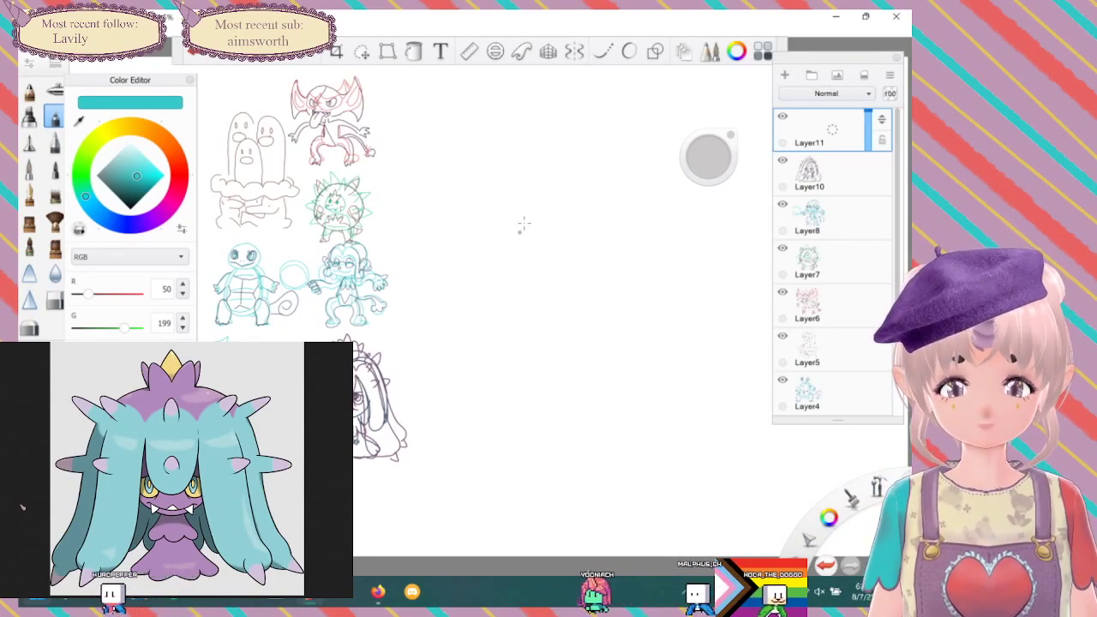
{"action": "mouse_move", "coordinate": [525, 201]}
{"action": "left_mouse_down"}
{"action": "mouse_move", "coordinate": [494, 247]}
{"action": "mouse_move", "coordinate": [494, 274]}
{"action": "mouse_move", "coordinate": [513, 297]}
{"action": "mouse_move", "coordinate": [593, 315]}
{"action": "mouse_move", "coordinate": [657, 292]}
{"action": "mouse_move", "coordinate": [663, 256]}
{"action": "mouse_move", "coordinate": [642, 217]}
{"action": "mouse_move", "coordinate": [585, 194]}
{"action": "left_mouse_up"}
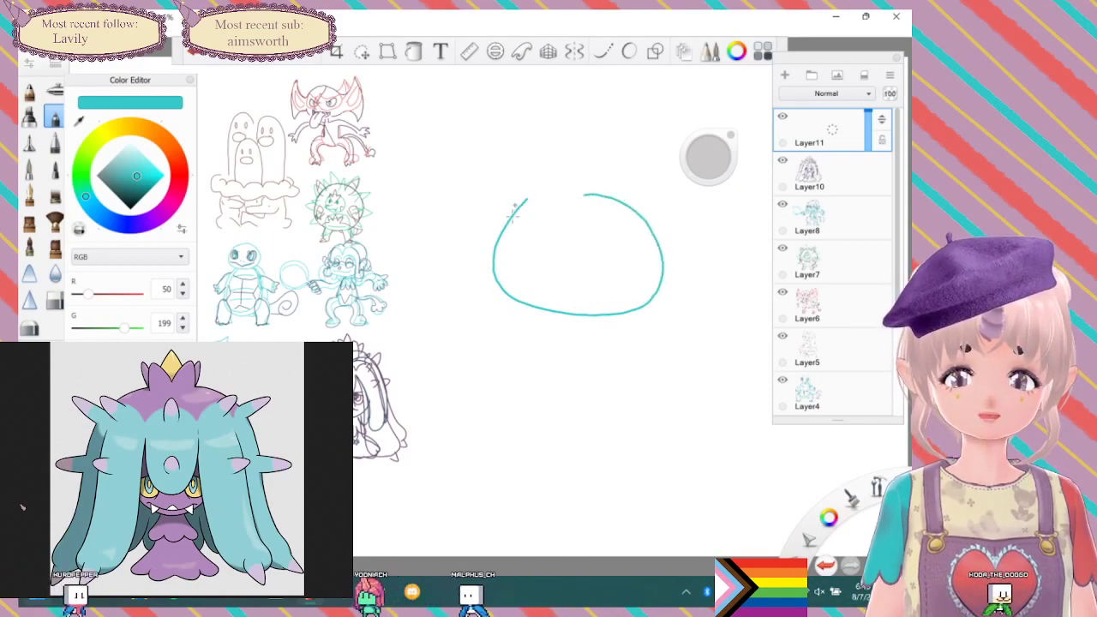
{"action": "left_click_drag", "start_coordinate": [516, 211], "coordinate": [578, 189]}
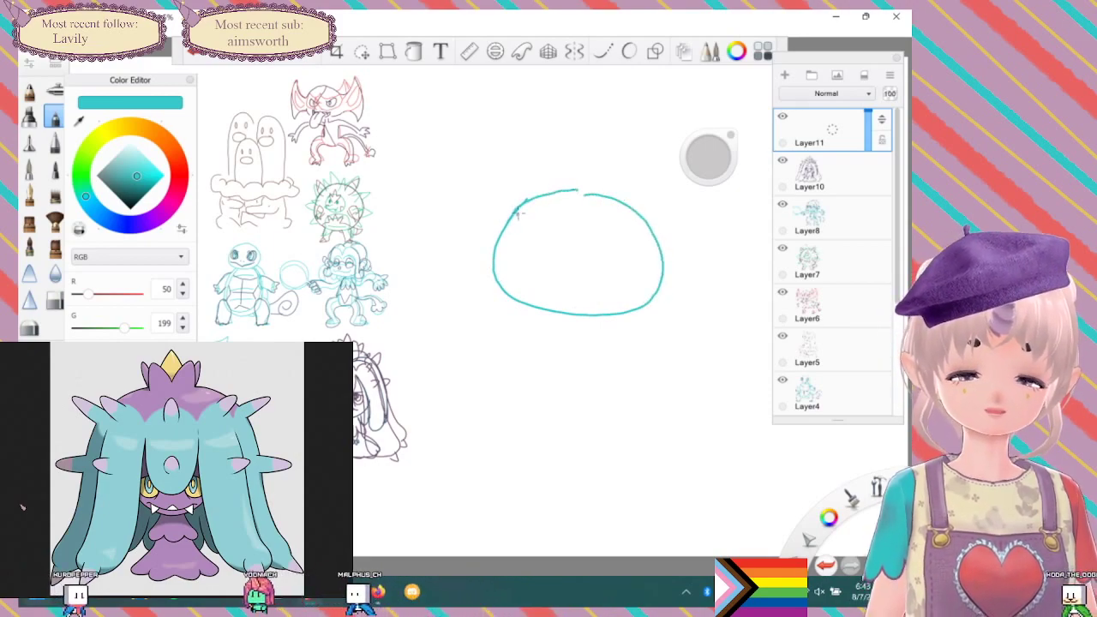
{"action": "mouse_move", "coordinate": [514, 213]}
{"action": "left_mouse_down"}
{"action": "mouse_move", "coordinate": [550, 196]}
{"action": "mouse_move", "coordinate": [633, 208]}
{"action": "left_mouse_up"}
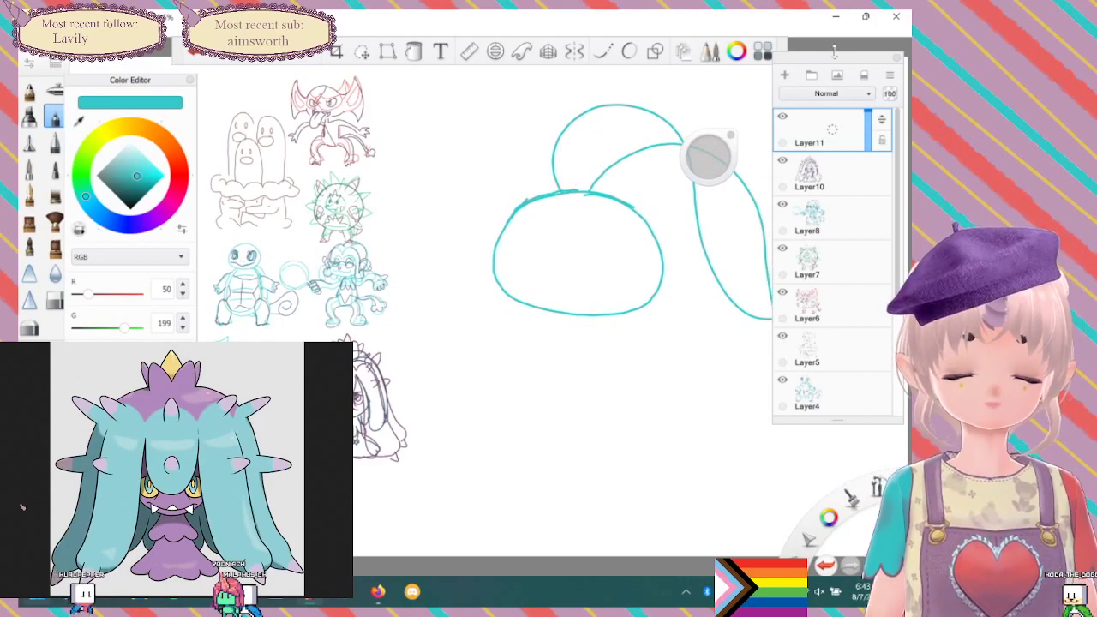
Move the layer list off the drawing area and complete both long drooping antennae in teal with round ball tips.
{"action": "left_click_drag", "start_coordinate": [835, 61], "coordinate": [110, 81]}
{"action": "left_click", "coordinate": [611, 196]}
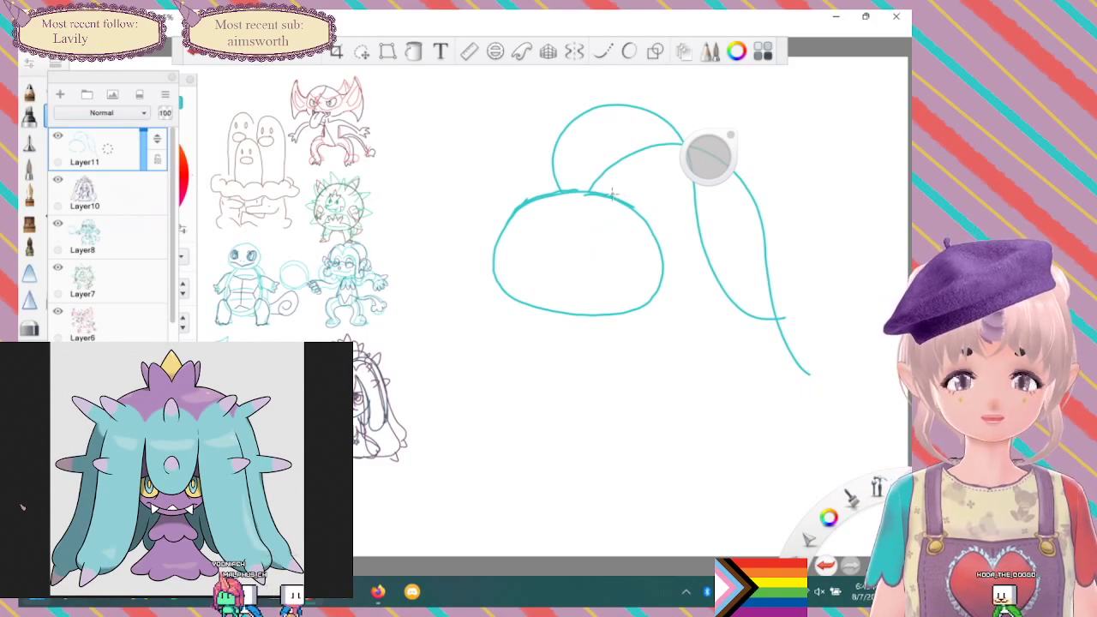
{"action": "mouse_move", "coordinate": [719, 228]}
{"action": "left_mouse_down"}
{"action": "mouse_move", "coordinate": [759, 344]}
{"action": "mouse_move", "coordinate": [814, 390]}
{"action": "left_mouse_up"}
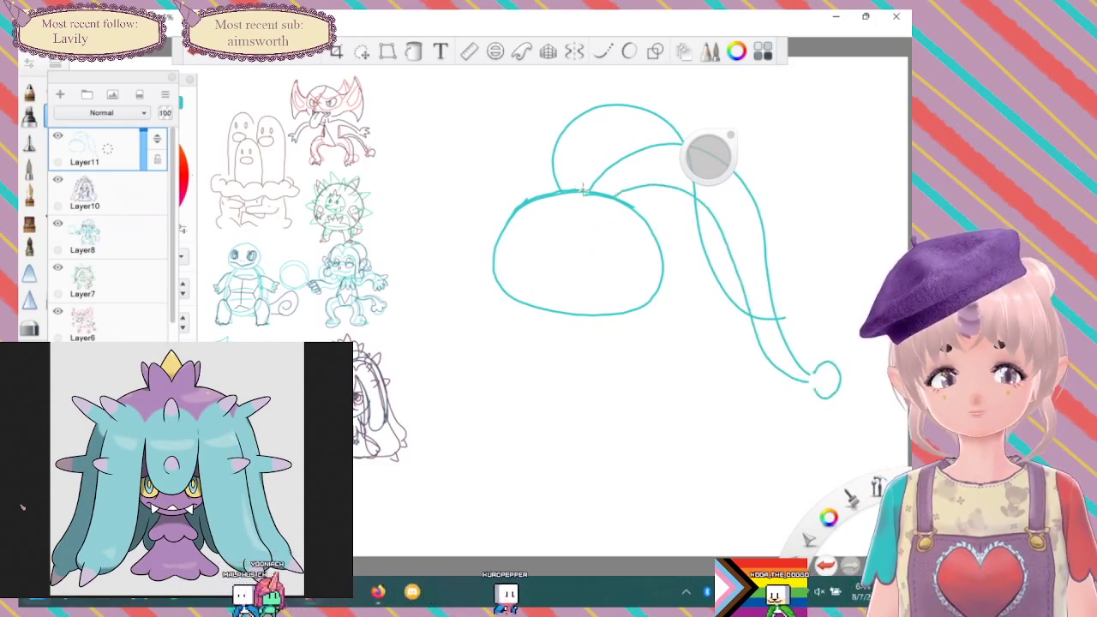
{"action": "mouse_move", "coordinate": [587, 191]}
{"action": "left_mouse_down"}
{"action": "mouse_move", "coordinate": [586, 146]}
{"action": "mouse_move", "coordinate": [626, 134]}
{"action": "mouse_move", "coordinate": [656, 151]}
{"action": "left_mouse_up"}
{"action": "mouse_move", "coordinate": [673, 193]}
{"action": "left_mouse_down"}
{"action": "mouse_move", "coordinate": [690, 292]}
{"action": "mouse_move", "coordinate": [733, 332]}
{"action": "mouse_move", "coordinate": [784, 330]}
{"action": "left_mouse_up"}
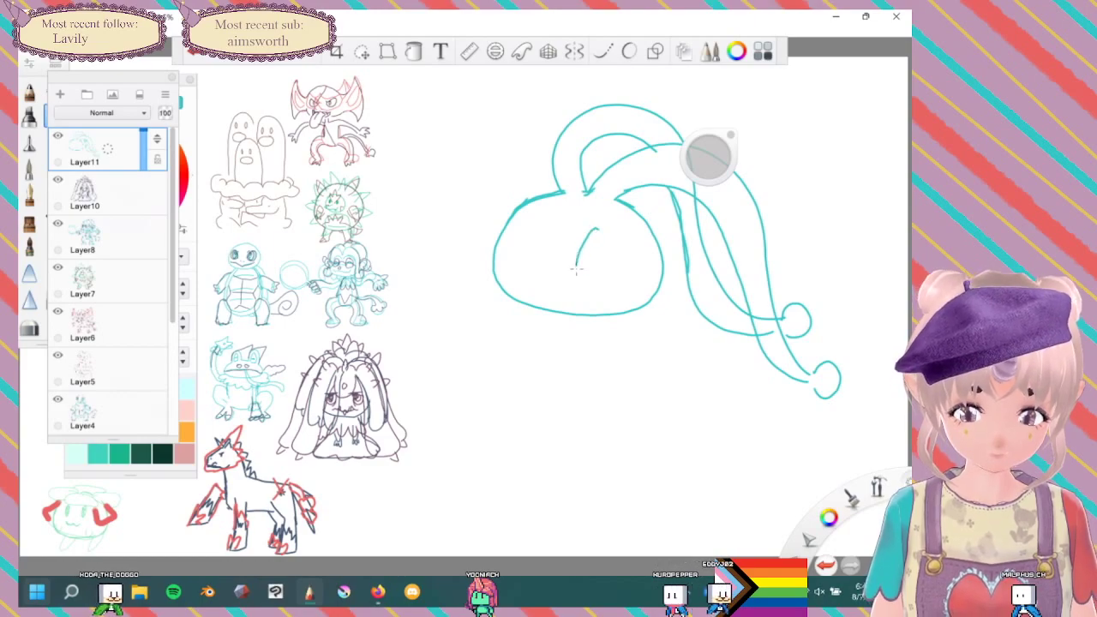
Try to draw two upright oval eyes with inner pupils and highlights freehand on the antennaed head.
{"action": "mouse_move", "coordinate": [591, 229]}
{"action": "left_mouse_down"}
{"action": "mouse_move", "coordinate": [586, 269]}
{"action": "mouse_move", "coordinate": [591, 243]}
{"action": "left_mouse_up"}
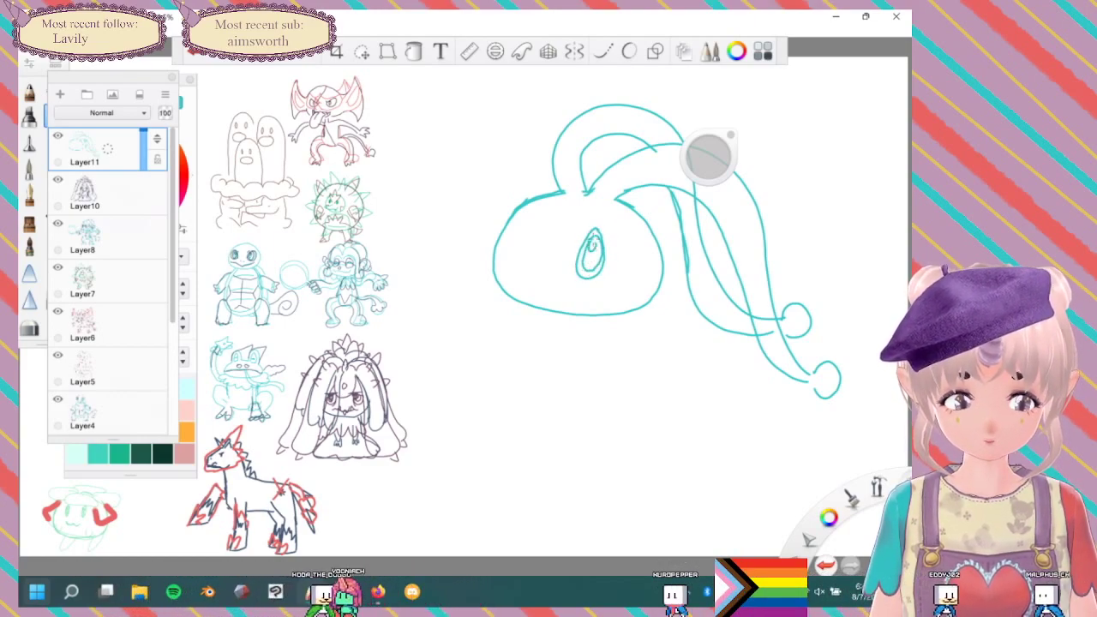
{"action": "mouse_move", "coordinate": [529, 265]}
{"action": "left_mouse_down"}
{"action": "mouse_move", "coordinate": [527, 227]}
{"action": "mouse_move", "coordinate": [516, 260]}
{"action": "mouse_move", "coordinate": [528, 267]}
{"action": "left_mouse_up"}
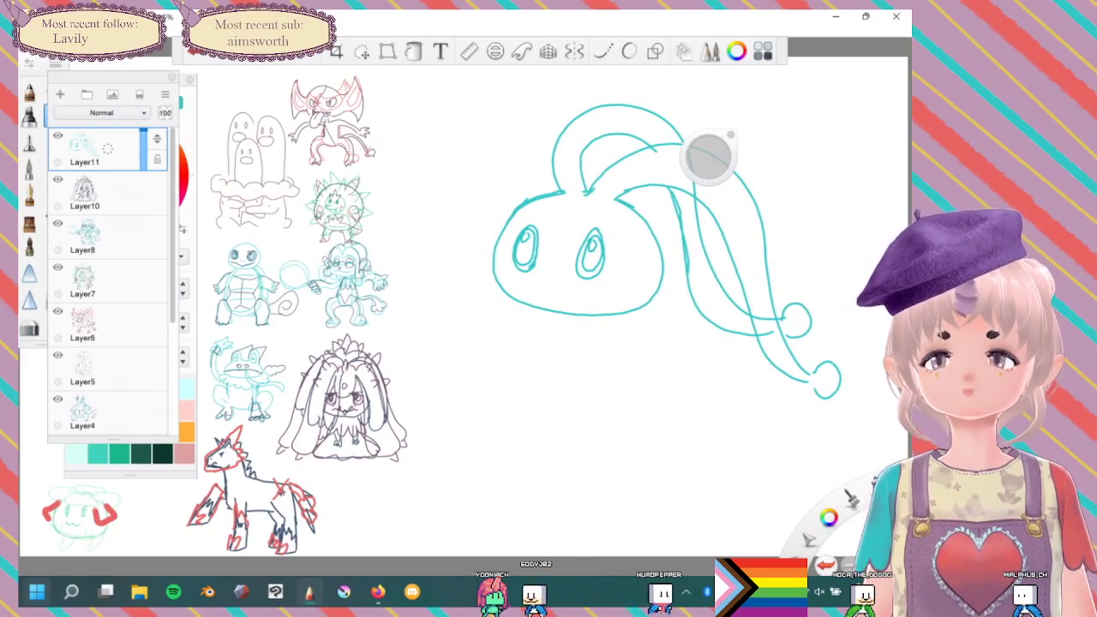
{"action": "scroll", "coordinate": [523, 218], "scroll_direction": "up", "scroll_amount": 2}
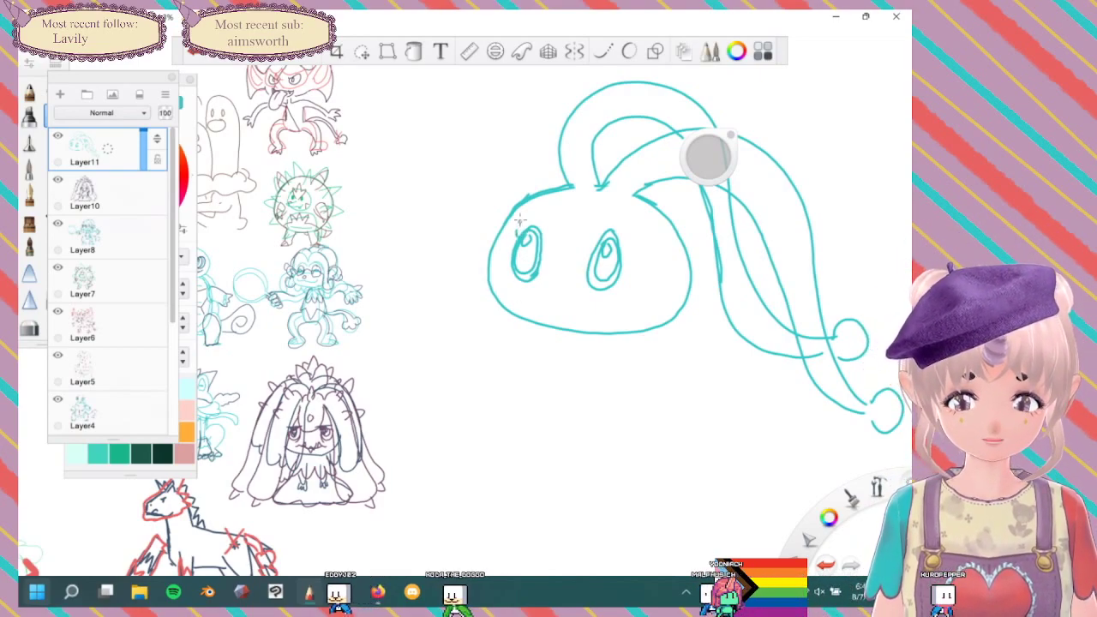
{"action": "left_click_drag", "start_coordinate": [519, 219], "coordinate": [514, 243]}
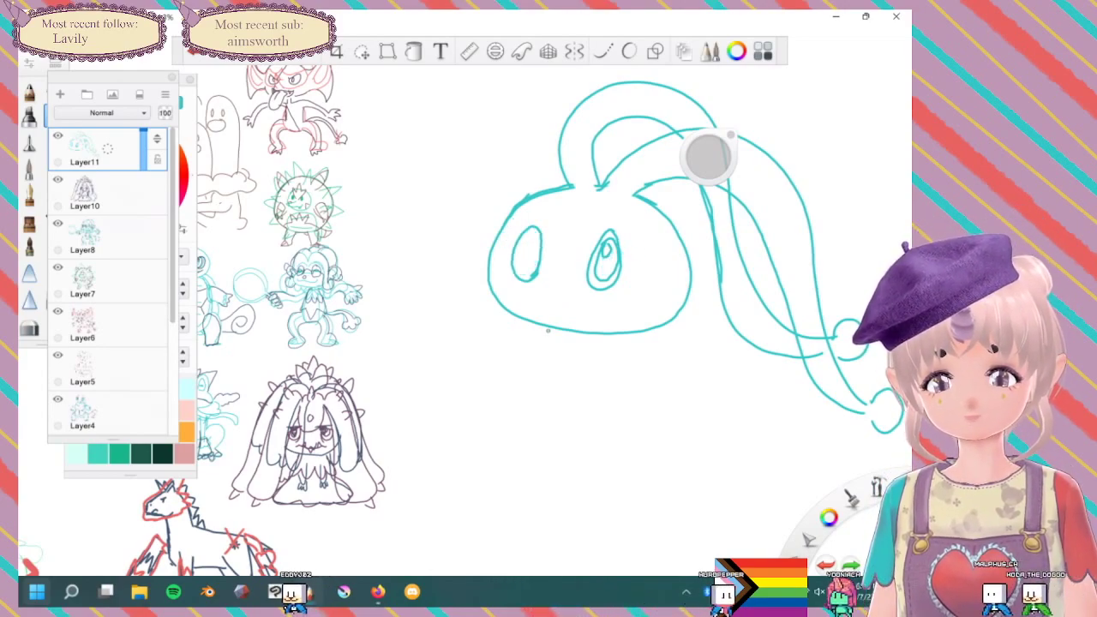
{"action": "key", "text": "ctrl+z"}
{"action": "key", "text": "ctrl+z"}
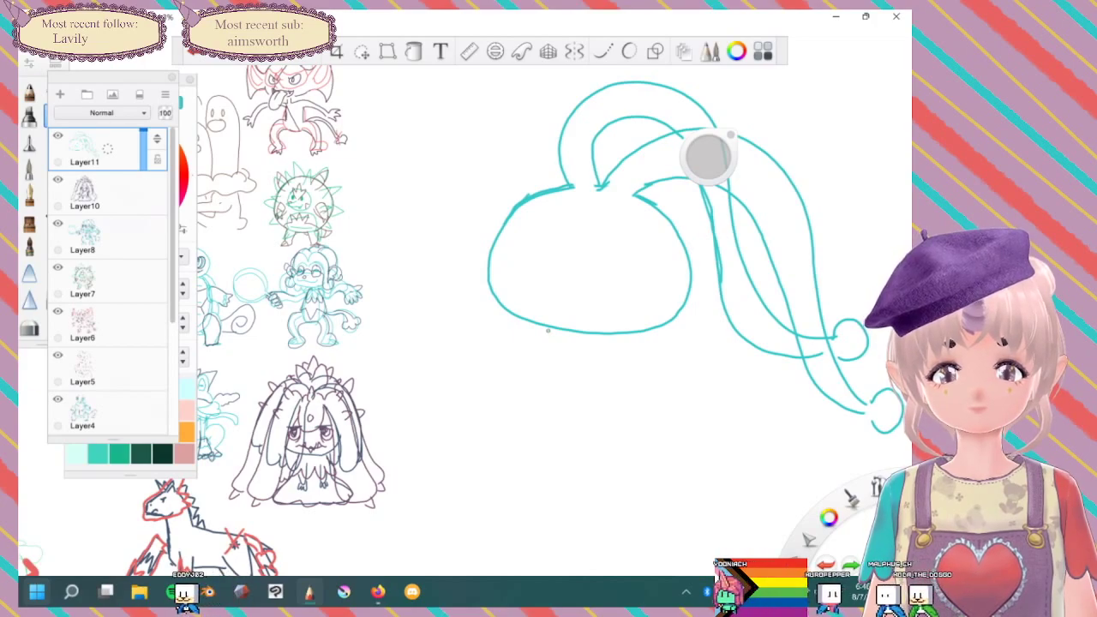
Draw two slanted oval eye outlines on the head with the Ellipse tool.
{"action": "left_click", "coordinate": [629, 50]}
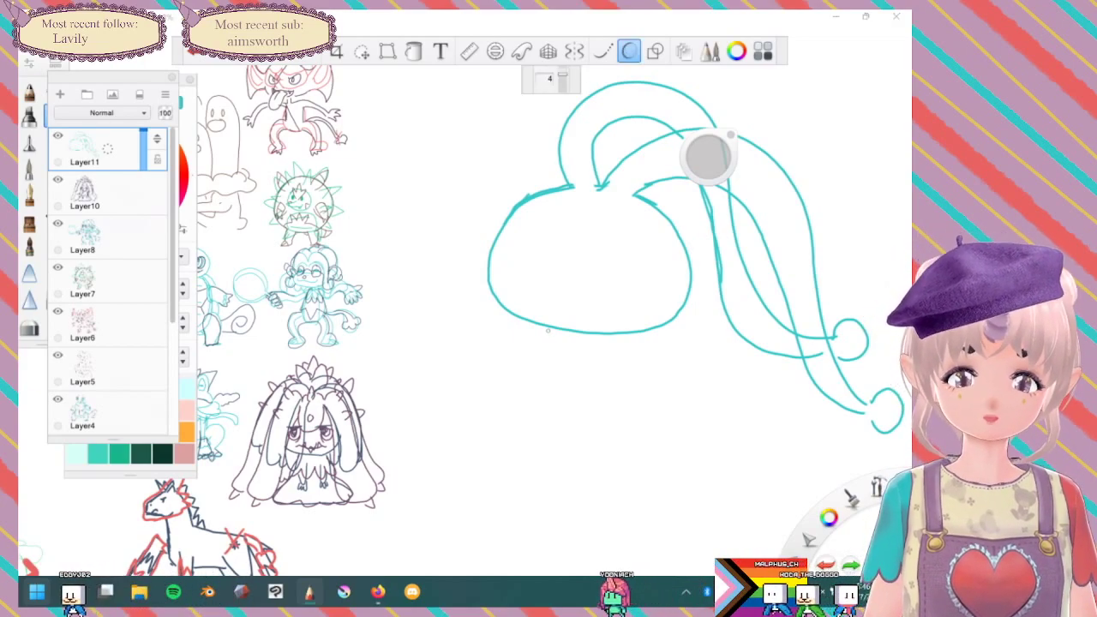
{"action": "left_click_drag", "start_coordinate": [548, 224], "coordinate": [538, 220]}
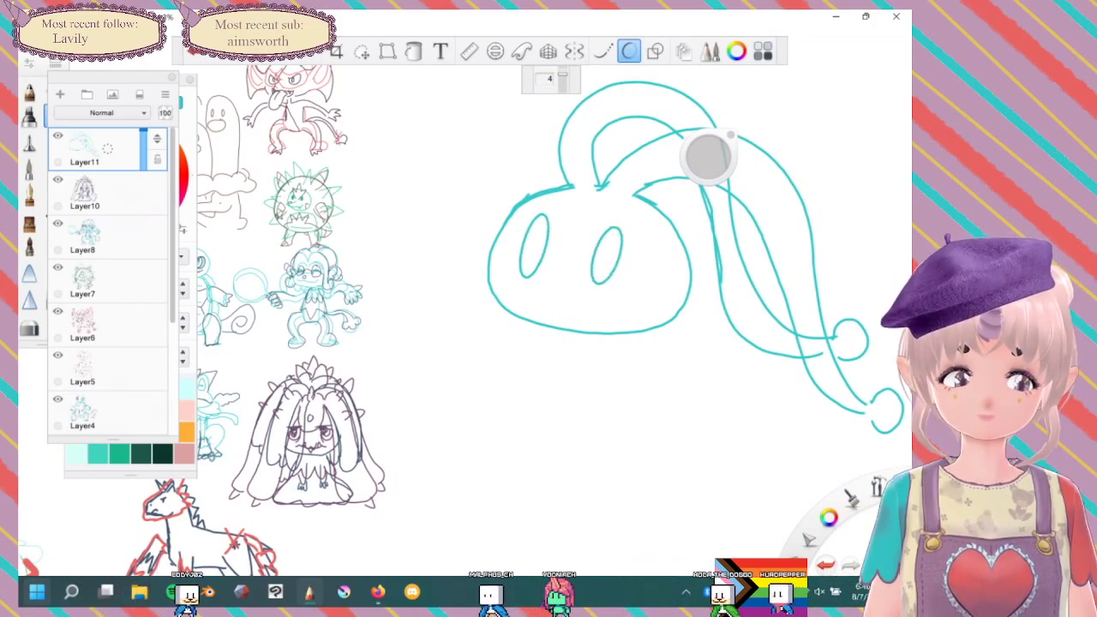
Draw inner ovals and pupils in both slanted eyes and add two ball-tipped lashes above each eye in teal.
{"action": "left_click_drag", "start_coordinate": [604, 243], "coordinate": [606, 241]}
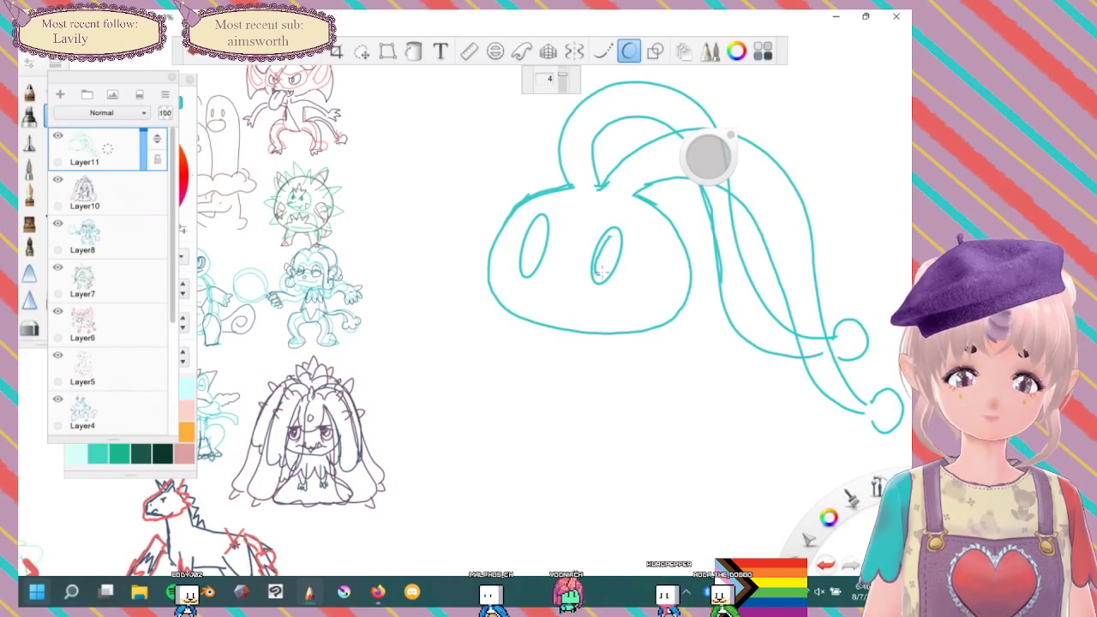
{"action": "left_click_drag", "start_coordinate": [536, 225], "coordinate": [534, 225]}
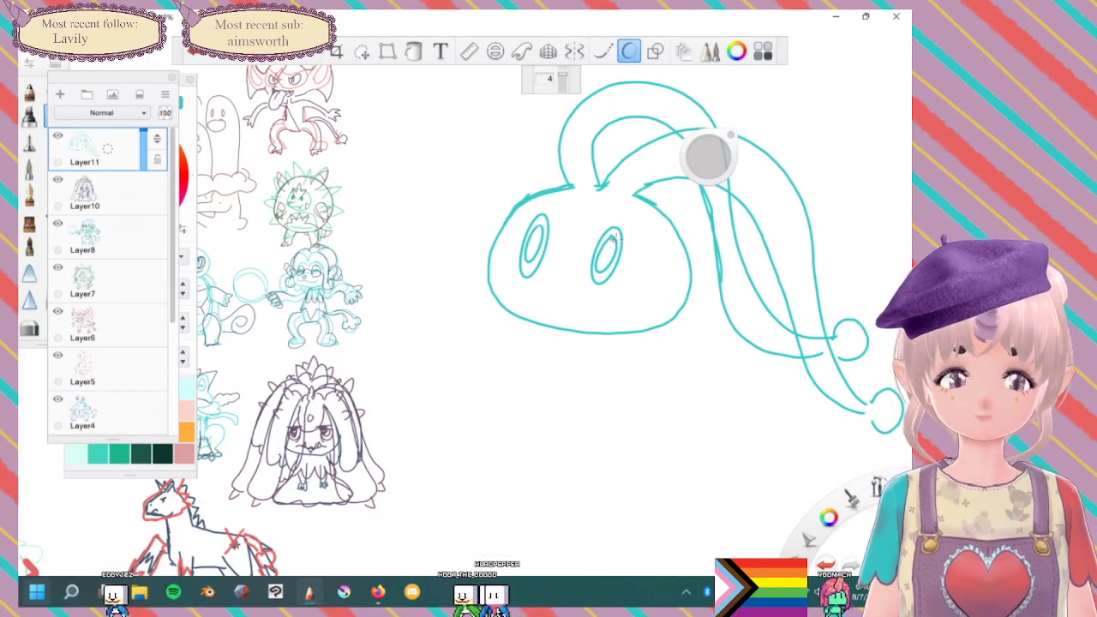
{"action": "mouse_move", "coordinate": [618, 242]}
{"action": "left_mouse_down"}
{"action": "mouse_move", "coordinate": [634, 241]}
{"action": "mouse_move", "coordinate": [628, 257]}
{"action": "mouse_move", "coordinate": [637, 255]}
{"action": "left_mouse_up"}
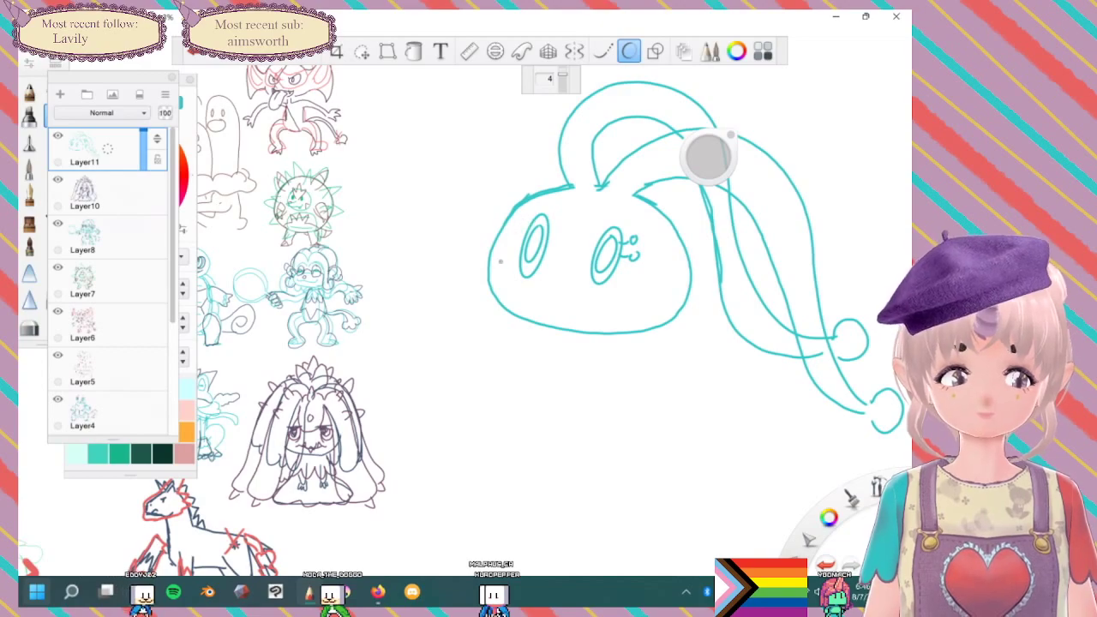
{"action": "key", "text": "ctrl+z"}
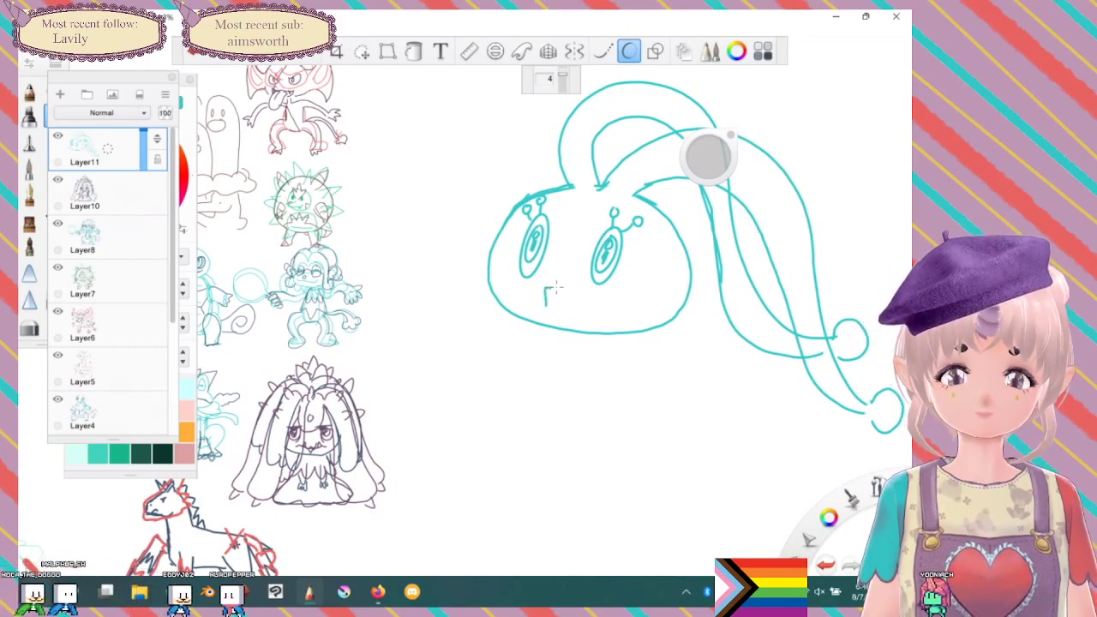
Try a round mouth below the eyes, undo it and draw a freehand triangular mouth instead.
{"action": "left_click_drag", "start_coordinate": [552, 288], "coordinate": [550, 289]}
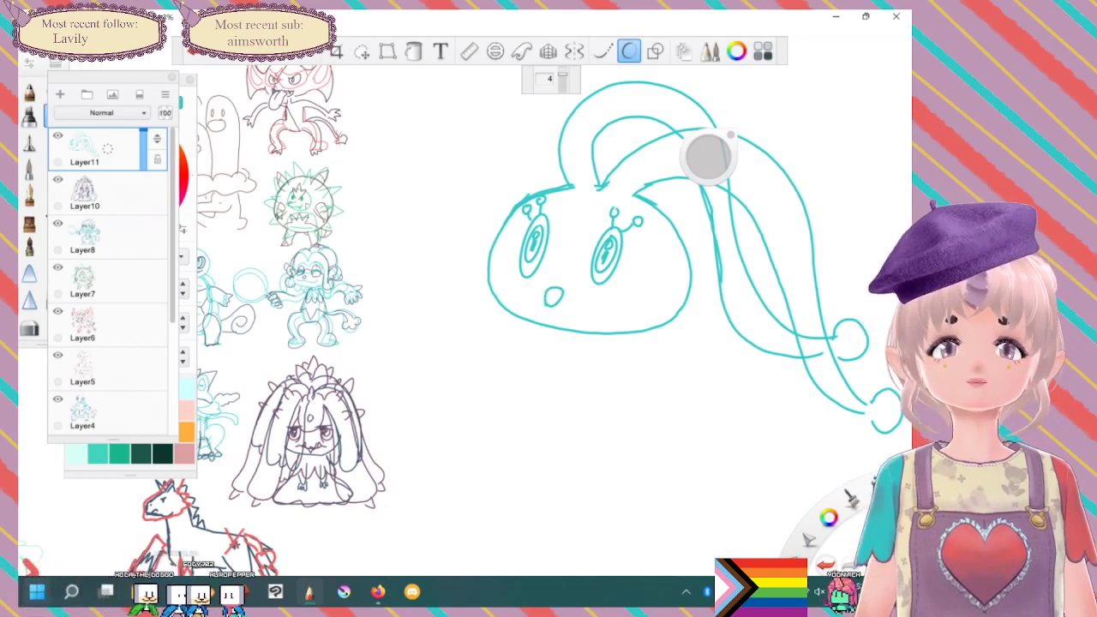
{"action": "key", "text": "p"}
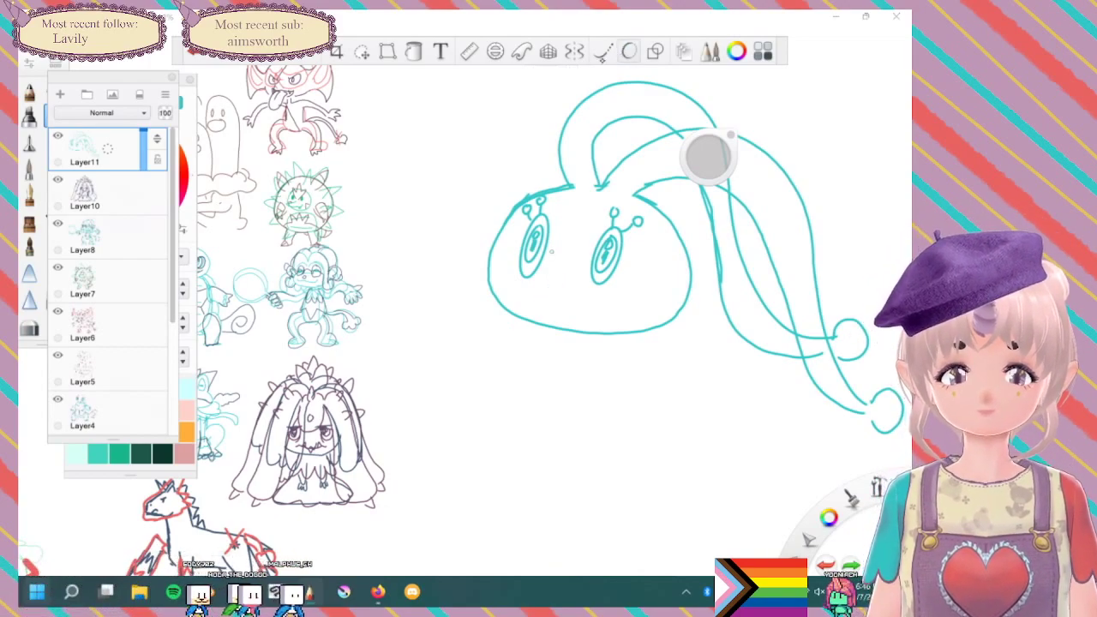
{"action": "left_click_drag", "start_coordinate": [553, 307], "coordinate": [548, 283]}
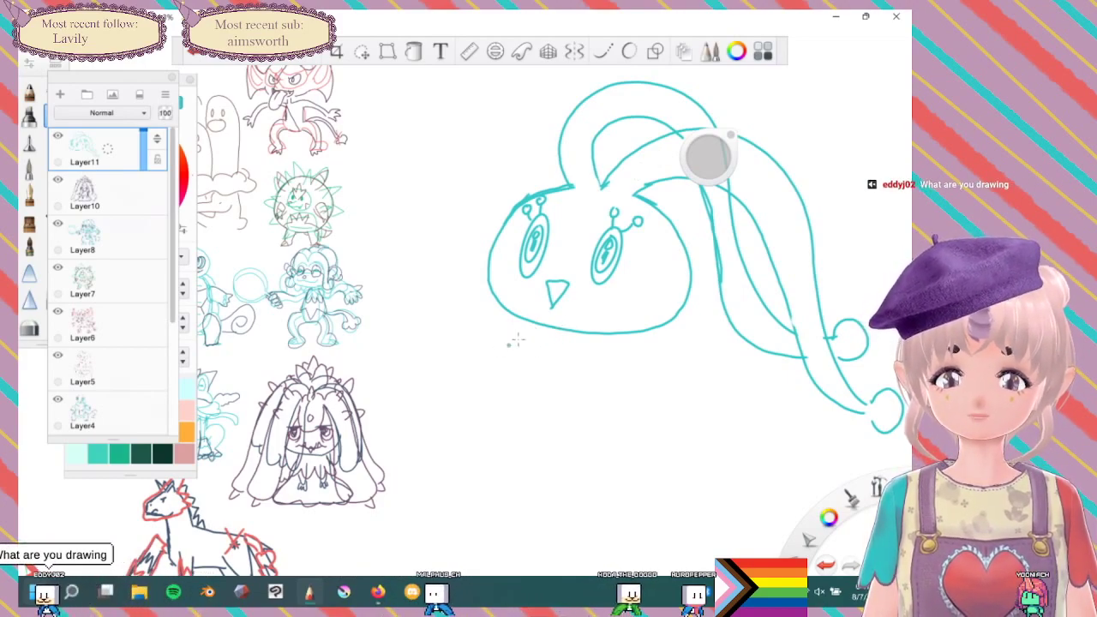
Sketch the small body with two chest markings and long flipper arms, and add oval highlights to the raised arm, head and antenna.
{"action": "mouse_move", "coordinate": [545, 326]}
{"action": "left_mouse_down"}
{"action": "mouse_move", "coordinate": [496, 314]}
{"action": "mouse_move", "coordinate": [456, 265]}
{"action": "mouse_move", "coordinate": [466, 137]}
{"action": "mouse_move", "coordinate": [442, 107]}
{"action": "mouse_move", "coordinate": [404, 137]}
{"action": "mouse_move", "coordinate": [389, 203]}
{"action": "mouse_move", "coordinate": [407, 273]}
{"action": "mouse_move", "coordinate": [452, 320]}
{"action": "mouse_move", "coordinate": [539, 348]}
{"action": "mouse_move", "coordinate": [493, 419]}
{"action": "mouse_move", "coordinate": [508, 428]}
{"action": "mouse_move", "coordinate": [573, 418]}
{"action": "mouse_move", "coordinate": [620, 438]}
{"action": "mouse_move", "coordinate": [613, 412]}
{"action": "left_mouse_up"}
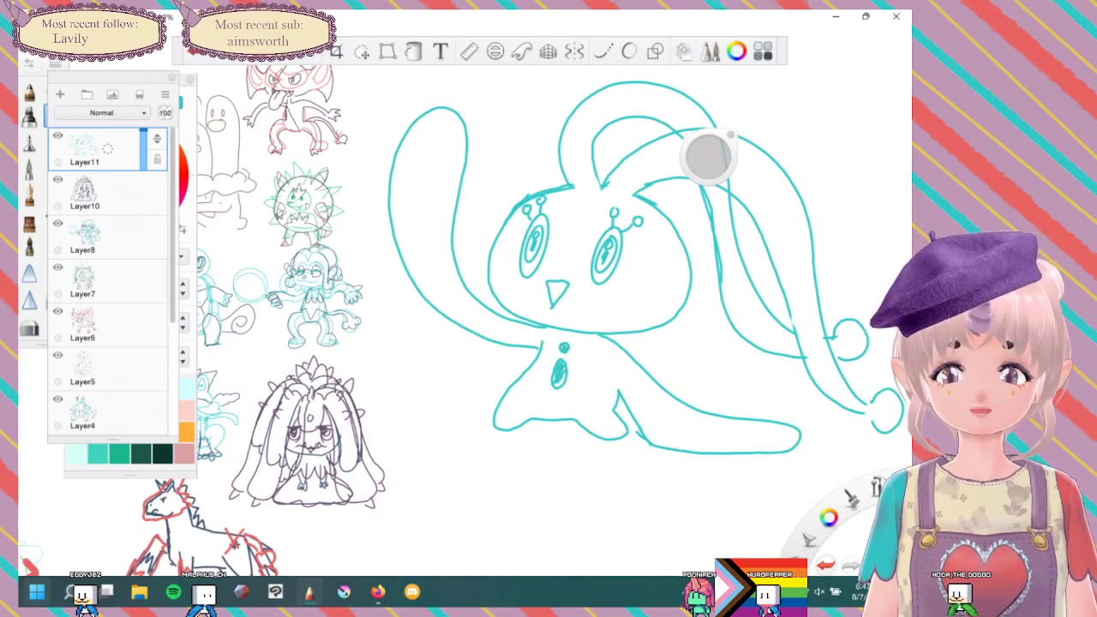
{"action": "mouse_move", "coordinate": [434, 121]}
{"action": "left_mouse_down"}
{"action": "mouse_move", "coordinate": [414, 138]}
{"action": "mouse_move", "coordinate": [438, 125]}
{"action": "left_mouse_up"}
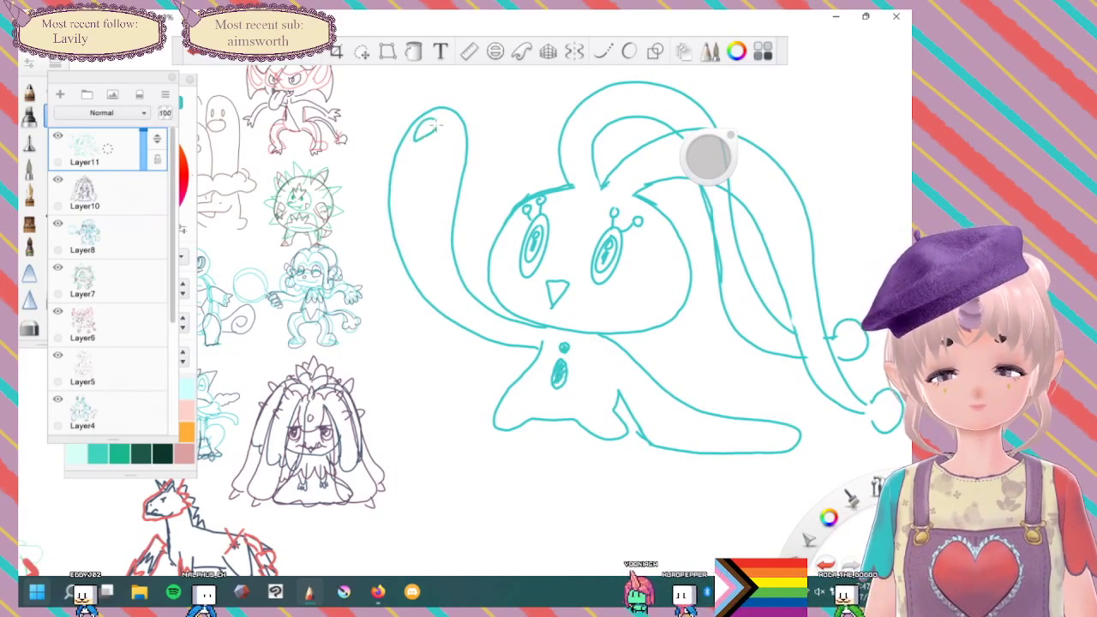
{"action": "left_click_drag", "start_coordinate": [516, 216], "coordinate": [556, 209]}
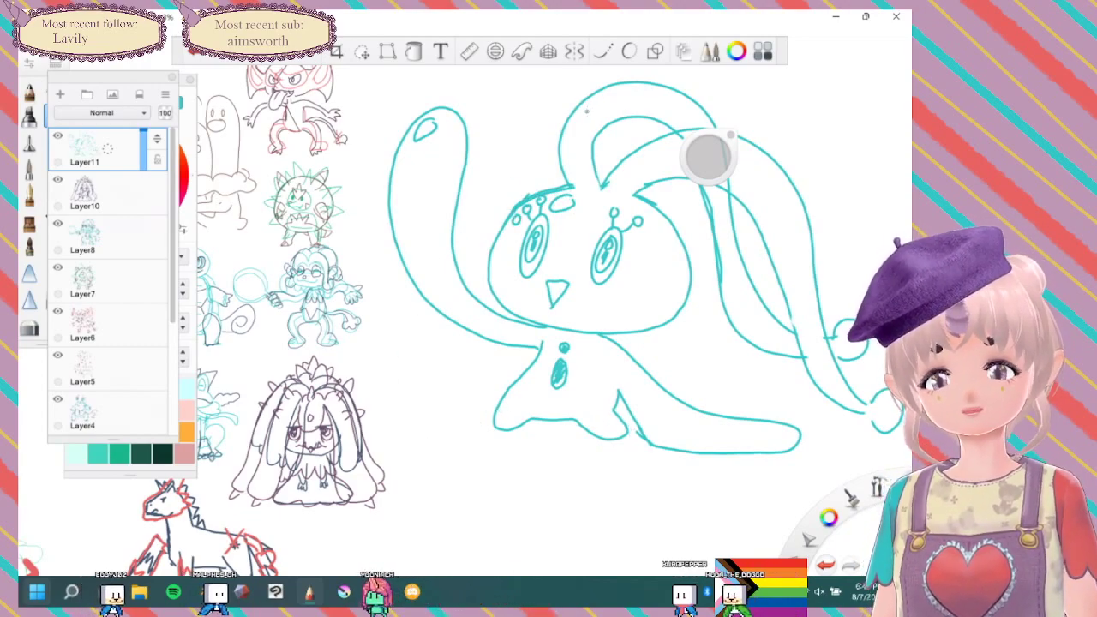
{"action": "mouse_move", "coordinate": [584, 126]}
{"action": "left_mouse_down"}
{"action": "mouse_move", "coordinate": [588, 110]}
{"action": "mouse_move", "coordinate": [639, 94]}
{"action": "left_mouse_up"}
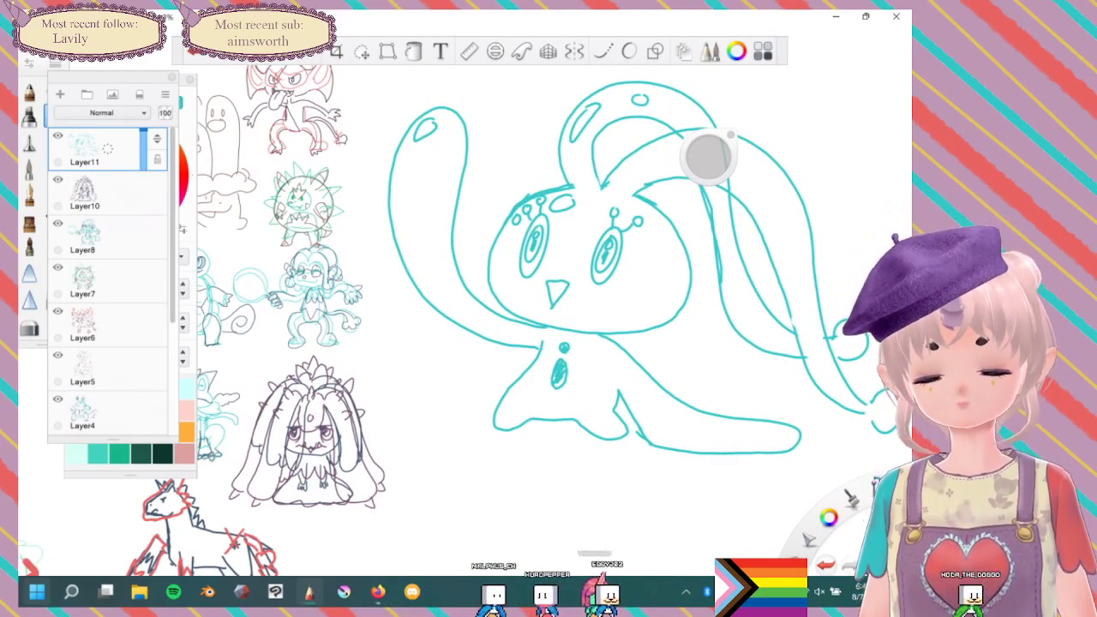
{"action": "scroll", "coordinate": [652, 488], "scroll_direction": "down", "scroll_amount": 3}
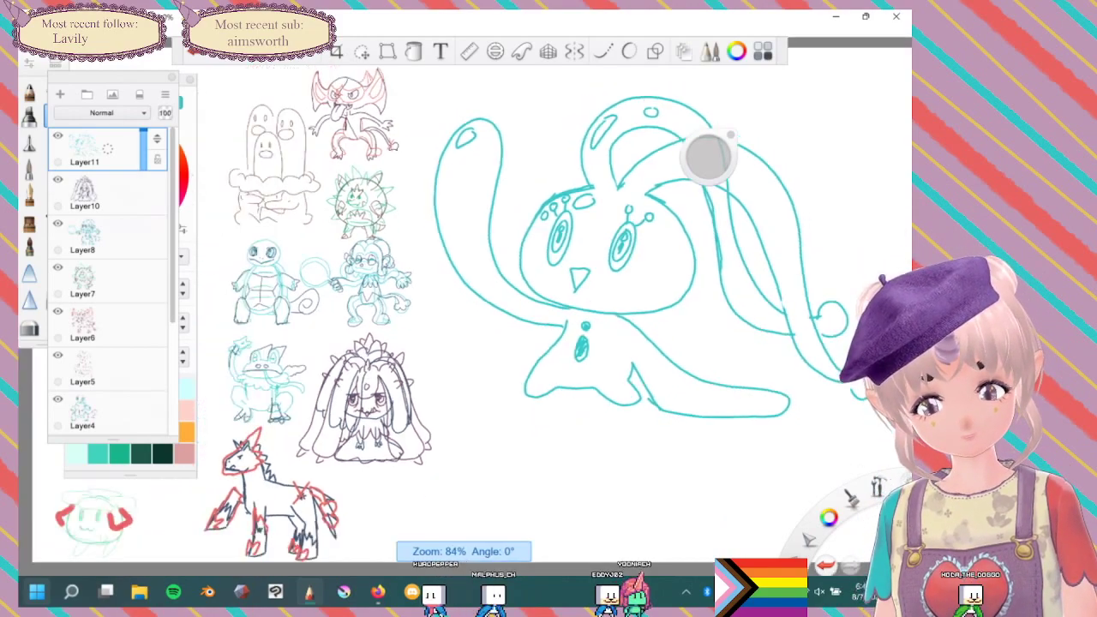
{"action": "scroll", "coordinate": [548, 326], "scroll_direction": "up", "scroll_amount": 2}
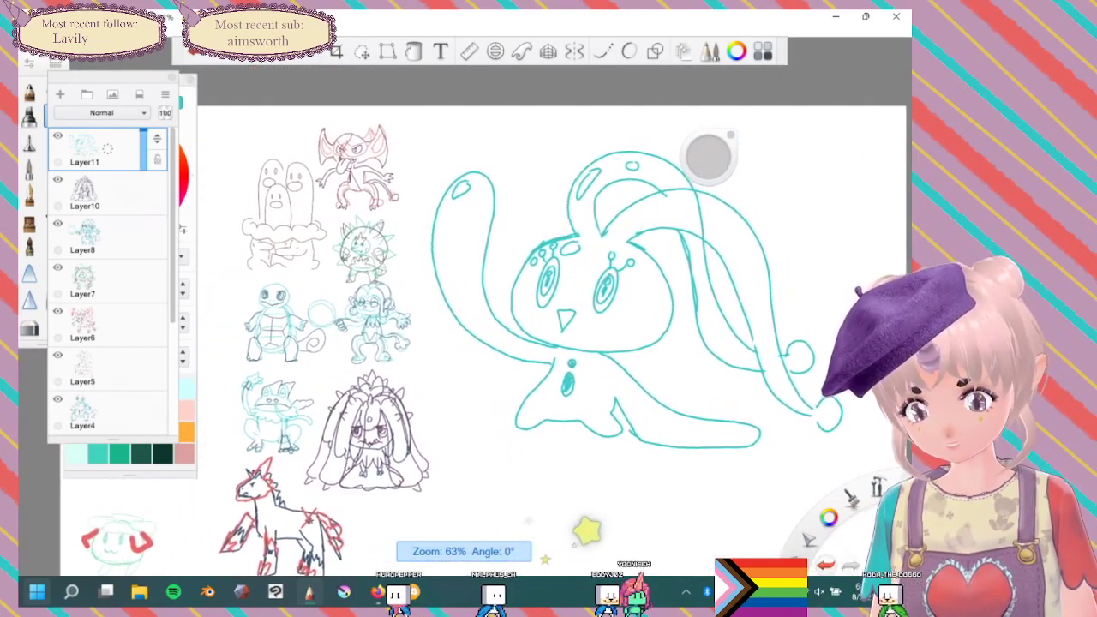
{"action": "scroll", "coordinate": [549, 325], "scroll_direction": "up", "scroll_amount": 1}
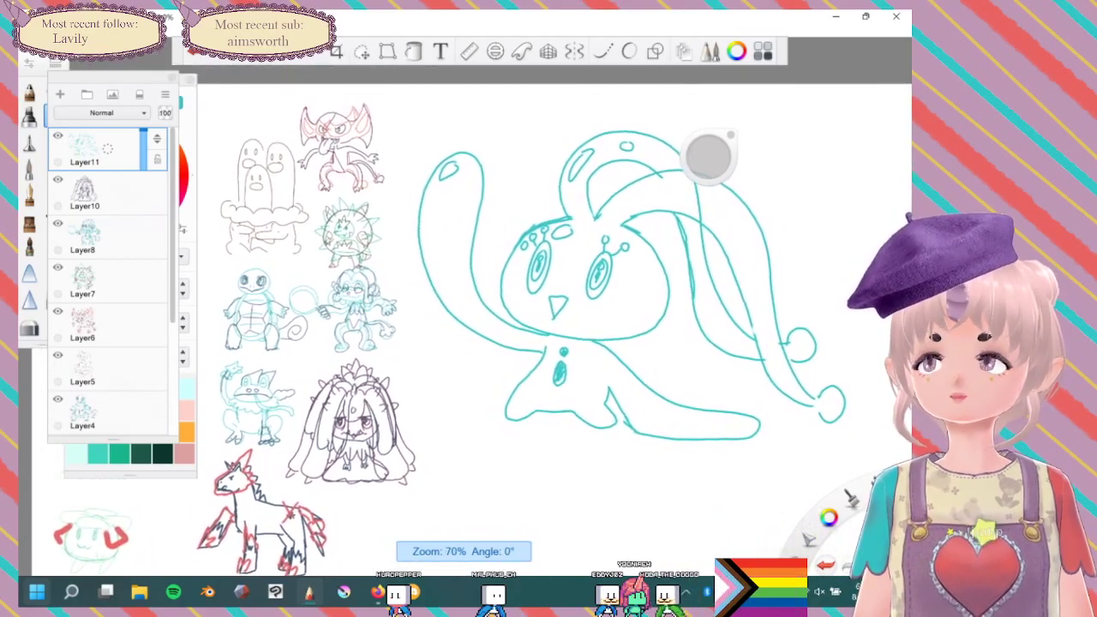
{"action": "scroll", "coordinate": [549, 326], "scroll_direction": "up", "scroll_amount": 4}
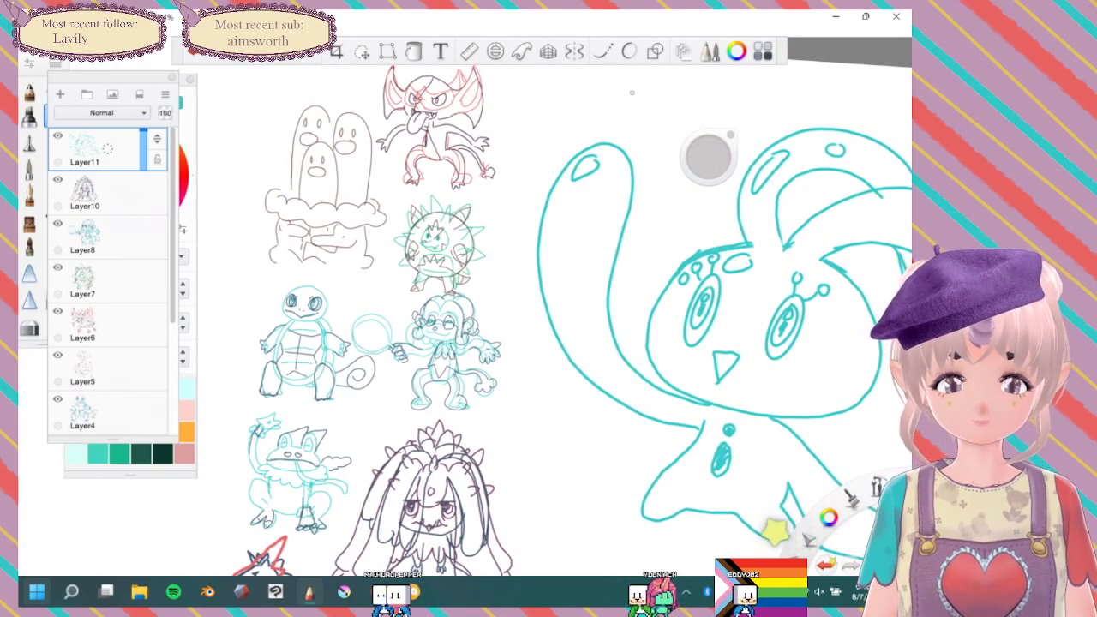
{"action": "key", "text": "v"}
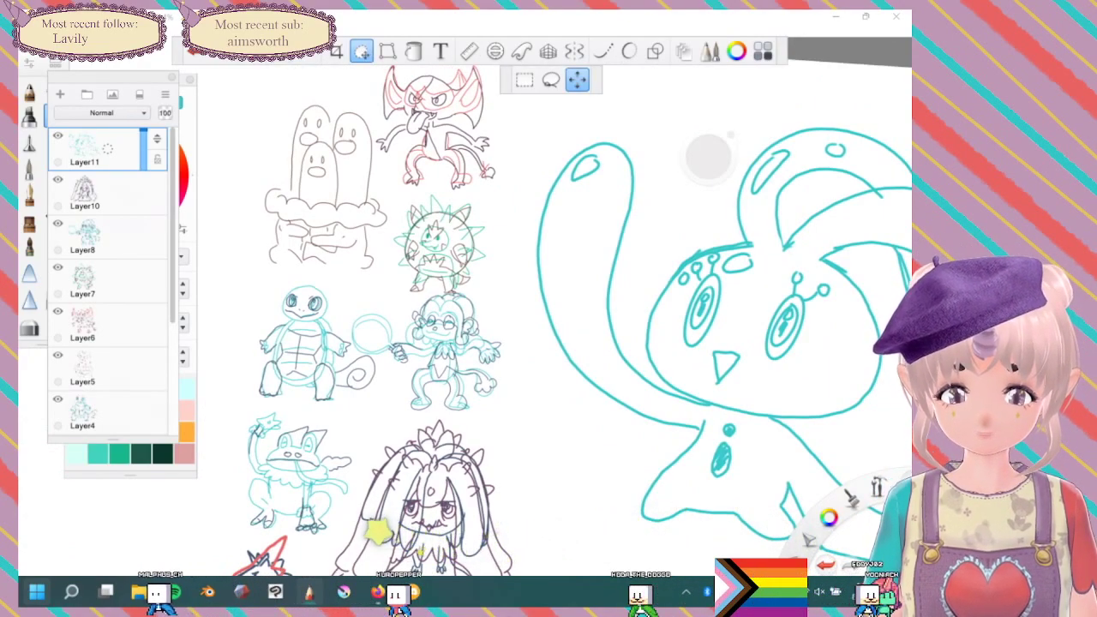
{"action": "left_click", "coordinate": [458, 96]}
{"action": "mouse_move", "coordinate": [458, 96]}
{"action": "left_mouse_down"}
{"action": "mouse_move", "coordinate": [480, 331]}
{"action": "mouse_move", "coordinate": [274, 334]}
{"action": "left_mouse_up"}
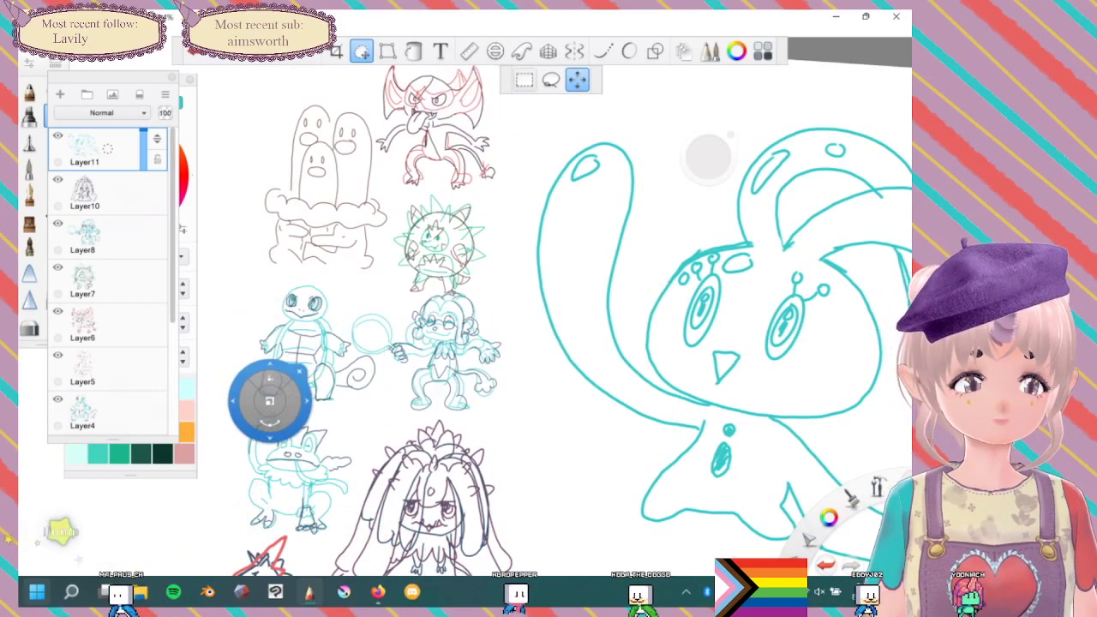
{"action": "scroll", "coordinate": [318, 423], "scroll_direction": "down", "scroll_amount": 3}
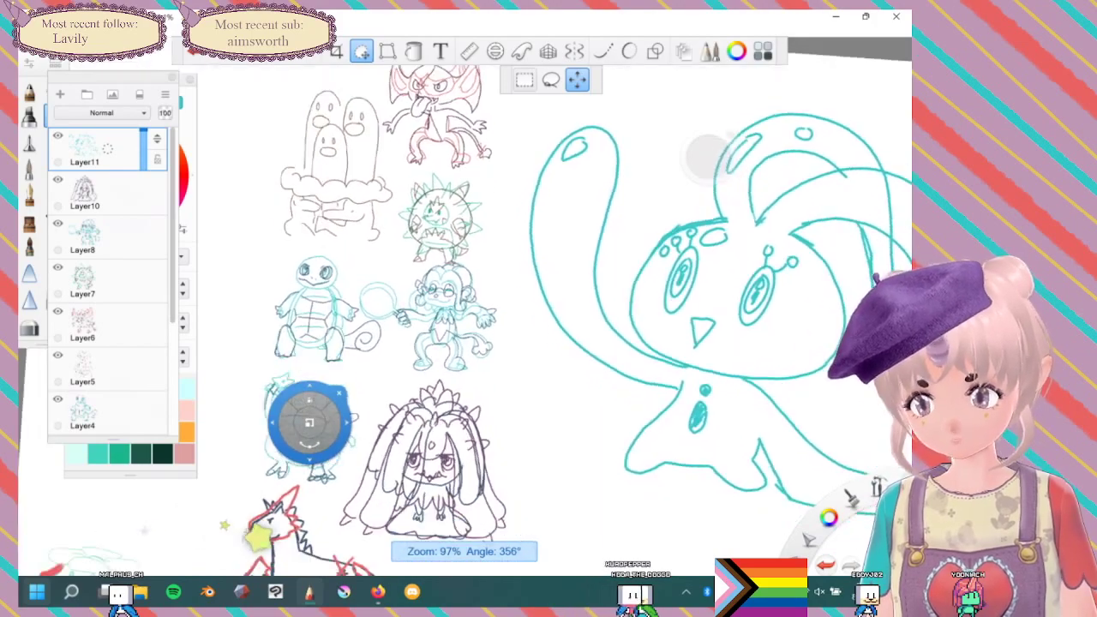
{"action": "scroll", "coordinate": [309, 422], "scroll_direction": "up", "scroll_amount": 1}
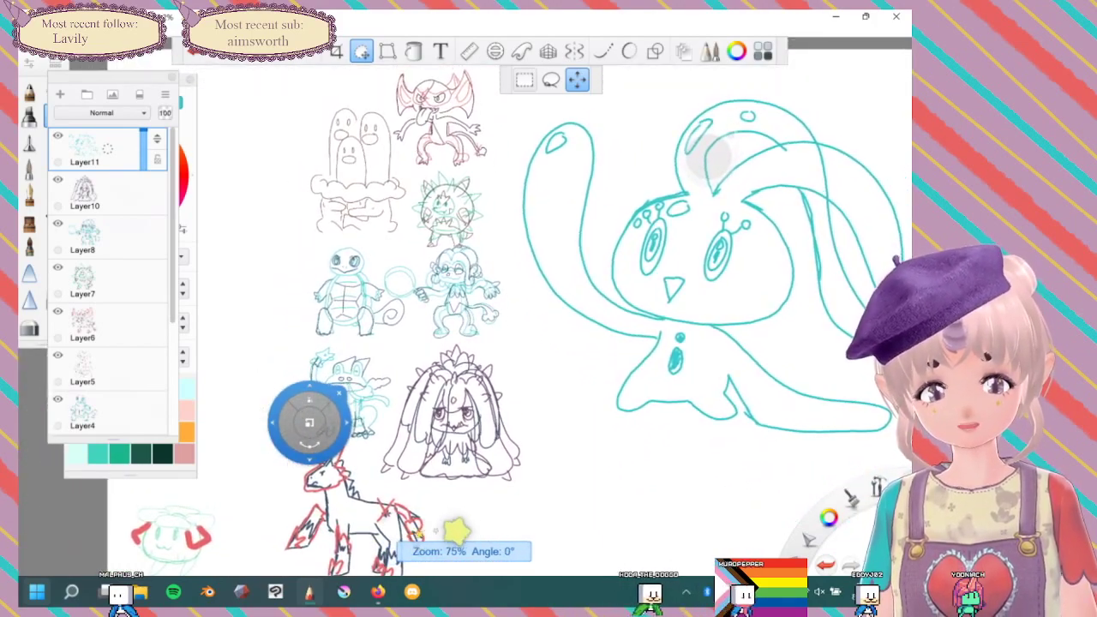
{"action": "left_click", "coordinate": [410, 98]}
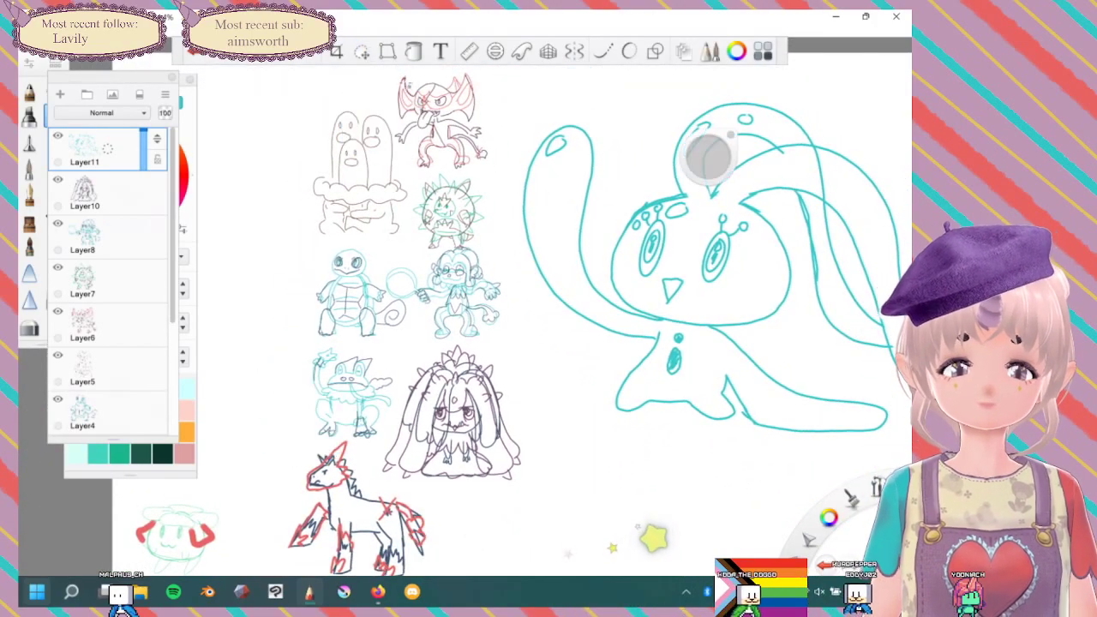
Circle the three-headed mole sketch and the small green round creature in teal, undoing each circle.
{"action": "left_click", "coordinate": [29, 142]}
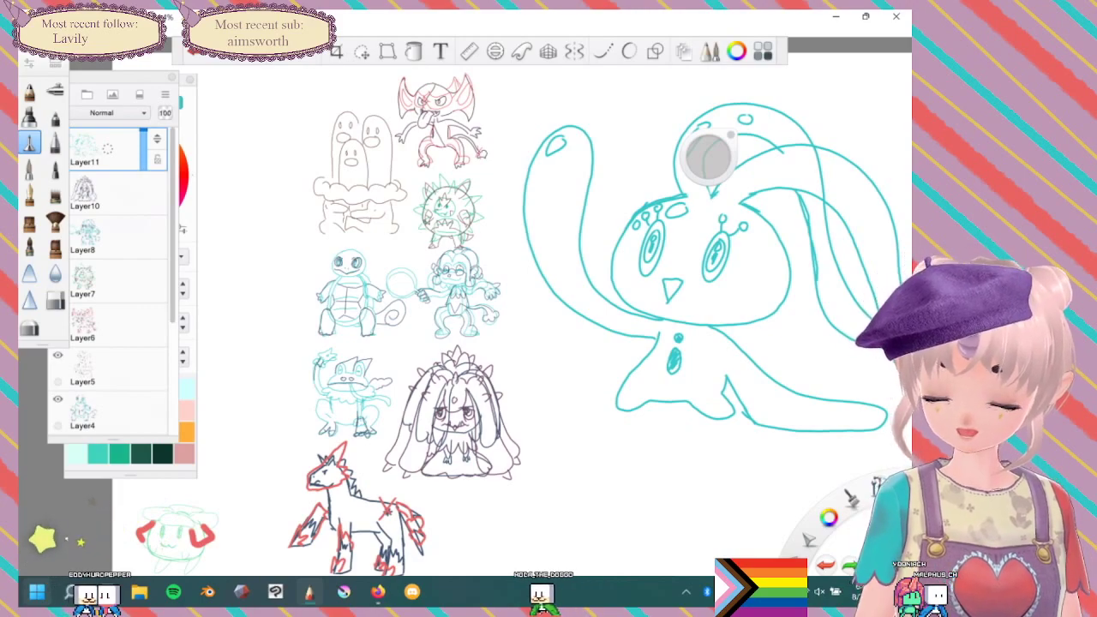
{"action": "left_click", "coordinate": [55, 117]}
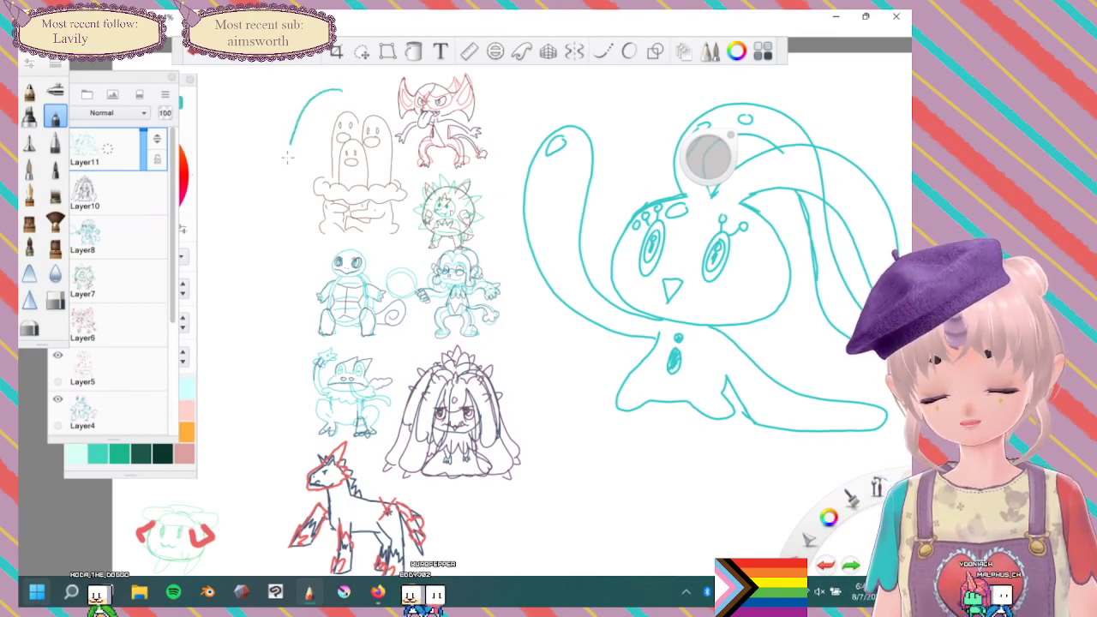
{"action": "mouse_move", "coordinate": [375, 240]}
{"action": "left_mouse_down"}
{"action": "mouse_move", "coordinate": [411, 154]}
{"action": "mouse_move", "coordinate": [332, 83]}
{"action": "left_mouse_up"}
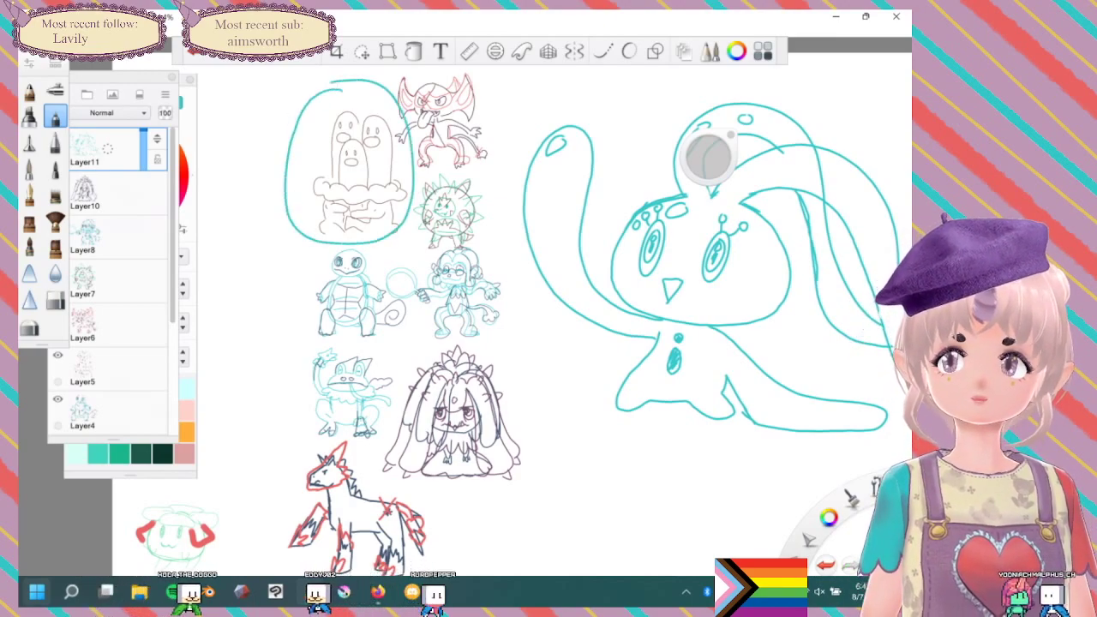
{"action": "key", "text": "ctrl+z"}
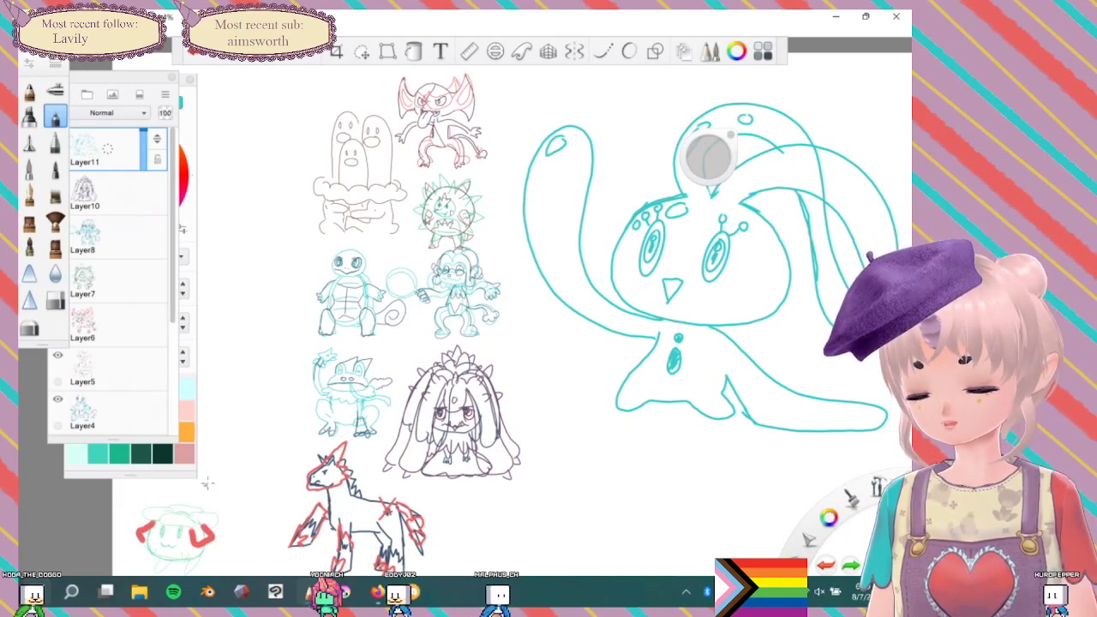
{"action": "mouse_move", "coordinate": [194, 486]}
{"action": "left_mouse_down"}
{"action": "mouse_move", "coordinate": [240, 518]}
{"action": "mouse_move", "coordinate": [202, 474]}
{"action": "left_mouse_up"}
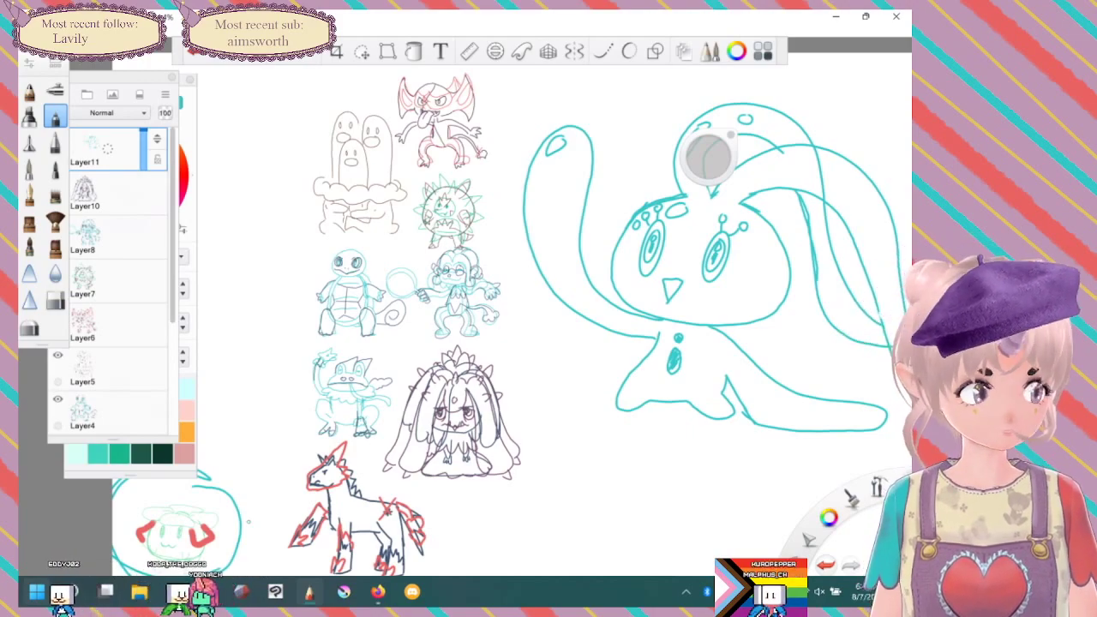
{"action": "key", "text": "ctrl+z"}
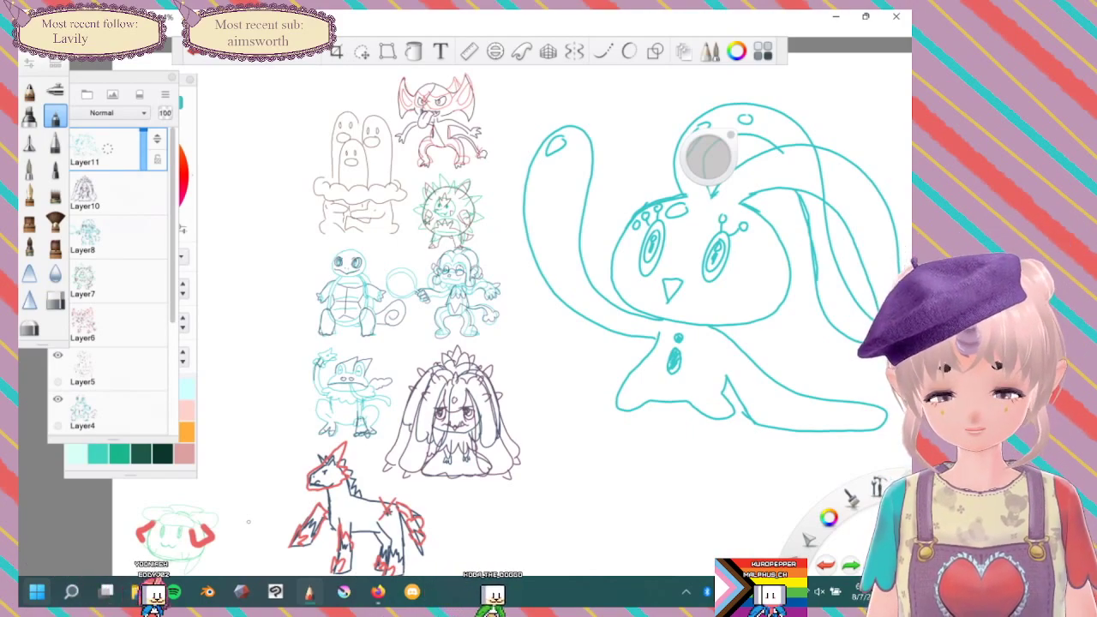
Pick a dark blue (R 67, G 87) as the correction colour and redraw the chest marking against the reference image.
{"action": "left_click_drag", "start_coordinate": [617, 157], "coordinate": [440, 210]}
{"action": "scroll", "coordinate": [439, 210], "scroll_direction": "down", "scroll_amount": 2}
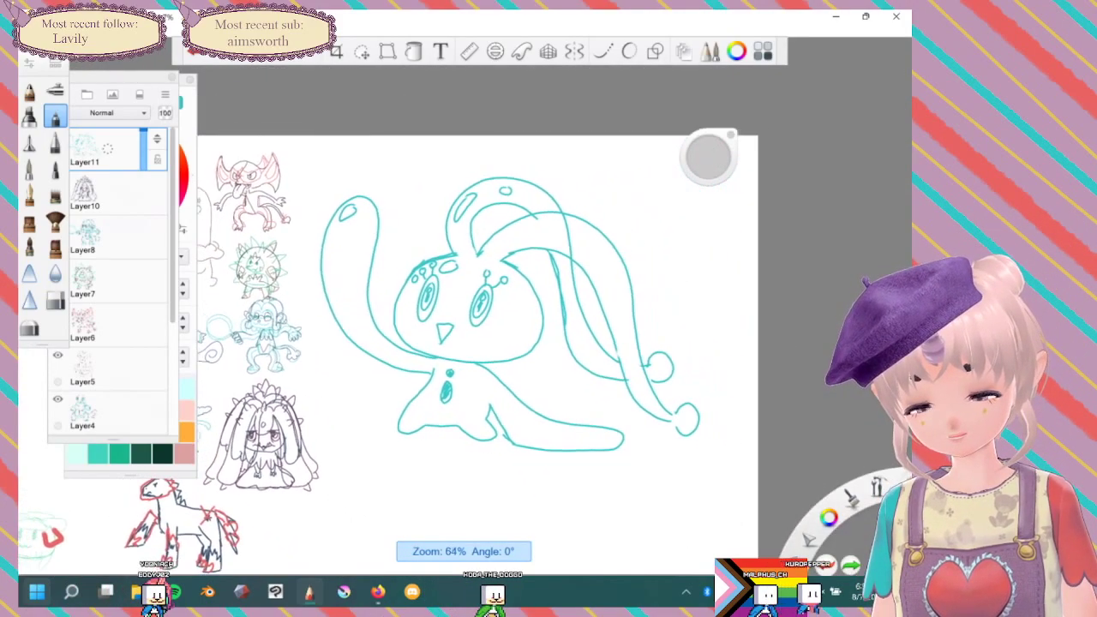
{"action": "scroll", "coordinate": [471, 351], "scroll_direction": "down", "scroll_amount": 1}
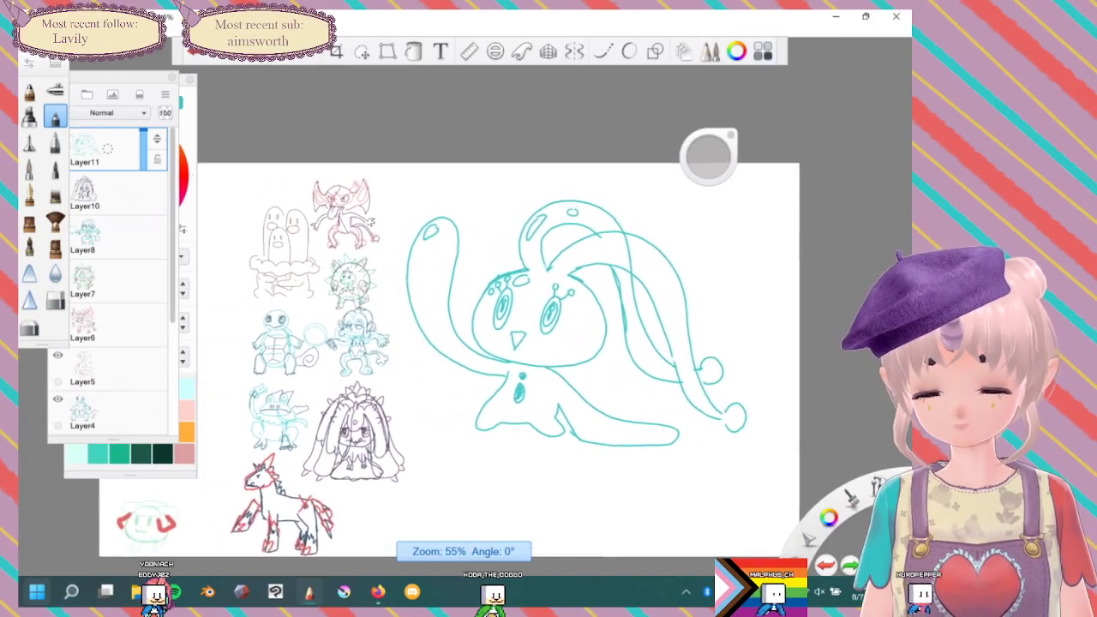
{"action": "scroll", "coordinate": [480, 338], "scroll_direction": "down", "scroll_amount": 1}
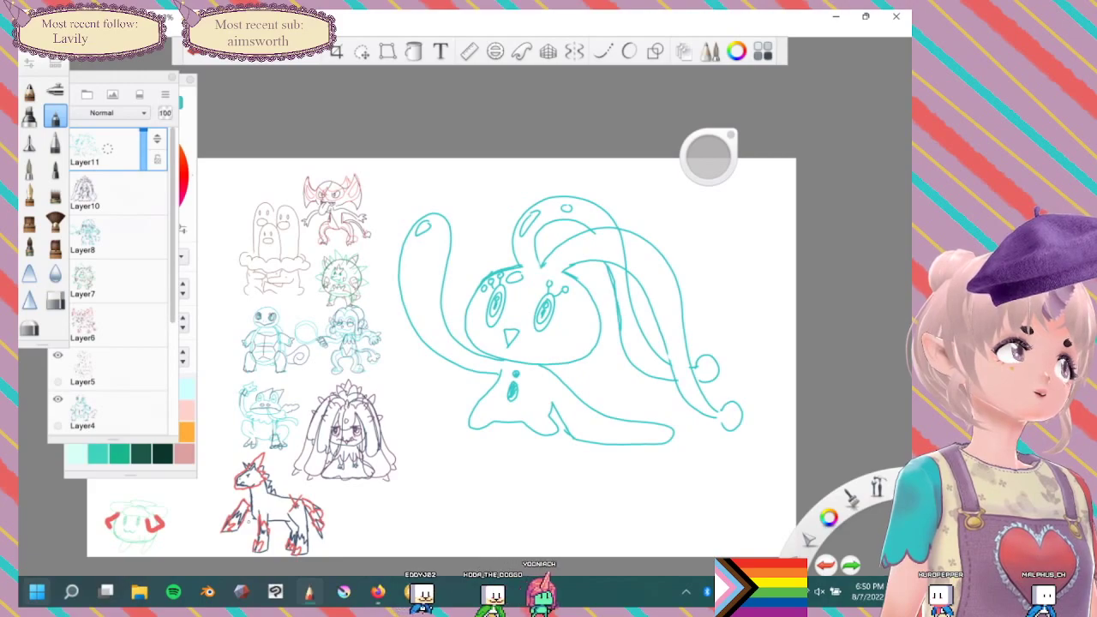
{"action": "key", "text": "m"}
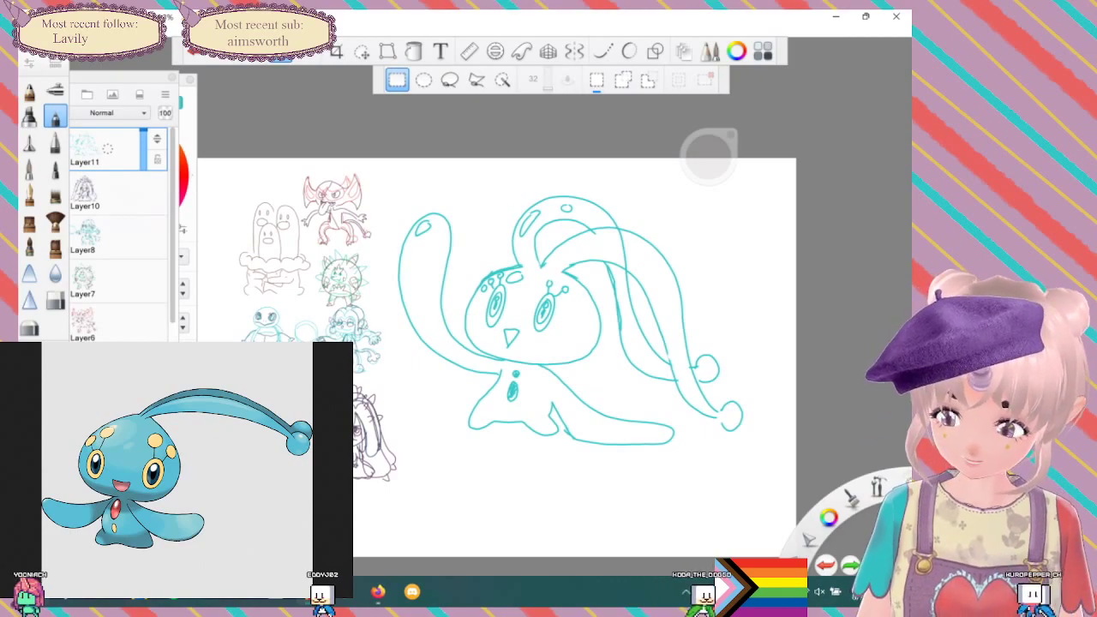
{"action": "left_click", "coordinate": [192, 175]}
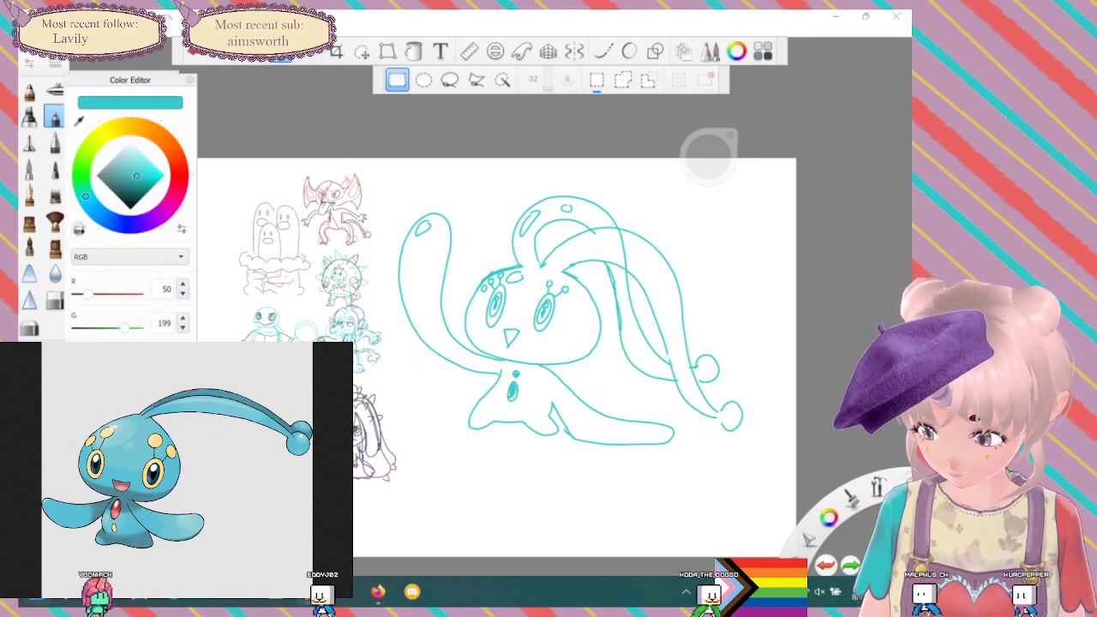
{"action": "key", "text": "i"}
{"action": "mouse_move", "coordinate": [509, 384]}
{"action": "left_mouse_down"}
{"action": "mouse_move", "coordinate": [515, 374]}
{"action": "mouse_move", "coordinate": [510, 397]}
{"action": "left_mouse_up"}
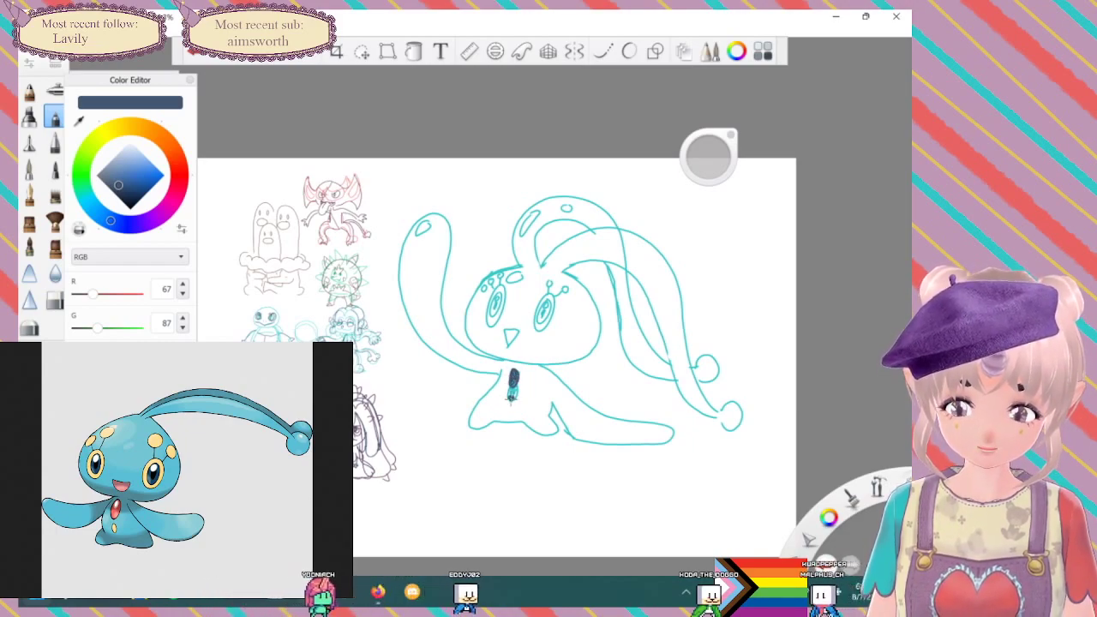